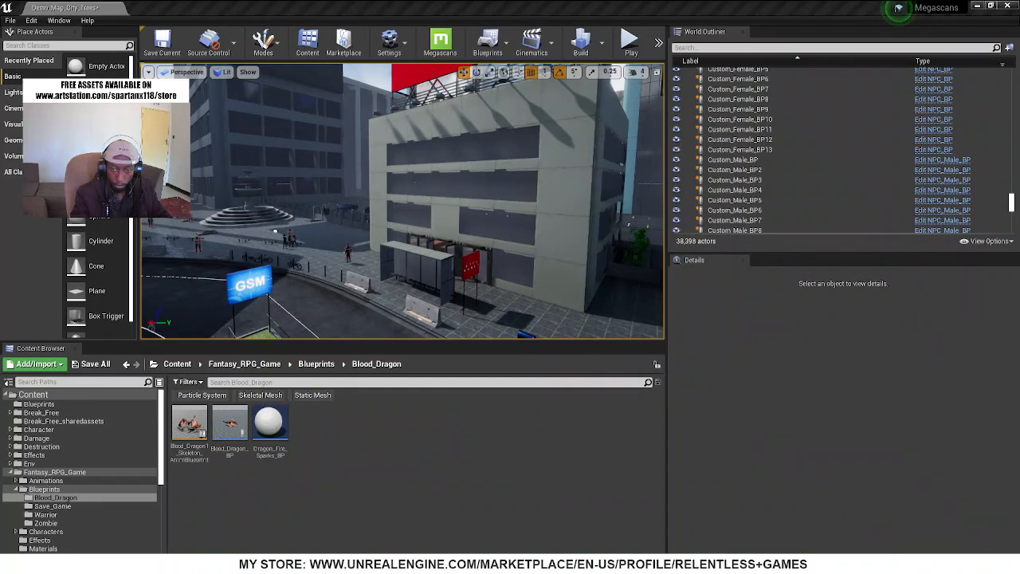
{"action": "right_click_drag", "start_coordinate": [522, 281], "coordinate": [414, 215]}
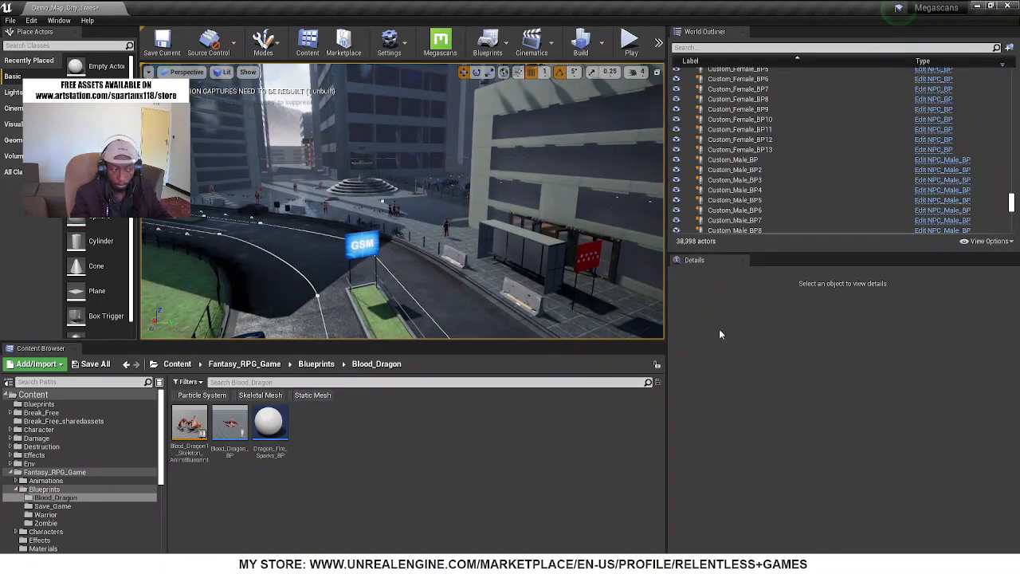
{"action": "right_click_drag", "start_coordinate": [494, 243], "coordinate": [494, 243]}
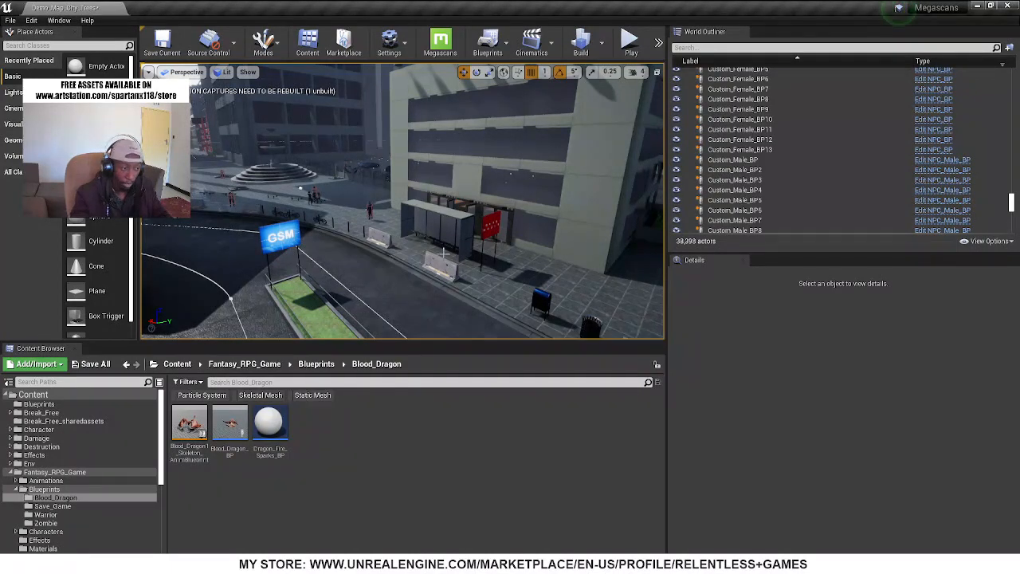
{"action": "right_click_drag", "start_coordinate": [444, 254], "coordinate": [638, 254]}
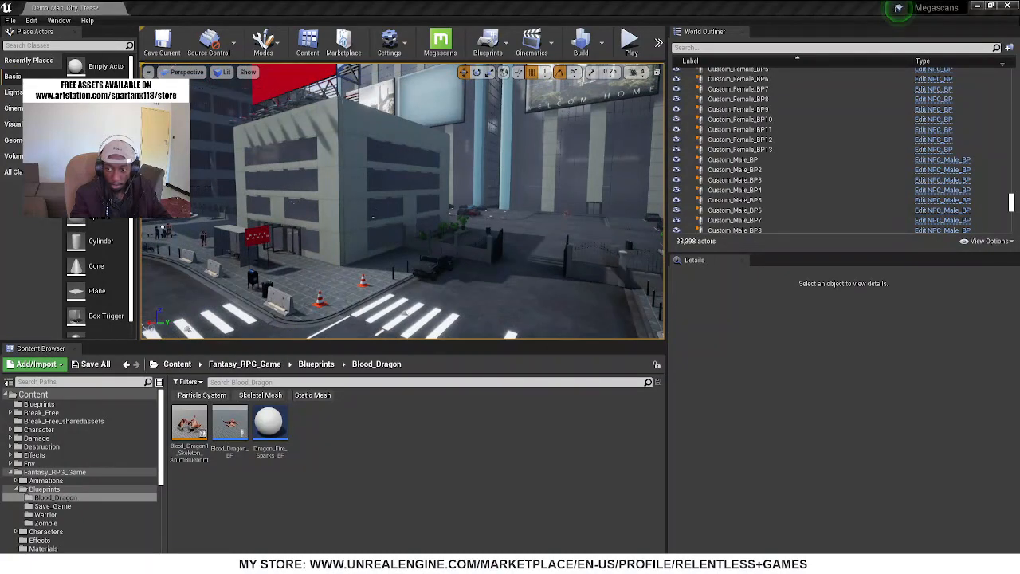
{"action": "right_click_drag", "start_coordinate": [347, 243], "coordinate": [314, 243]}
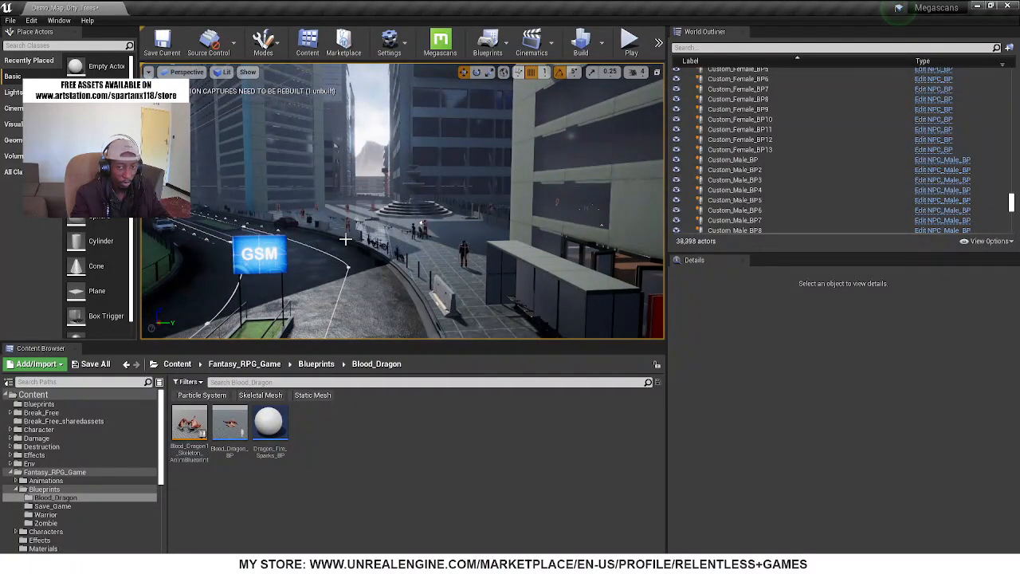
{"action": "right_click_drag", "start_coordinate": [313, 243], "coordinate": [273, 243]}
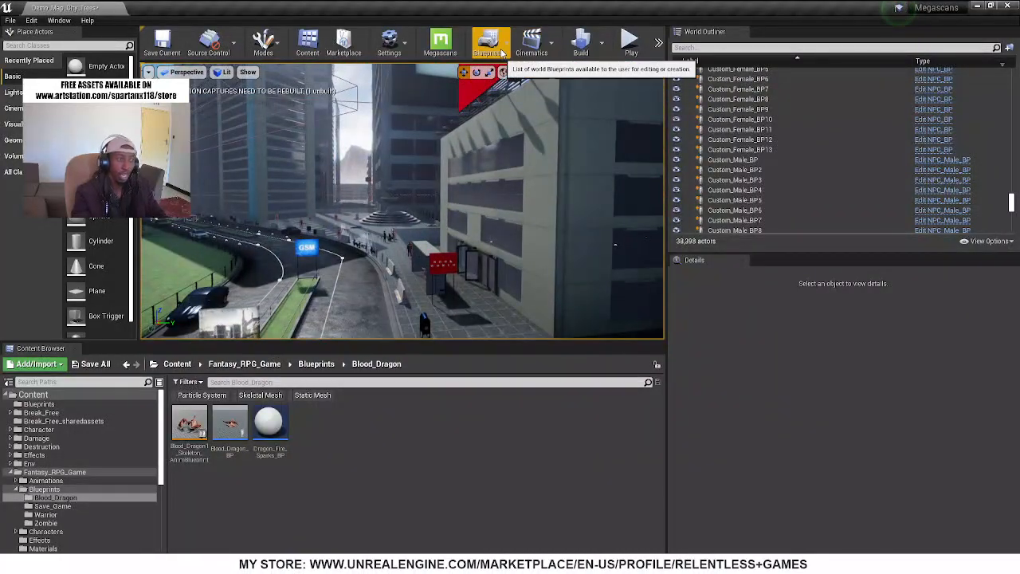
Edit the project's NewGameMode blueprint, setting its Default Pawn Class to Warrior_Character_BP, and minimize its window
{"action": "left_click", "coordinate": [500, 51]}
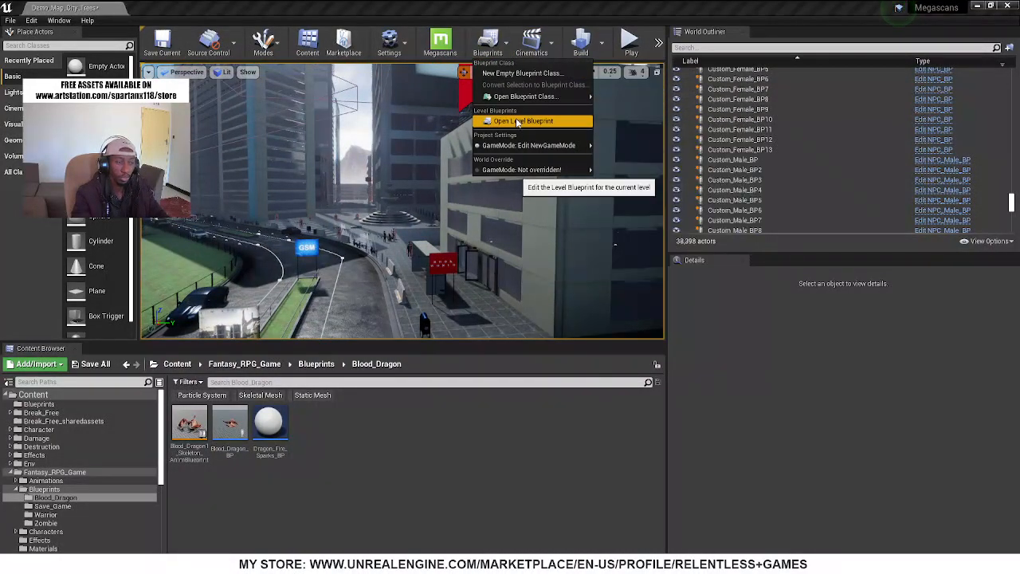
{"action": "mouse_move", "coordinate": [558, 145]}
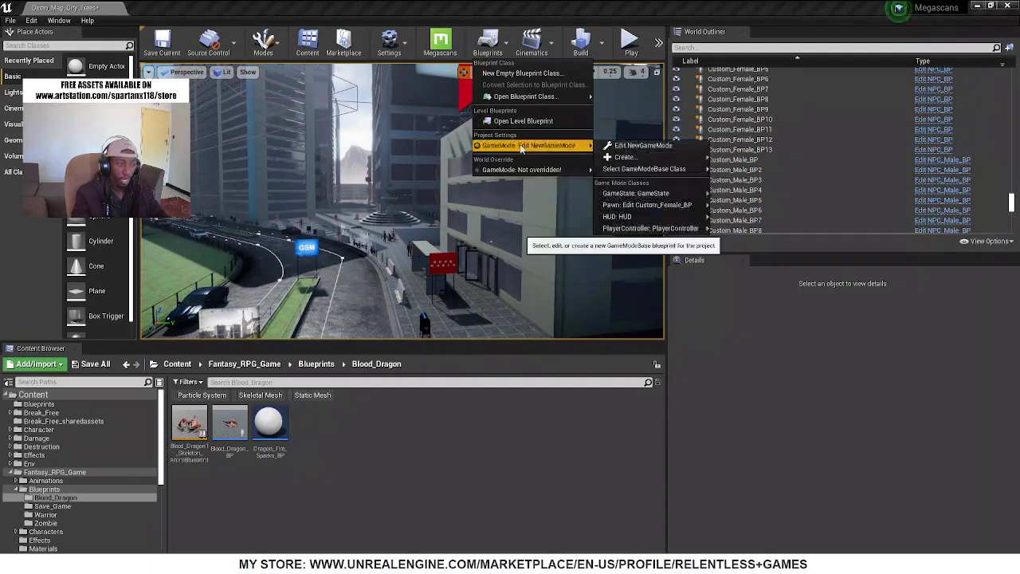
{"action": "left_click", "coordinate": [659, 147]}
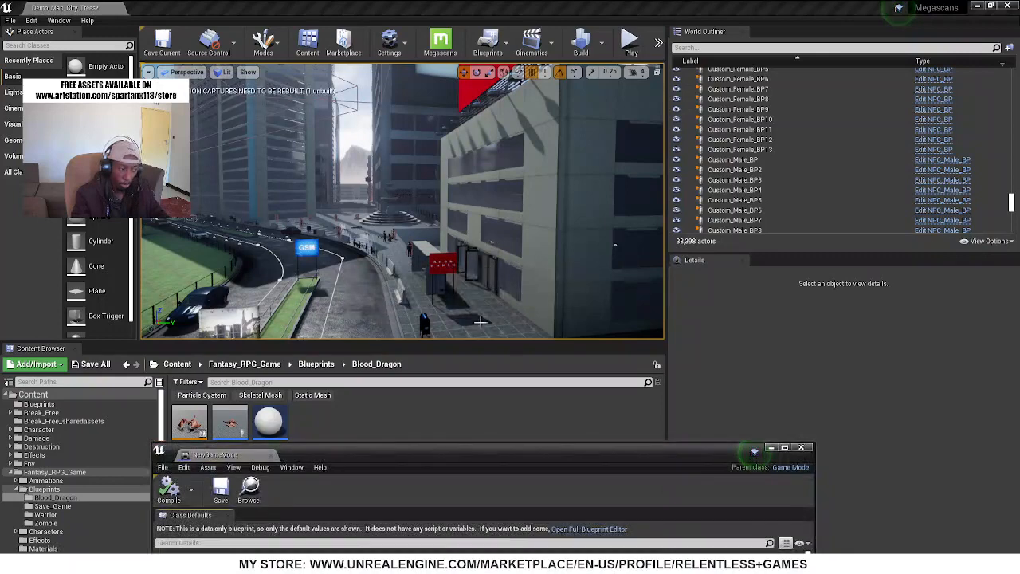
{"action": "left_click_drag", "start_coordinate": [447, 455], "coordinate": [480, 95]}
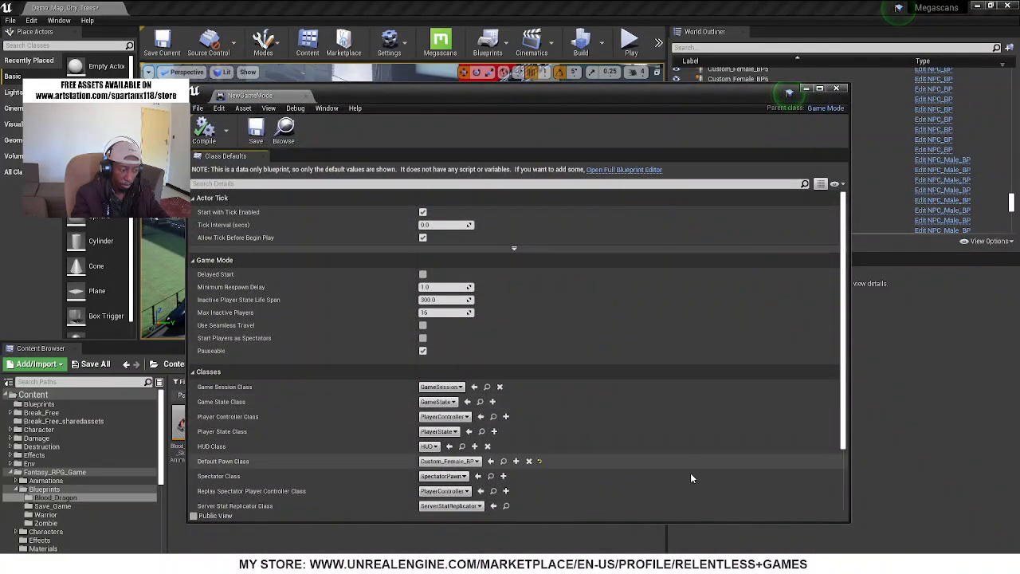
{"action": "scroll", "coordinate": [463, 399], "scroll_direction": "down", "scroll_amount": 2}
{"action": "left_click", "coordinate": [452, 412]}
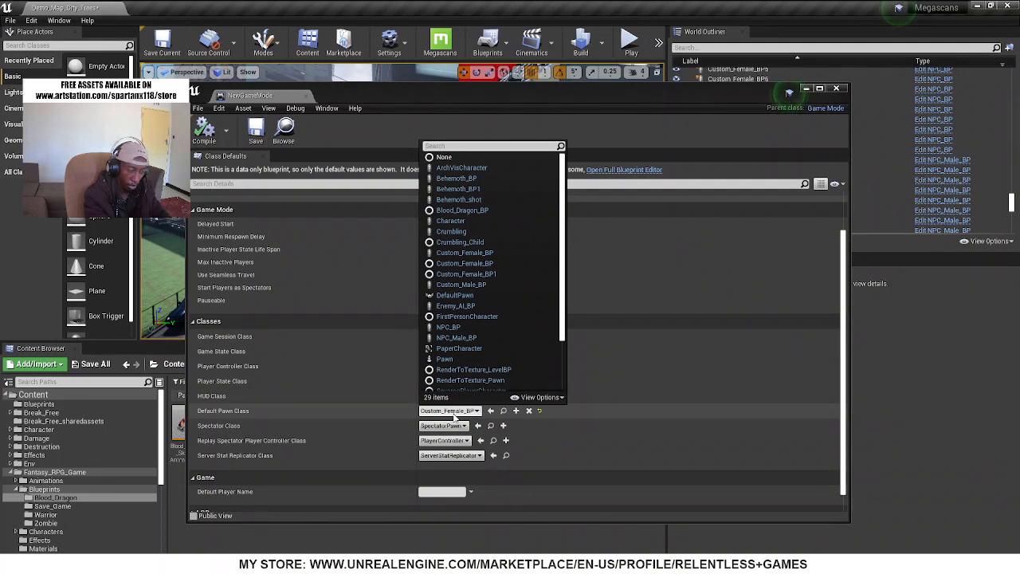
{"action": "type", "text": "warr"}
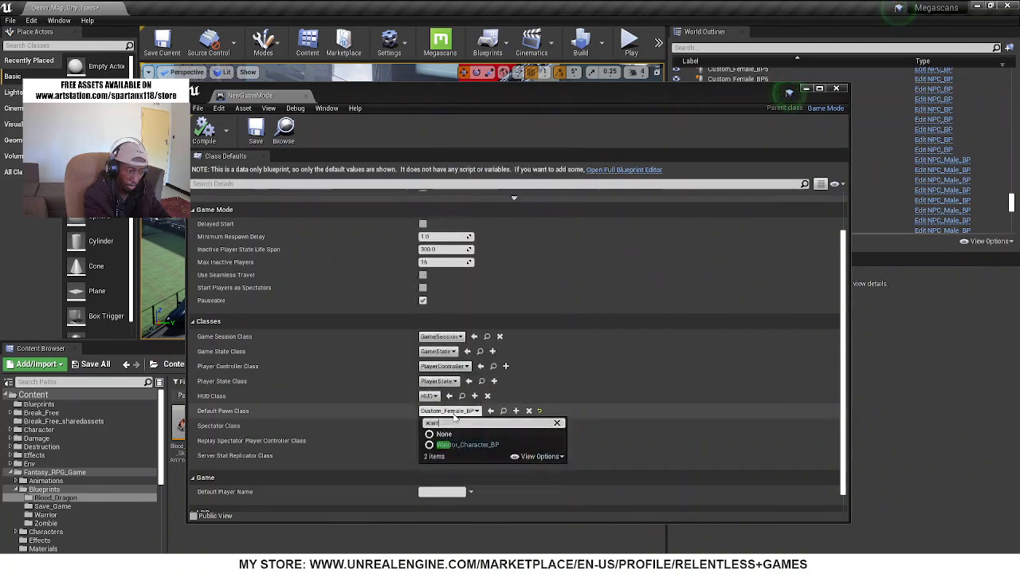
{"action": "left_click", "coordinate": [468, 444]}
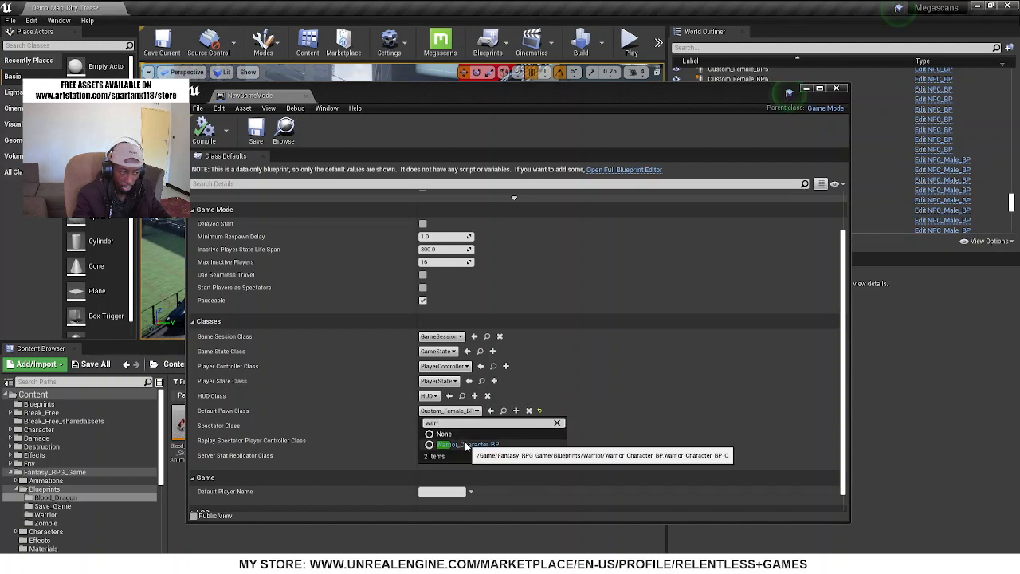
{"action": "left_click", "coordinate": [806, 89]}
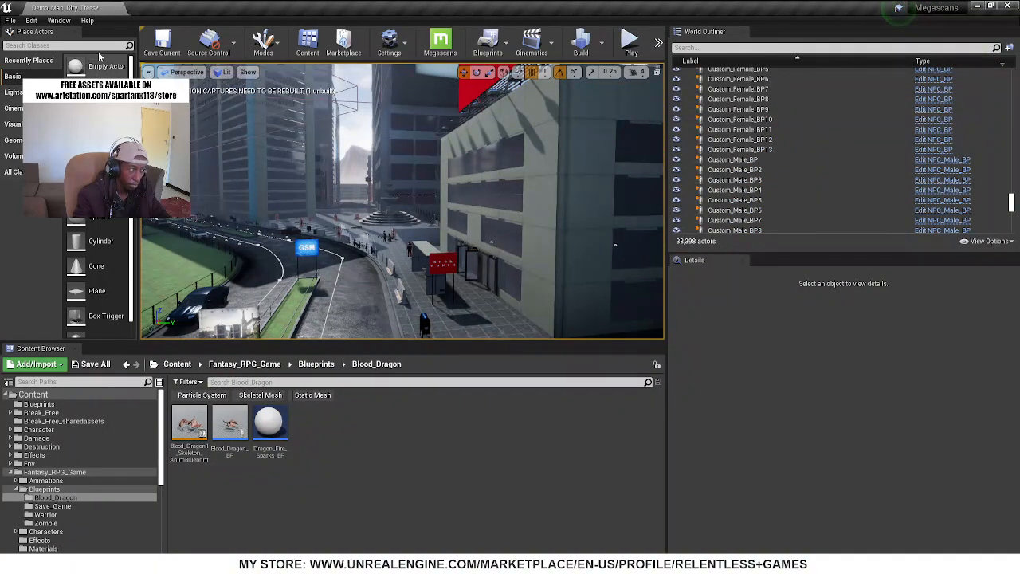
Place a Player Start on the pavement near the Book World sign and play-test the level by running around with the warrior
{"action": "left_click_drag", "start_coordinate": [518, 330], "coordinate": [472, 323]}
{"action": "right_click_drag", "start_coordinate": [472, 323], "coordinate": [526, 327]}
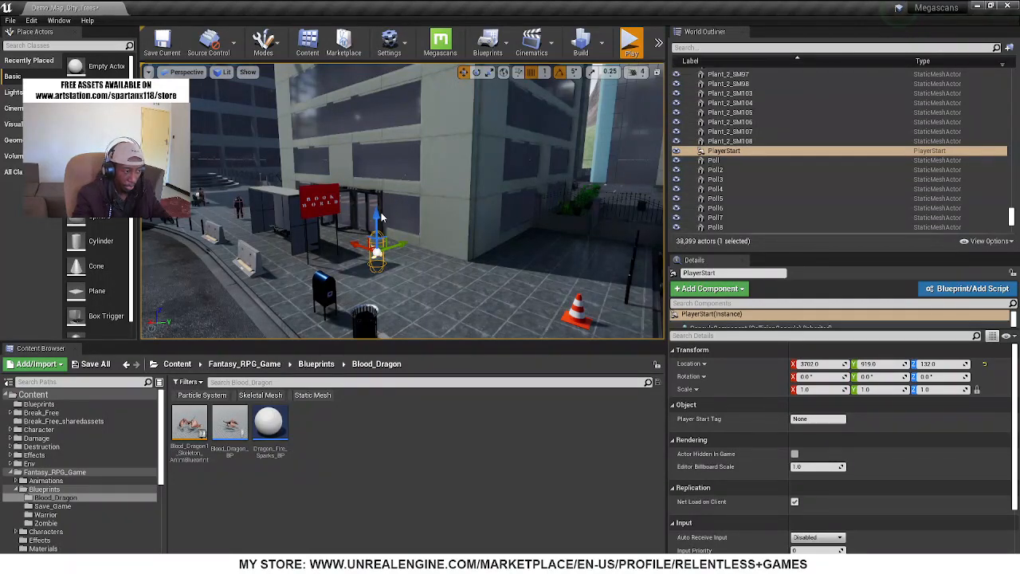
{"action": "key", "text": "alt+p"}
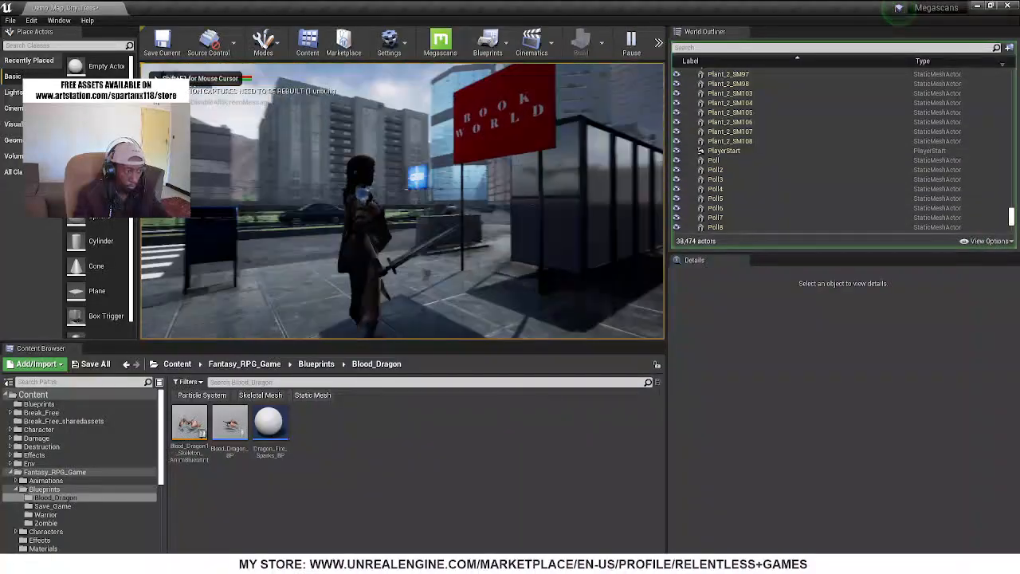
{"action": "key", "text": "w"}
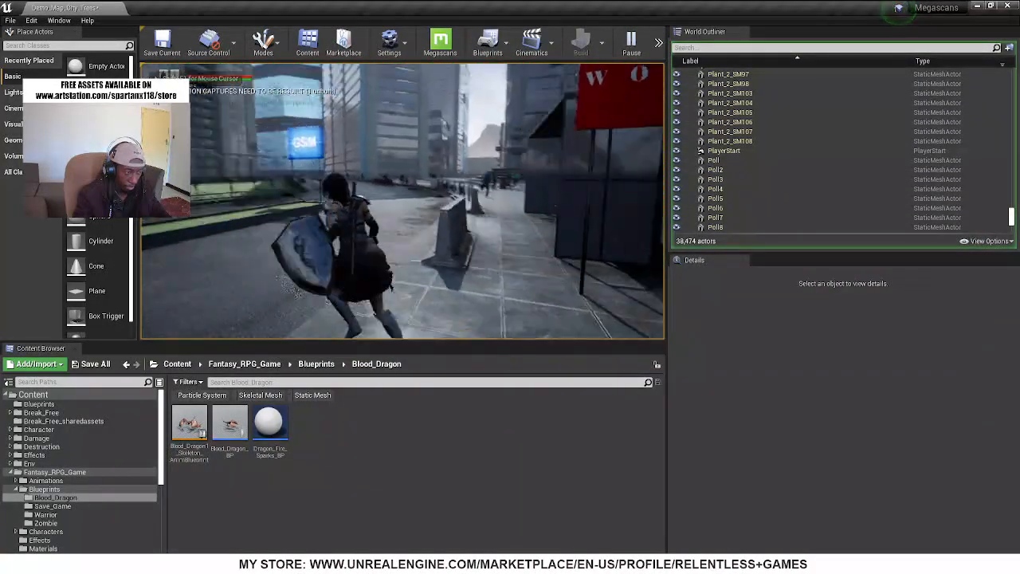
{"action": "key", "text": "d"}
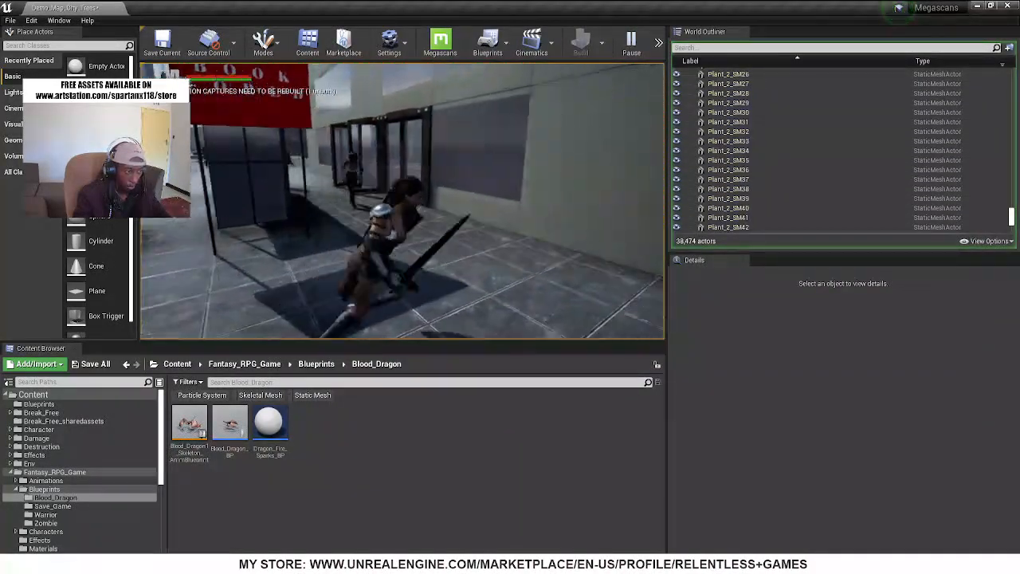
{"action": "key", "text": "shift+F1"}
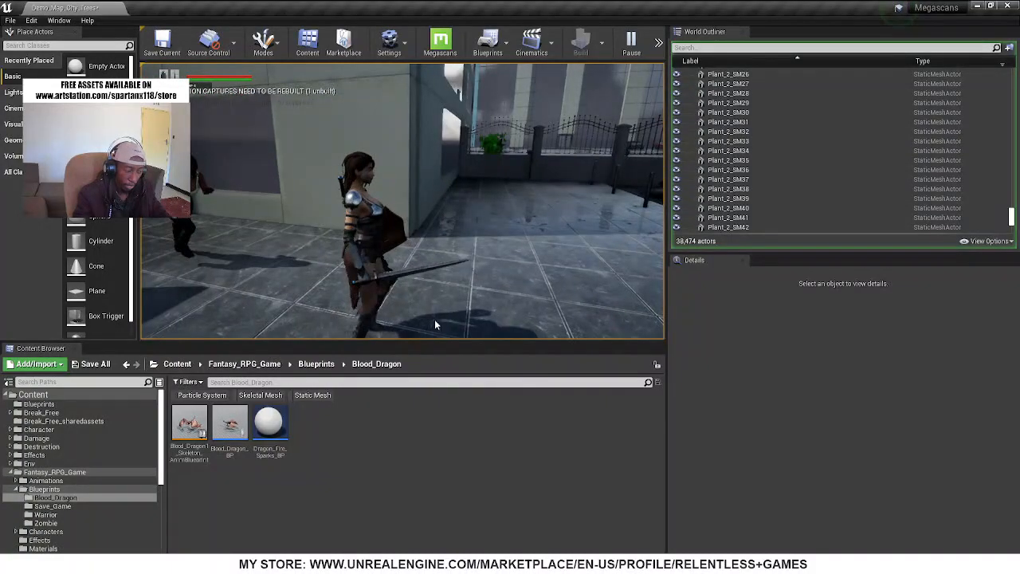
{"action": "key", "text": "Escape"}
Place a Zombie_BP from the Fantasy_RPG_Game Blueprints Zombie folder on the plaza in front of the fountain
{"action": "key", "text": "f"}
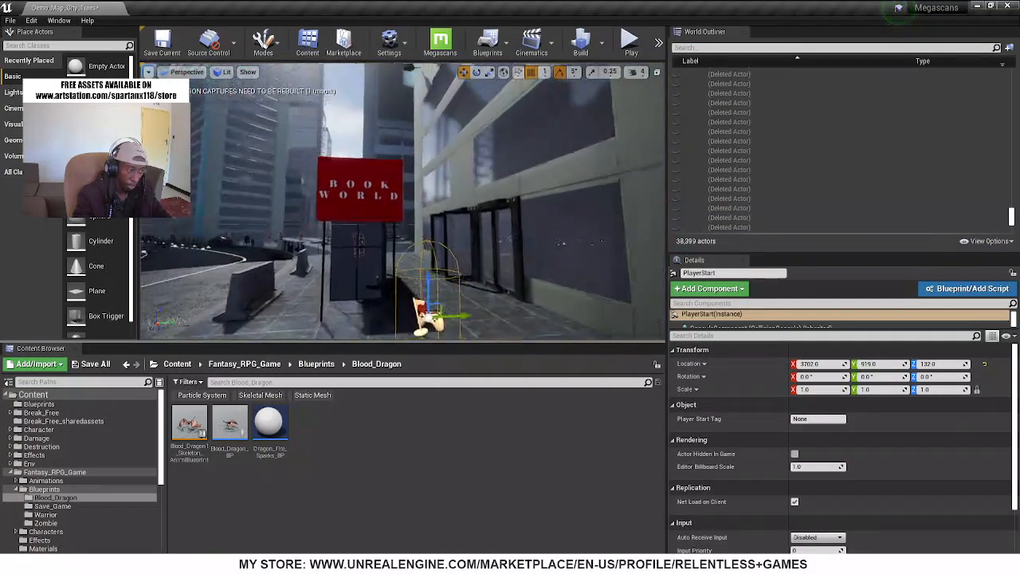
{"action": "key", "text": "w"}
{"action": "right_click_drag", "start_coordinate": [402, 215], "coordinate": [454, 247]}
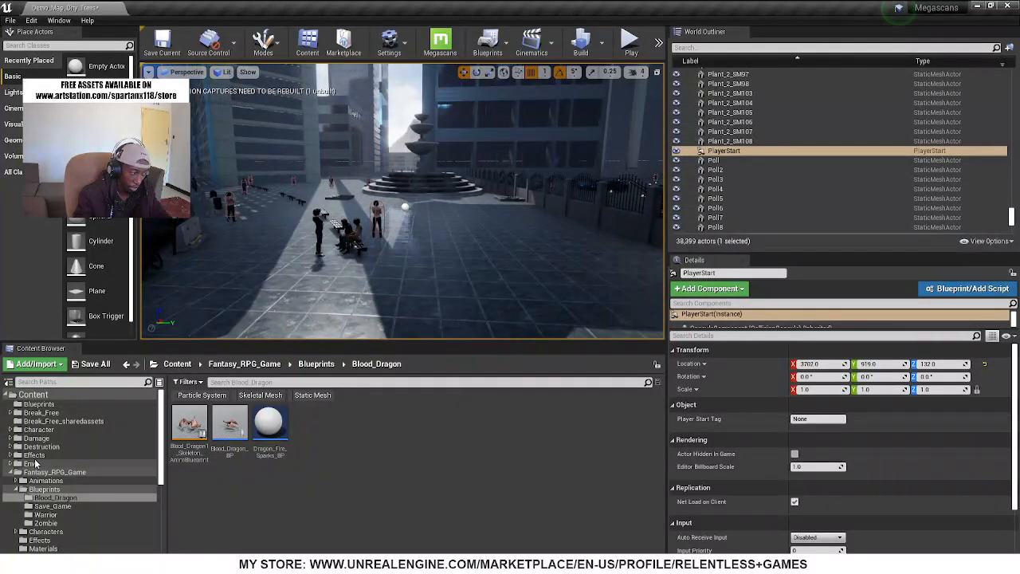
{"action": "left_click", "coordinate": [64, 531]}
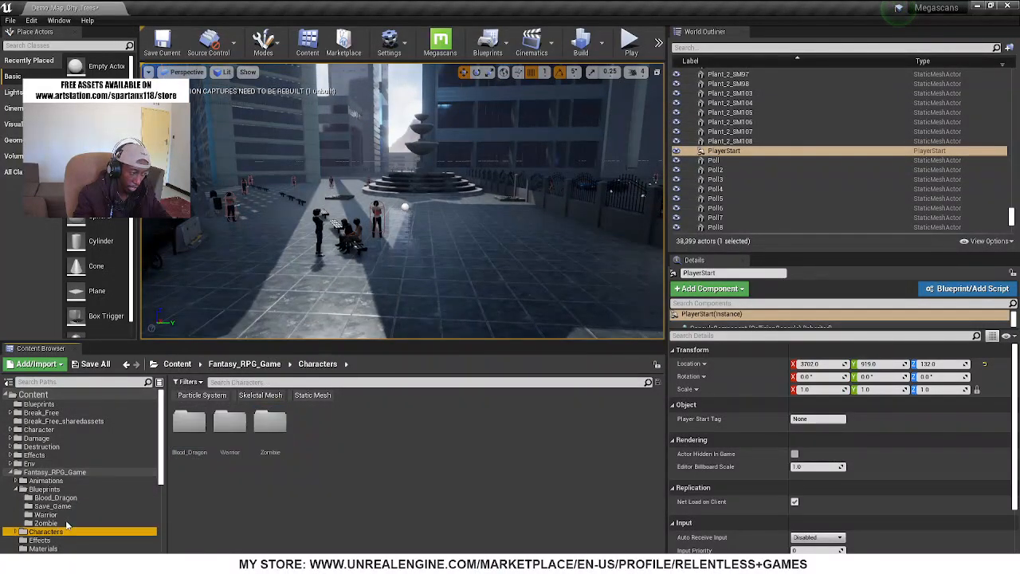
{"action": "double_click", "coordinate": [270, 421]}
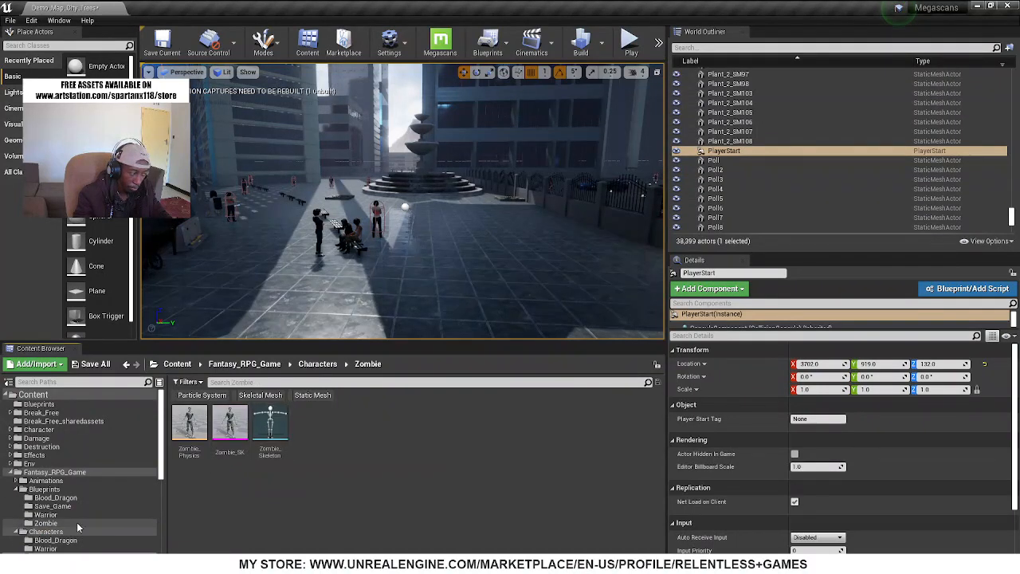
{"action": "left_click", "coordinate": [46, 523]}
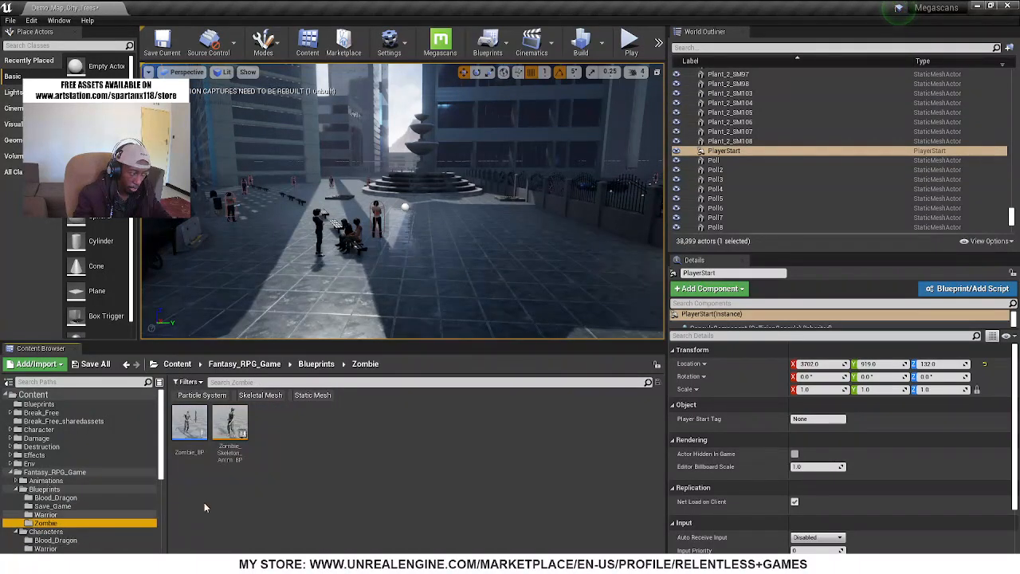
{"action": "left_click_drag", "start_coordinate": [185, 431], "coordinate": [355, 288]}
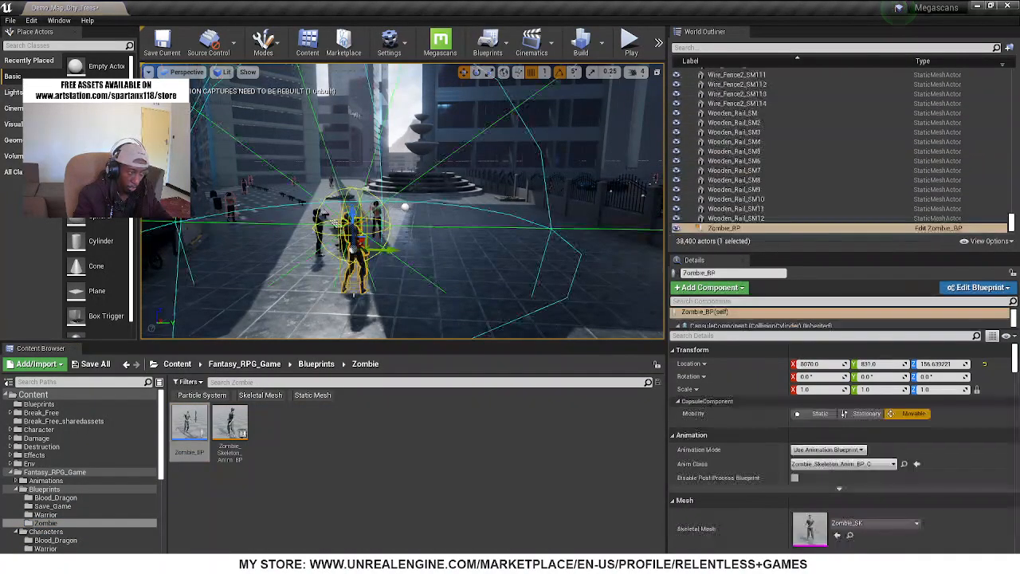
Show the navigation mesh to check its coverage of the plaza around the zombie, and hide it again
{"action": "right_click_drag", "start_coordinate": [330, 289], "coordinate": [297, 289]}
{"action": "key", "text": "p"}
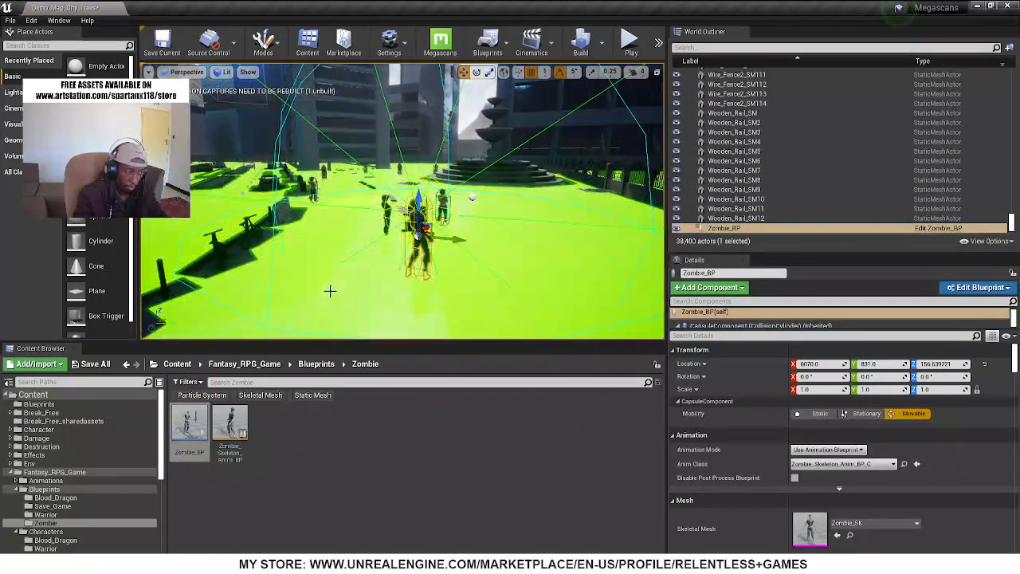
{"action": "key", "text": "p"}
Rotate the placed zombie to about 165° around the Z axis
{"action": "right_click_drag", "start_coordinate": [300, 230], "coordinate": [28, 245]}
{"action": "key", "text": "w"}
{"action": "key", "text": "w"}
{"action": "key", "text": "e"}
{"action": "left_click_drag", "start_coordinate": [368, 239], "coordinate": [388, 244]}
{"action": "key", "text": "a"}
{"action": "right_click_drag", "start_coordinate": [649, 257], "coordinate": [711, 268]}
{"action": "key", "text": "w"}
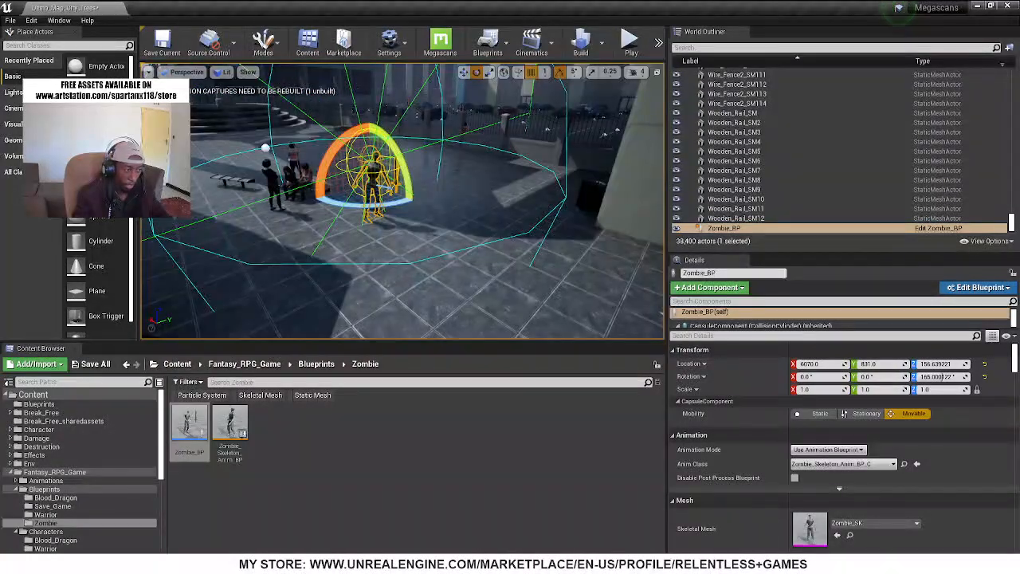
Open the placed zombie's blueprint for editing and maximize the editor window
{"action": "right_click", "coordinate": [376, 175]}
{"action": "left_click", "coordinate": [396, 198]}
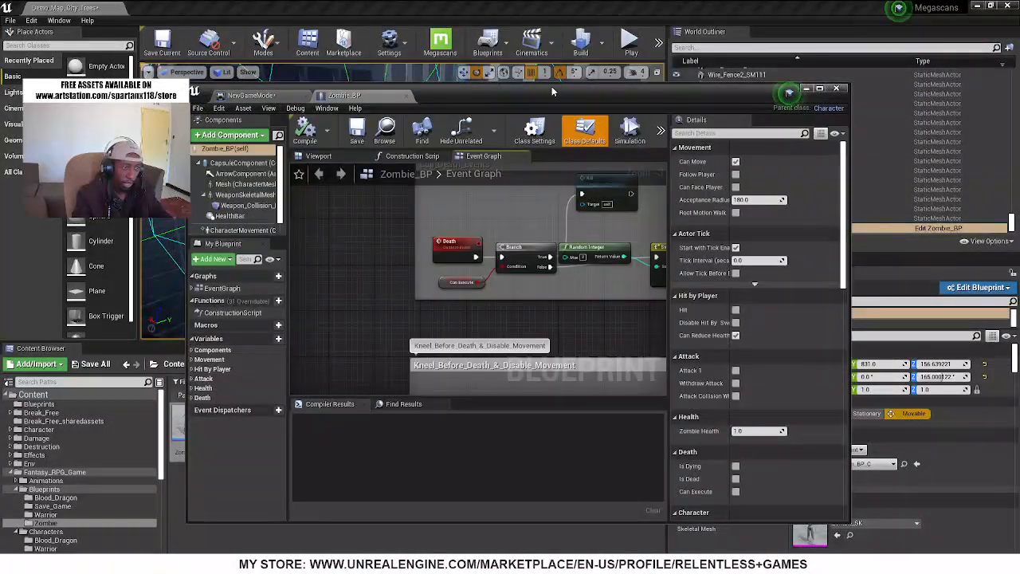
{"action": "double_click", "coordinate": [551, 86]}
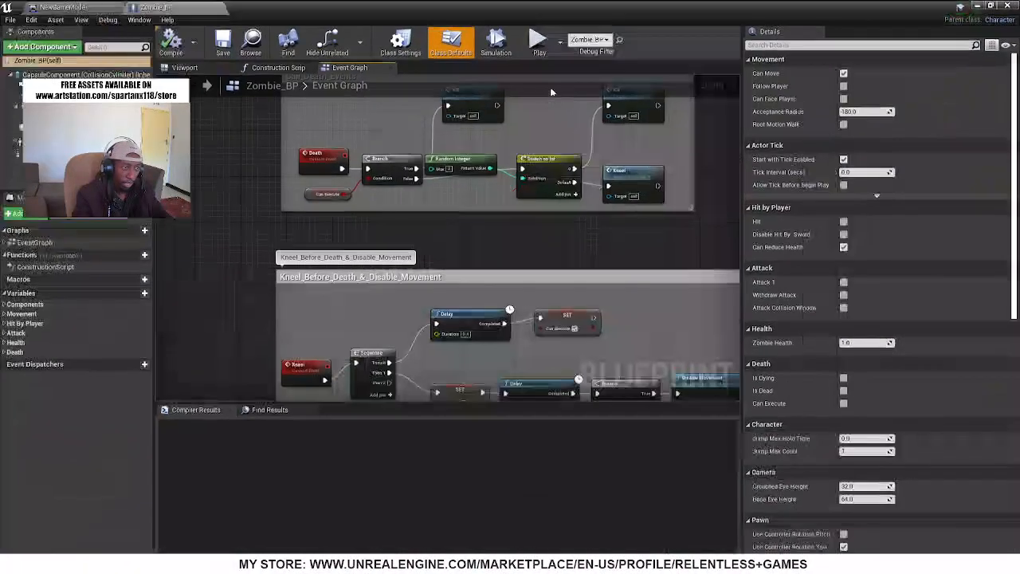
Examine the Zombie_BP event graph, from the Initialize section through the movement, player hit, health, attack and death sections
{"action": "scroll", "coordinate": [550, 231], "scroll_direction": "down", "scroll_amount": 10}
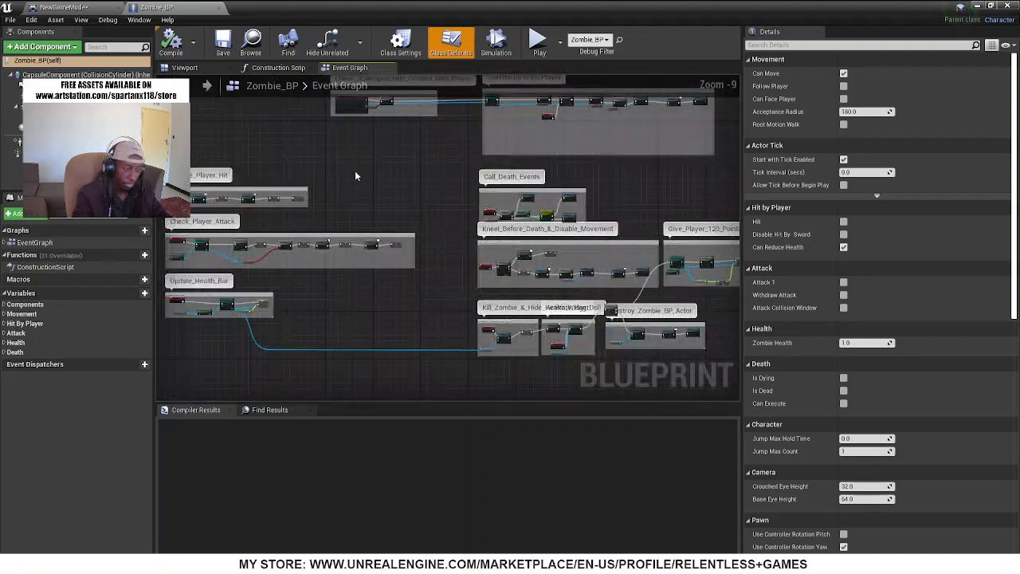
{"action": "right_click_drag", "start_coordinate": [356, 176], "coordinate": [560, 354]}
{"action": "right_click_drag", "start_coordinate": [226, 249], "coordinate": [456, 189]}
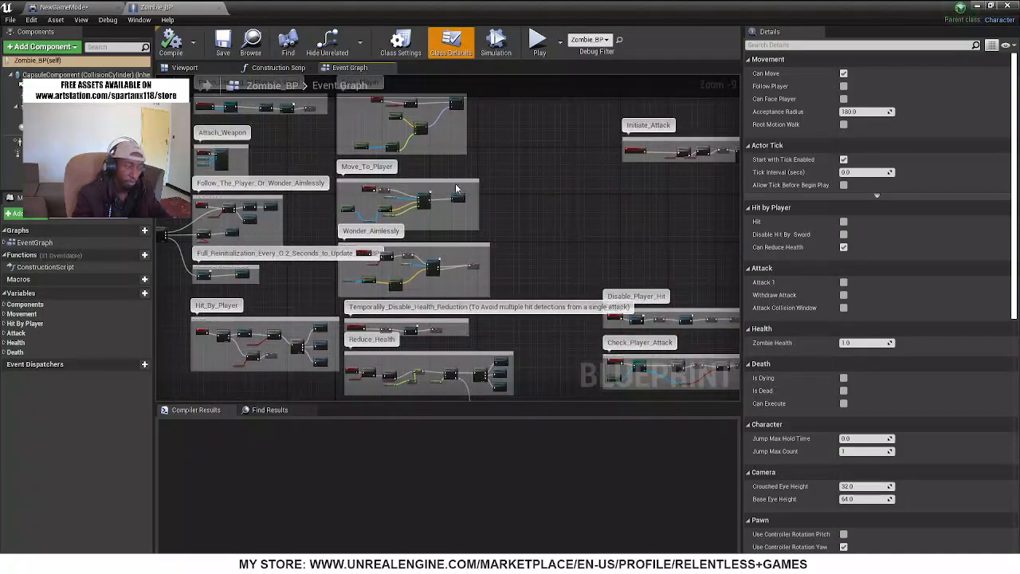
{"action": "right_click_drag", "start_coordinate": [512, 158], "coordinate": [726, 149]}
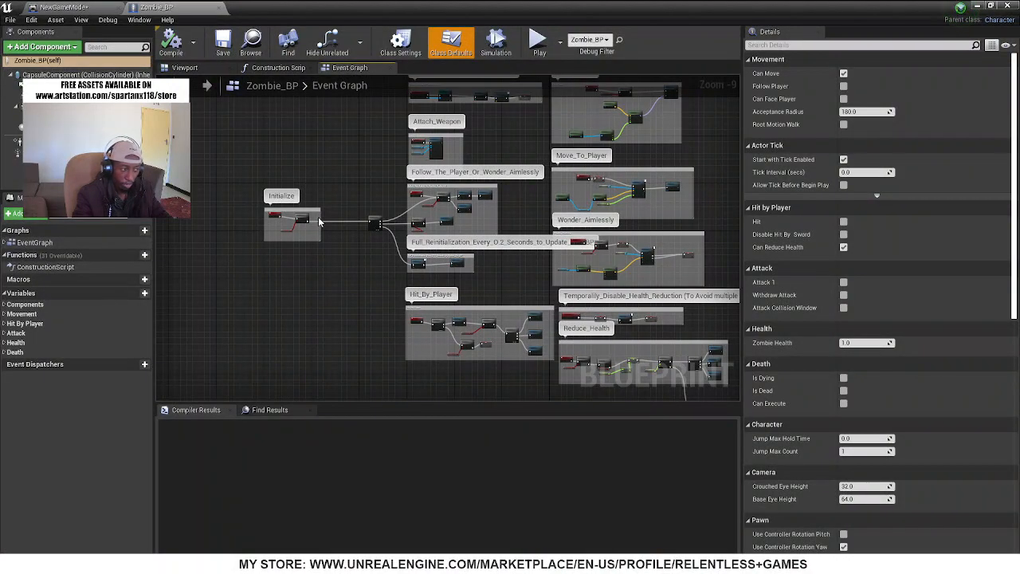
{"action": "right_click_drag", "start_coordinate": [342, 143], "coordinate": [0, 9]}
{"action": "right_click_drag", "start_coordinate": [638, 199], "coordinate": [730, 285]}
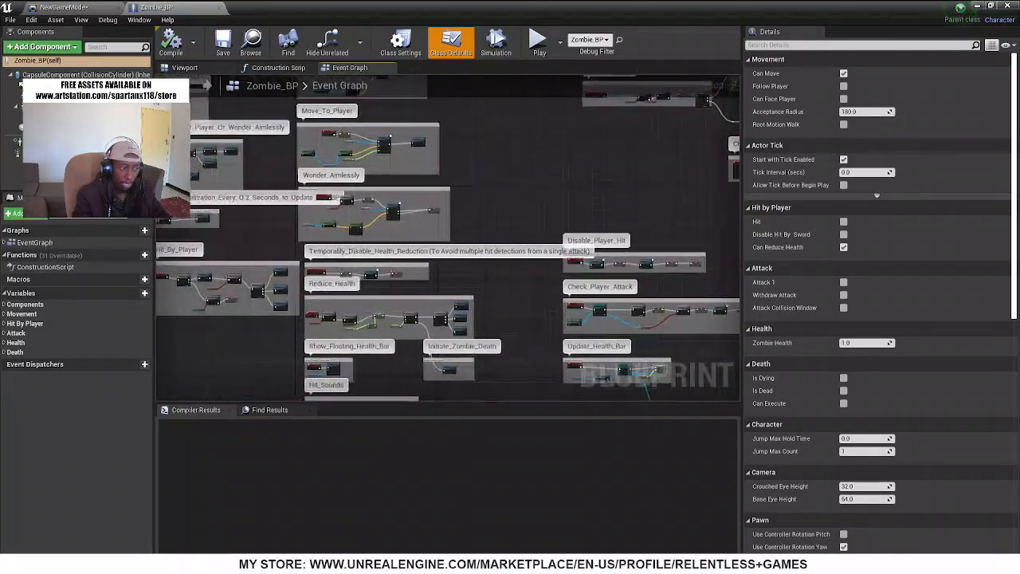
{"action": "right_click_drag", "start_coordinate": [170, 132], "coordinate": [413, 140]}
{"action": "scroll", "coordinate": [470, 171], "scroll_direction": "down", "scroll_amount": 3}
{"action": "scroll", "coordinate": [492, 184], "scroll_direction": "up", "scroll_amount": 1}
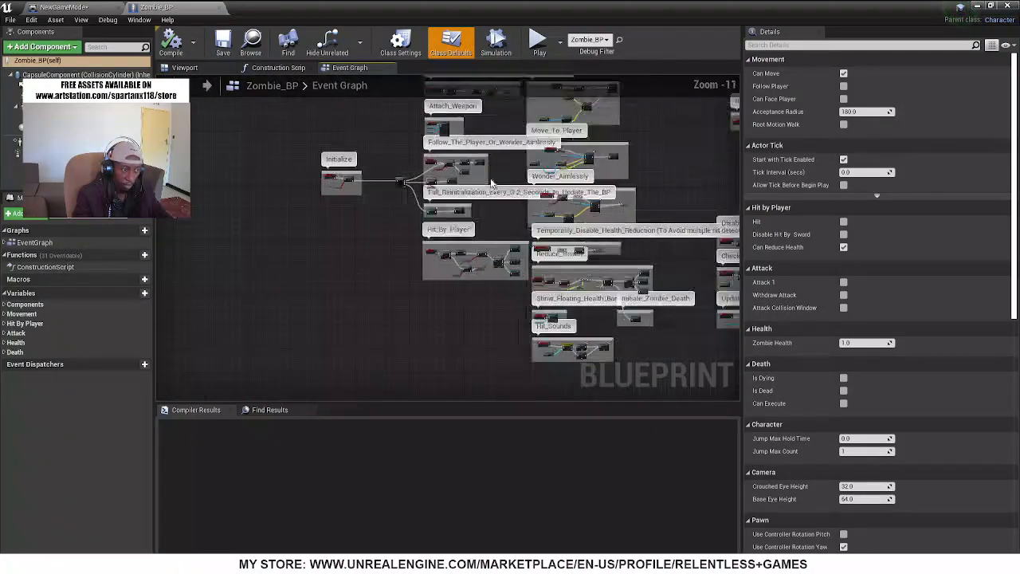
{"action": "scroll", "coordinate": [370, 273], "scroll_direction": "down", "scroll_amount": 1}
{"action": "right_click_drag", "start_coordinate": [355, 277], "coordinate": [227, 285]}
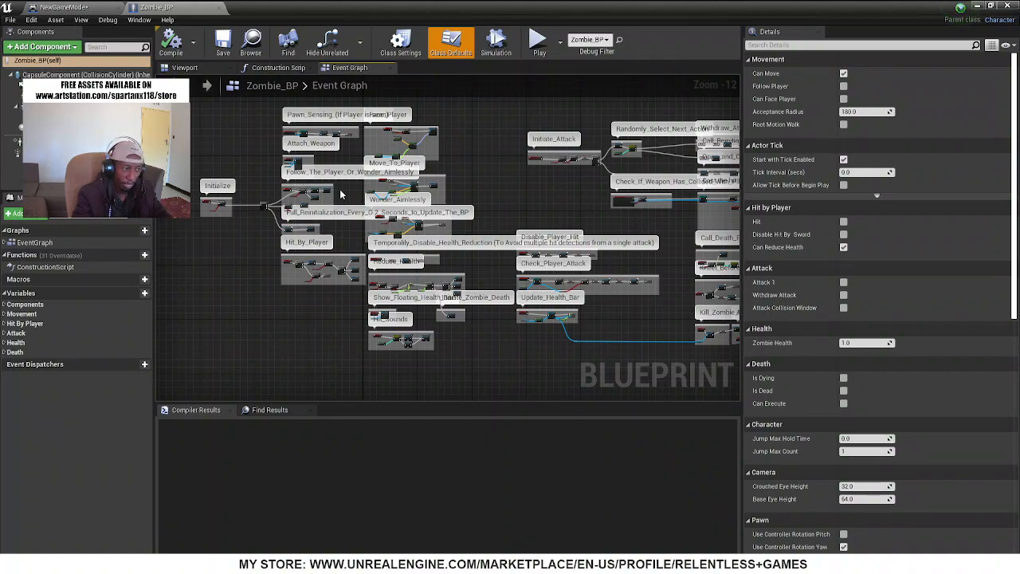
{"action": "mouse_move", "coordinate": [549, 211]}
{"action": "right_mouse_down"}
{"action": "mouse_move", "coordinate": [467, 226]}
{"action": "mouse_move", "coordinate": [309, 203]}
{"action": "mouse_move", "coordinate": [566, 221]}
{"action": "right_mouse_up"}
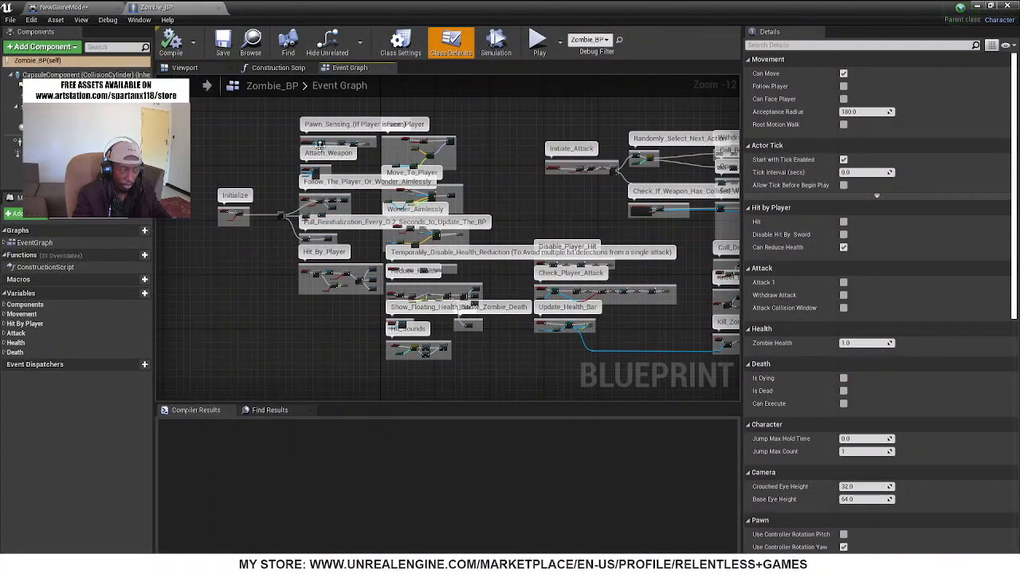
Examine the Move_To_Player section of the event graph, including its AI MoveTo node and the Acceptance Radius variable's default value
{"action": "scroll", "coordinate": [319, 144], "scroll_direction": "up", "scroll_amount": 5}
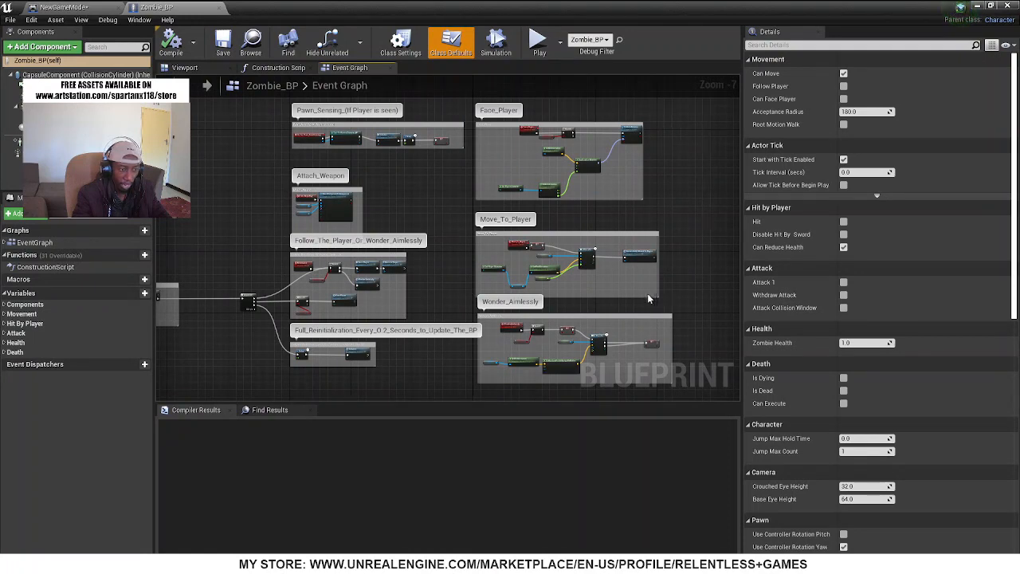
{"action": "scroll", "coordinate": [647, 295], "scroll_direction": "up", "scroll_amount": 4}
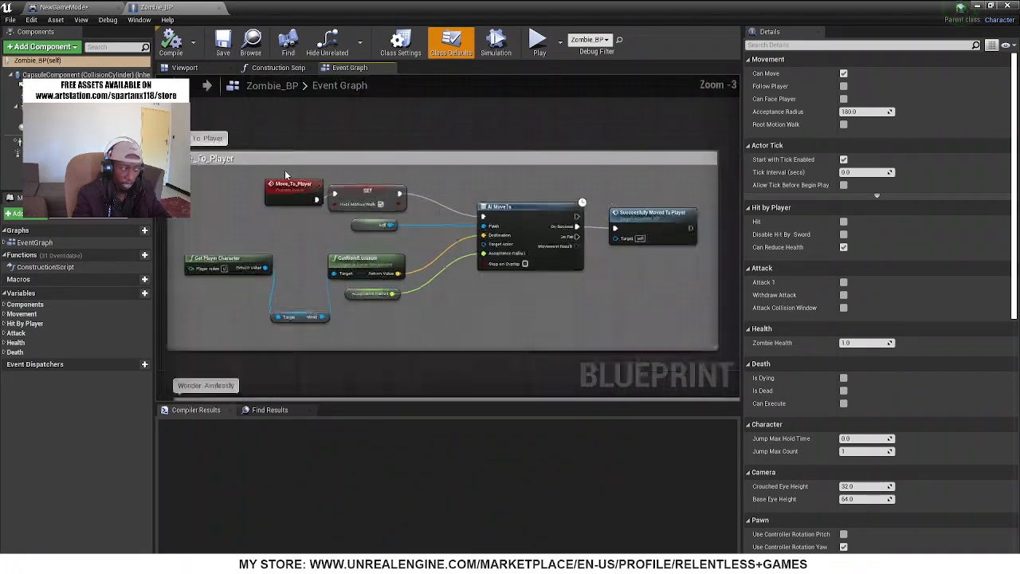
{"action": "left_click", "coordinate": [207, 165]}
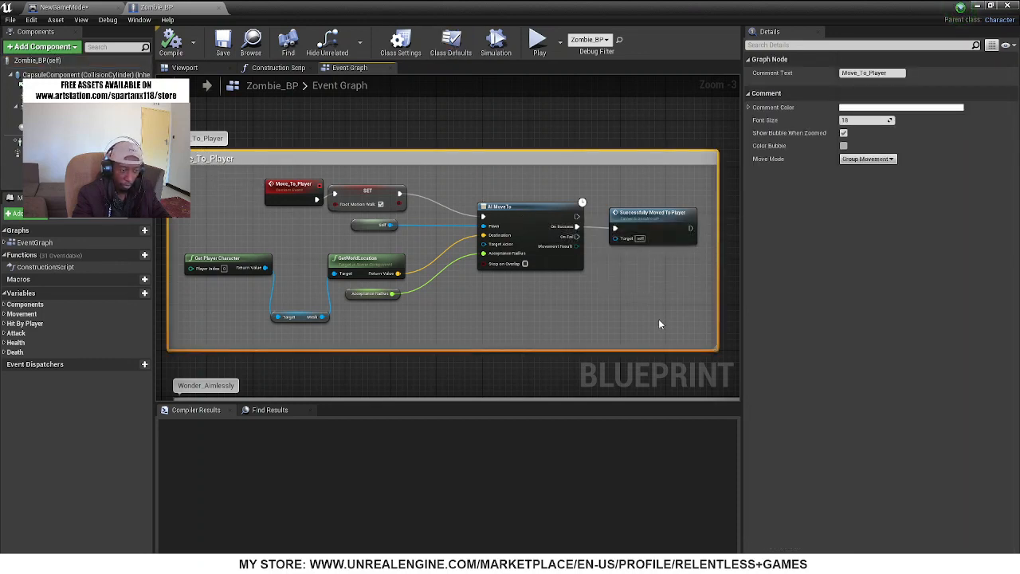
{"action": "left_click", "coordinate": [518, 215]}
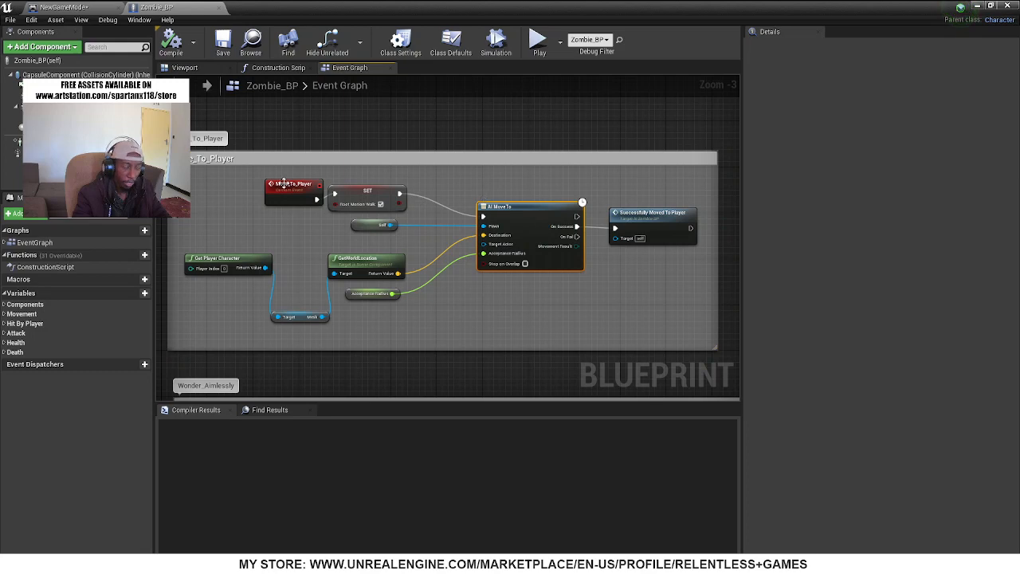
{"action": "scroll", "coordinate": [513, 213], "scroll_direction": "up", "scroll_amount": 3}
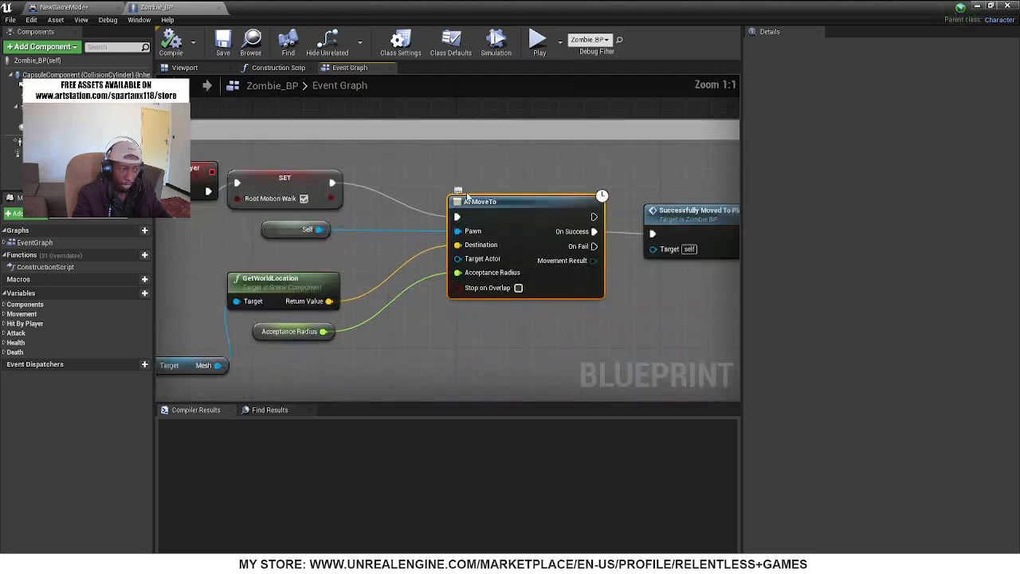
{"action": "right_click_drag", "start_coordinate": [346, 377], "coordinate": [481, 339]}
{"action": "left_click", "coordinate": [412, 295]}
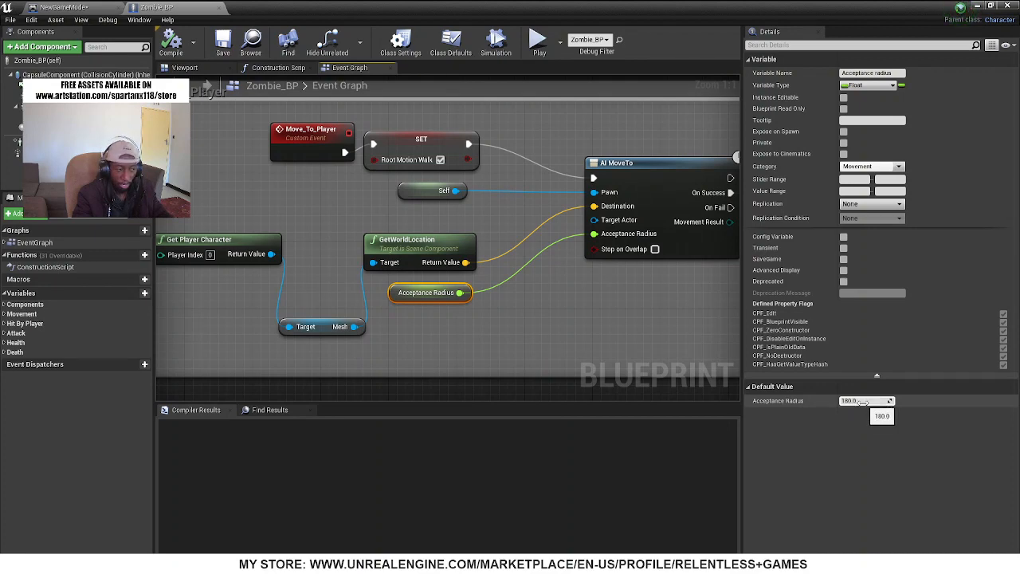
{"action": "right_click_drag", "start_coordinate": [633, 305], "coordinate": [422, 303]}
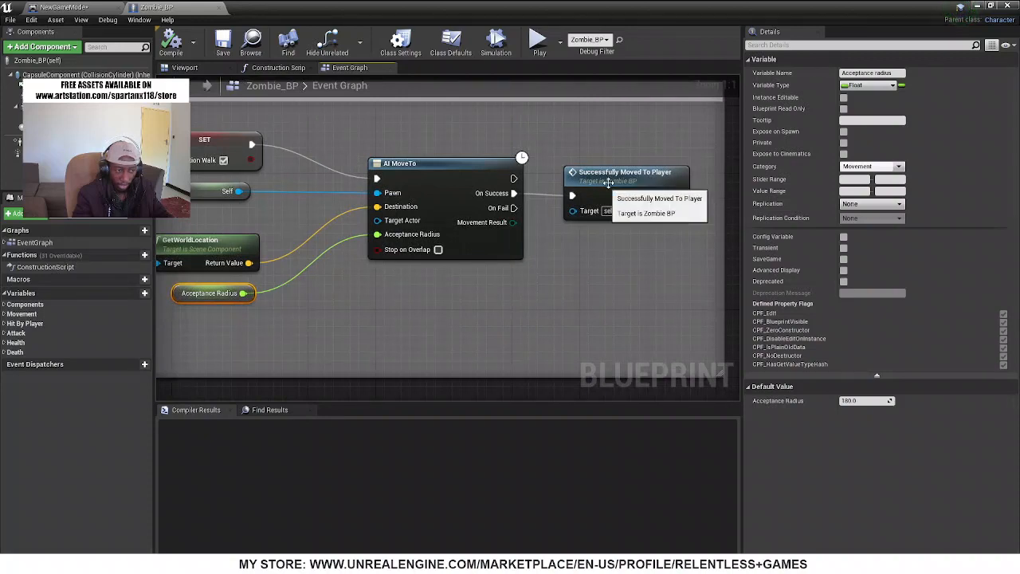
{"action": "right_click_drag", "start_coordinate": [166, 270], "coordinate": [388, 261]}
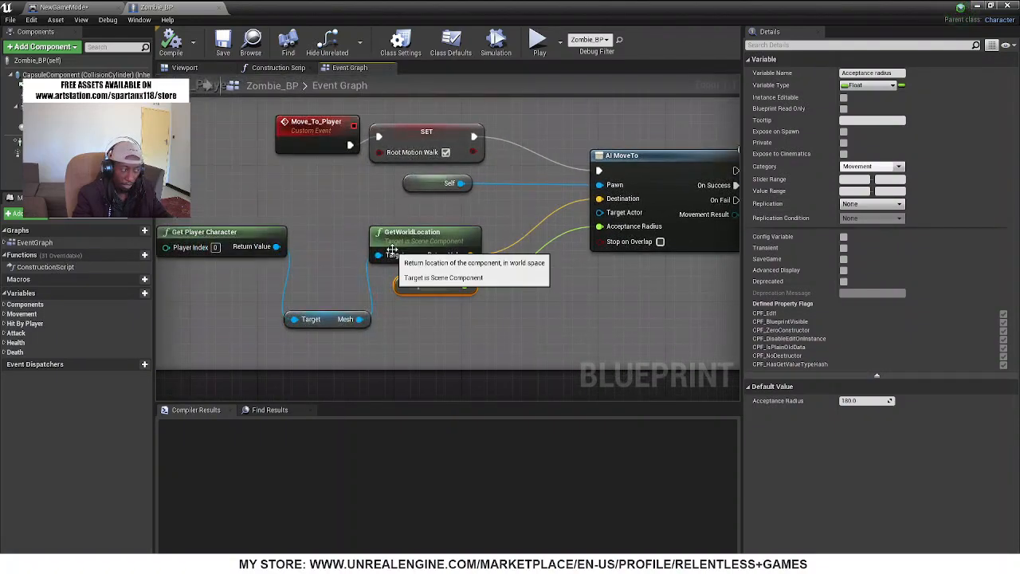
Inspect the Root Motion Walk set node and how it leads into the AI MoveTo node in Move_To_Player
{"action": "scroll", "coordinate": [450, 229], "scroll_direction": "down", "scroll_amount": 3}
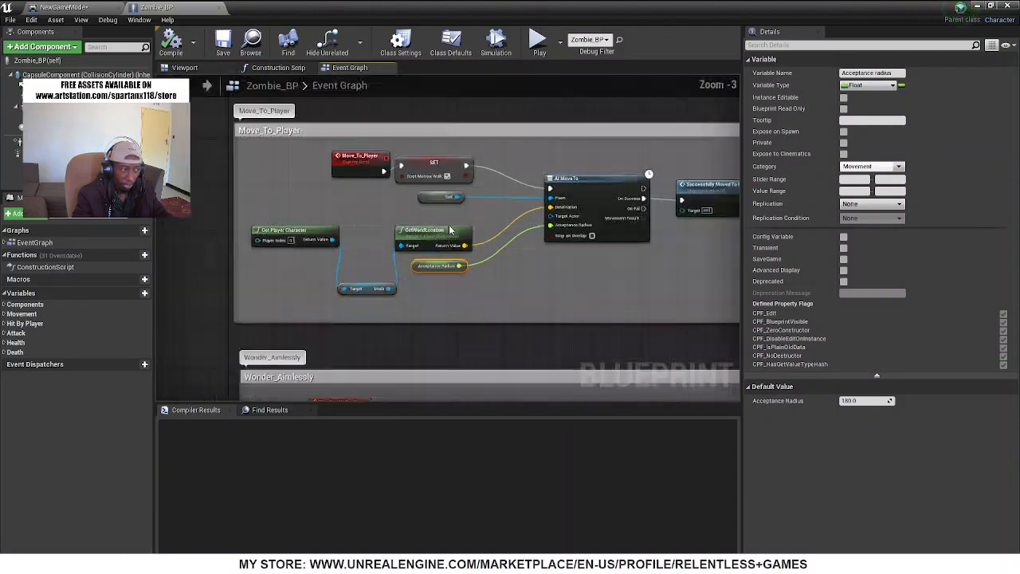
{"action": "scroll", "coordinate": [484, 165], "scroll_direction": "up", "scroll_amount": 2}
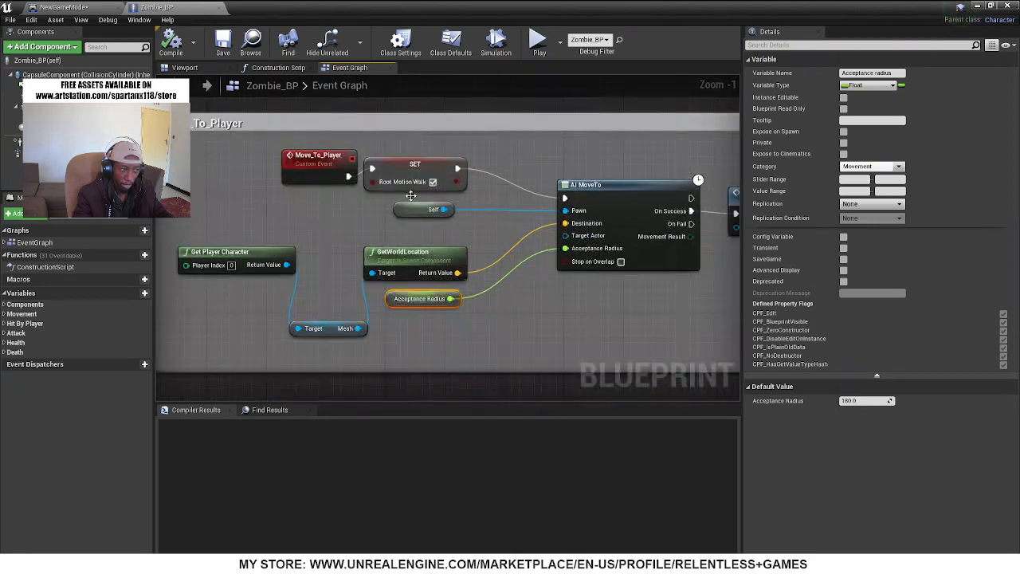
{"action": "left_click", "coordinate": [410, 167]}
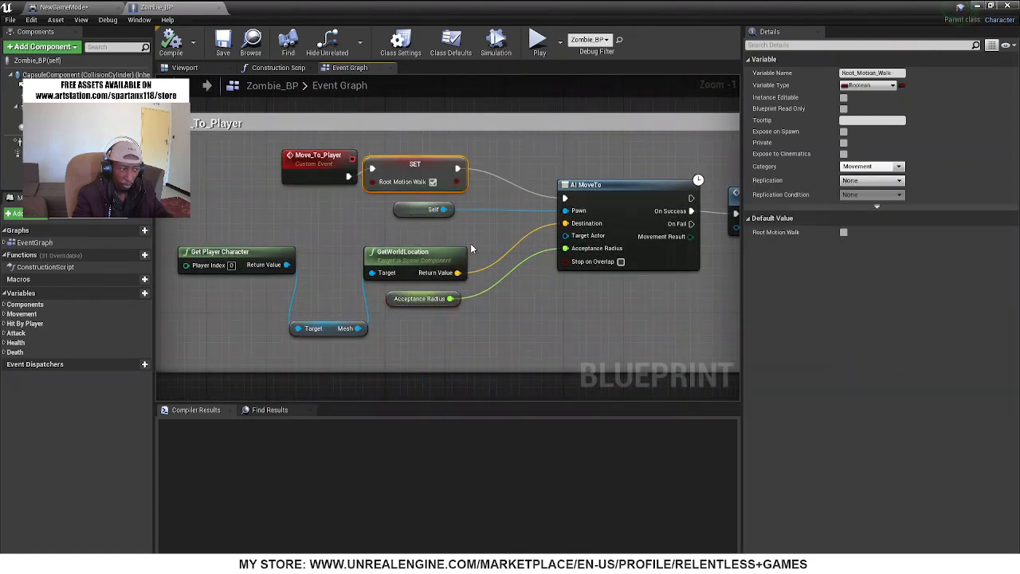
{"action": "right_click_drag", "start_coordinate": [471, 250], "coordinate": [378, 241]}
{"action": "left_click", "coordinate": [479, 204]}
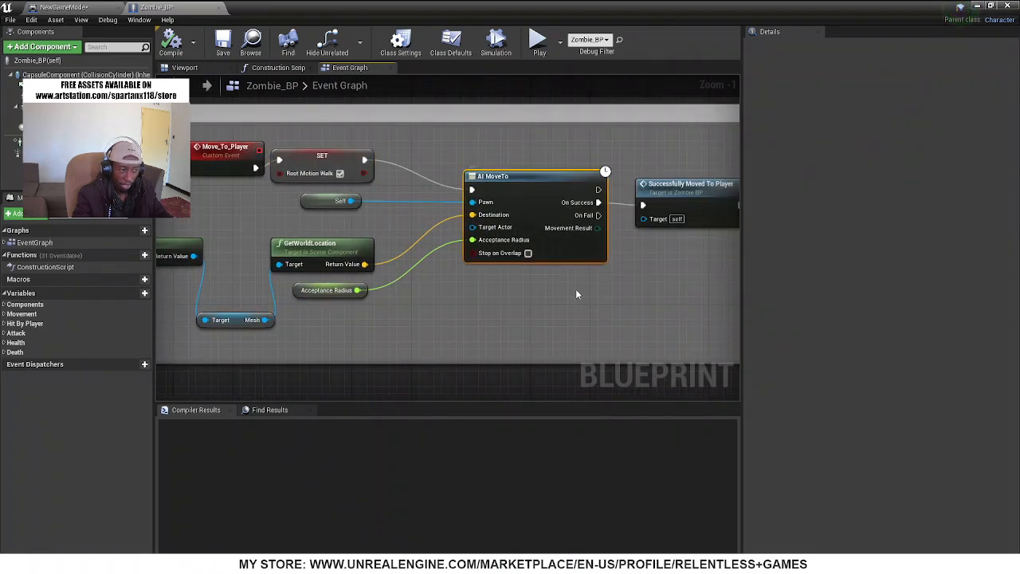
{"action": "right_click_drag", "start_coordinate": [577, 291], "coordinate": [610, 290]}
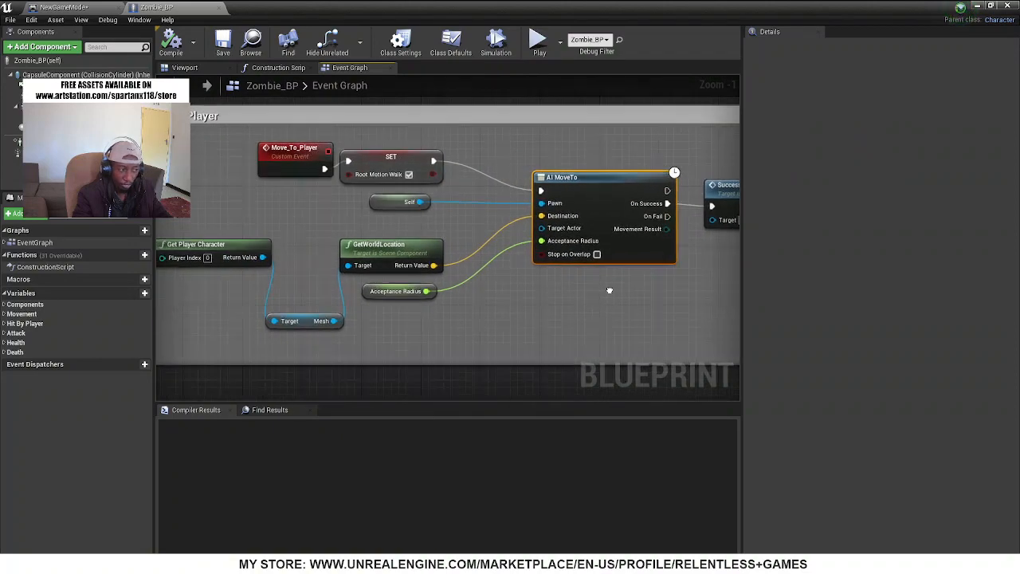
Go from the Successfully Moved To Player call to its event definition in the Initiate_Attack section
{"action": "scroll", "coordinate": [466, 300], "scroll_direction": "down", "scroll_amount": 1}
{"action": "right_click_drag", "start_coordinate": [678, 293], "coordinate": [491, 302]}
{"action": "left_click", "coordinate": [560, 209]}
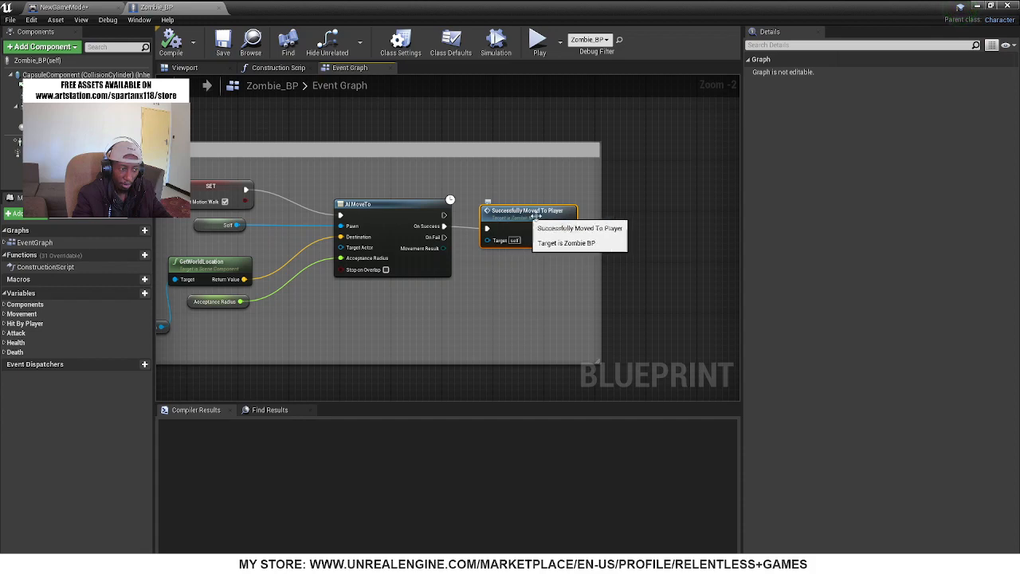
{"action": "scroll", "coordinate": [527, 217], "scroll_direction": "up", "scroll_amount": 2}
{"action": "double_click", "coordinate": [505, 217]}
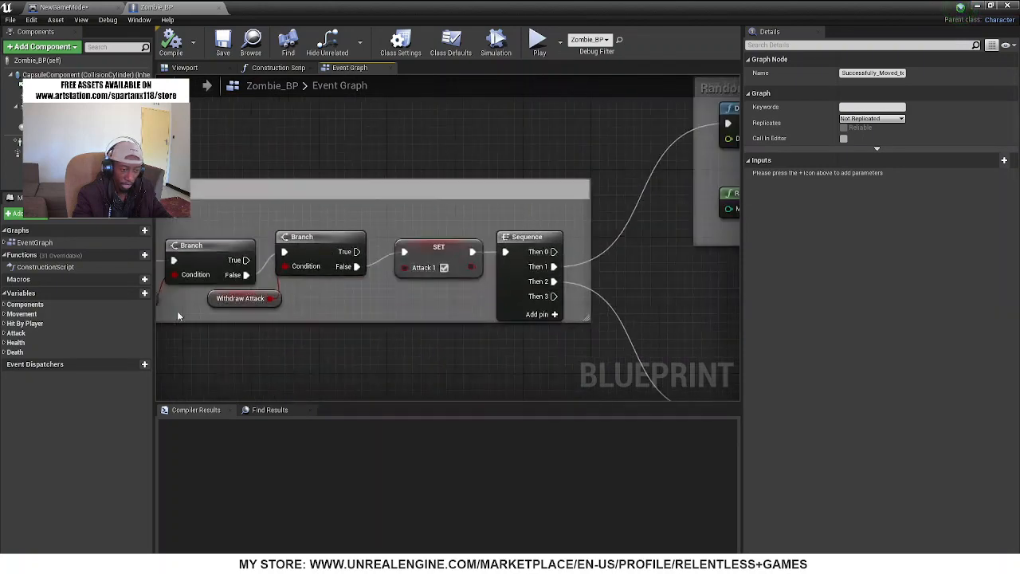
Examine the sections that follow Initiate_Attack, including the delay and collision flag in Open_and_Close_Attack_Collision_Window and the weapon collision check
{"action": "scroll", "coordinate": [530, 247], "scroll_direction": "down", "scroll_amount": 6}
{"action": "right_click_drag", "start_coordinate": [601, 242], "coordinate": [196, 84]}
{"action": "right_click_drag", "start_coordinate": [596, 162], "coordinate": [643, 223]}
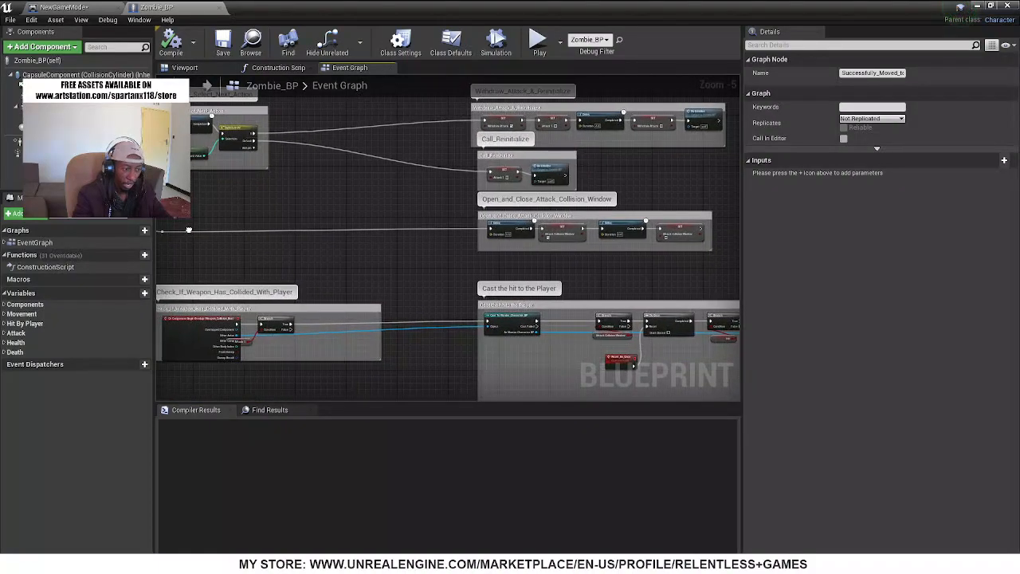
{"action": "right_click_drag", "start_coordinate": [269, 259], "coordinate": [259, 229]}
{"action": "right_click_drag", "start_coordinate": [611, 225], "coordinate": [719, 228]}
{"action": "scroll", "coordinate": [593, 225], "scroll_direction": "up", "scroll_amount": 5}
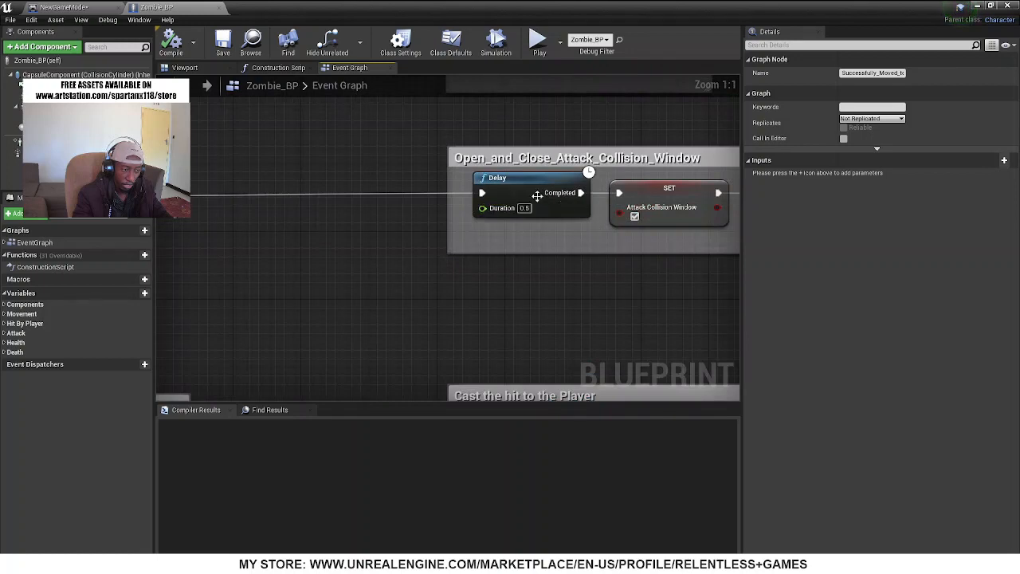
{"action": "scroll", "coordinate": [537, 197], "scroll_direction": "down", "scroll_amount": 6}
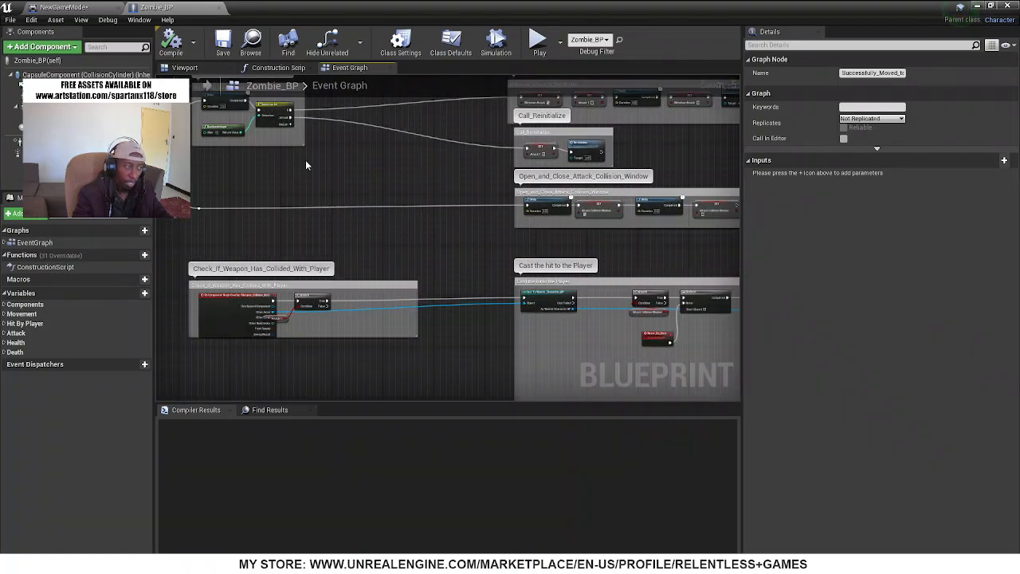
{"action": "right_click_drag", "start_coordinate": [305, 160], "coordinate": [419, 230]}
Survey the whole Zombie_BP event graph again, from Initialize and the movement sections to the health, attack and death sections
{"action": "scroll", "coordinate": [429, 230], "scroll_direction": "down", "scroll_amount": 3}
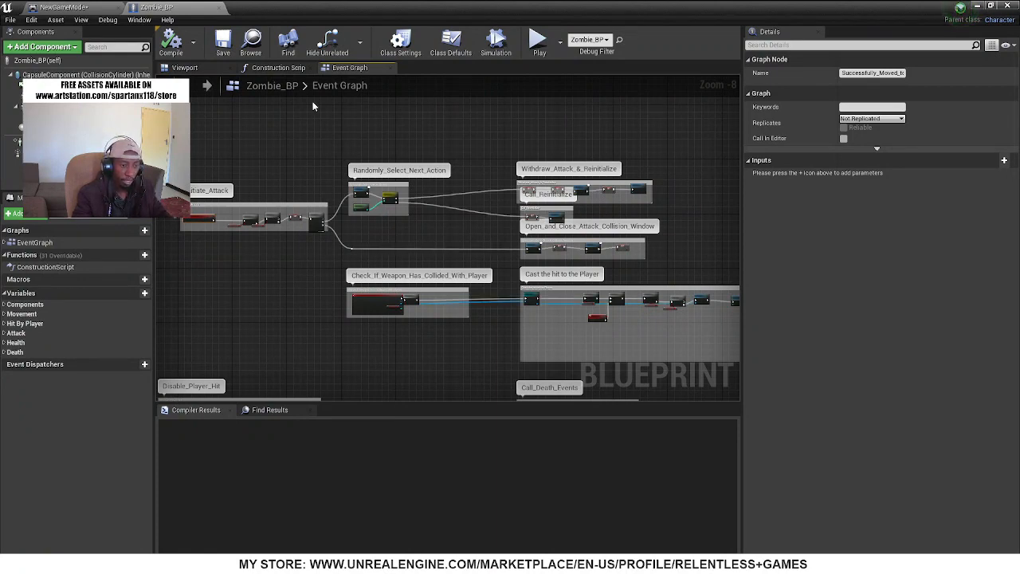
{"action": "scroll", "coordinate": [337, 154], "scroll_direction": "down", "scroll_amount": 4}
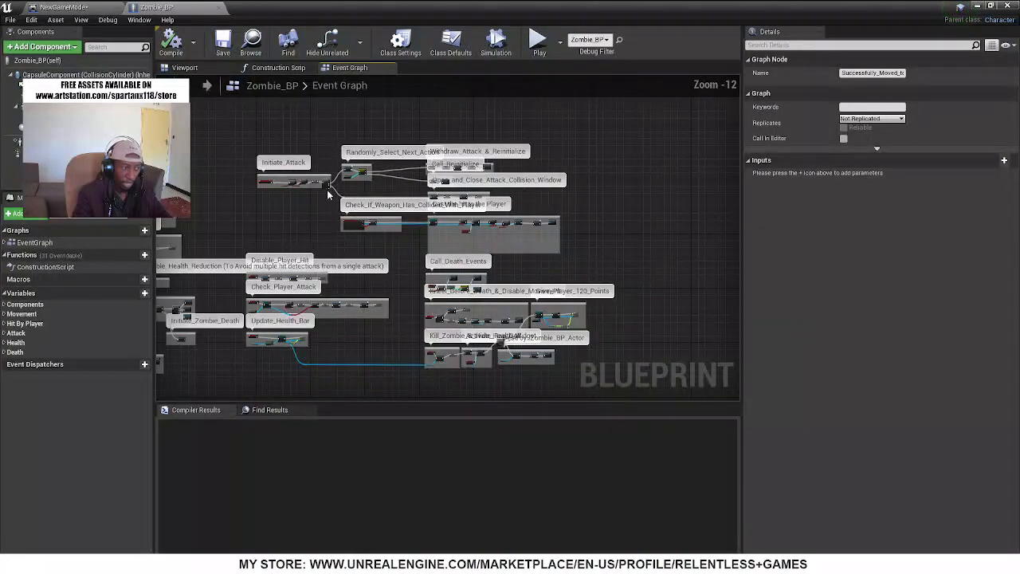
{"action": "right_click_drag", "start_coordinate": [302, 239], "coordinate": [569, 237]}
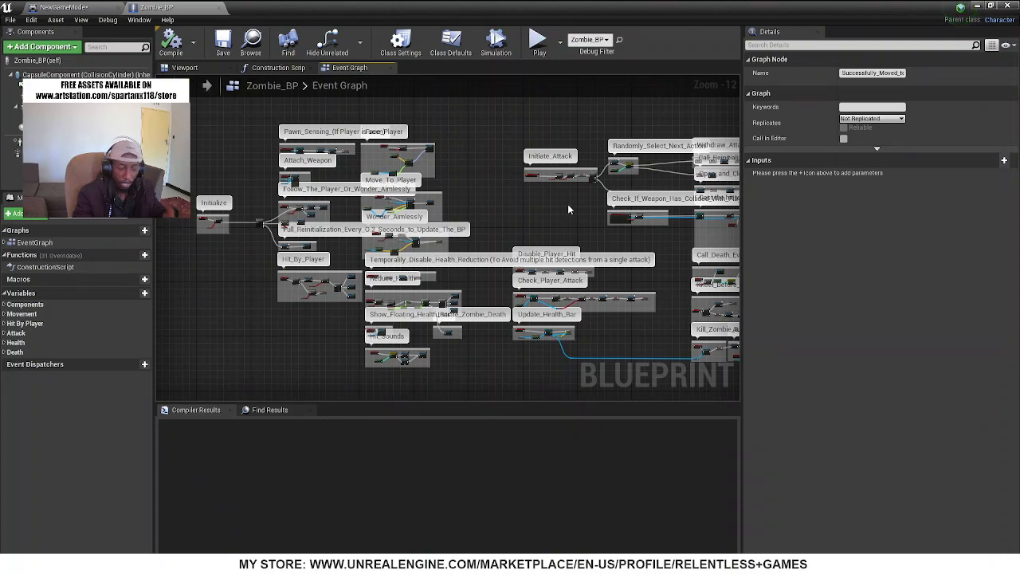
{"action": "right_click_drag", "start_coordinate": [568, 204], "coordinate": [375, 189]}
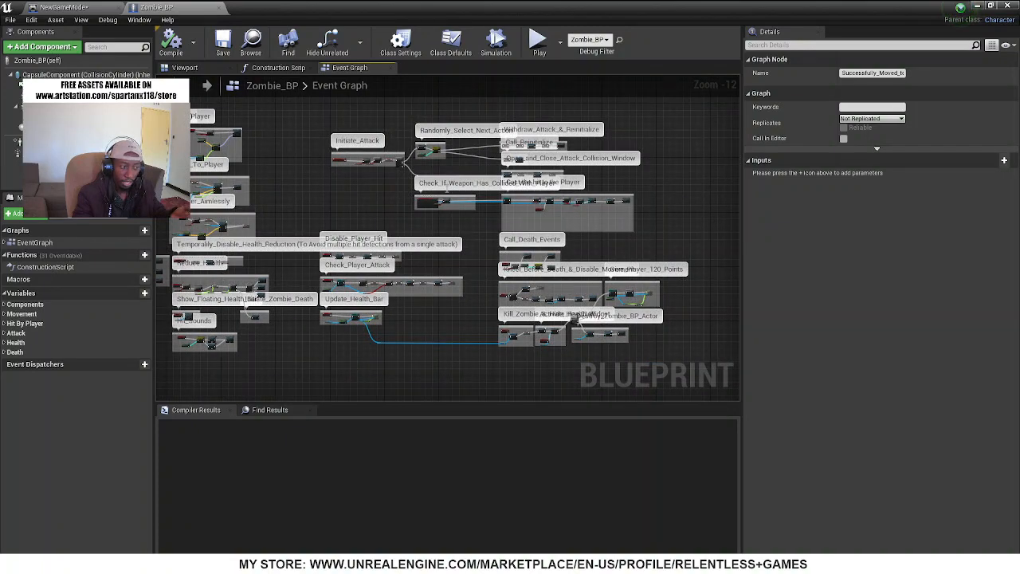
{"action": "right_click_drag", "start_coordinate": [435, 216], "coordinate": [363, 248]}
{"action": "scroll", "coordinate": [360, 247], "scroll_direction": "up", "scroll_amount": 4}
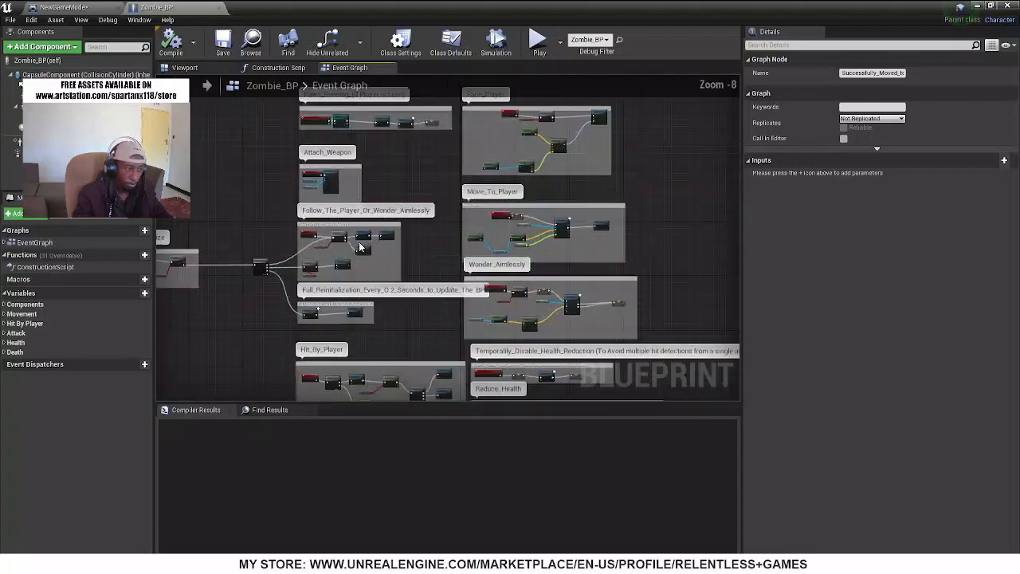
{"action": "right_click_drag", "start_coordinate": [296, 271], "coordinate": [323, 247]}
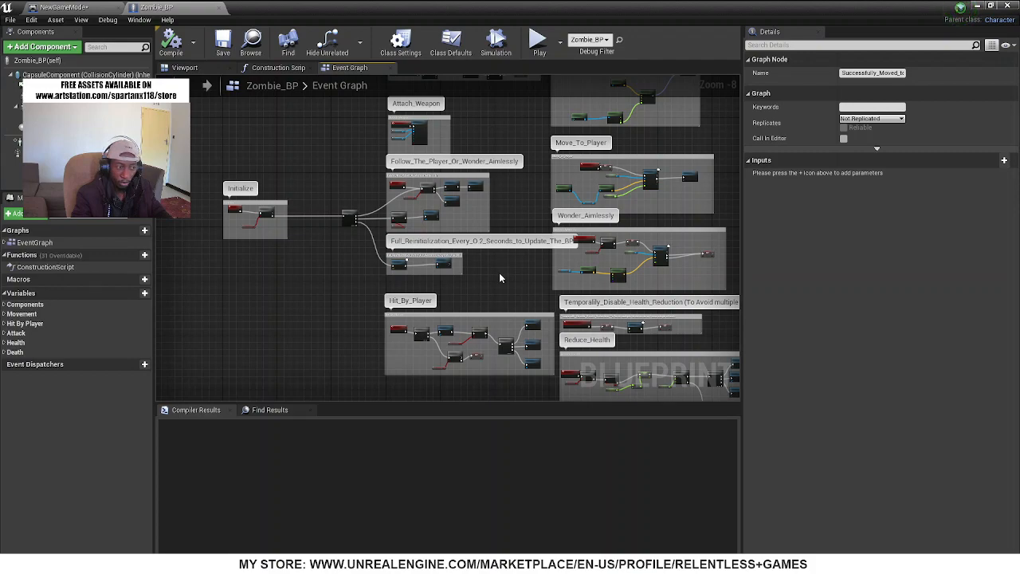
{"action": "right_click_drag", "start_coordinate": [500, 277], "coordinate": [133, 98]}
{"action": "right_click_drag", "start_coordinate": [618, 194], "coordinate": [277, 284]}
{"action": "scroll", "coordinate": [482, 181], "scroll_direction": "down", "scroll_amount": 6}
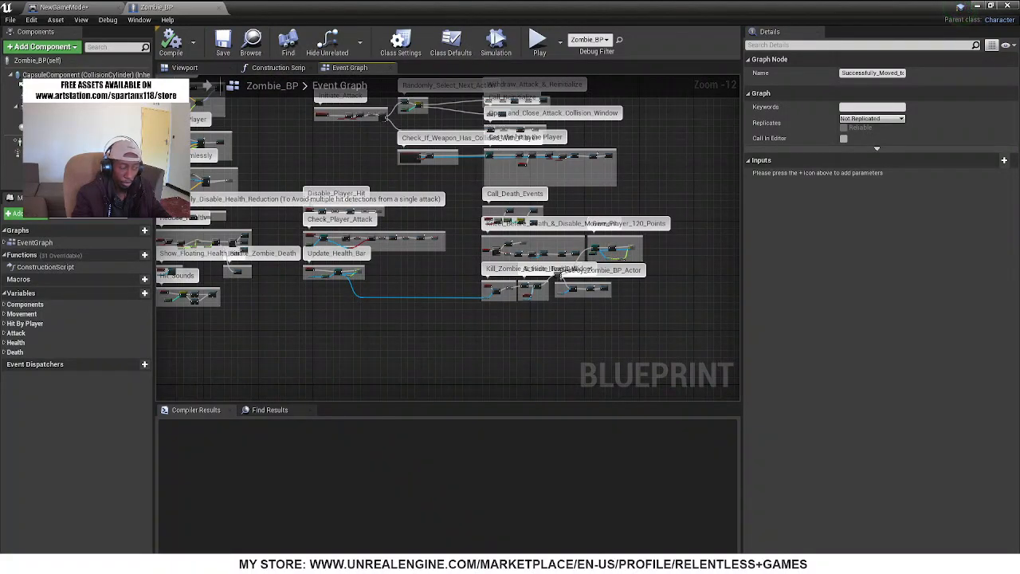
{"action": "right_click_drag", "start_coordinate": [307, 156], "coordinate": [532, 205]}
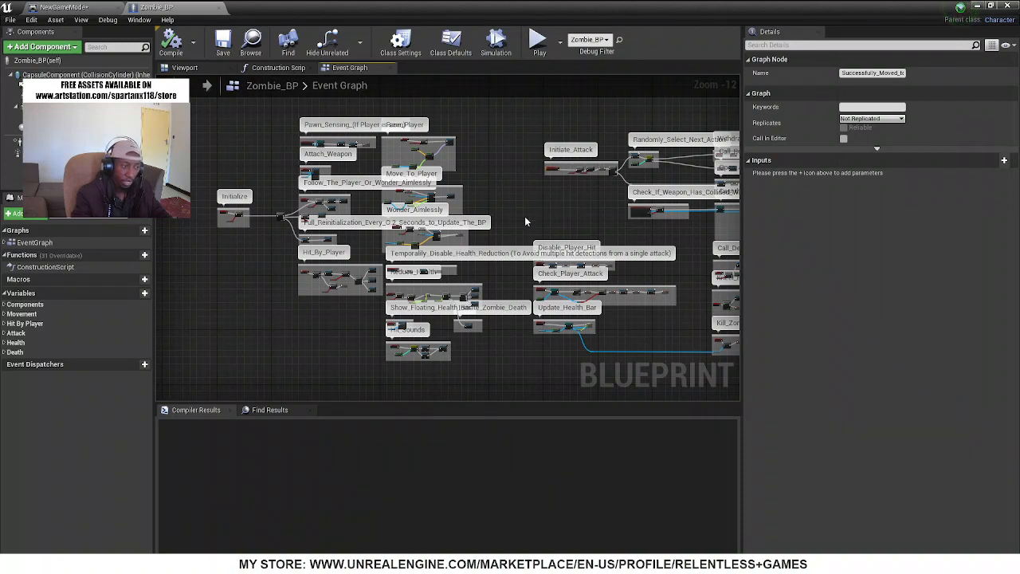
{"action": "scroll", "coordinate": [542, 207], "scroll_direction": "up", "scroll_amount": 4}
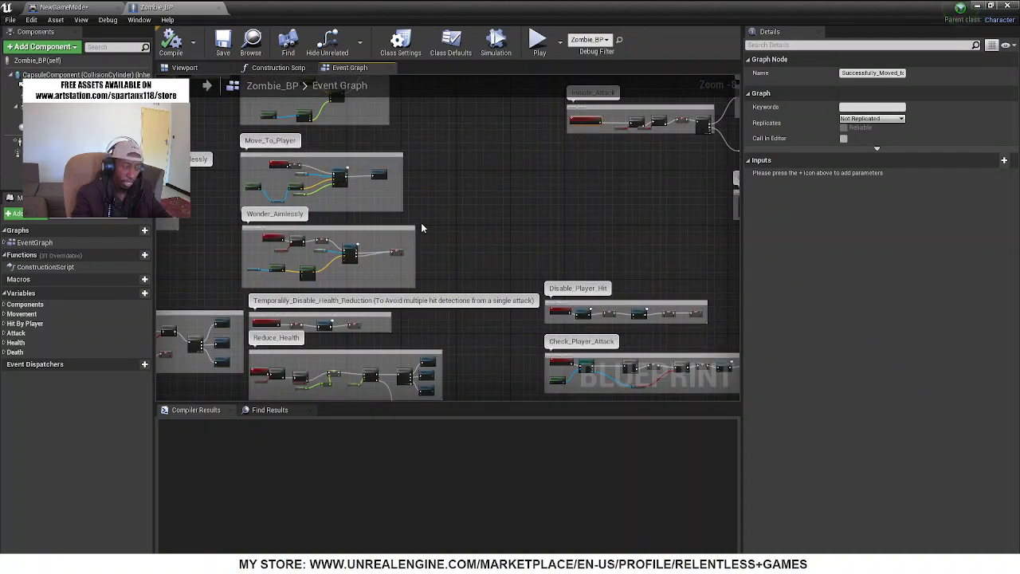
{"action": "scroll", "coordinate": [273, 164], "scroll_direction": "up", "scroll_amount": 5}
{"action": "scroll", "coordinate": [350, 188], "scroll_direction": "down", "scroll_amount": 5}
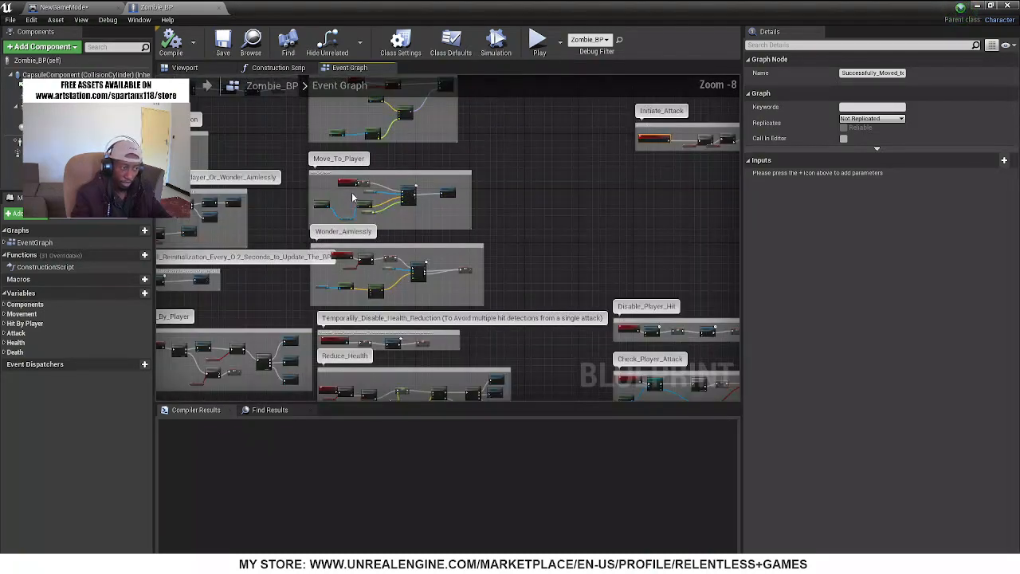
{"action": "right_click_drag", "start_coordinate": [520, 224], "coordinate": [738, 186]}
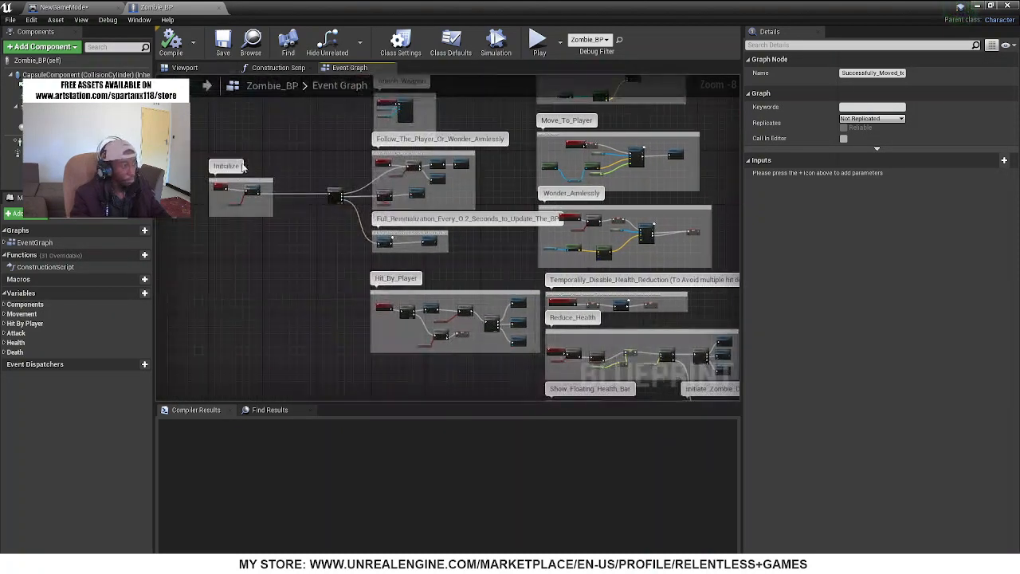
Show the zombie in the blueprint's 3D viewport and inspect its body mesh's animation class, skeletal mesh and materials
{"action": "left_click", "coordinate": [185, 68]}
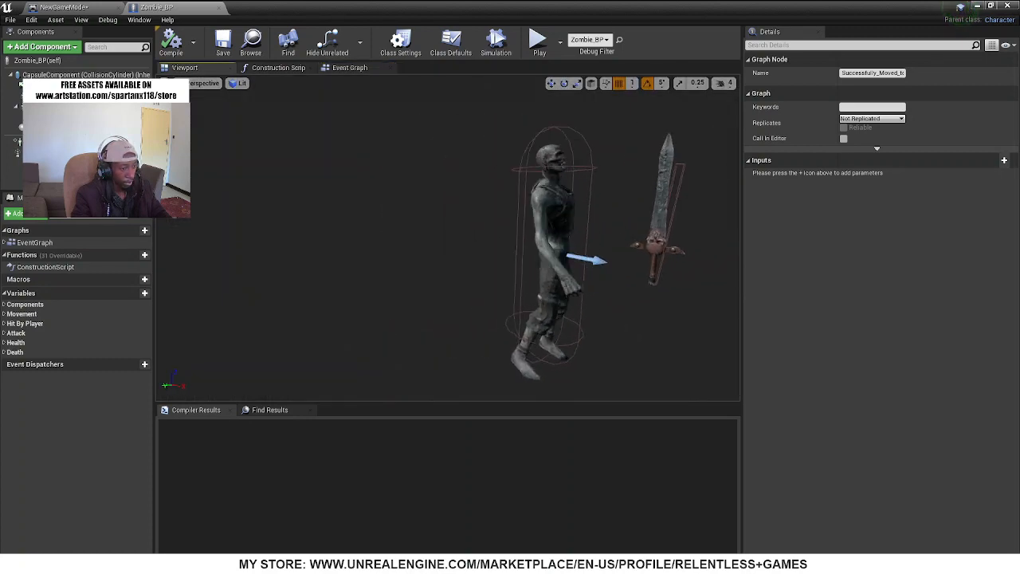
{"action": "middle_click_drag", "start_coordinate": [399, 239], "coordinate": [547, 243]}
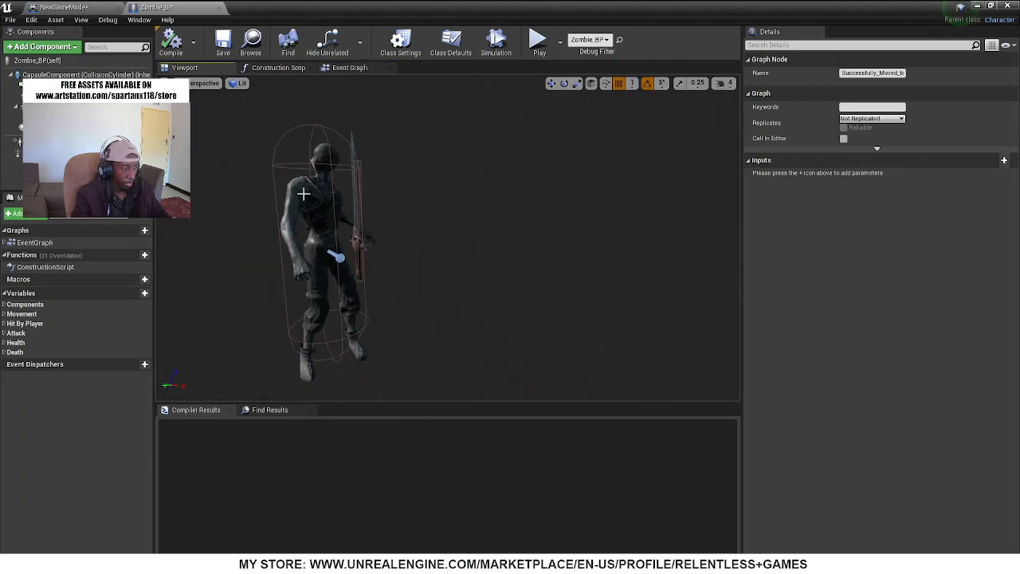
{"action": "left_click", "coordinate": [303, 193]}
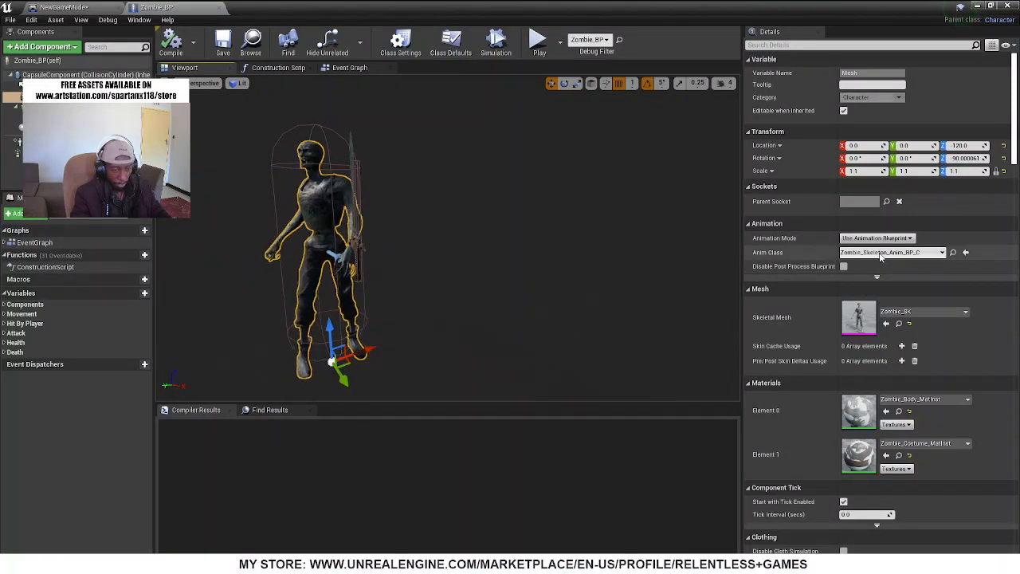
{"action": "mouse_move", "coordinate": [352, 164]}
{"action": "right_mouse_down"}
{"action": "mouse_move", "coordinate": [376, 170]}
{"action": "mouse_move", "coordinate": [335, 173]}
{"action": "mouse_move", "coordinate": [352, 175]}
{"action": "right_mouse_up"}
{"action": "key", "text": "w"}
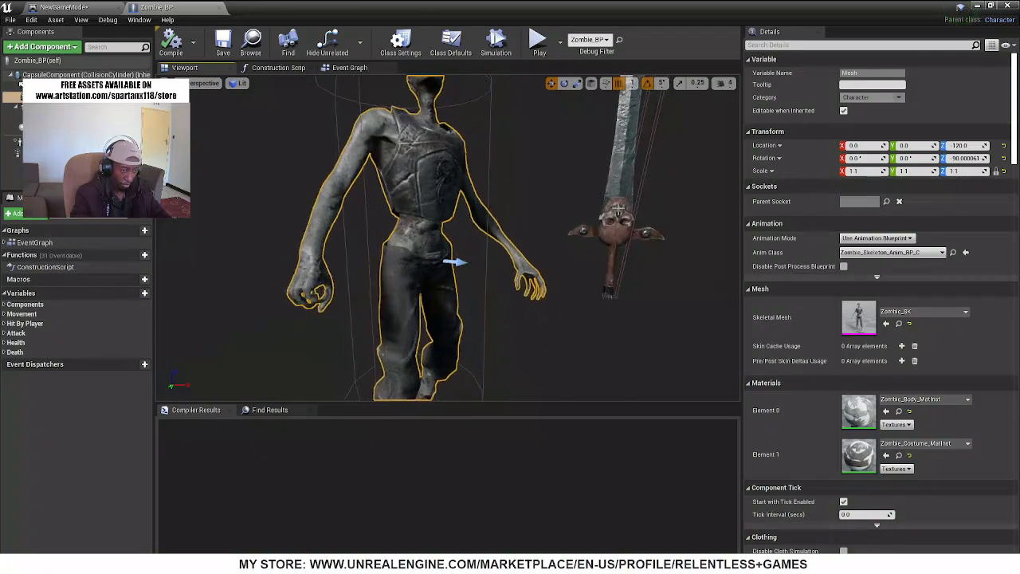
Inspect the settings of the zombie's sword mesh and of its Weapon_Collision_Box component
{"action": "left_click", "coordinate": [617, 209]}
{"action": "right_click_drag", "start_coordinate": [618, 209], "coordinate": [649, 183]}
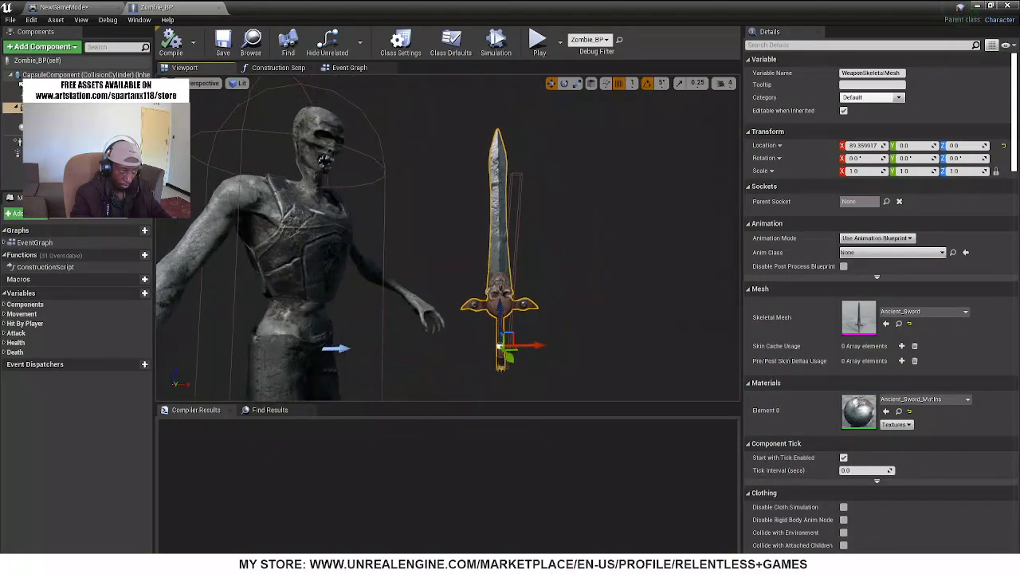
{"action": "left_click", "coordinate": [58, 117]}
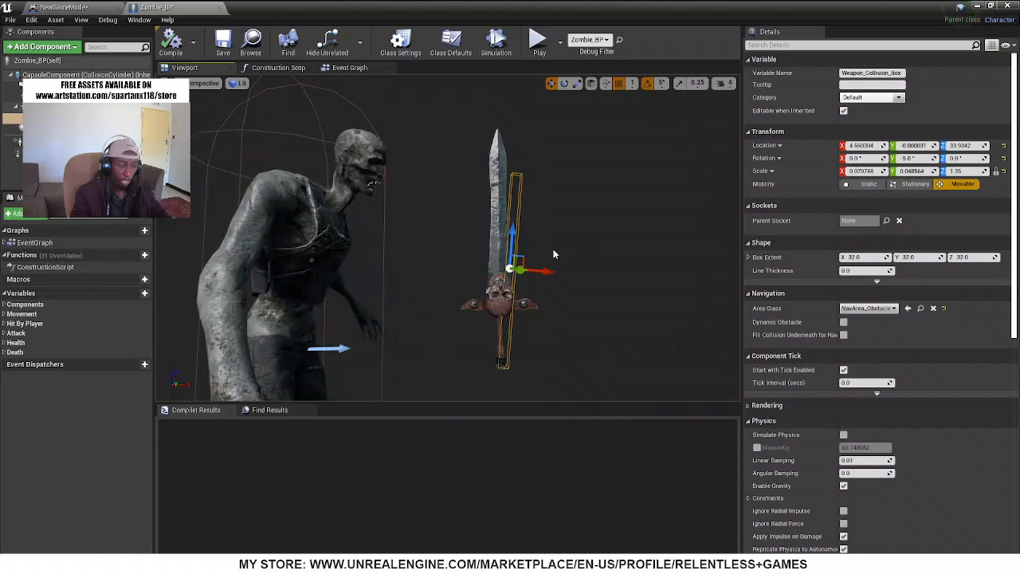
Examine the zombie, its sword and the weapon collision box from several sides in the blueprint's 3D view
{"action": "right_click_drag", "start_coordinate": [365, 300], "coordinate": [263, 312]}
{"action": "key", "text": "s"}
{"action": "key", "text": "w"}
{"action": "key", "text": "d"}
{"action": "key", "text": "s"}
{"action": "key", "text": "a"}
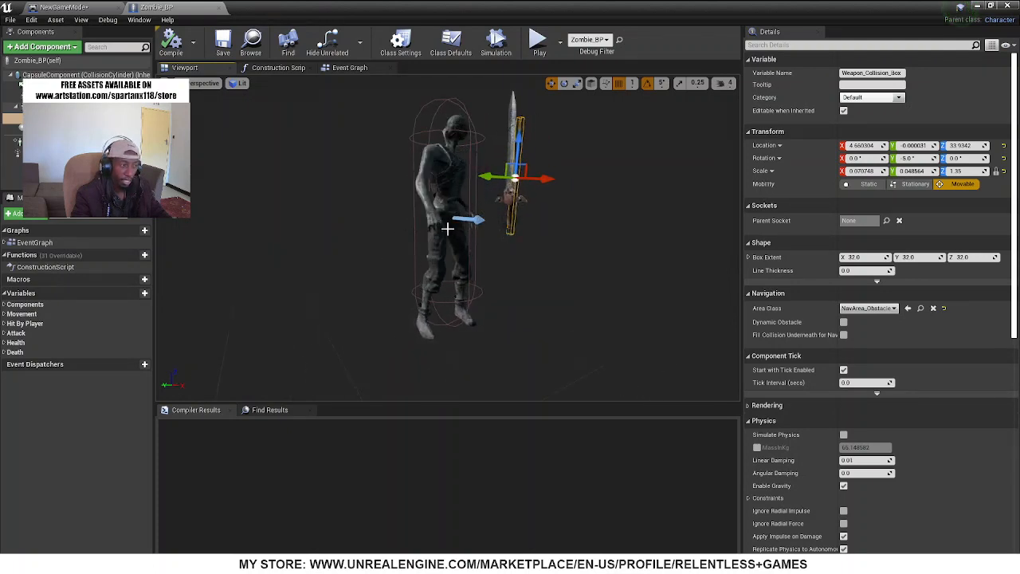
Uncover the level editor and search the entire Content folder for "sev"
{"action": "left_click_drag", "start_coordinate": [403, 6], "coordinate": [580, 101]}
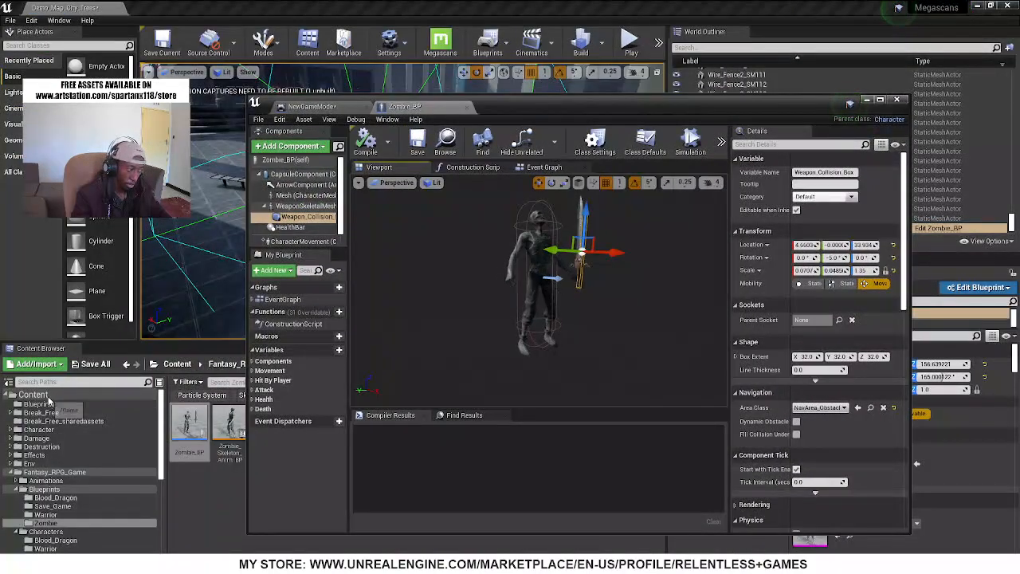
{"action": "left_click", "coordinate": [82, 394]}
{"action": "left_click", "coordinate": [225, 381]}
{"action": "type", "text": "se"}
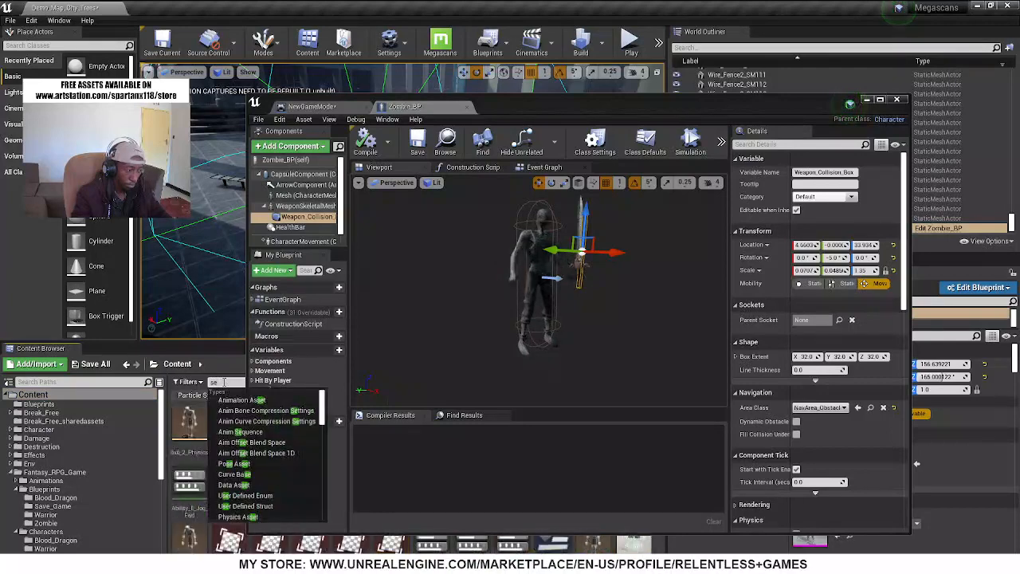
{"action": "type", "text": "vra"}
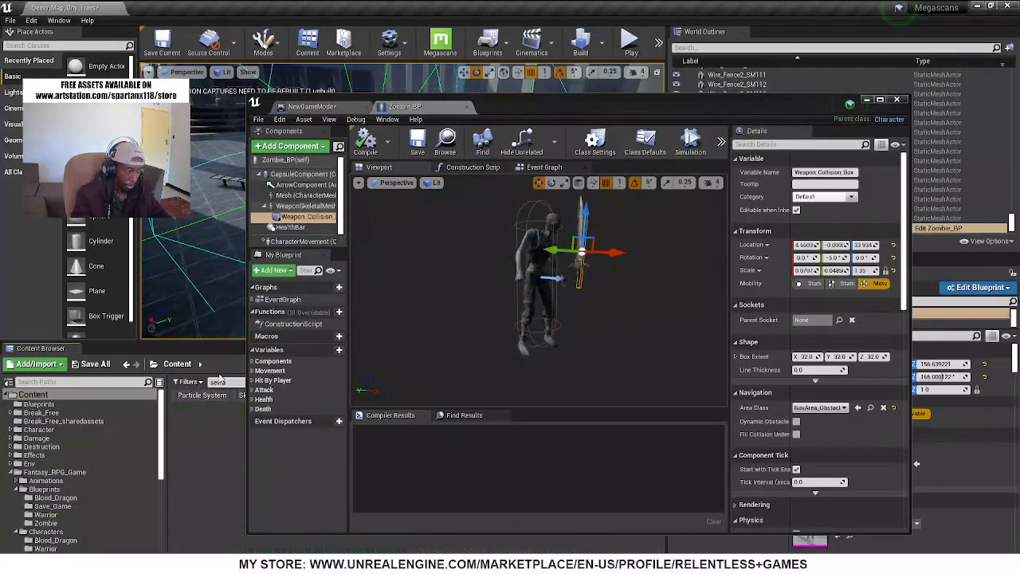
{"action": "key", "text": "BackSpace"}
{"action": "type", "text": "e"}
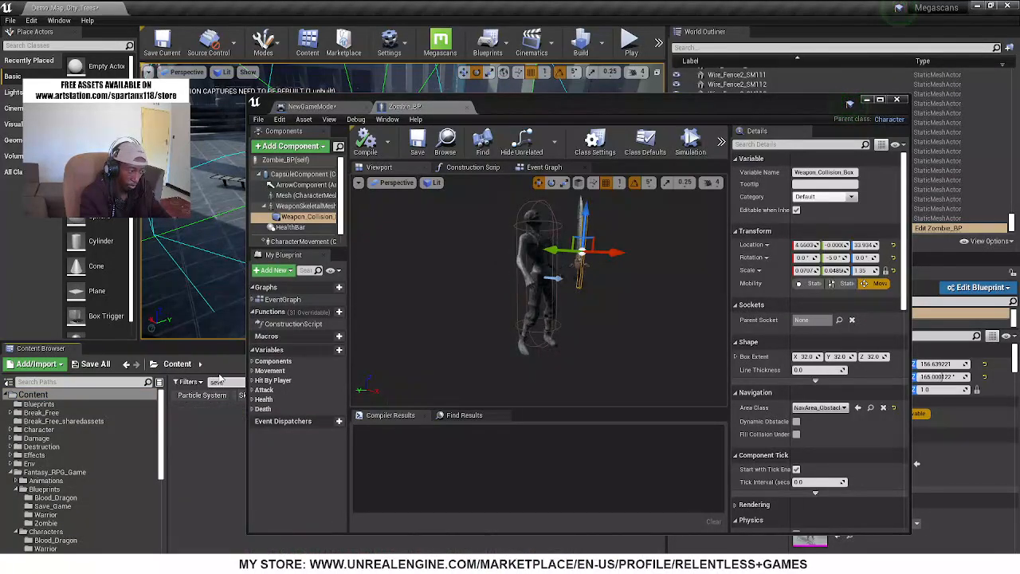
{"action": "key", "text": "BackSpace"}
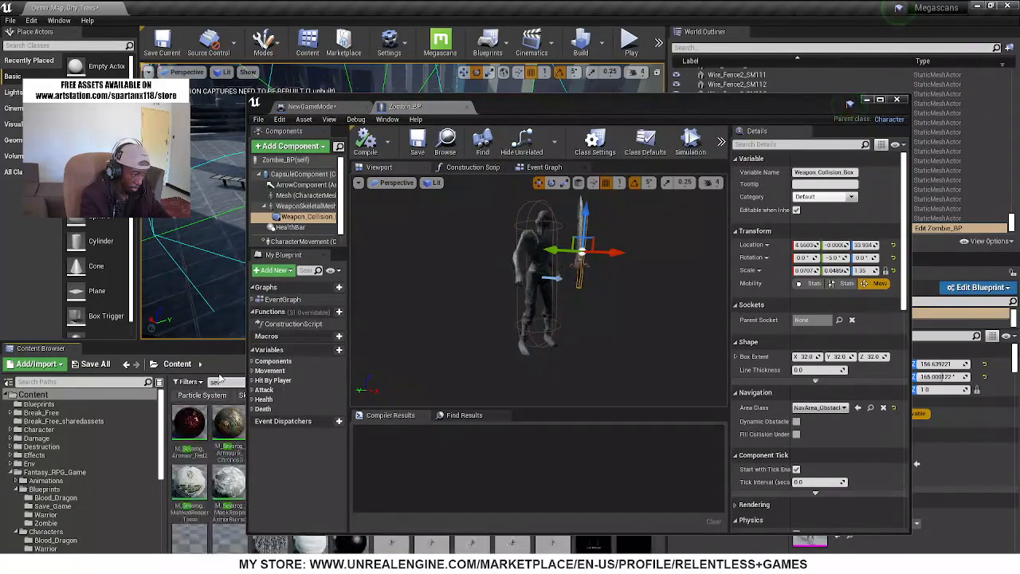
Filter the search results to skeletal meshes and open the Sevarog mesh in a full-size editor window
{"action": "left_click_drag", "start_coordinate": [559, 110], "coordinate": [853, 170]}
{"action": "scroll", "coordinate": [321, 532], "scroll_direction": "down", "scroll_amount": 3}
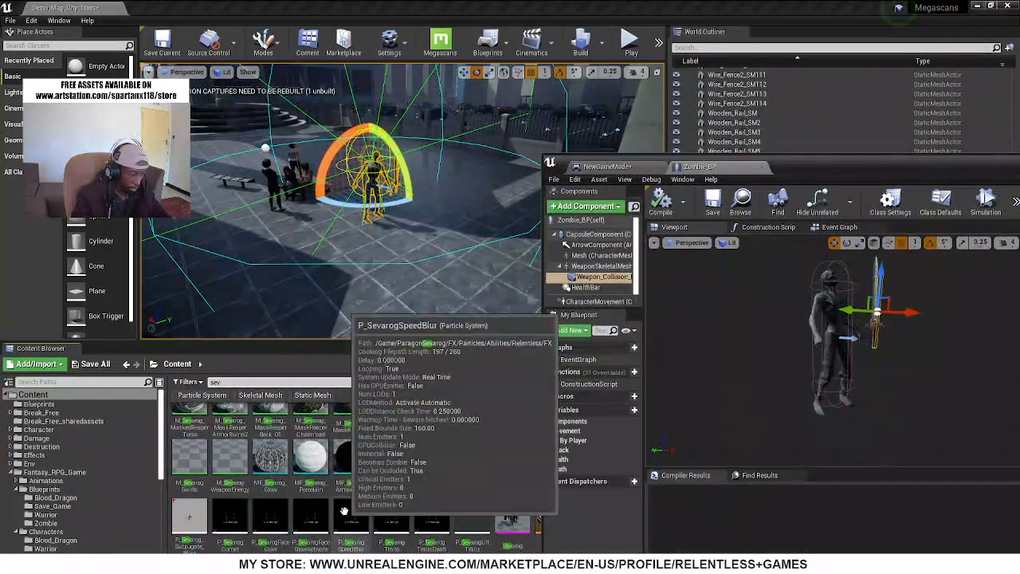
{"action": "left_click", "coordinate": [263, 396]}
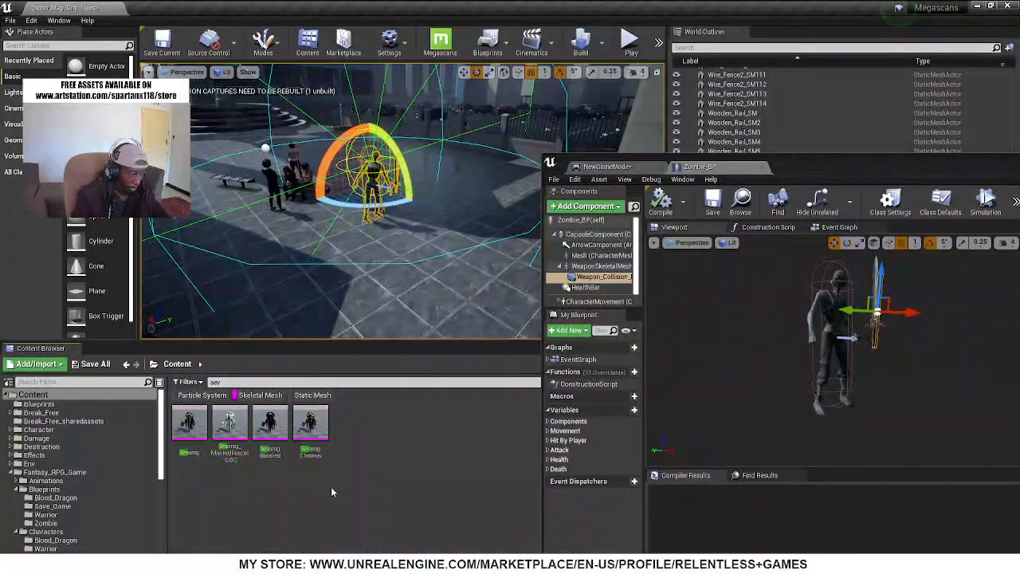
{"action": "double_click", "coordinate": [191, 434]}
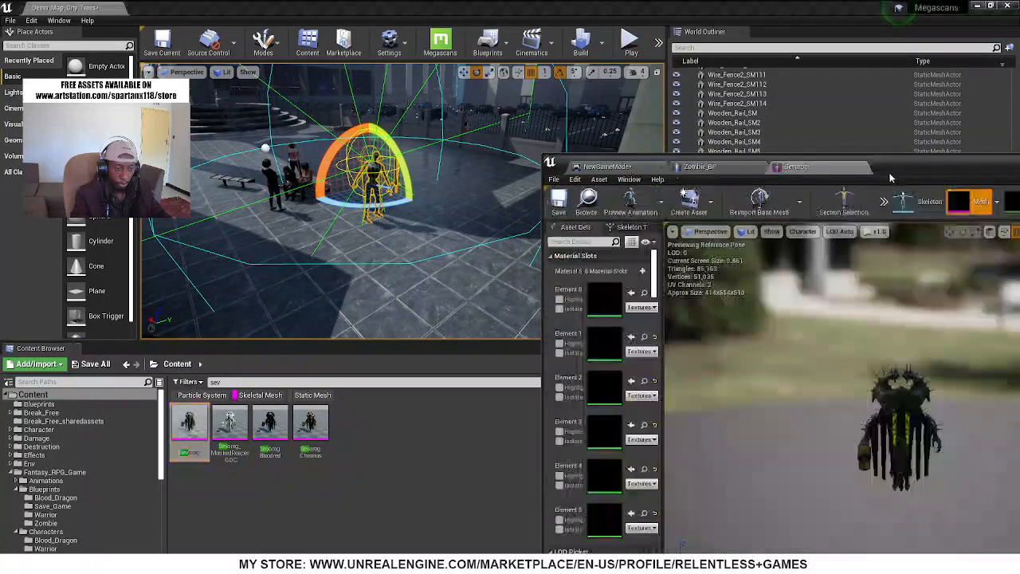
{"action": "left_click_drag", "start_coordinate": [904, 163], "coordinate": [483, 1]}
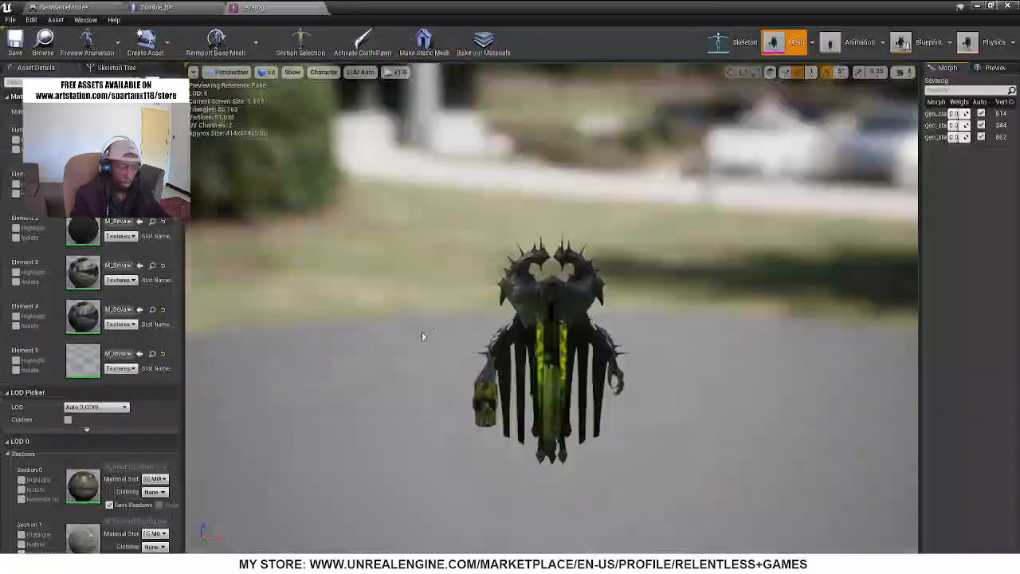
Examine the Sevarog mesh up close from the front, from its robe to its head and shoulders
{"action": "scroll", "coordinate": [422, 331], "scroll_direction": "up", "scroll_amount": 5}
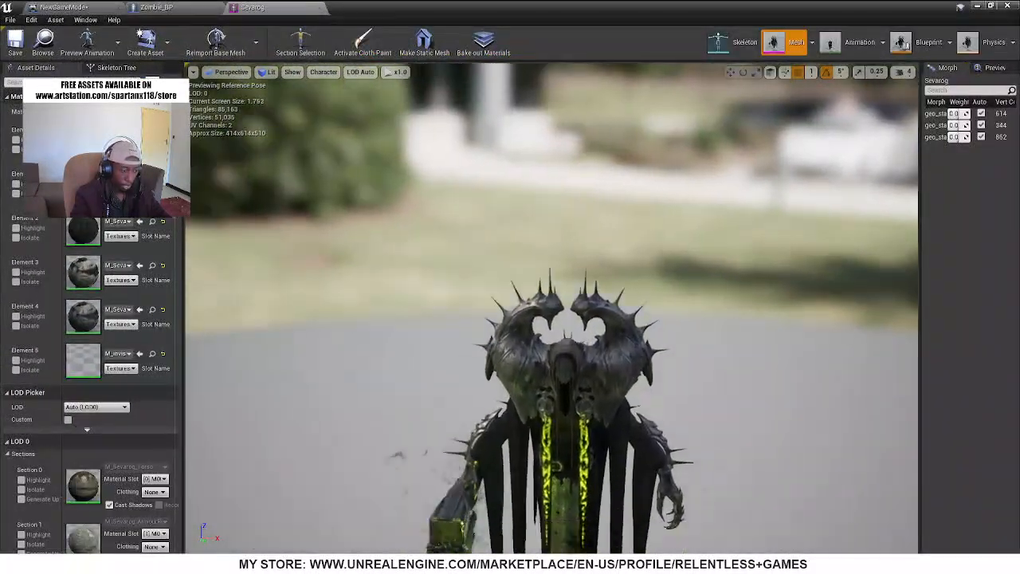
{"action": "middle_click_drag", "start_coordinate": [510, 318], "coordinate": [518, 430]}
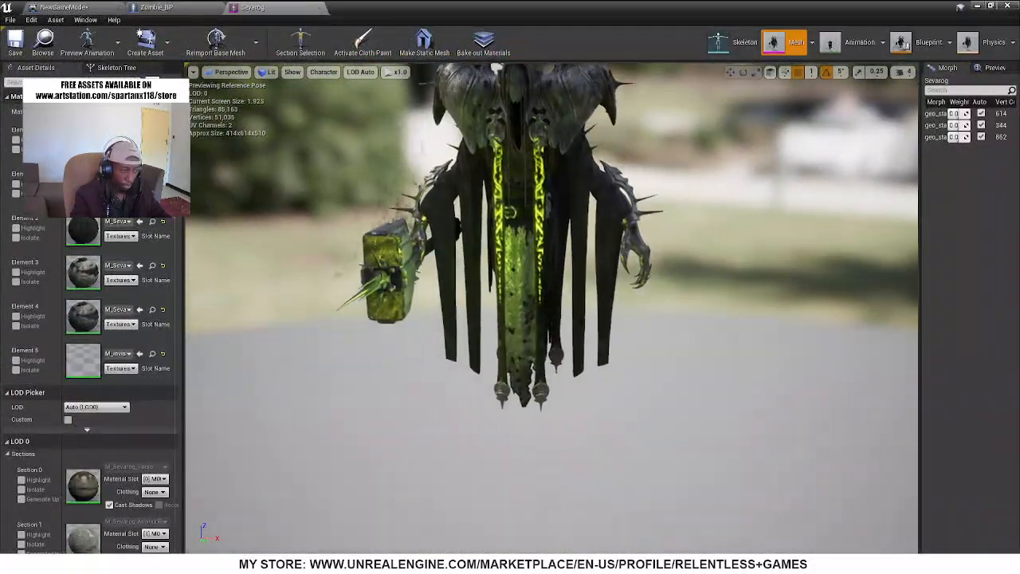
{"action": "scroll", "coordinate": [511, 319], "scroll_direction": "up", "scroll_amount": 3}
{"action": "right_click_drag", "start_coordinate": [510, 319], "coordinate": [503, 254]}
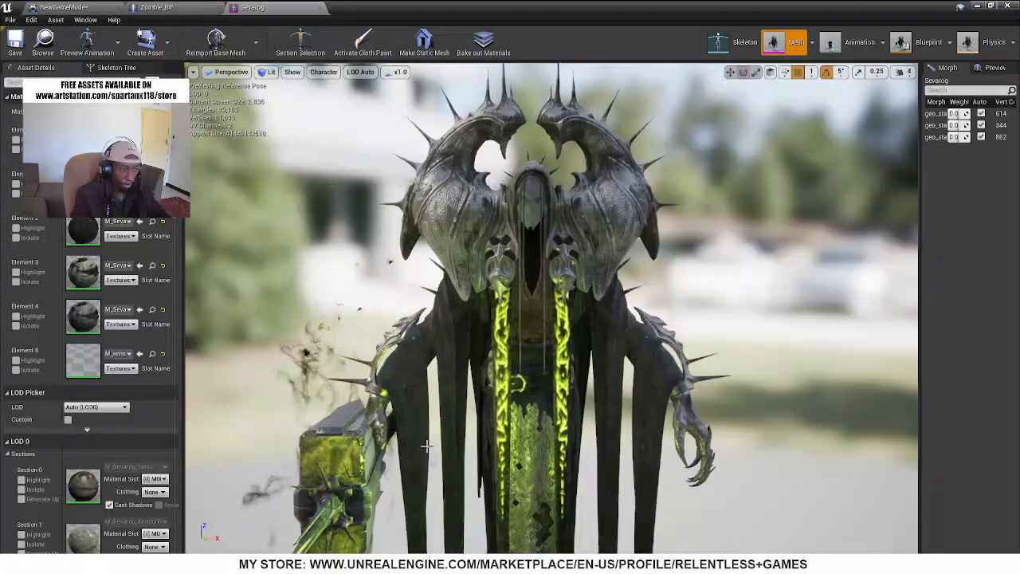
Compare the zombie and its separate sword component with the hammer built into the Sevarog mesh
{"action": "left_click", "coordinate": [180, 8]}
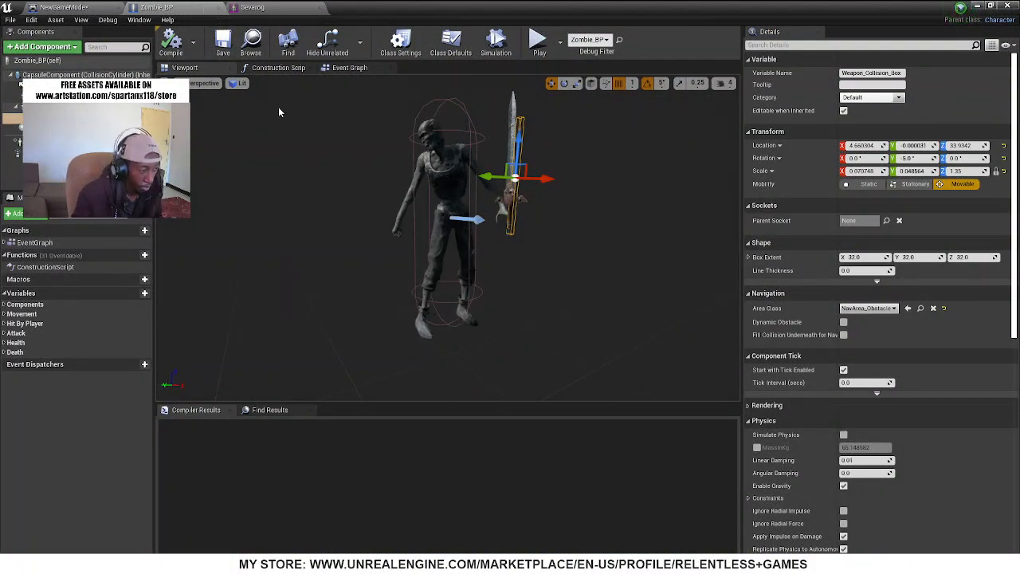
{"action": "right_click_drag", "start_coordinate": [446, 239], "coordinate": [470, 219]}
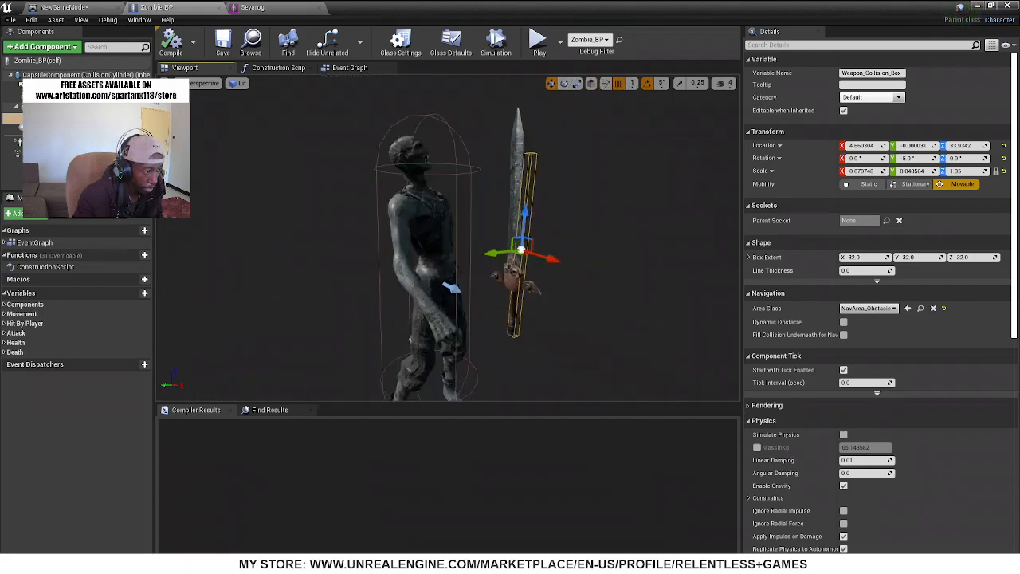
{"action": "left_click", "coordinate": [278, 10]}
{"action": "right_click_drag", "start_coordinate": [494, 255], "coordinate": [662, 303]}
{"action": "right_click_drag", "start_coordinate": [551, 334], "coordinate": [501, 341]}
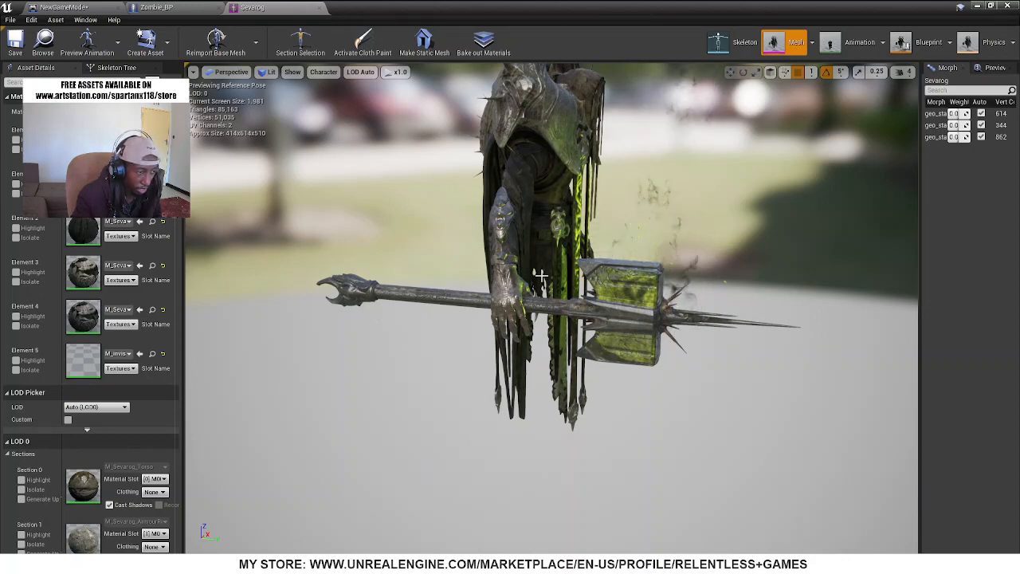
{"action": "left_click_drag", "start_coordinate": [524, 211], "coordinate": [381, 149]}
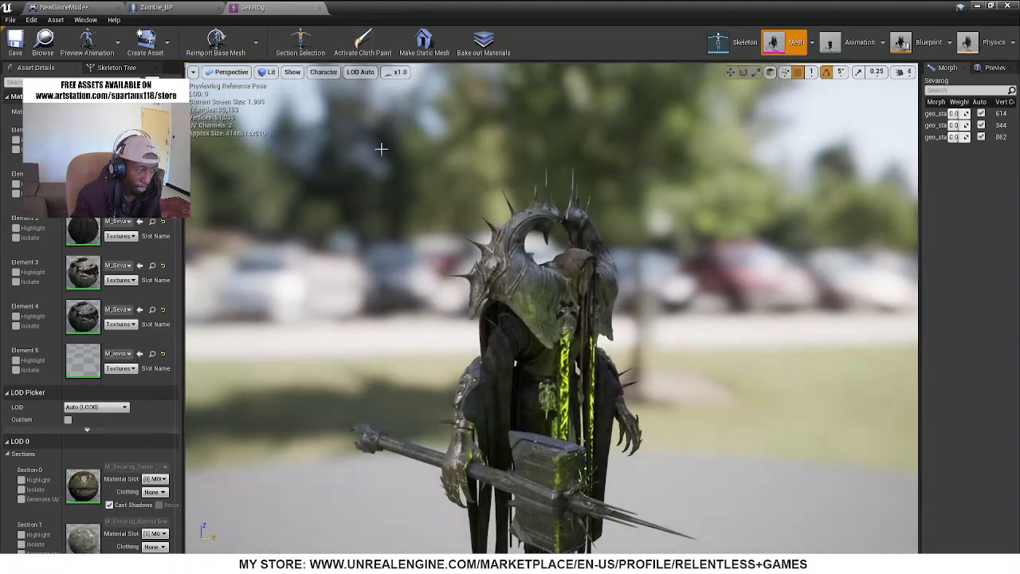
Look at the street and the character standing by the building in the city level, then return to Zombie_BP
{"action": "left_click", "coordinate": [151, 6]}
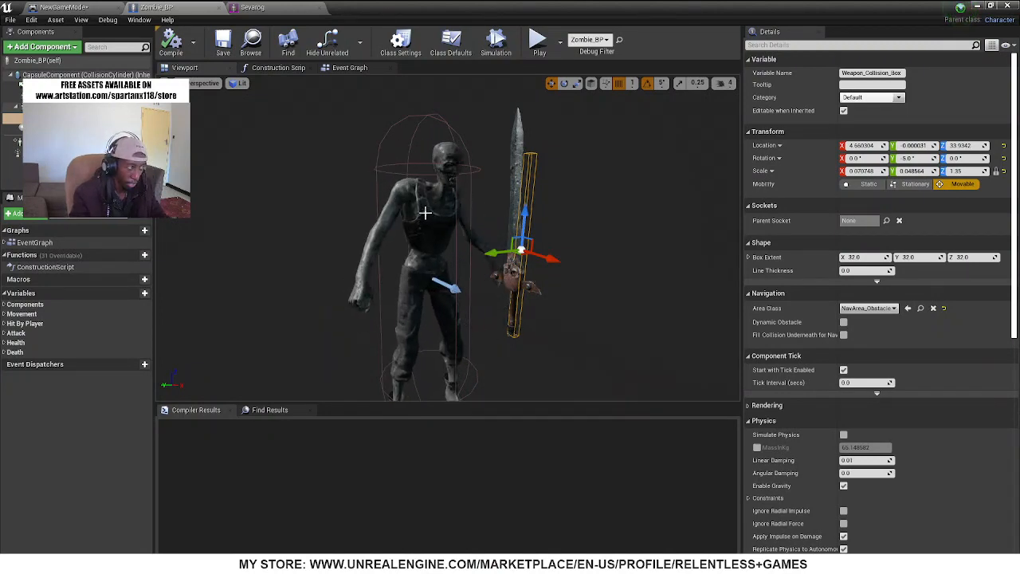
{"action": "left_click_drag", "start_coordinate": [566, 5], "coordinate": [545, 333]}
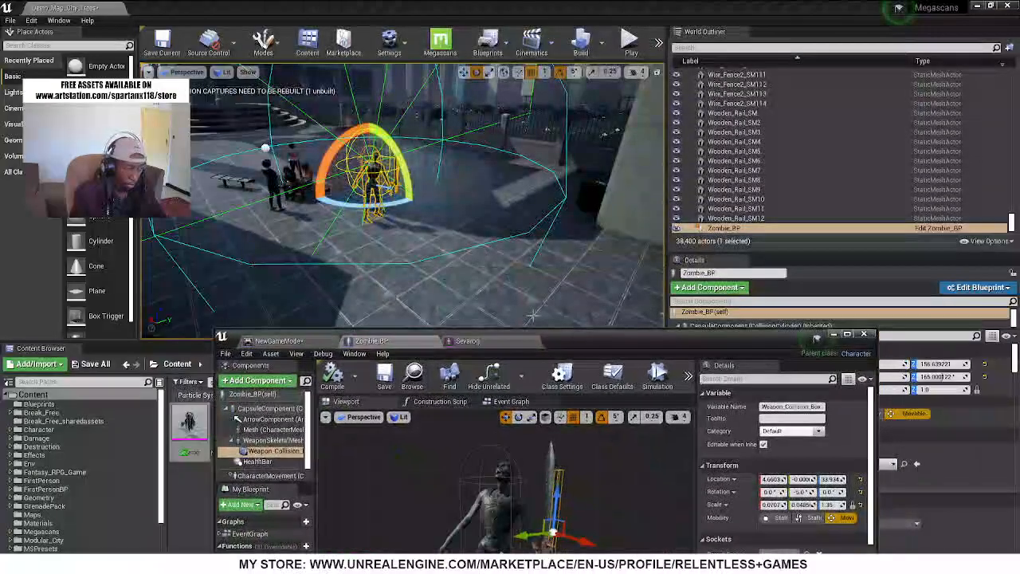
{"action": "right_click_drag", "start_coordinate": [533, 316], "coordinate": [745, 275]}
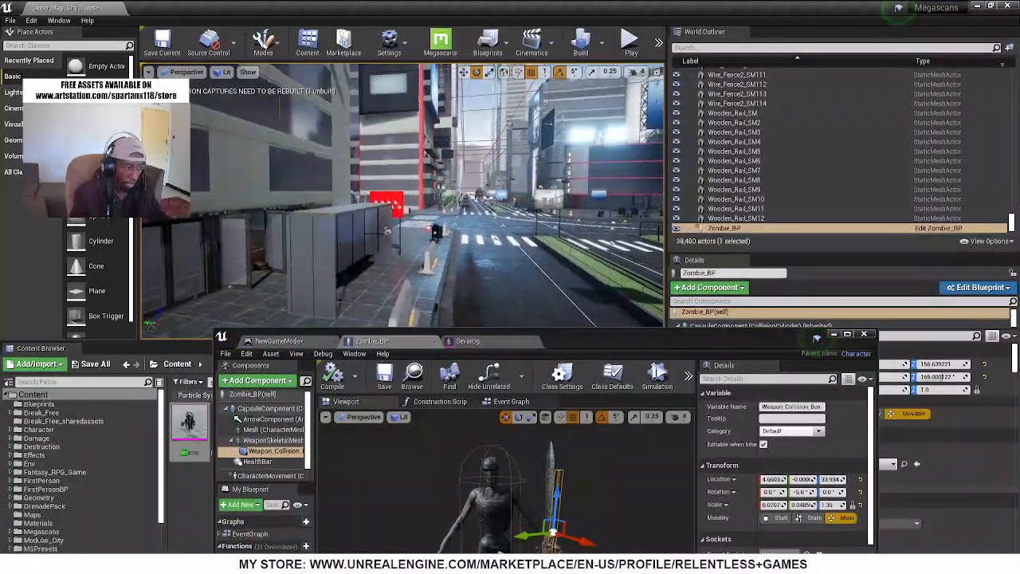
{"action": "key", "text": "w"}
{"action": "right_click_drag", "start_coordinate": [403, 200], "coordinate": [582, 206]}
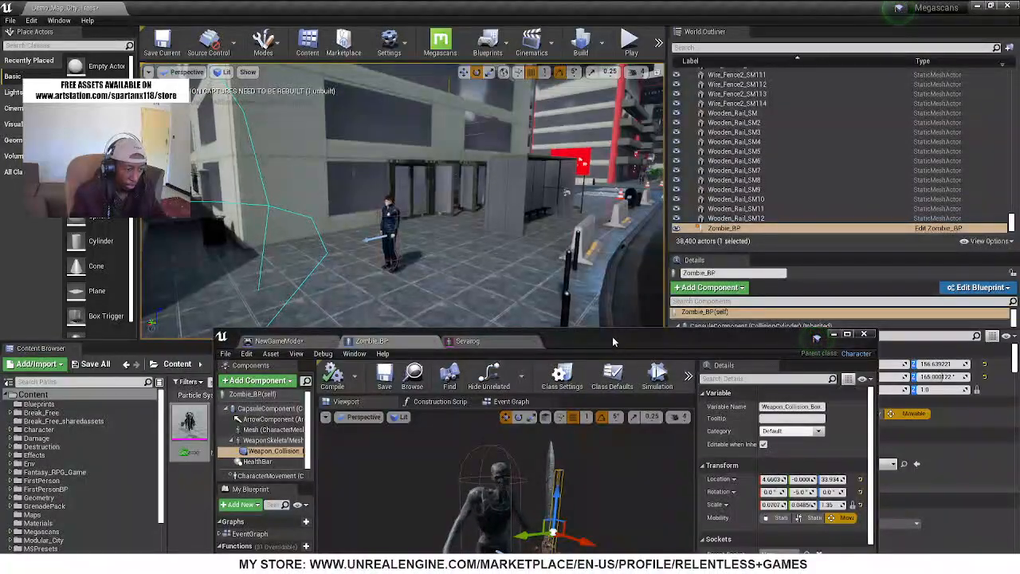
{"action": "double_click", "coordinate": [588, 344]}
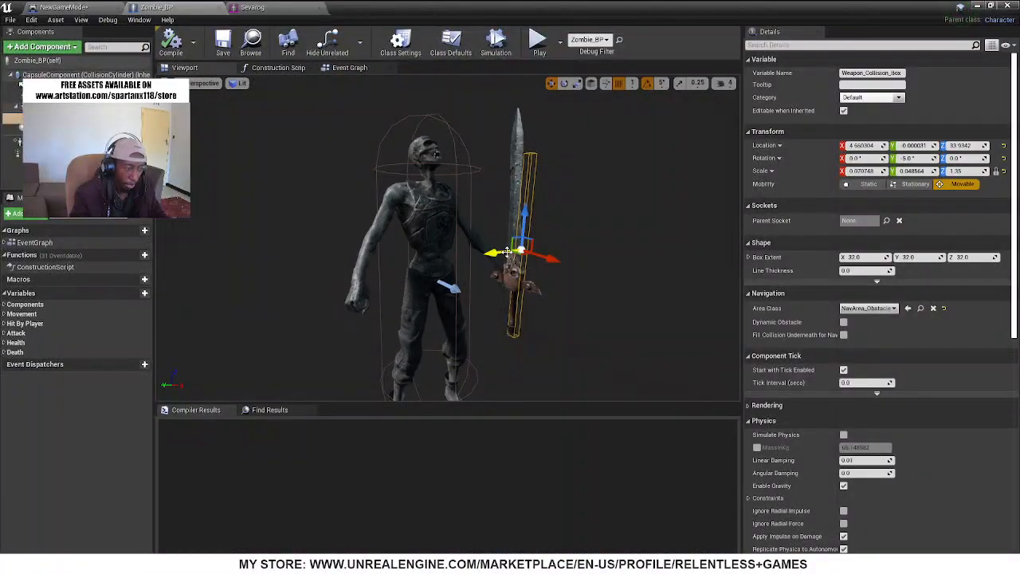
Inspect the hammer in Sevarog's hand and the weapon_r bone on the mesh from the side and front
{"action": "left_click", "coordinate": [253, 8]}
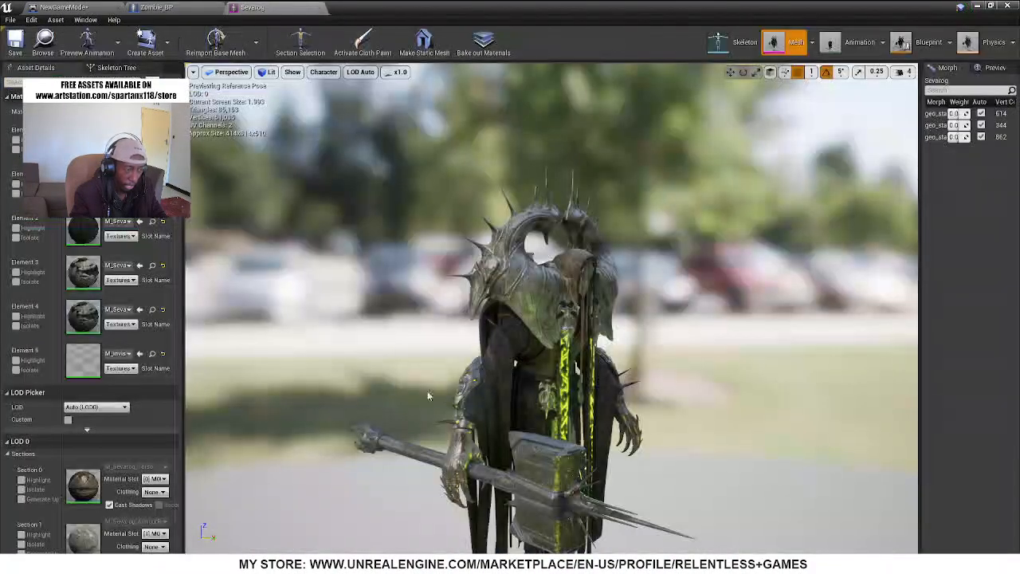
{"action": "key", "text": "w"}
{"action": "right_click_drag", "start_coordinate": [462, 326], "coordinate": [525, 359]}
{"action": "key", "text": "a"}
{"action": "key", "text": "d"}
{"action": "key", "text": "e"}
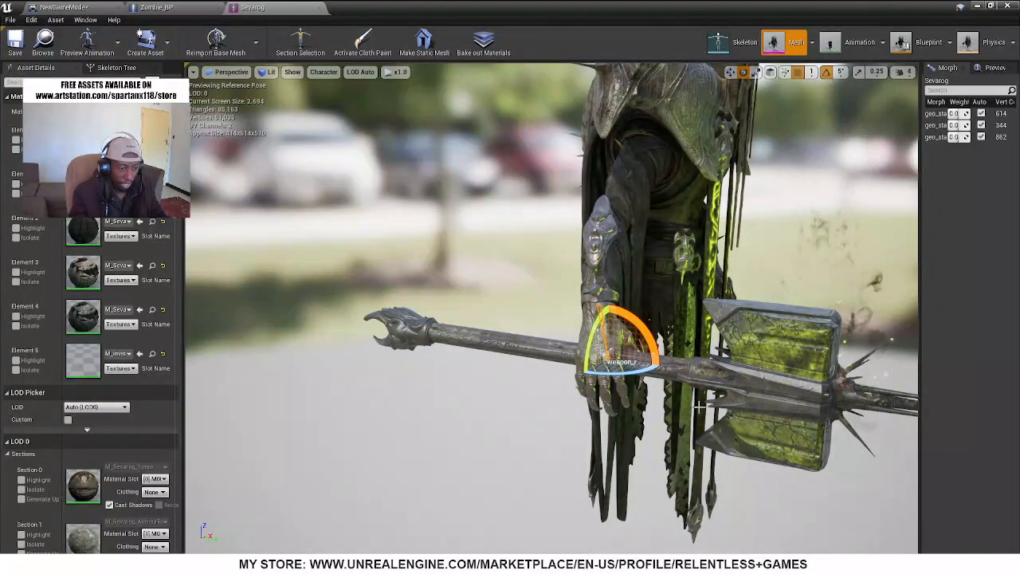
{"action": "right_click_drag", "start_coordinate": [686, 297], "coordinate": [682, 424]}
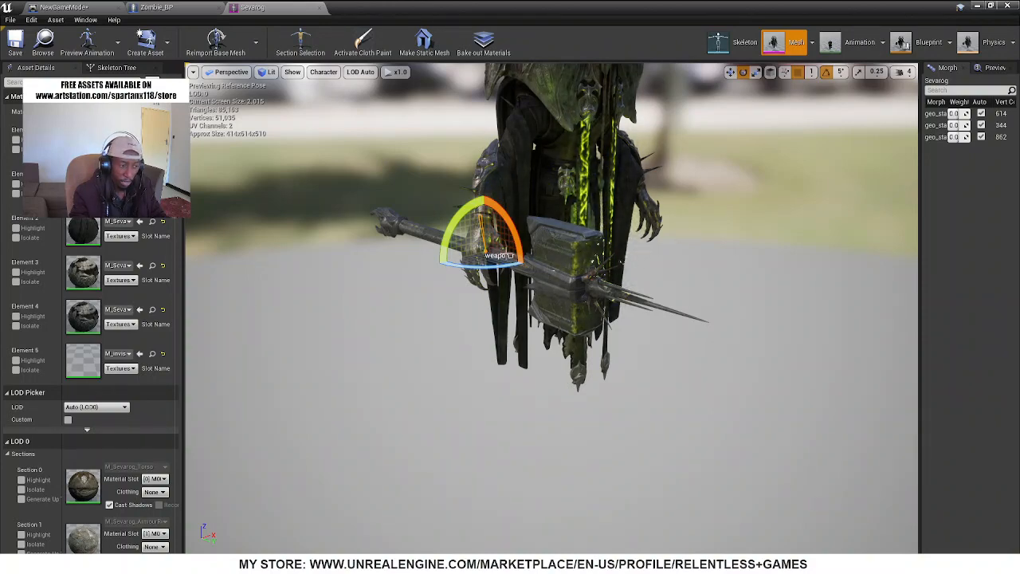
{"action": "right_click_drag", "start_coordinate": [551, 309], "coordinate": [632, 176]}
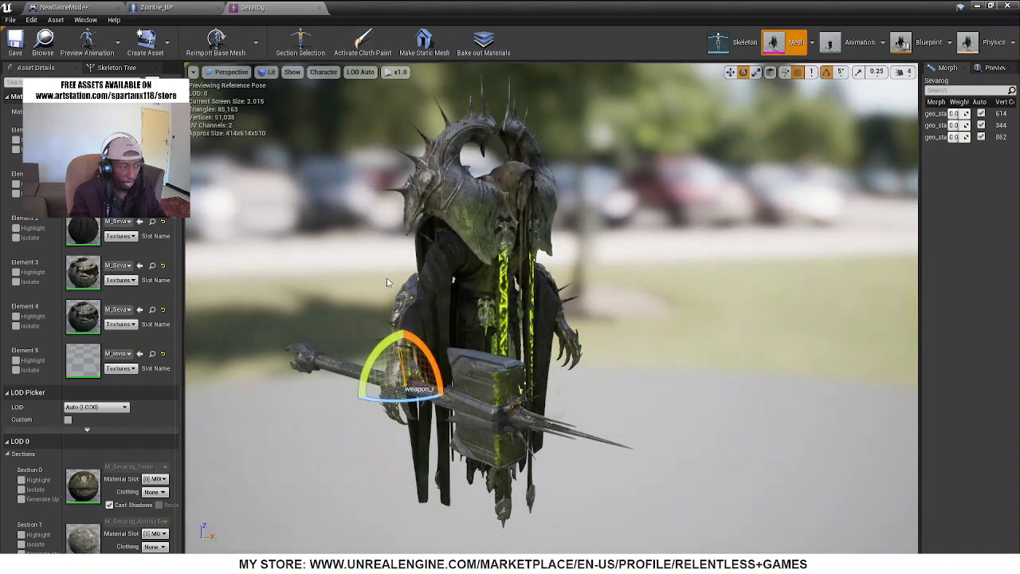
{"action": "right_click_drag", "start_coordinate": [429, 205], "coordinate": [319, 205]}
{"action": "key", "text": "d"}
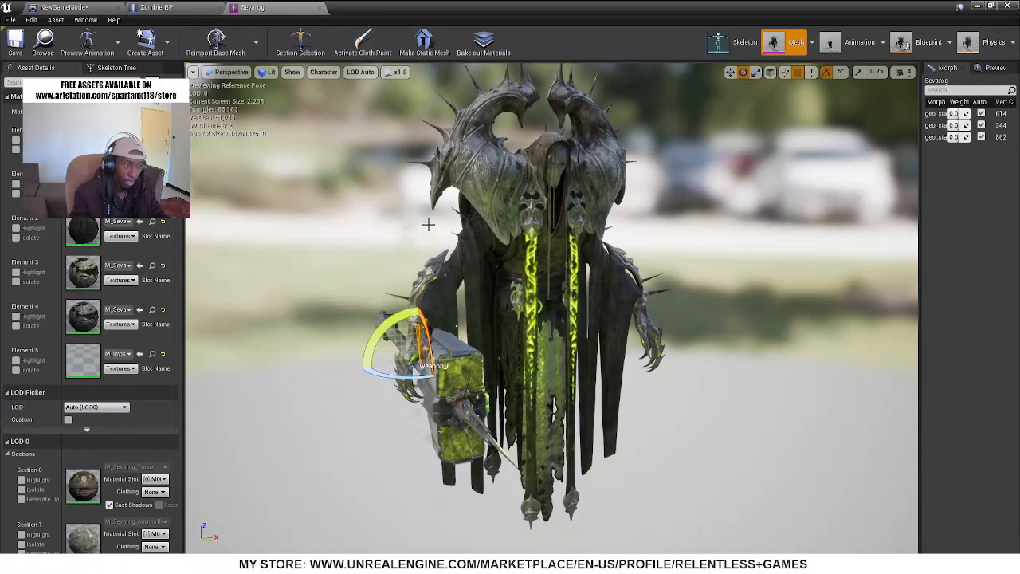
Show the city level in full-screen immersive mode, minimize the asset editor window and frame the zombie and the standing character
{"action": "left_click_drag", "start_coordinate": [476, 5], "coordinate": [438, 323]}
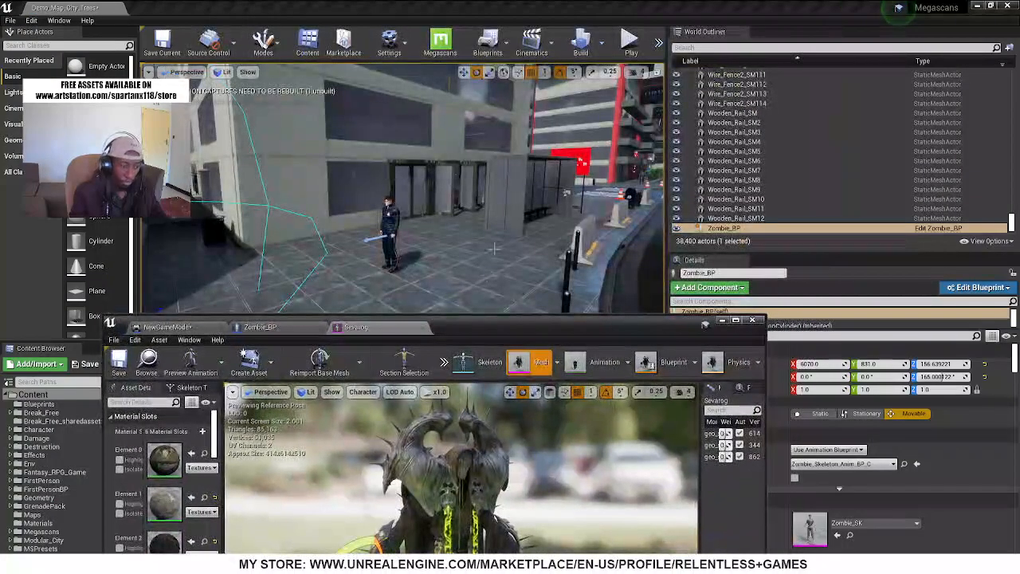
{"action": "right_click_drag", "start_coordinate": [484, 243], "coordinate": [475, 266]}
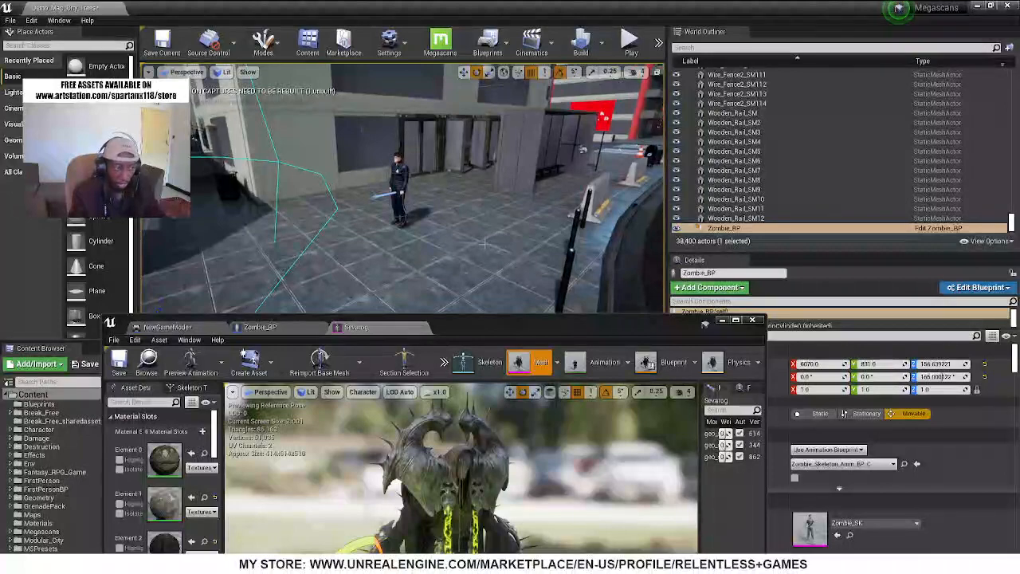
{"action": "key", "text": "F11"}
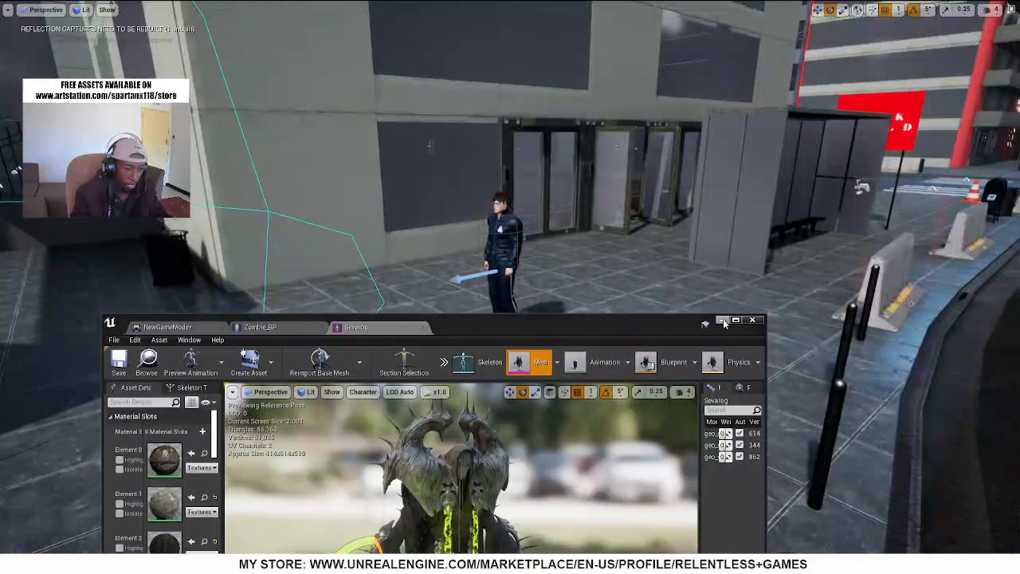
{"action": "left_click", "coordinate": [723, 321]}
{"action": "right_click_drag", "start_coordinate": [718, 321], "coordinate": [631, 318]}
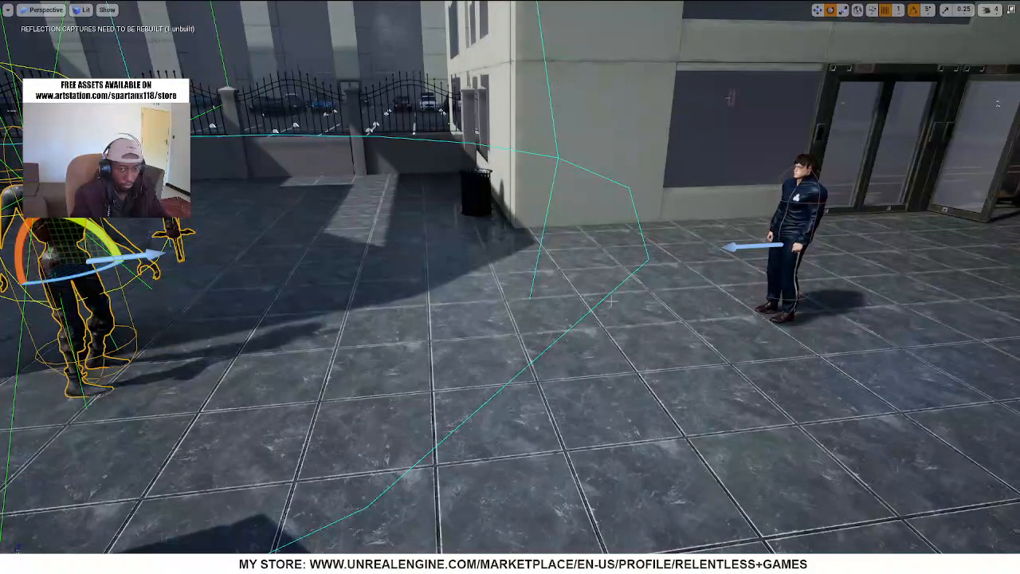
Play-test the city level, running the warrior up to the zombie and attacking it with the sword
{"action": "key", "text": "alt+p"}
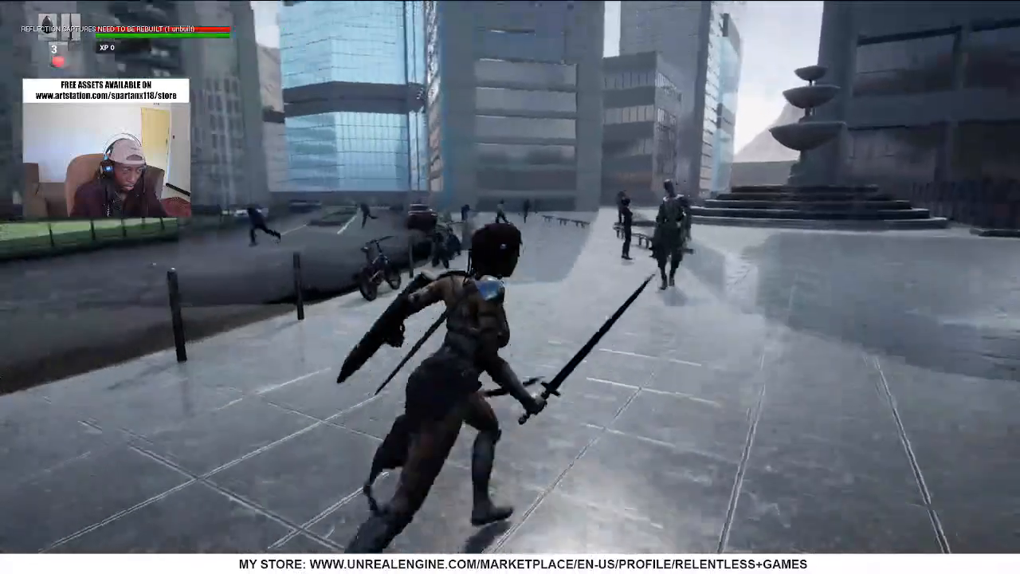
{"action": "key", "text": "w"}
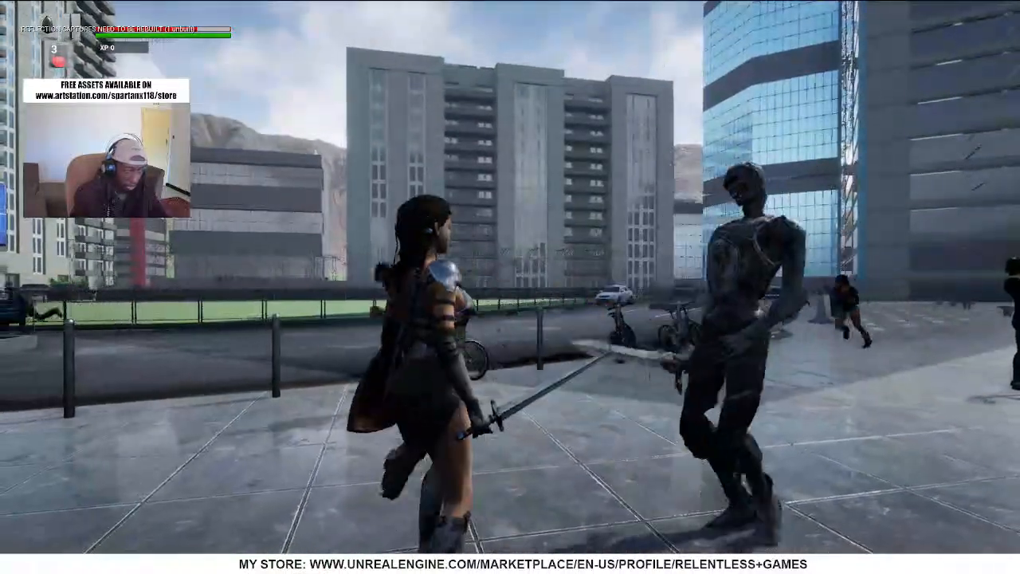
{"action": "left_click", "coordinate": [510, 279]}
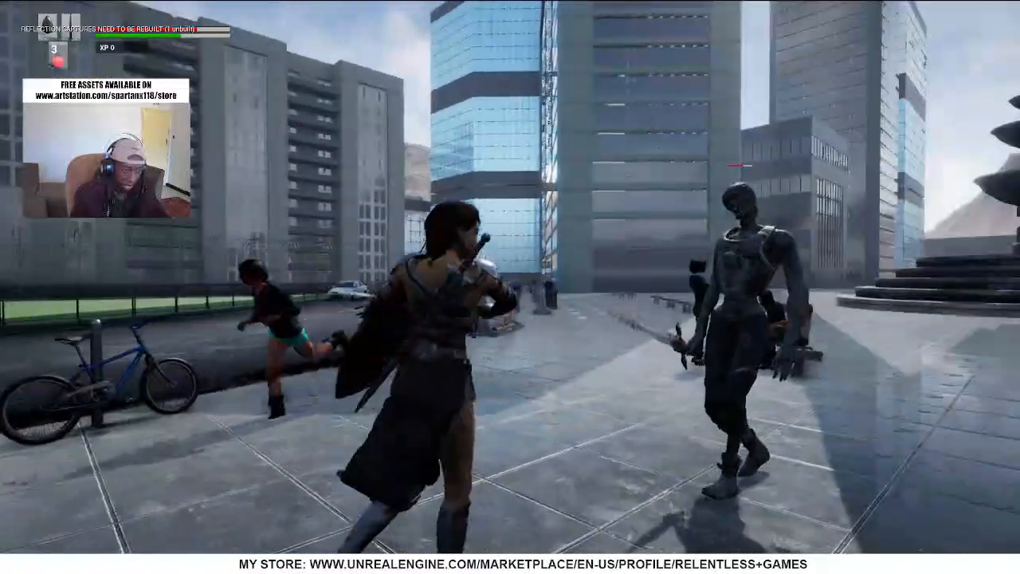
{"action": "left_click", "coordinate": [510, 279]}
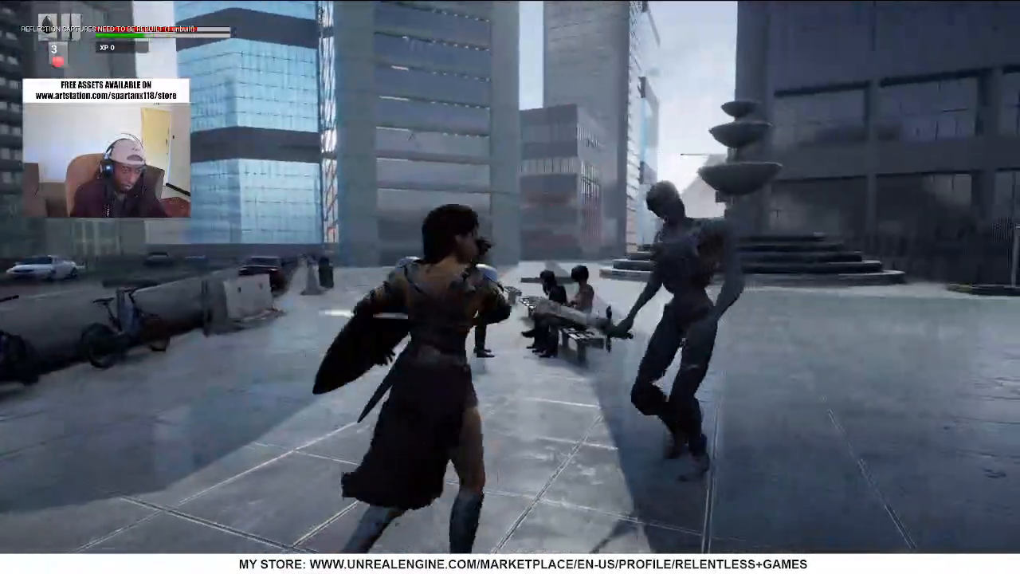
{"action": "left_click", "coordinate": [510, 279]}
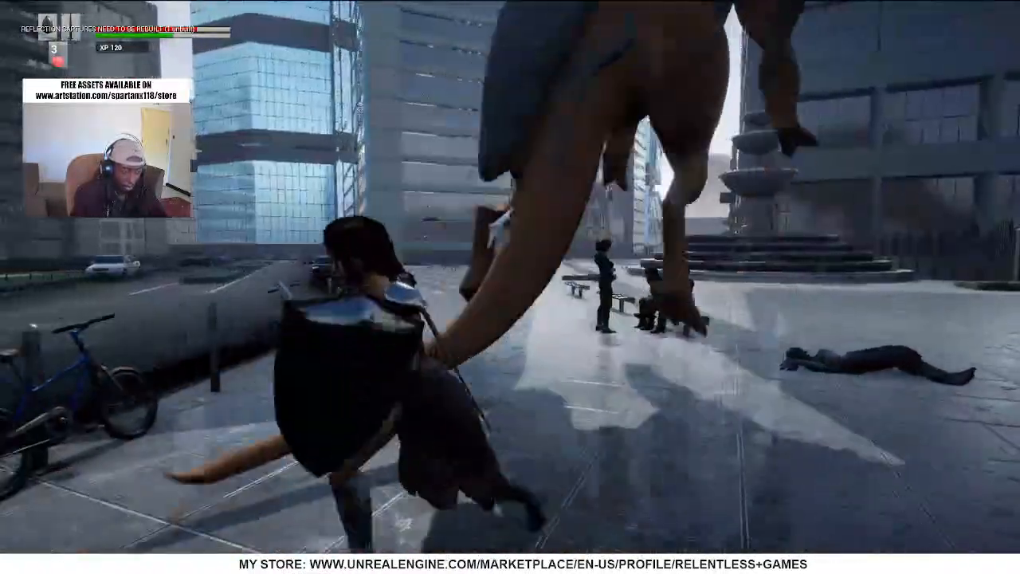
Play-test the warrior against the dragon in the plaza, moving around it and the fallen zombie, and end the session
{"action": "key", "text": "s"}
{"action": "key", "text": "w"}
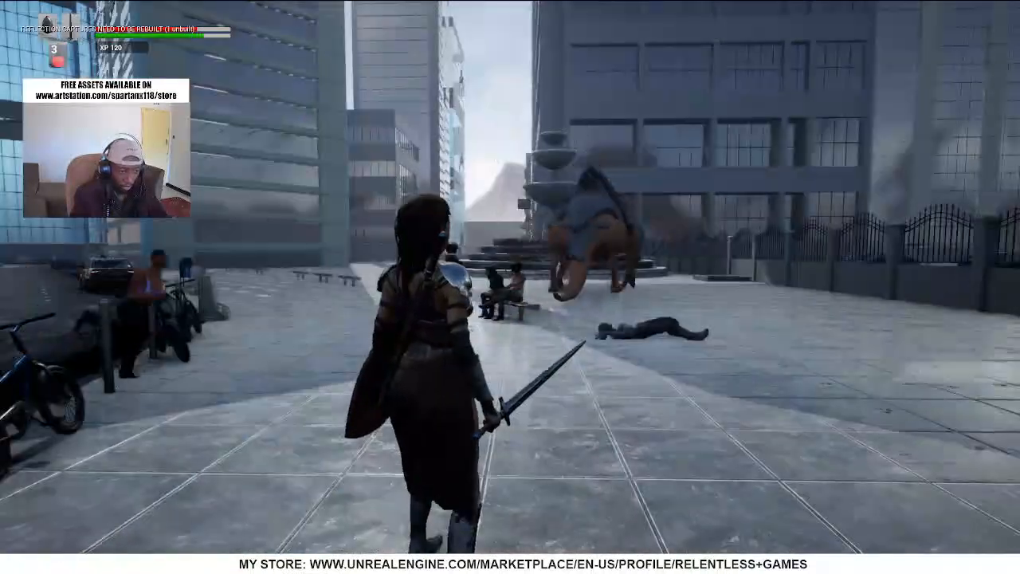
{"action": "key", "text": "w"}
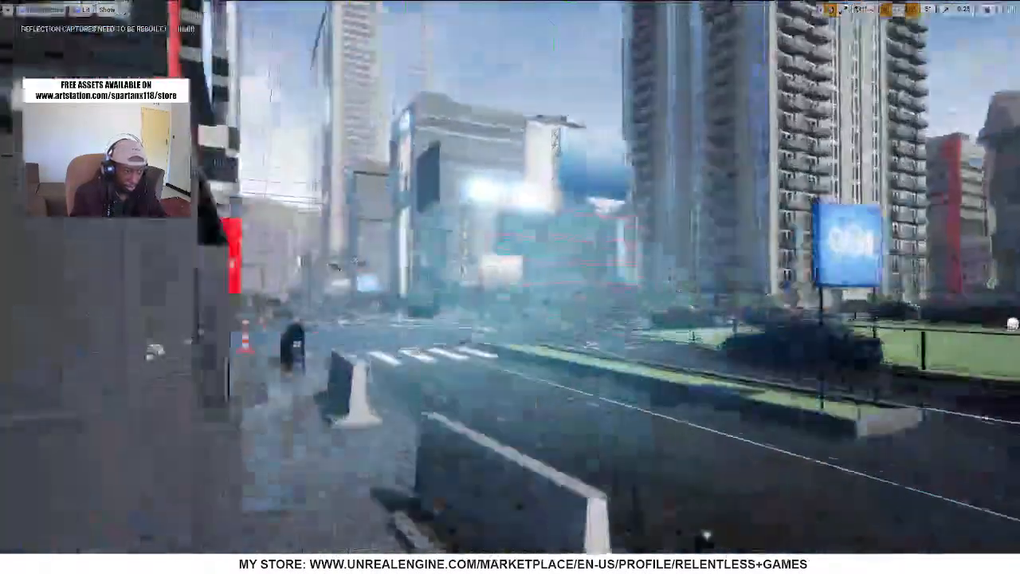
Delete the dragon standing on the city street beside the blue car
{"action": "key", "text": "w"}
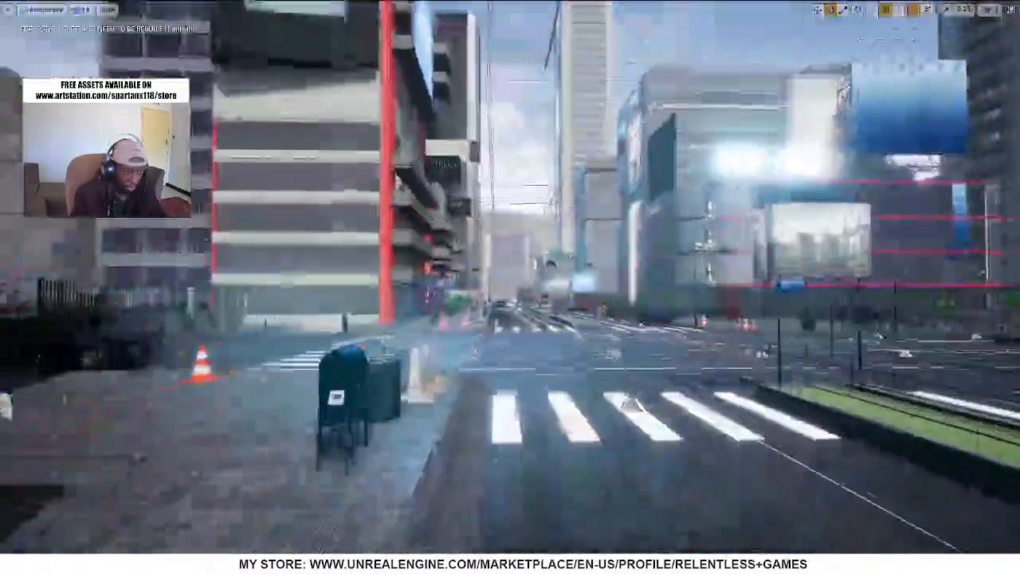
{"action": "key", "text": "w"}
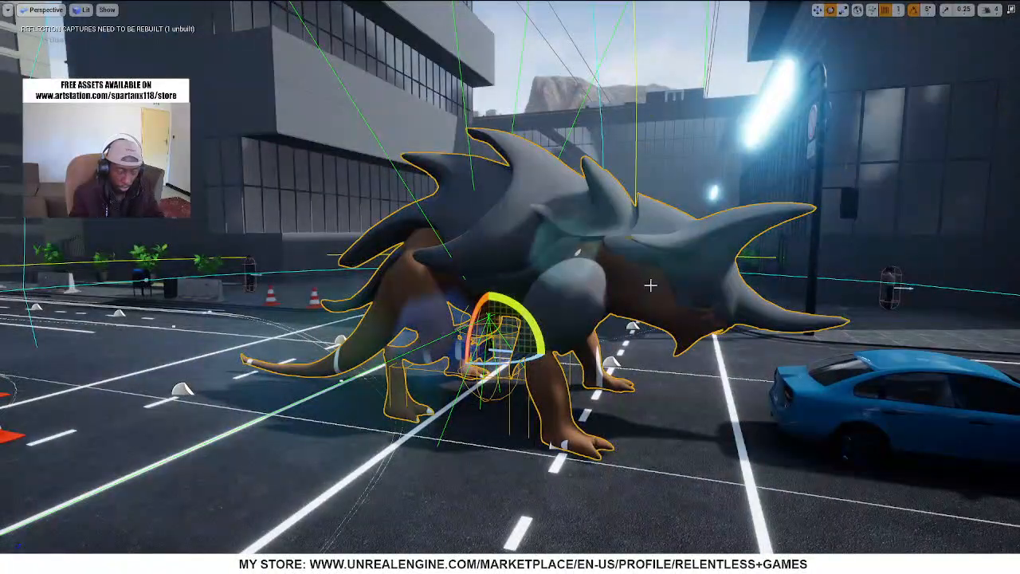
{"action": "key", "text": "Delete"}
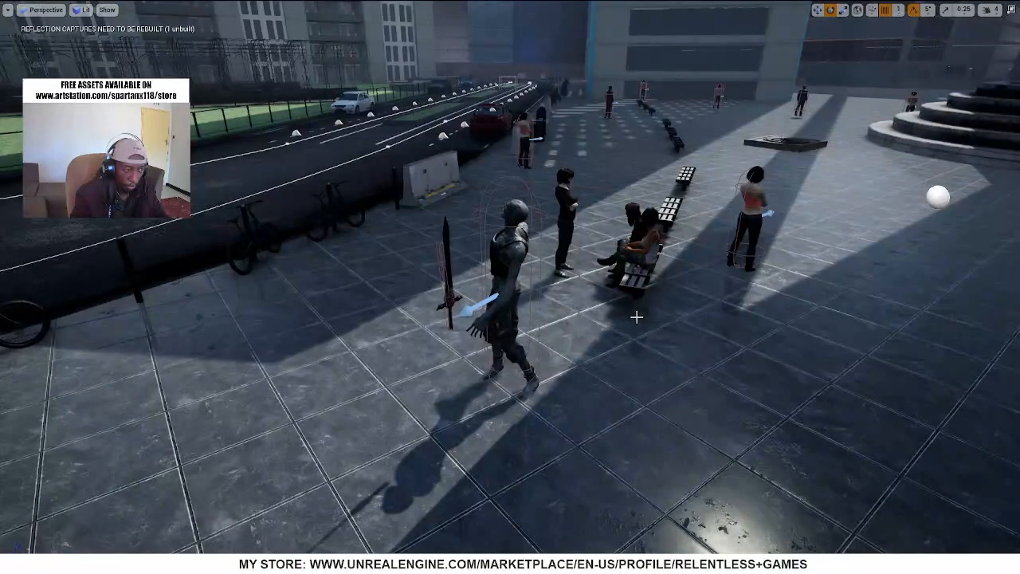
Play-test the city level, running the warrior past the Book World sign to fight the zombie in the plaza, and end the session
{"action": "key", "text": "alt+p"}
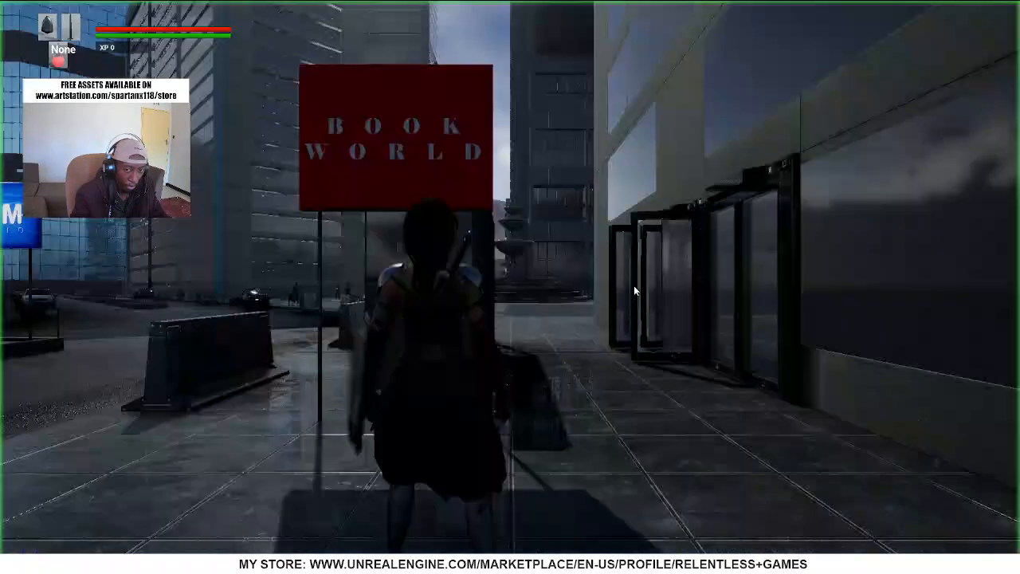
{"action": "left_click", "coordinate": [634, 287]}
{"action": "key", "text": "d"}
{"action": "key", "text": "w"}
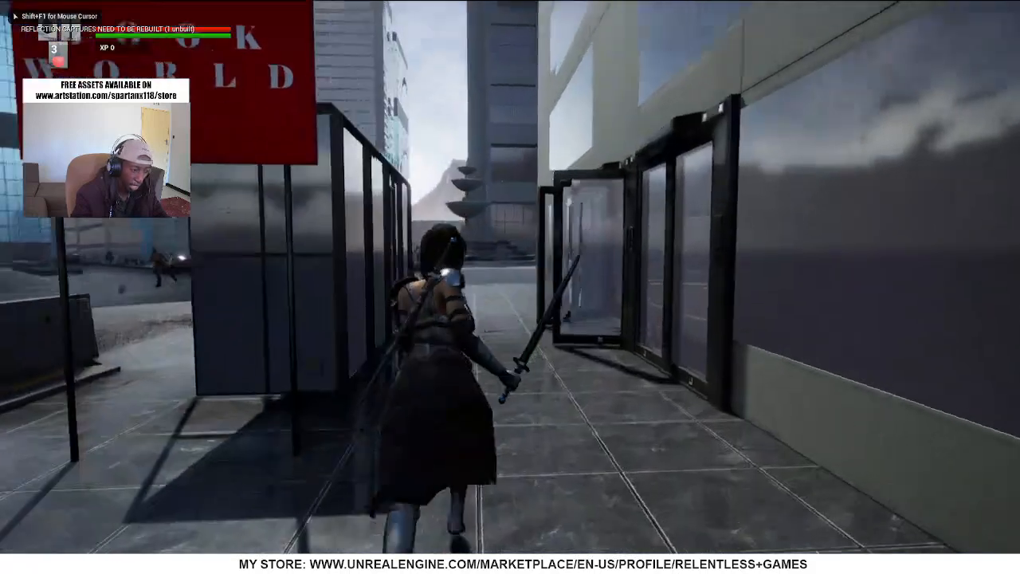
{"action": "key", "text": "w"}
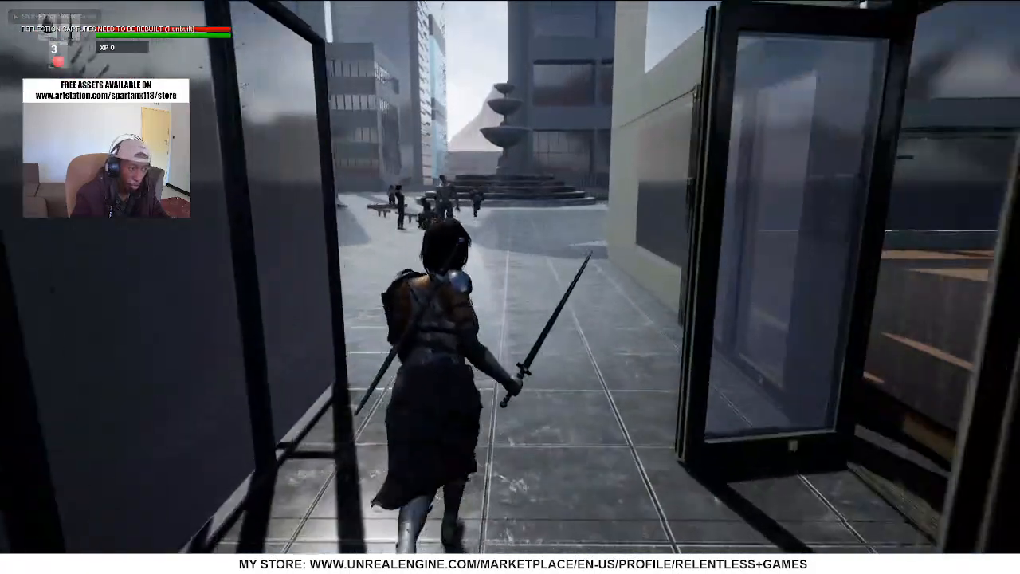
{"action": "key", "text": "w"}
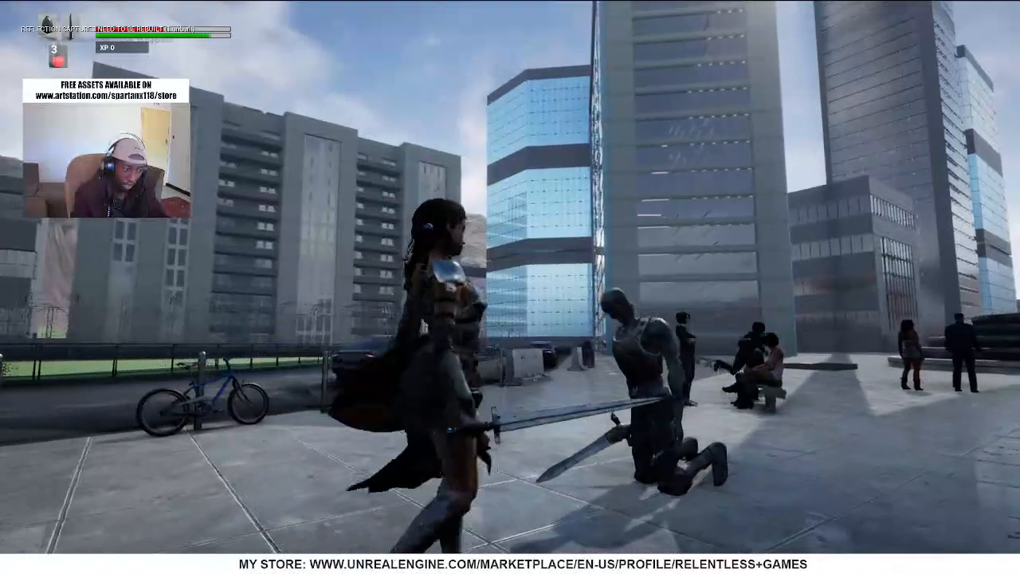
{"action": "key", "text": "s"}
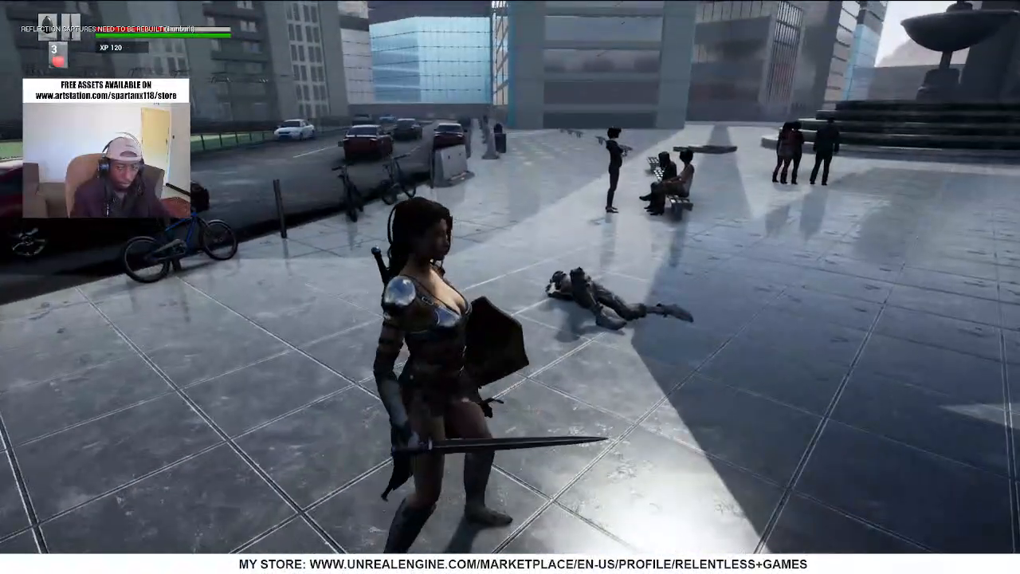
{"action": "key", "text": "Escape"}
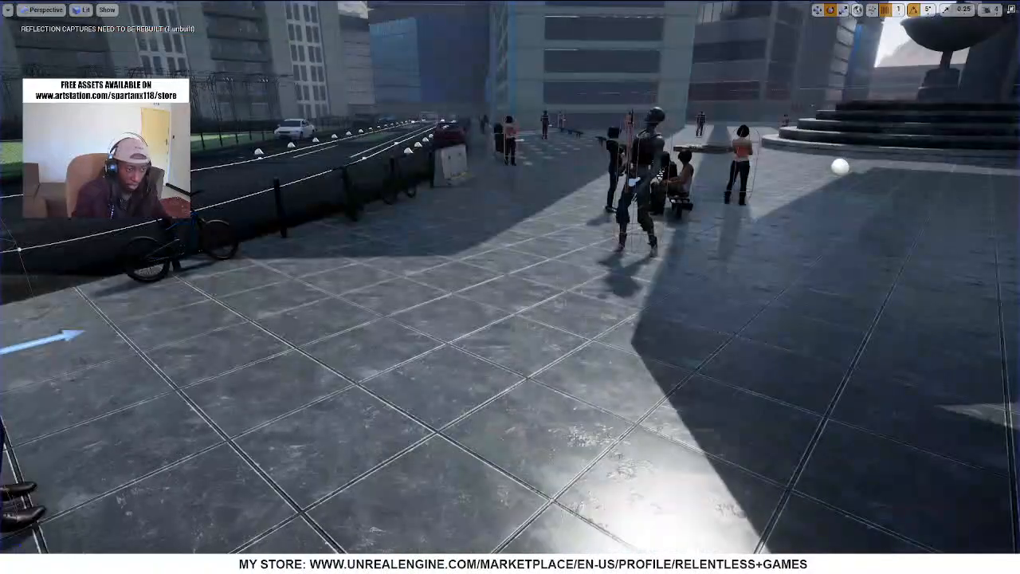
Select and frame the zombie in the plaza, leave immersive mode and locate its Zombie_SK mesh among the project assets
{"action": "left_click", "coordinate": [645, 151]}
{"action": "key", "text": "f"}
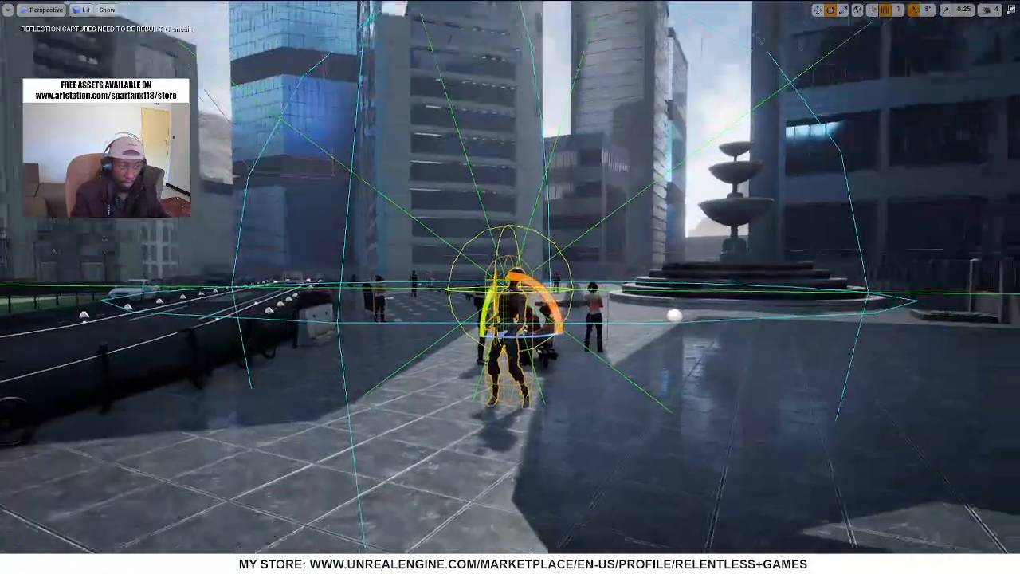
{"action": "key", "text": "F11"}
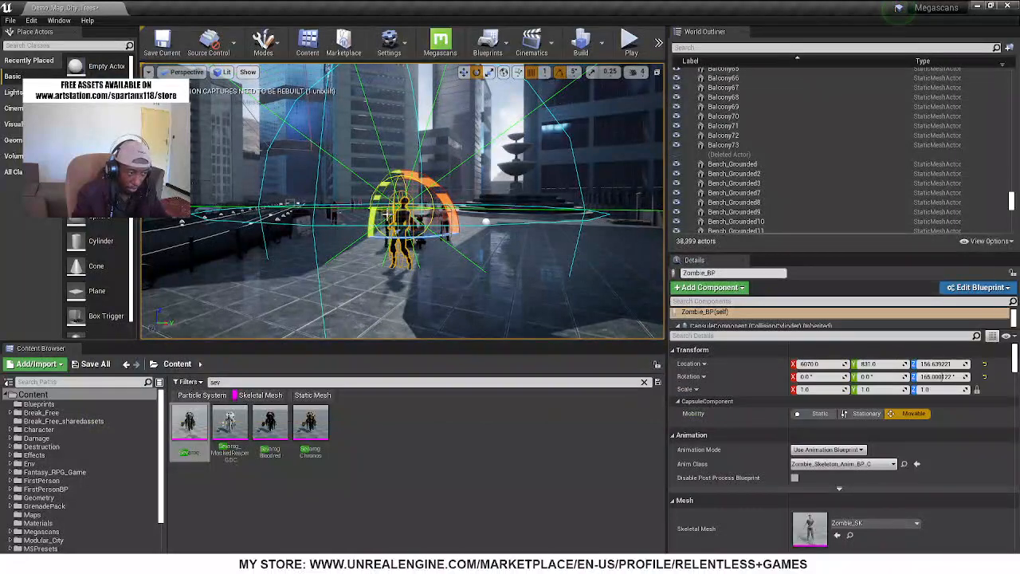
{"action": "left_click", "coordinate": [850, 537]}
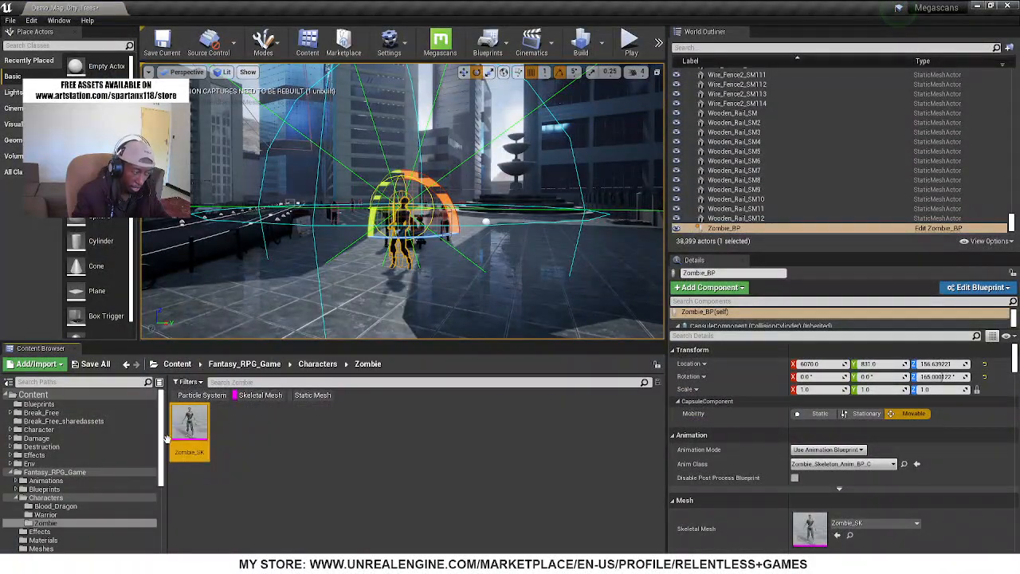
Open Walk_Backward_RM_Anim from the zombie's Root_Motion animations in a maximized editor, removing the Skeletal Mesh filter, and view the zombie from the side
{"action": "left_click", "coordinate": [69, 479]}
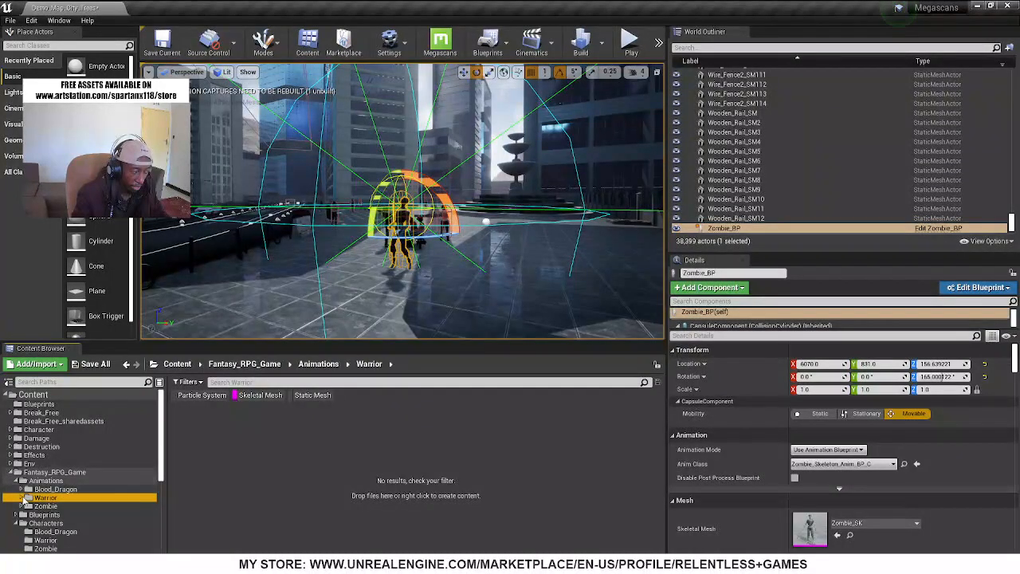
{"action": "left_click", "coordinate": [51, 524]}
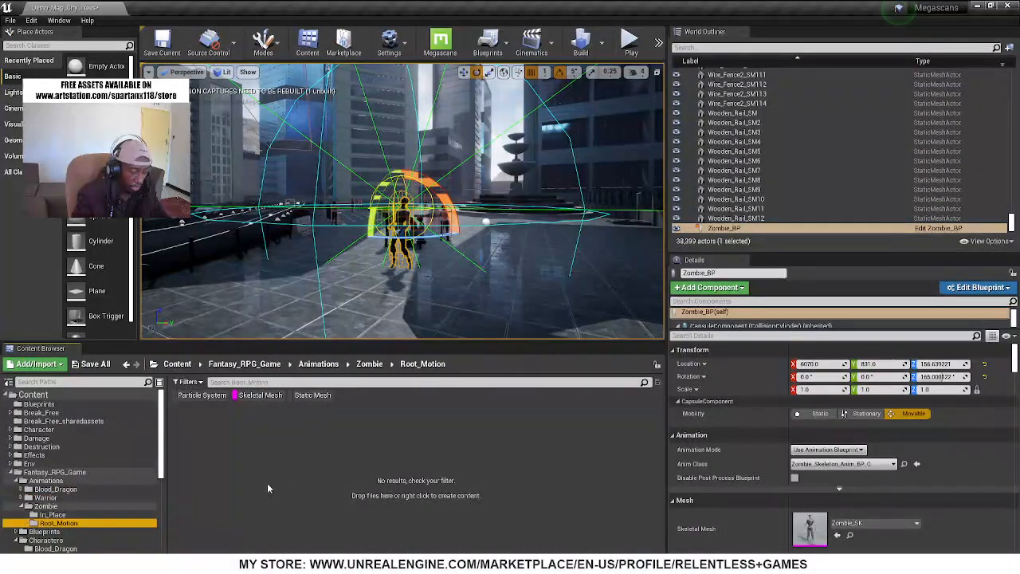
{"action": "left_click", "coordinate": [262, 399]}
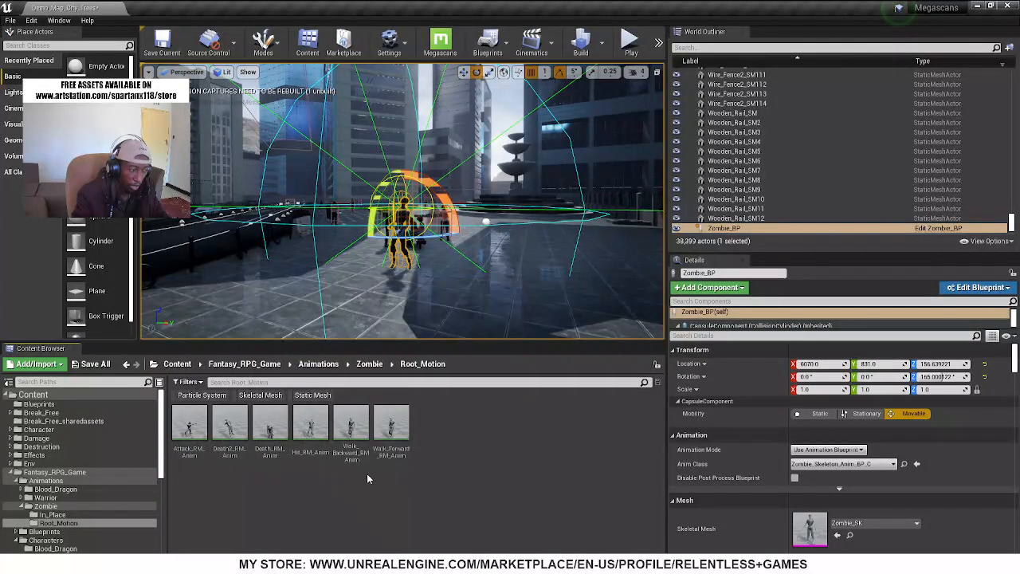
{"action": "double_click", "coordinate": [351, 423]}
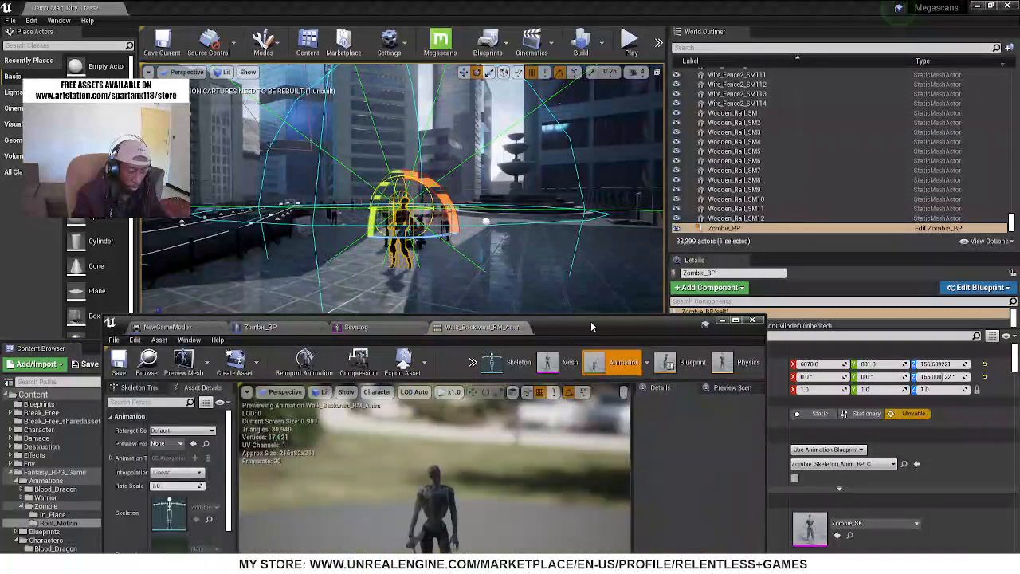
{"action": "double_click", "coordinate": [591, 321]}
{"action": "right_click_drag", "start_coordinate": [234, 246], "coordinate": [415, 167]}
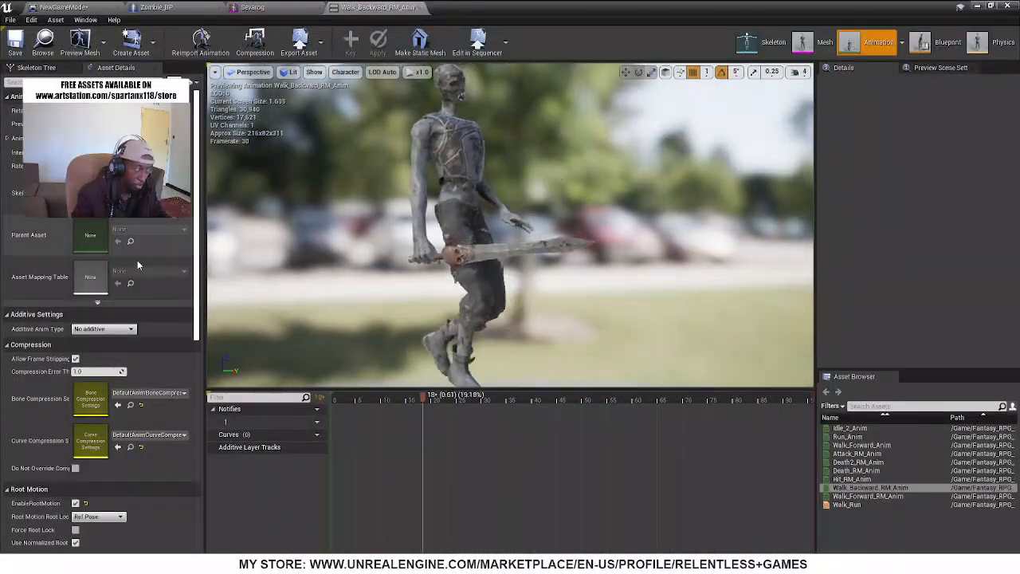
Preview the zombie's backward walk with EnableRootMotion turned off, and turn EnableRootMotion back on
{"action": "scroll", "coordinate": [139, 275], "scroll_direction": "down", "scroll_amount": 4}
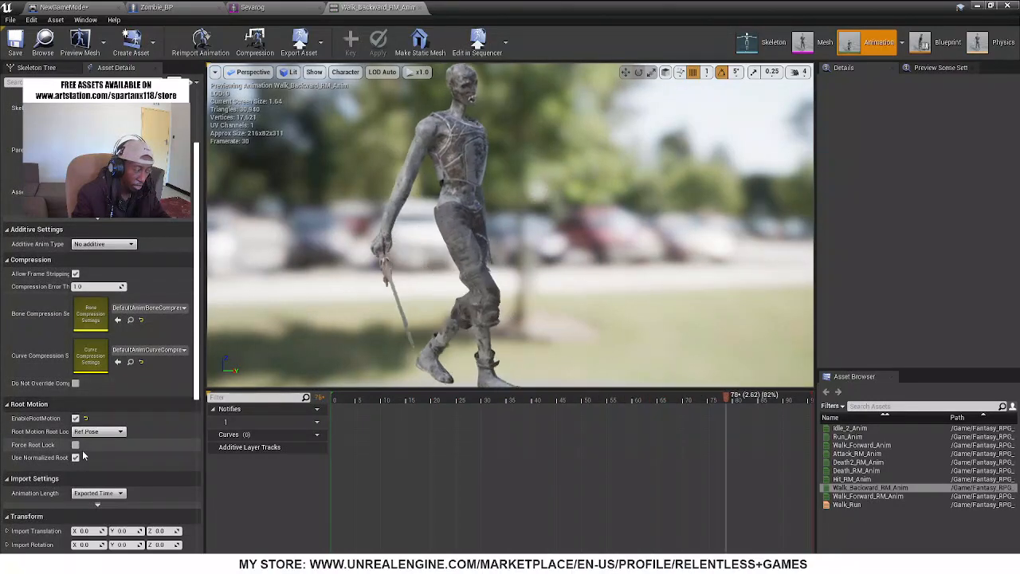
{"action": "left_click", "coordinate": [76, 418]}
{"action": "right_click_drag", "start_coordinate": [530, 219], "coordinate": [562, 217]}
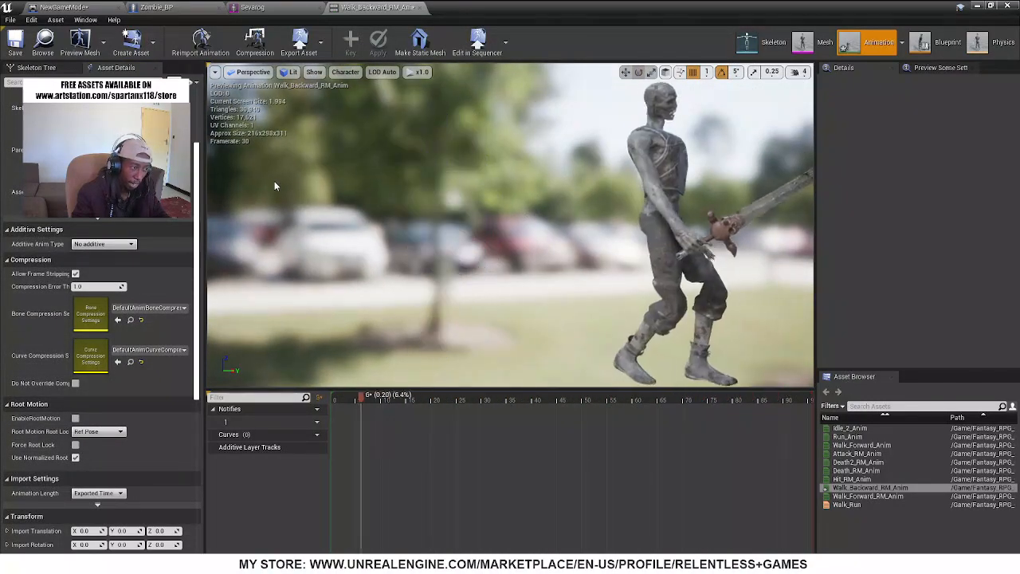
{"action": "right_click_drag", "start_coordinate": [334, 190], "coordinate": [370, 184]}
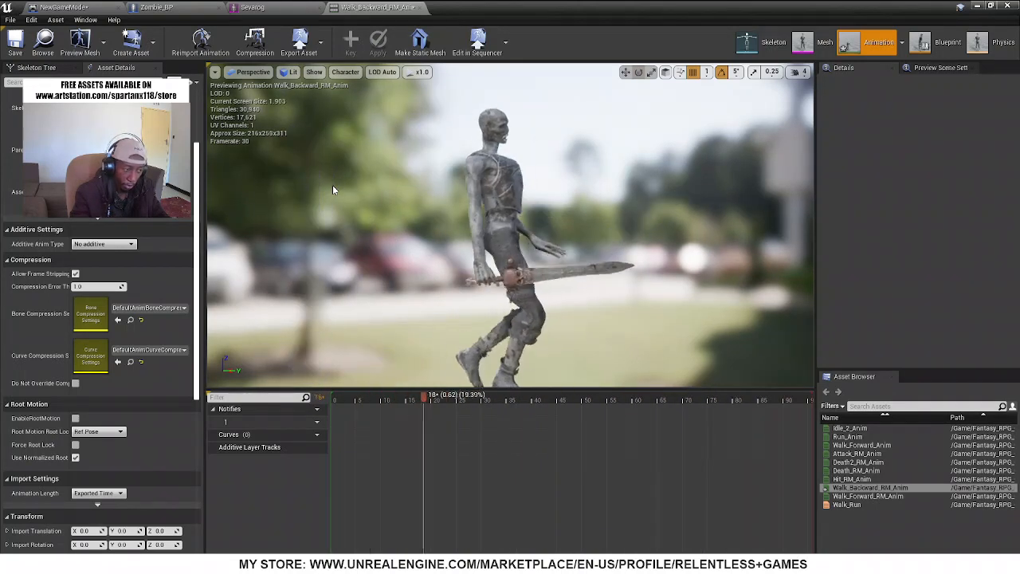
{"action": "left_click", "coordinate": [75, 418]}
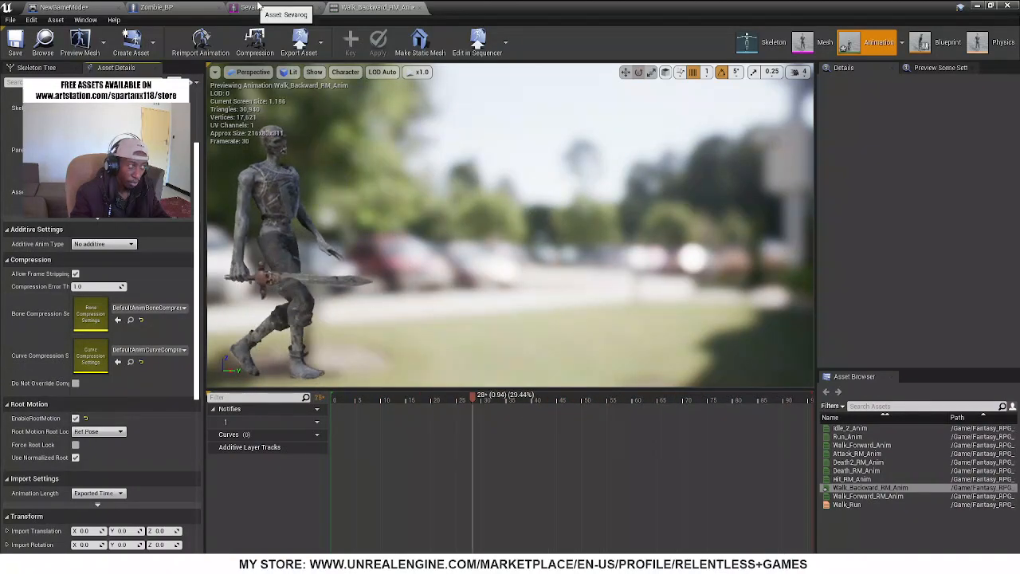
Examine the Initiate_Attack and Randomly_Select_Next_Action sections in Zombie_BP's Event Graph
{"action": "left_click", "coordinate": [156, 7]}
{"action": "left_click", "coordinate": [348, 67]}
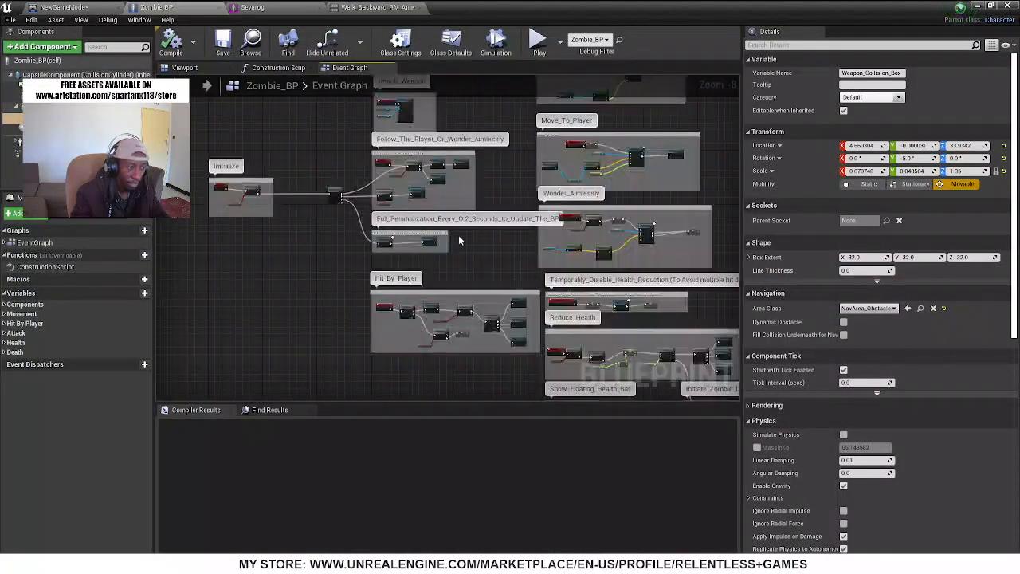
{"action": "scroll", "coordinate": [552, 228], "scroll_direction": "up", "scroll_amount": 1}
{"action": "scroll", "coordinate": [552, 228], "scroll_direction": "down", "scroll_amount": 2}
{"action": "mouse_move", "coordinate": [274, 242]}
{"action": "right_mouse_down"}
{"action": "mouse_move", "coordinate": [282, 304]}
{"action": "mouse_move", "coordinate": [159, 74]}
{"action": "mouse_move", "coordinate": [0, 131]}
{"action": "right_mouse_up"}
{"action": "right_click_drag", "start_coordinate": [558, 199], "coordinate": [206, 348]}
{"action": "scroll", "coordinate": [248, 213], "scroll_direction": "up", "scroll_amount": 3}
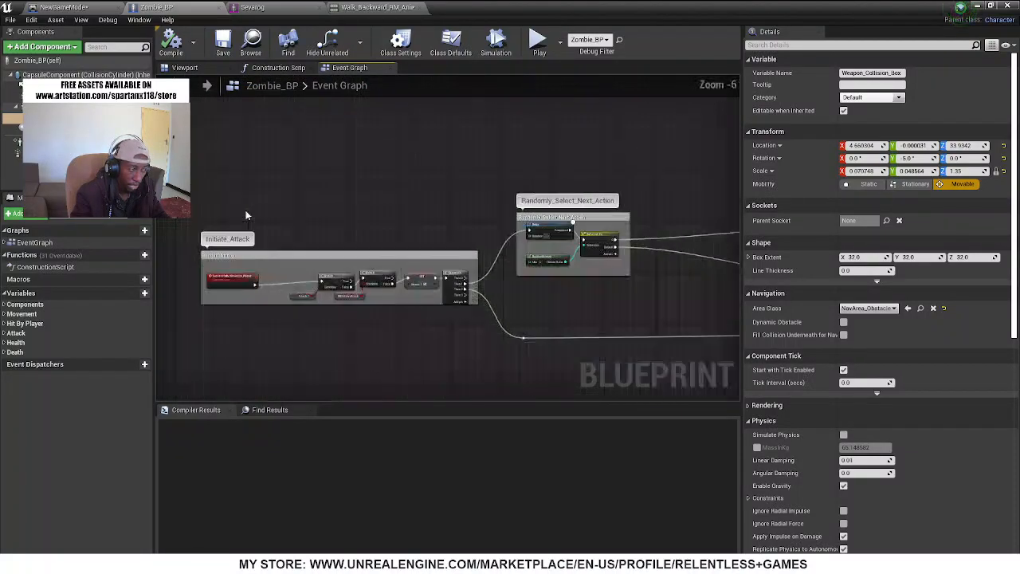
{"action": "right_click_drag", "start_coordinate": [646, 214], "coordinate": [341, 257]}
{"action": "right_click_drag", "start_coordinate": [501, 212], "coordinate": [262, 180]}
{"action": "left_click", "coordinate": [269, 165]}
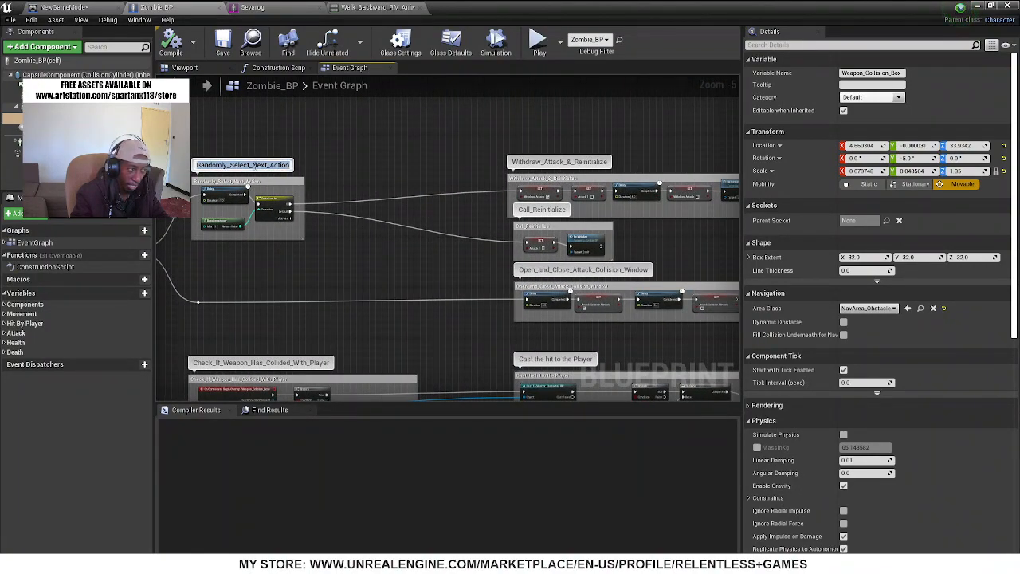
Examine the attack withdrawal, reinitialize, collision window and weapon collision sections of the zombie's graph
{"action": "right_click_drag", "start_coordinate": [435, 188], "coordinate": [287, 189]}
{"action": "scroll", "coordinate": [431, 189], "scroll_direction": "up", "scroll_amount": 2}
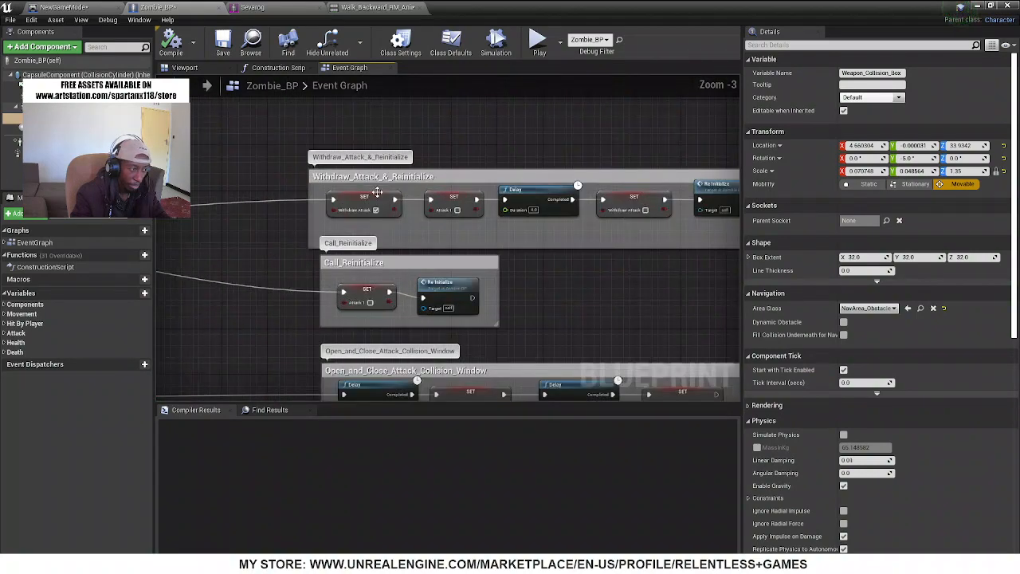
{"action": "right_click_drag", "start_coordinate": [512, 309], "coordinate": [473, 208]}
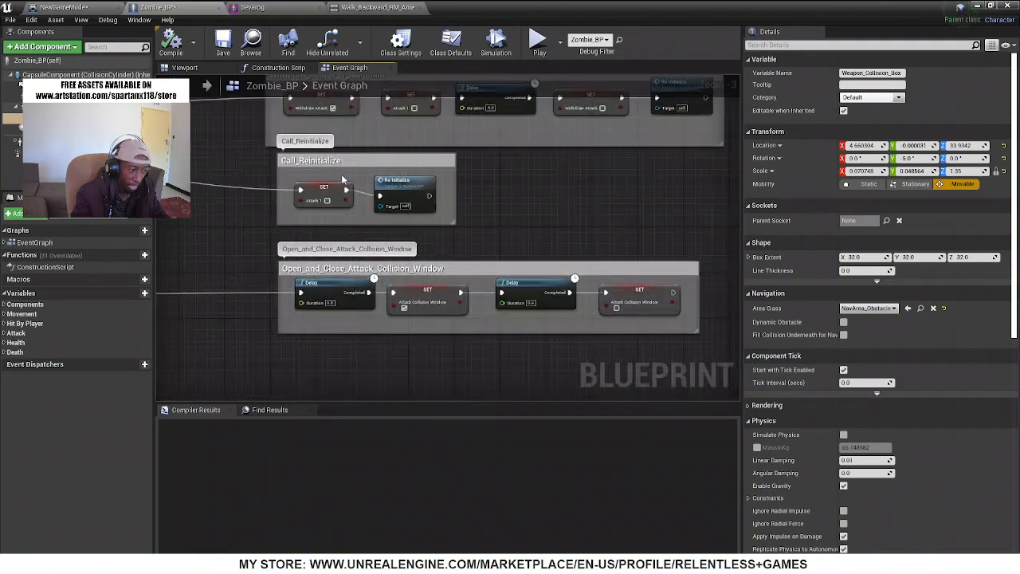
{"action": "scroll", "coordinate": [327, 224], "scroll_direction": "down", "scroll_amount": 3}
{"action": "scroll", "coordinate": [349, 290], "scroll_direction": "up", "scroll_amount": 2}
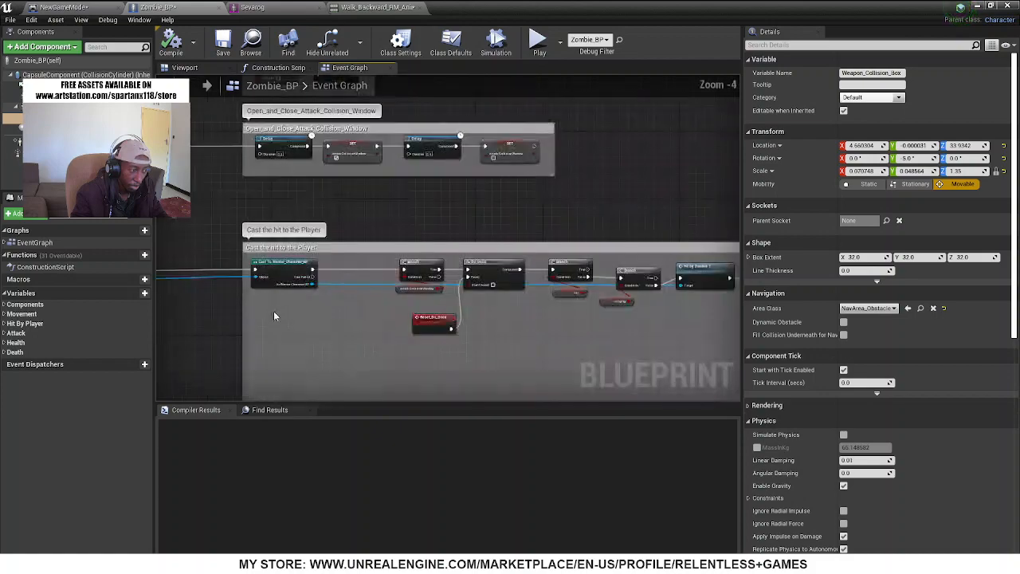
{"action": "right_click_drag", "start_coordinate": [274, 312], "coordinate": [678, 295]}
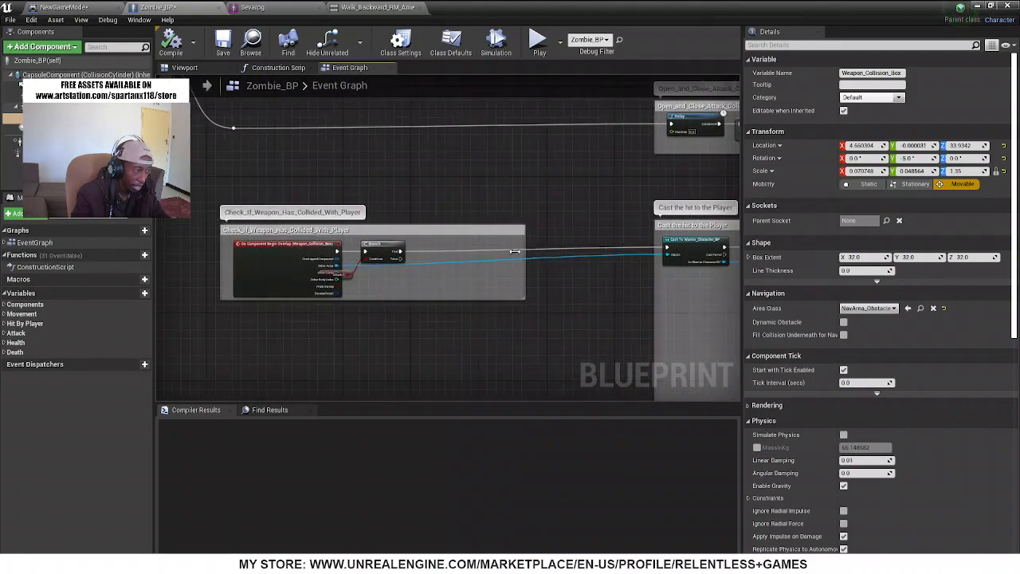
{"action": "scroll", "coordinate": [519, 247], "scroll_direction": "down", "scroll_amount": 4}
{"action": "right_click_drag", "start_coordinate": [414, 342], "coordinate": [442, 188]}
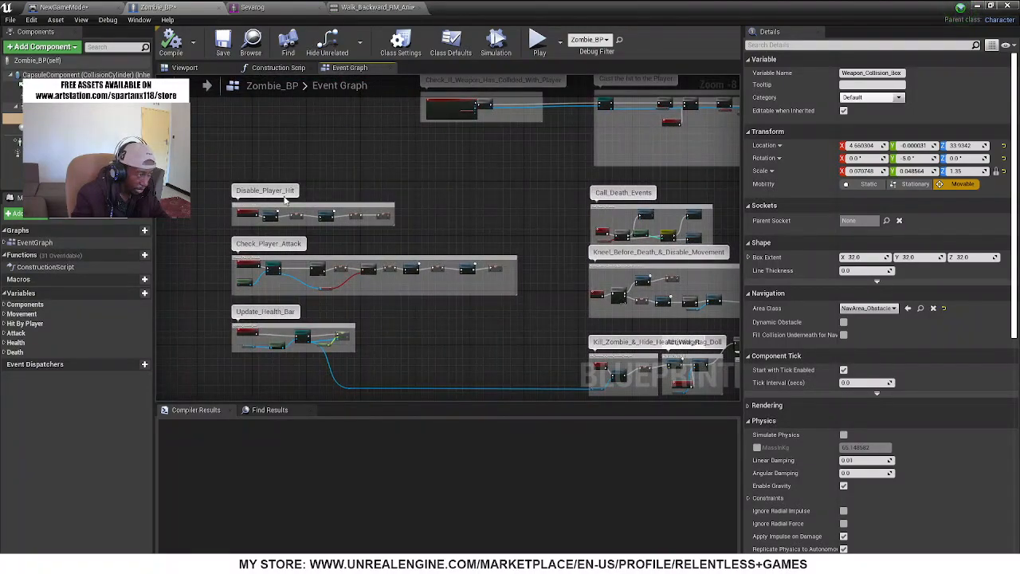
Return to the Withdraw_Attack_&_Reinitialize section and select its enabled Withdraw Attack SET node for inspection
{"action": "right_click_drag", "start_coordinate": [364, 139], "coordinate": [338, 293]}
{"action": "scroll", "coordinate": [548, 162], "scroll_direction": "up", "scroll_amount": 5}
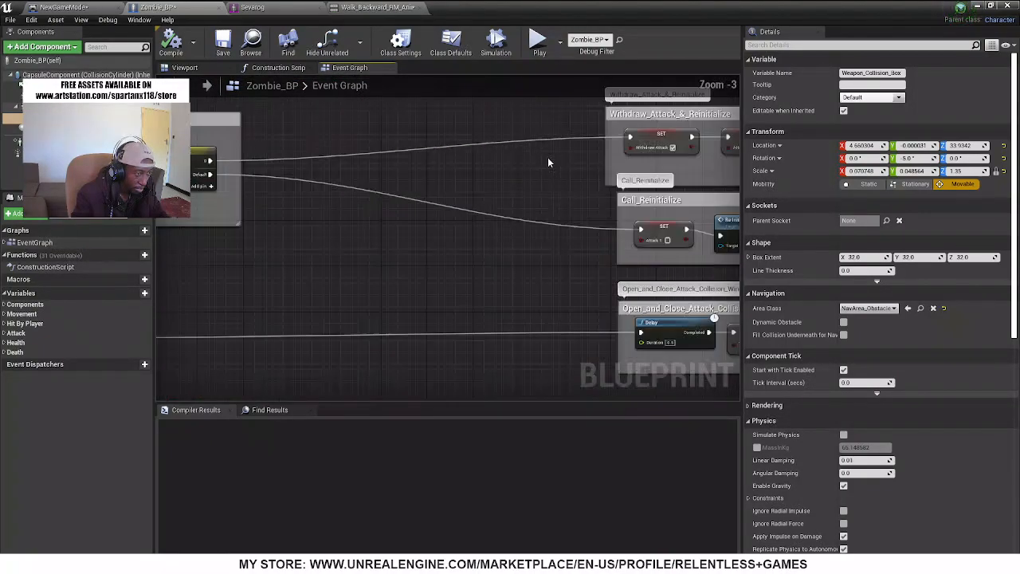
{"action": "right_click_drag", "start_coordinate": [579, 168], "coordinate": [360, 187]}
{"action": "scroll", "coordinate": [493, 182], "scroll_direction": "up", "scroll_amount": 3}
{"action": "mouse_move", "coordinate": [540, 208]}
{"action": "right_mouse_down"}
{"action": "mouse_move", "coordinate": [353, 208]}
{"action": "mouse_move", "coordinate": [284, 221]}
{"action": "mouse_move", "coordinate": [541, 220]}
{"action": "right_mouse_up"}
{"action": "left_click", "coordinate": [399, 154]}
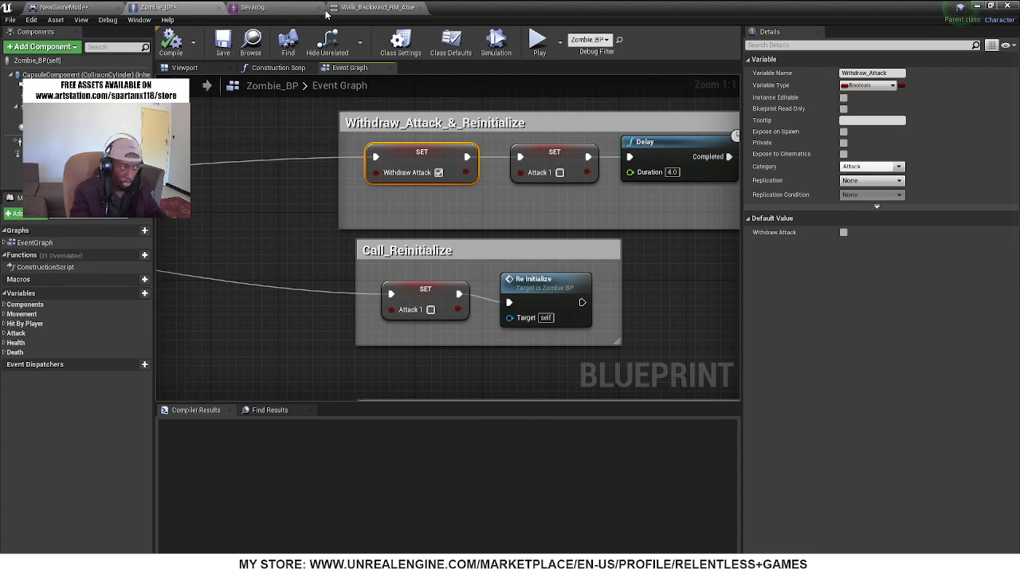
Review the zombie's Walk_Backward_RM_Anim preview and bring up the Sevarog mesh for comparison
{"action": "left_click", "coordinate": [359, 8]}
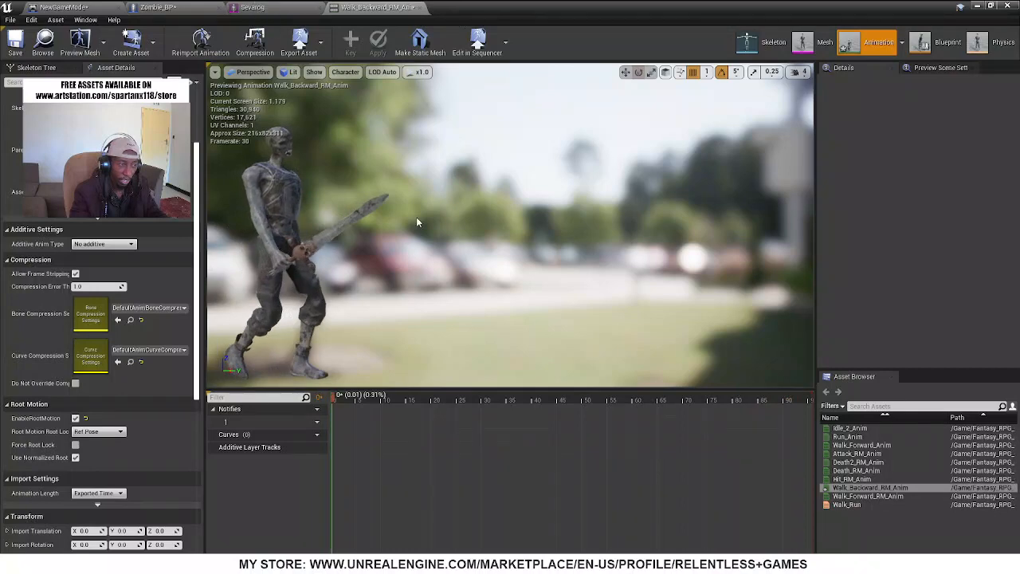
{"action": "left_click", "coordinate": [252, 7]}
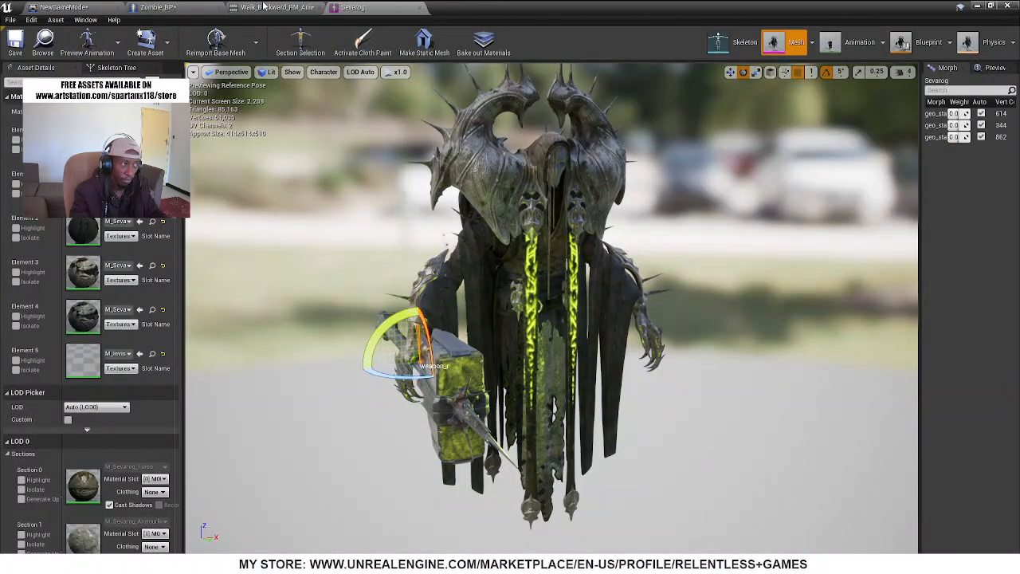
Return to the Sevarog mesh, undock its editor into a movable window, and locate the mesh in the project's content
{"action": "left_click", "coordinate": [263, 7]}
{"action": "left_click", "coordinate": [187, 7]}
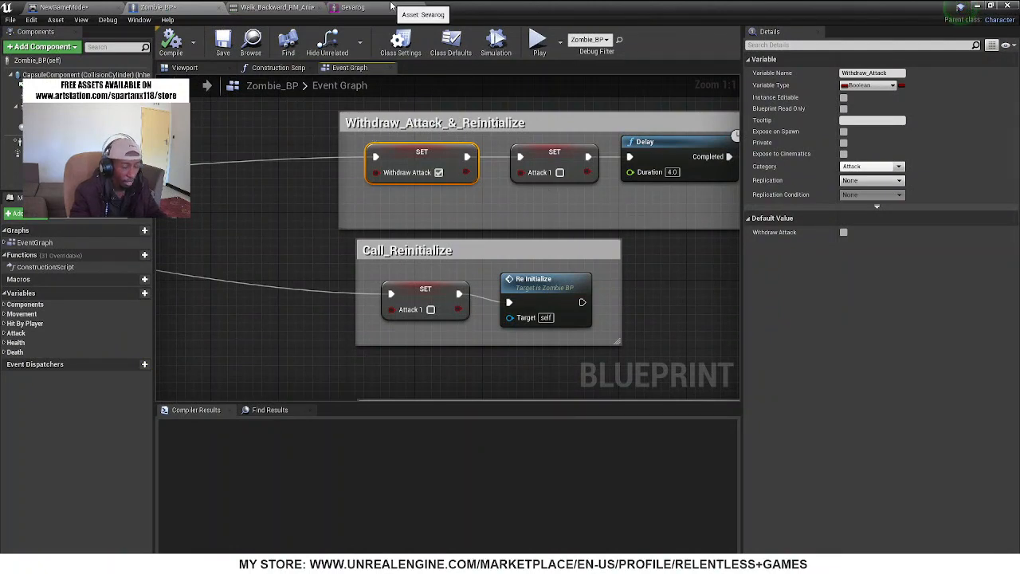
{"action": "left_click", "coordinate": [353, 7]}
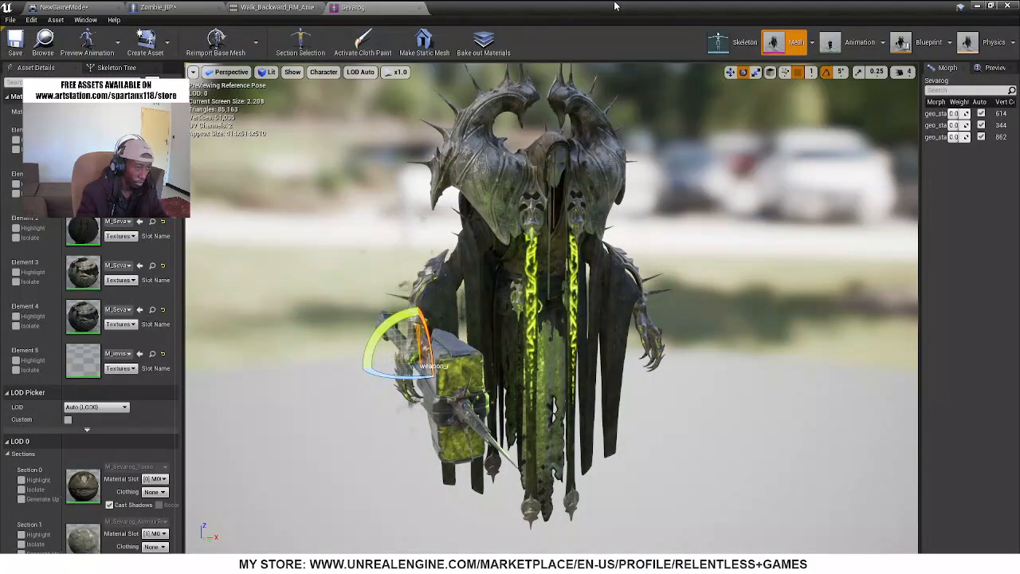
{"action": "double_click", "coordinate": [598, 23]}
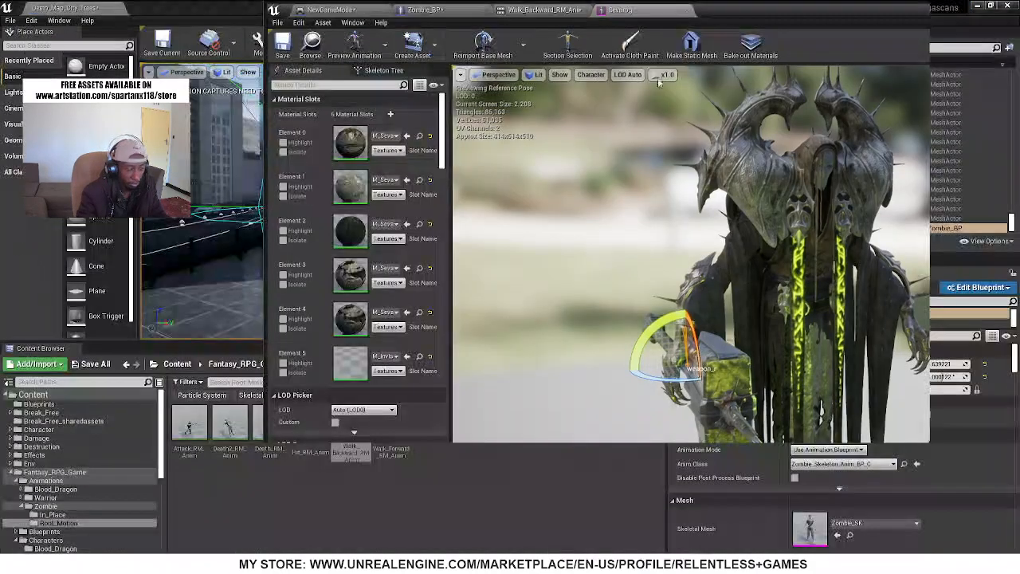
{"action": "left_click_drag", "start_coordinate": [658, 9], "coordinate": [832, 57]}
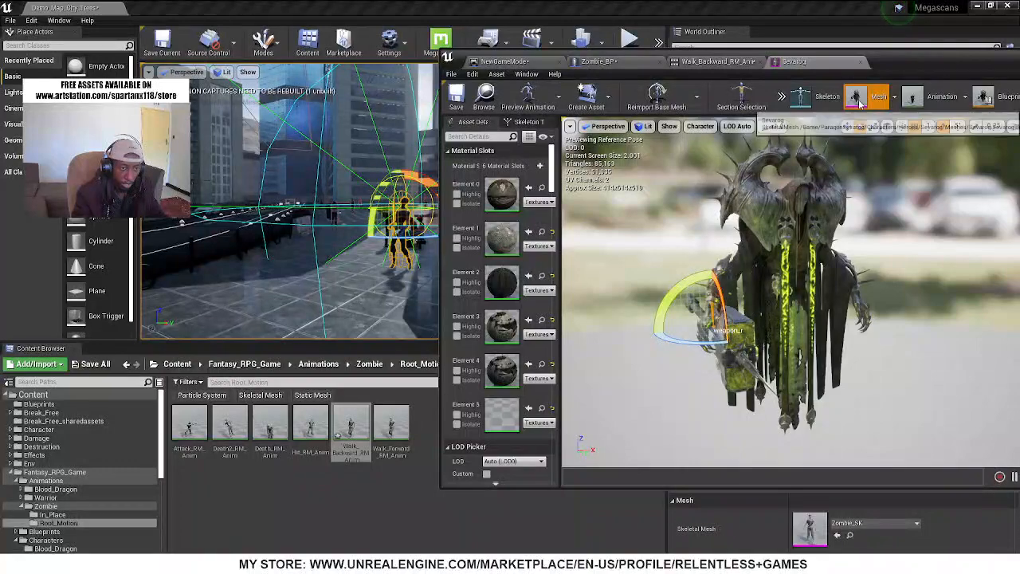
{"action": "left_click_drag", "start_coordinate": [847, 62], "coordinate": [634, 115]}
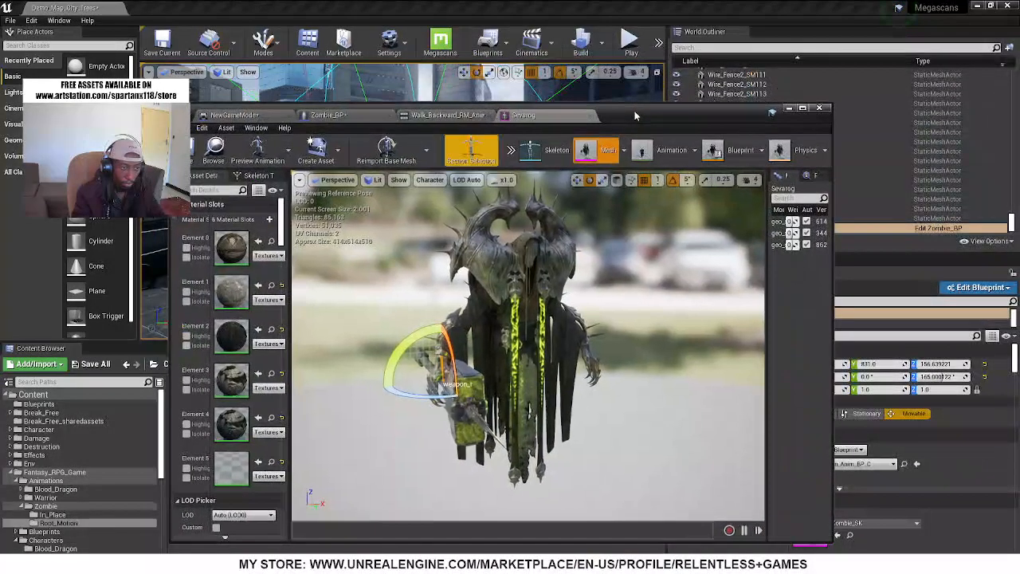
{"action": "left_click", "coordinate": [223, 160]}
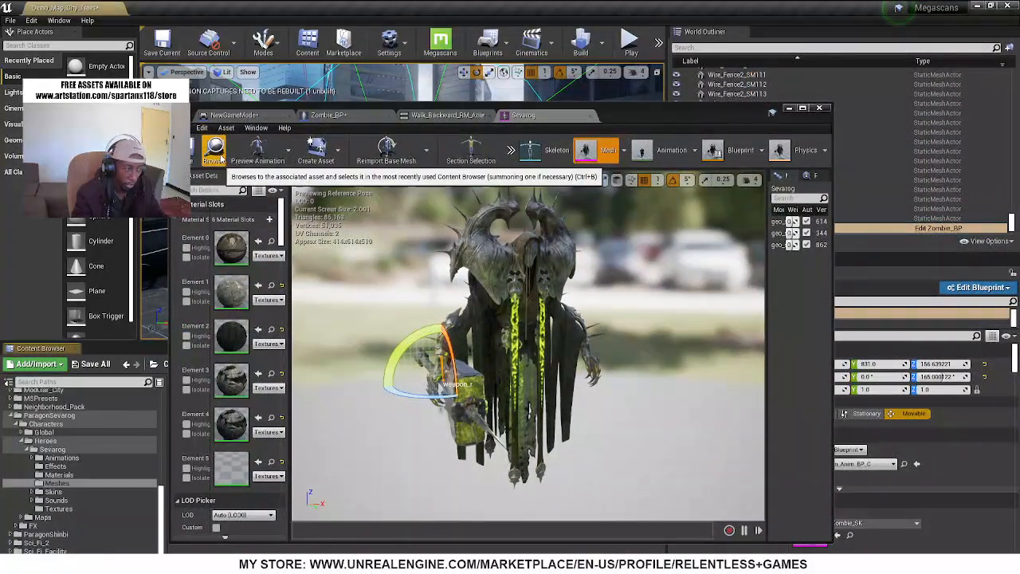
{"action": "left_click_drag", "start_coordinate": [221, 110], "coordinate": [560, 93]}
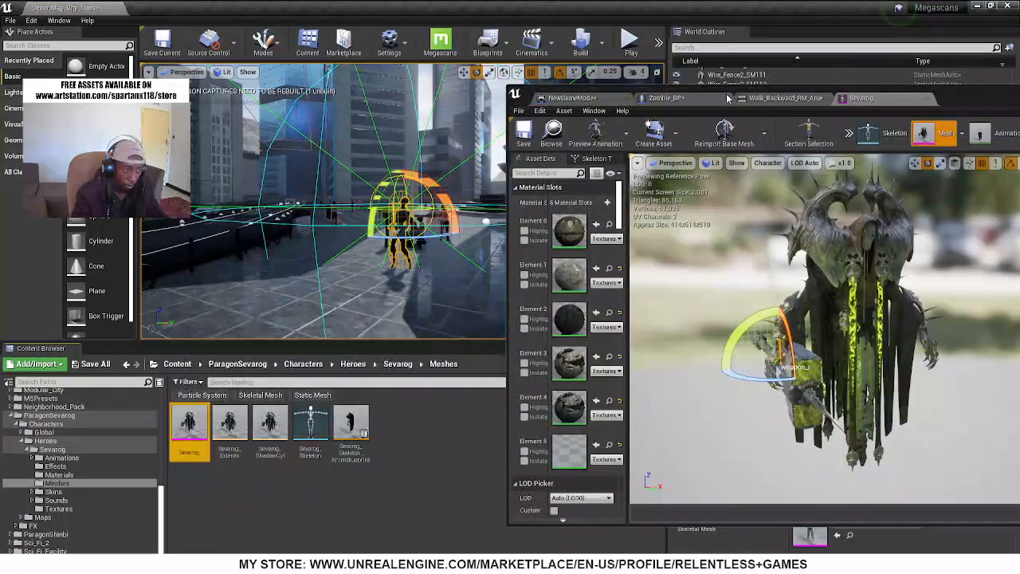
Locate Zombie_BP in its content folder and duplicate it as Zombie_BP1
{"action": "left_click", "coordinate": [662, 98]}
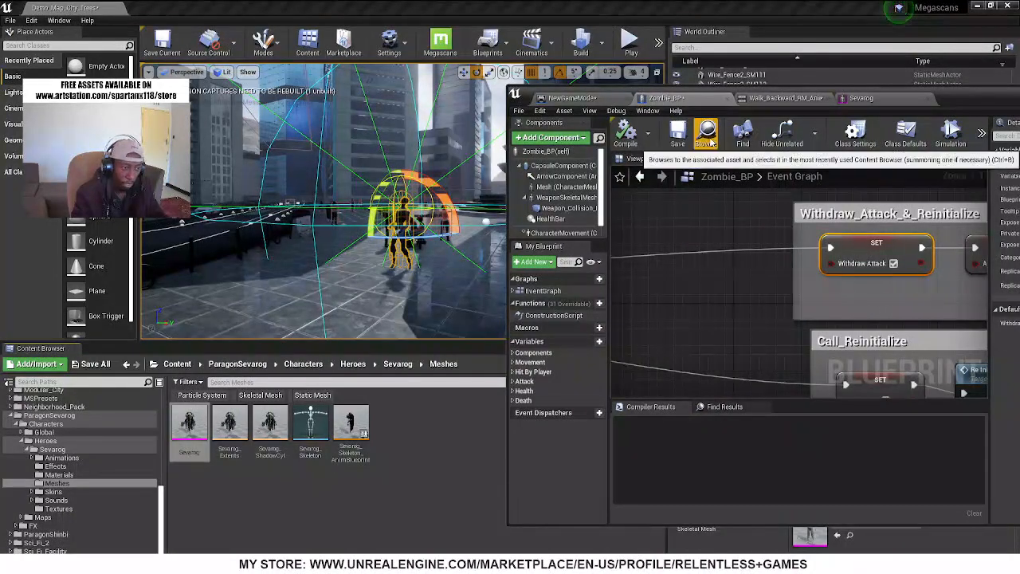
{"action": "left_click", "coordinate": [705, 134]}
{"action": "right_click", "coordinate": [192, 424]}
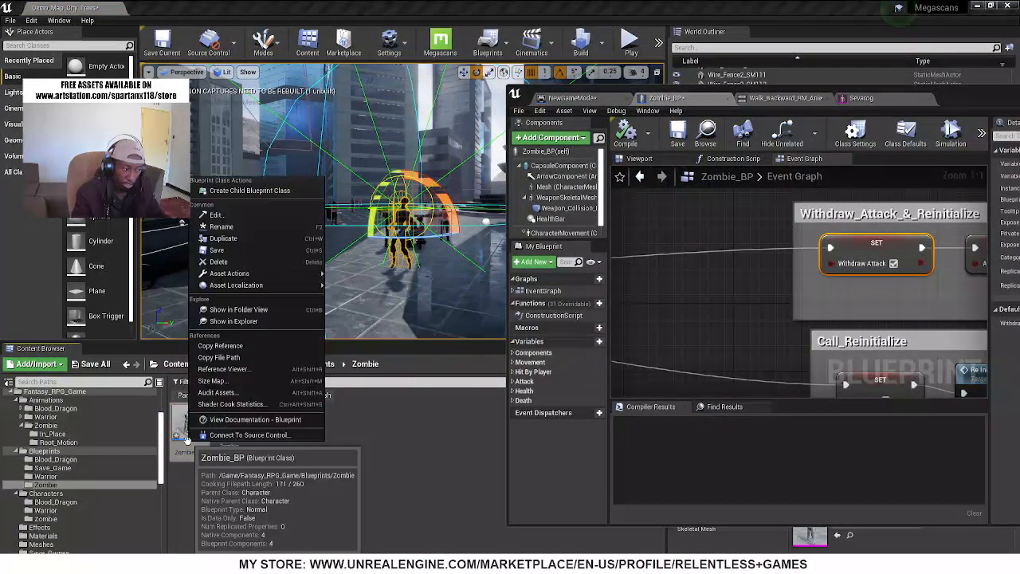
{"action": "left_click", "coordinate": [224, 238]}
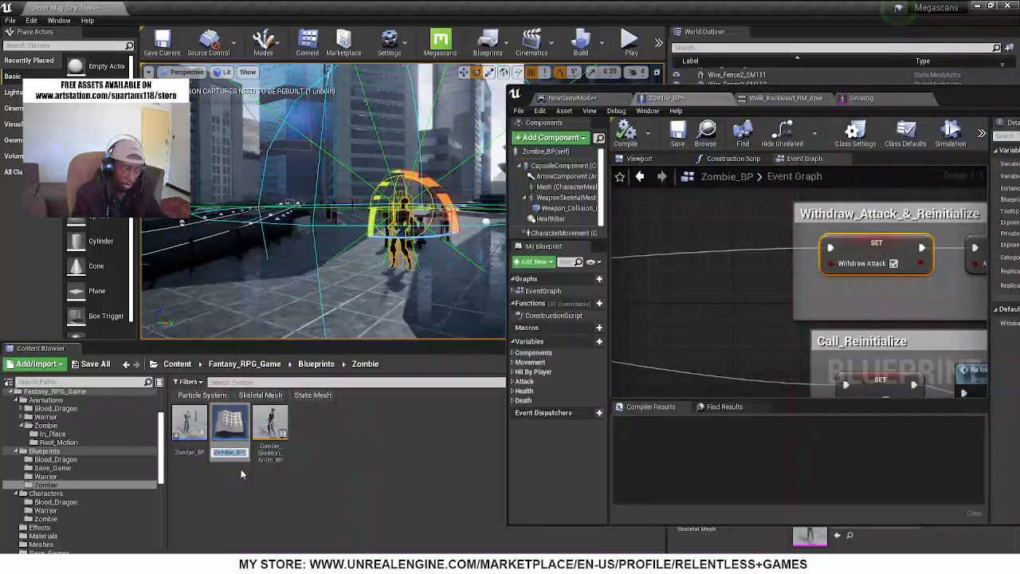
{"action": "key", "text": "Return"}
Compare Zombie_BP with its duplicate Zombie_BP1 and view the zombie placed in the level
{"action": "left_click", "coordinate": [196, 429]}
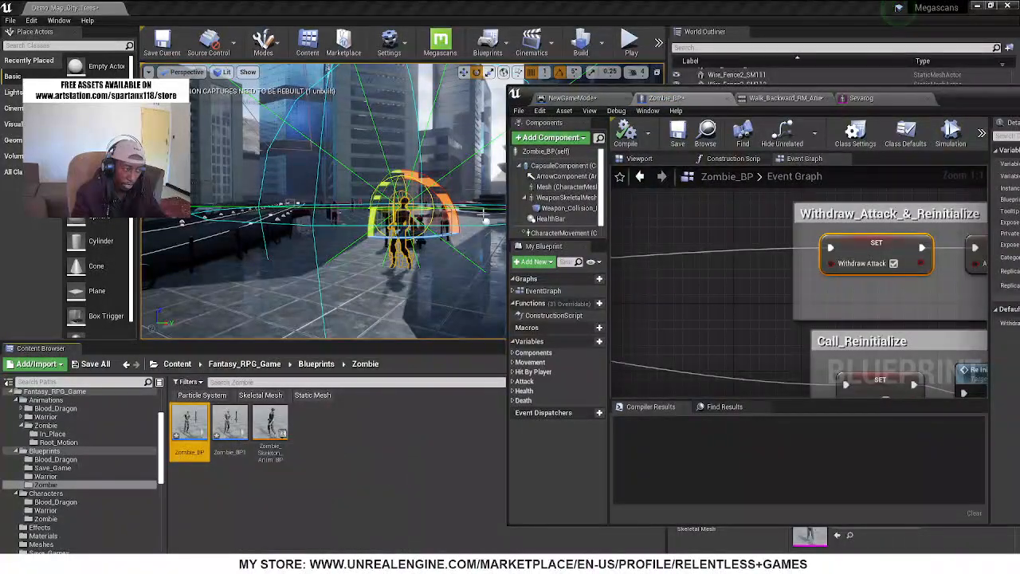
{"action": "right_click_drag", "start_coordinate": [484, 217], "coordinate": [274, 246]}
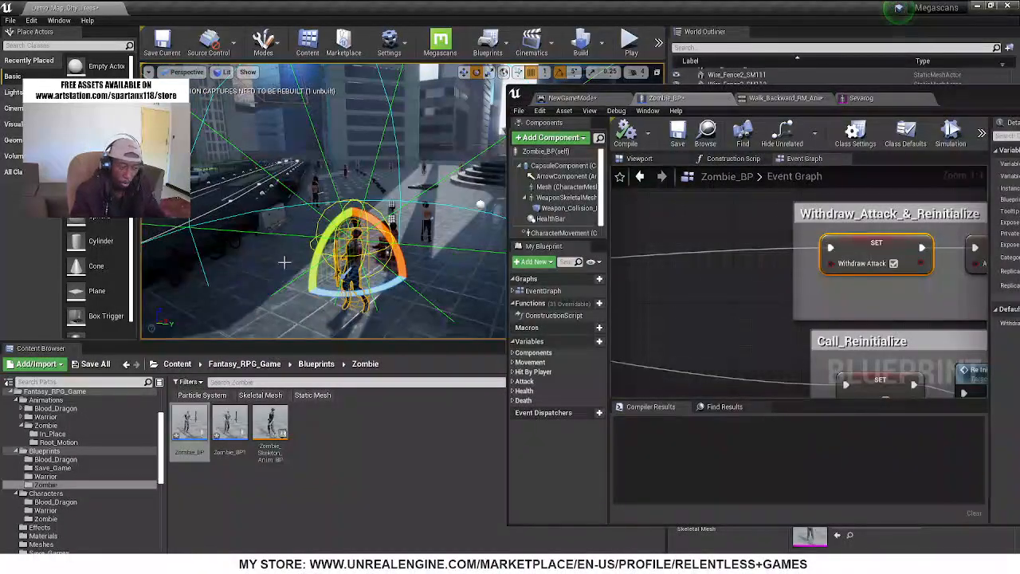
{"action": "left_click", "coordinate": [226, 446]}
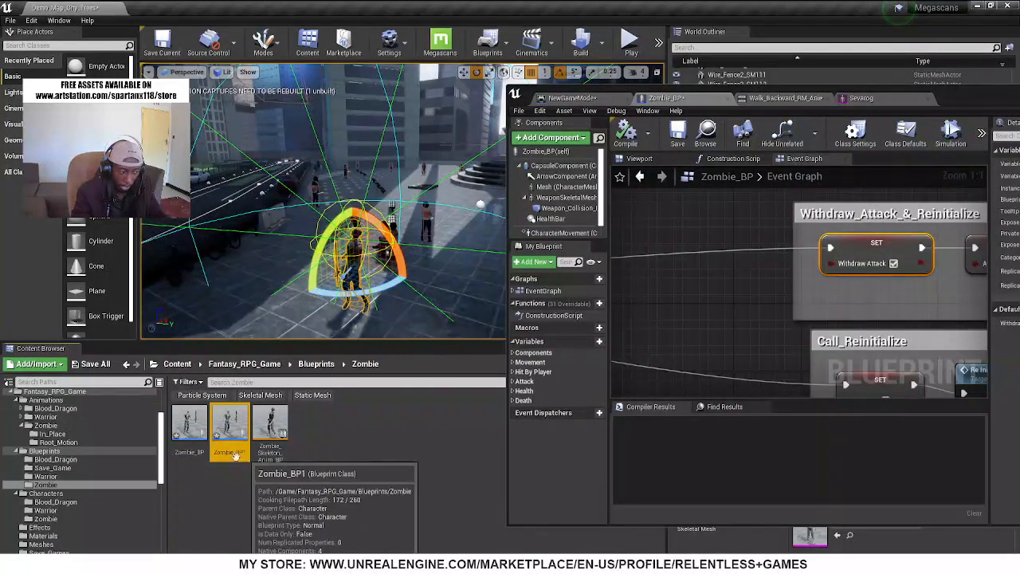
{"action": "left_click", "coordinate": [188, 453]}
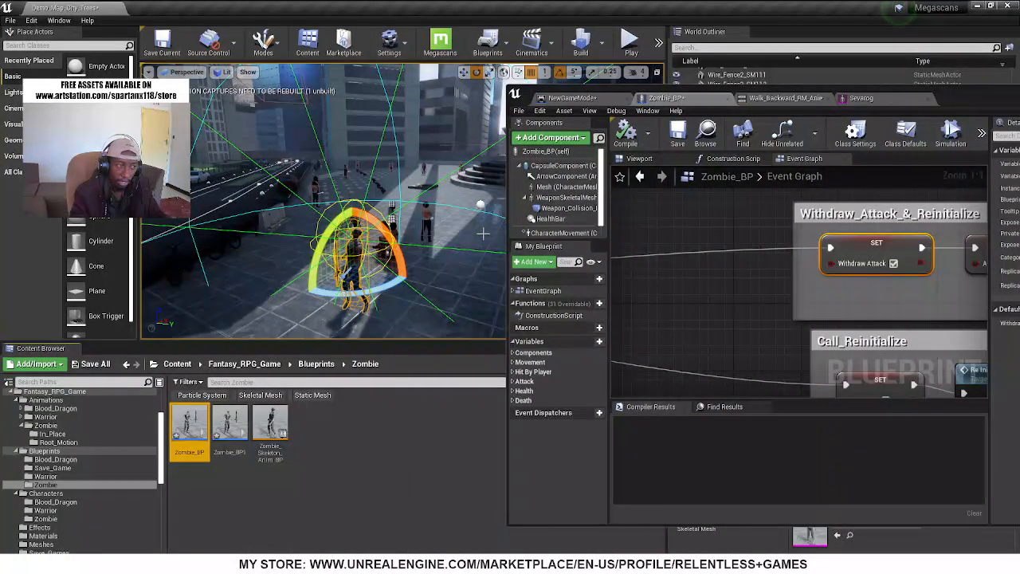
{"action": "left_click", "coordinate": [233, 427]}
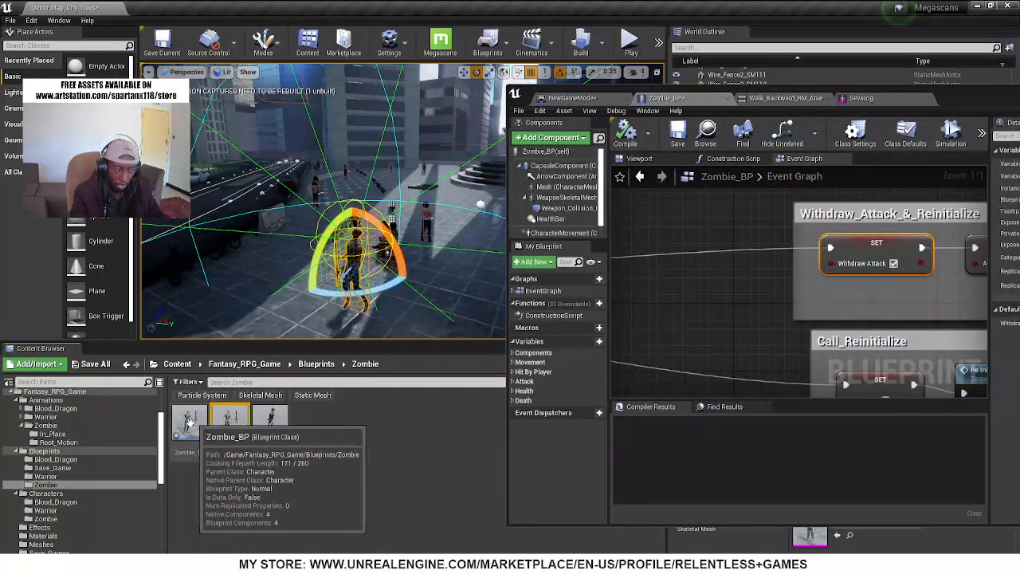
{"action": "left_click", "coordinate": [194, 434]}
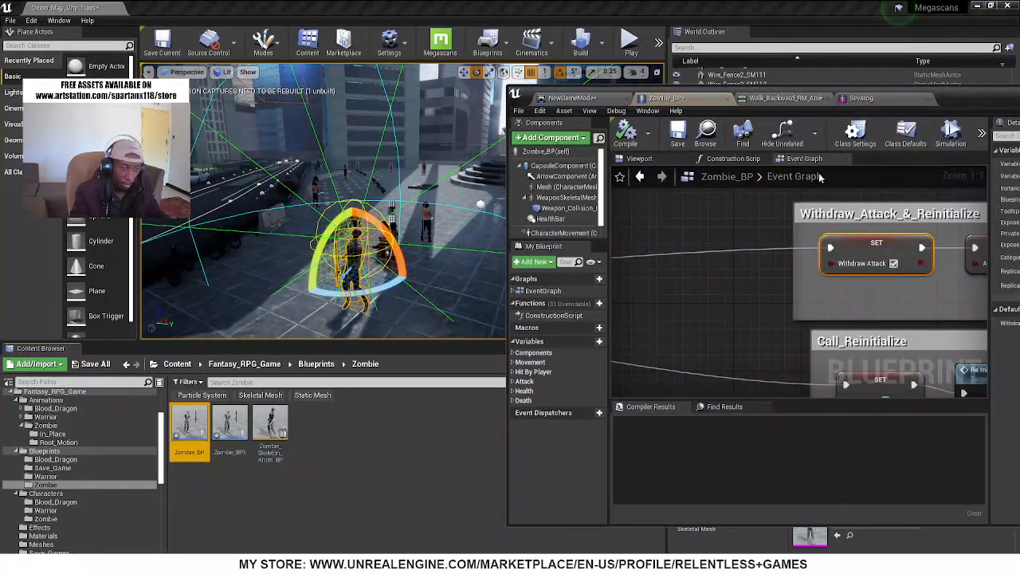
Show Zombie_BP's 3D preview and select the Sevarog mesh asset in the project's content for reuse
{"action": "double_click", "coordinate": [965, 102]}
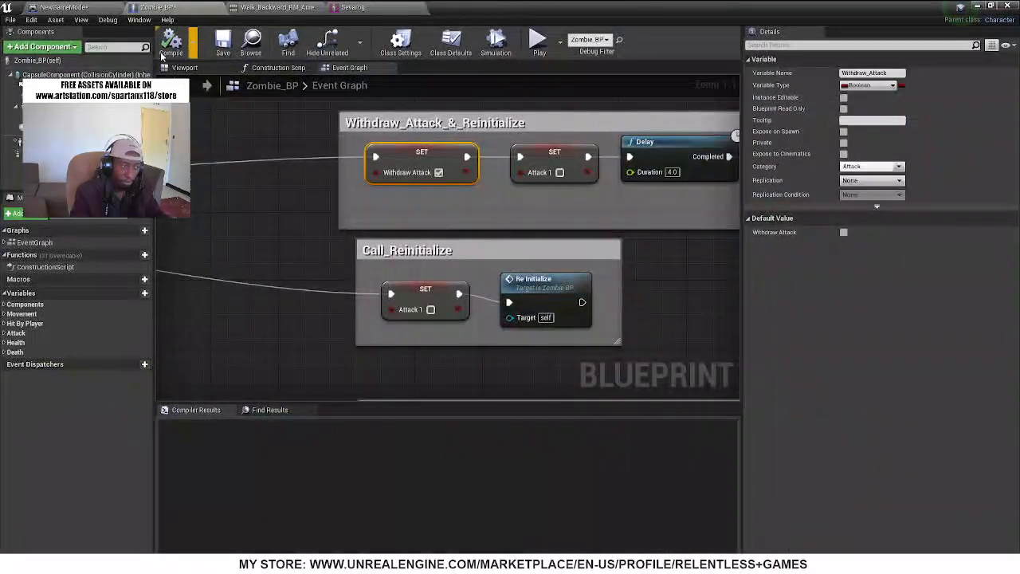
{"action": "left_click", "coordinate": [184, 67]}
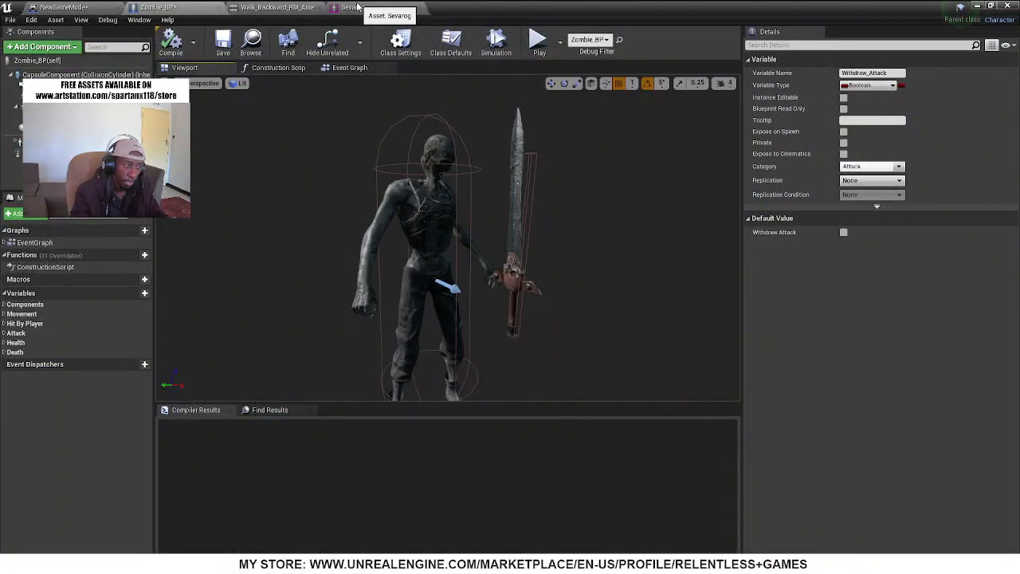
{"action": "left_click", "coordinate": [353, 7]}
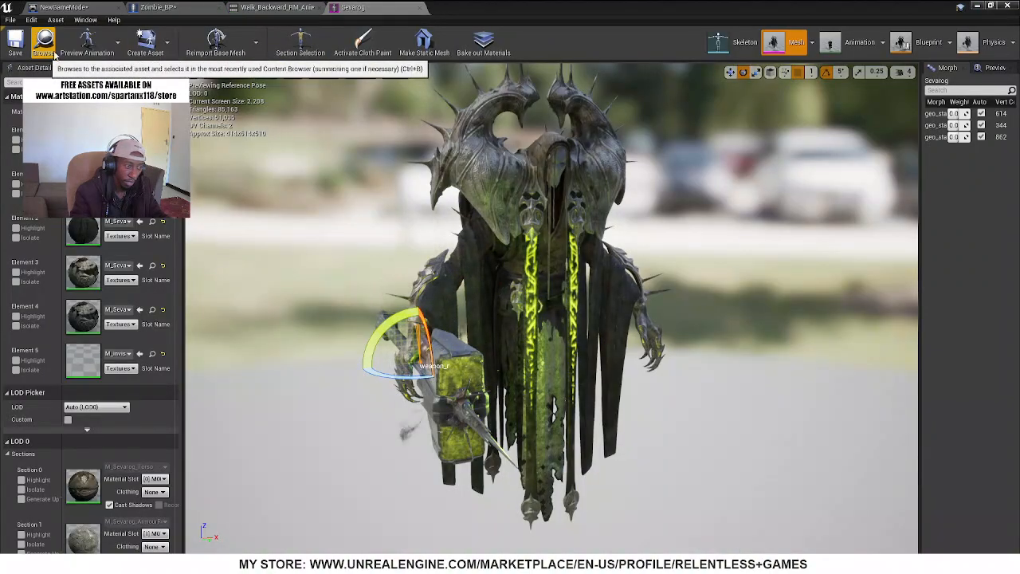
{"action": "double_click", "coordinate": [595, 6]}
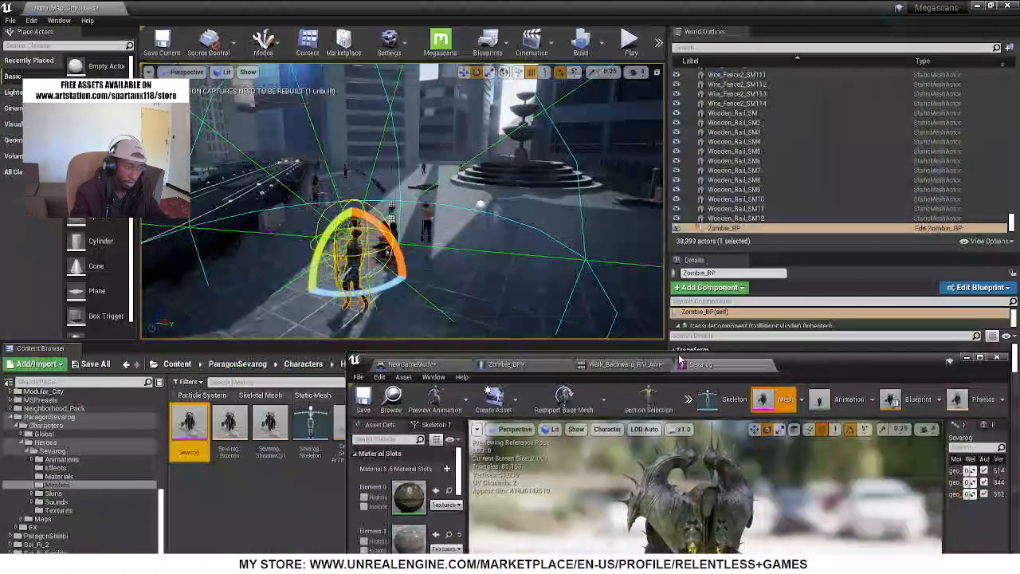
{"action": "left_click_drag", "start_coordinate": [780, 374], "coordinate": [314, 2]}
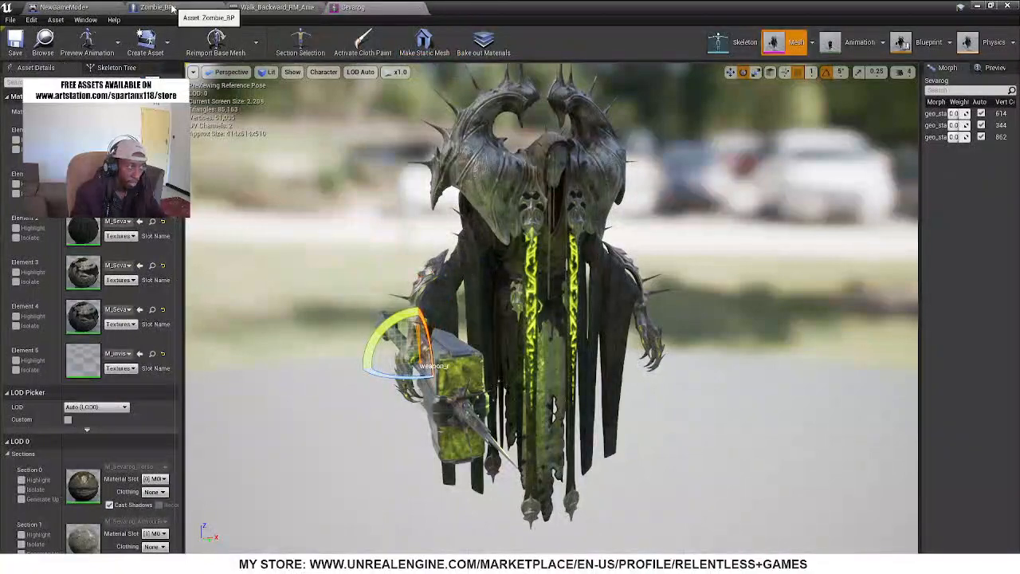
Assign the Sevarog mesh as the skeletal mesh of Zombie_BP's character Mesh component
{"action": "left_click", "coordinate": [157, 7]}
{"action": "left_click", "coordinate": [419, 215]}
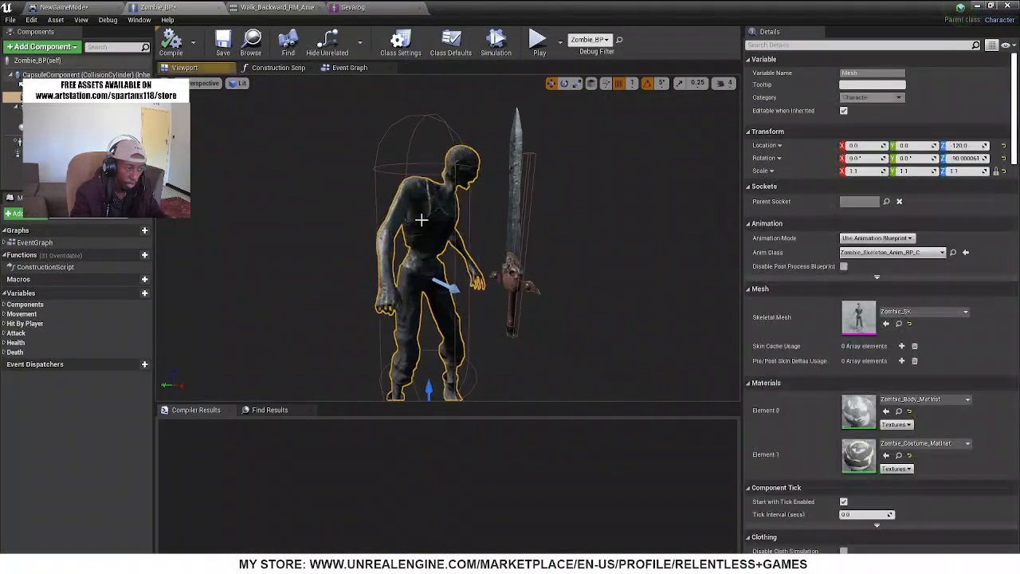
{"action": "left_click", "coordinate": [887, 324]}
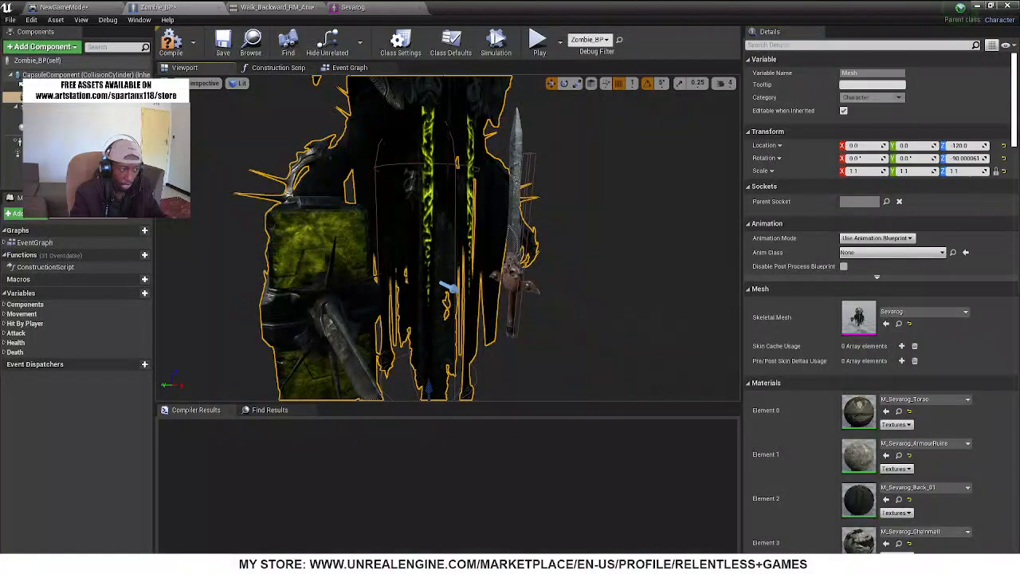
Try a capsule half height of about 102.73 around the Sevarog body in Zombie_BP and undo the edit
{"action": "right_click_drag", "start_coordinate": [550, 263], "coordinate": [519, 229]}
{"action": "key", "text": "s"}
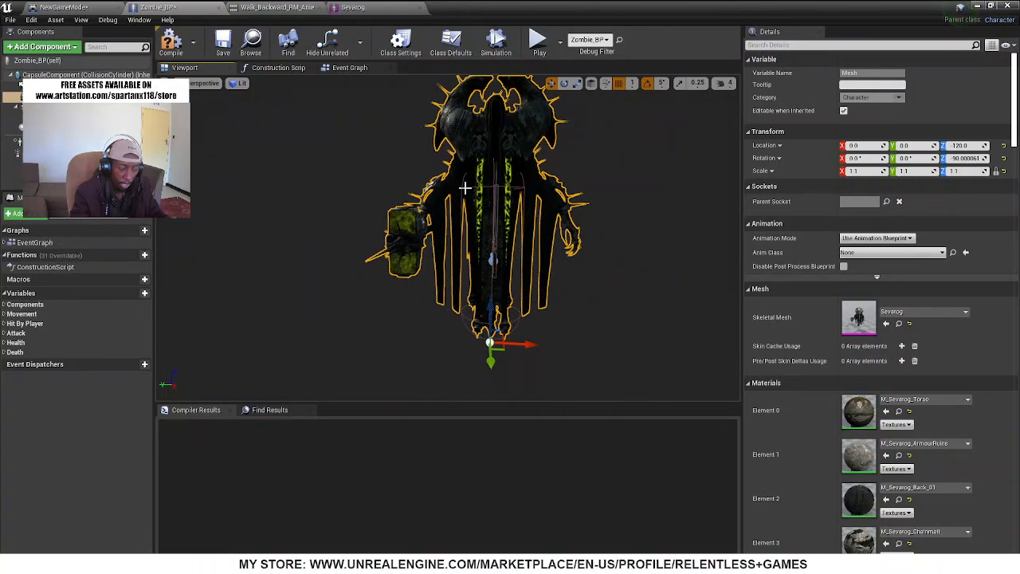
{"action": "left_click", "coordinate": [498, 110]}
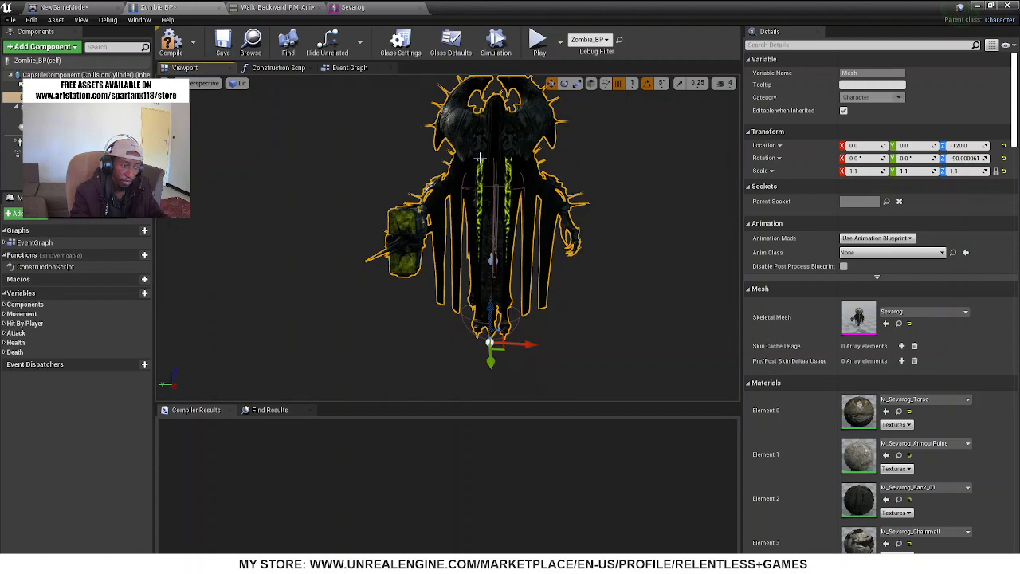
{"action": "left_click", "coordinate": [466, 318]}
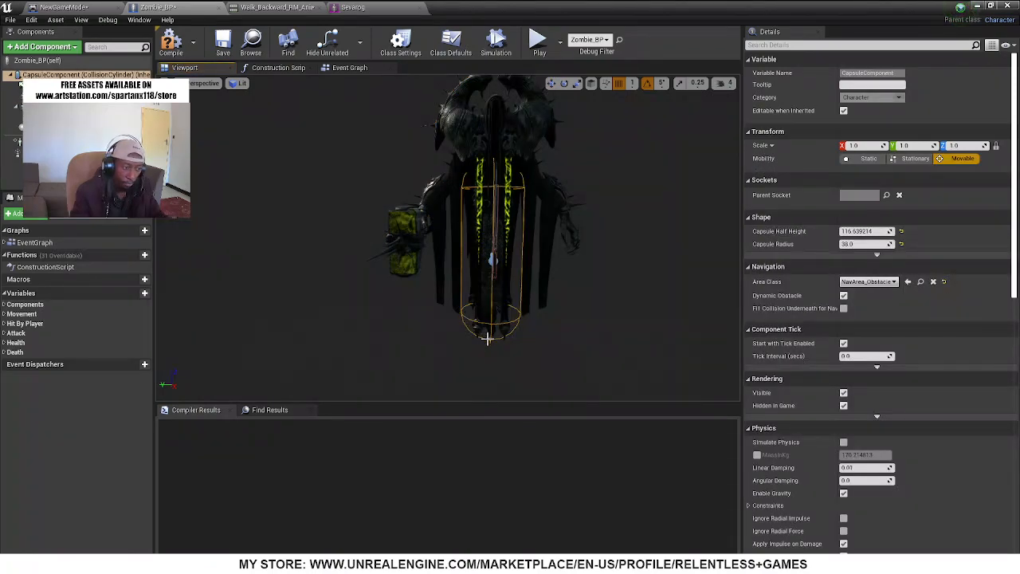
{"action": "right_click_drag", "start_coordinate": [495, 249], "coordinate": [590, 257]}
{"action": "key", "text": "a"}
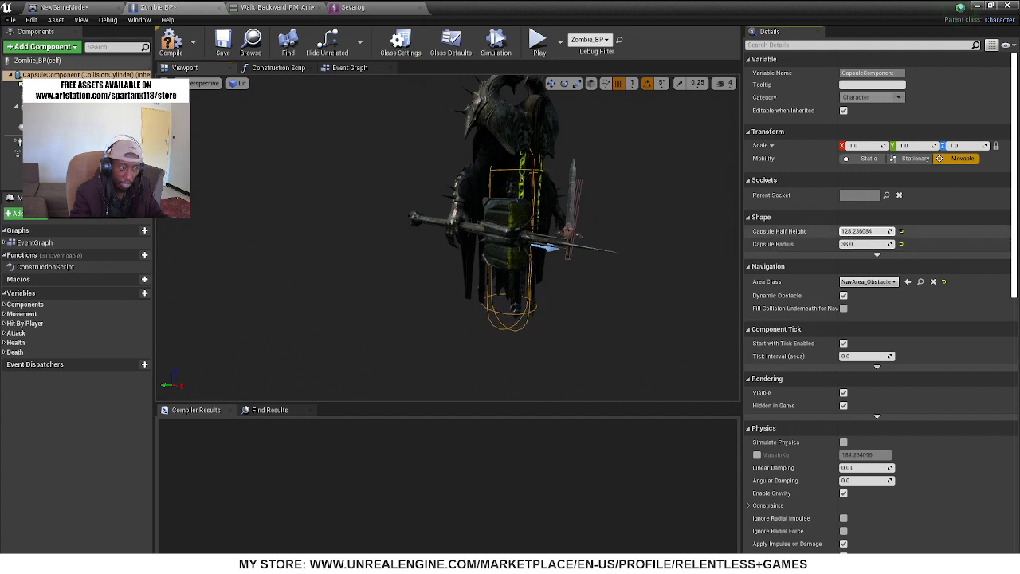
{"action": "left_click_drag", "start_coordinate": [867, 231], "coordinate": [889, 231]}
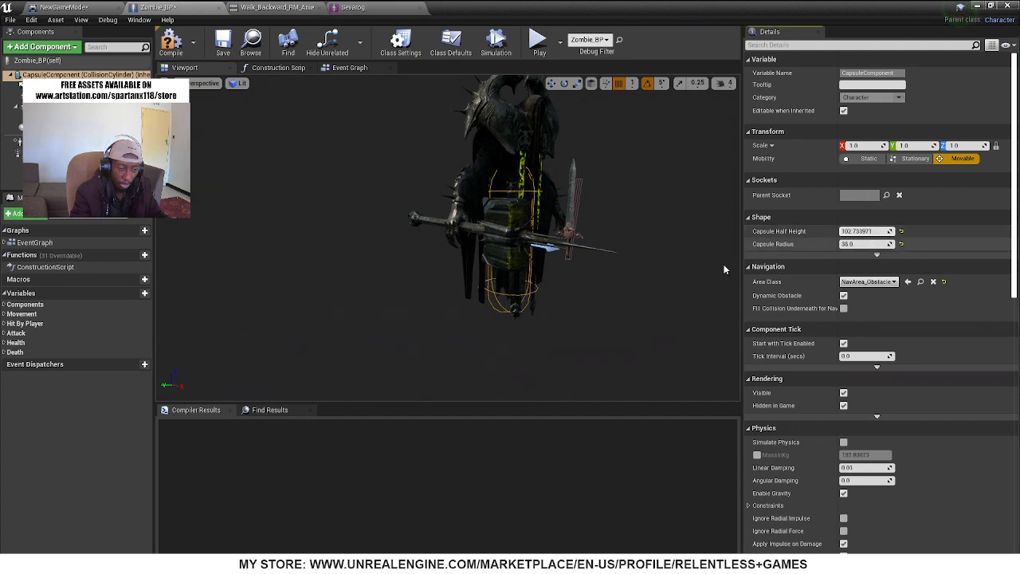
{"action": "right_click_drag", "start_coordinate": [642, 275], "coordinate": [614, 285]}
{"action": "key", "text": "ctrl+z"}
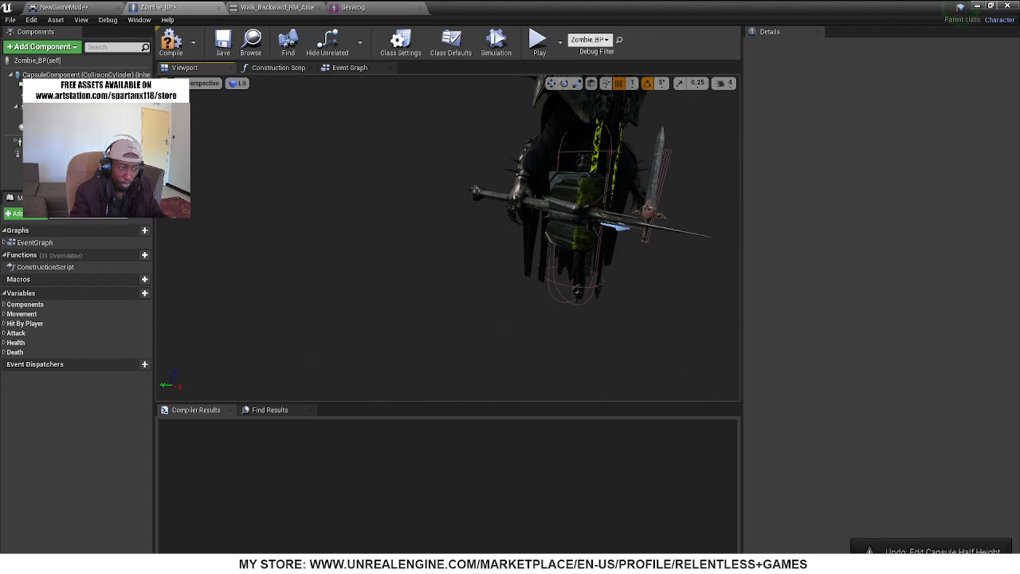
Inspect Sevarog's body and hammer from several angles, comparing the separate Ancient_Sword weapon component with the character's Mesh component
{"action": "right_click_drag", "start_coordinate": [582, 197], "coordinate": [324, 194]}
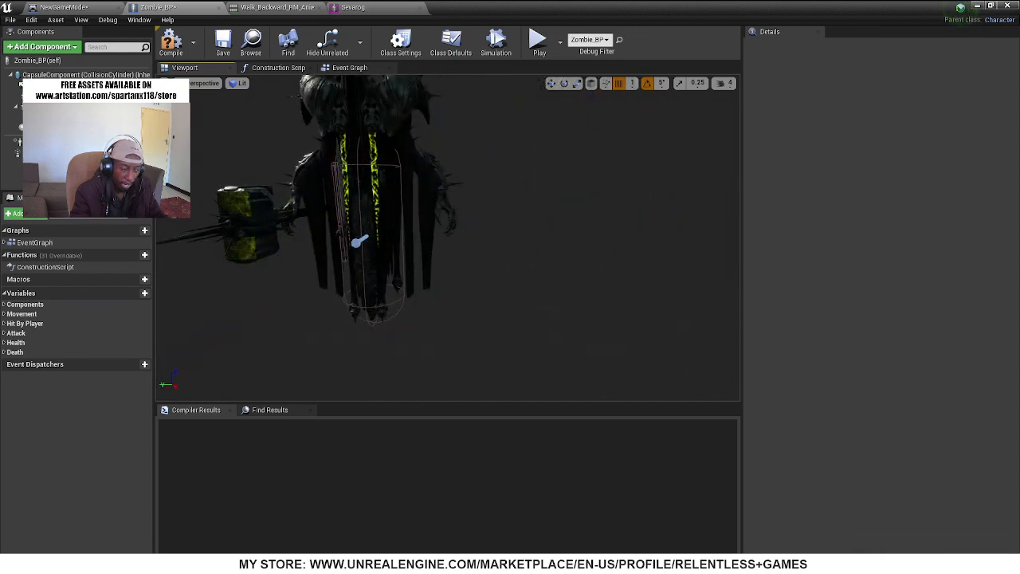
{"action": "middle_click_drag", "start_coordinate": [447, 310], "coordinate": [319, 295]}
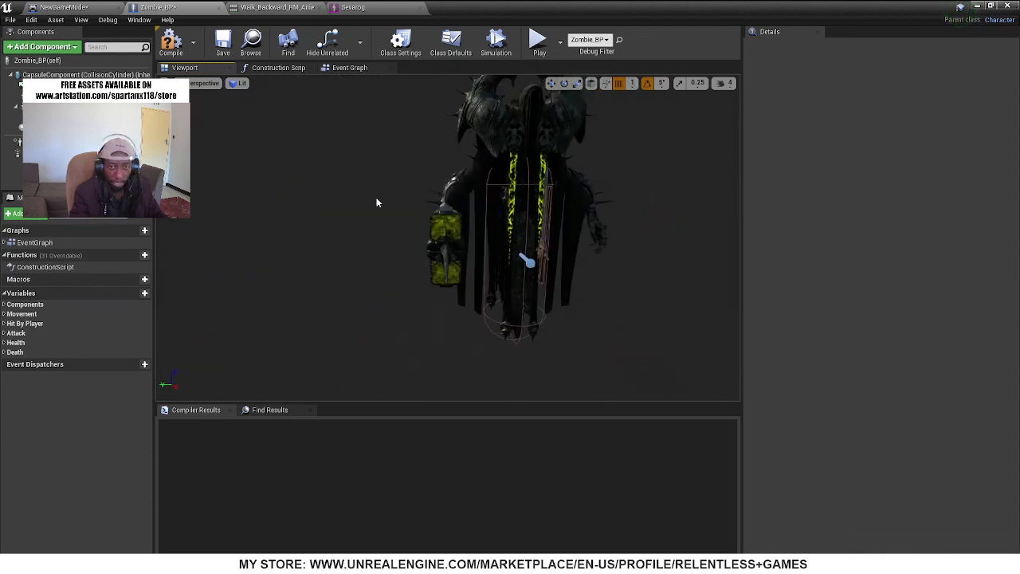
{"action": "right_click_drag", "start_coordinate": [348, 248], "coordinate": [378, 251]}
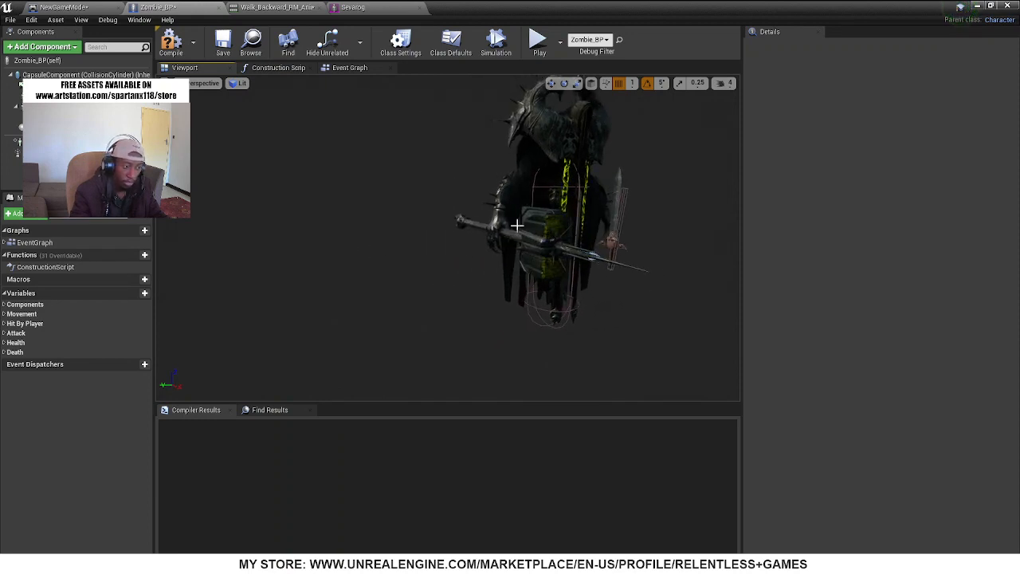
{"action": "mouse_move", "coordinate": [490, 261]}
{"action": "right_mouse_down"}
{"action": "mouse_move", "coordinate": [470, 260]}
{"action": "mouse_move", "coordinate": [490, 259]}
{"action": "right_mouse_up"}
{"action": "key", "text": "w"}
{"action": "right_click_drag", "start_coordinate": [527, 337], "coordinate": [510, 335]}
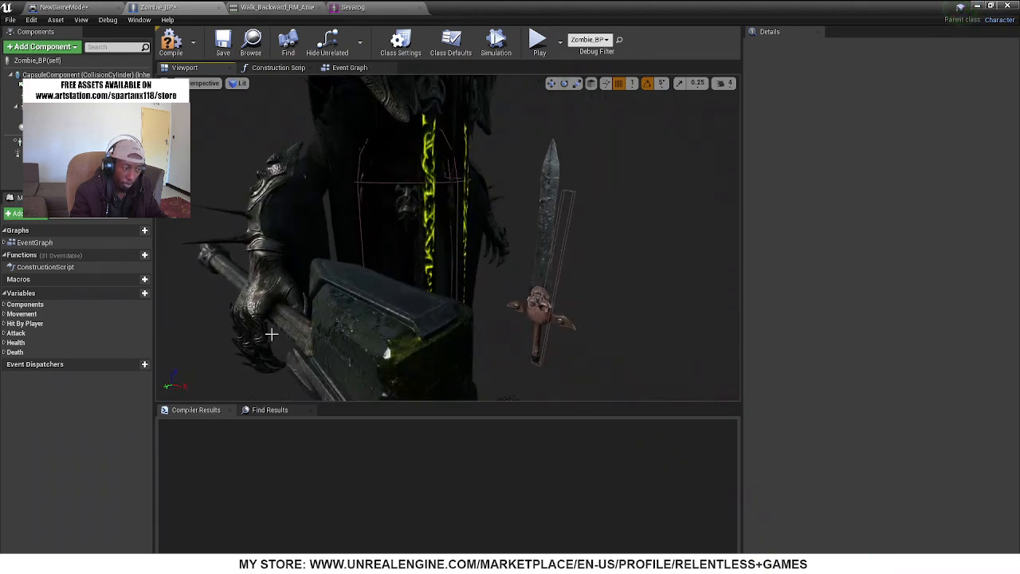
{"action": "left_click", "coordinate": [552, 185]}
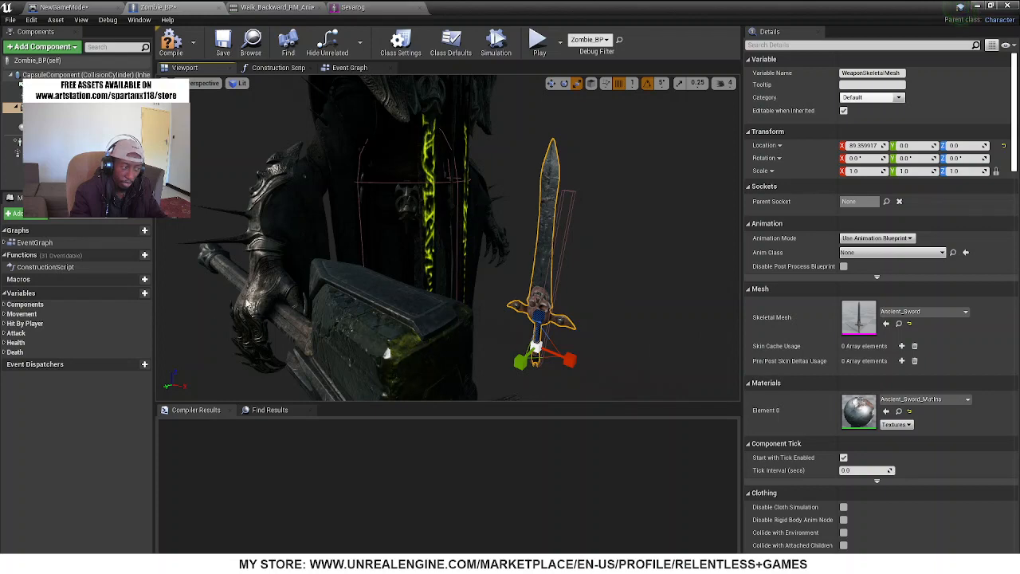
{"action": "left_click", "coordinate": [386, 354]}
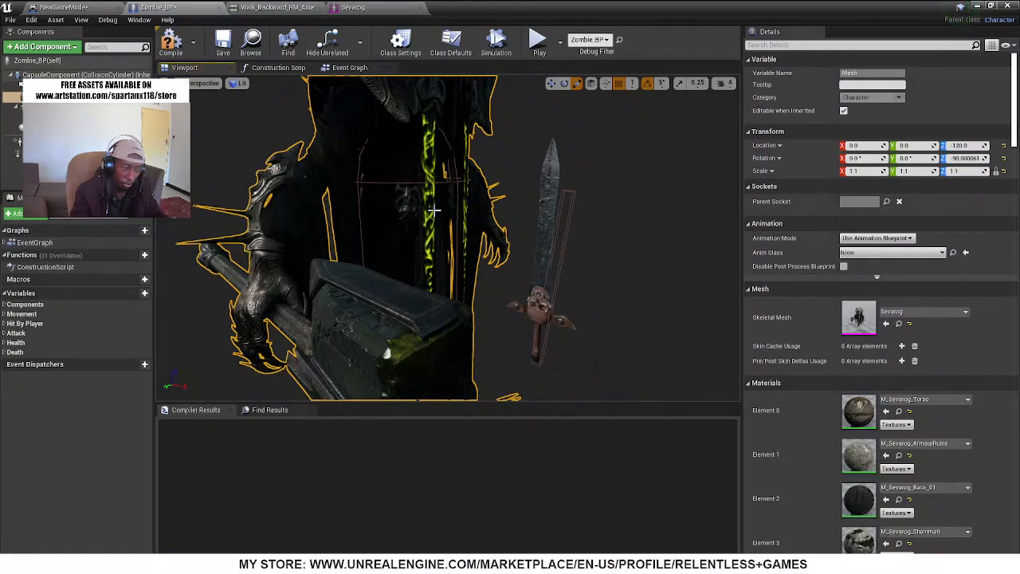
Inspect Zombie_BP's Weapon_Collision_Box and WeaponSkeletalMesh components, comparing the Ancient_Sword with the hammer built into Sevarog's mesh
{"action": "left_click", "coordinate": [567, 323]}
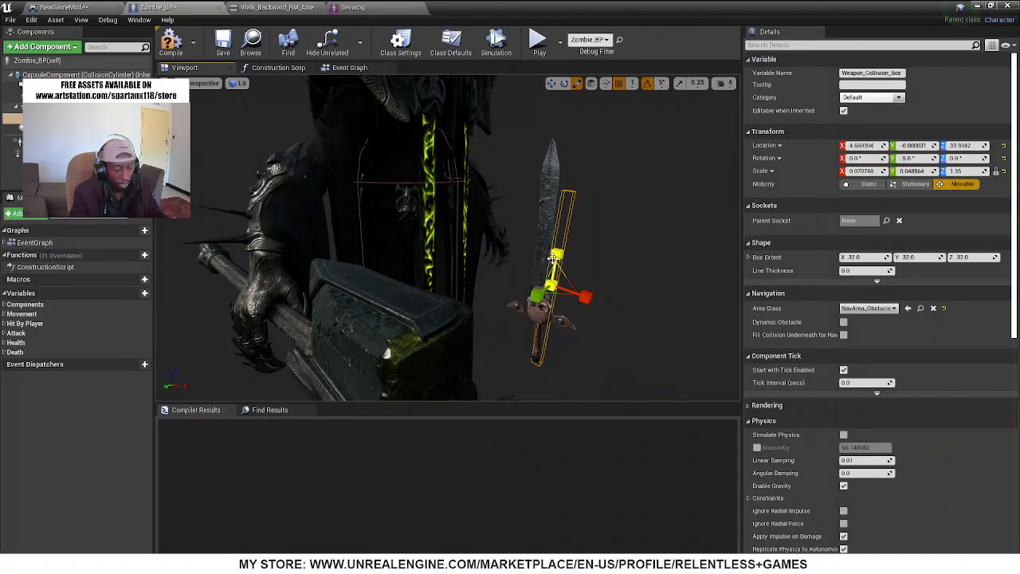
{"action": "left_click", "coordinate": [15, 107]}
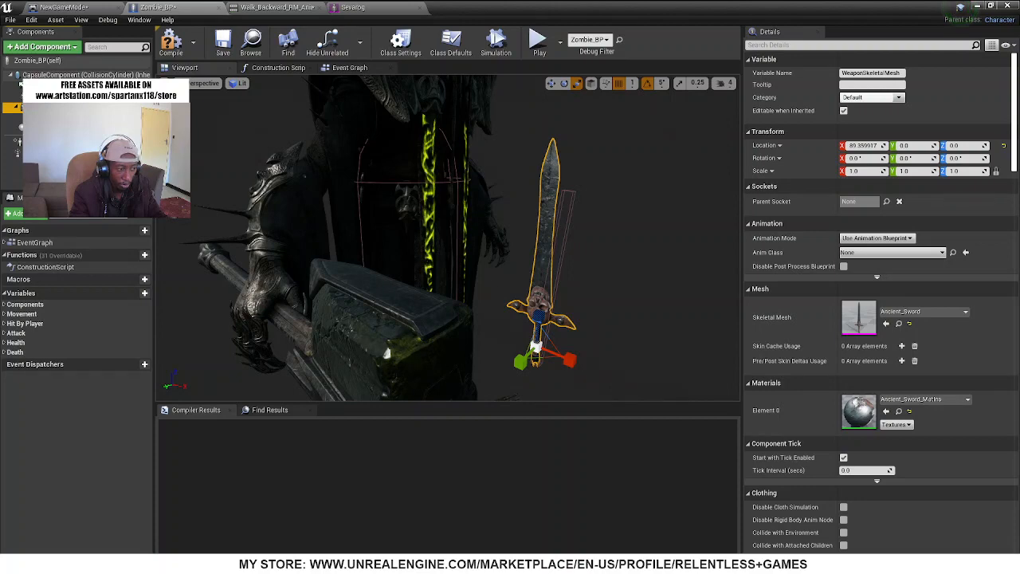
{"action": "right_click_drag", "start_coordinate": [558, 248], "coordinate": [669, 240]}
{"action": "right_click_drag", "start_coordinate": [427, 278], "coordinate": [431, 293]}
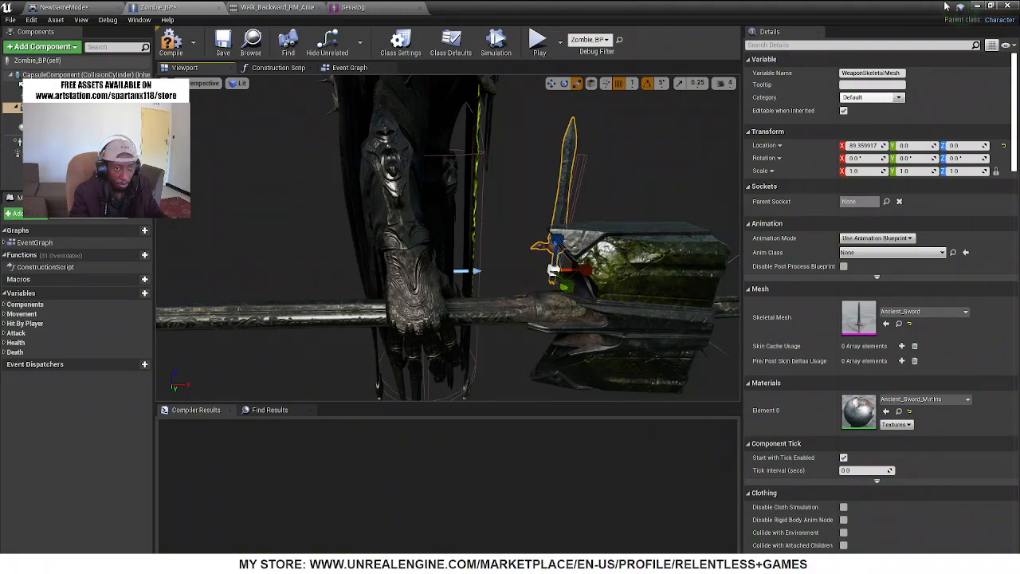
Play-test the level in full-screen view and run the warrior up to the Sevarog enemy
{"action": "left_click", "coordinate": [979, 6]}
{"action": "mouse_move", "coordinate": [423, 139]}
{"action": "right_mouse_down"}
{"action": "mouse_move", "coordinate": [458, 128]}
{"action": "mouse_move", "coordinate": [424, 139]}
{"action": "right_mouse_up"}
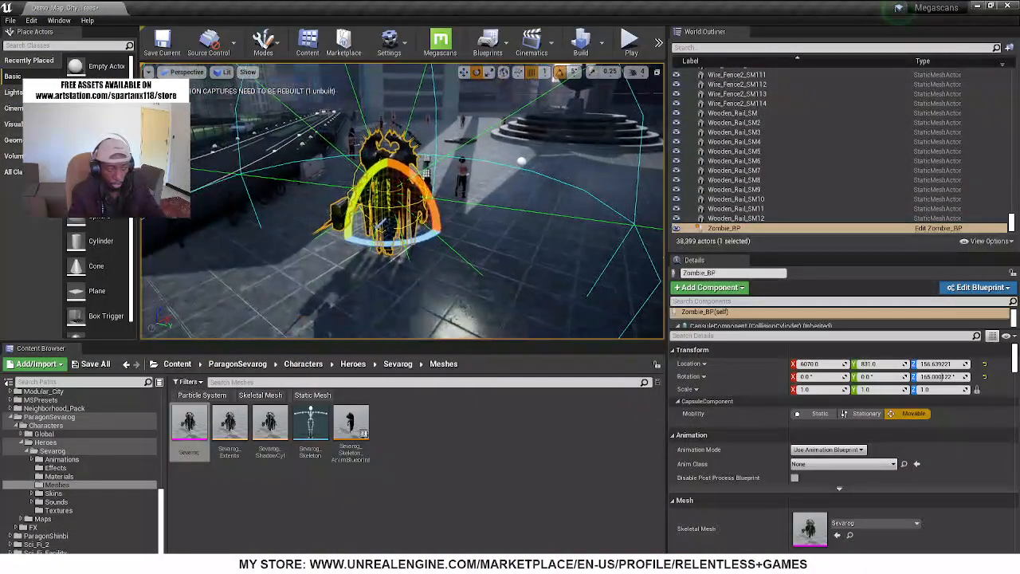
{"action": "key", "text": "F11"}
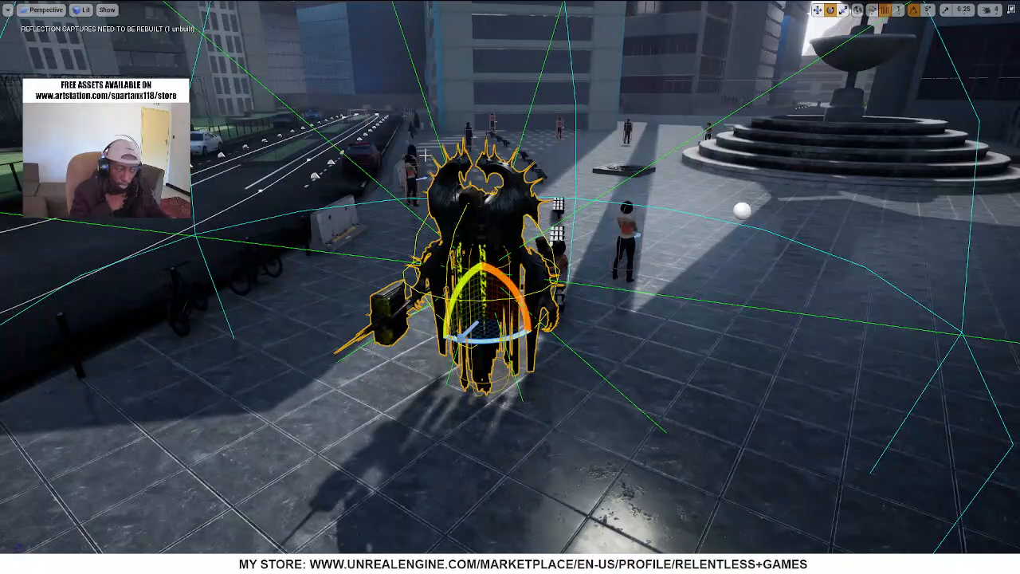
{"action": "key", "text": "alt+p"}
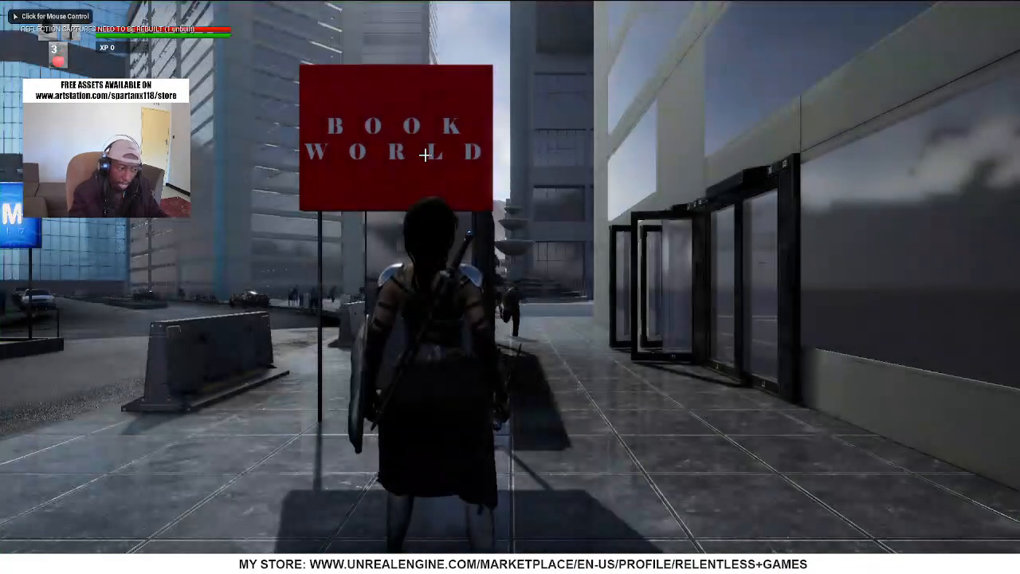
{"action": "left_click", "coordinate": [511, 287]}
{"action": "key", "text": "w"}
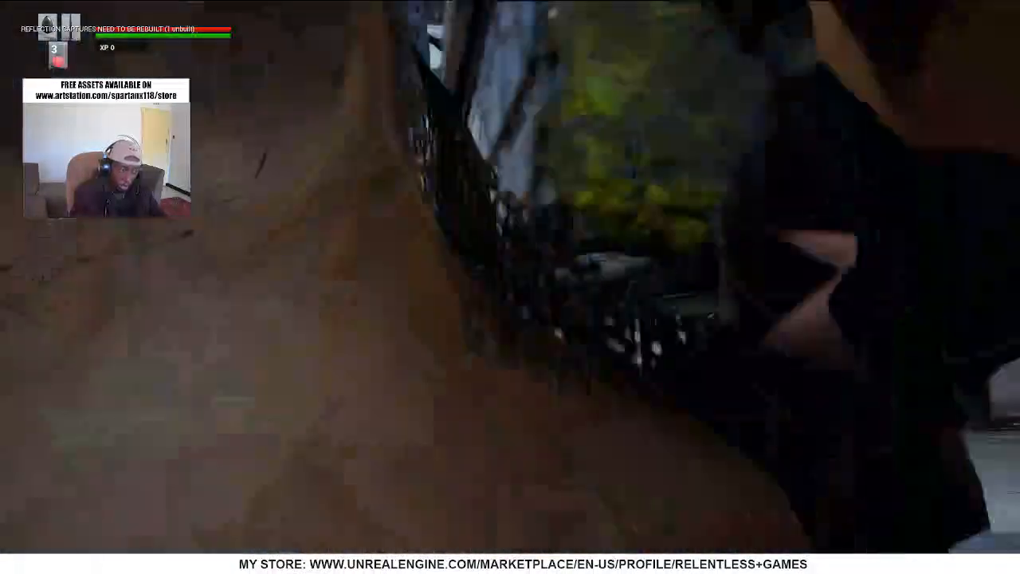
{"action": "key", "text": "w"}
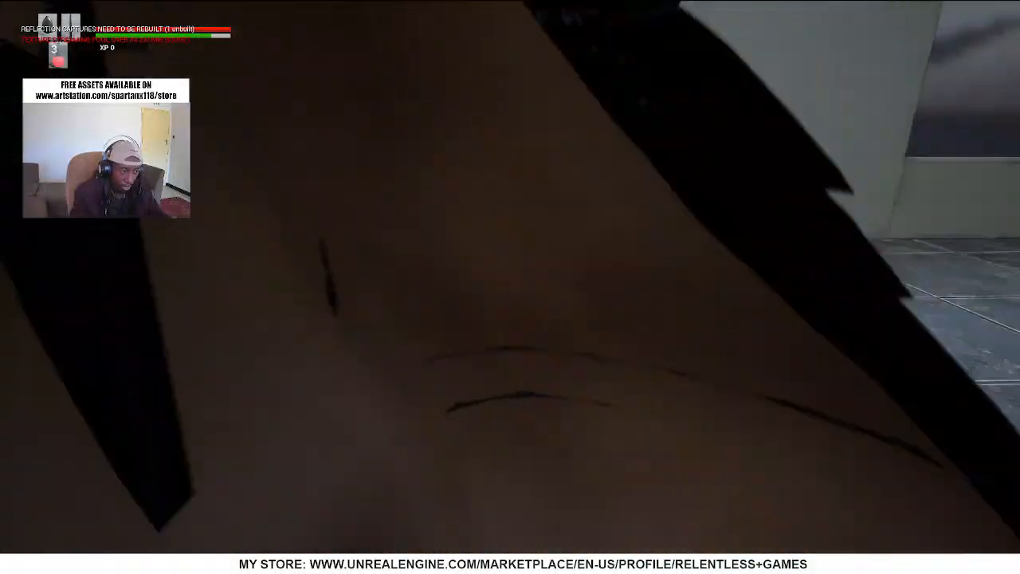
{"action": "key", "text": "s"}
{"action": "key", "text": "w"}
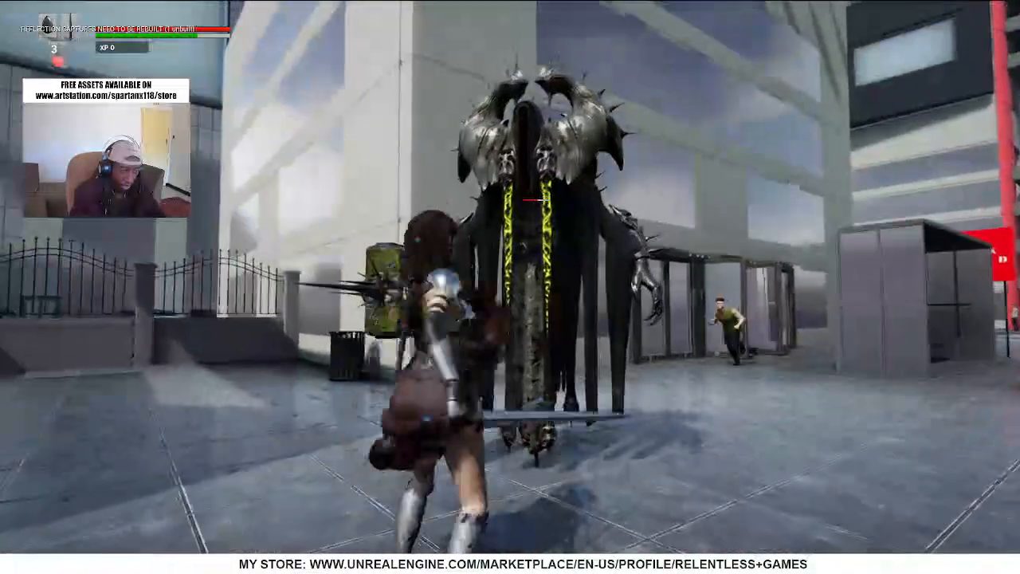
Move the warrior around and against the Sevarog enemy to check collision and camera behaviour, and end the play test
{"action": "key", "text": "s"}
{"action": "key", "text": "a"}
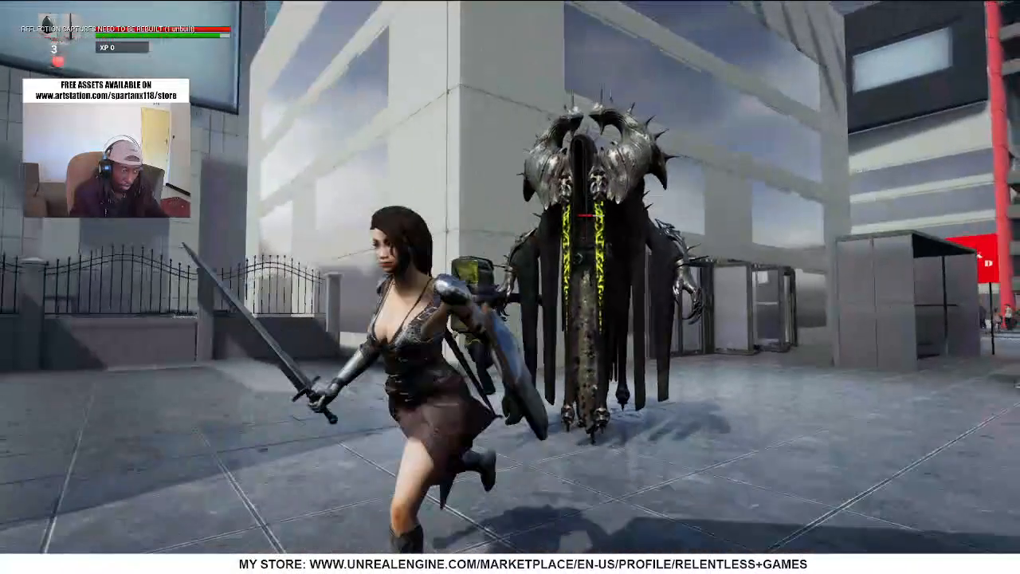
{"action": "key", "text": "w"}
{"action": "key", "text": "a"}
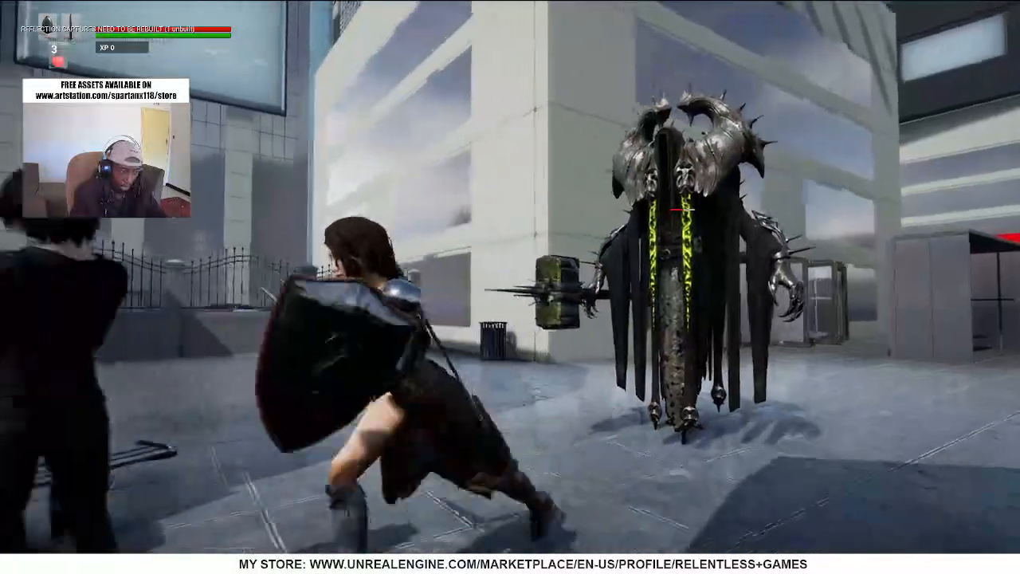
{"action": "key", "text": "s"}
{"action": "key", "text": "w"}
{"action": "key", "text": "w"}
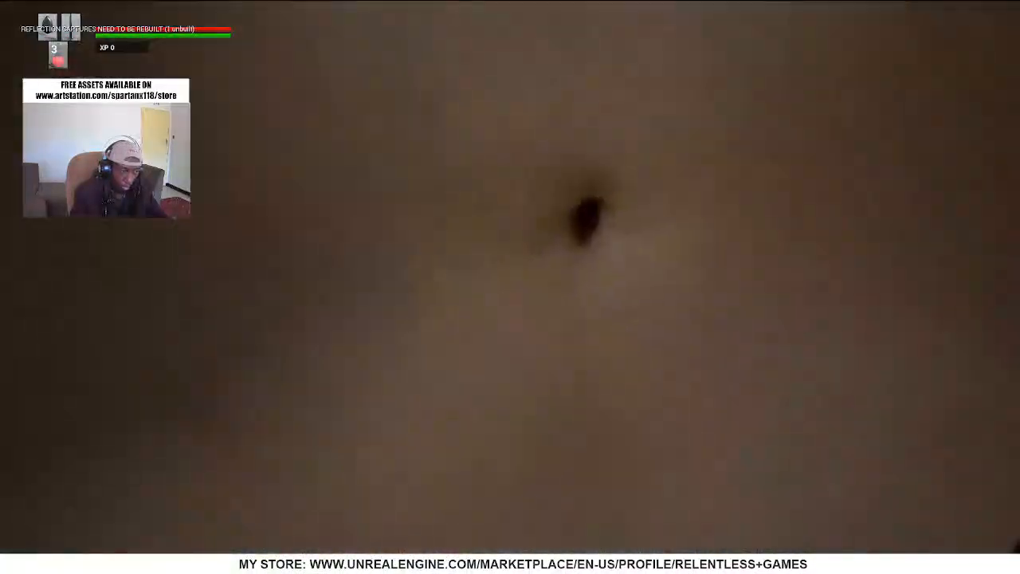
{"action": "key", "text": "s"}
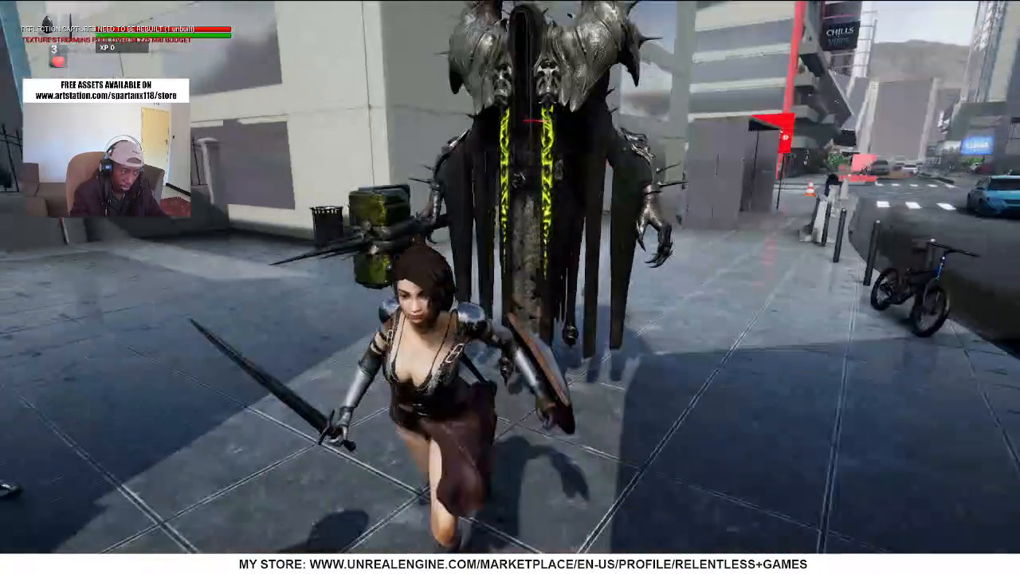
{"action": "key", "text": "d"}
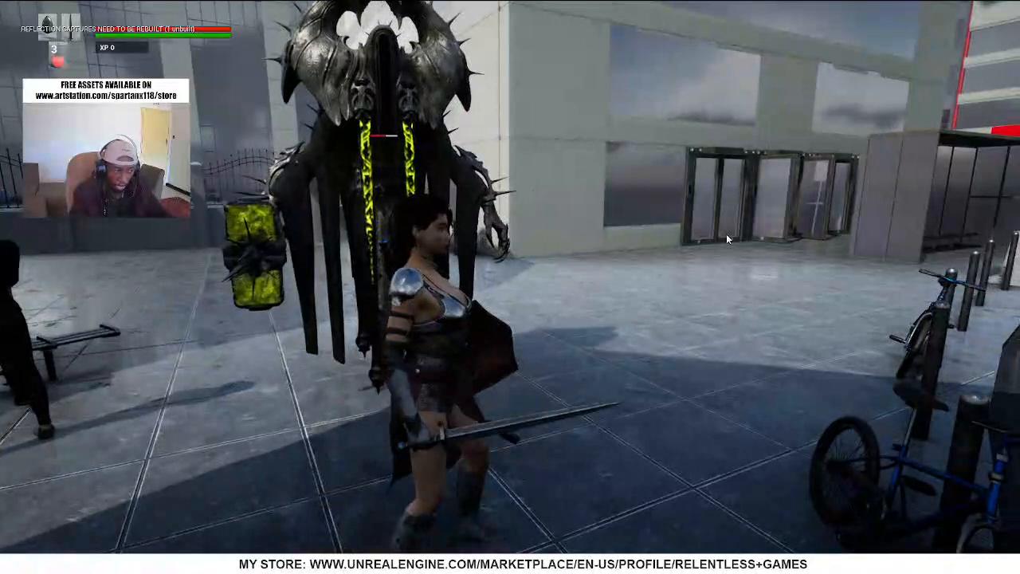
{"action": "key", "text": "Escape"}
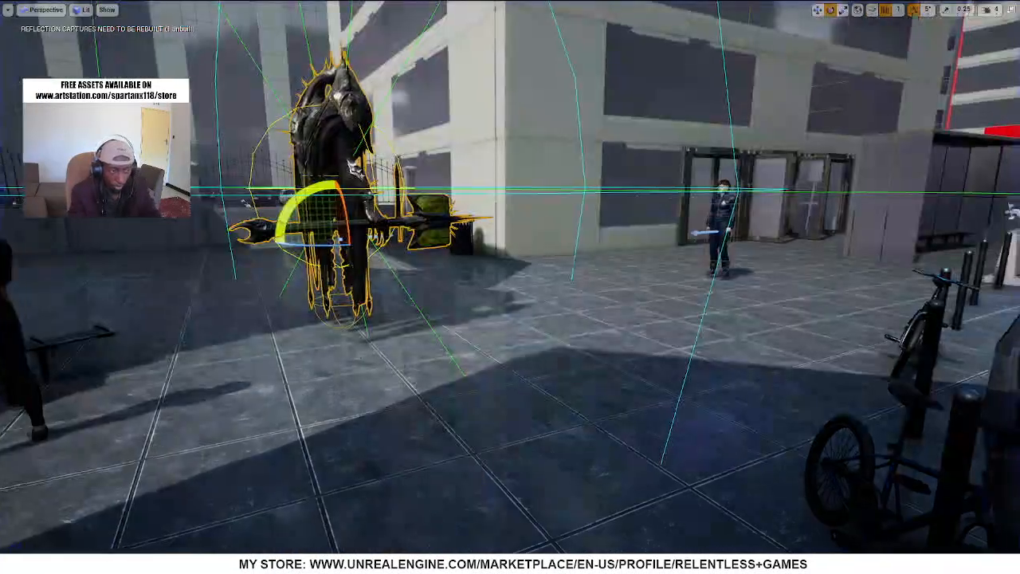
Leave the full-screen view and open the game mode's pawn blueprint, Warrior_Character_BP
{"action": "right_click_drag", "start_coordinate": [605, 238], "coordinate": [765, 151]}
{"action": "key", "text": "F11"}
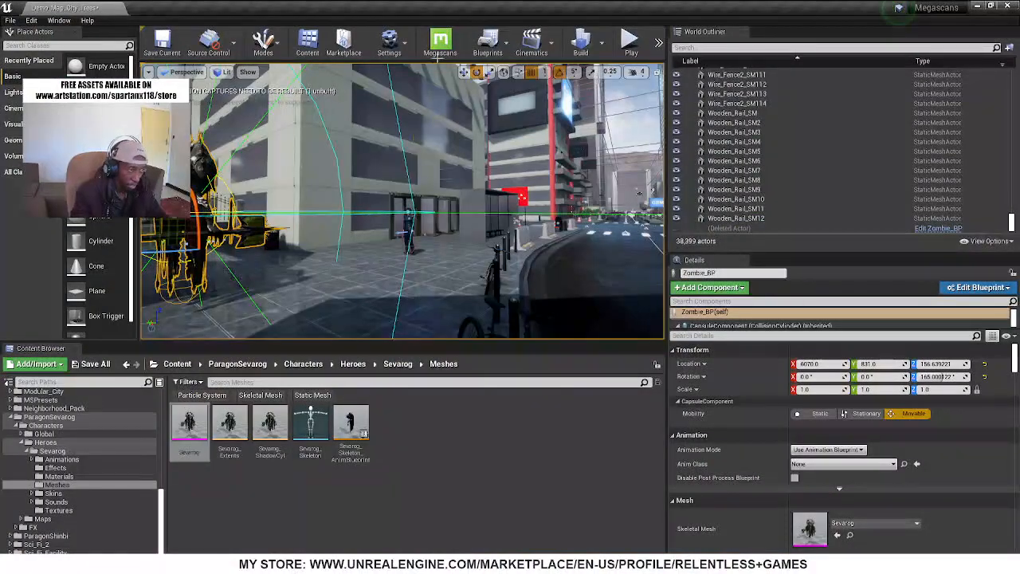
{"action": "left_click", "coordinate": [488, 43]}
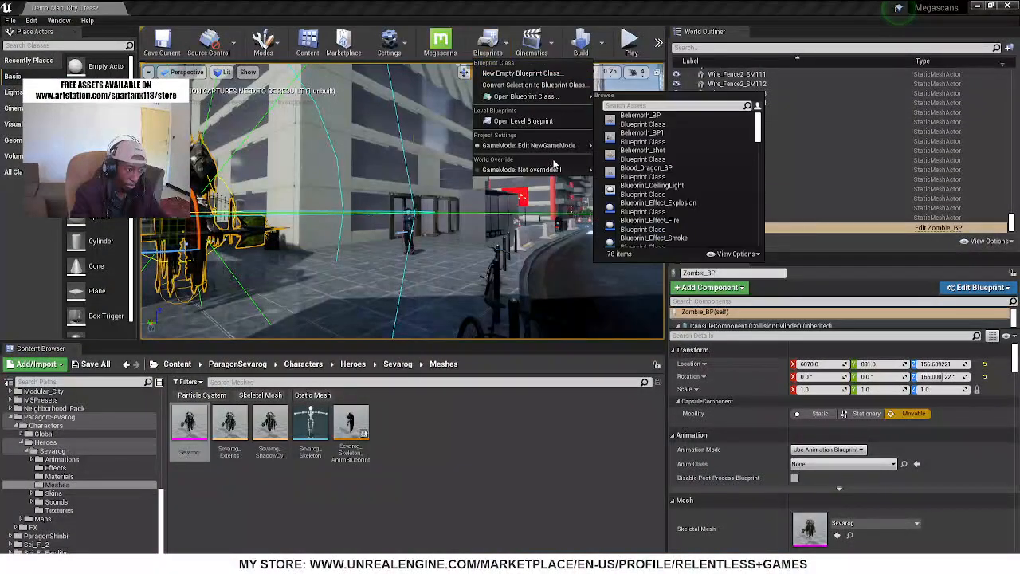
{"action": "mouse_move", "coordinate": [581, 148]}
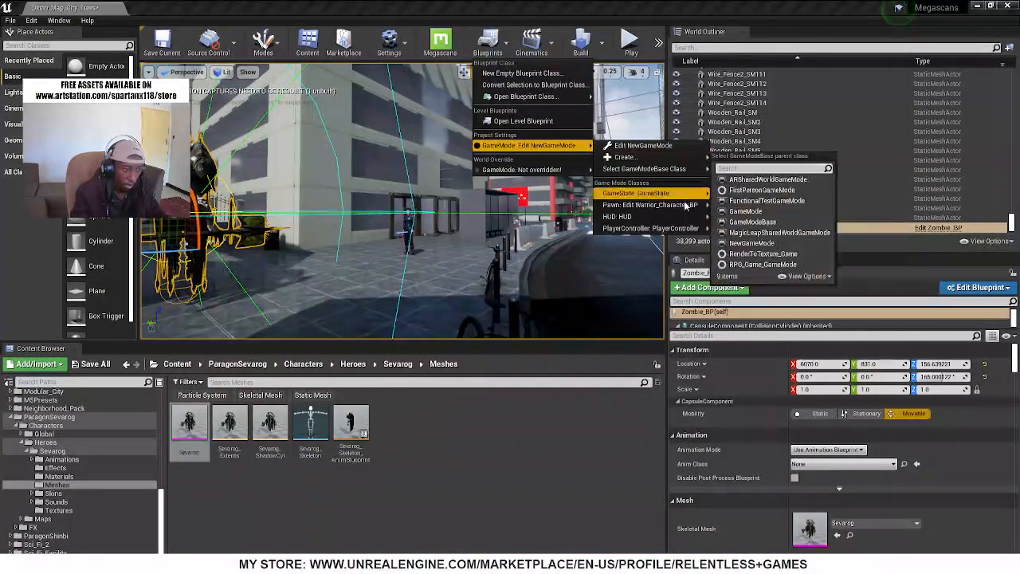
{"action": "mouse_move", "coordinate": [702, 205]}
{"action": "left_click", "coordinate": [767, 208]}
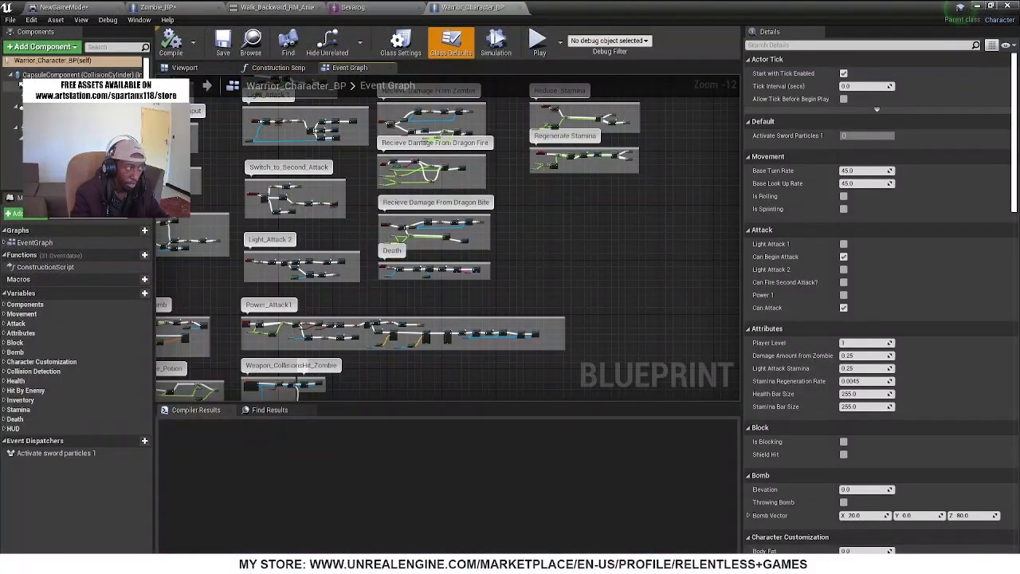
Filter the warrior's CapsuleComponent details by "colli" and expand its collision preset responses
{"action": "left_click", "coordinate": [72, 74]}
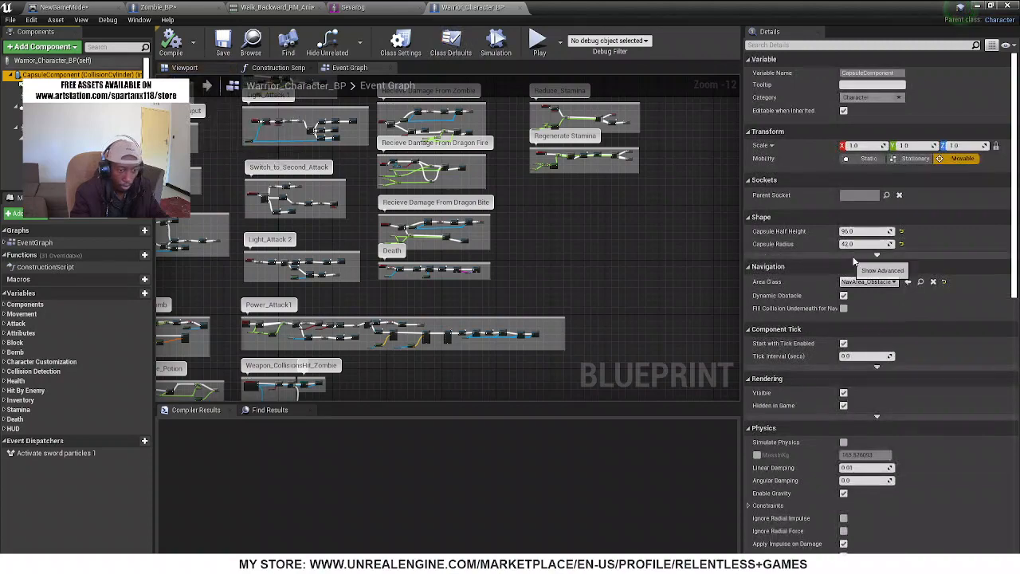
{"action": "left_click", "coordinate": [793, 45]}
{"action": "type", "text": "colli"}
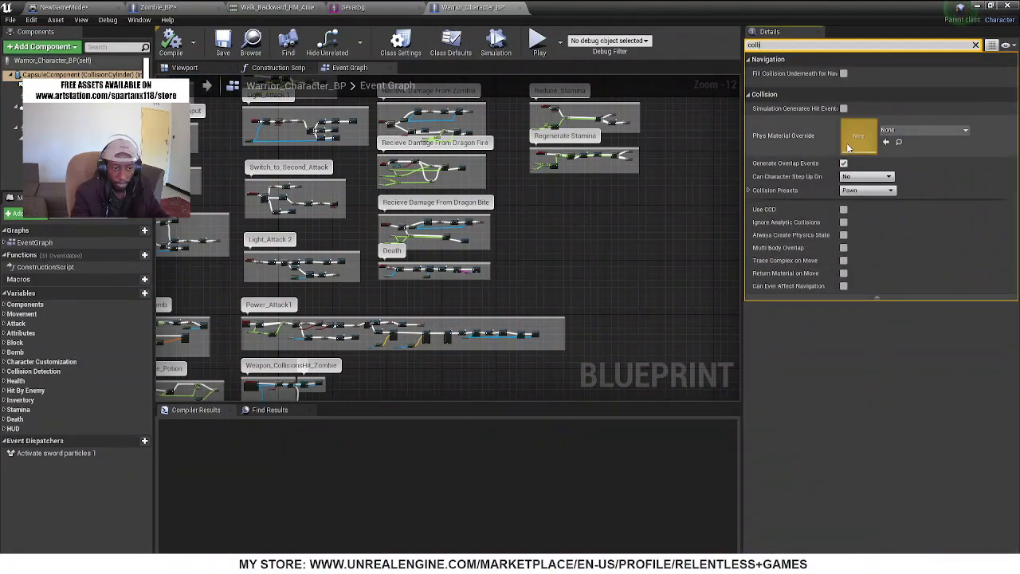
{"action": "left_click", "coordinate": [749, 191]}
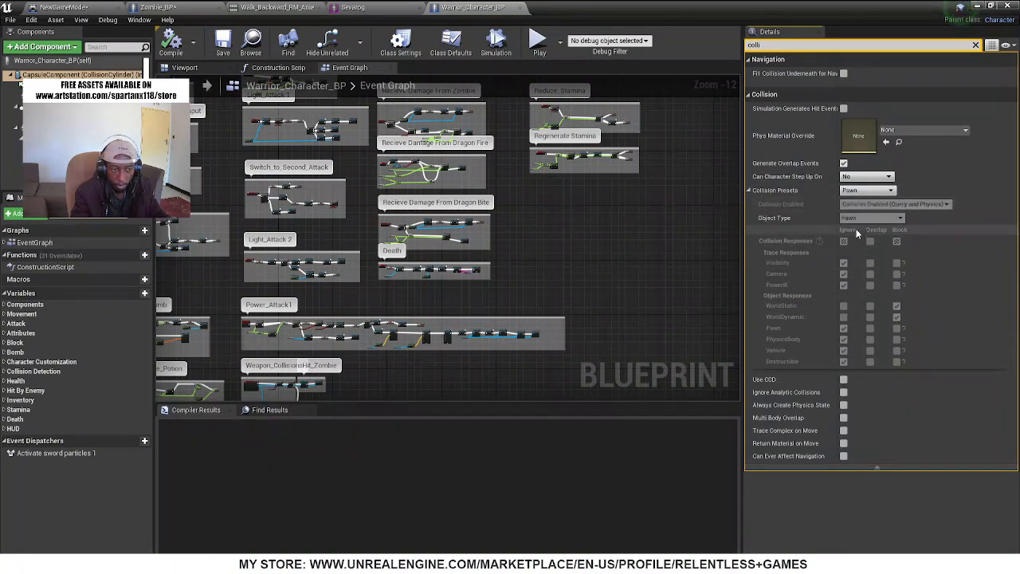
Set the warrior capsule's collision preset to Custom and its Pawn and PhysicsBody responses to Block
{"action": "left_click", "coordinate": [867, 191]}
{"action": "left_click", "coordinate": [867, 191]}
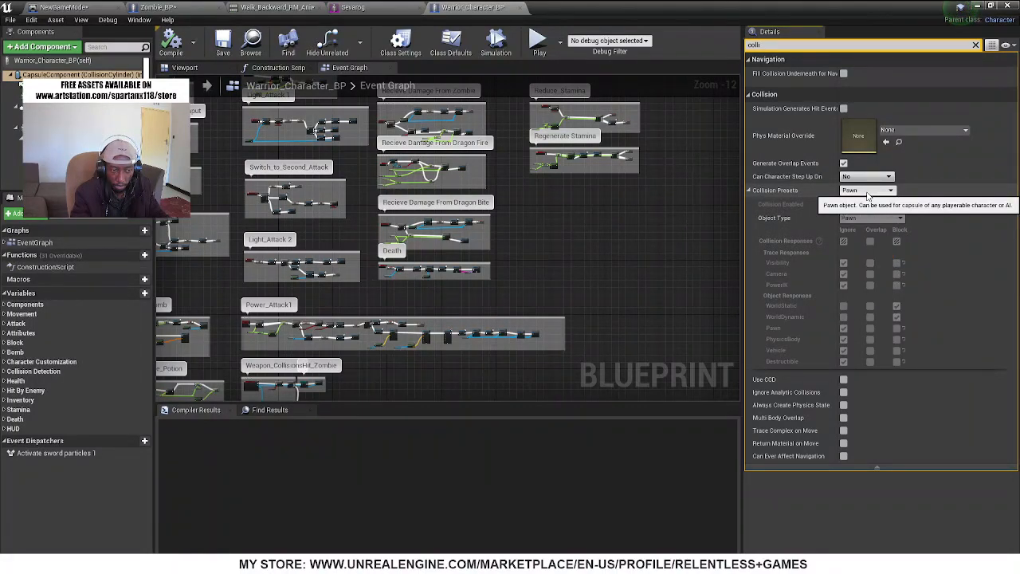
{"action": "left_click", "coordinate": [863, 177]}
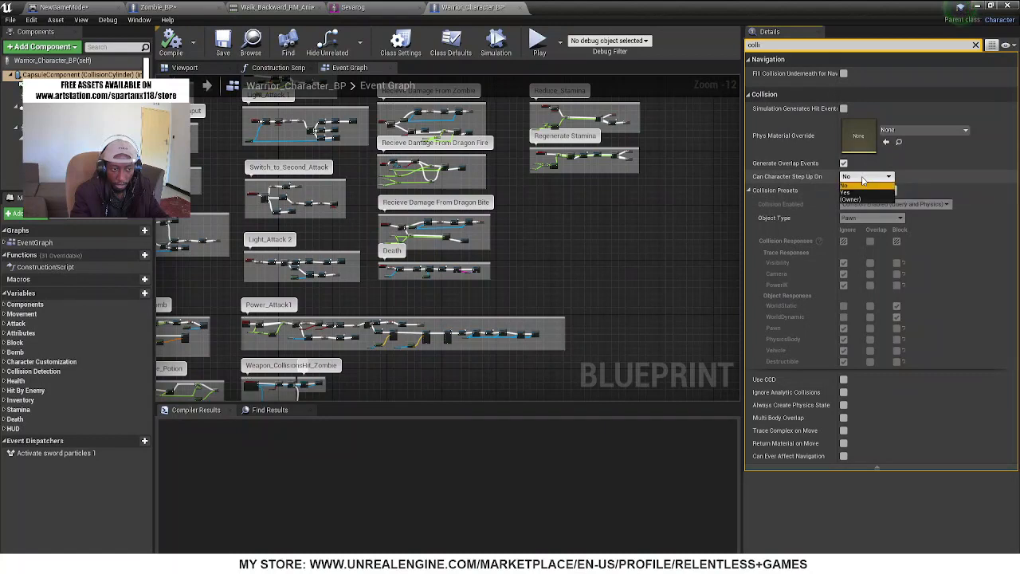
{"action": "left_click", "coordinate": [863, 178]}
{"action": "left_click", "coordinate": [866, 192]}
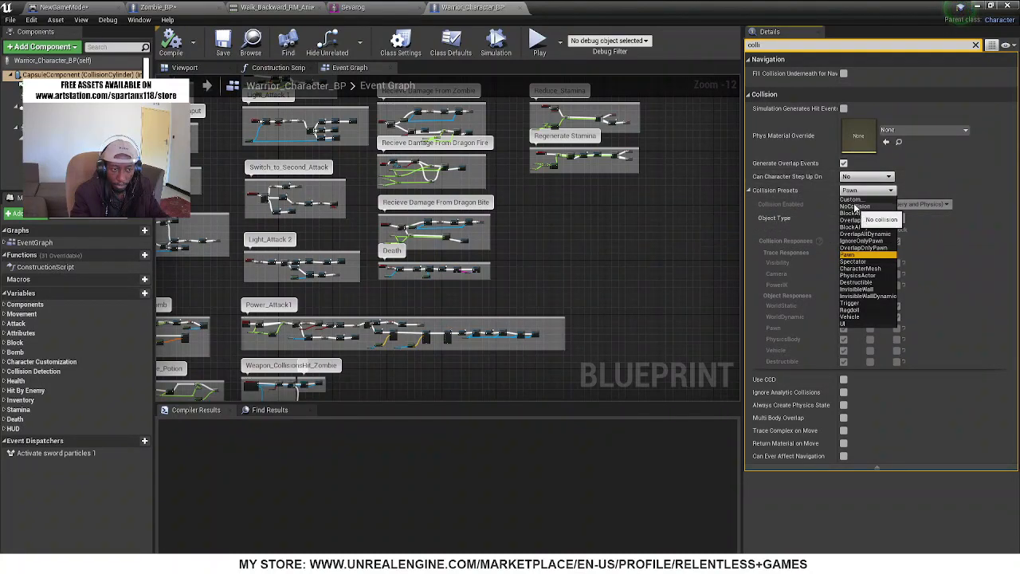
{"action": "left_click", "coordinate": [851, 199]}
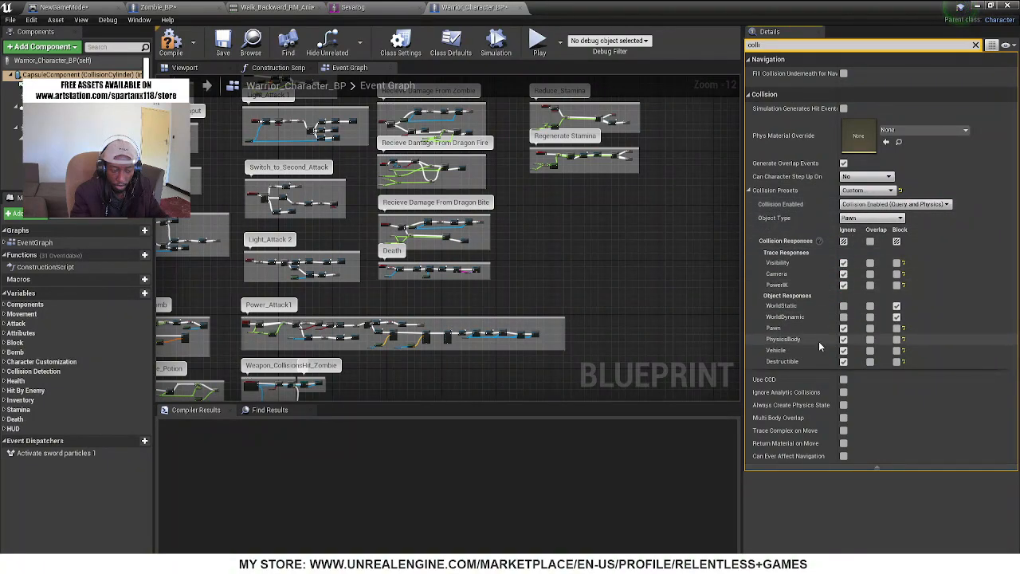
{"action": "left_click", "coordinate": [898, 329]}
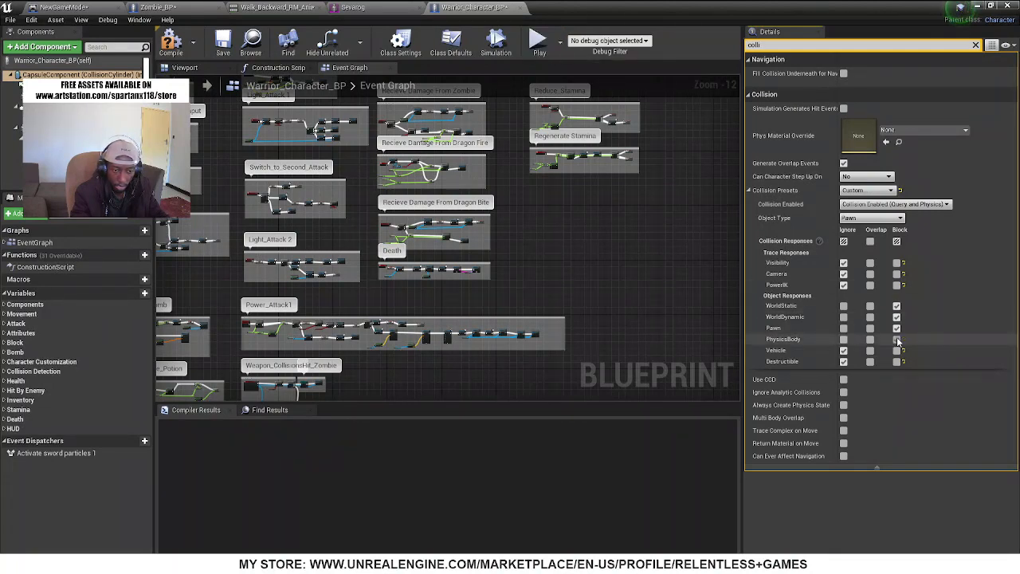
Return to the level and start a full-screen play test with the warrior's changed capsule collision
{"action": "left_click", "coordinate": [981, 6]}
{"action": "key", "text": "f"}
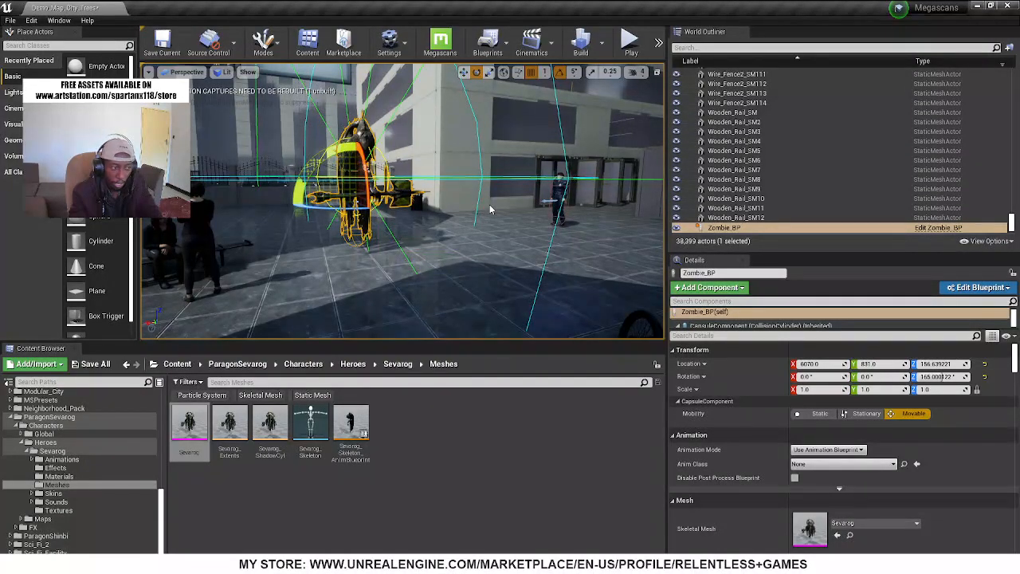
{"action": "key", "text": "alt+p"}
{"action": "key", "text": "F11"}
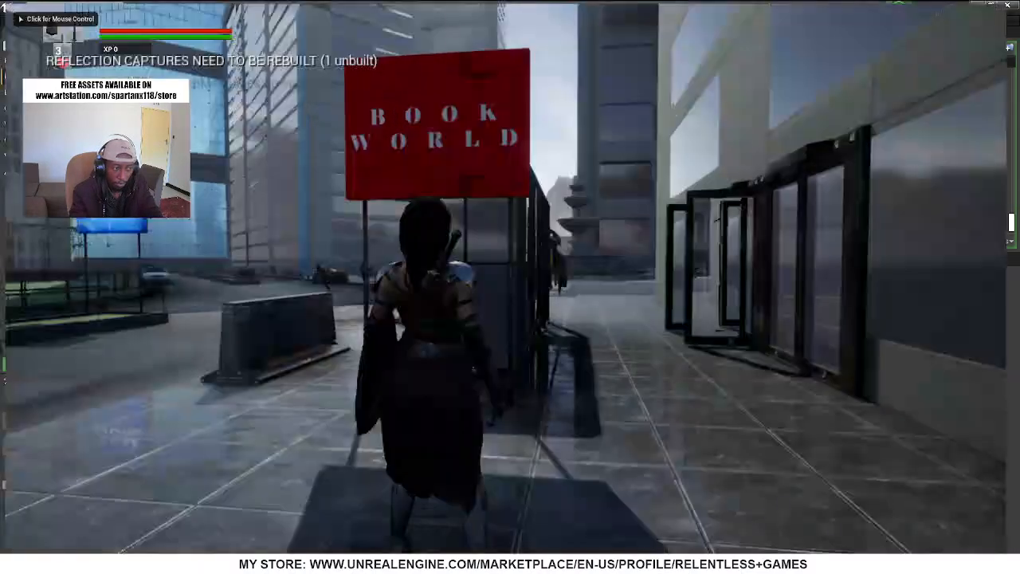
{"action": "key", "text": "d"}
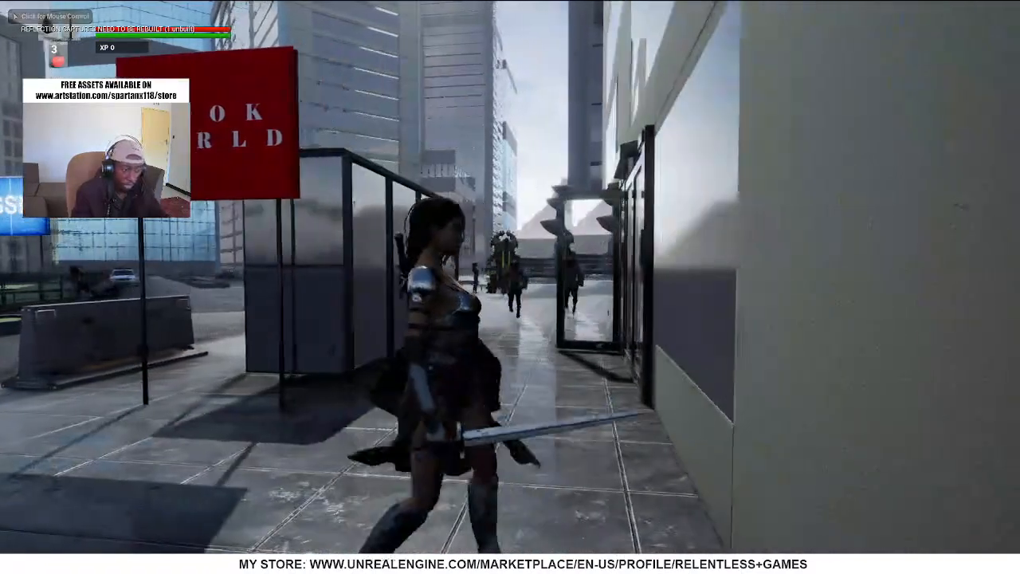
Walk the warrior through the passage to the Sevarog enemy and move around against it to test the capsule collision
{"action": "key", "text": "w"}
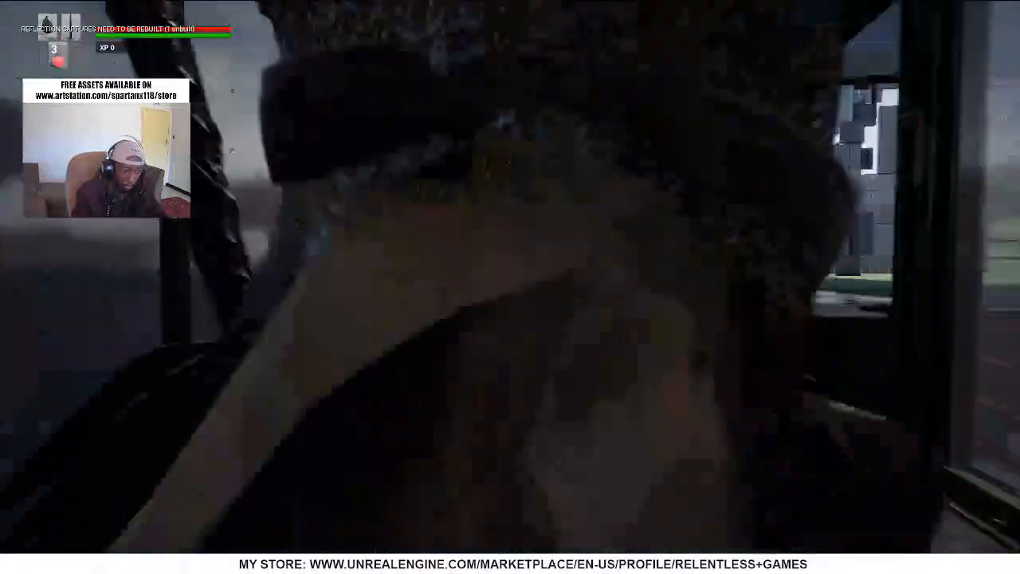
{"action": "key", "text": "w"}
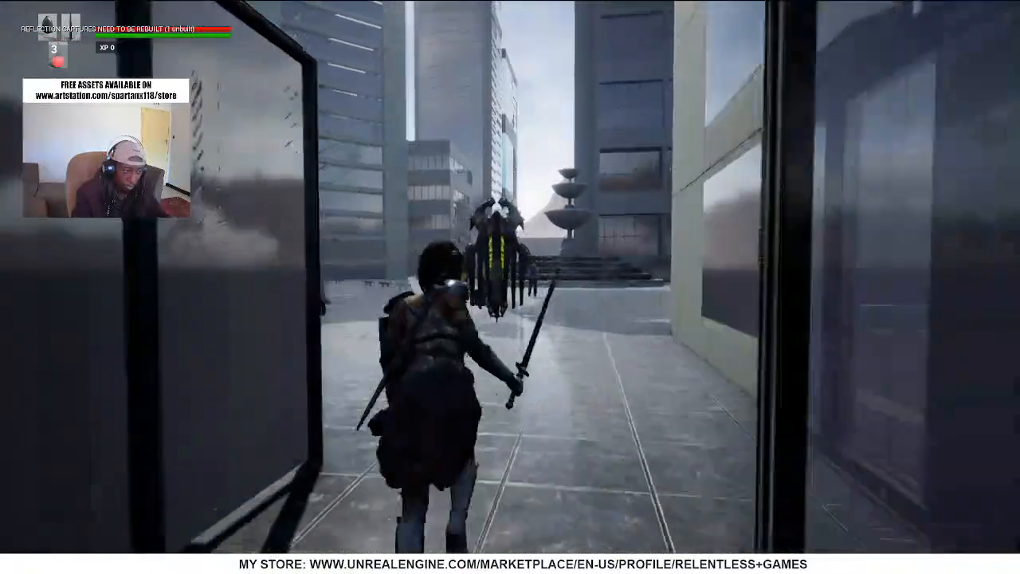
{"action": "key", "text": "w"}
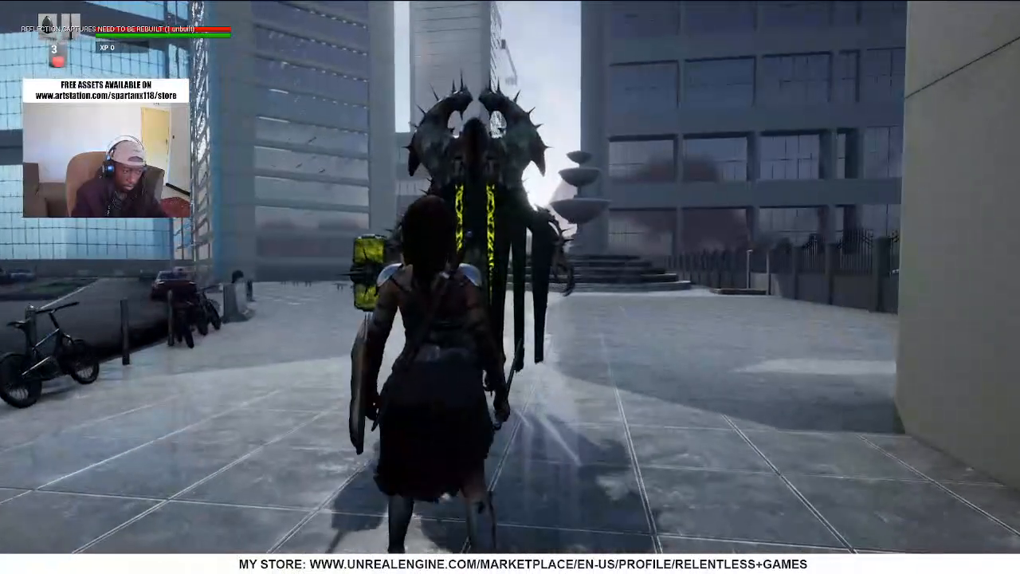
{"action": "key", "text": "w"}
{"action": "left_click", "coordinate": [510, 287]}
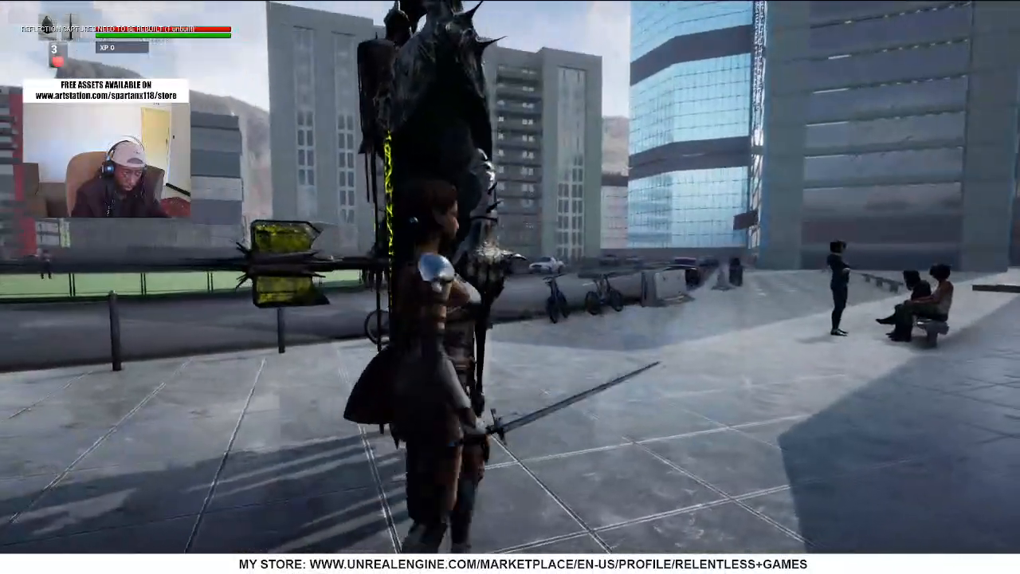
{"action": "key", "text": "w"}
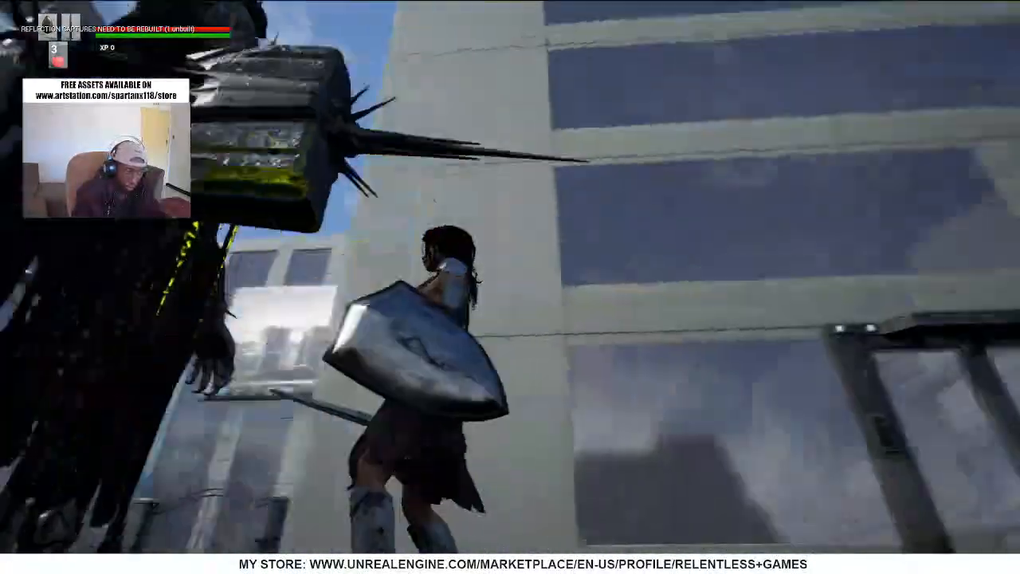
{"action": "key", "text": "w"}
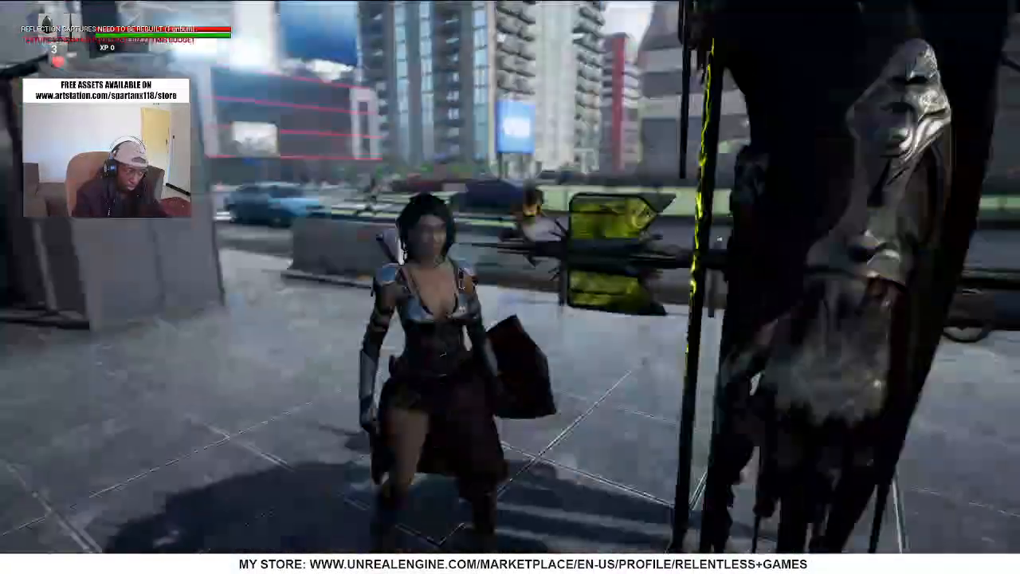
Circle the Sevarog enemy, strike it with the warrior's sword and end the play test
{"action": "key", "text": "s"}
{"action": "key", "text": "a"}
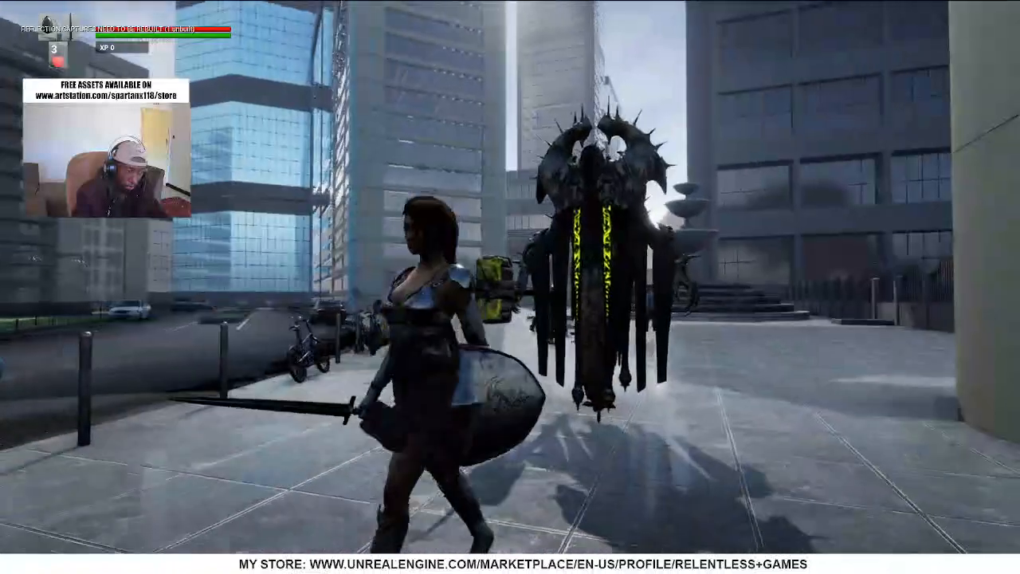
{"action": "key", "text": "w"}
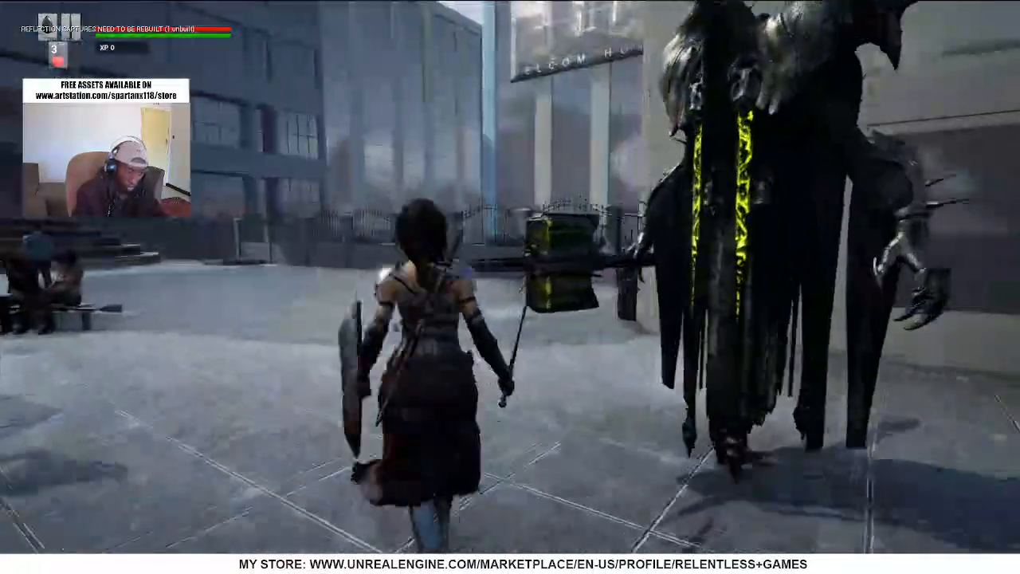
{"action": "key", "text": "w"}
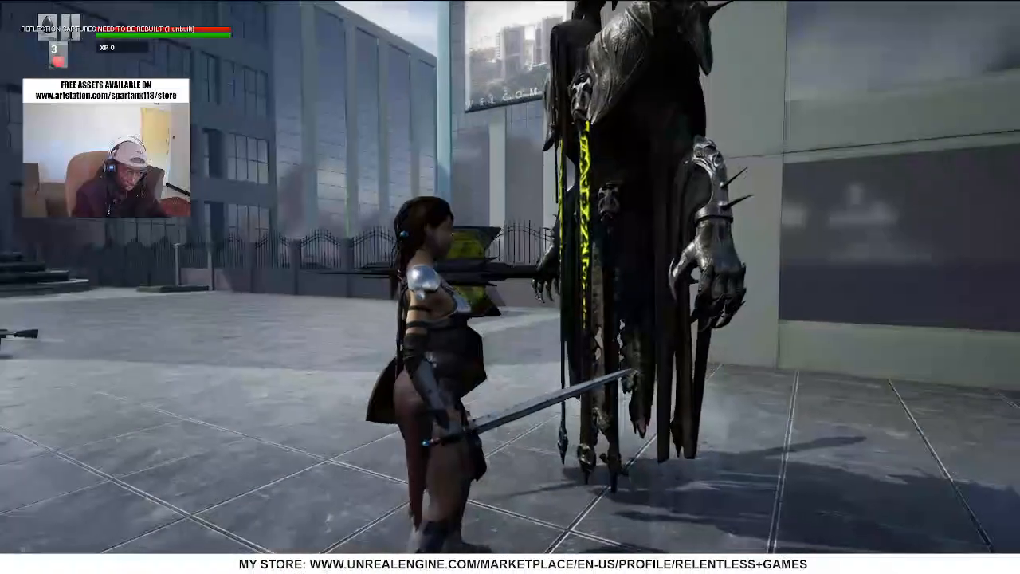
{"action": "left_click", "coordinate": [510, 278]}
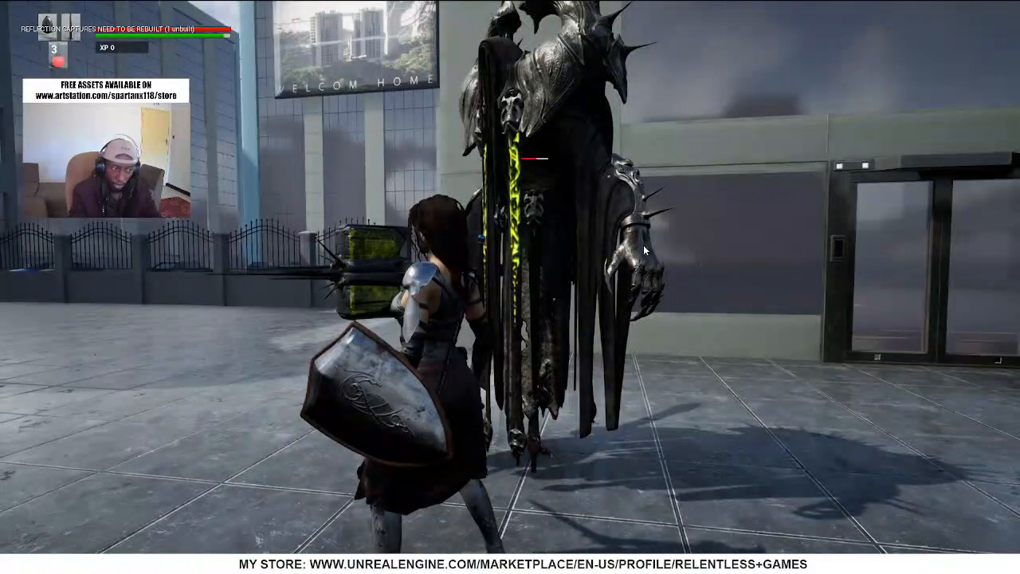
{"action": "key", "text": "Escape"}
Open the blueprint of the Sevarog enemy placed in the level and select its HealthBar component
{"action": "right_click_drag", "start_coordinate": [436, 237], "coordinate": [323, 234]}
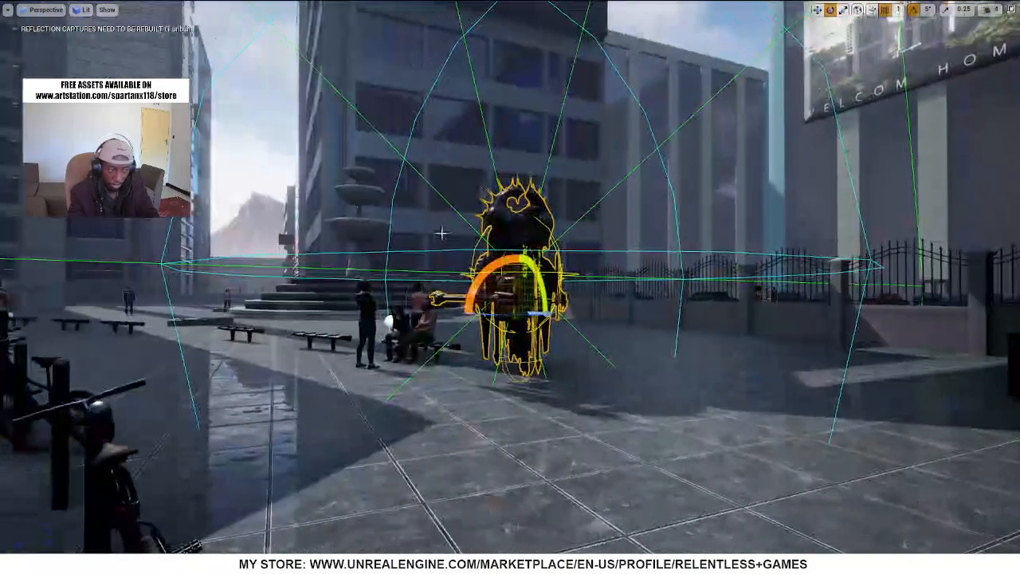
{"action": "right_click", "coordinate": [514, 218]}
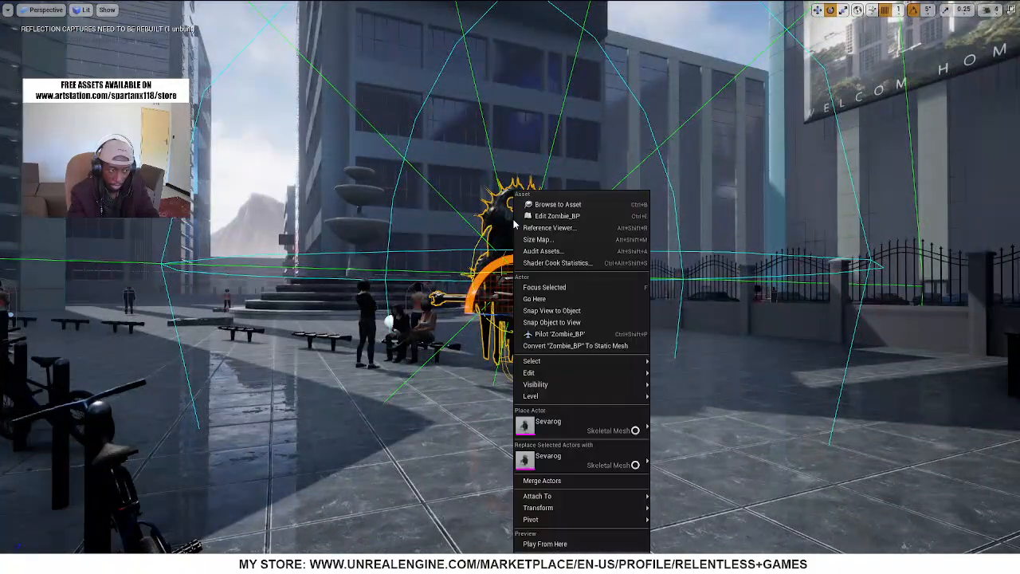
{"action": "left_click", "coordinate": [557, 216]}
{"action": "right_click_drag", "start_coordinate": [539, 221], "coordinate": [335, 212]}
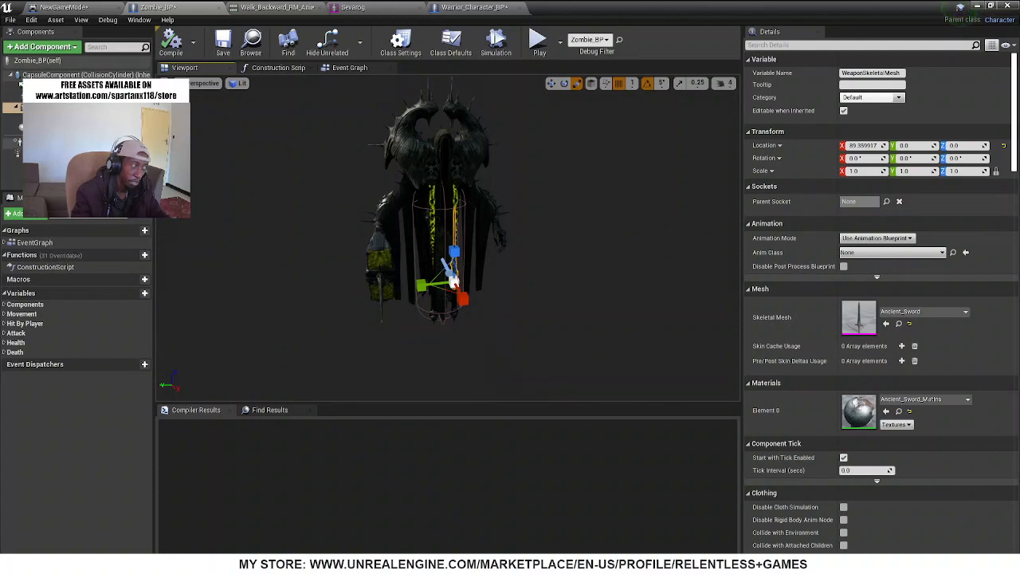
{"action": "left_click", "coordinate": [15, 130]}
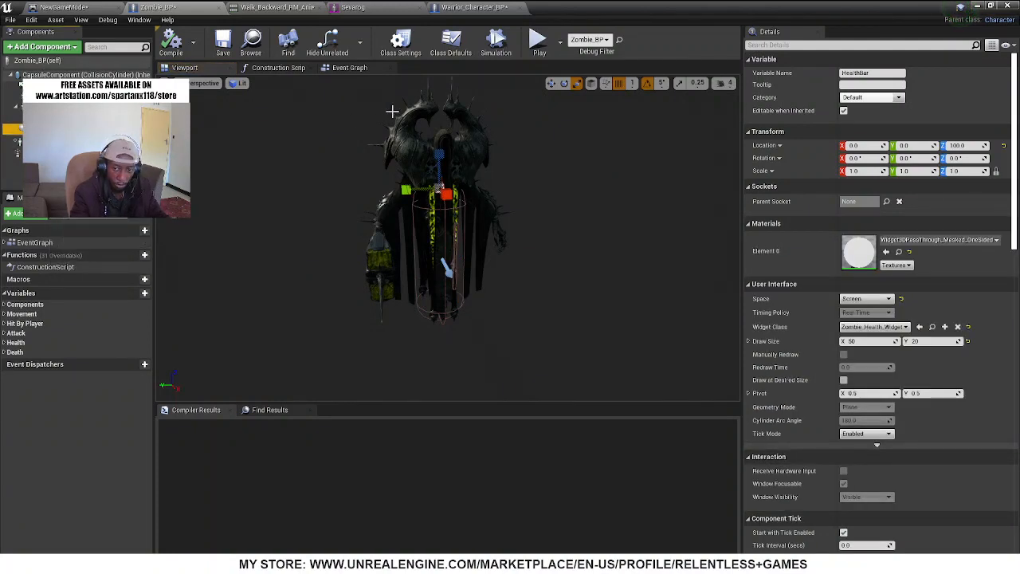
Look over the attack, hit, health and death node groups in Zombie_BP's event graph and return to its 3D preview
{"action": "left_click", "coordinate": [348, 69]}
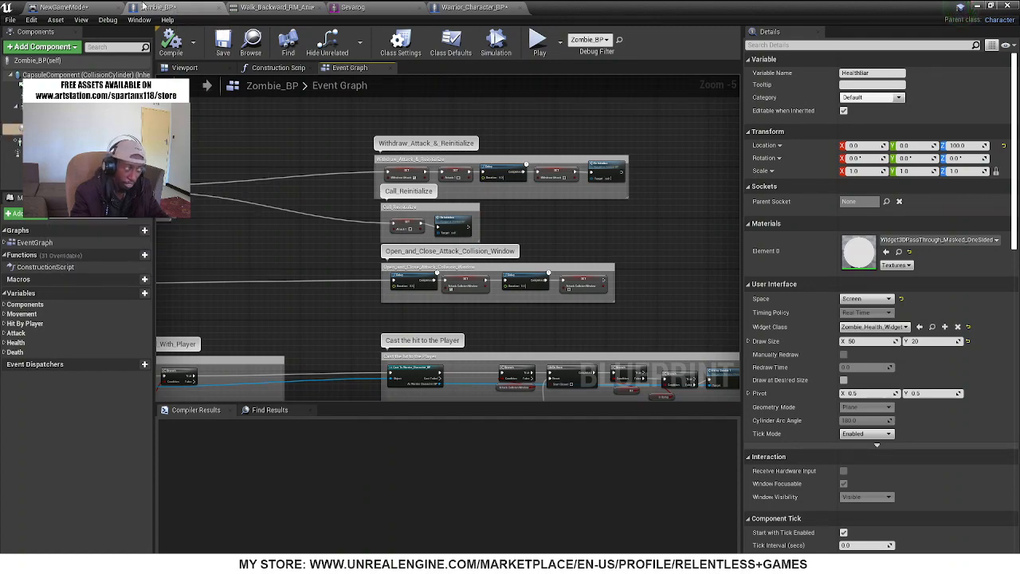
{"action": "scroll", "coordinate": [396, 228], "scroll_direction": "down", "scroll_amount": 4}
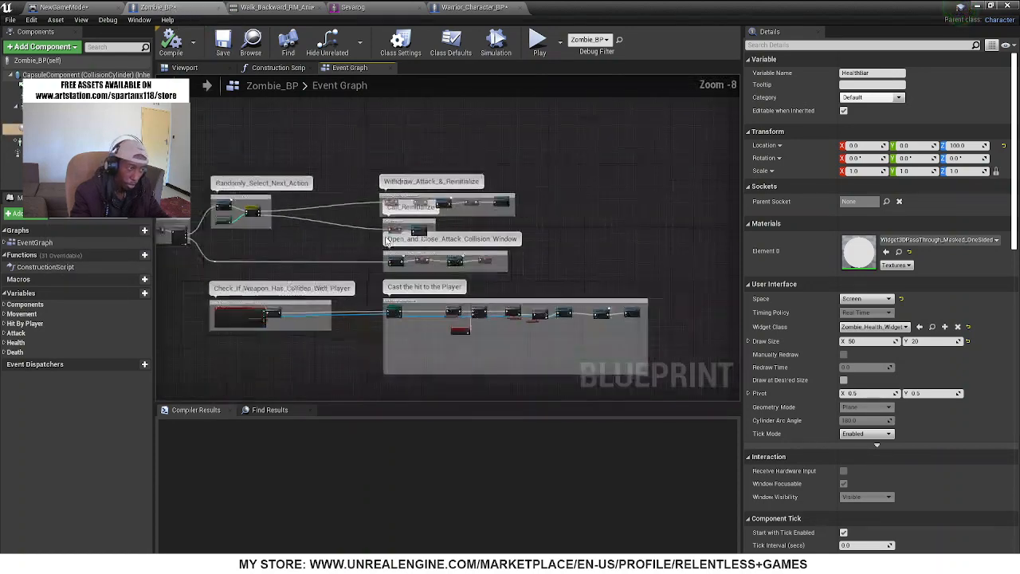
{"action": "right_click_drag", "start_coordinate": [275, 342], "coordinate": [450, 91]}
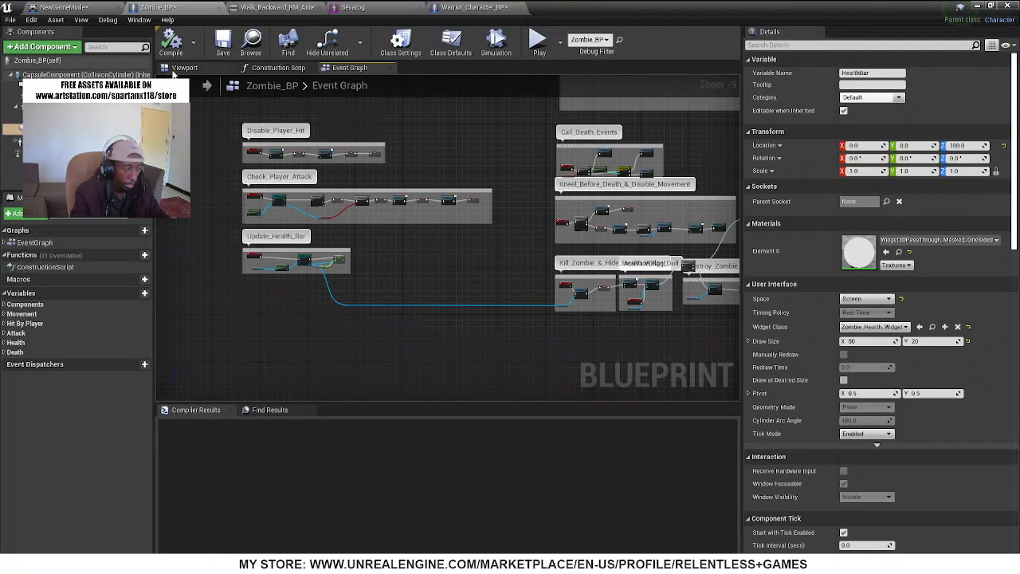
{"action": "left_click", "coordinate": [185, 67]}
{"action": "right_click_drag", "start_coordinate": [446, 239], "coordinate": [475, 234]}
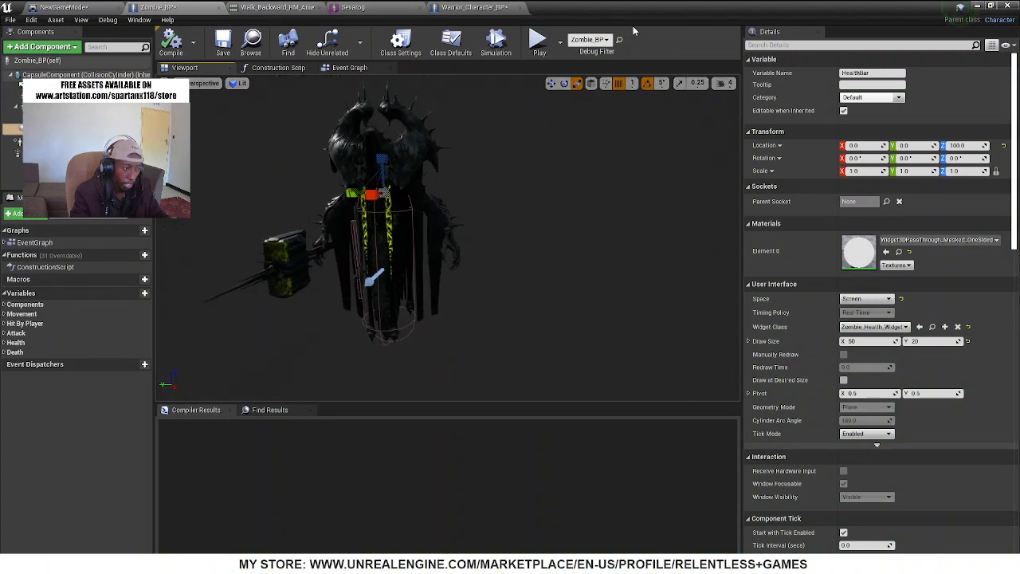
Leave the full-screen level view and move the blueprint window aside so the Sevarog mesh assets are accessible
{"action": "left_click_drag", "start_coordinate": [510, 6], "coordinate": [557, 88]}
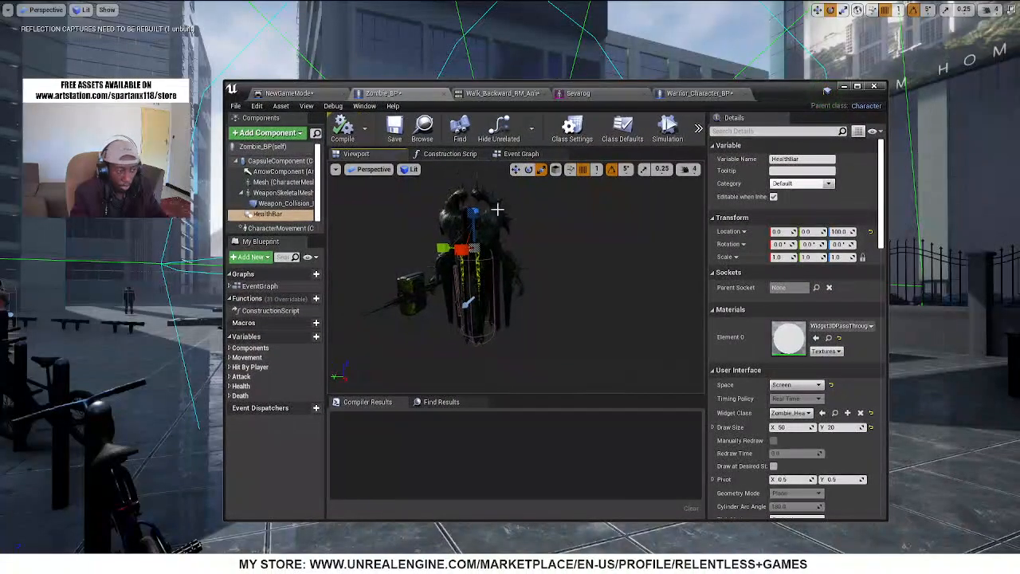
{"action": "right_click_drag", "start_coordinate": [906, 251], "coordinate": [988, 251]}
{"action": "key", "text": "F11"}
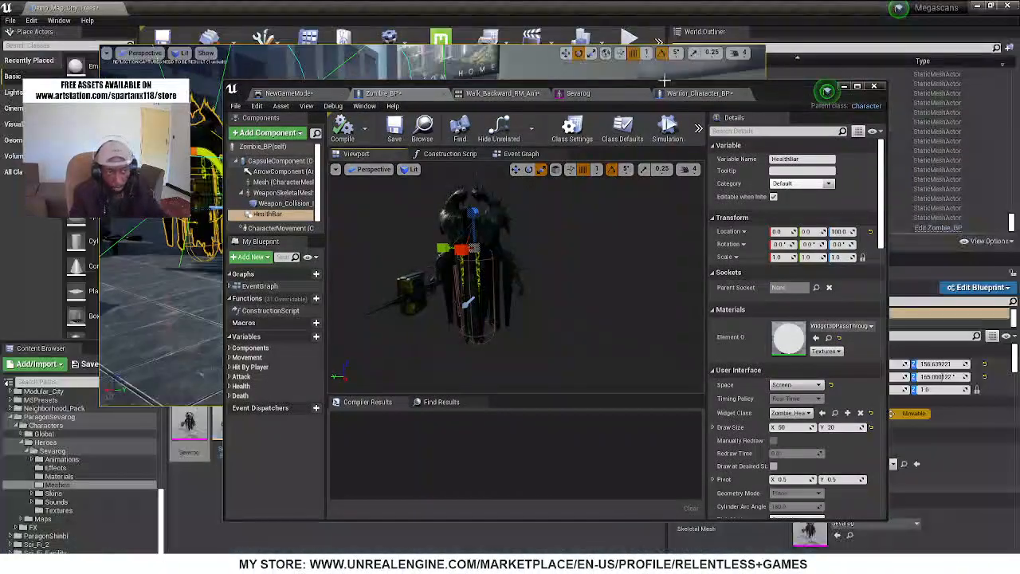
{"action": "left_click_drag", "start_coordinate": [578, 89], "coordinate": [704, 455]}
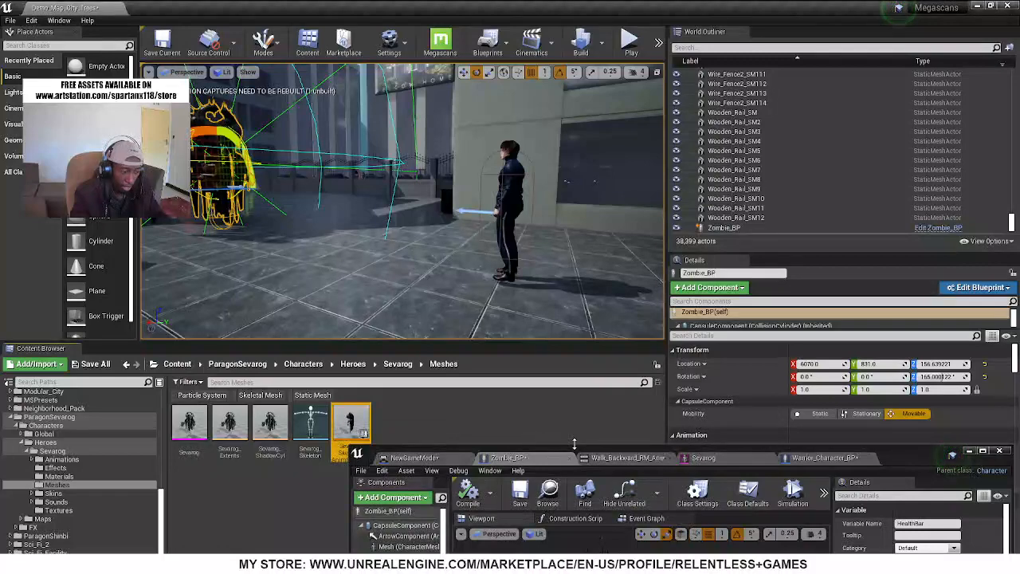
{"action": "left_click_drag", "start_coordinate": [574, 445], "coordinate": [678, 149]}
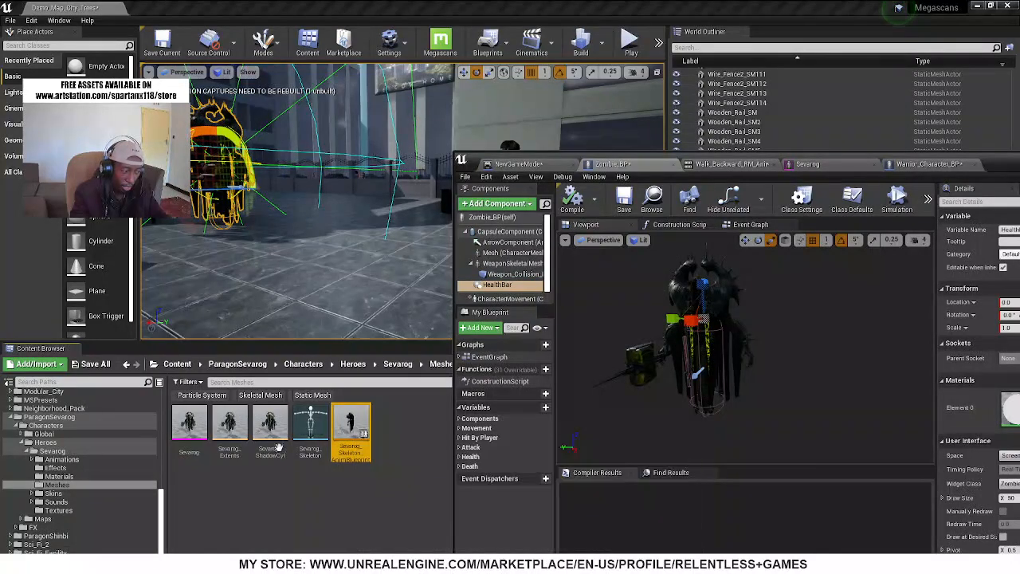
Create an Anim Blueprint from the Sevarog skeletal mesh, keeping the default name
{"action": "right_click", "coordinate": [189, 421]}
{"action": "mouse_move", "coordinate": [316, 81]}
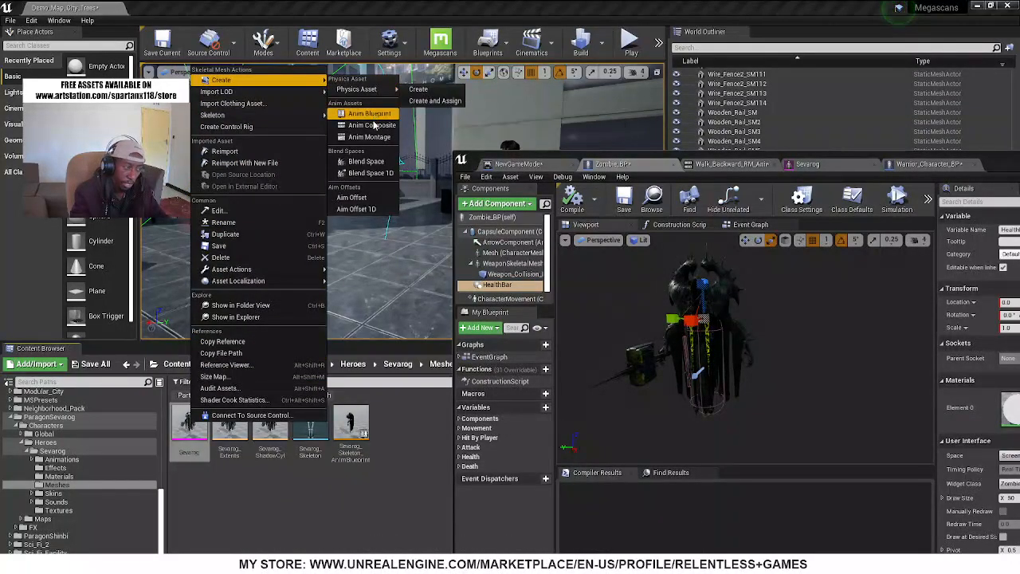
{"action": "left_click", "coordinate": [371, 115]}
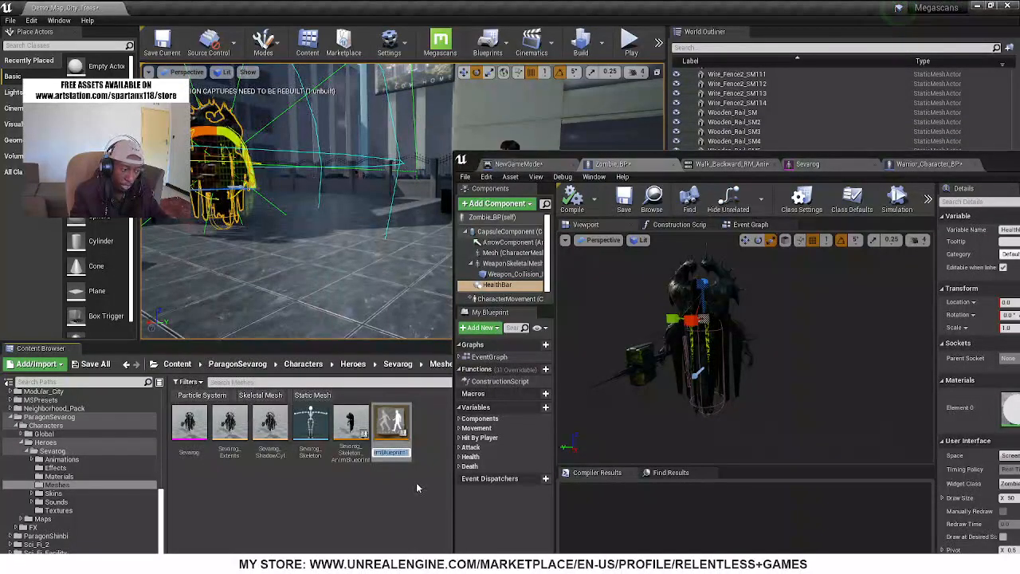
{"action": "key", "text": "Return"}
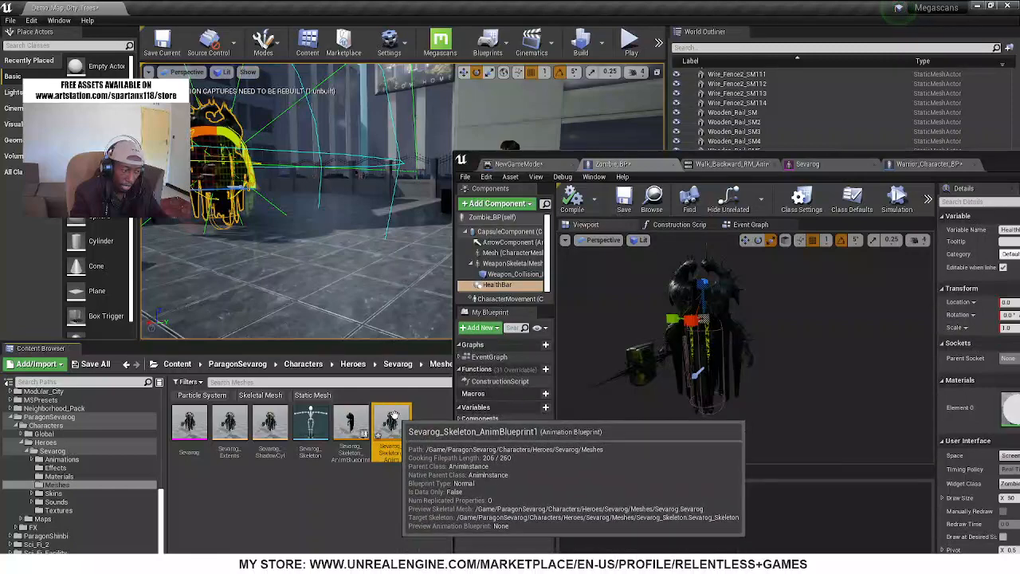
Open the new Sevarog animation blueprint in a maximized window and examine its AnimGraph and Event Graph
{"action": "double_click", "coordinate": [395, 422]}
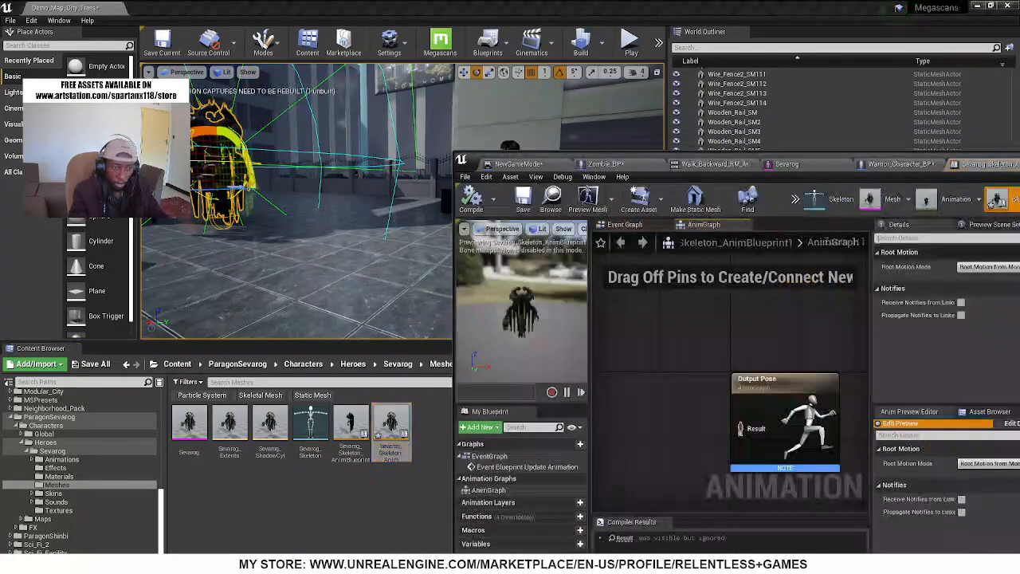
{"action": "double_click", "coordinate": [716, 158]}
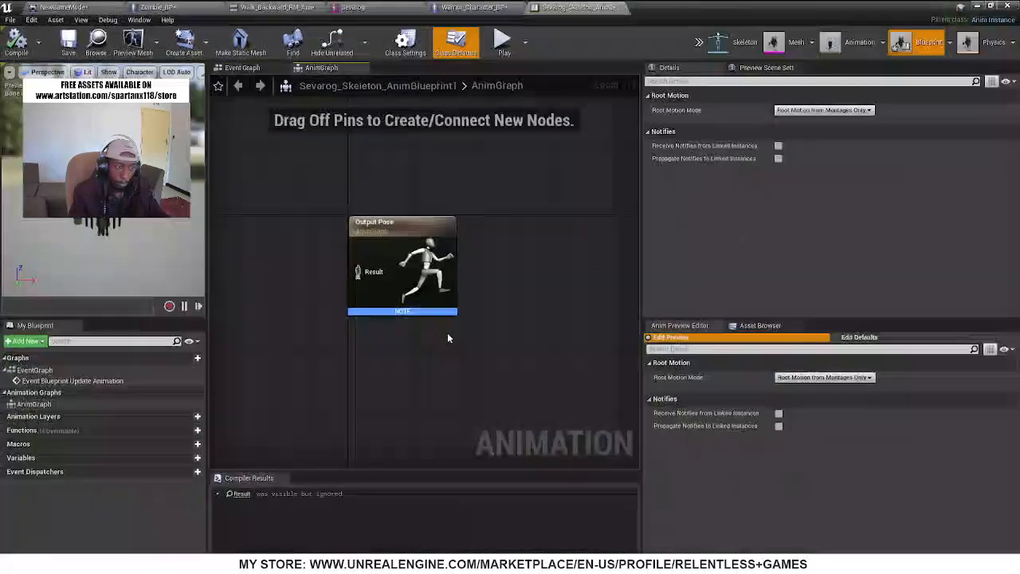
{"action": "scroll", "coordinate": [533, 346], "scroll_direction": "down", "scroll_amount": 6}
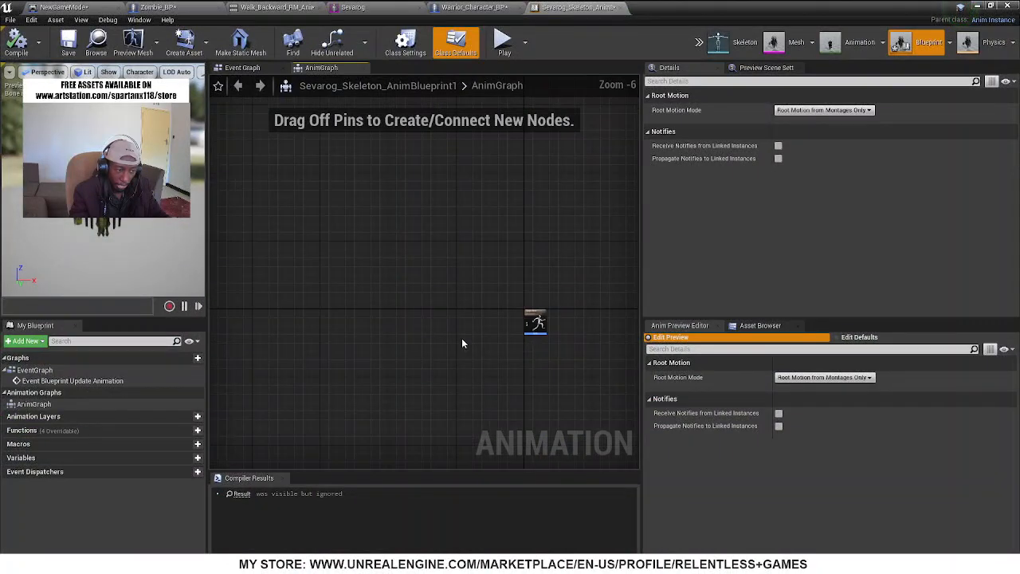
{"action": "right_click_drag", "start_coordinate": [465, 343], "coordinate": [521, 292]}
{"action": "scroll", "coordinate": [614, 278], "scroll_direction": "up", "scroll_amount": 3}
{"action": "scroll", "coordinate": [624, 276], "scroll_direction": "up", "scroll_amount": 2}
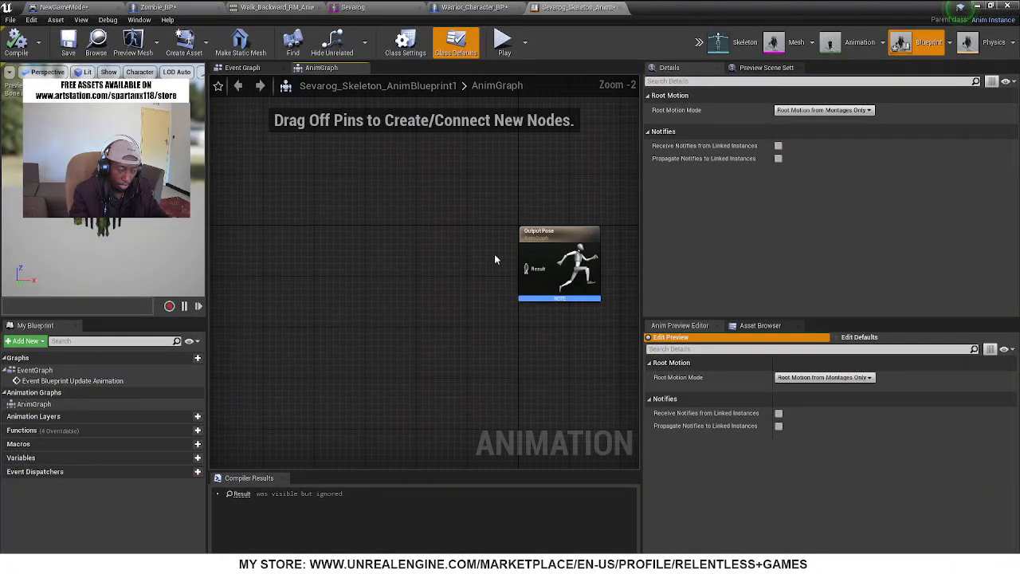
{"action": "left_click", "coordinate": [242, 66]}
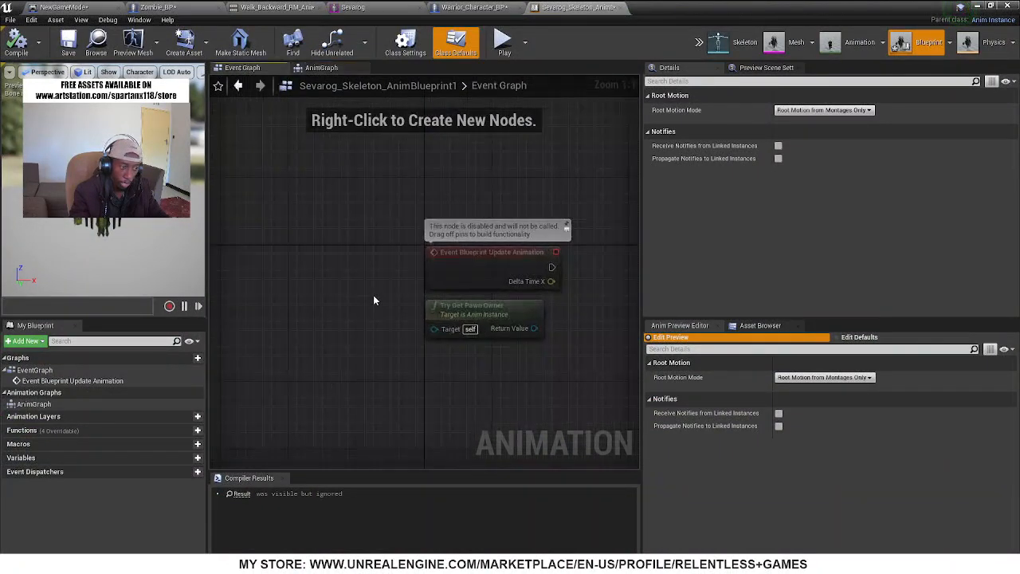
{"action": "right_click_drag", "start_coordinate": [556, 370], "coordinate": [363, 309]}
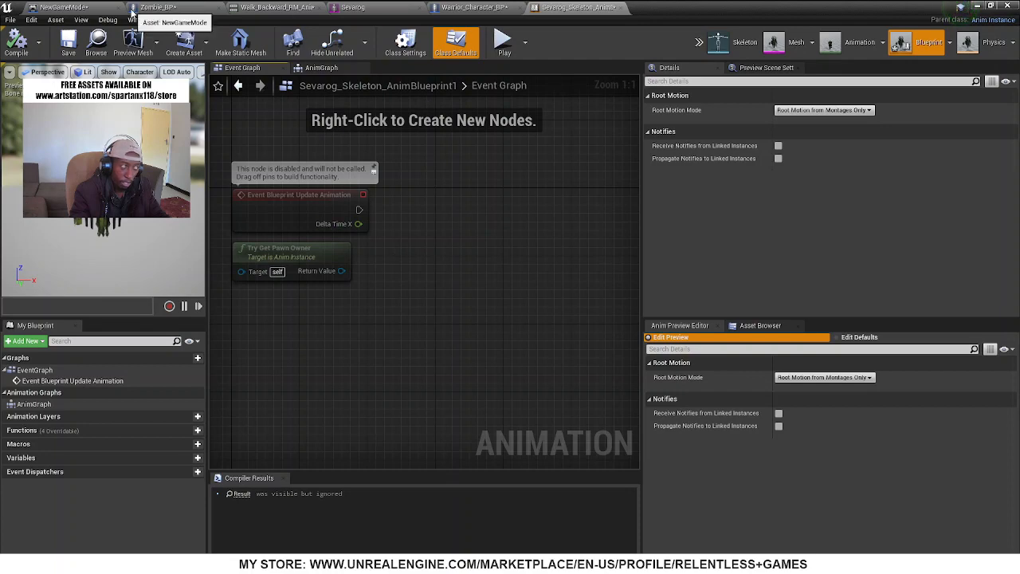
Return to Zombie_BP and inspect the settings of its CharacterMovement and Mesh components
{"action": "left_click", "coordinate": [198, 6]}
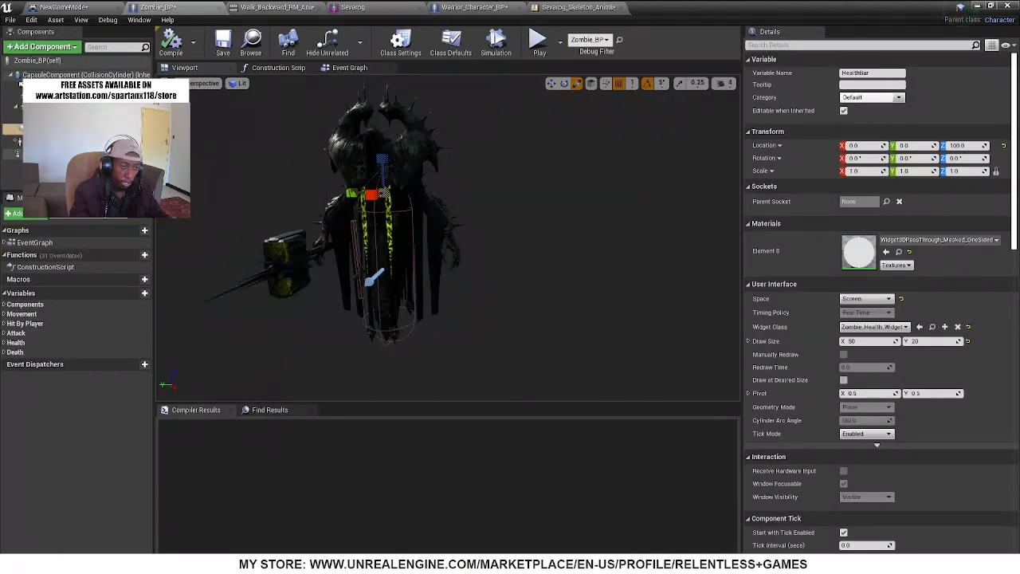
{"action": "left_click", "coordinate": [48, 142]}
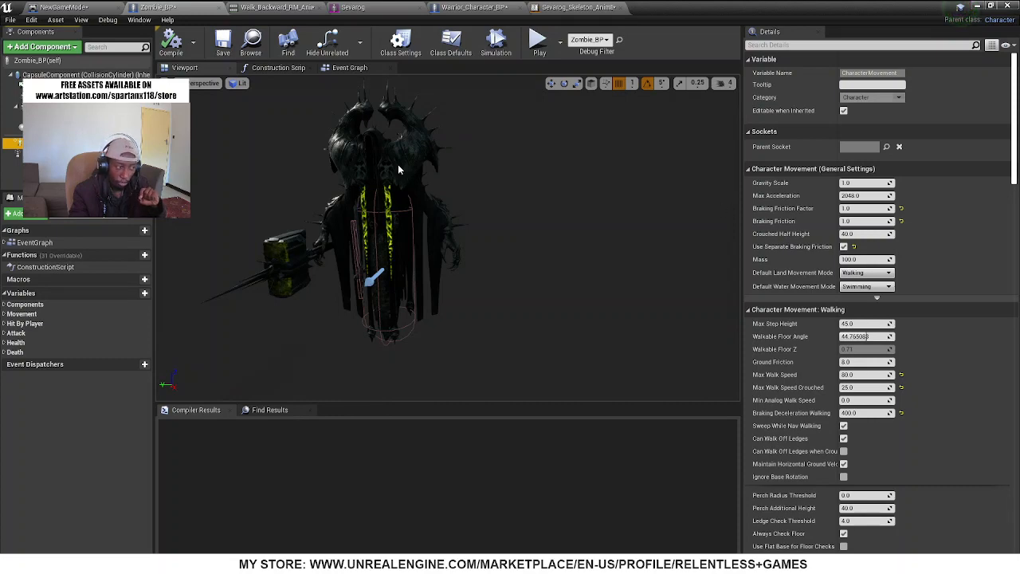
{"action": "left_click", "coordinate": [371, 163]}
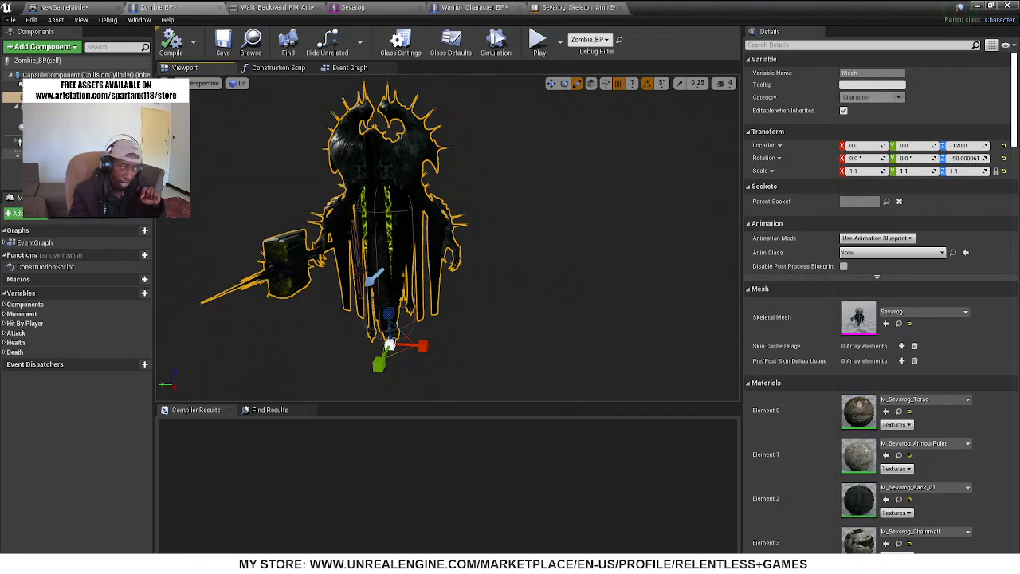
{"action": "left_click", "coordinate": [64, 143]}
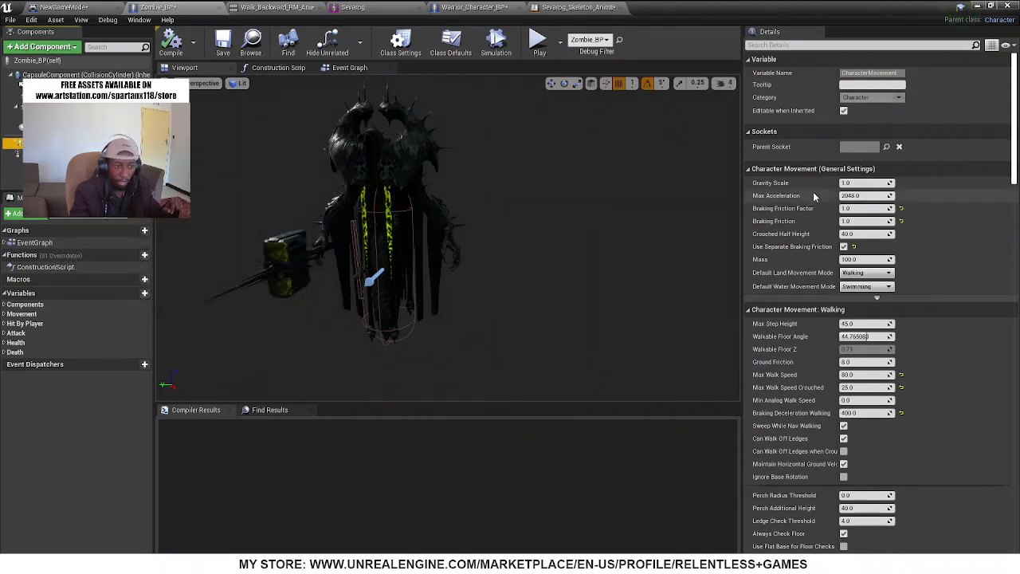
Set the CharacterMovement component's Max Walk Speed to 250 and compile Zombie_BP
{"action": "left_click", "coordinate": [777, 45]}
{"action": "type", "text": "speed"}
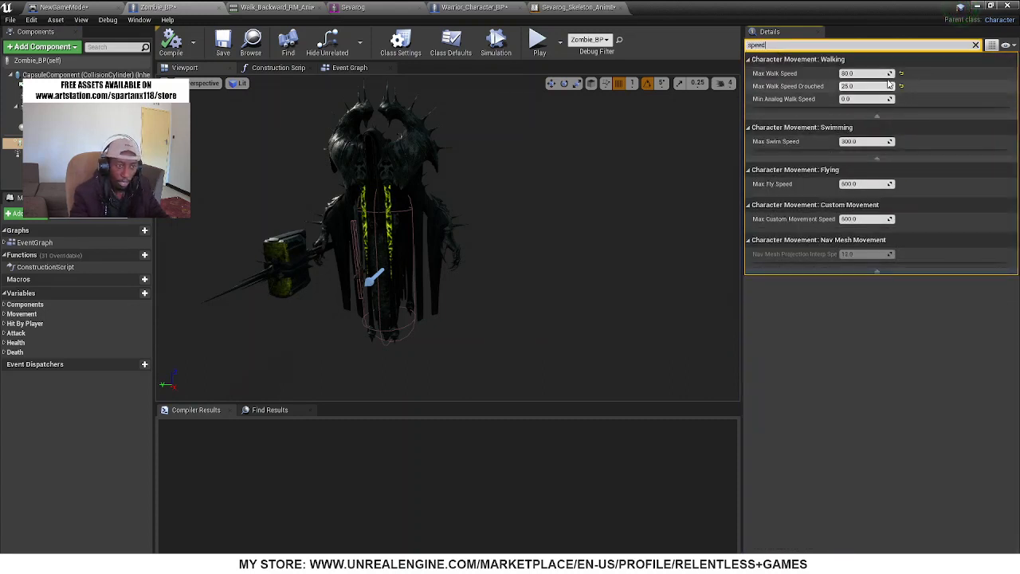
{"action": "left_click", "coordinate": [869, 73]}
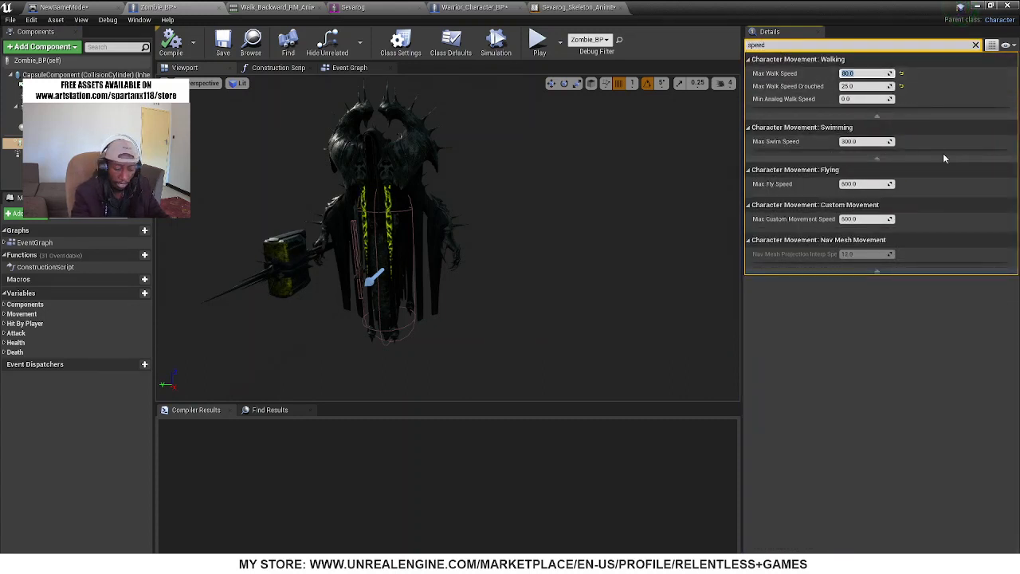
{"action": "type", "text": "250"}
{"action": "key", "text": "Return"}
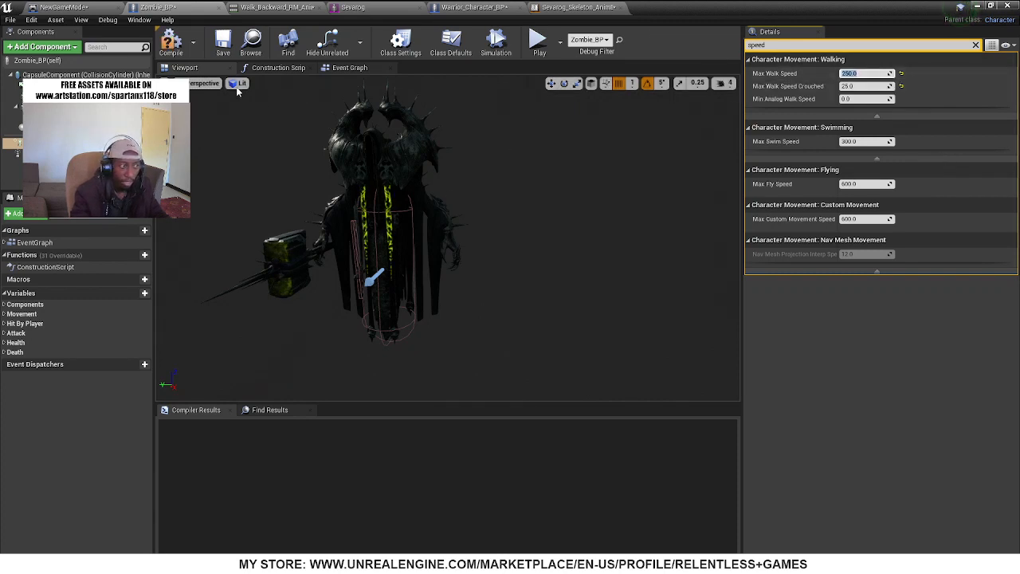
{"action": "left_click", "coordinate": [170, 44]}
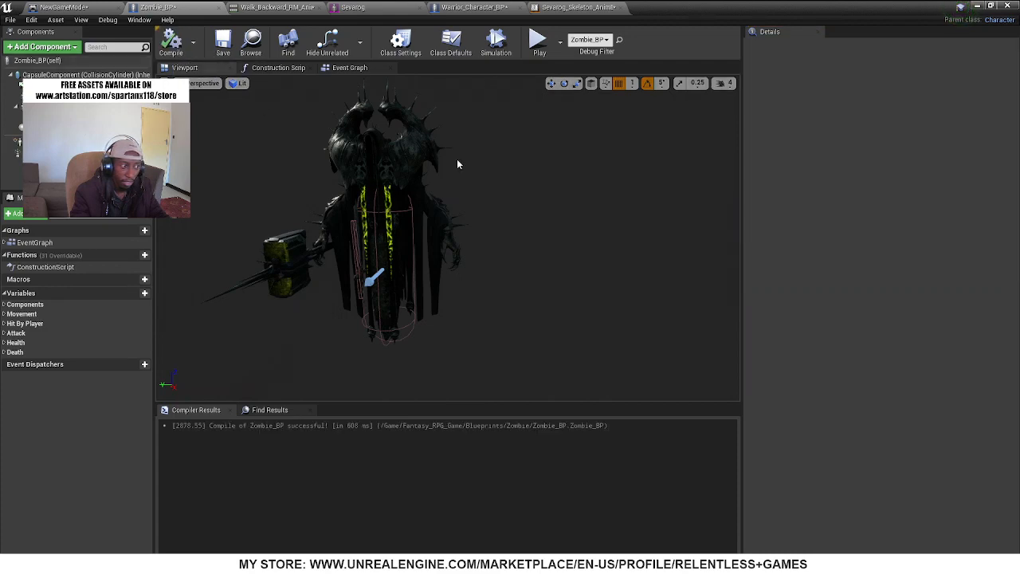
Play-test the level in full screen, running up to the Sevarog enemy and retreating to check how it chases the character
{"action": "left_click", "coordinate": [987, 7]}
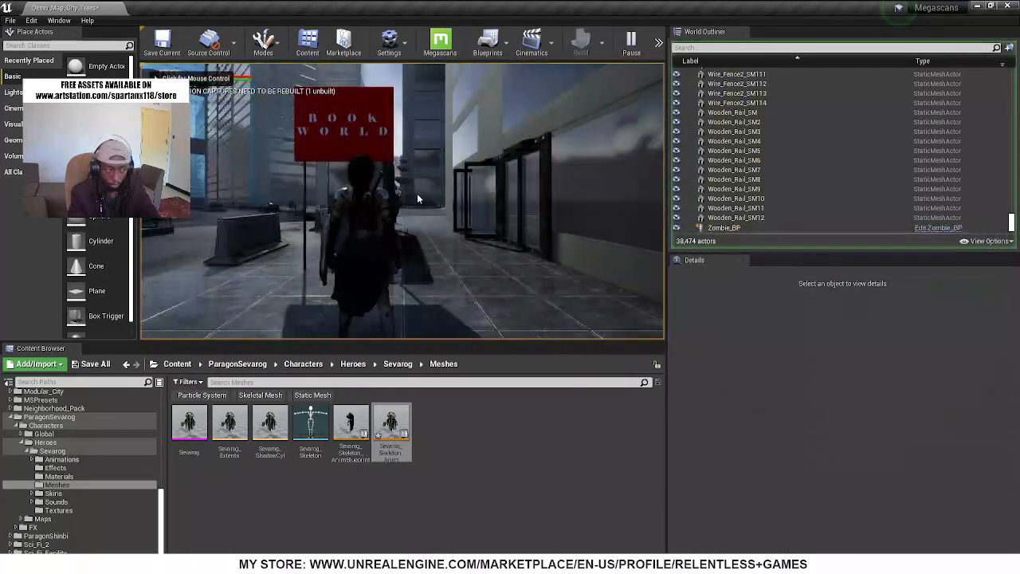
{"action": "key", "text": "F11"}
{"action": "left_click", "coordinate": [510, 287]}
{"action": "key", "text": "w"}
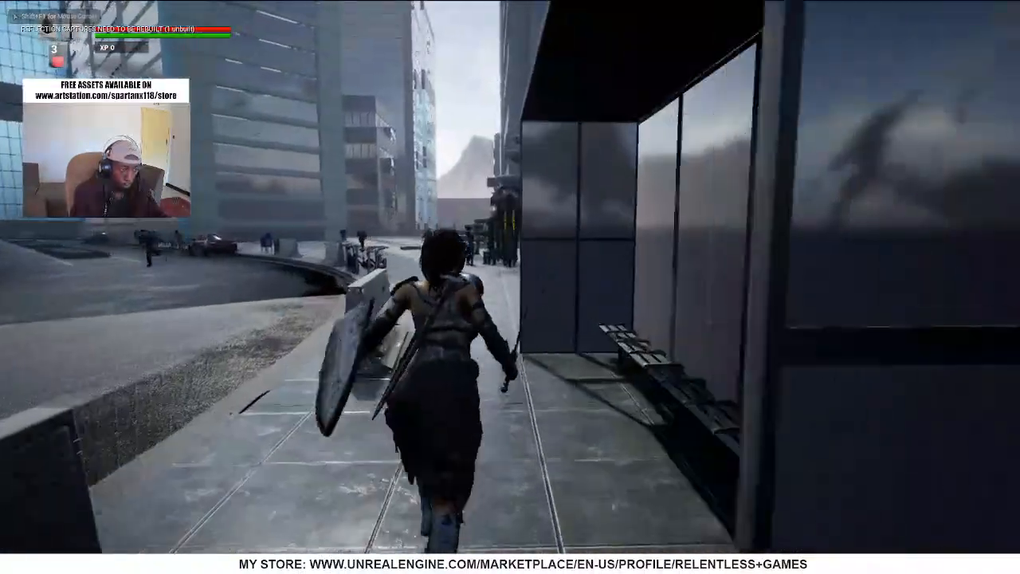
{"action": "key", "text": "d"}
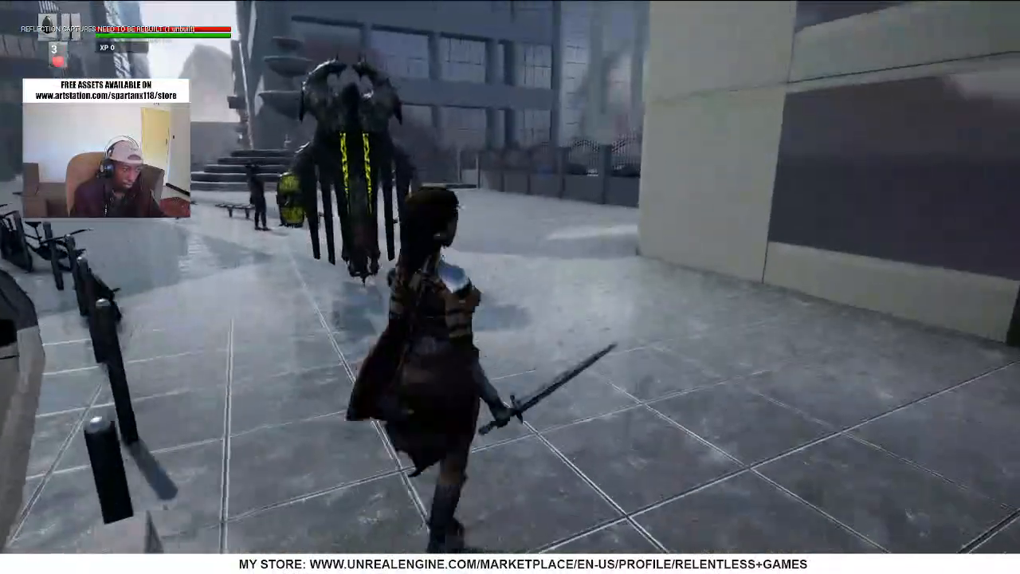
{"action": "key", "text": "s"}
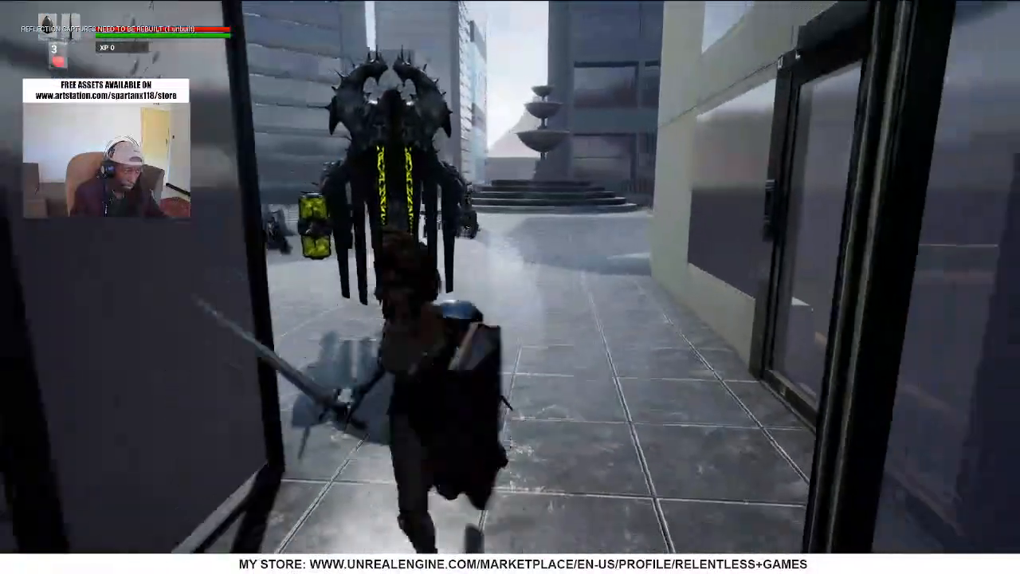
{"action": "key", "text": "s"}
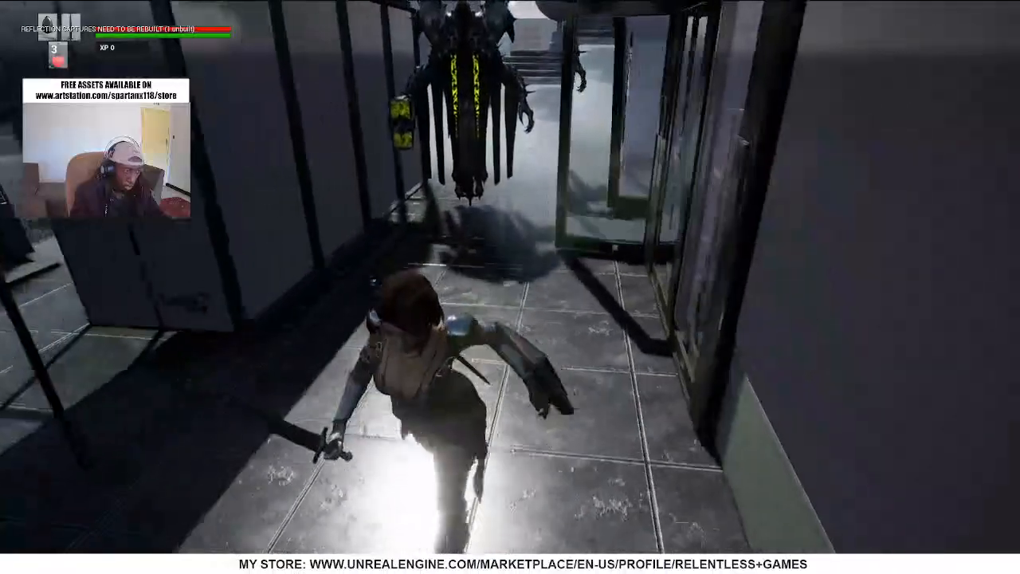
{"action": "key", "text": "s"}
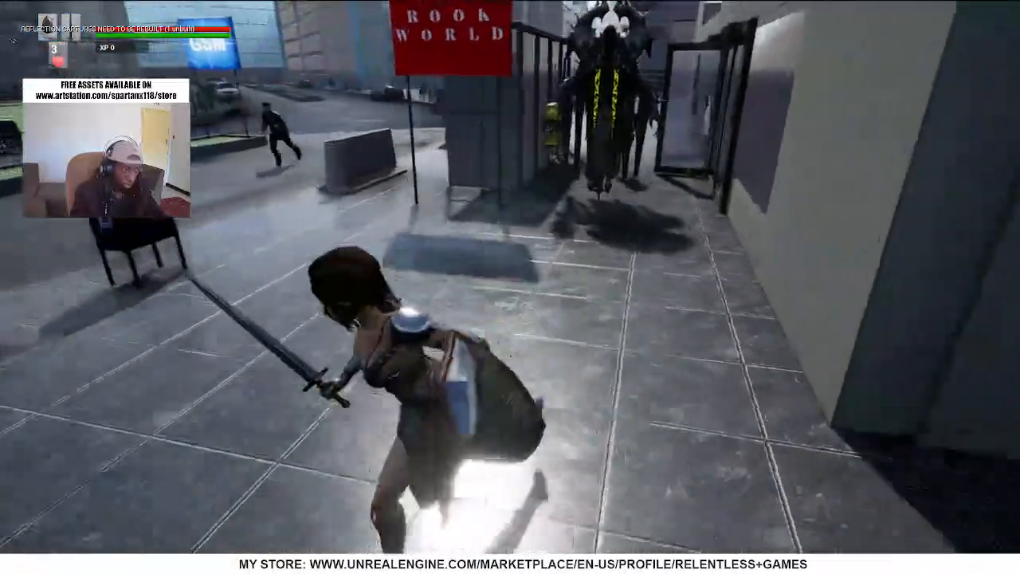
{"action": "key", "text": "s"}
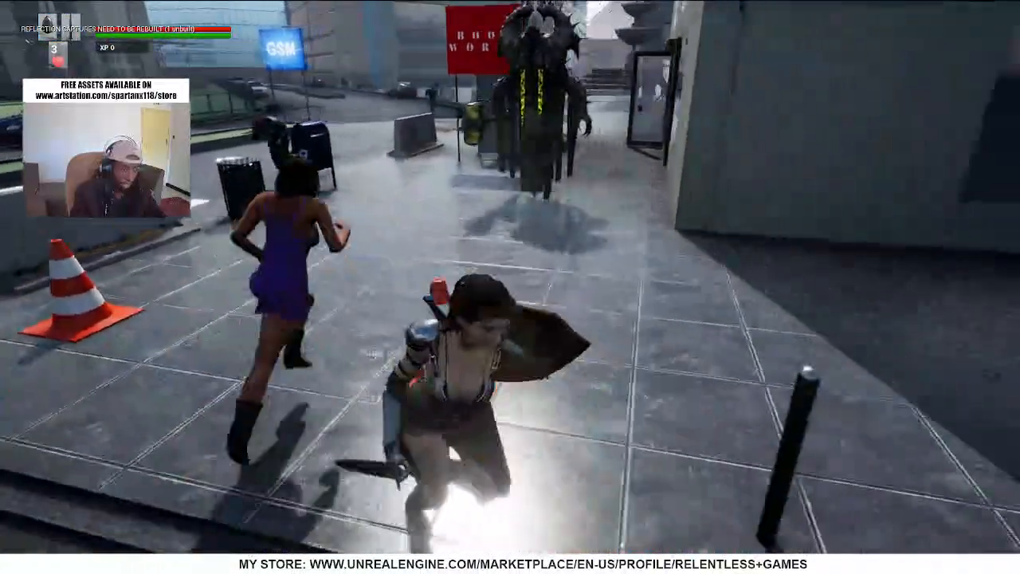
Circle around the Sevarog enemy, attack it at close range and stop the play session
{"action": "key", "text": "d"}
{"action": "key", "text": "d"}
{"action": "key", "text": "s"}
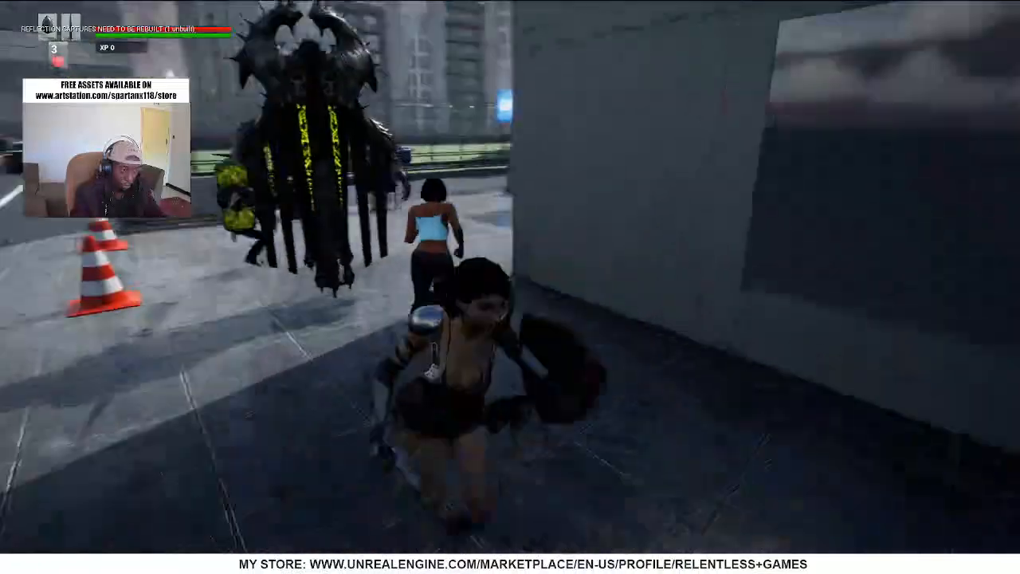
{"action": "key", "text": "w"}
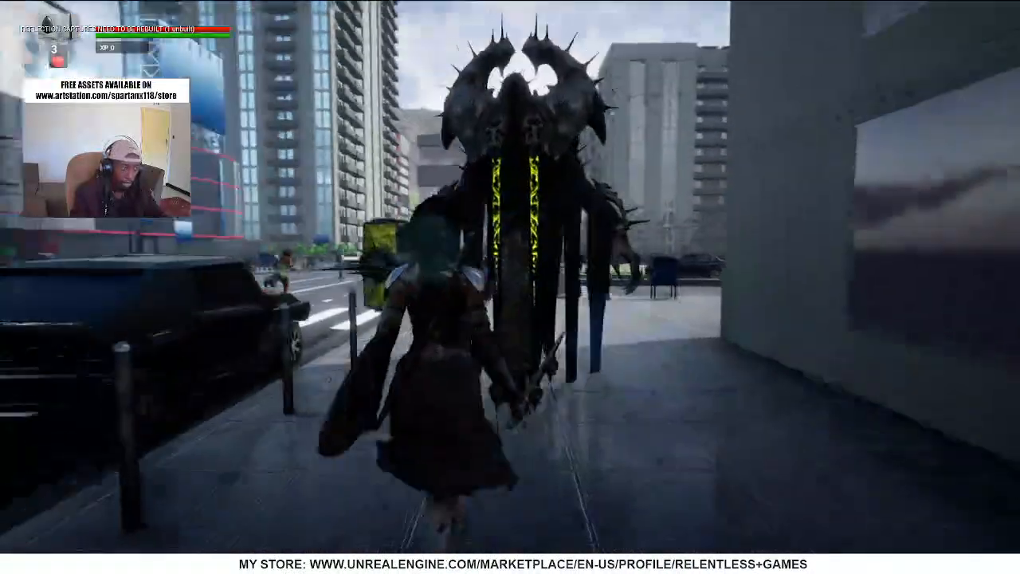
{"action": "left_click", "coordinate": [511, 287]}
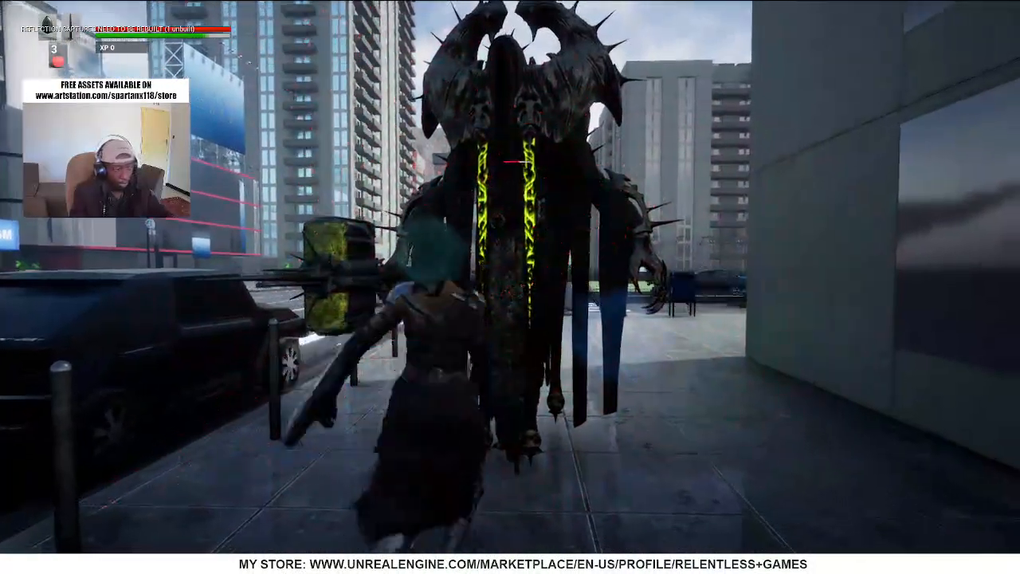
{"action": "key", "text": "Escape"}
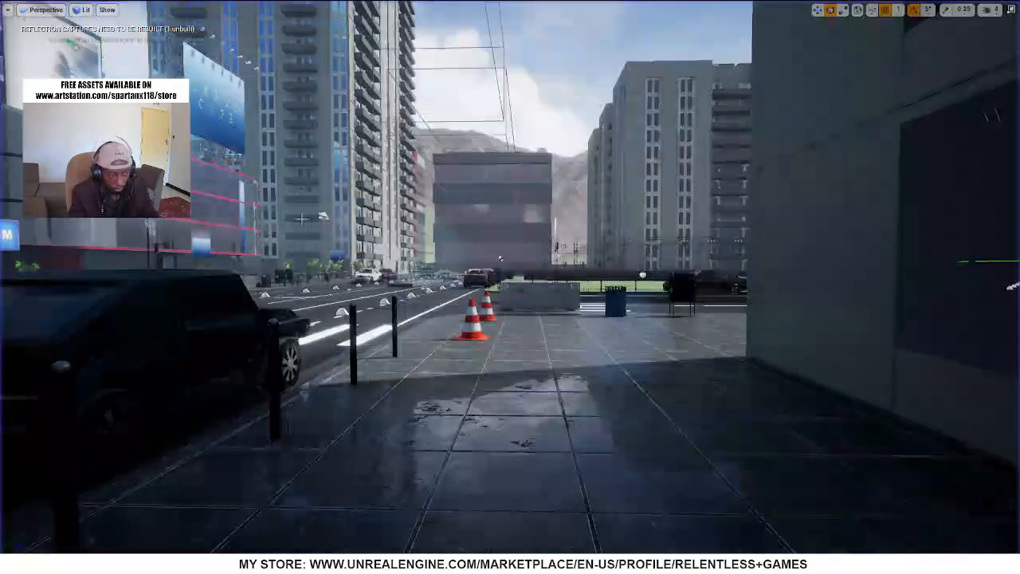
Select the Sevarog enemy in the level, leave the full-screen view and open its Zombie_BP blueprint for editing
{"action": "key", "text": "w"}
{"action": "right_click_drag", "start_coordinate": [511, 287], "coordinate": [669, 287]}
{"action": "key", "text": "w"}
{"action": "right_click_drag", "start_coordinate": [429, 231], "coordinate": [622, 275]}
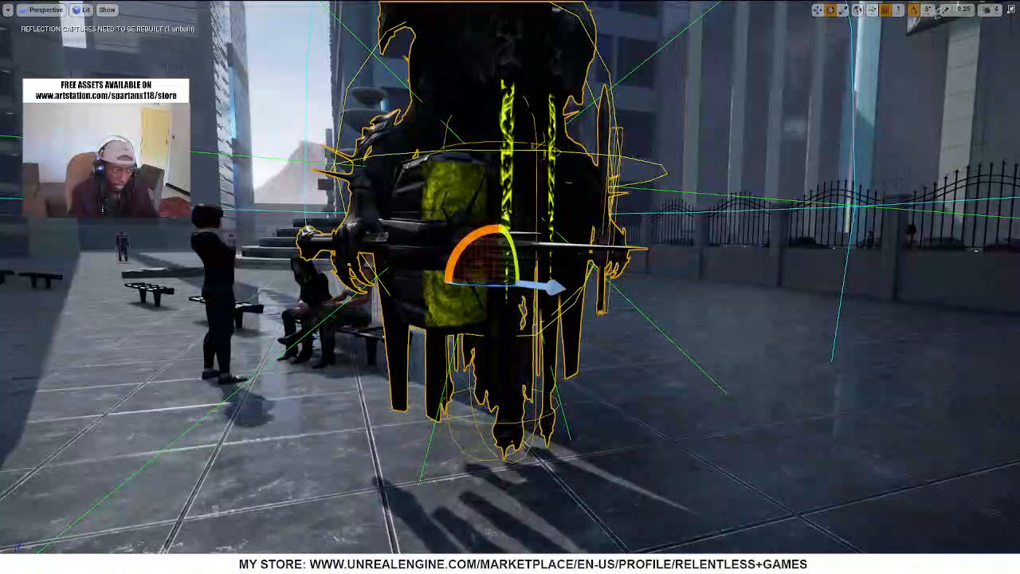
{"action": "right_click_drag", "start_coordinate": [510, 283], "coordinate": [558, 270]}
{"action": "key", "text": "s"}
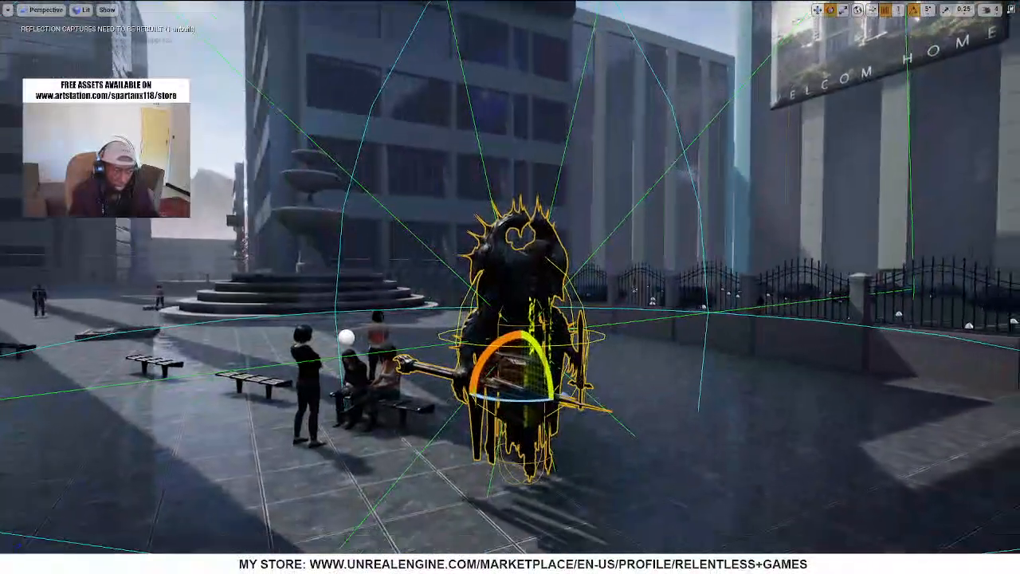
{"action": "key", "text": "F11"}
{"action": "right_click", "coordinate": [401, 194]}
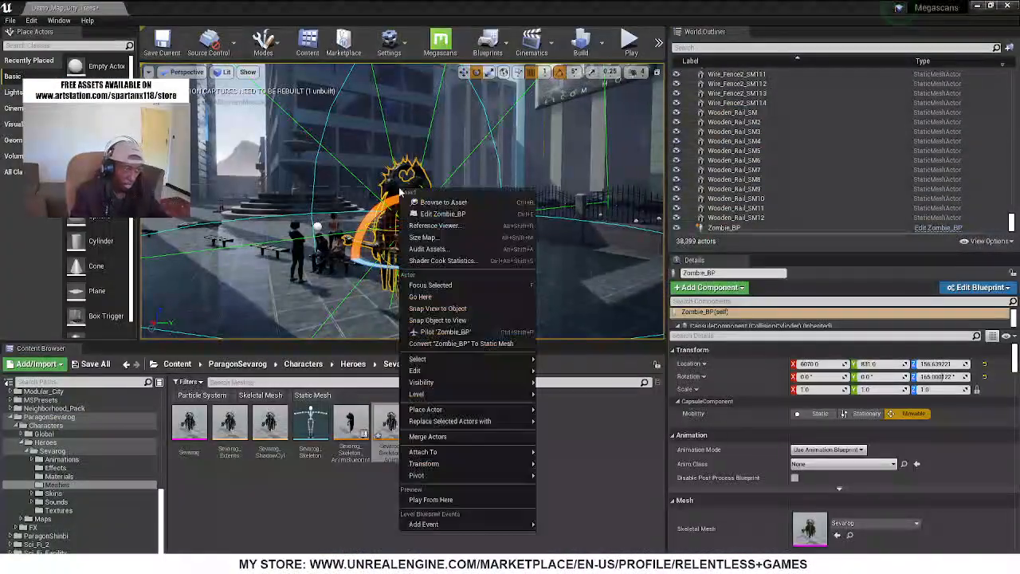
{"action": "left_click", "coordinate": [441, 214]}
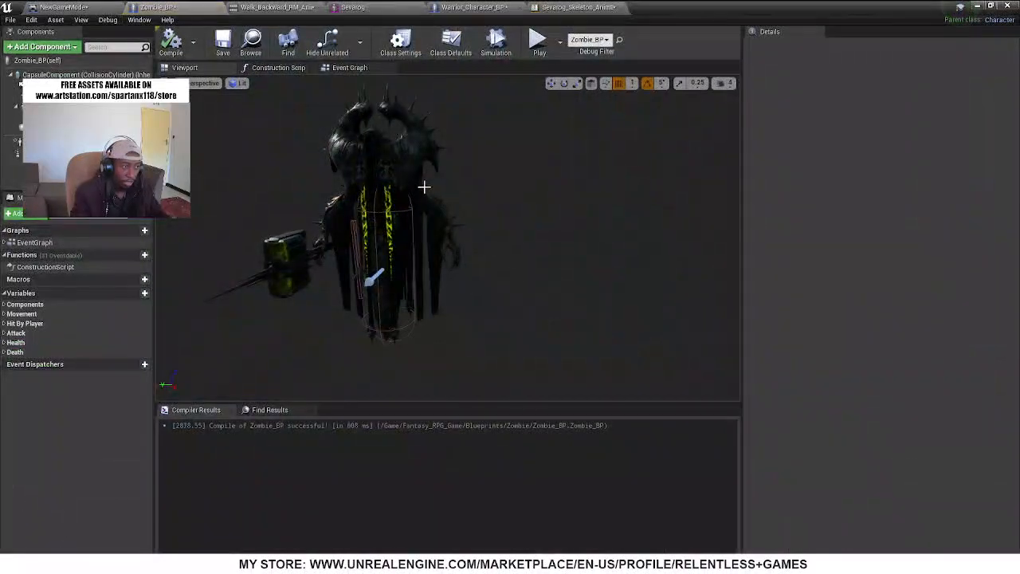
Switch to the Sevarog animation blueprint, shrink its window and open Sevarog's Animations/Blendspaces folder in the content browser
{"action": "left_click", "coordinate": [341, 6]}
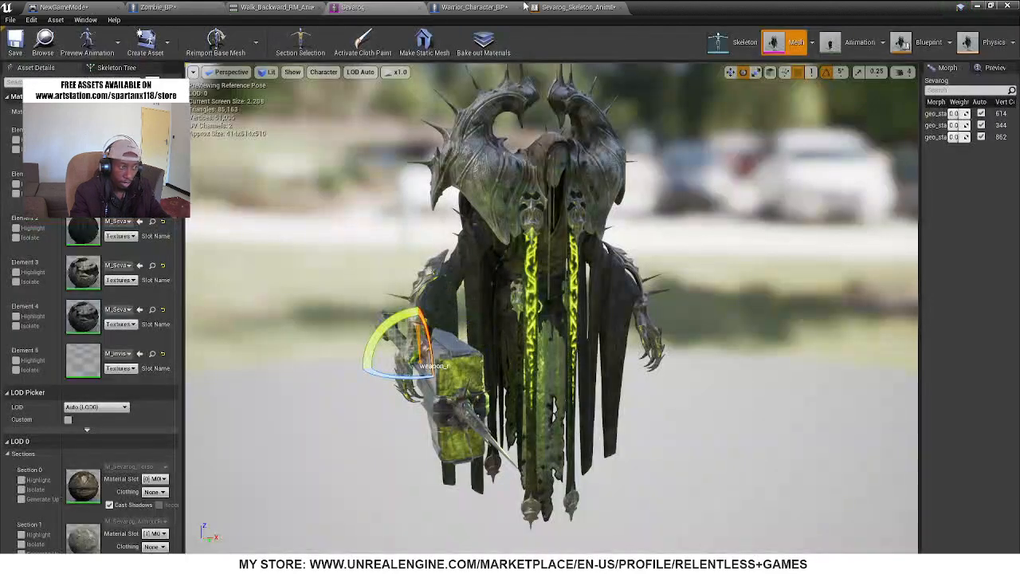
{"action": "left_click", "coordinate": [570, 7]}
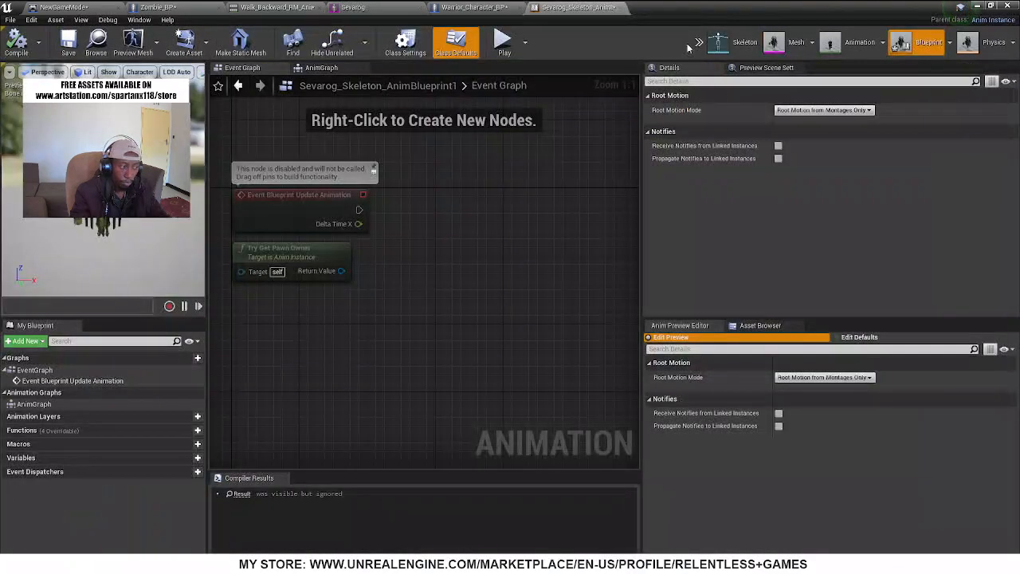
{"action": "double_click", "coordinate": [735, 11]}
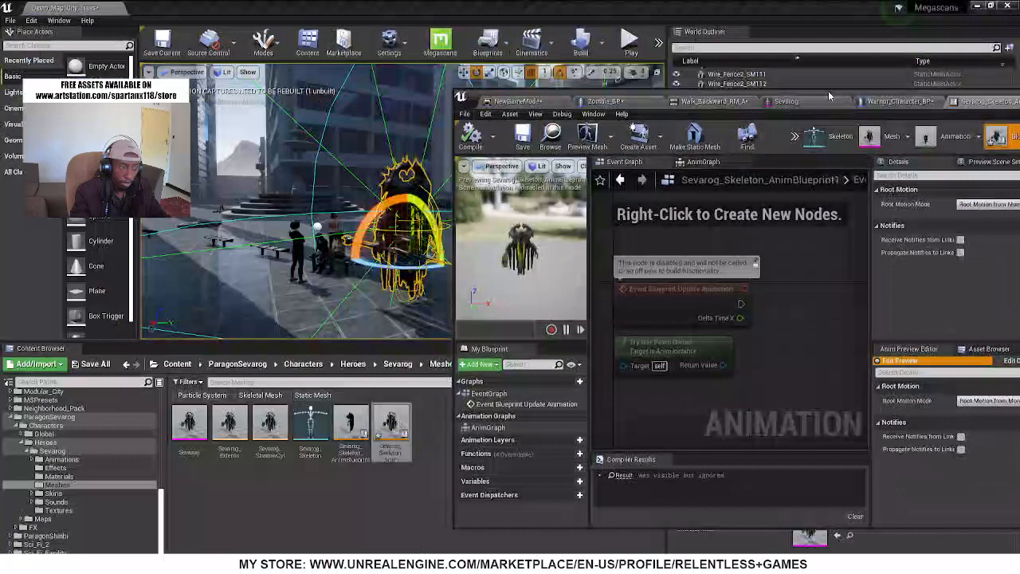
{"action": "left_click", "coordinate": [62, 460]}
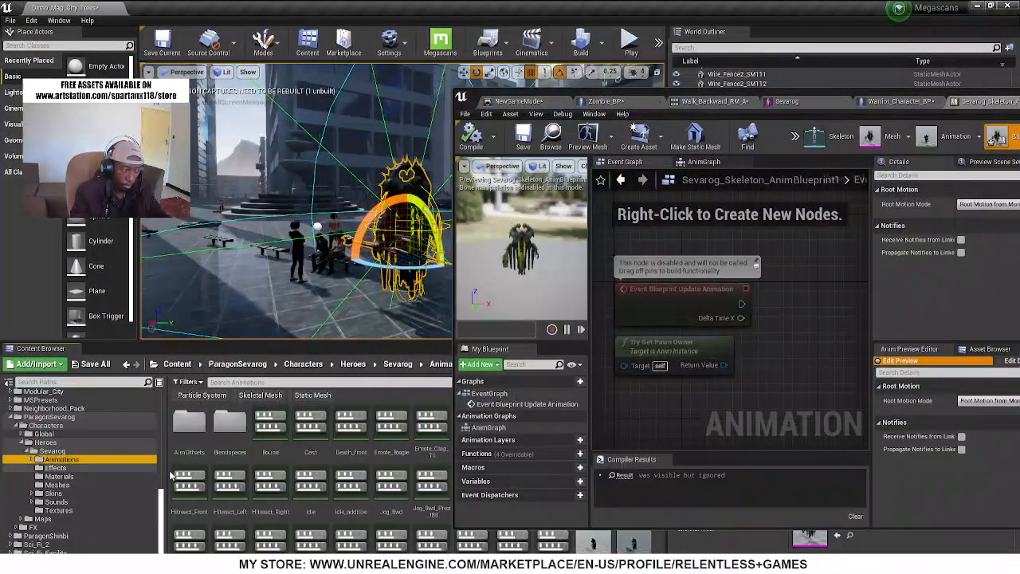
{"action": "double_click", "coordinate": [229, 423]}
Create a Blend Space 1D for Sevarog_Skeleton in the Blendspaces folder, keeping the default name
{"action": "right_click", "coordinate": [317, 495]}
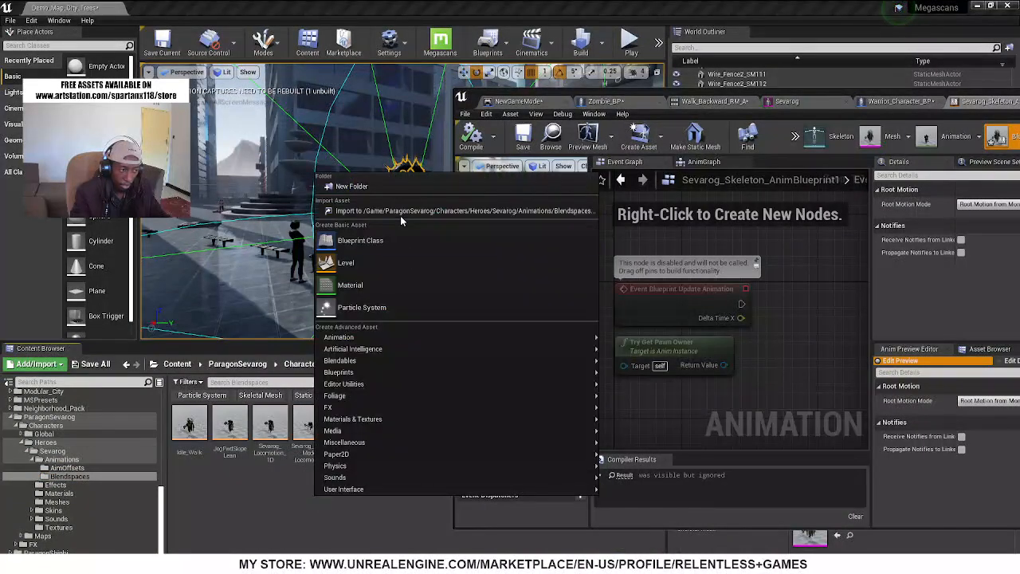
{"action": "mouse_move", "coordinate": [414, 338]}
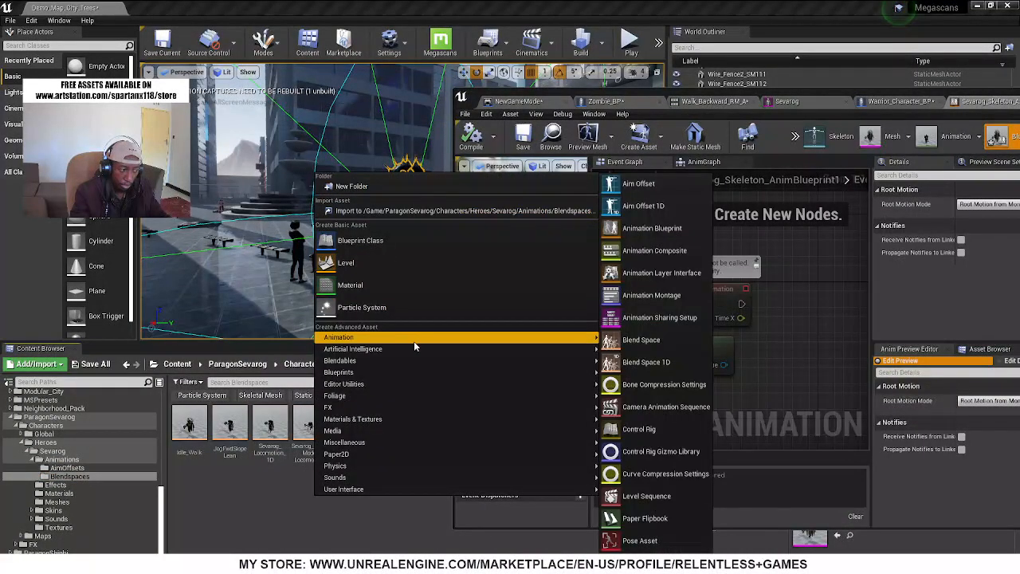
{"action": "left_click", "coordinate": [641, 341]}
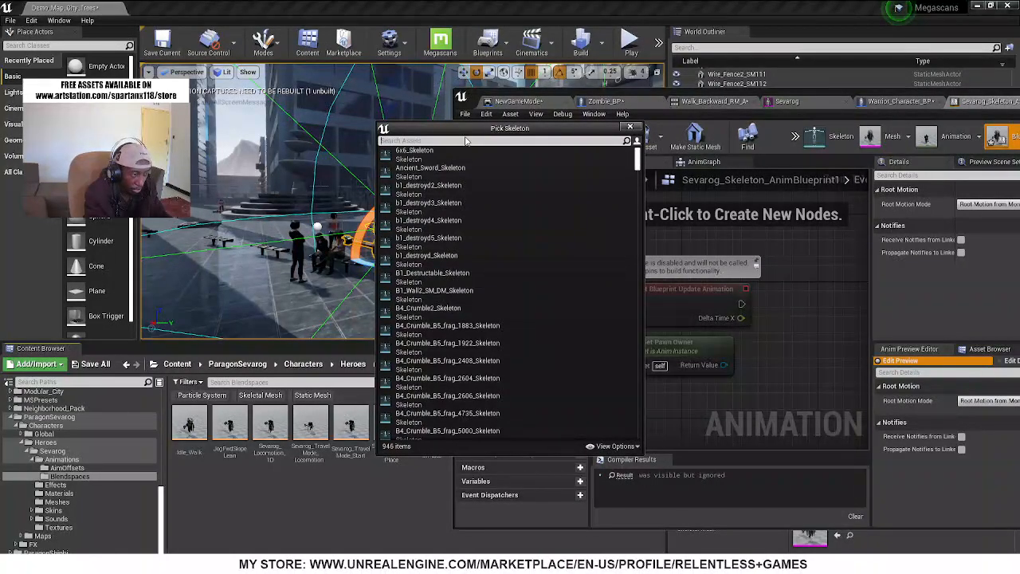
{"action": "type", "text": "e"}
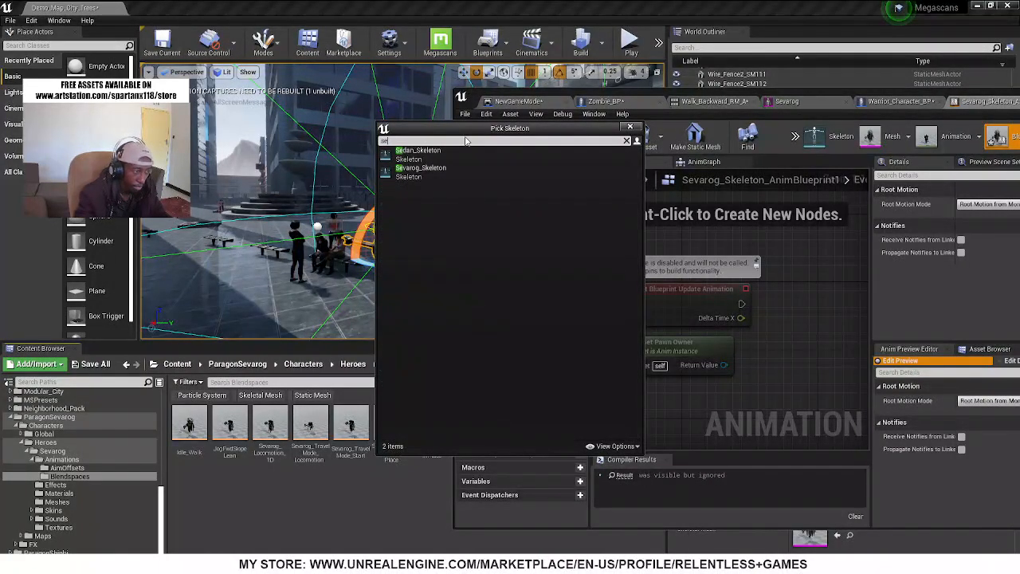
{"action": "left_click", "coordinate": [421, 168]}
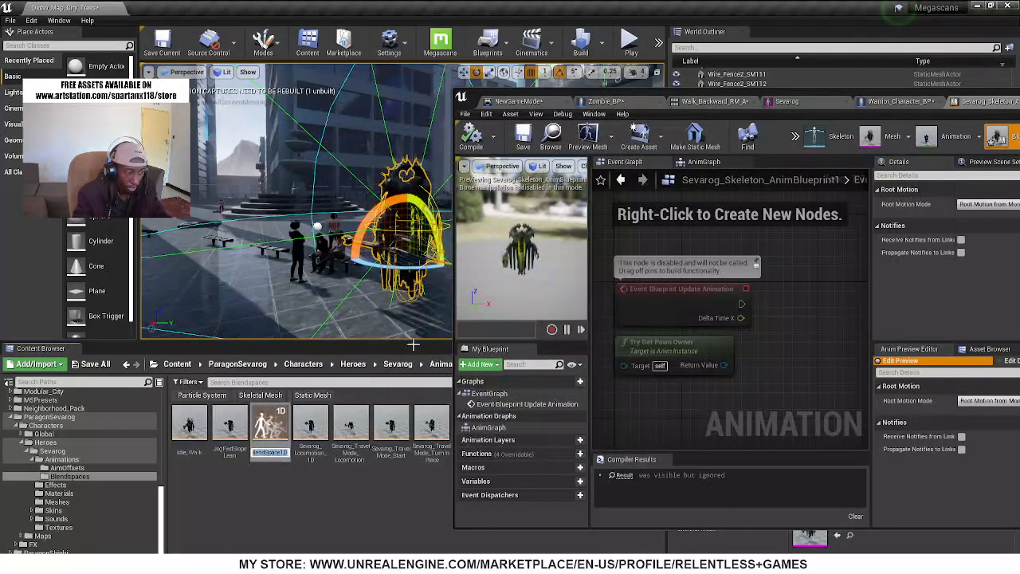
{"action": "left_click", "coordinate": [283, 411]}
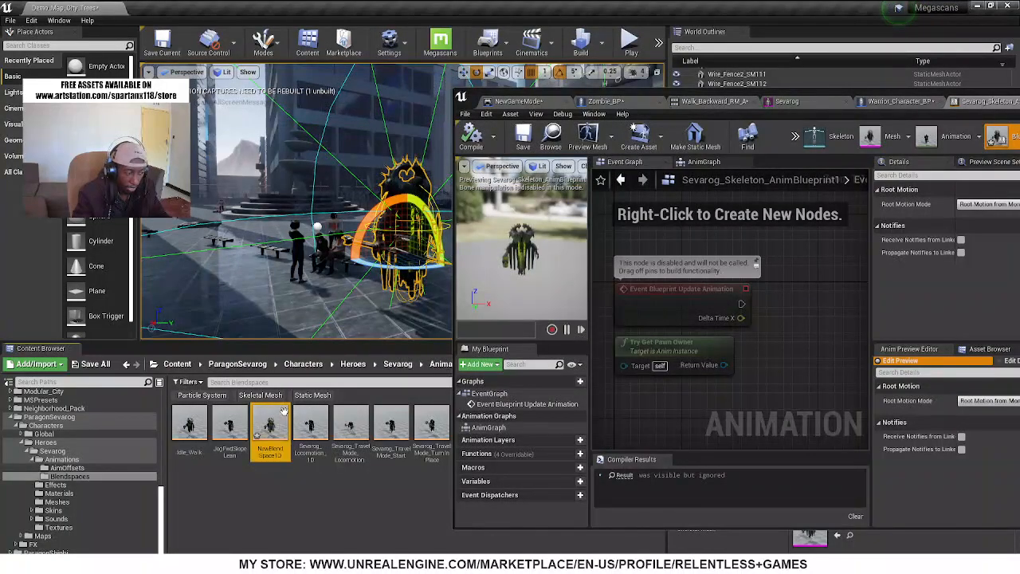
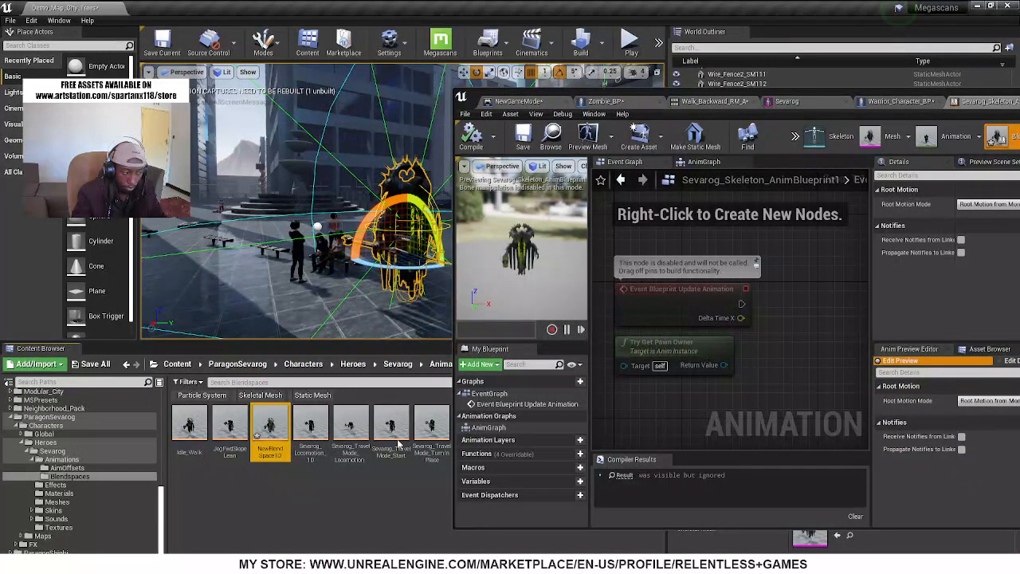
Rename the new Sevarog blend space as IdleWalkBS and open it for editing
{"action": "left_click", "coordinate": [274, 453]}
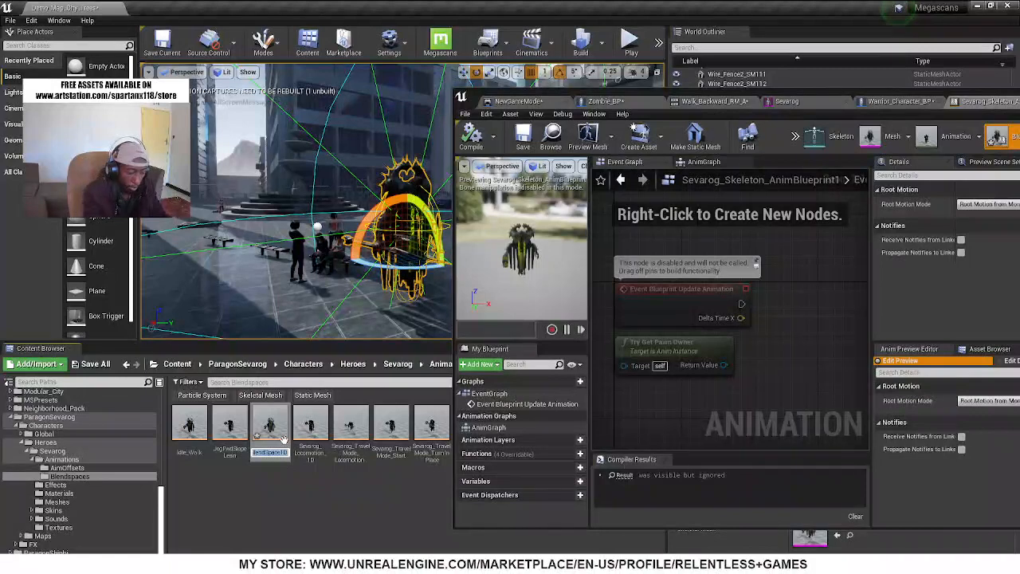
{"action": "type", "text": "Idlew"}
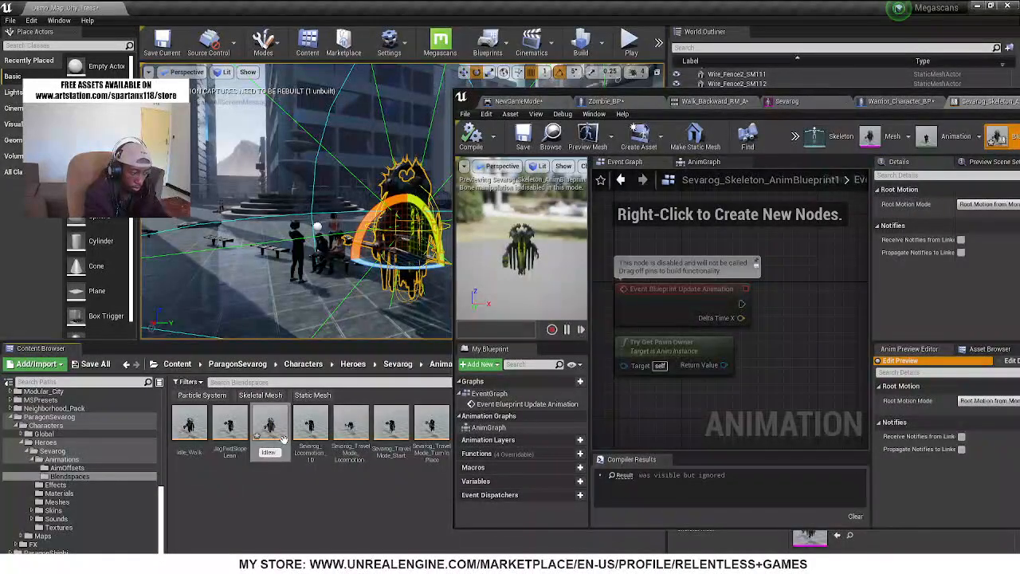
{"action": "key", "text": "BackSpace"}
{"action": "type", "text": "Wal"}
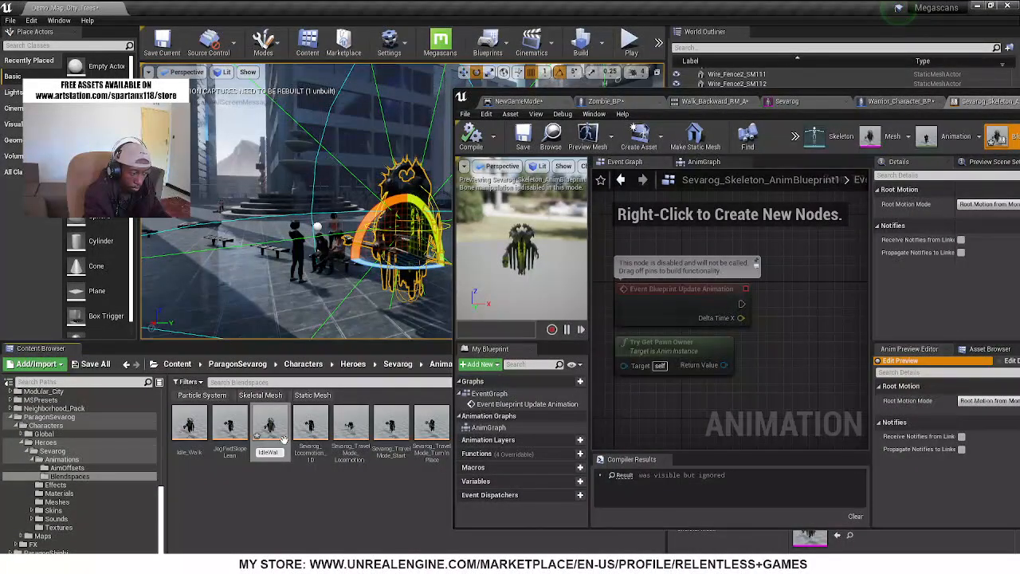
{"action": "type", "text": "k"}
{"action": "key", "text": "Return"}
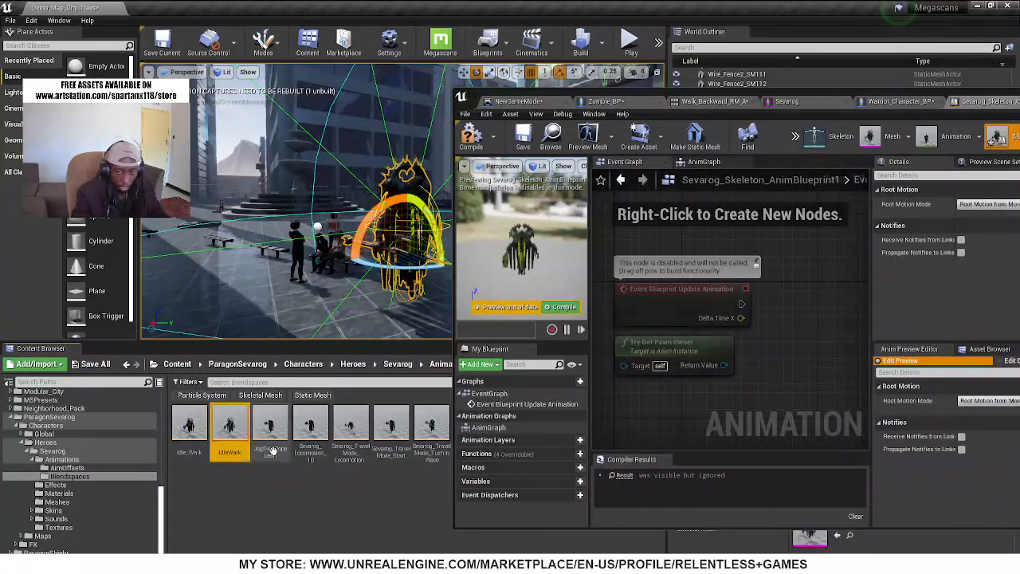
{"action": "left_click", "coordinate": [231, 457]}
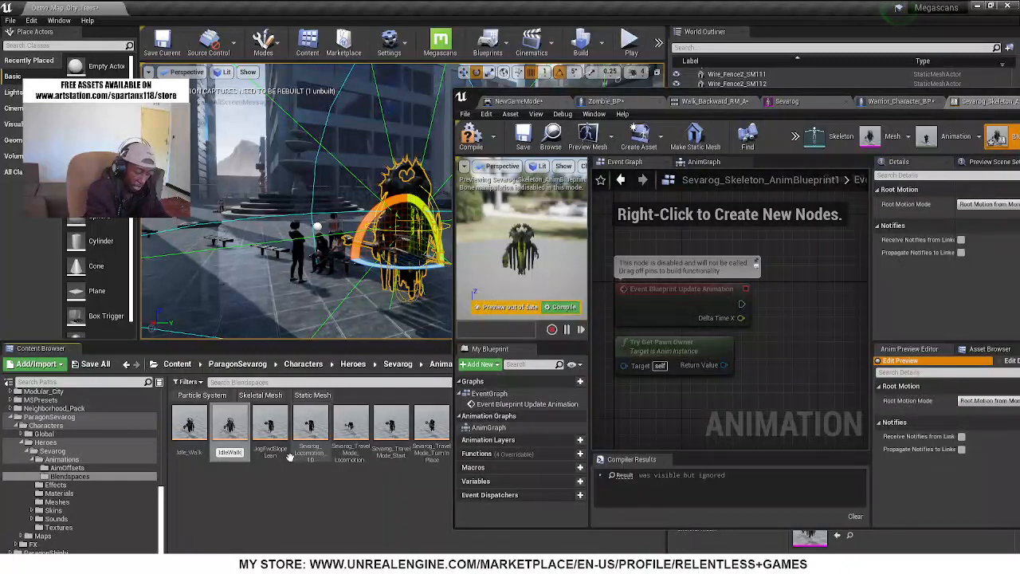
{"action": "type", "text": "BS"}
{"action": "key", "text": "Return"}
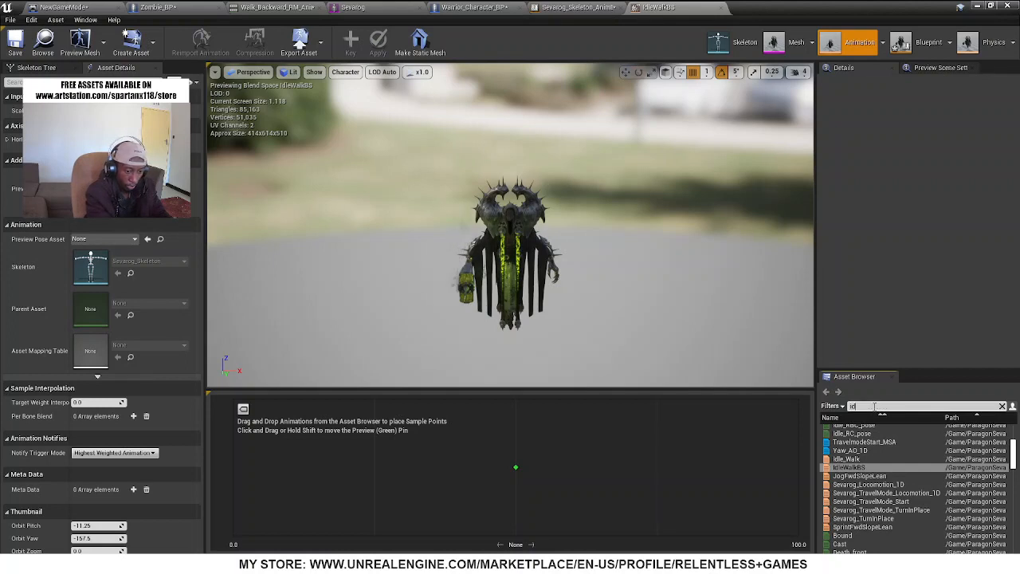
Add the Idle animation as a sample at 0 and name the blend space's horizontal axis Speed, with a maximum of 250
{"action": "type", "text": "le"}
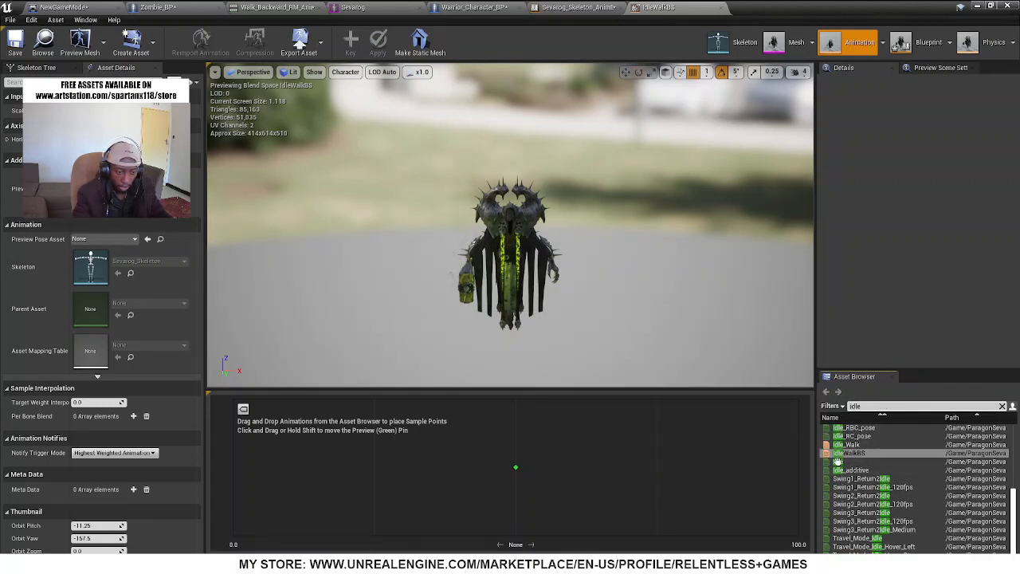
{"action": "left_click_drag", "start_coordinate": [838, 462], "coordinate": [236, 467]}
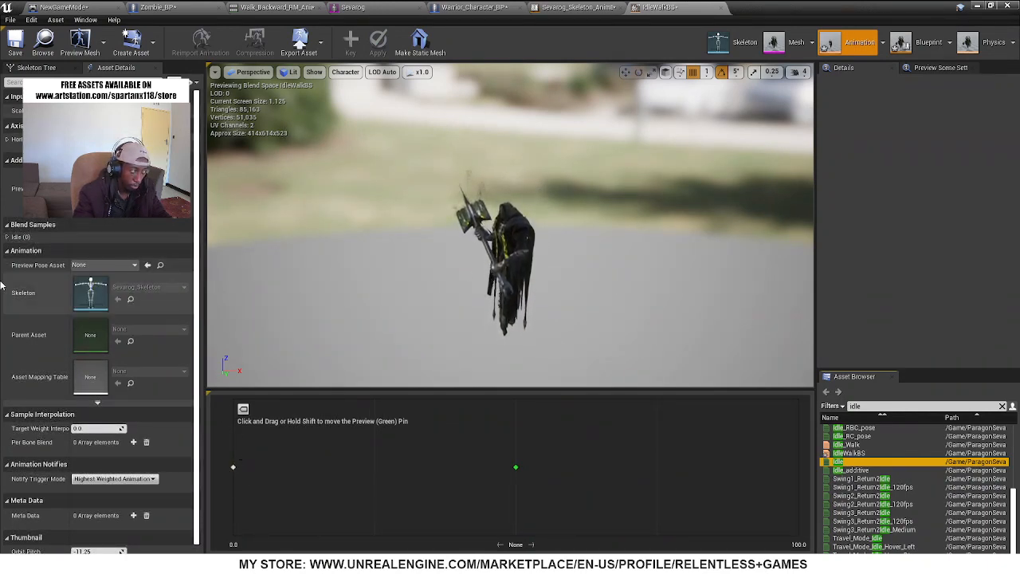
{"action": "scroll", "coordinate": [46, 431], "scroll_direction": "down", "scroll_amount": 1}
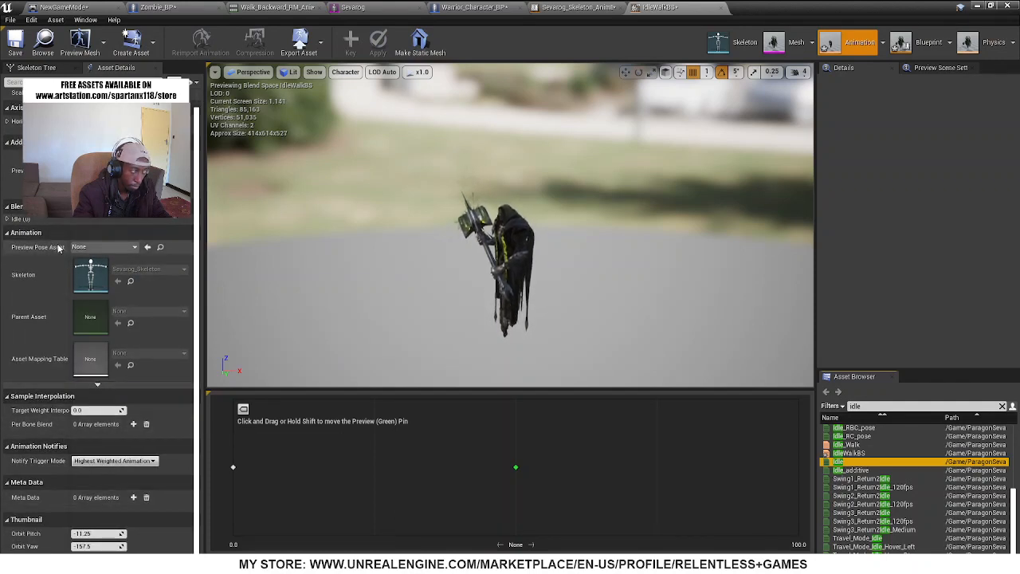
{"action": "left_click", "coordinate": [8, 122]}
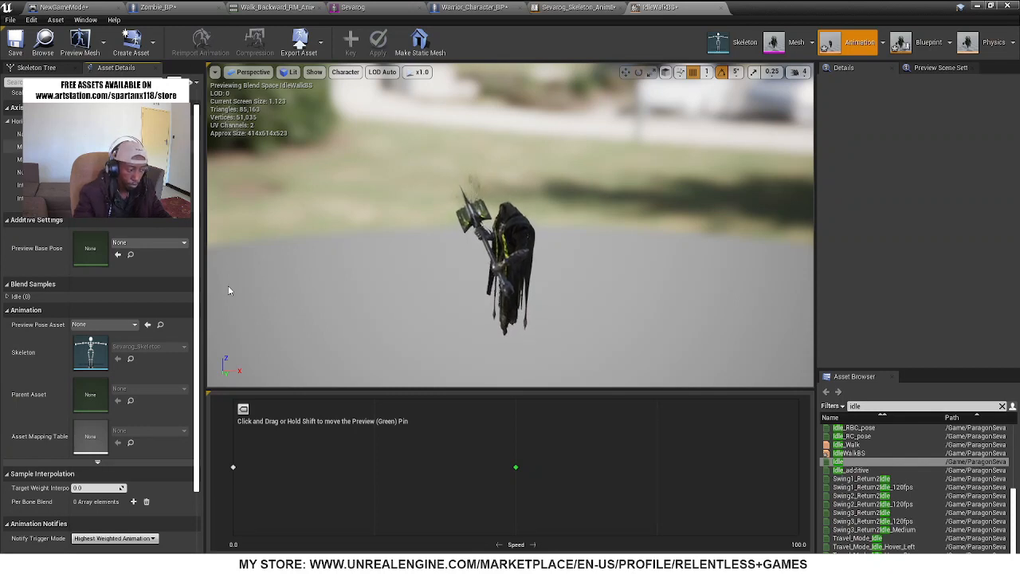
{"action": "left_click_drag", "start_coordinate": [341, 484], "coordinate": [223, 485]}
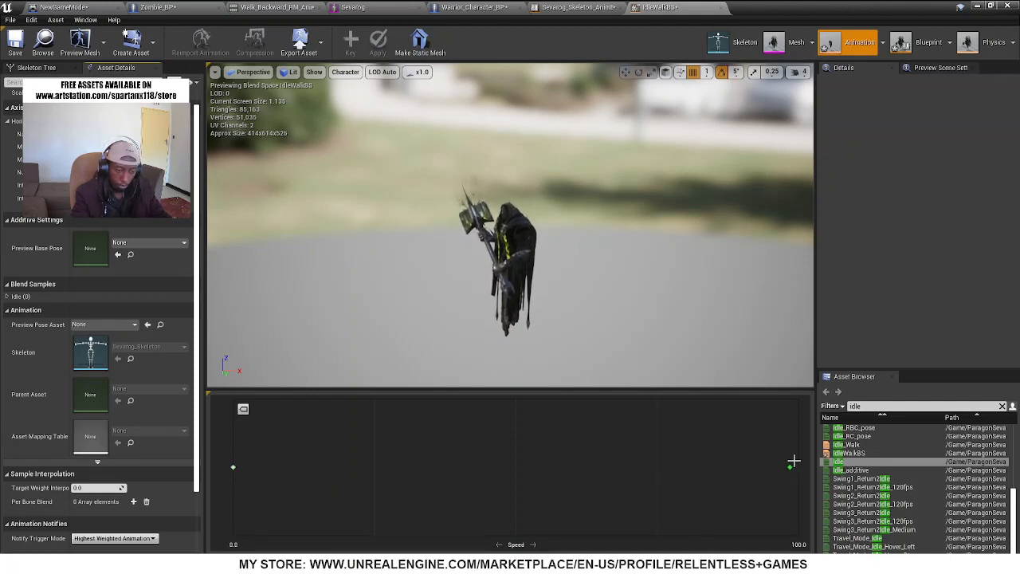
{"action": "left_click_drag", "start_coordinate": [794, 461], "coordinate": [798, 458]}
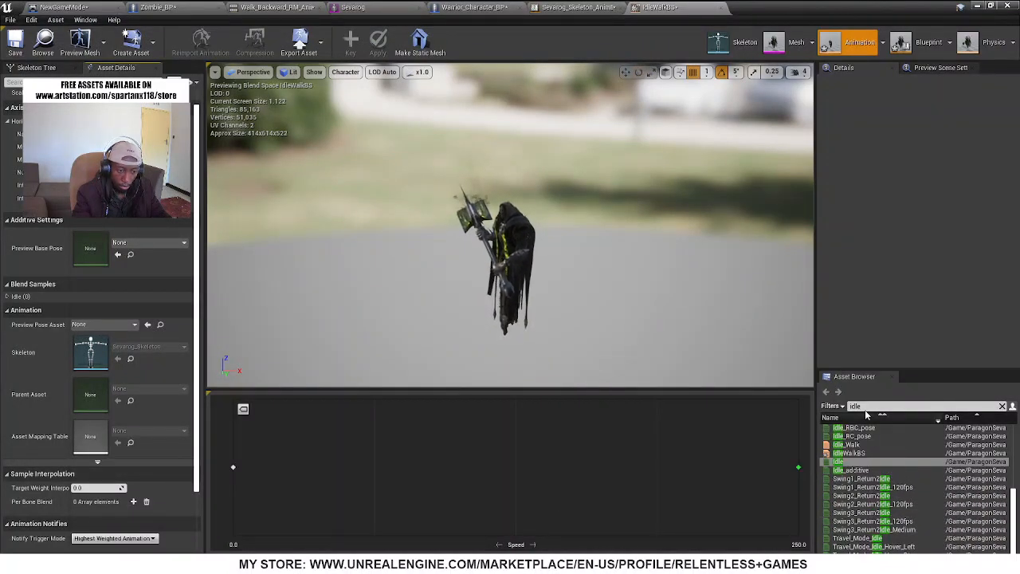
Find the "fwd" animations, add Jog_Fwd_Uphill as a sample at speed 250, and save the blend space
{"action": "type", "text": "f"}
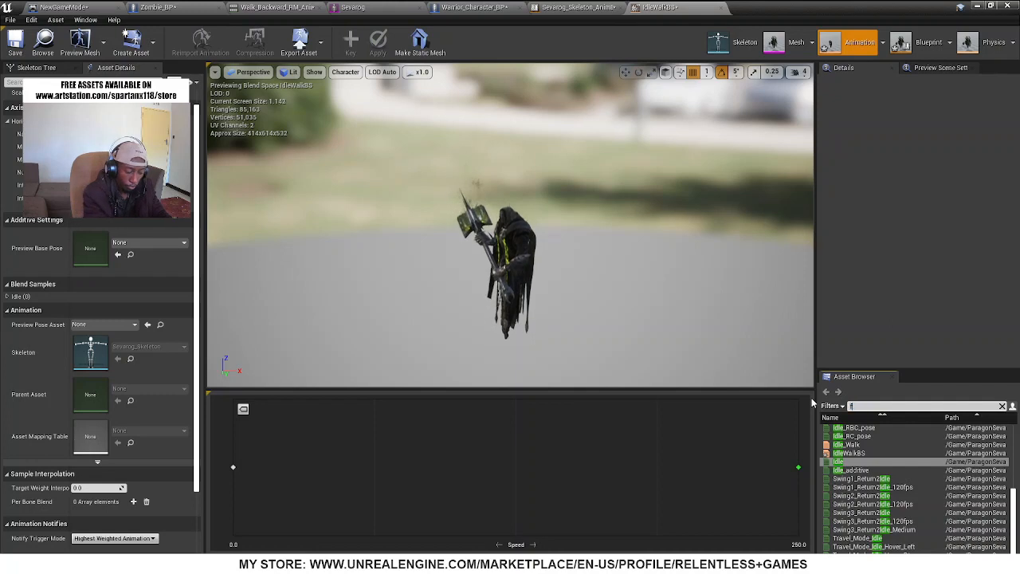
{"action": "type", "text": "wd"}
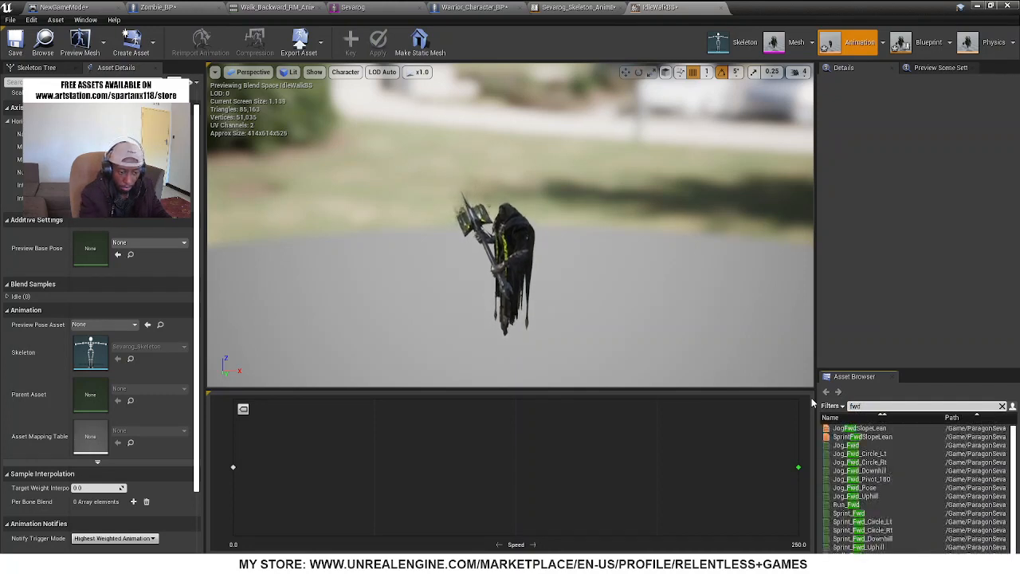
{"action": "left_click_drag", "start_coordinate": [851, 443], "coordinate": [785, 473]}
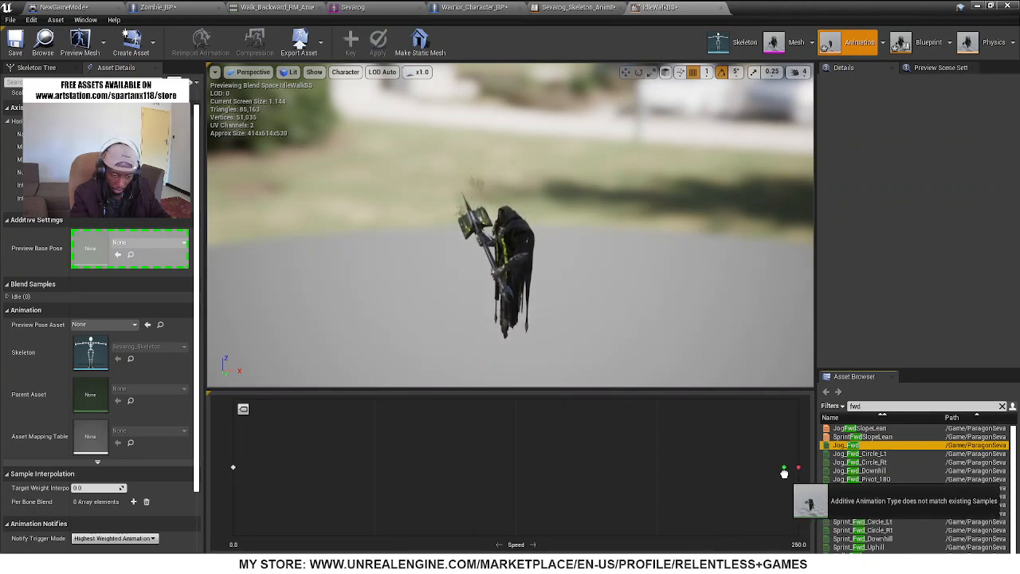
{"action": "left_click_drag", "start_coordinate": [784, 474], "coordinate": [785, 473]}
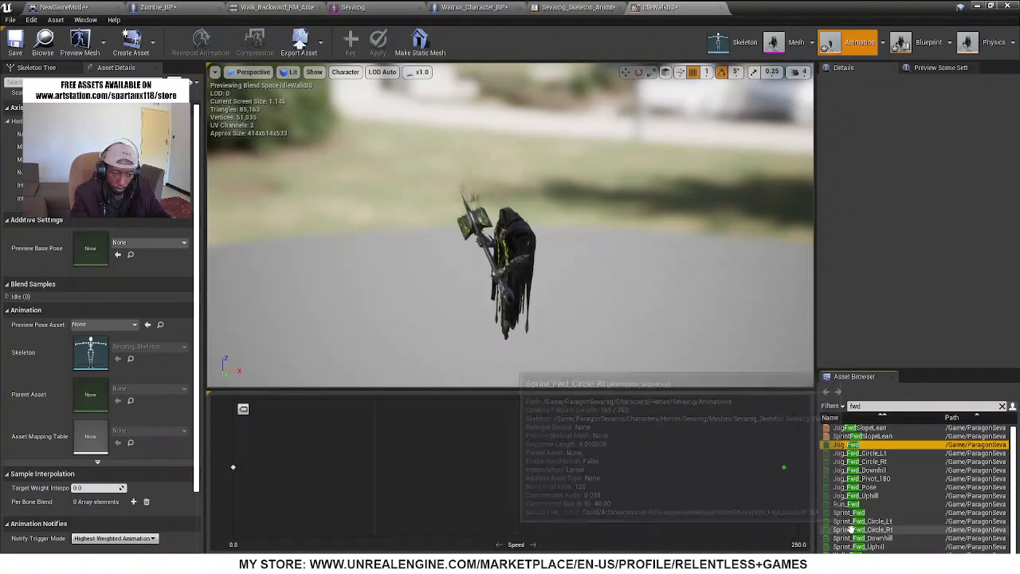
{"action": "left_click_drag", "start_coordinate": [853, 496], "coordinate": [786, 474]}
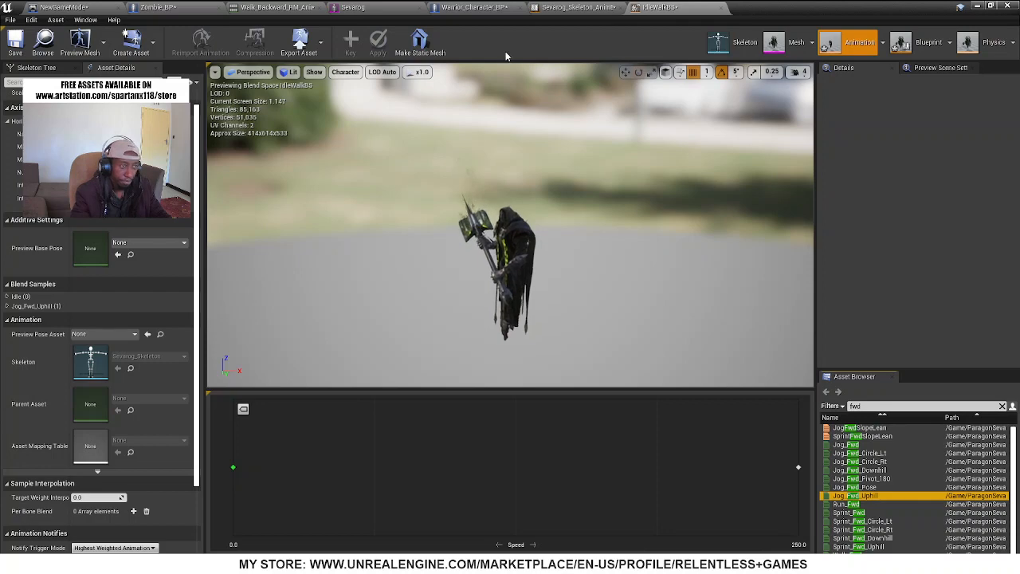
{"action": "left_click", "coordinate": [16, 43]}
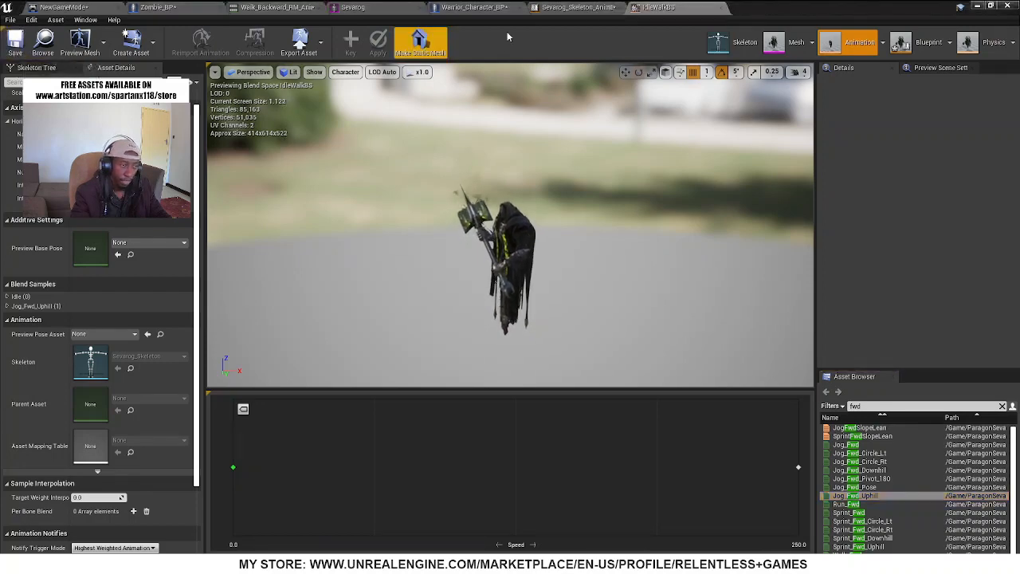
In the AnimGraph of the Sevarog animation blueprint, add an Idle_Walk blend space player to the left of Output Pose
{"action": "left_click", "coordinate": [577, 7]}
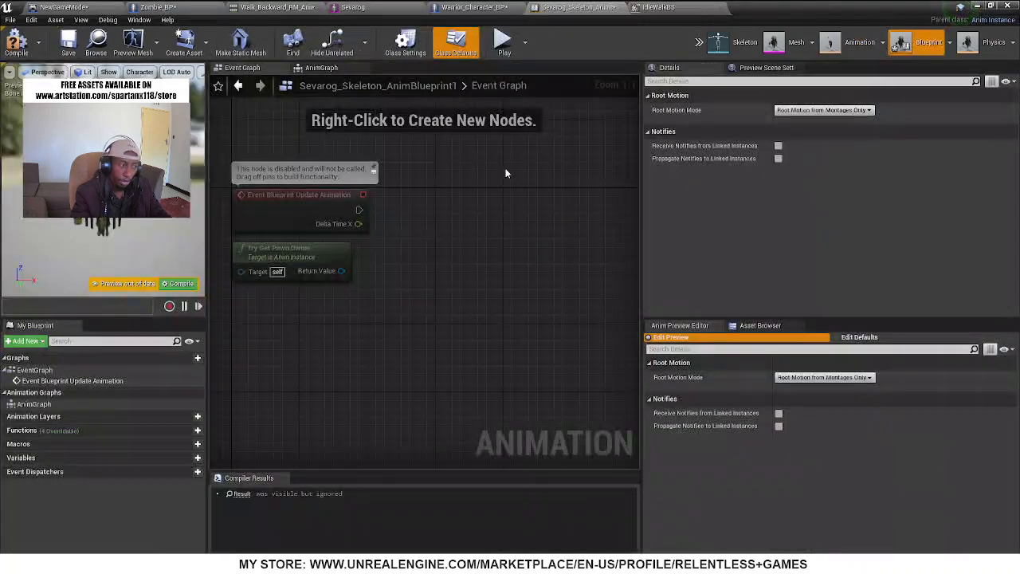
{"action": "right_click_drag", "start_coordinate": [514, 253], "coordinate": [501, 214]}
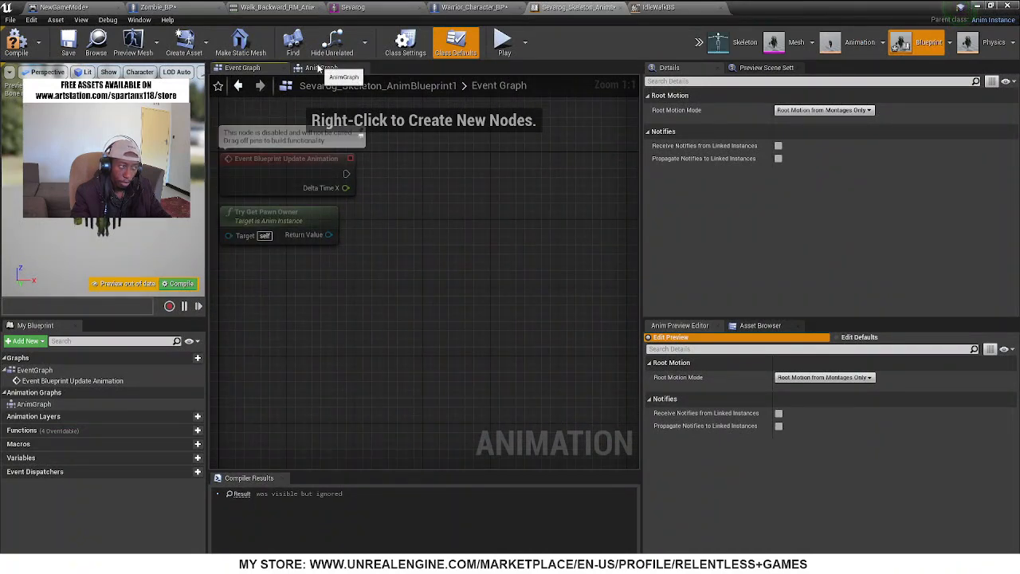
{"action": "left_click", "coordinate": [321, 68]}
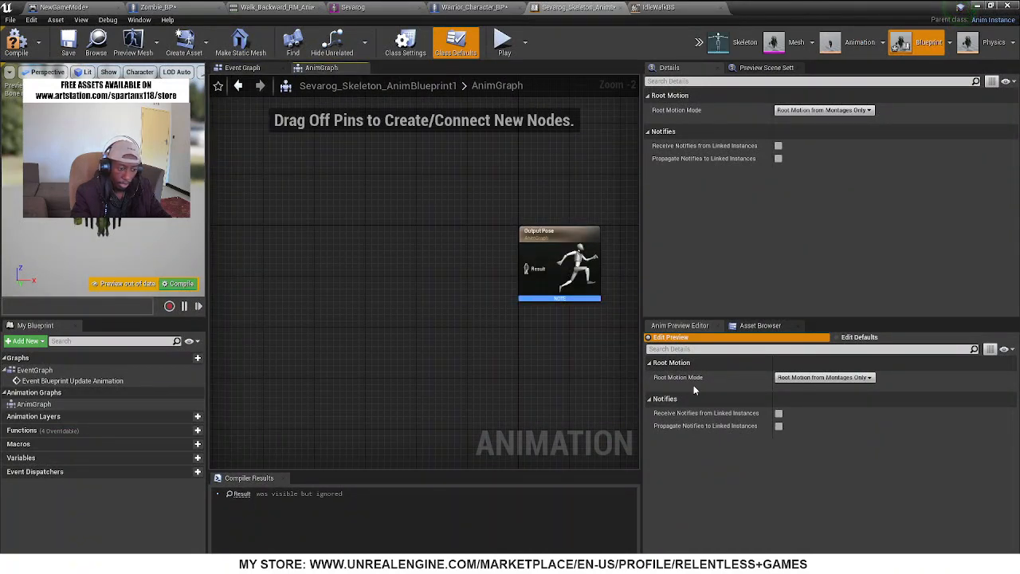
{"action": "left_click", "coordinate": [742, 326]}
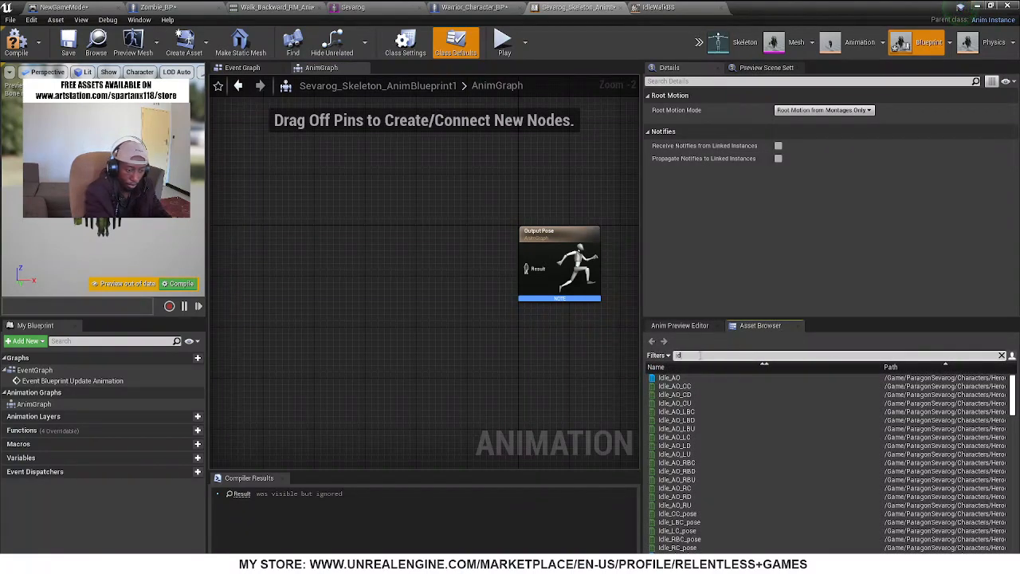
{"action": "type", "text": "le"}
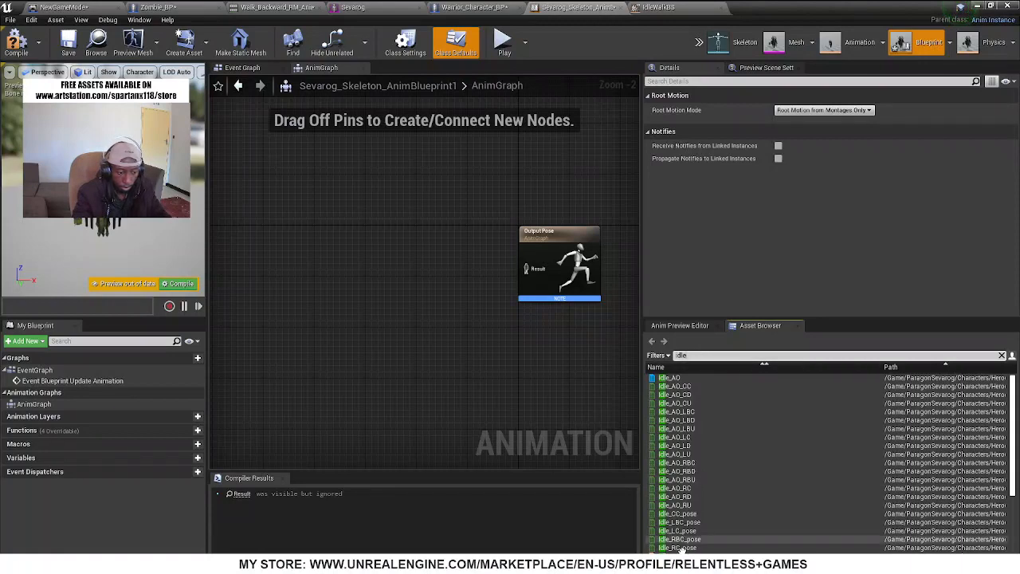
{"action": "scroll", "coordinate": [683, 547], "scroll_direction": "down", "scroll_amount": 3}
{"action": "left_click_drag", "start_coordinate": [687, 506], "coordinate": [305, 275]}
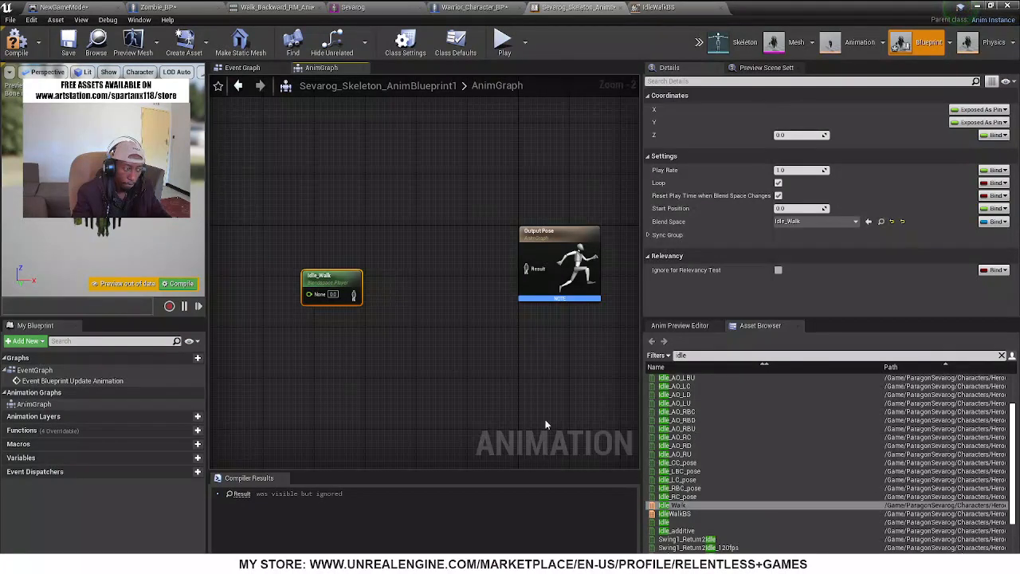
Connect the Idle_Walk player to Output Pose's Result, move the node farther left, and compile the animation blueprint
{"action": "left_click_drag", "start_coordinate": [355, 295], "coordinate": [531, 270]}
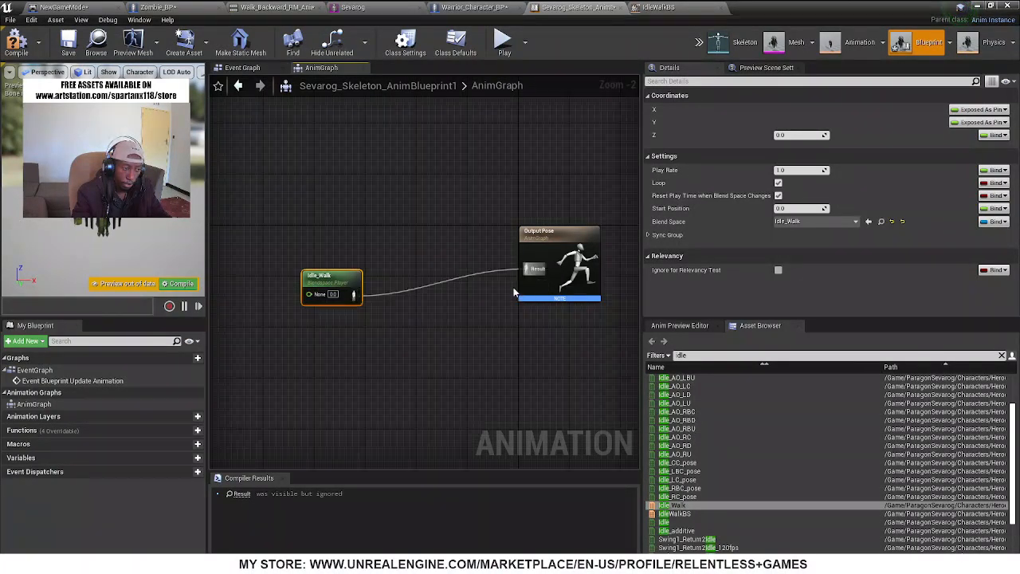
{"action": "left_click", "coordinate": [16, 42]}
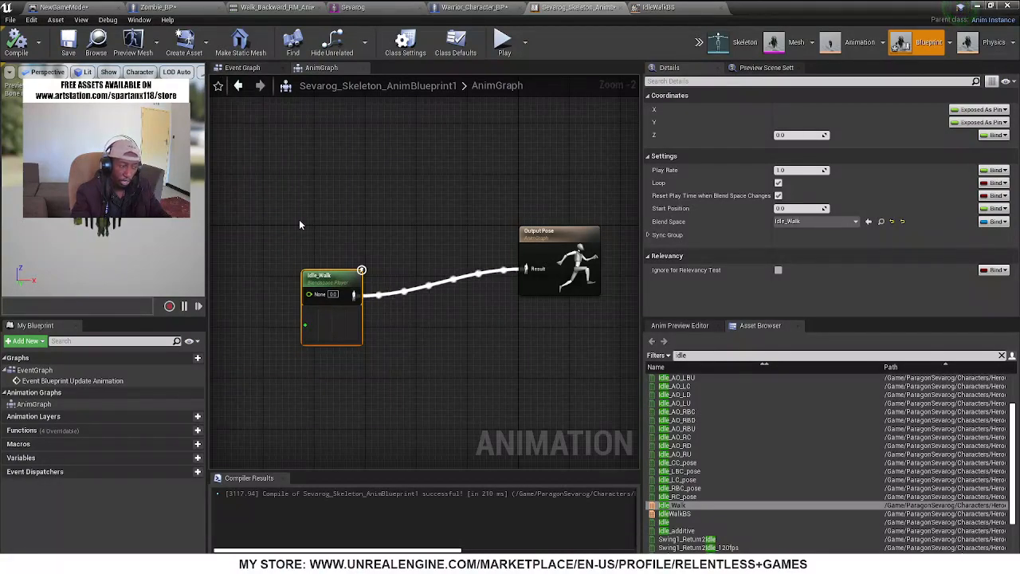
{"action": "left_click_drag", "start_coordinate": [327, 272], "coordinate": [290, 247]}
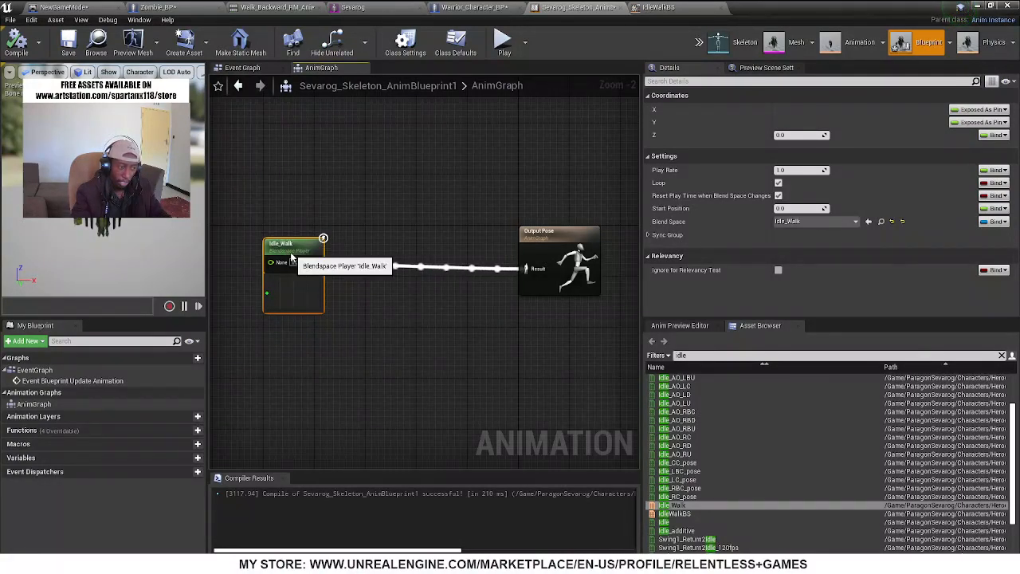
{"action": "left_click", "coordinate": [244, 68]}
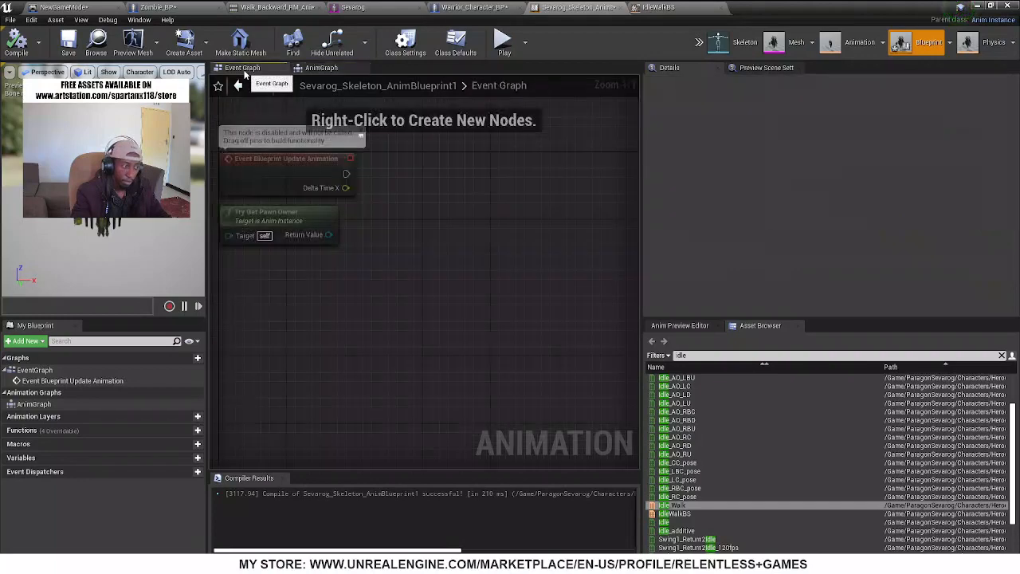
{"action": "right_click_drag", "start_coordinate": [429, 276], "coordinate": [430, 281]}
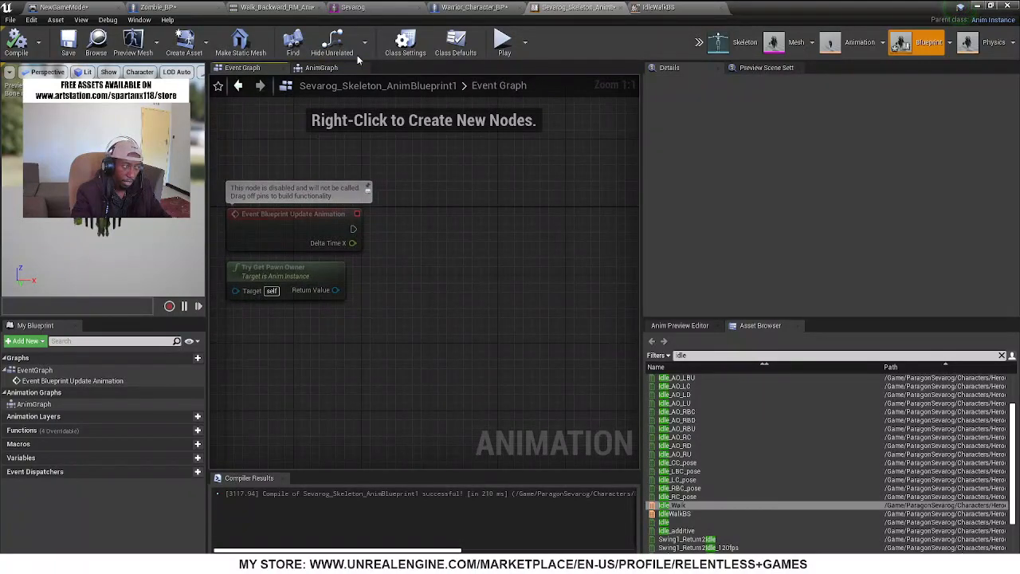
{"action": "left_click", "coordinate": [336, 69]}
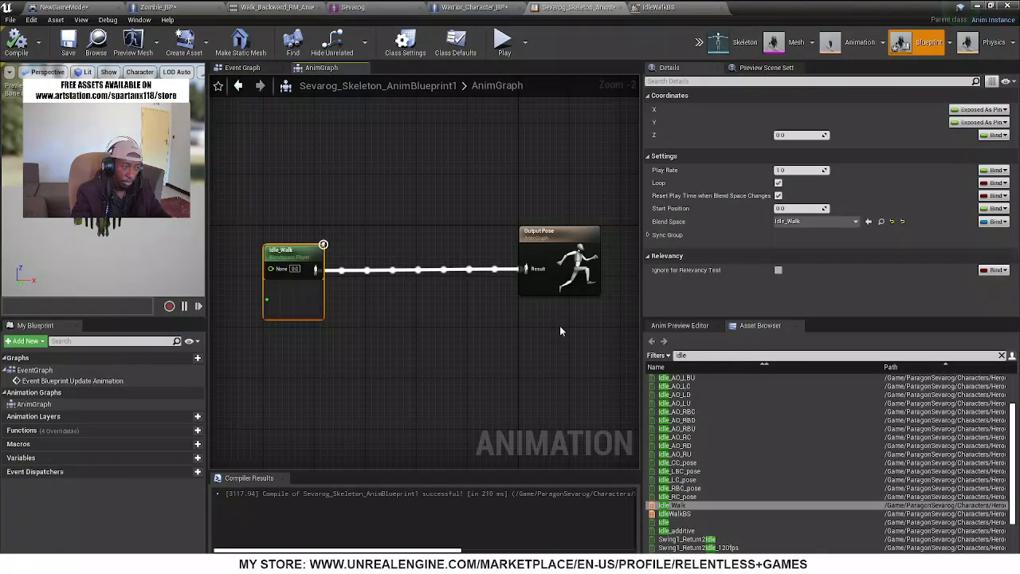
{"action": "left_click", "coordinate": [16, 56]}
Open the Event Graph of the Sevarog animation blueprint
{"action": "left_click", "coordinate": [242, 68]}
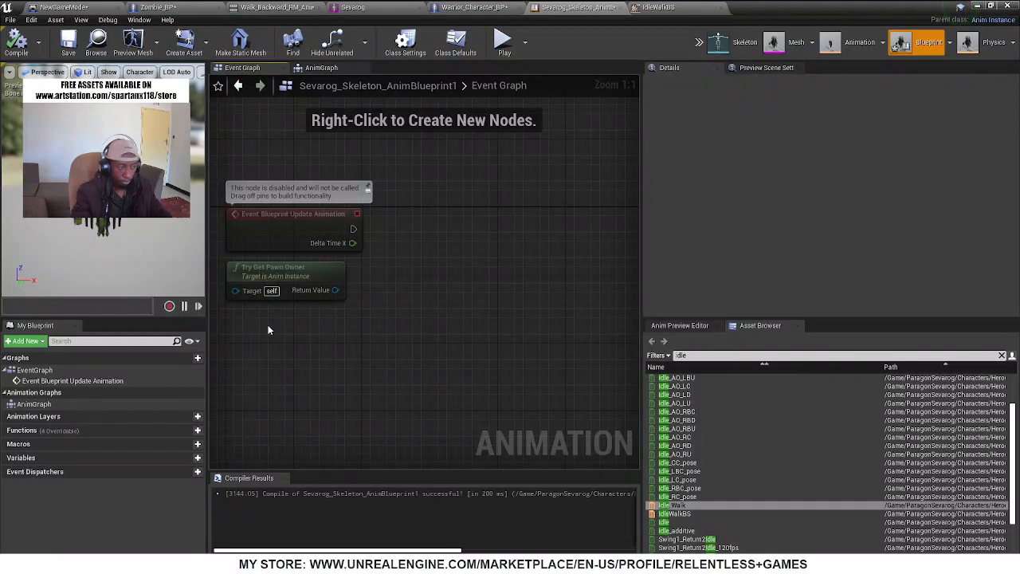
{"action": "left_click", "coordinate": [295, 274]}
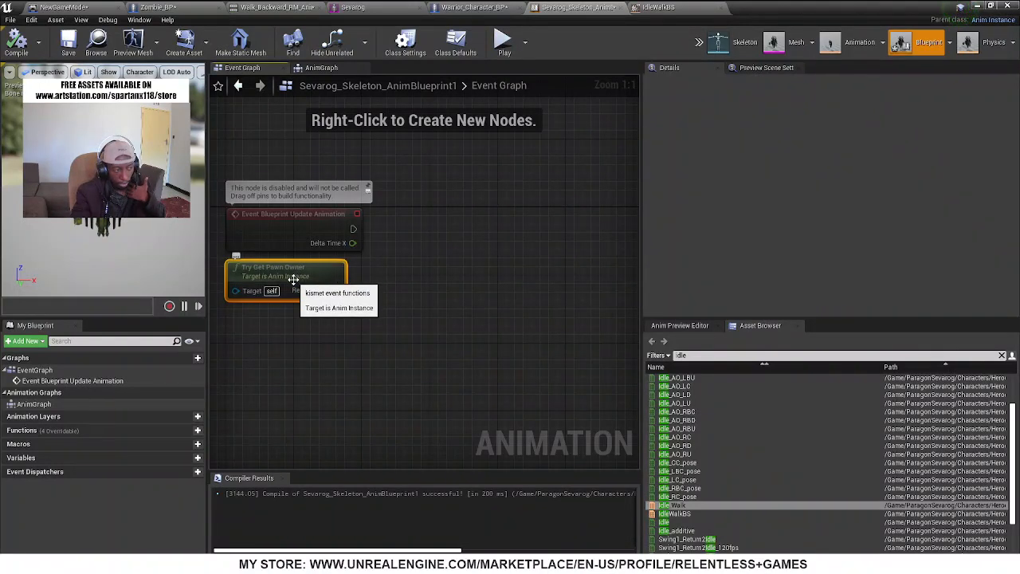
{"action": "left_click_drag", "start_coordinate": [333, 290], "coordinate": [474, 292]}
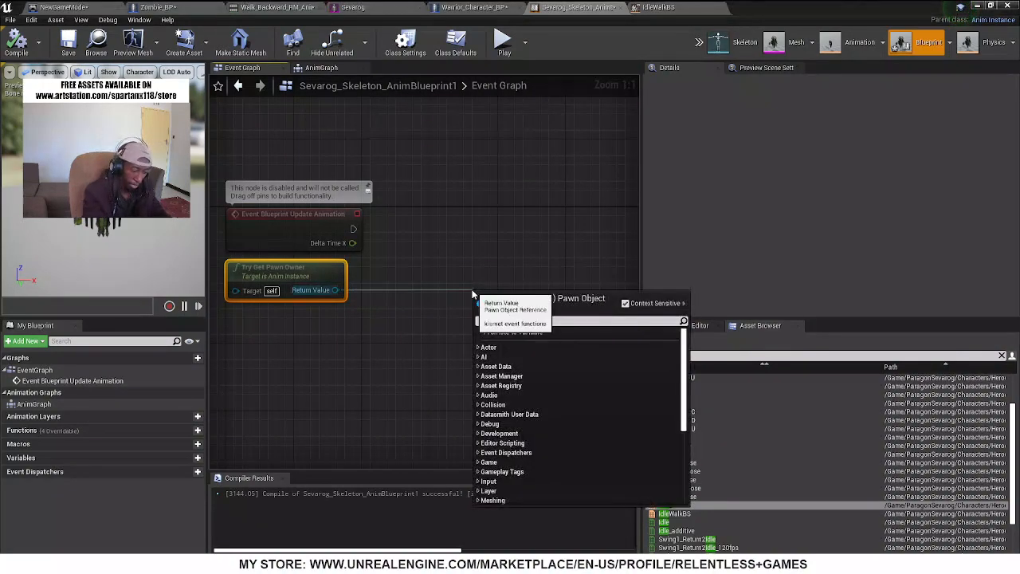
{"action": "type", "text": "is"}
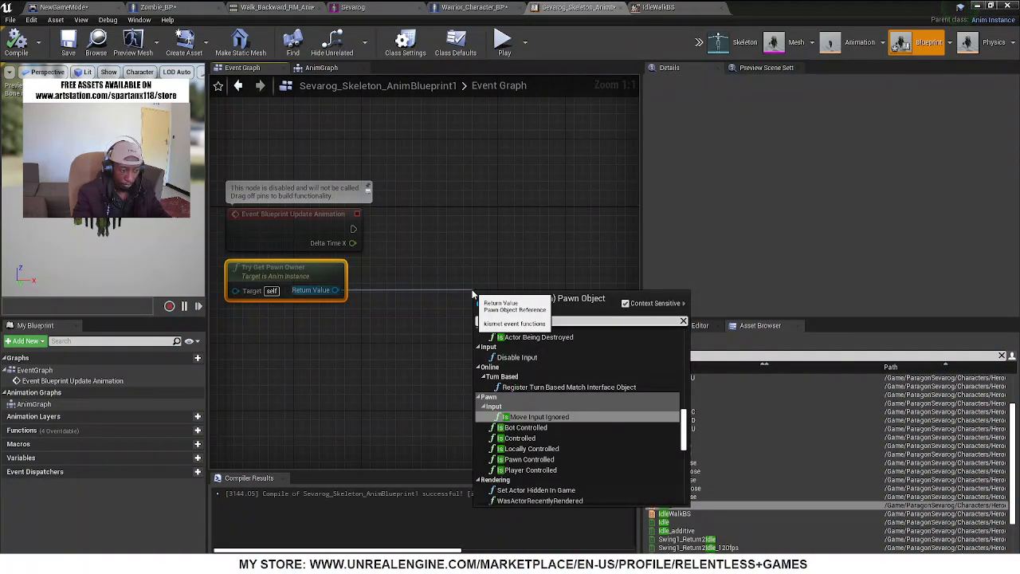
{"action": "type", "text": " val"}
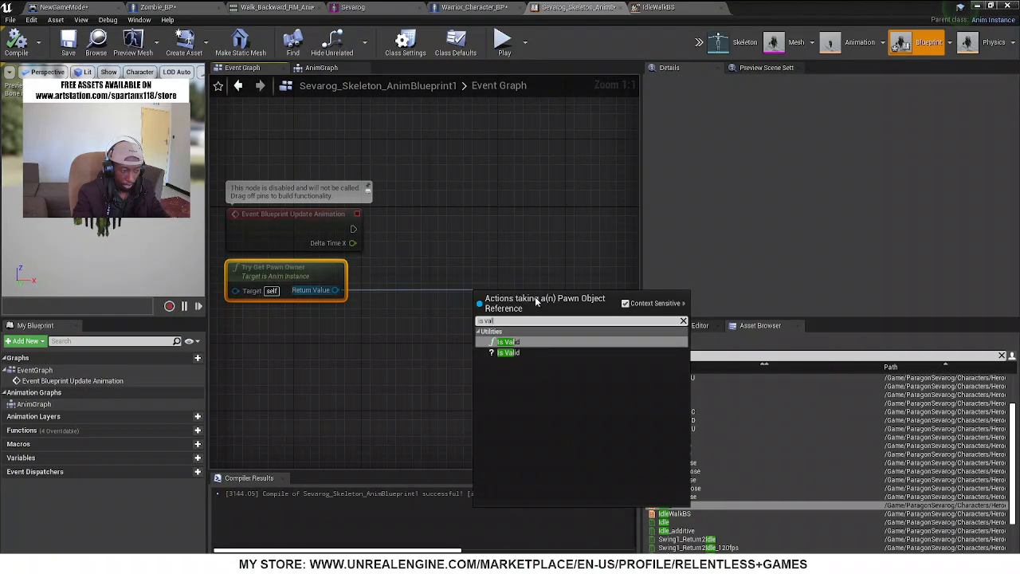
{"action": "left_click", "coordinate": [522, 342]}
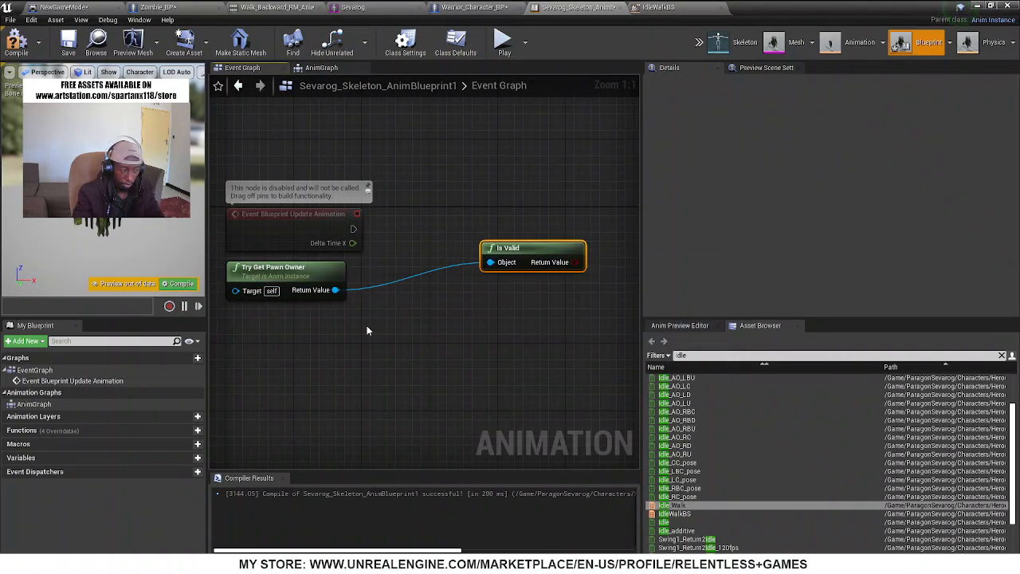
{"action": "key", "text": "Delete"}
{"action": "left_click_drag", "start_coordinate": [336, 291], "coordinate": [456, 285]}
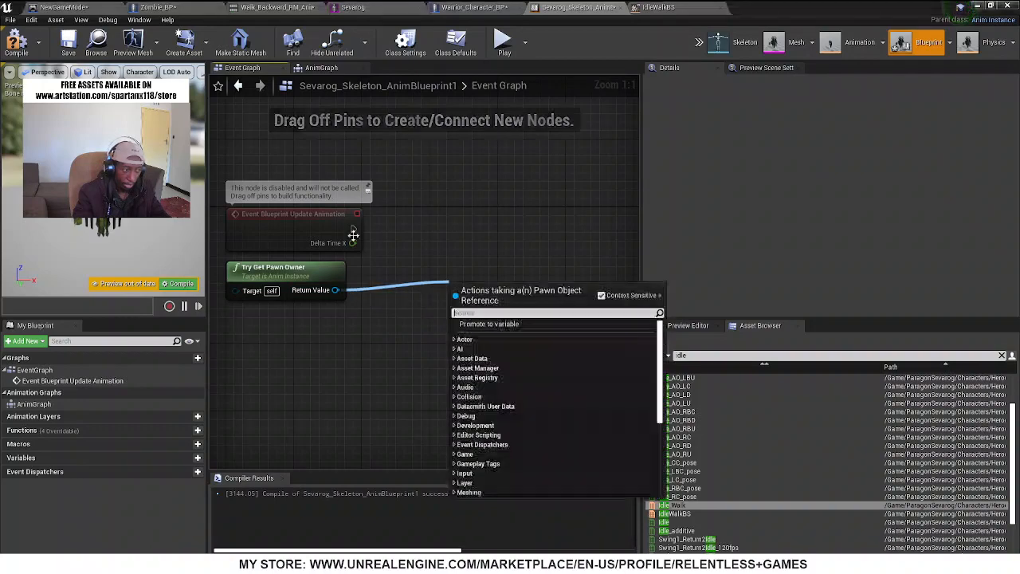
Add a Branch node executed from Event Blueprint Update Animation
{"action": "left_click_drag", "start_coordinate": [353, 229], "coordinate": [508, 231]}
{"action": "type", "text": "branch"}
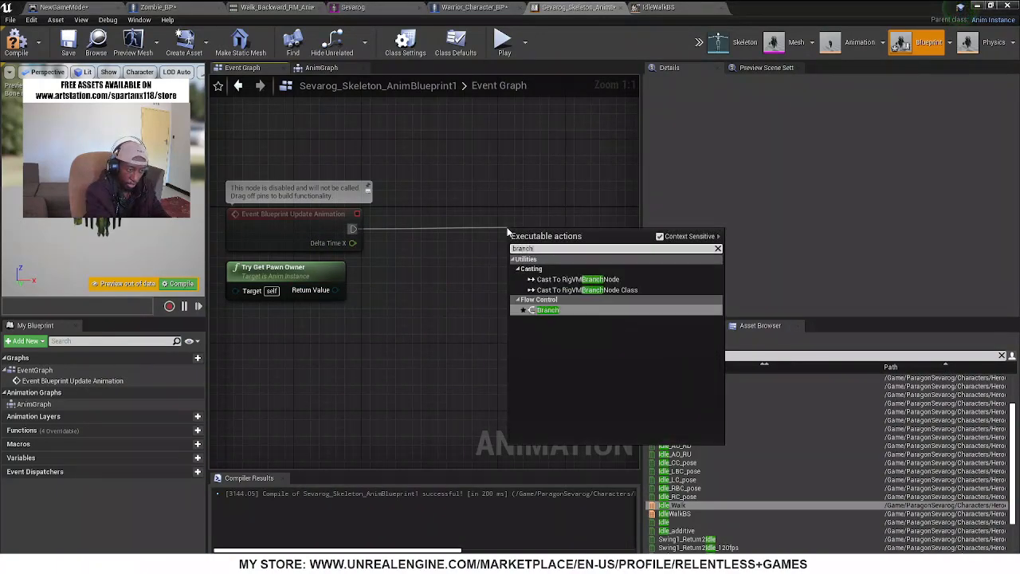
{"action": "key", "text": "Return"}
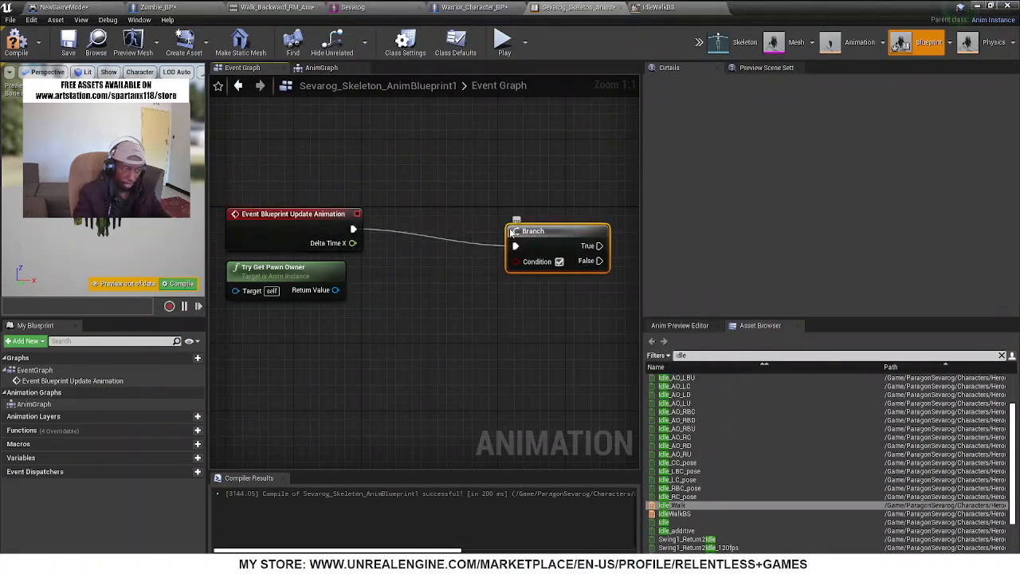
Feed Try Get Pawn Owner's Return Value into an Is Valid node, connect it to the Branch's Condition, and move Branch farther right
{"action": "left_click_drag", "start_coordinate": [338, 290], "coordinate": [438, 303]}
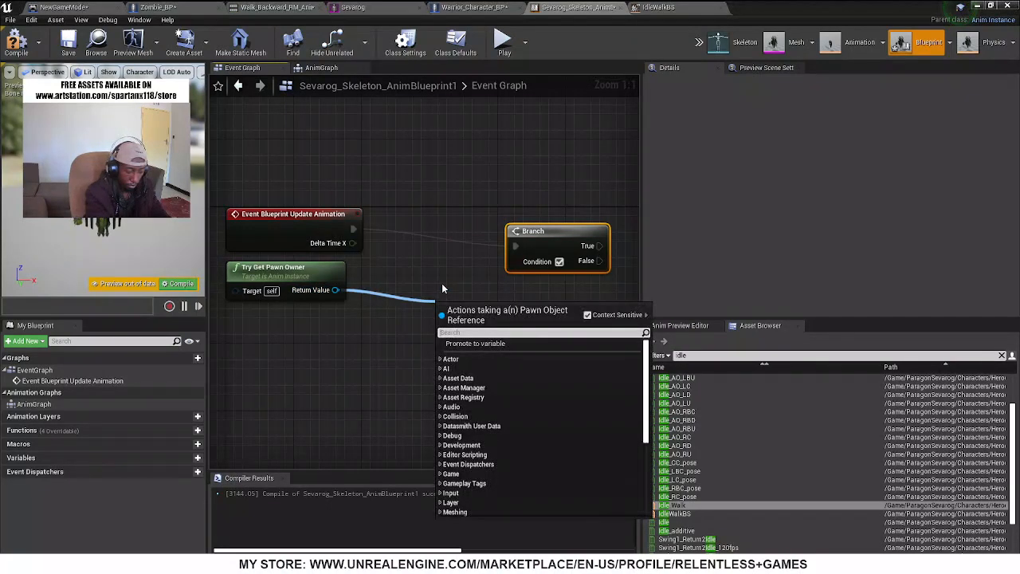
{"action": "type", "text": "is val"}
{"action": "key", "text": "Return"}
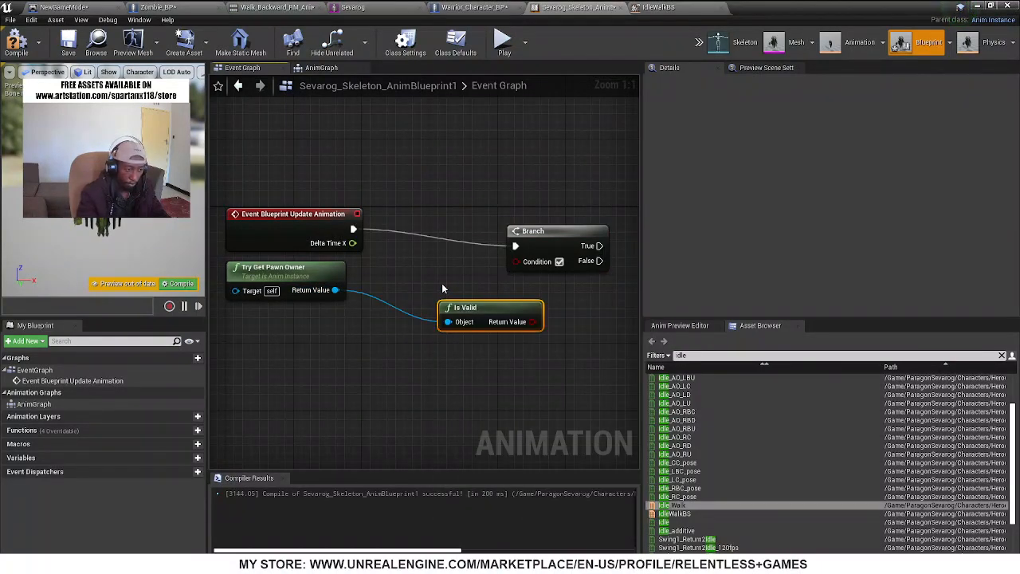
{"action": "left_click_drag", "start_coordinate": [531, 322], "coordinate": [522, 262]}
{"action": "right_click_drag", "start_coordinate": [474, 281], "coordinate": [340, 277]}
{"action": "left_click_drag", "start_coordinate": [422, 232], "coordinate": [522, 219]}
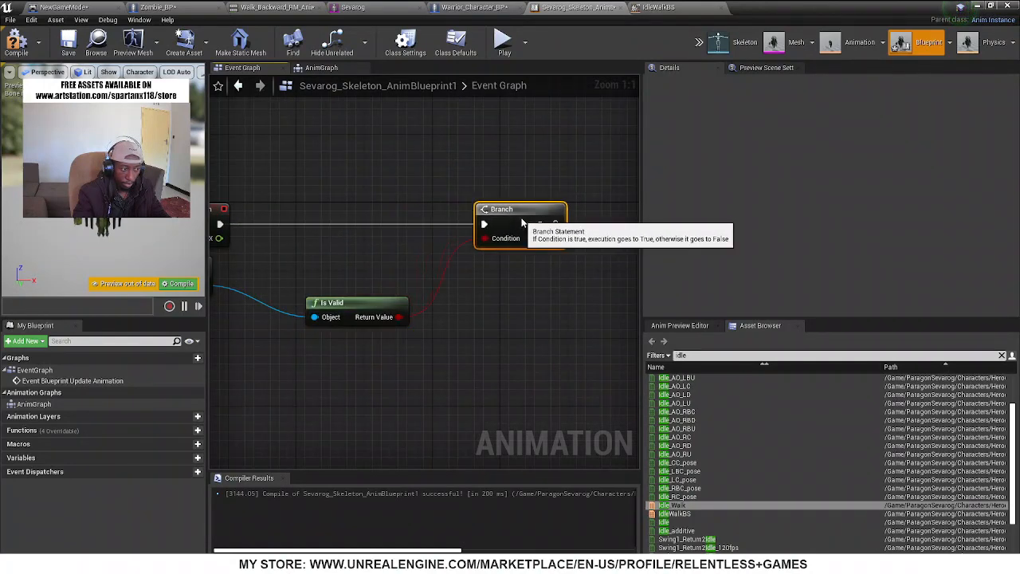
Cast Try Get Pawn Owner's Return Value to Zombie_BP, connect the Branch's True output to the cast, and align the two nodes
{"action": "right_click_drag", "start_coordinate": [459, 316], "coordinate": [559, 296]}
{"action": "left_click_drag", "start_coordinate": [301, 265], "coordinate": [541, 258]}
{"action": "type", "text": "cas"}
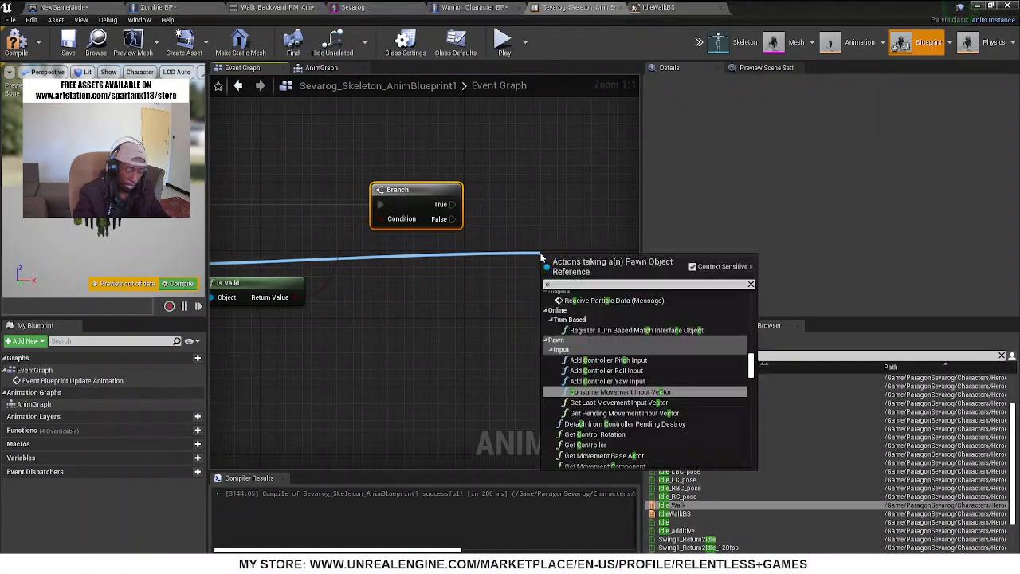
{"action": "type", "text": "t zo"}
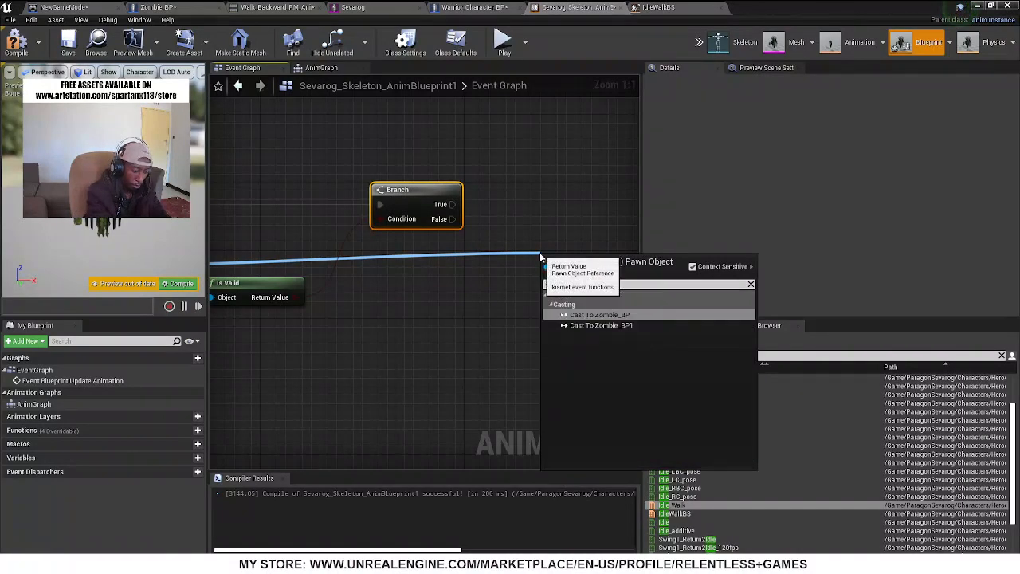
{"action": "key", "text": "Return"}
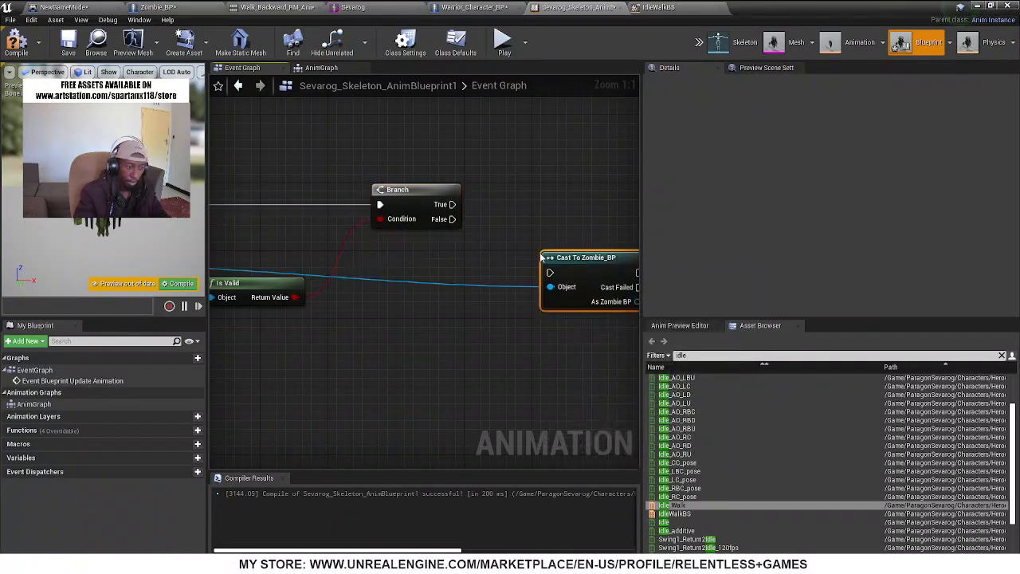
{"action": "left_click_drag", "start_coordinate": [568, 261], "coordinate": [452, 205]}
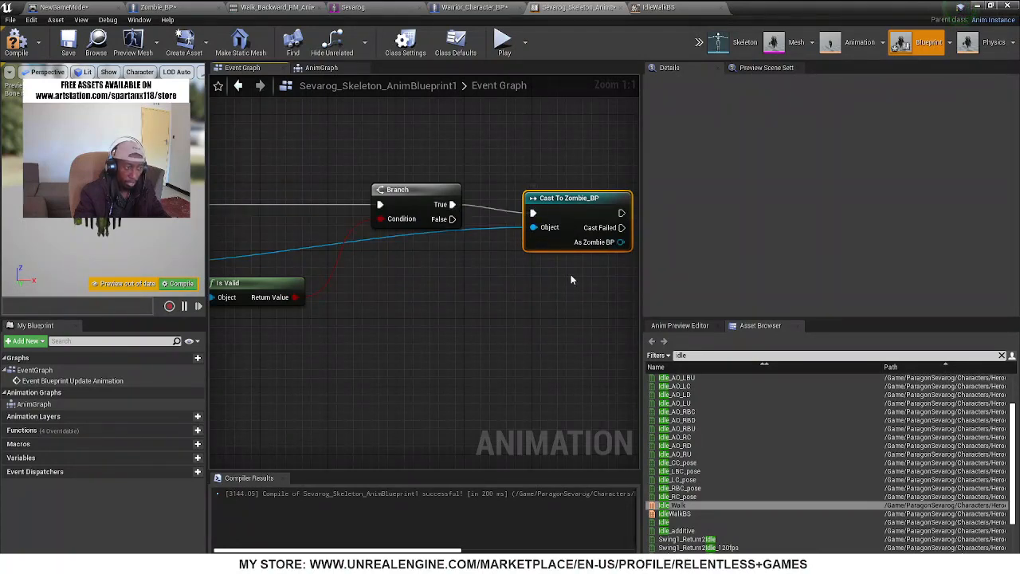
{"action": "left_click_drag", "start_coordinate": [563, 218], "coordinate": [573, 210]}
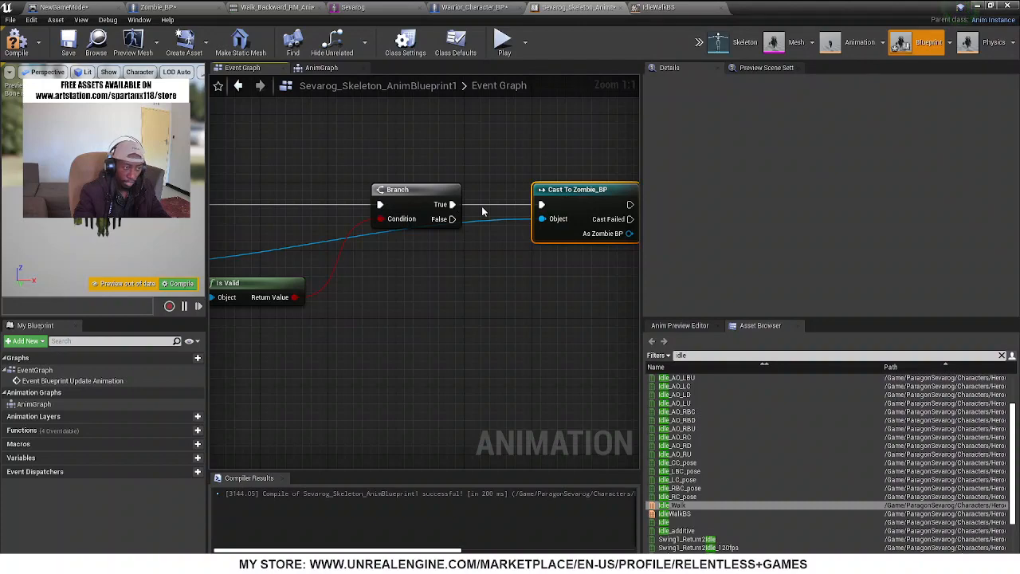
Add a Get Velocity node from the cast's As Zombie BP output
{"action": "right_click_drag", "start_coordinate": [484, 239], "coordinate": [383, 241]}
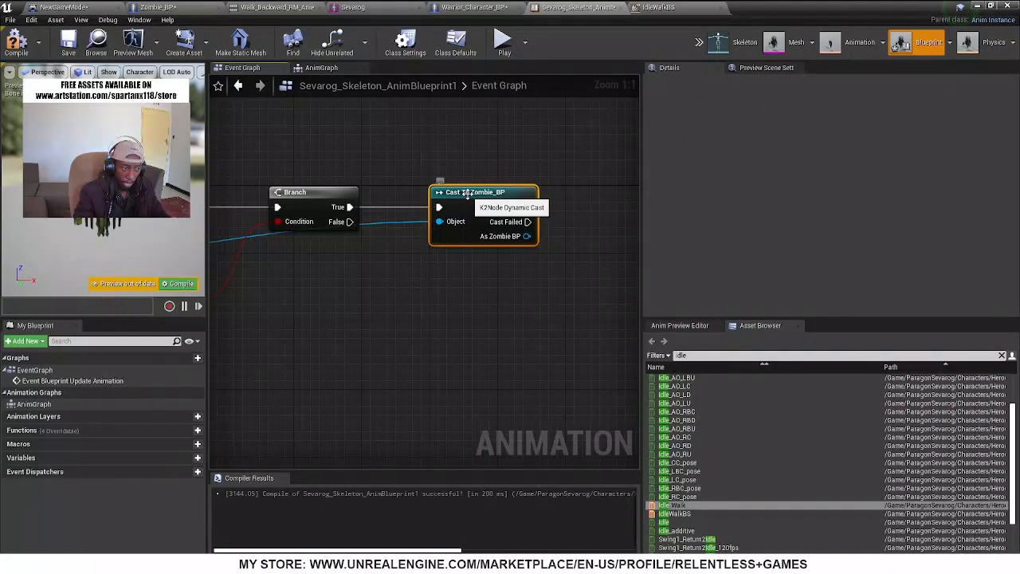
{"action": "right_click_drag", "start_coordinate": [511, 268], "coordinate": [378, 268]}
{"action": "left_click_drag", "start_coordinate": [395, 238], "coordinate": [464, 307]}
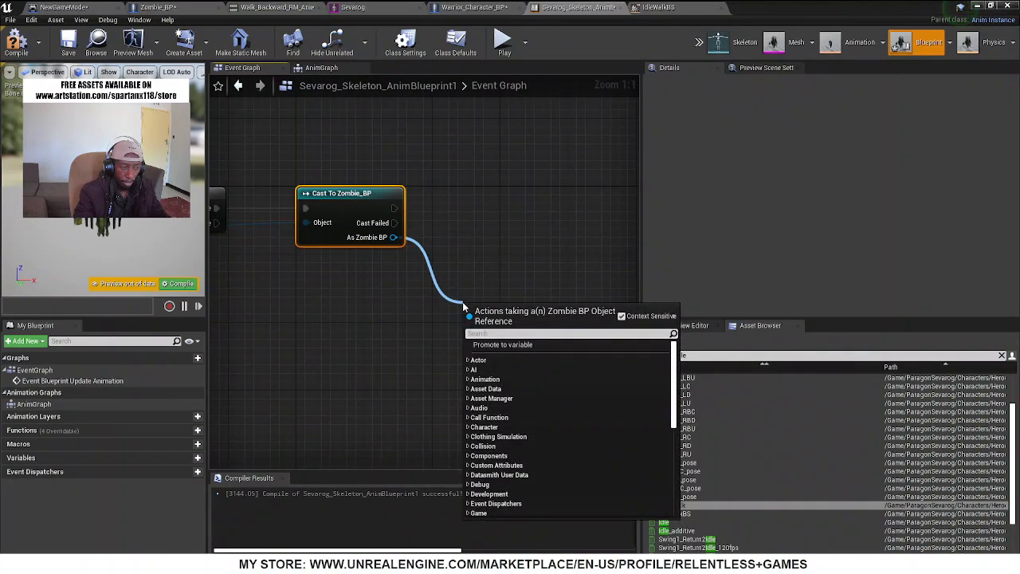
{"action": "type", "text": "Veloci"}
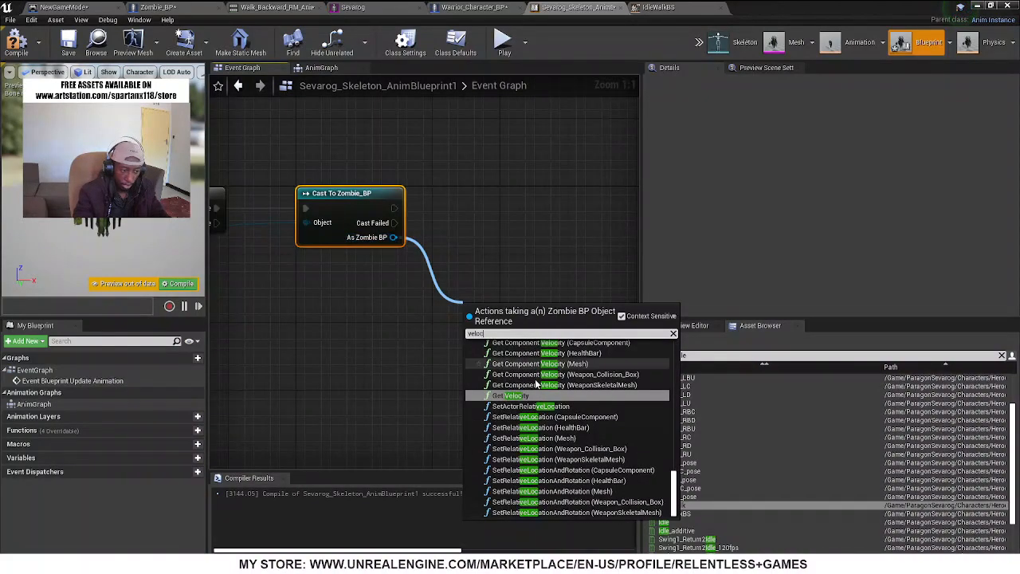
{"action": "left_click", "coordinate": [510, 396]}
Connect Get Velocity's Return Value to a VectorLength node and move that node up, level with the cast
{"action": "right_click_drag", "start_coordinate": [406, 319], "coordinate": [297, 315]}
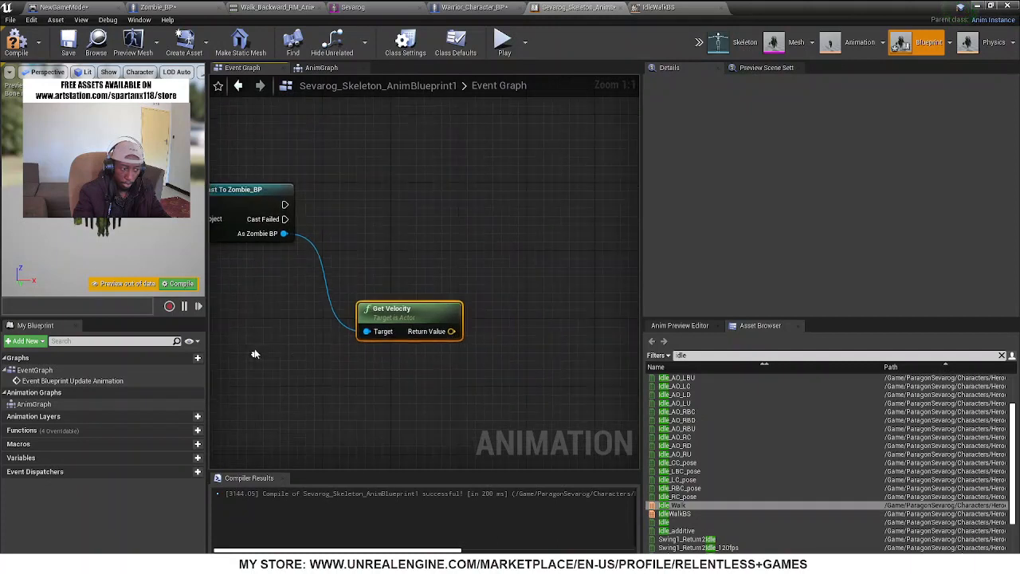
{"action": "left_click_drag", "start_coordinate": [451, 331], "coordinate": [516, 298]}
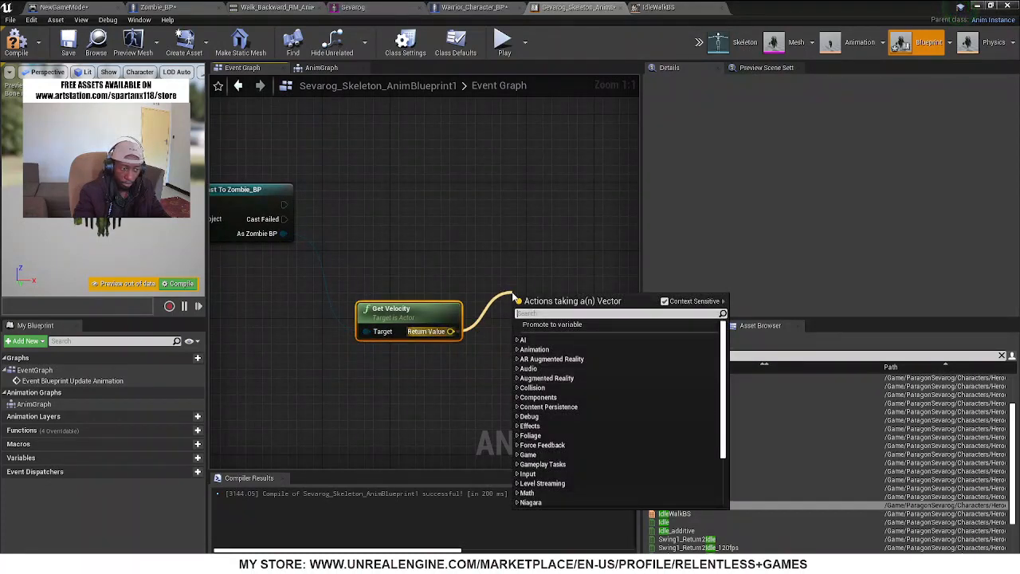
{"action": "type", "text": "vect"}
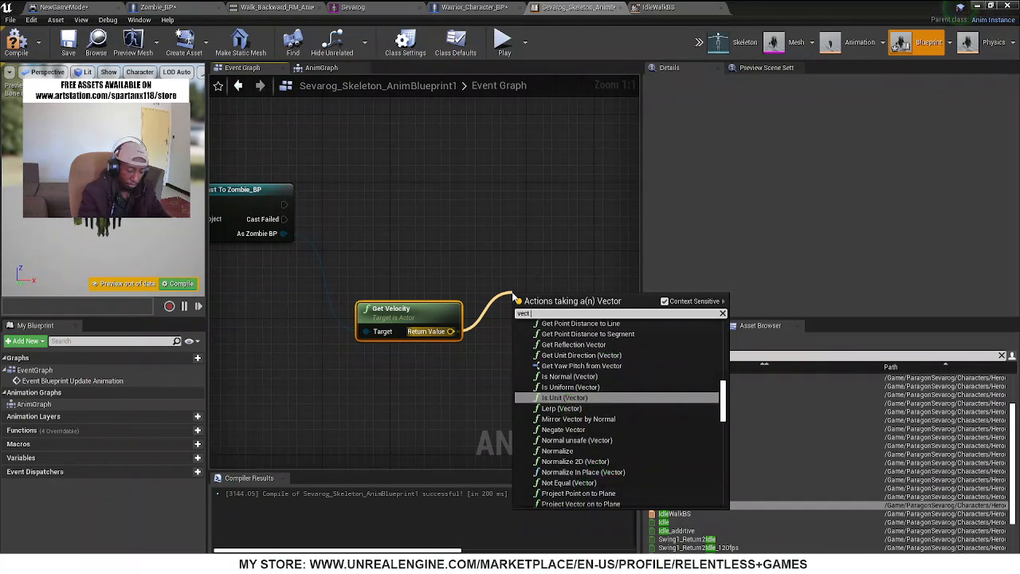
{"action": "type", "text": " leng"}
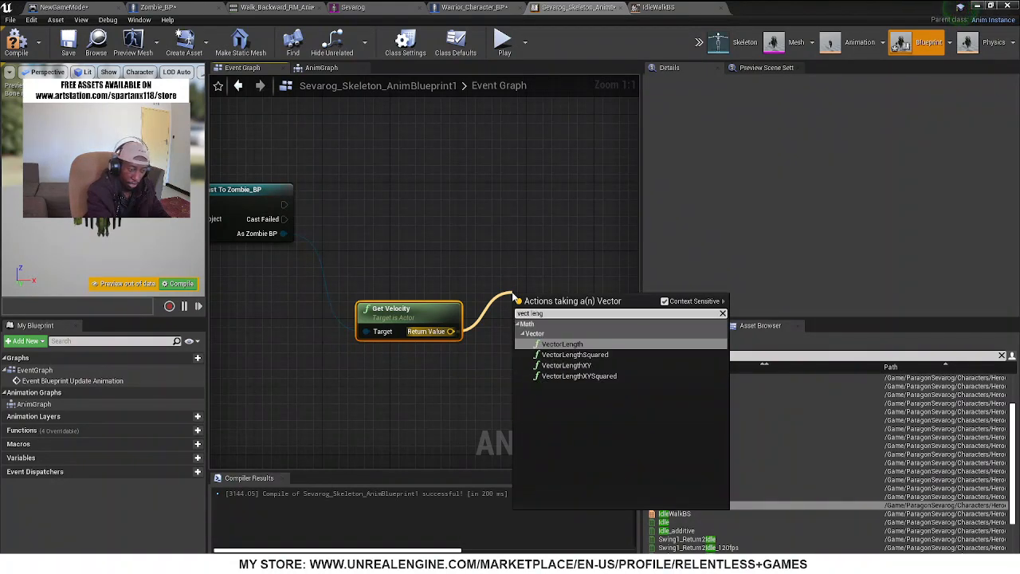
{"action": "key", "text": "Return"}
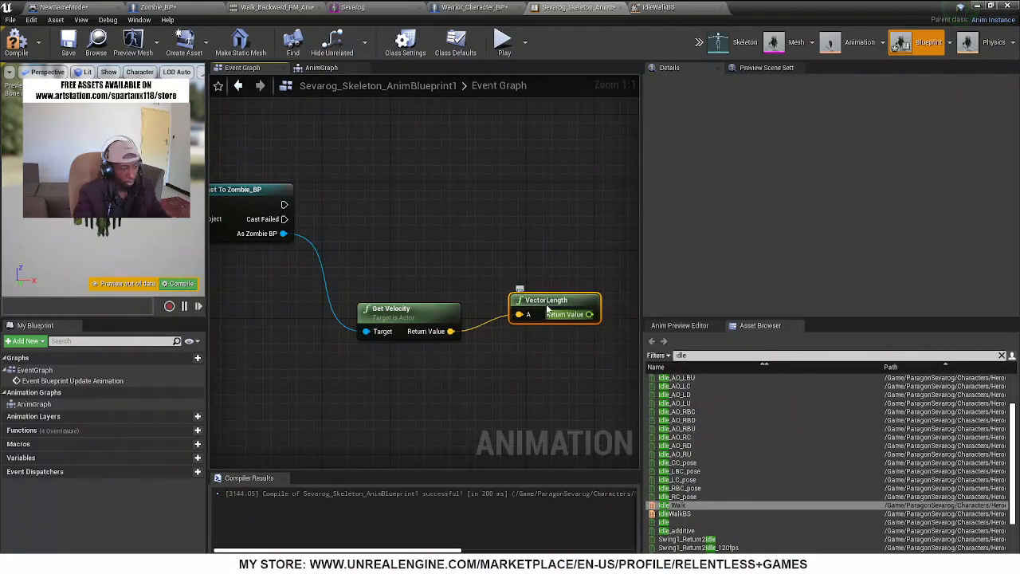
{"action": "left_click_drag", "start_coordinate": [550, 307], "coordinate": [541, 222]}
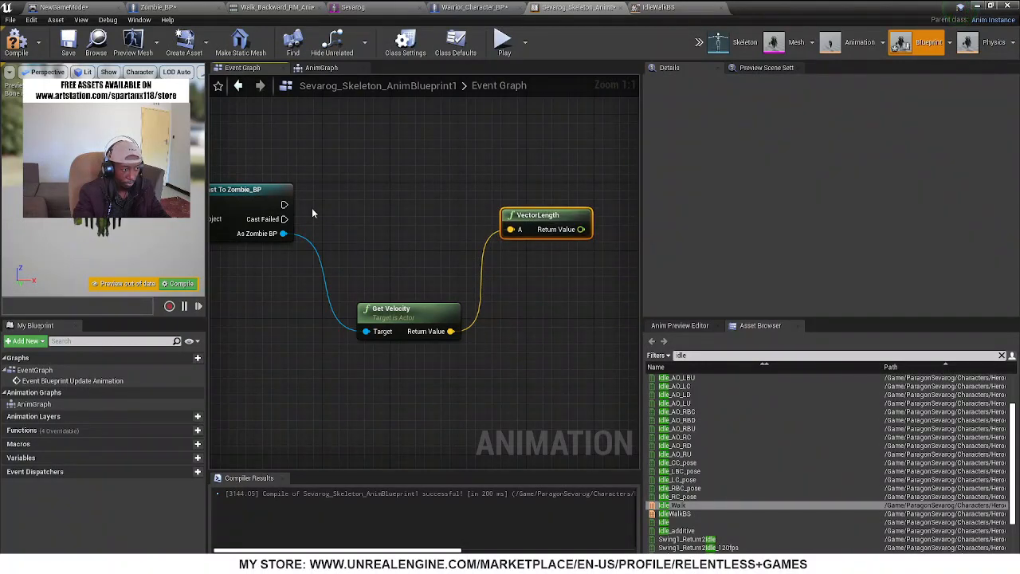
Create a variable named Speed and set its type to Float
{"action": "right_click_drag", "start_coordinate": [378, 242], "coordinate": [280, 235]}
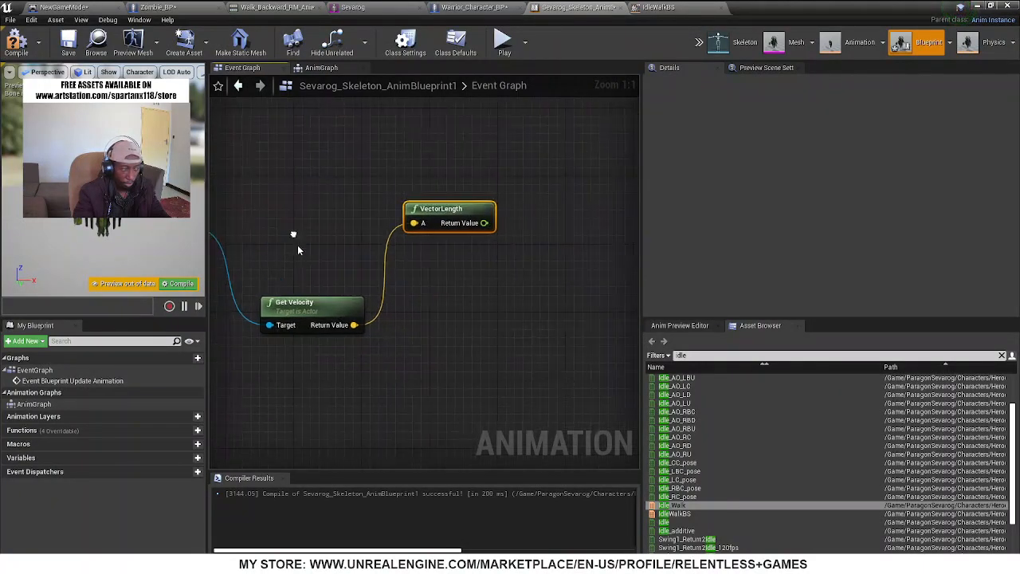
{"action": "left_click", "coordinate": [198, 460]}
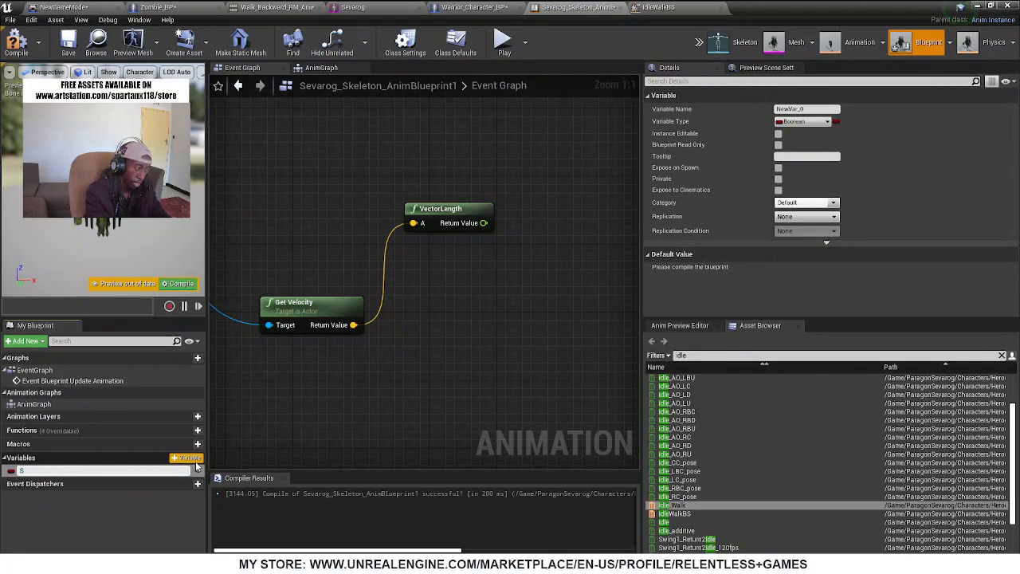
{"action": "key", "text": "Return"}
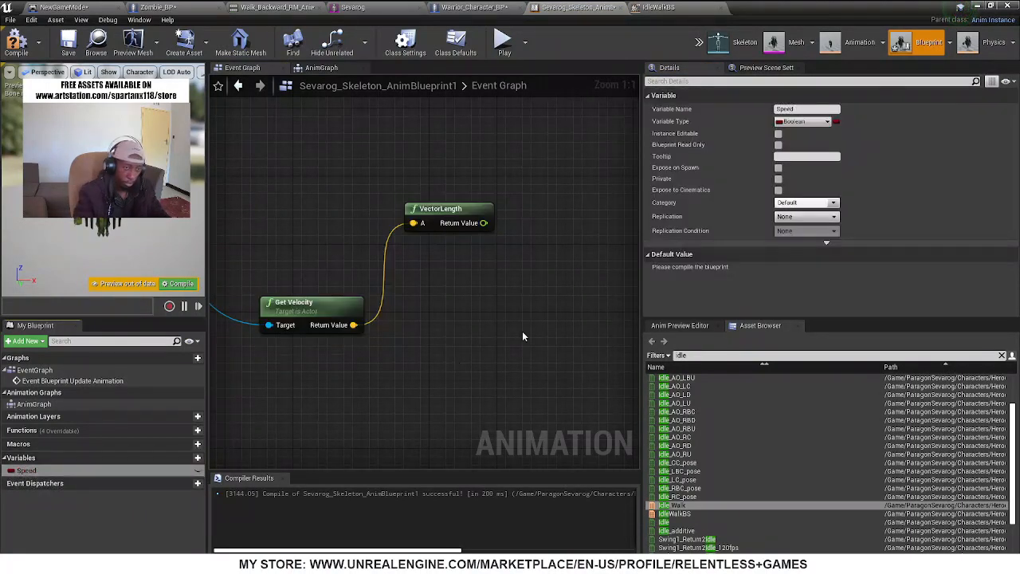
{"action": "left_click", "coordinate": [787, 122]}
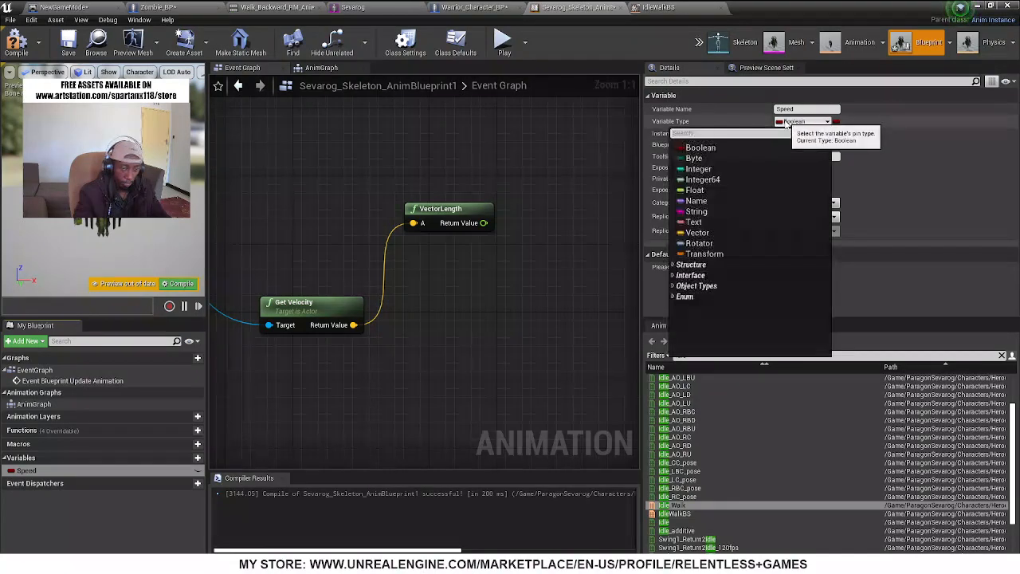
{"action": "left_click", "coordinate": [717, 192]}
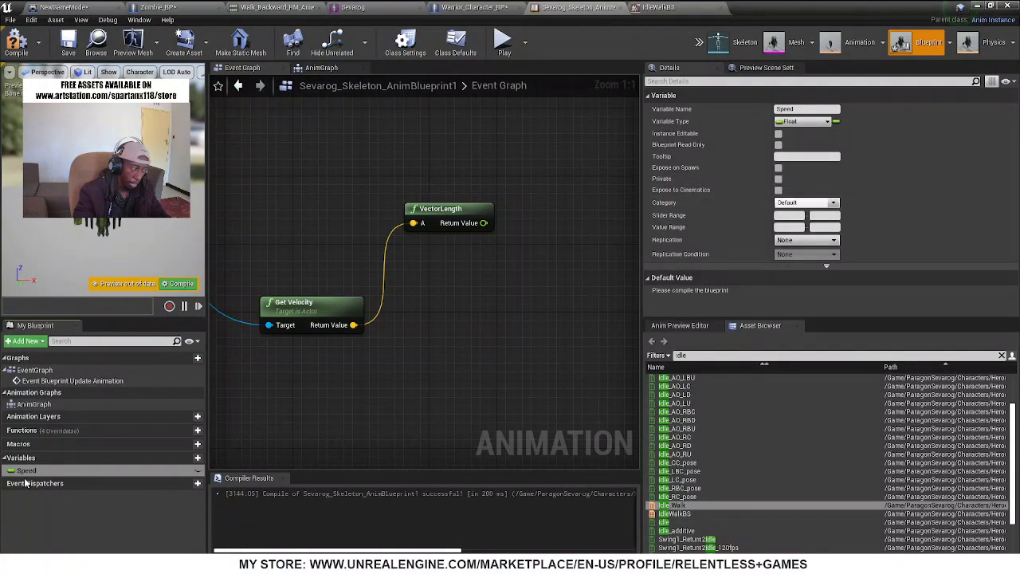
{"action": "right_click_drag", "start_coordinate": [319, 231], "coordinate": [486, 247]}
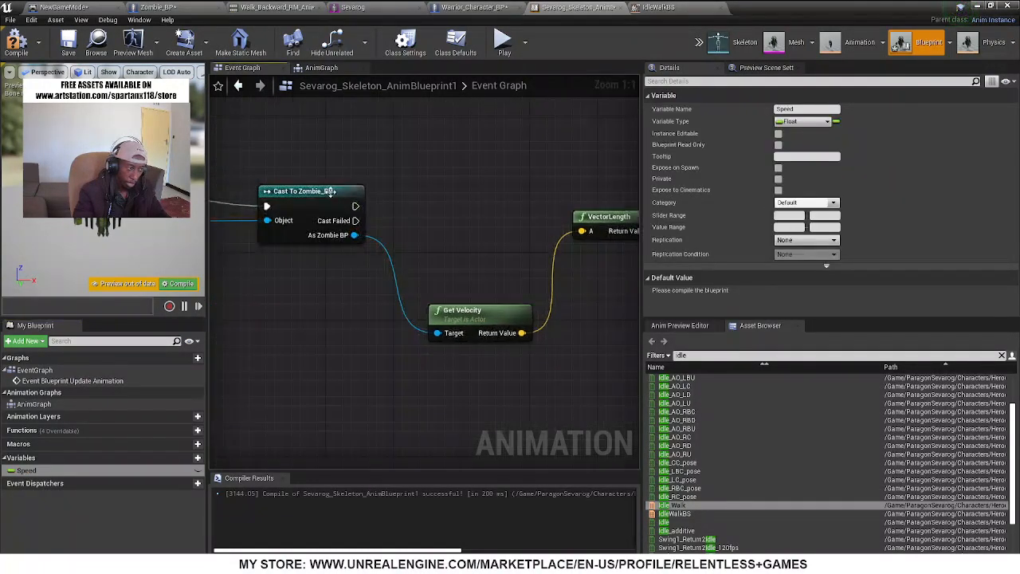
{"action": "left_click", "coordinate": [308, 194]}
{"action": "right_click_drag", "start_coordinate": [402, 209], "coordinate": [259, 214]}
{"action": "left_click_drag", "start_coordinate": [44, 473], "coordinate": [490, 290]}
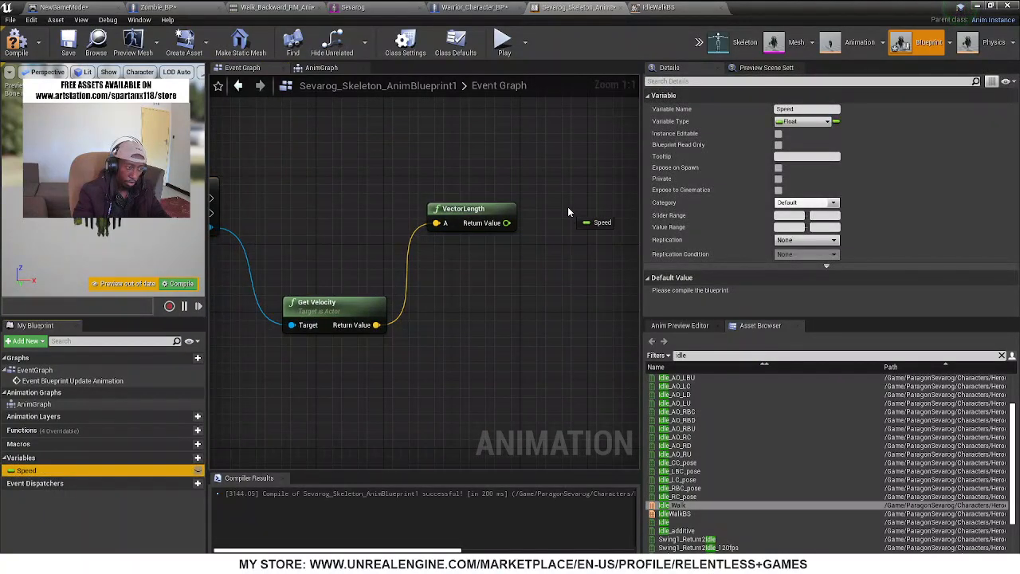
{"action": "left_click_drag", "start_coordinate": [568, 208], "coordinate": [583, 193]}
{"action": "right_click_drag", "start_coordinate": [562, 244], "coordinate": [499, 254]}
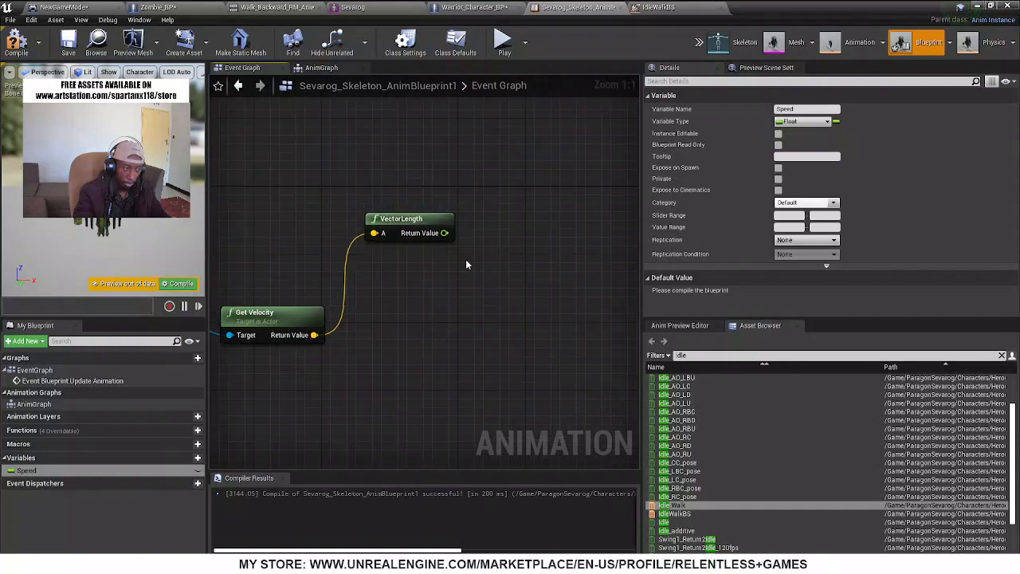
{"action": "right_click_drag", "start_coordinate": [383, 292], "coordinate": [517, 320]}
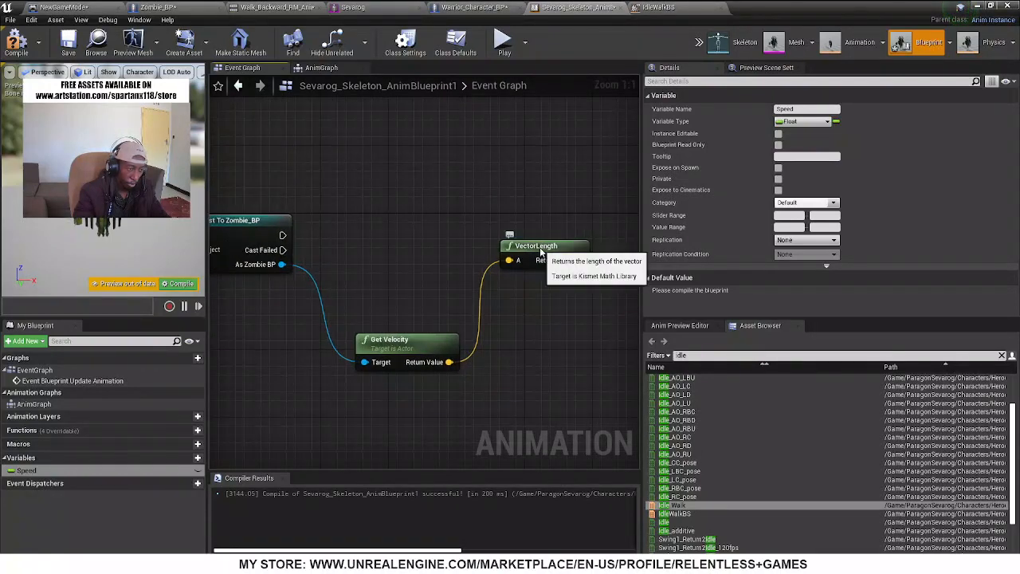
Move the VectorLength node down beside Get Velocity and add a Set Speed node to the right of it
{"action": "left_click_drag", "start_coordinate": [521, 251], "coordinate": [534, 300]}
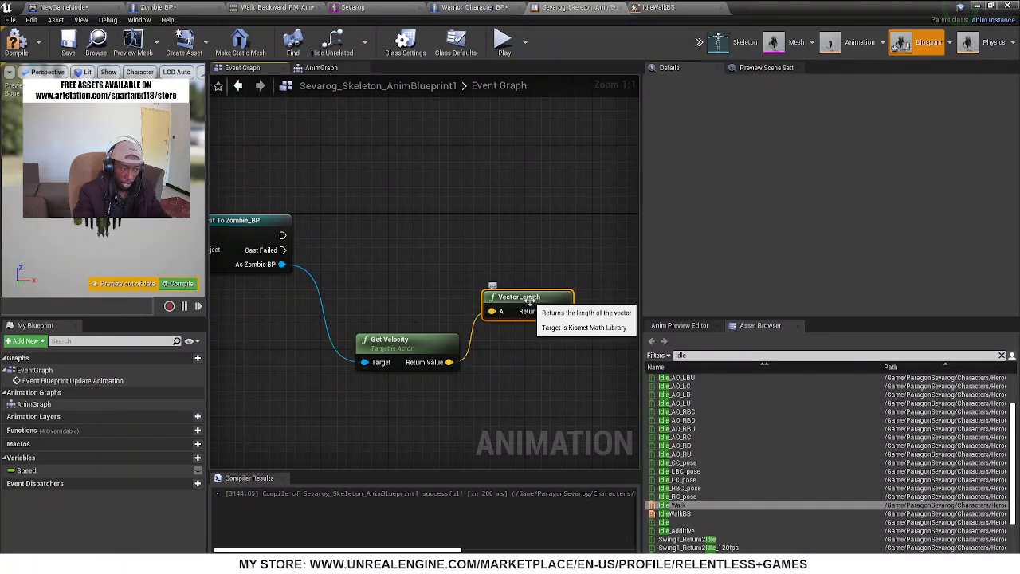
{"action": "right_click_drag", "start_coordinate": [549, 352], "coordinate": [407, 374]}
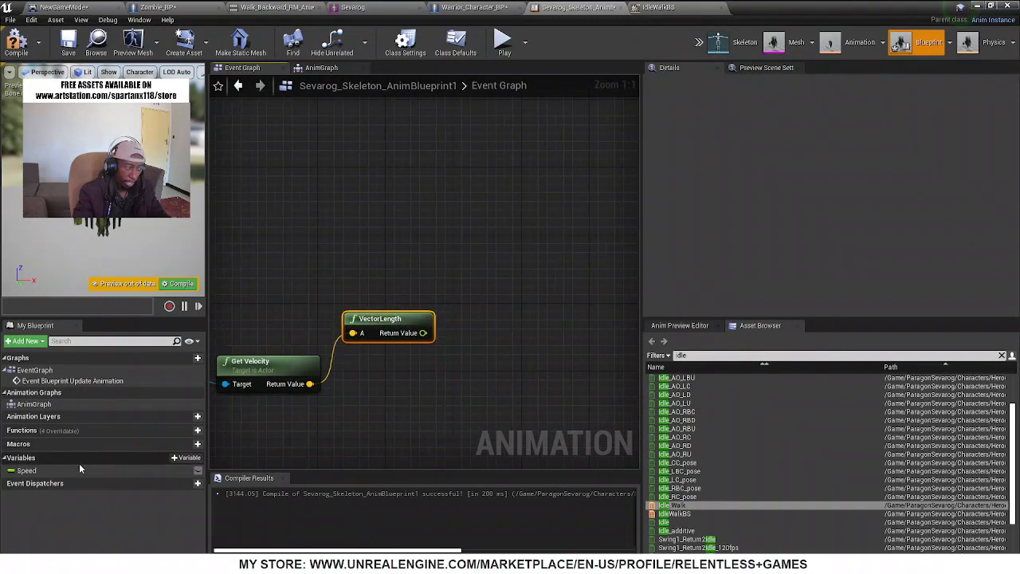
{"action": "left_click_drag", "start_coordinate": [79, 470], "coordinate": [502, 288]}
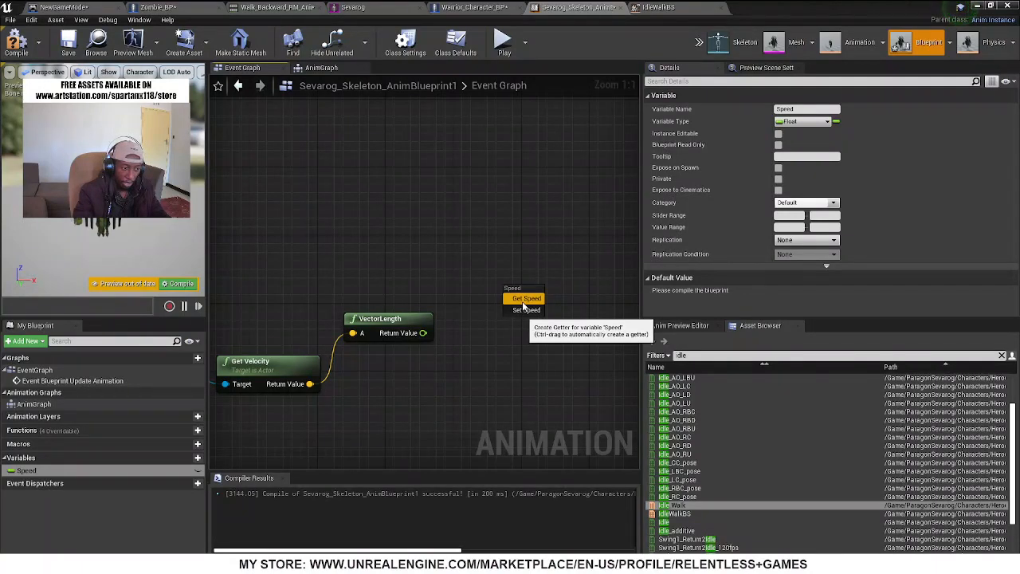
{"action": "left_click", "coordinate": [526, 311]}
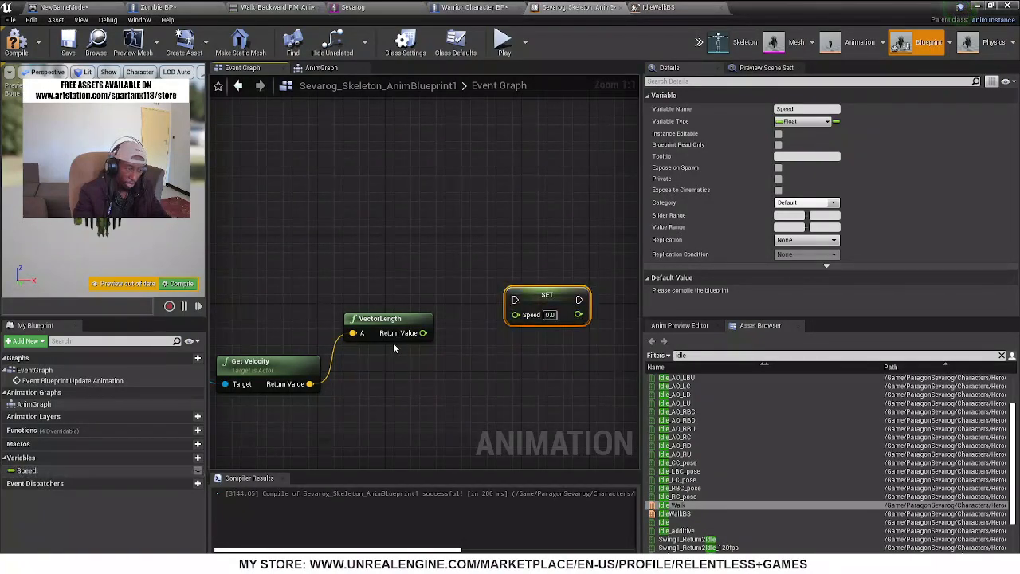
Wire VectorLength's Return Value and the cast's execution output into Set Speed, raise that node, and compile
{"action": "left_click_drag", "start_coordinate": [423, 332], "coordinate": [280, 257]}
{"action": "right_click_drag", "start_coordinate": [586, 299], "coordinate": [411, 292]}
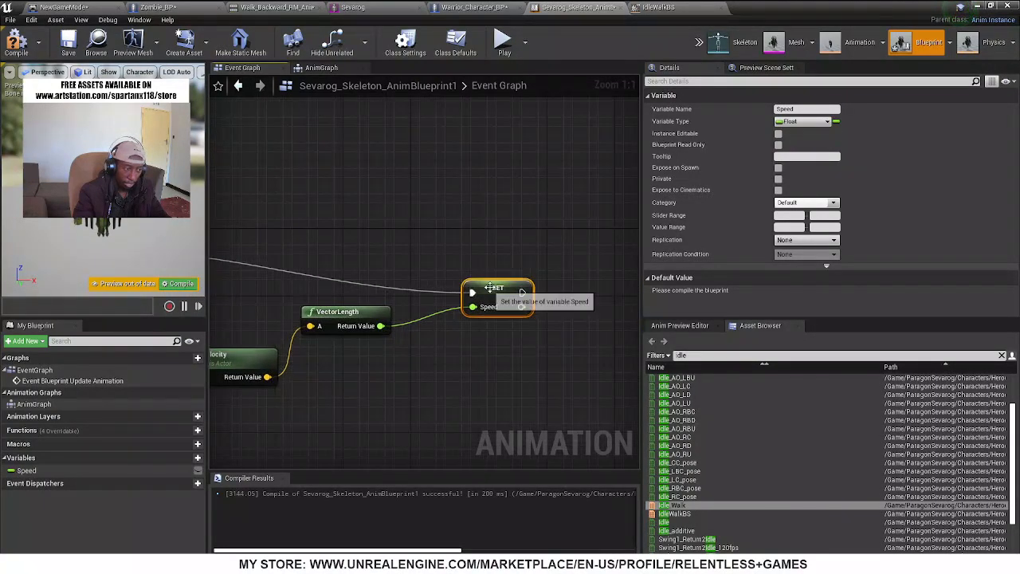
{"action": "left_click_drag", "start_coordinate": [490, 288], "coordinate": [490, 244]}
{"action": "left_click", "coordinate": [14, 50]}
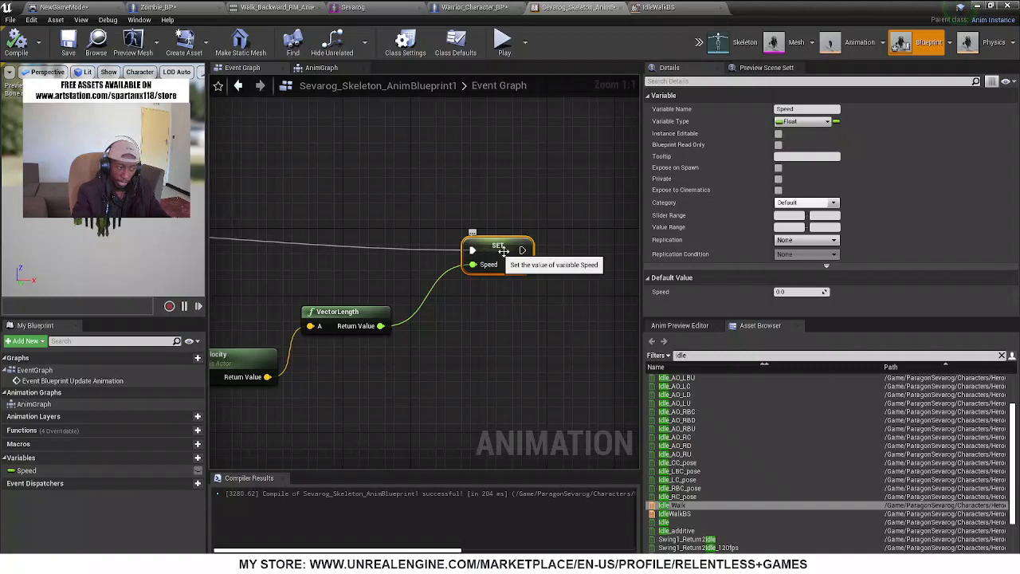
{"action": "right_click_drag", "start_coordinate": [355, 262], "coordinate": [415, 216]}
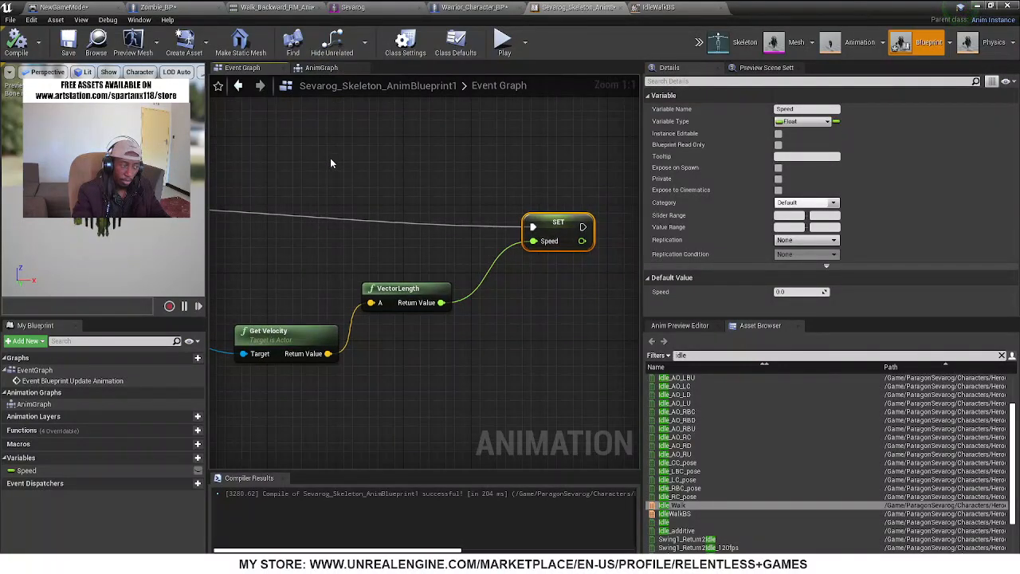
In the AnimGraph, move the Idle_Walk node closer to Output Pose, feed the Speed variable into its input, and compile
{"action": "left_click", "coordinate": [321, 68]}
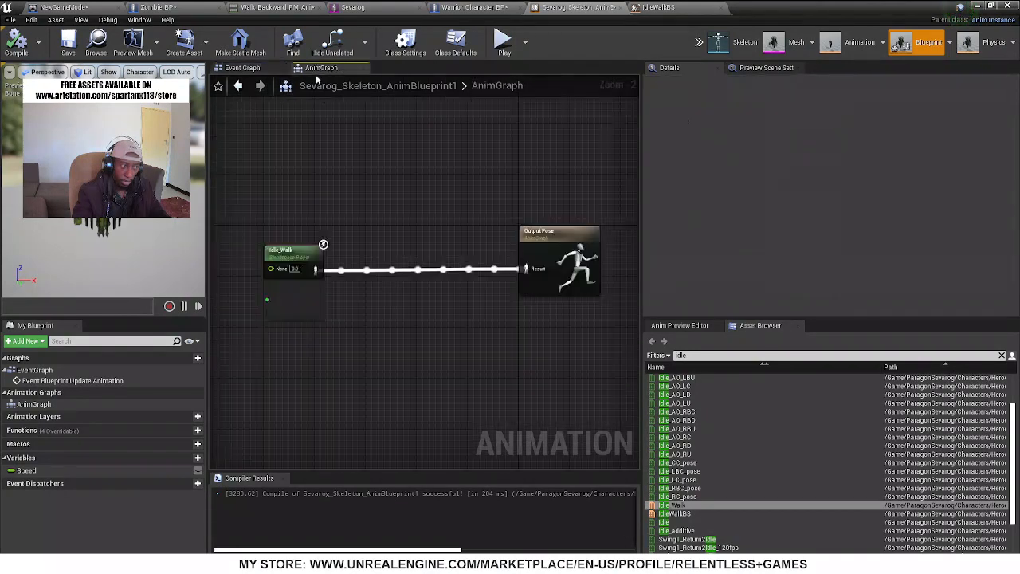
{"action": "left_click_drag", "start_coordinate": [300, 259], "coordinate": [394, 259]}
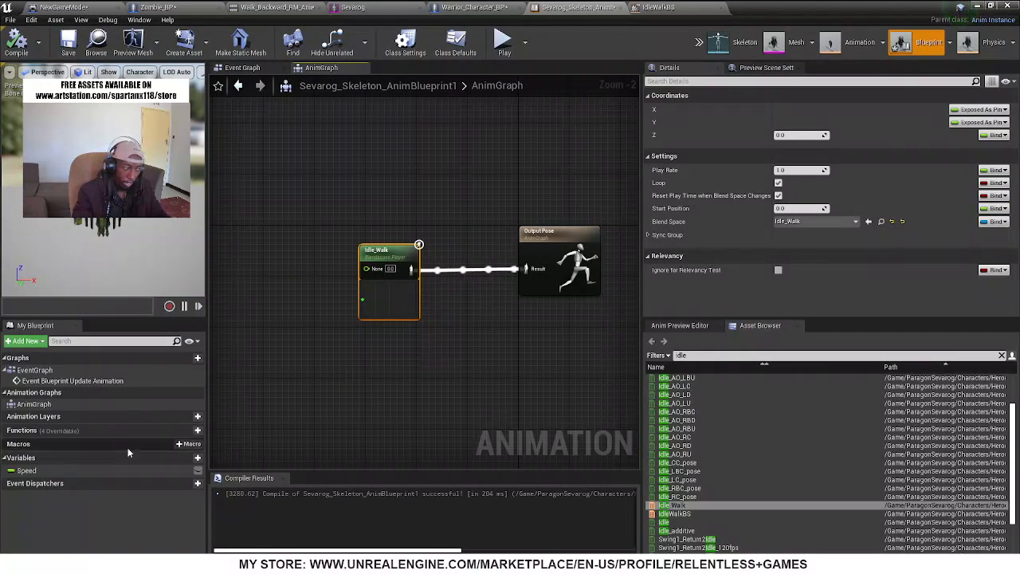
{"action": "left_click_drag", "start_coordinate": [43, 476], "coordinate": [368, 269]}
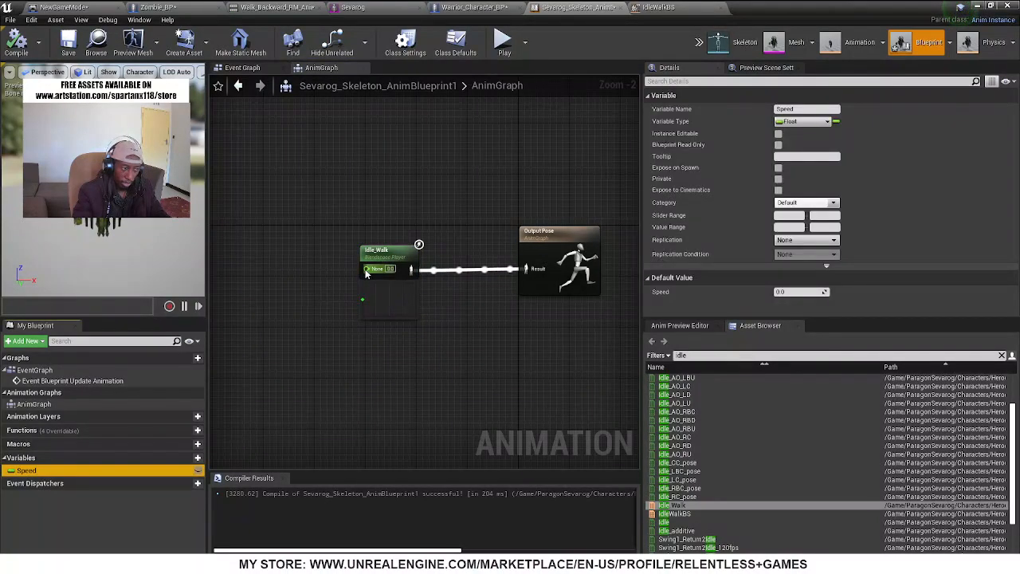
{"action": "left_click", "coordinate": [16, 42]}
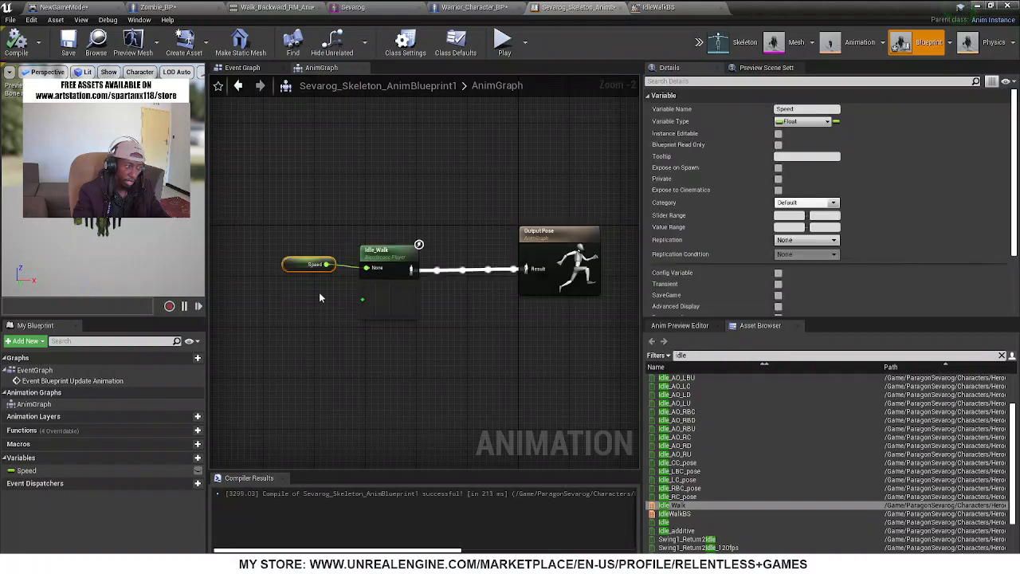
Check the animation preview with the Speed preview value set to 250, and recompile the animation blueprint
{"action": "left_click", "coordinate": [680, 326]}
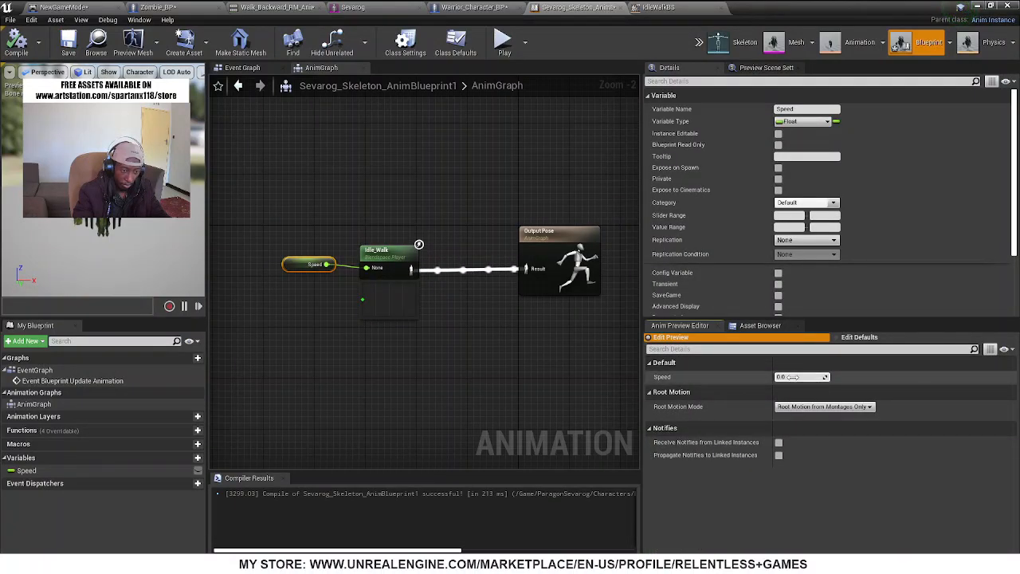
{"action": "mouse_move", "coordinate": [801, 377]}
{"action": "left_mouse_down"}
{"action": "mouse_move", "coordinate": [829, 376]}
{"action": "mouse_move", "coordinate": [794, 379]}
{"action": "left_mouse_up"}
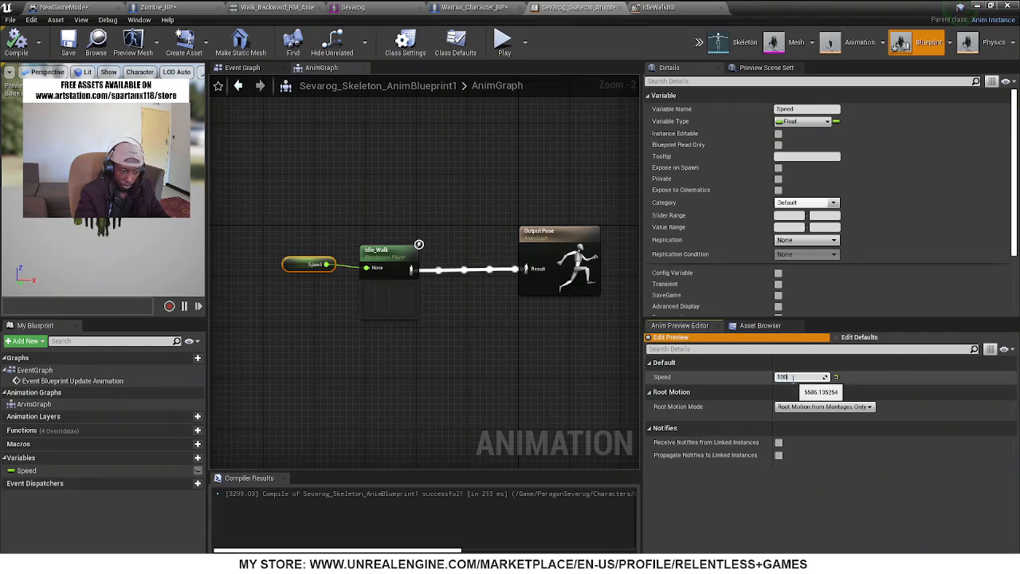
{"action": "type", "text": "0."}
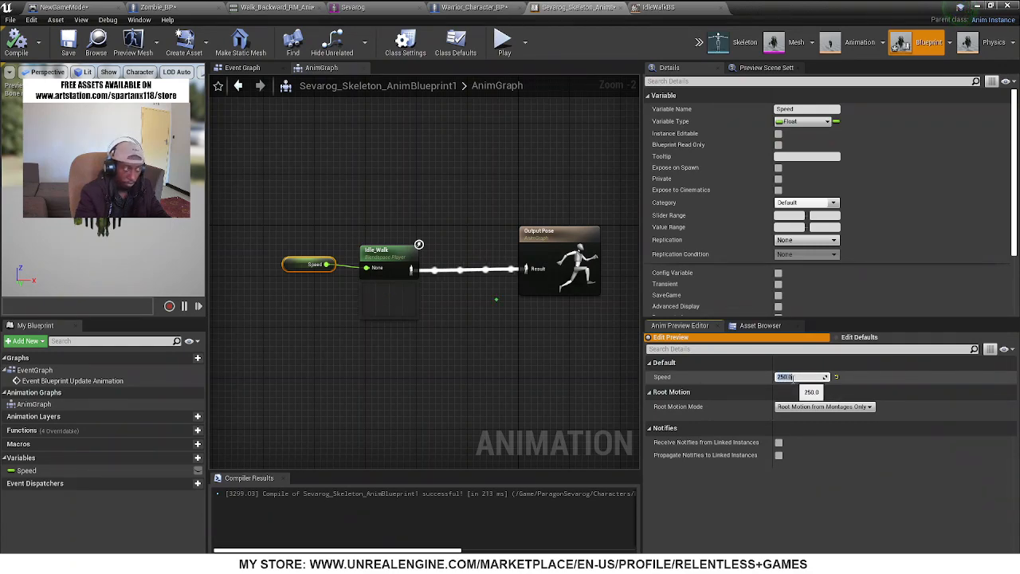
{"action": "key", "text": "Return"}
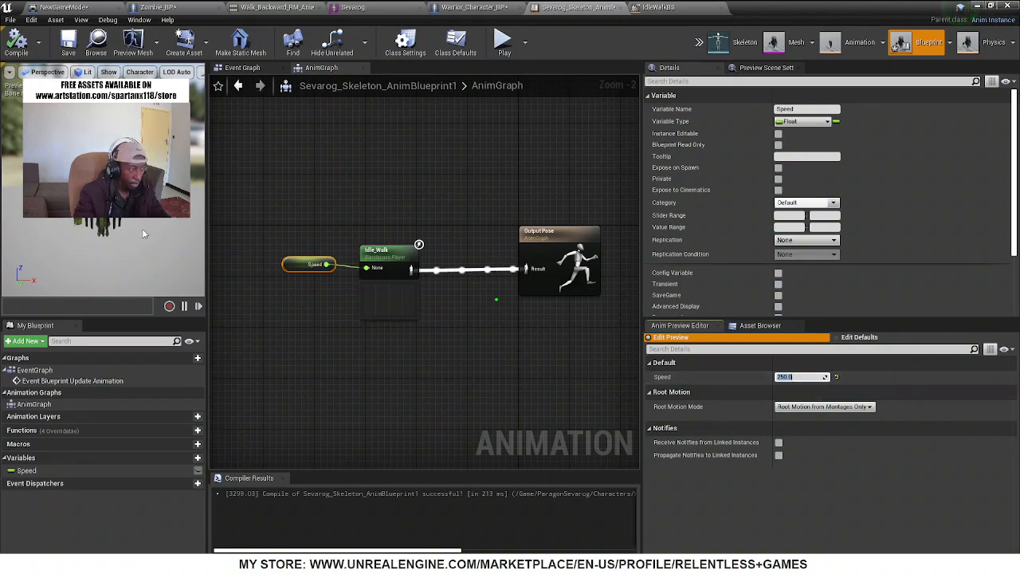
{"action": "left_click", "coordinate": [105, 182]}
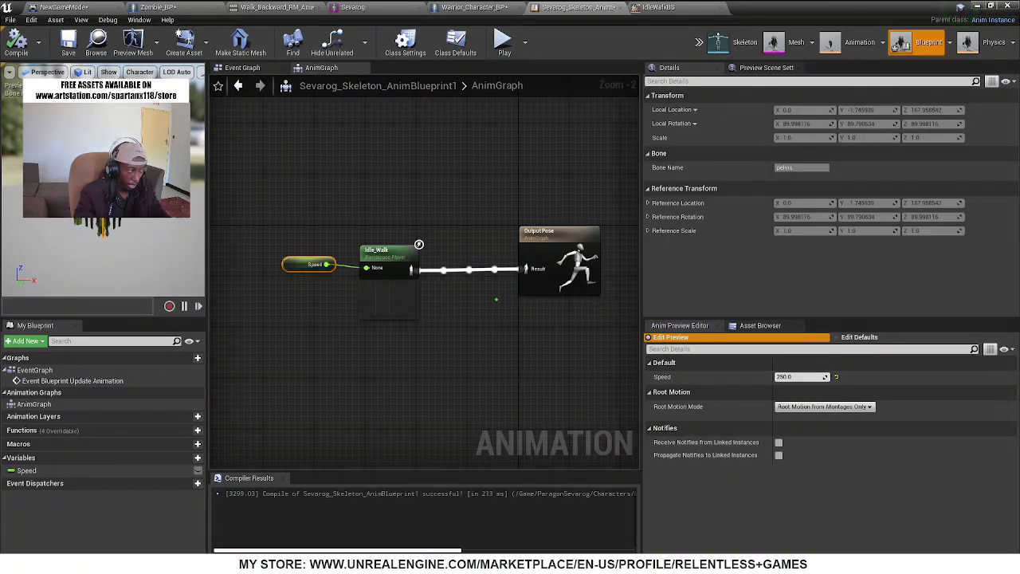
{"action": "left_click", "coordinate": [16, 41]}
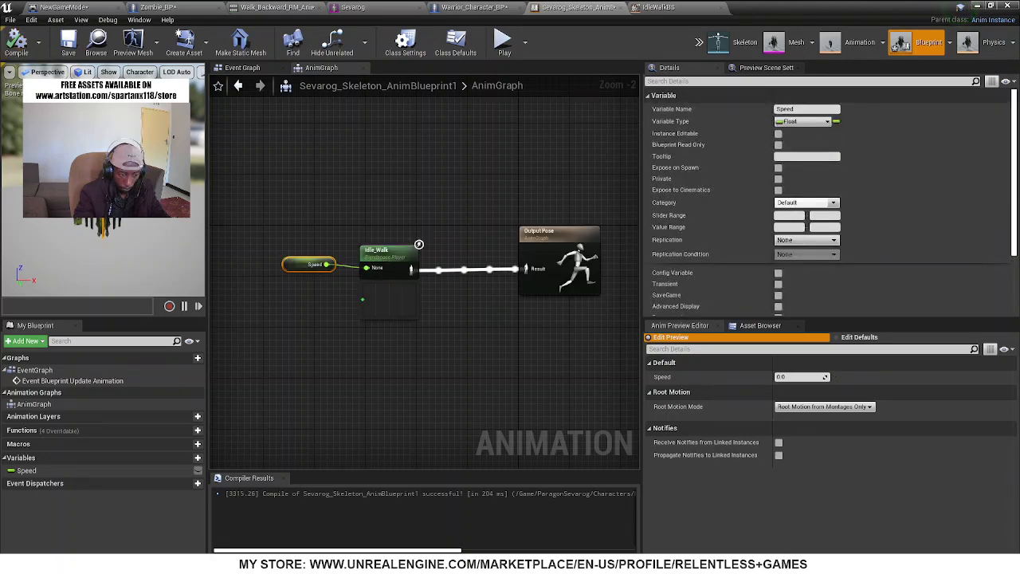
Inspect the preview scene settings, the Idle_Walk and Output Pose nodes, and the Event Graph's Branch and Zombie_BP cast
{"action": "left_click", "coordinate": [764, 68]}
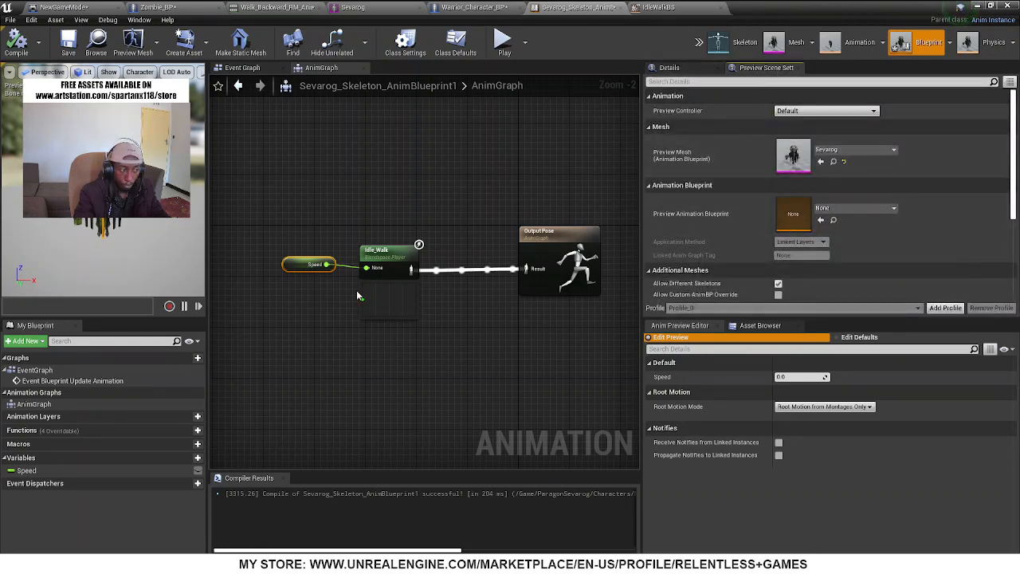
{"action": "left_click", "coordinate": [388, 260]}
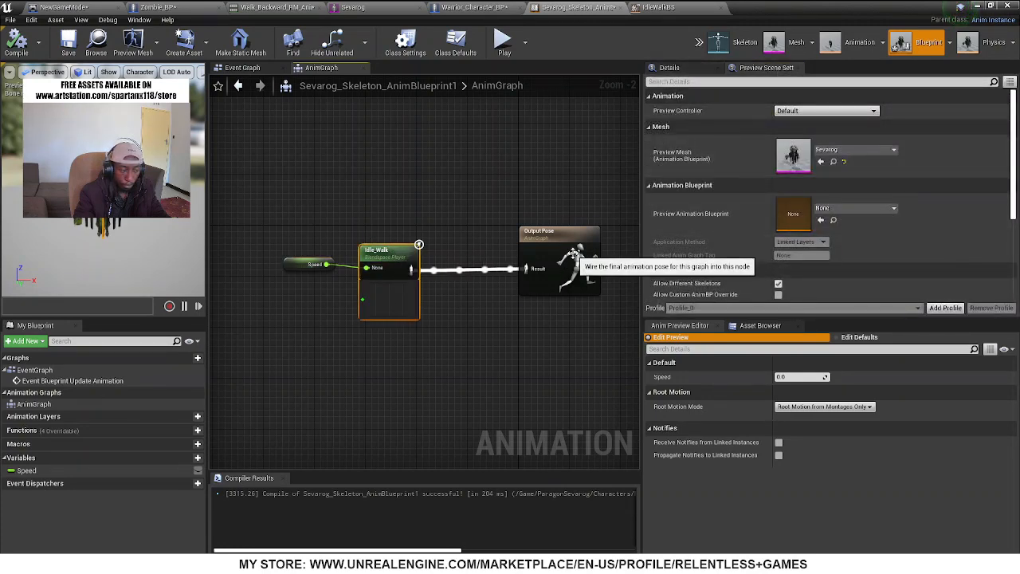
{"action": "left_click", "coordinate": [571, 257]}
{"action": "left_click", "coordinate": [242, 68]}
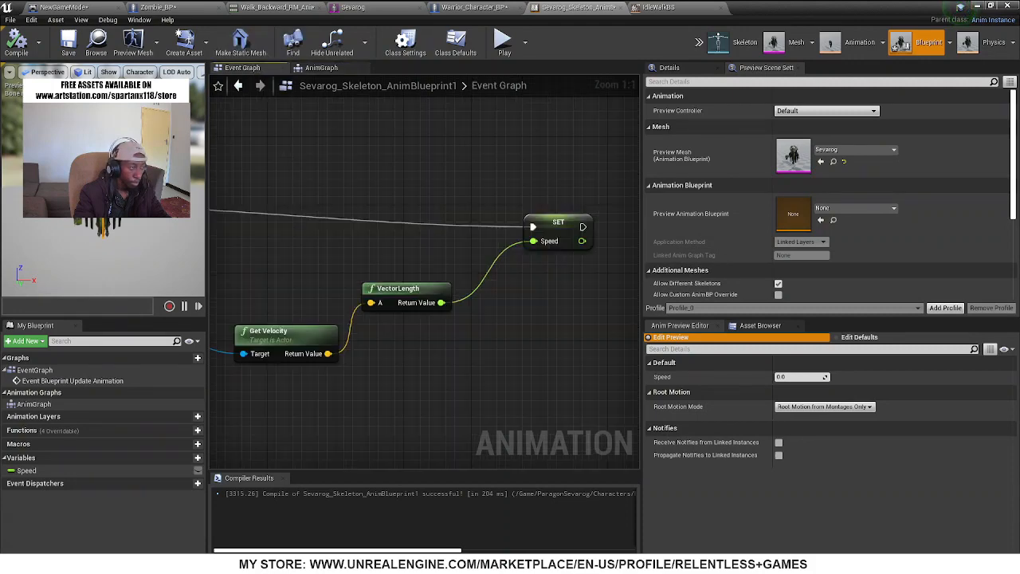
{"action": "right_click_drag", "start_coordinate": [553, 286], "coordinate": [707, 198]}
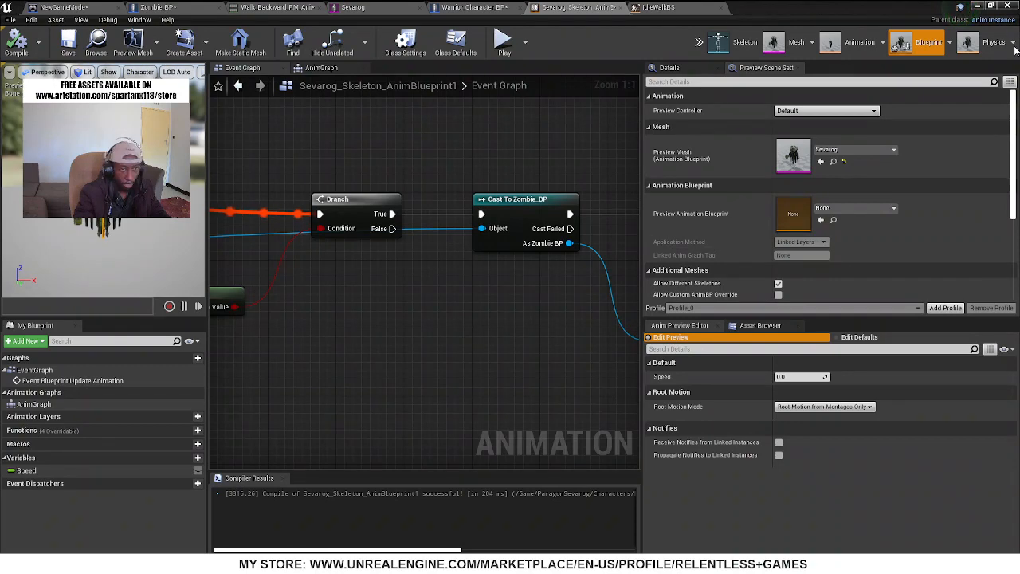
Return to the level, end the play session, and open the placed Zombie_BP actor's blueprint for editing
{"action": "left_click", "coordinate": [986, 6]}
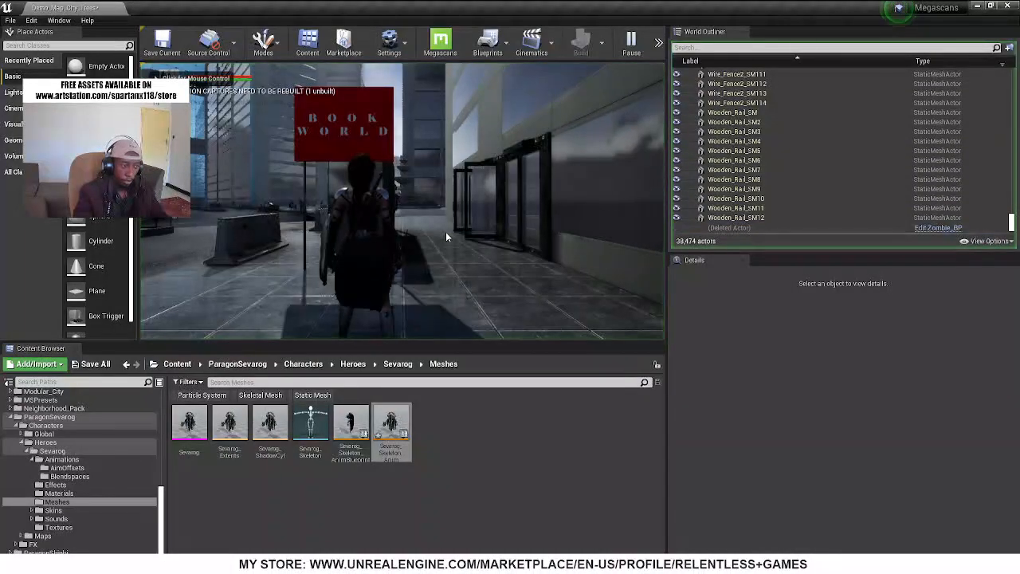
{"action": "key", "text": "Escape"}
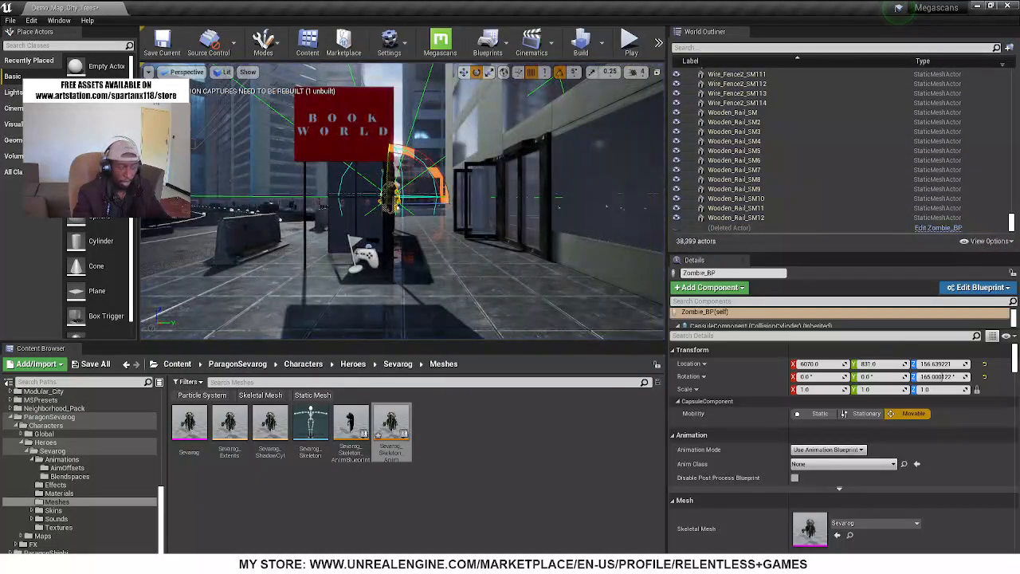
{"action": "right_click", "coordinate": [407, 204]}
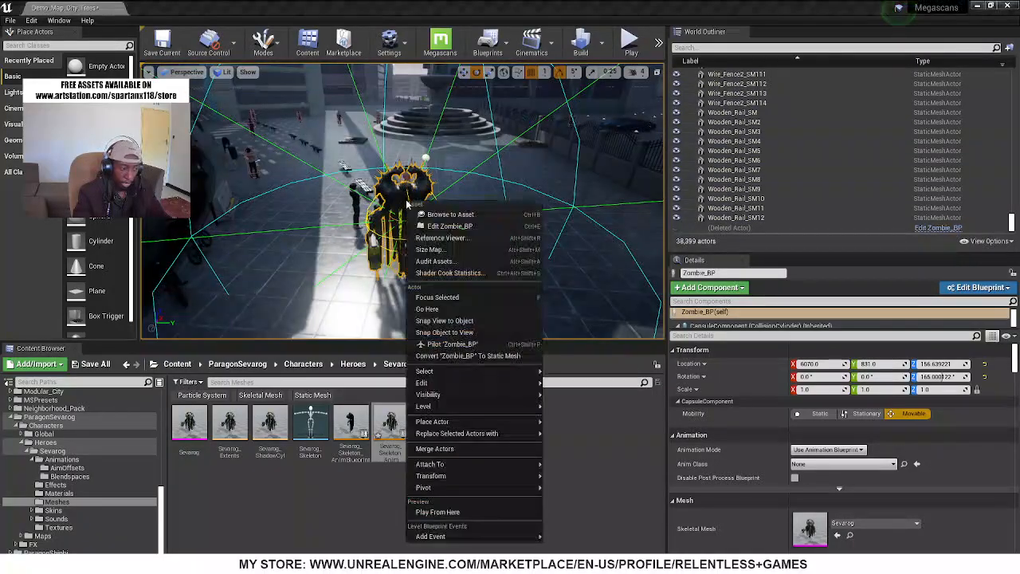
{"action": "left_click", "coordinate": [466, 227]}
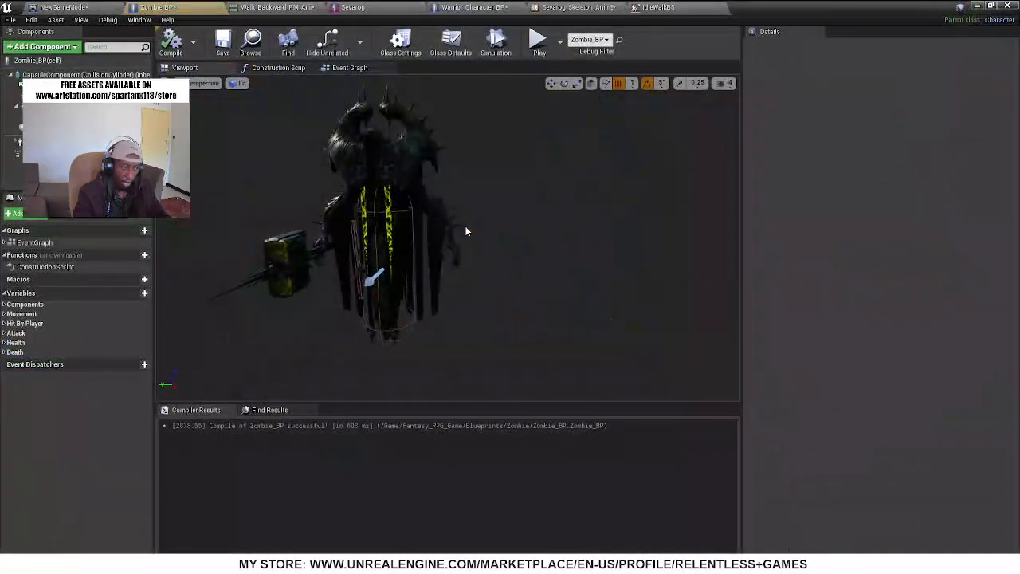
Set the Sevarog mesh's Anim Class to Sevarog_Skeleton_AnimBlueprint and compile Zombie_BP
{"action": "left_click", "coordinate": [400, 166]}
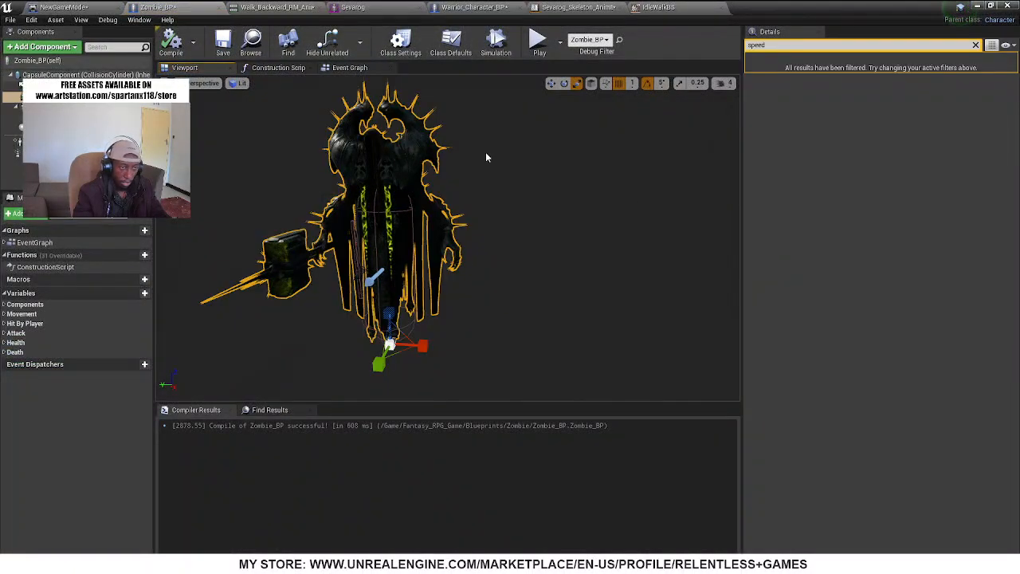
{"action": "left_click", "coordinate": [975, 44]}
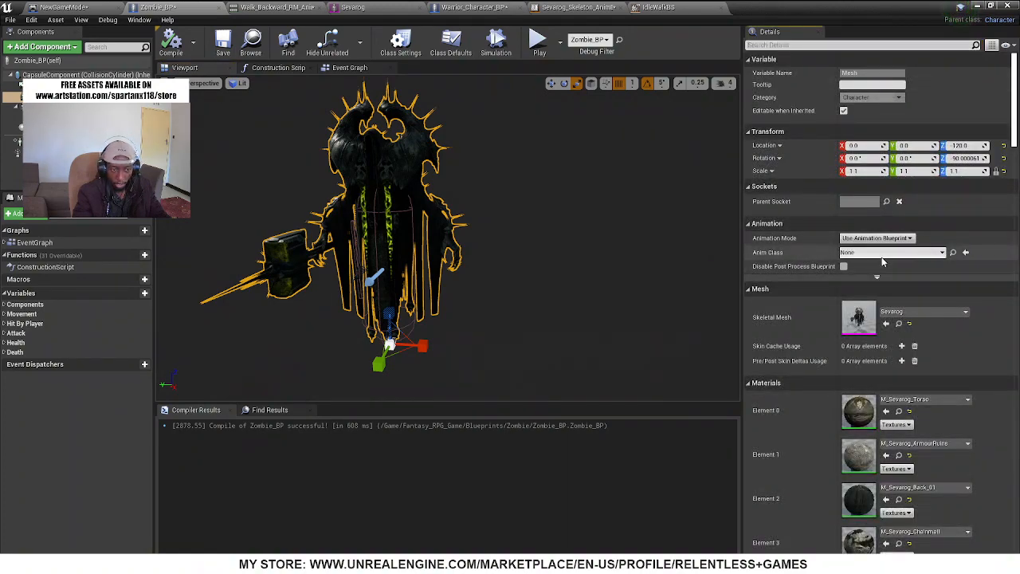
{"action": "left_click", "coordinate": [882, 253]}
{"action": "type", "text": "sev"}
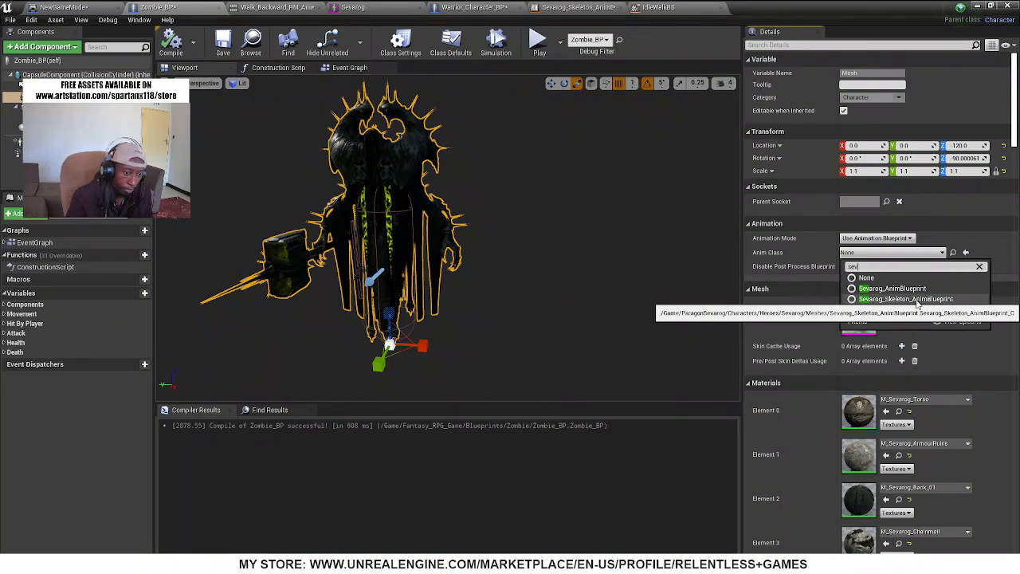
{"action": "left_click", "coordinate": [917, 300]}
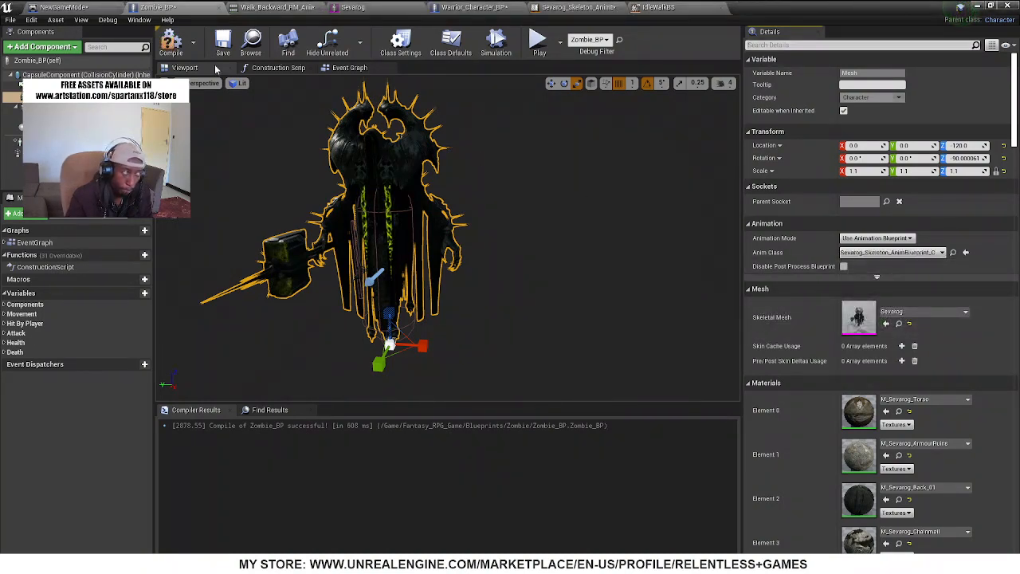
{"action": "left_click", "coordinate": [169, 48]}
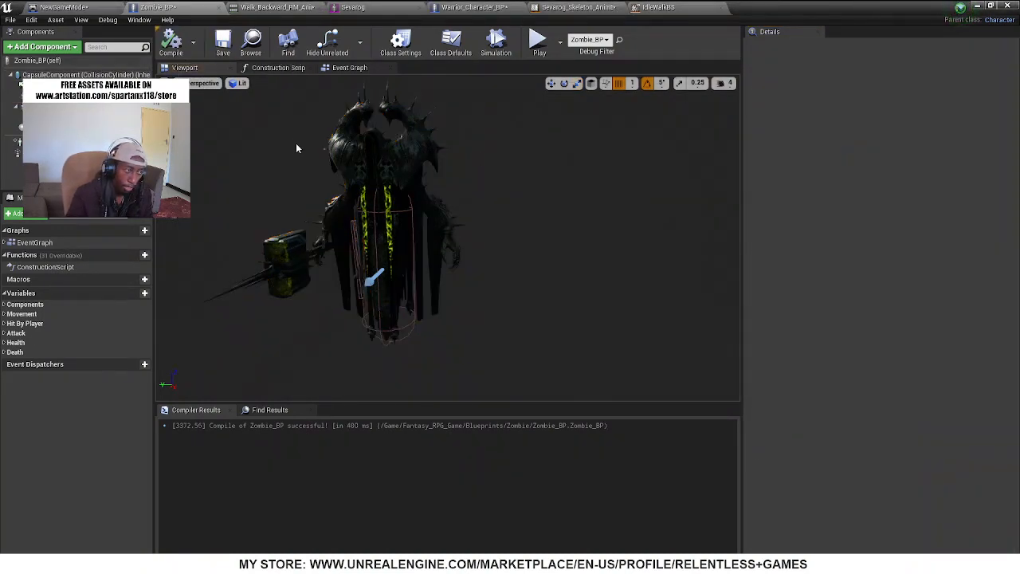
Check the IdleWalkBS blend space and recompile the Sevarog animation blueprint
{"action": "left_click", "coordinate": [672, 6]}
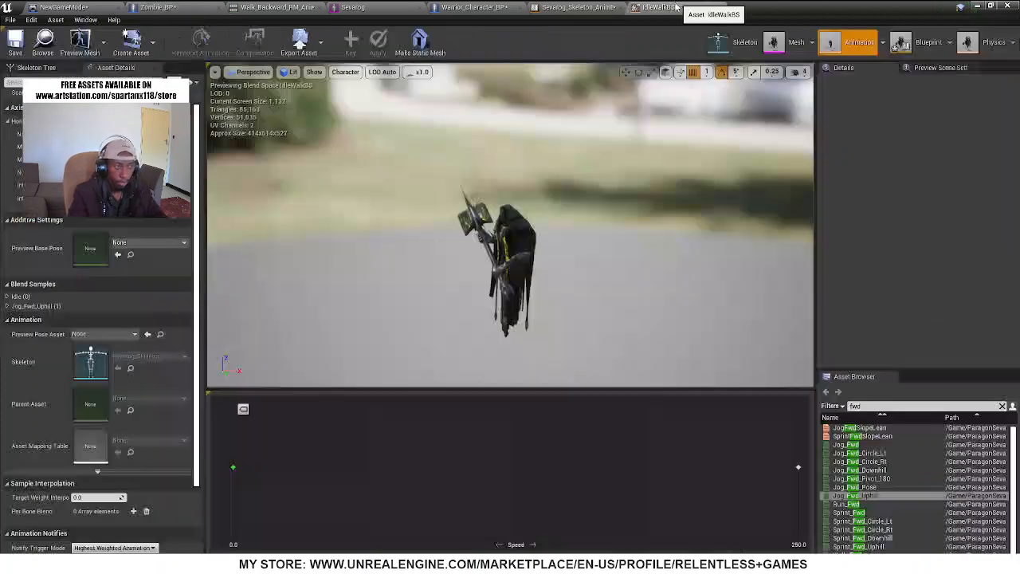
{"action": "left_click", "coordinate": [576, 7]}
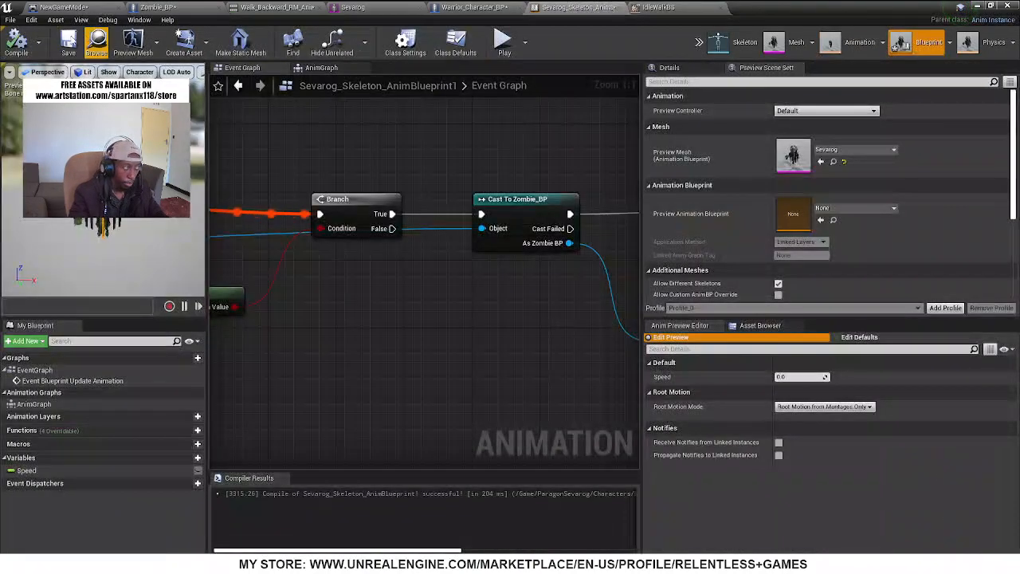
{"action": "left_click", "coordinate": [16, 41]}
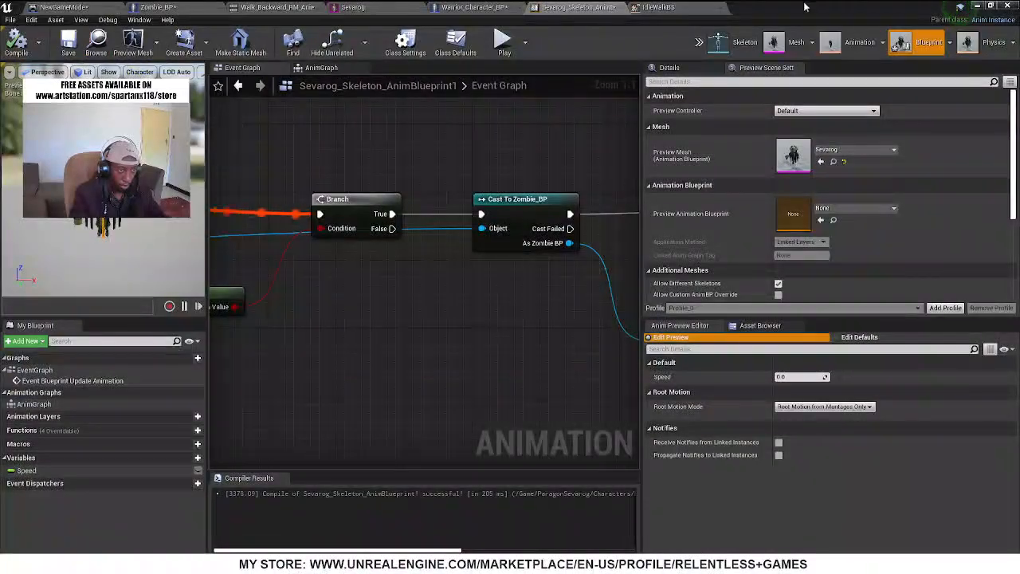
Set the Sevarog mesh's Anim Class in Zombie_BP to Sevarog_Skeleton_AnimBlueprint1 and recompile the blueprint
{"action": "left_click_drag", "start_coordinate": [805, 6], "coordinate": [604, 483]}
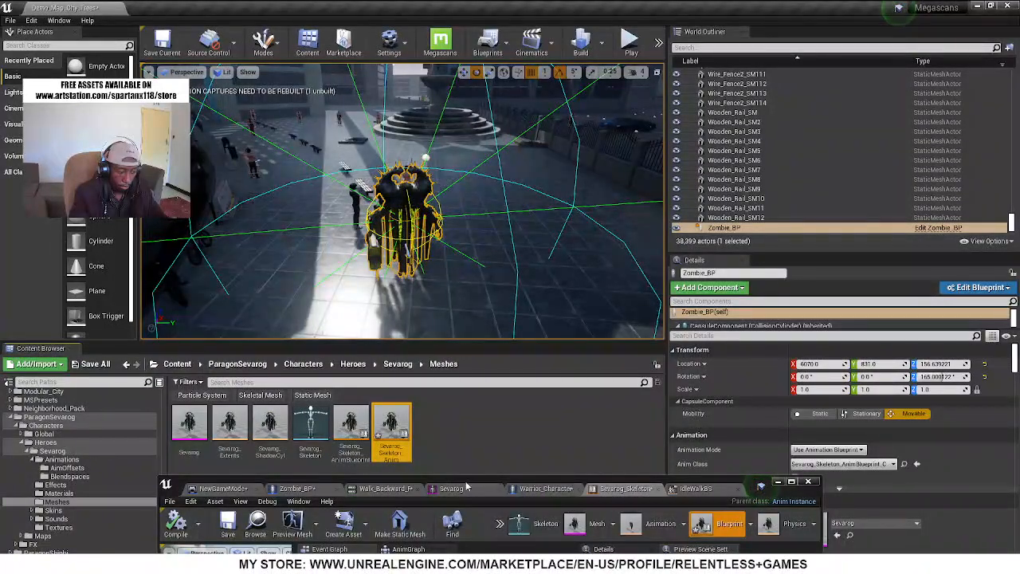
{"action": "left_click", "coordinate": [297, 487]}
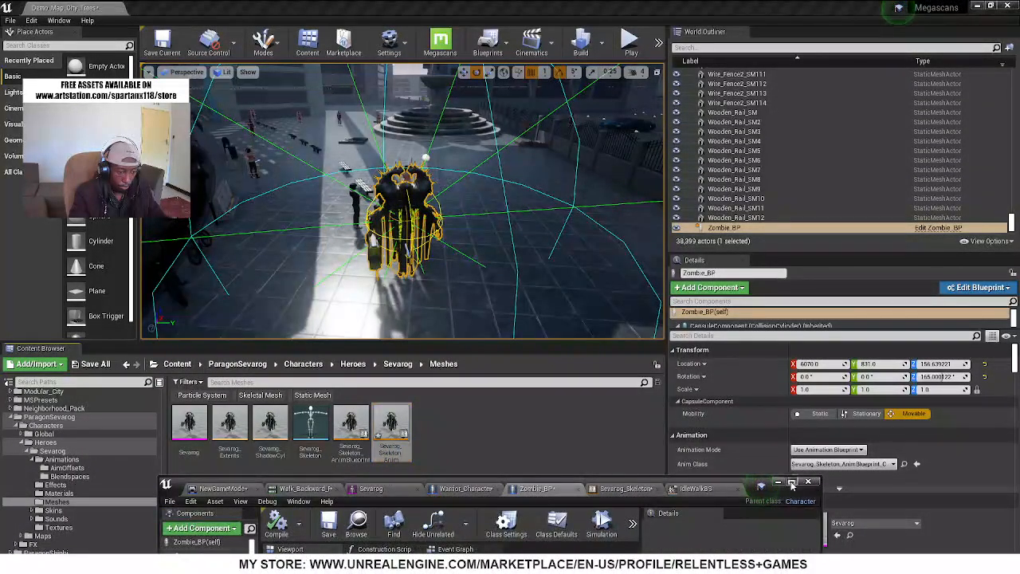
{"action": "left_click", "coordinate": [791, 482]}
{"action": "left_click", "coordinate": [372, 144]}
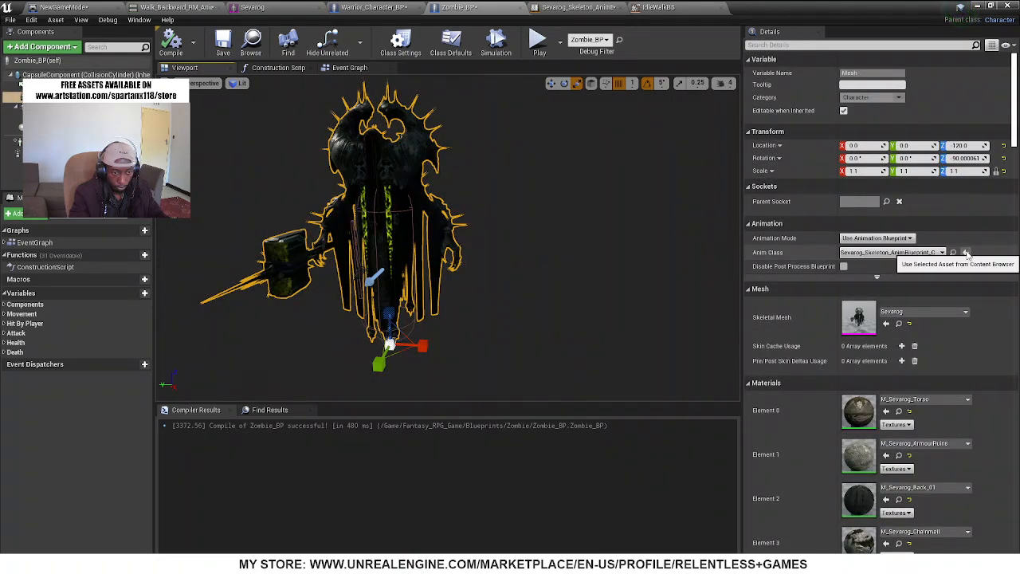
{"action": "left_click", "coordinate": [172, 46]}
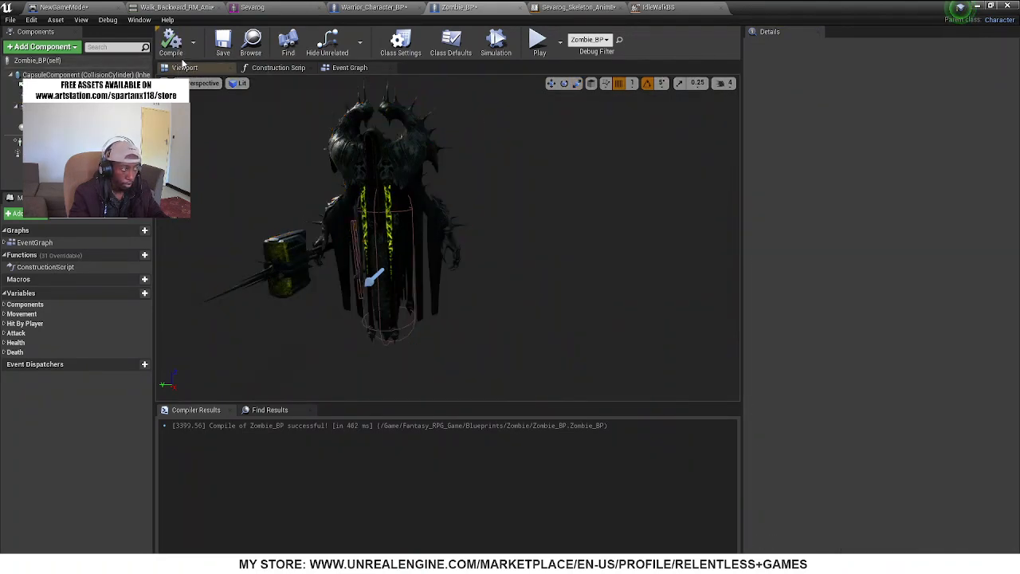
Recompile Sevarog_Skeleton_AnimBlueprint1 and check the Branch and Zombie_BP cast in its Event Graph
{"action": "left_click", "coordinate": [576, 7]}
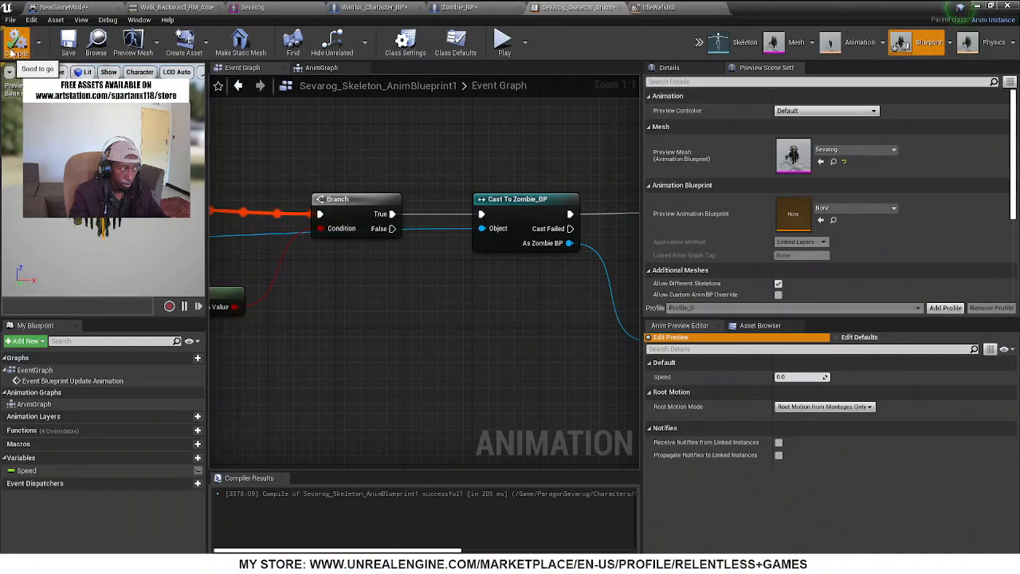
{"action": "right_click_drag", "start_coordinate": [343, 292], "coordinate": [402, 301]}
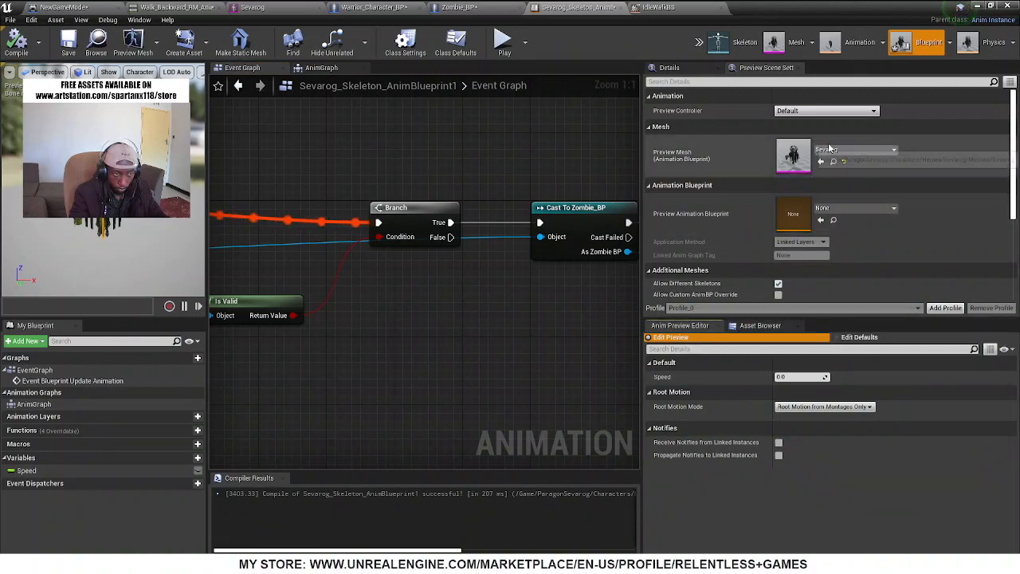
{"action": "left_click", "coordinate": [670, 68]}
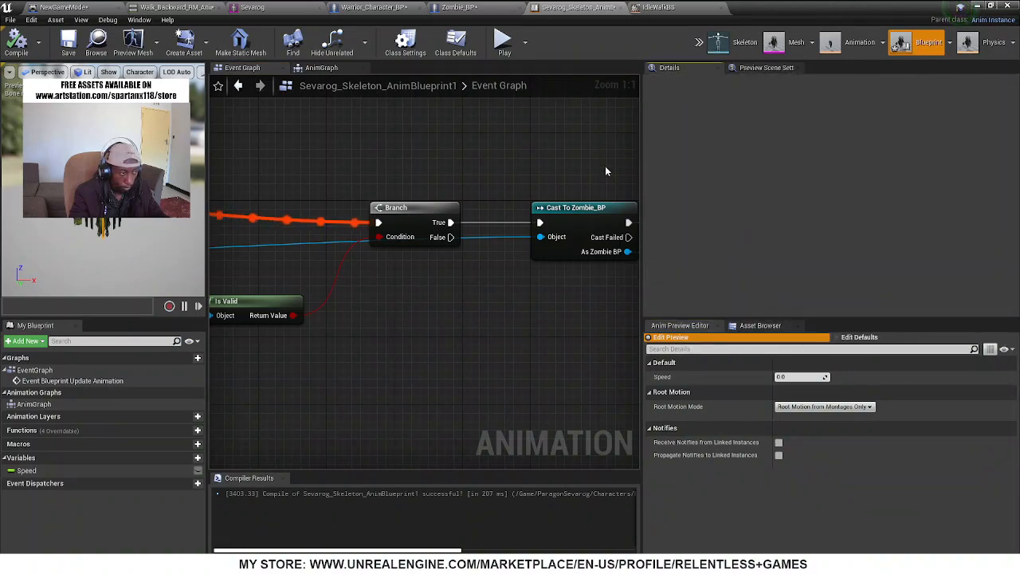
Play-test the level by moving the character up to the Sevarog enemy, and end the play session
{"action": "left_click", "coordinate": [979, 7]}
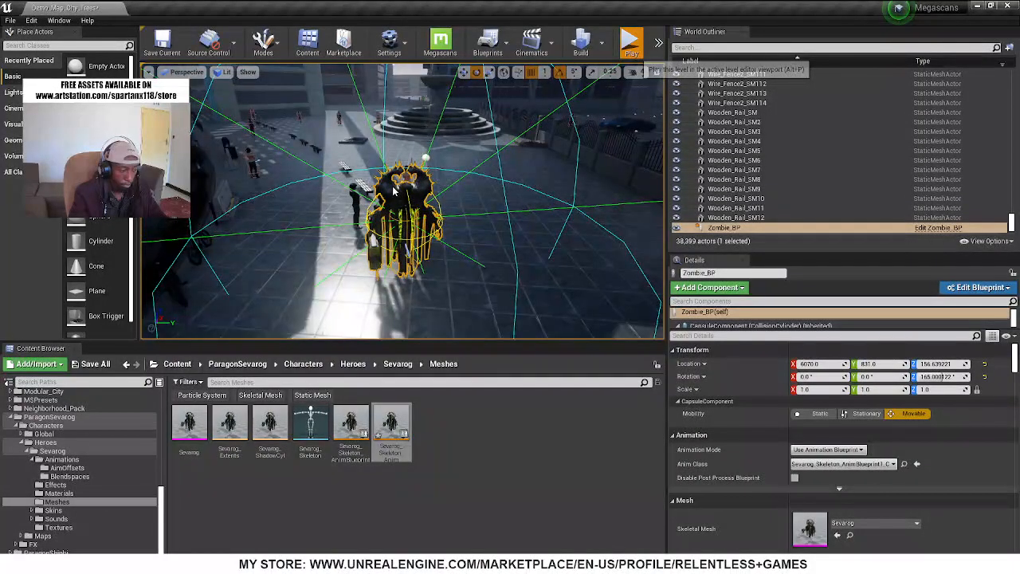
{"action": "left_click", "coordinate": [631, 44]}
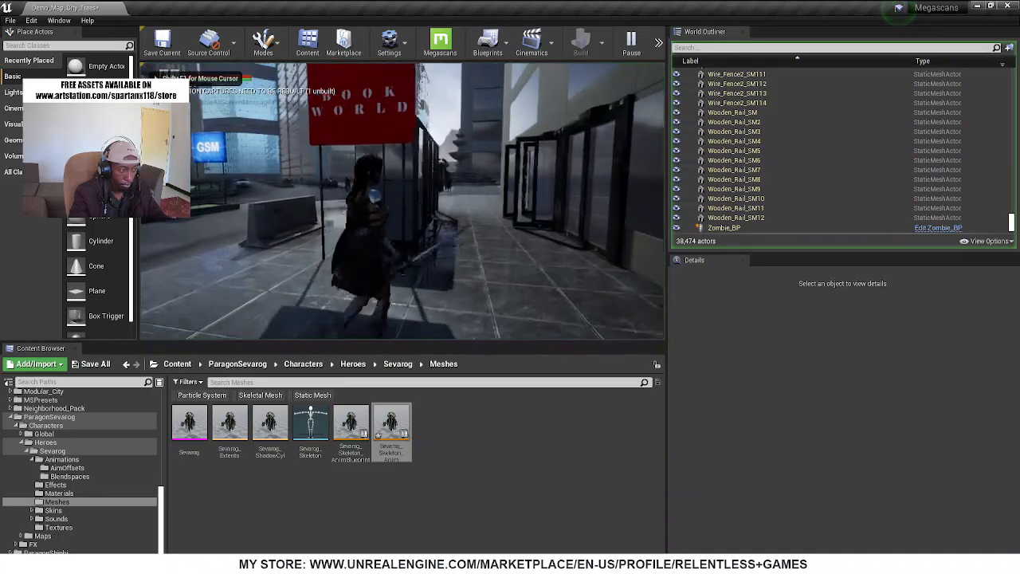
{"action": "key", "text": "w"}
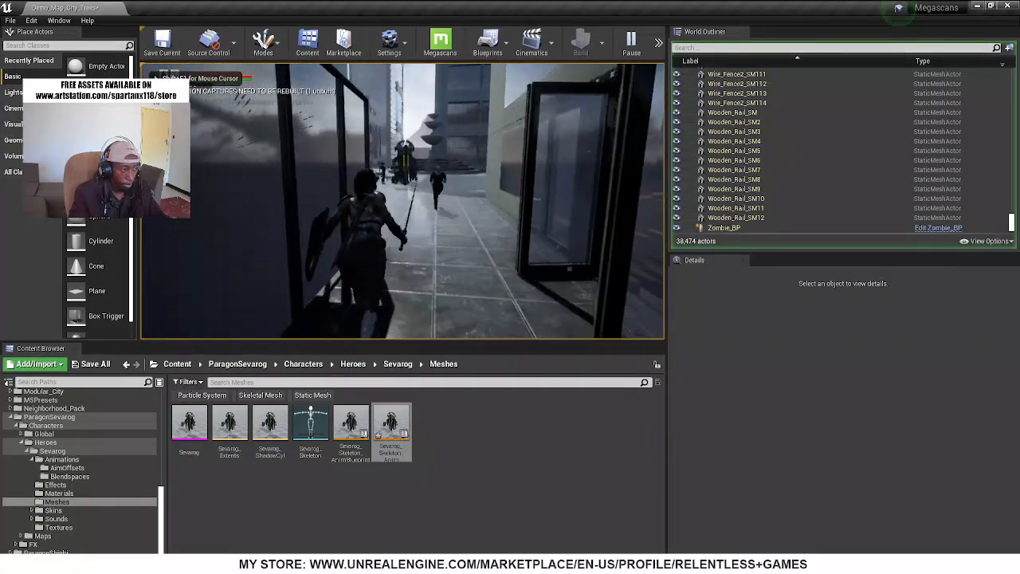
{"action": "key", "text": "w"}
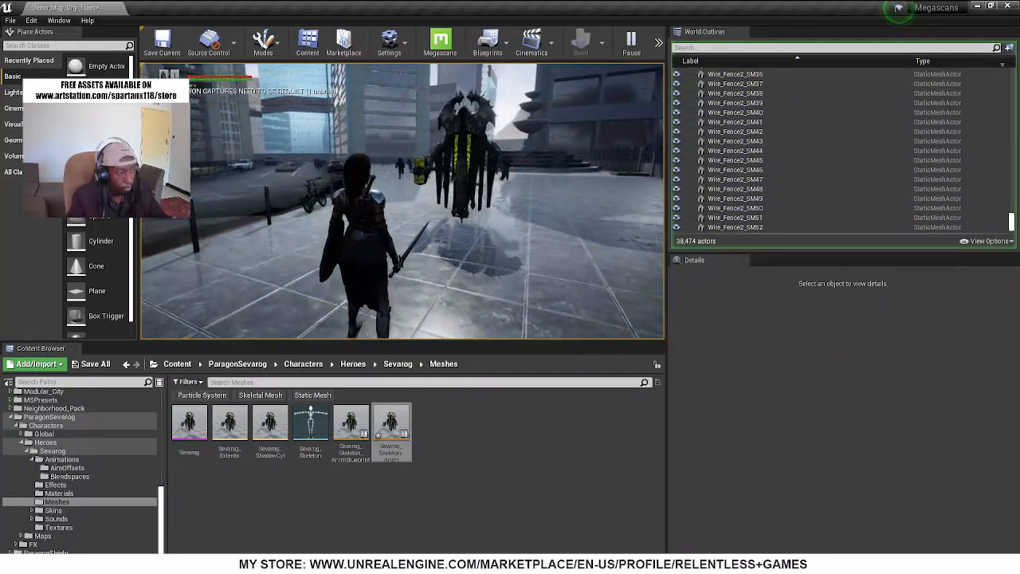
{"action": "key", "text": "Escape"}
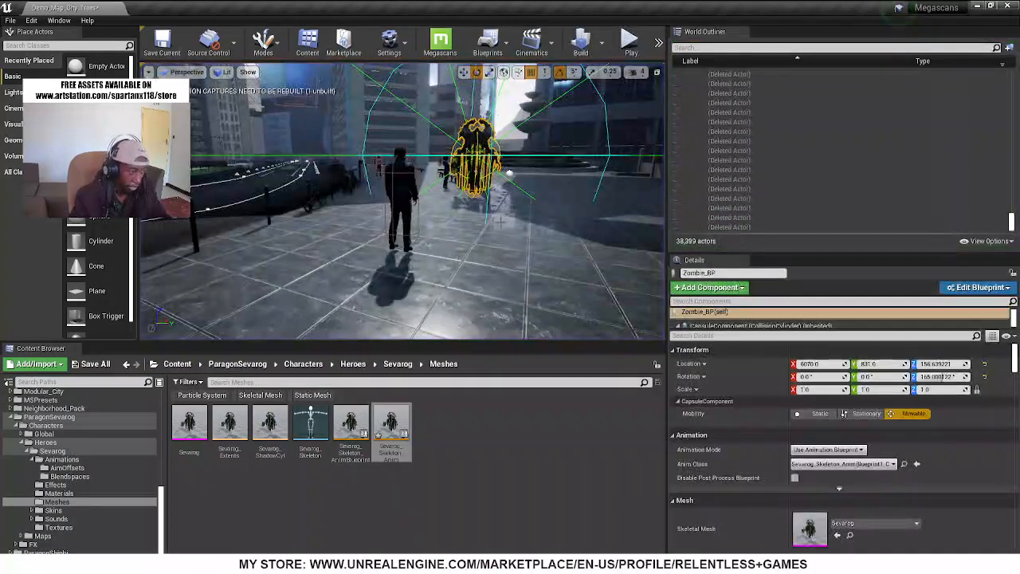
Open the placed Zombie_BP actor's blueprint and select the Sevarog mesh to check its animation settings
{"action": "right_click_drag", "start_coordinate": [464, 185], "coordinate": [520, 166]}
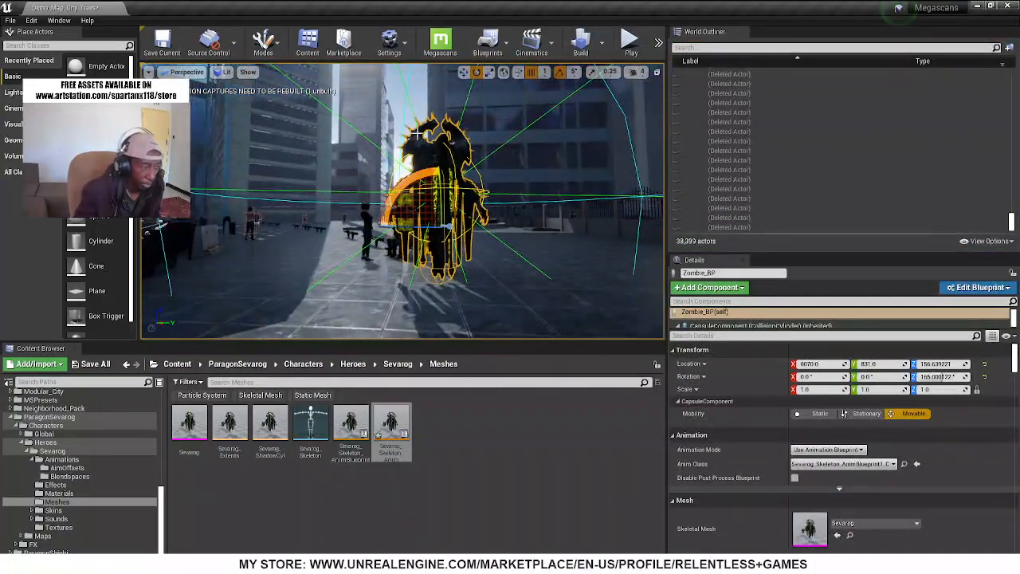
{"action": "right_click", "coordinate": [441, 156]}
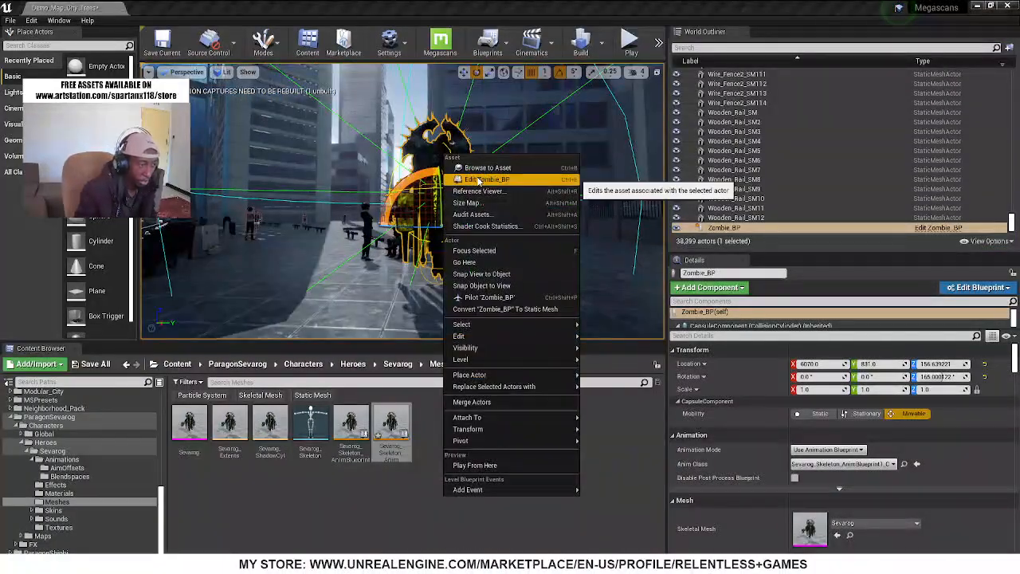
{"action": "left_click", "coordinate": [471, 181]}
{"action": "right_click_drag", "start_coordinate": [479, 219], "coordinate": [488, 249]}
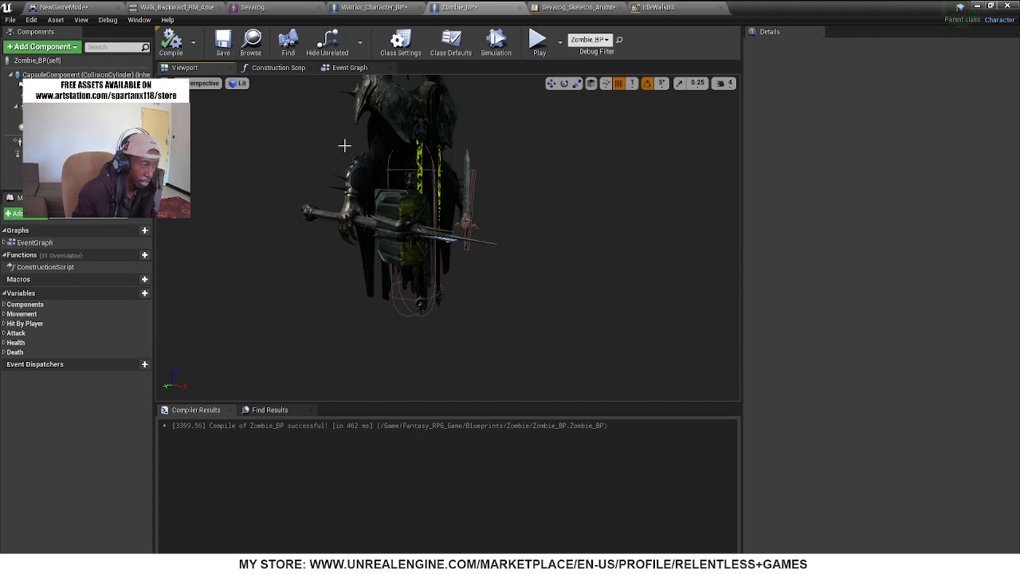
{"action": "left_click", "coordinate": [404, 112]}
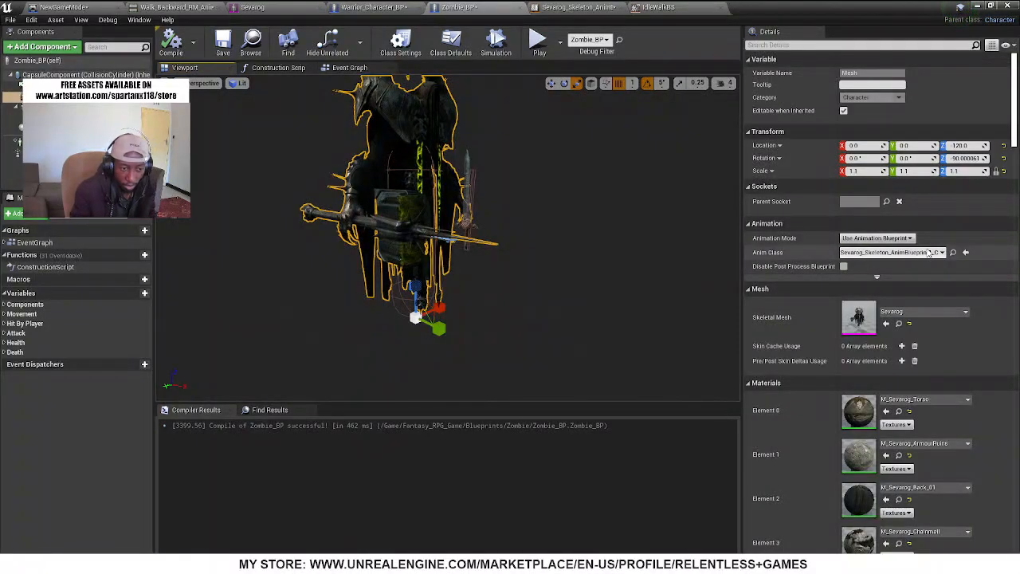
Review the update event, Try Get Pawn Owner, Is Valid and Branch nodes in the animation blueprint's Event Graph
{"action": "left_click", "coordinate": [660, 8]}
{"action": "left_click", "coordinate": [562, 7]}
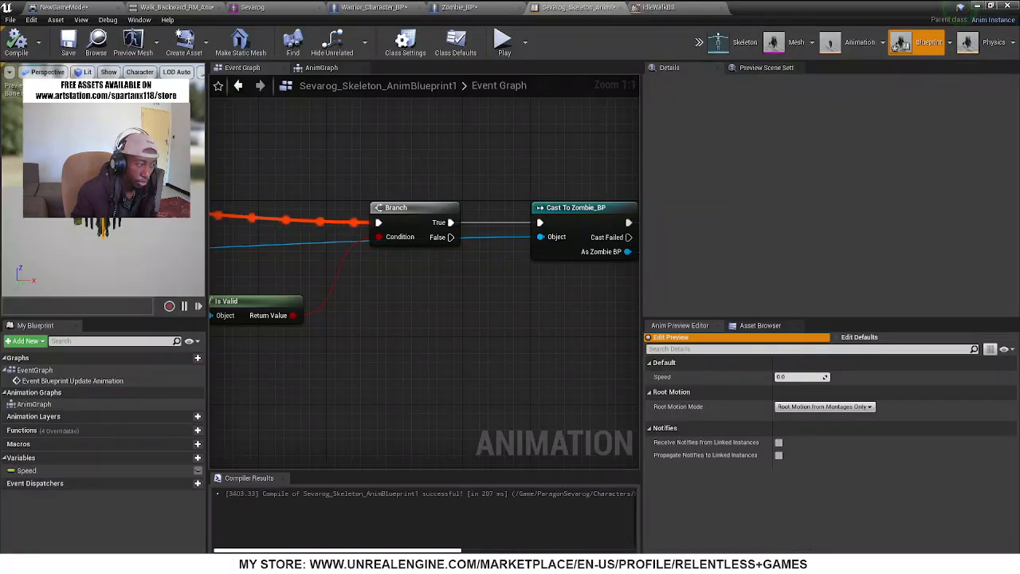
{"action": "right_click_drag", "start_coordinate": [391, 359], "coordinate": [705, 346]}
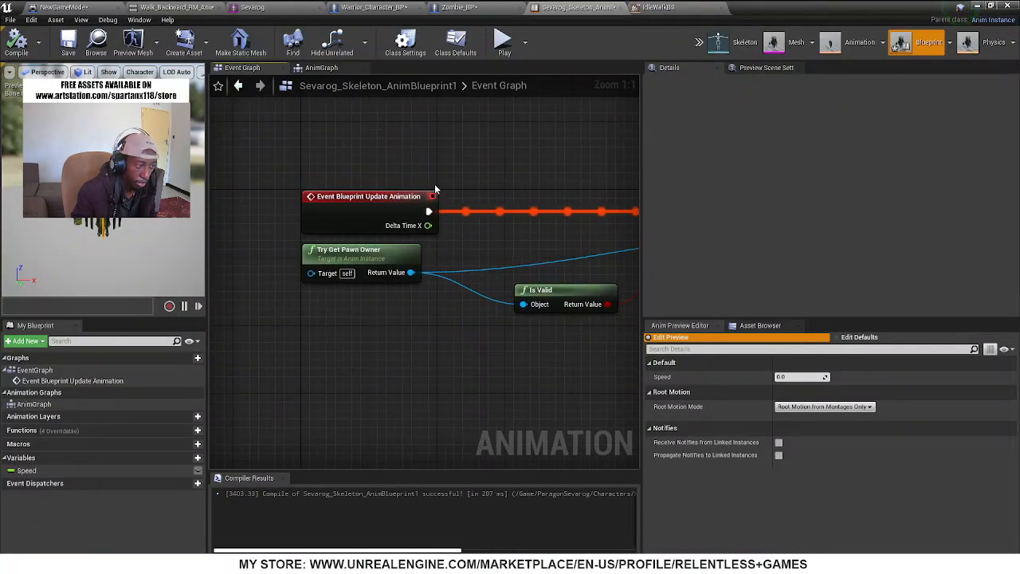
{"action": "right_click_drag", "start_coordinate": [435, 190], "coordinate": [370, 279]}
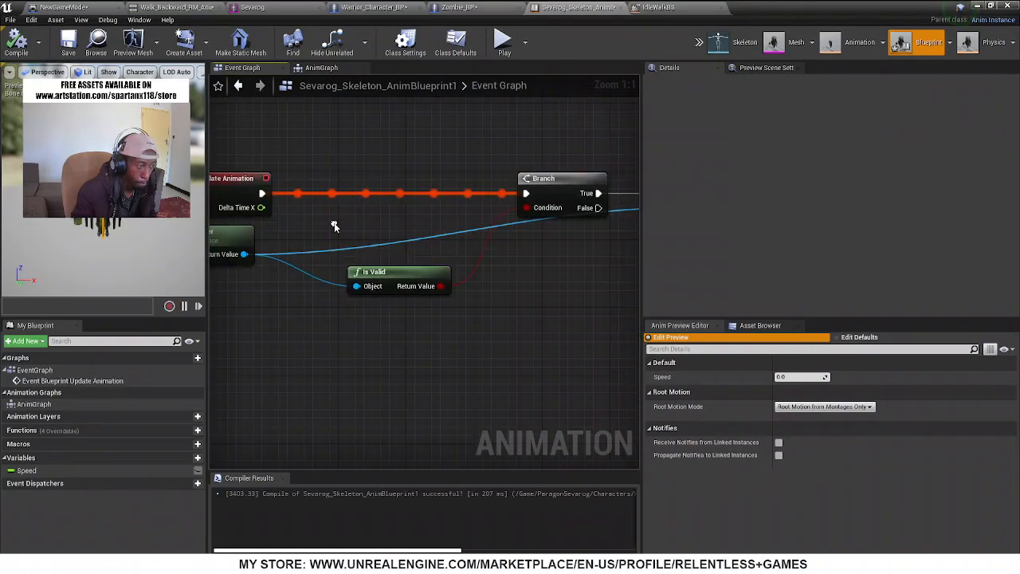
{"action": "left_click", "coordinate": [371, 279]}
{"action": "left_click", "coordinate": [106, 171]}
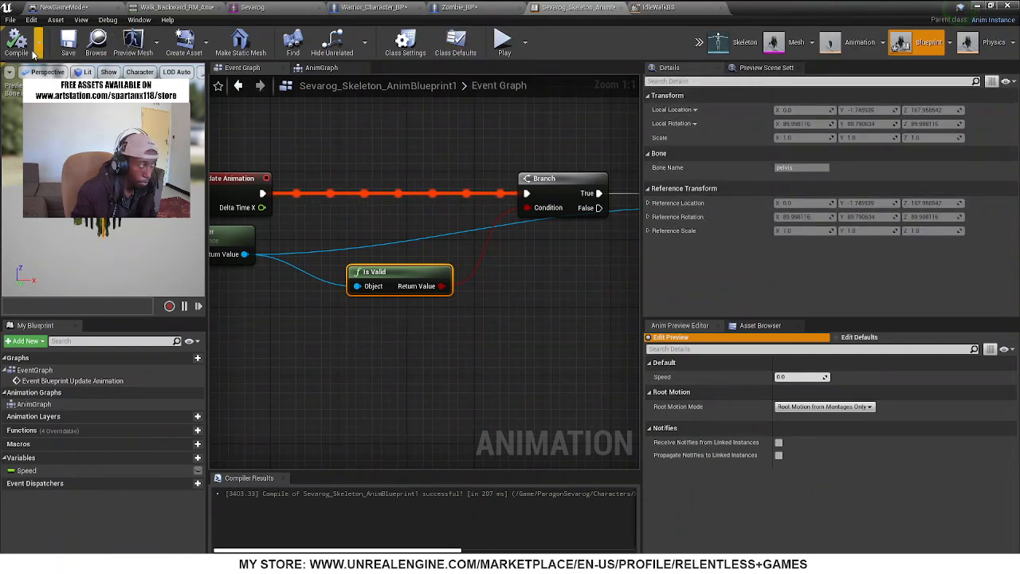
Save and recompile the animation blueprint, and reopen Sevarog_Skeleton_AnimBlueprint1 from the level's Meshes folder after closing the editor window
{"action": "left_click", "coordinate": [69, 52]}
{"action": "left_click", "coordinate": [16, 48]}
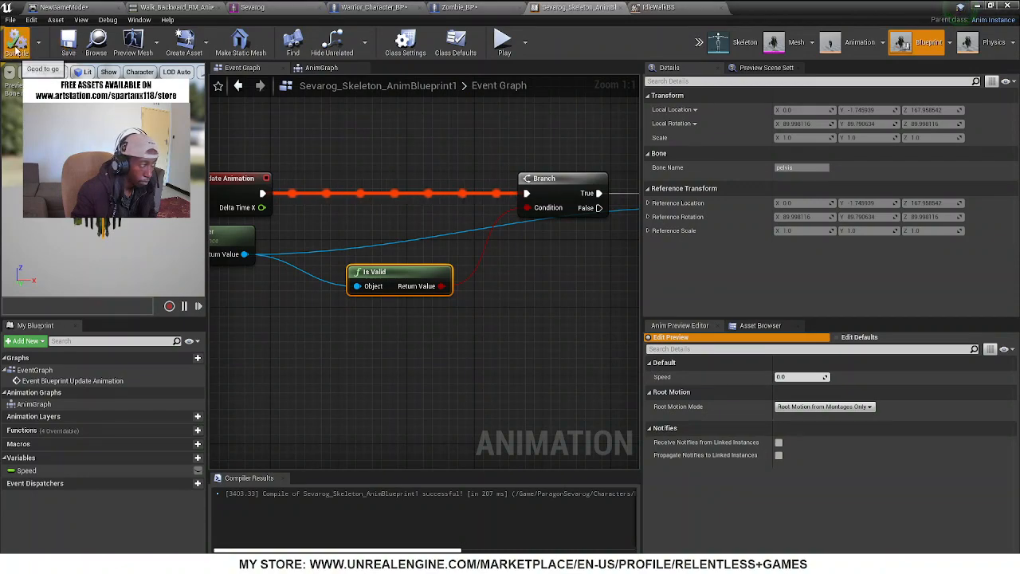
{"action": "left_click", "coordinate": [1013, 8]}
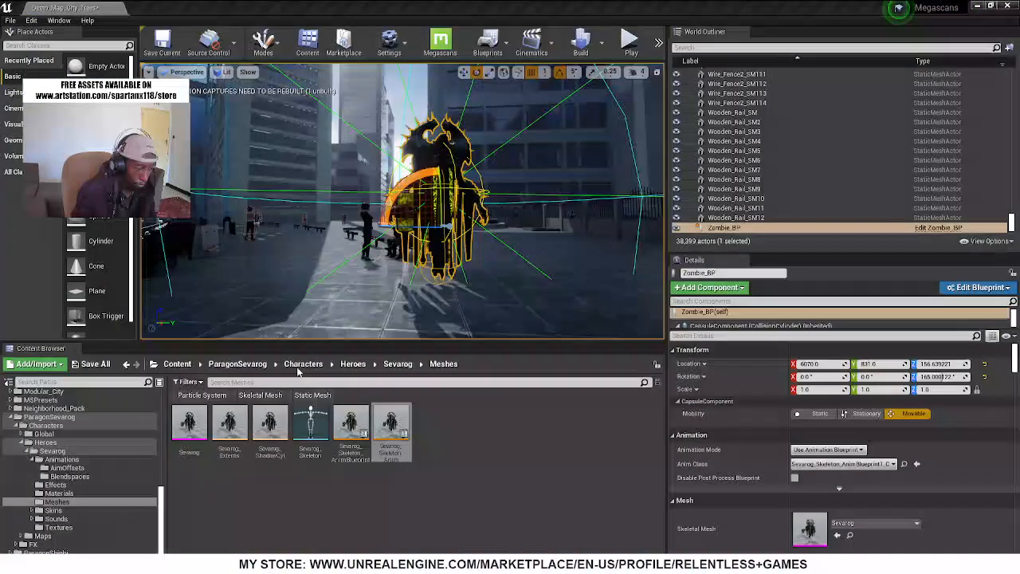
{"action": "double_click", "coordinate": [392, 437]}
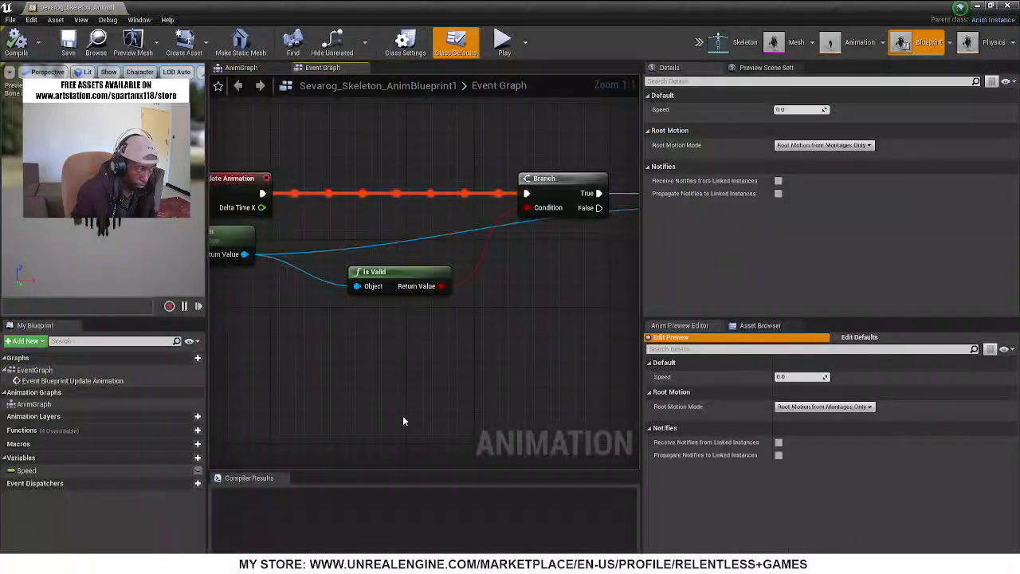
Wire Event Blueprint Update Animation directly to Cast To Zombie_BP, move the bypassed Branch node aside, and compile
{"action": "right_click_drag", "start_coordinate": [357, 230], "coordinate": [245, 291]}
{"action": "scroll", "coordinate": [279, 268], "scroll_direction": "down", "scroll_amount": 2}
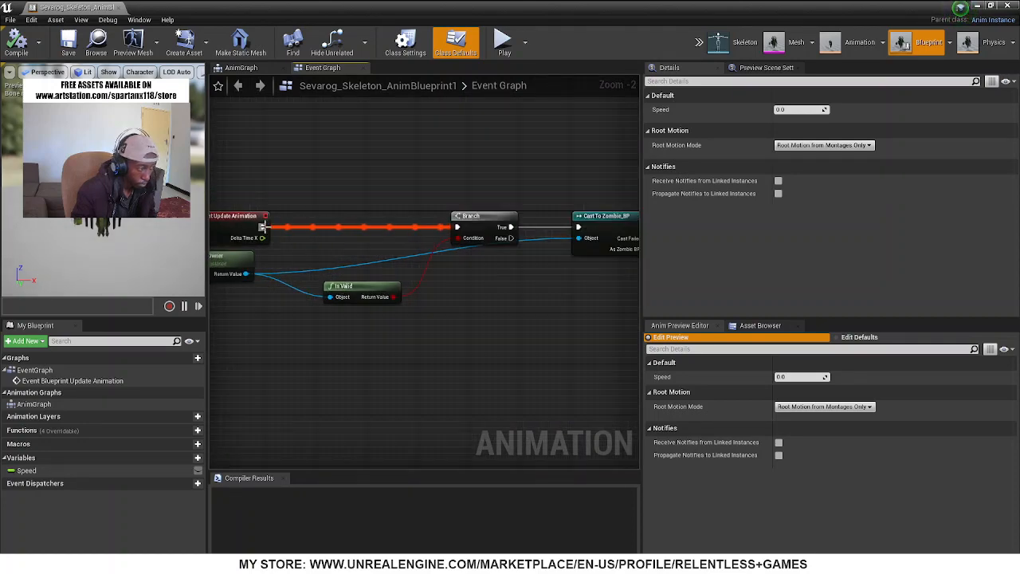
{"action": "left_click_drag", "start_coordinate": [263, 228], "coordinate": [470, 228]}
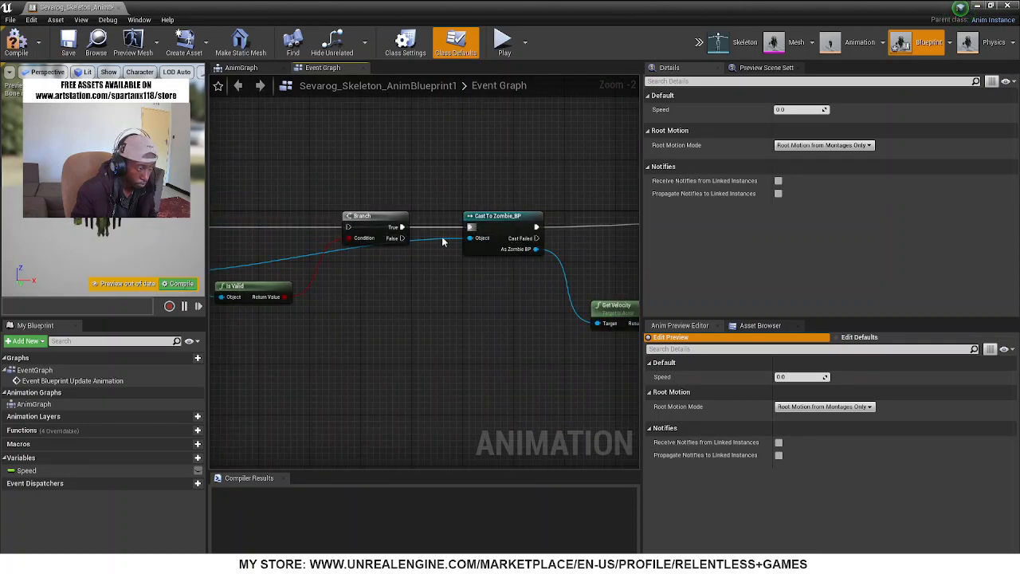
{"action": "left_click_drag", "start_coordinate": [363, 221], "coordinate": [311, 162]}
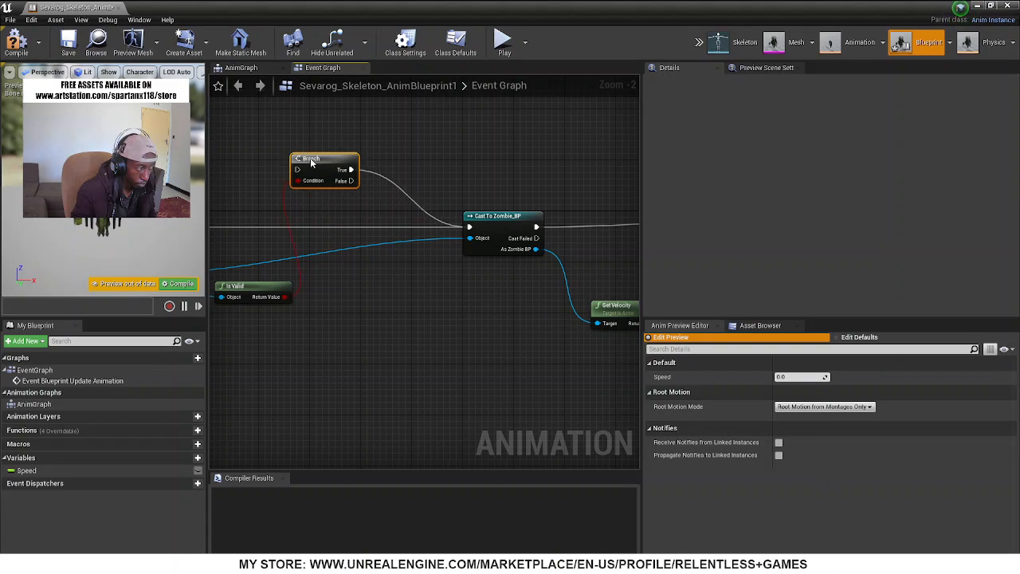
{"action": "left_click", "coordinate": [17, 44]}
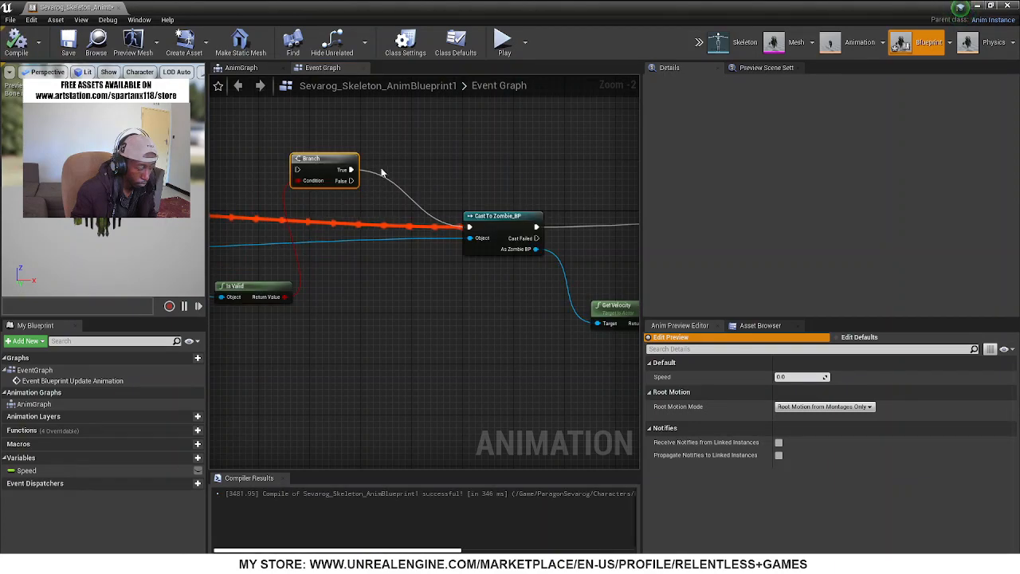
{"action": "right_click_drag", "start_coordinate": [326, 284], "coordinate": [416, 277]}
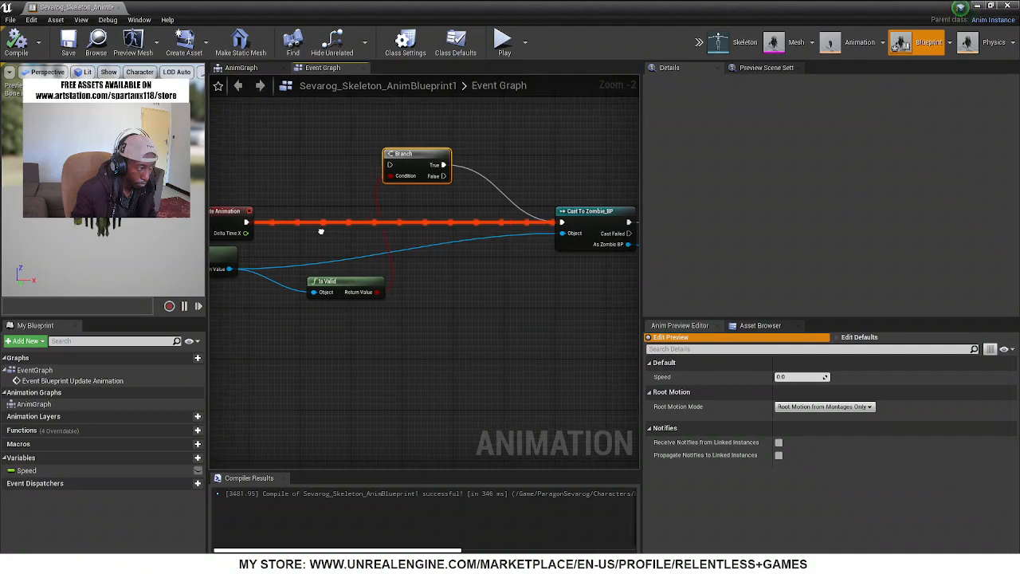
{"action": "right_click_drag", "start_coordinate": [317, 228], "coordinate": [416, 232]}
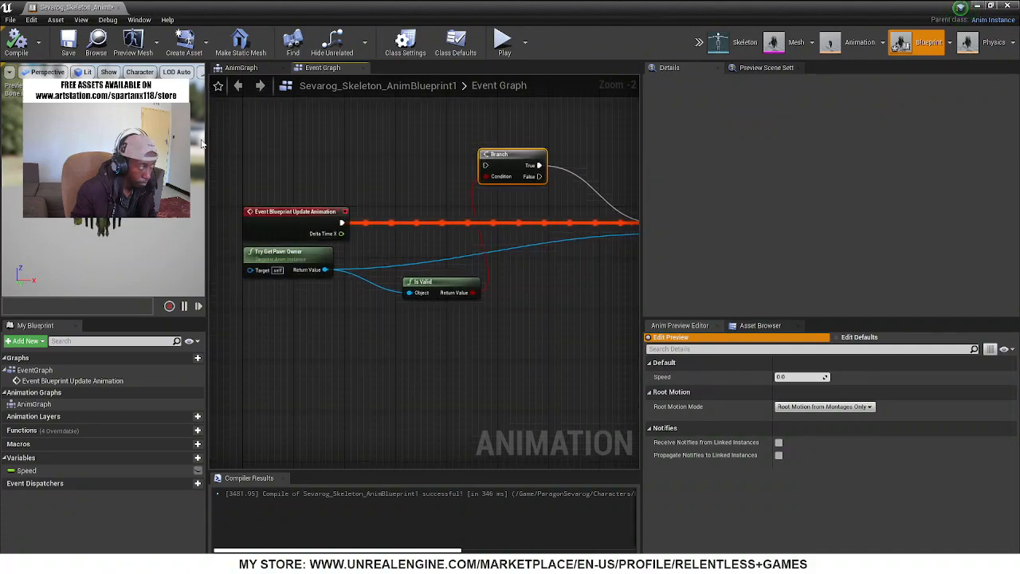
Open the placed Zombie_BP actor's blueprint from the level in a maximized editor
{"action": "left_click_drag", "start_coordinate": [260, 10], "coordinate": [568, 341]}
{"action": "left_click", "coordinate": [437, 165]}
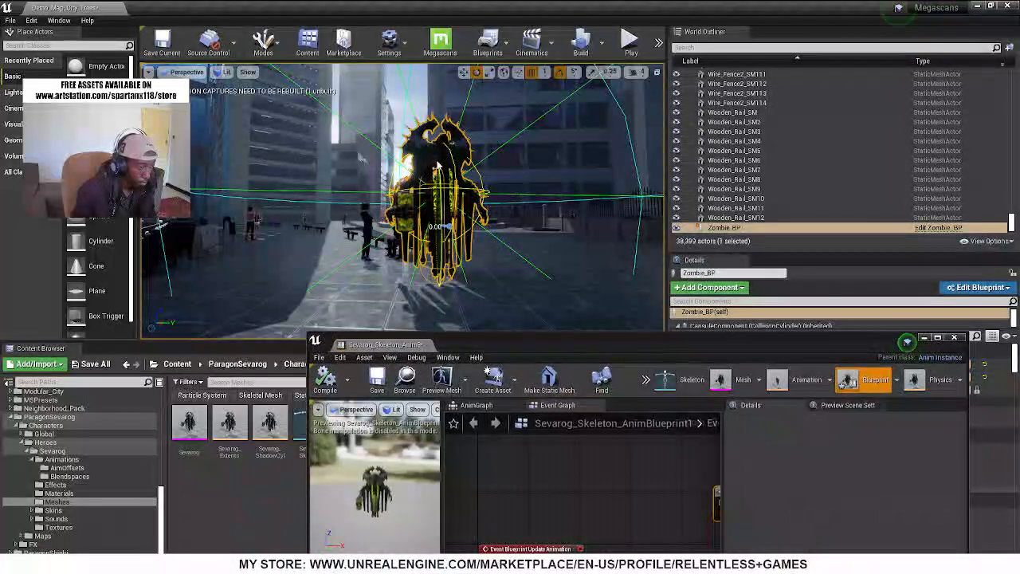
{"action": "right_click", "coordinate": [438, 166]}
{"action": "left_click", "coordinate": [488, 187]}
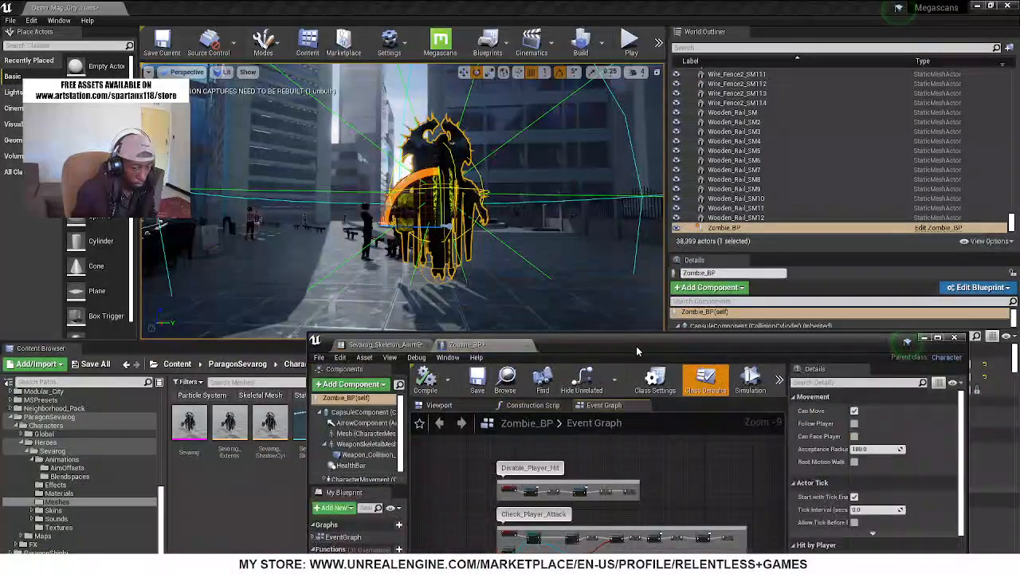
{"action": "double_click", "coordinate": [723, 341]}
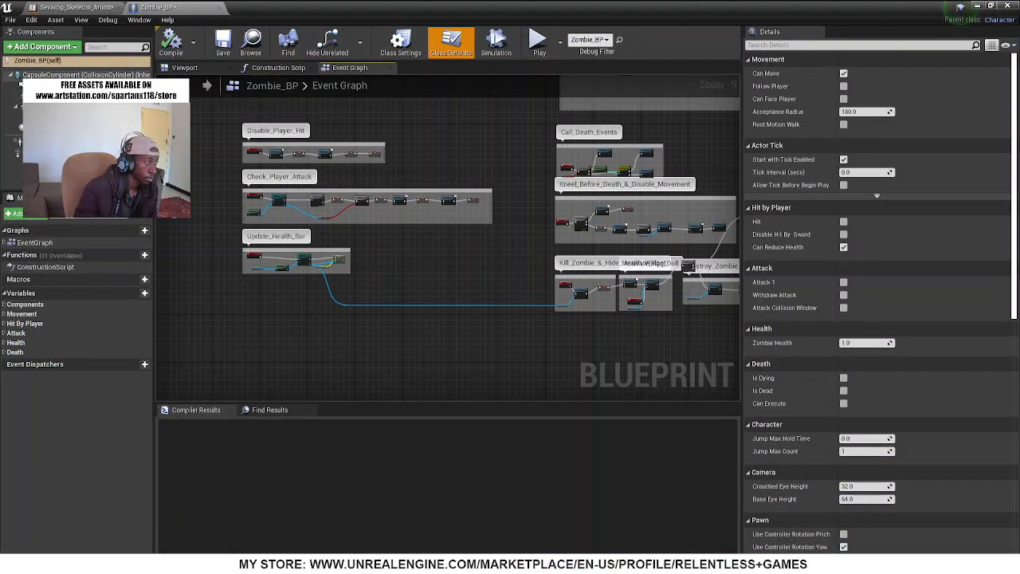
Select the Mesh component of Zombie_BP and check its assigned animation class against the open Sevarog_Skeleton_AnimBlueprint1
{"action": "left_click", "coordinate": [36, 96]}
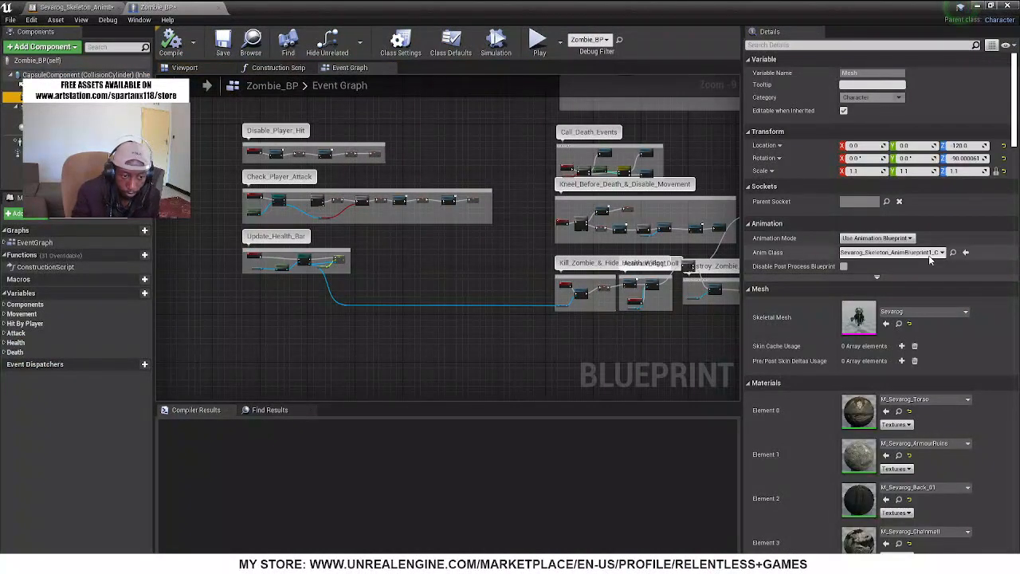
{"action": "left_click", "coordinate": [46, 8]}
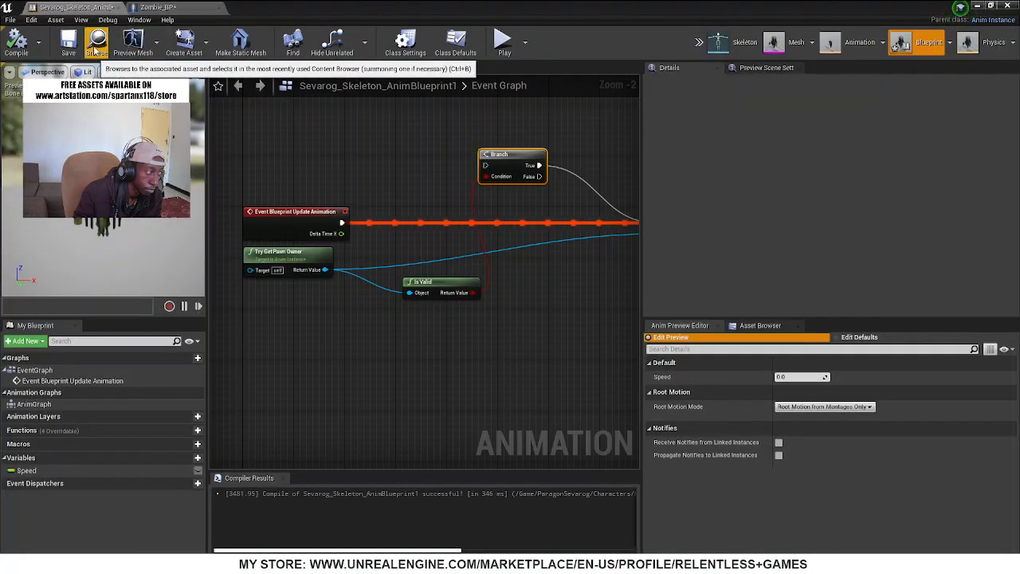
{"action": "left_click", "coordinate": [159, 8]}
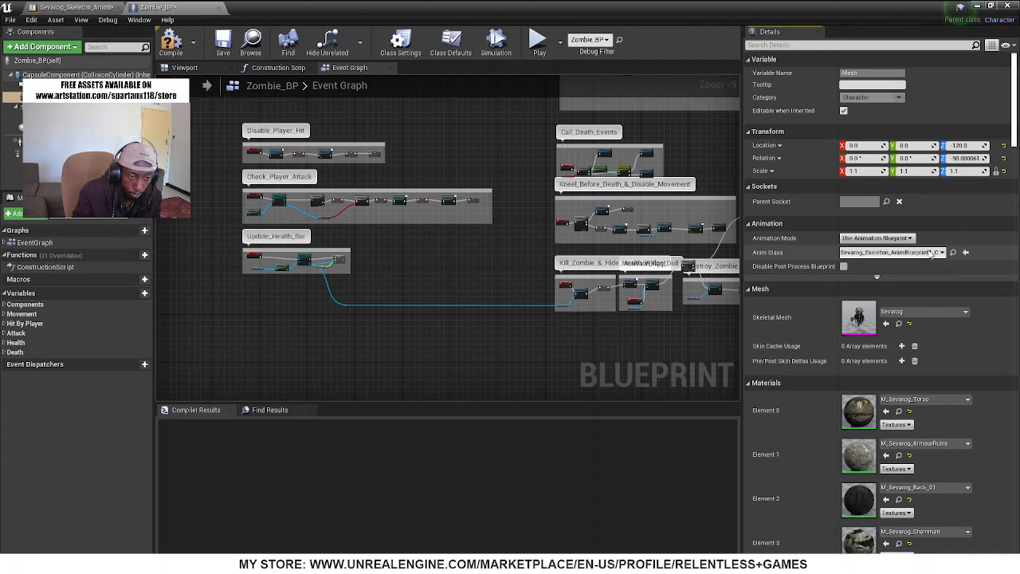
Try the Use Animation Asset mode on the mesh and restore Use Animation Blueprint
{"action": "left_click", "coordinate": [931, 255]}
{"action": "left_click", "coordinate": [929, 256]}
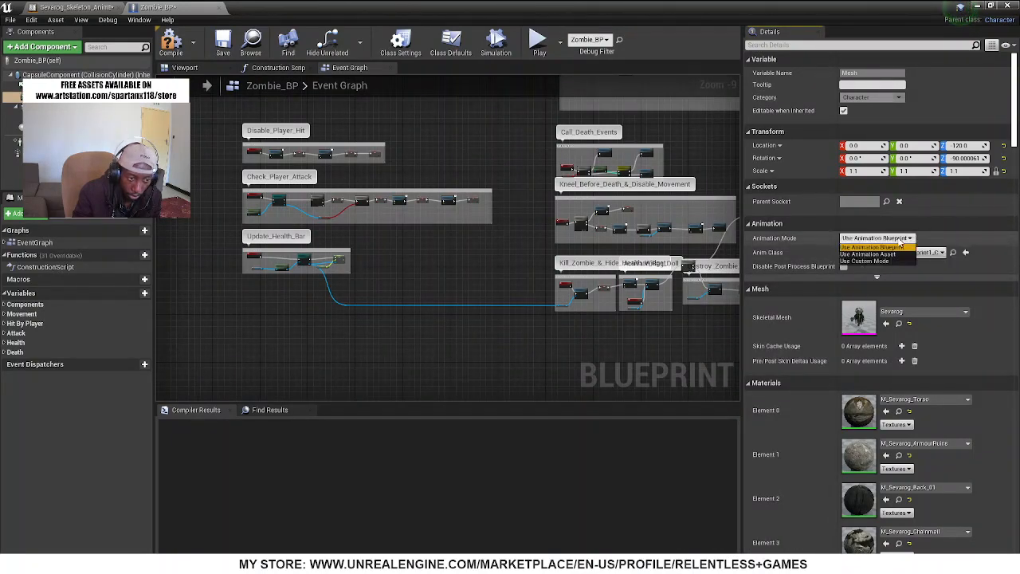
{"action": "left_click", "coordinate": [886, 254]}
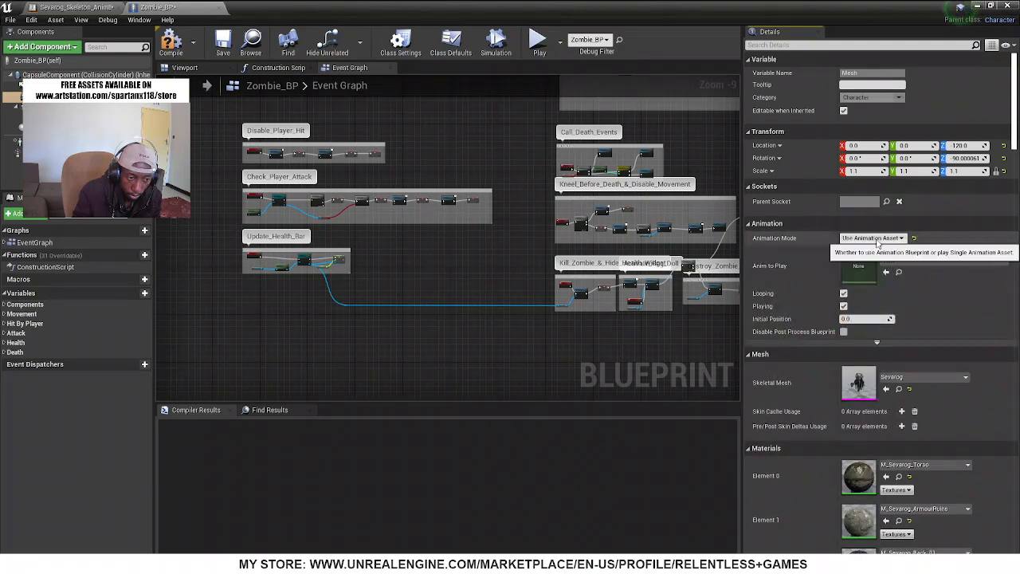
{"action": "left_click", "coordinate": [871, 253]}
Replace the mesh's Anim Class with Sevarog_AnimBlueprint, and compile Zombie_BP with its 3D preview shown
{"action": "left_click", "coordinate": [898, 255]}
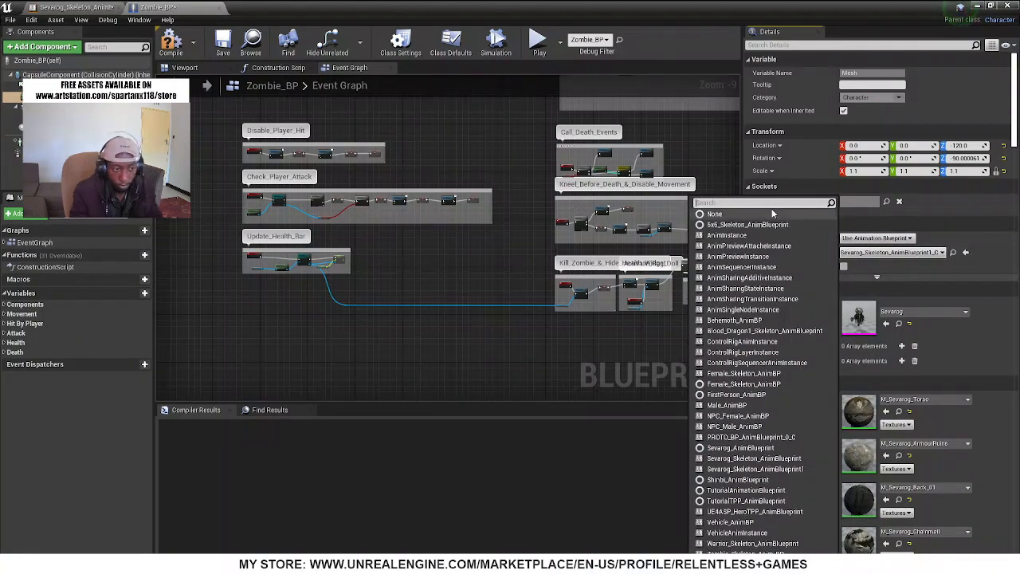
{"action": "left_click", "coordinate": [764, 212]}
{"action": "left_click", "coordinate": [884, 255]}
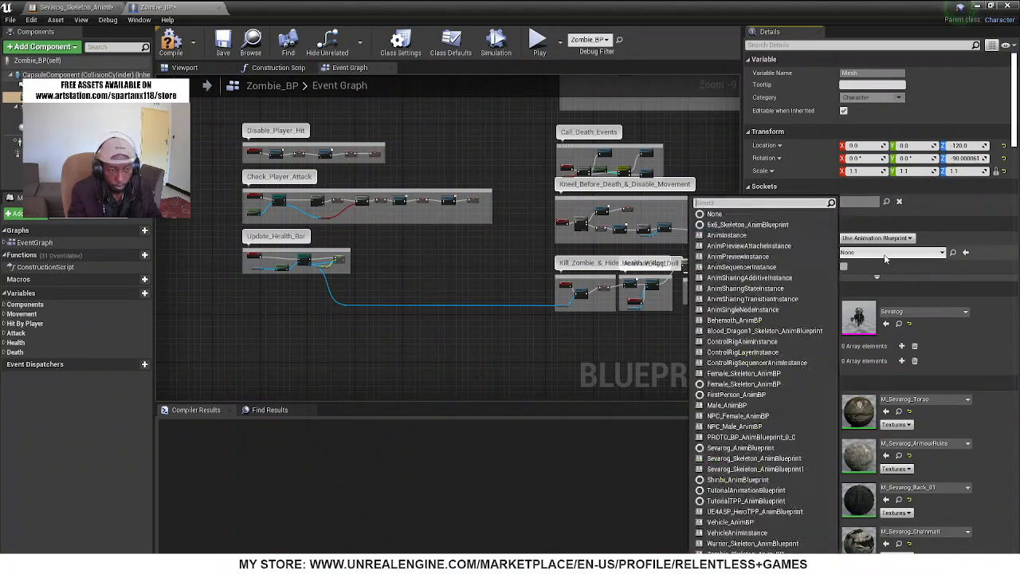
{"action": "type", "text": "sev"}
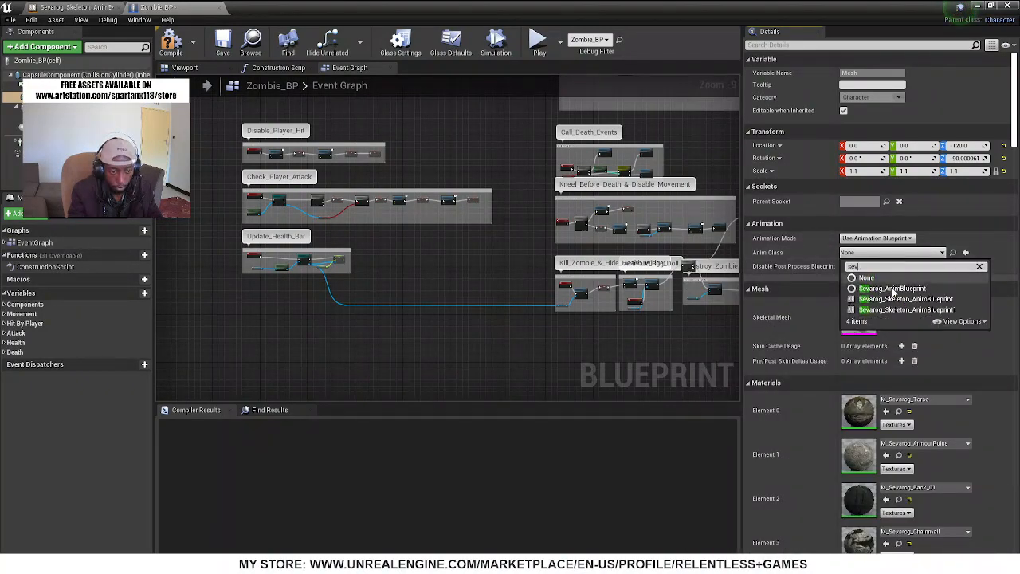
{"action": "left_click", "coordinate": [893, 290]}
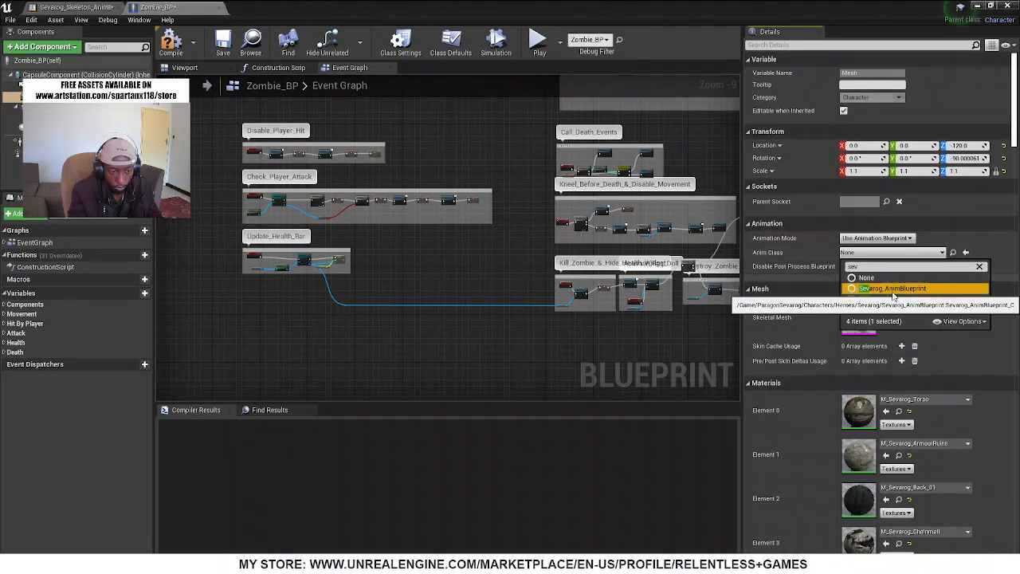
{"action": "left_click", "coordinate": [182, 68]}
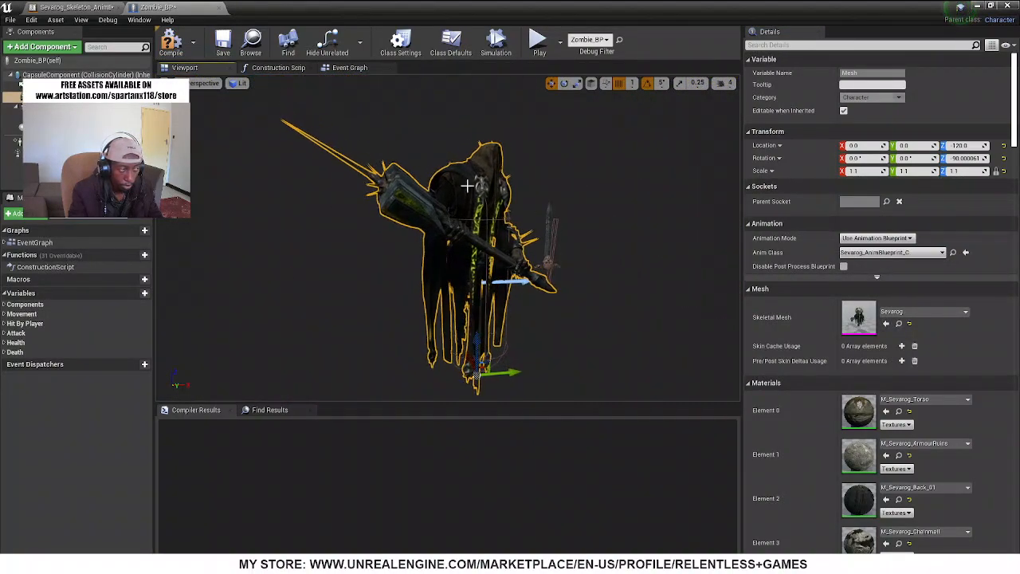
{"action": "left_click", "coordinate": [182, 50]}
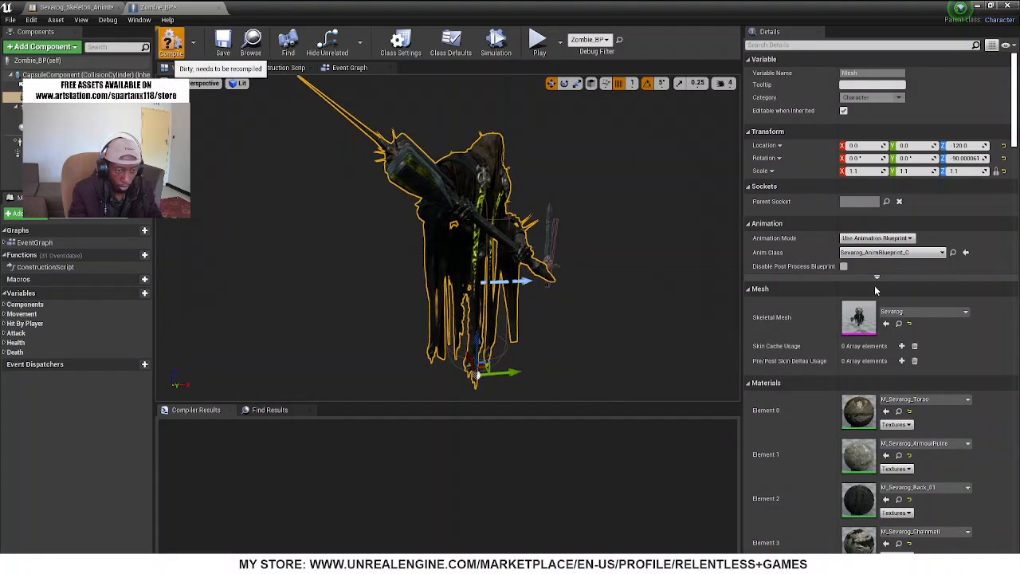
Locate the mesh's assigned Sevarog_AnimBlueprint in the project content and look through Sevarog's Animations and Blendspaces folders
{"action": "left_click", "coordinate": [467, 173]}
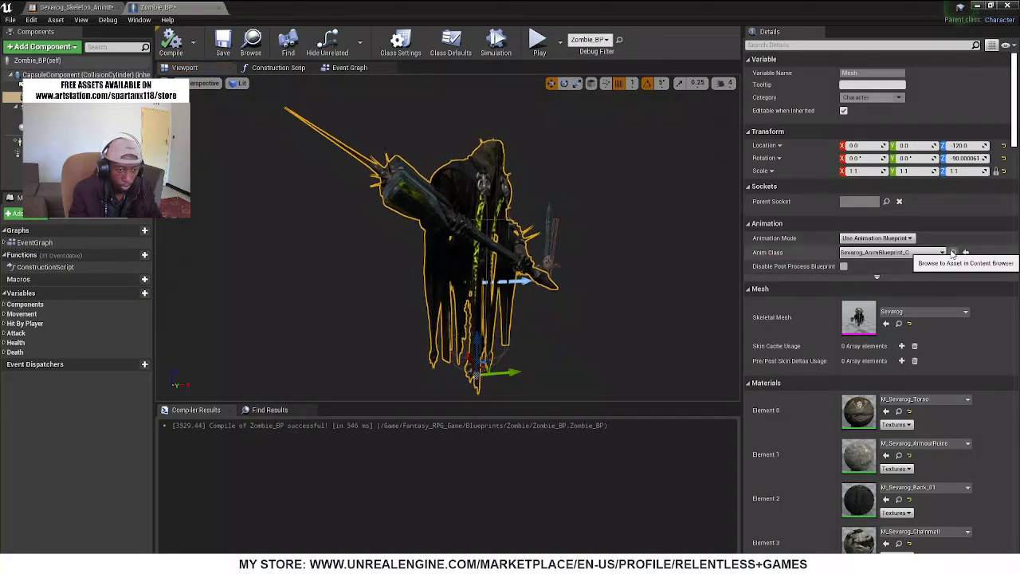
{"action": "left_click_drag", "start_coordinate": [595, 6], "coordinate": [459, 483]}
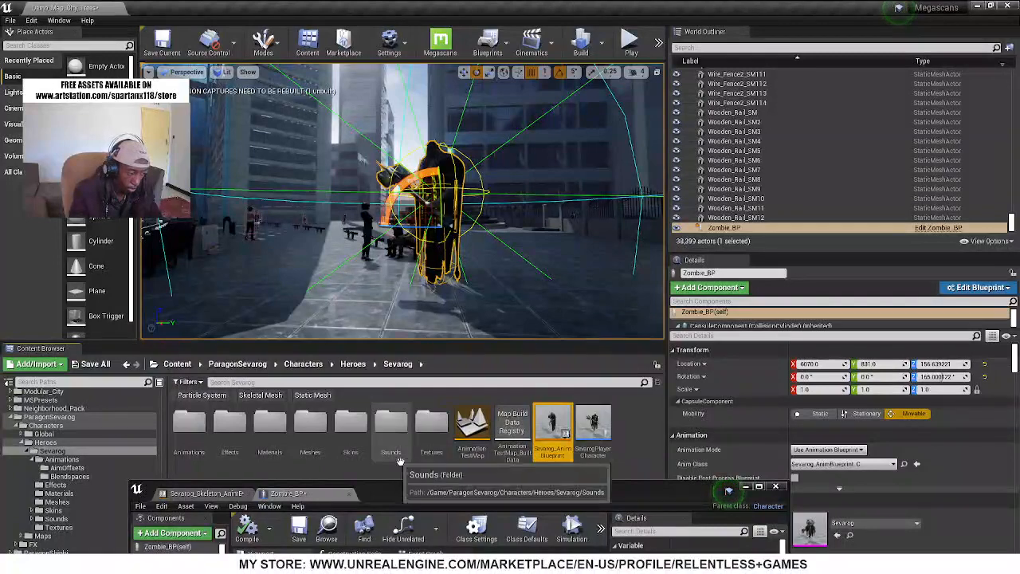
{"action": "double_click", "coordinate": [189, 422]}
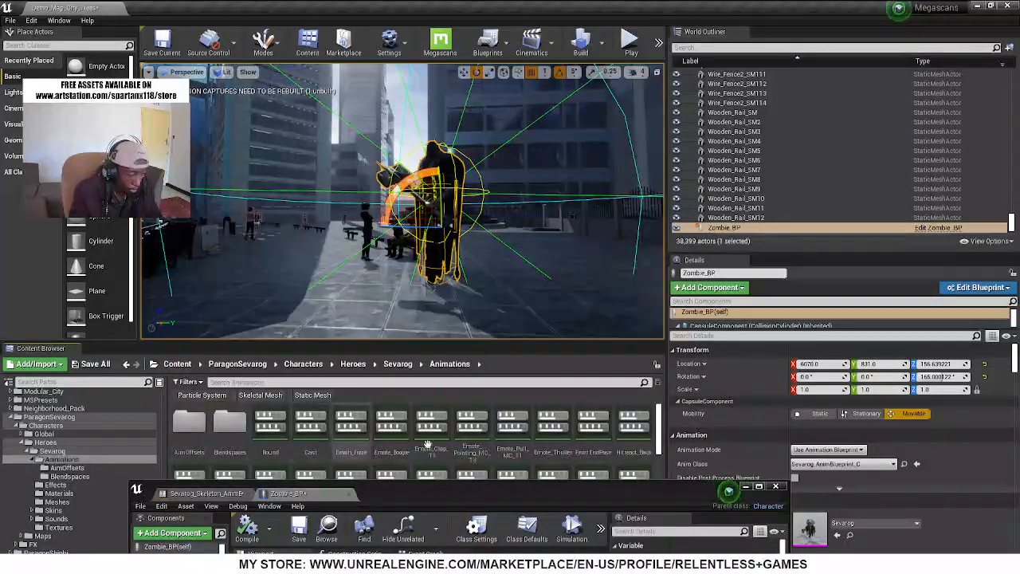
{"action": "double_click", "coordinate": [231, 427]}
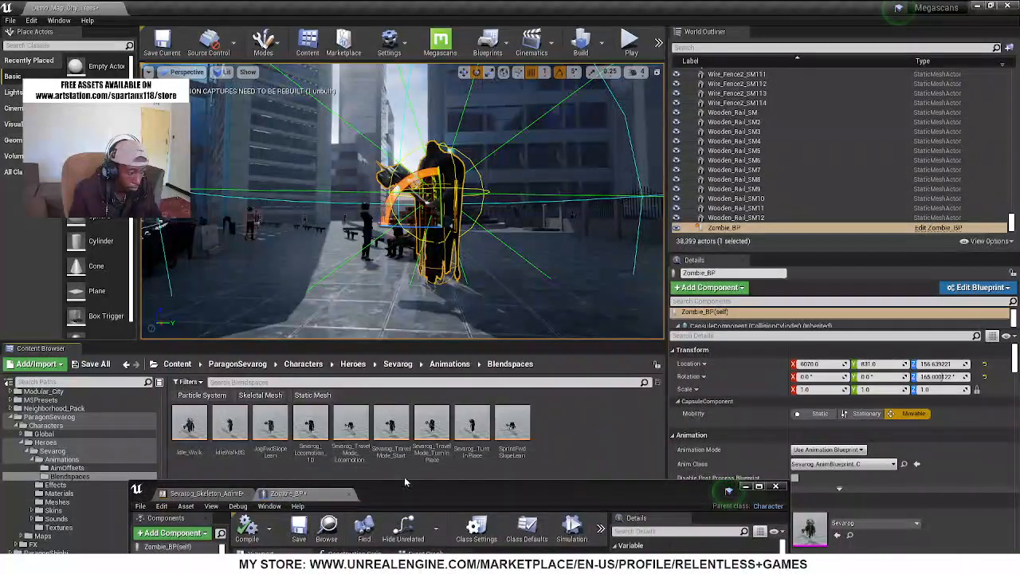
{"action": "left_click_drag", "start_coordinate": [410, 487], "coordinate": [500, 493]}
{"action": "left_click", "coordinate": [46, 452]}
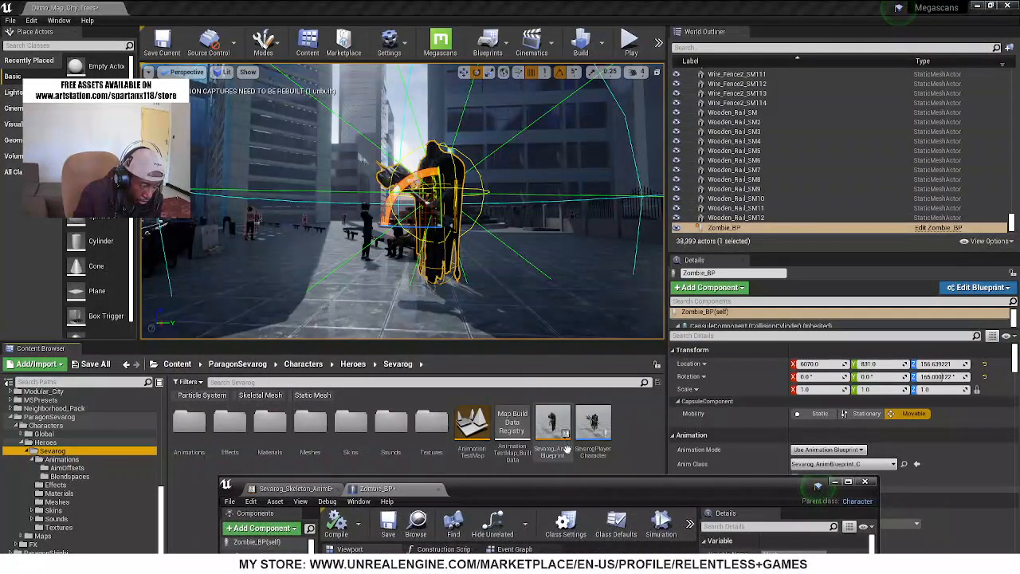
{"action": "left_click", "coordinate": [567, 450]}
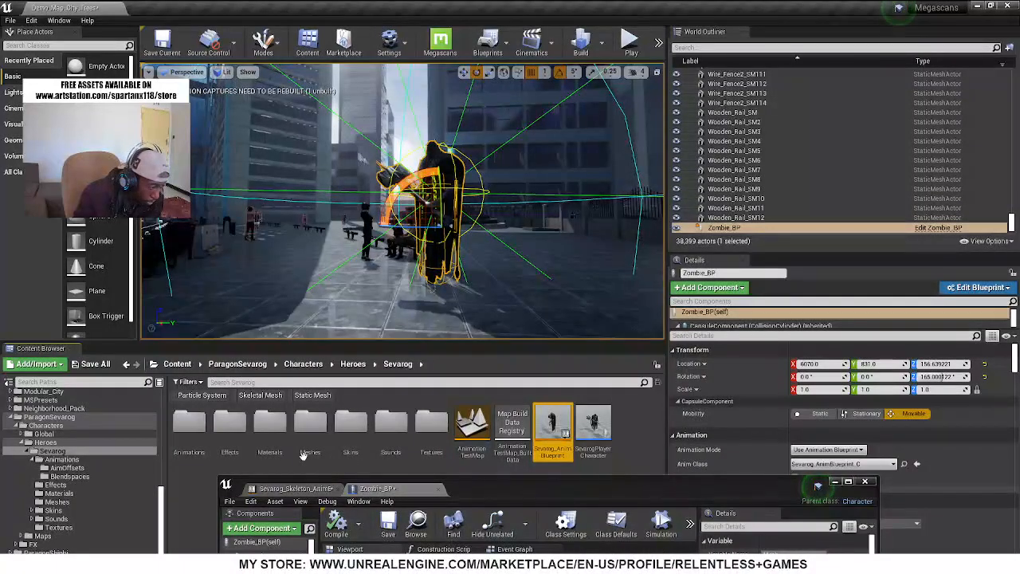
Open Sevarog_Skeleton_AnimBlueprint from Sevarog's Meshes folder, review its Event Graph nodes, and close it
{"action": "double_click", "coordinate": [307, 431]}
{"action": "left_click", "coordinate": [392, 434]}
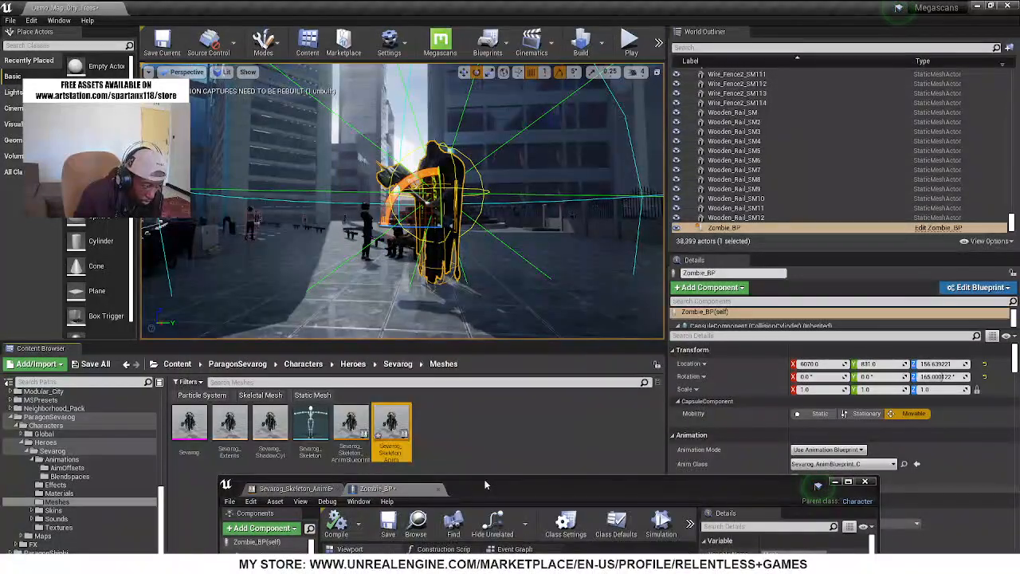
{"action": "double_click", "coordinate": [351, 427]}
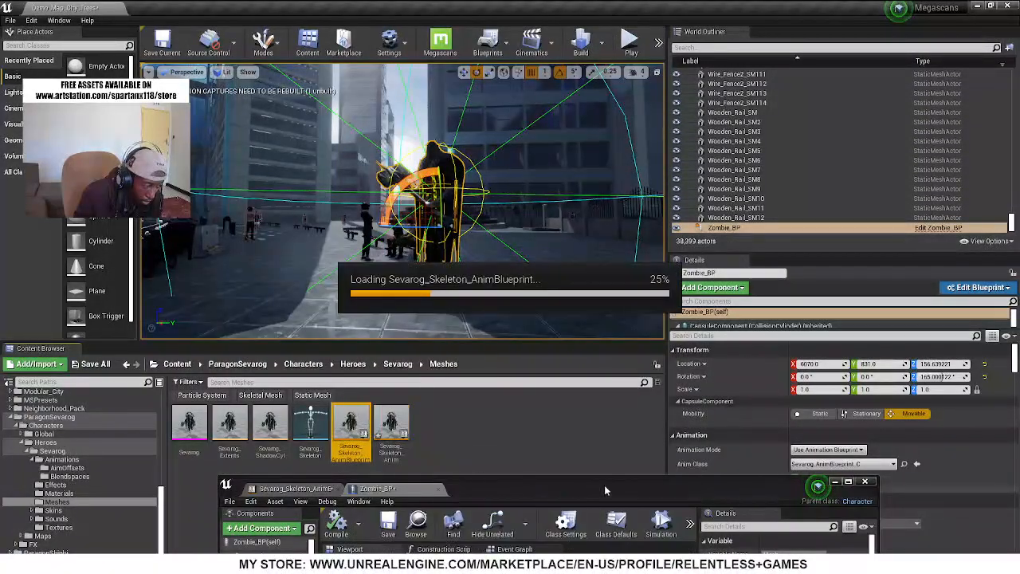
{"action": "left_click_drag", "start_coordinate": [593, 491], "coordinate": [652, 153]}
{"action": "right_click_drag", "start_coordinate": [487, 416], "coordinate": [687, 372]}
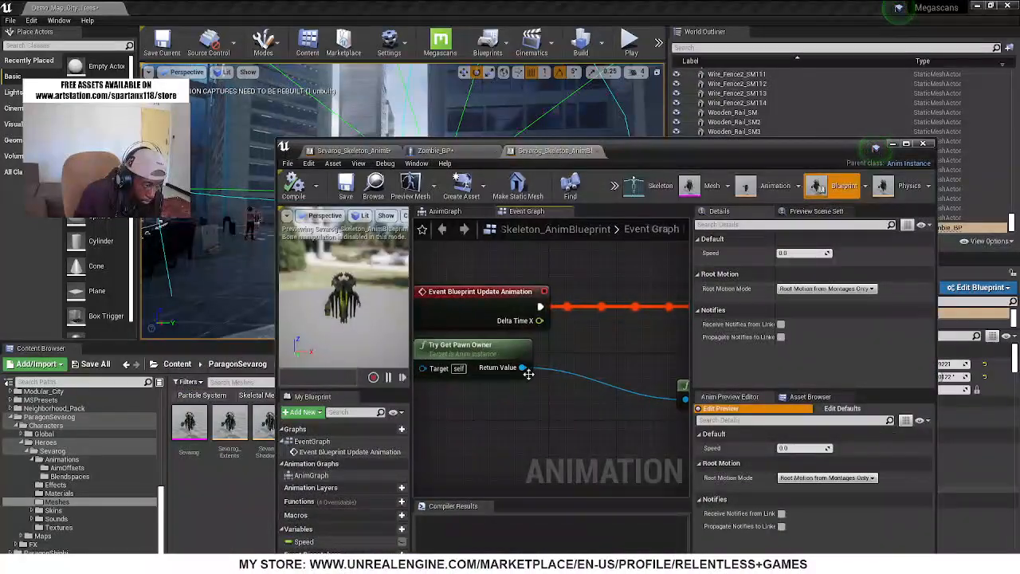
{"action": "scroll", "coordinate": [492, 374], "scroll_direction": "down", "scroll_amount": 3}
{"action": "right_click_drag", "start_coordinate": [589, 434], "coordinate": [447, 424]}
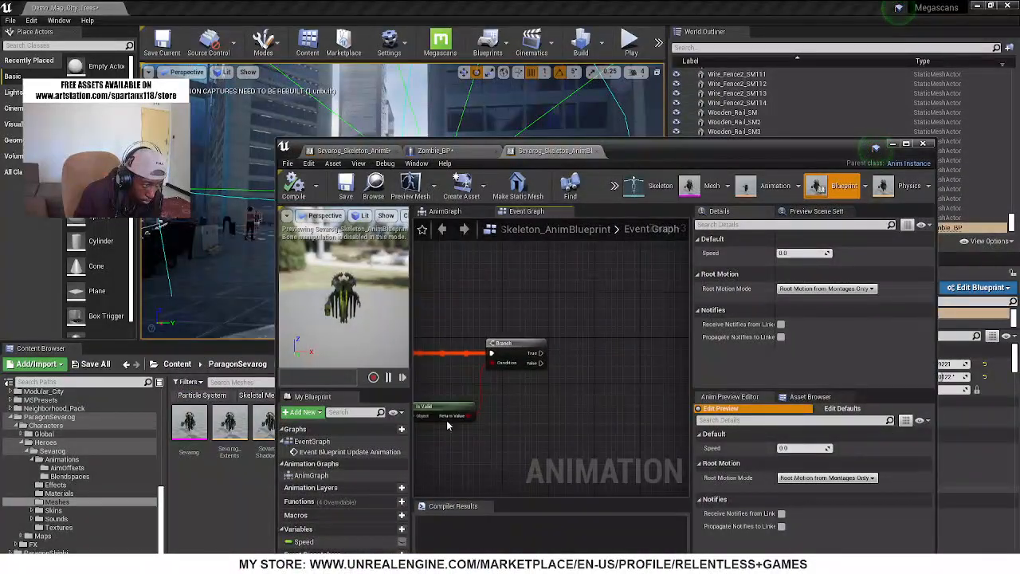
{"action": "left_click", "coordinate": [598, 152]}
{"action": "left_click_drag", "start_coordinate": [873, 150], "coordinate": [636, 483]}
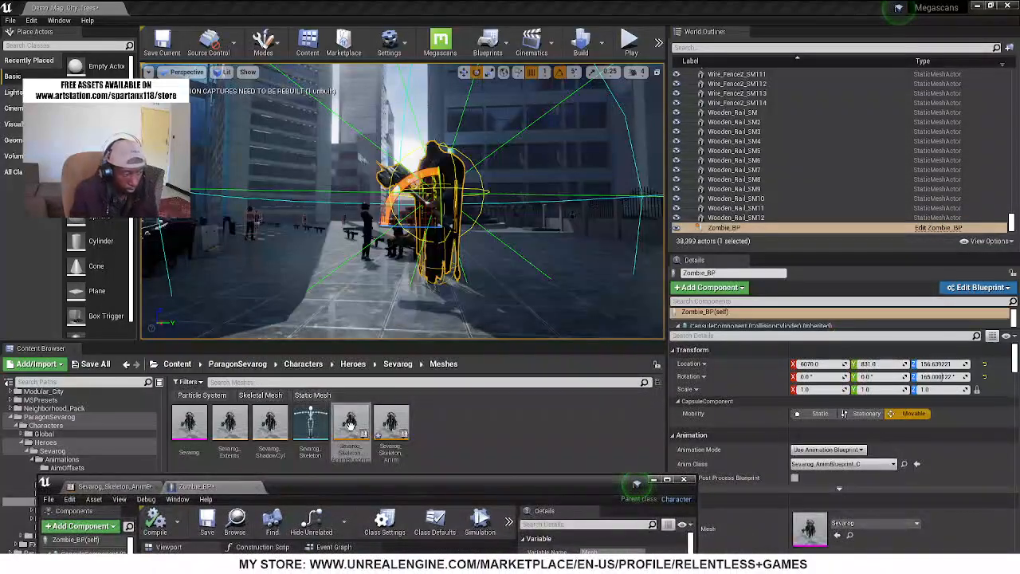
{"action": "key", "text": "Delete"}
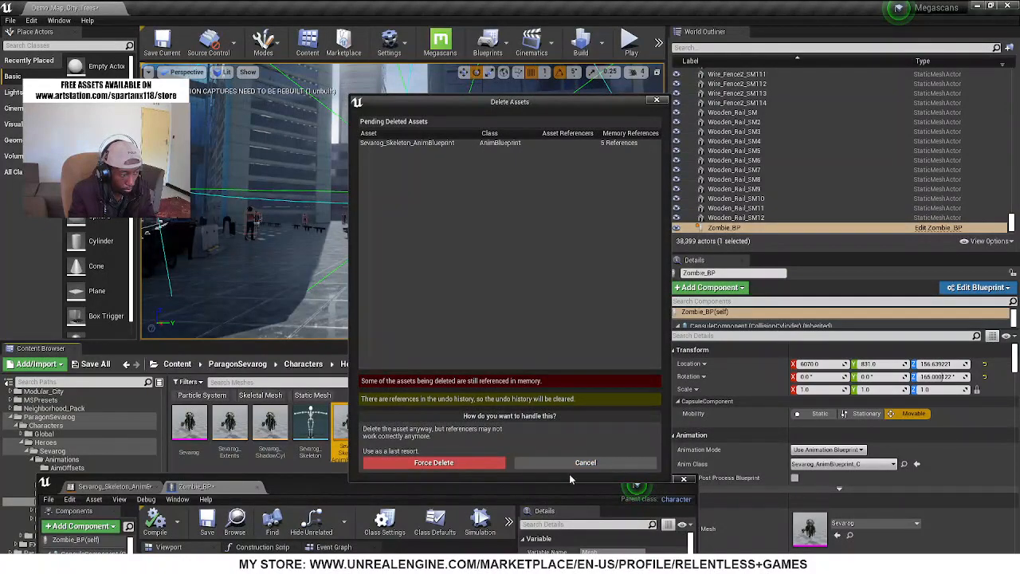
{"action": "left_click", "coordinate": [572, 467]}
Reopen Sevarog_Skeleton_AnimBlueprint1, route Event Blueprint Update Animation back through the Branch node in the Event Graph, and compile
{"action": "double_click", "coordinate": [389, 420]}
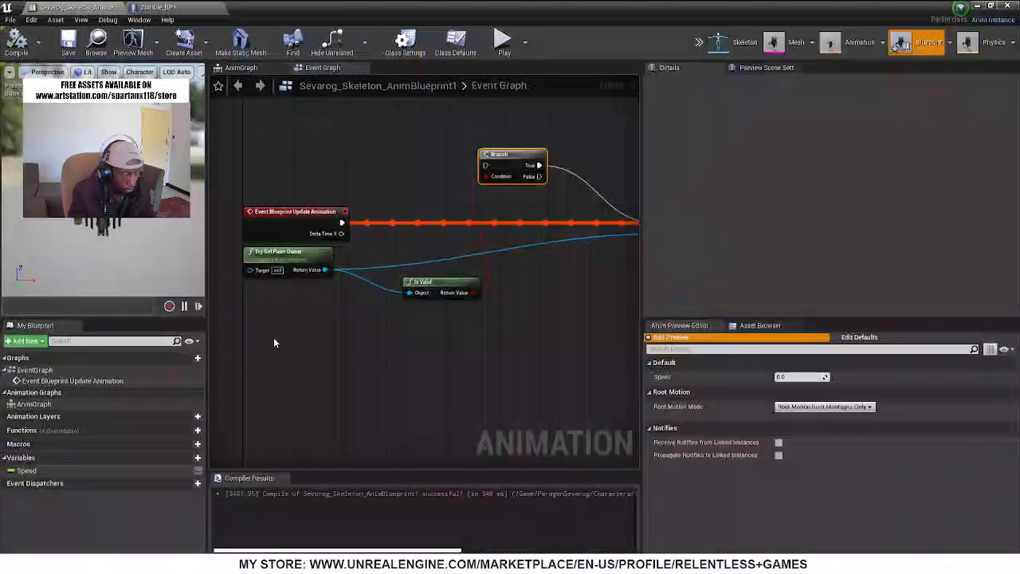
{"action": "left_click", "coordinate": [9, 45]}
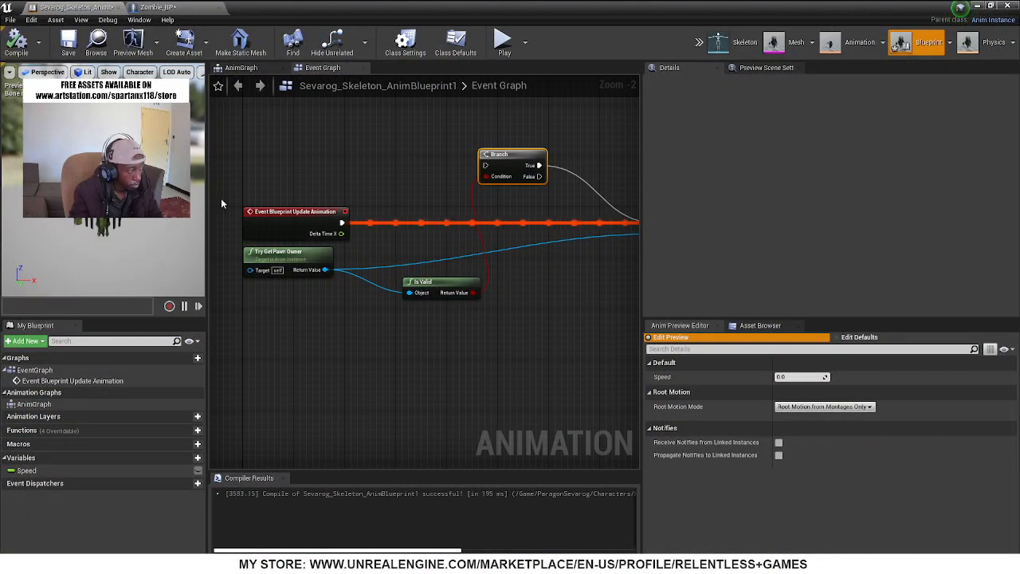
{"action": "right_click_drag", "start_coordinate": [528, 309], "coordinate": [493, 333]}
{"action": "left_click_drag", "start_coordinate": [322, 240], "coordinate": [444, 244]}
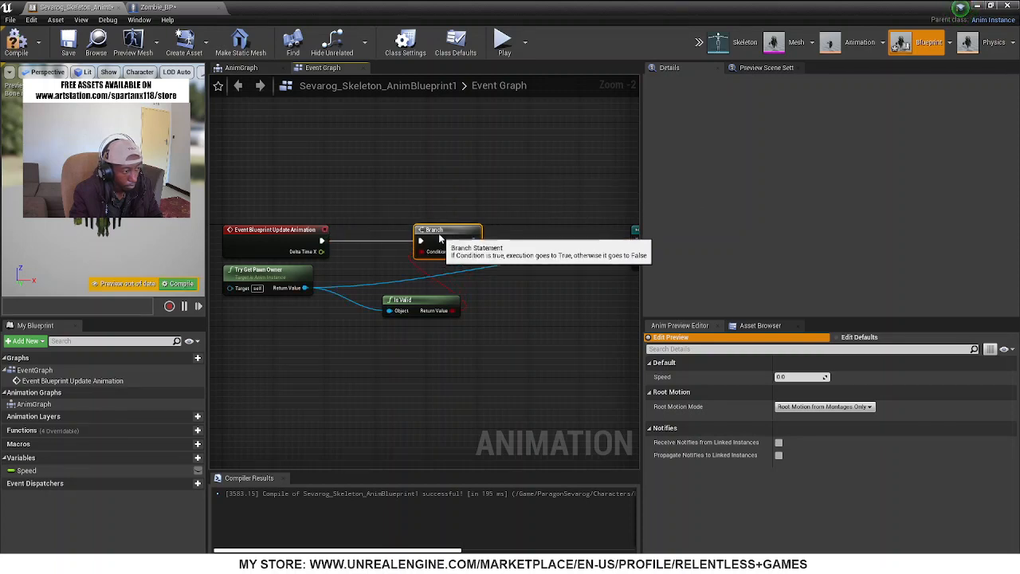
{"action": "left_click", "coordinate": [16, 46]}
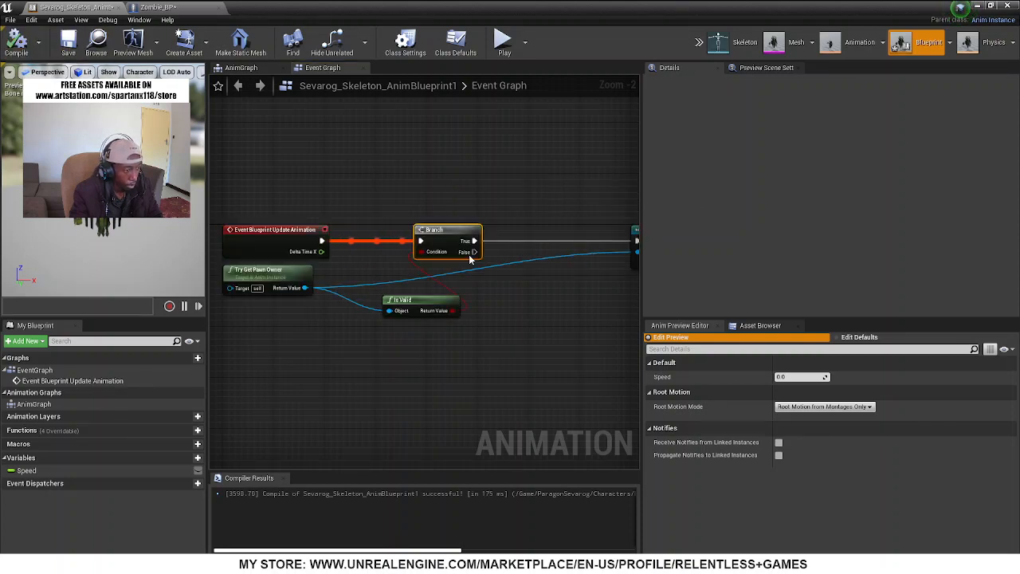
Return to Zombie_BP, uncover the level editor, and show the Fantasy_RPG_Game/Blueprints/Zombie folder in the project content
{"action": "left_click", "coordinate": [199, 7]}
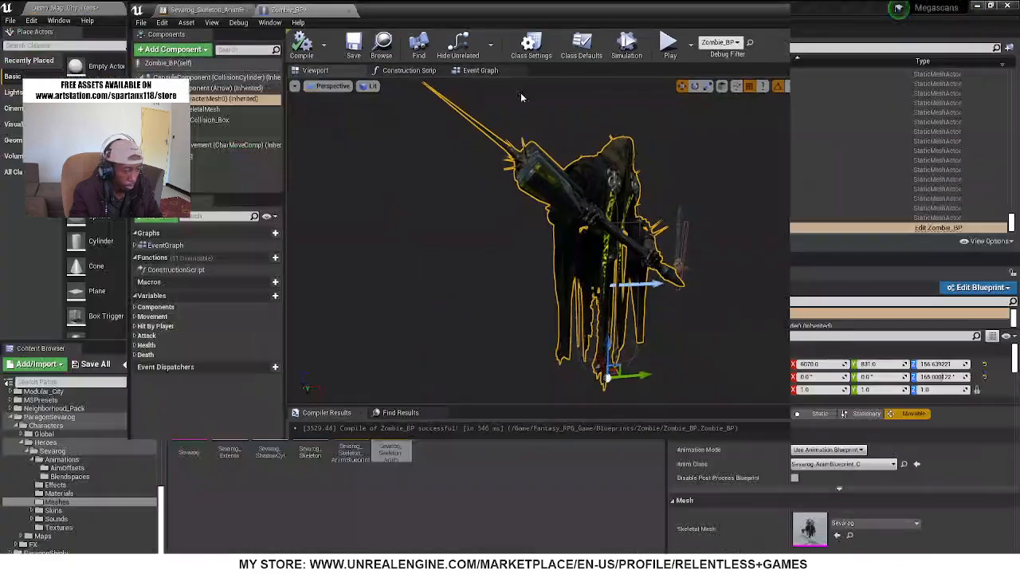
{"action": "left_click_drag", "start_coordinate": [523, 97], "coordinate": [735, 230]}
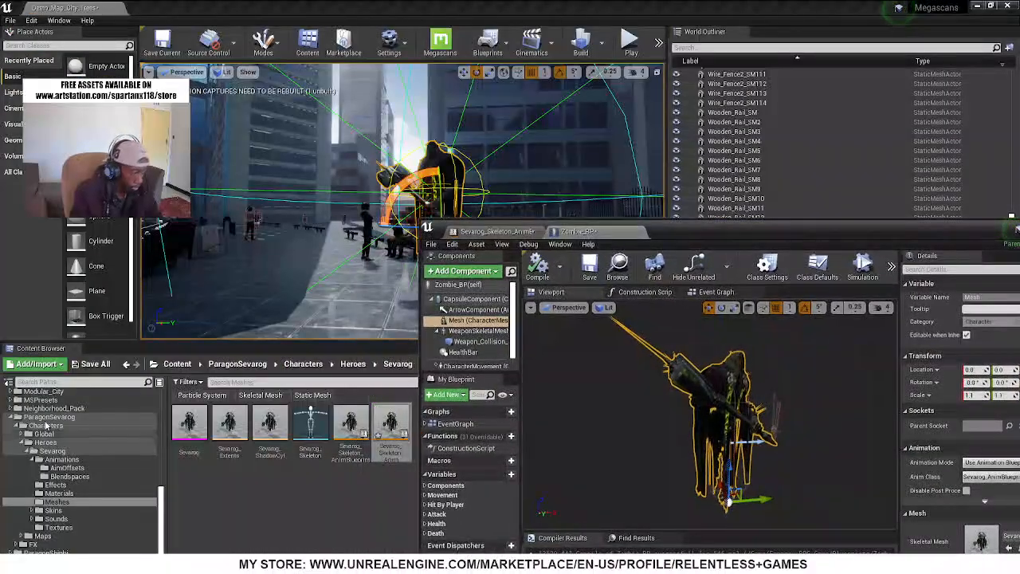
{"action": "scroll", "coordinate": [46, 451], "scroll_direction": "down", "scroll_amount": 1}
{"action": "scroll", "coordinate": [45, 450], "scroll_direction": "up", "scroll_amount": 5}
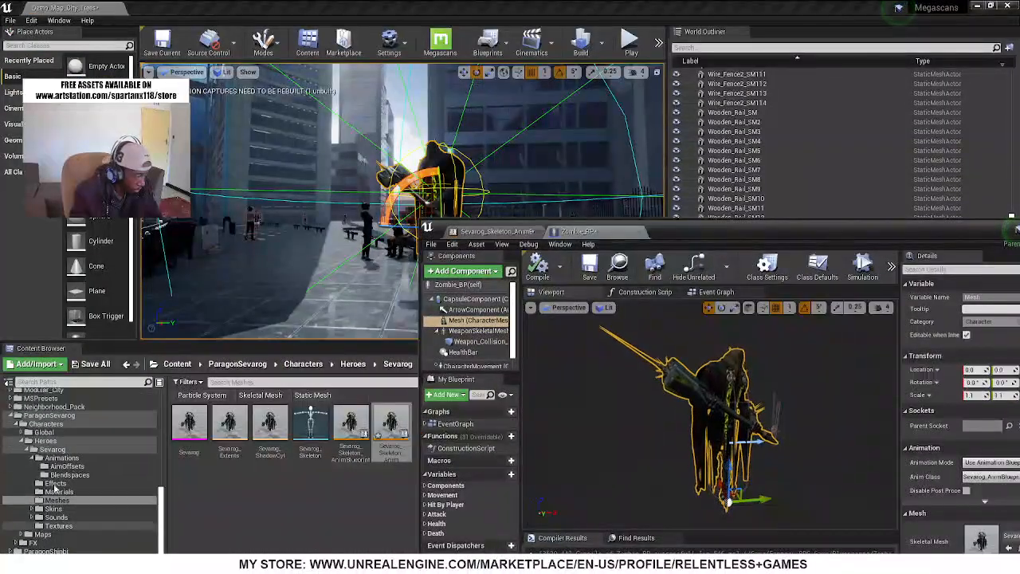
{"action": "left_click", "coordinate": [10, 484]}
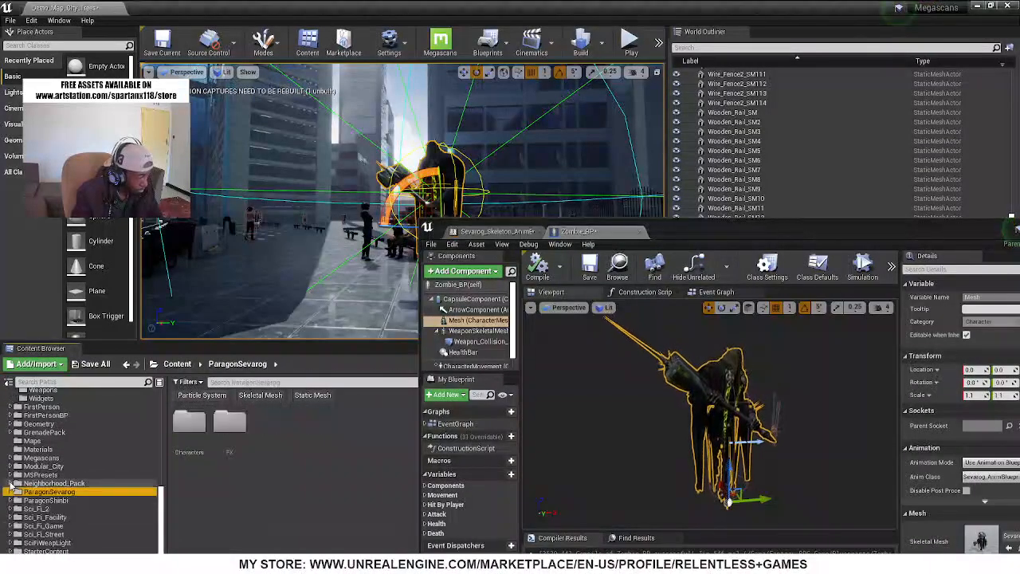
{"action": "scroll", "coordinate": [30, 487], "scroll_direction": "up", "scroll_amount": 4}
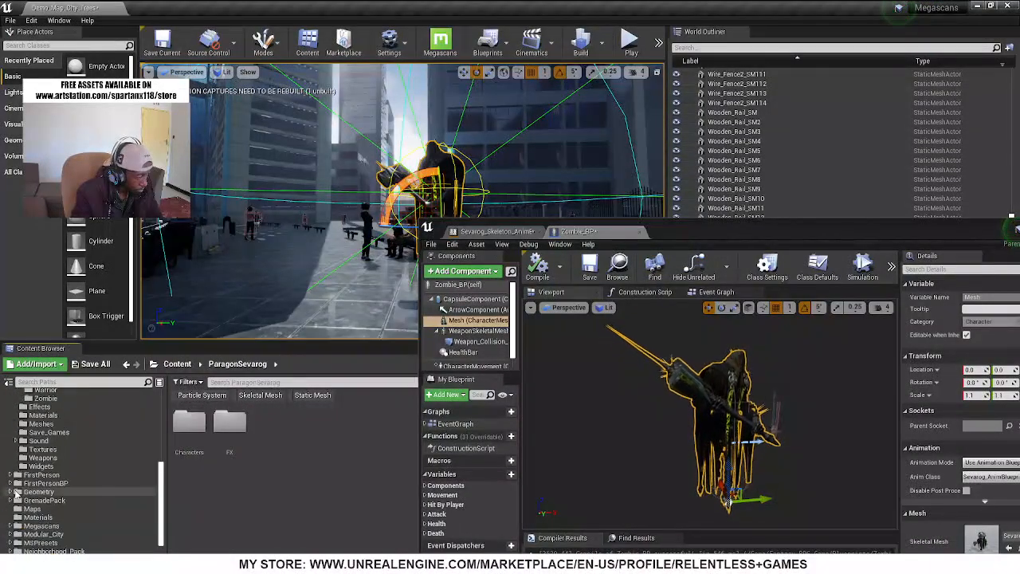
{"action": "scroll", "coordinate": [32, 475], "scroll_direction": "up", "scroll_amount": 2}
{"action": "left_click", "coordinate": [46, 432]}
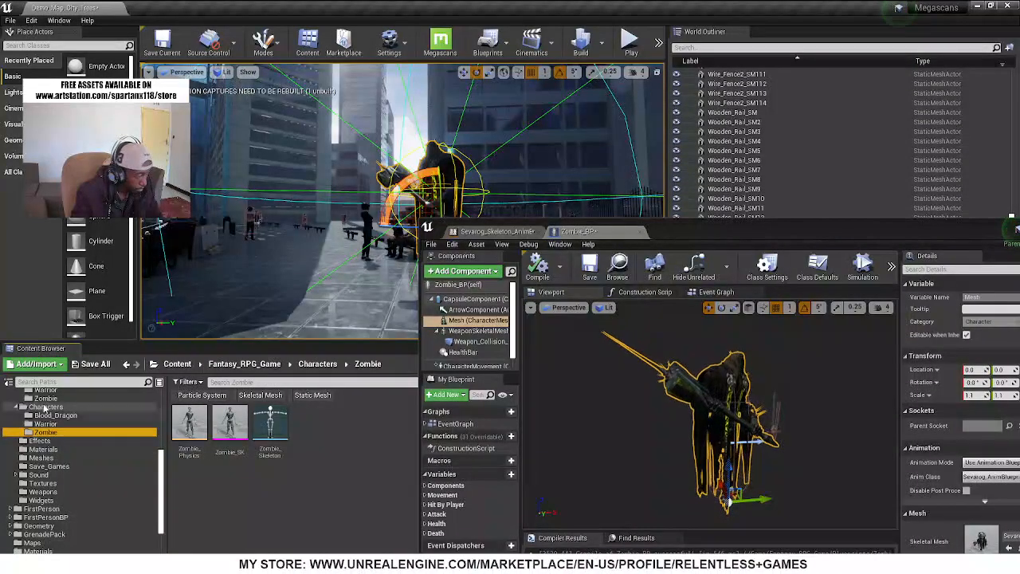
{"action": "scroll", "coordinate": [46, 442], "scroll_direction": "up", "scroll_amount": 3}
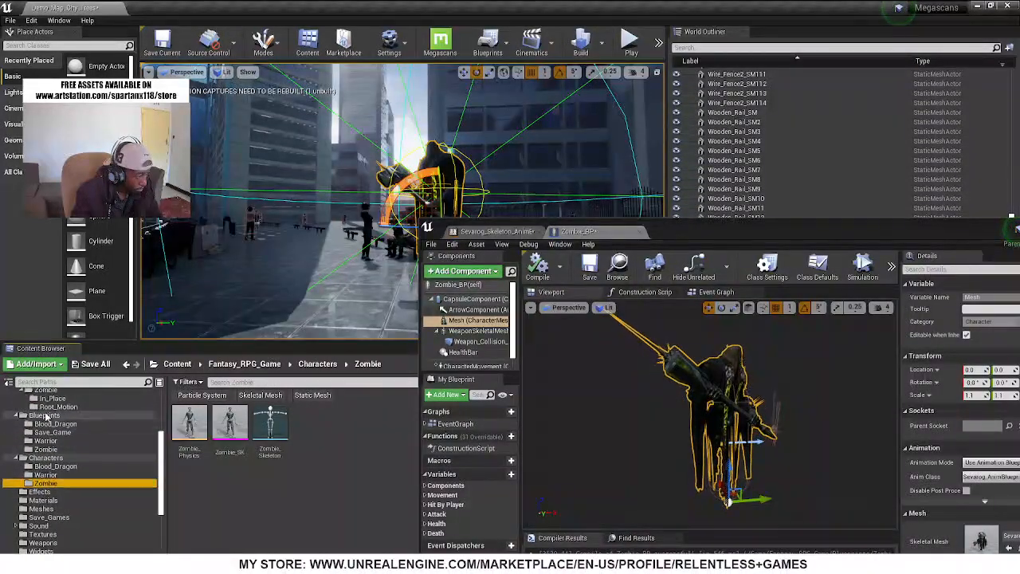
{"action": "left_click", "coordinate": [45, 450]}
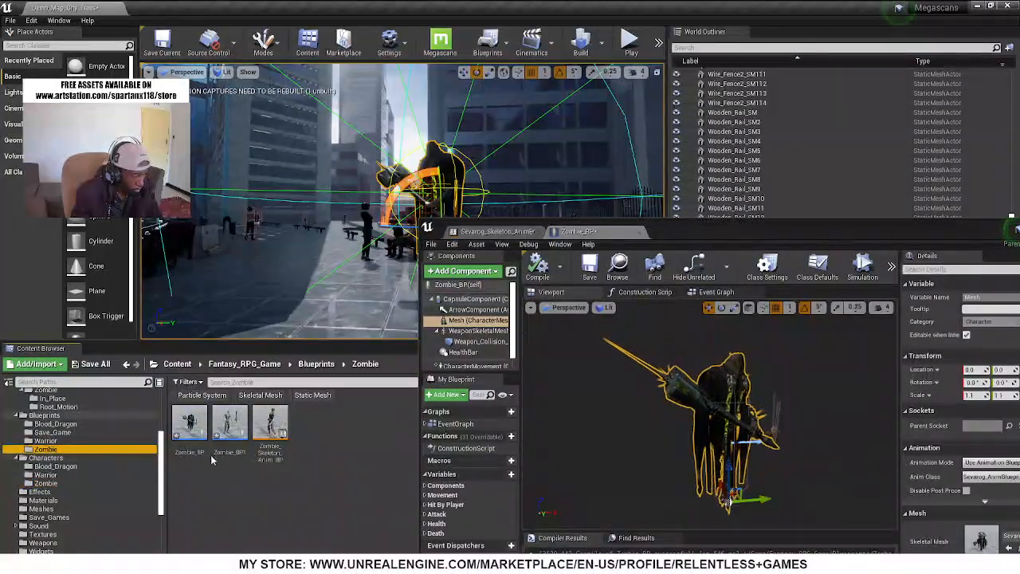
Open Zombie_Skeleton_Anim_BP from the Zombie blueprints folder and compare its Is Valid wiring with the Event Graph of Sevarog_Skeleton_AnimBlueprint1
{"action": "double_click", "coordinate": [271, 427]}
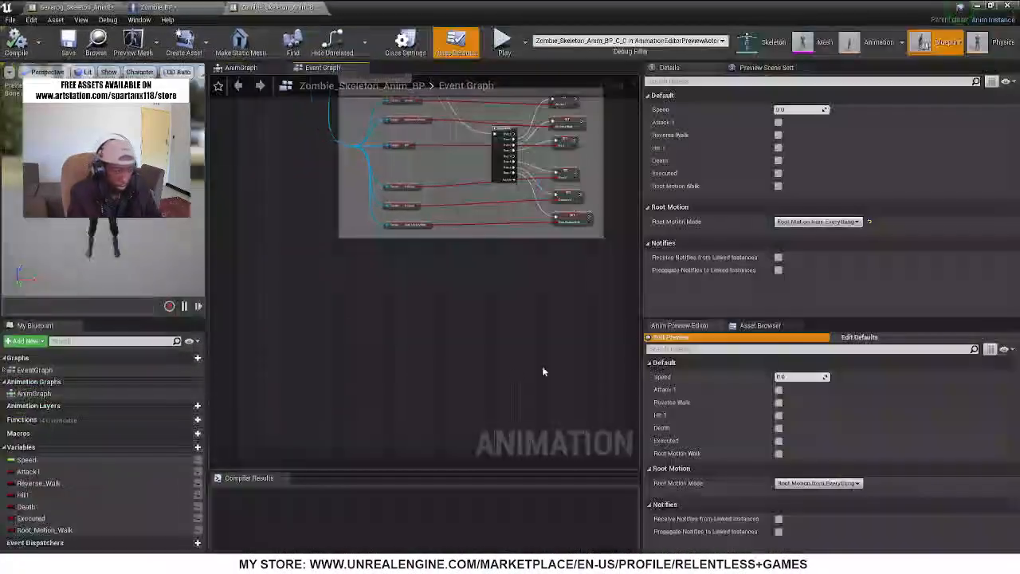
{"action": "scroll", "coordinate": [383, 242], "scroll_direction": "up", "scroll_amount": 5}
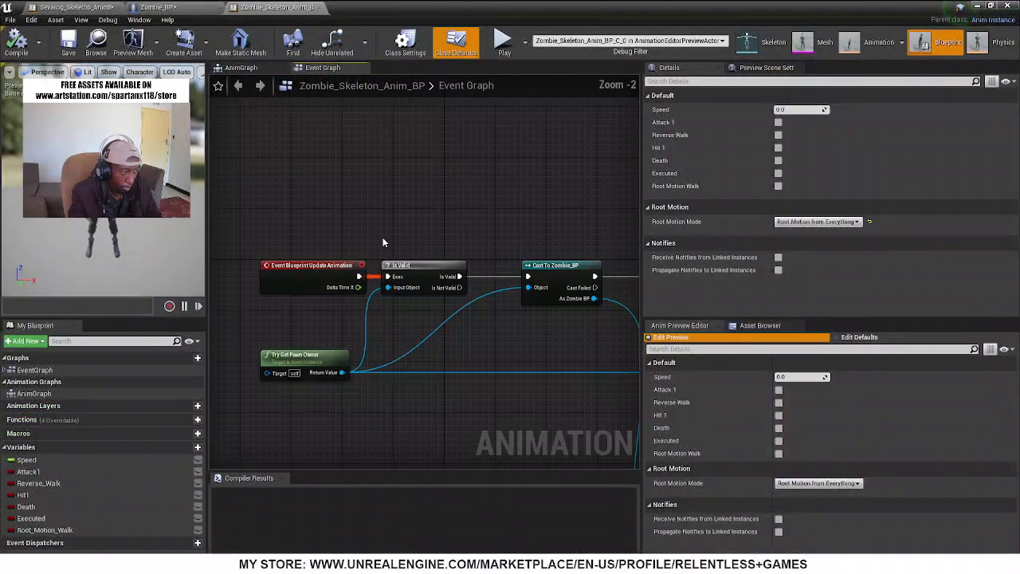
{"action": "scroll", "coordinate": [422, 354], "scroll_direction": "up", "scroll_amount": 1}
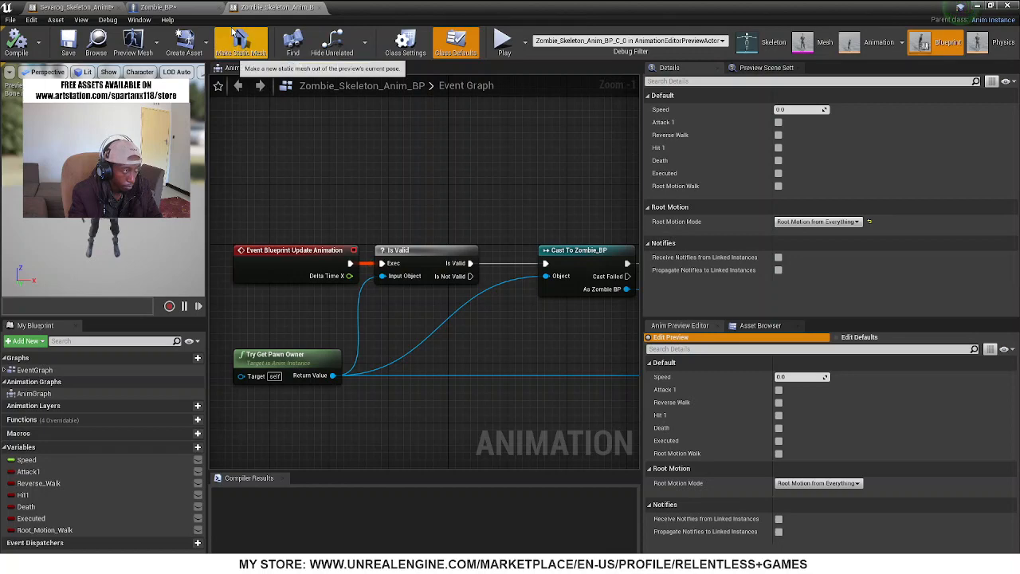
{"action": "left_click", "coordinate": [76, 8]}
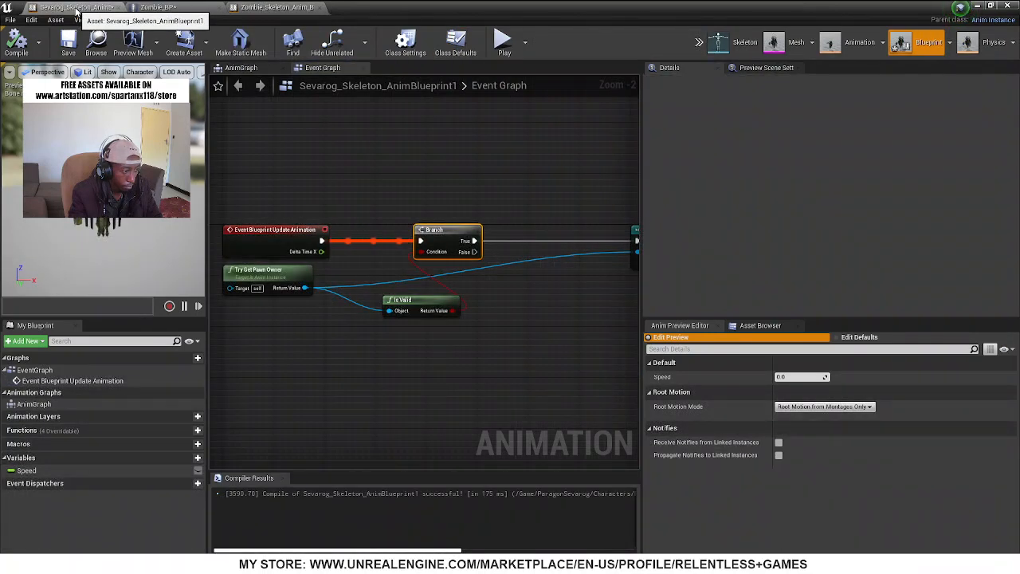
{"action": "left_click", "coordinate": [275, 7]}
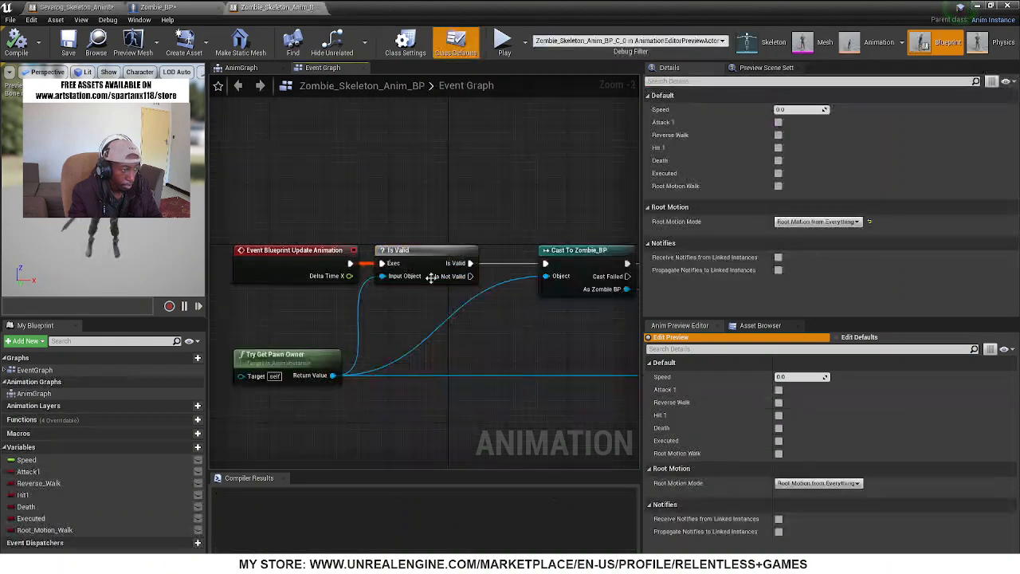
{"action": "left_click", "coordinate": [430, 272]}
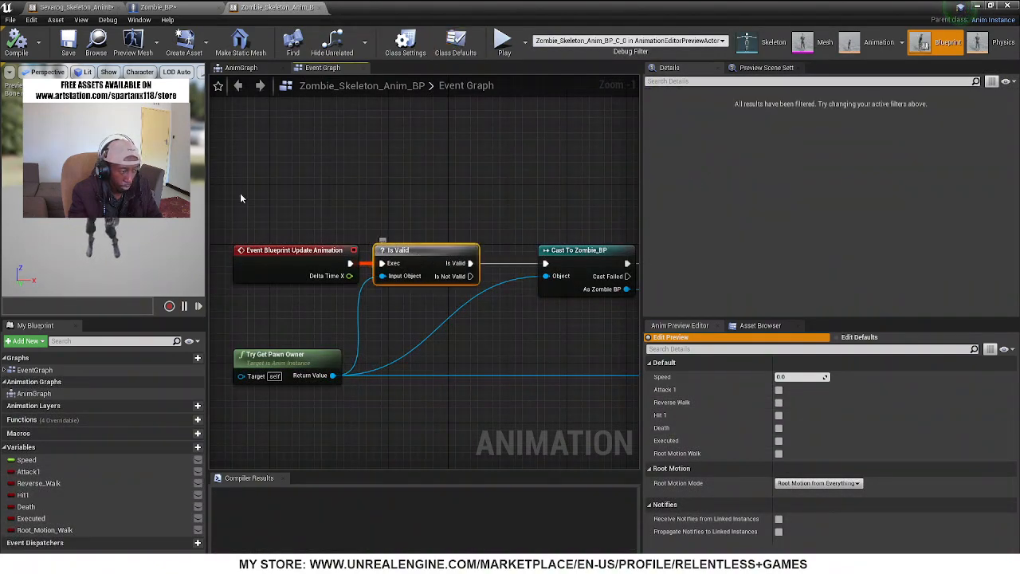
{"action": "left_click", "coordinate": [57, 8]}
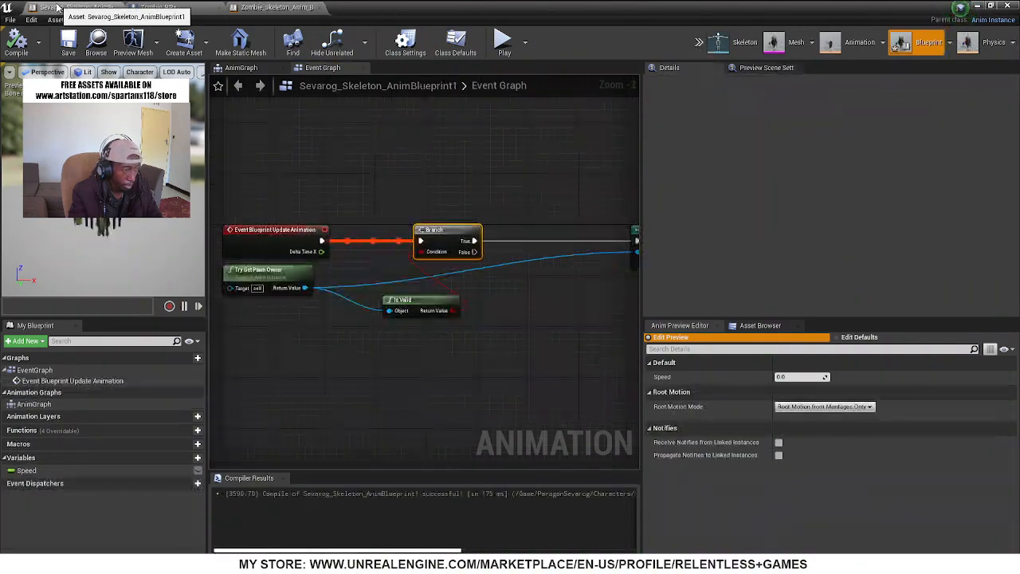
{"action": "left_click", "coordinate": [256, 7]}
{"action": "left_click", "coordinate": [72, 7]}
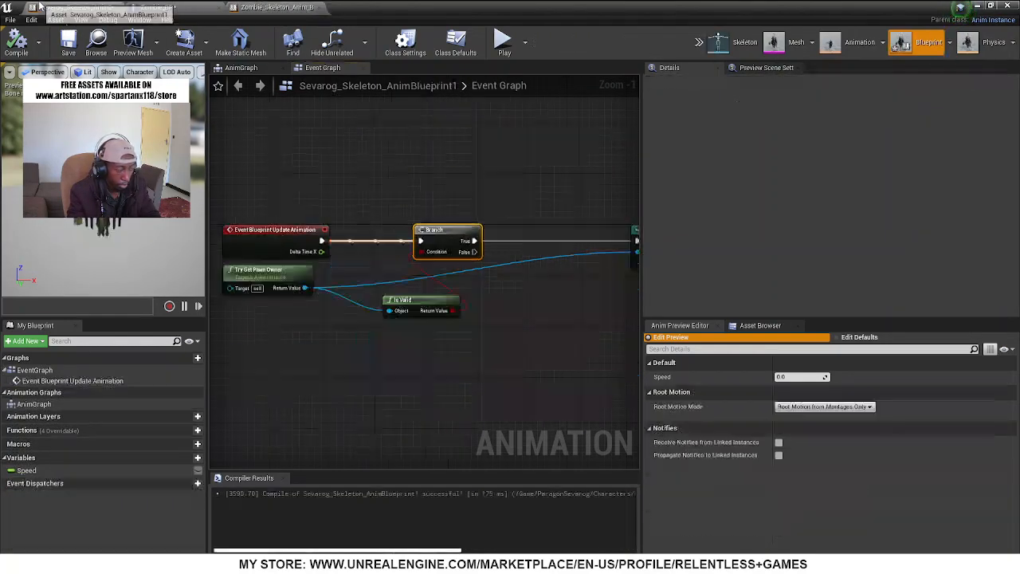
Delete the Is Valid function node and the Branch node from the Event Graph of Sevarog_Skeleton_AnimBlueprint1
{"action": "left_click_drag", "start_coordinate": [422, 299], "coordinate": [390, 361]}
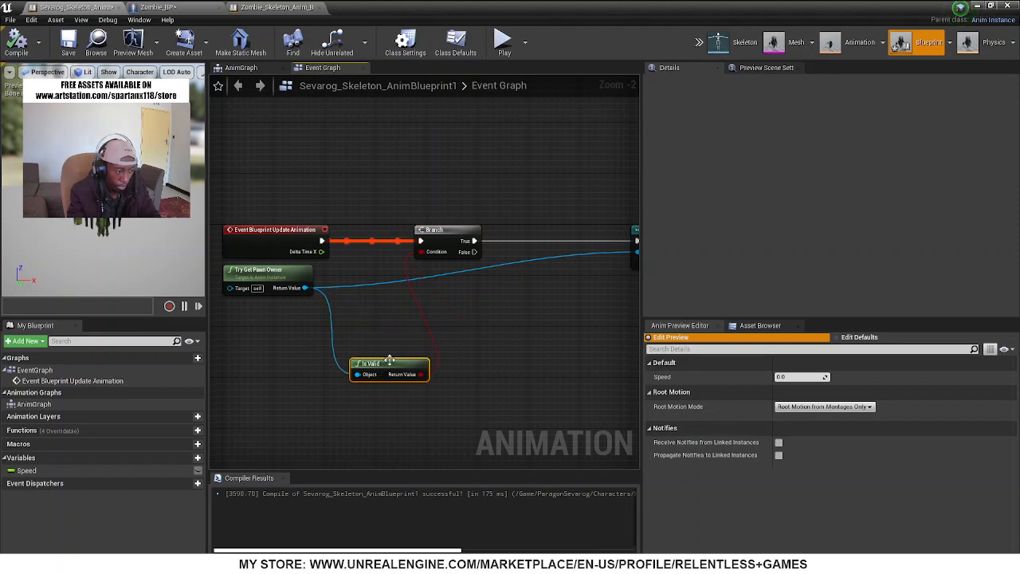
{"action": "key", "text": "Delete"}
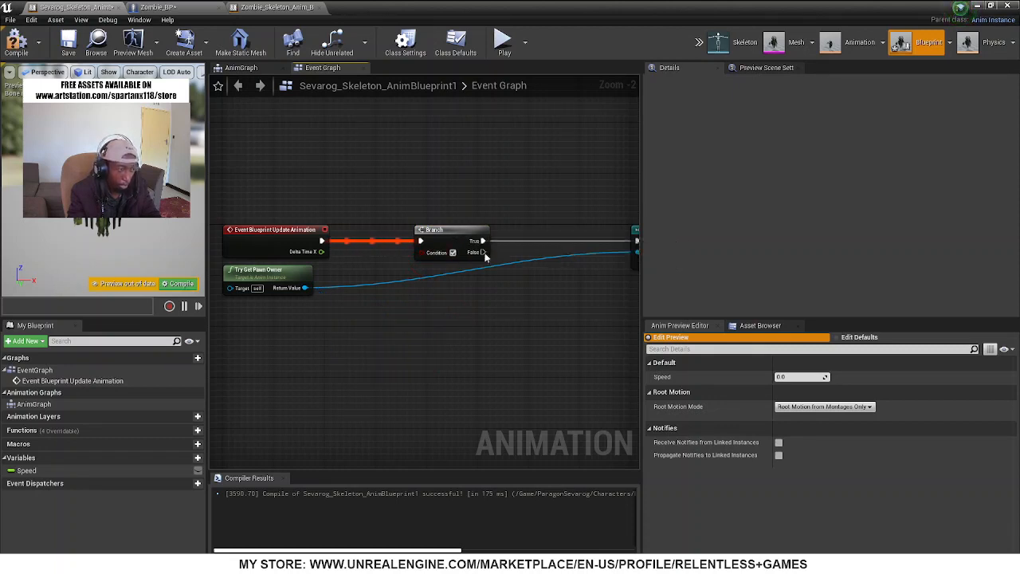
{"action": "left_click_drag", "start_coordinate": [441, 226], "coordinate": [556, 331]}
{"action": "key", "text": "Delete"}
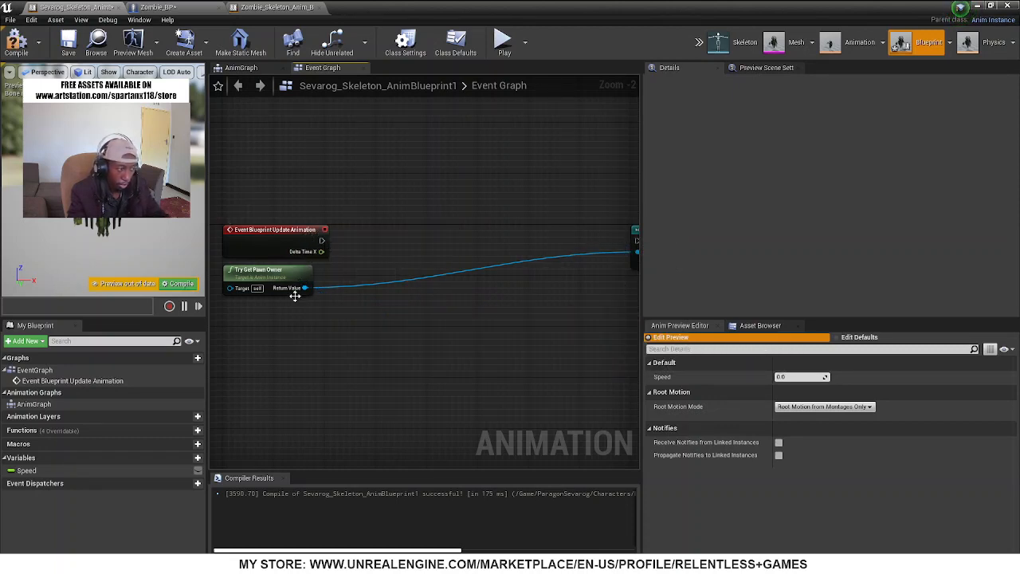
Add the Is Valid macro node with execution pins, fed by the Return Value of Try Get Pawn Owner
{"action": "left_click_drag", "start_coordinate": [305, 288], "coordinate": [410, 242]}
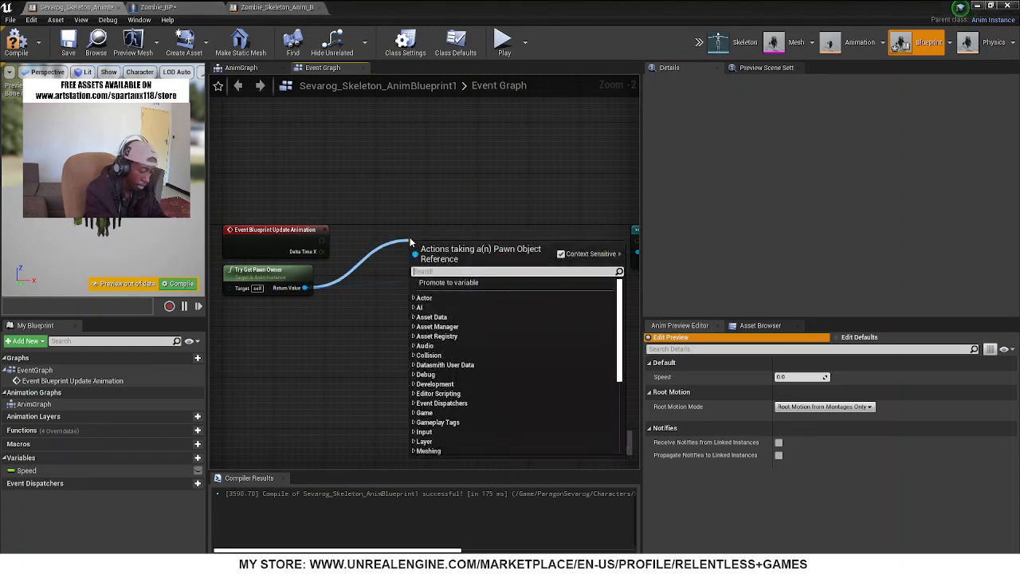
{"action": "type", "text": "is valid"}
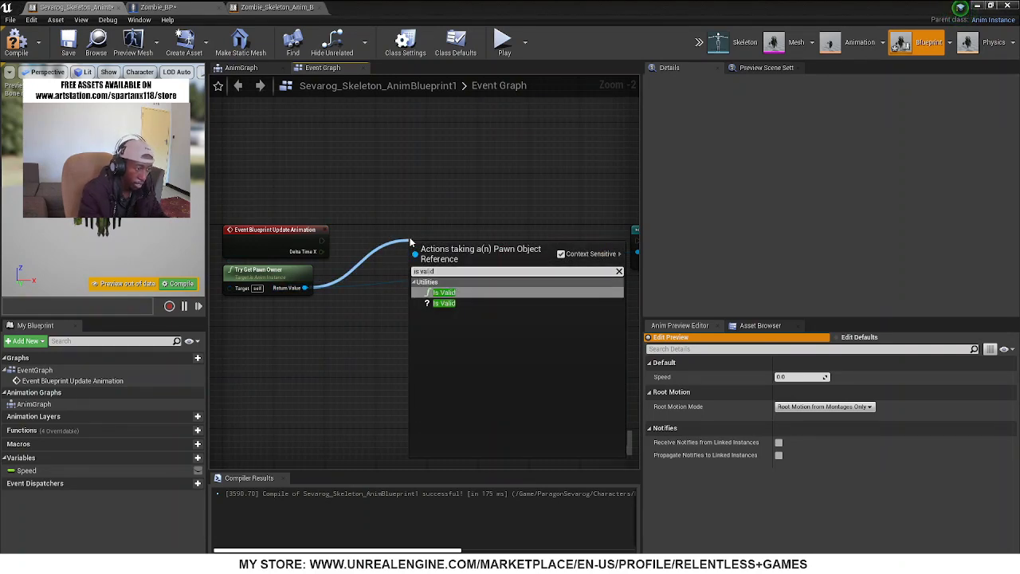
{"action": "key", "text": "Down"}
{"action": "key", "text": "Return"}
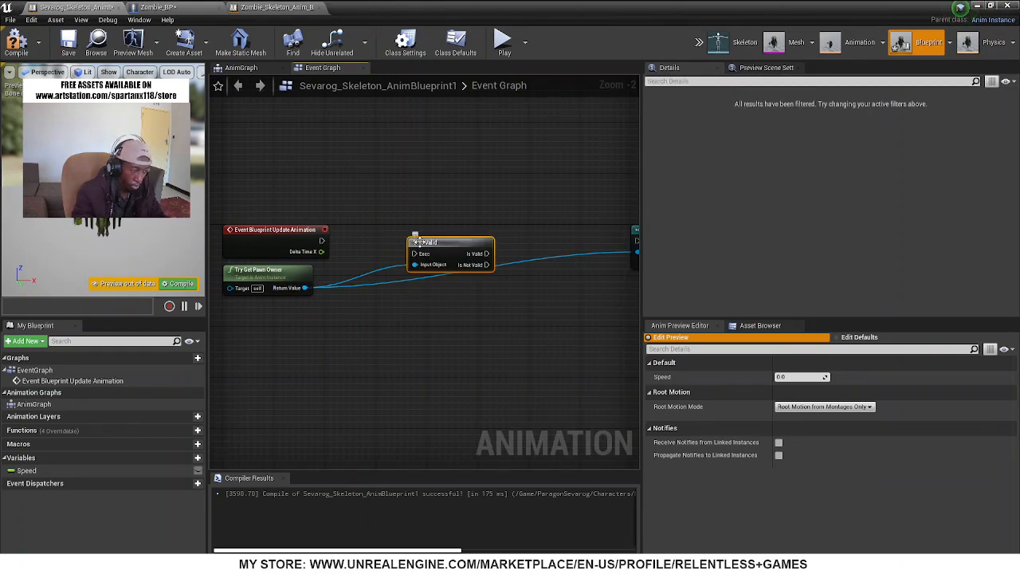
Wire Event Blueprint Update Animation through Is Valid to Cast To Zombie_BP, compile, and adjust the Is Valid node's position
{"action": "left_click_drag", "start_coordinate": [321, 240], "coordinate": [429, 225]}
{"action": "right_click_drag", "start_coordinate": [470, 310], "coordinate": [384, 308]}
{"action": "left_click_drag", "start_coordinate": [387, 233], "coordinate": [551, 239]}
{"action": "key", "text": "F7"}
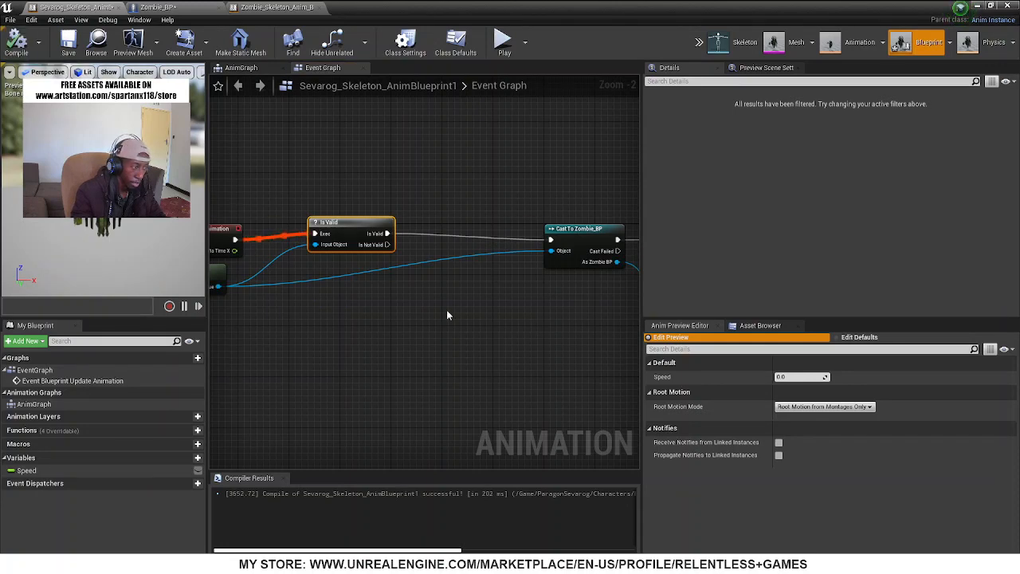
{"action": "right_click_drag", "start_coordinate": [474, 310], "coordinate": [248, 287]}
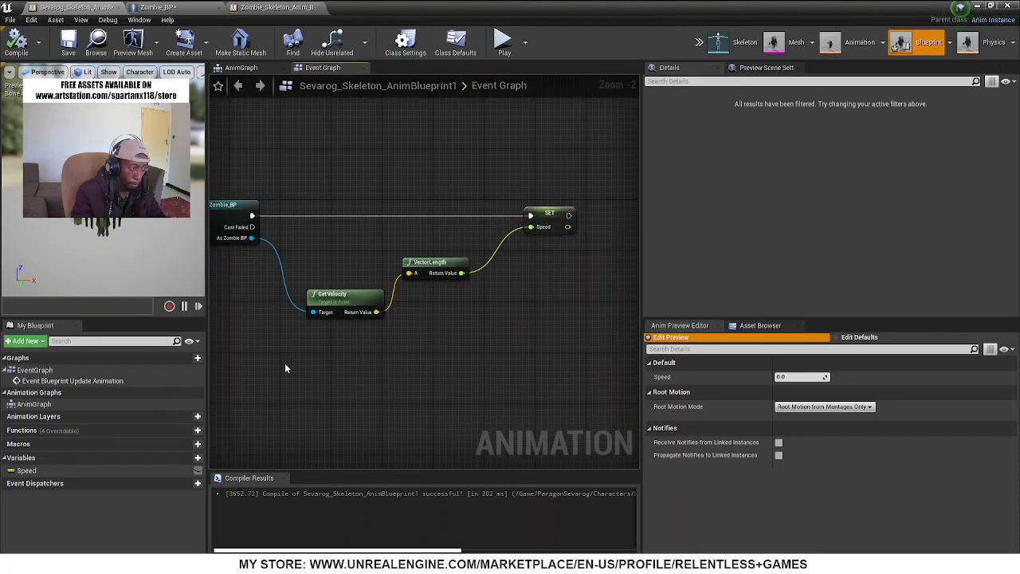
{"action": "right_click_drag", "start_coordinate": [285, 369], "coordinate": [632, 343]}
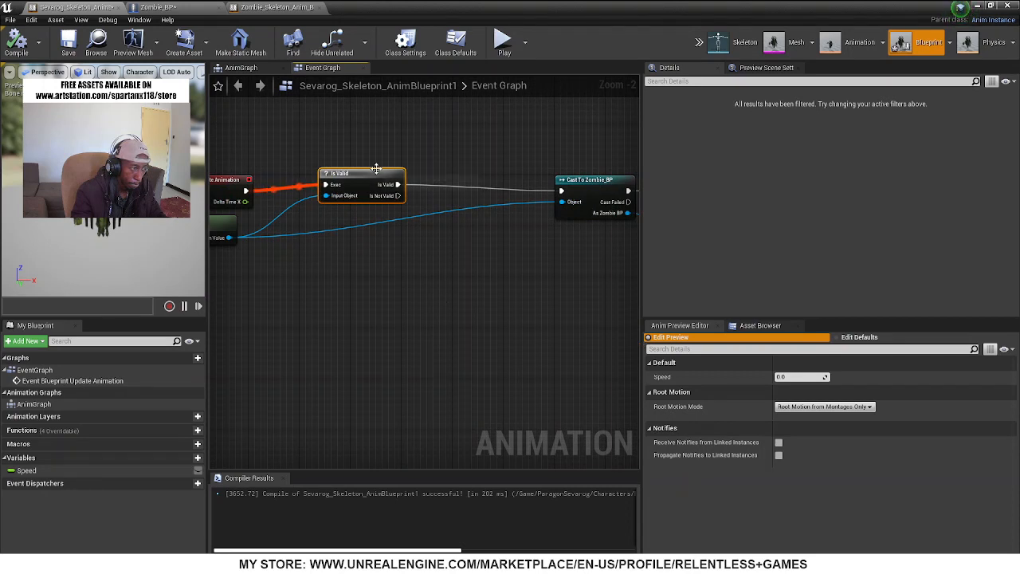
{"action": "left_click_drag", "start_coordinate": [376, 169], "coordinate": [370, 182]}
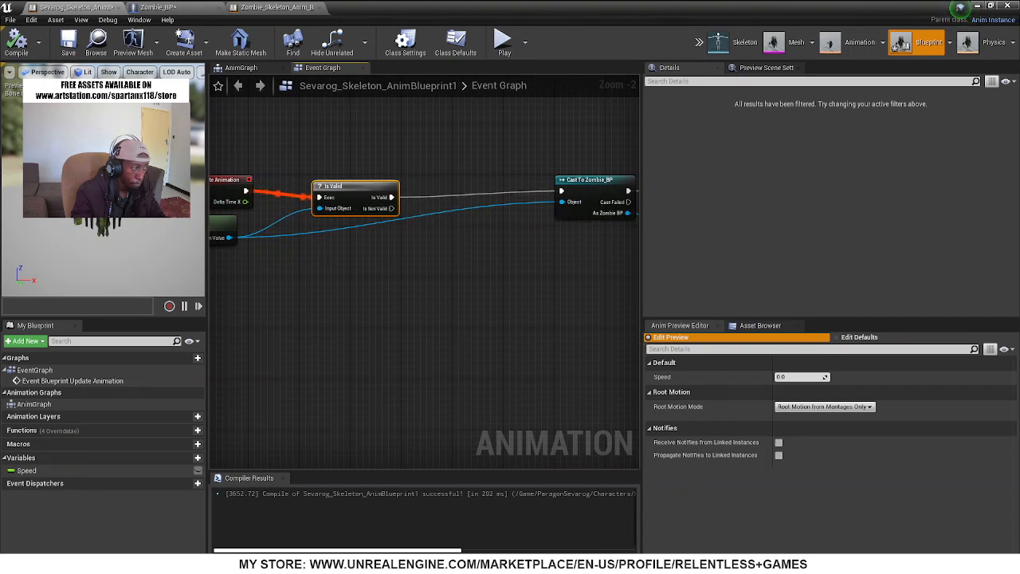
Assign Sevarog_Skeleton_AnimBlueprint1 as the anim class of Zombie_BP's mesh and compile the blueprint
{"action": "left_click", "coordinate": [180, 8]}
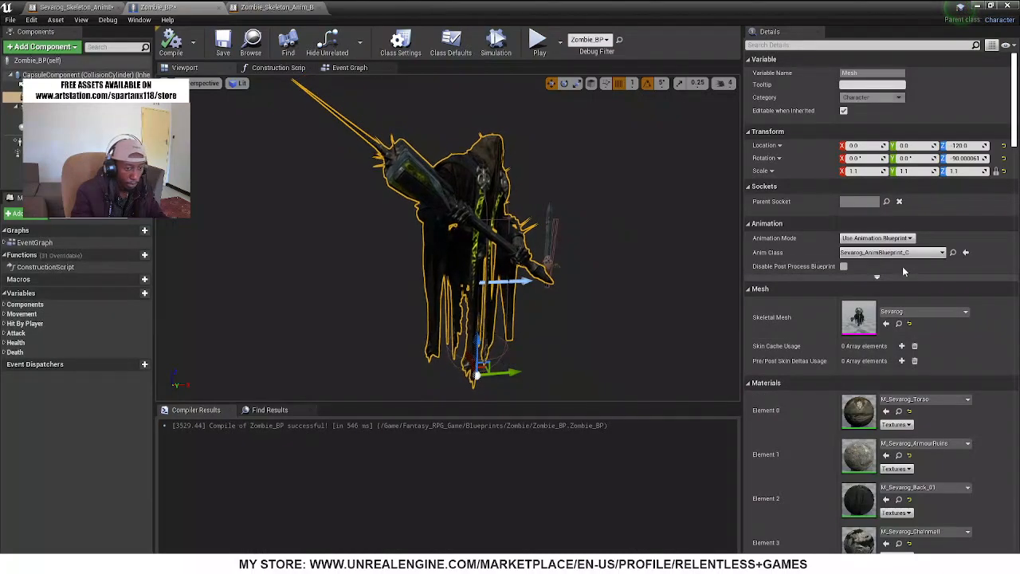
{"action": "left_click", "coordinate": [75, 7]}
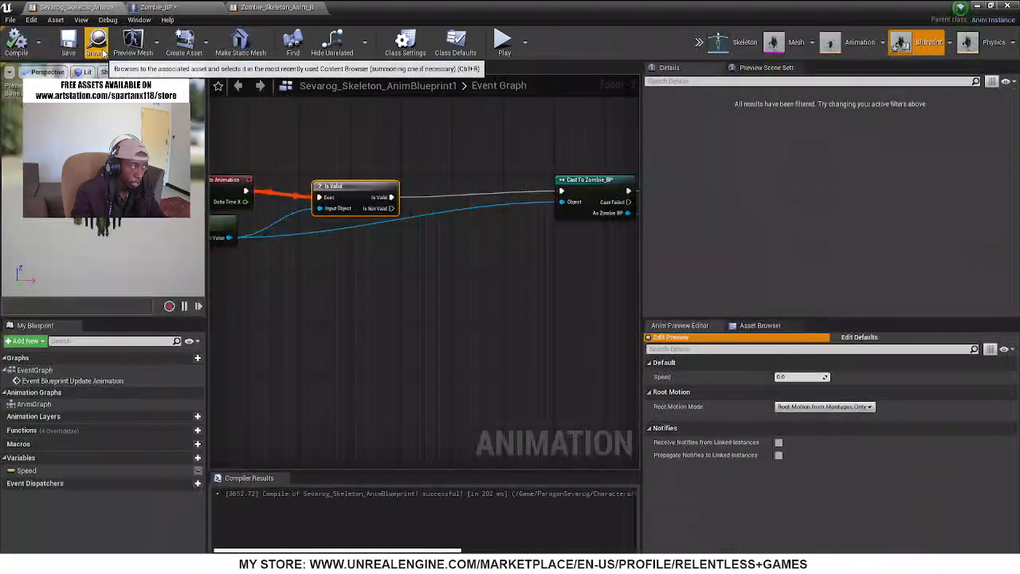
{"action": "left_click", "coordinate": [175, 7]}
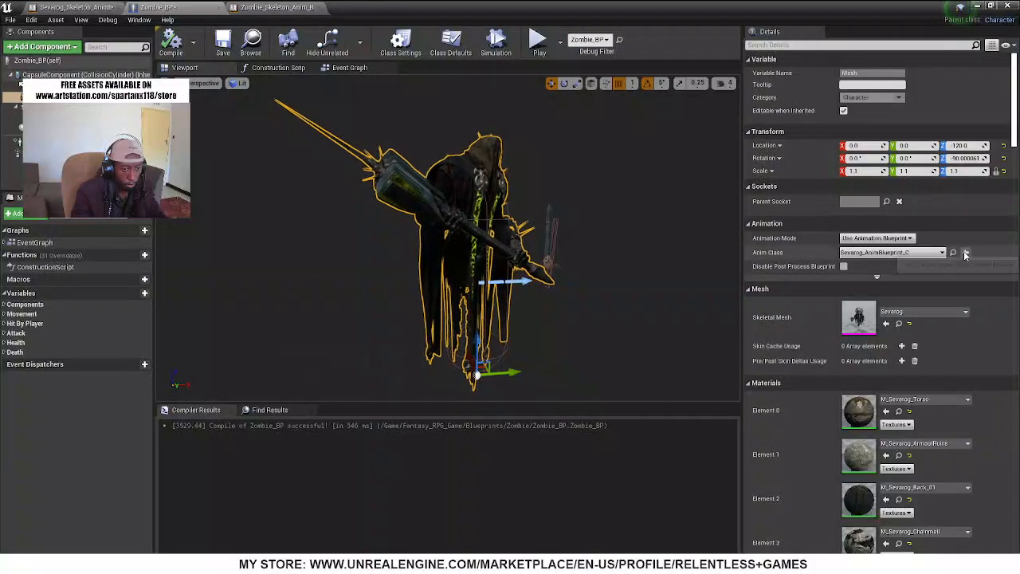
{"action": "left_click", "coordinate": [965, 252]}
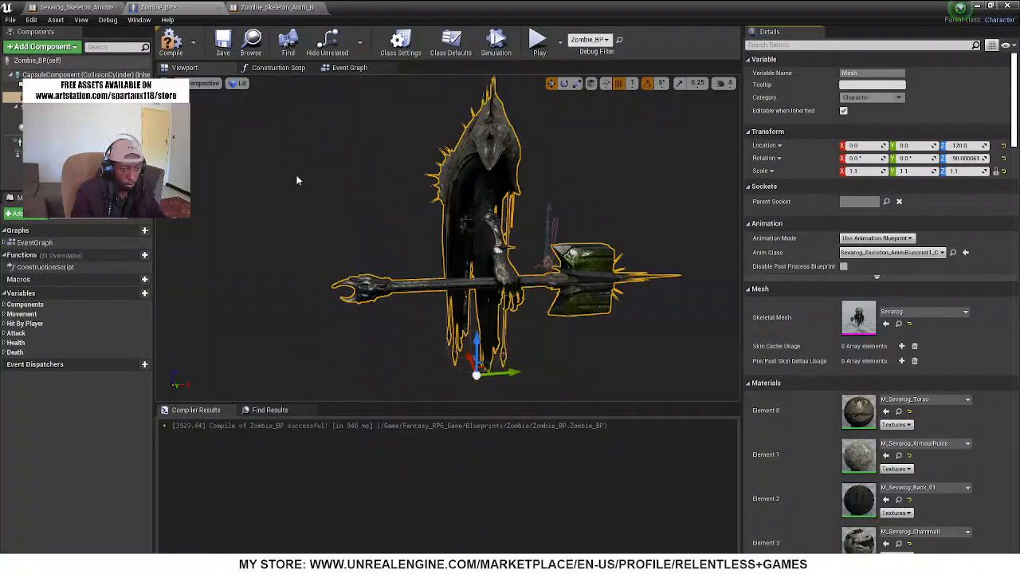
{"action": "left_click", "coordinate": [171, 41]}
Recompile Sevarog_Skeleton_AnimBlueprint1, move its Is Valid node below the execution line, and save the asset
{"action": "left_click", "coordinate": [76, 8]}
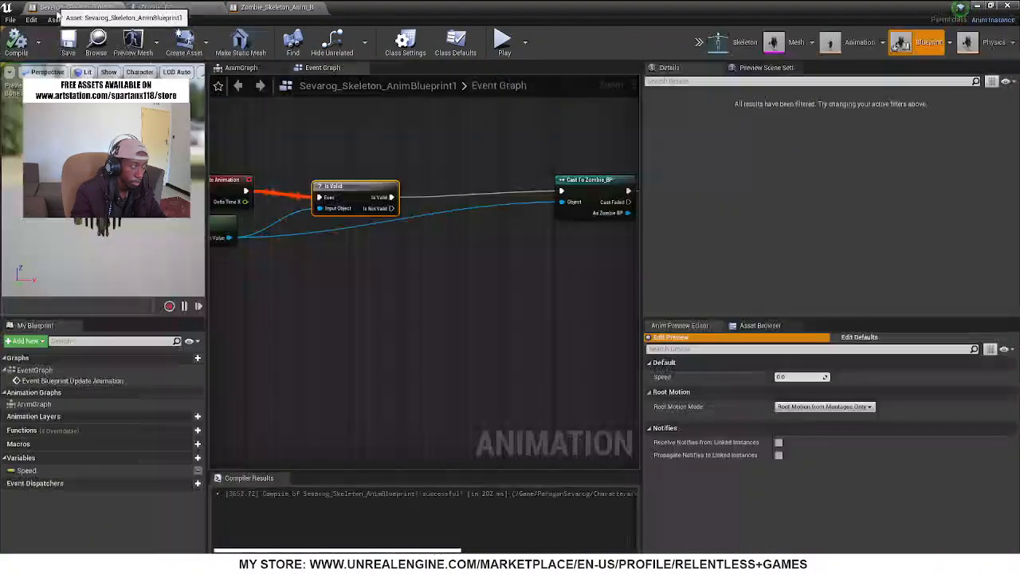
{"action": "left_click", "coordinate": [18, 44]}
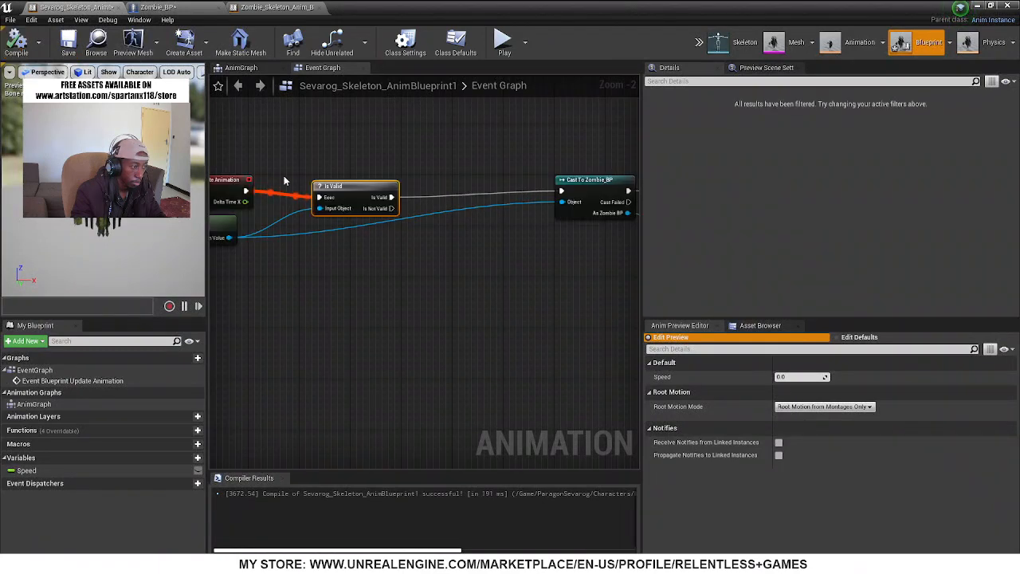
{"action": "left_click_drag", "start_coordinate": [327, 191], "coordinate": [365, 306]}
{"action": "right_click_drag", "start_coordinate": [381, 258], "coordinate": [203, 271]}
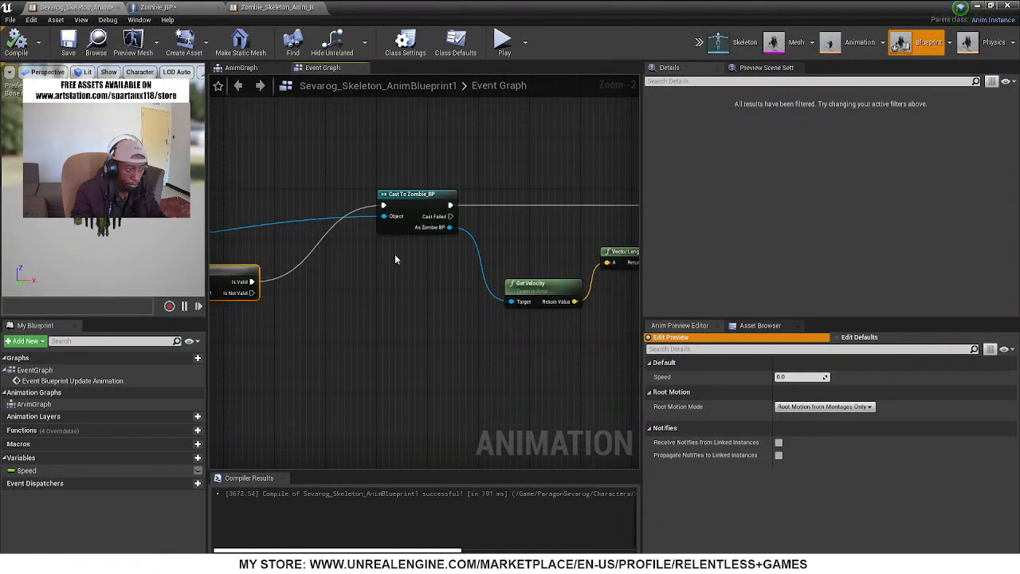
{"action": "left_click", "coordinate": [428, 194]}
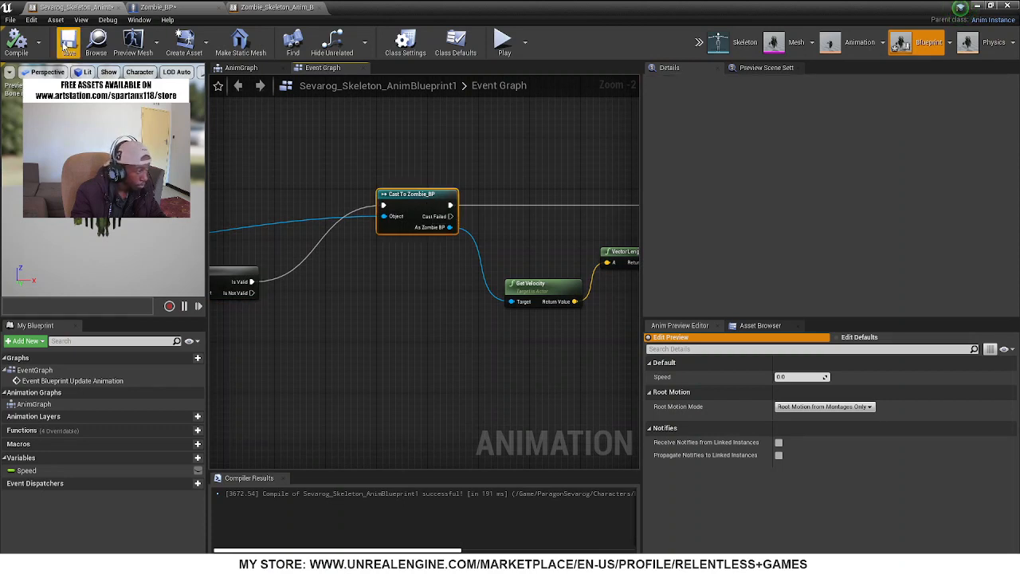
{"action": "left_click", "coordinate": [67, 44]}
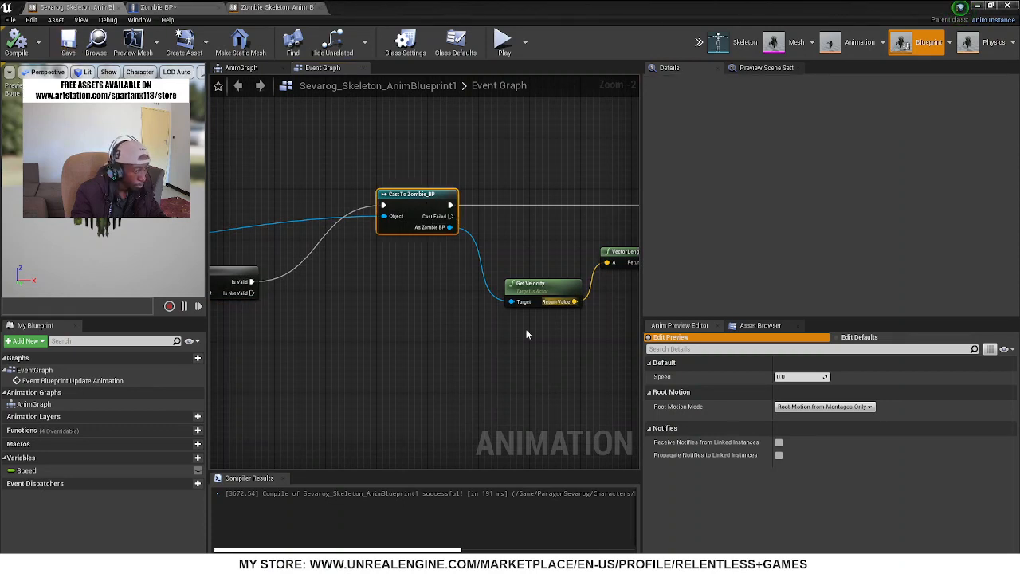
Set the preview Speed to about 0.52 and move the Idle_Walk node lower in the AnimGraph
{"action": "left_click_drag", "start_coordinate": [797, 377], "coordinate": [557, 317]}
{"action": "left_click", "coordinate": [238, 68]}
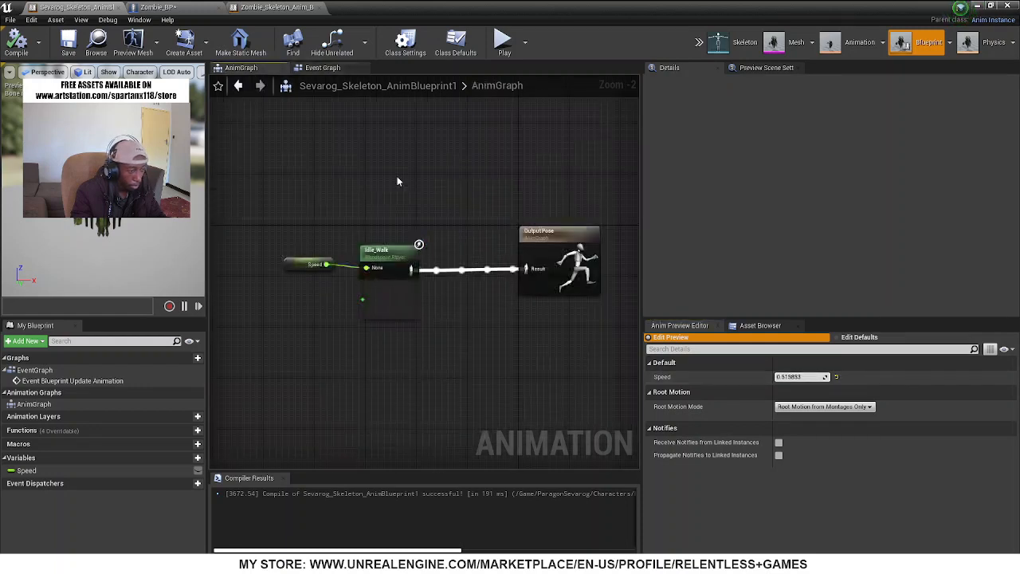
{"action": "left_click_drag", "start_coordinate": [385, 253], "coordinate": [396, 349]}
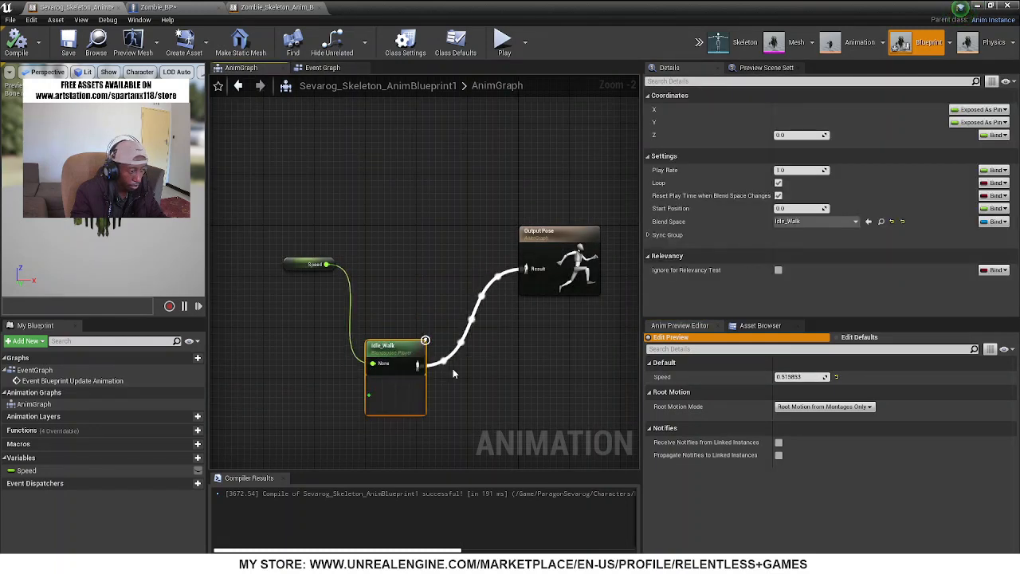
Open the Idle_Walk blend space, filter its asset list by "idle", and open IdleWalkBS
{"action": "double_click", "coordinate": [393, 354]}
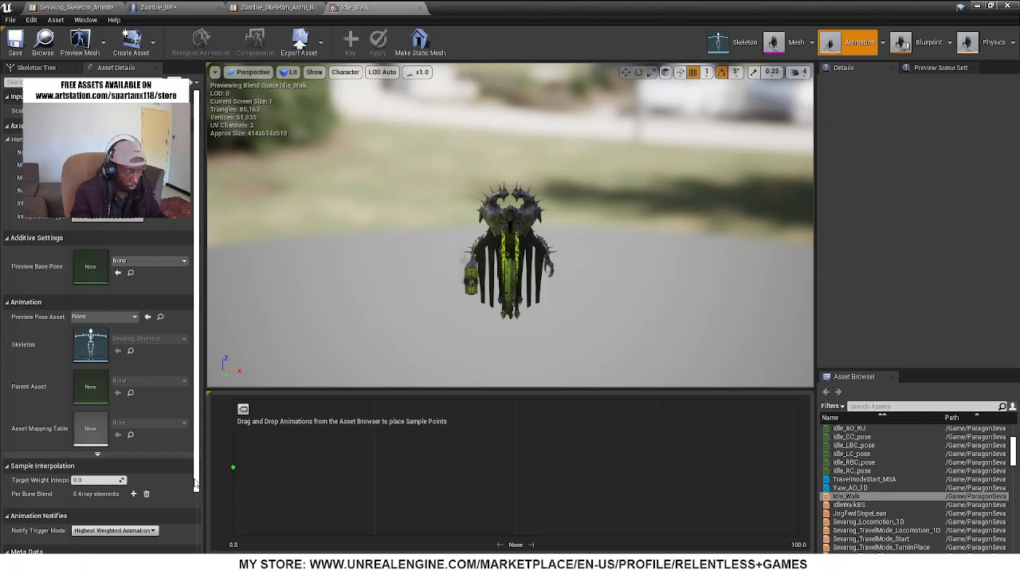
{"action": "left_click", "coordinate": [870, 406]}
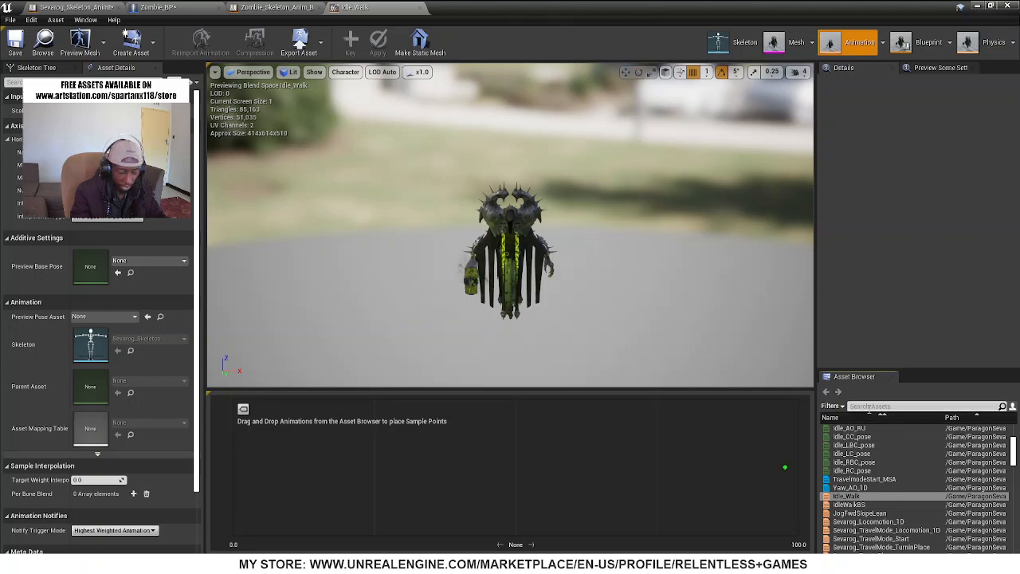
{"action": "type", "text": "idle"}
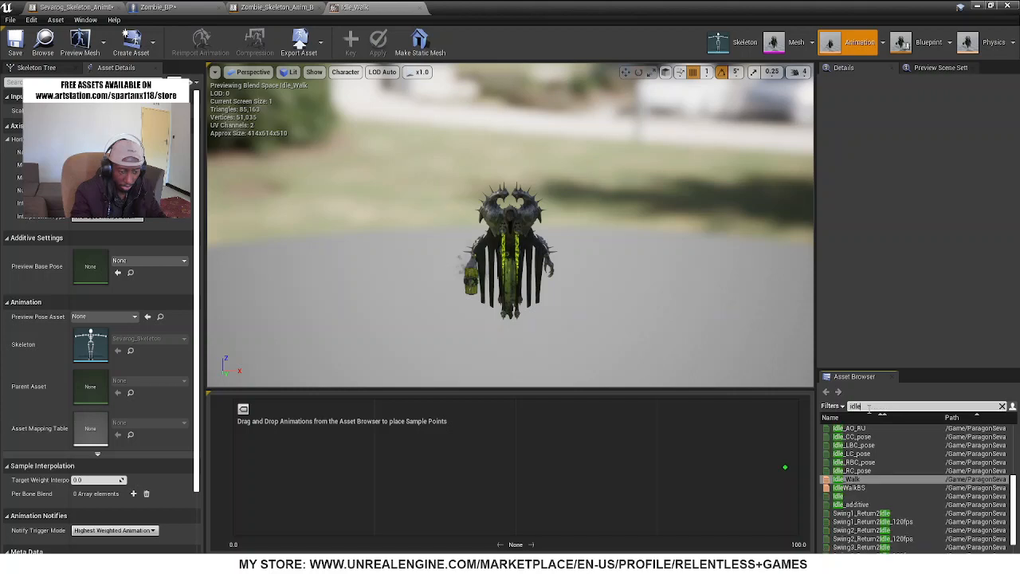
{"action": "left_click", "coordinate": [858, 488]}
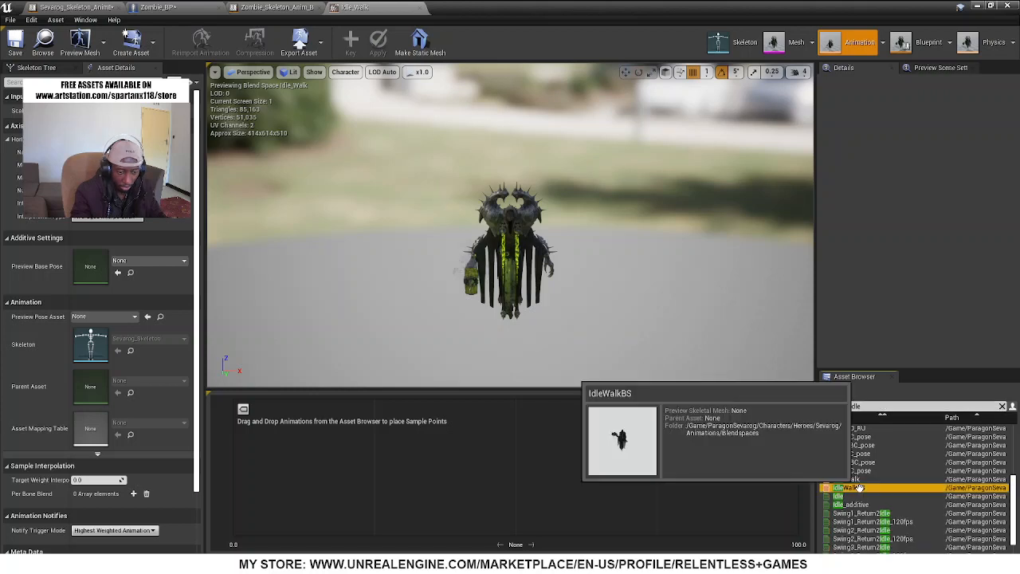
{"action": "double_click", "coordinate": [859, 487]}
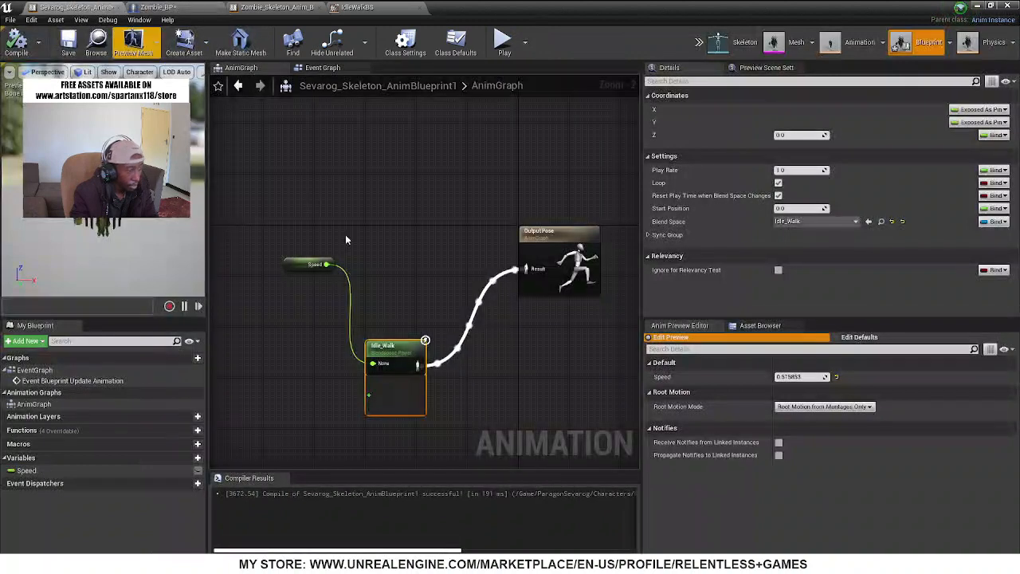
Filter the animation assets by "idlewalk" and add IdleWalkBS to the AnimGraph as the source of the Output Pose
{"action": "left_click", "coordinate": [765, 325]}
{"action": "left_click", "coordinate": [708, 356]}
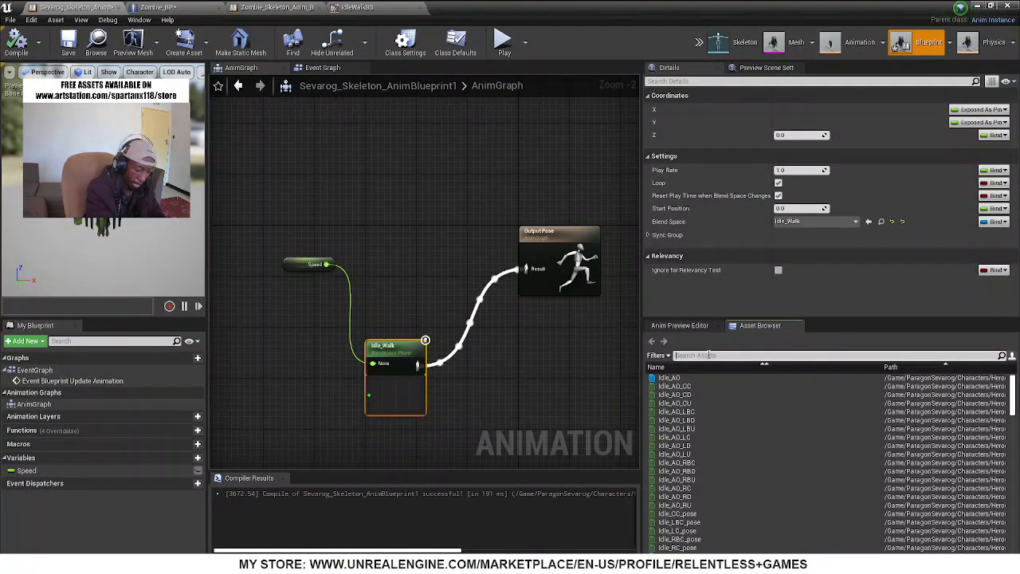
{"action": "type", "text": "idle"}
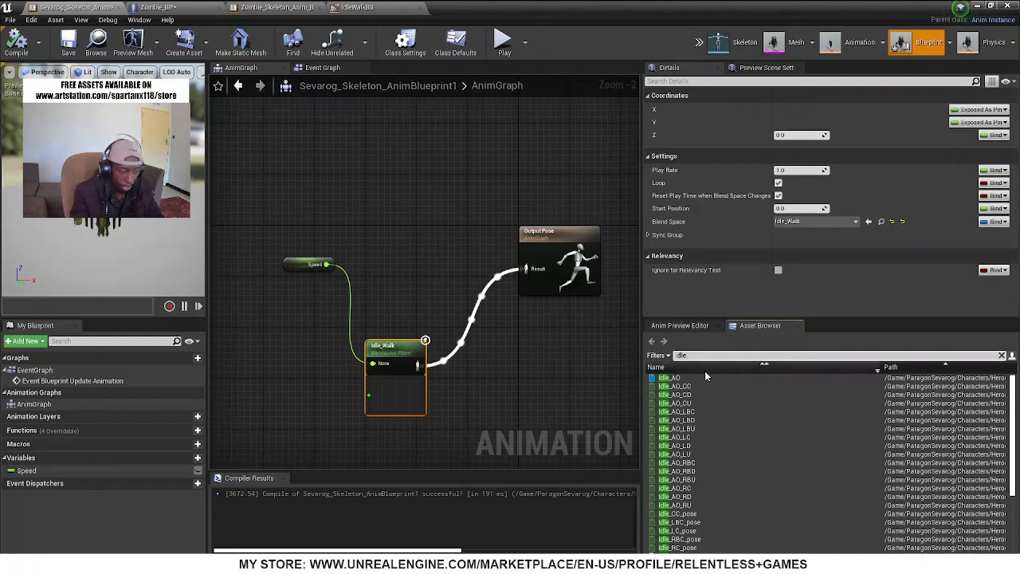
{"action": "mouse_move", "coordinate": [708, 378]}
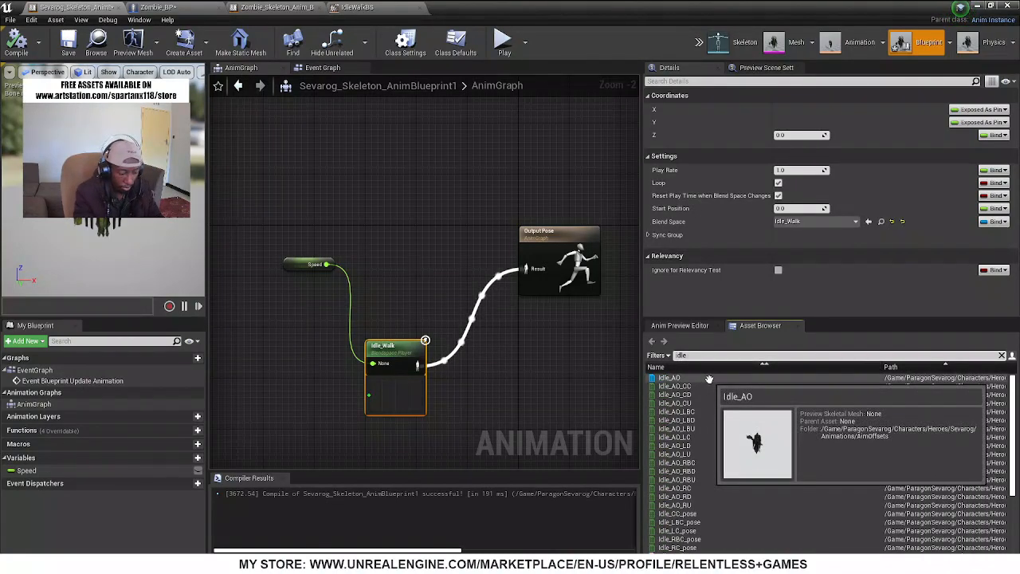
{"action": "type", "text": "wa"}
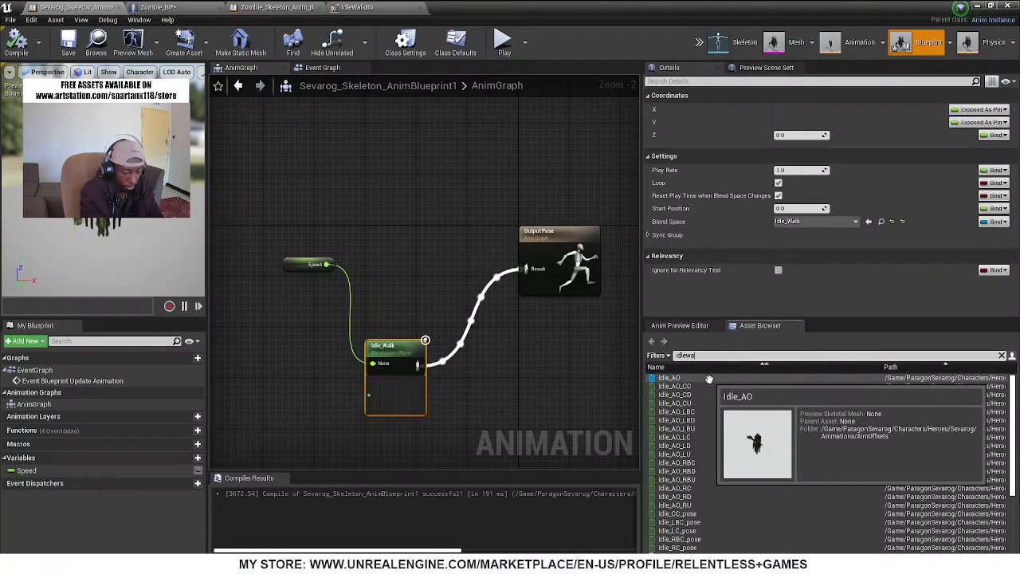
{"action": "type", "text": "lk"}
{"action": "left_click_drag", "start_coordinate": [709, 378], "coordinate": [526, 268]}
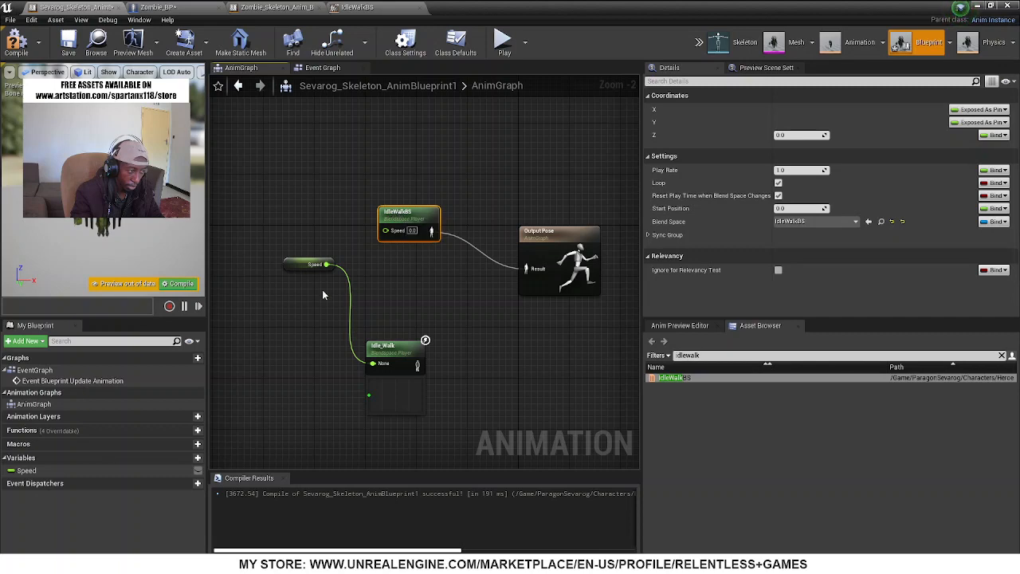
Connect the Speed variable to the IdleWalkBS node, delete the old Idle_Walk node, and compile the animation blueprint
{"action": "mouse_move", "coordinate": [327, 271]}
{"action": "left_mouse_down"}
{"action": "mouse_move", "coordinate": [395, 230]}
{"action": "mouse_move", "coordinate": [318, 266]}
{"action": "left_mouse_up"}
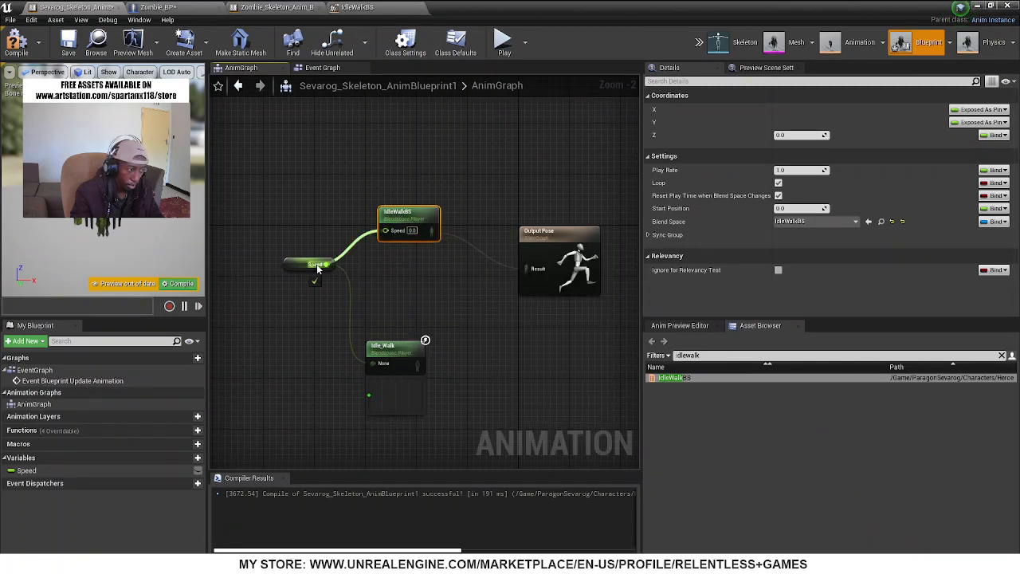
{"action": "left_click", "coordinate": [373, 359]}
{"action": "key", "text": "Delete"}
{"action": "left_click", "coordinate": [17, 41]}
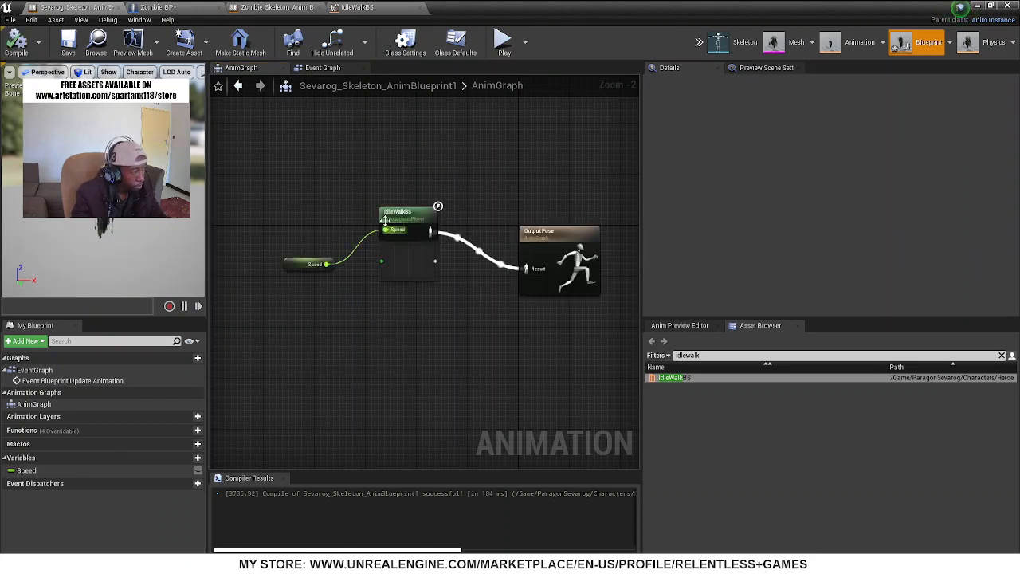
Line up the IdleWalkBS node between Speed and Output Pose, and recompile the animation blueprint
{"action": "left_click_drag", "start_coordinate": [402, 214], "coordinate": [395, 296]}
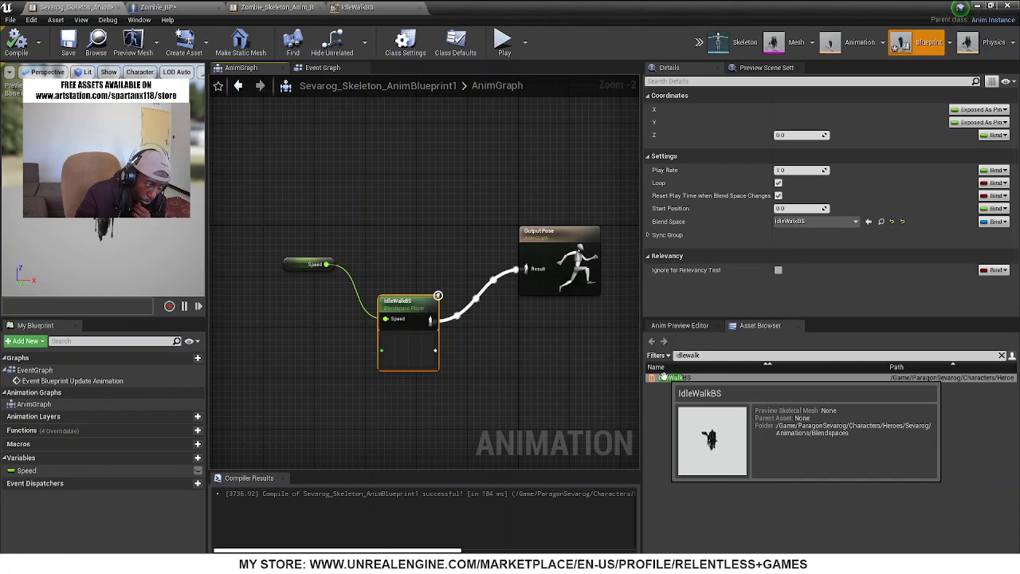
{"action": "left_click_drag", "start_coordinate": [407, 303], "coordinate": [420, 296]}
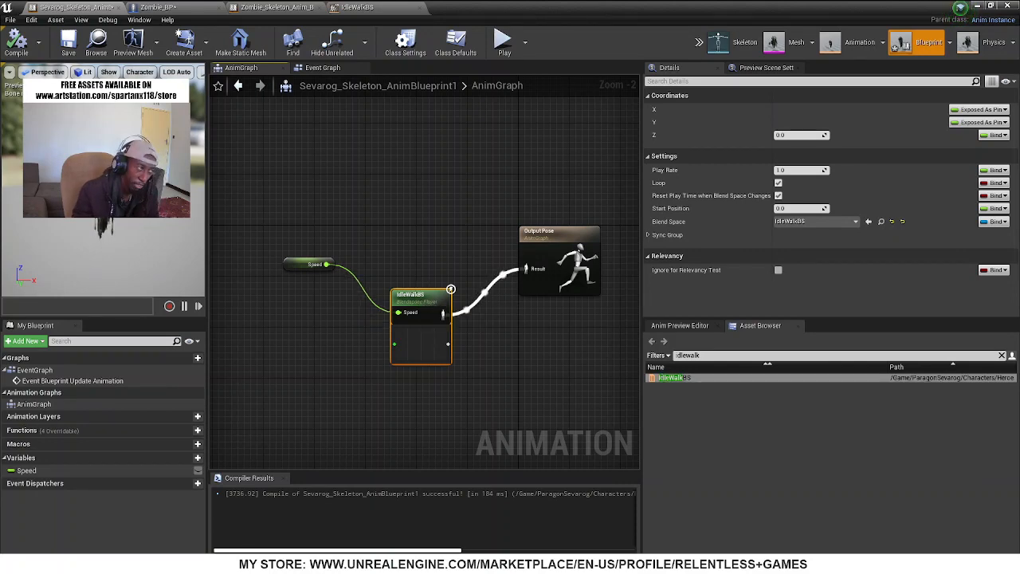
{"action": "left_click", "coordinate": [20, 46]}
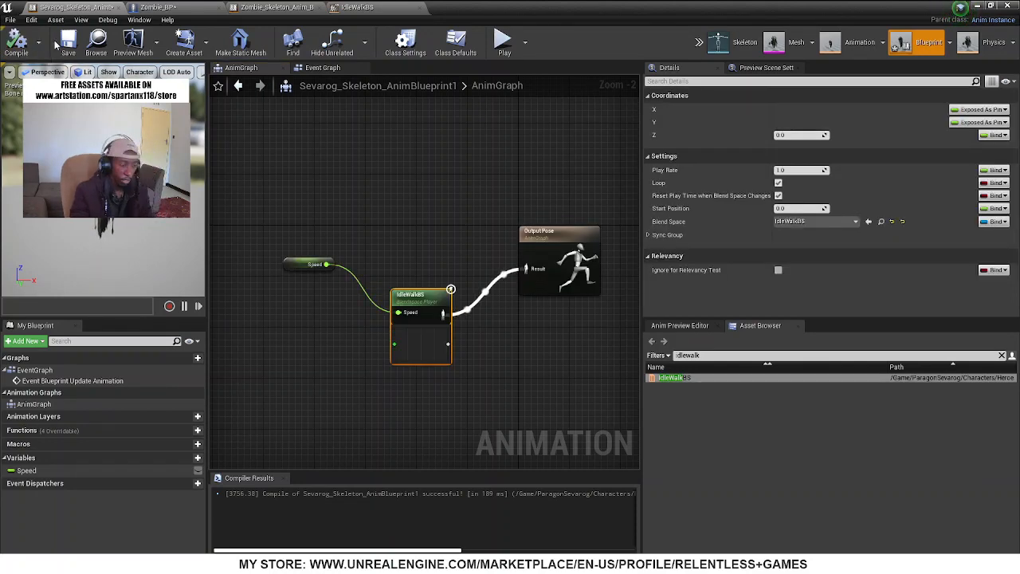
{"action": "left_click_drag", "start_coordinate": [427, 319], "coordinate": [420, 268]}
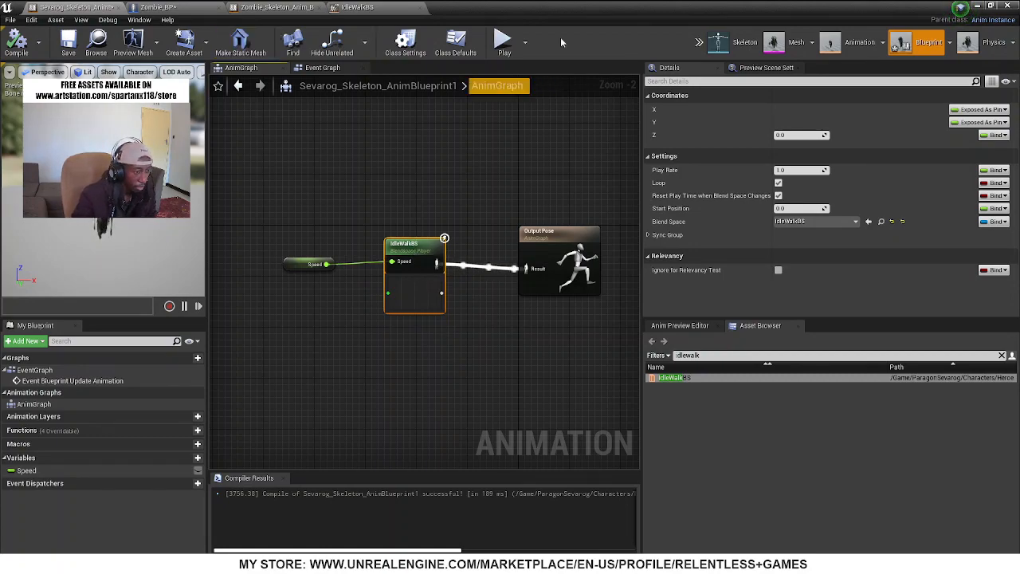
Move the Is Valid node in the Event Graph up into line with the update event and the Zombie_BP cast
{"action": "left_click_drag", "start_coordinate": [578, 6], "coordinate": [744, 266]}
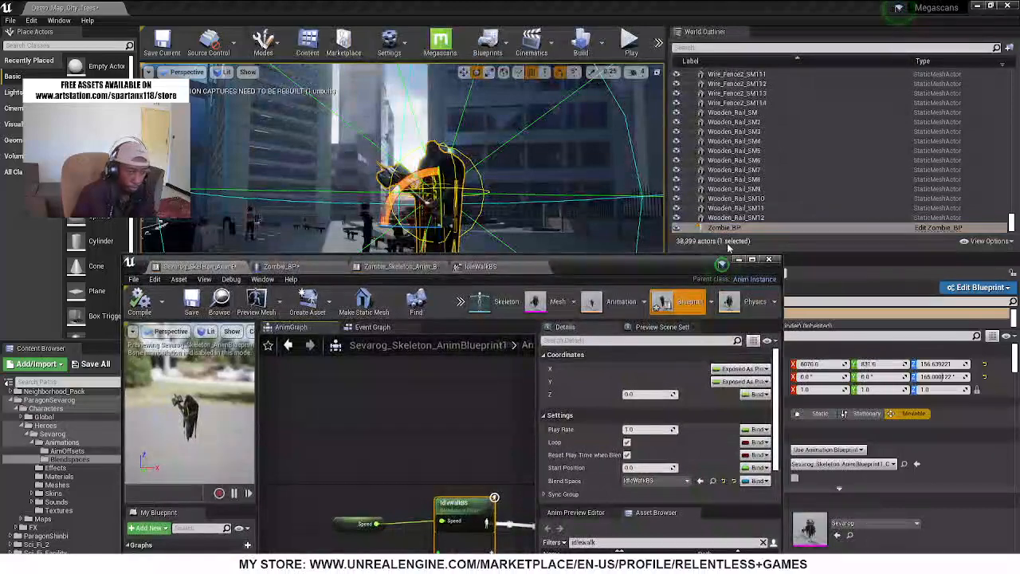
{"action": "left_click", "coordinate": [374, 328]}
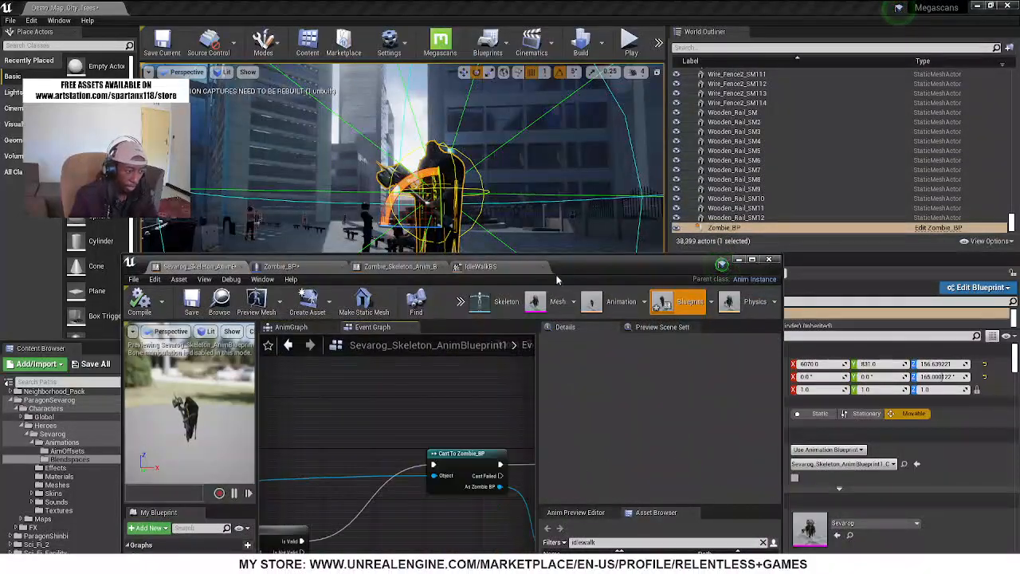
{"action": "double_click", "coordinate": [580, 260]}
{"action": "right_click_drag", "start_coordinate": [321, 290], "coordinate": [468, 213]}
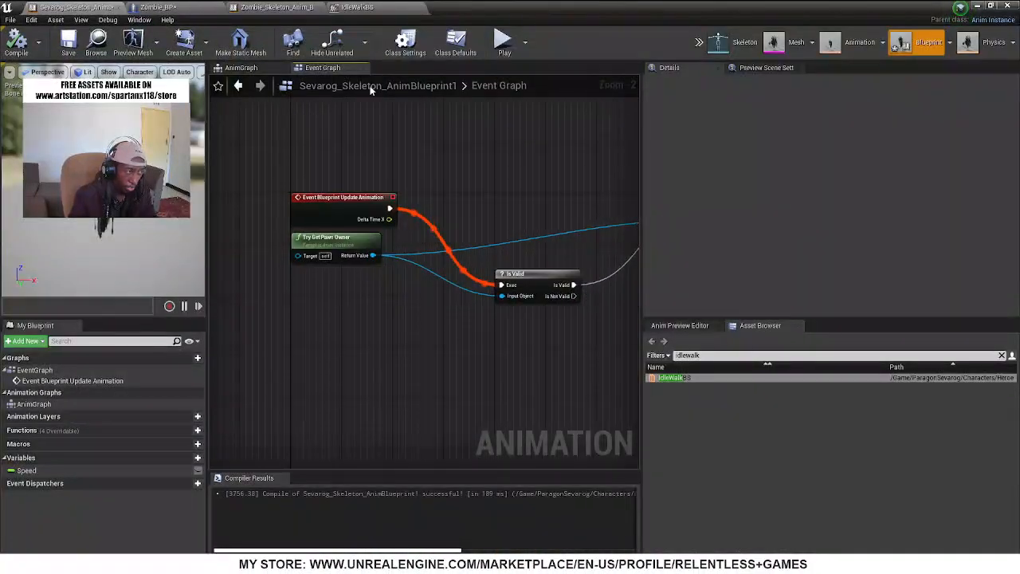
{"action": "left_click", "coordinate": [238, 68]}
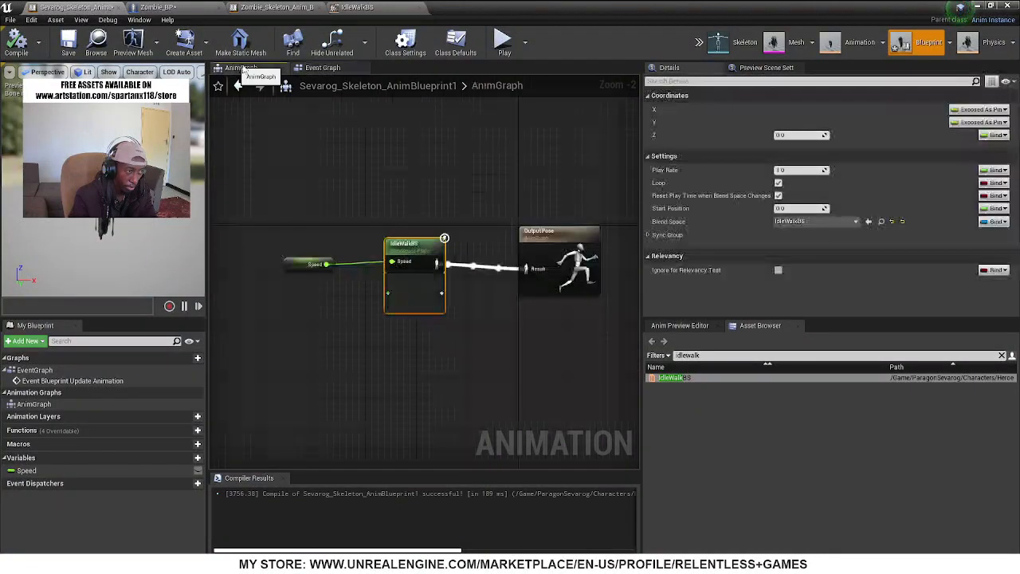
{"action": "left_click", "coordinate": [327, 68]}
{"action": "left_click_drag", "start_coordinate": [536, 287], "coordinate": [542, 205]}
{"action": "right_click_drag", "start_coordinate": [565, 277], "coordinate": [347, 195]}
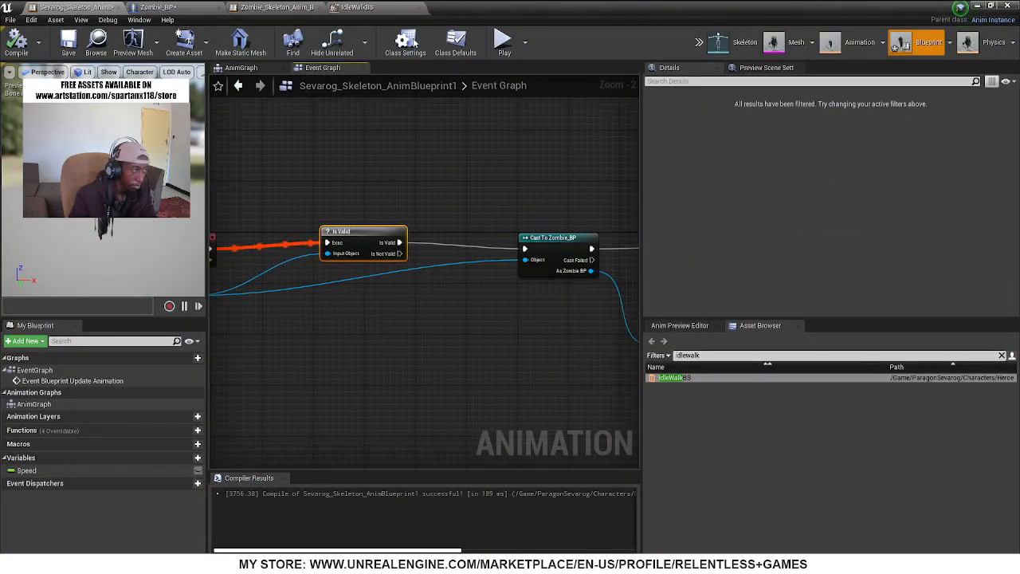
Return to the level and play-test it full screen, running around so the Sevarog enemy follows the player
{"action": "left_click", "coordinate": [986, 6]}
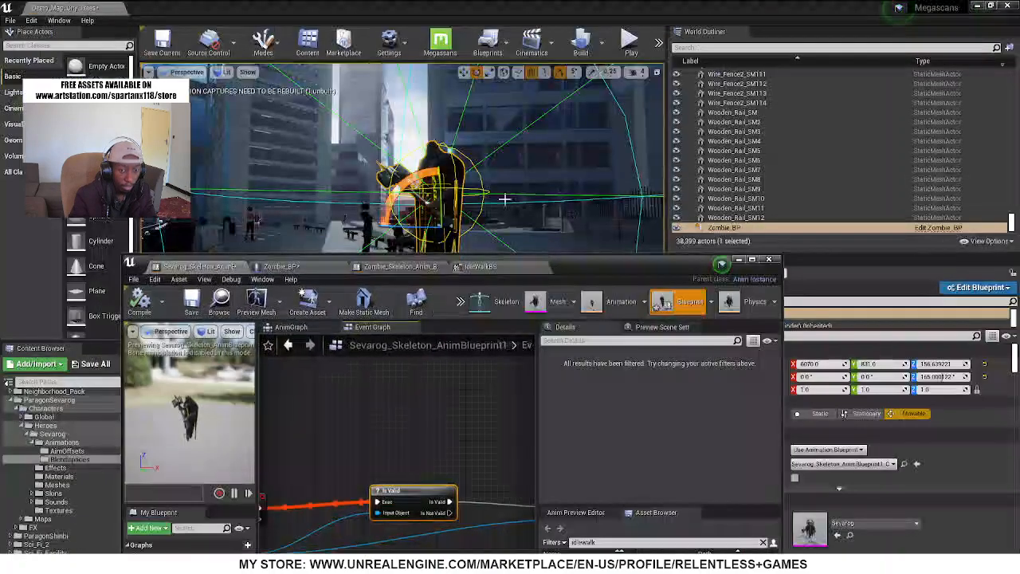
{"action": "left_click", "coordinate": [740, 260]}
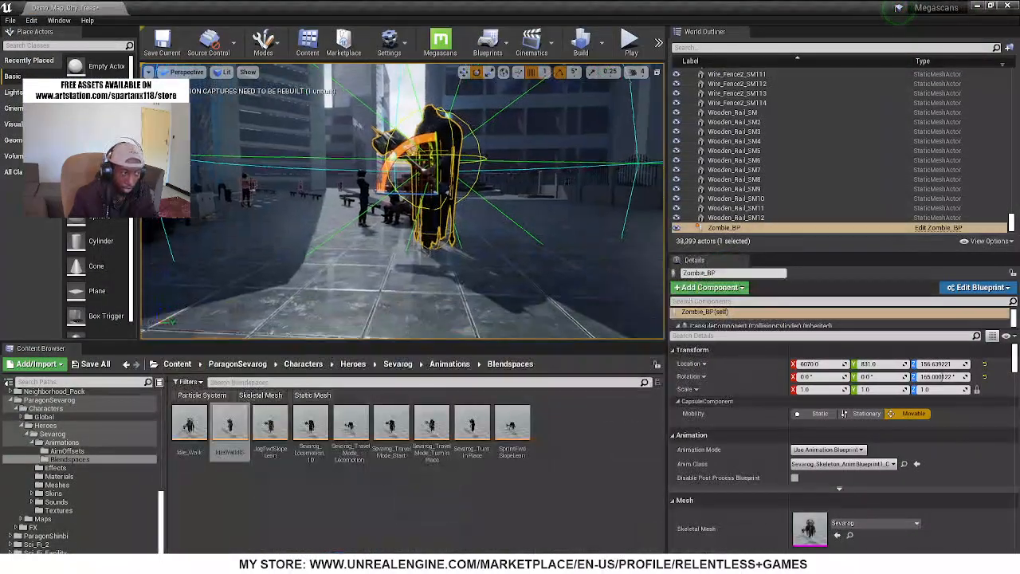
{"action": "key", "text": "F11"}
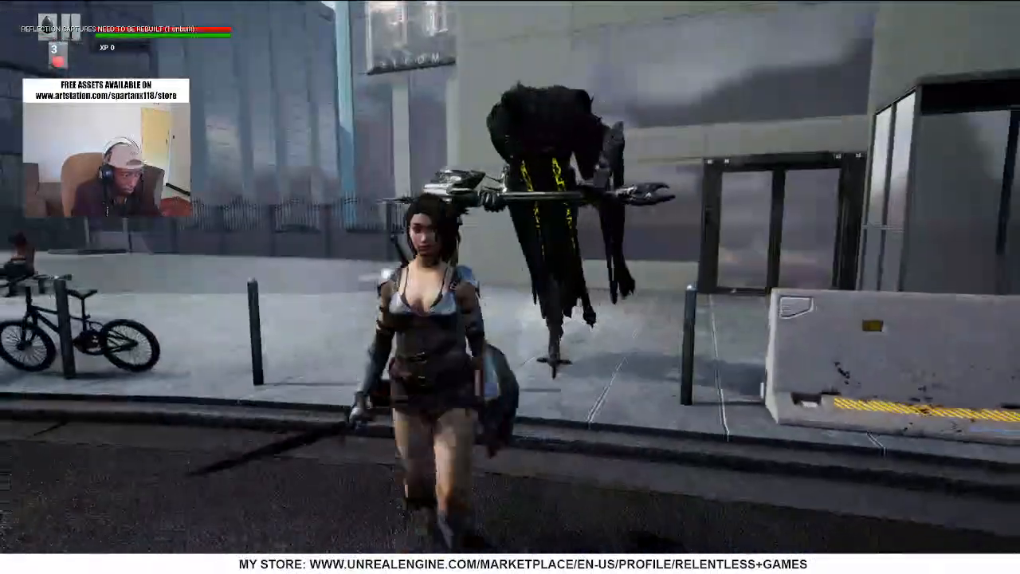
{"action": "key", "text": "s"}
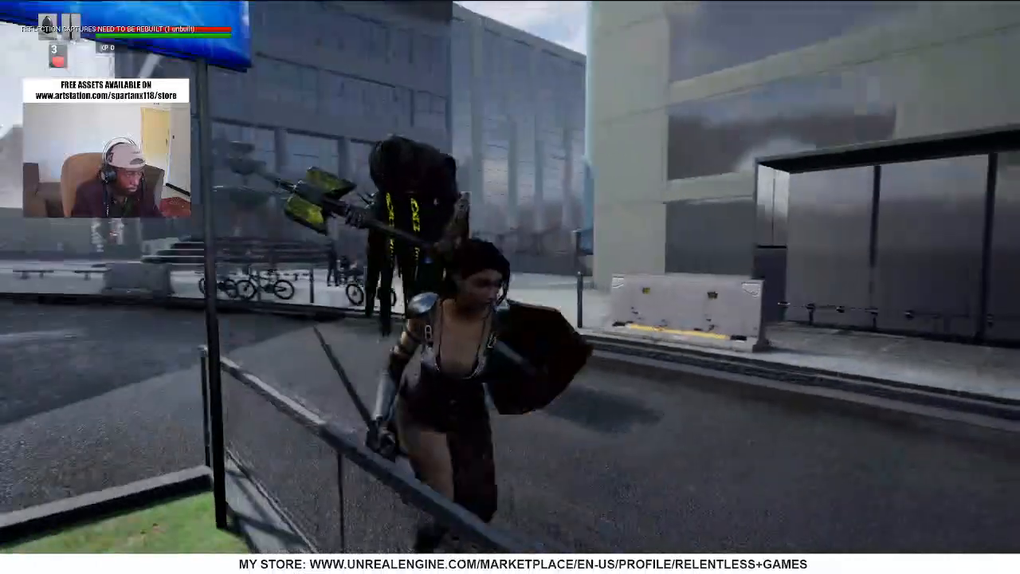
{"action": "key", "text": "s"}
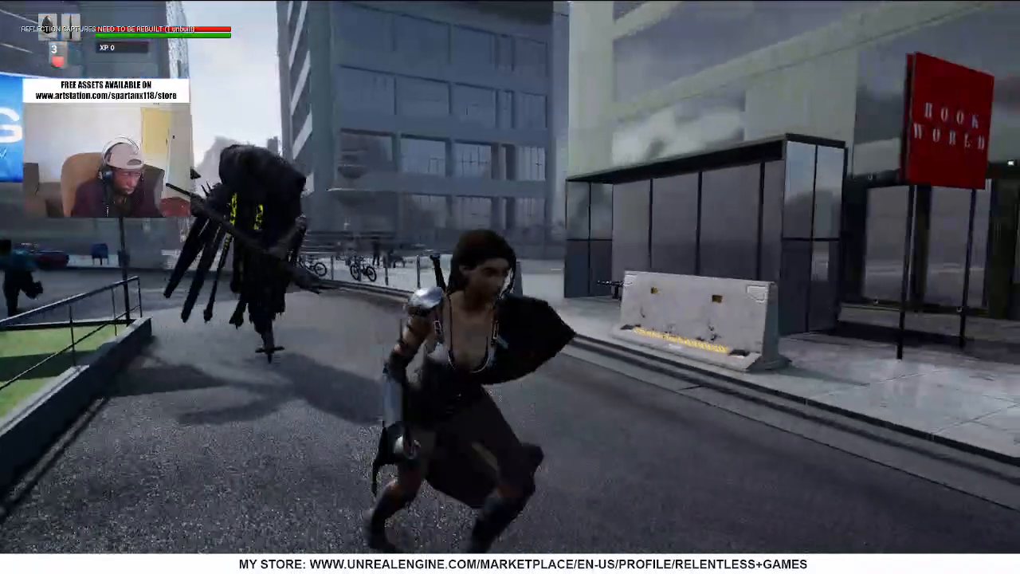
{"action": "key", "text": "d"}
{"action": "key", "text": "w"}
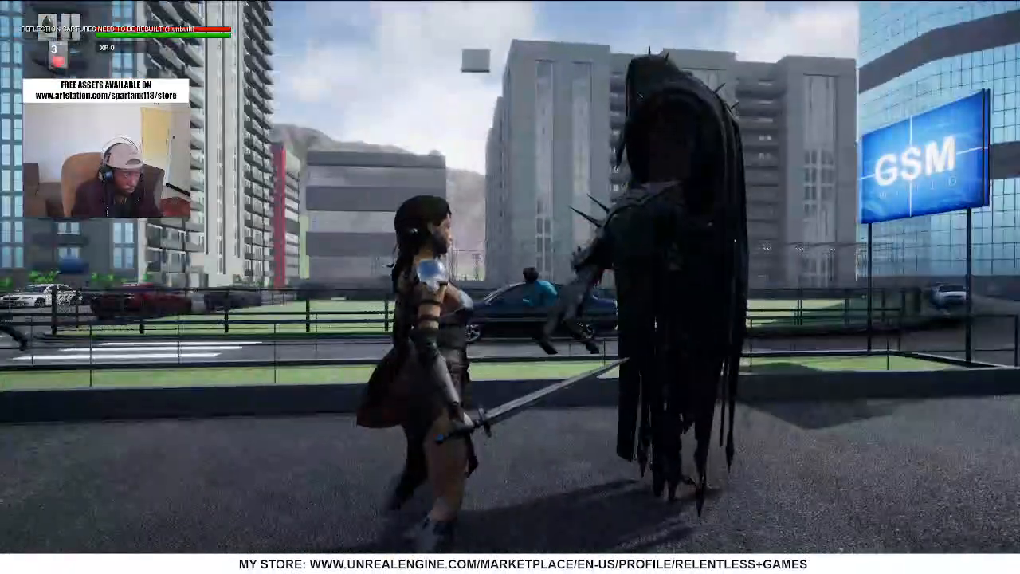
Attack the Sevarog enemy with the sword until it is defeated, approach its body, and end the play session
{"action": "left_click", "coordinate": [510, 287]}
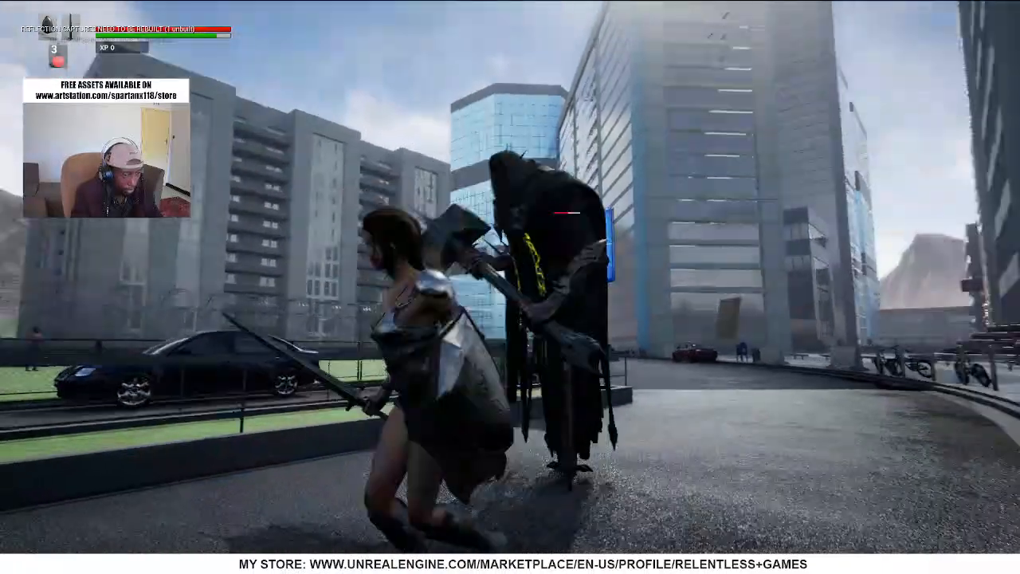
{"action": "left_click", "coordinate": [510, 287]}
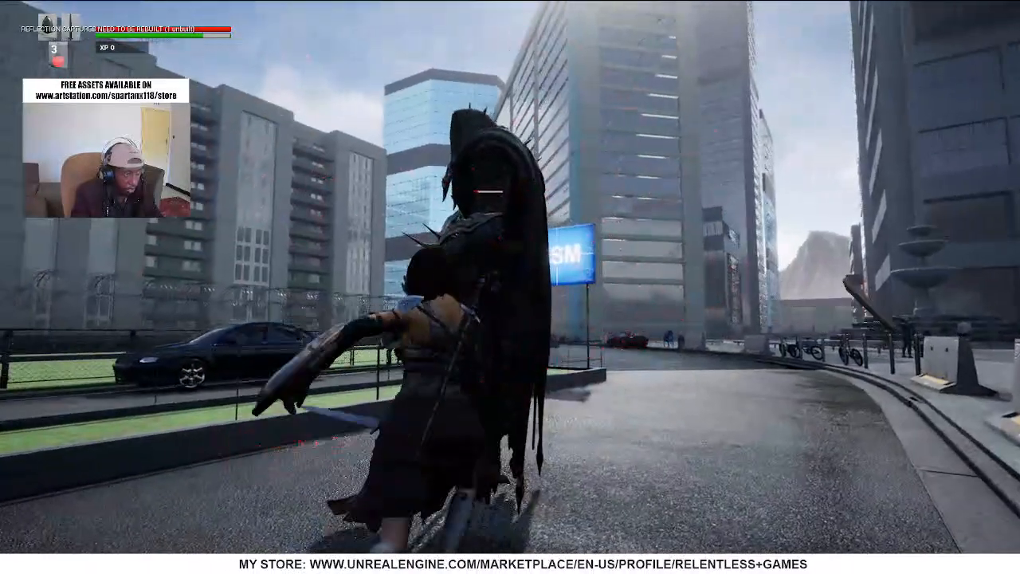
{"action": "left_click", "coordinate": [510, 287]}
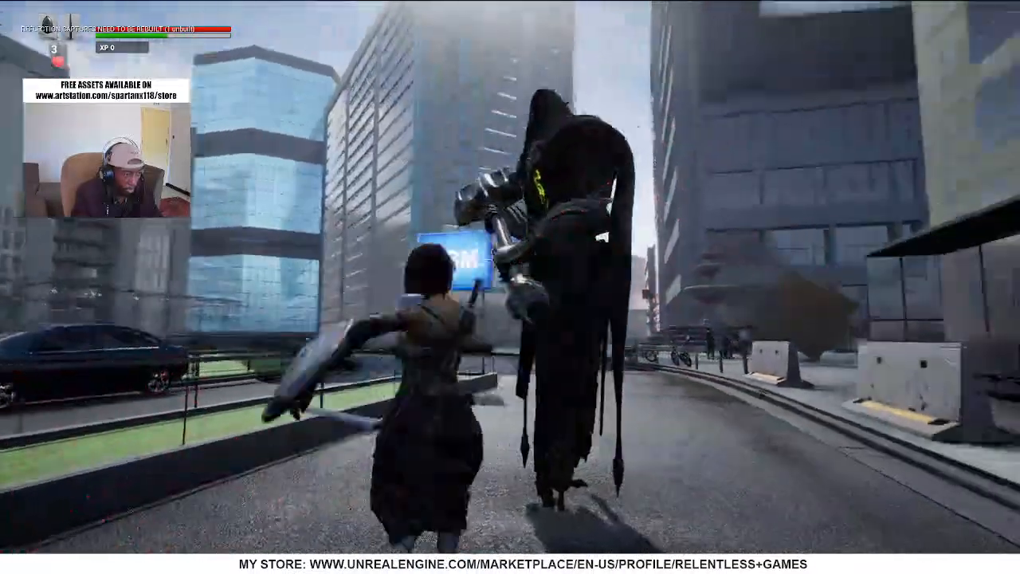
{"action": "left_click", "coordinate": [510, 287]}
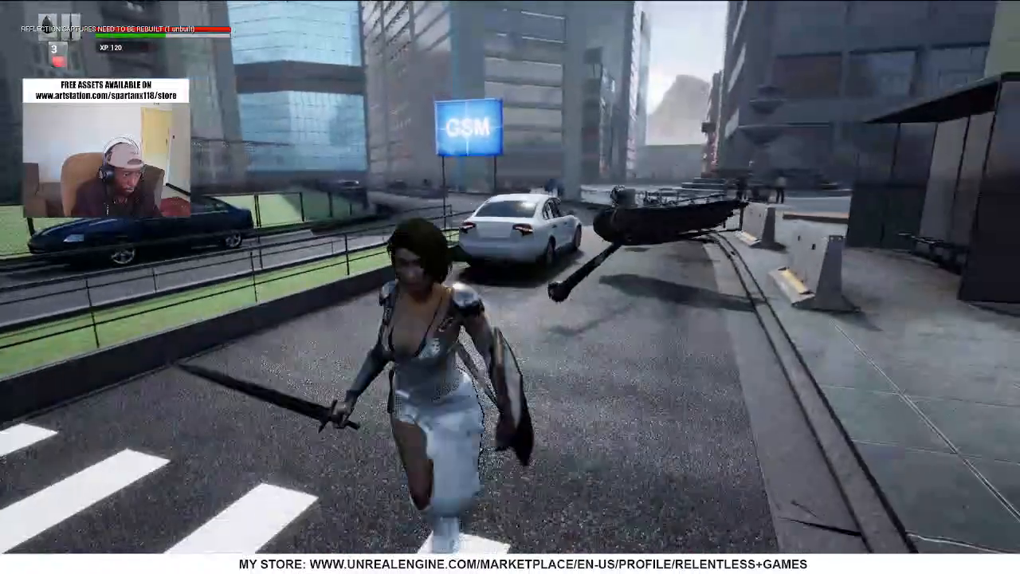
{"action": "key", "text": "w"}
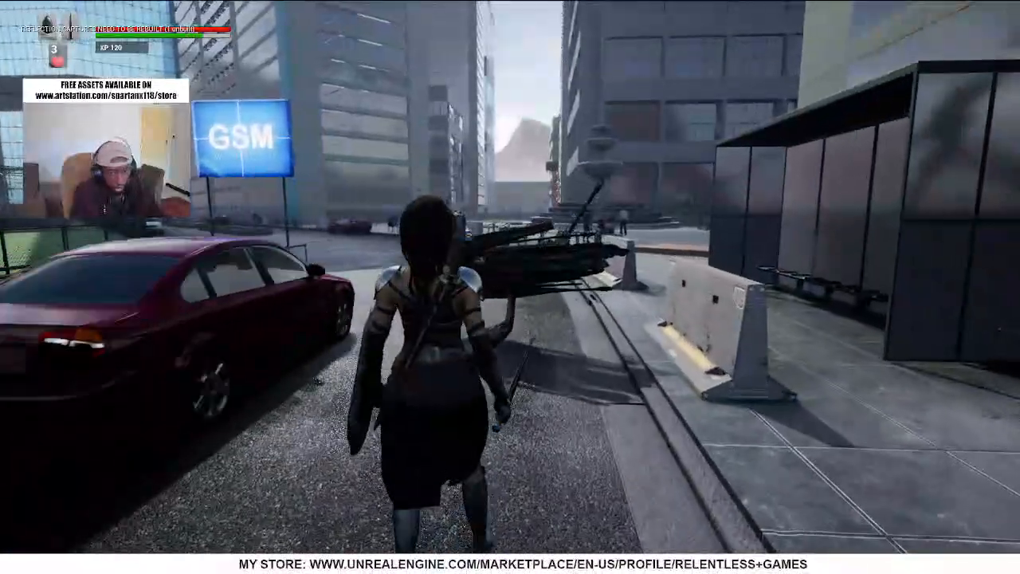
{"action": "key", "text": "Escape"}
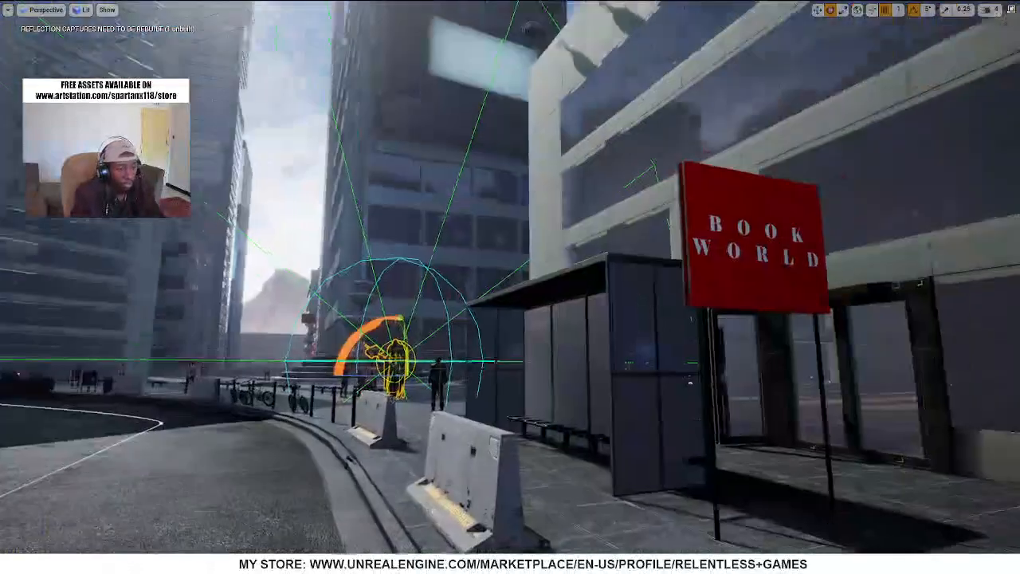
Open Zombie_BP from the placed enemy, examine the Sevarog mesh and its weapons up close, and uncover the level editor
{"action": "key", "text": "w"}
{"action": "right_click_drag", "start_coordinate": [501, 356], "coordinate": [479, 386]}
{"action": "mouse_move", "coordinate": [618, 320]}
{"action": "right_mouse_down"}
{"action": "mouse_move", "coordinate": [590, 373]}
{"action": "mouse_move", "coordinate": [578, 339]}
{"action": "mouse_move", "coordinate": [618, 321]}
{"action": "right_mouse_up"}
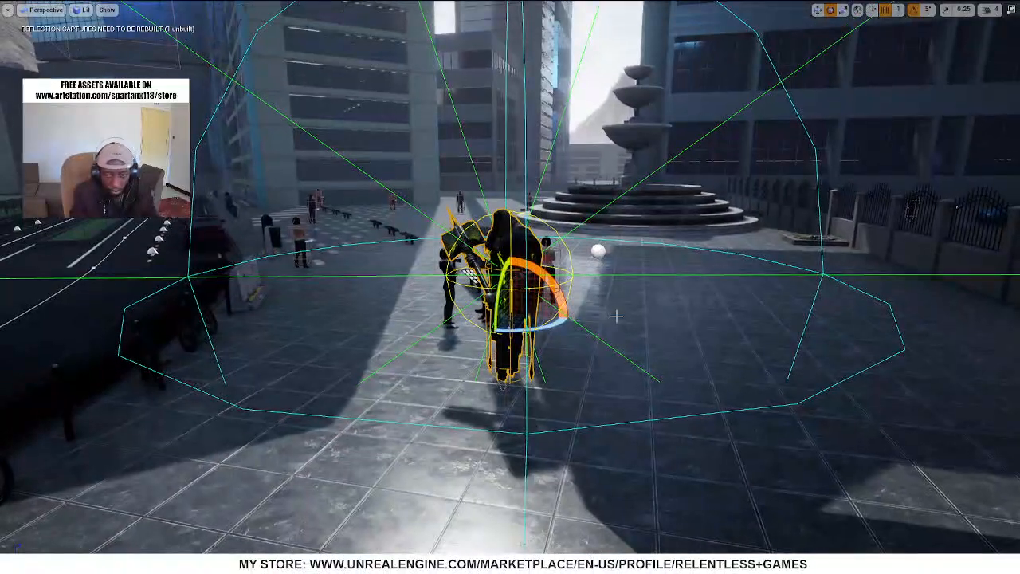
{"action": "key", "text": "F11"}
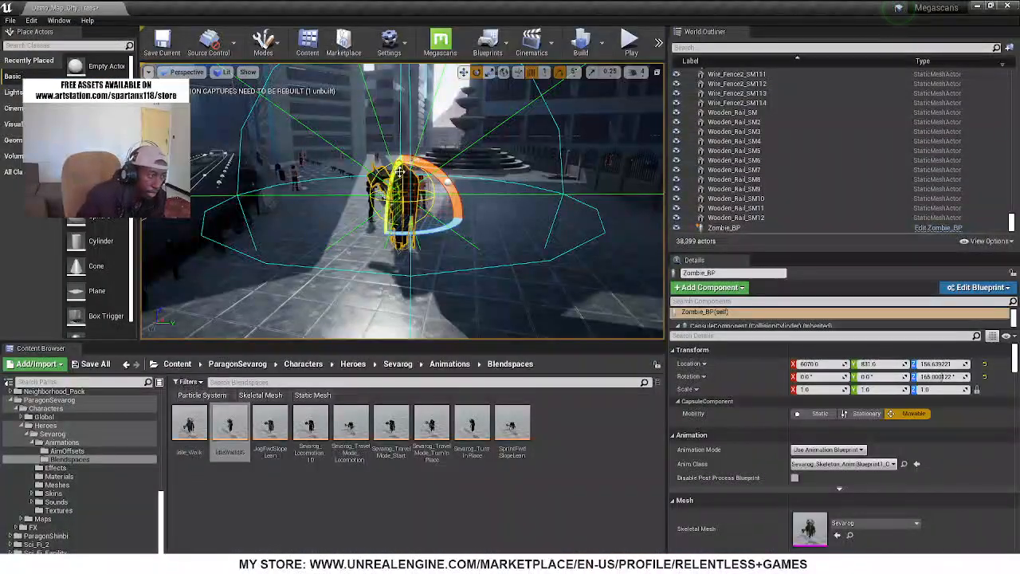
{"action": "right_click", "coordinate": [400, 172]}
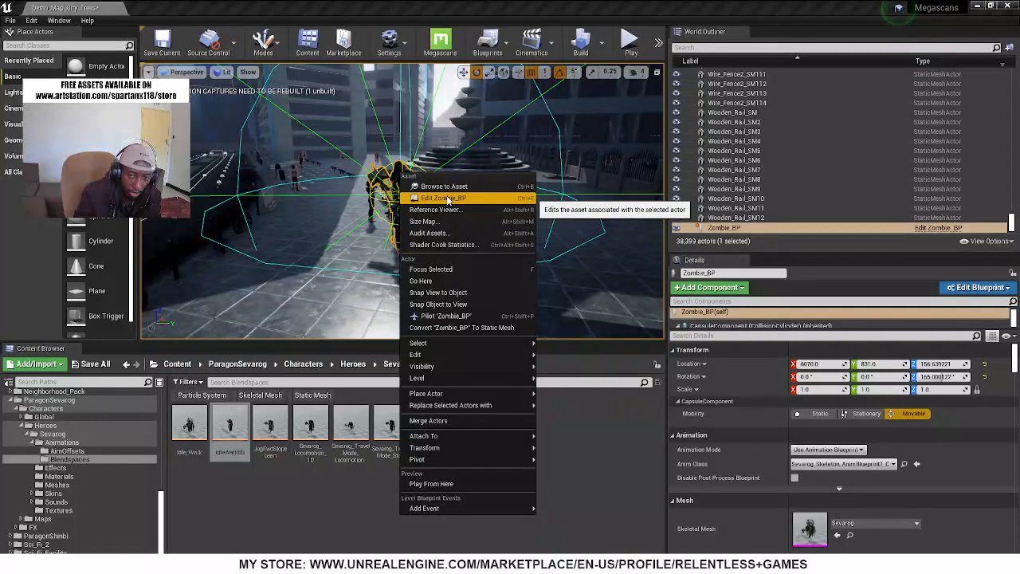
{"action": "left_click", "coordinate": [443, 199]}
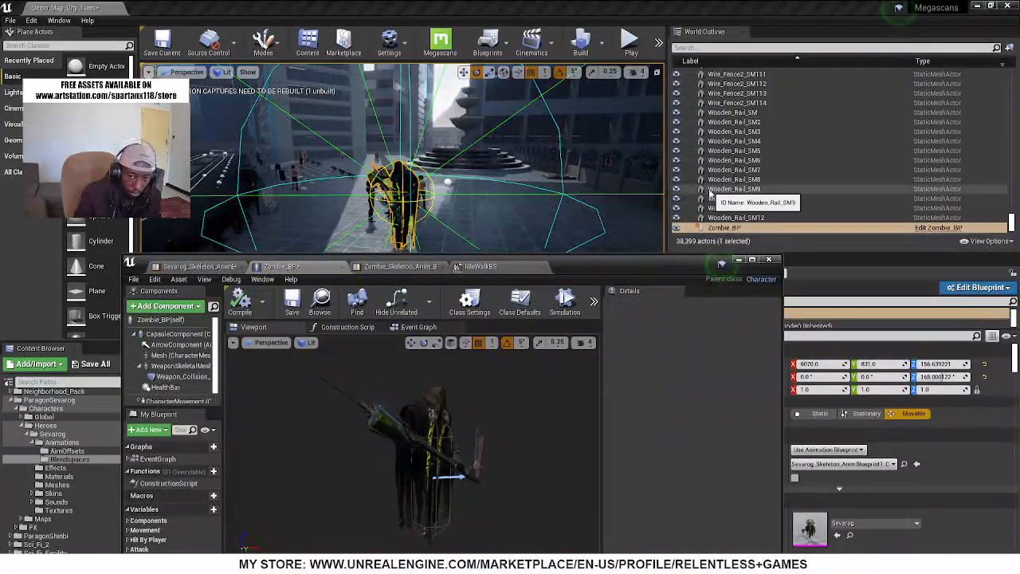
{"action": "double_click", "coordinate": [624, 269]}
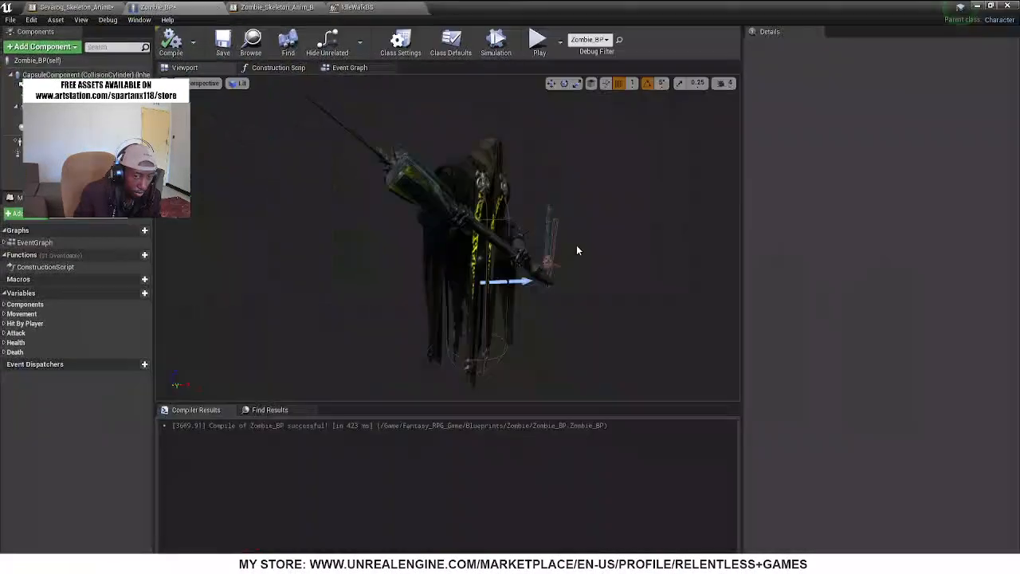
{"action": "right_click_drag", "start_coordinate": [448, 240], "coordinate": [423, 194]}
{"action": "key", "text": "w"}
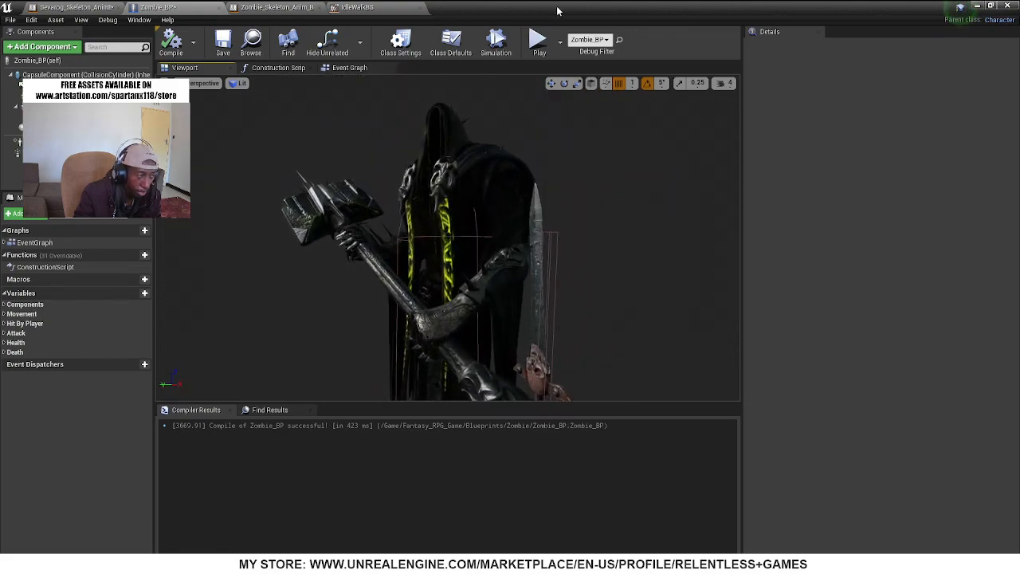
{"action": "left_click_drag", "start_coordinate": [567, 7], "coordinate": [640, 454]}
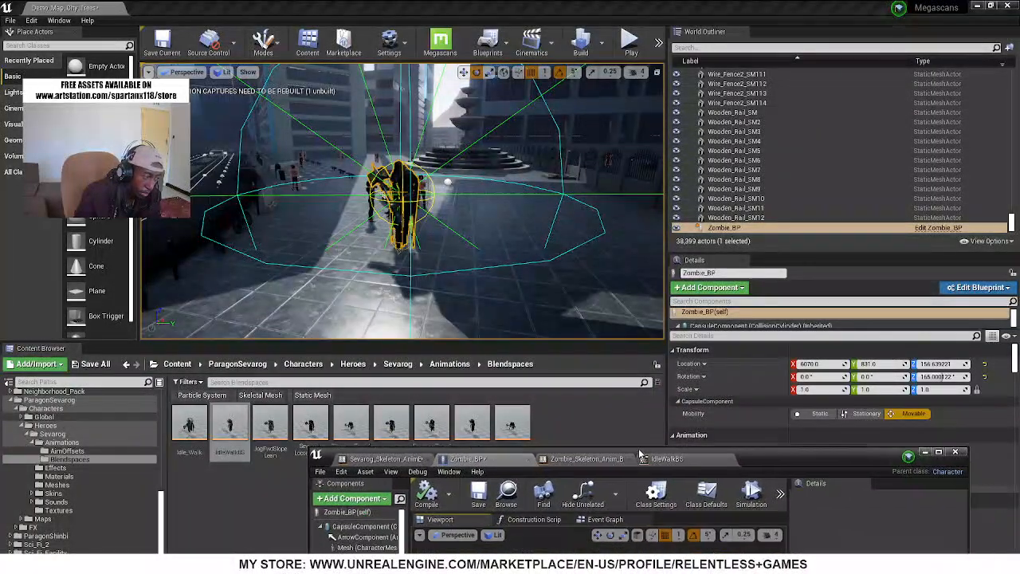
Search Sevarog's Animations folder for "swing" animations
{"action": "left_click", "coordinate": [62, 442]}
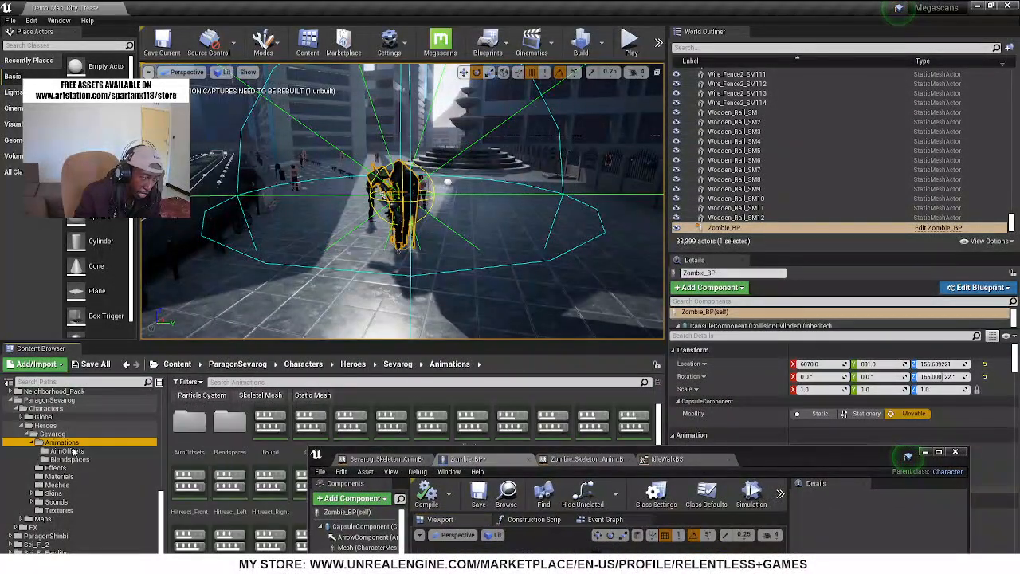
{"action": "left_click", "coordinate": [260, 382]}
{"action": "type", "text": "s"}
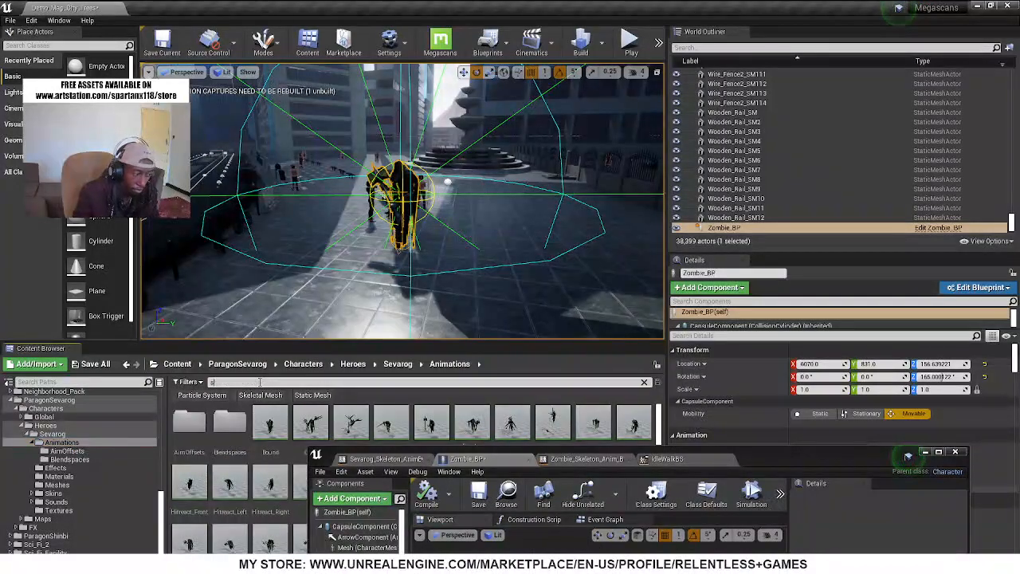
{"action": "type", "text": "wing"}
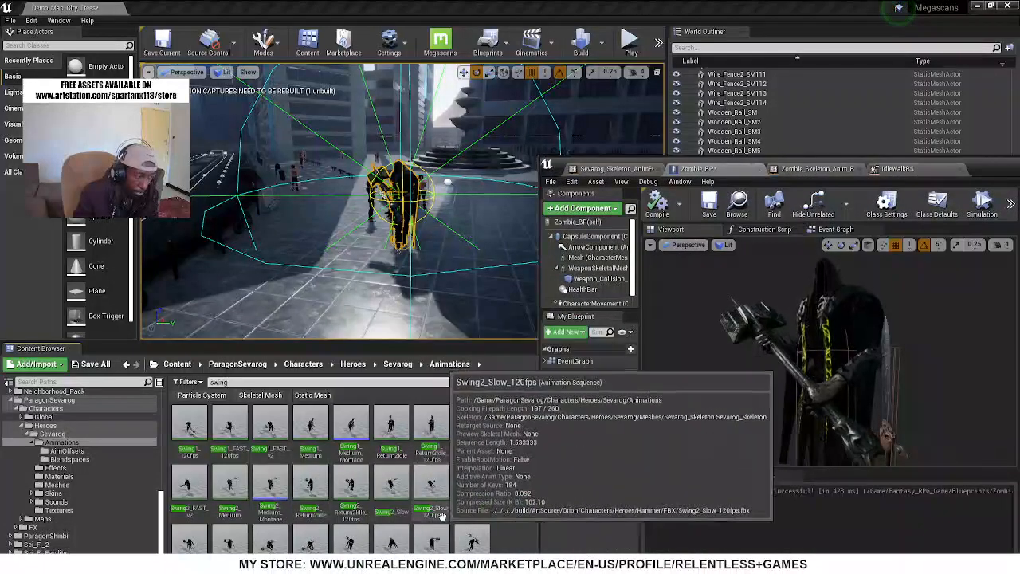
Preview the Swing1_Medium and Swing1_120fps animations, and check the details of Swing1_FAST_v2
{"action": "double_click", "coordinate": [314, 453]}
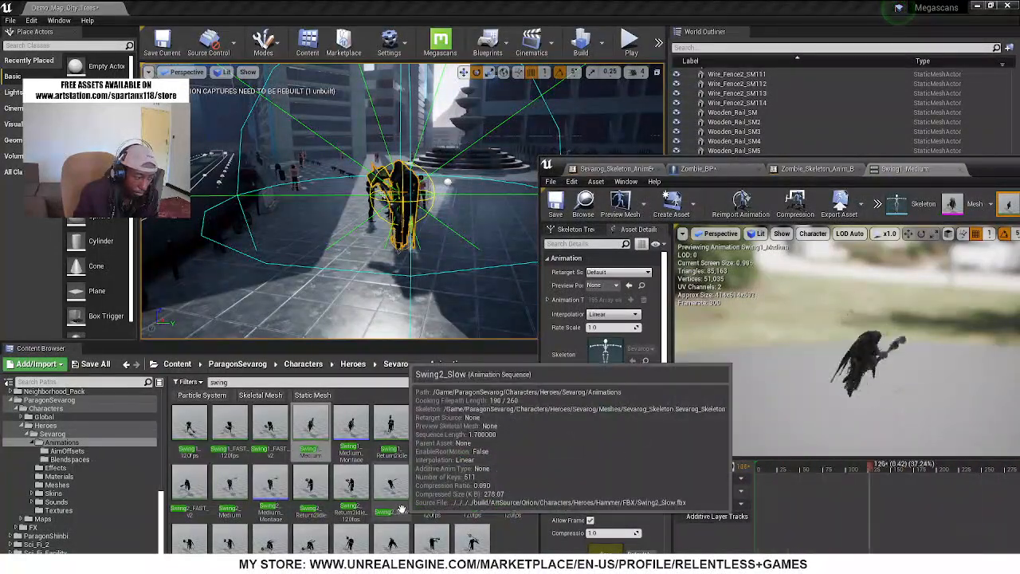
{"action": "left_click", "coordinate": [185, 429]}
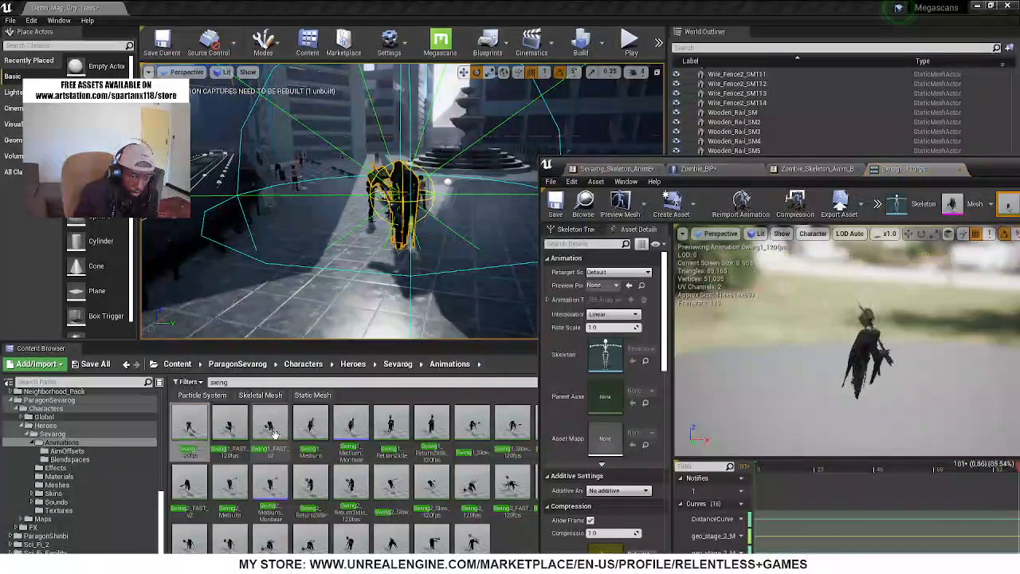
{"action": "mouse_move", "coordinate": [272, 432]}
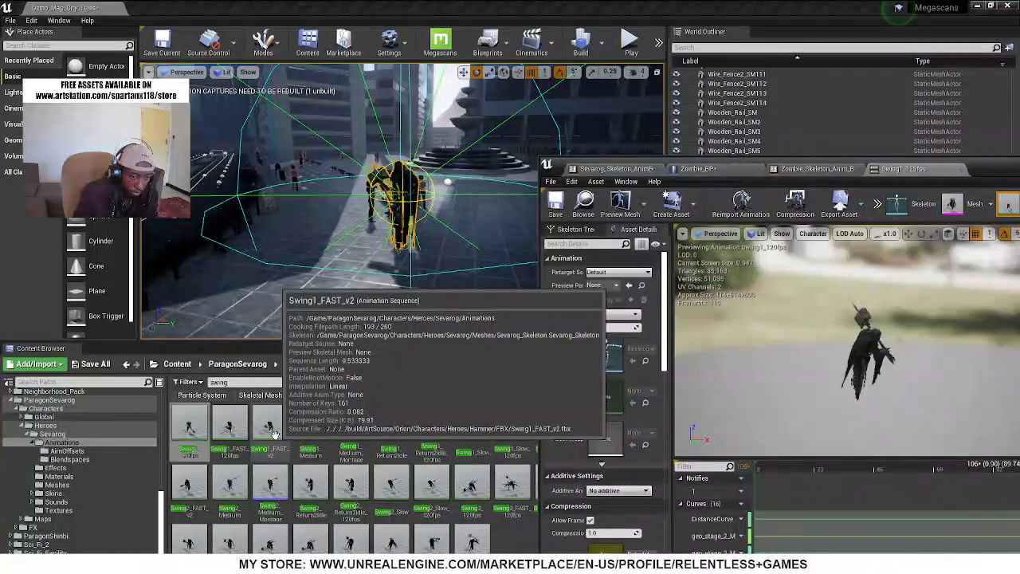
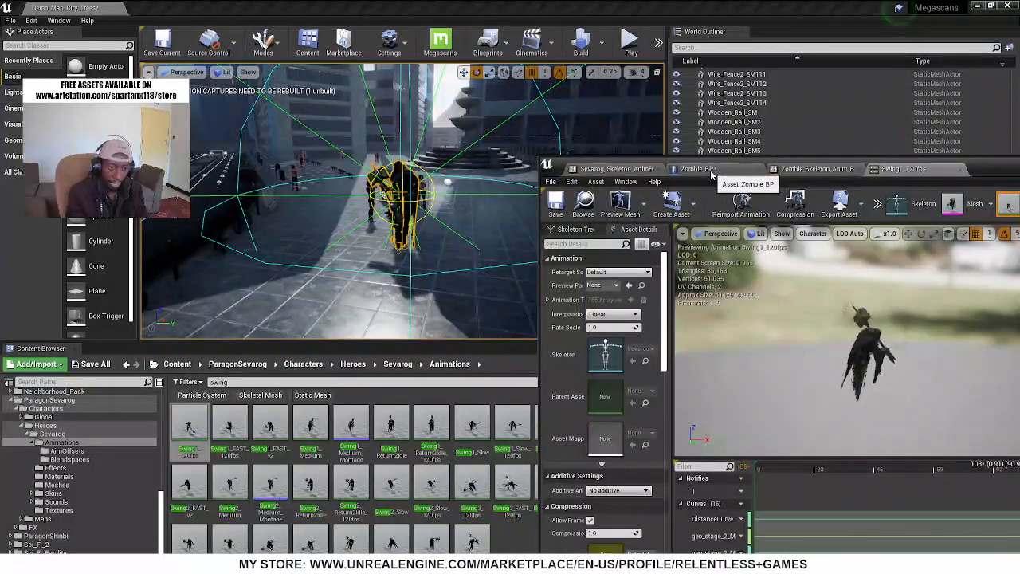
Maximize the asset editor and examine Sevarog's pose in the Swing1_120fps animation from several angles
{"action": "double_click", "coordinate": [980, 165]}
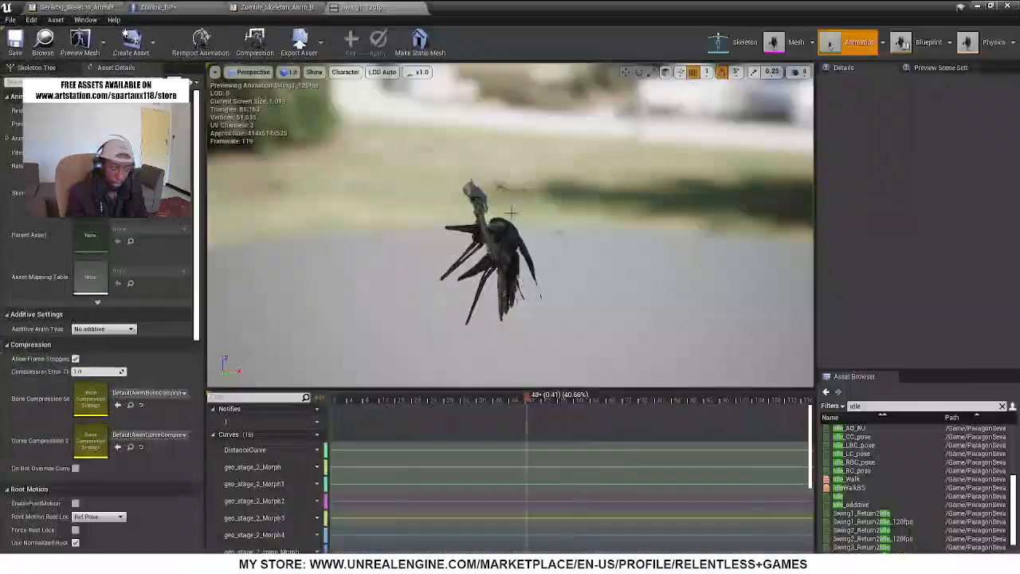
{"action": "right_click_drag", "start_coordinate": [420, 251], "coordinate": [510, 247]}
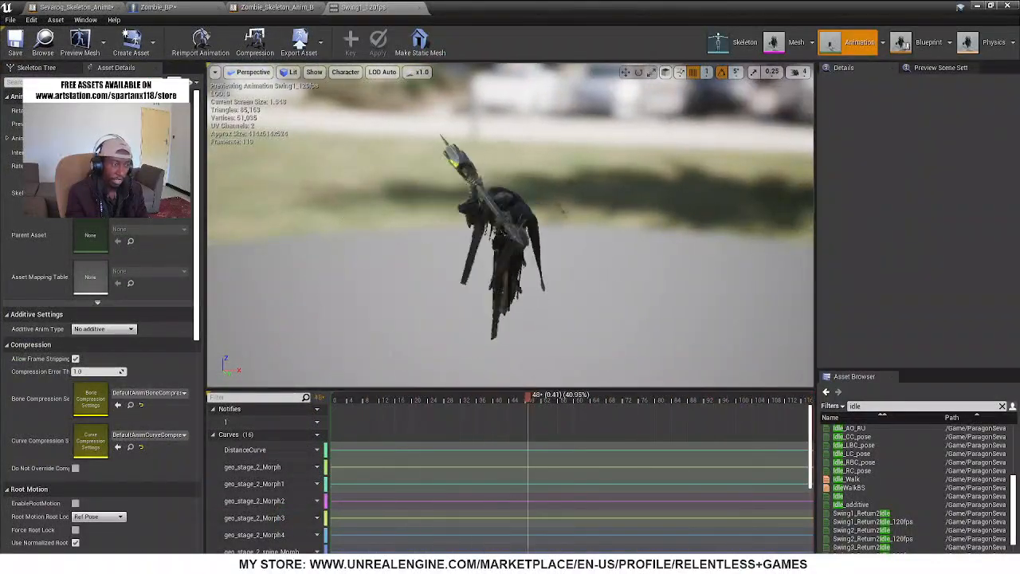
{"action": "right_click_drag", "start_coordinate": [431, 253], "coordinate": [498, 253]}
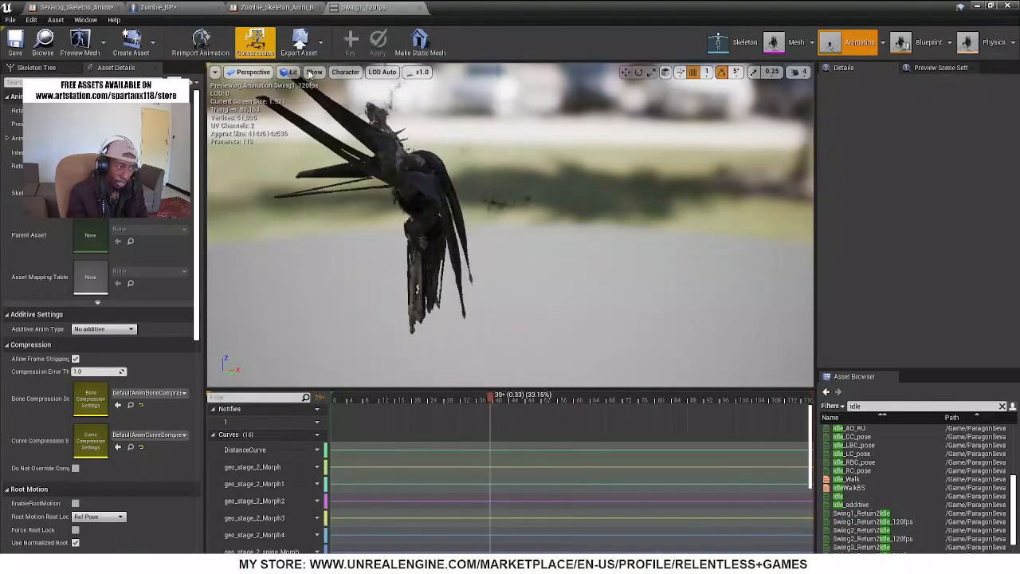
Inspect the sword's Weapon_Collision_Box and WeaponSkeletalMesh in the Zombie_BP viewport, and look over its Event Graph
{"action": "left_click", "coordinate": [191, 6]}
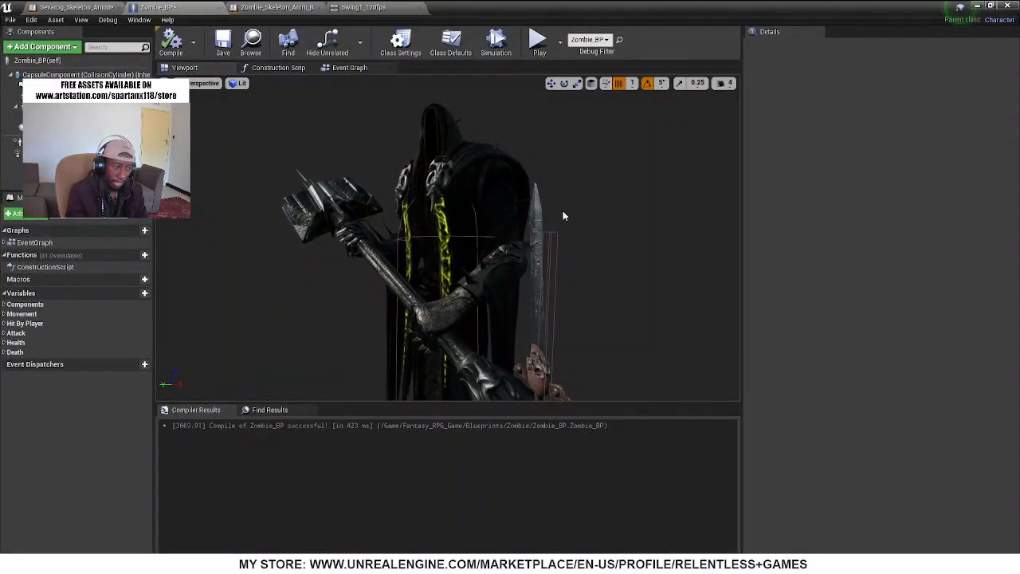
{"action": "right_click_drag", "start_coordinate": [601, 317], "coordinate": [640, 358]}
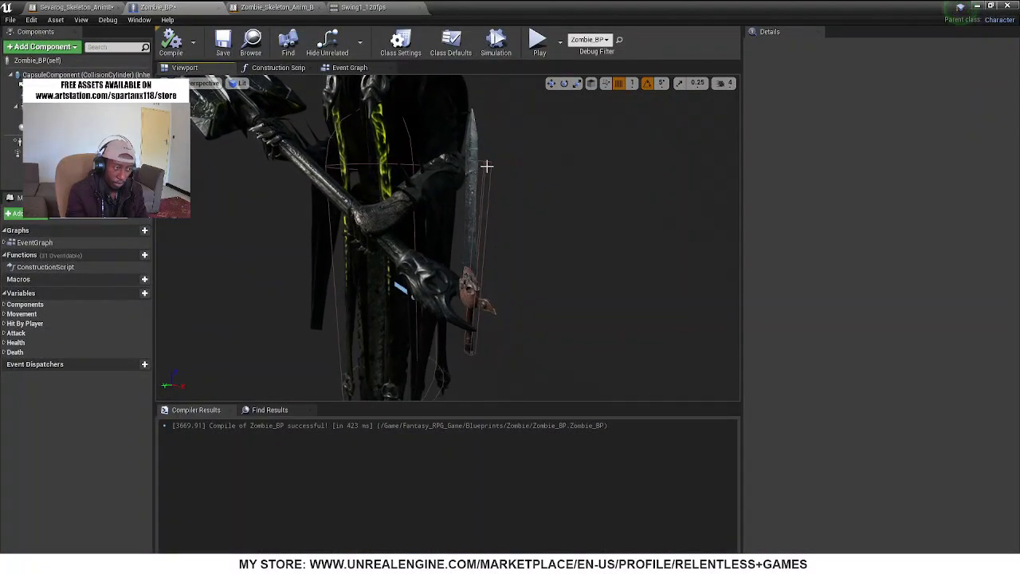
{"action": "left_click", "coordinate": [486, 165]}
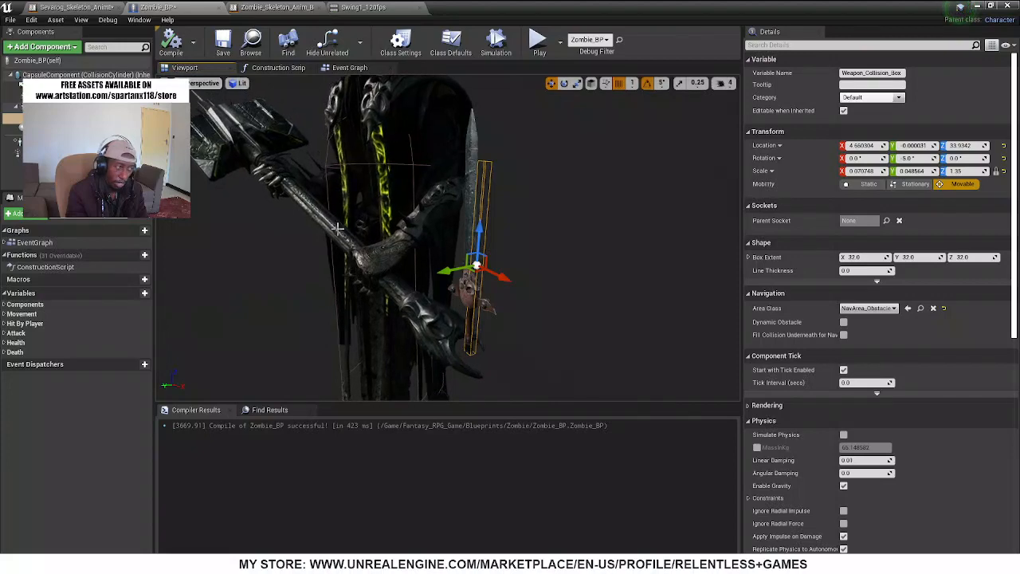
{"action": "left_click", "coordinate": [71, 108]}
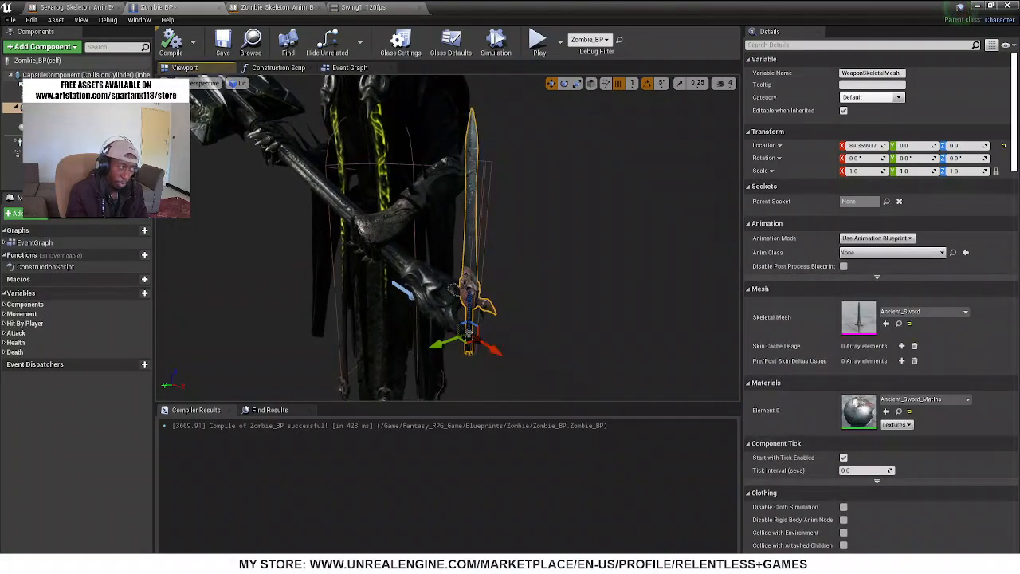
{"action": "left_click", "coordinate": [349, 67]}
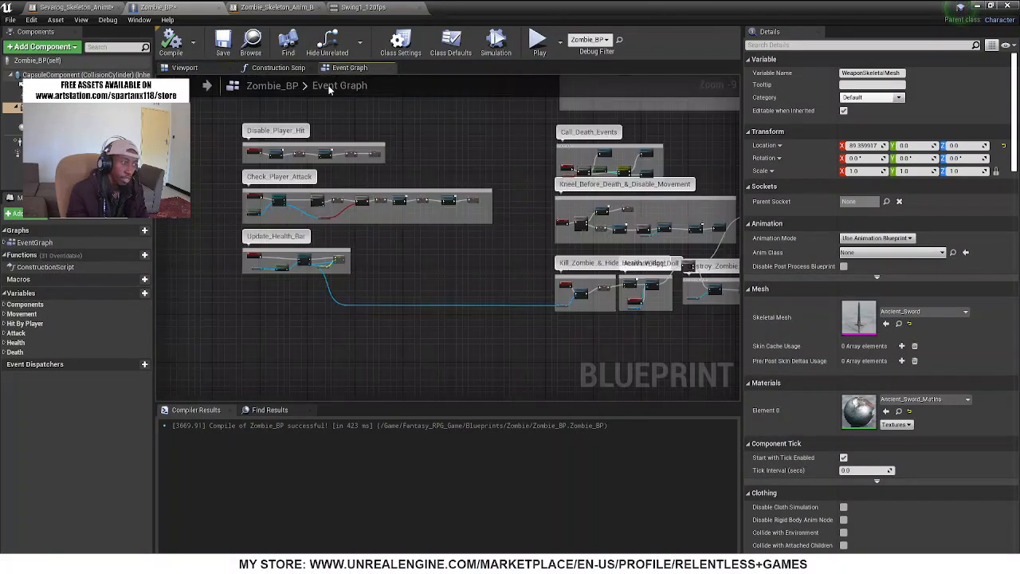
{"action": "scroll", "coordinate": [401, 192], "scroll_direction": "down", "scroll_amount": 3}
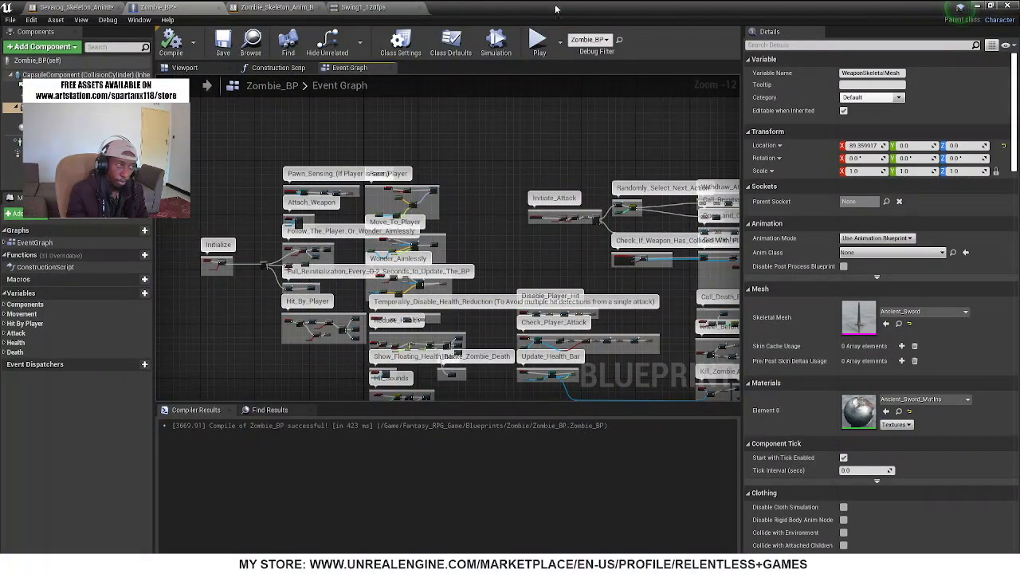
Open the Sevarog skeletal mesh from Sevarog_Skeleton_AnimBlueprint1, show its skeleton tree, and frame the hammer up close
{"action": "left_click_drag", "start_coordinate": [556, 9], "coordinate": [510, 201]}
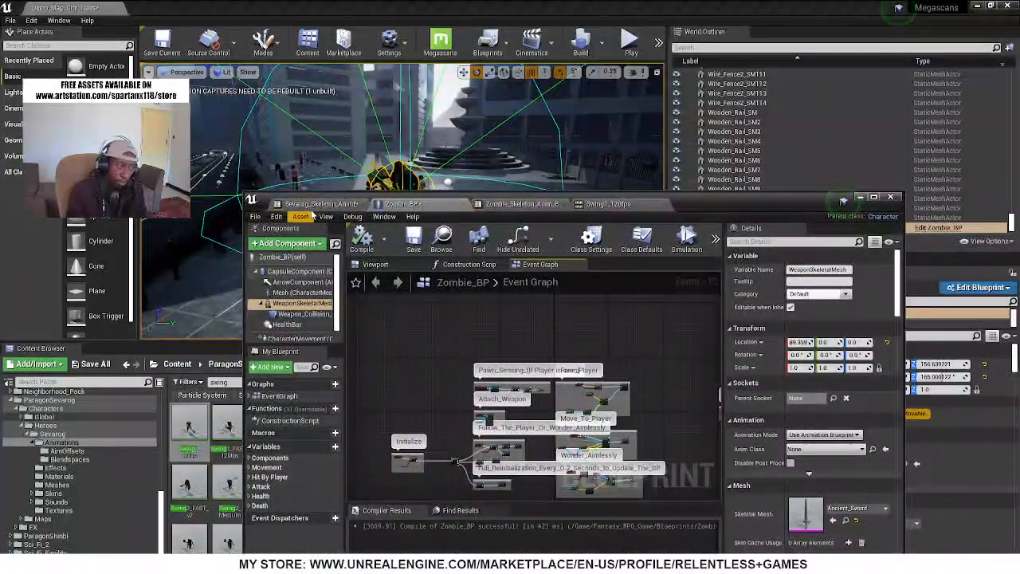
{"action": "left_click", "coordinate": [317, 204]}
{"action": "double_click", "coordinate": [735, 203]}
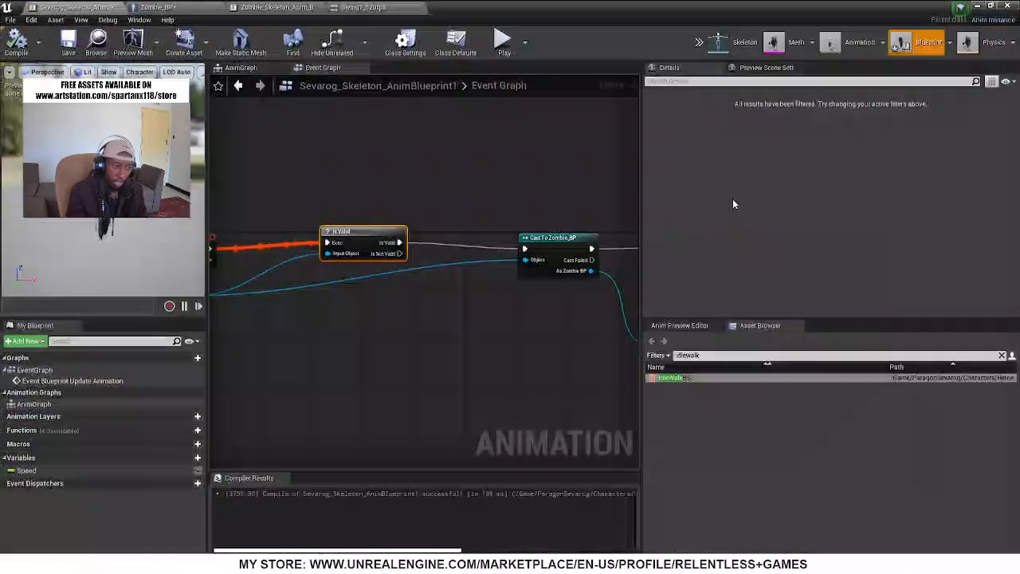
{"action": "left_click", "coordinate": [791, 48]}
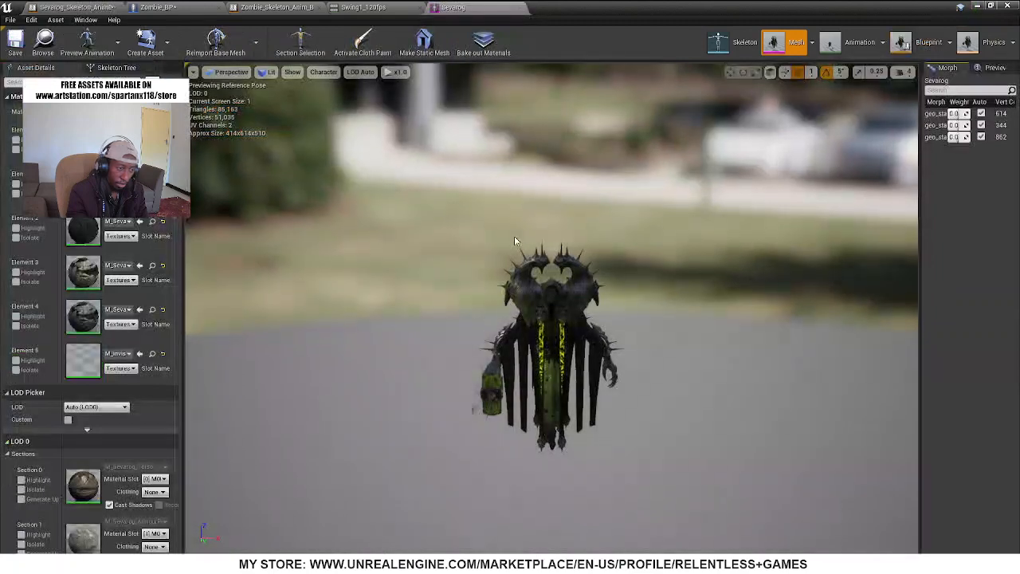
{"action": "left_click", "coordinate": [116, 68]}
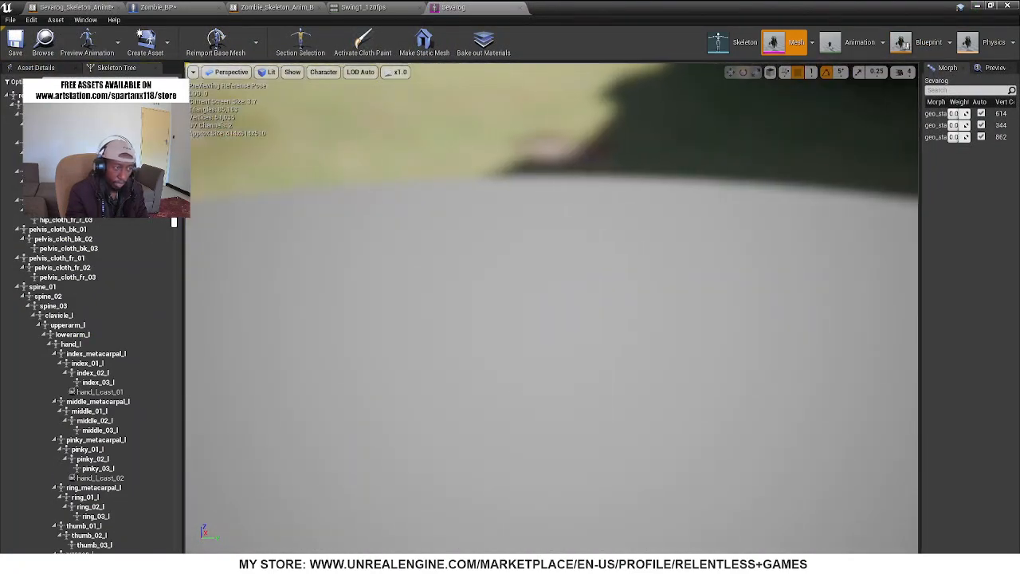
{"action": "right_click_drag", "start_coordinate": [552, 307], "coordinate": [570, 180]}
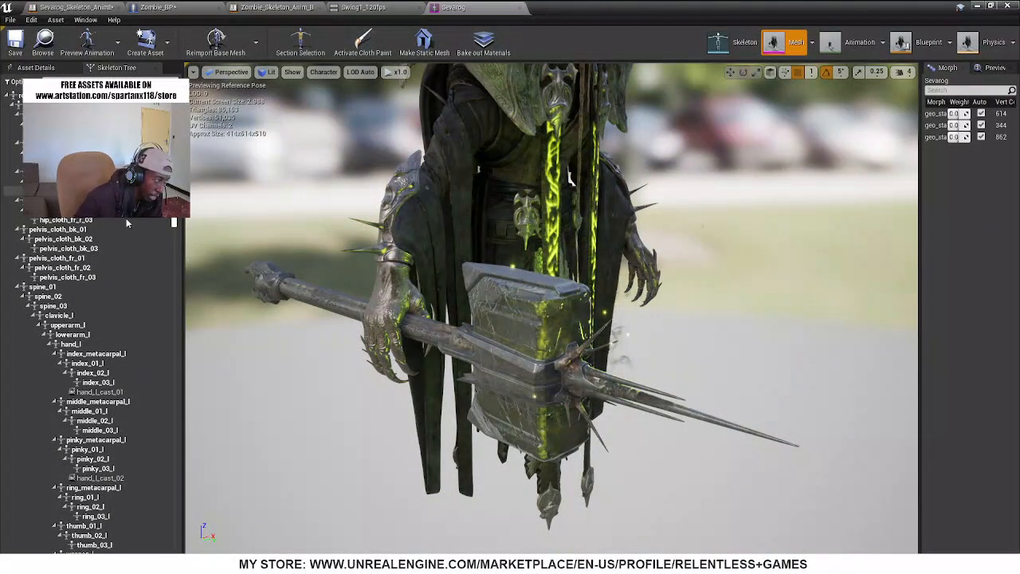
Search Sevarog's skeleton tree for "wea" to find the weapon bones
{"action": "scroll", "coordinate": [121, 263], "scroll_direction": "down", "scroll_amount": 6}
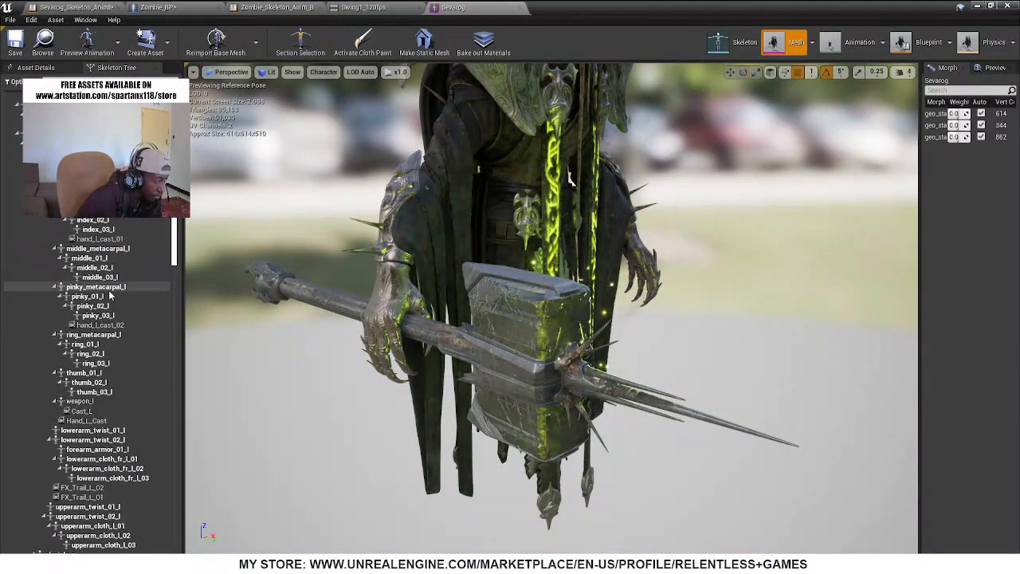
{"action": "scroll", "coordinate": [110, 296], "scroll_direction": "down", "scroll_amount": 1}
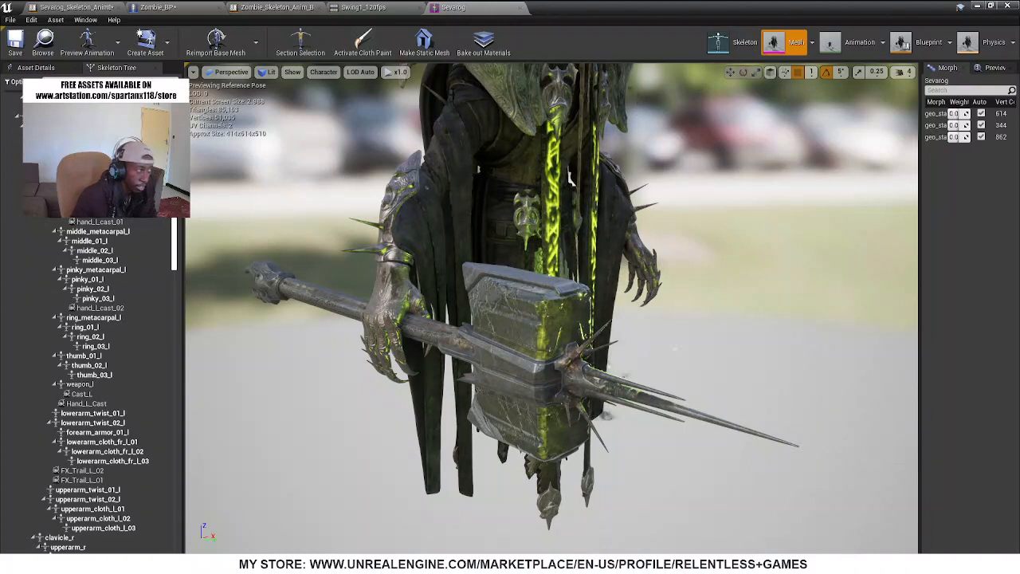
{"action": "type", "text": "wea"}
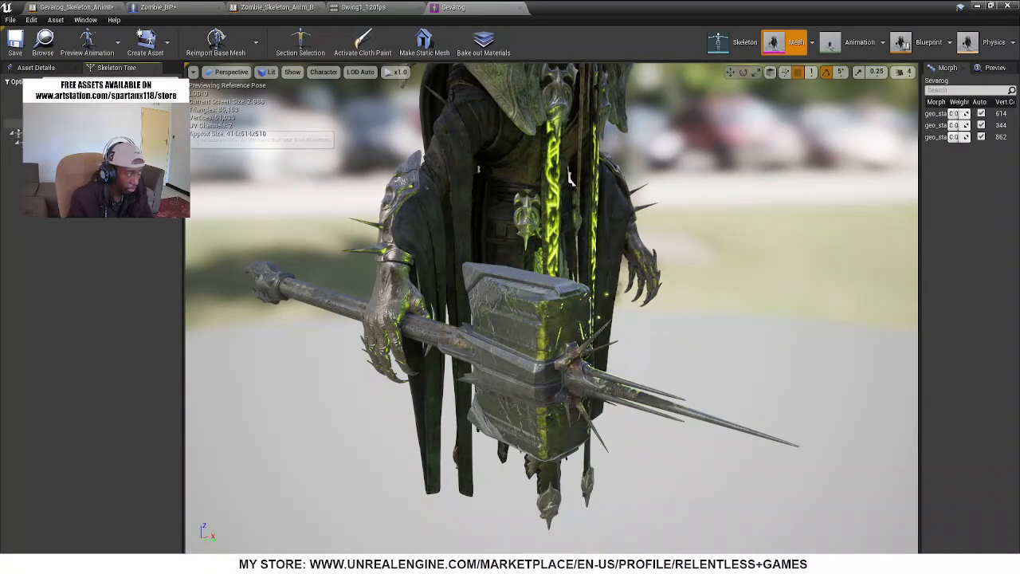
Compare where the weapon bones sit on the hammer, including weapon_r, root_weapon_end_r and the hand bones at its end
{"action": "left_click", "coordinate": [104, 123]}
{"action": "left_click", "coordinate": [108, 114]}
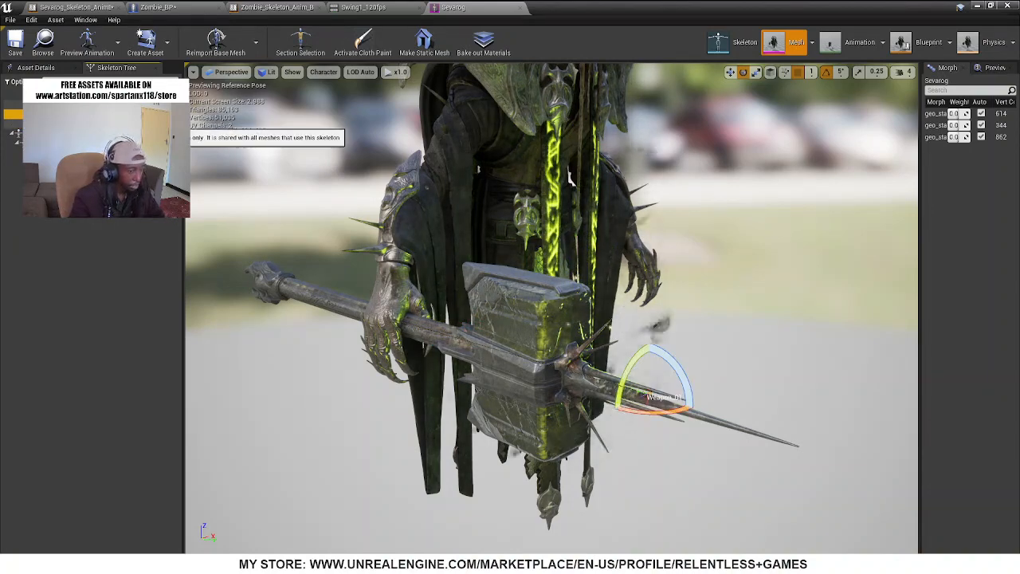
{"action": "left_click", "coordinate": [105, 105]}
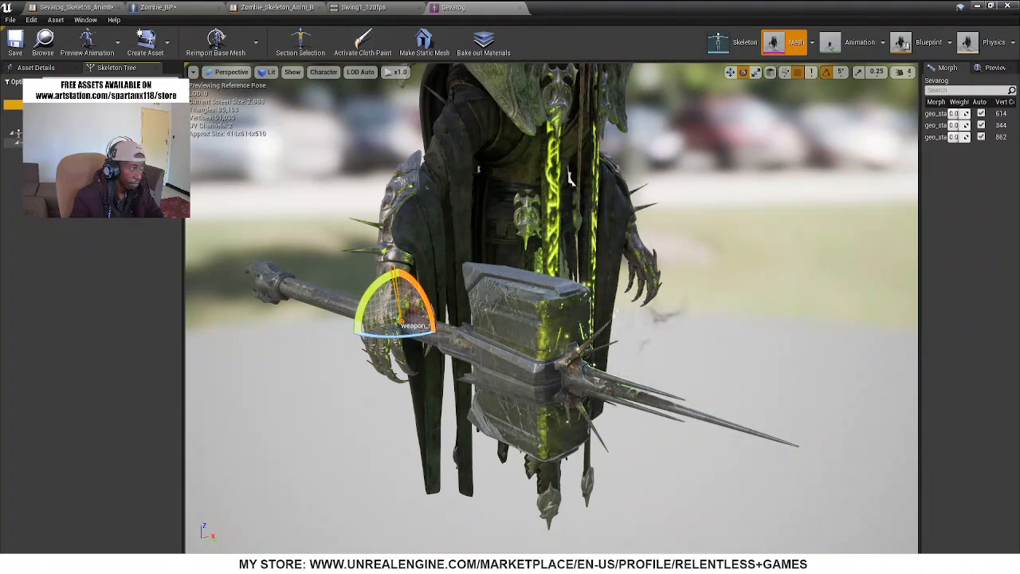
{"action": "left_click", "coordinate": [105, 143]}
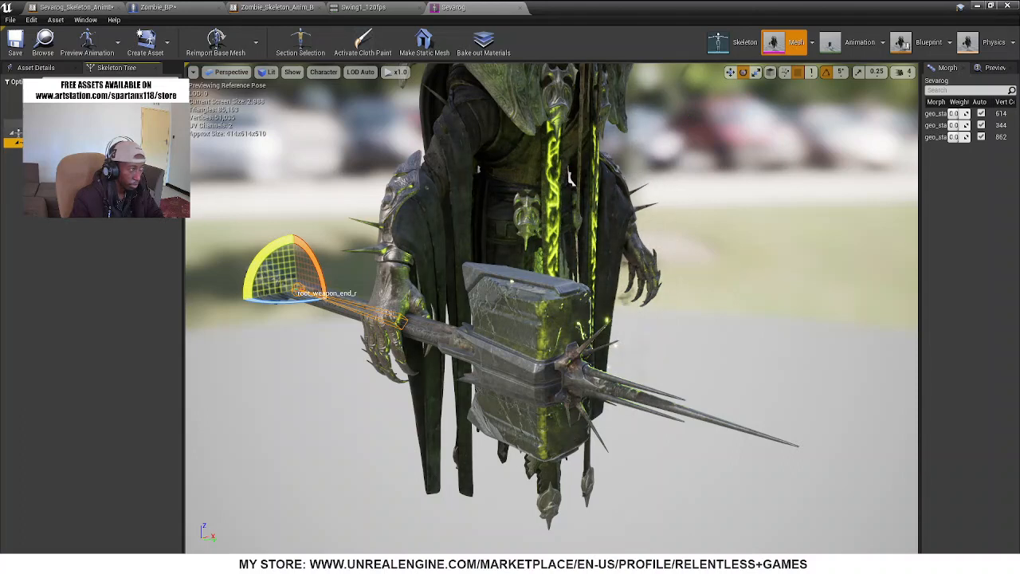
{"action": "left_click", "coordinate": [105, 133]}
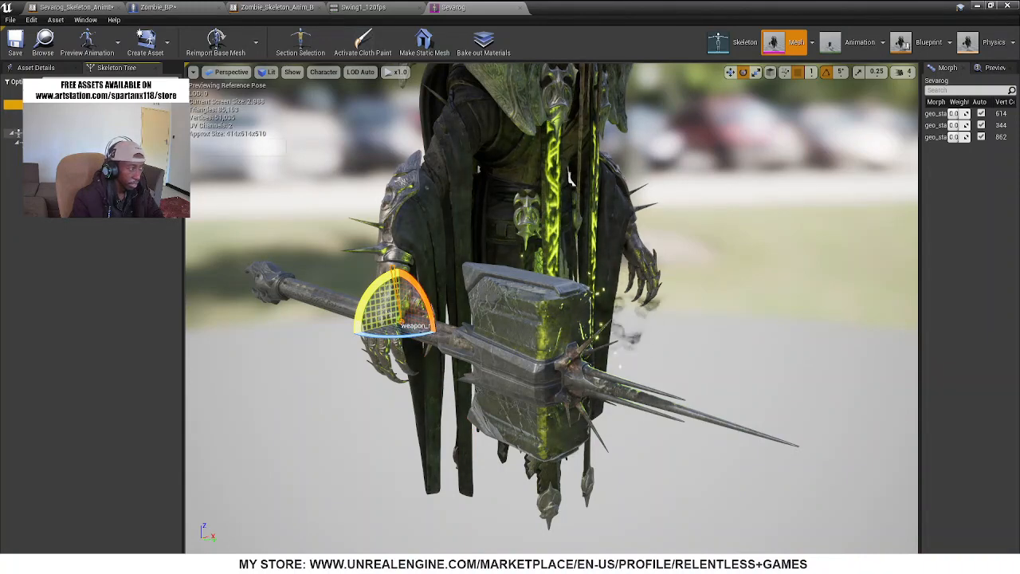
{"action": "left_click", "coordinate": [105, 133]}
{"action": "left_click", "coordinate": [105, 143]}
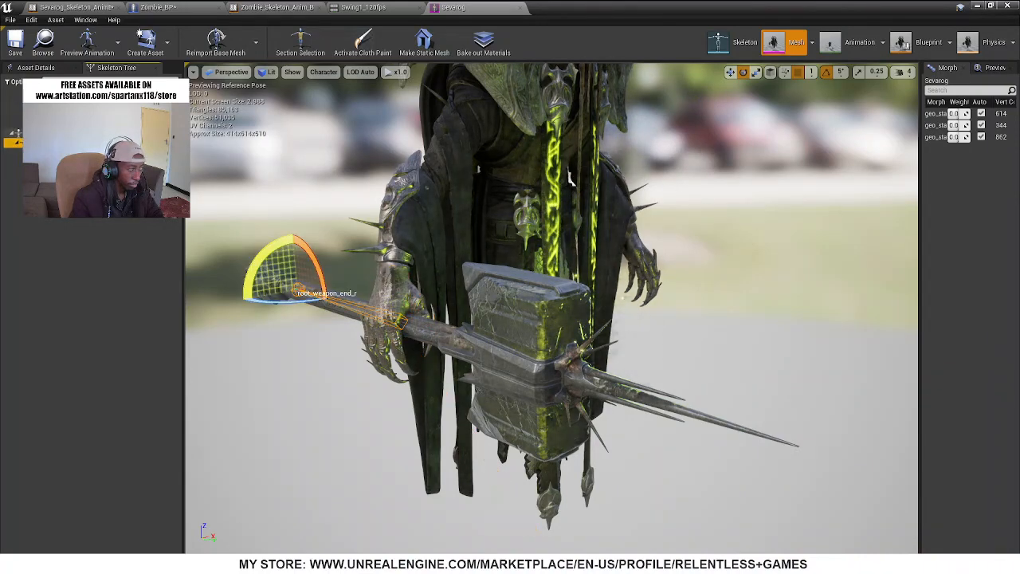
{"action": "left_click", "coordinate": [105, 152]}
{"action": "left_click", "coordinate": [105, 162]}
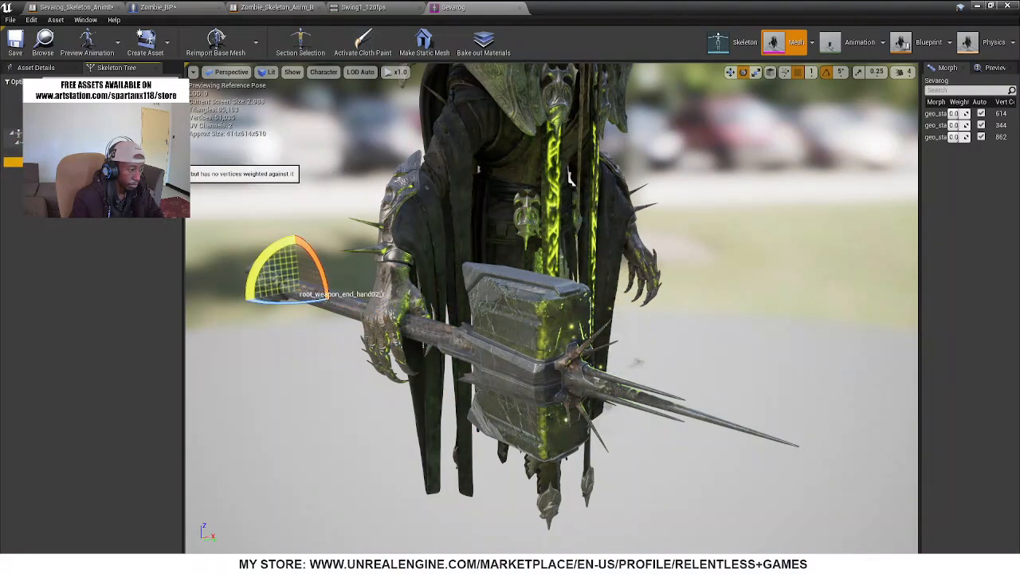
{"action": "left_click", "coordinate": [105, 152]}
{"action": "left_click", "coordinate": [105, 142]}
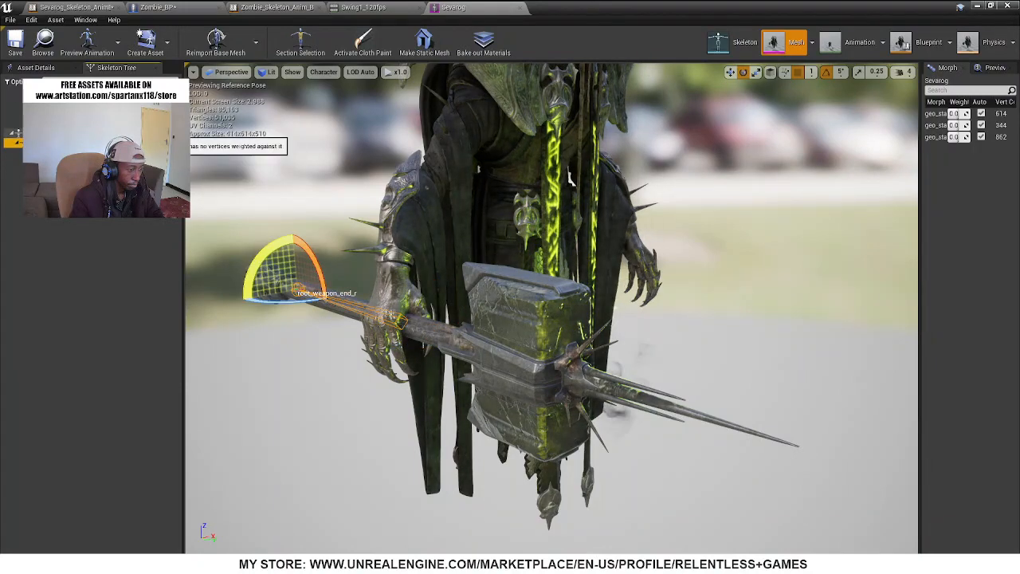
Select the root_weapon_r bone at Sevarog's right hand and copy its name
{"action": "left_click", "coordinate": [105, 134]}
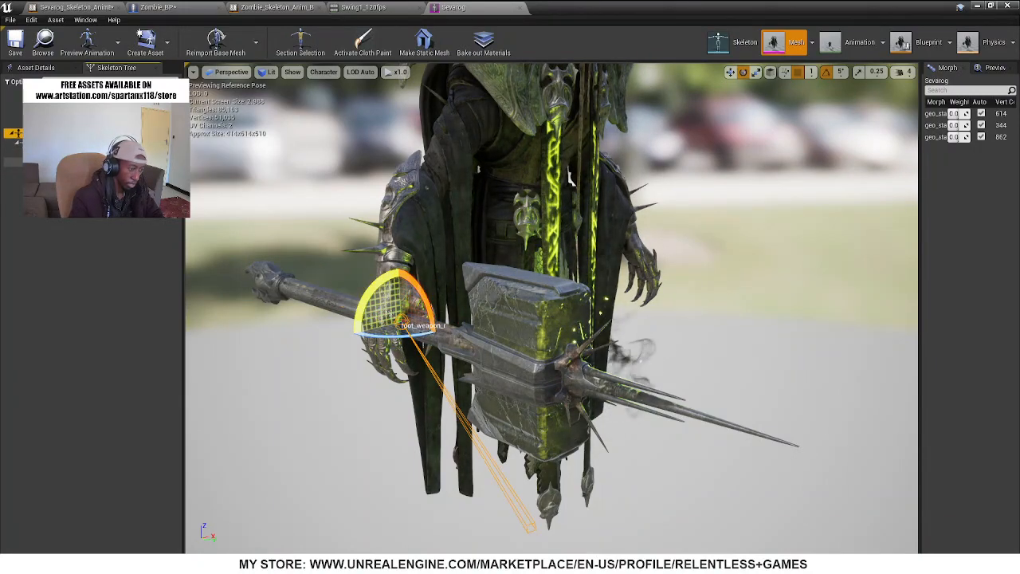
{"action": "right_click", "coordinate": [54, 131]}
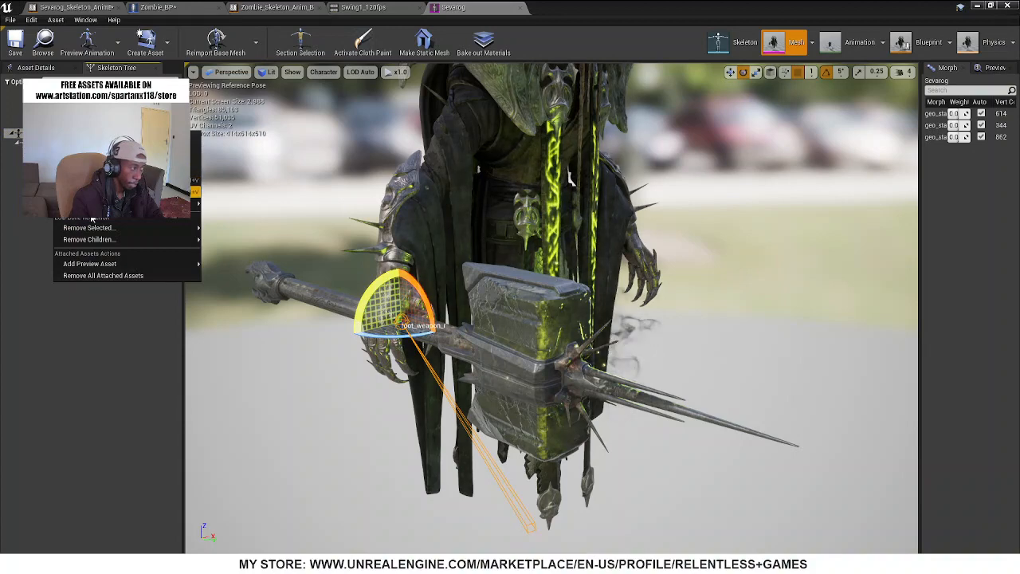
{"action": "left_click", "coordinate": [91, 145]}
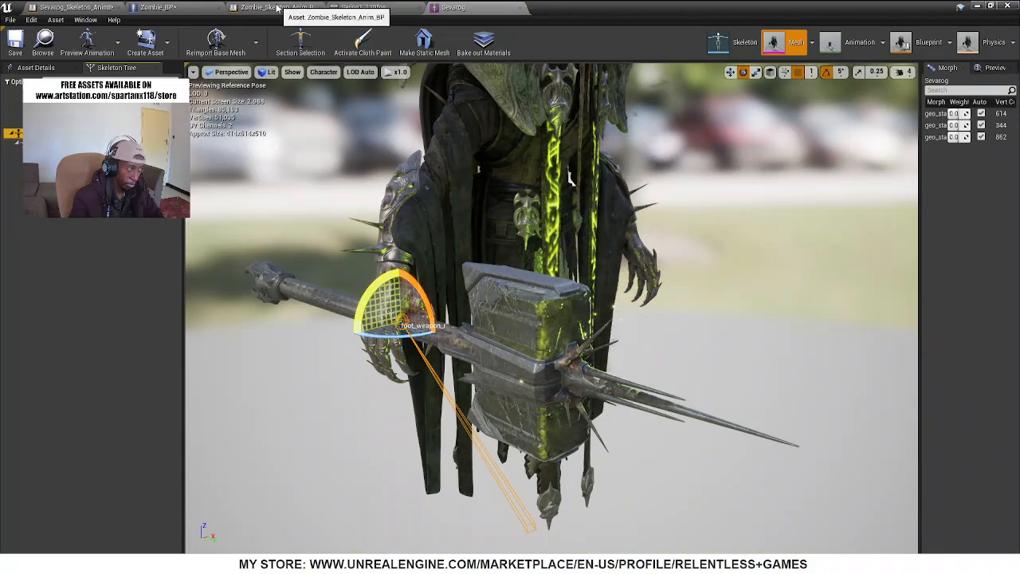
Locate the Attach_Weapon section in Zombie_BP's Event Graph and move the Event BeginPlay node outside the comment box
{"action": "left_click", "coordinate": [167, 8]}
{"action": "scroll", "coordinate": [204, 284], "scroll_direction": "up", "scroll_amount": 6}
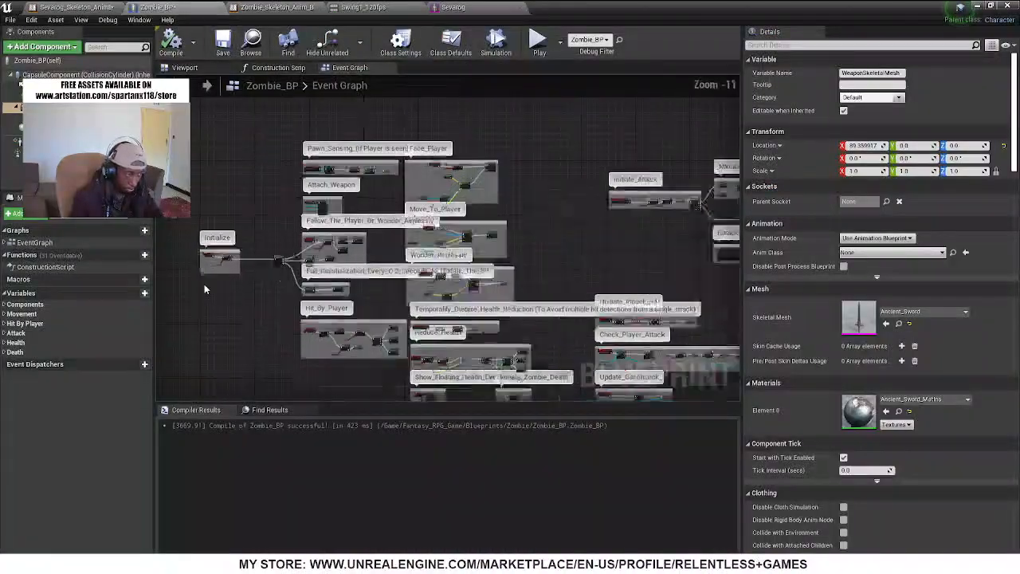
{"action": "scroll", "coordinate": [365, 217], "scroll_direction": "up", "scroll_amount": 2}
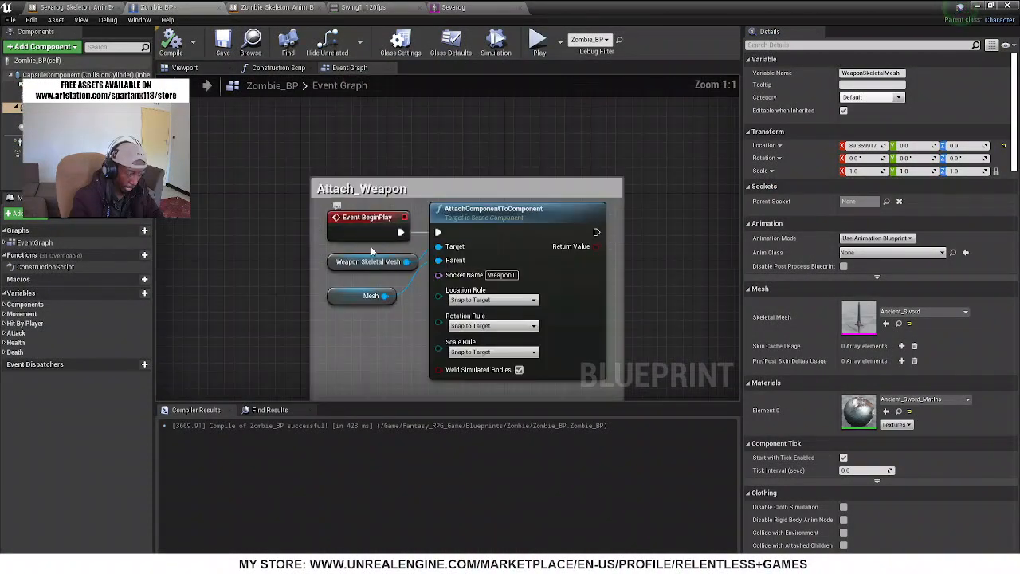
{"action": "left_click_drag", "start_coordinate": [343, 222], "coordinate": [198, 205]}
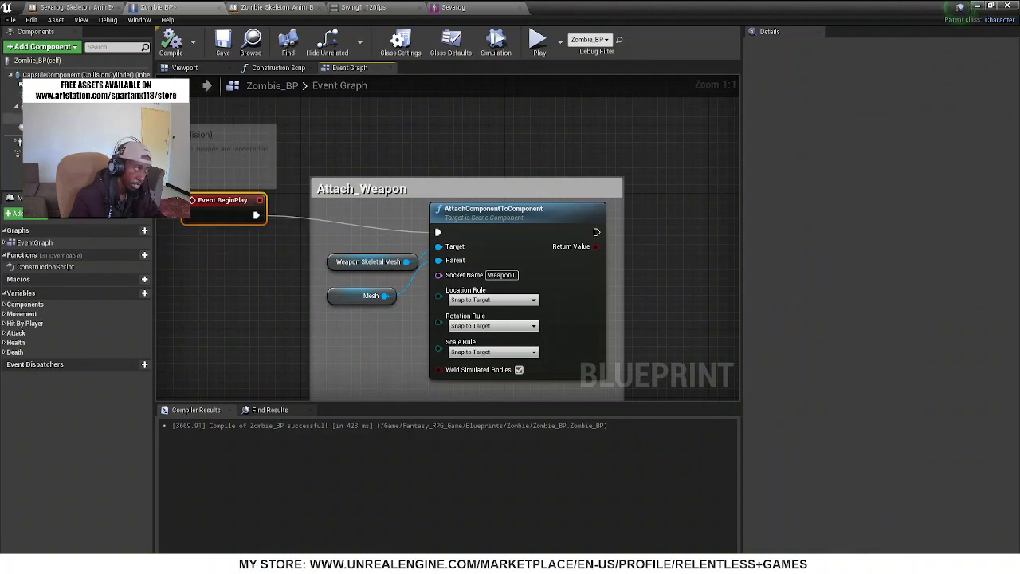
Make Weapon_Collision_Box the Target of AttachComponentToComponent, move the Weapon Skeletal Mesh node out of the comment, and shift the Mesh node up
{"action": "left_click_drag", "start_coordinate": [80, 119], "coordinate": [329, 338]}
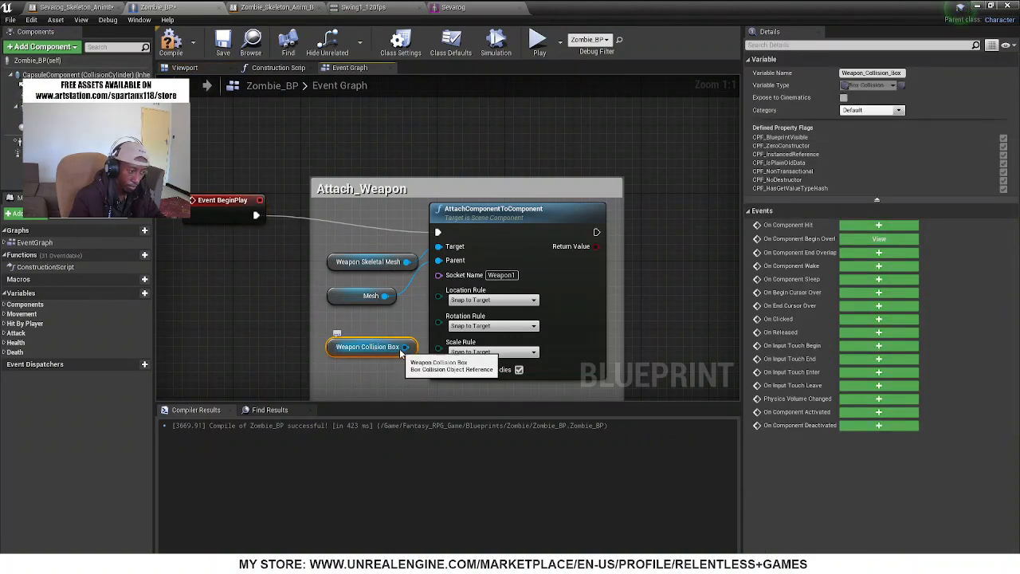
{"action": "left_click_drag", "start_coordinate": [405, 347], "coordinate": [439, 260]}
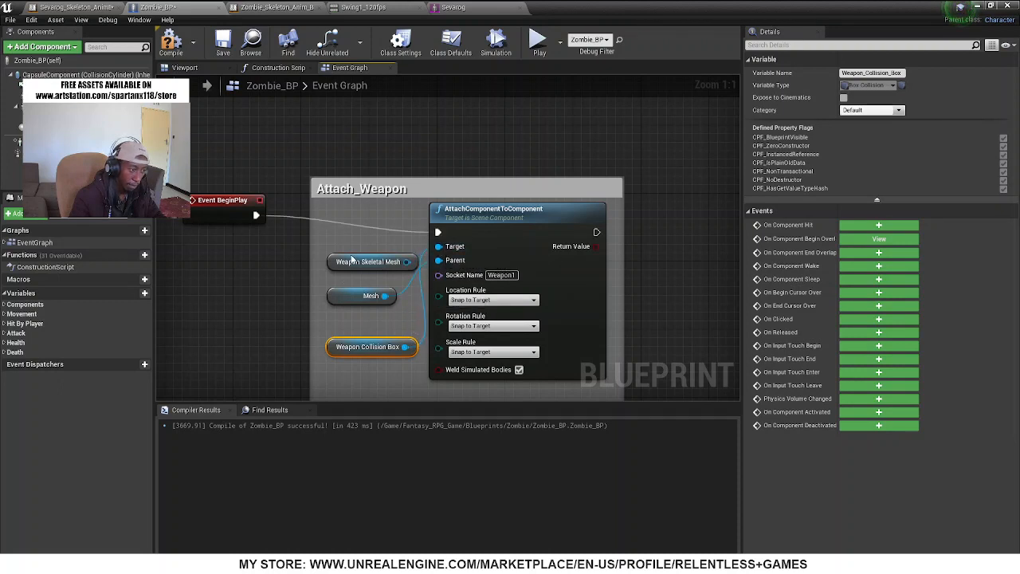
{"action": "left_click_drag", "start_coordinate": [355, 263], "coordinate": [169, 330]}
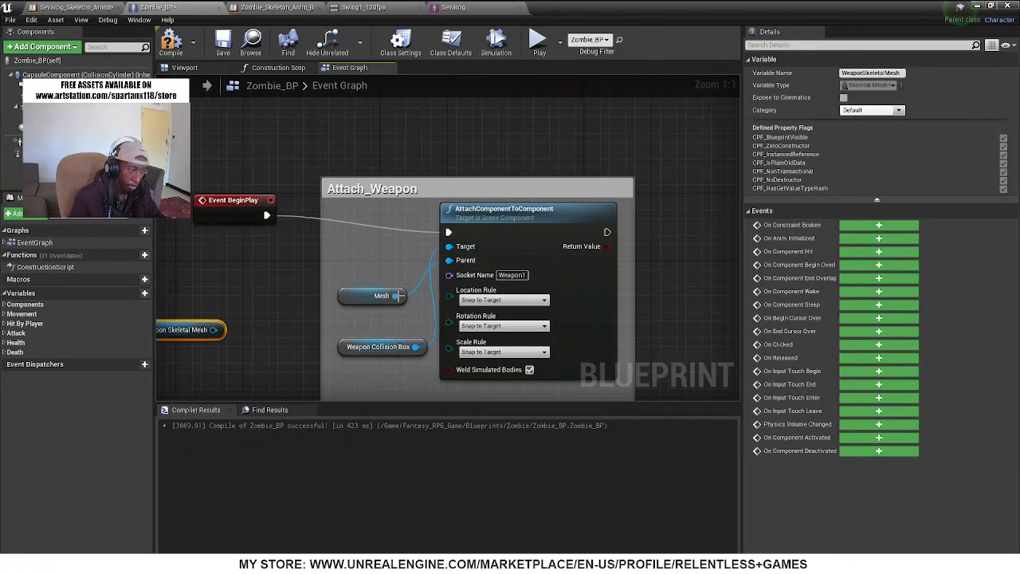
{"action": "left_click_drag", "start_coordinate": [369, 293], "coordinate": [373, 270]}
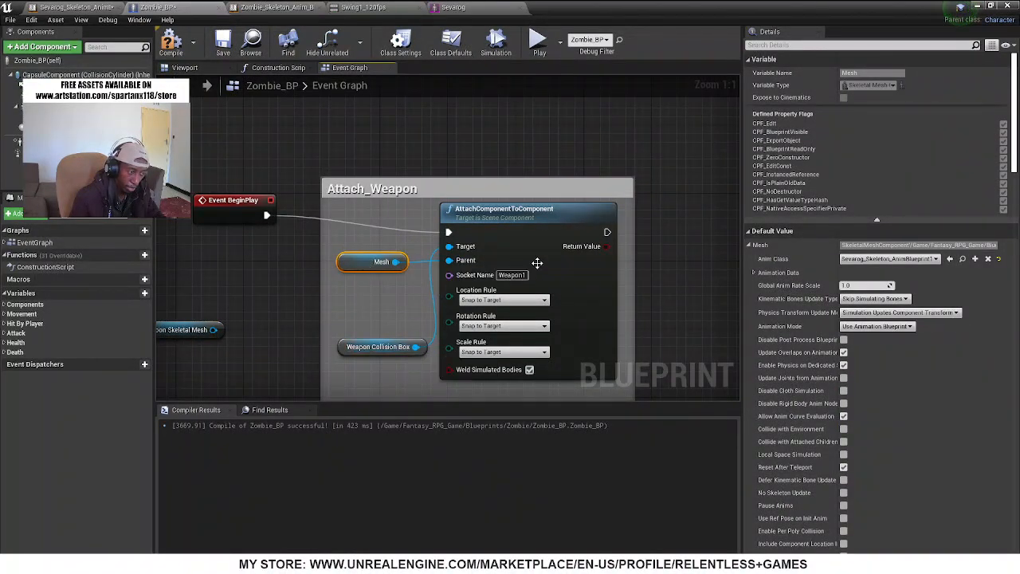
Set the Socket Name on AttachComponentToComponent to root_weapon_r and compile Zombie_BP
{"action": "left_click", "coordinate": [524, 276]}
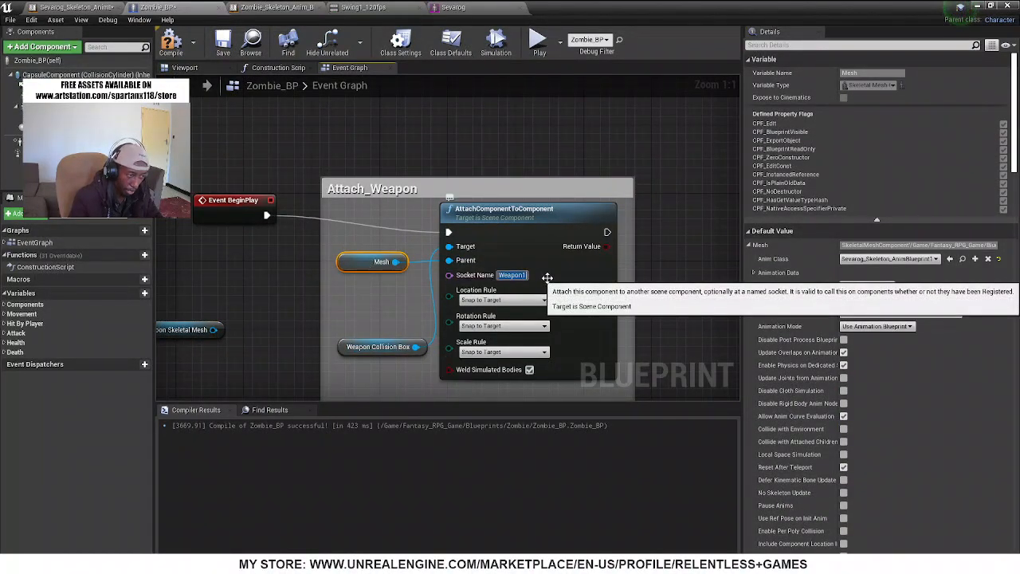
{"action": "type", "text": "foot_weapon_r"}
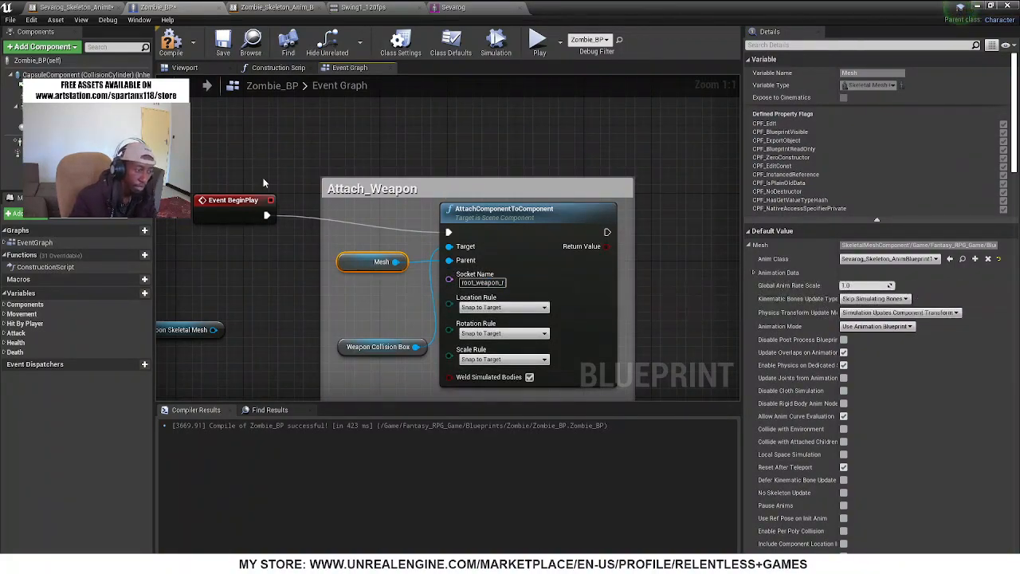
{"action": "key", "text": "F7"}
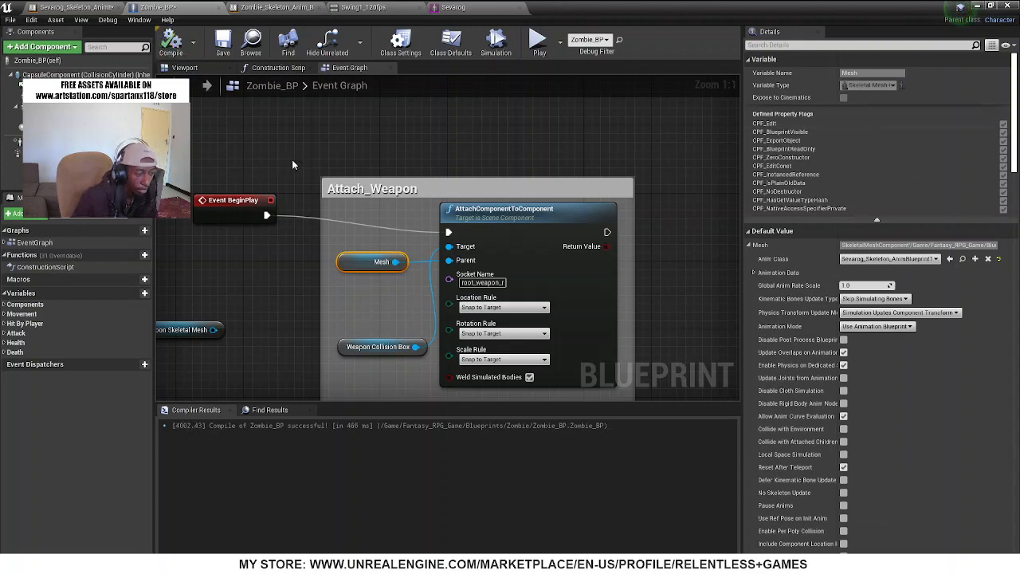
Simulate Zombie_BP in the viewport and examine where the weapon collision box attaches relative to the hammer, then stop simulating
{"action": "left_click", "coordinate": [184, 68]}
{"action": "right_click_drag", "start_coordinate": [477, 267], "coordinate": [538, 168]}
{"action": "left_click", "coordinate": [495, 44]}
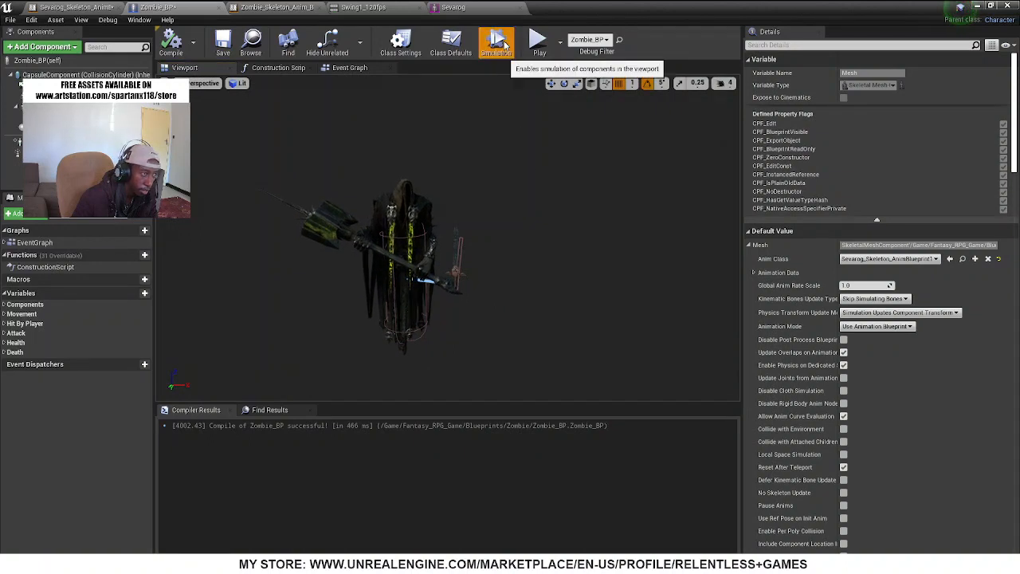
{"action": "scroll", "coordinate": [418, 303], "scroll_direction": "up", "scroll_amount": 6}
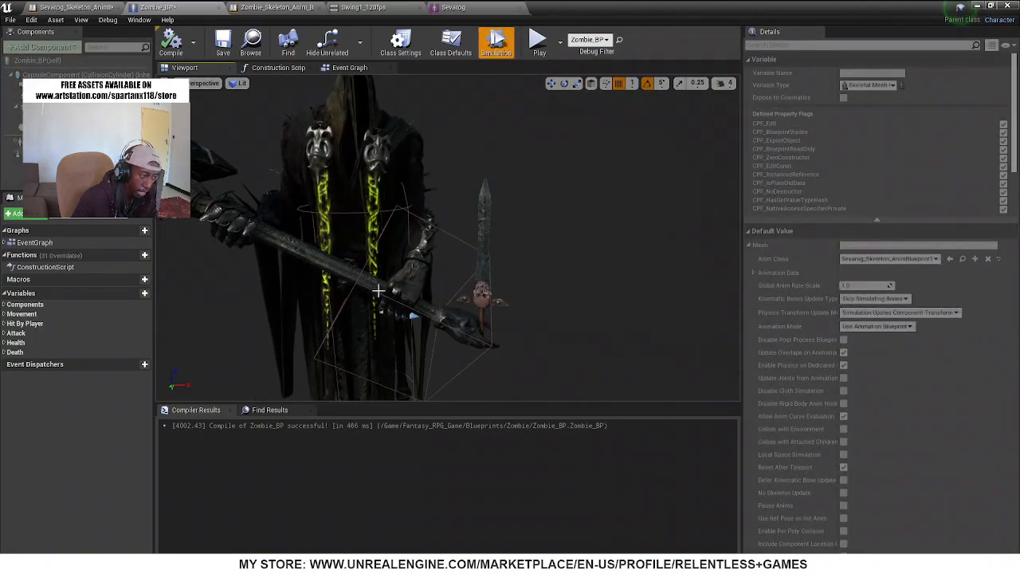
{"action": "right_click_drag", "start_coordinate": [426, 314], "coordinate": [446, 315]}
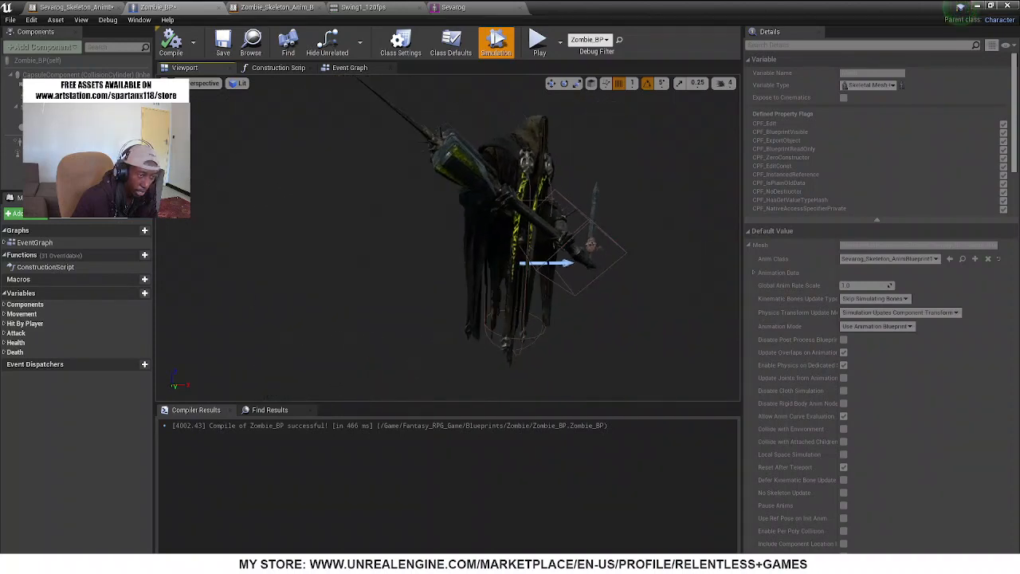
{"action": "left_click", "coordinate": [496, 42]}
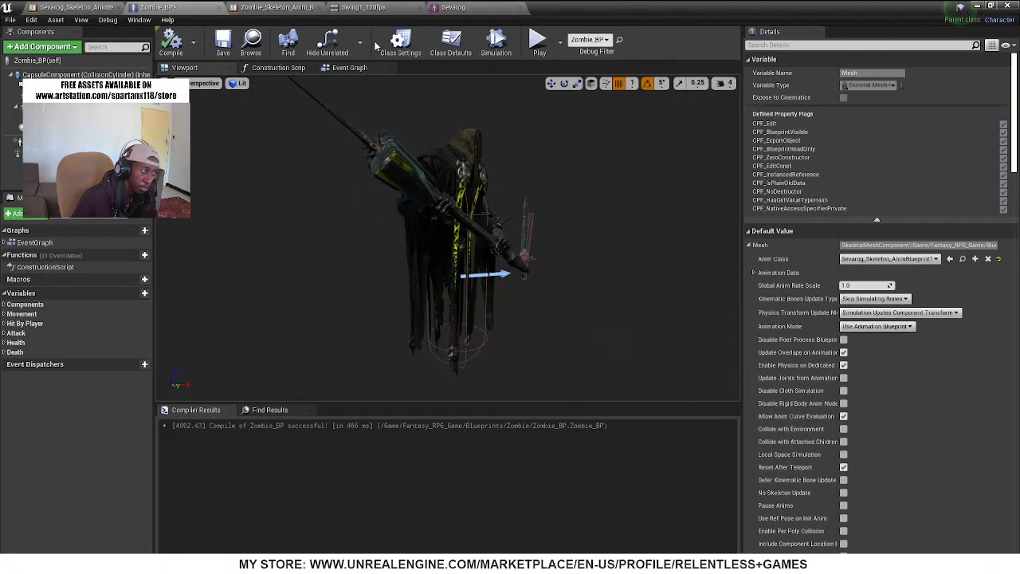
Compare the weapon bone positions on Sevarog's skeletal mesh, then select and copy the Weapon_01 bone near the hammer's head
{"action": "left_click", "coordinate": [459, 8]}
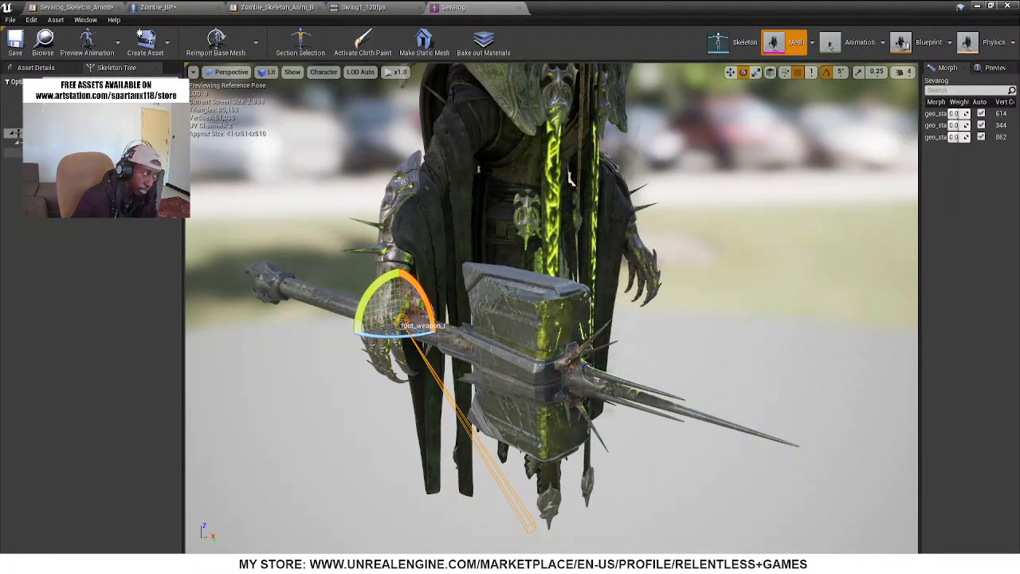
{"action": "left_click", "coordinate": [92, 152]}
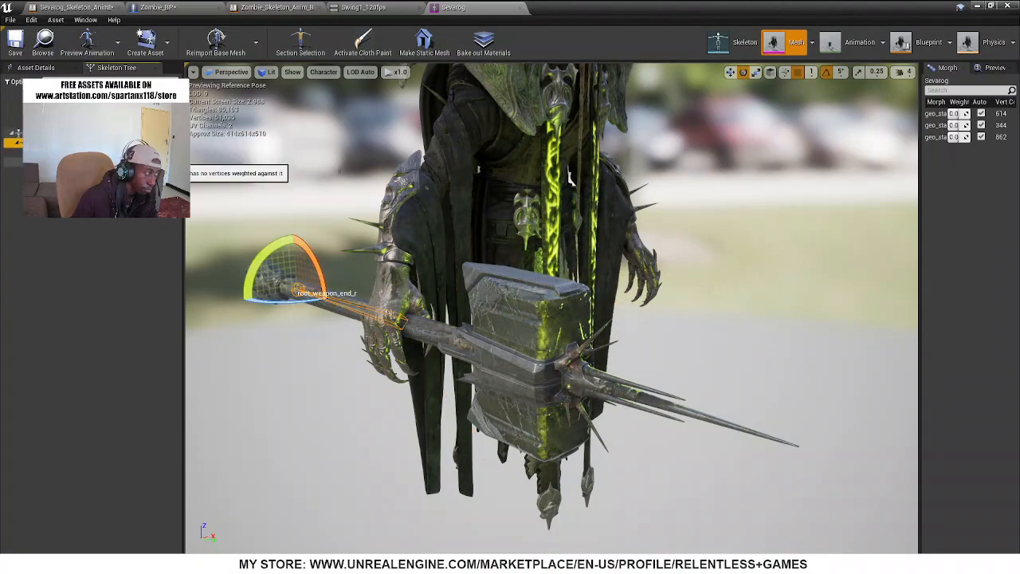
{"action": "left_click", "coordinate": [91, 161]}
{"action": "left_click", "coordinate": [92, 164]}
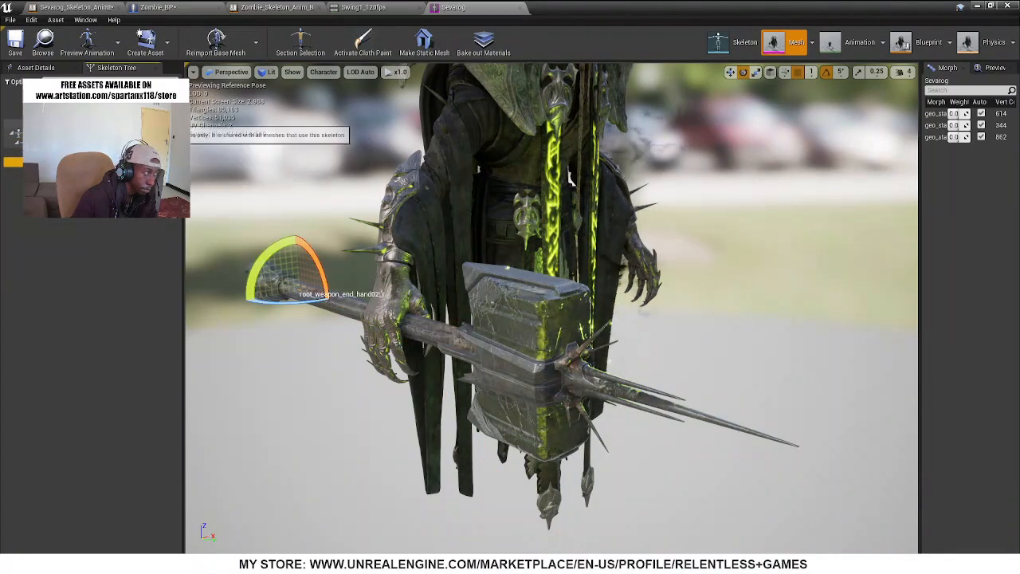
{"action": "left_click", "coordinate": [99, 124]}
{"action": "left_click", "coordinate": [98, 115]}
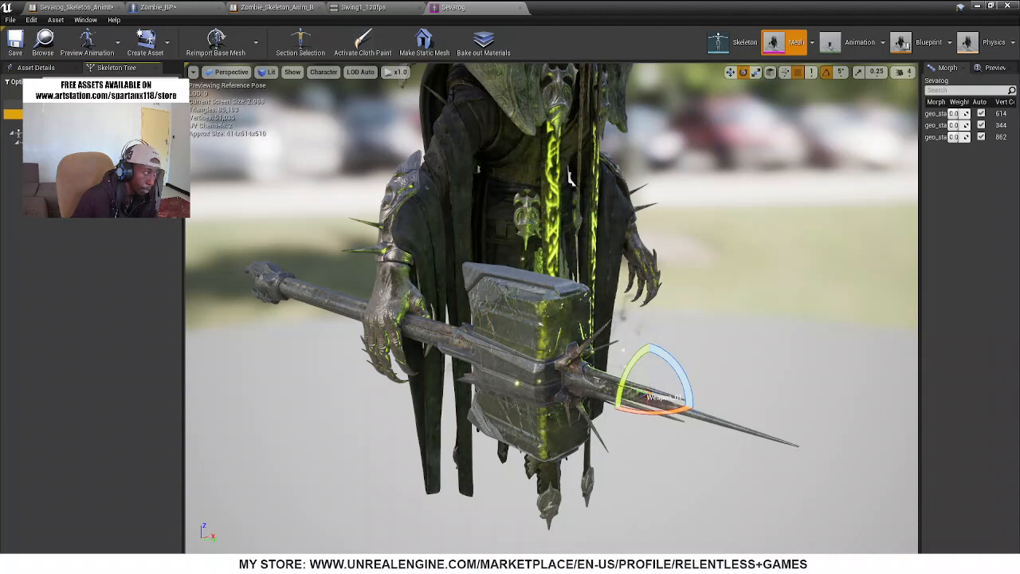
{"action": "right_click", "coordinate": [100, 115]}
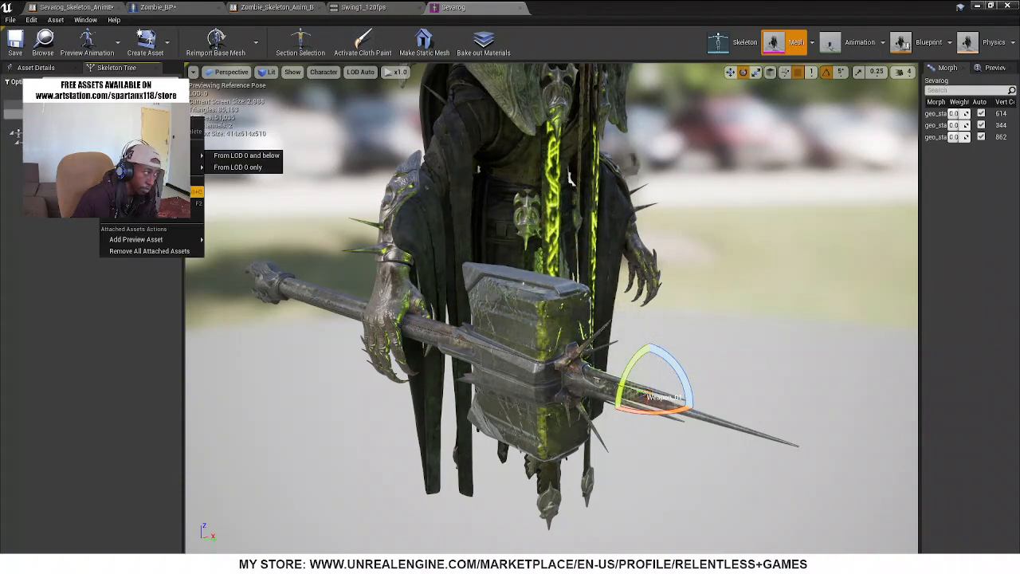
{"action": "left_click", "coordinate": [133, 192]}
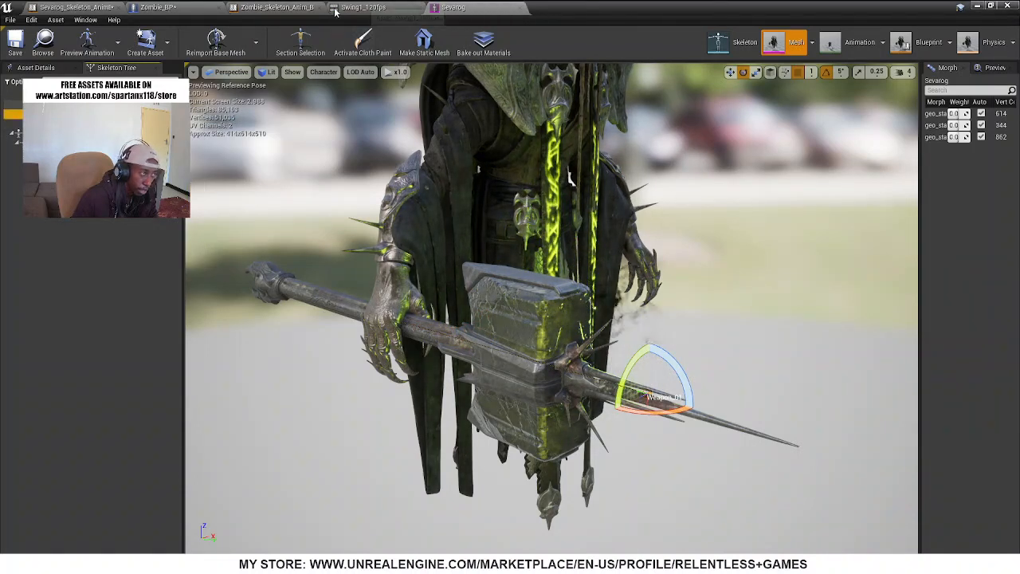
Try to paste the copied bone into AttachComponentToComponent's Socket Name in Zombie_BP, then clear the field
{"action": "left_click", "coordinate": [148, 8]}
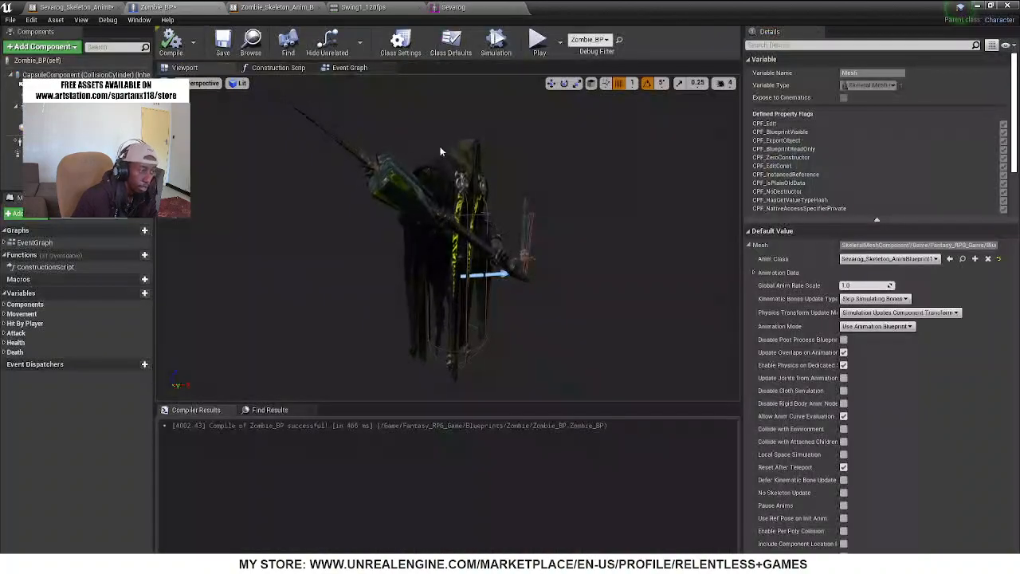
{"action": "left_click", "coordinate": [363, 68]}
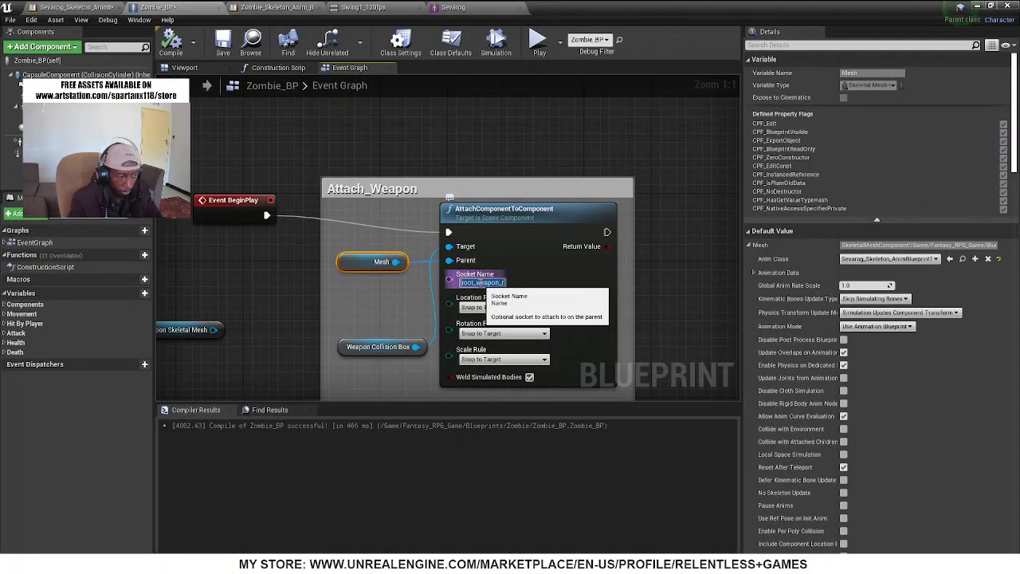
{"action": "key", "text": "ctrl+v"}
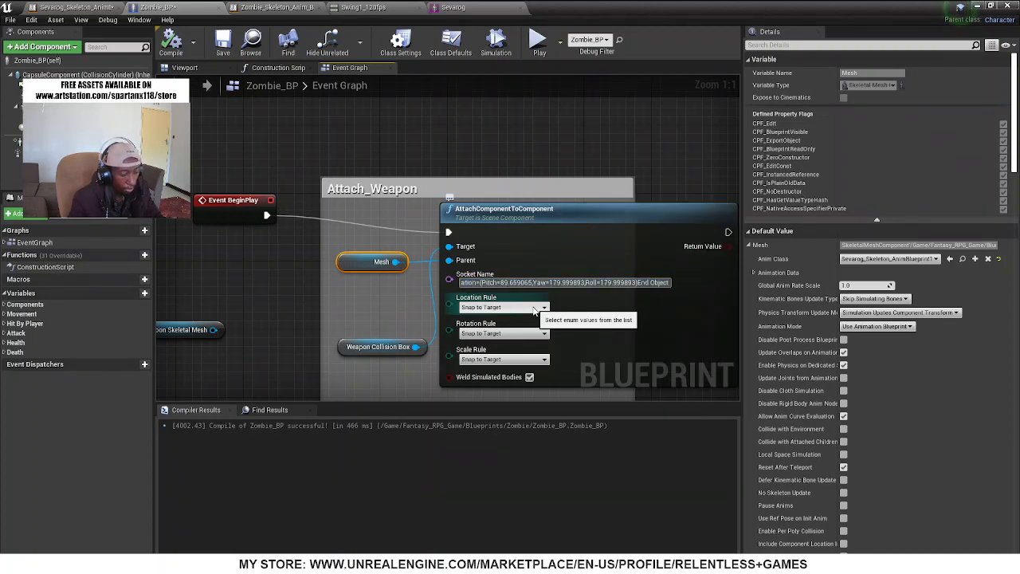
{"action": "key", "text": "BackSpace"}
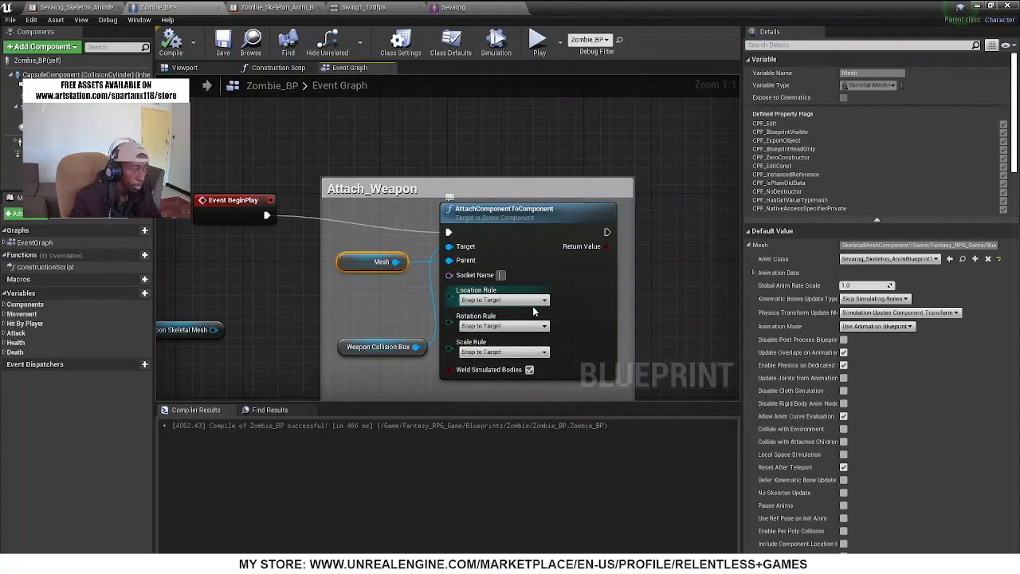
Look up the bone name on the Sevarog mesh, then set AttachComponentToComponent's Socket Name to Weapon_01 and Scale Rule to Keep Relative
{"action": "left_click", "coordinate": [483, 7]}
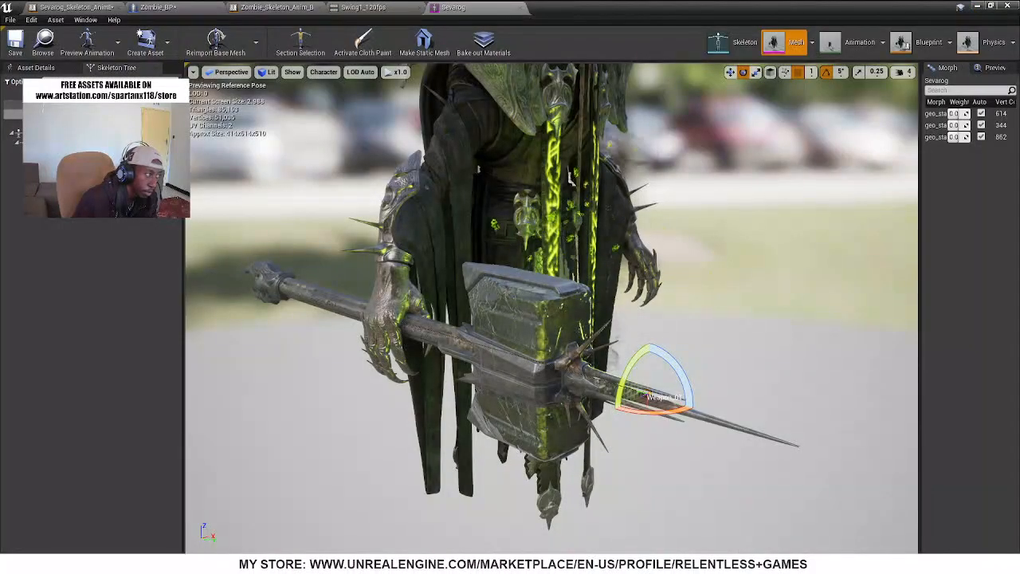
{"action": "right_click", "coordinate": [95, 114]}
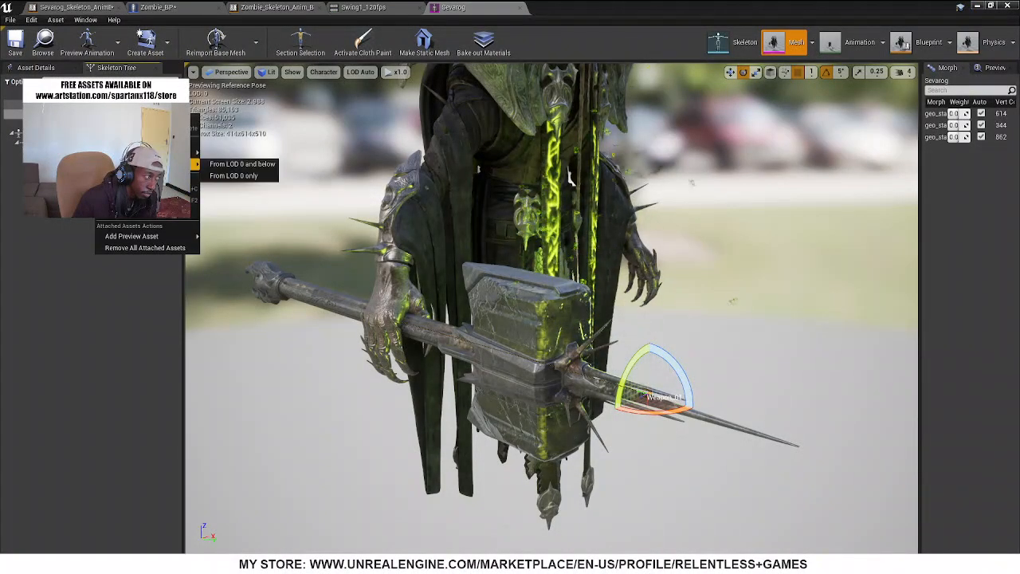
{"action": "mouse_move", "coordinate": [151, 152]}
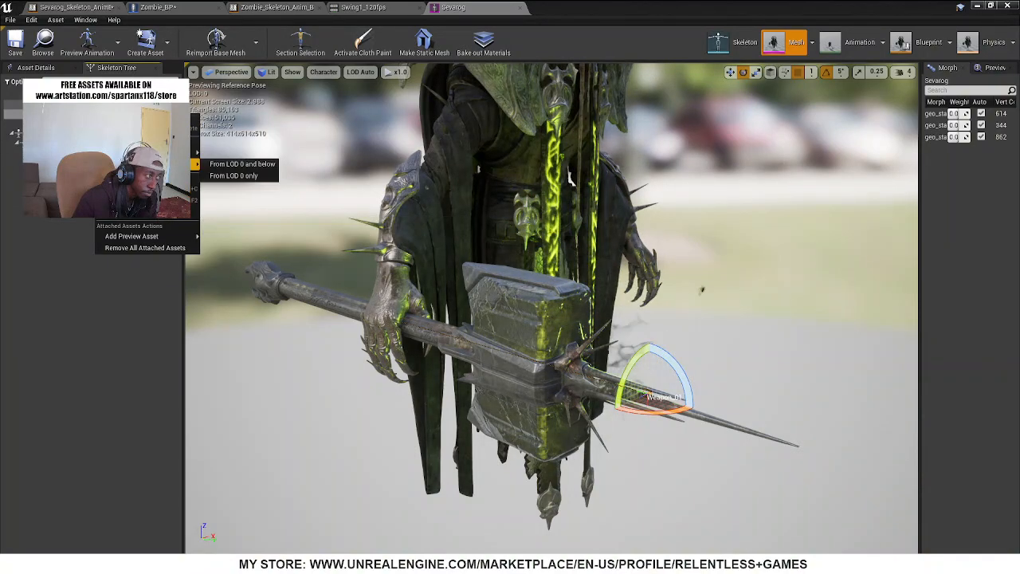
{"action": "left_click", "coordinate": [145, 200]}
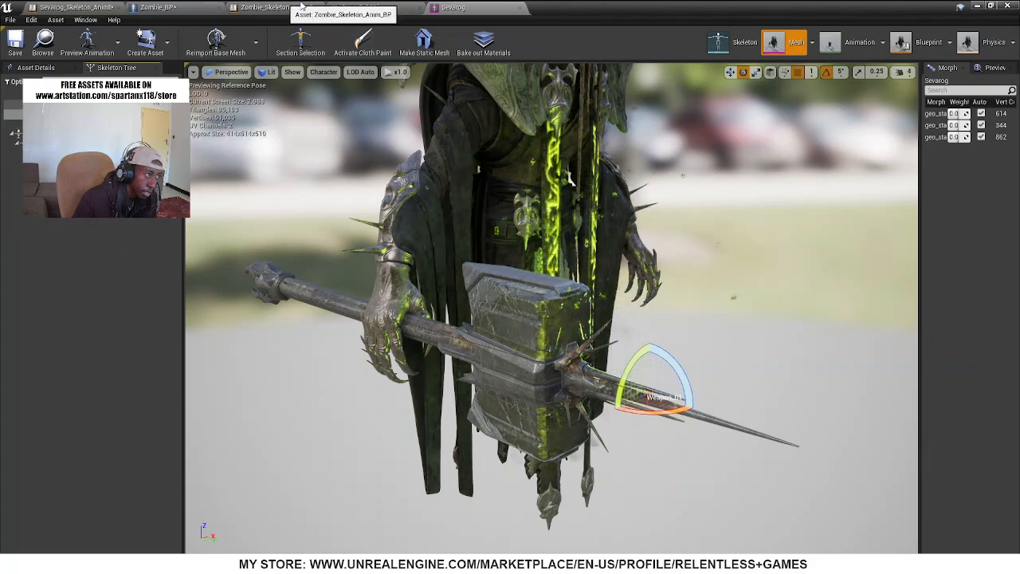
{"action": "left_click", "coordinate": [153, 7]}
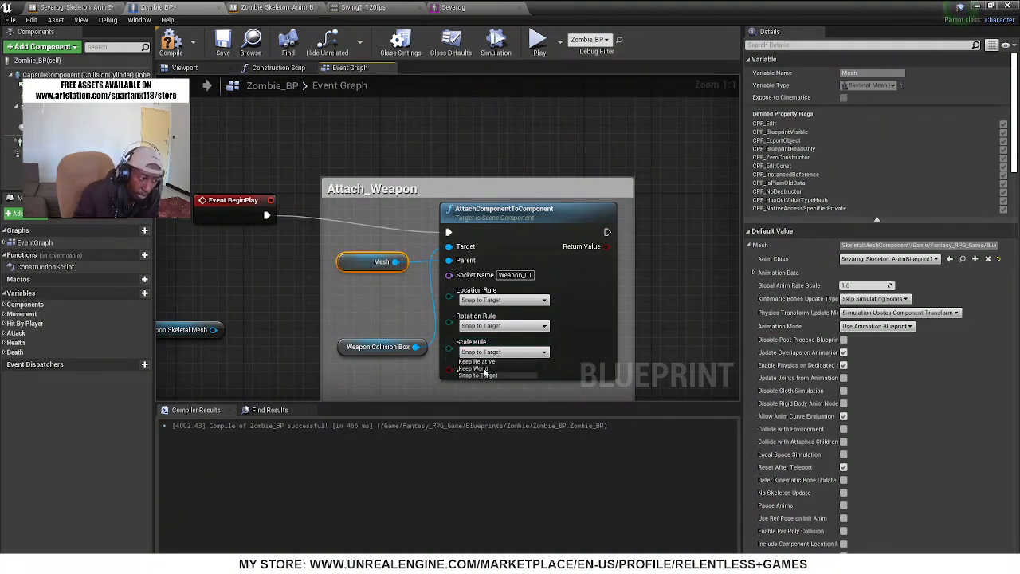
{"action": "left_click", "coordinate": [478, 362]}
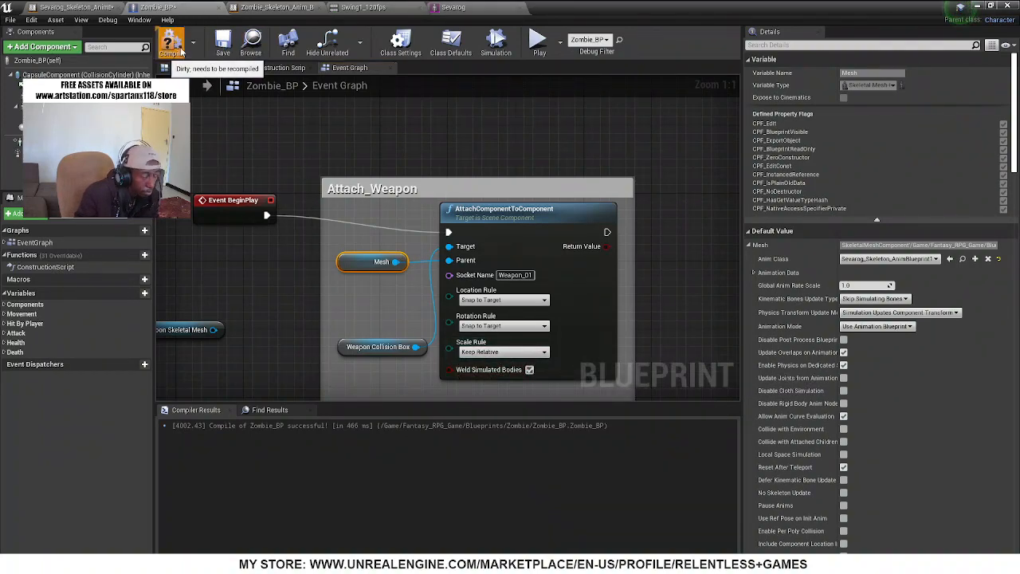
Compile Zombie_BP and briefly simulate it in the viewport to check the collision box's position and orientation on the hammer
{"action": "left_click", "coordinate": [212, 70]}
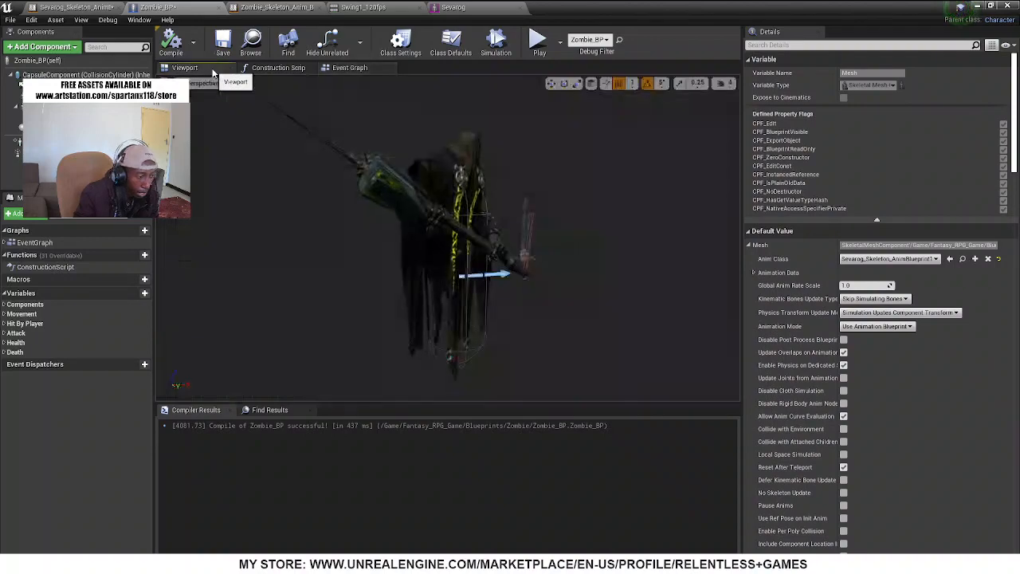
{"action": "left_click", "coordinate": [501, 43]}
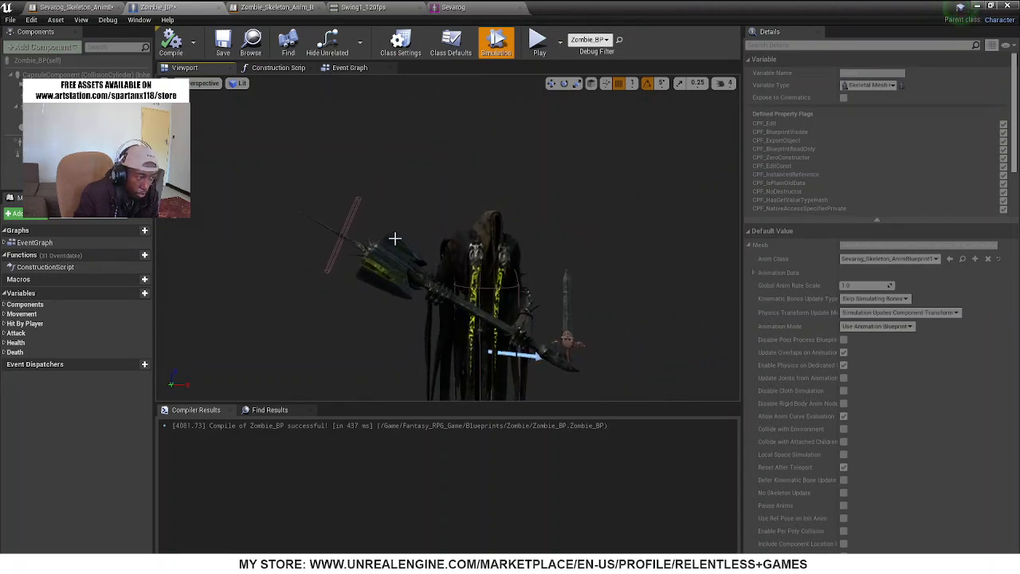
{"action": "left_click", "coordinate": [498, 46]}
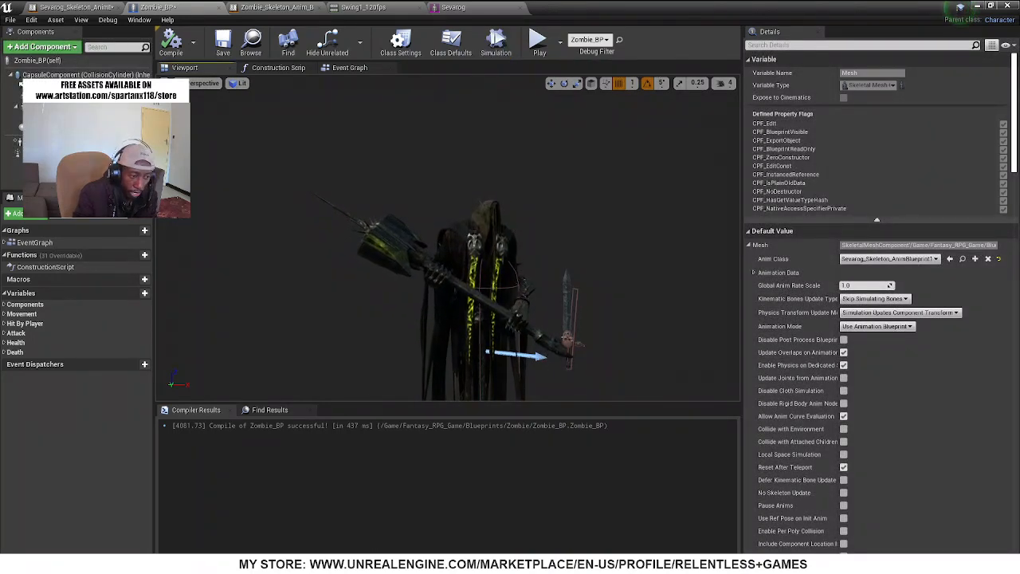
Rotate Weapon_Collision_Box to about 90° on X, then compile and simulate to test its orientation on the hammer
{"action": "left_click", "coordinate": [575, 322]}
{"action": "key", "text": "e"}
{"action": "left_click_drag", "start_coordinate": [583, 312], "coordinate": [585, 325]}
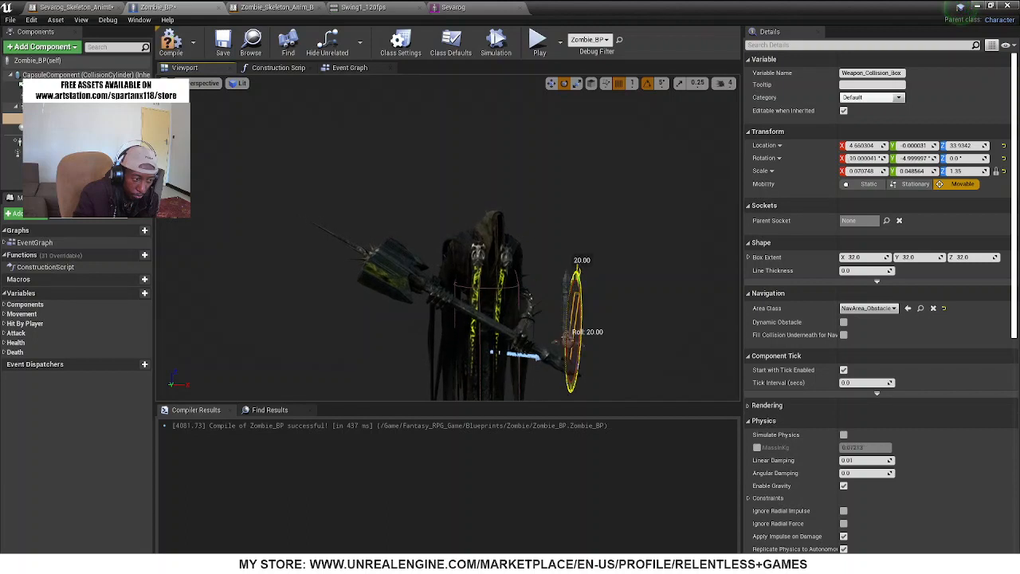
{"action": "left_click_drag", "start_coordinate": [582, 263], "coordinate": [585, 361]}
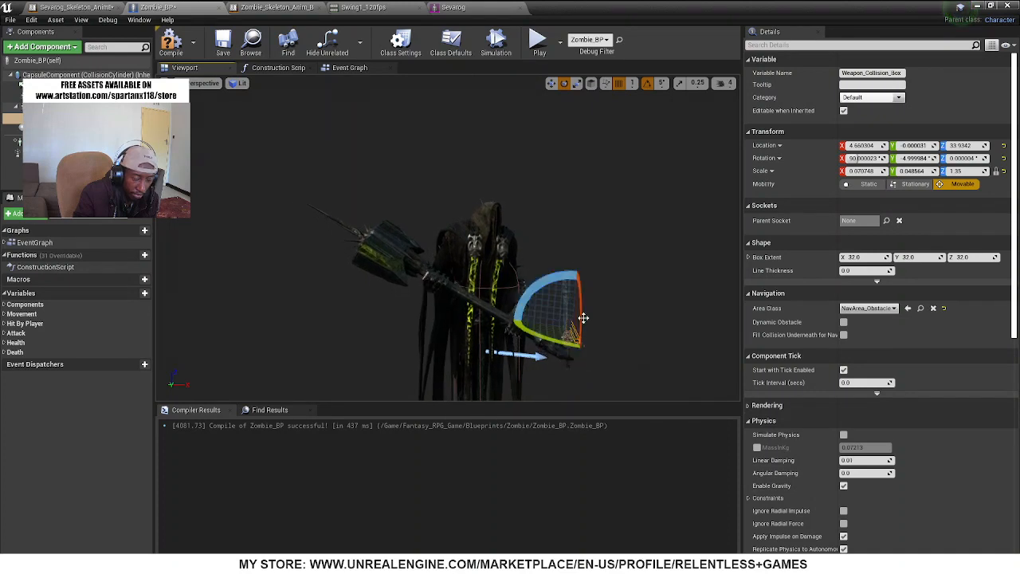
{"action": "left_click", "coordinate": [172, 42]}
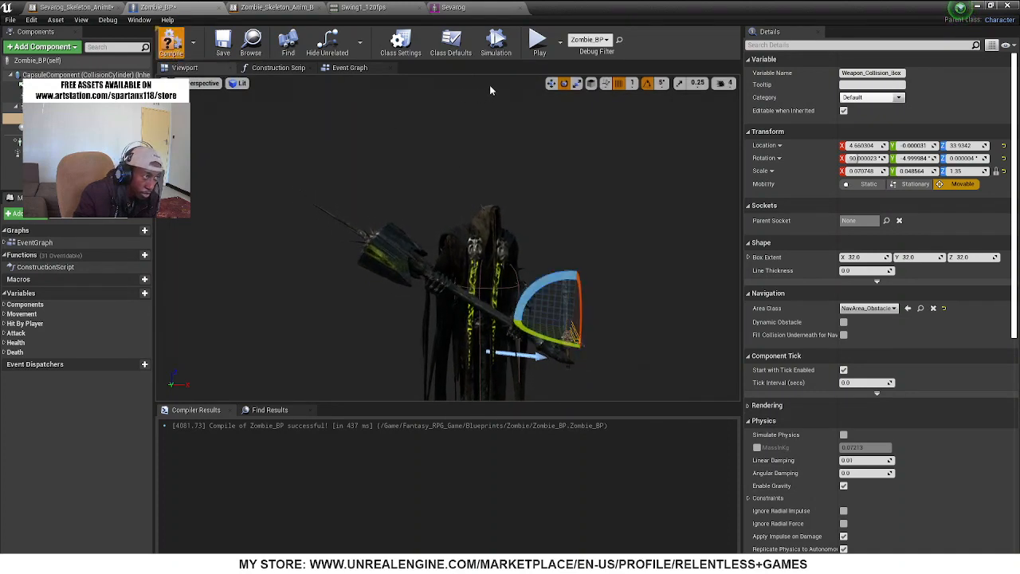
{"action": "left_click", "coordinate": [485, 52]}
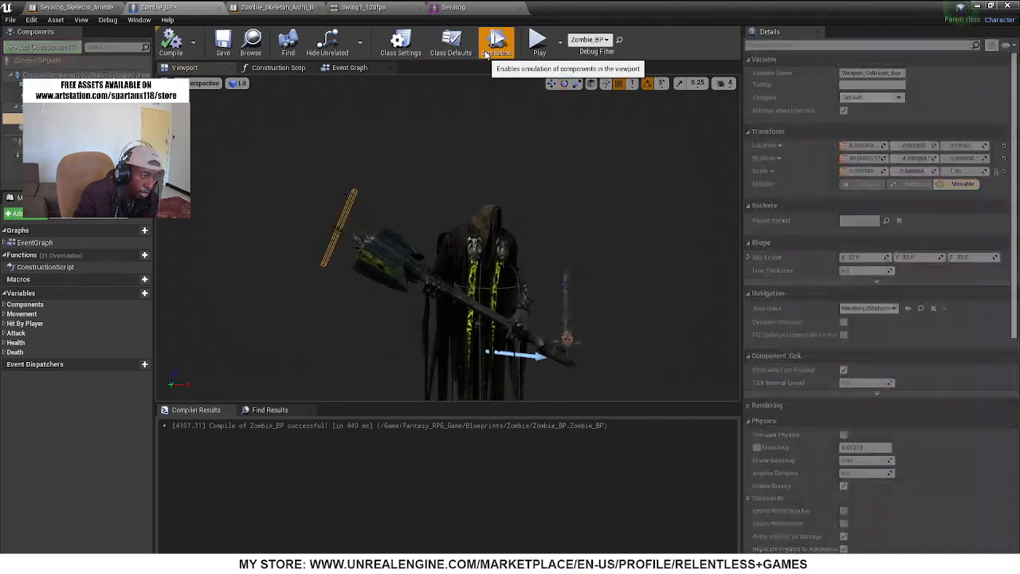
{"action": "left_click", "coordinate": [485, 53]}
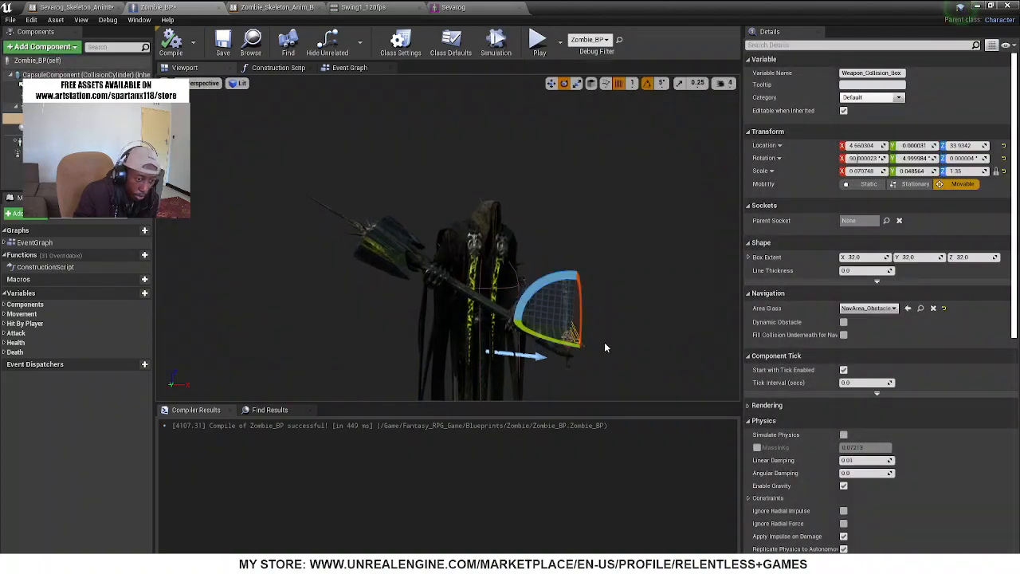
Reverse the collision box's X rotation, turn the box nearly horizontal, then compile and simulate to test its orientation
{"action": "mouse_move", "coordinate": [582, 329]}
{"action": "left_mouse_down"}
{"action": "mouse_move", "coordinate": [578, 342]}
{"action": "mouse_move", "coordinate": [576, 323]}
{"action": "left_mouse_up"}
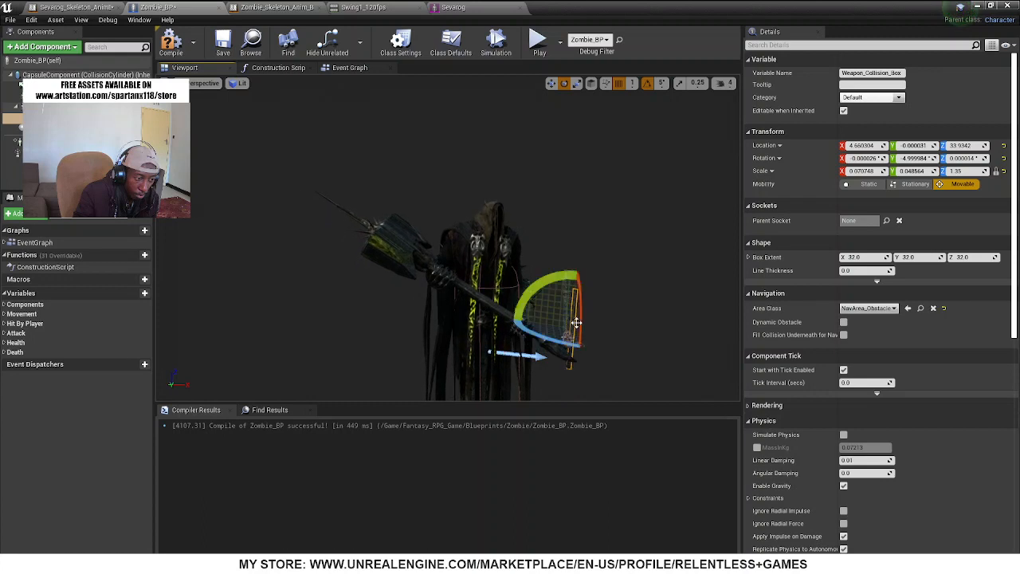
{"action": "mouse_move", "coordinate": [567, 288]}
{"action": "left_mouse_down"}
{"action": "mouse_move", "coordinate": [606, 275]}
{"action": "mouse_move", "coordinate": [577, 268]}
{"action": "left_mouse_up"}
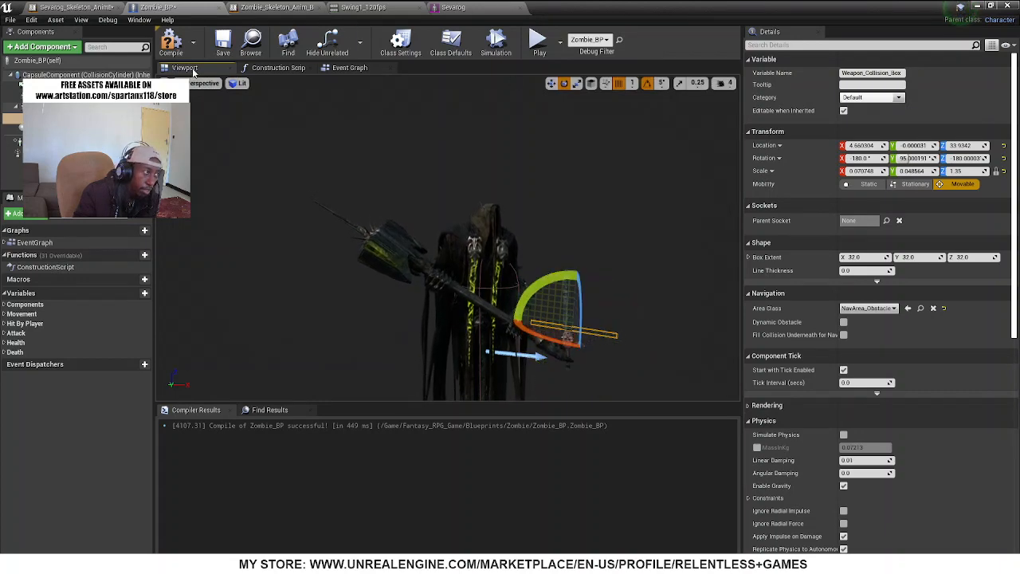
{"action": "left_click", "coordinate": [495, 46]}
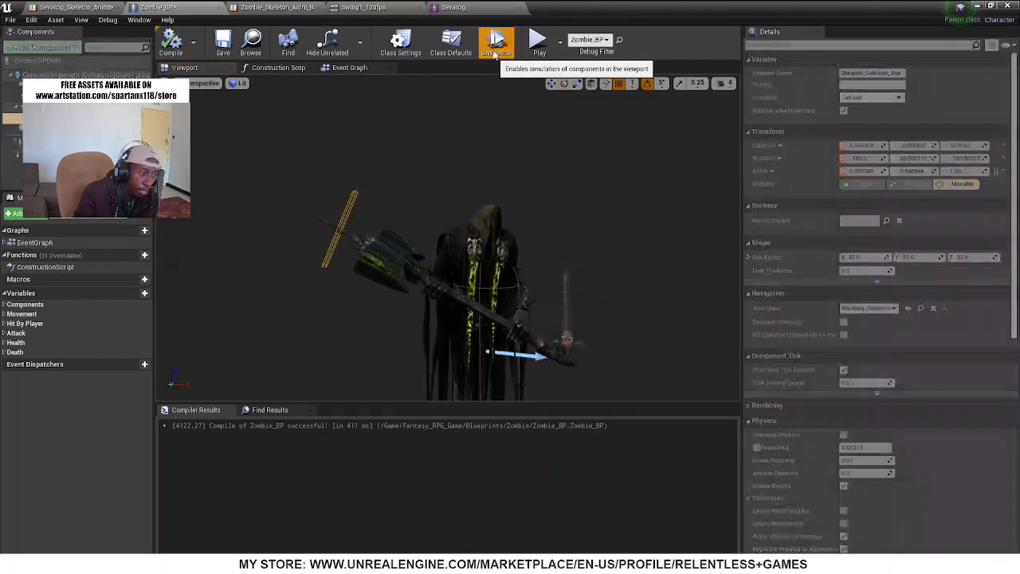
{"action": "left_click", "coordinate": [496, 47]}
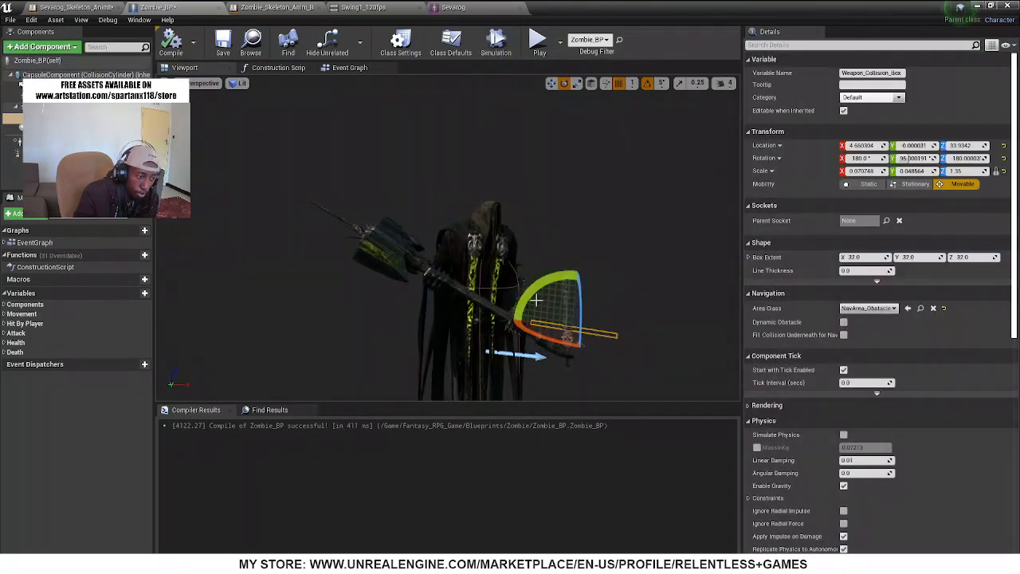
Stand Weapon_Collision_Box upright, try other rotations, set it to 0° on Z and about 90° on X, and compile Zombie_BP
{"action": "left_click_drag", "start_coordinate": [541, 284], "coordinate": [562, 302]}
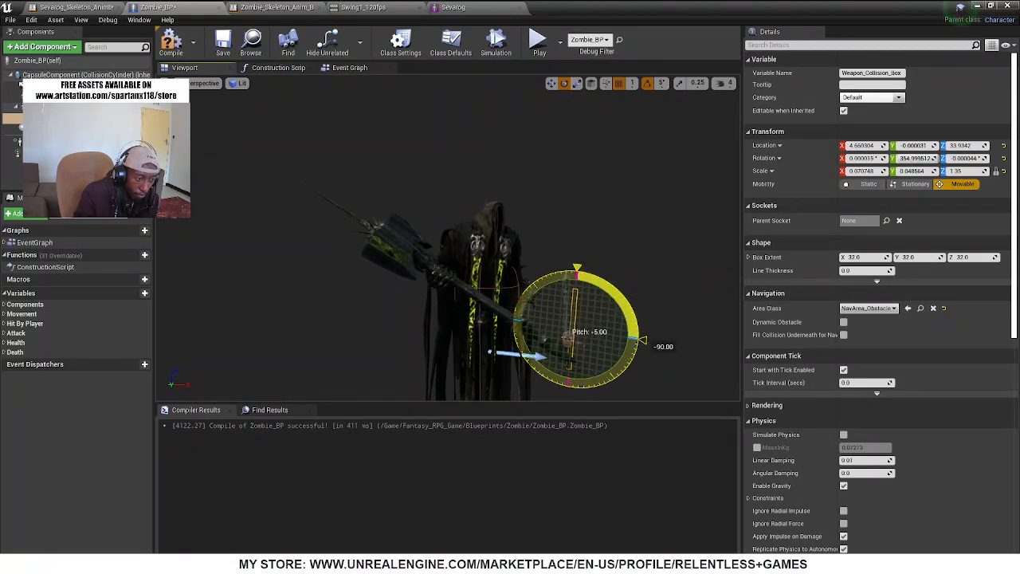
{"action": "left_click_drag", "start_coordinate": [562, 302], "coordinate": [552, 341]}
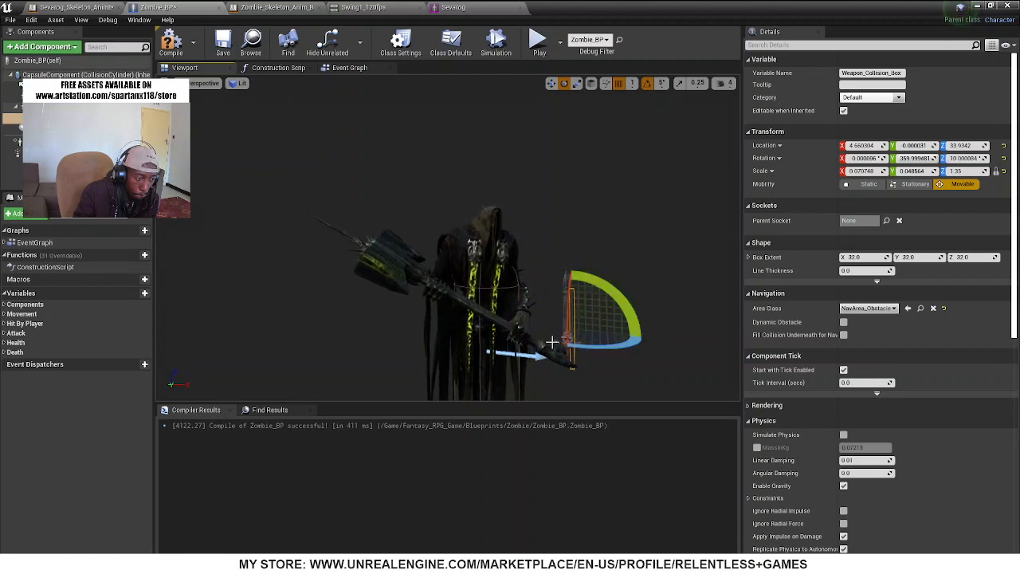
{"action": "key", "text": "ctrl+z"}
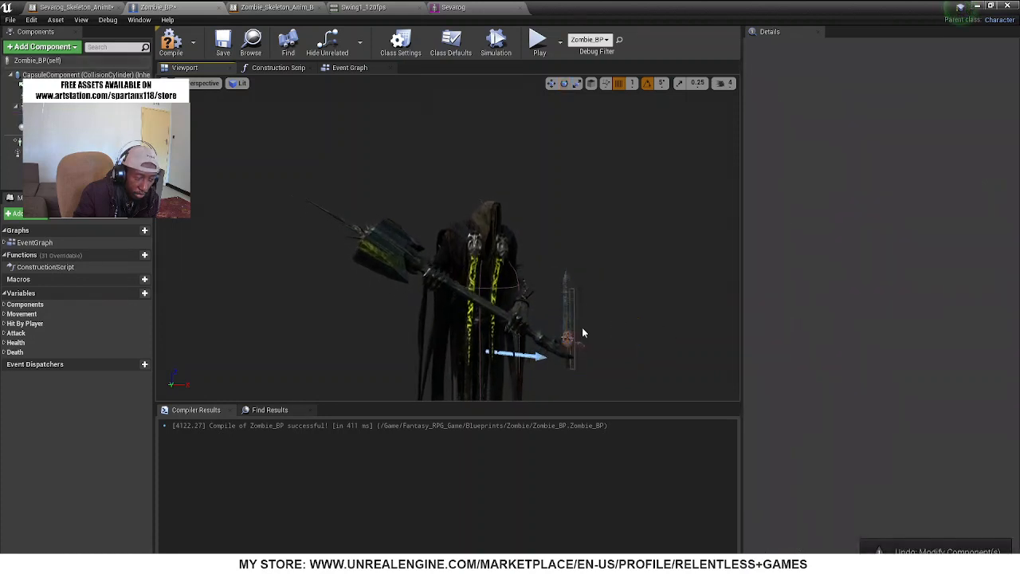
{"action": "left_click", "coordinate": [557, 348]}
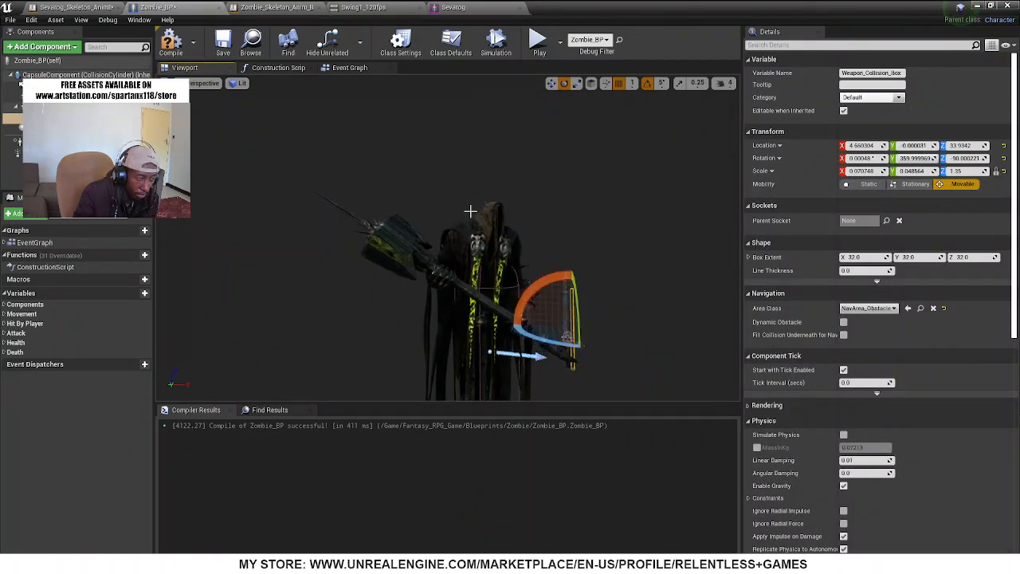
{"action": "left_click", "coordinate": [495, 44]}
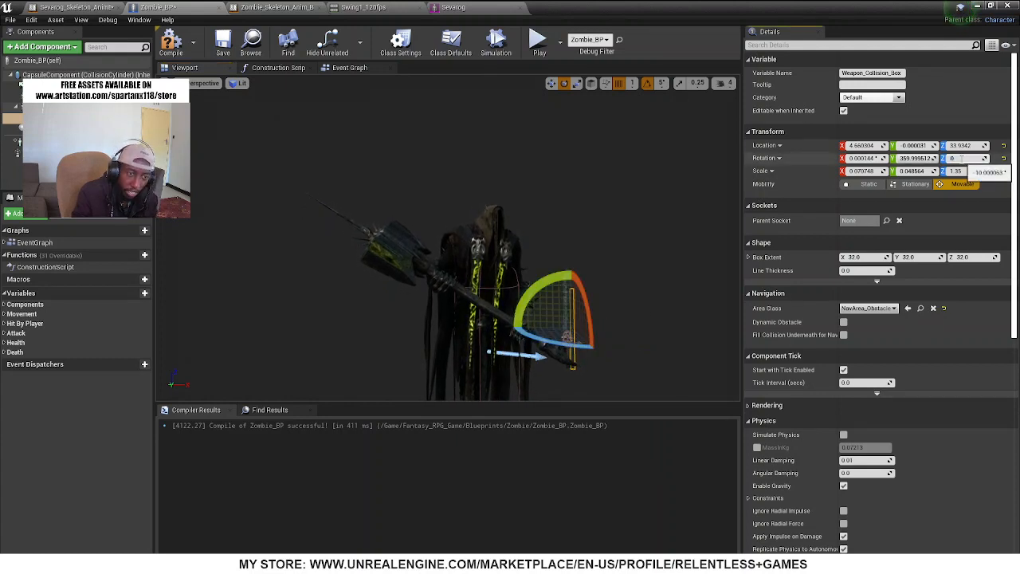
{"action": "key", "text": "Return"}
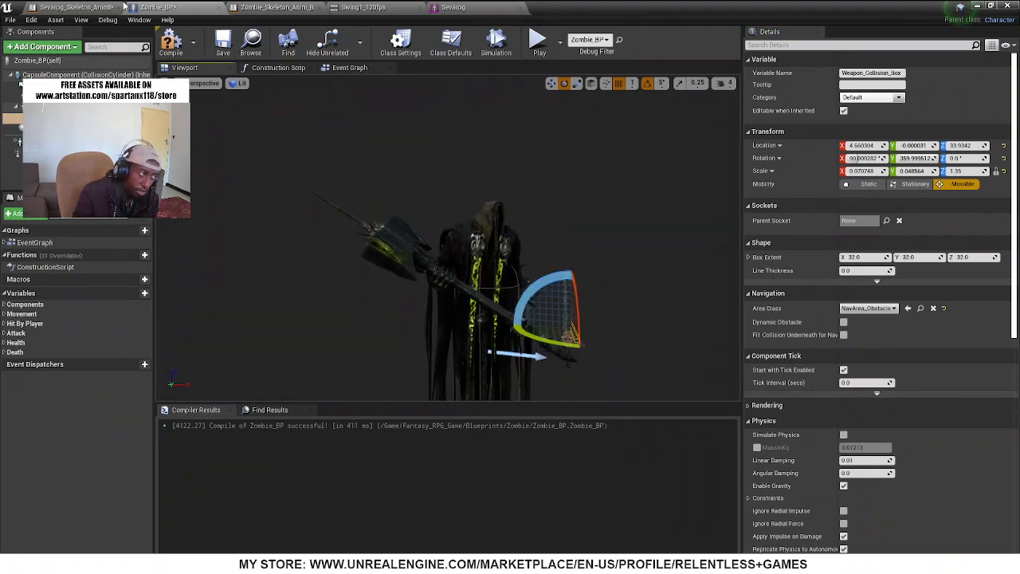
{"action": "left_click", "coordinate": [171, 44]}
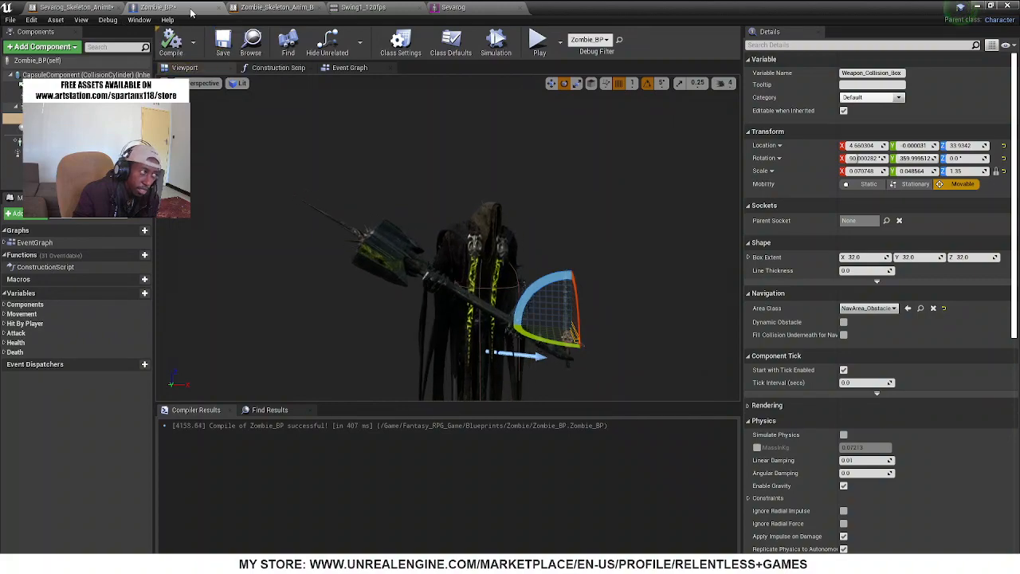
Close Zombie_BP and reopen it from the Fantasy_RPG_Game/Blueprints/Zombie folder, clearing the leftover asset search
{"action": "left_click", "coordinate": [219, 10]}
{"action": "left_click_drag", "start_coordinate": [630, 6], "coordinate": [769, 182]}
{"action": "scroll", "coordinate": [51, 421], "scroll_direction": "up", "scroll_amount": 8}
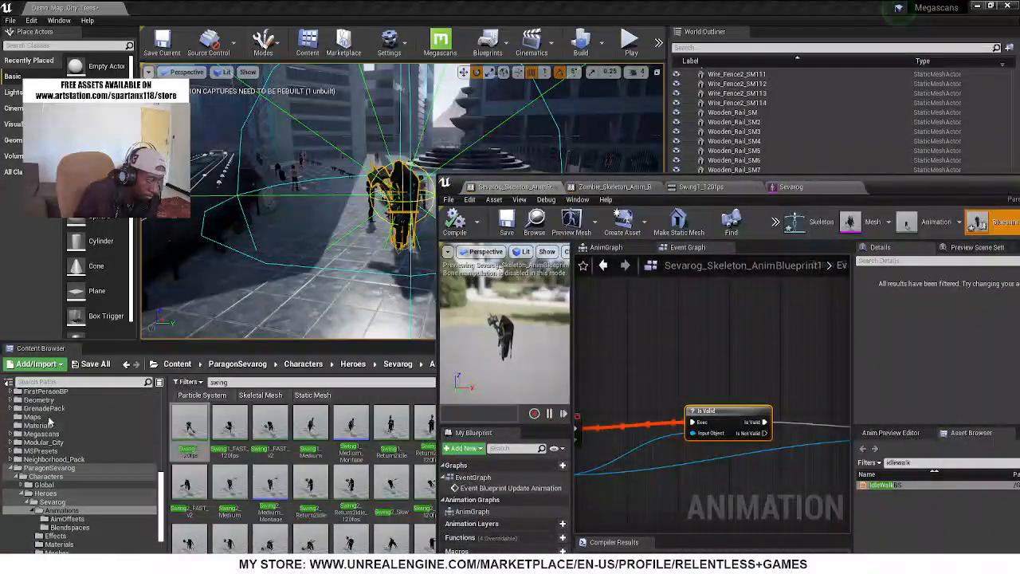
{"action": "scroll", "coordinate": [50, 420], "scroll_direction": "up", "scroll_amount": 4}
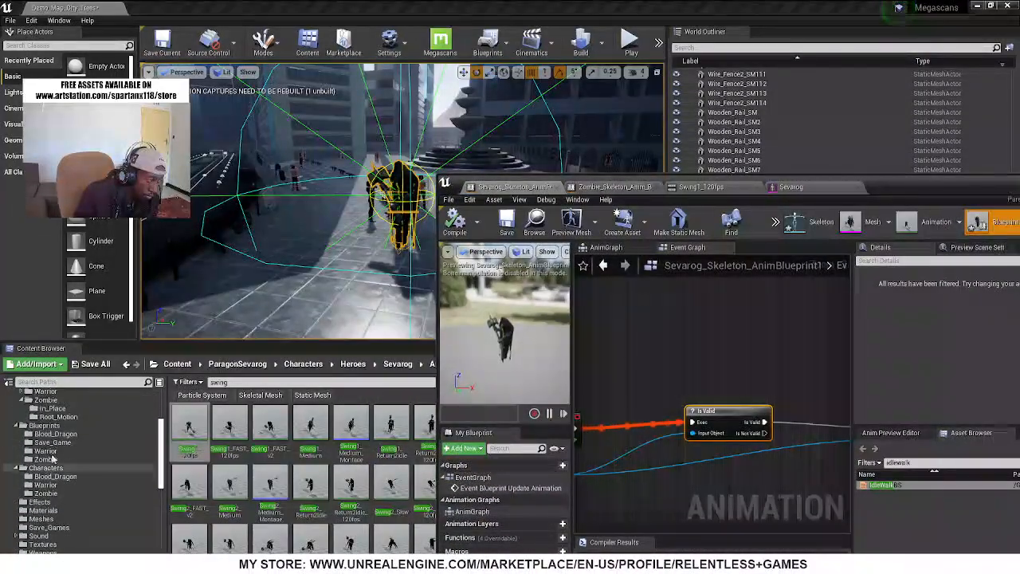
{"action": "left_click", "coordinate": [47, 460]}
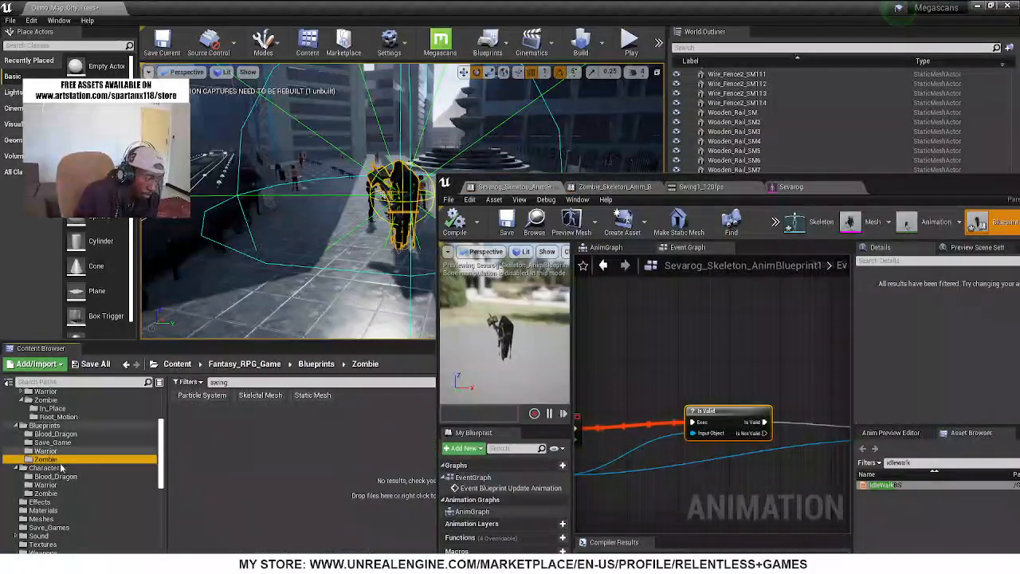
{"action": "left_click", "coordinate": [233, 382]}
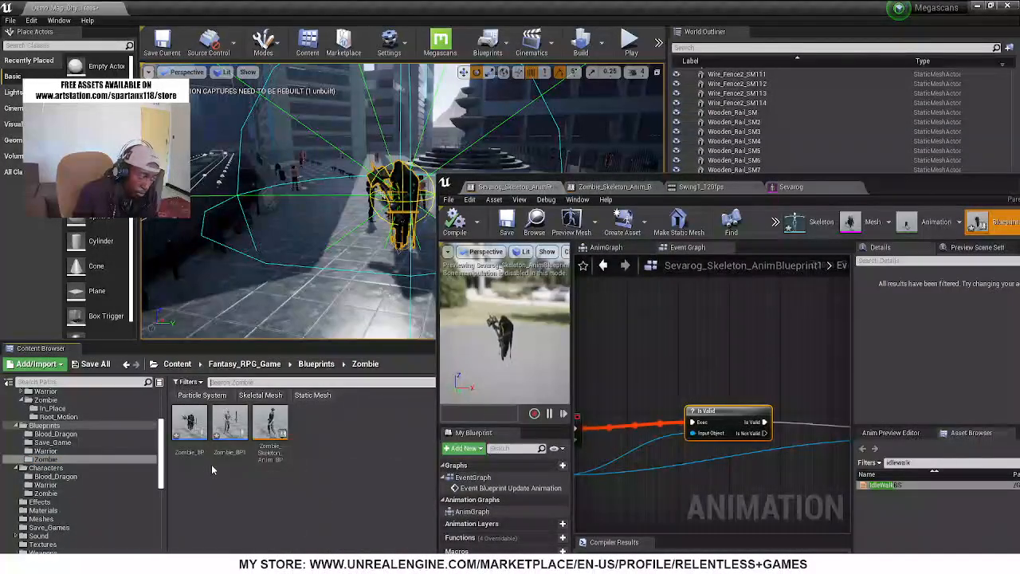
{"action": "double_click", "coordinate": [189, 423]}
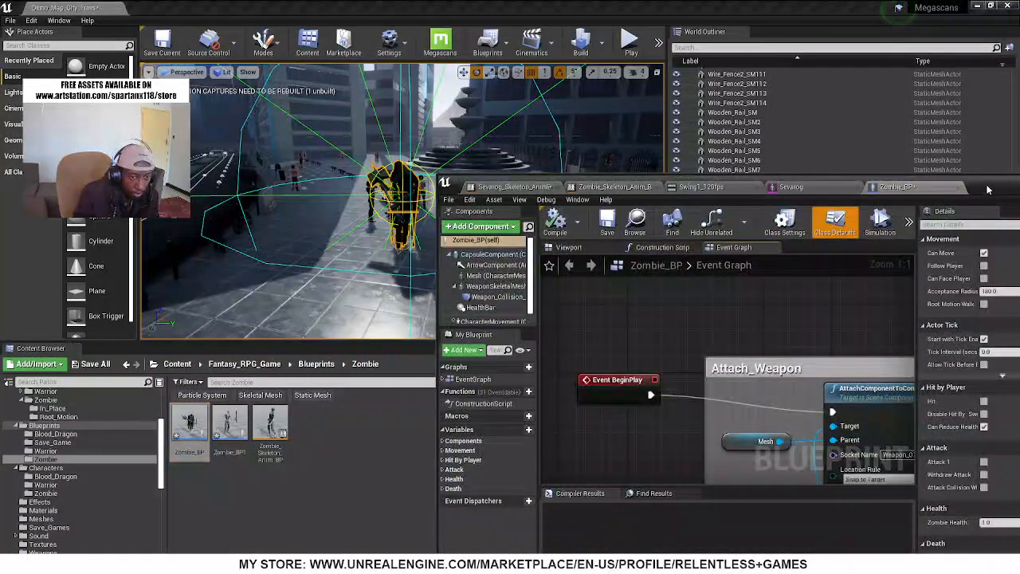
{"action": "double_click", "coordinate": [987, 189]}
Simulate Zombie_BP in the viewport to examine how the collision box aligns with the hammer, then stop the simulation
{"action": "left_click_drag", "start_coordinate": [177, 73], "coordinate": [262, 70]}
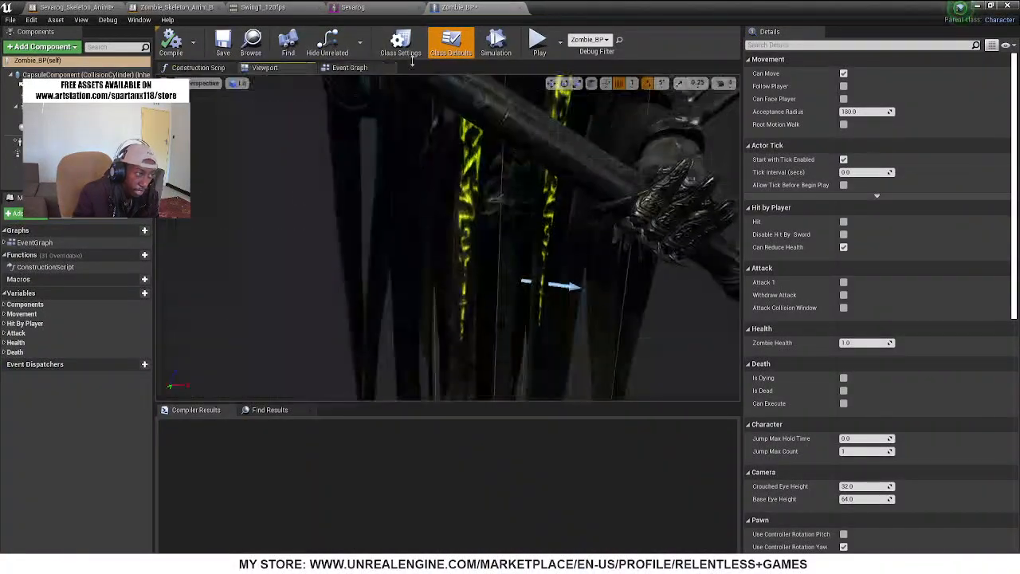
{"action": "left_click", "coordinate": [497, 42]}
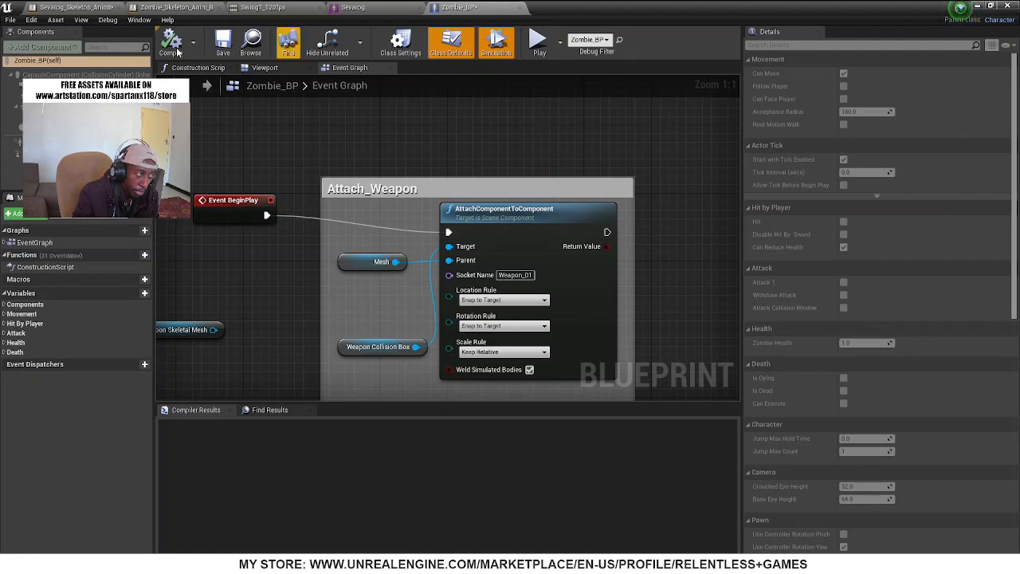
{"action": "left_click", "coordinate": [261, 68]}
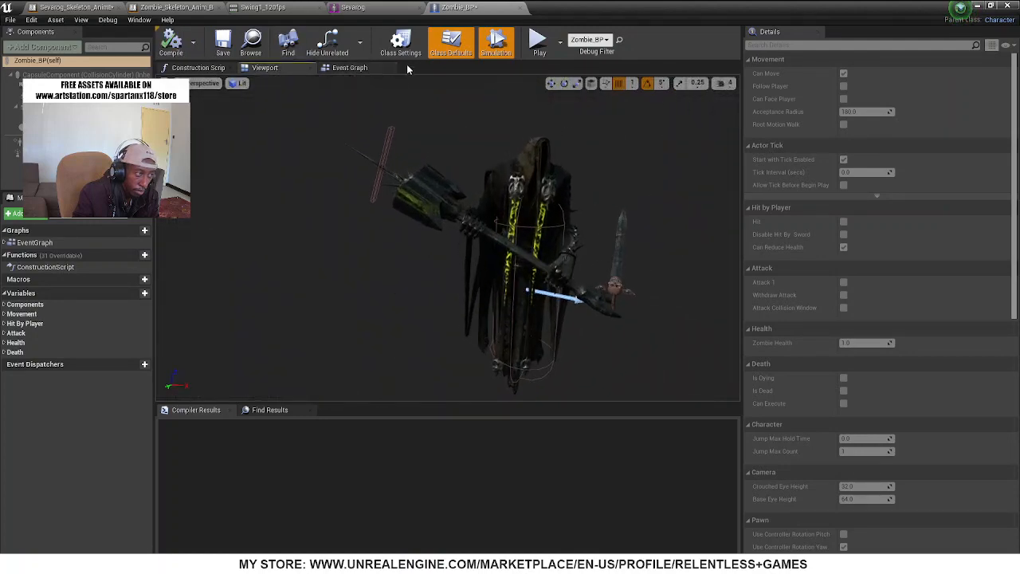
{"action": "left_click", "coordinate": [506, 51]}
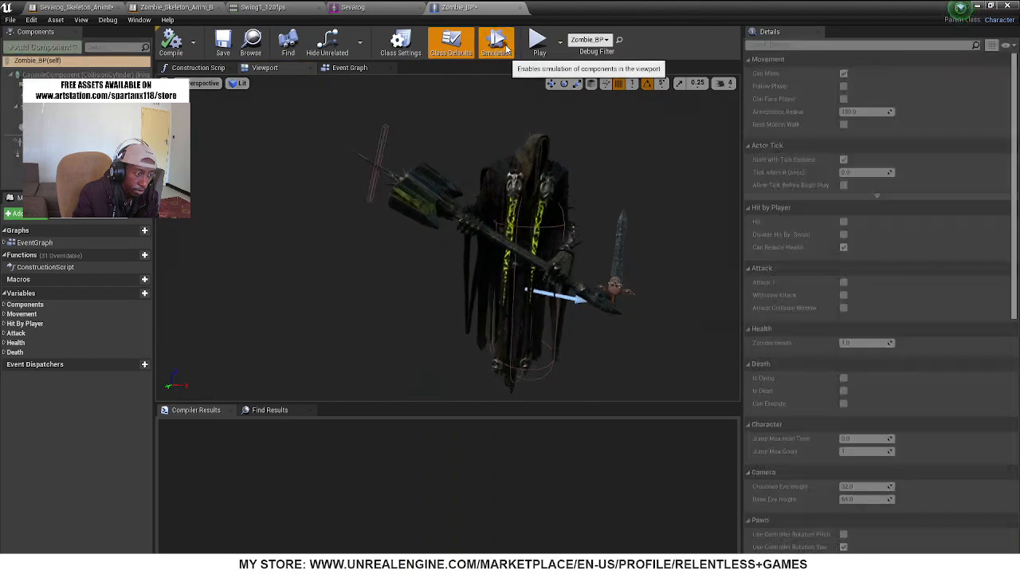
{"action": "left_click", "coordinate": [505, 51]}
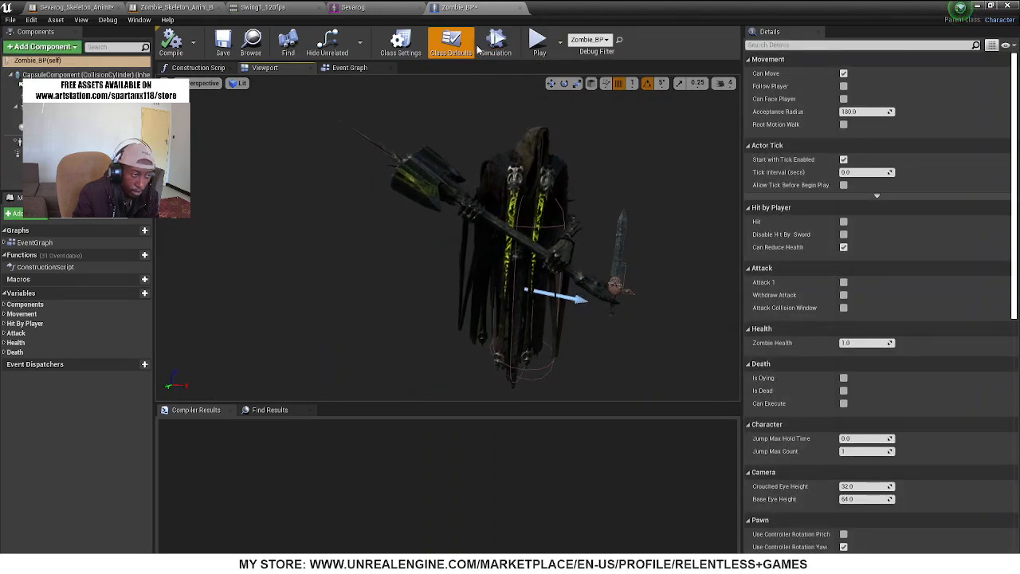
Reset Weapon_Collision_Box's X rotation to 0° and pitch the box to 450° on Y so it lies nearly horizontal
{"action": "left_click", "coordinate": [626, 277]}
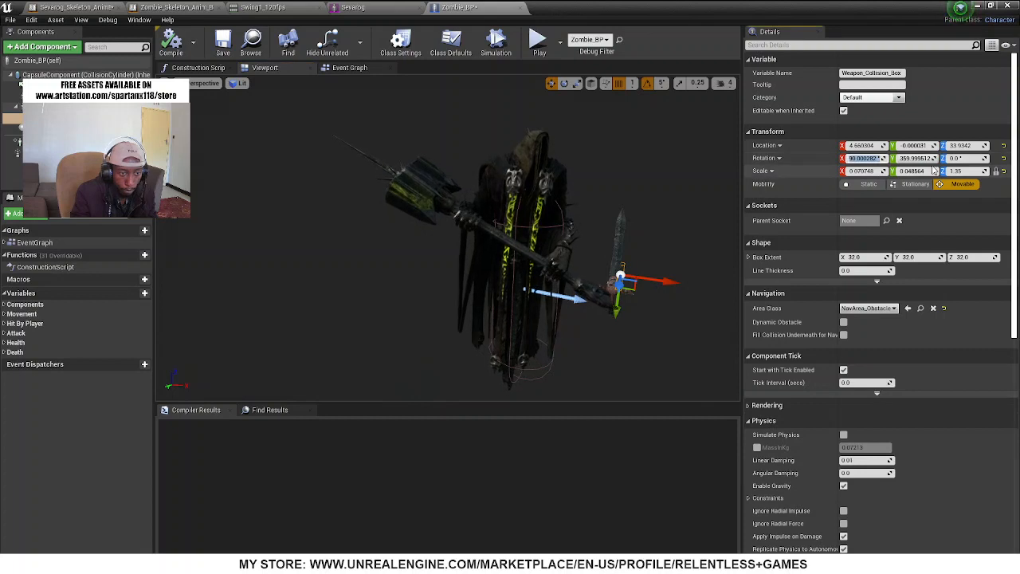
{"action": "left_click", "coordinate": [866, 158]}
{"action": "type", "text": "0"}
{"action": "key", "text": "Return"}
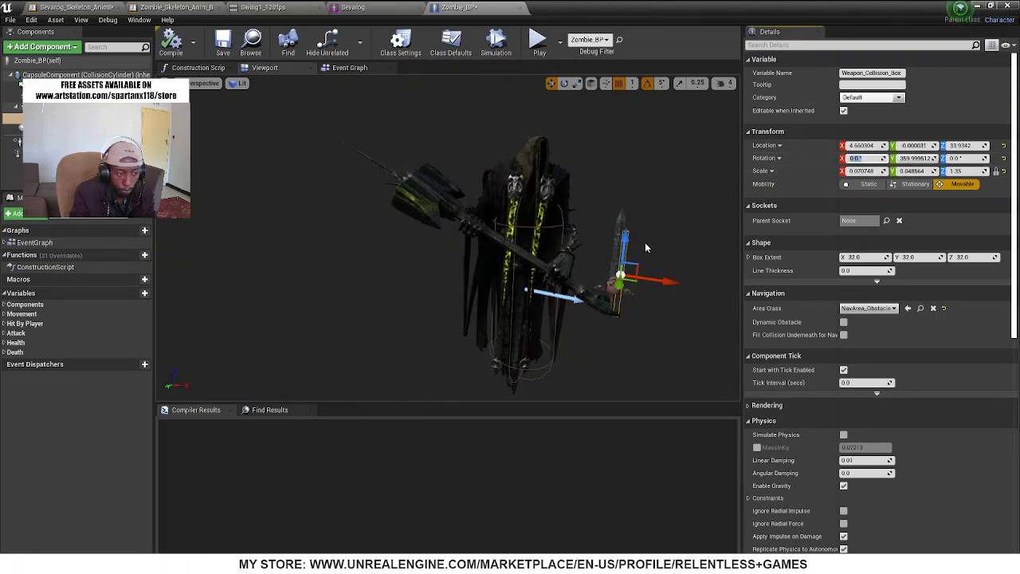
{"action": "key", "text": "e"}
{"action": "left_click_drag", "start_coordinate": [590, 289], "coordinate": [598, 323]}
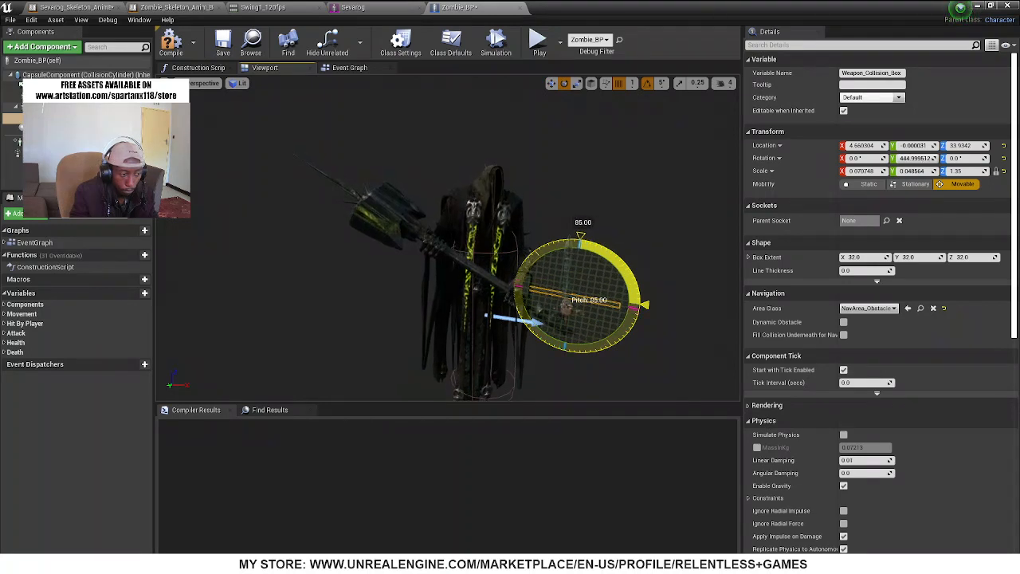
Compile Zombie_BP and simulate it to check the pitched collision box against the hammer
{"action": "left_click", "coordinate": [495, 43]}
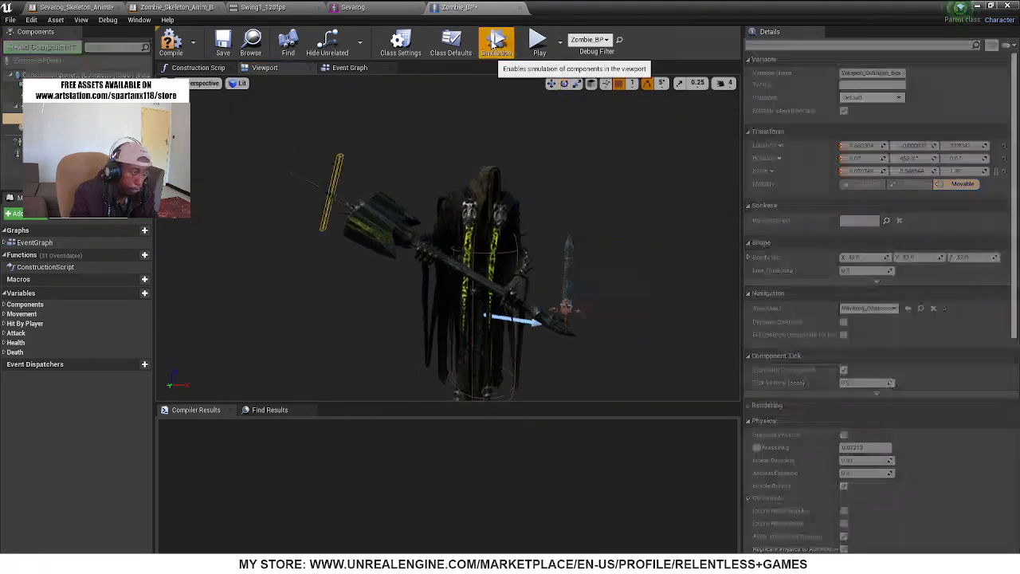
{"action": "left_click", "coordinate": [495, 44]}
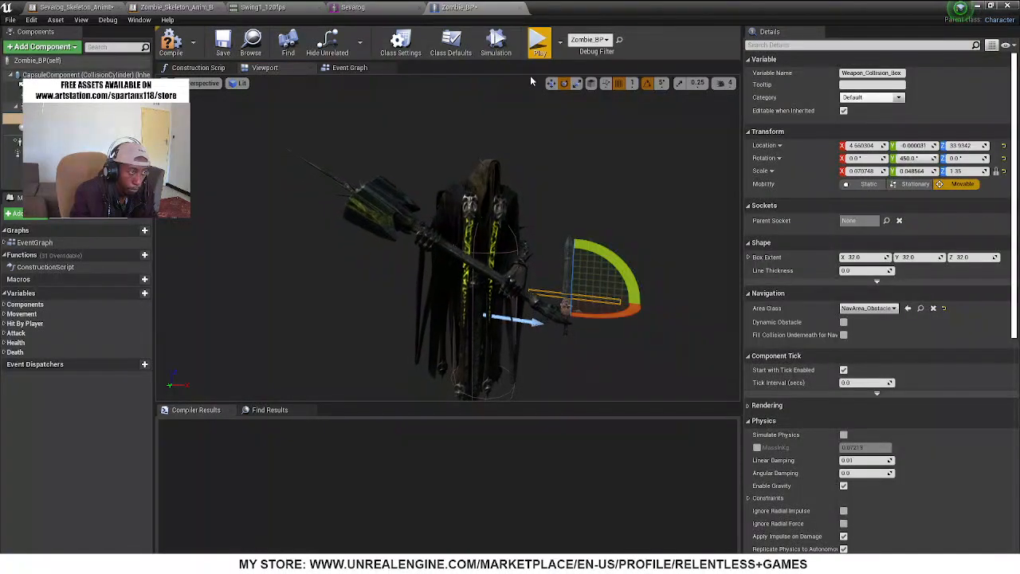
{"action": "left_click", "coordinate": [171, 44]}
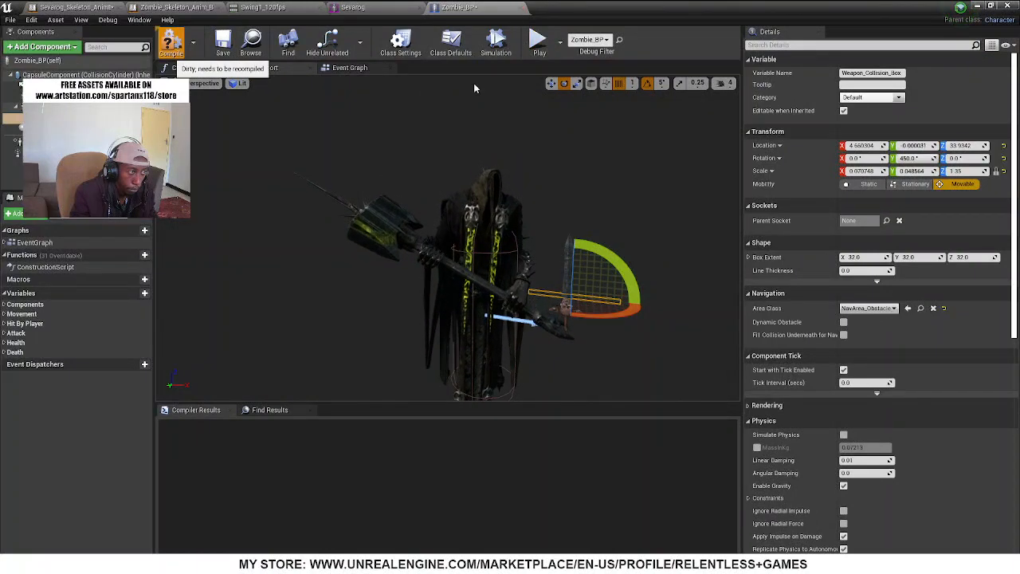
{"action": "left_click", "coordinate": [496, 48]}
{"action": "left_click", "coordinate": [496, 48]}
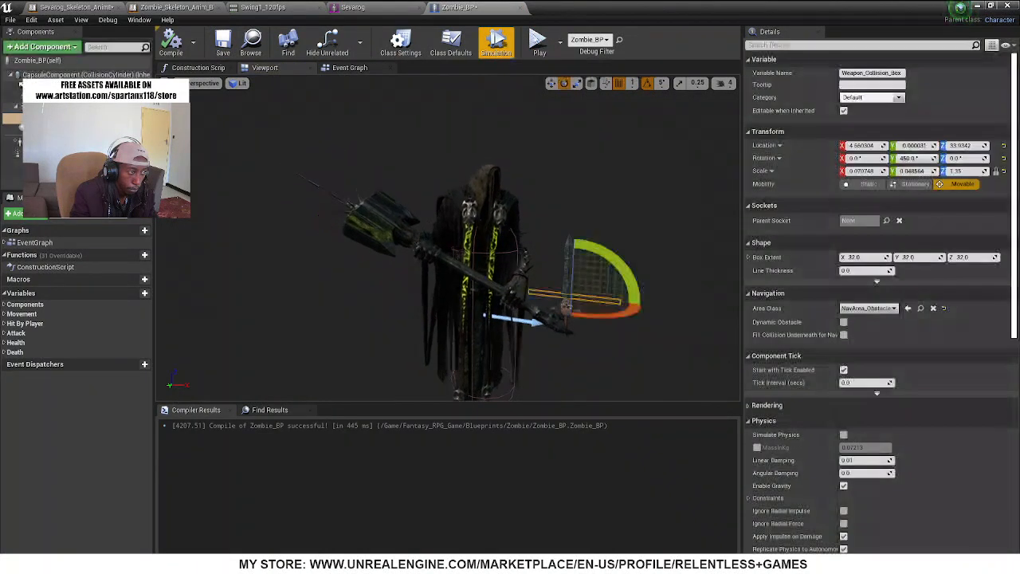
Close and reopen Zombie_BP, then set AttachComponentToComponent's Rotation Rule to Keep Relative in the event graph
{"action": "left_click", "coordinate": [520, 7]}
{"action": "double_click", "coordinate": [597, 6]}
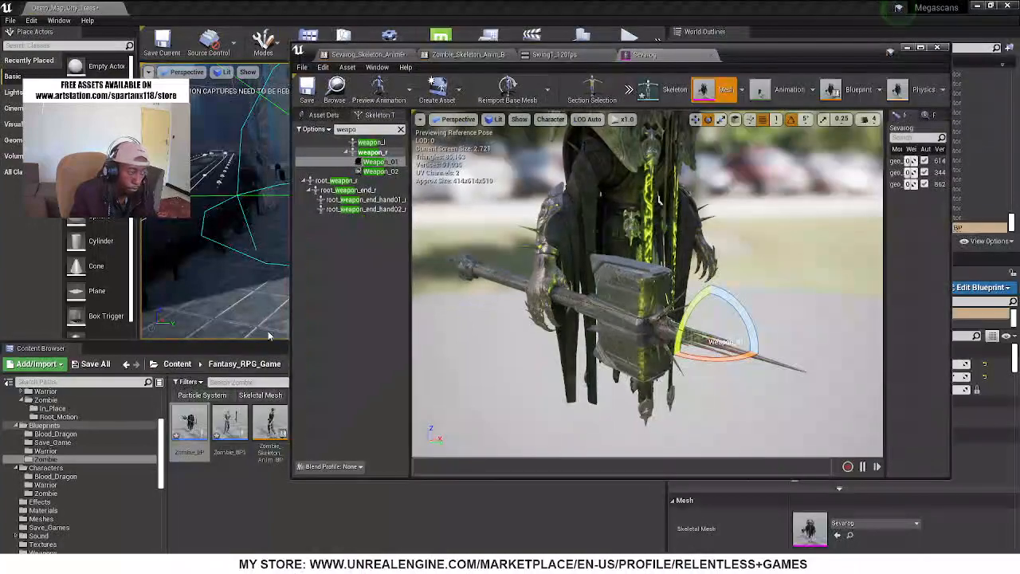
{"action": "double_click", "coordinate": [188, 423]}
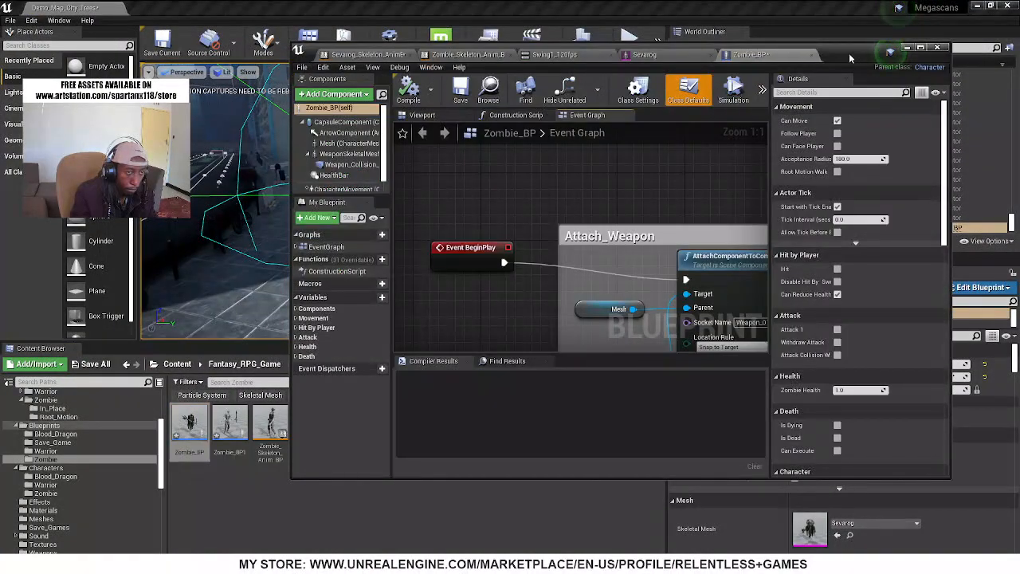
{"action": "double_click", "coordinate": [849, 52]}
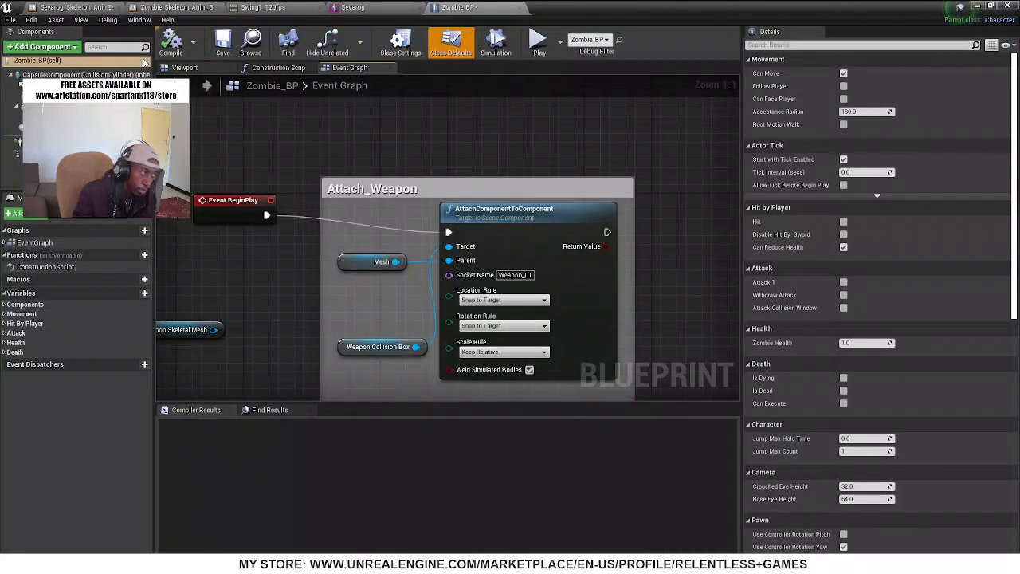
{"action": "left_click", "coordinate": [477, 327]}
{"action": "left_click", "coordinate": [476, 335]}
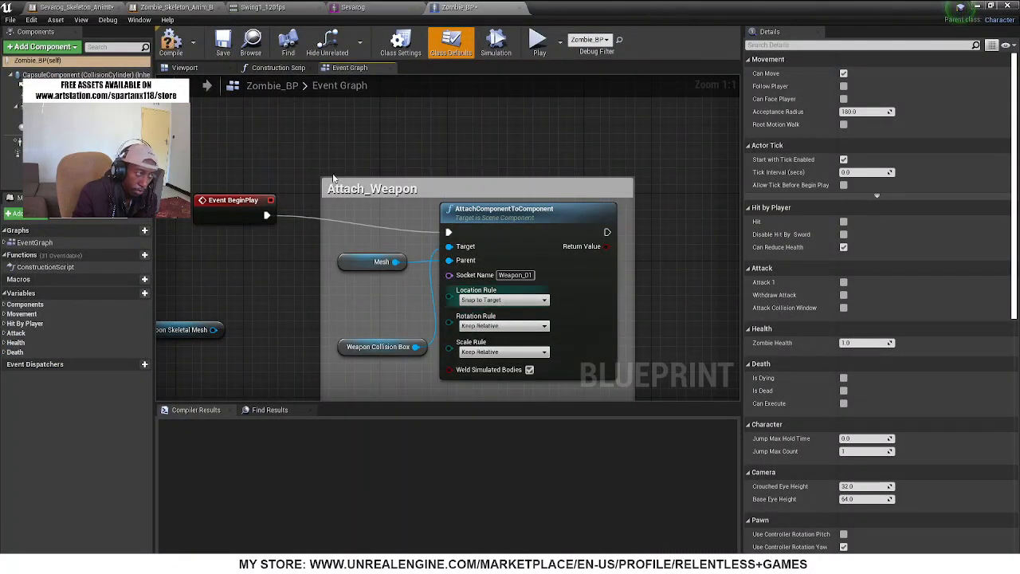
Compile Zombie_BP and briefly simulate it to check the box's orientation under the Keep Relative rotation rule
{"action": "left_click", "coordinate": [185, 68]}
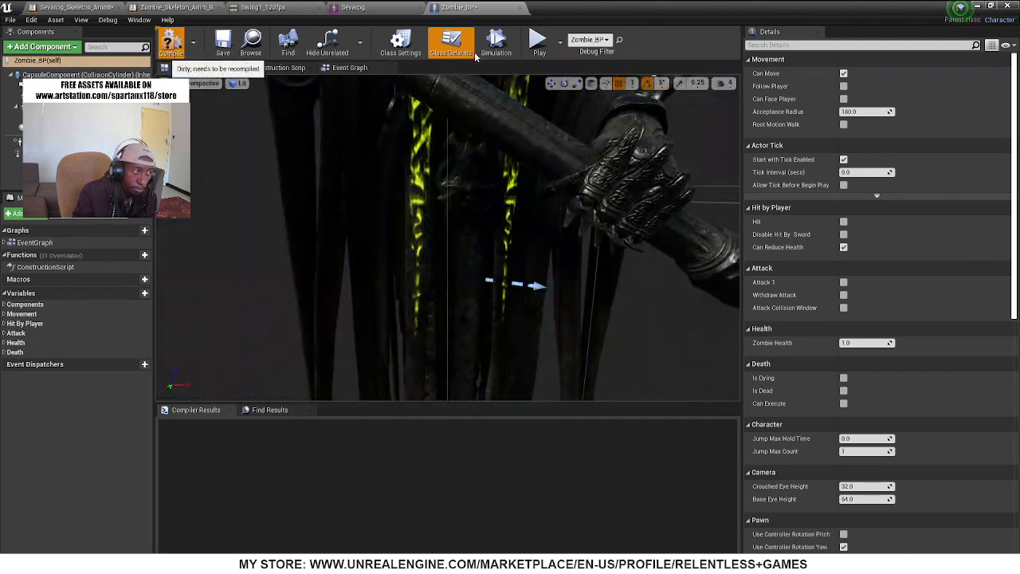
{"action": "left_click", "coordinate": [170, 42]}
{"action": "left_click", "coordinate": [496, 44]}
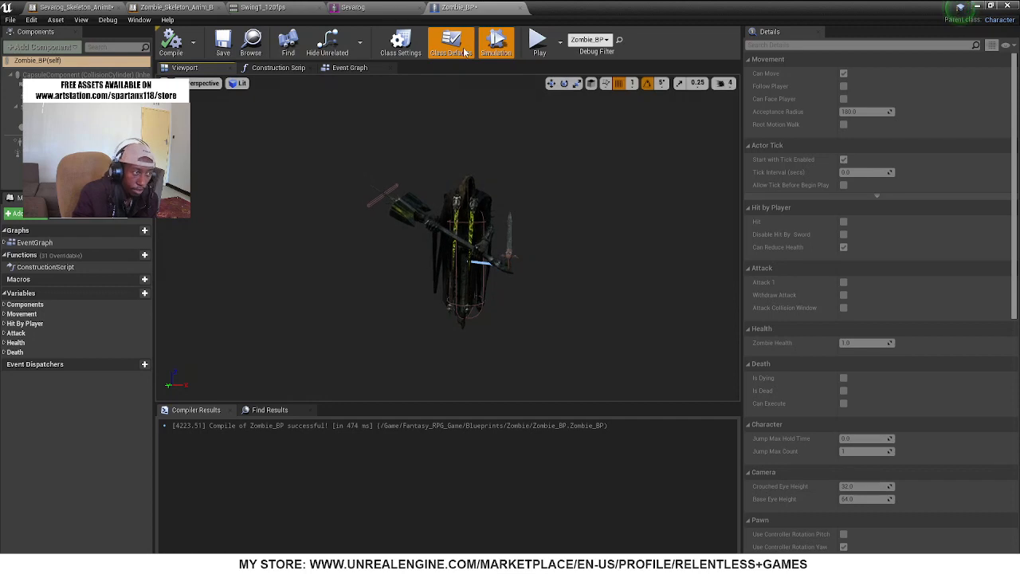
{"action": "left_click", "coordinate": [496, 44]}
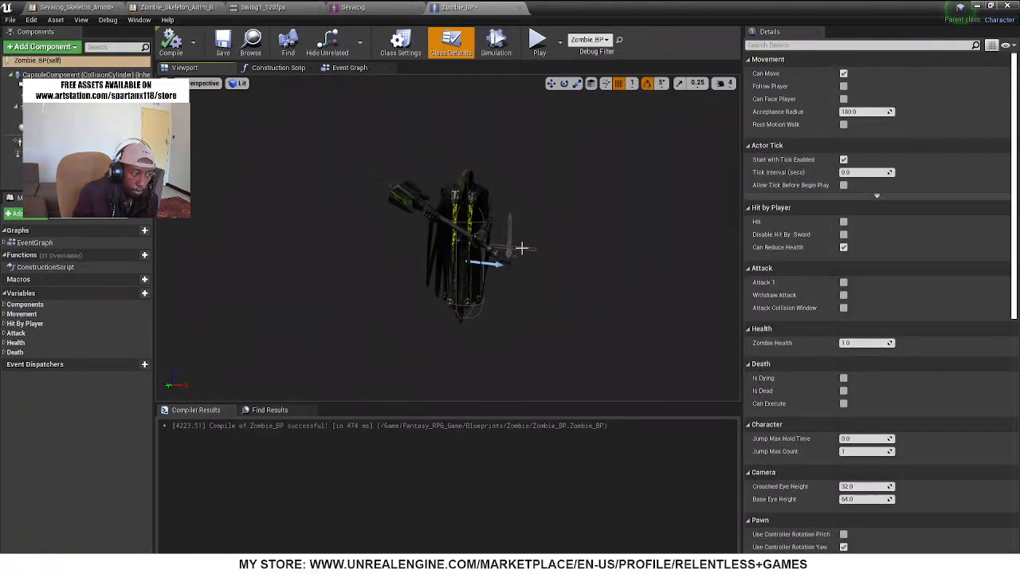
Rotate Weapon_Collision_Box to about 90° on X, 720° on Y and 180° on Z, then compile and simulate to test its alignment
{"action": "left_click", "coordinate": [522, 248]}
{"action": "left_click_drag", "start_coordinate": [546, 211], "coordinate": [542, 195]}
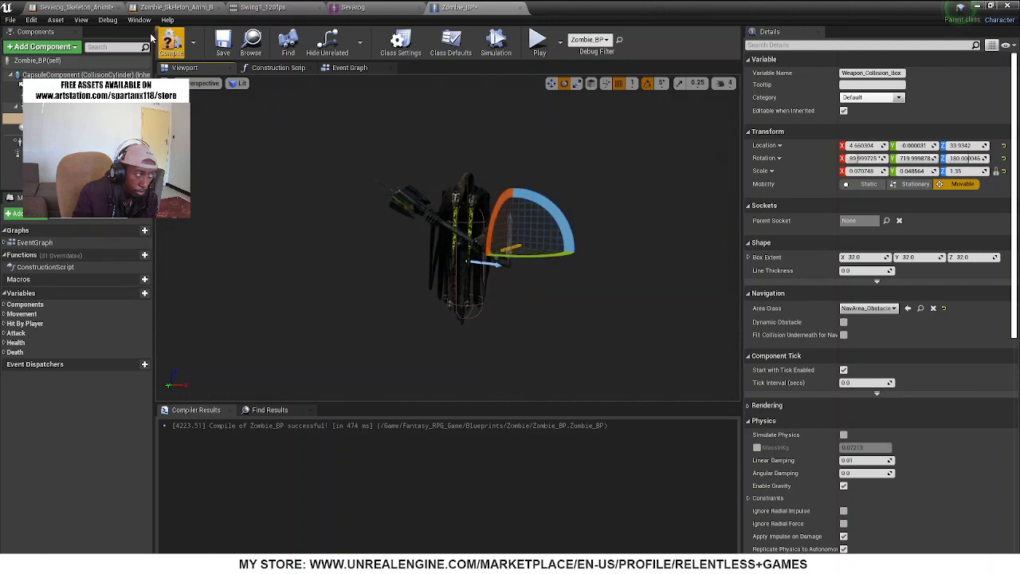
{"action": "left_click", "coordinate": [495, 43]}
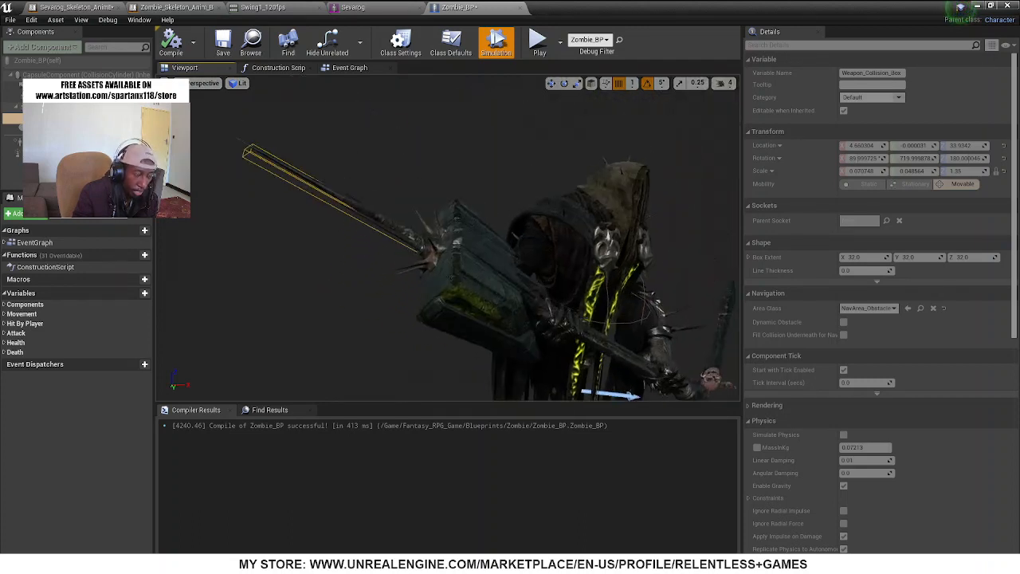
{"action": "scroll", "coordinate": [448, 237], "scroll_direction": "down", "scroll_amount": 5}
{"action": "middle_click_drag", "start_coordinate": [448, 237], "coordinate": [518, 239]}
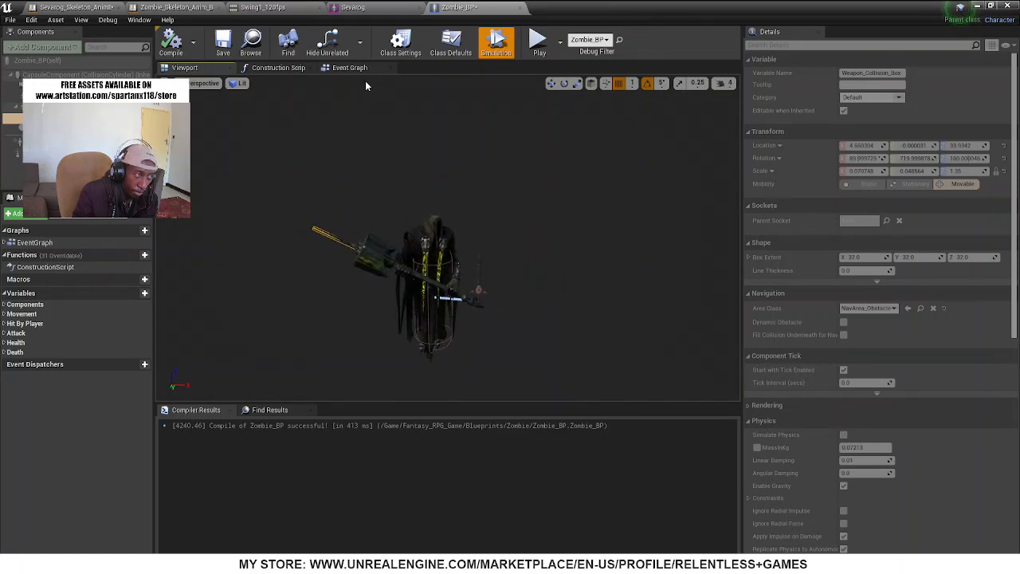
{"action": "left_click", "coordinate": [496, 44]}
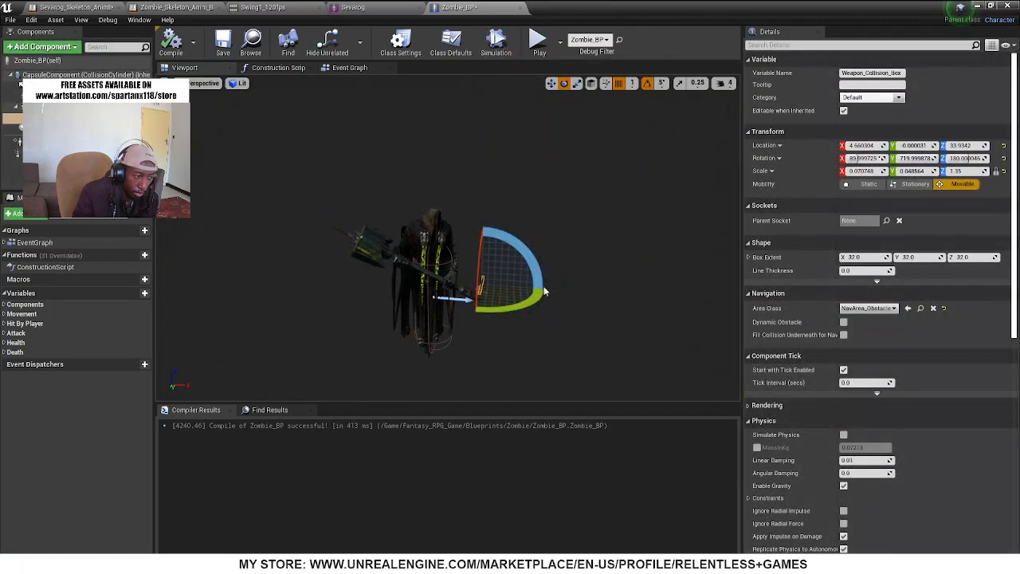
Scale Weapon_Collision_Box to about 0.56 on X, 0.55 on Y and 2.98 on Z
{"action": "middle_click_drag", "start_coordinate": [545, 293], "coordinate": [525, 345]}
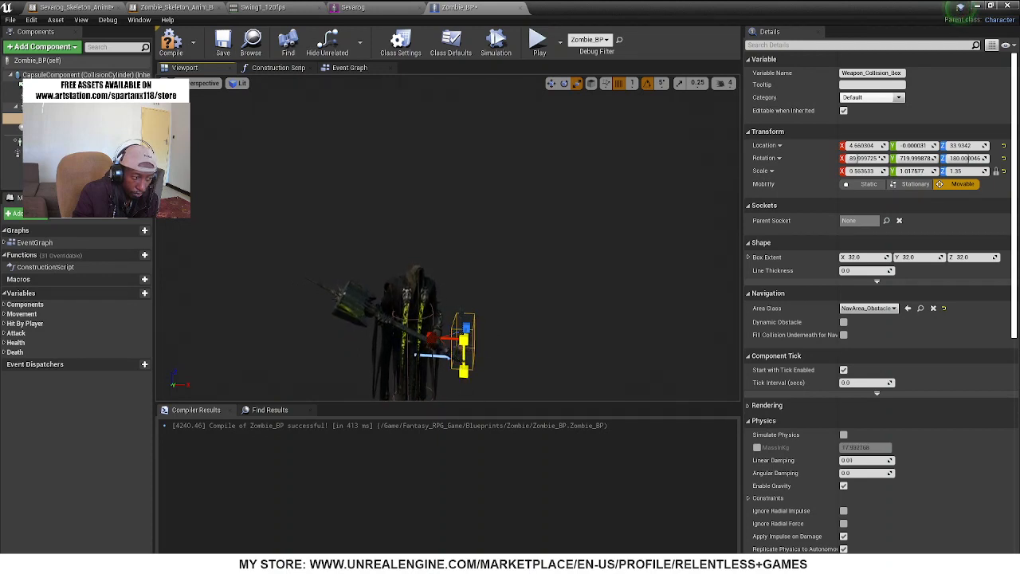
{"action": "left_click_drag", "start_coordinate": [525, 295], "coordinate": [482, 327], "text": "alt"}
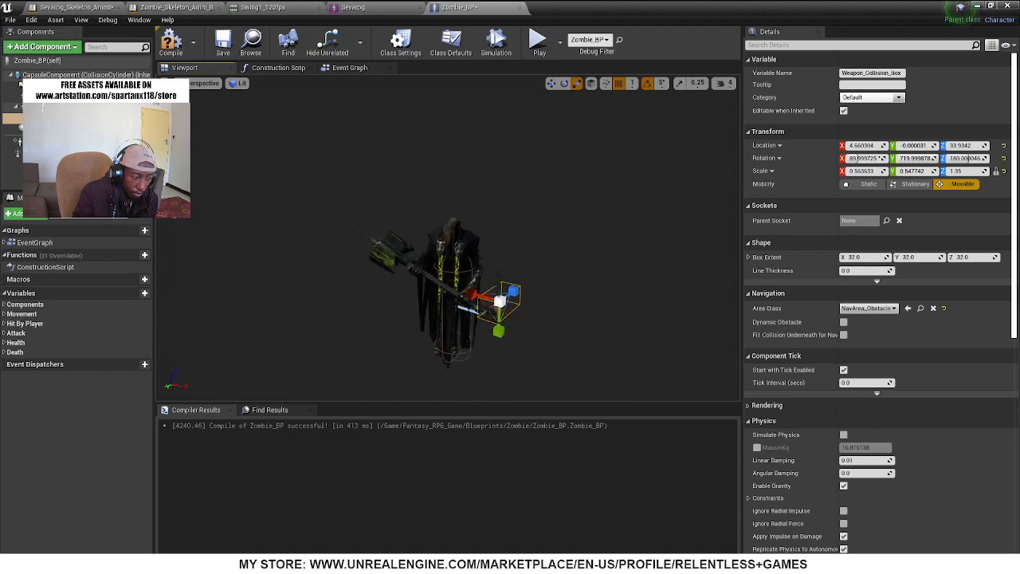
{"action": "middle_click_drag", "start_coordinate": [448, 310], "coordinate": [368, 310]}
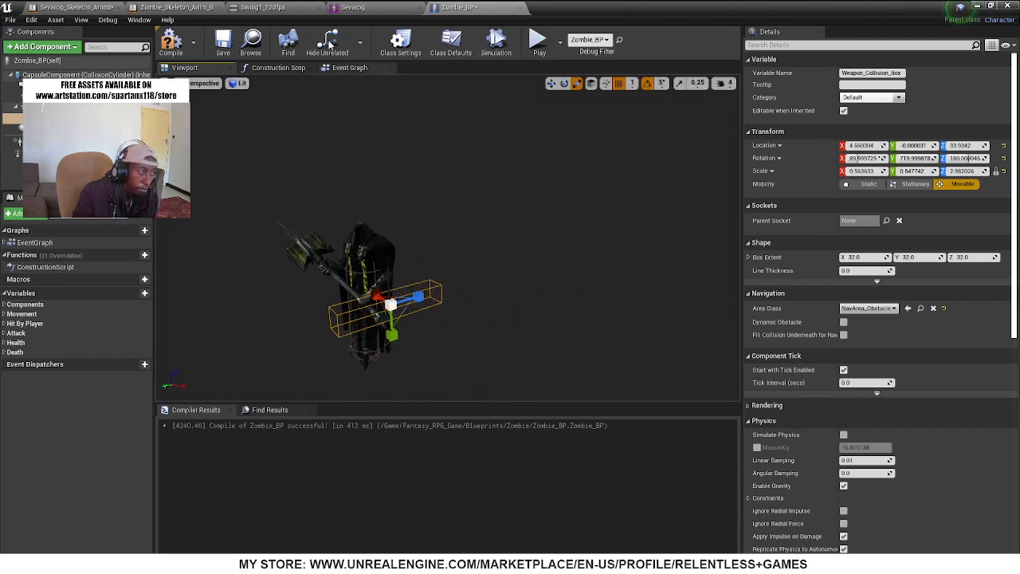
Compile Zombie_BP and simulate it to compare the elongated collision box with the hammer, then end the simulation
{"action": "left_click", "coordinate": [170, 41]}
{"action": "left_click", "coordinate": [496, 41]}
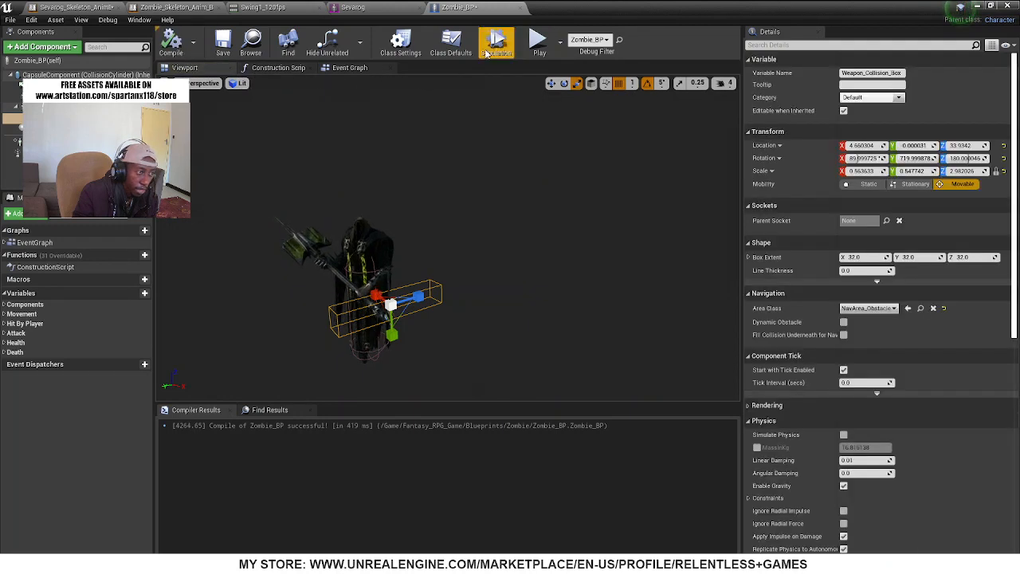
{"action": "middle_click_drag", "start_coordinate": [390, 271], "coordinate": [506, 271]}
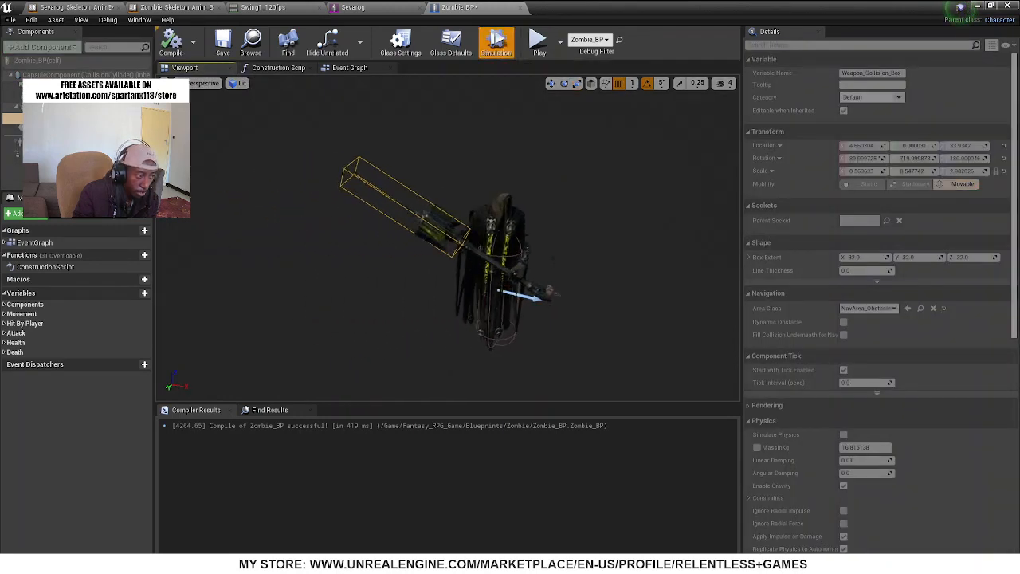
{"action": "scroll", "coordinate": [448, 240], "scroll_direction": "up", "scroll_amount": 5}
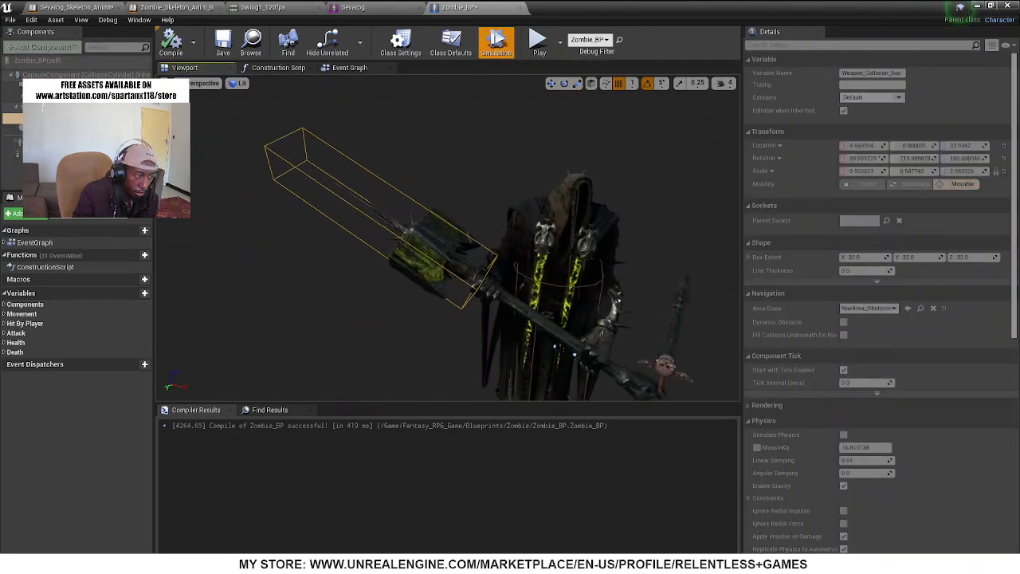
{"action": "scroll", "coordinate": [448, 239], "scroll_direction": "down", "scroll_amount": 3}
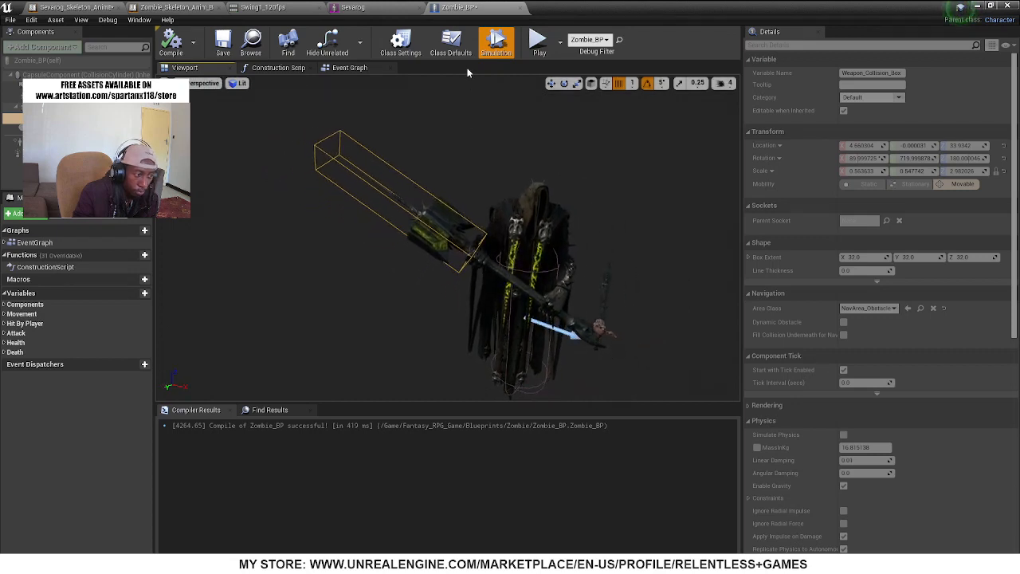
{"action": "left_click", "coordinate": [496, 41]}
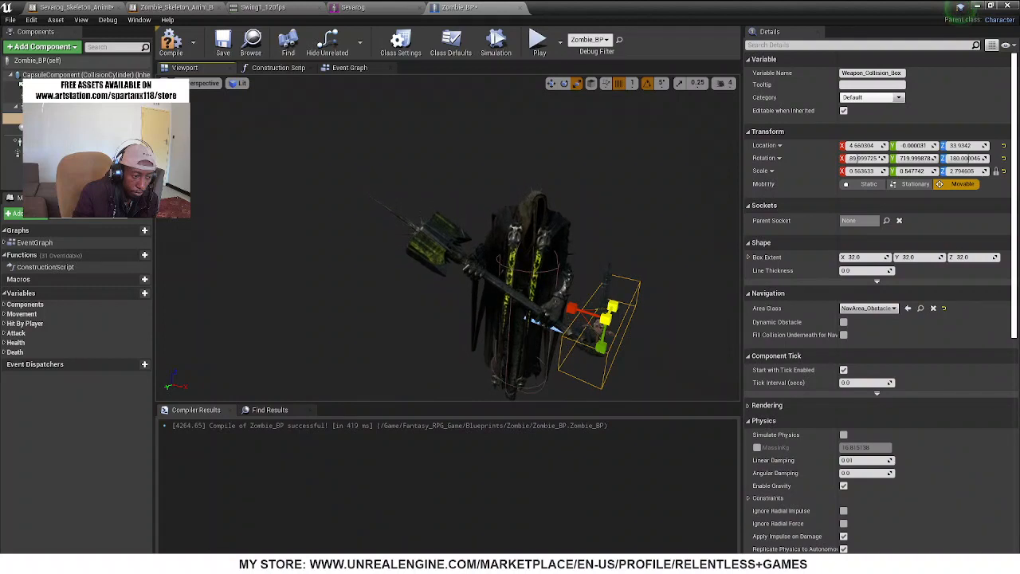
Reduce Weapon_Collision_Box's Z scale to about 2.27, simulate briefly to check its length, and compile Zombie_BP
{"action": "left_click", "coordinate": [500, 42]}
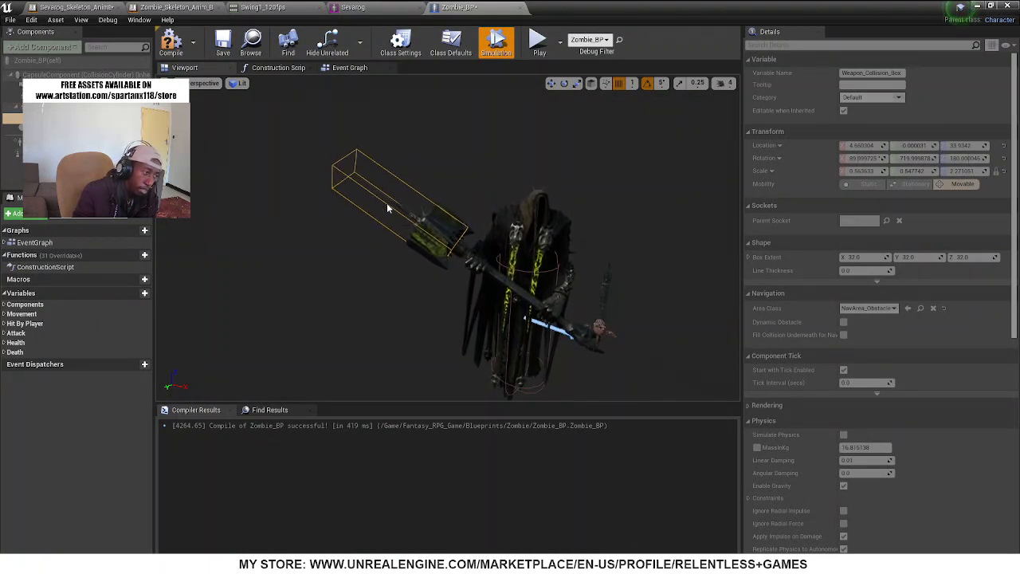
{"action": "left_click", "coordinate": [511, 49]}
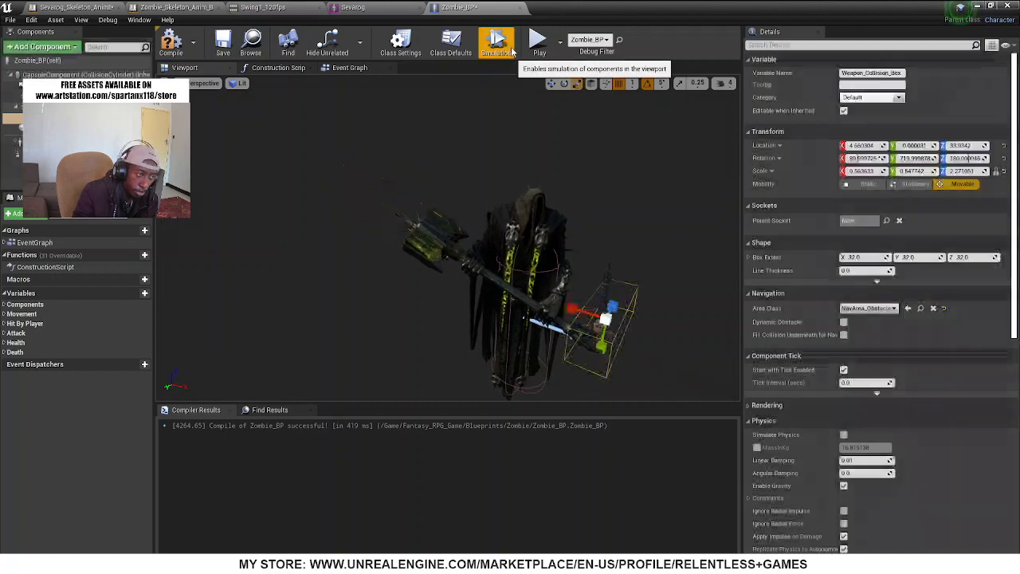
{"action": "left_click", "coordinate": [170, 44]}
Examine the Attach_Weapon node group and its neighbours in Zombie_BP's event graph
{"action": "left_click", "coordinate": [359, 68]}
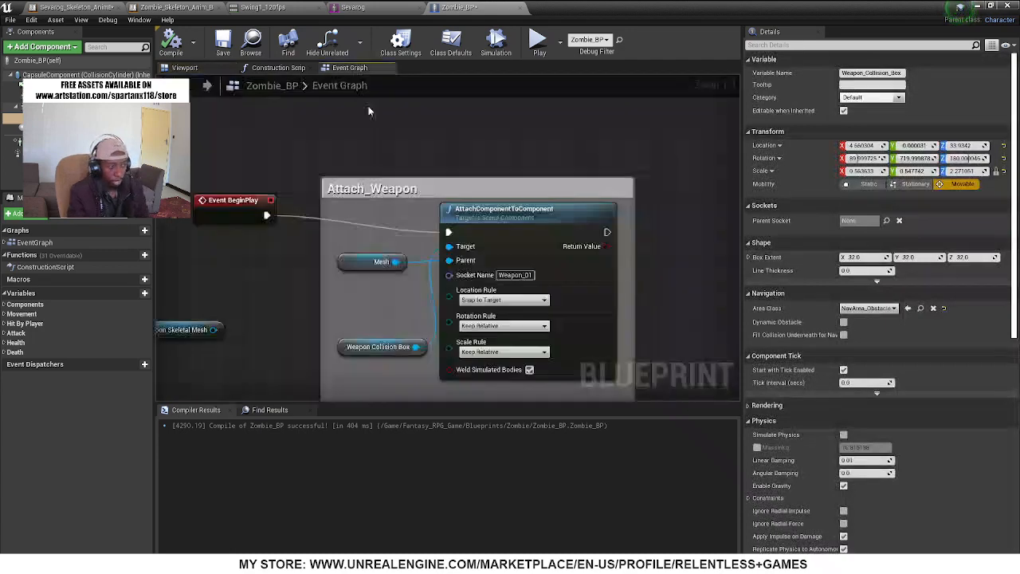
{"action": "scroll", "coordinate": [556, 253], "scroll_direction": "down", "scroll_amount": 5}
{"action": "scroll", "coordinate": [556, 253], "scroll_direction": "down", "scroll_amount": 6}
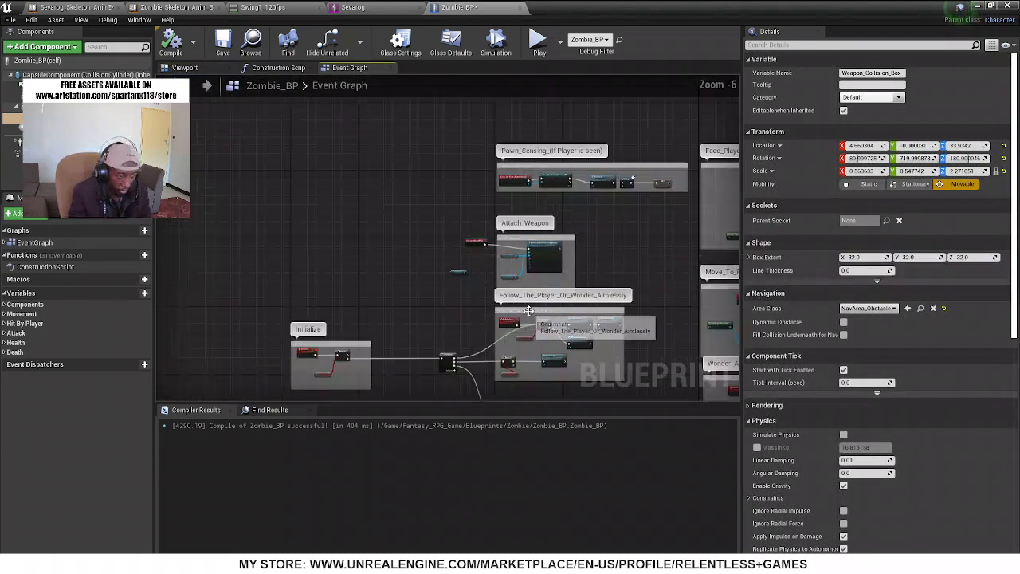
{"action": "scroll", "coordinate": [523, 260], "scroll_direction": "up", "scroll_amount": 5}
{"action": "scroll", "coordinate": [523, 260], "scroll_direction": "up", "scroll_amount": 1}
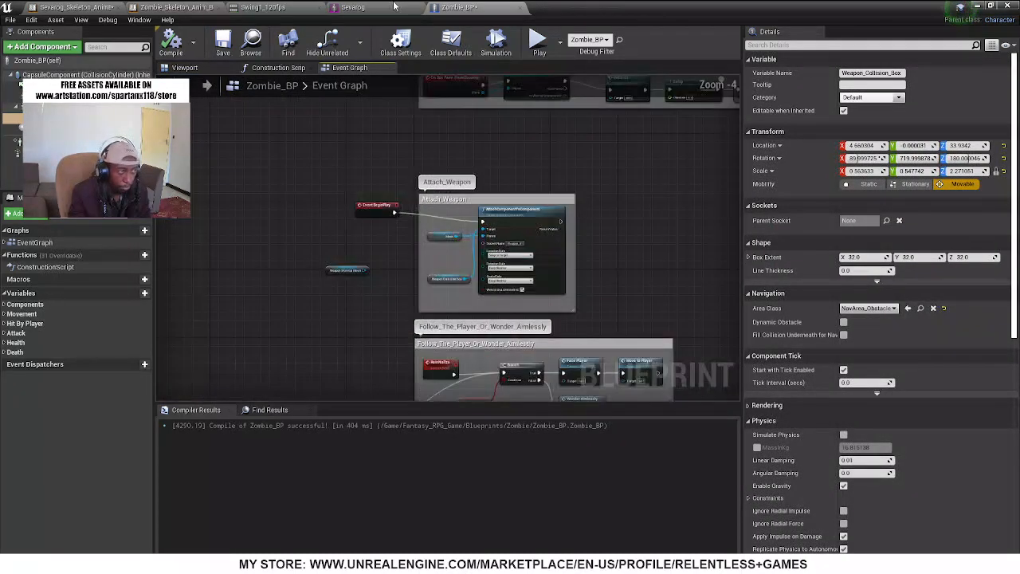
Locate the Swing1_120fps animation in the Content Browser and set its Rate Scale to 0.7
{"action": "left_click", "coordinate": [287, 8]}
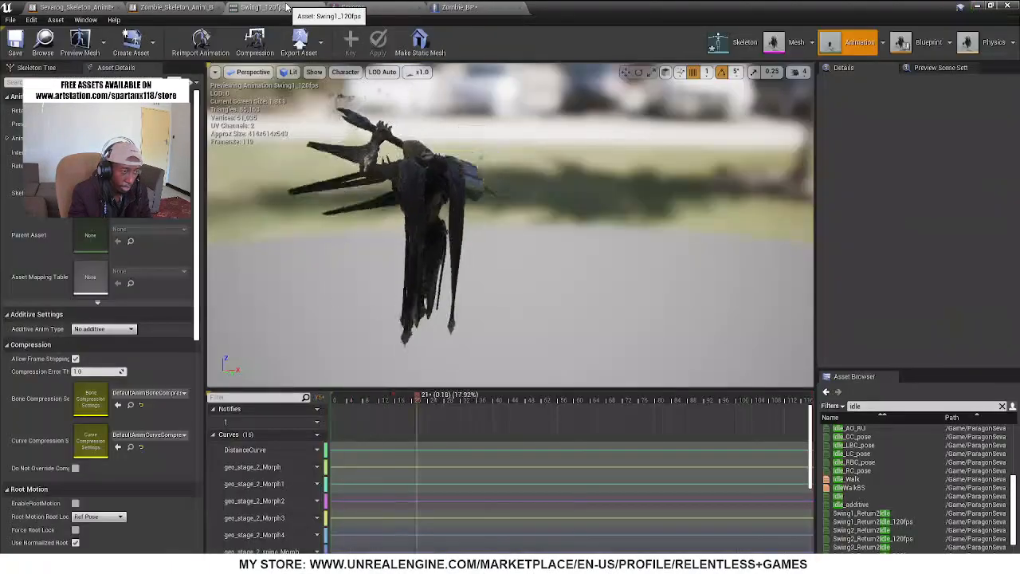
{"action": "left_click", "coordinate": [44, 43]}
{"action": "left_click_drag", "start_coordinate": [588, 8], "coordinate": [670, 84]}
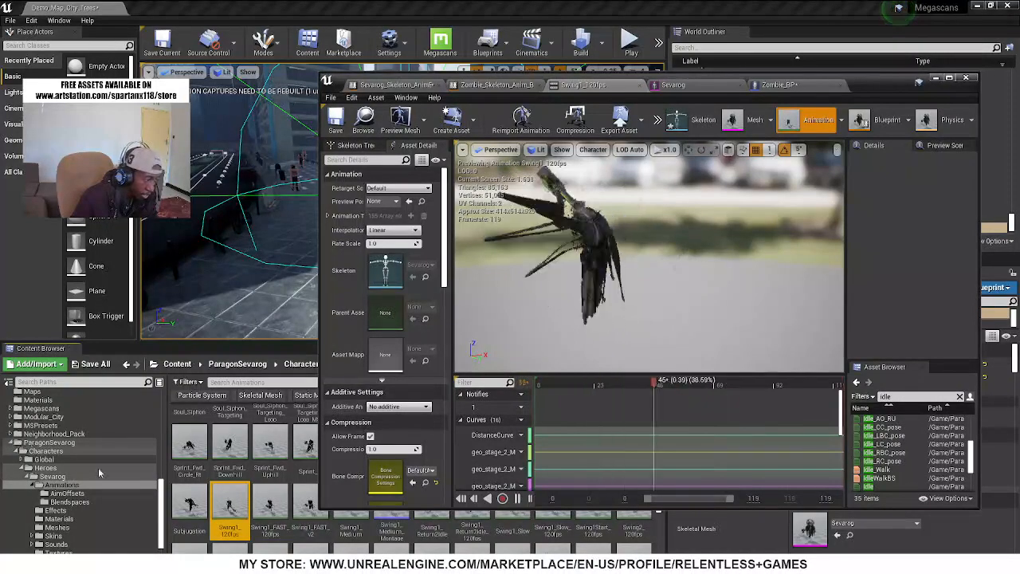
{"action": "mouse_move", "coordinate": [235, 507]}
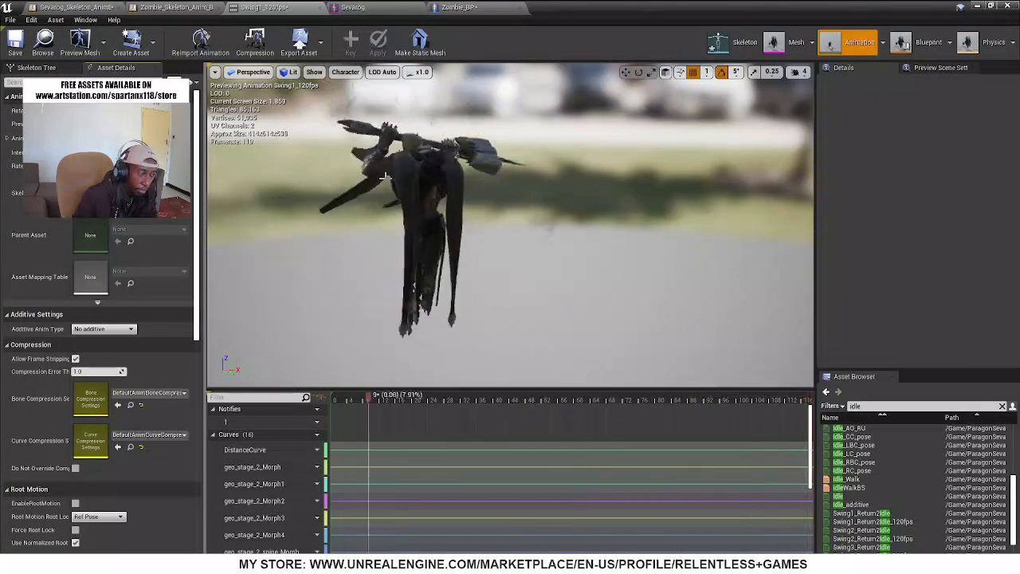
Return to Zombie_BP's event graph and survey its node groups through to the death and Destroy_Zombie_BP_Actor groups
{"action": "left_click_drag", "start_coordinate": [640, 6], "coordinate": [660, 44]}
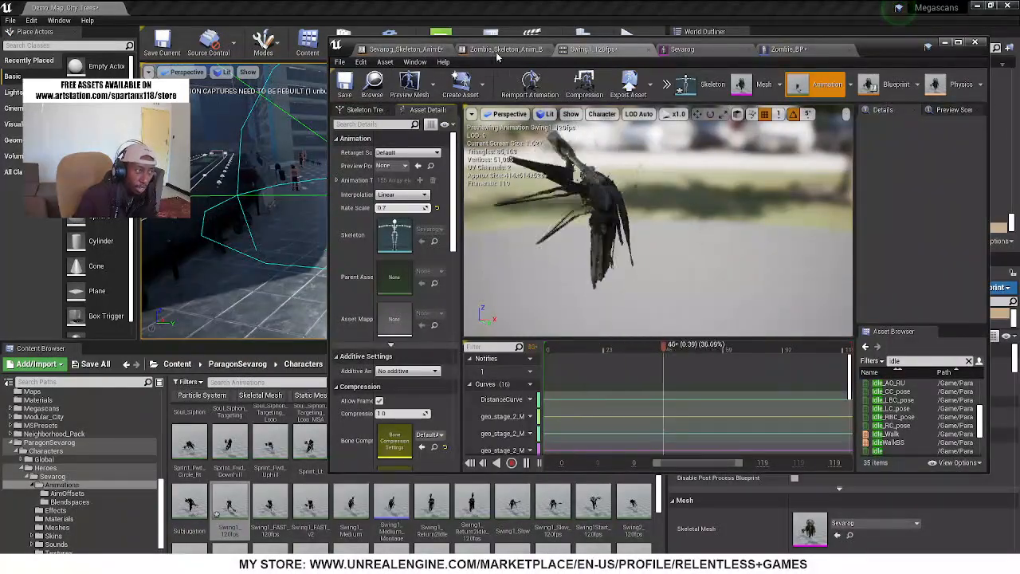
{"action": "left_click", "coordinate": [809, 52]}
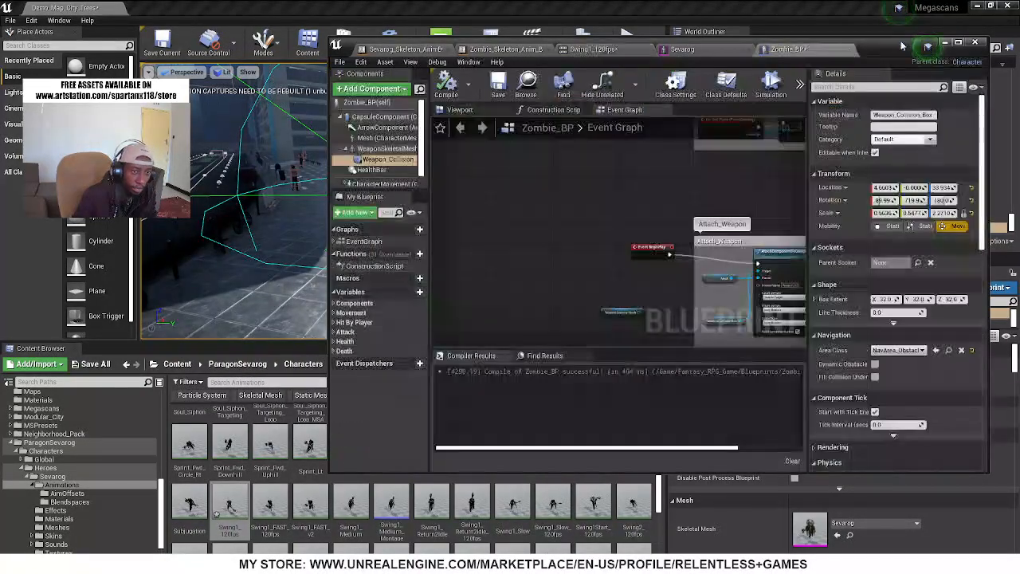
{"action": "left_click", "coordinate": [959, 42]}
{"action": "scroll", "coordinate": [642, 287], "scroll_direction": "down", "scroll_amount": 6}
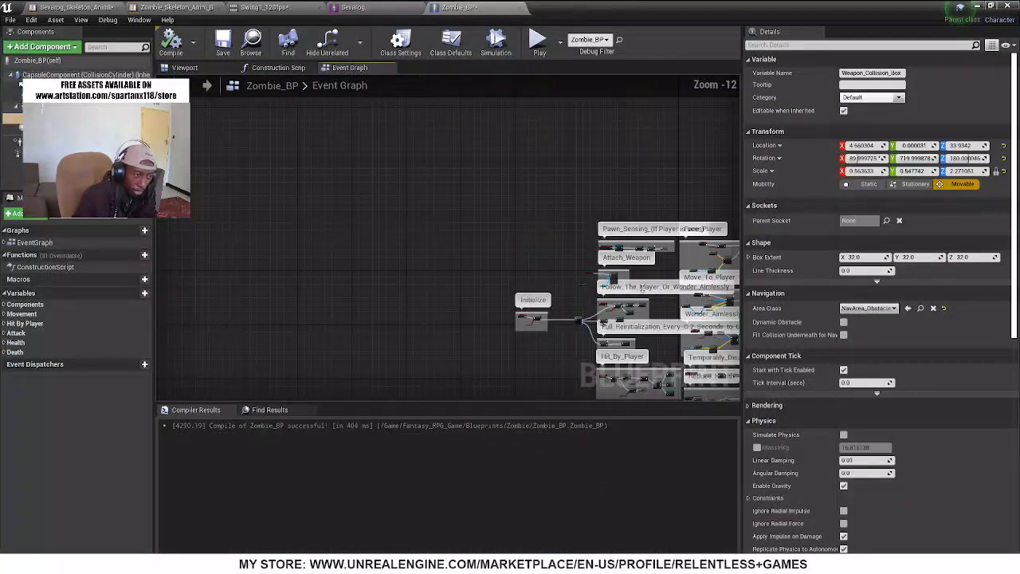
{"action": "right_click_drag", "start_coordinate": [642, 288], "coordinate": [285, 110]}
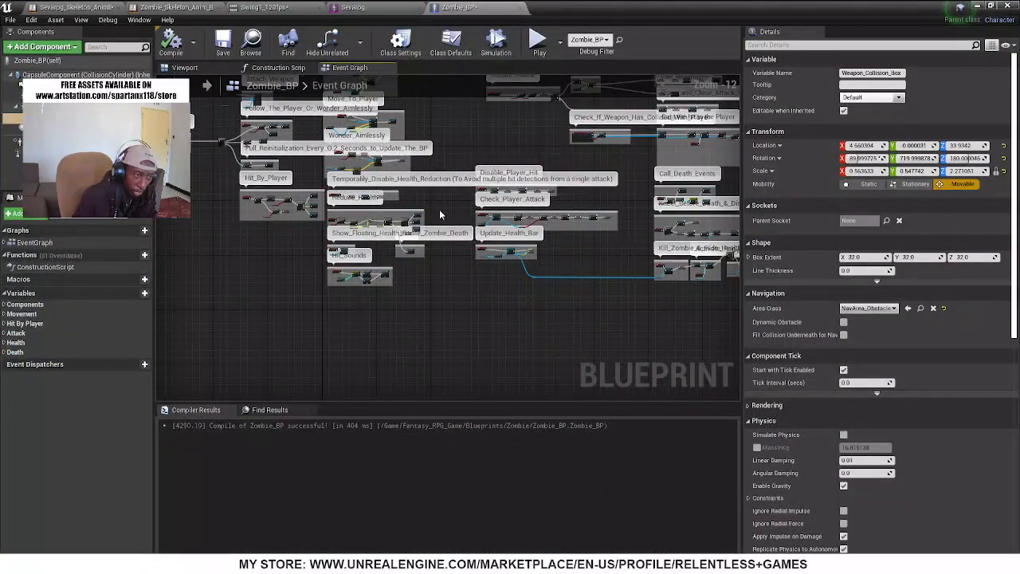
{"action": "scroll", "coordinate": [525, 211], "scroll_direction": "up", "scroll_amount": 3}
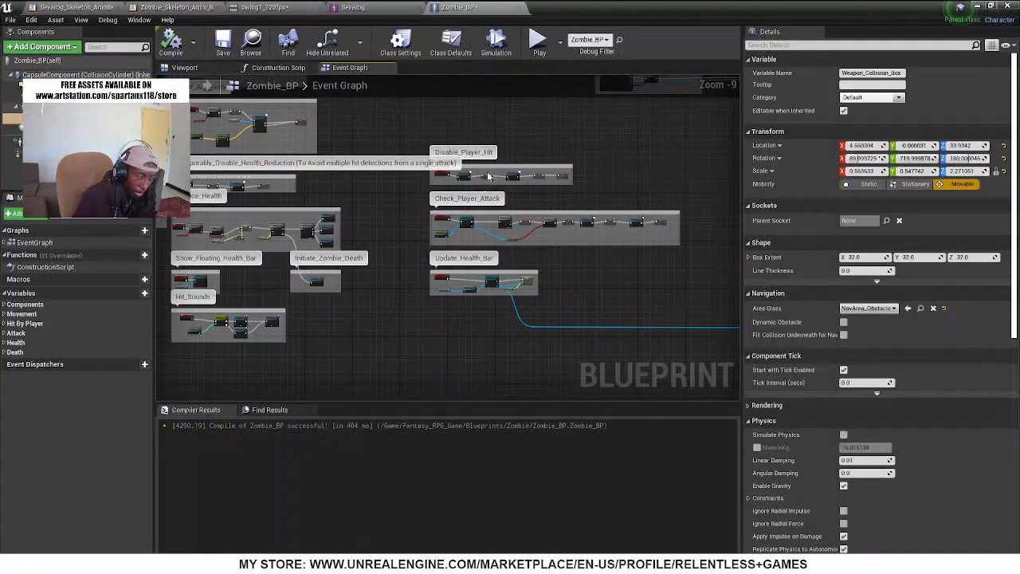
{"action": "right_click_drag", "start_coordinate": [489, 177], "coordinate": [480, 207]}
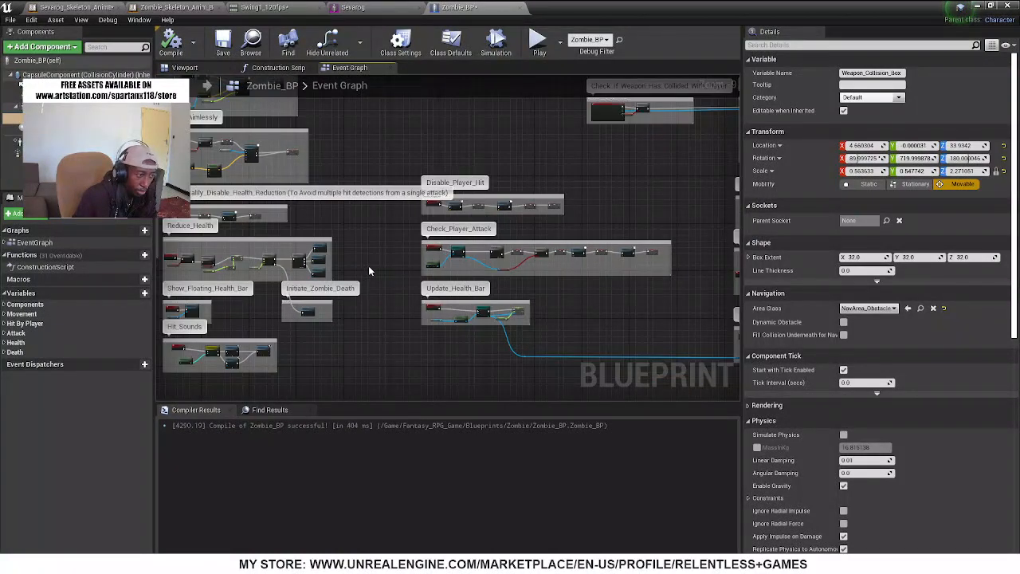
{"action": "right_click_drag", "start_coordinate": [560, 357], "coordinate": [193, 283]}
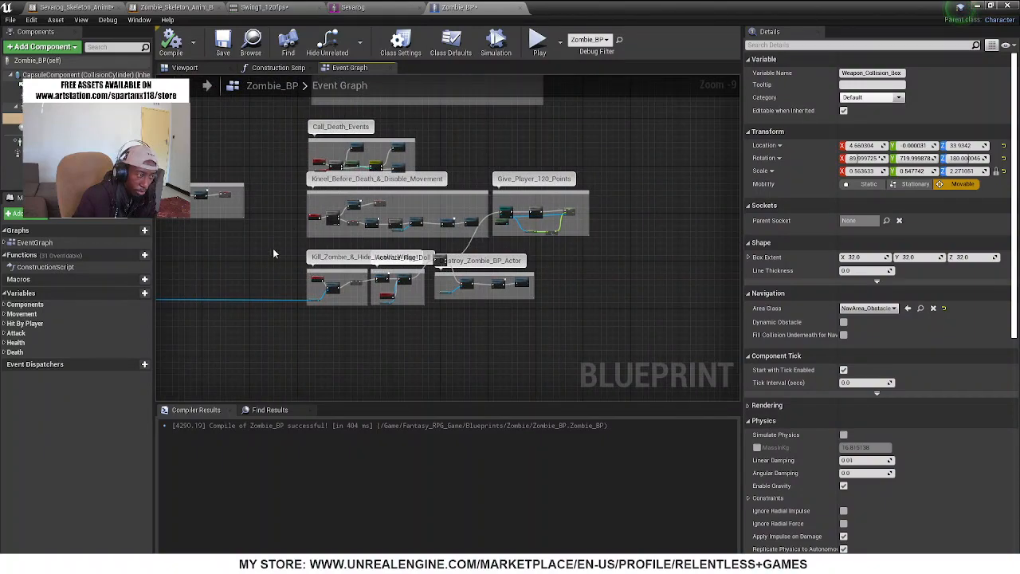
Examine the Wonder_Aimlessly, Hit_By_Player and health-reduction groups in the event graph, then look over the Initiate_Attack groups
{"action": "right_click_drag", "start_coordinate": [202, 131], "coordinate": [807, 175]}
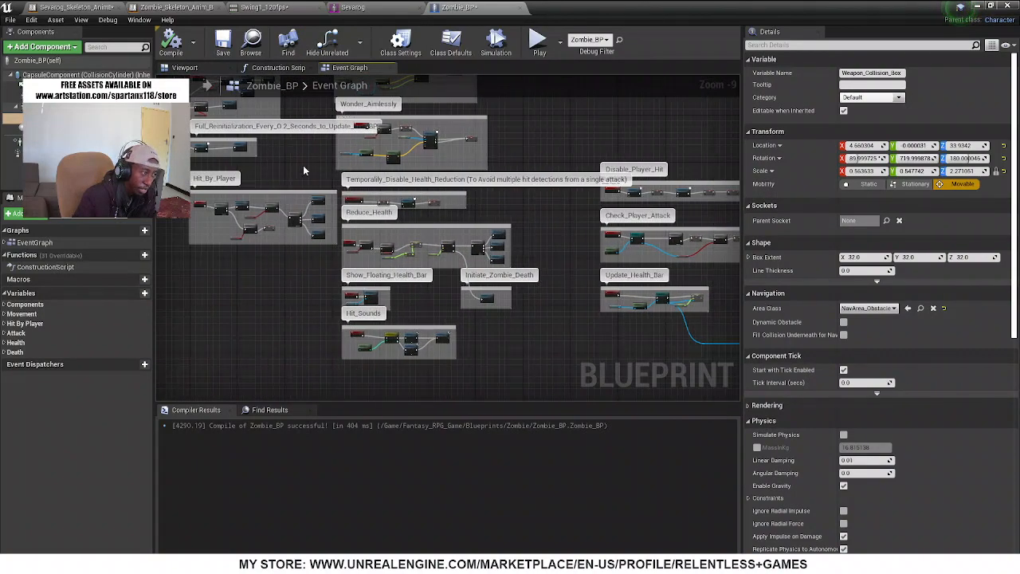
{"action": "scroll", "coordinate": [233, 156], "scroll_direction": "up", "scroll_amount": 3}
{"action": "scroll", "coordinate": [416, 149], "scroll_direction": "up", "scroll_amount": 2}
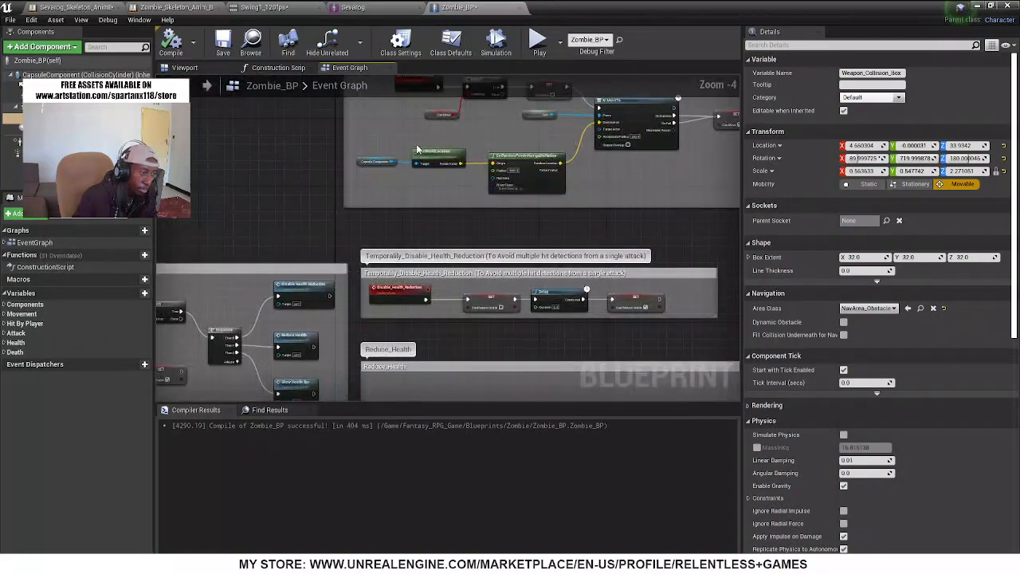
{"action": "scroll", "coordinate": [426, 204], "scroll_direction": "down", "scroll_amount": 5}
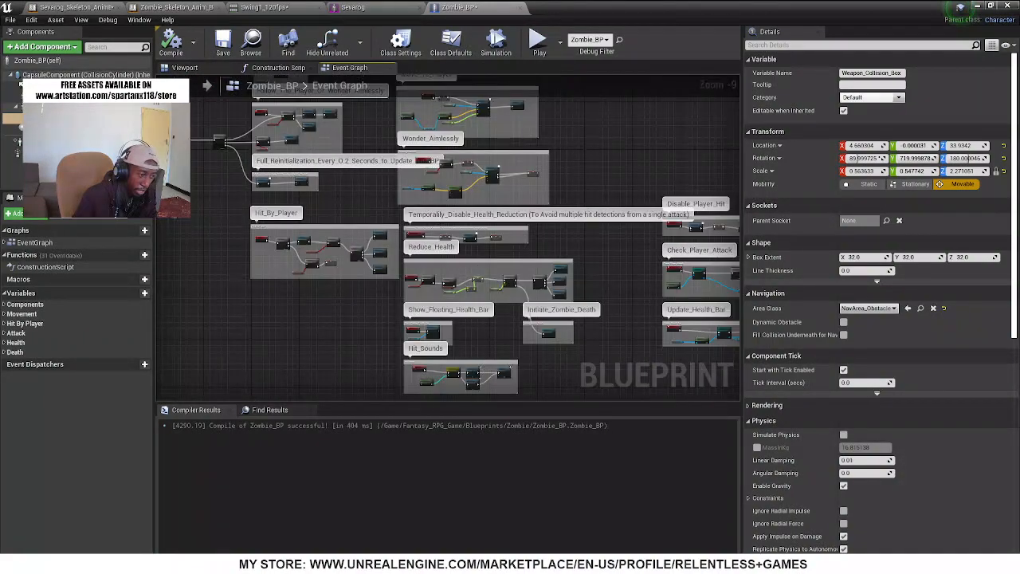
{"action": "right_click_drag", "start_coordinate": [482, 364], "coordinate": [545, 316]}
{"action": "right_click_drag", "start_coordinate": [247, 236], "coordinate": [292, 315]}
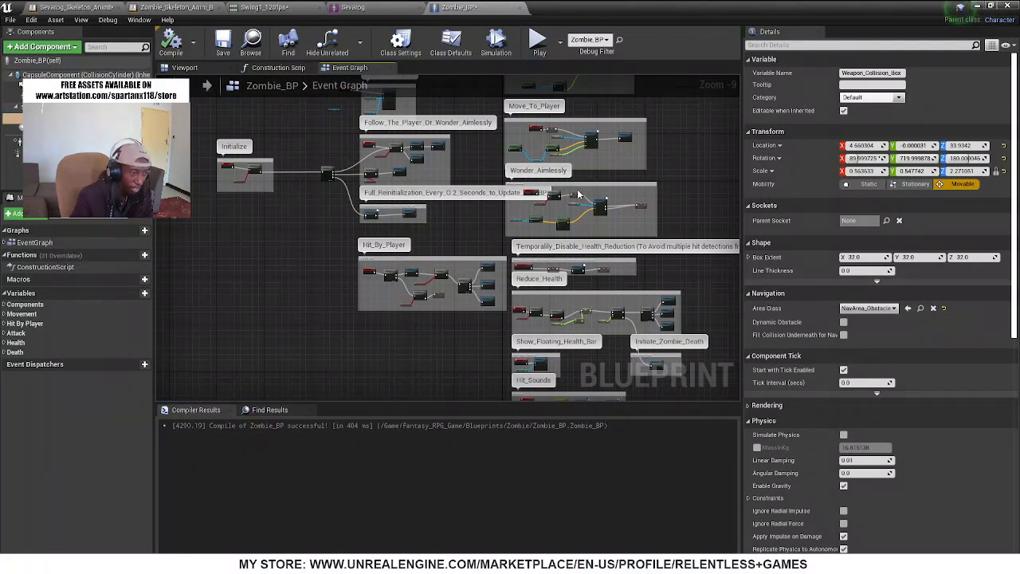
{"action": "scroll", "coordinate": [580, 194], "scroll_direction": "up", "scroll_amount": 4}
{"action": "scroll", "coordinate": [554, 213], "scroll_direction": "down", "scroll_amount": 3}
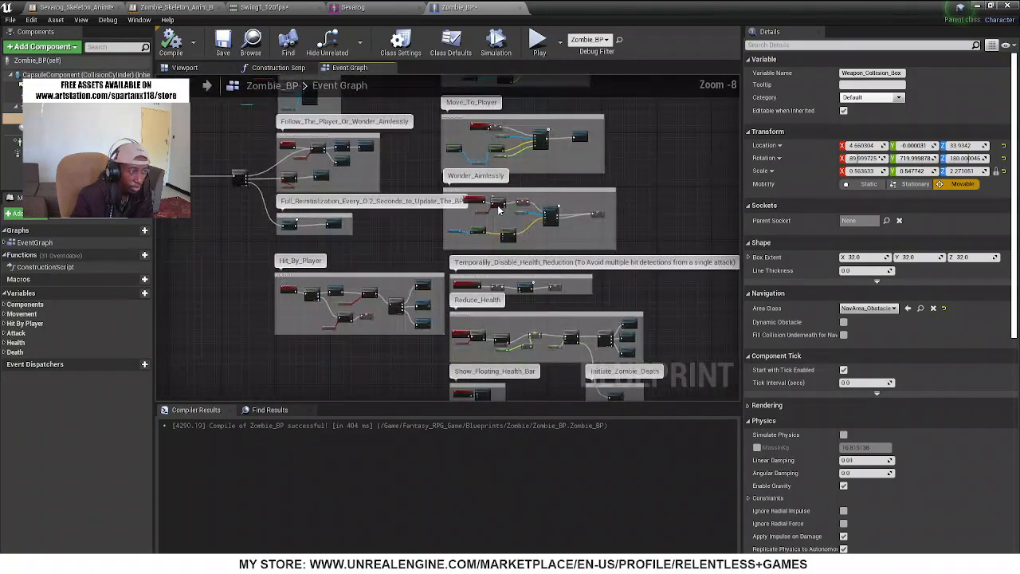
{"action": "scroll", "coordinate": [498, 209], "scroll_direction": "down", "scroll_amount": 3}
{"action": "right_click_drag", "start_coordinate": [412, 324], "coordinate": [92, 376]}
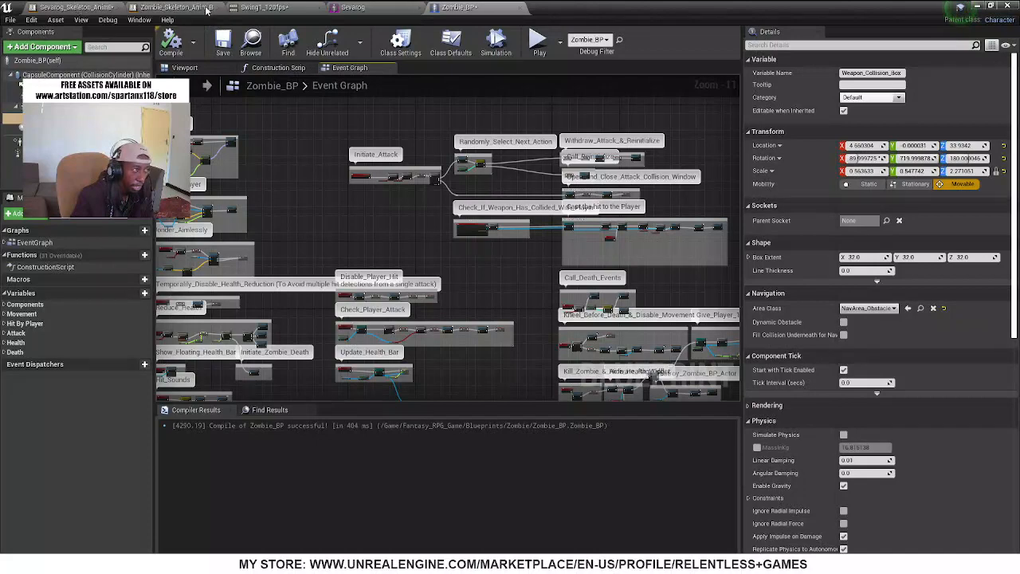
Uncover the Content Browser and look through the Warrior and Zombie folders under Fantasy_RPG_Game's Characters
{"action": "left_click", "coordinate": [351, 8]}
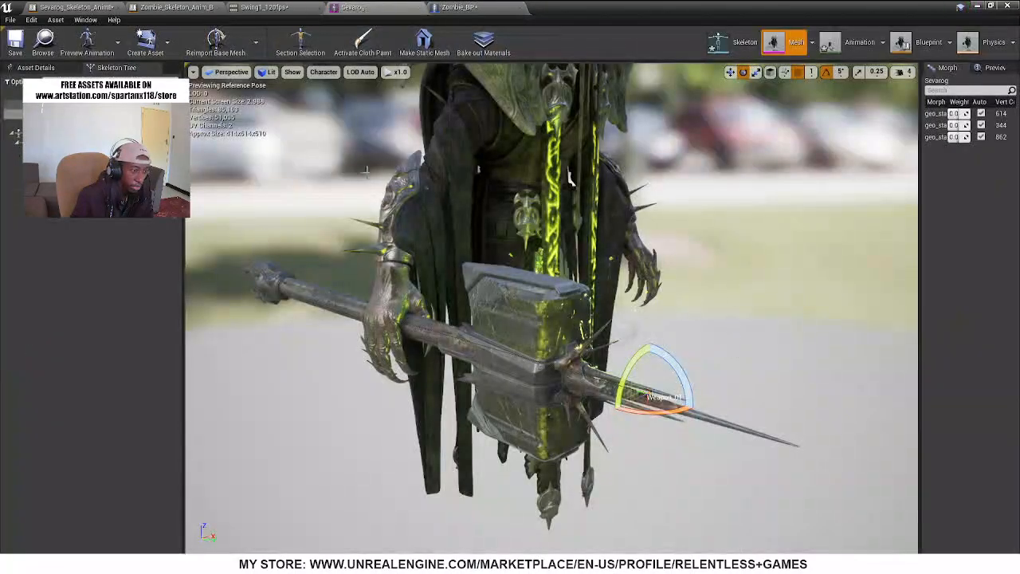
{"action": "left_click_drag", "start_coordinate": [627, 6], "coordinate": [678, 82]}
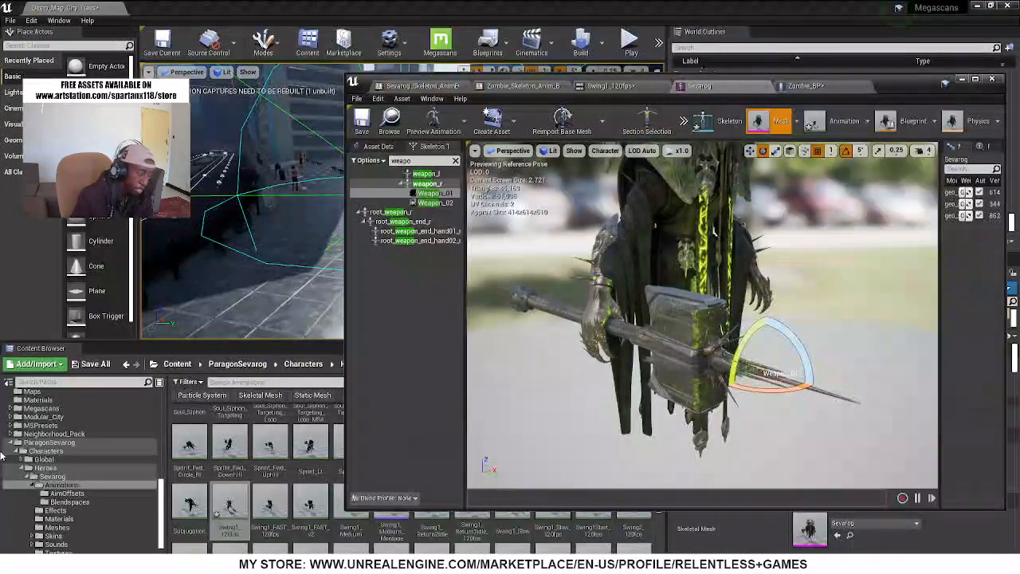
{"action": "scroll", "coordinate": [65, 433], "scroll_direction": "up", "scroll_amount": 5}
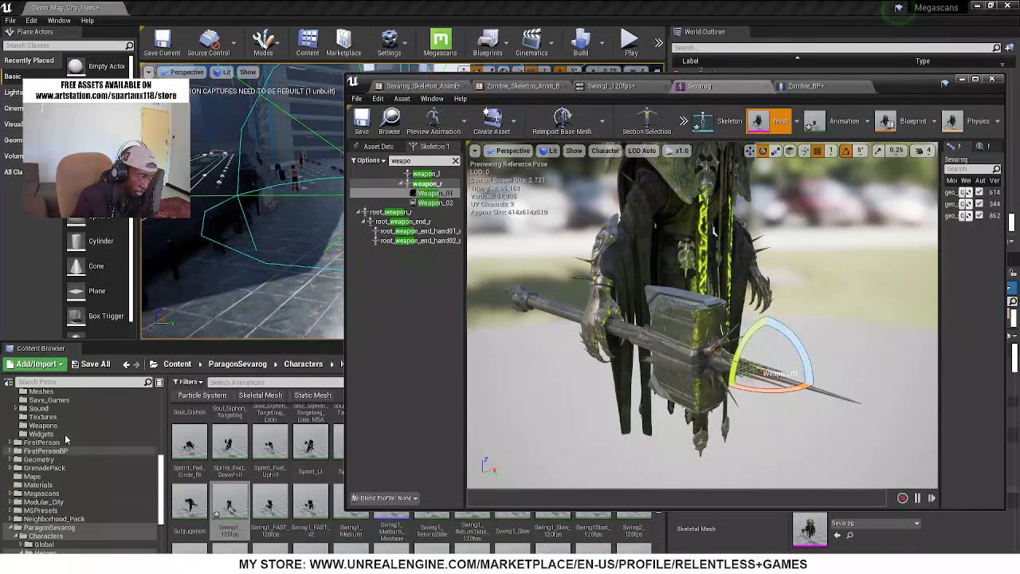
{"action": "left_click", "coordinate": [65, 435]}
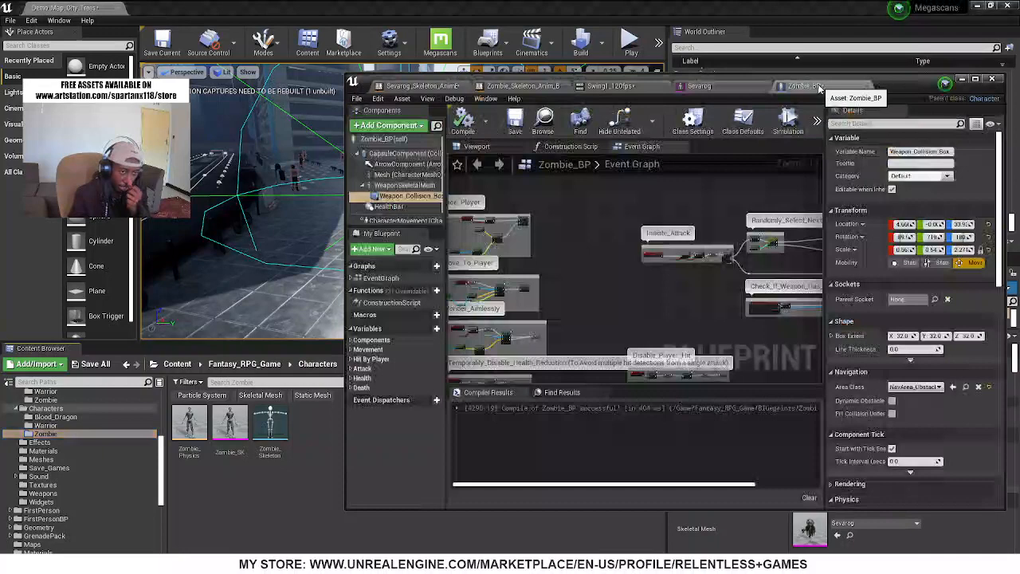
{"action": "left_click", "coordinate": [805, 86]}
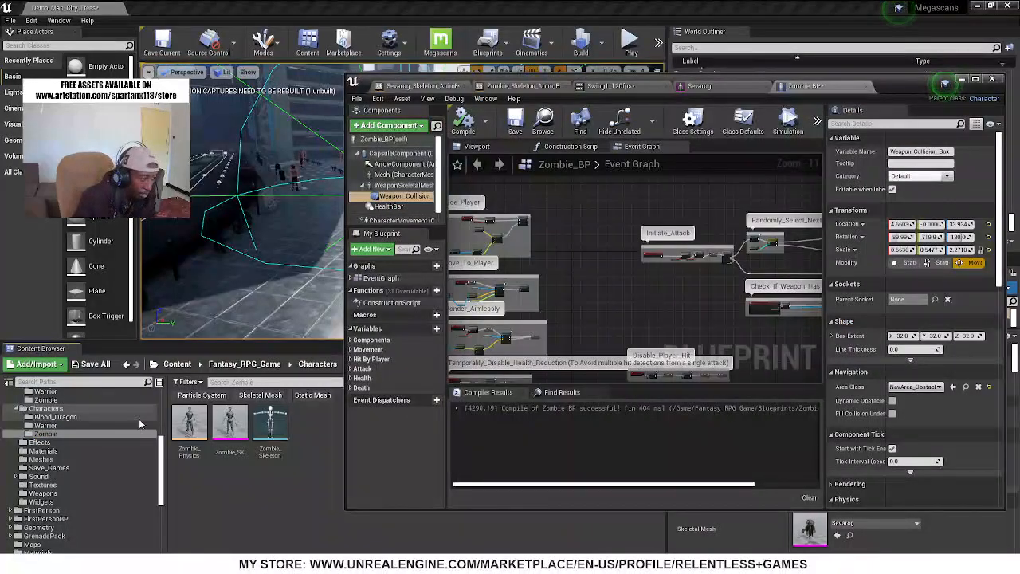
{"action": "left_click", "coordinate": [49, 426]}
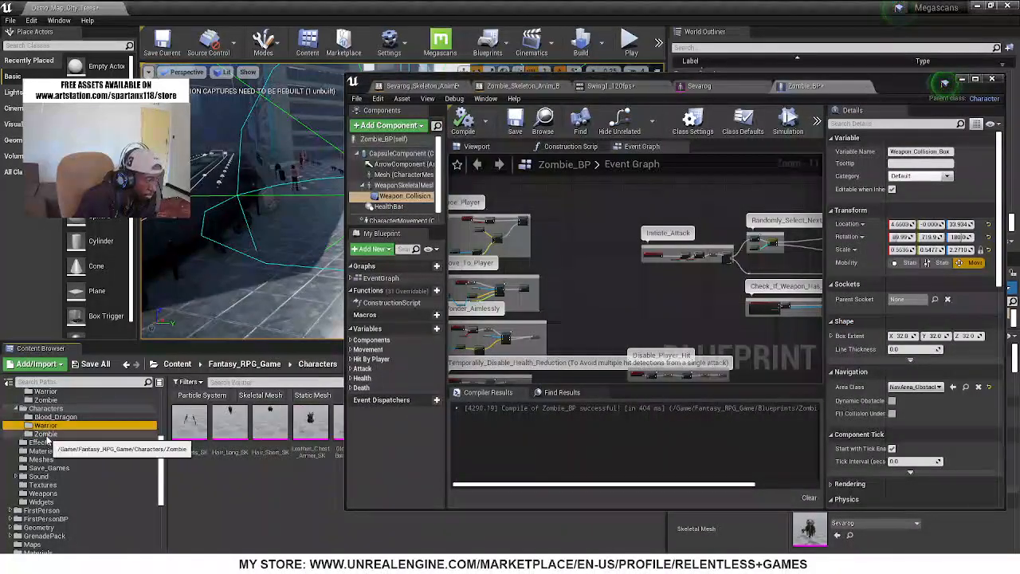
{"action": "left_click", "coordinate": [65, 435]}
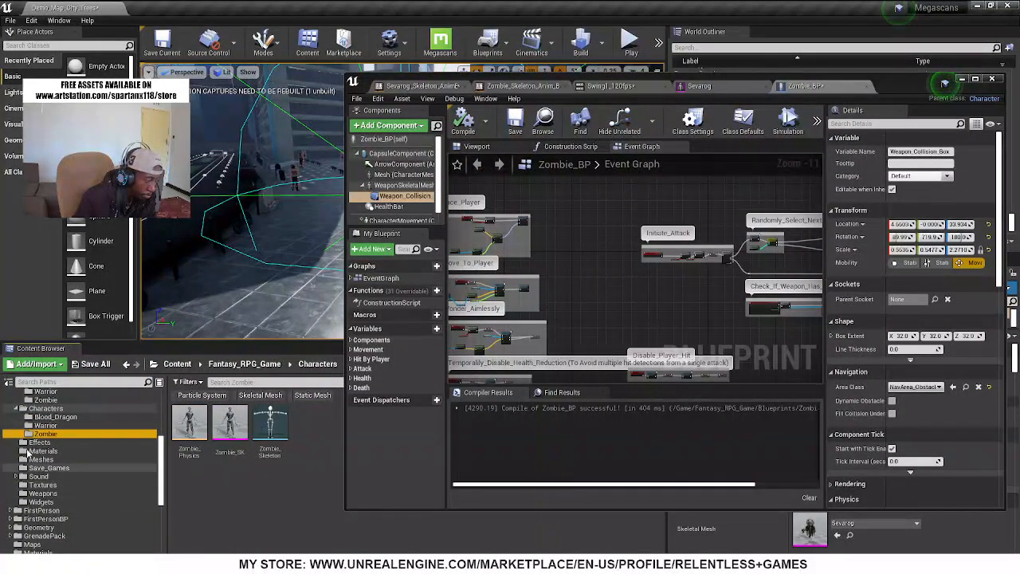
Locate the zombie's Attack_RM_Anim in the Root_Motion folder of Fantasy_RPG_Game's Zombie animations
{"action": "scroll", "coordinate": [55, 449], "scroll_direction": "up", "scroll_amount": 1}
{"action": "scroll", "coordinate": [54, 449], "scroll_direction": "up", "scroll_amount": 1}
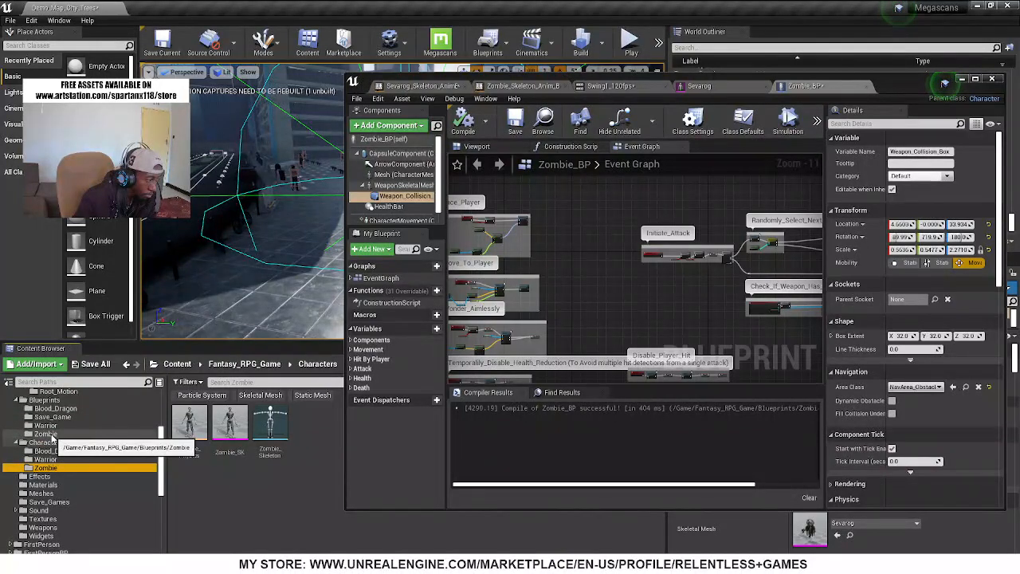
{"action": "scroll", "coordinate": [56, 442], "scroll_direction": "up", "scroll_amount": 1}
{"action": "scroll", "coordinate": [55, 448], "scroll_direction": "up", "scroll_amount": 1}
{"action": "left_click", "coordinate": [45, 426]}
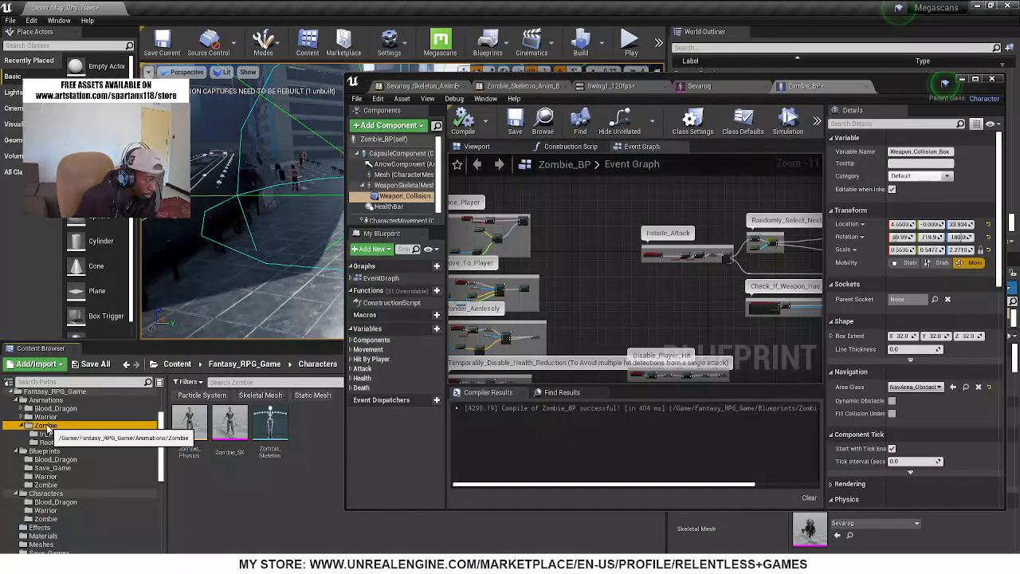
{"action": "left_click", "coordinate": [53, 443]}
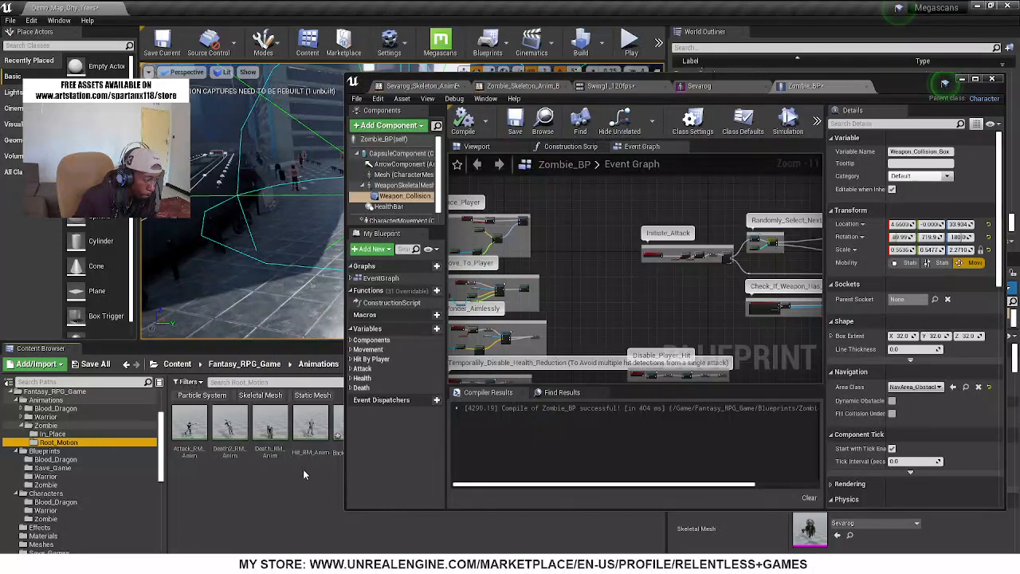
{"action": "left_click", "coordinate": [187, 439]}
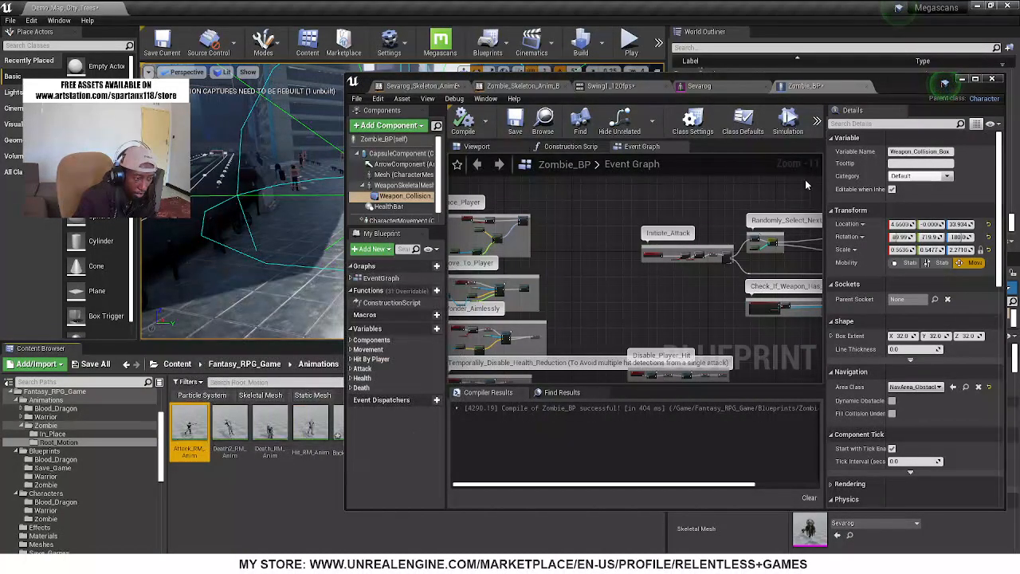
Maximize the Zombie_BP editor and find the Open_and_Close_Attack_Collision_Window group in its event graph
{"action": "double_click", "coordinate": [899, 79]}
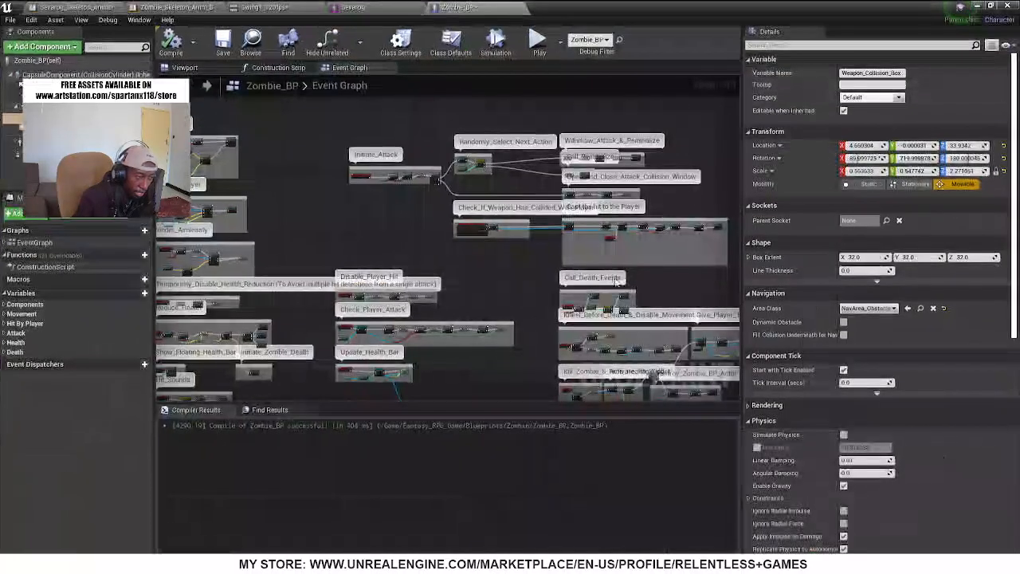
{"action": "right_click_drag", "start_coordinate": [475, 338], "coordinate": [575, 182]}
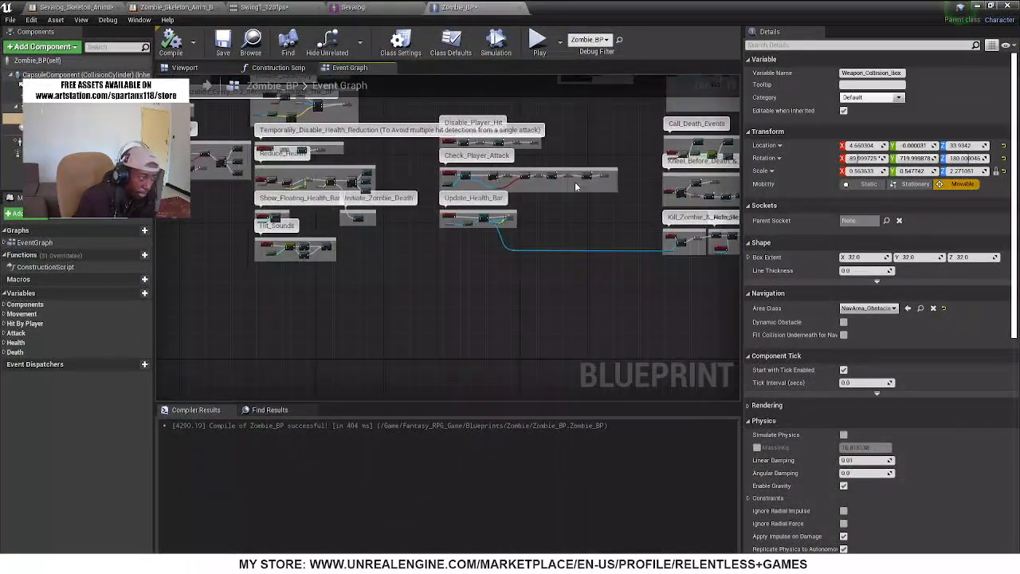
{"action": "right_click_drag", "start_coordinate": [338, 295], "coordinate": [483, 369]}
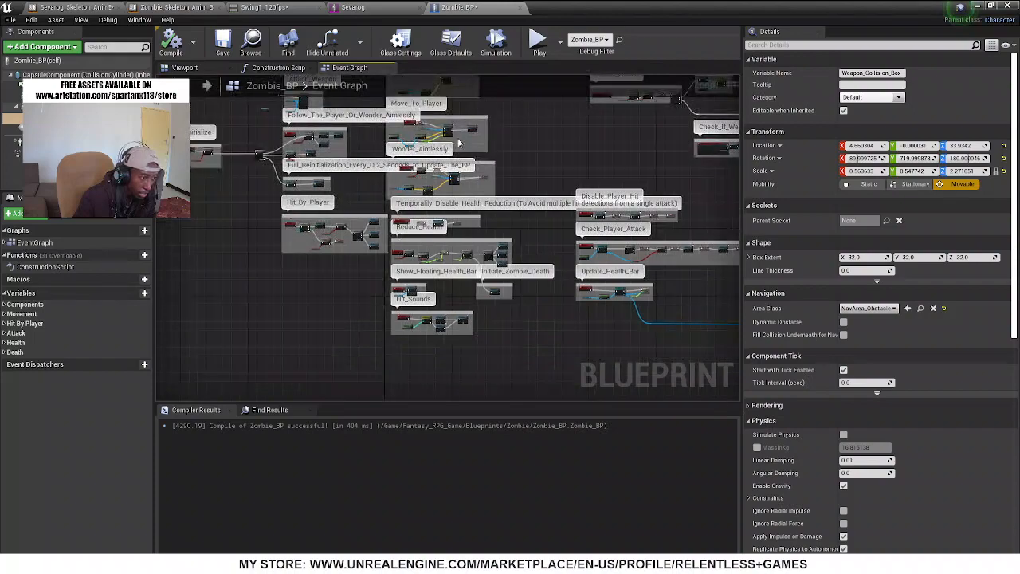
{"action": "scroll", "coordinate": [459, 142], "scroll_direction": "down", "scroll_amount": 3}
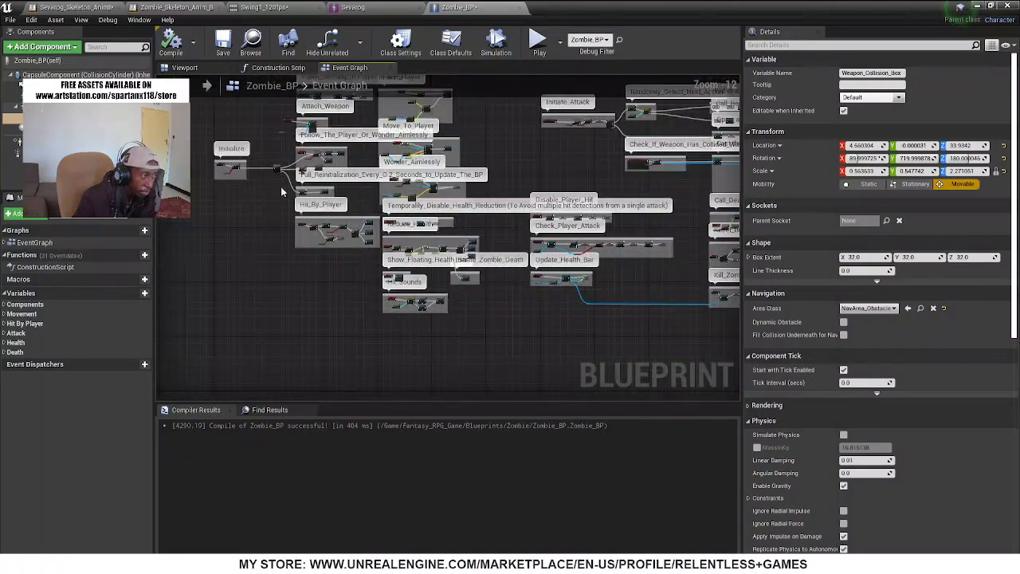
{"action": "right_click_drag", "start_coordinate": [280, 192], "coordinate": [71, 279]}
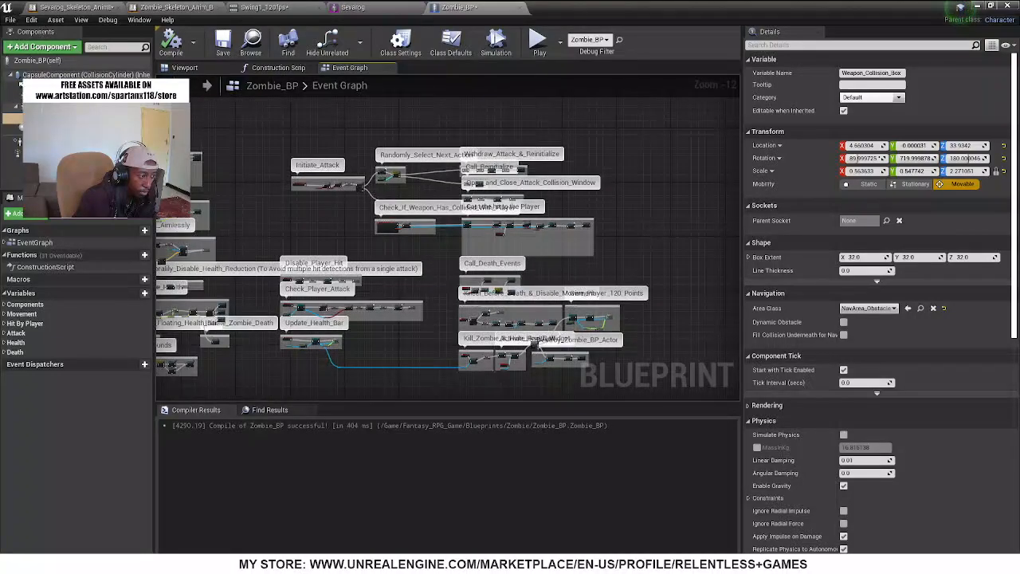
{"action": "scroll", "coordinate": [323, 183], "scroll_direction": "up", "scroll_amount": 10}
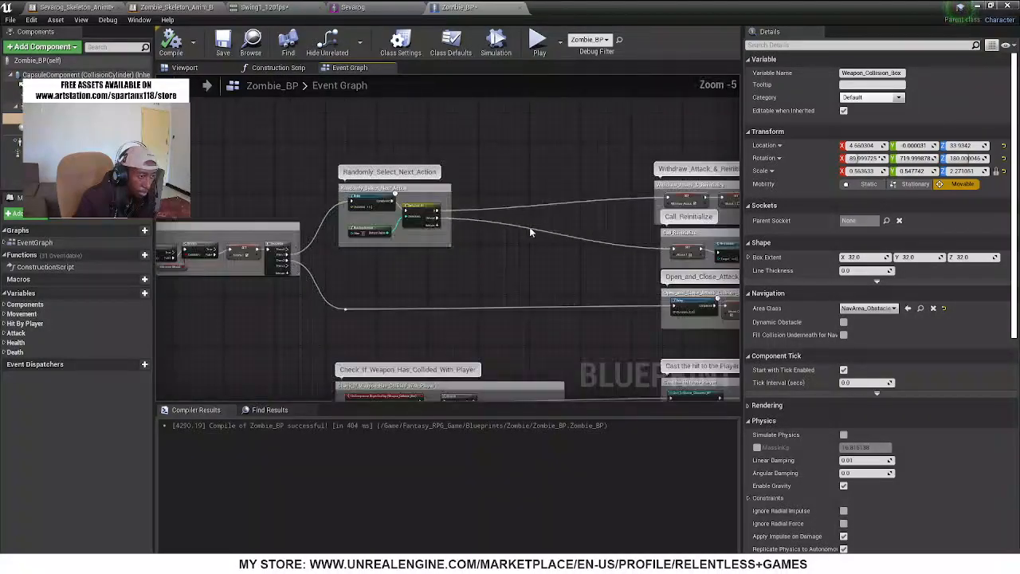
{"action": "right_click_drag", "start_coordinate": [361, 277], "coordinate": [56, 116]}
{"action": "scroll", "coordinate": [410, 279], "scroll_direction": "up", "scroll_amount": 2}
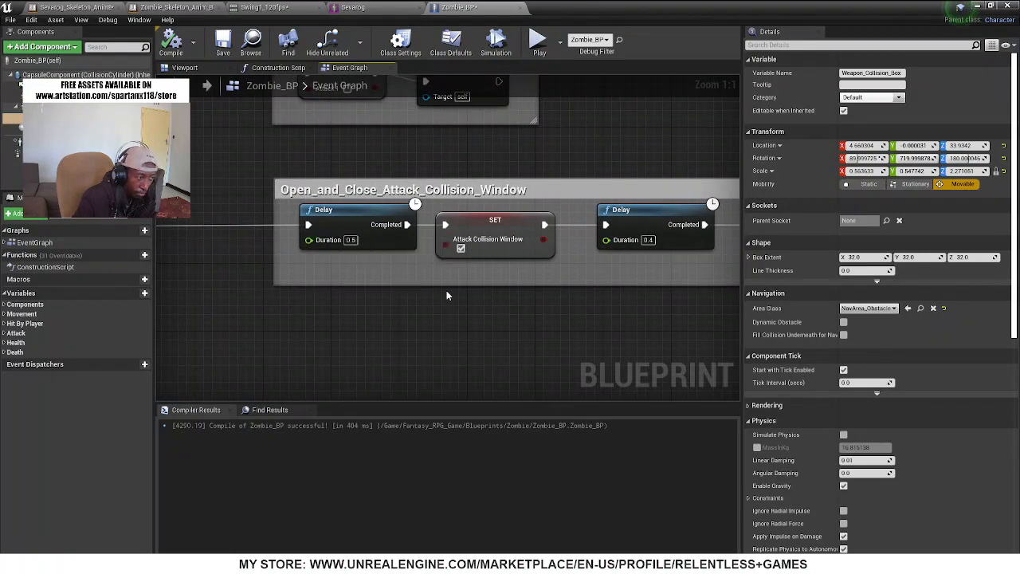
Examine the two Delay nodes and the two Attack Collision Window SET nodes in the Open_and_Close_Attack_Collision_Window group
{"action": "right_click_drag", "start_coordinate": [446, 291], "coordinate": [371, 287]}
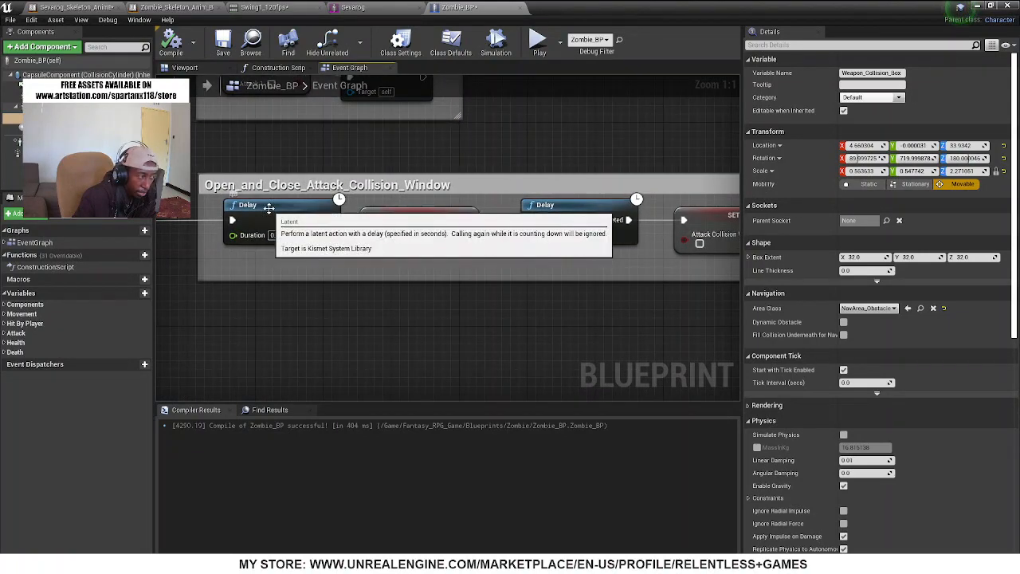
{"action": "left_click", "coordinate": [281, 244]}
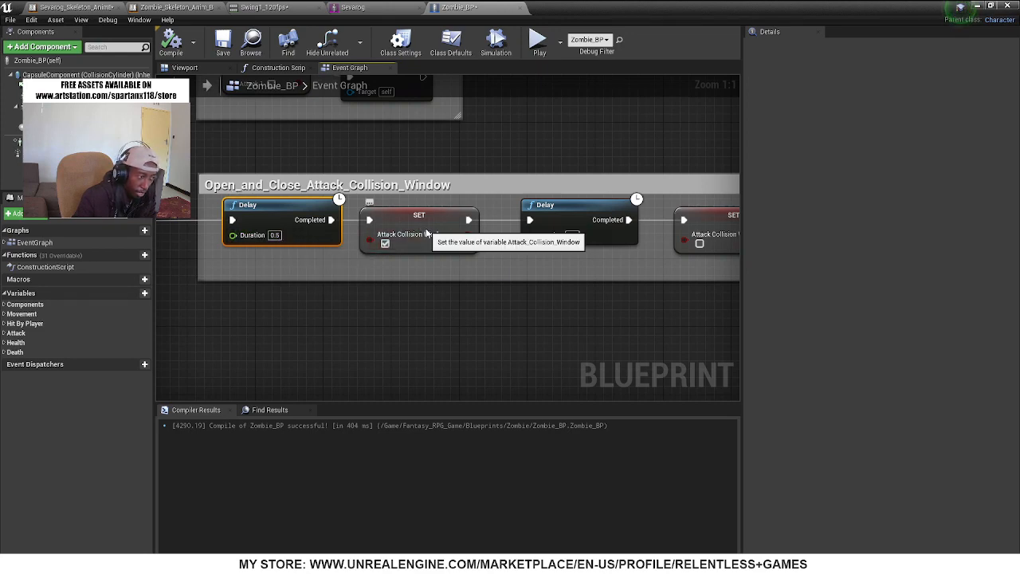
{"action": "left_click", "coordinate": [402, 247]}
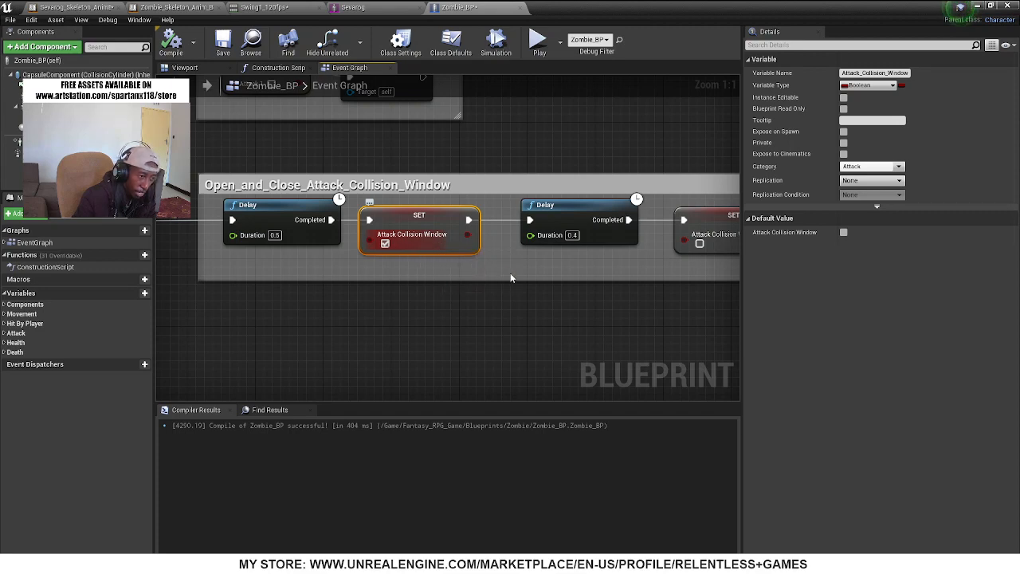
{"action": "right_click_drag", "start_coordinate": [513, 278], "coordinate": [413, 282]}
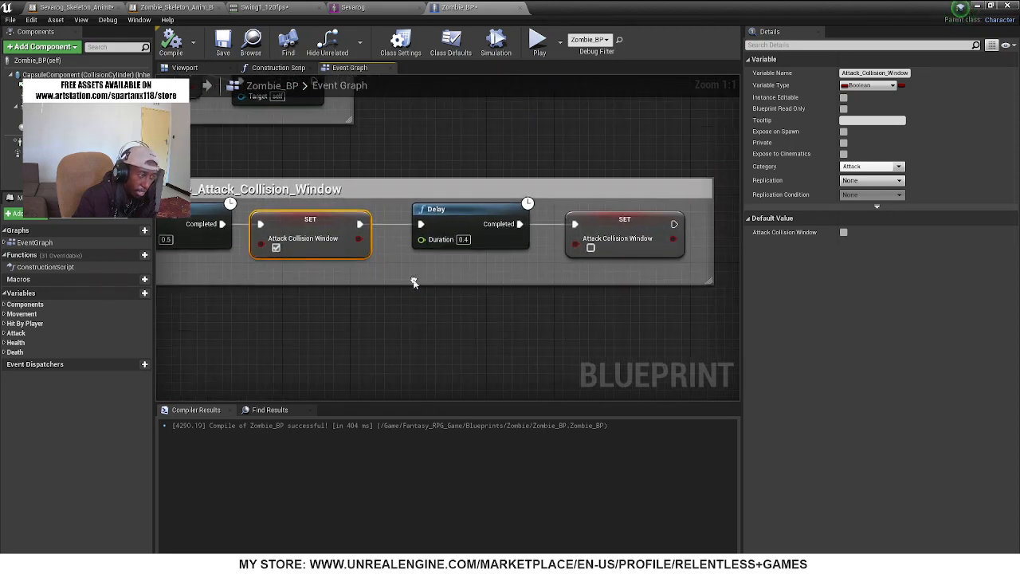
{"action": "left_click", "coordinate": [469, 232]}
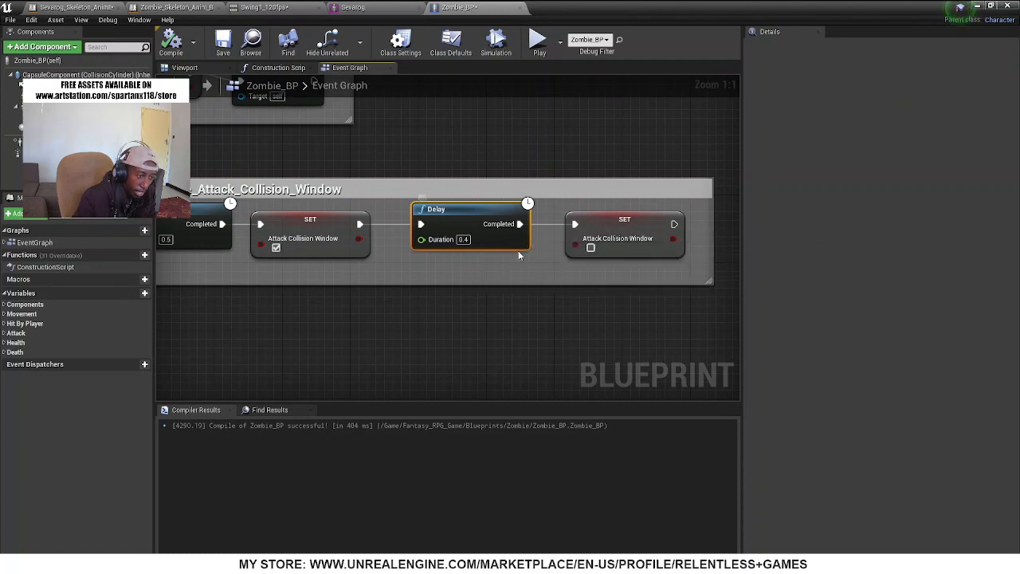
{"action": "left_click", "coordinate": [614, 229]}
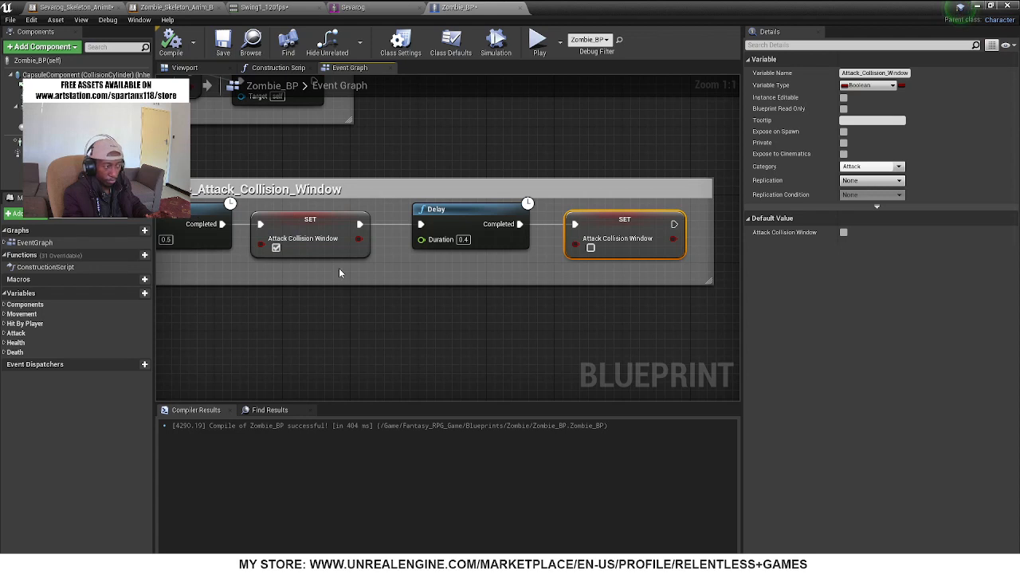
{"action": "right_click_drag", "start_coordinate": [339, 273], "coordinate": [373, 278]}
{"action": "left_click", "coordinate": [231, 249]}
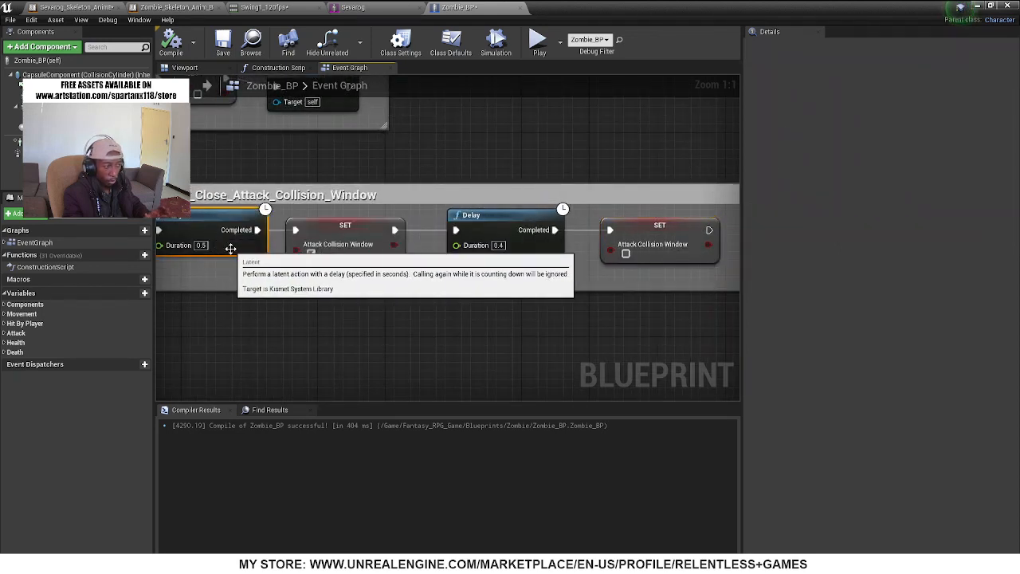
{"action": "left_click", "coordinate": [510, 241]}
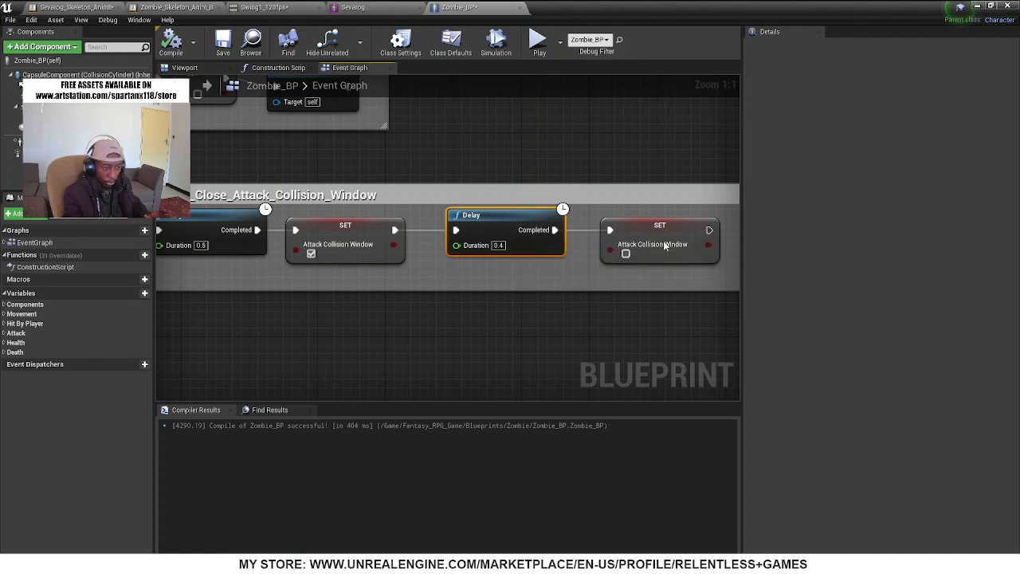
{"action": "left_click", "coordinate": [667, 240]}
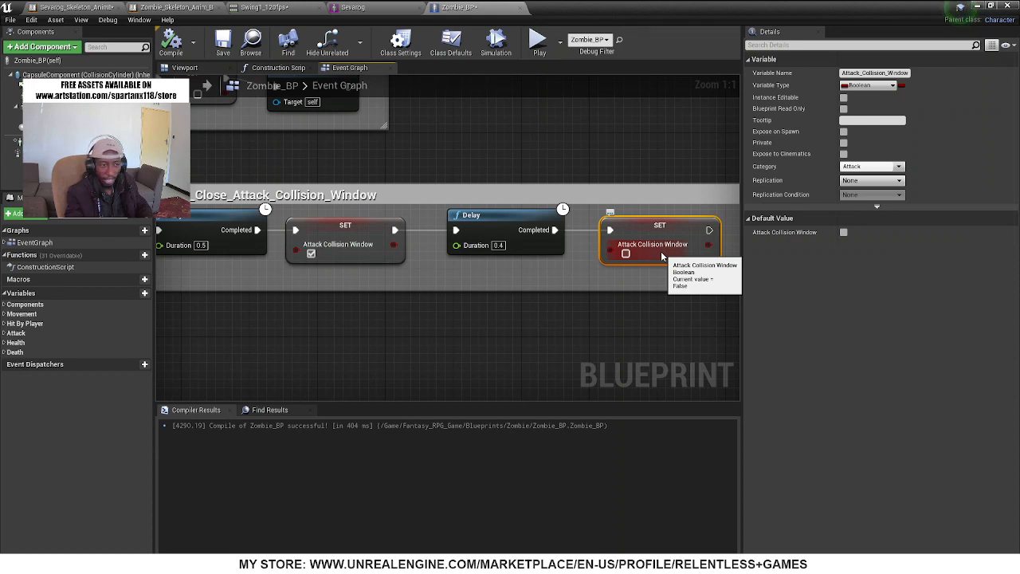
{"action": "scroll", "coordinate": [292, 364], "scroll_direction": "down", "scroll_amount": 7}
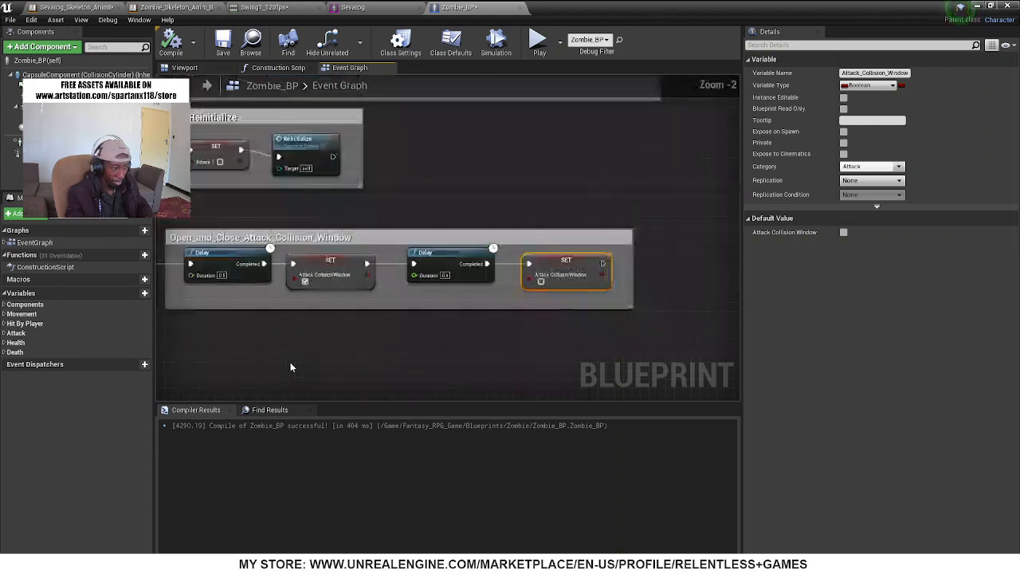
{"action": "right_click_drag", "start_coordinate": [488, 250], "coordinate": [536, 179]}
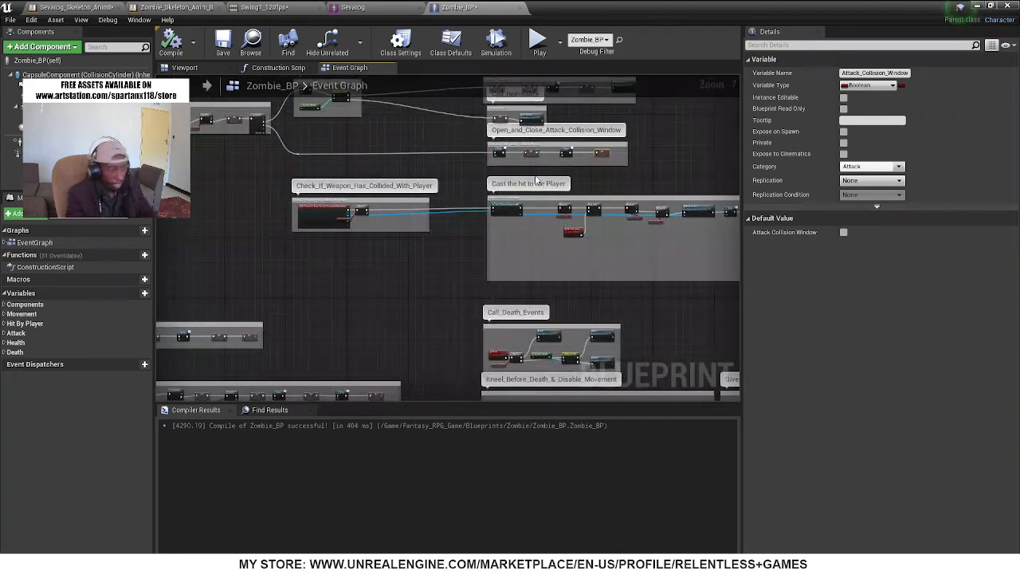
Examine the Is Valid, Cast To Zombie_BP and Get Velocity nodes in Sevarog_Skeleton_AnimBlueprint1's event graph, then return to Zombie_BP
{"action": "left_click", "coordinate": [376, 7]}
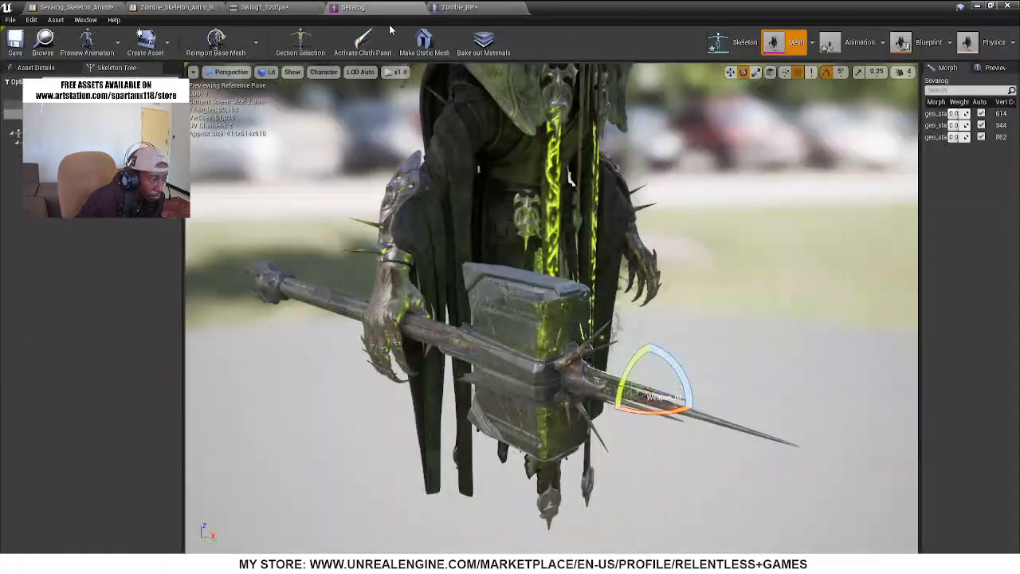
{"action": "left_click", "coordinate": [177, 7]}
{"action": "left_click", "coordinate": [75, 8]}
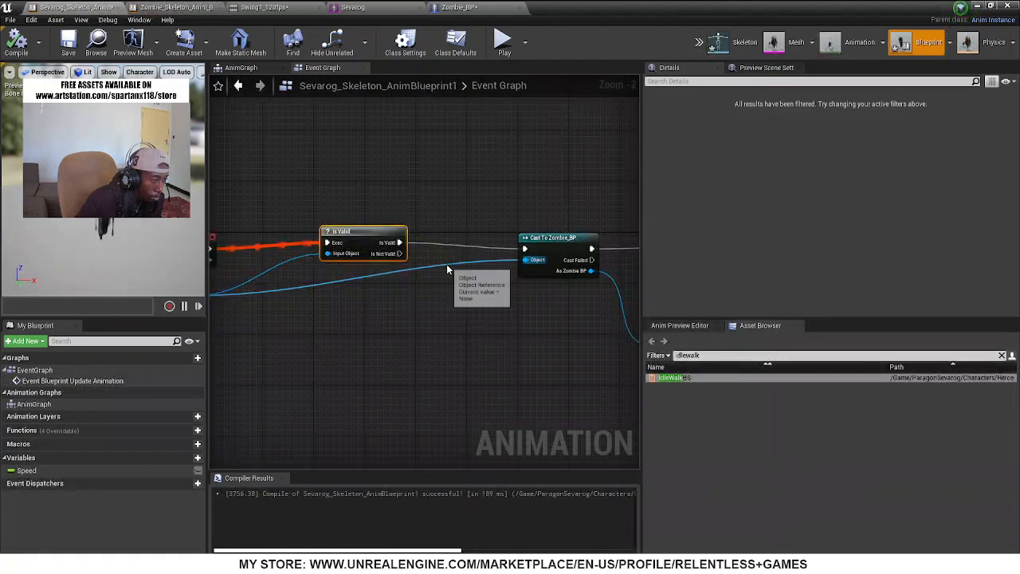
{"action": "scroll", "coordinate": [389, 322], "scroll_direction": "down", "scroll_amount": 3}
{"action": "right_click_drag", "start_coordinate": [389, 322], "coordinate": [428, 280]}
{"action": "scroll", "coordinate": [519, 236], "scroll_direction": "up", "scroll_amount": 4}
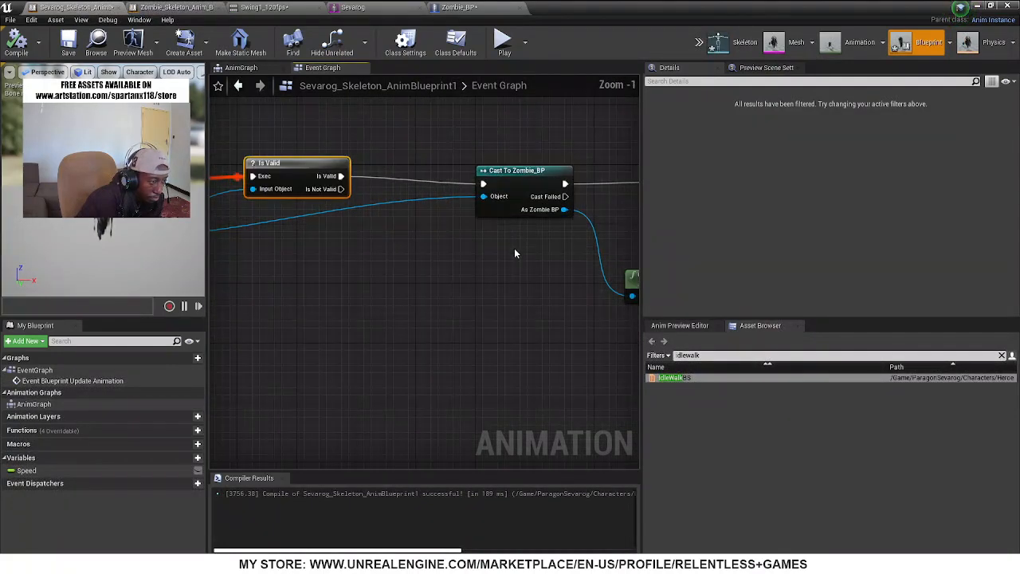
{"action": "scroll", "coordinate": [454, 279], "scroll_direction": "down", "scroll_amount": 3}
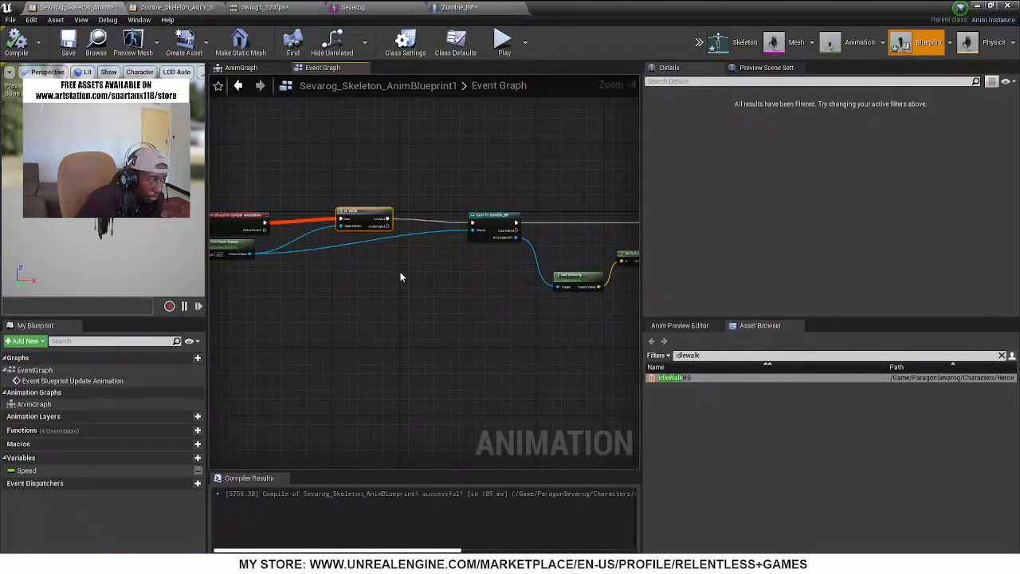
{"action": "right_click_drag", "start_coordinate": [401, 275], "coordinate": [430, 271]}
{"action": "right_click_drag", "start_coordinate": [525, 280], "coordinate": [343, 182]}
{"action": "scroll", "coordinate": [412, 229], "scroll_direction": "up", "scroll_amount": 4}
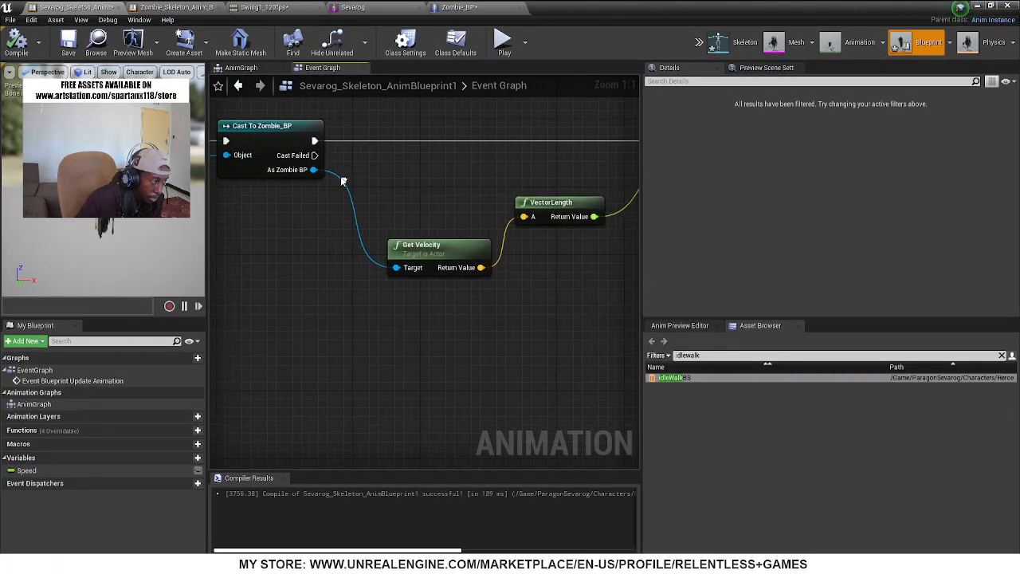
{"action": "left_click", "coordinate": [470, 8]}
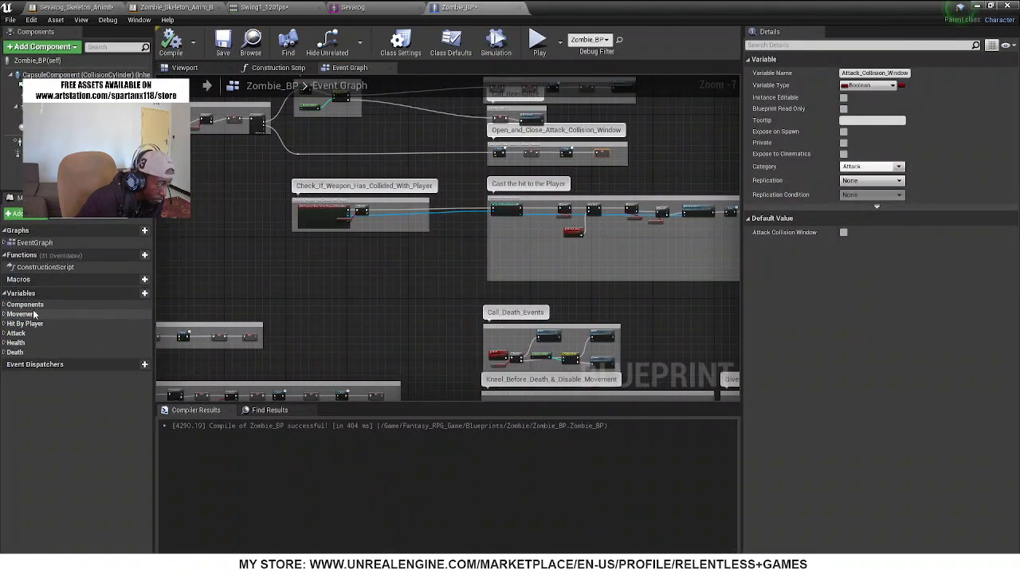
Examine the Attack1, Withdraw_Attack and Attack_Collision_Window Booleans in Zombie_BP's Attack variable category
{"action": "left_click", "coordinate": [7, 335]}
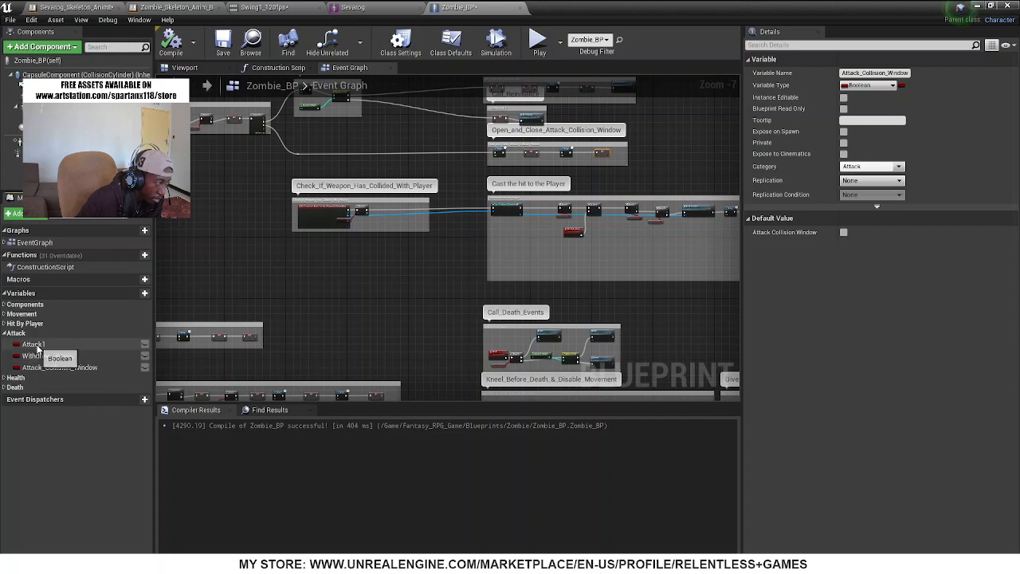
{"action": "left_click", "coordinate": [36, 345]}
{"action": "left_click", "coordinate": [48, 360]}
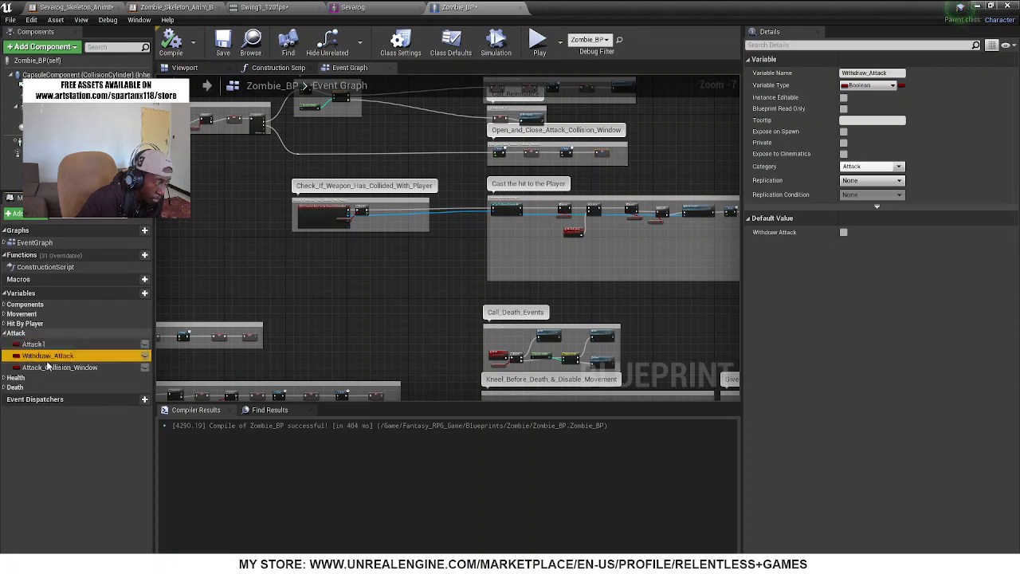
{"action": "left_click", "coordinate": [94, 368]}
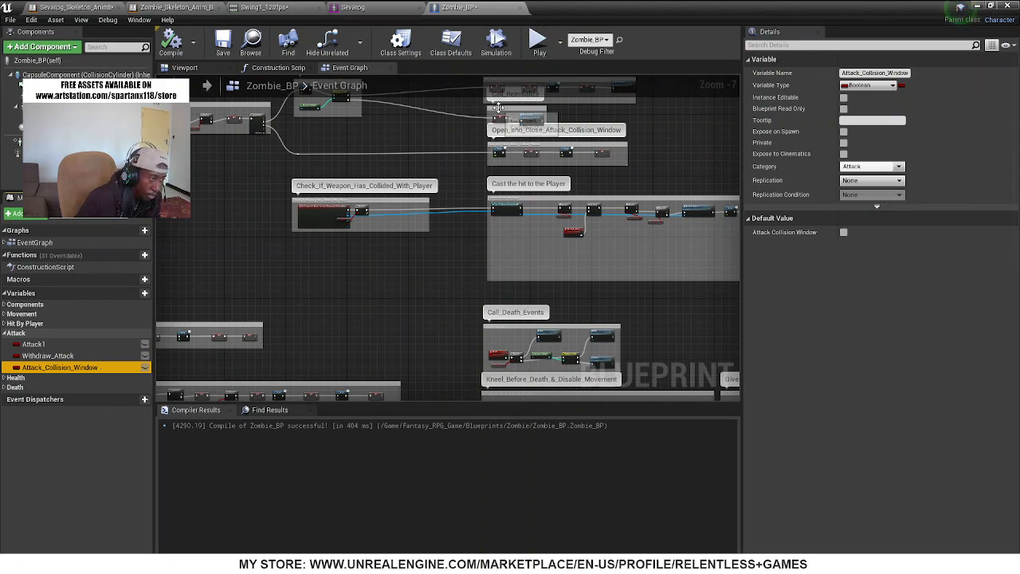
{"action": "left_click", "coordinate": [53, 346]}
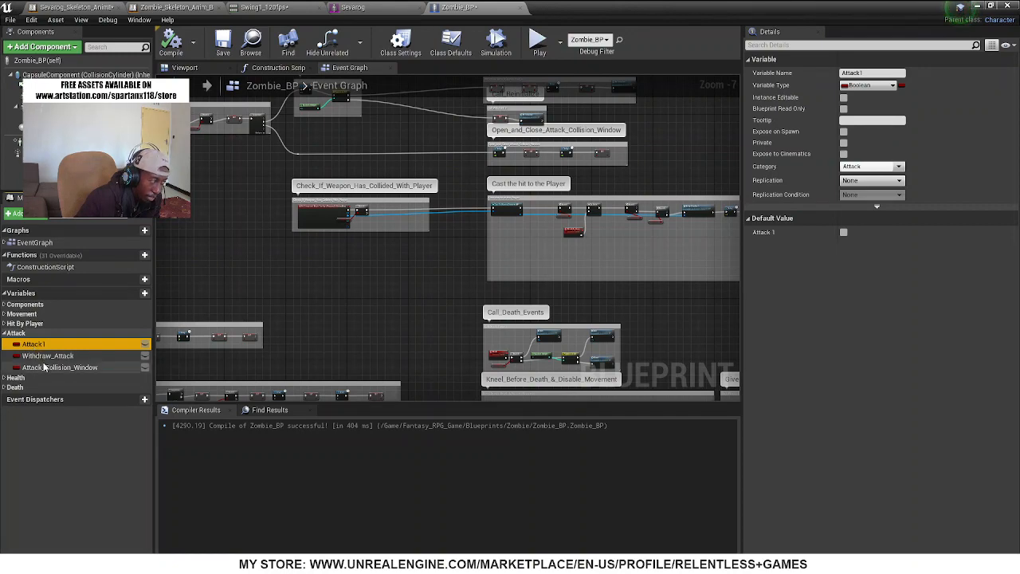
{"action": "left_click", "coordinate": [41, 360]}
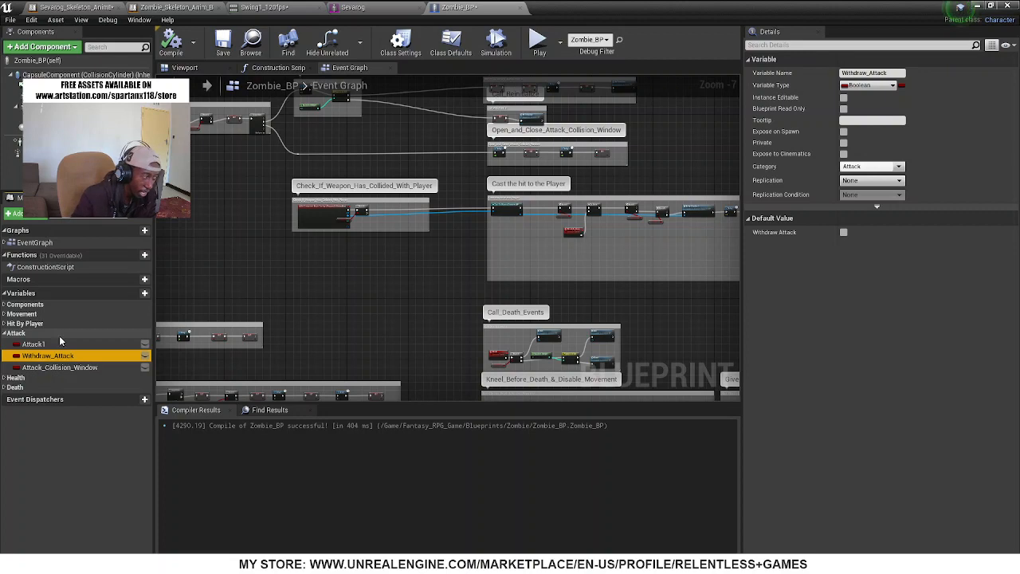
{"action": "left_click", "coordinate": [66, 345]}
Examine the Initiate_Attack group from the Successfully_Moved_to_Player event through both Branch nodes and the Attack 1 SET node to the Sequence
{"action": "right_click_drag", "start_coordinate": [441, 320], "coordinate": [515, 400]}
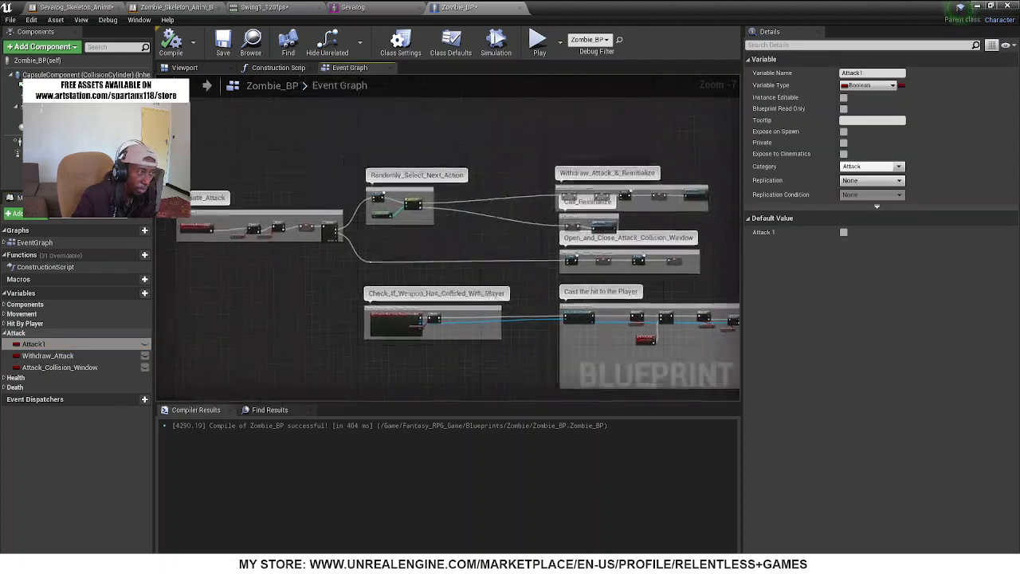
{"action": "scroll", "coordinate": [192, 228], "scroll_direction": "up", "scroll_amount": 5}
{"action": "scroll", "coordinate": [281, 307], "scroll_direction": "up", "scroll_amount": 2}
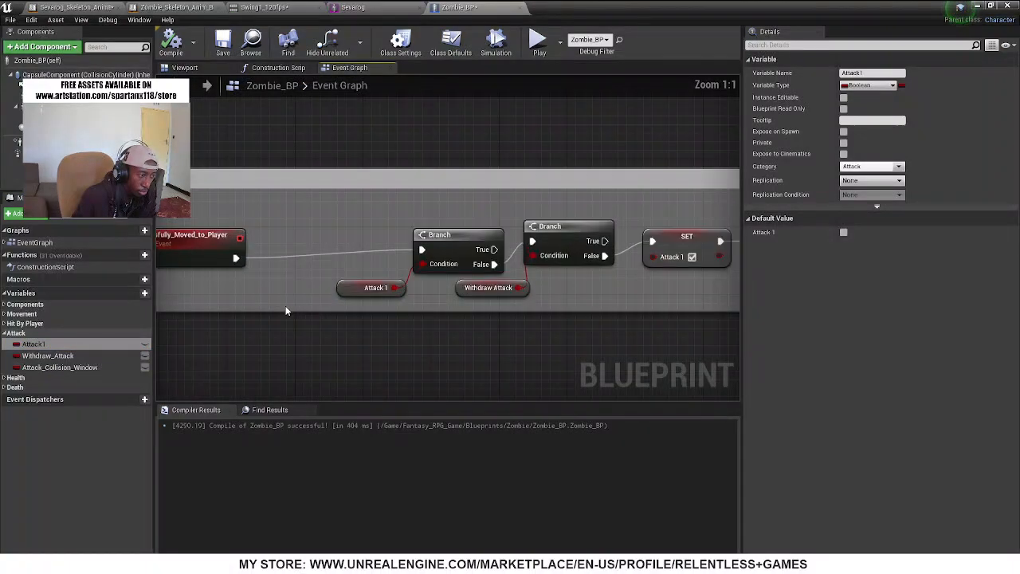
{"action": "right_click_drag", "start_coordinate": [449, 367], "coordinate": [369, 360]}
{"action": "right_click_drag", "start_coordinate": [243, 299], "coordinate": [430, 304]}
{"action": "left_click", "coordinate": [298, 253]}
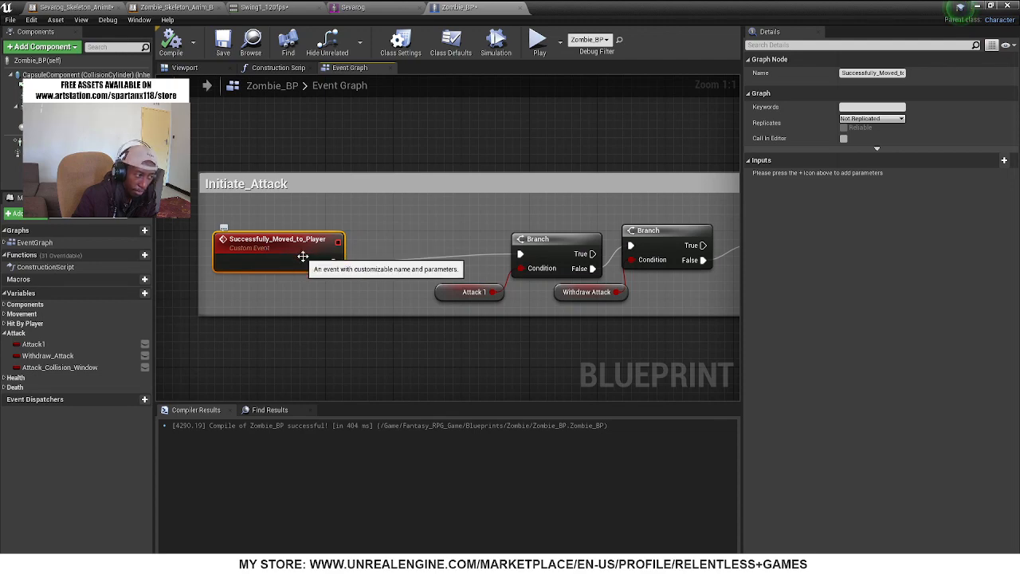
{"action": "right_click_drag", "start_coordinate": [455, 292], "coordinate": [301, 303]}
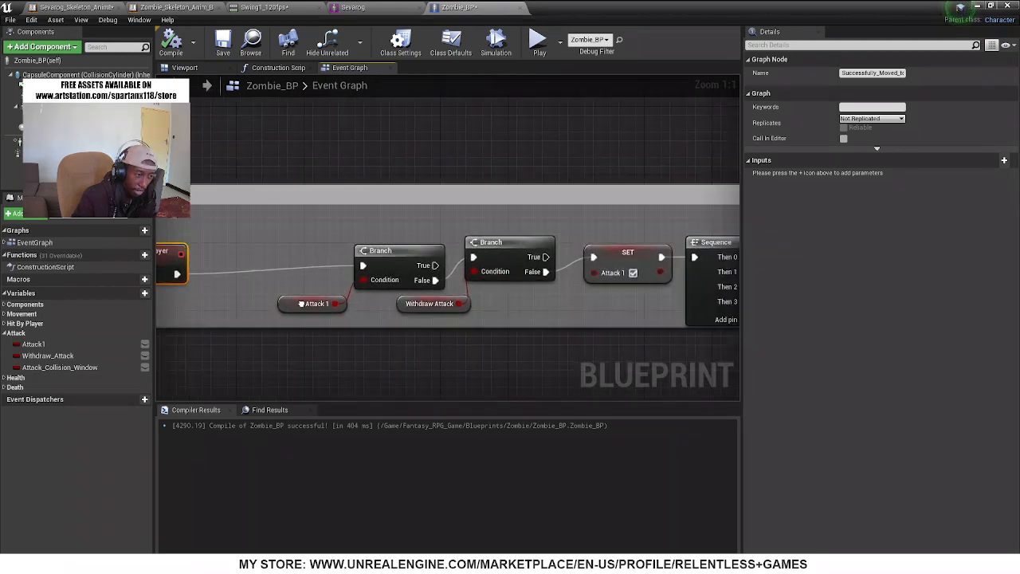
{"action": "left_click", "coordinate": [472, 242]}
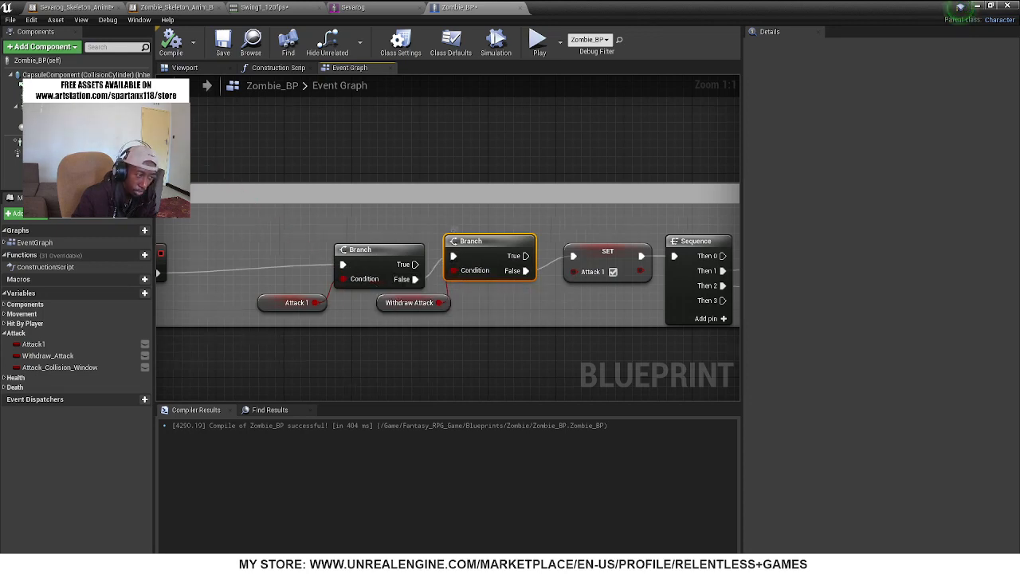
{"action": "right_click_drag", "start_coordinate": [457, 369], "coordinate": [334, 369]}
{"action": "left_click", "coordinate": [298, 307]}
{"action": "right_click_drag", "start_coordinate": [397, 315], "coordinate": [336, 322]}
{"action": "left_click", "coordinate": [418, 268]}
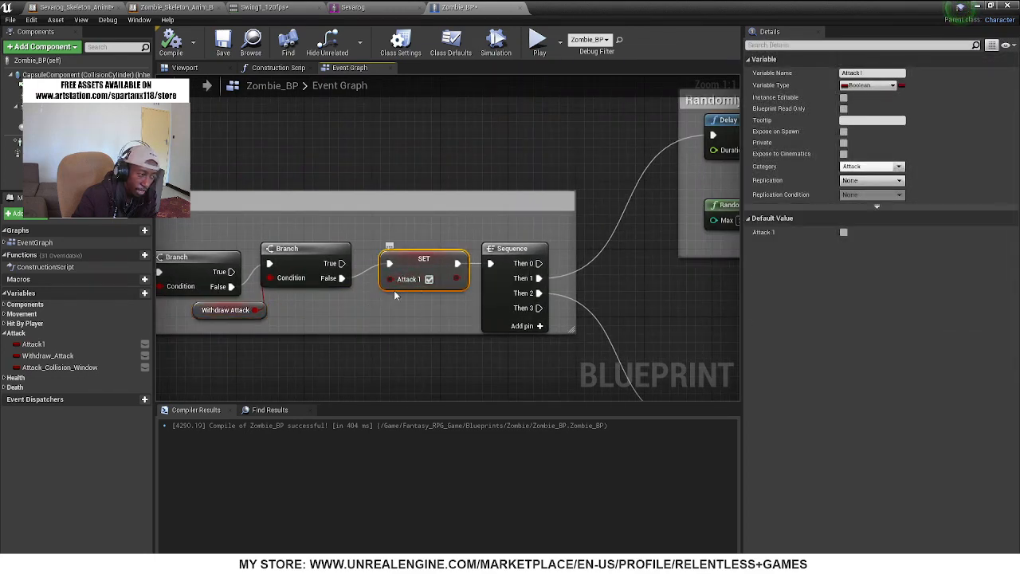
{"action": "left_click", "coordinate": [207, 310]}
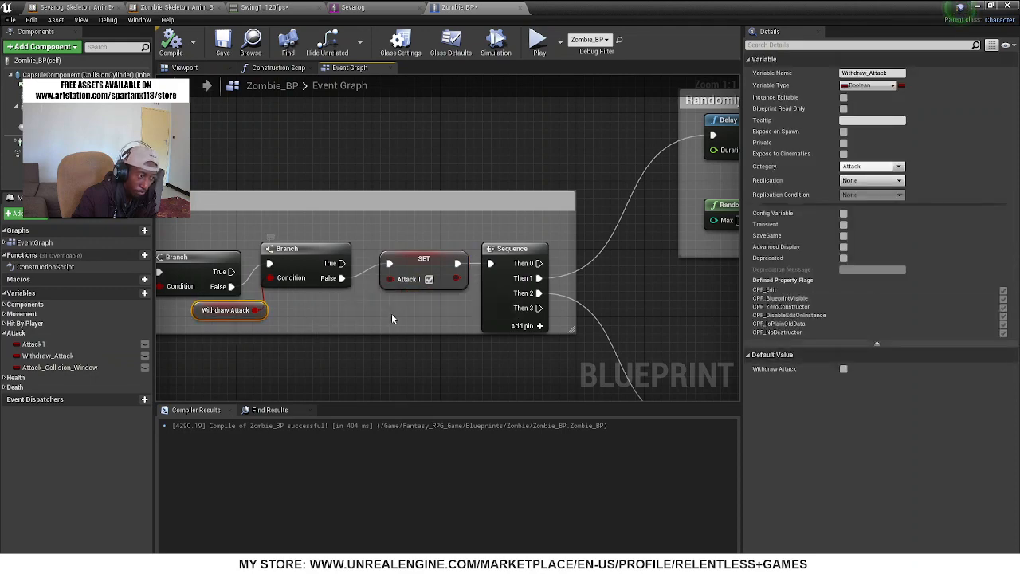
{"action": "right_click_drag", "start_coordinate": [306, 284], "coordinate": [218, 281]}
{"action": "left_click", "coordinate": [332, 276]}
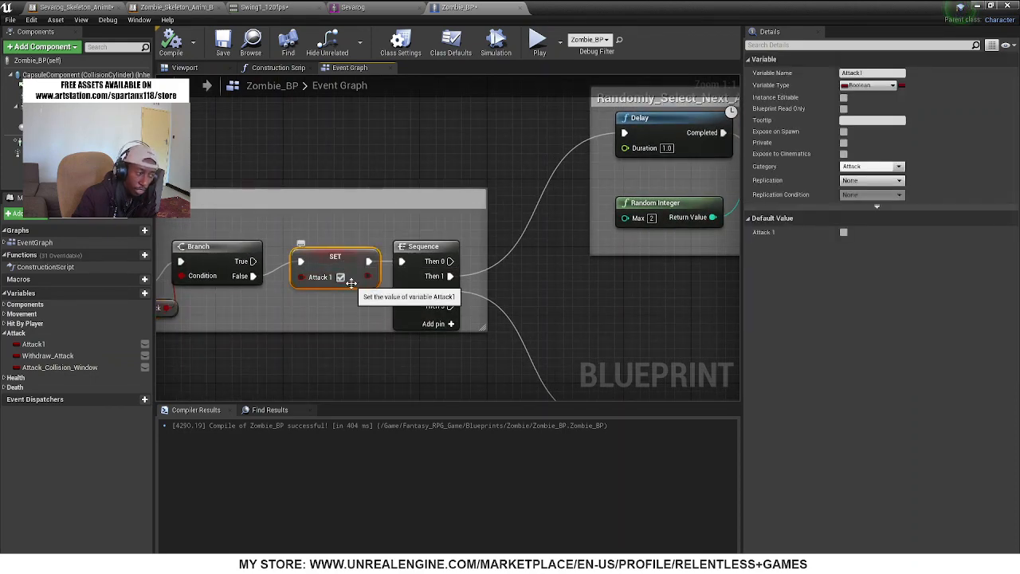
{"action": "right_click_drag", "start_coordinate": [474, 346], "coordinate": [202, 376]}
Examine the Randomly_Select_Next_Action group and the Attack 1, Delay and Withdraw Attack nodes in the Withdraw_Attack_&_Reinitialize group
{"action": "scroll", "coordinate": [358, 306], "scroll_direction": "down", "scroll_amount": 4}
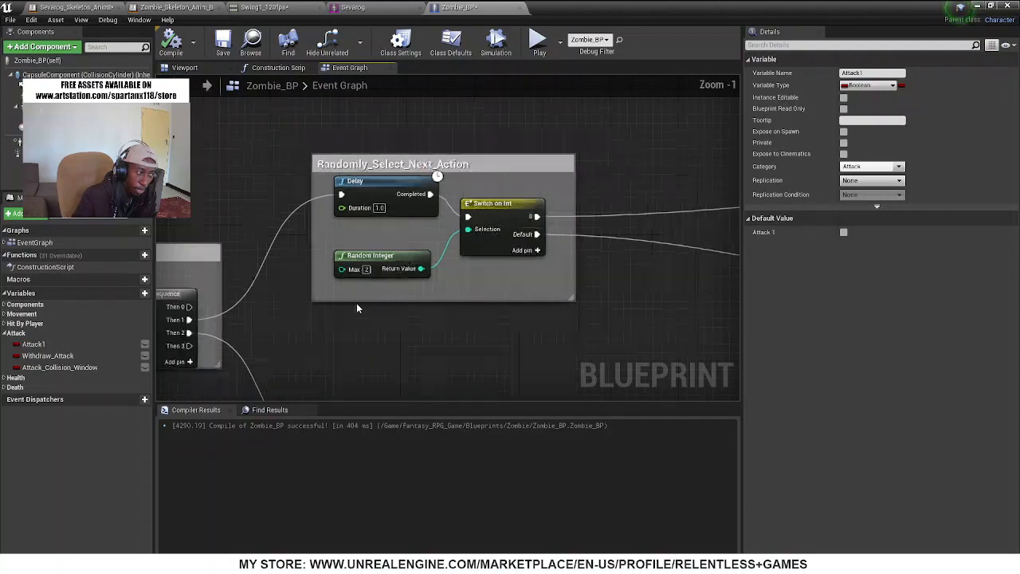
{"action": "scroll", "coordinate": [333, 309], "scroll_direction": "down", "scroll_amount": 1}
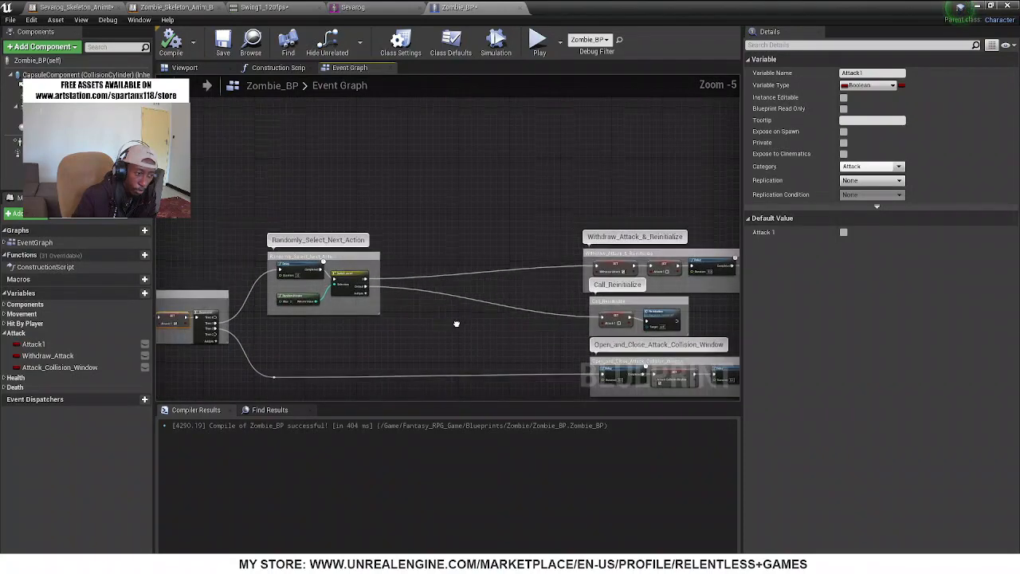
{"action": "right_click_drag", "start_coordinate": [455, 322], "coordinate": [334, 307]}
{"action": "scroll", "coordinate": [522, 242], "scroll_direction": "up", "scroll_amount": 5}
{"action": "right_click_drag", "start_coordinate": [515, 318], "coordinate": [365, 308]}
{"action": "left_click", "coordinate": [417, 257]}
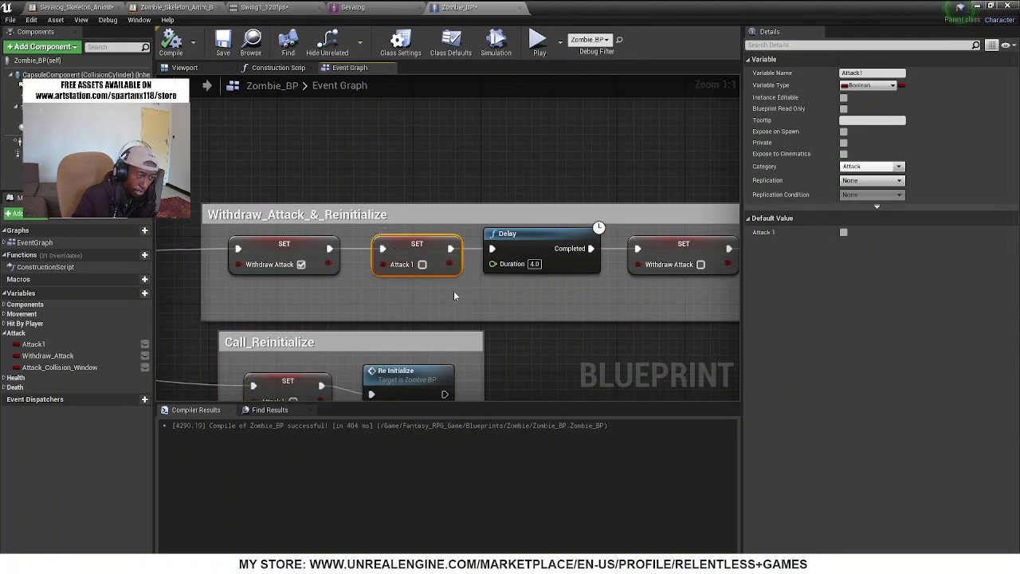
{"action": "scroll", "coordinate": [375, 267], "scroll_direction": "down", "scroll_amount": 2}
{"action": "scroll", "coordinate": [372, 259], "scroll_direction": "down", "scroll_amount": 1}
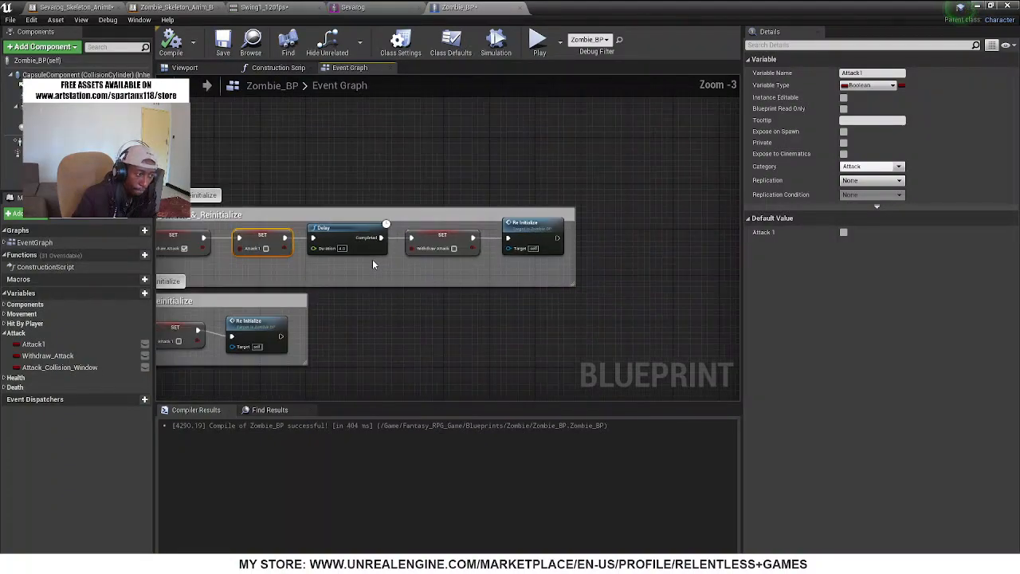
{"action": "scroll", "coordinate": [359, 247], "scroll_direction": "up", "scroll_amount": 1}
{"action": "scroll", "coordinate": [353, 241], "scroll_direction": "up", "scroll_amount": 2}
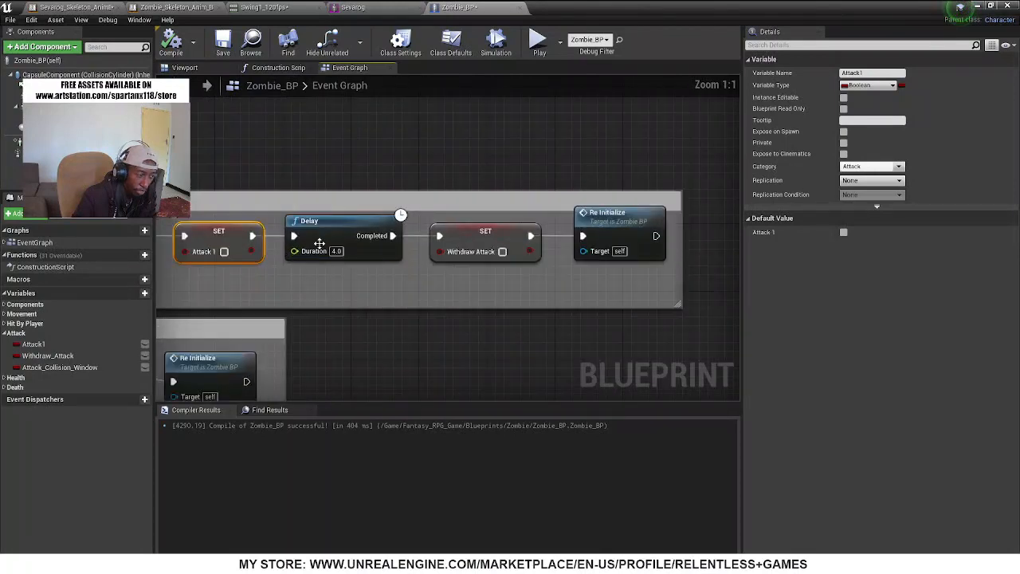
{"action": "left_click", "coordinate": [469, 237]}
{"action": "scroll", "coordinate": [482, 289], "scroll_direction": "down", "scroll_amount": 4}
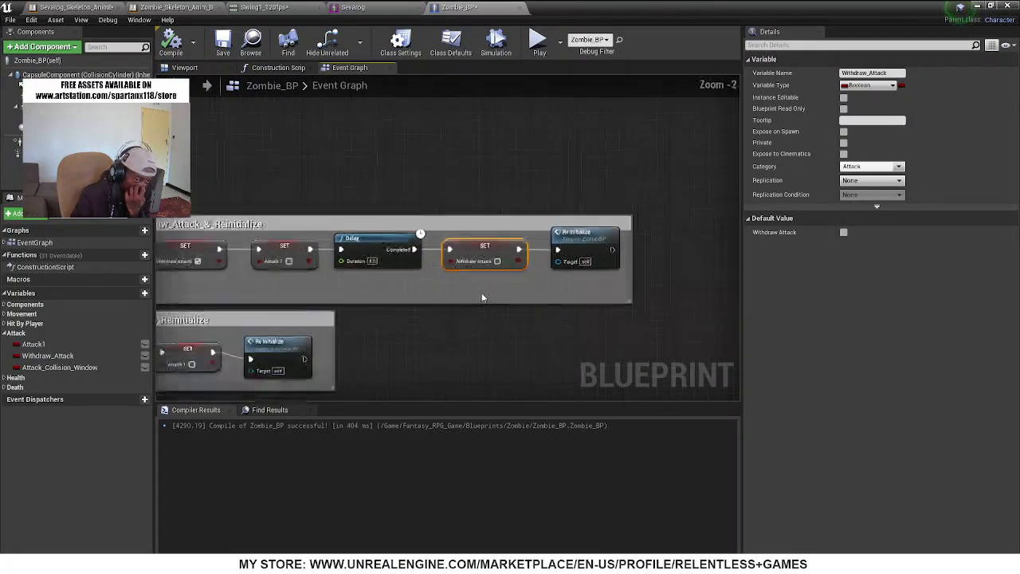
Review the attack collision window, weapon collision check and Cast the hit to the Player groups, then select the Attack1 variable
{"action": "right_click_drag", "start_coordinate": [438, 342], "coordinate": [600, 180]}
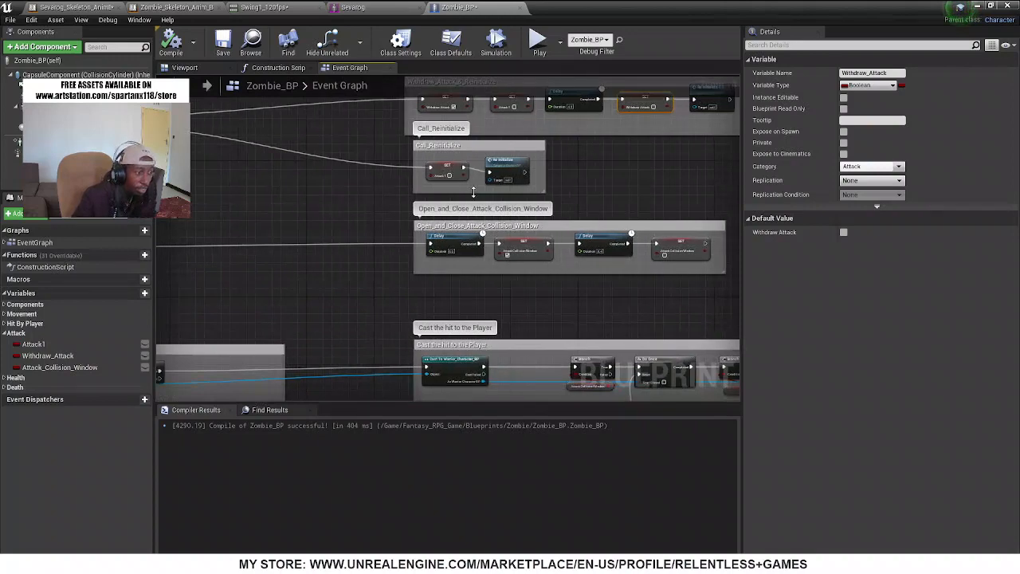
{"action": "scroll", "coordinate": [463, 188], "scroll_direction": "up", "scroll_amount": 4}
{"action": "scroll", "coordinate": [462, 187], "scroll_direction": "down", "scroll_amount": 5}
{"action": "right_click_drag", "start_coordinate": [395, 242], "coordinate": [641, 214]}
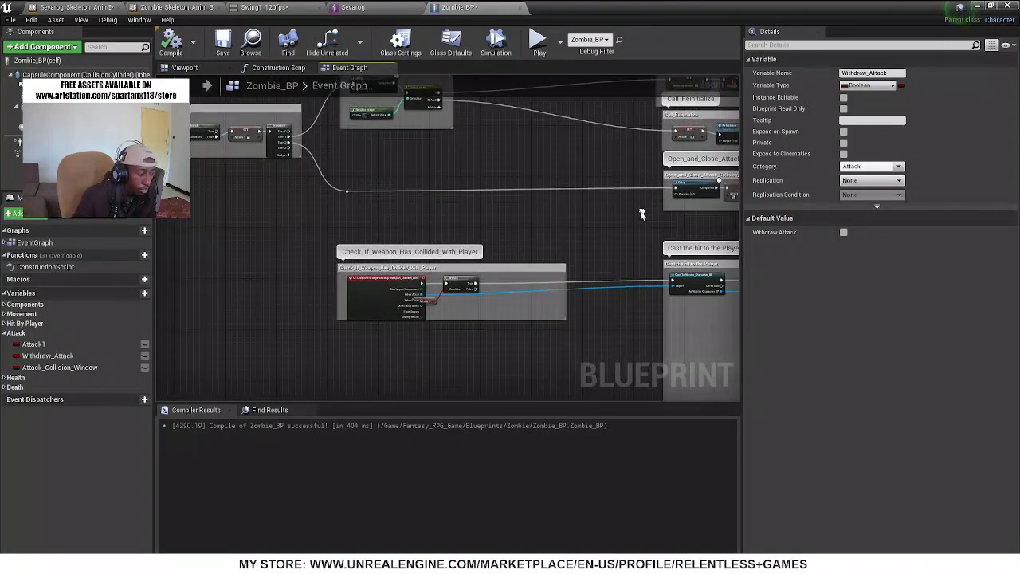
{"action": "right_click_drag", "start_coordinate": [586, 317], "coordinate": [299, 229]}
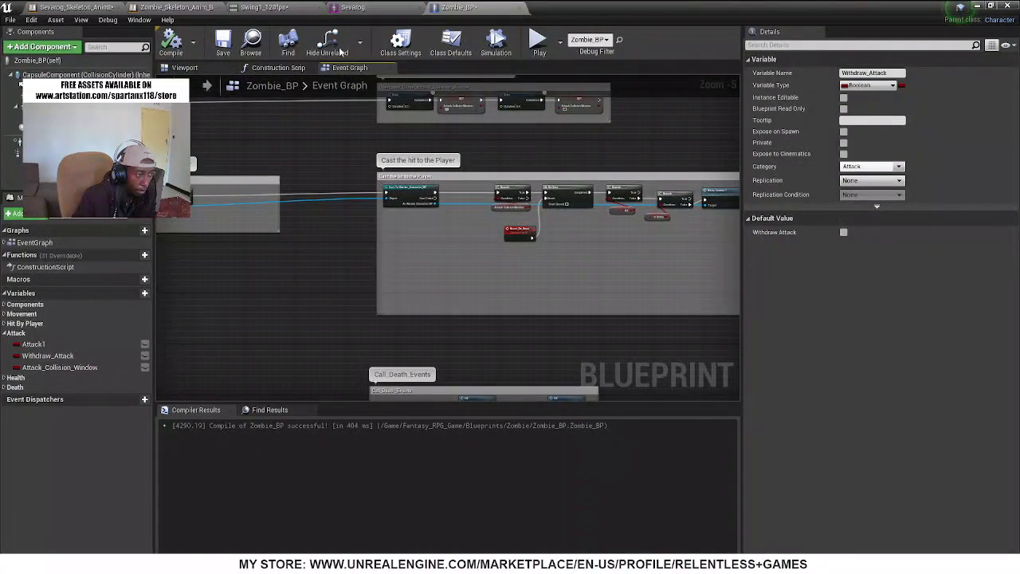
{"action": "right_click_drag", "start_coordinate": [282, 136], "coordinate": [533, 300]}
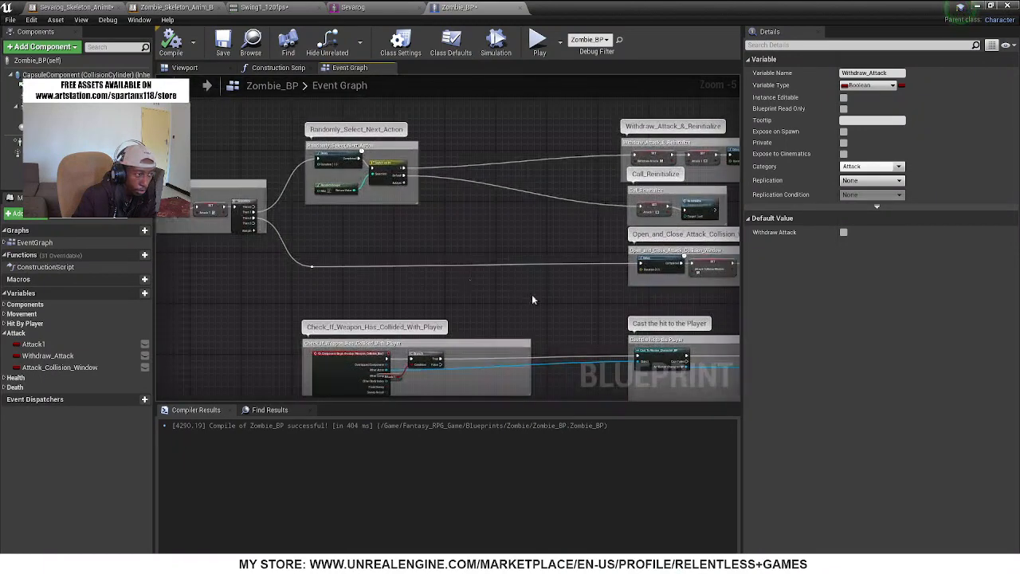
{"action": "scroll", "coordinate": [160, 221], "scroll_direction": "up", "scroll_amount": 3}
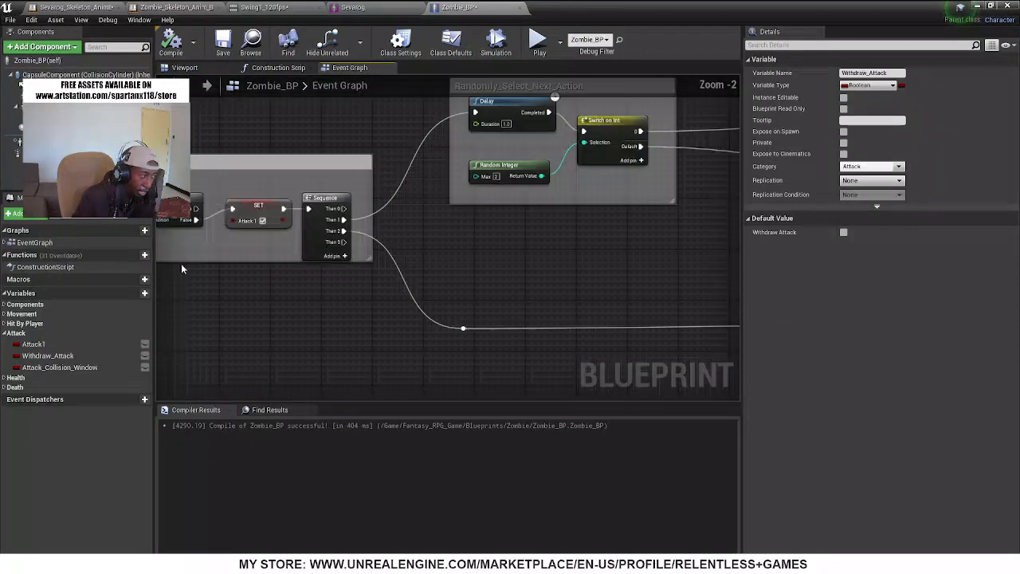
{"action": "left_click", "coordinate": [26, 346]}
Examine the Cast To Zombie_BP wiring into the Set_Animation_Bools group in Zombie_Skeleton_Anim_BP's event graph
{"action": "left_click", "coordinate": [374, 7]}
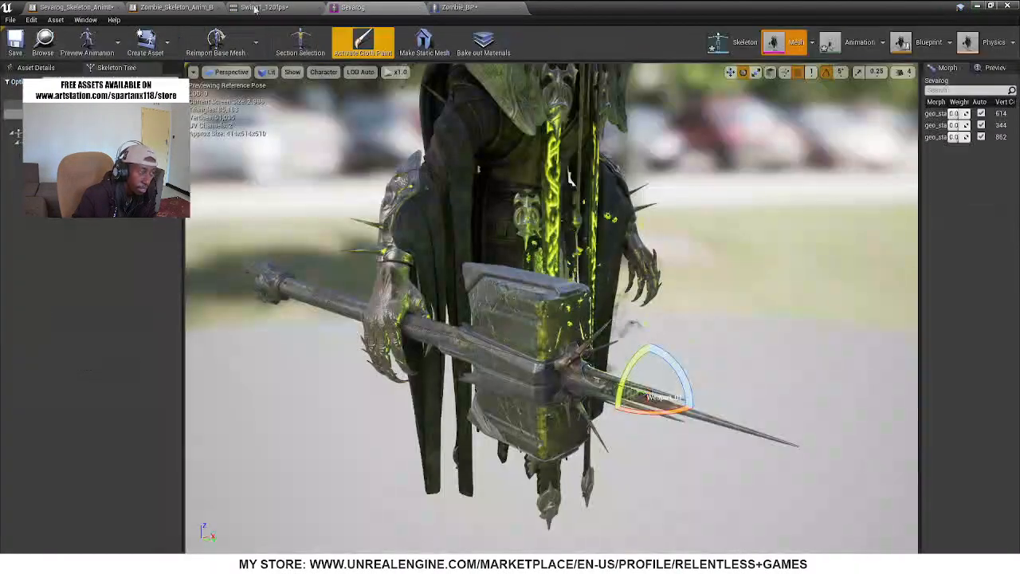
{"action": "left_click", "coordinate": [169, 7]}
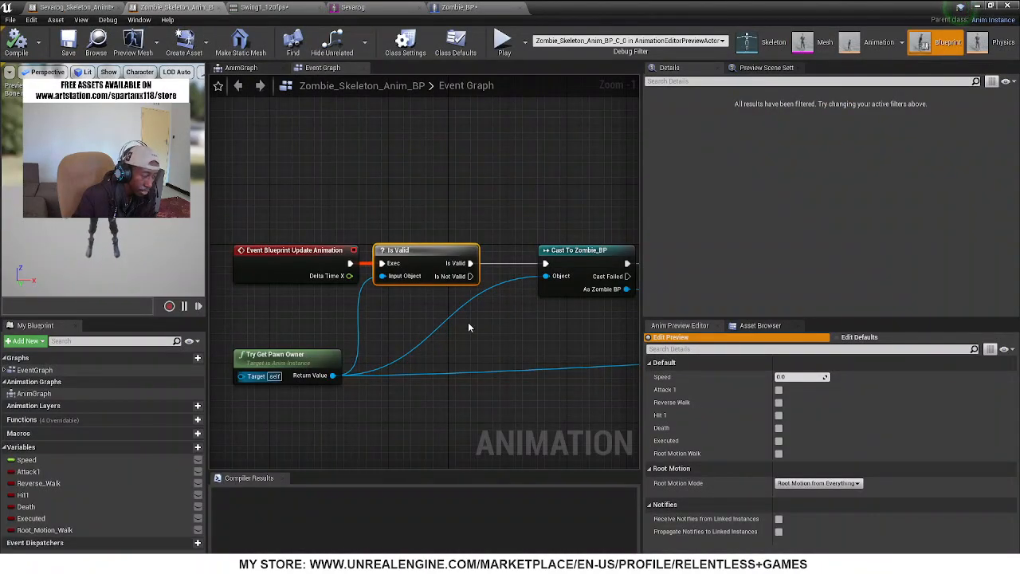
{"action": "right_click_drag", "start_coordinate": [489, 350], "coordinate": [225, 208]}
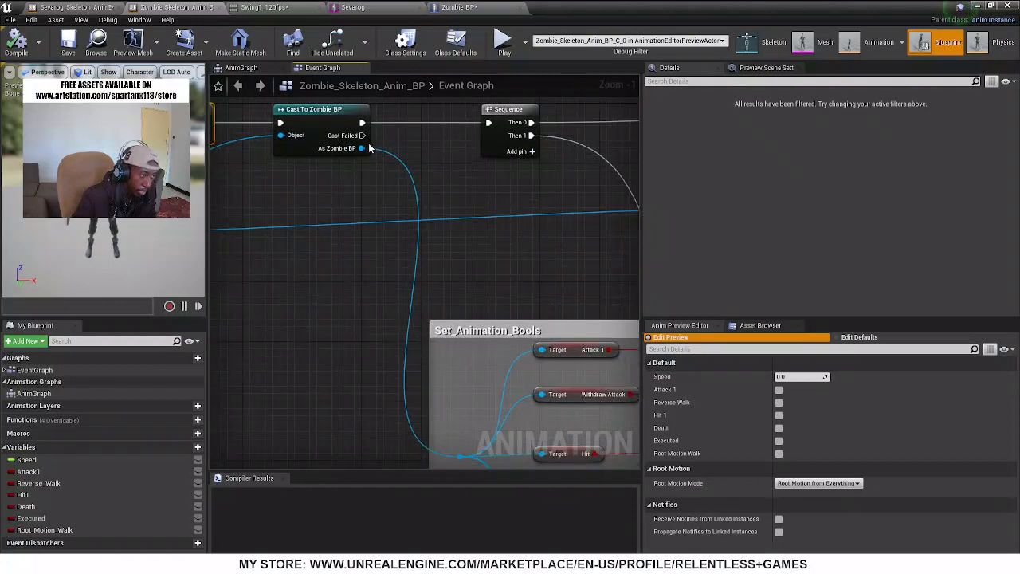
{"action": "left_click_drag", "start_coordinate": [368, 148], "coordinate": [428, 304]}
In Sevarog_Skeleton_AnimBlueprint1's event graph, add a Get Attack 1 node from the As Zombie BP output of Cast To Zombie_BP
{"action": "left_click", "coordinate": [80, 7]}
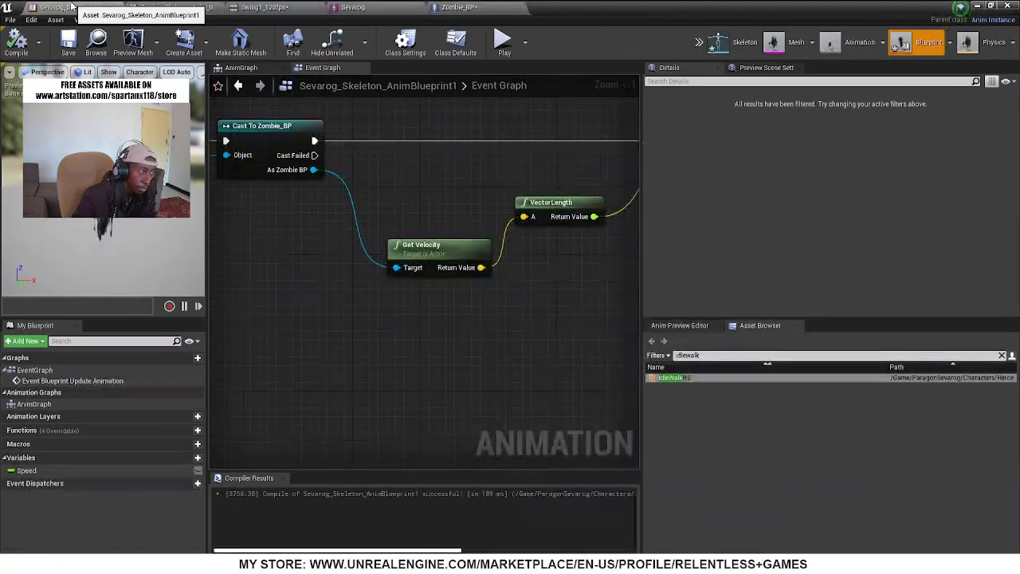
{"action": "left_click_drag", "start_coordinate": [313, 169], "coordinate": [389, 367]}
{"action": "type", "text": "get"}
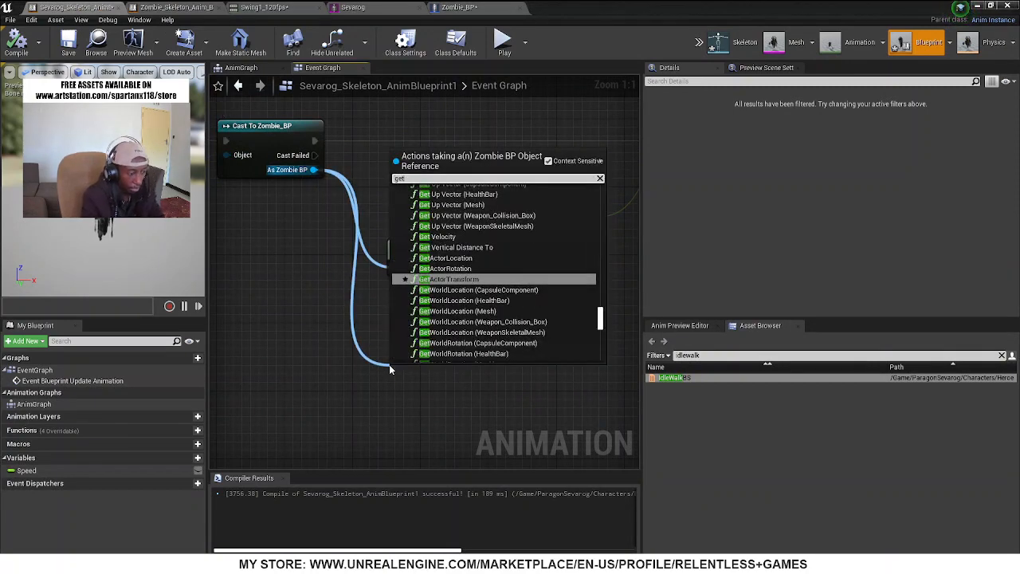
{"action": "type", "text": " attac"}
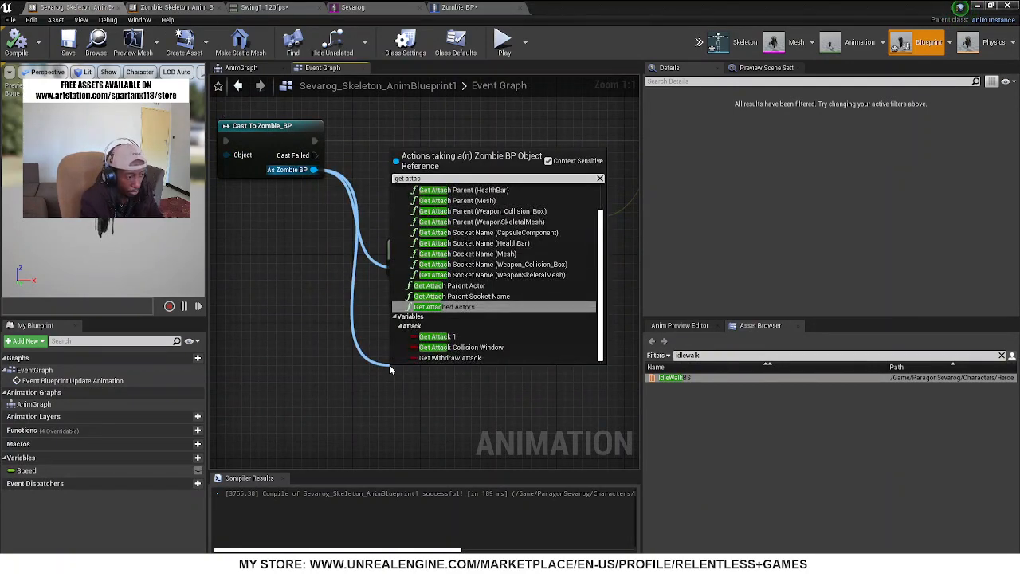
{"action": "left_click", "coordinate": [436, 338]}
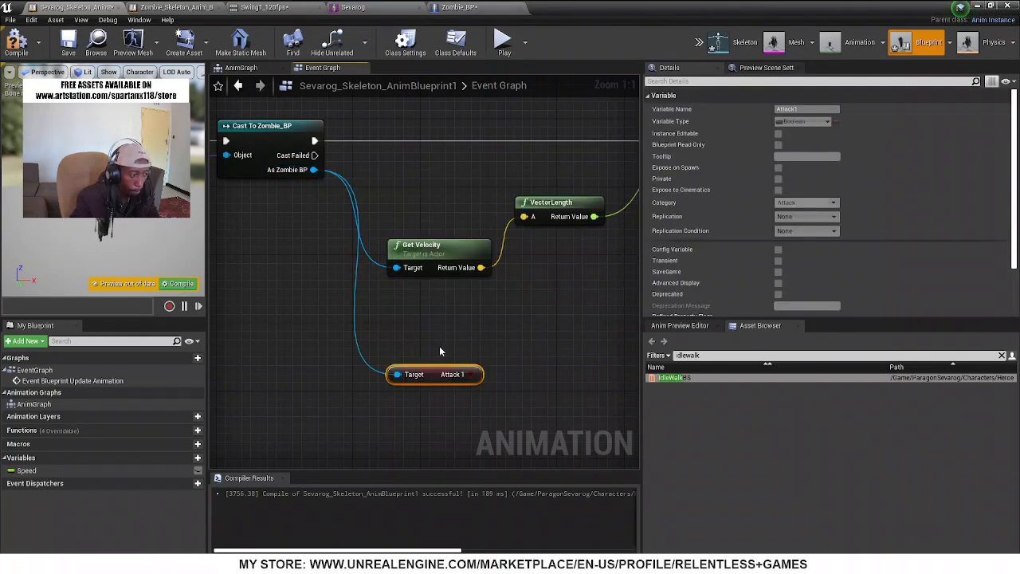
Add a Boolean variable named Attack_1 to Sevarog_Skeleton_AnimBlueprint1
{"action": "right_click_drag", "start_coordinate": [494, 418], "coordinate": [380, 408]}
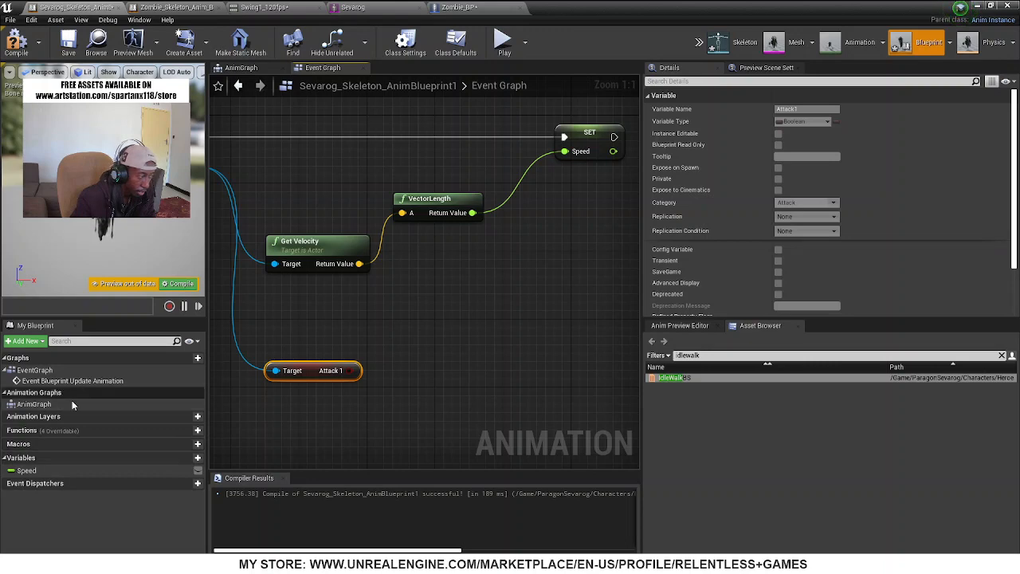
{"action": "left_click", "coordinate": [198, 460]}
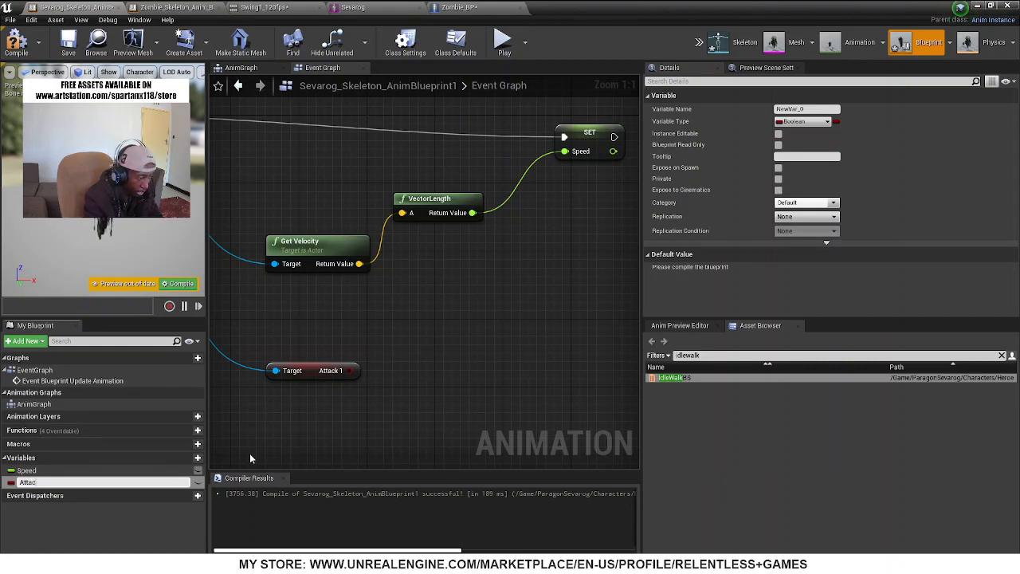
{"action": "type", "text": "Attack_"}
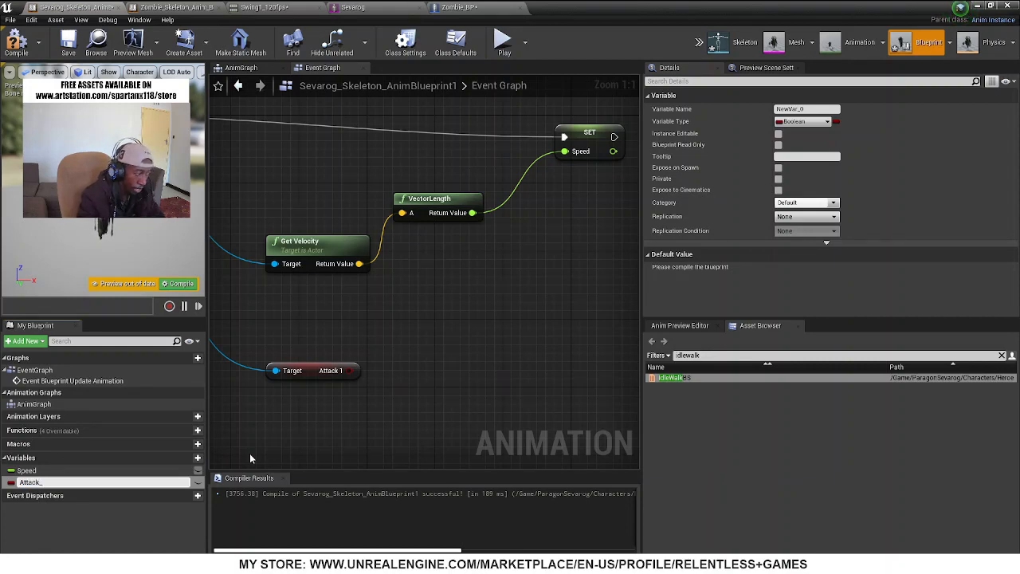
{"action": "type", "text": "1"}
{"action": "key", "text": "Return"}
{"action": "right_click", "coordinate": [275, 450]}
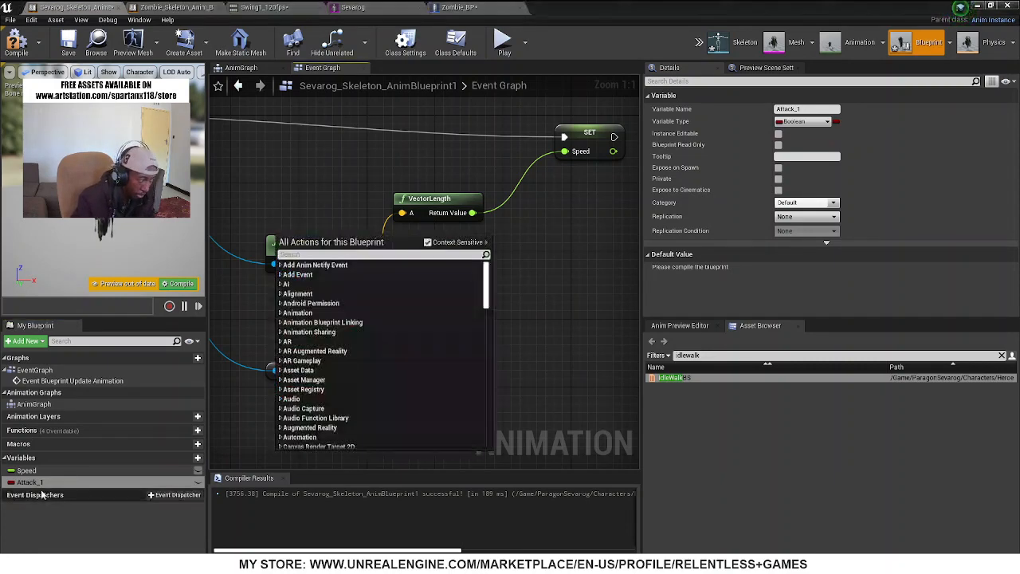
Add a Set Attack_1 node to the event graph and feed it from the Attack 1 getter
{"action": "left_click_drag", "start_coordinate": [30, 485], "coordinate": [462, 372]}
{"action": "left_click", "coordinate": [498, 397]}
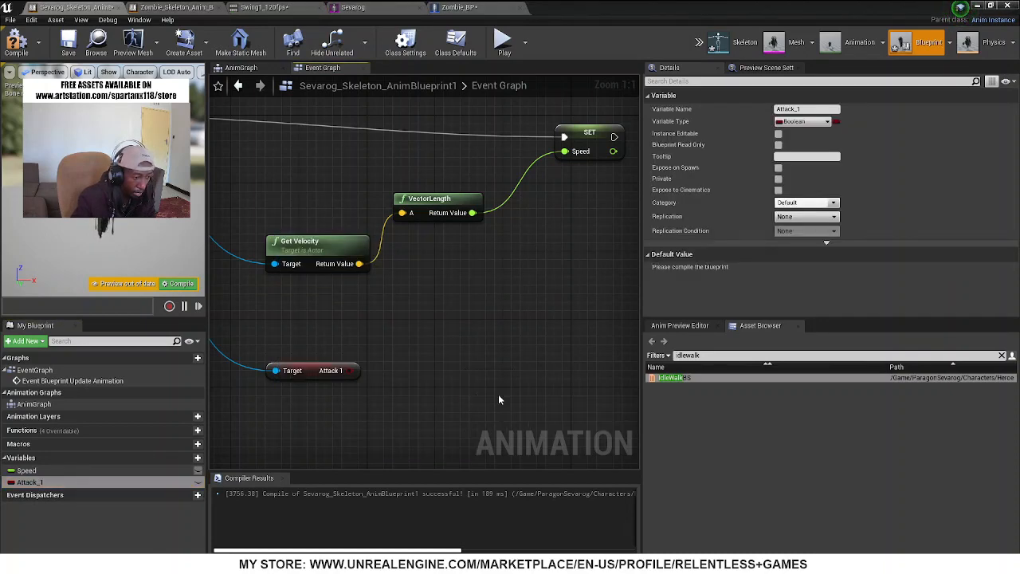
{"action": "left_click_drag", "start_coordinate": [352, 371], "coordinate": [472, 397]}
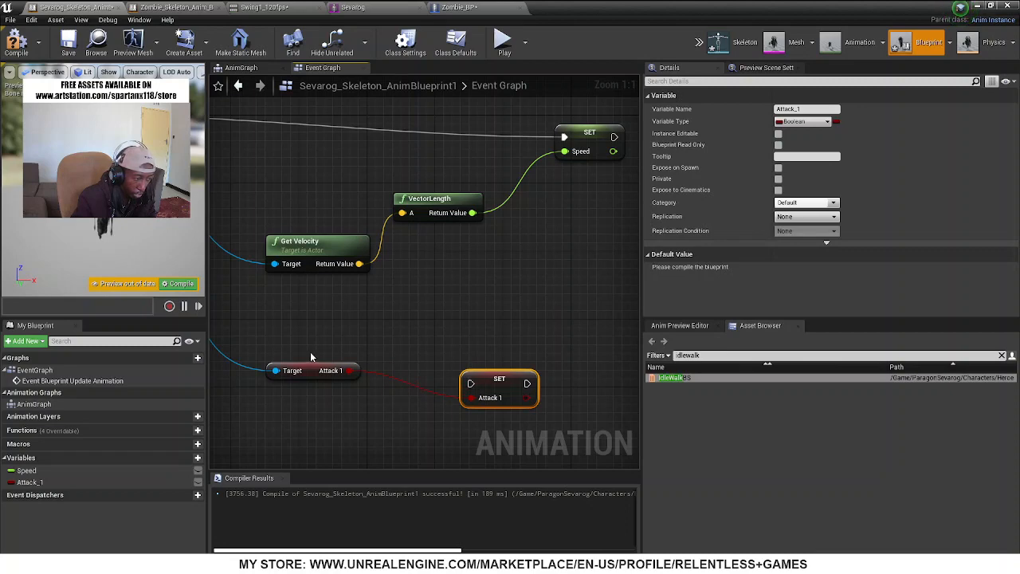
Insert a Sequence node between the Cast To Zombie_BP execution output and the Set Speed node
{"action": "right_click_drag", "start_coordinate": [310, 351], "coordinate": [480, 409]}
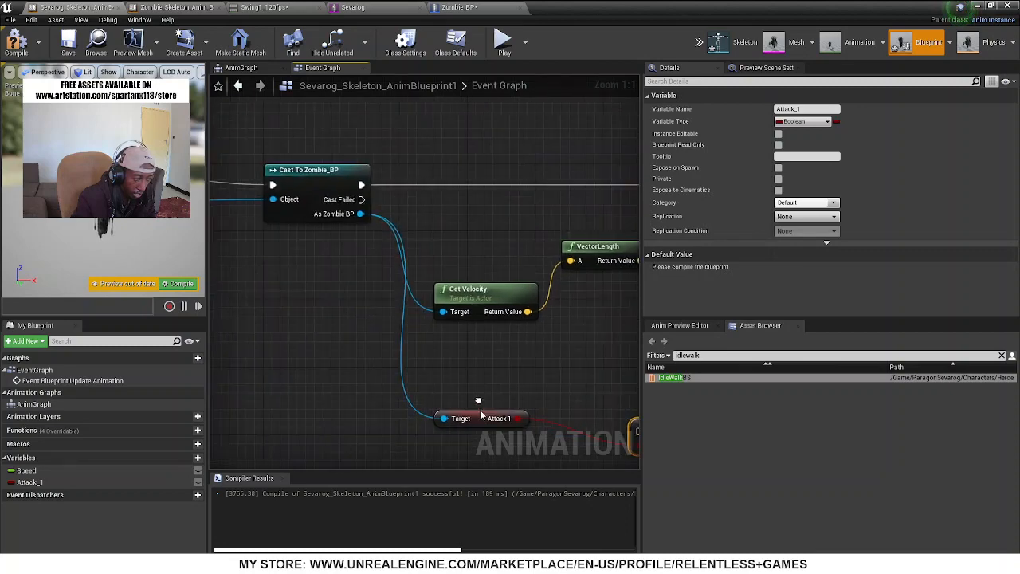
{"action": "left_click", "coordinate": [295, 175]}
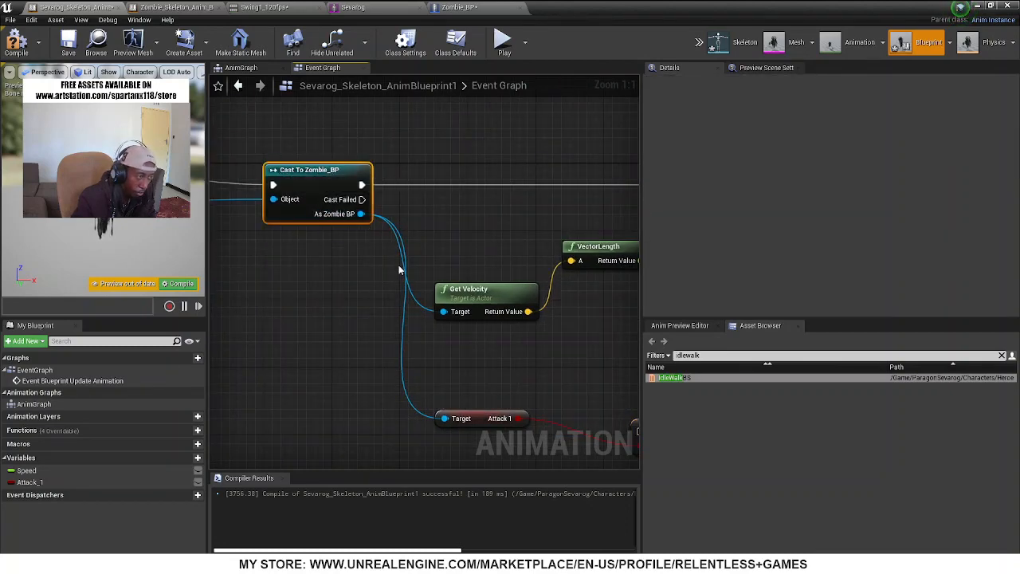
{"action": "right_click_drag", "start_coordinate": [444, 233], "coordinate": [66, 118]}
{"action": "scroll", "coordinate": [490, 227], "scroll_direction": "down", "scroll_amount": 3}
{"action": "right_click_drag", "start_coordinate": [490, 228], "coordinate": [639, 273]}
{"action": "left_click_drag", "start_coordinate": [320, 165], "coordinate": [373, 170]}
{"action": "type", "text": "seq"}
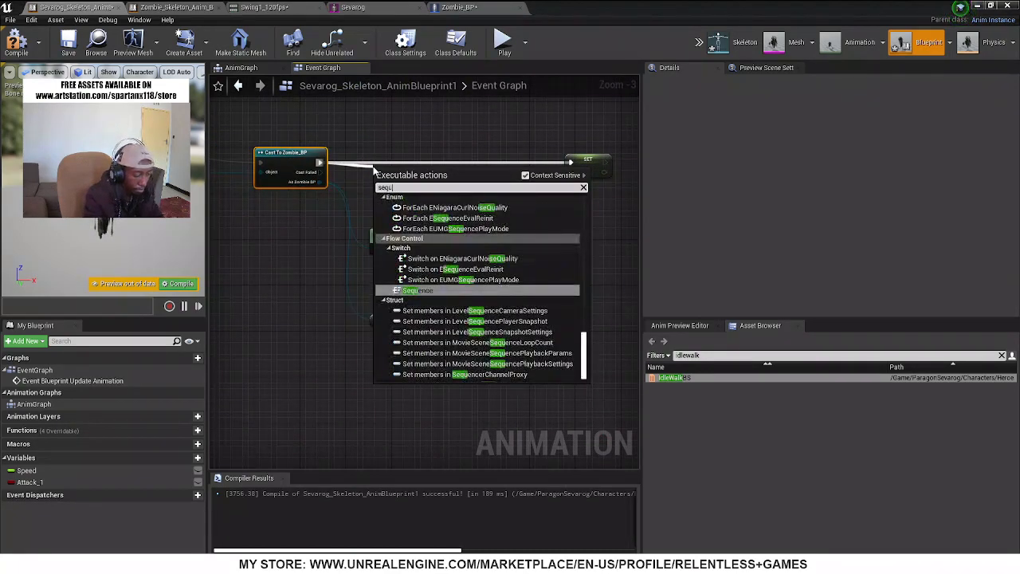
{"action": "type", "text": "u"}
{"action": "key", "text": "Return"}
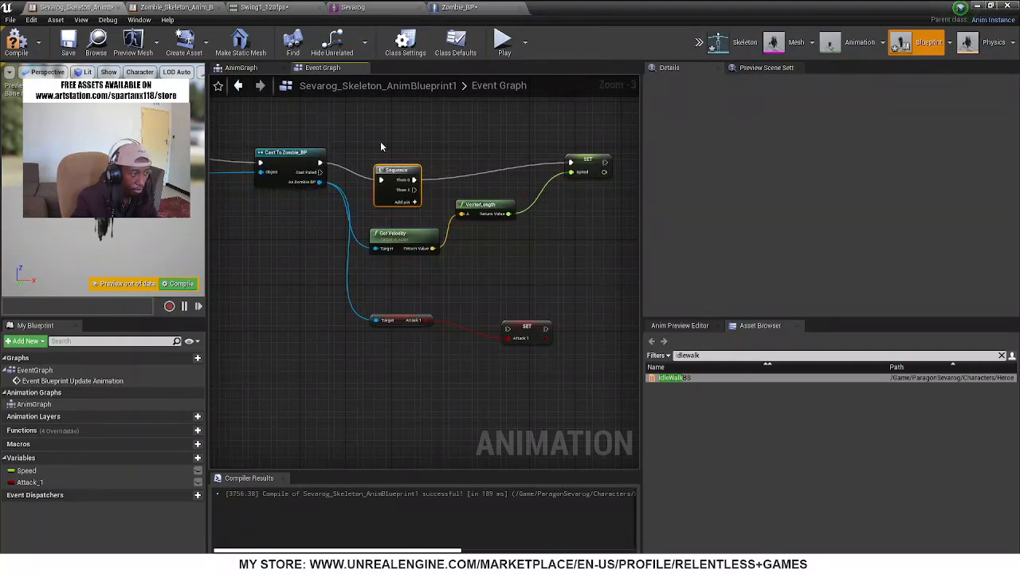
Connect the Sequence node's Then 1 output to Set Attack 1 and align the Sequence with the cast node
{"action": "left_click_drag", "start_coordinate": [414, 189], "coordinate": [511, 329]}
{"action": "left_click_drag", "start_coordinate": [406, 171], "coordinate": [408, 155]}
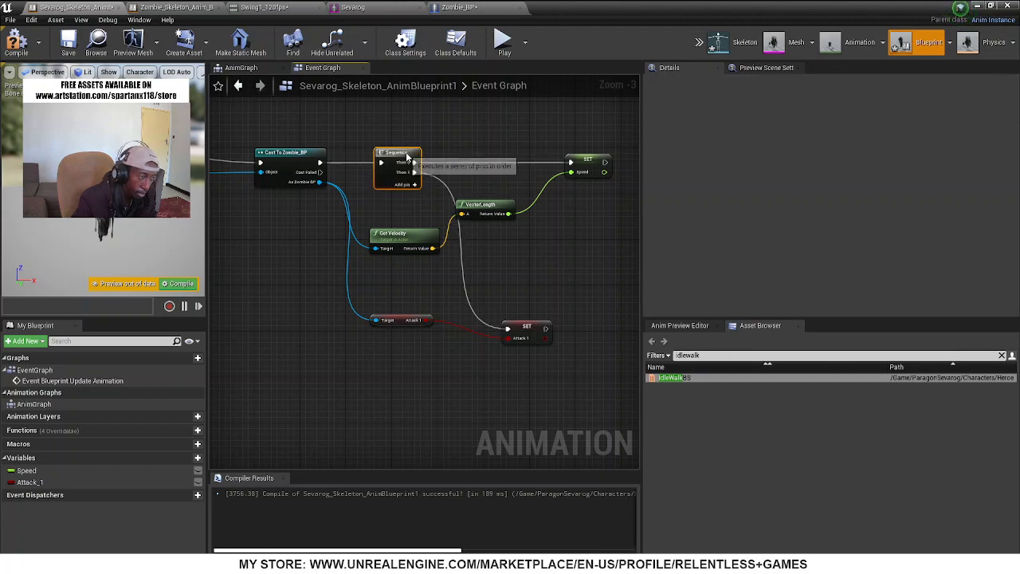
{"action": "right_click_drag", "start_coordinate": [515, 296], "coordinate": [424, 284]}
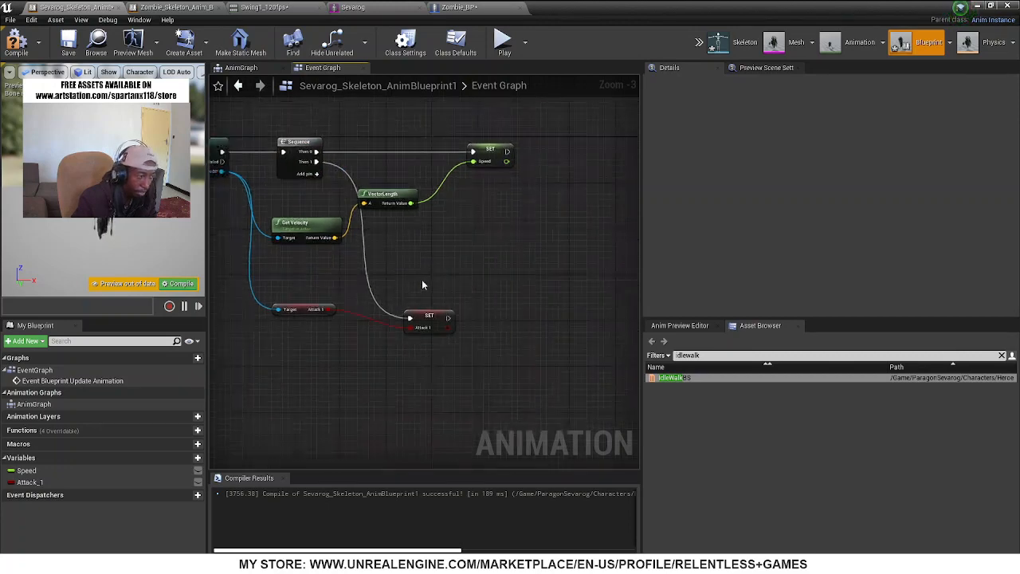
In the AnimGraph, move the Speed and IdleWalkBS nodes farther from Output Pose to make room between them
{"action": "left_click", "coordinate": [241, 68]}
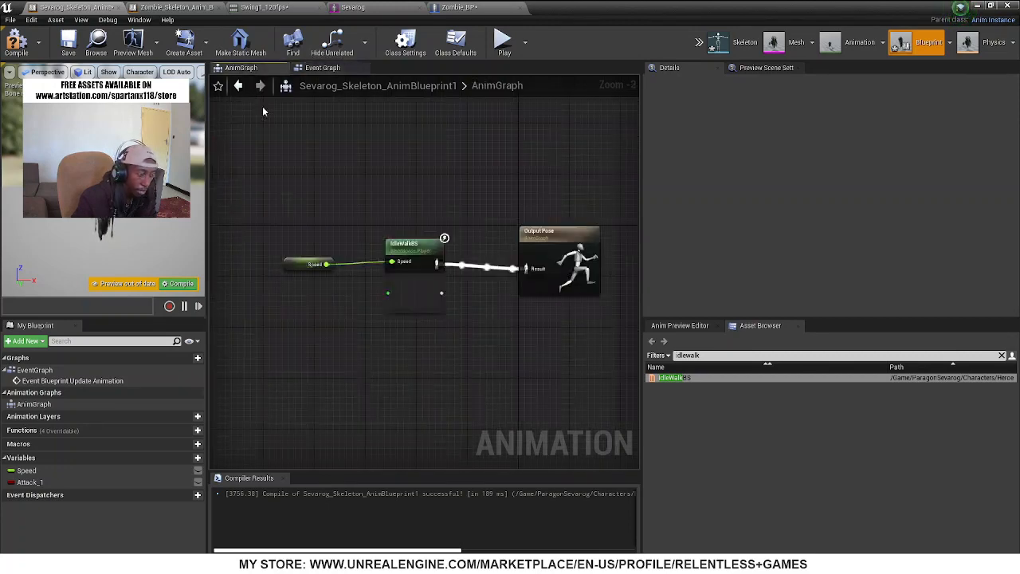
{"action": "left_click_drag", "start_coordinate": [347, 322], "coordinate": [408, 355]}
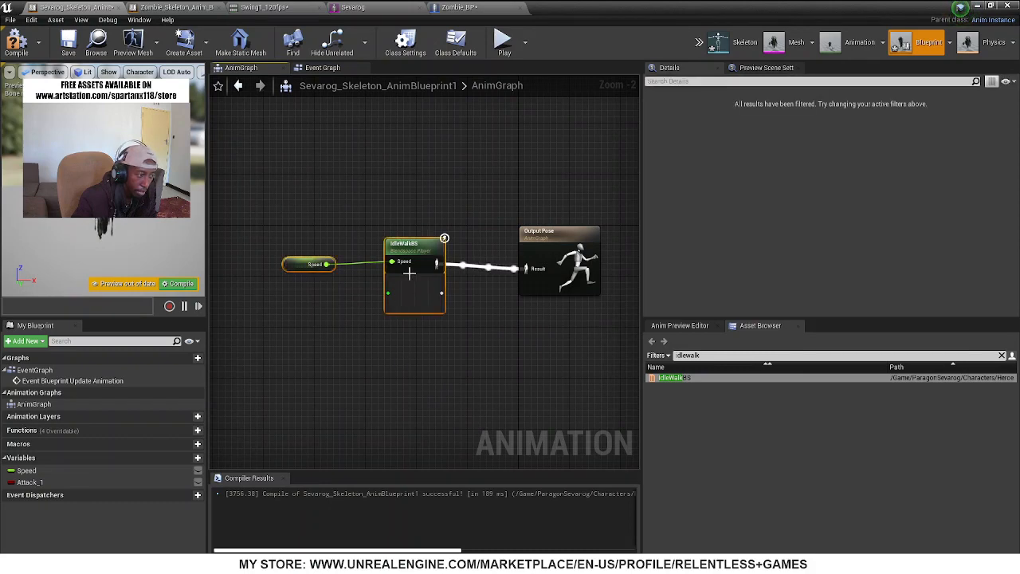
{"action": "left_click_drag", "start_coordinate": [414, 246], "coordinate": [273, 258]}
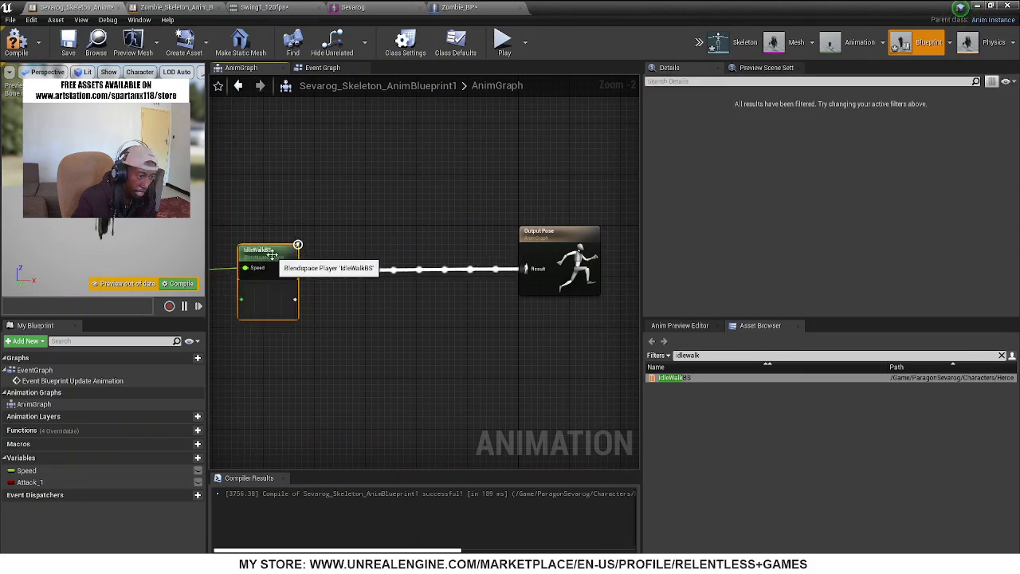
{"action": "left_click", "coordinate": [381, 327]}
{"action": "right_click_drag", "start_coordinate": [385, 360], "coordinate": [490, 317]}
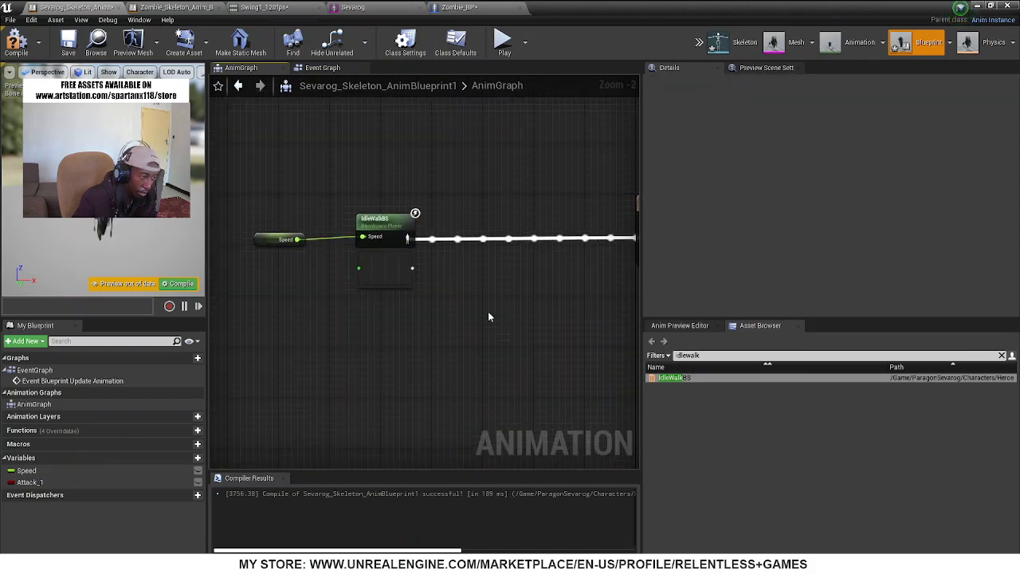
Add a Blend Poses by bool node to the AnimGraph between IdleWalkBS and Output Pose
{"action": "left_click", "coordinate": [672, 325]}
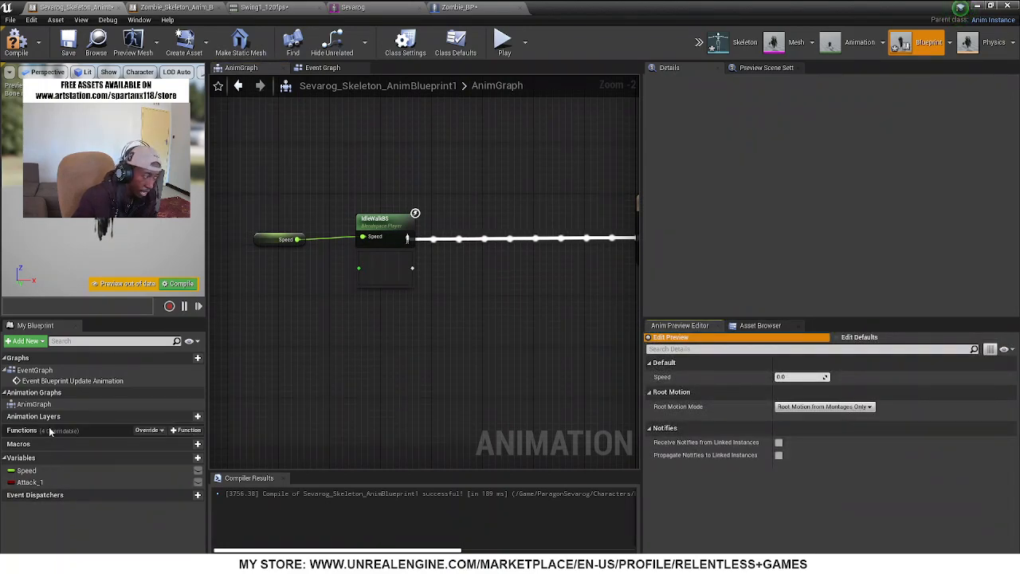
{"action": "right_click", "coordinate": [516, 274]}
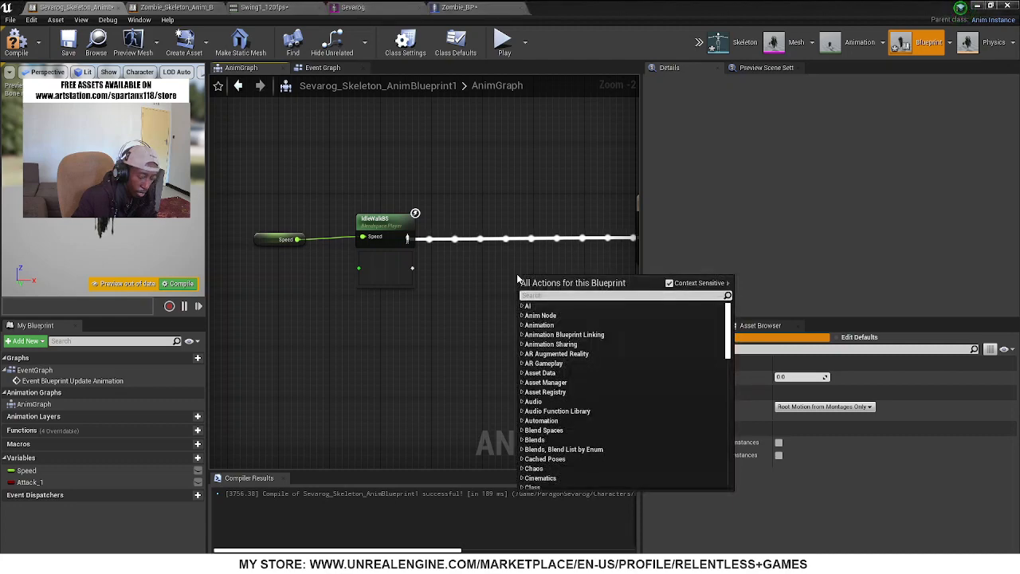
{"action": "type", "text": "blend bool"}
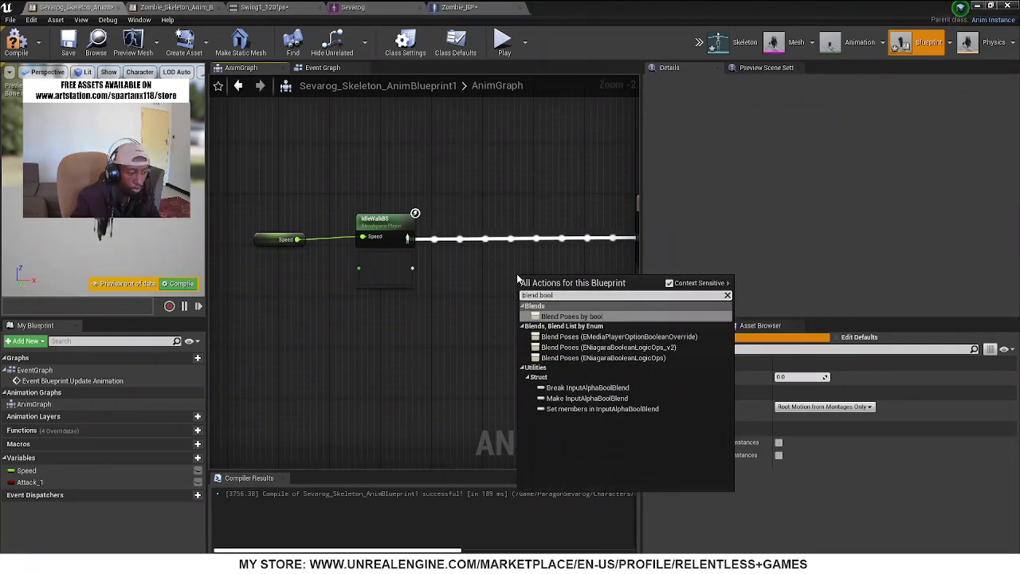
{"action": "left_click", "coordinate": [580, 316]}
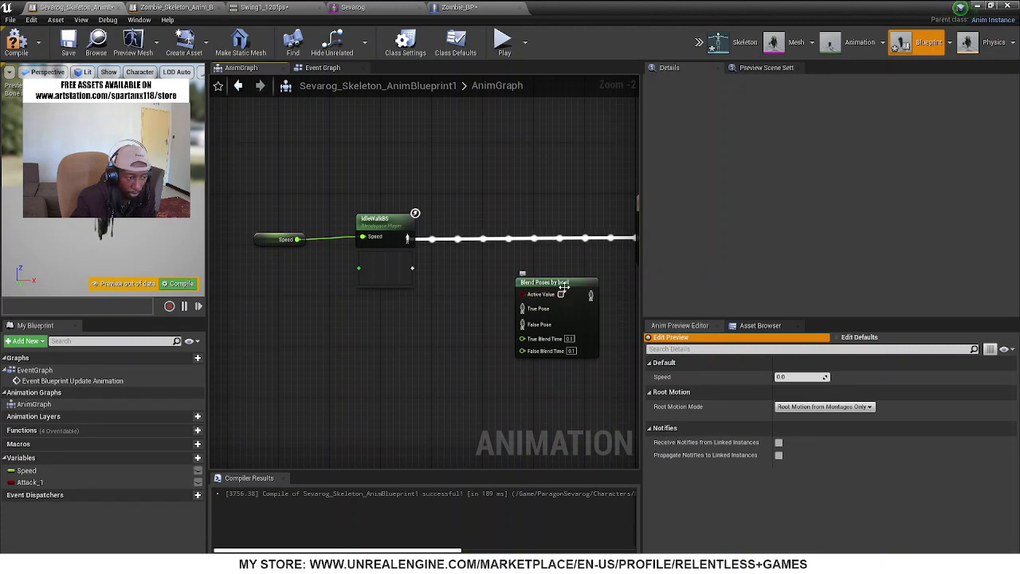
Drive the blend node's Active Value with the Attack_1 variable and connect IdleWalkBS to its False Pose
{"action": "left_click_drag", "start_coordinate": [545, 295], "coordinate": [421, 338]}
{"action": "left_click_drag", "start_coordinate": [30, 482], "coordinate": [531, 296]}
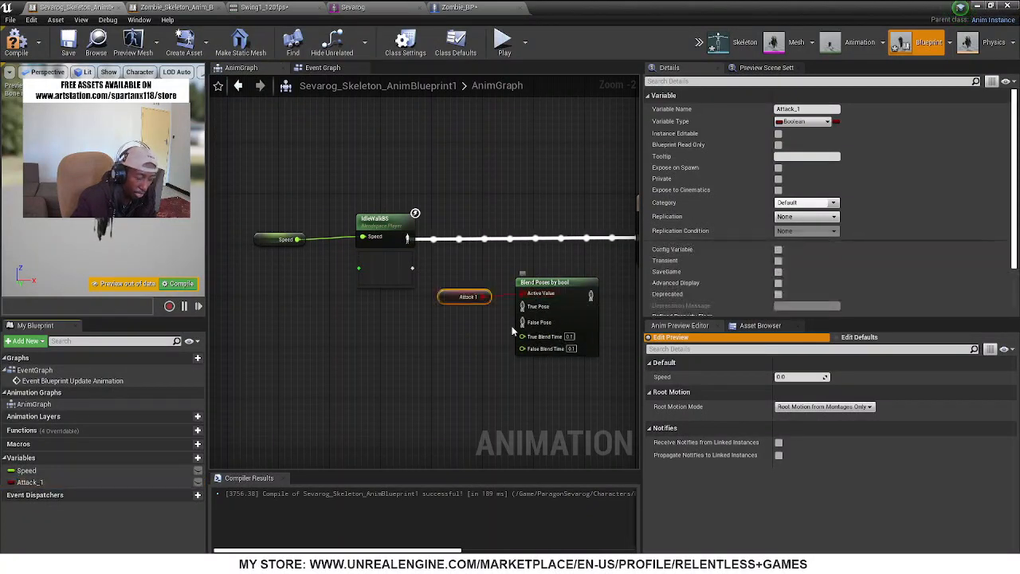
{"action": "left_click_drag", "start_coordinate": [407, 238], "coordinate": [523, 322], "text": "ctrl"}
Find the Swing1_120fps animation asset, connect it to the blend node's True Pose, and move the Attack 1 getter clear of the wires
{"action": "left_click", "coordinate": [760, 326]}
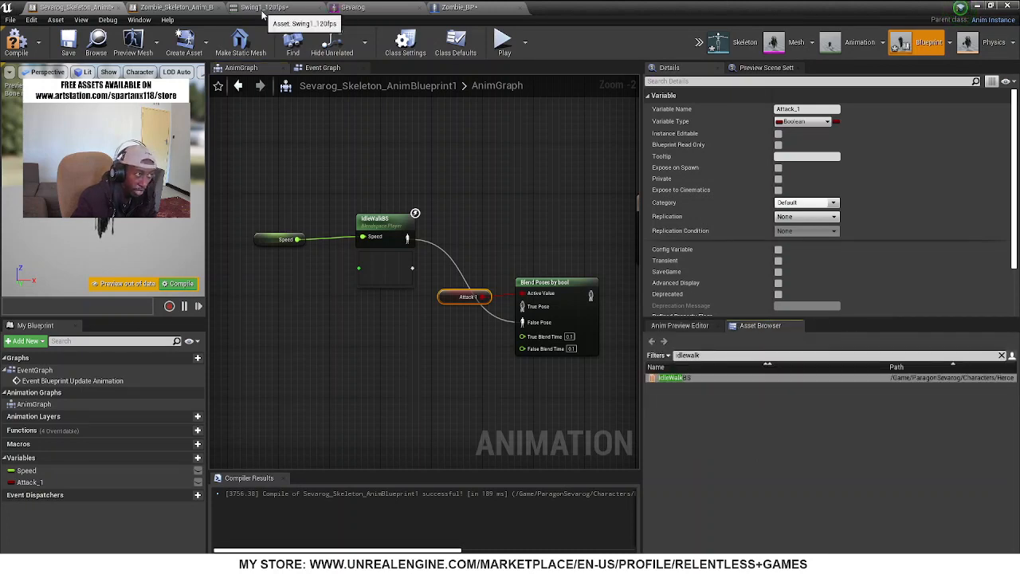
{"action": "left_click", "coordinate": [704, 356]}
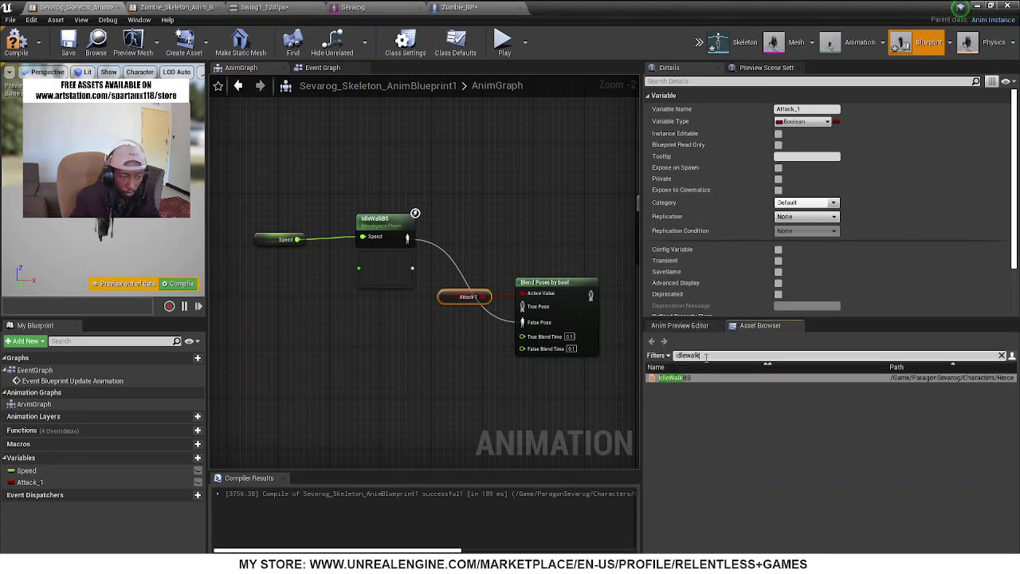
{"action": "type", "text": "swing"}
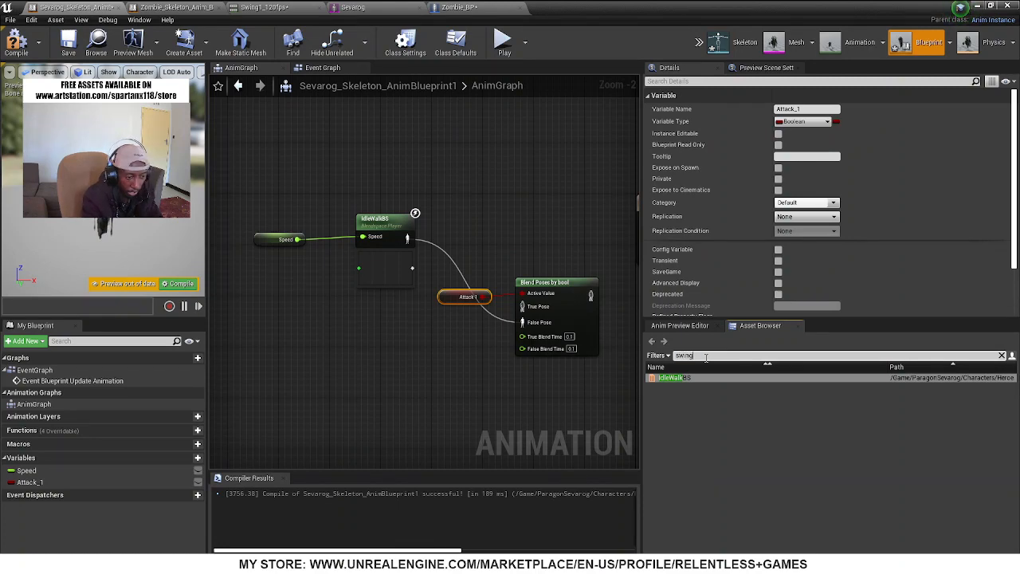
{"action": "type", "text": "1"}
{"action": "left_click", "coordinate": [692, 386]}
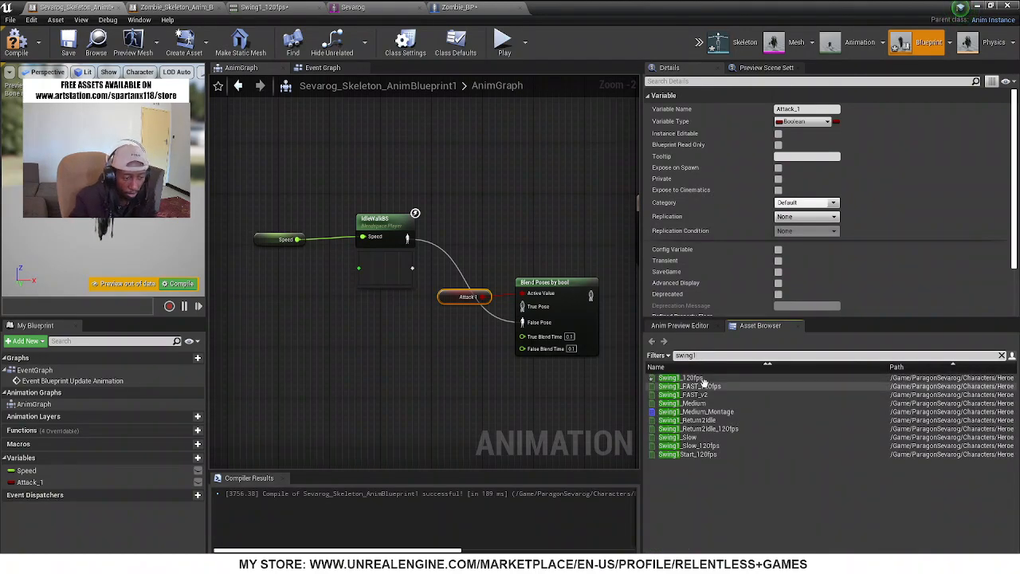
{"action": "left_click_drag", "start_coordinate": [699, 378], "coordinate": [427, 375]}
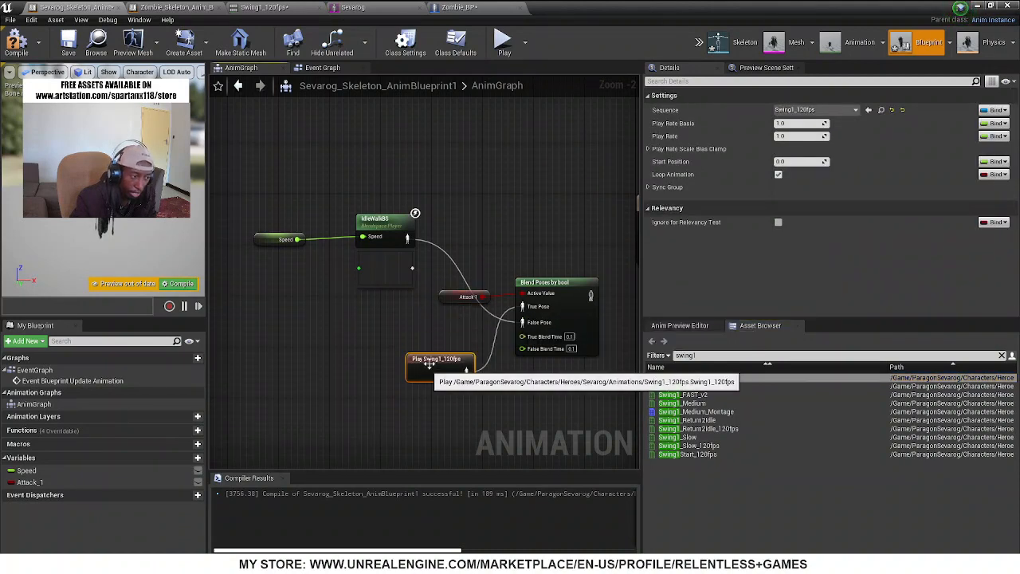
{"action": "left_click_drag", "start_coordinate": [468, 297], "coordinate": [459, 271]}
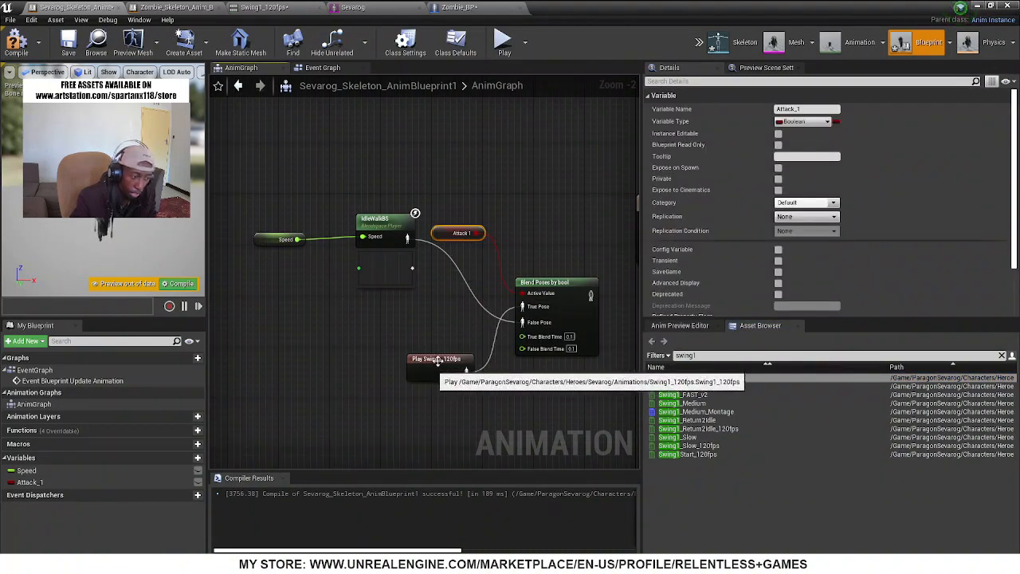
{"action": "left_click", "coordinate": [369, 228]}
Connect the Blend Poses by bool output to the Output Pose result and compile the animation blueprint
{"action": "right_click_drag", "start_coordinate": [420, 317], "coordinate": [259, 314]}
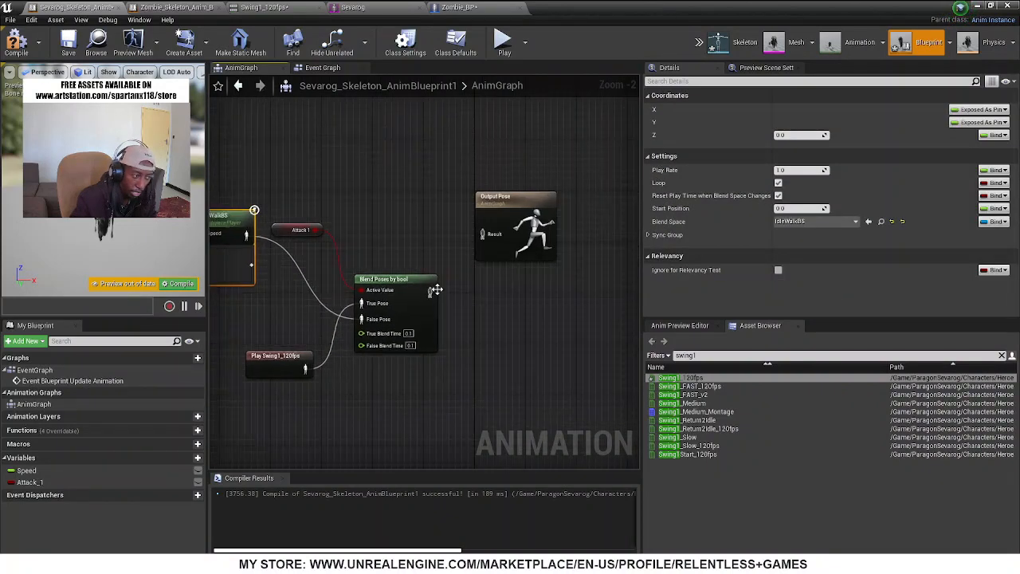
{"action": "left_click_drag", "start_coordinate": [426, 314], "coordinate": [482, 235]}
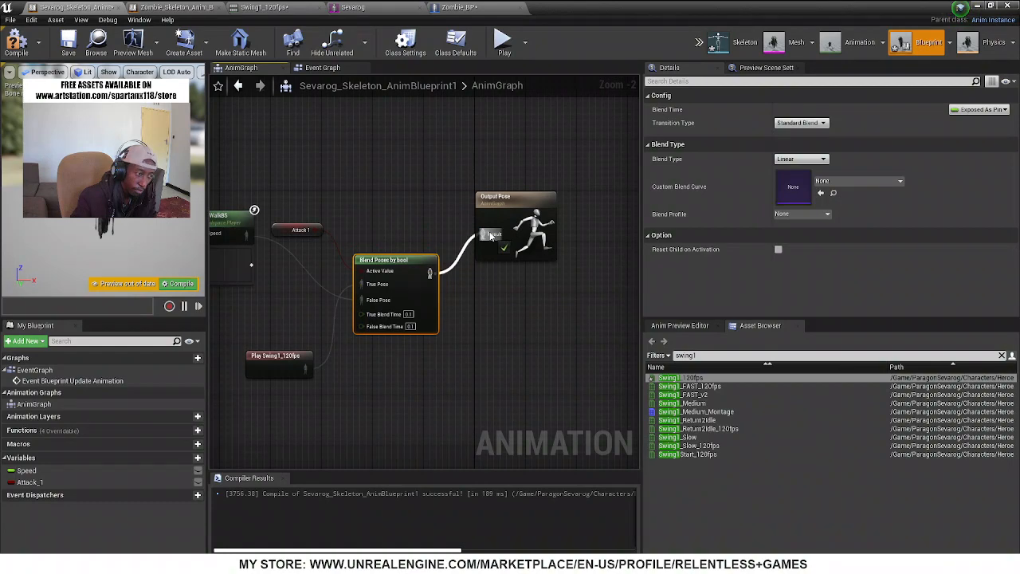
{"action": "left_click", "coordinate": [16, 42]}
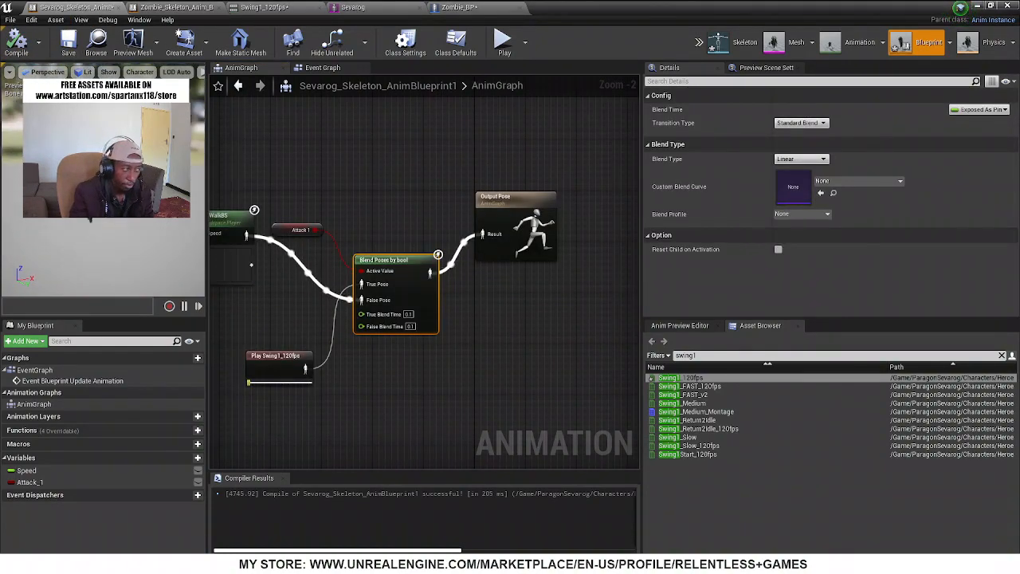
Preview Attack 1 before and after enabling Reset Child on Activation on the Blend Poses by bool node and recompiling
{"action": "left_click", "coordinate": [679, 325]}
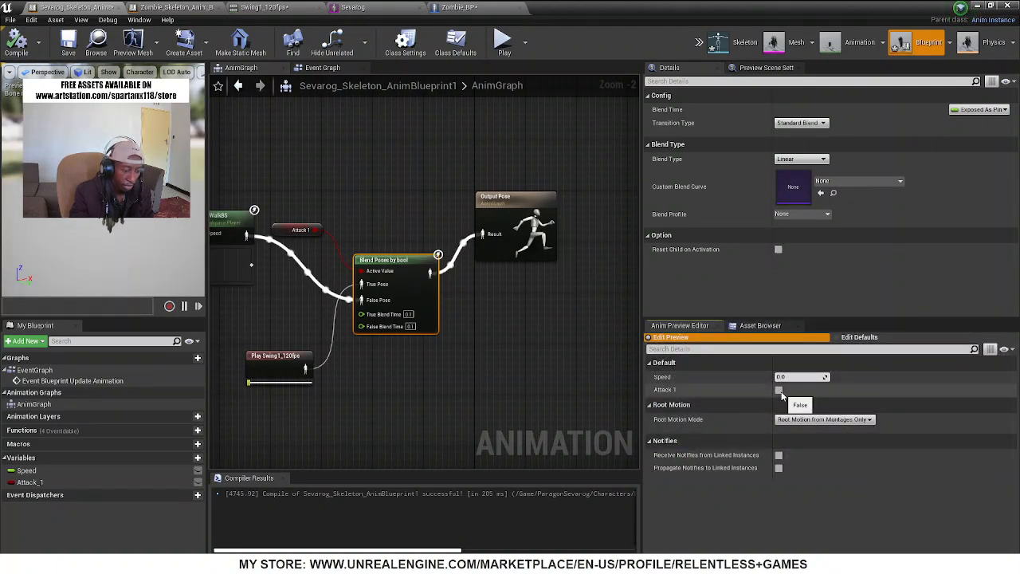
{"action": "left_click", "coordinate": [780, 390]}
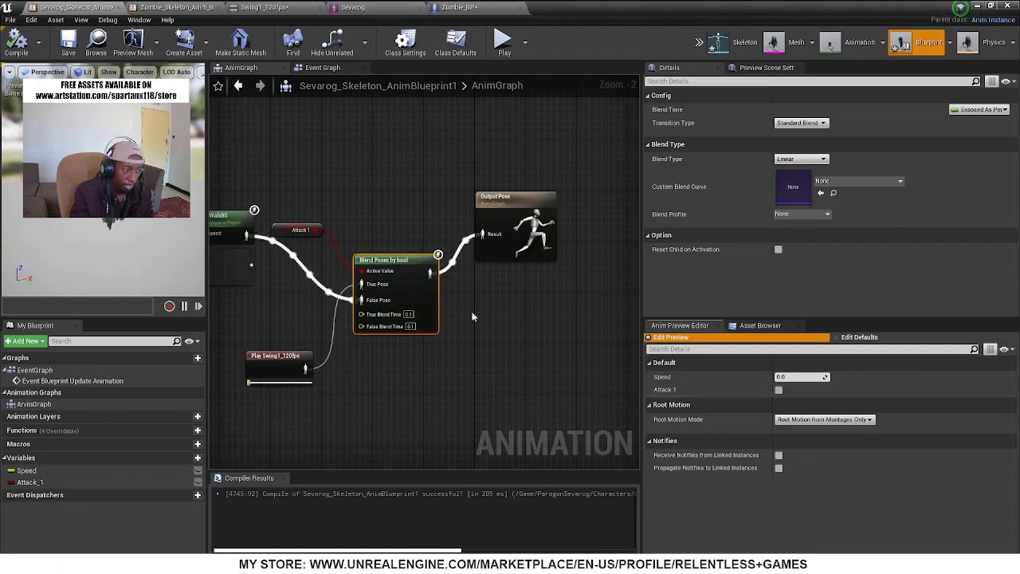
{"action": "left_click", "coordinate": [779, 250]}
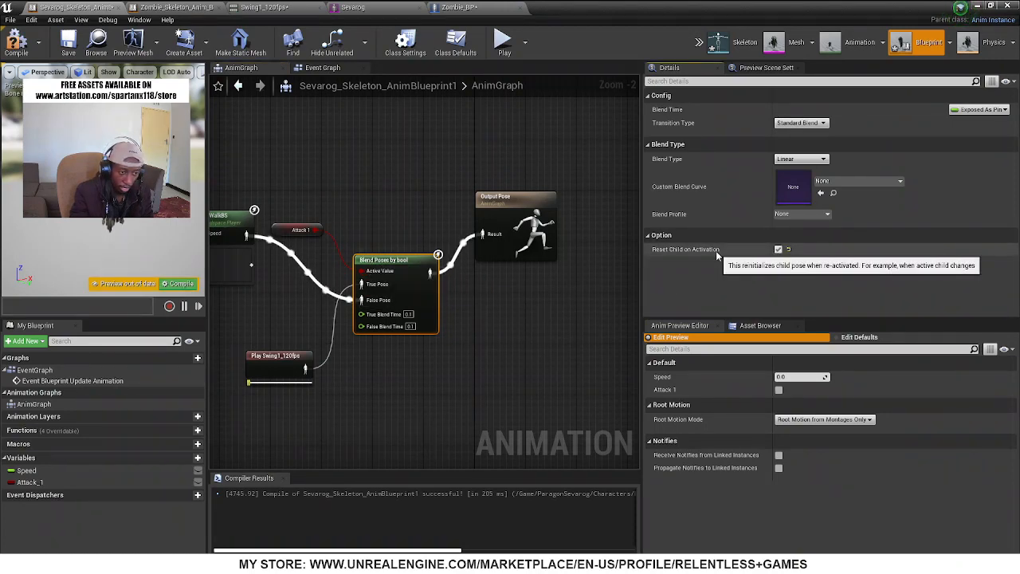
{"action": "left_click", "coordinate": [16, 44]}
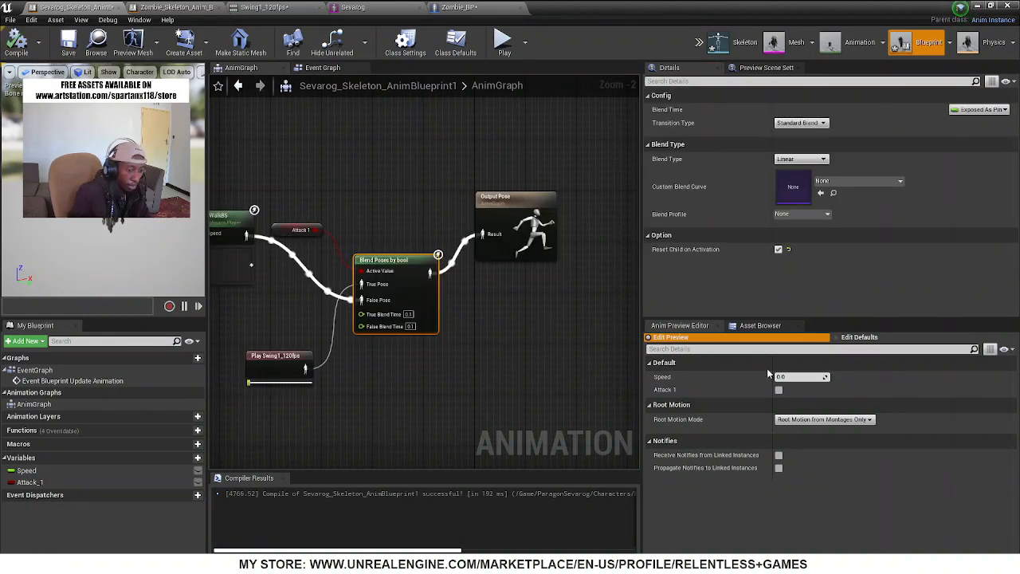
{"action": "left_click", "coordinate": [779, 390]}
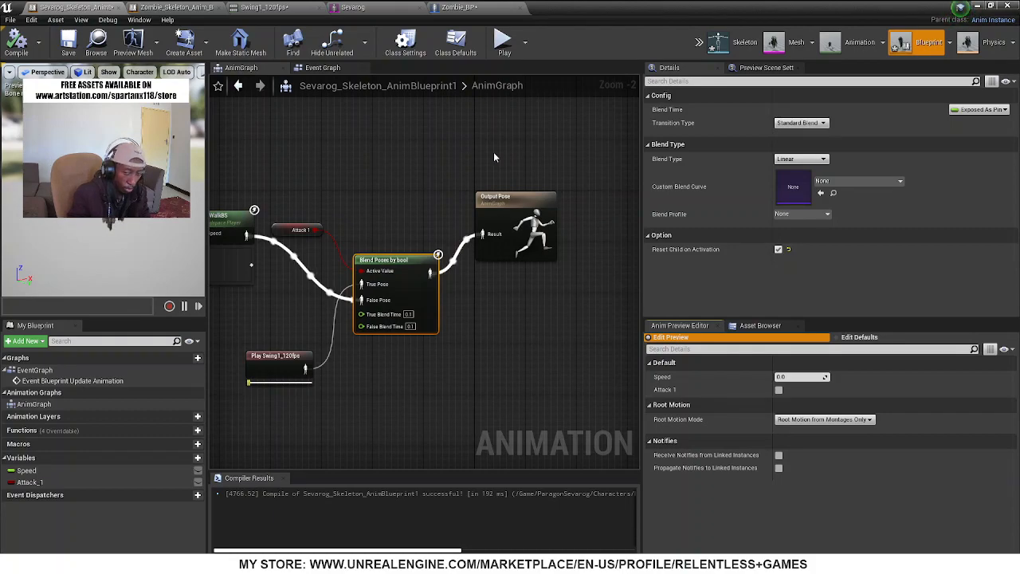
{"action": "right_click_drag", "start_coordinate": [351, 172], "coordinate": [440, 162]}
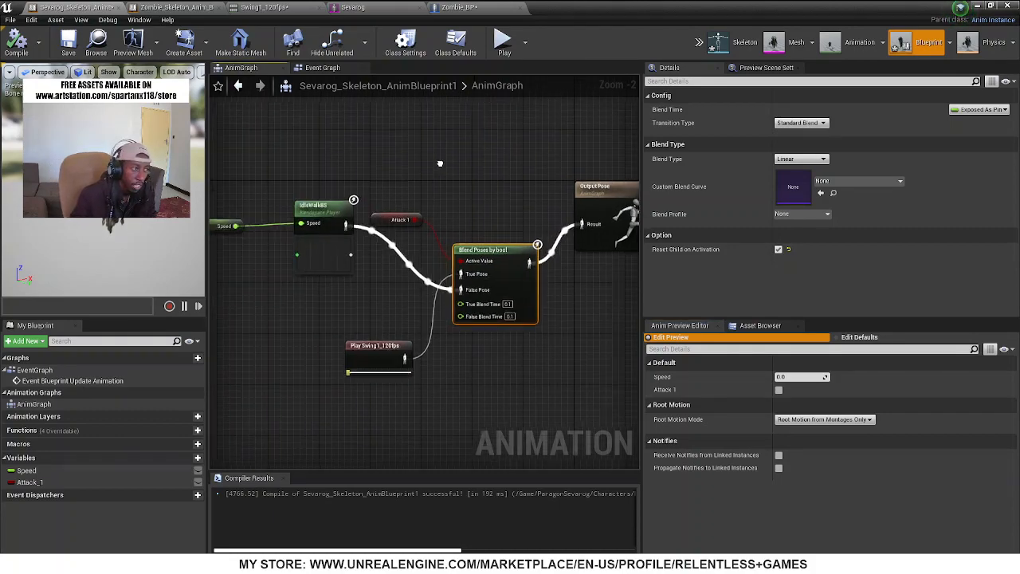
Return to the level editor, move the view down the street away from the Zombie_BP enemy, and start playing the level
{"action": "left_click_drag", "start_coordinate": [718, 5], "coordinate": [242, 256]}
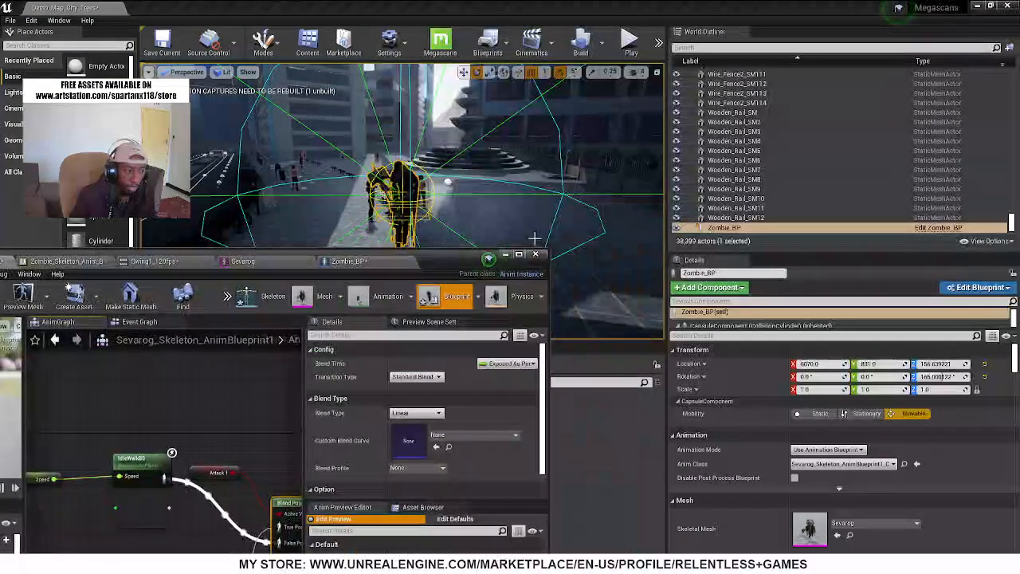
{"action": "left_click", "coordinate": [506, 256]}
{"action": "right_click_drag", "start_coordinate": [510, 183], "coordinate": [561, 143]}
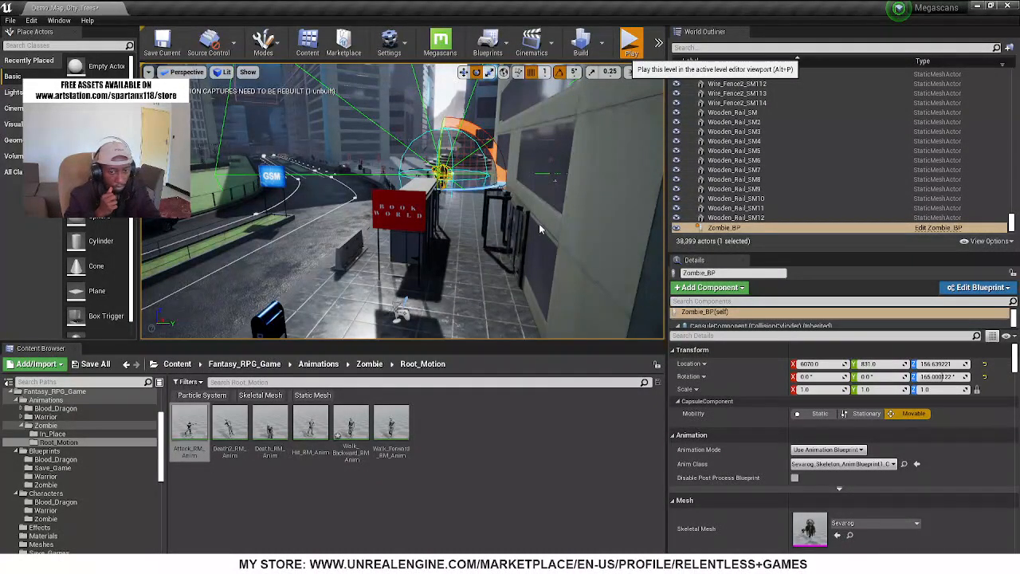
{"action": "key", "text": "alt+p"}
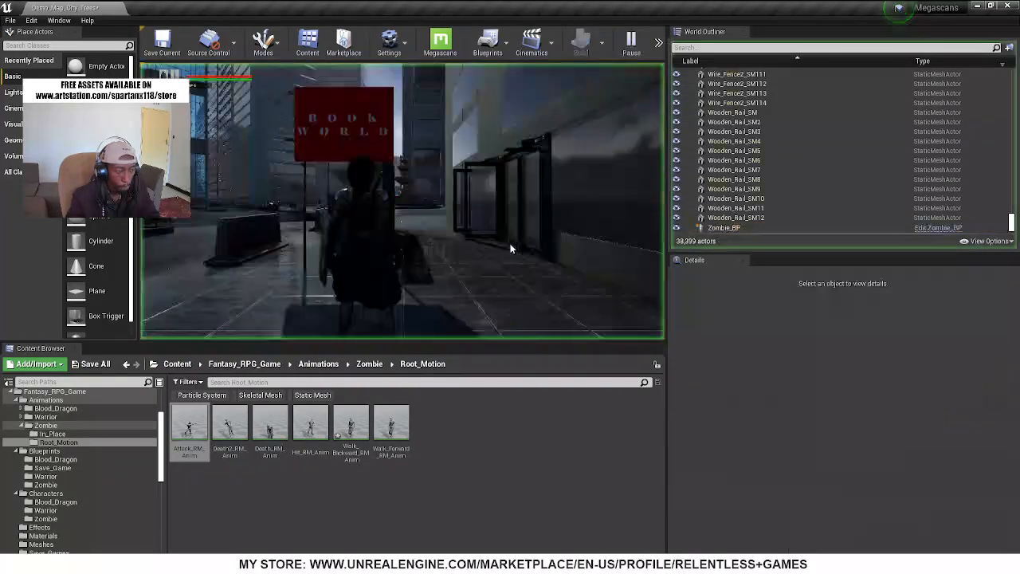
Play the level full screen and run the player character past the glass doors to meet the Sevarog enemy
{"action": "key", "text": "F11"}
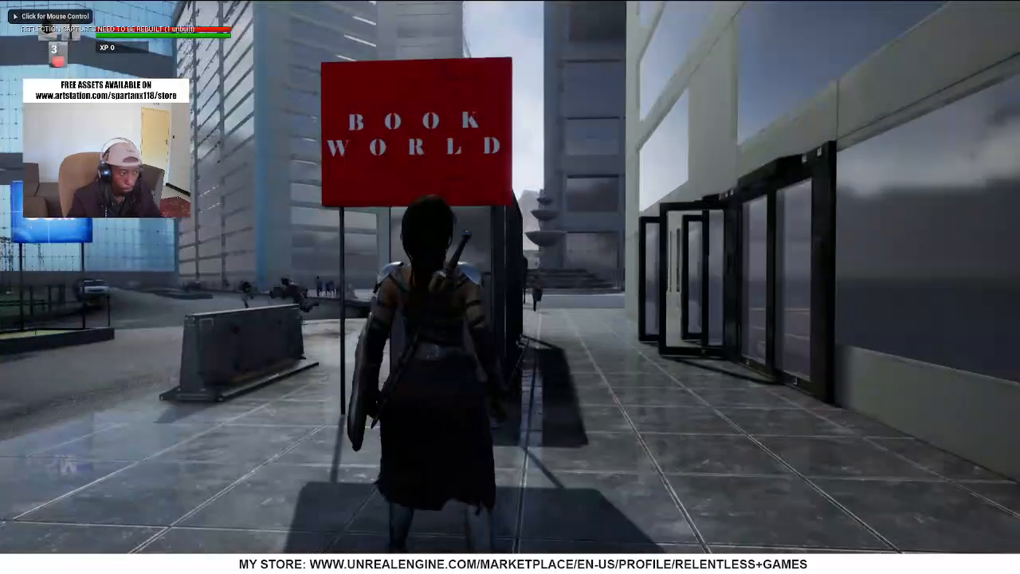
{"action": "key", "text": "d"}
{"action": "key", "text": "w"}
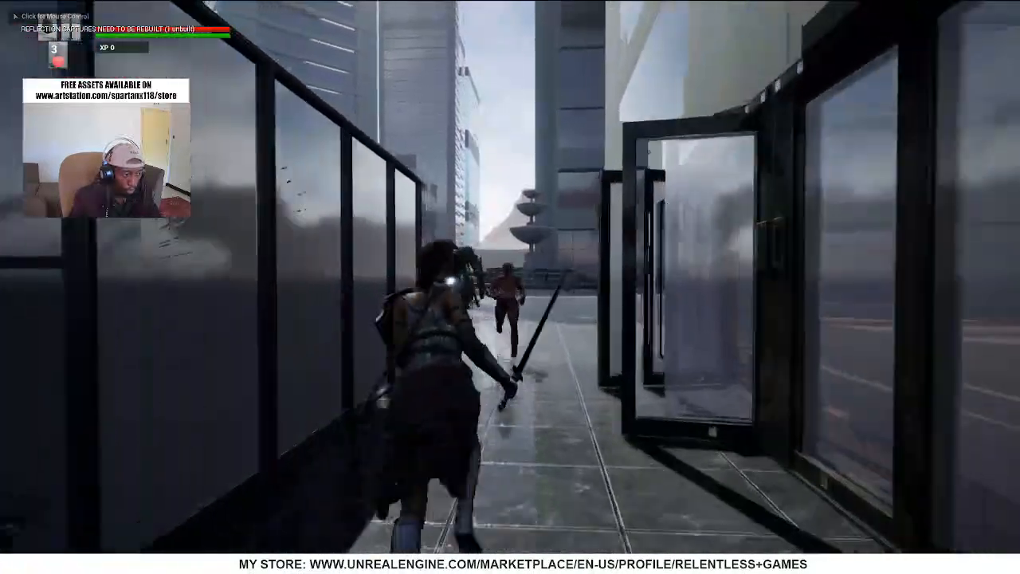
{"action": "left_click", "coordinate": [511, 287]}
{"action": "key", "text": "w"}
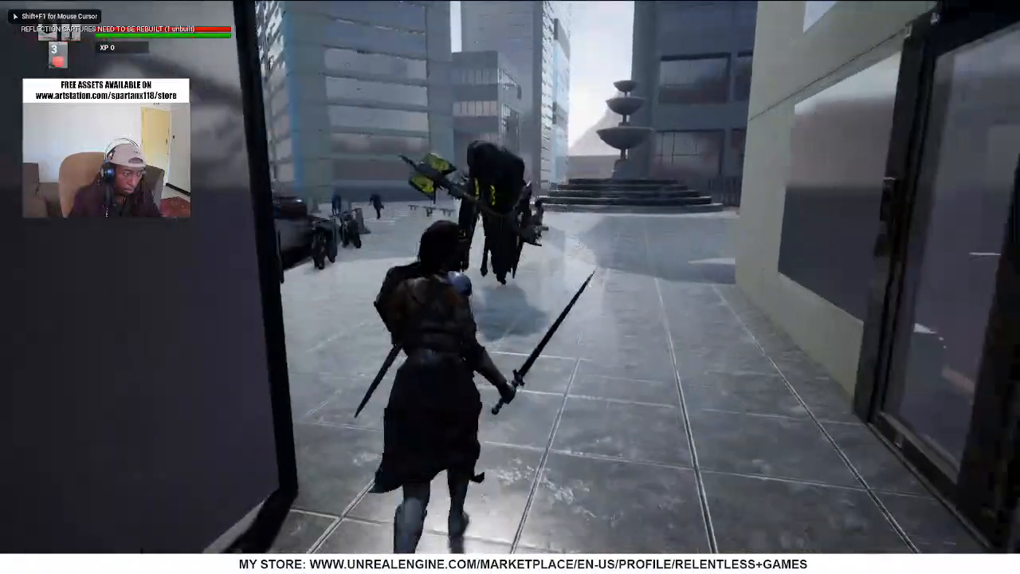
{"action": "key", "text": "s"}
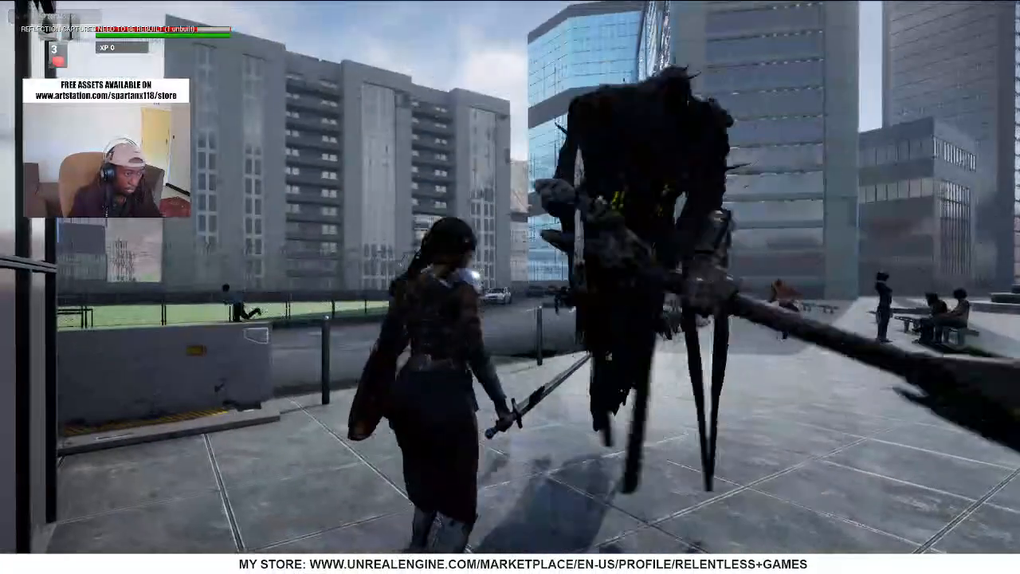
Retreat past the Book World sign to test Sevarog's chase and hammer attack at close range, and end the play session
{"action": "key", "text": "s"}
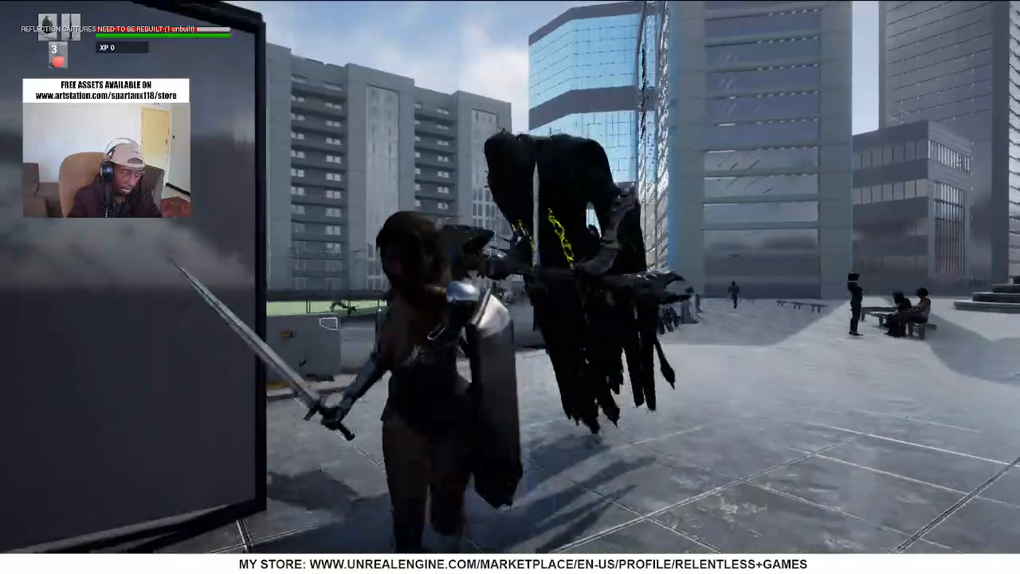
{"action": "key", "text": "s"}
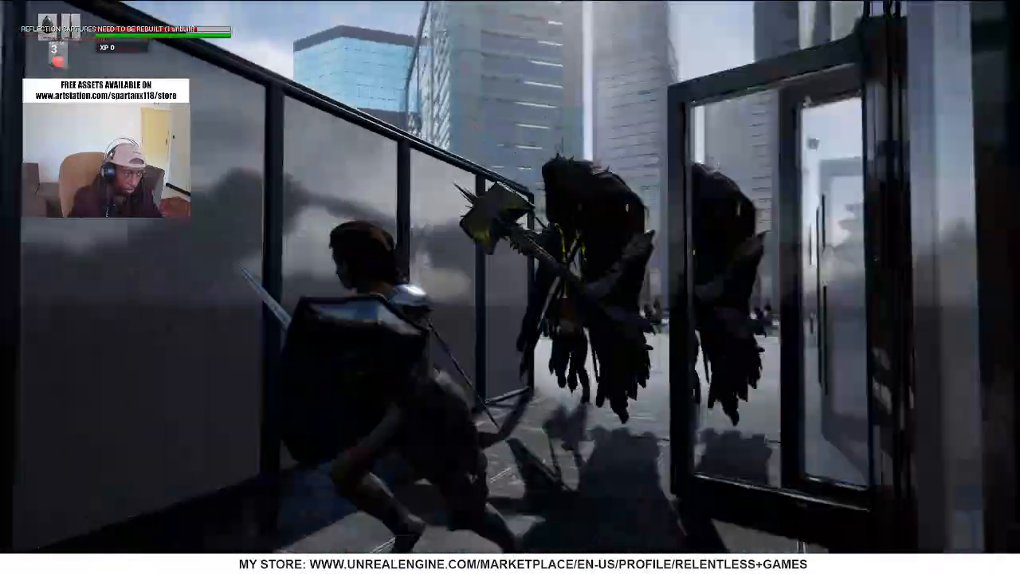
{"action": "key", "text": "s"}
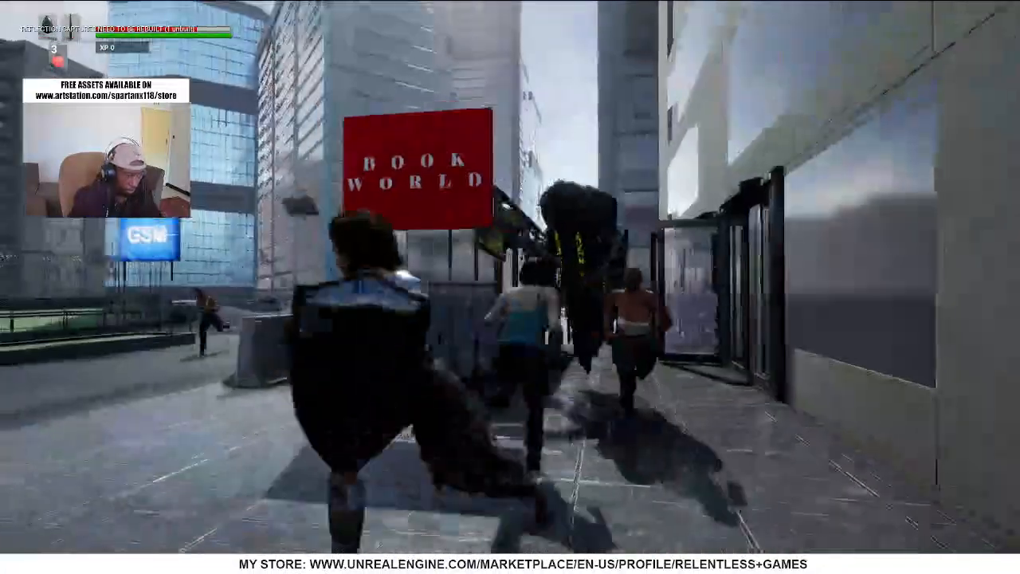
{"action": "key", "text": "s"}
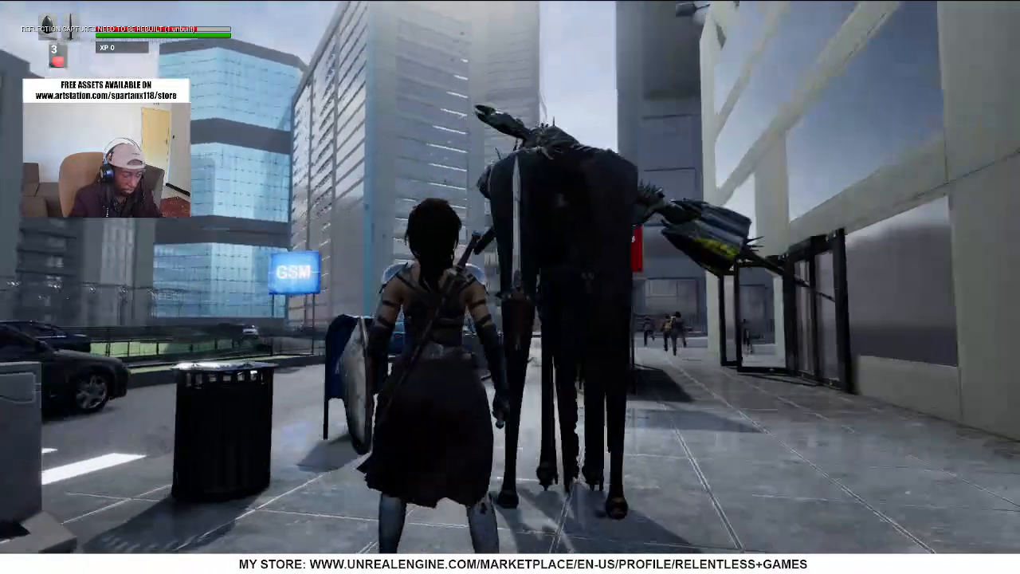
{"action": "key", "text": "s"}
{"action": "key", "text": "s"}
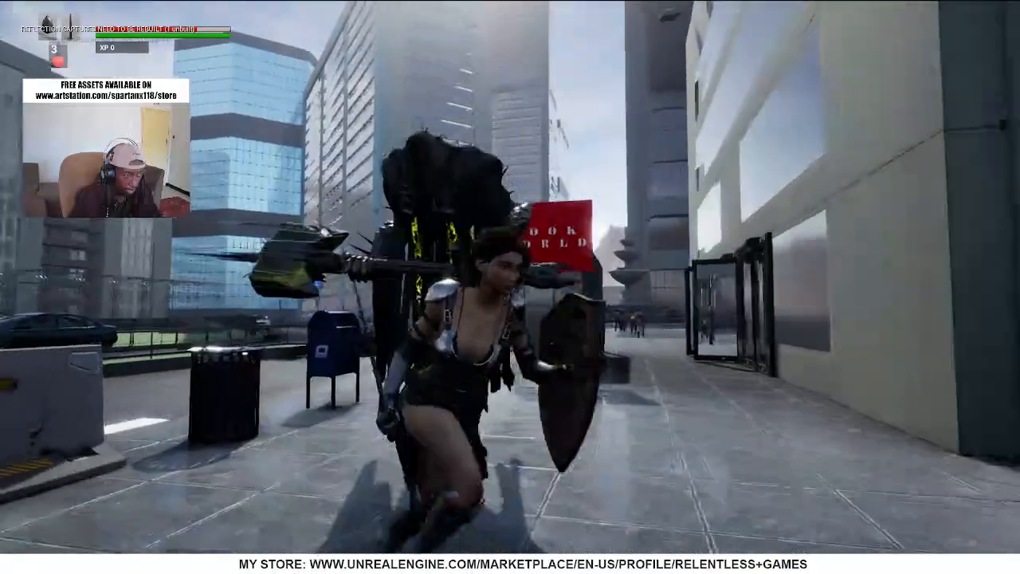
{"action": "key", "text": "w"}
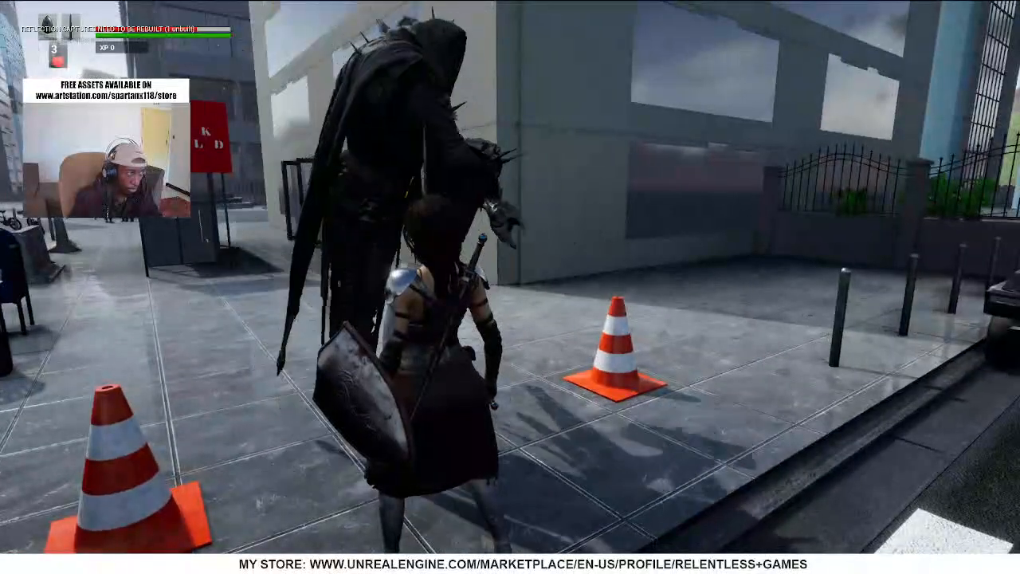
{"action": "key", "text": "w"}
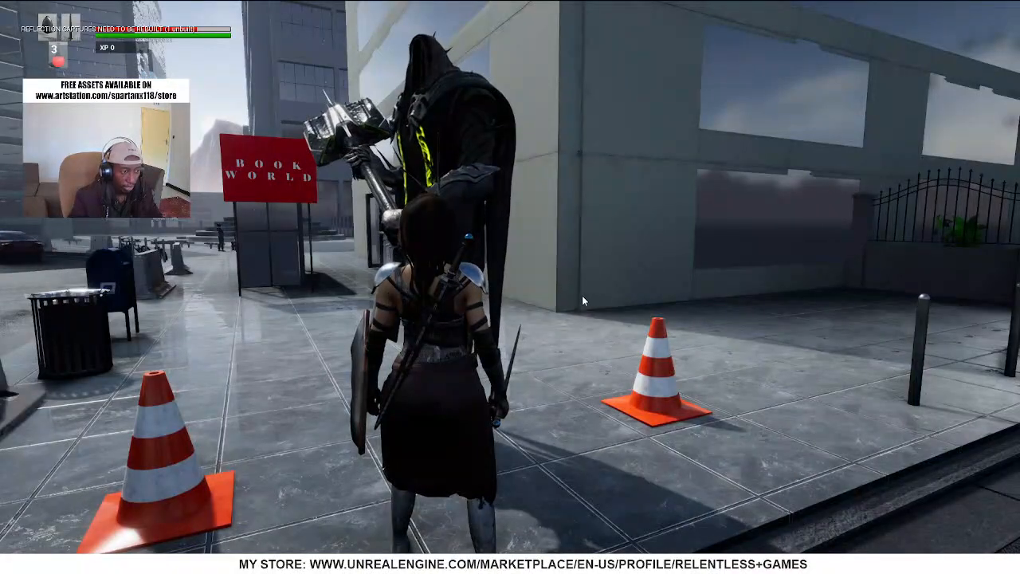
{"action": "key", "text": "Escape"}
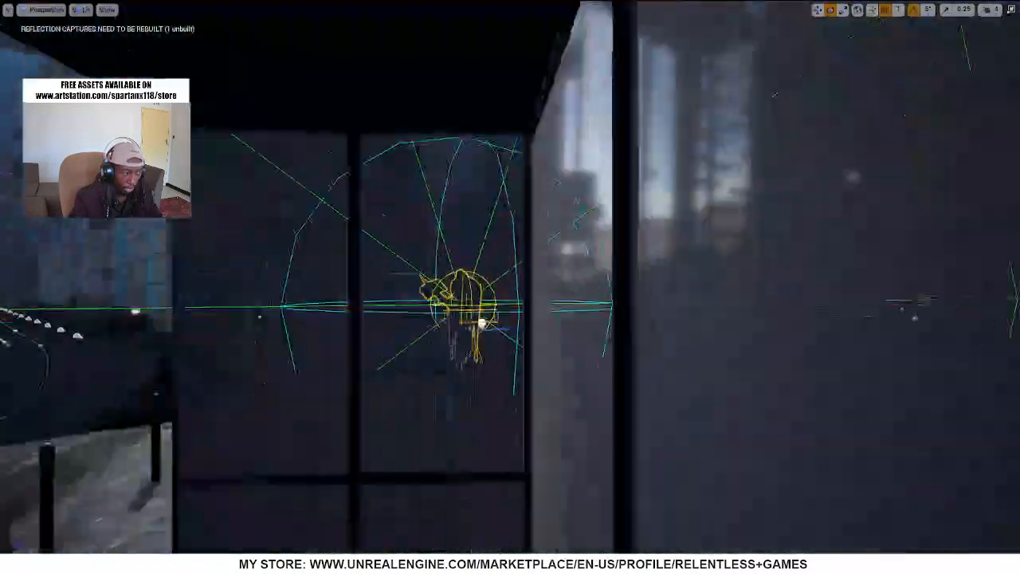
Focus on the Sevarog enemy in the level, open its Zombie_BP blueprint for editing and show the blueprint's 3D viewport
{"action": "key", "text": "f"}
{"action": "right_click", "coordinate": [452, 278]}
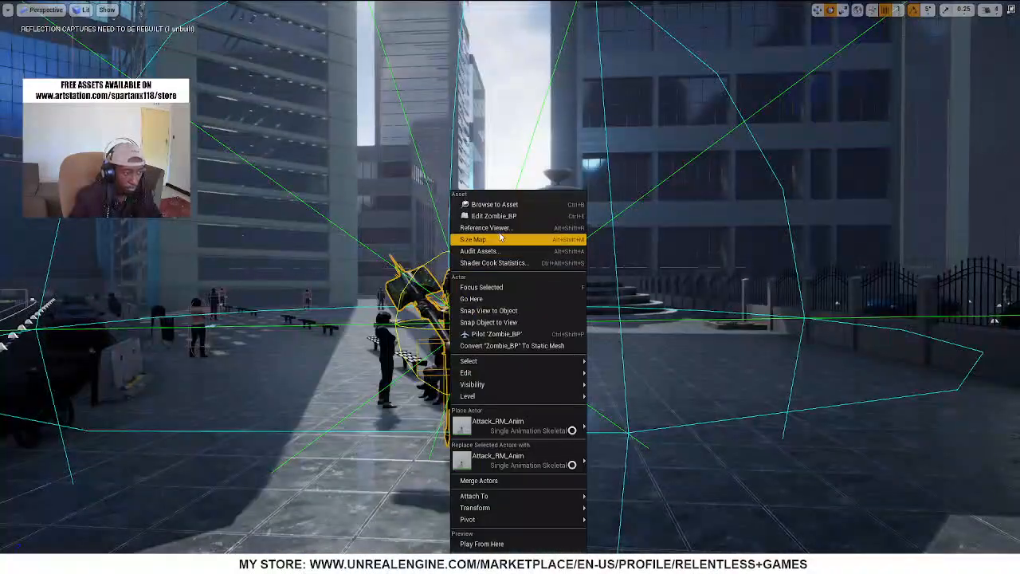
{"action": "left_click", "coordinate": [506, 220]}
{"action": "double_click", "coordinate": [440, 267]}
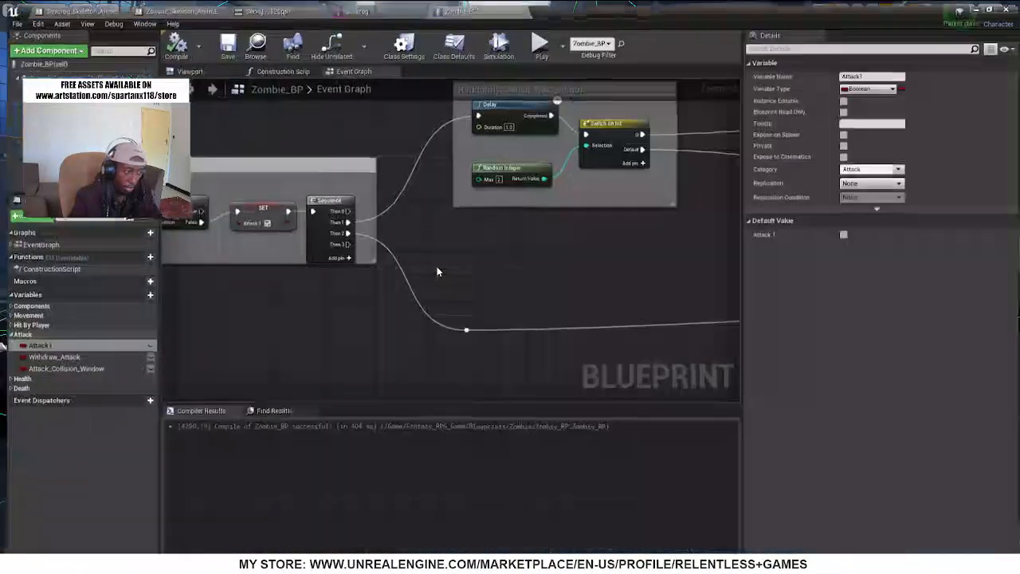
{"action": "left_click", "coordinate": [186, 67]}
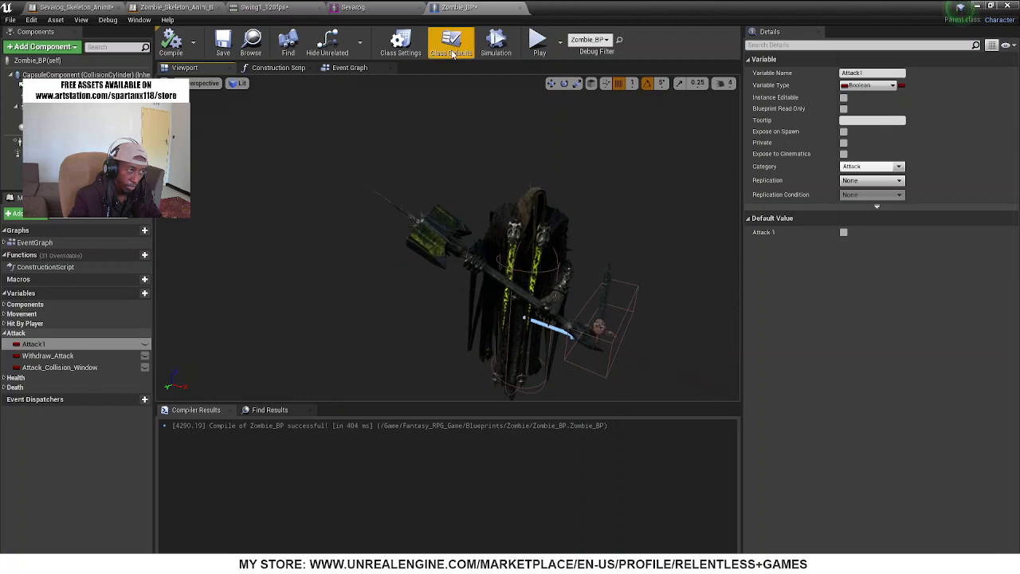
Simulate Zombie_BP, examine the weapon's collision box against the hammer from several angles, and end the simulation
{"action": "left_click", "coordinate": [496, 44]}
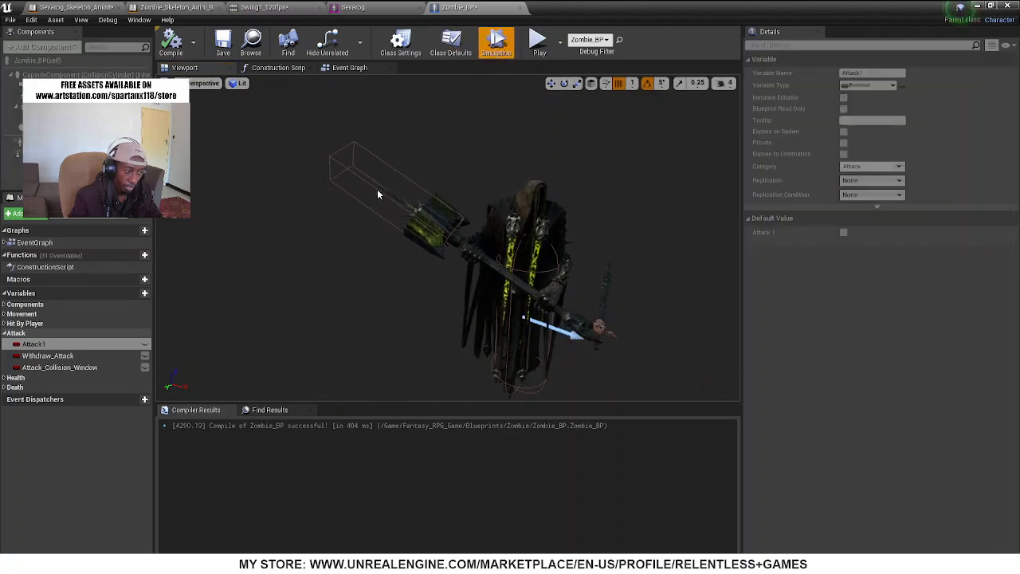
{"action": "right_click_drag", "start_coordinate": [479, 255], "coordinate": [498, 307]}
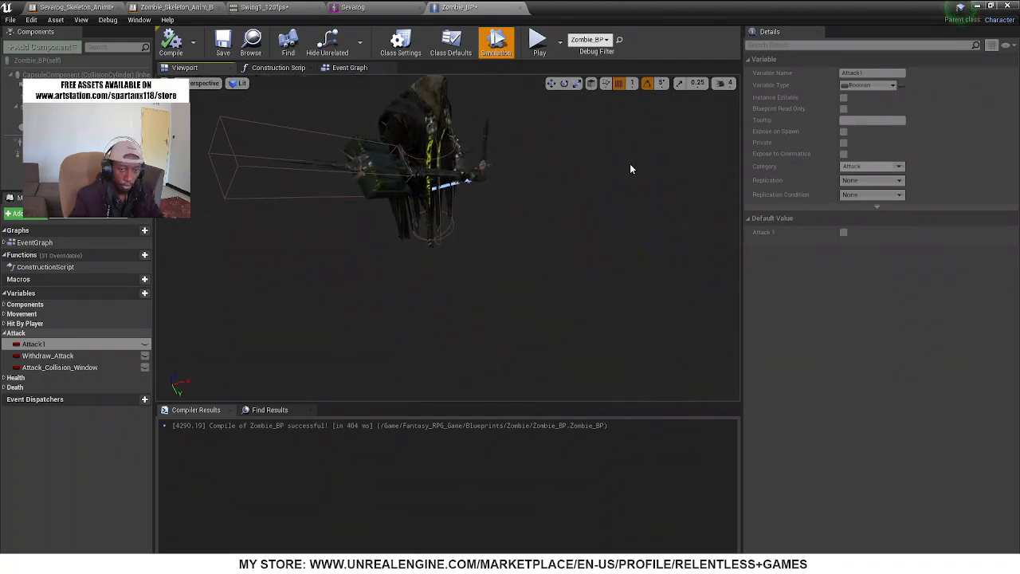
{"action": "right_click_drag", "start_coordinate": [498, 295], "coordinate": [455, 267]}
{"action": "left_click", "coordinate": [486, 54]}
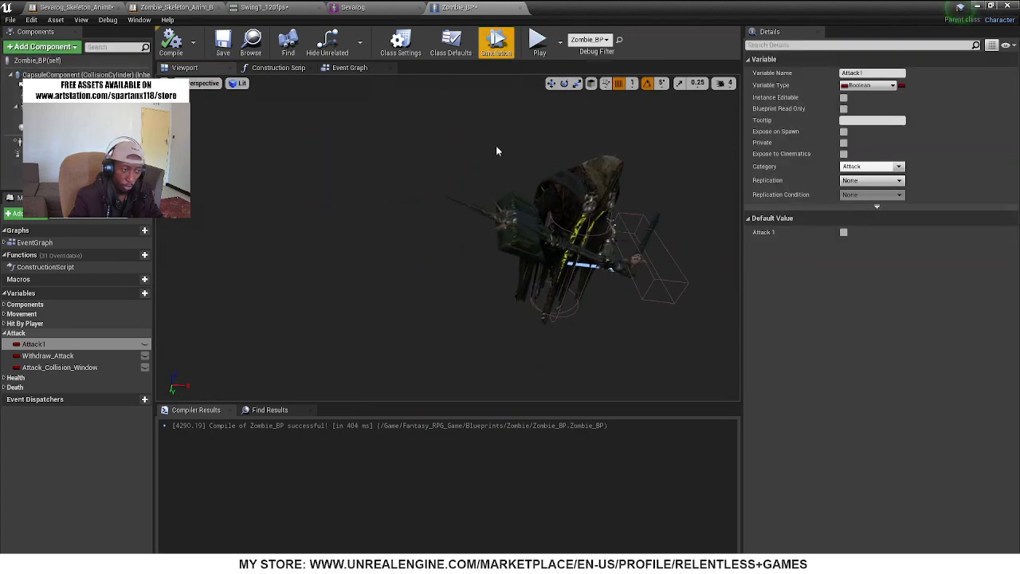
Select the Sevarog skeletal mesh component in the blueprint's 3D view
{"action": "right_click_drag", "start_coordinate": [571, 303], "coordinate": [477, 252]}
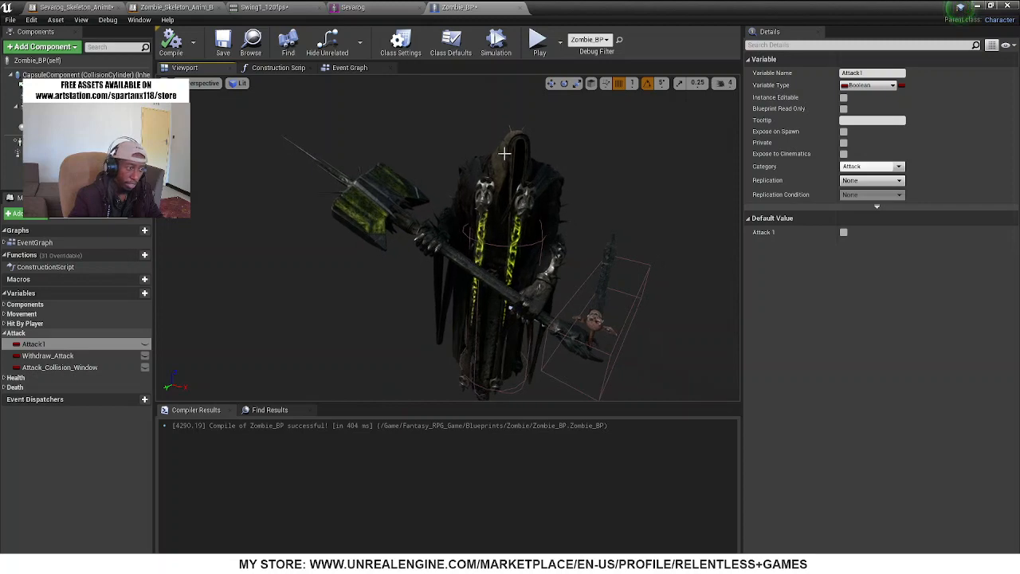
{"action": "left_click", "coordinate": [478, 167]}
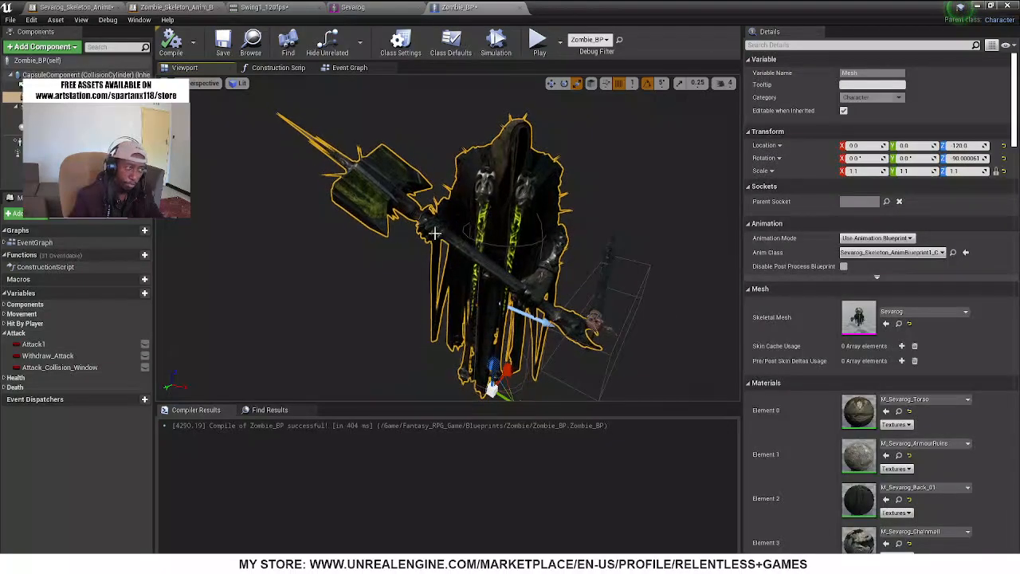
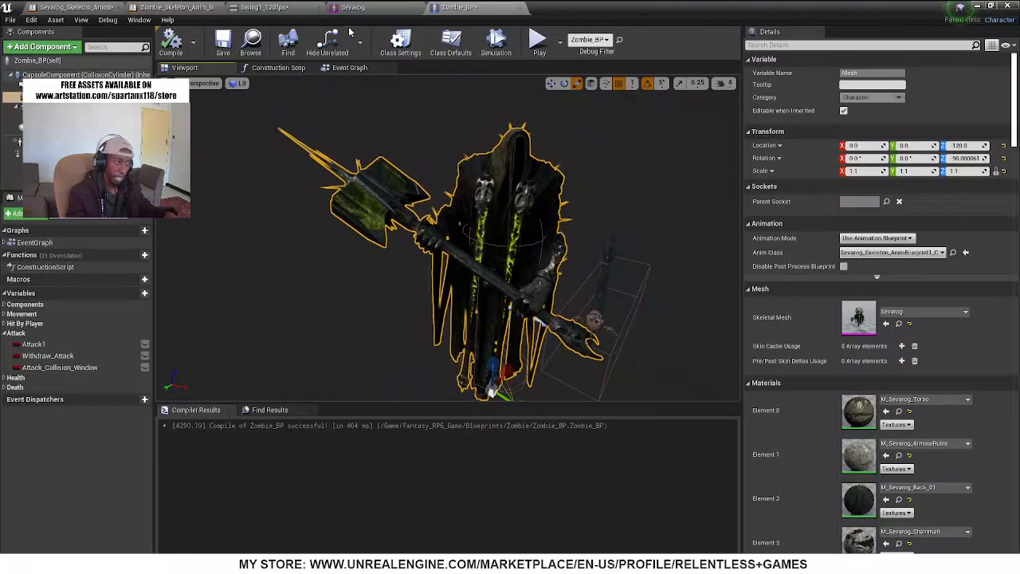
Examine the attack selection, death, rag-doll and player-points sections of Zombie_BP's event graph
{"action": "left_click", "coordinate": [358, 69]}
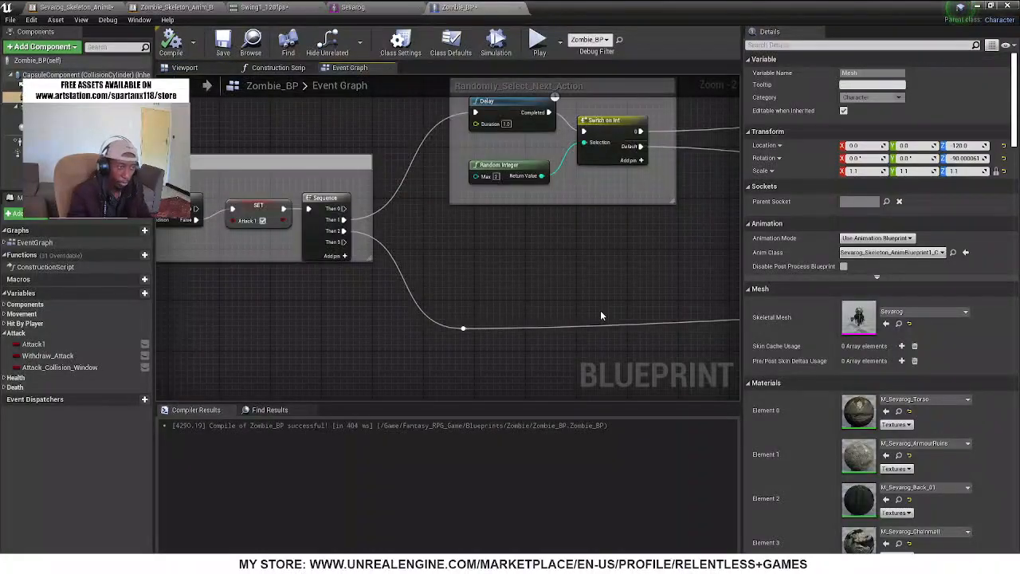
{"action": "scroll", "coordinate": [502, 331], "scroll_direction": "down", "scroll_amount": 8}
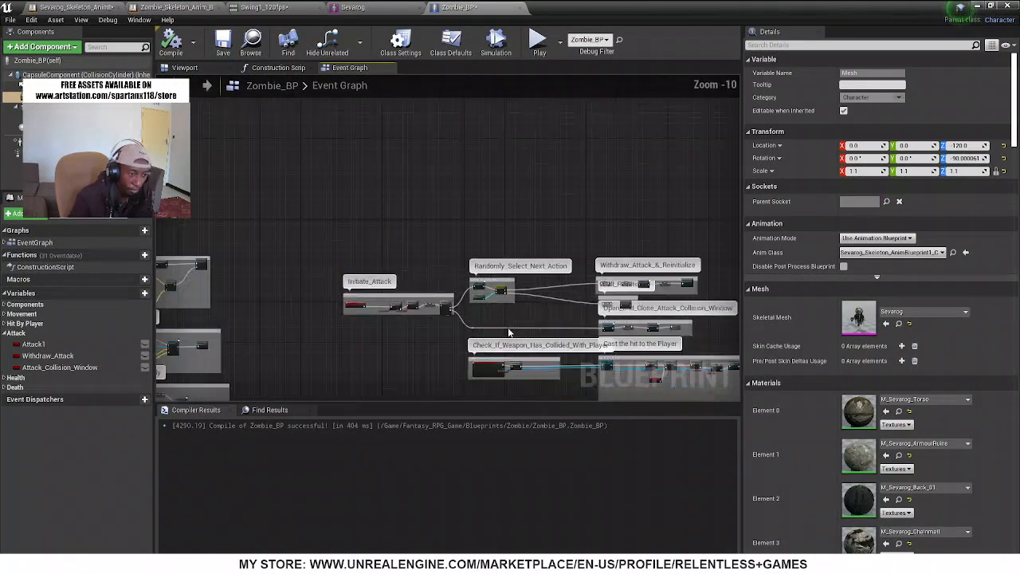
{"action": "right_click_drag", "start_coordinate": [510, 332], "coordinate": [274, 78]}
{"action": "scroll", "coordinate": [454, 280], "scroll_direction": "up", "scroll_amount": 5}
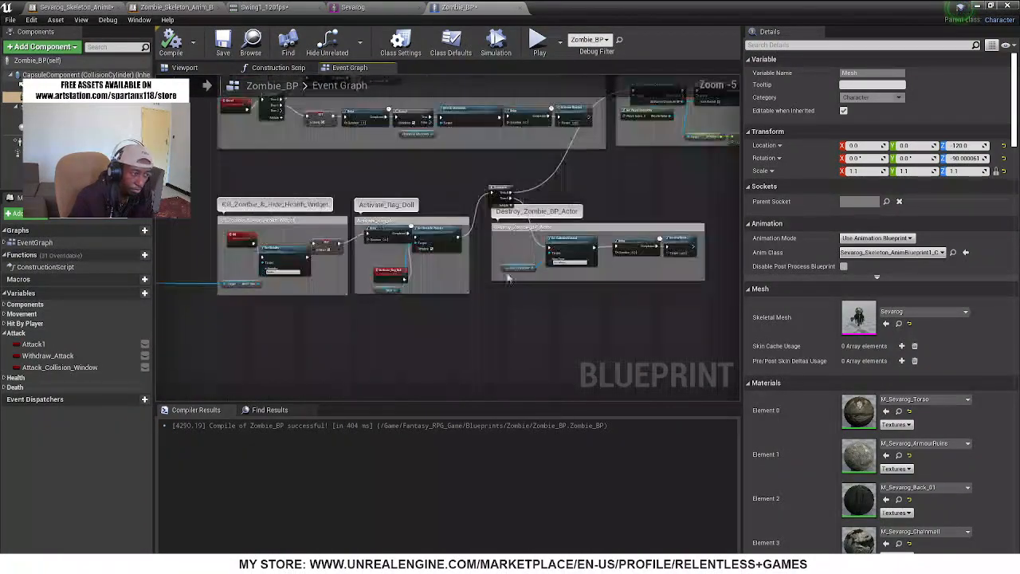
{"action": "right_click_drag", "start_coordinate": [609, 168], "coordinate": [412, 191]}
{"action": "scroll", "coordinate": [412, 191], "scroll_direction": "up", "scroll_amount": 1}
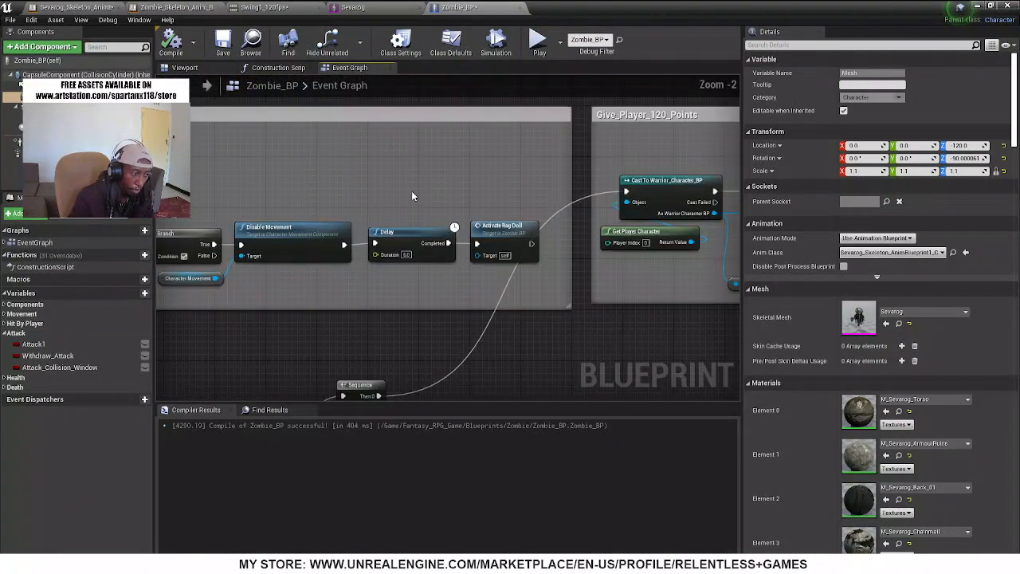
{"action": "scroll", "coordinate": [412, 195], "scroll_direction": "down", "scroll_amount": 4}
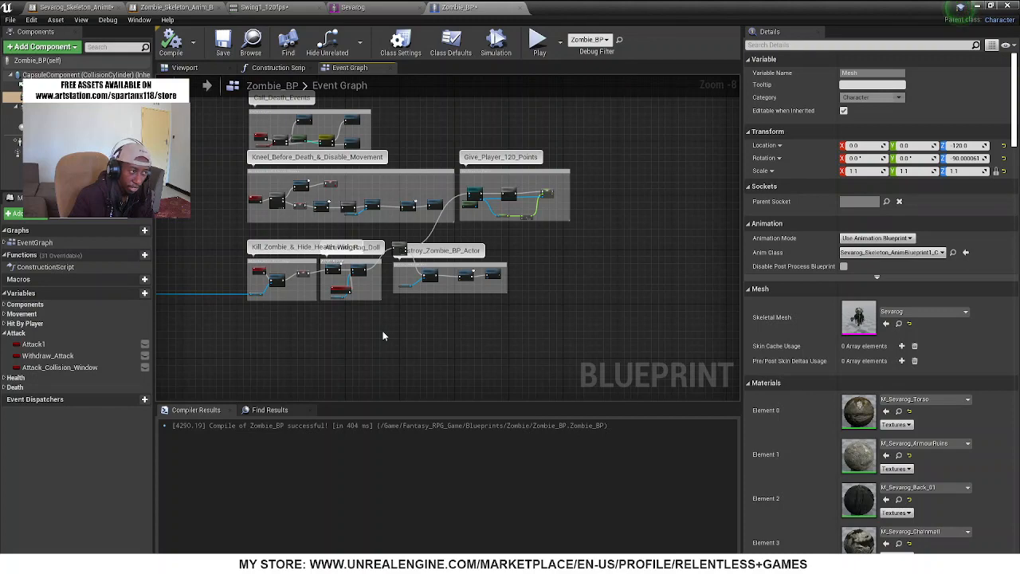
{"action": "right_click_drag", "start_coordinate": [383, 335], "coordinate": [525, 250]}
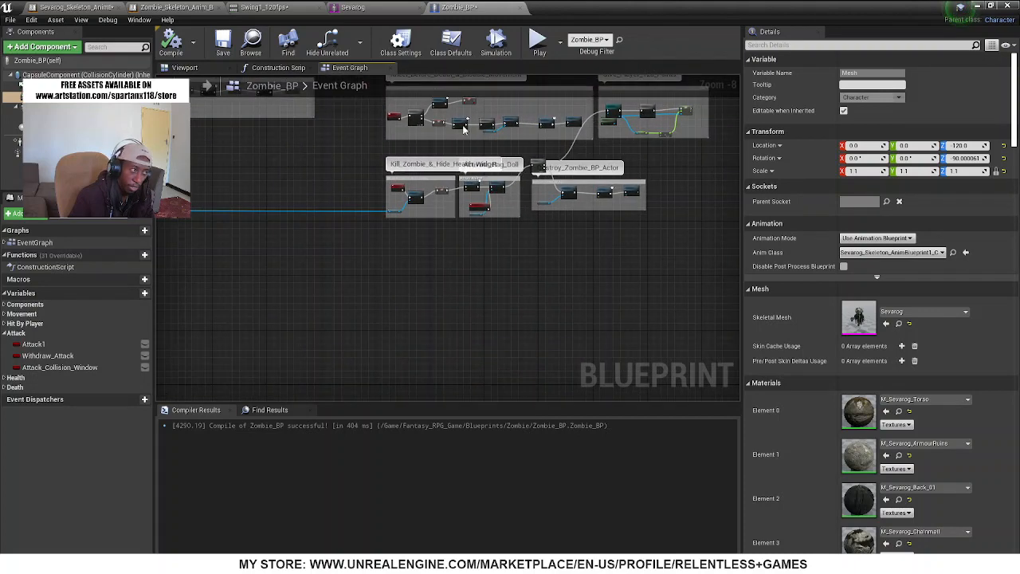
Check the blueprint's 3D view, and examine the event graph's player-following, wandering, weapon-attachment and hit-reaction sections
{"action": "left_click", "coordinate": [184, 68]}
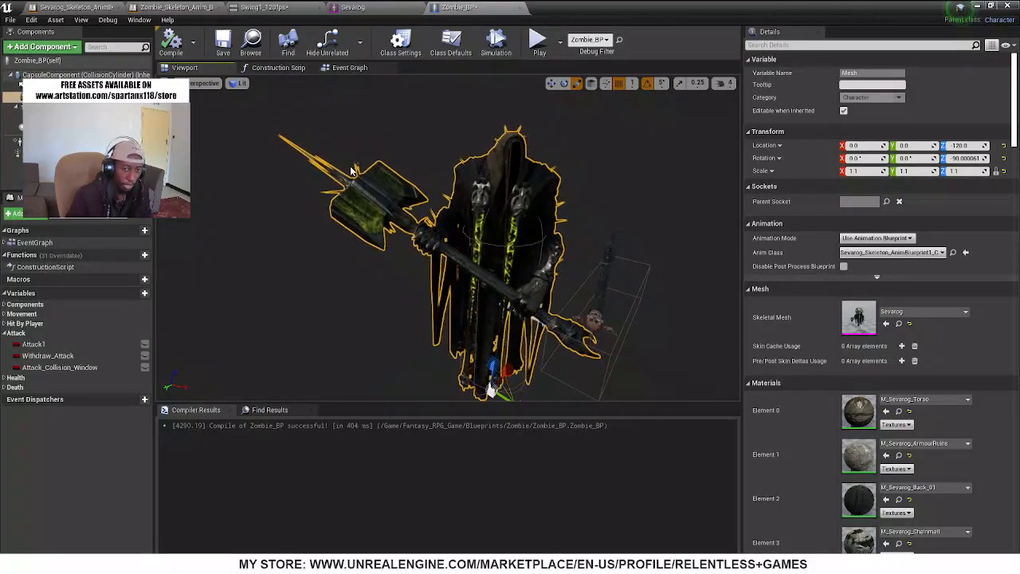
{"action": "left_click", "coordinate": [341, 69]}
{"action": "scroll", "coordinate": [481, 137], "scroll_direction": "down", "scroll_amount": 4}
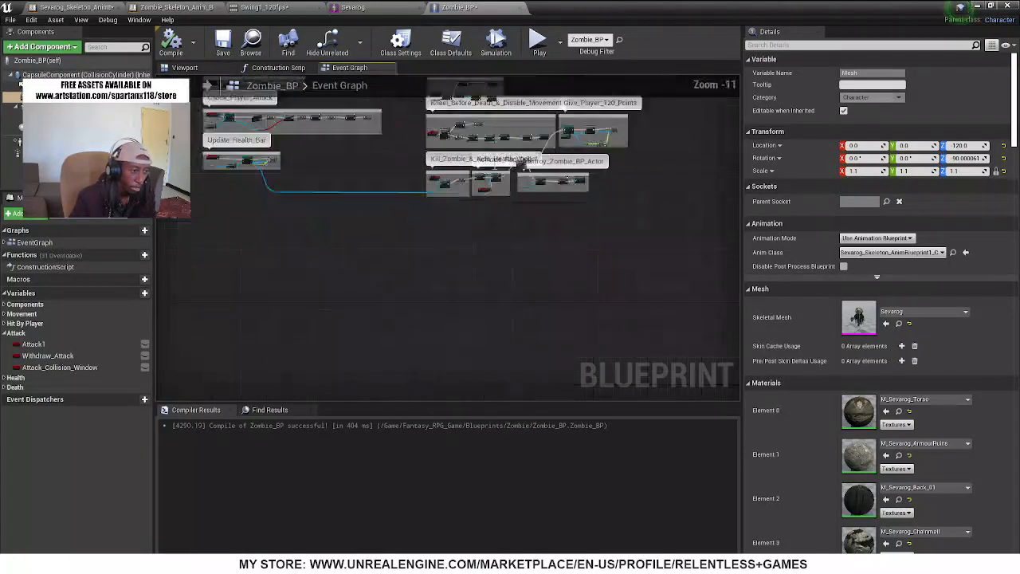
{"action": "right_click_drag", "start_coordinate": [483, 190], "coordinate": [548, 333]}
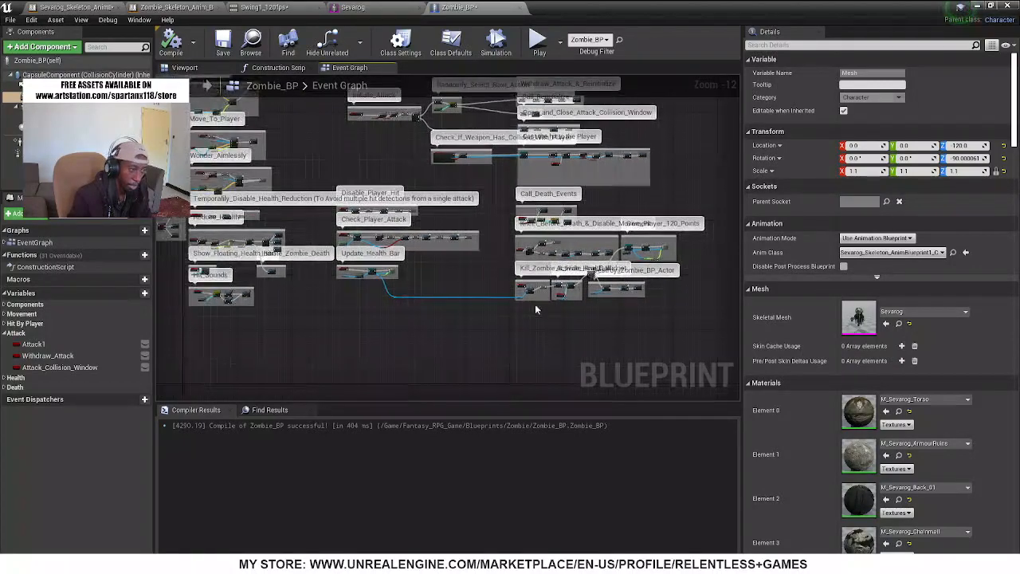
{"action": "right_click_drag", "start_coordinate": [416, 175], "coordinate": [550, 207]}
{"action": "scroll", "coordinate": [375, 163], "scroll_direction": "up", "scroll_amount": 11}
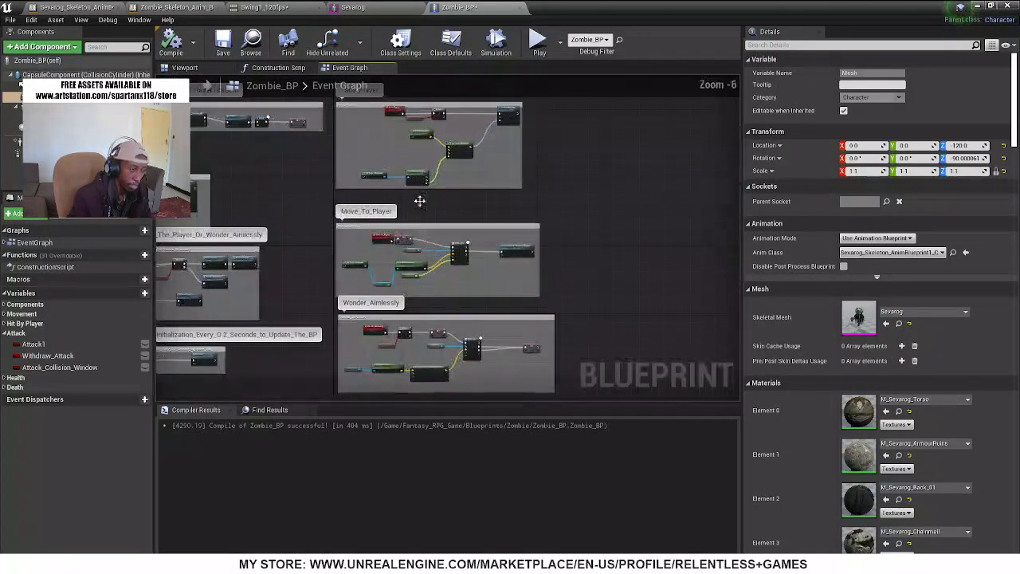
{"action": "scroll", "coordinate": [518, 272], "scroll_direction": "down", "scroll_amount": 5}
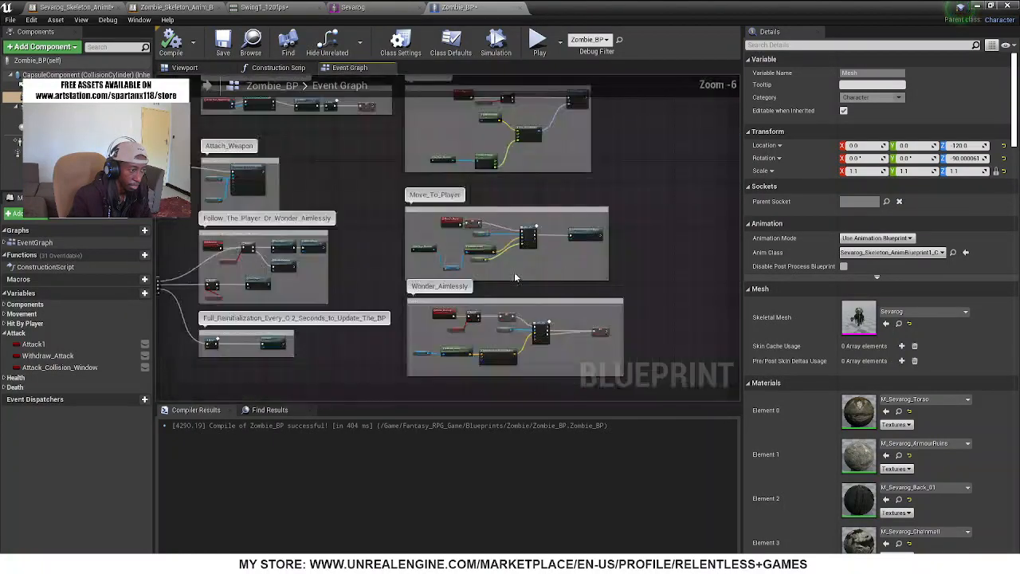
{"action": "scroll", "coordinate": [468, 243], "scroll_direction": "down", "scroll_amount": 3}
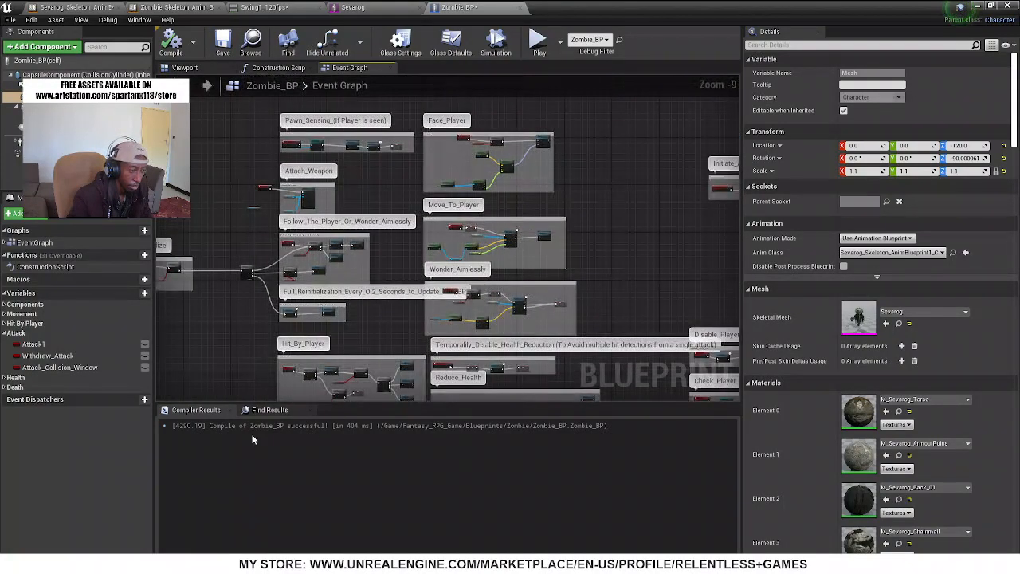
Jump to the Attack Collision Window setter from the find results, set its preceding delay to 0.4 and the following delay to 1.0
{"action": "left_click", "coordinate": [275, 411]}
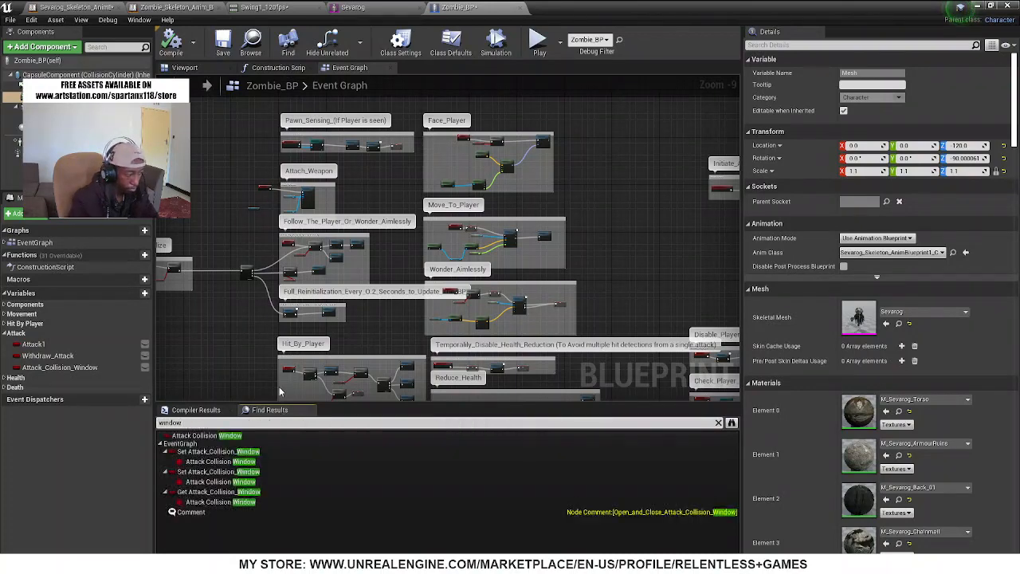
{"action": "left_click", "coordinate": [212, 461]}
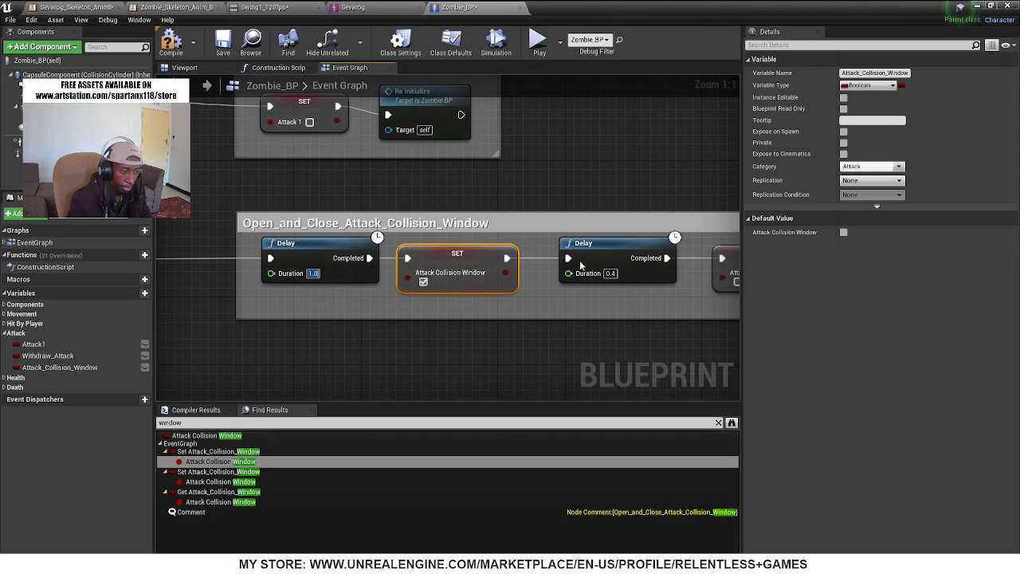
{"action": "right_click_drag", "start_coordinate": [607, 305], "coordinate": [536, 312]}
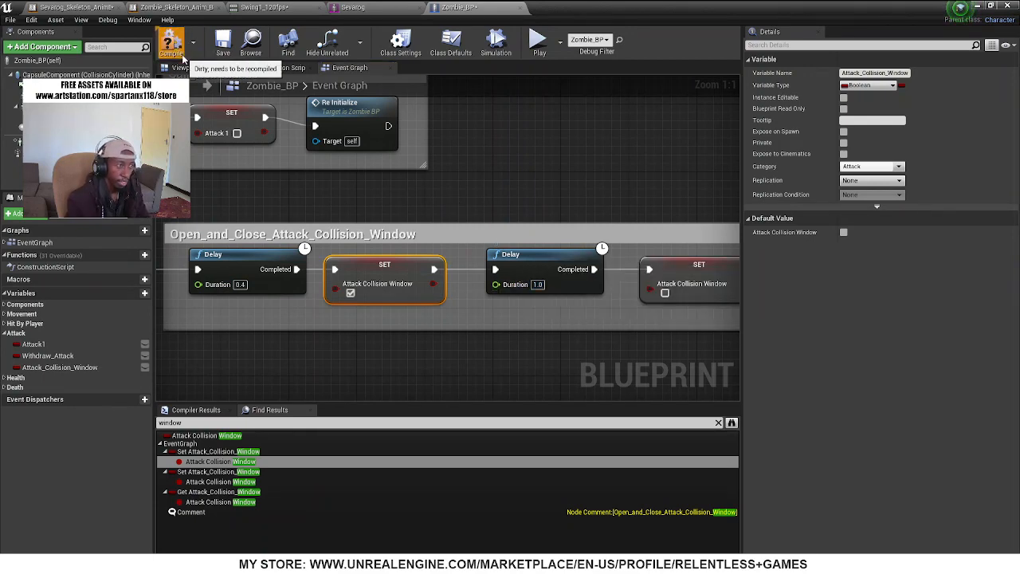
Play the level in a new editor window and run past the Book World sign to meet Sevarog and test the attack timing
{"action": "left_click", "coordinate": [560, 51]}
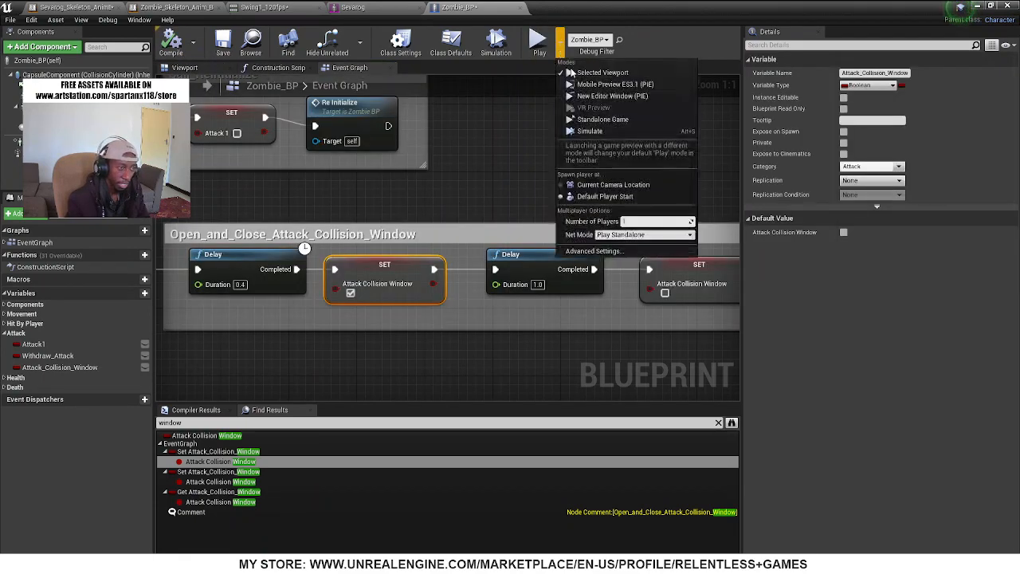
{"action": "left_click", "coordinate": [613, 97]}
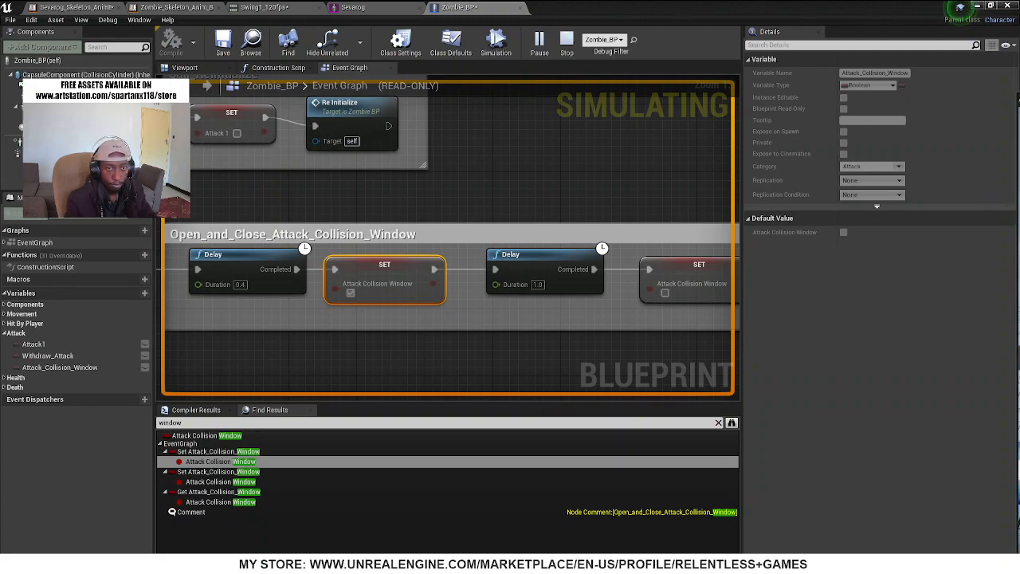
{"action": "left_click_drag", "start_coordinate": [1019, 108], "coordinate": [335, 13]}
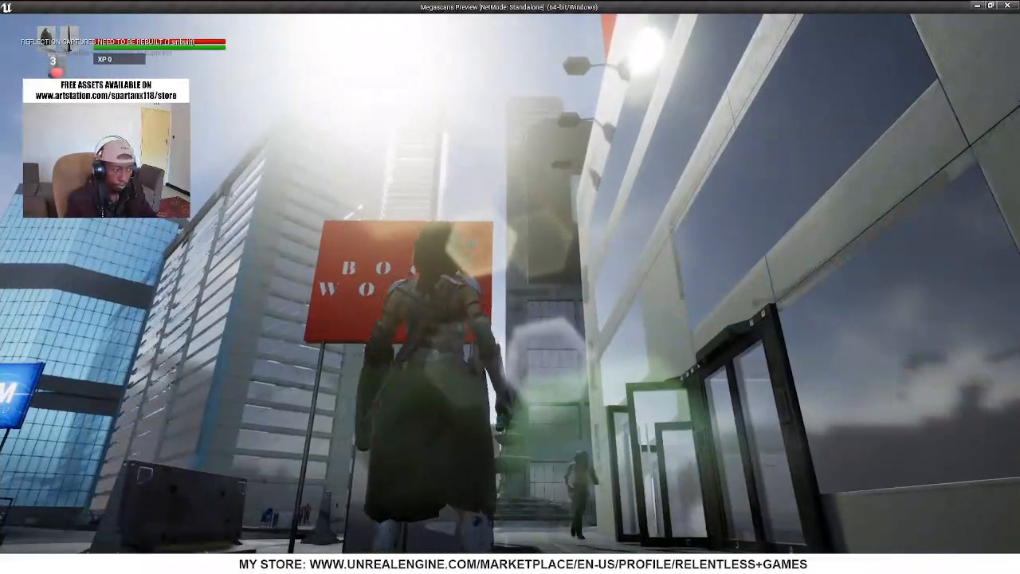
{"action": "key", "text": "w"}
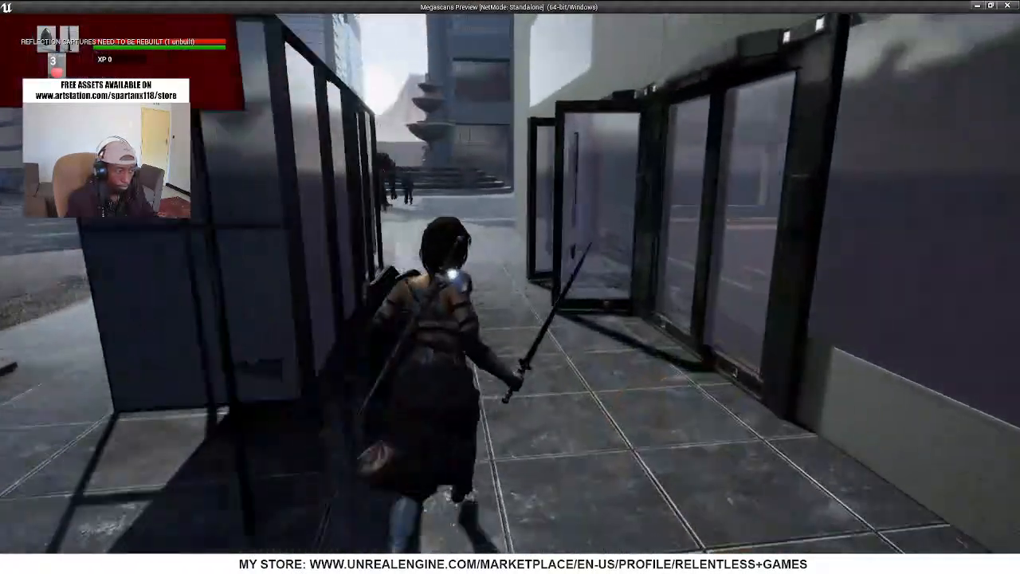
{"action": "key", "text": "w"}
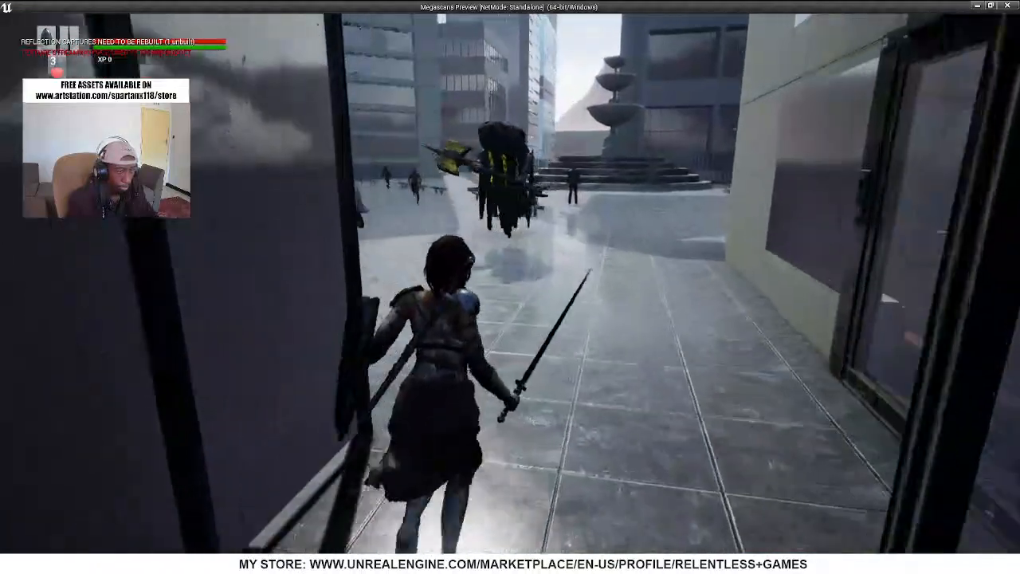
{"action": "key", "text": "w"}
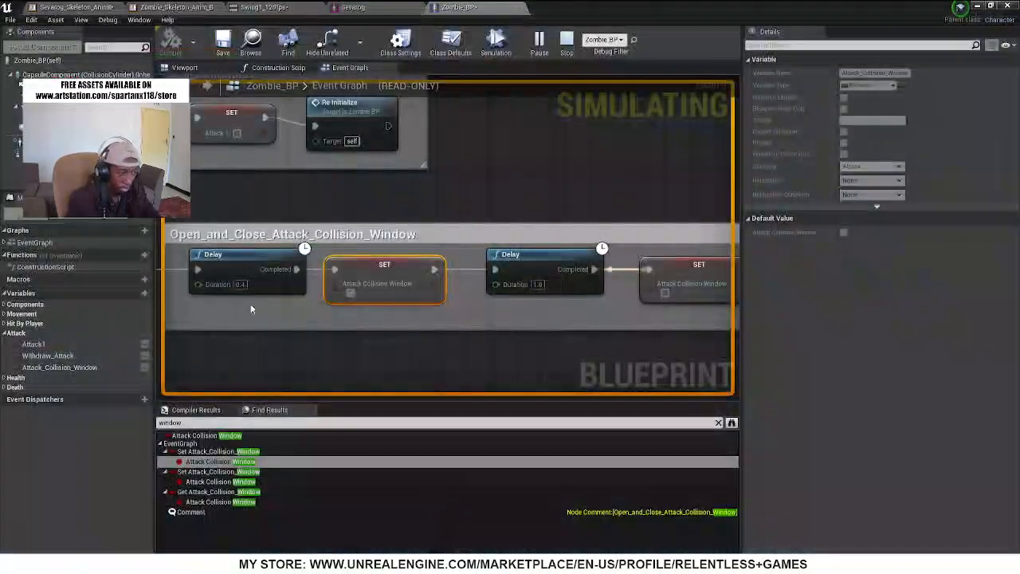
End the play session and set both delays in the Open_and_Close_Attack_Collision_Window section to 0.5
{"action": "key", "text": "Escape"}
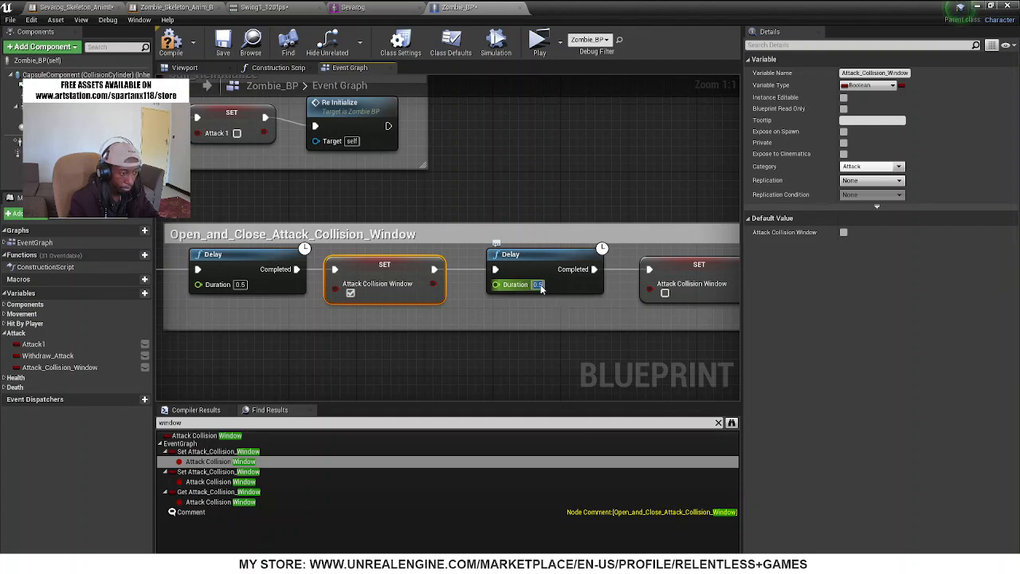
Select Weapon_Collision_Box in the blueprint's 3D view, lengthen it to a Z scale of about 3.35 and move it to about Y 31
{"action": "left_click", "coordinate": [182, 67]}
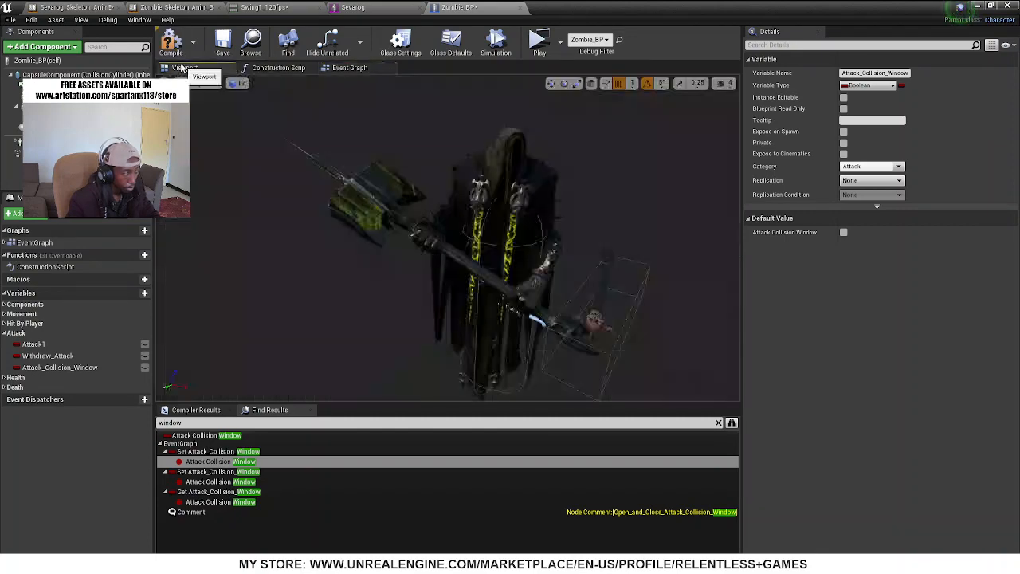
{"action": "left_click", "coordinate": [638, 292]}
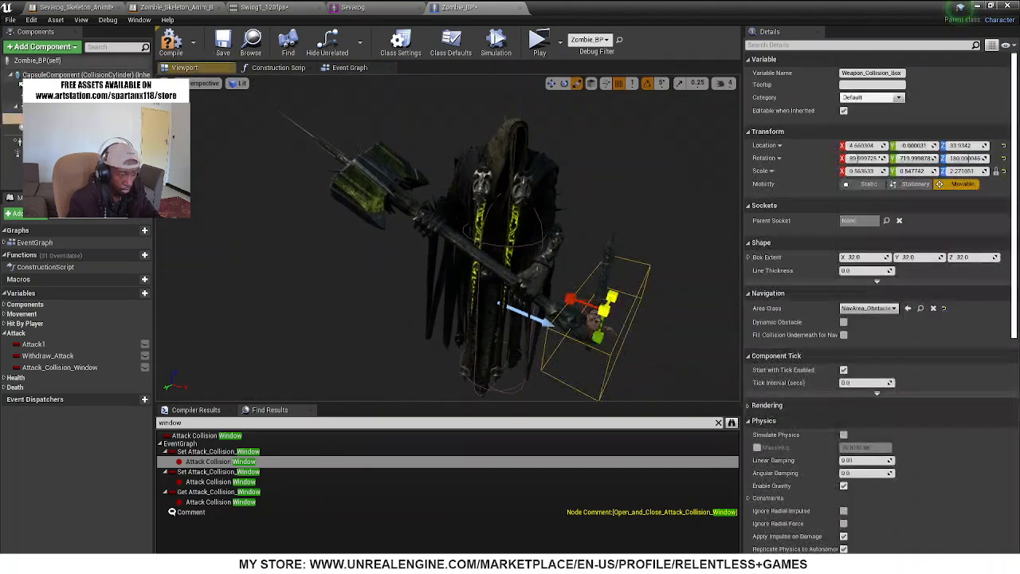
{"action": "mouse_move", "coordinate": [605, 309]}
{"action": "right_mouse_down"}
{"action": "mouse_move", "coordinate": [570, 327]}
{"action": "mouse_move", "coordinate": [585, 312]}
{"action": "right_mouse_up"}
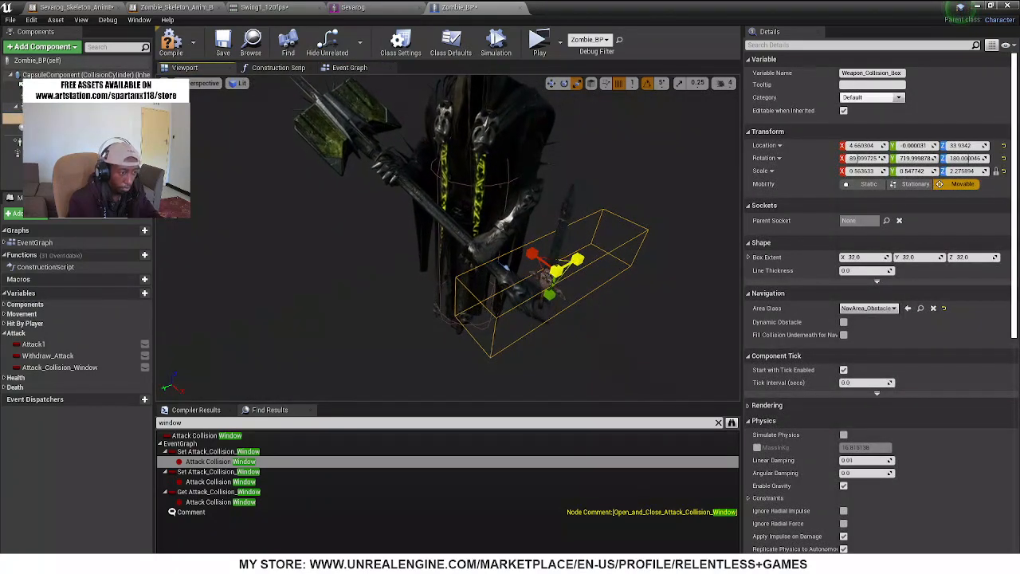
{"action": "left_click_drag", "start_coordinate": [578, 259], "coordinate": [532, 283]}
{"action": "key", "text": "w"}
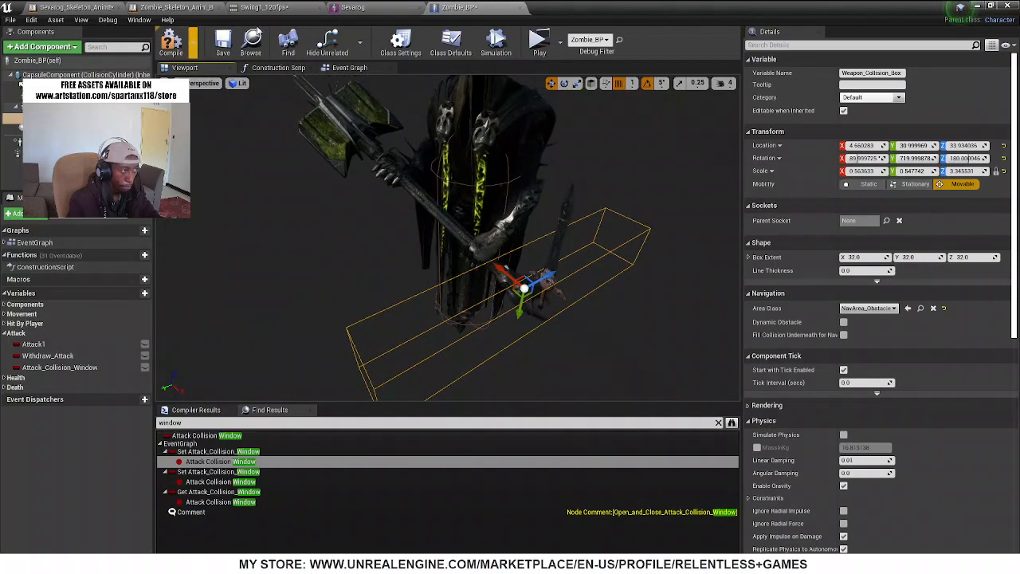
In the Sevarog skeletal mesh, move the Weapon_01 socket along the hammer shaft from the head to just beside the gripping hand
{"action": "left_click", "coordinate": [349, 10]}
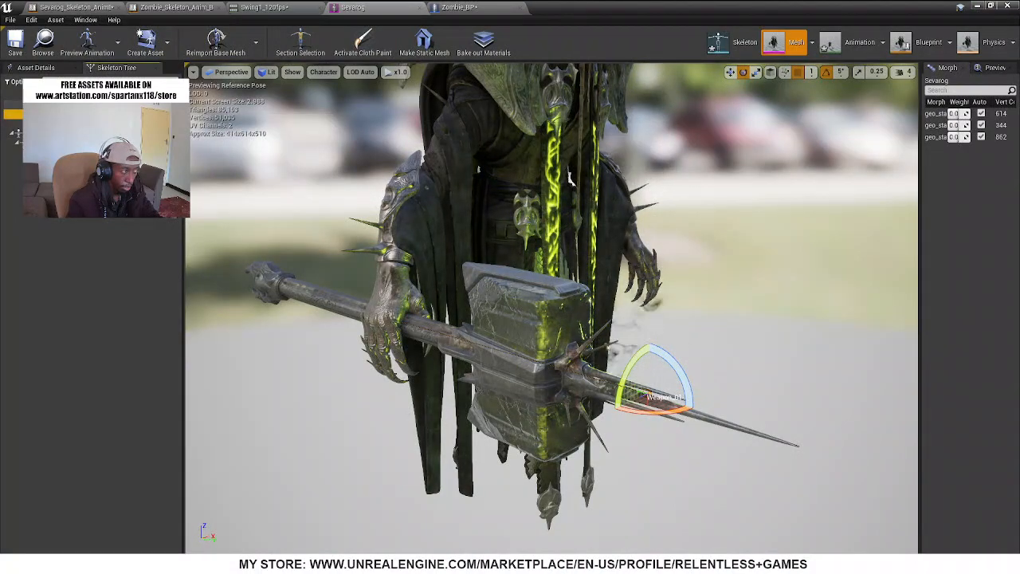
{"action": "key", "text": "f"}
{"action": "key", "text": "s"}
{"action": "right_click_drag", "start_coordinate": [426, 351], "coordinate": [391, 353]}
{"action": "key", "text": "a"}
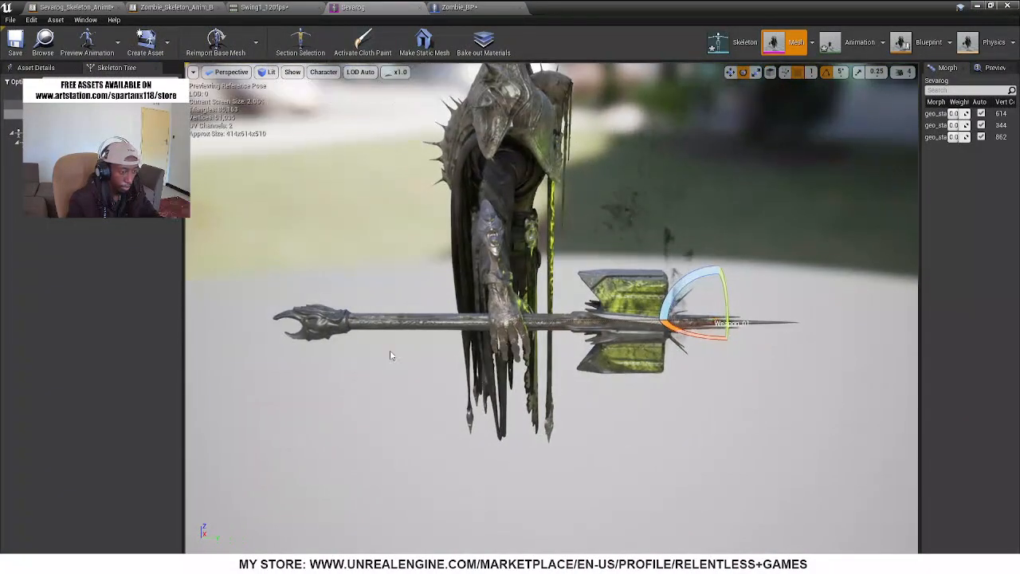
{"action": "key", "text": "w"}
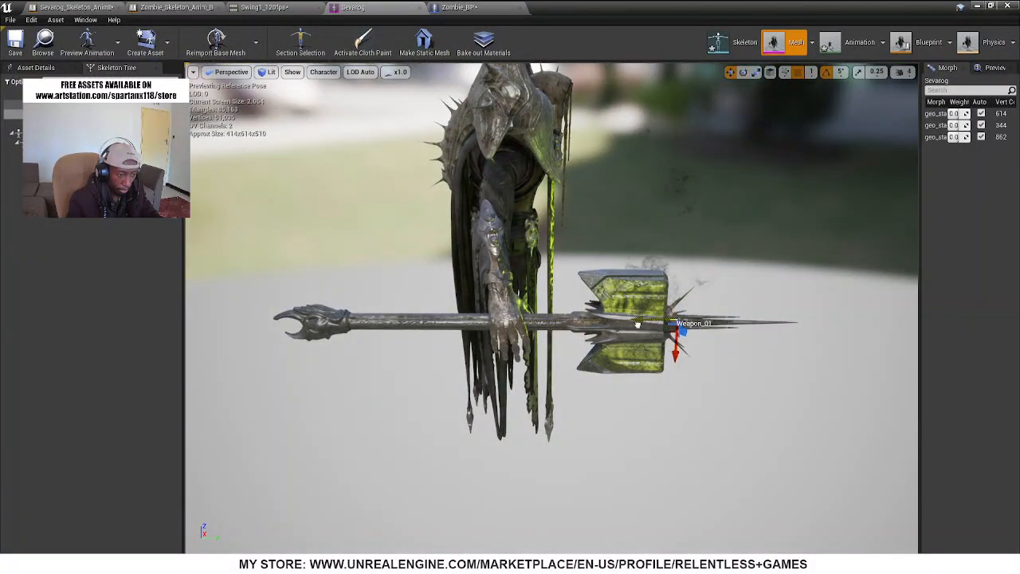
{"action": "left_click_drag", "start_coordinate": [638, 325], "coordinate": [562, 331]}
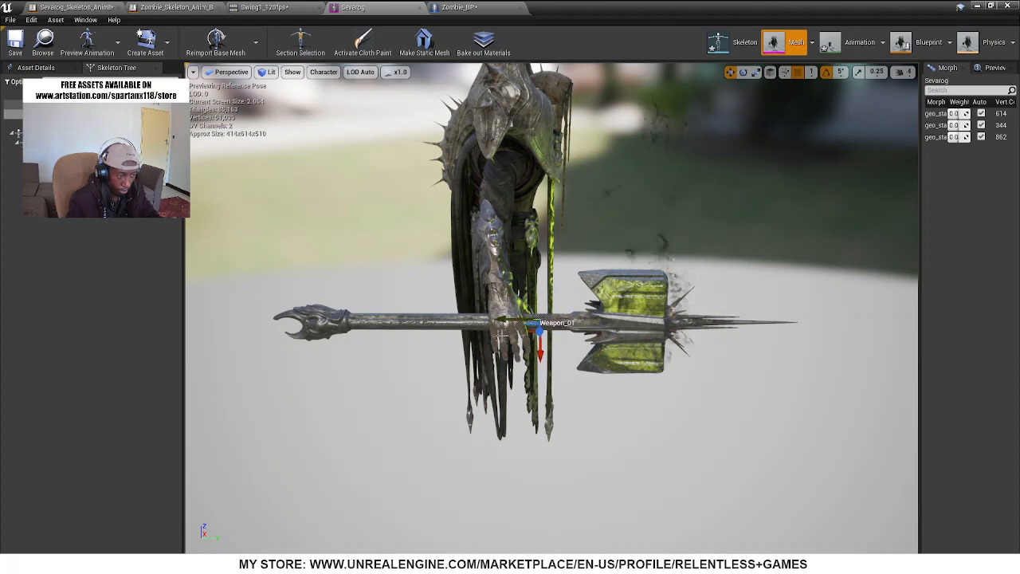
{"action": "left_click_drag", "start_coordinate": [510, 321], "coordinate": [534, 321]}
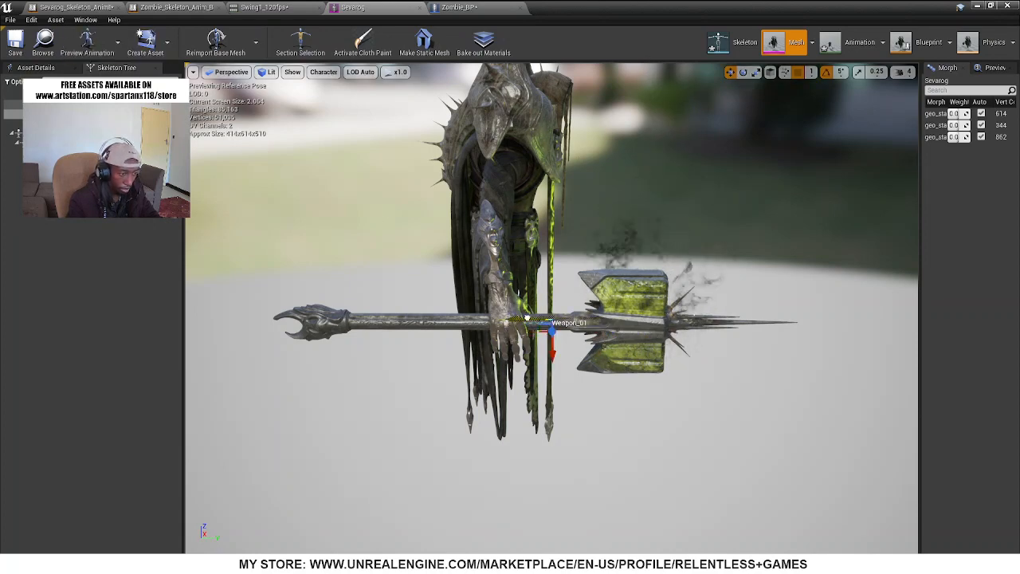
Widen Zombie_BP's Weapon_Collision_Box to a scale of about 0.77 in X and 0.76 in Y, and simulate the blueprint
{"action": "left_click", "coordinate": [462, 7]}
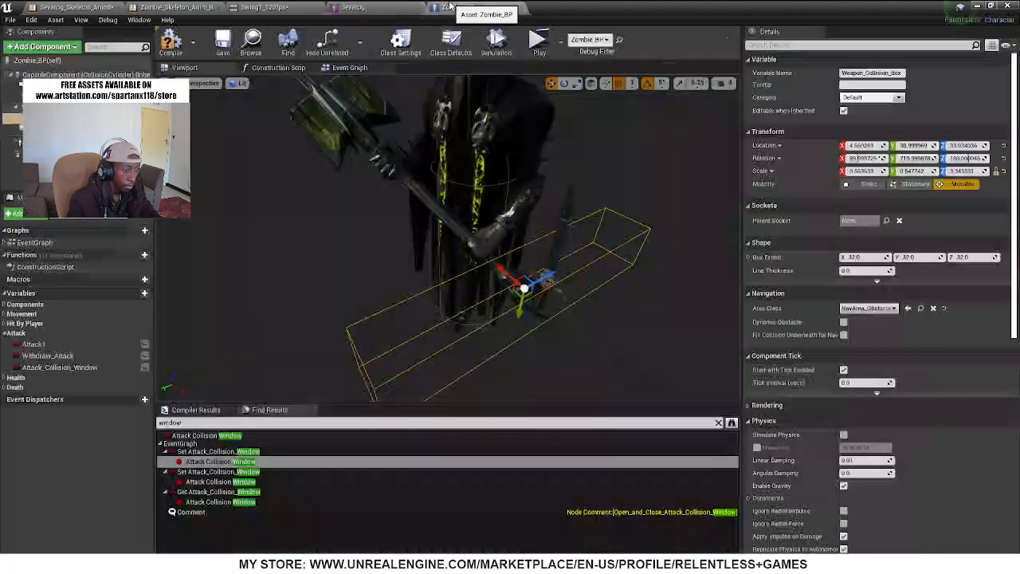
{"action": "right_click_drag", "start_coordinate": [567, 298], "coordinate": [587, 322]}
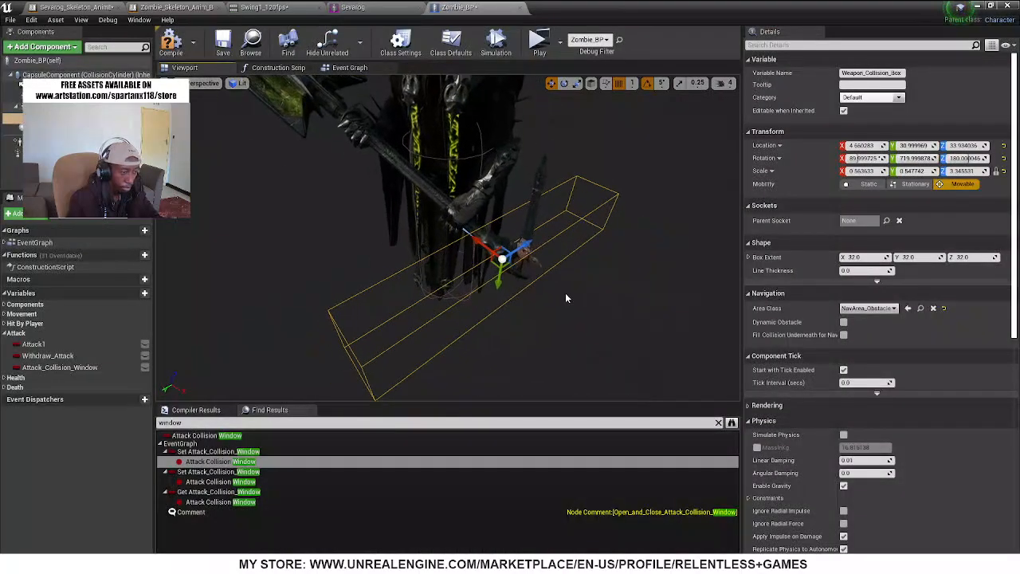
{"action": "key", "text": "r"}
{"action": "left_click_drag", "start_coordinate": [492, 264], "coordinate": [475, 260]}
{"action": "scroll", "coordinate": [391, 99], "scroll_direction": "down", "scroll_amount": 5}
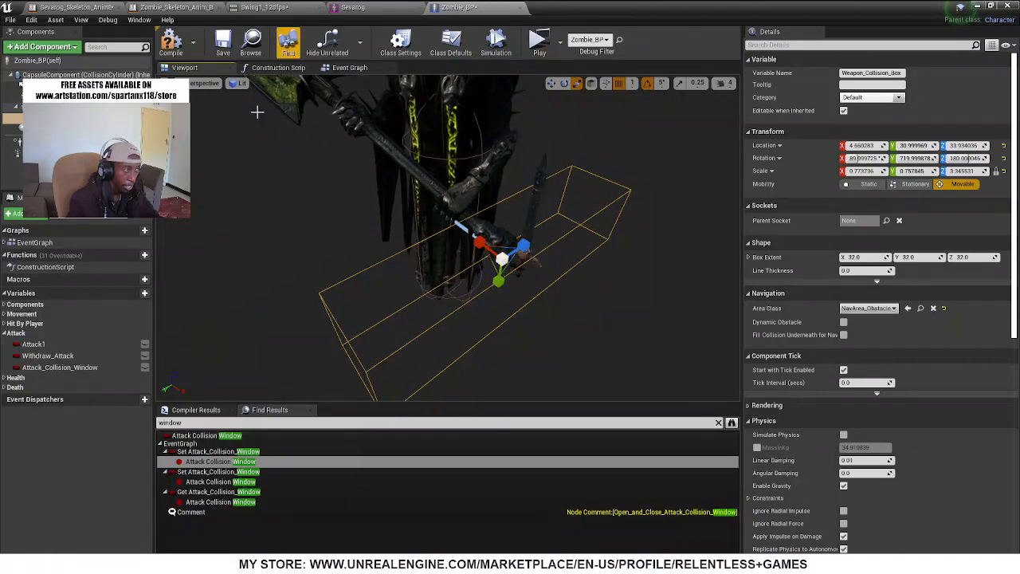
{"action": "left_click", "coordinate": [494, 49]}
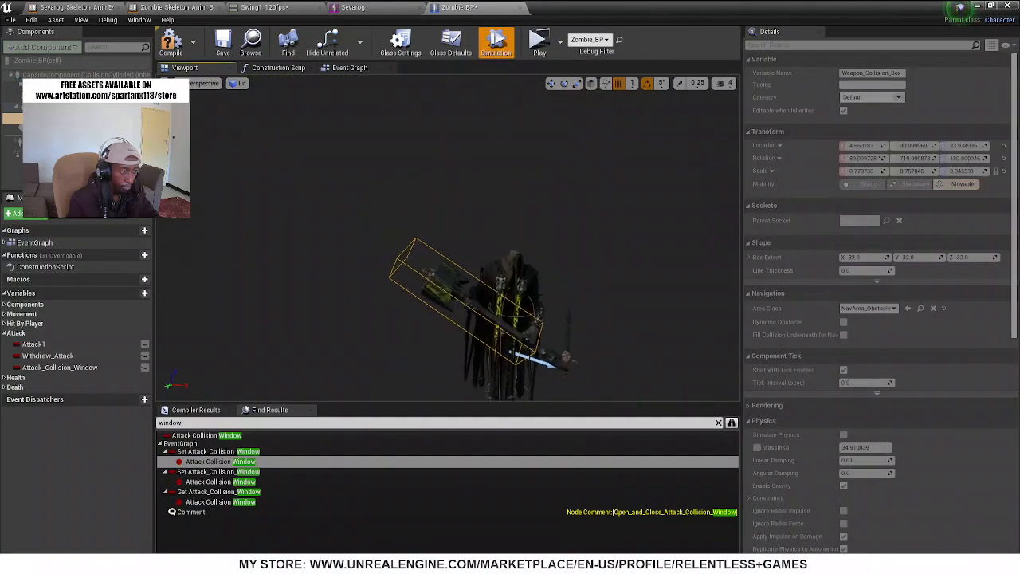
Check the Weapon_01 socket's placement on the Sevarog mesh, rerun the Zombie_BP simulation and compile the blueprint
{"action": "left_click", "coordinate": [496, 43]}
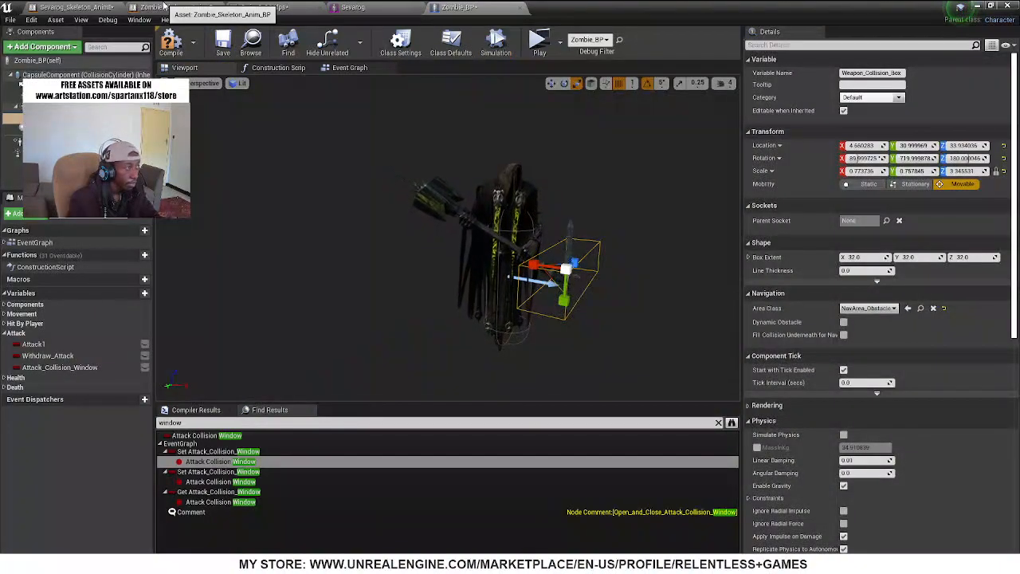
{"action": "left_click", "coordinate": [342, 7]}
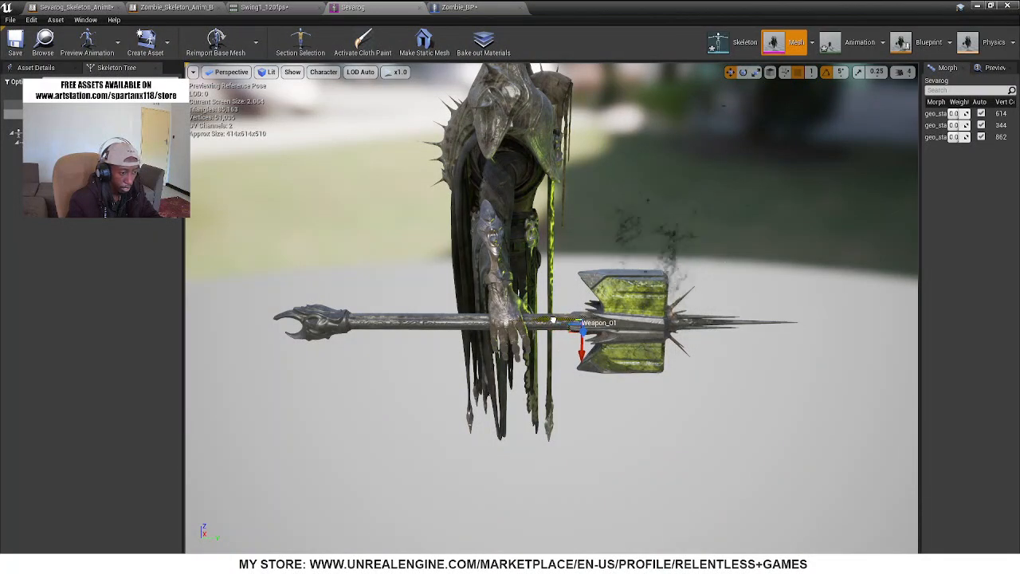
{"action": "left_click", "coordinate": [477, 9]}
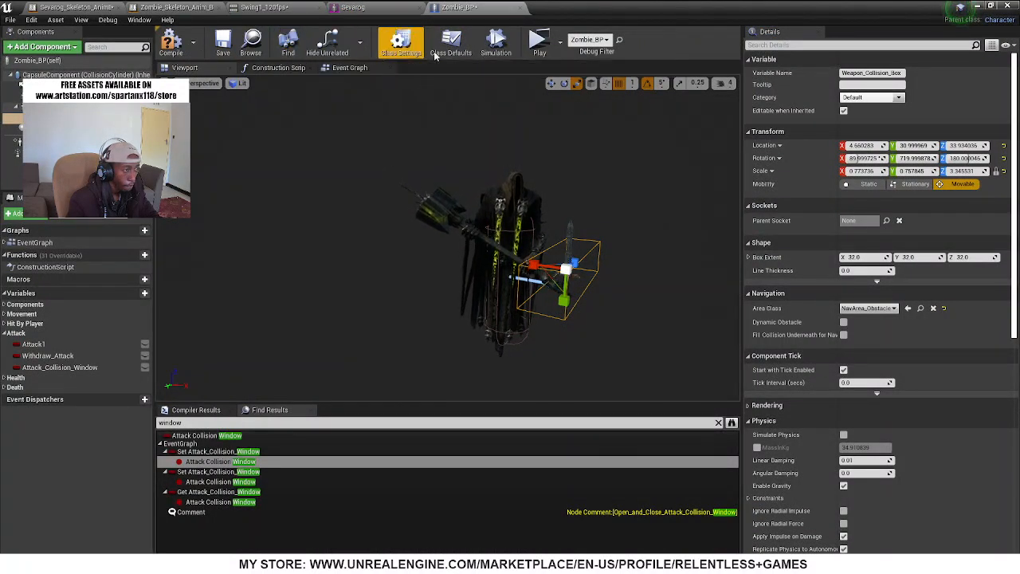
{"action": "left_click", "coordinate": [496, 44]}
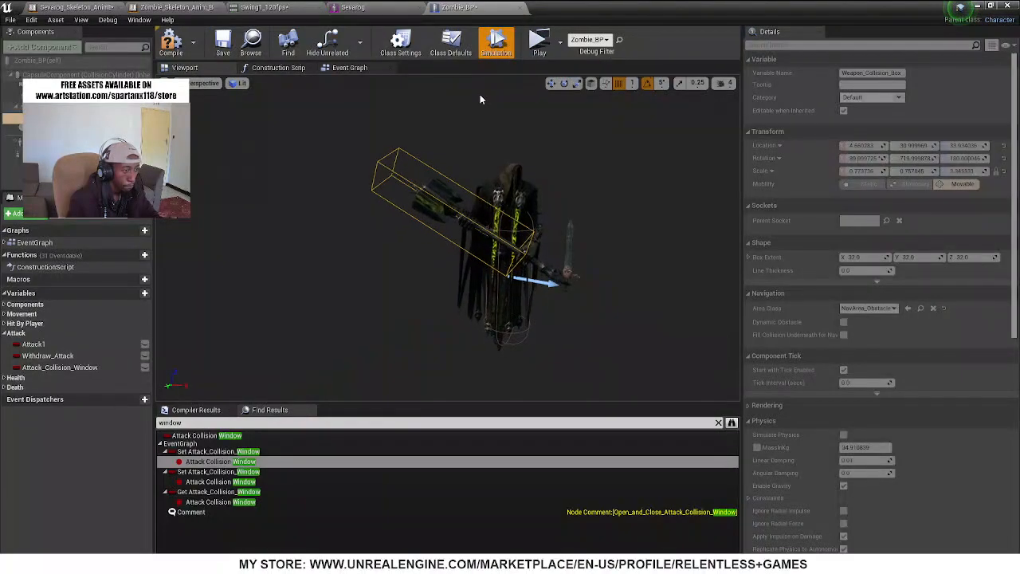
{"action": "left_click", "coordinate": [171, 46]}
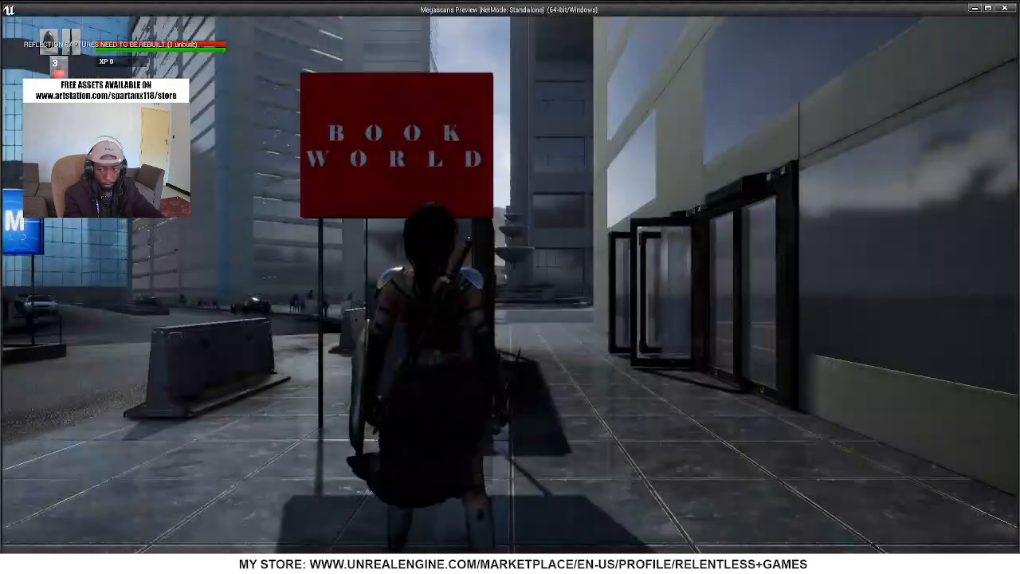
Play the level and run the warrior past the Book World sign to test the Sevarog enemy
{"action": "left_click", "coordinate": [545, 257]}
{"action": "key", "text": "w"}
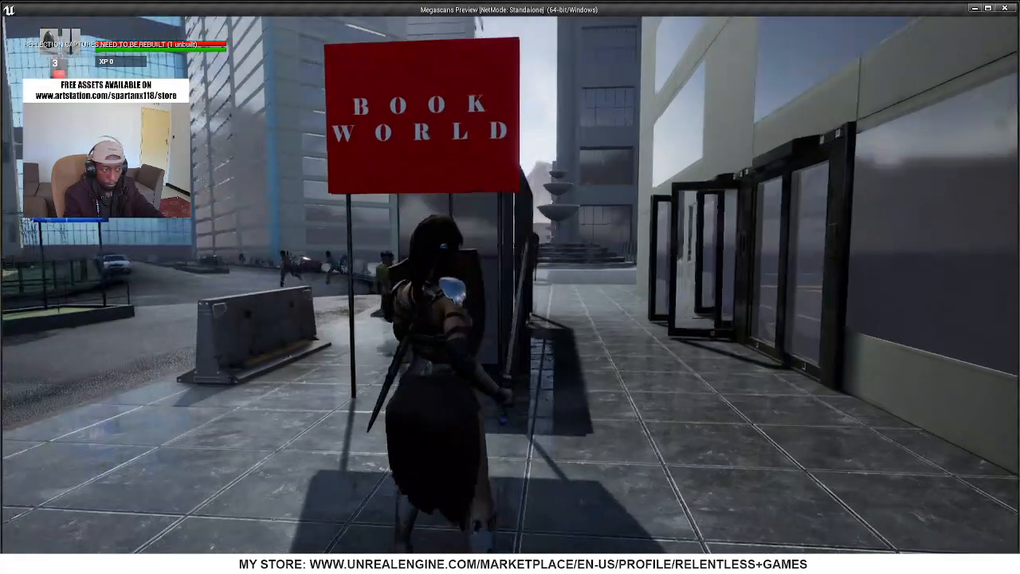
{"action": "key", "text": "w"}
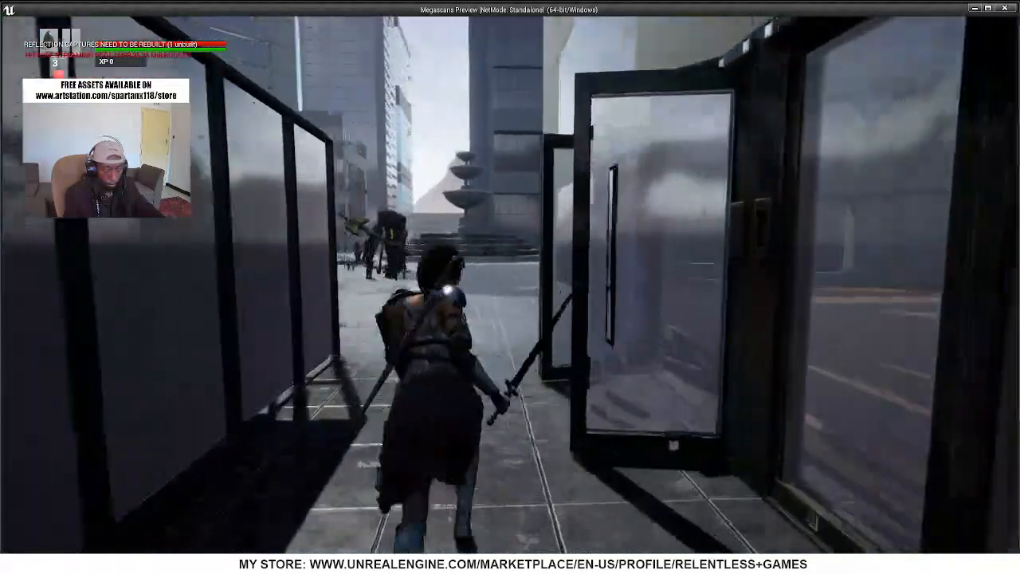
{"action": "key", "text": "w"}
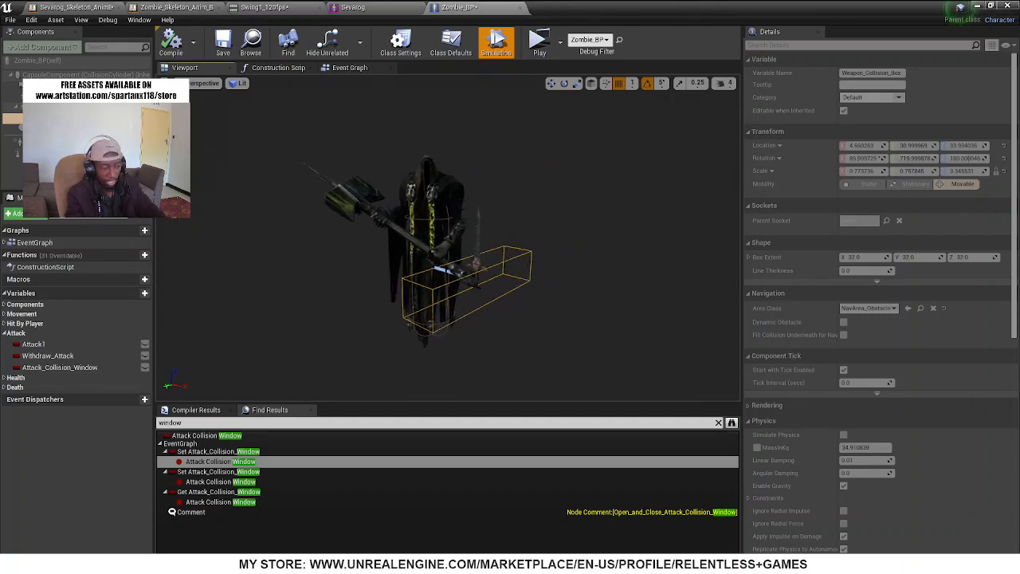
Examine from several angles how Weapon_Collision_Box sits relative to Sevarog's hammer and hands in the running Zombie_BP simulation
{"action": "key", "text": "w"}
{"action": "right_click_drag", "start_coordinate": [447, 239], "coordinate": [446, 279]}
{"action": "right_click_drag", "start_coordinate": [618, 224], "coordinate": [623, 164]}
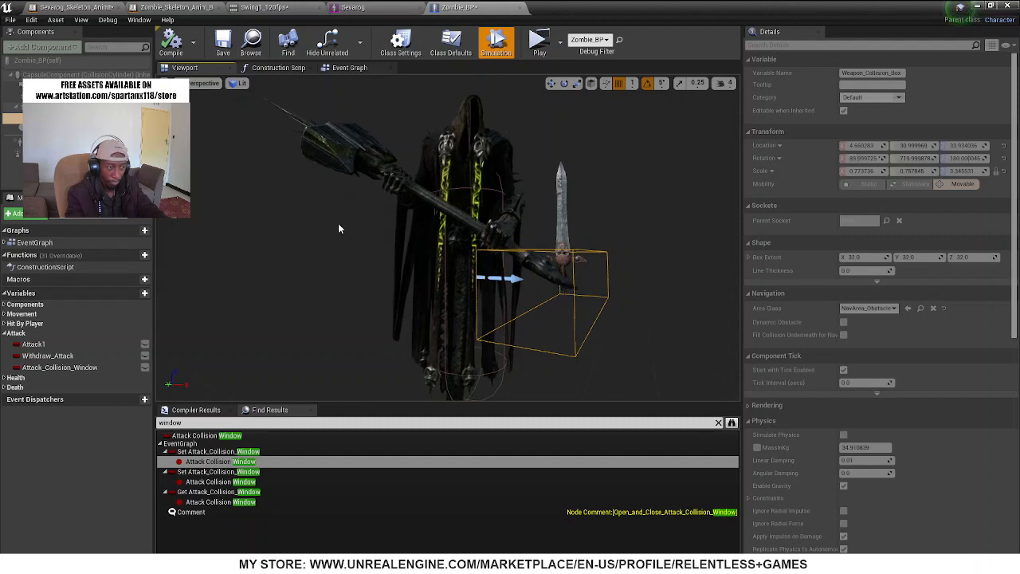
{"action": "right_click_drag", "start_coordinate": [338, 224], "coordinate": [387, 223]}
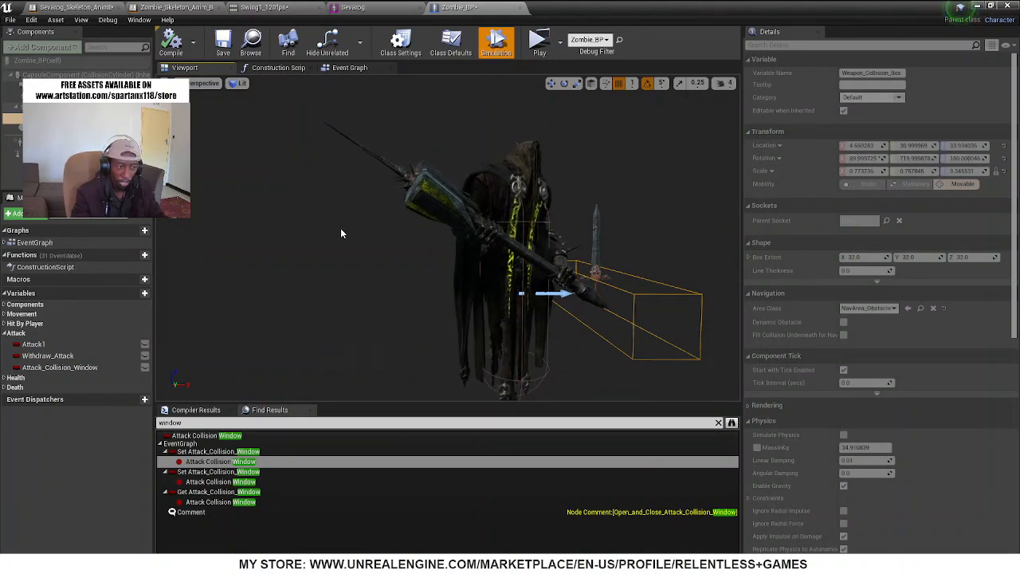
{"action": "mouse_move", "coordinate": [395, 230]}
{"action": "right_mouse_down"}
{"action": "mouse_move", "coordinate": [351, 230]}
{"action": "mouse_move", "coordinate": [395, 229]}
{"action": "right_mouse_up"}
{"action": "key", "text": "d"}
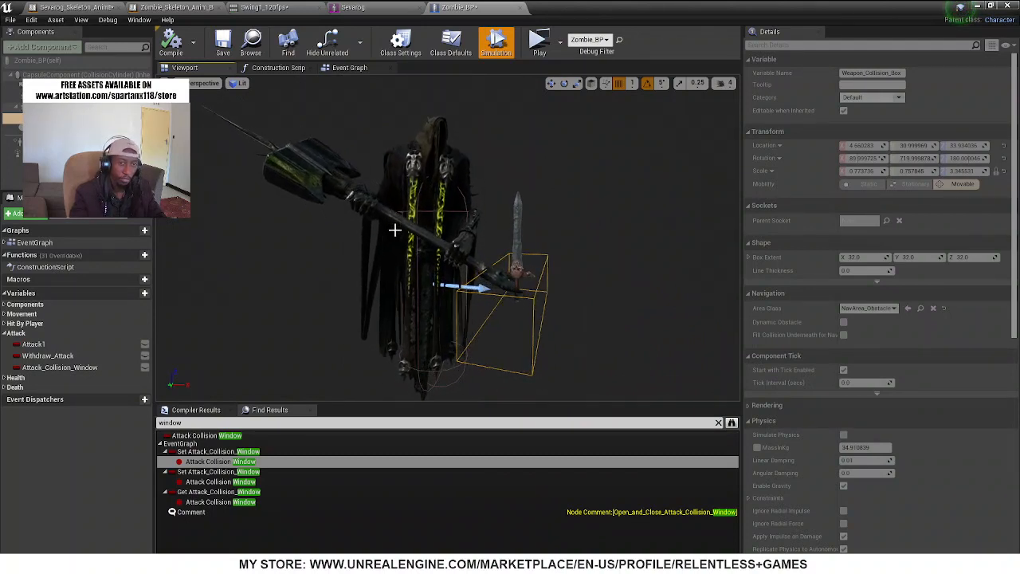
{"action": "key", "text": "d"}
{"action": "right_click_drag", "start_coordinate": [395, 229], "coordinate": [328, 249]}
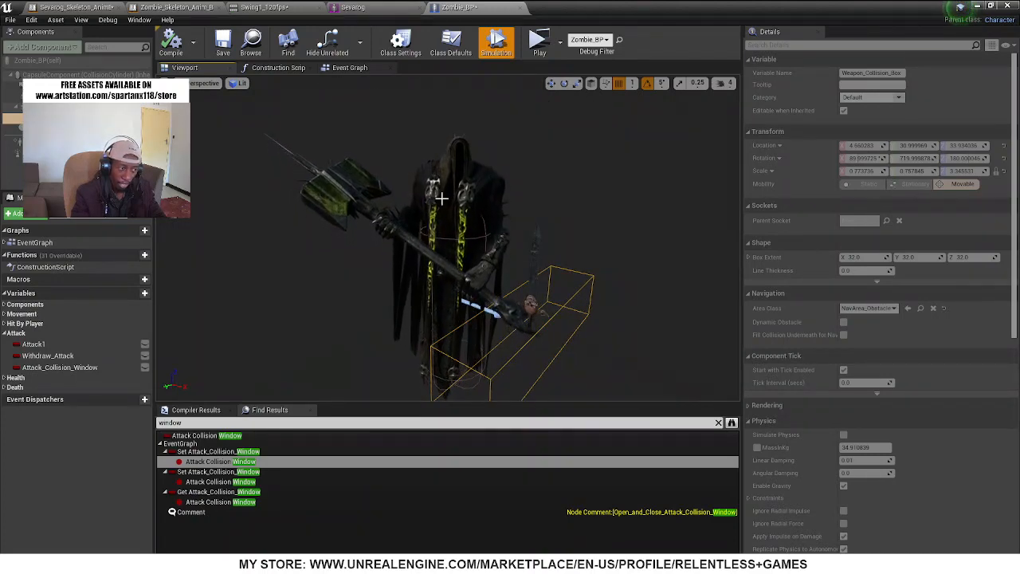
{"action": "key", "text": "w"}
{"action": "right_click_drag", "start_coordinate": [391, 285], "coordinate": [379, 260]}
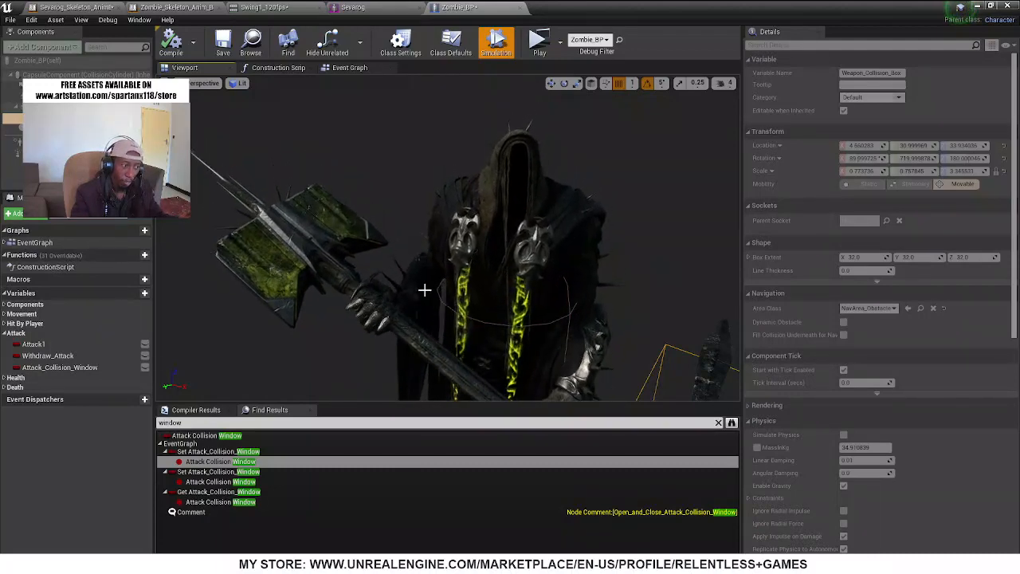
{"action": "right_click_drag", "start_coordinate": [428, 291], "coordinate": [491, 383]}
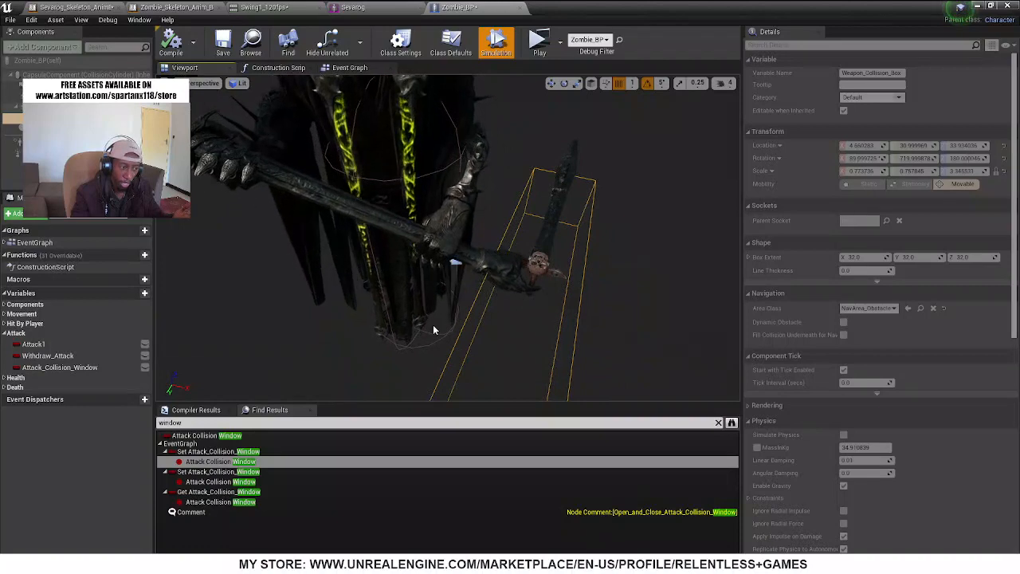
{"action": "right_click_drag", "start_coordinate": [433, 324], "coordinate": [435, 275]}
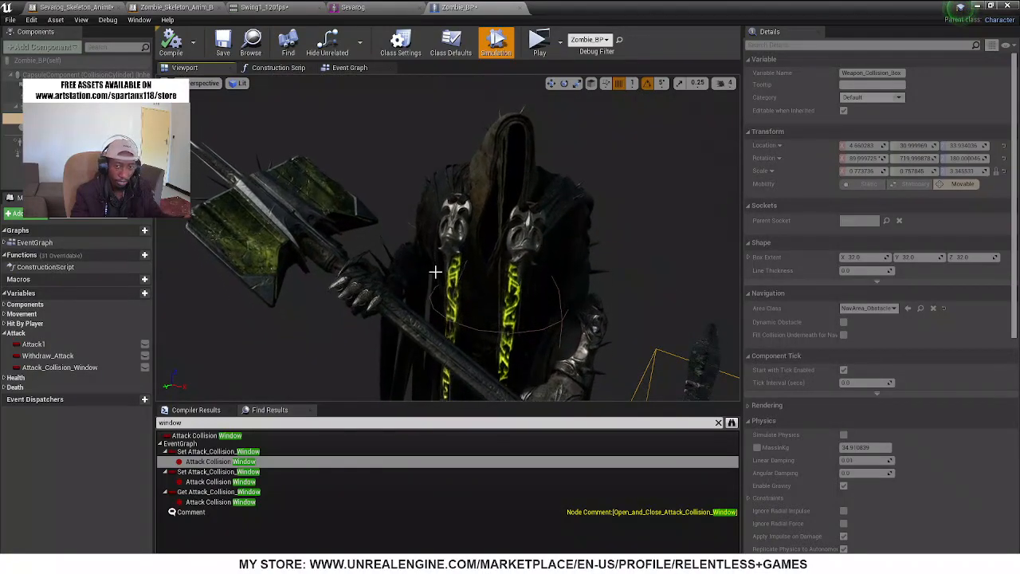
{"action": "key", "text": "s"}
{"action": "mouse_move", "coordinate": [435, 272]}
{"action": "right_mouse_down"}
{"action": "mouse_move", "coordinate": [428, 236]}
{"action": "mouse_move", "coordinate": [427, 279]}
{"action": "right_mouse_up"}
{"action": "key", "text": "s"}
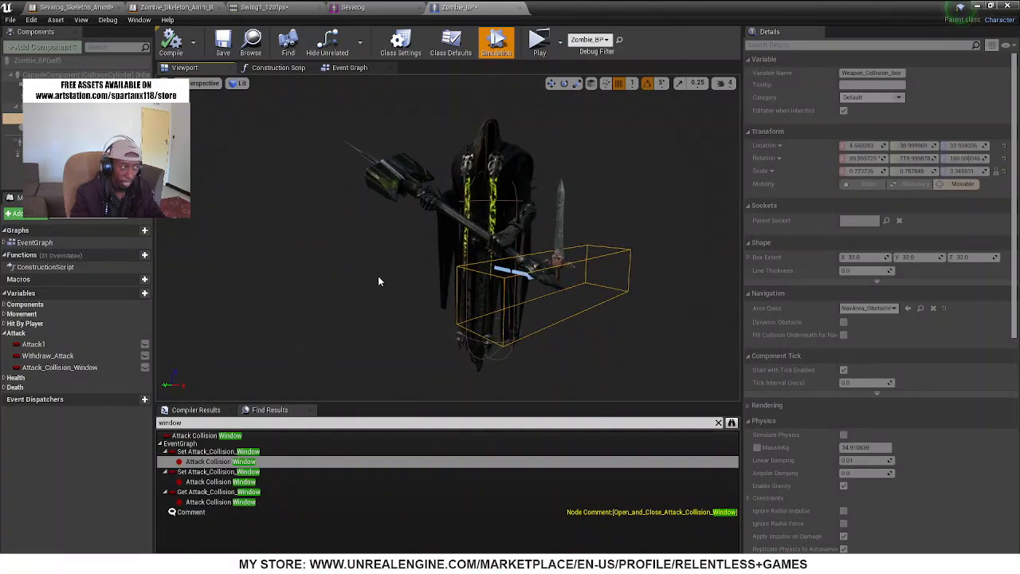
Minimise the blueprint editor window to expose the level and start a new play session
{"action": "left_click_drag", "start_coordinate": [638, 4], "coordinate": [376, 237]}
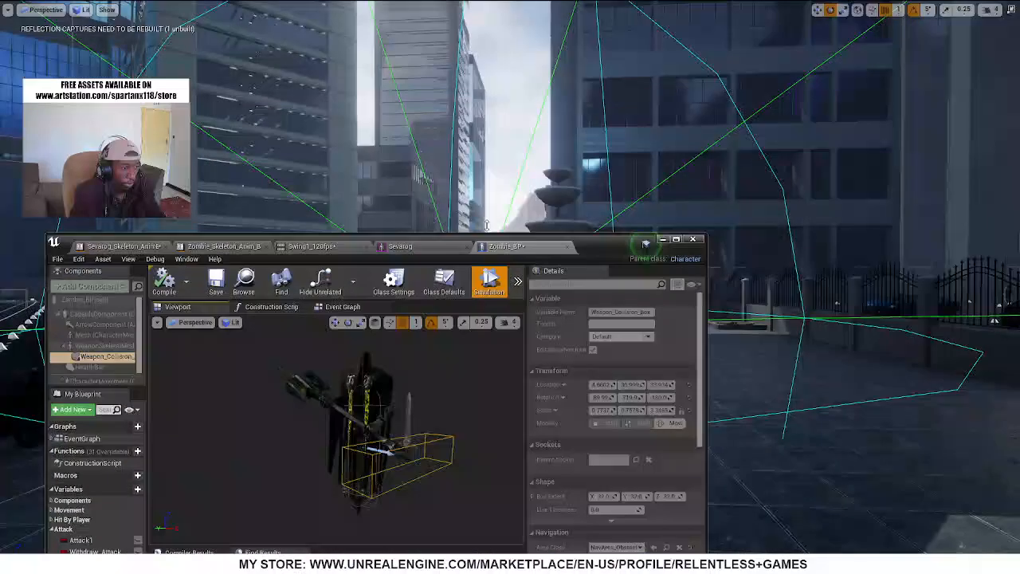
{"action": "left_click", "coordinate": [663, 240]}
{"action": "mouse_move", "coordinate": [482, 152]}
{"action": "right_mouse_down"}
{"action": "mouse_move", "coordinate": [519, 173]}
{"action": "mouse_move", "coordinate": [462, 162]}
{"action": "mouse_move", "coordinate": [483, 153]}
{"action": "right_mouse_up"}
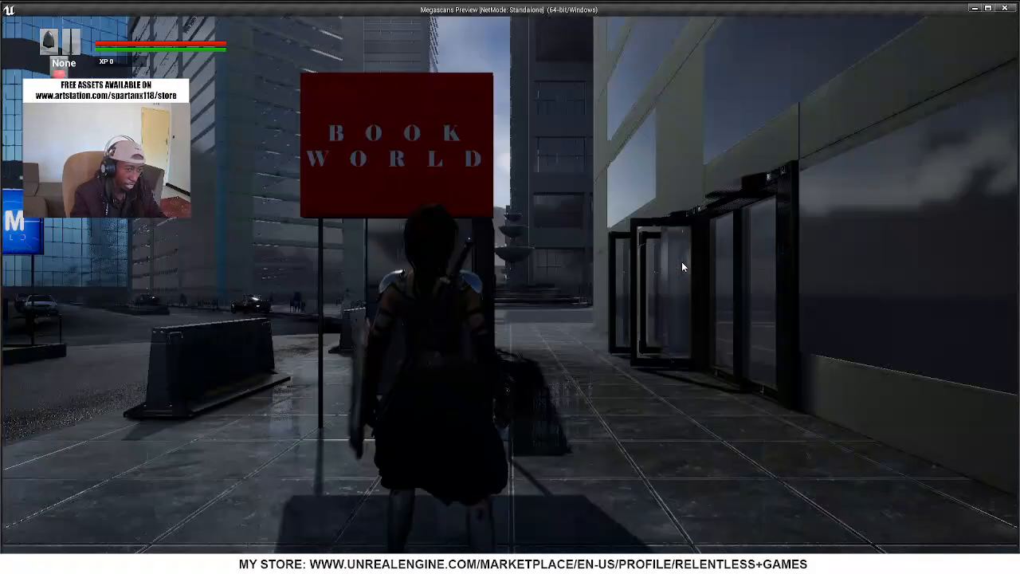
Run the warrior toward Sevarog and back away across the street crossing to test how the enemy chases and attacks
{"action": "key", "text": "w"}
{"action": "key", "text": "w"}
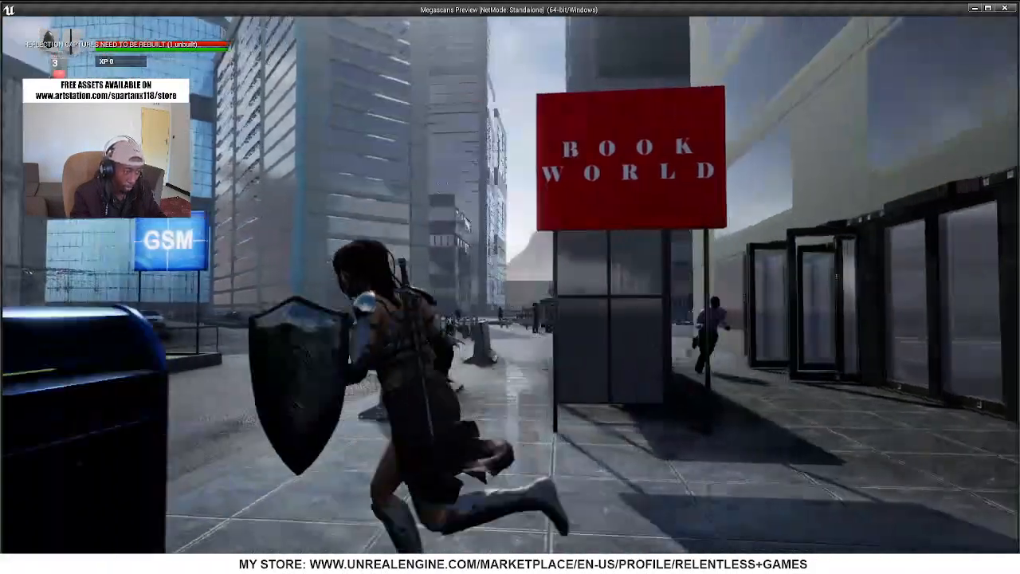
{"action": "key", "text": "w"}
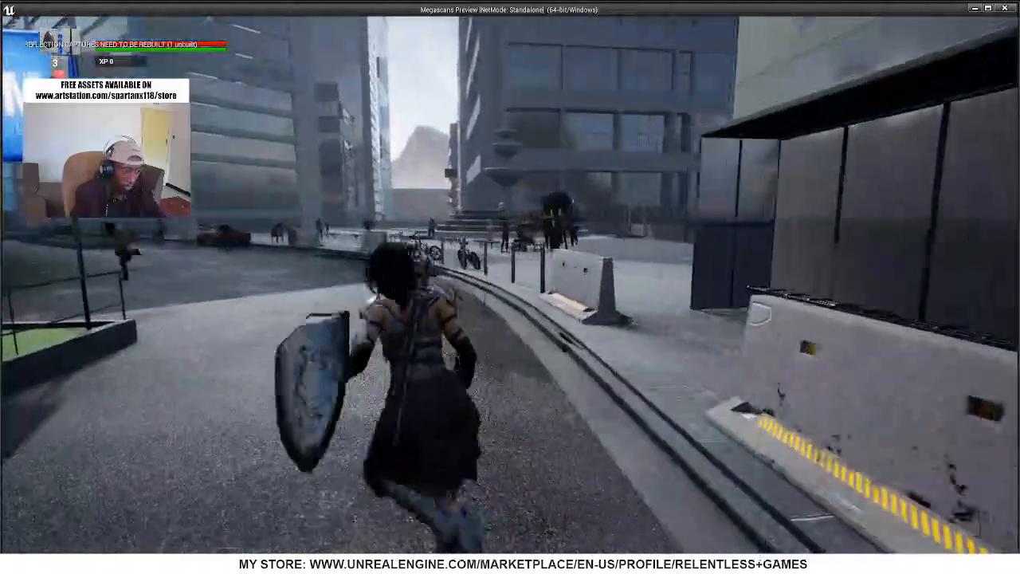
{"action": "key", "text": "s"}
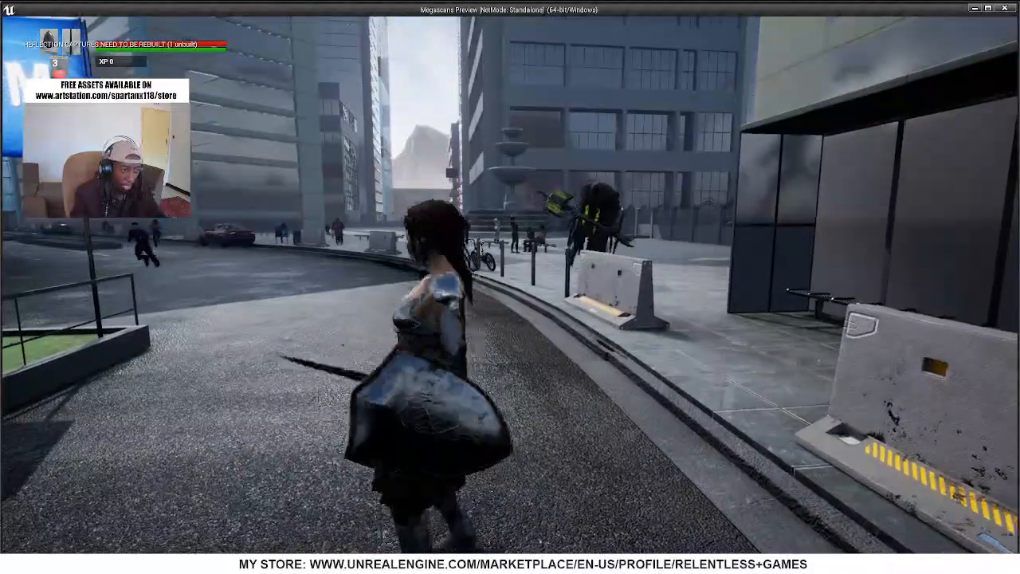
{"action": "key", "text": "s"}
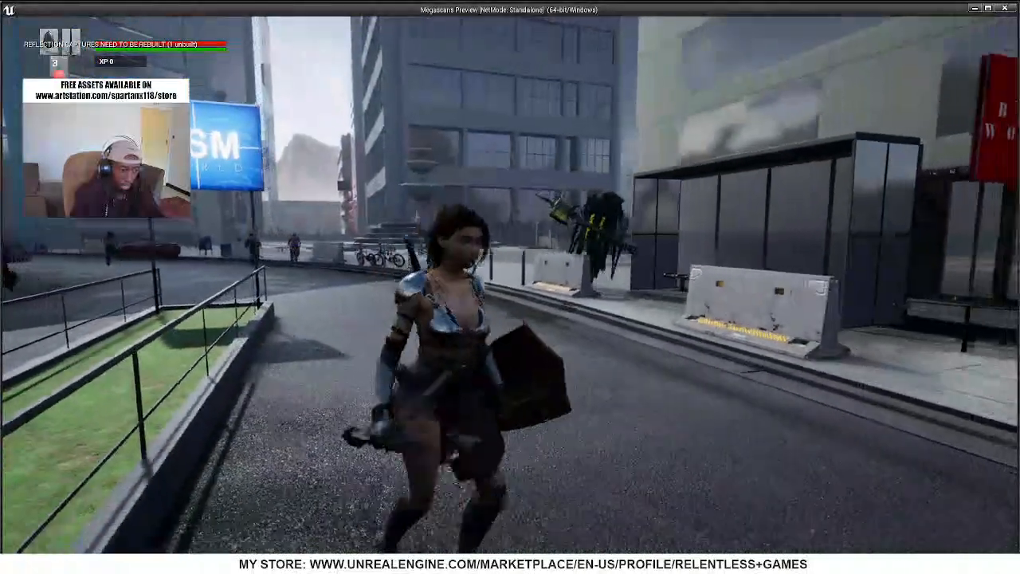
{"action": "key", "text": "w"}
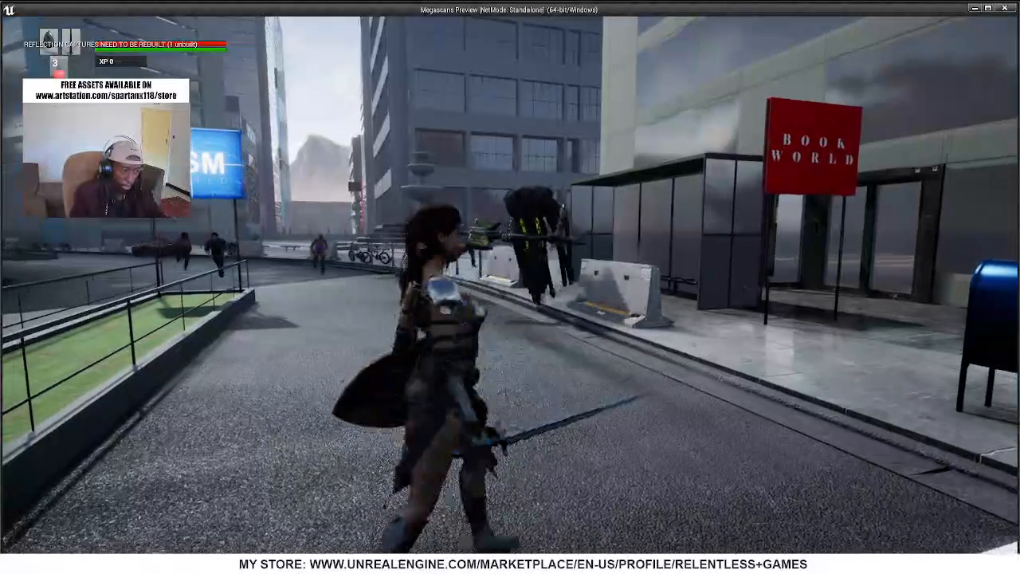
{"action": "key", "text": "s"}
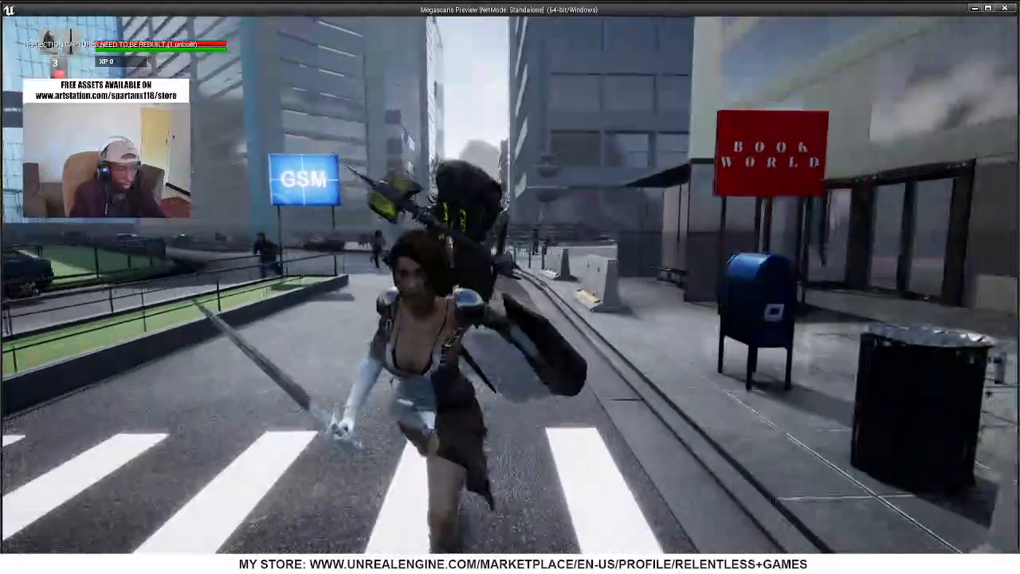
{"action": "key", "text": "a"}
{"action": "key", "text": "s"}
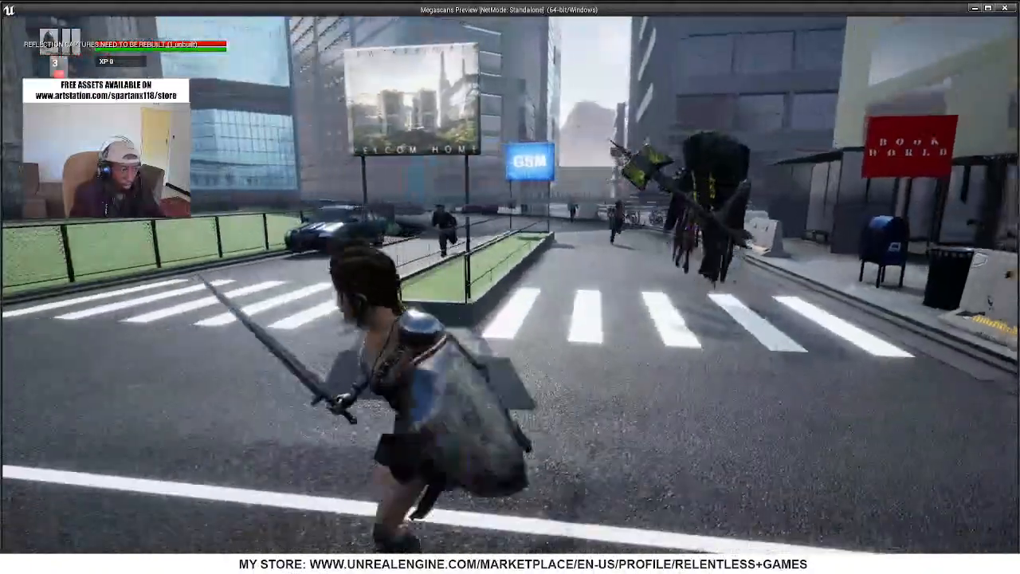
{"action": "key", "text": "a"}
{"action": "key", "text": "s"}
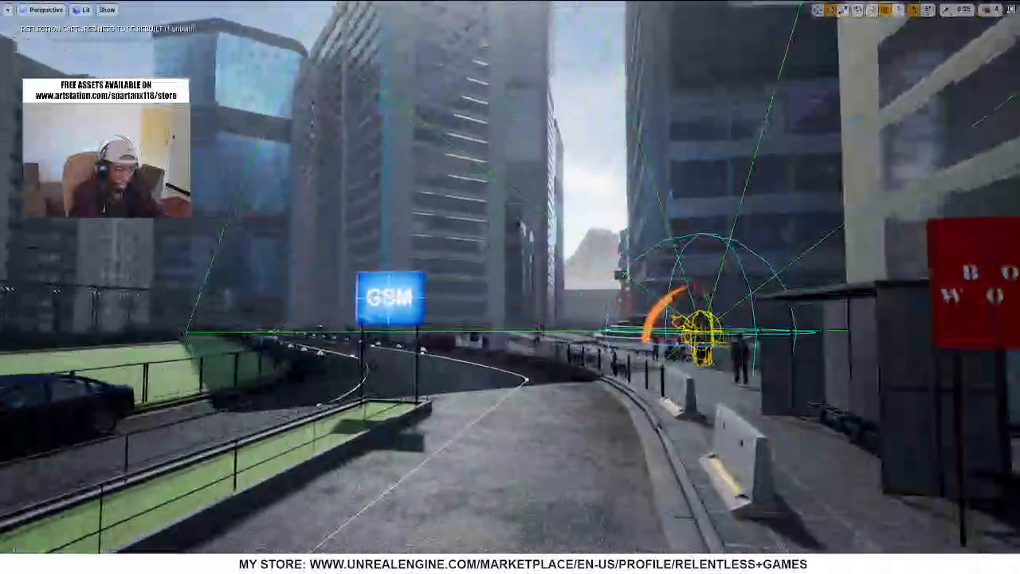
Leave the full-screen level viewport and browse the project content to the Fantasy_RPG_Game/Blueprints/Warrior folder
{"action": "key", "text": "F11"}
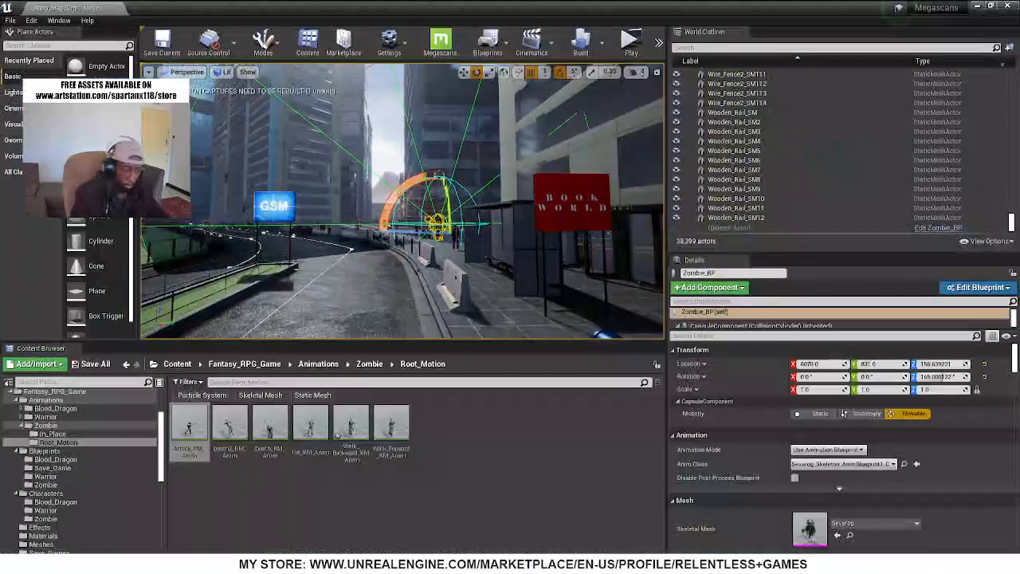
{"action": "right_click_drag", "start_coordinate": [471, 261], "coordinate": [519, 293]}
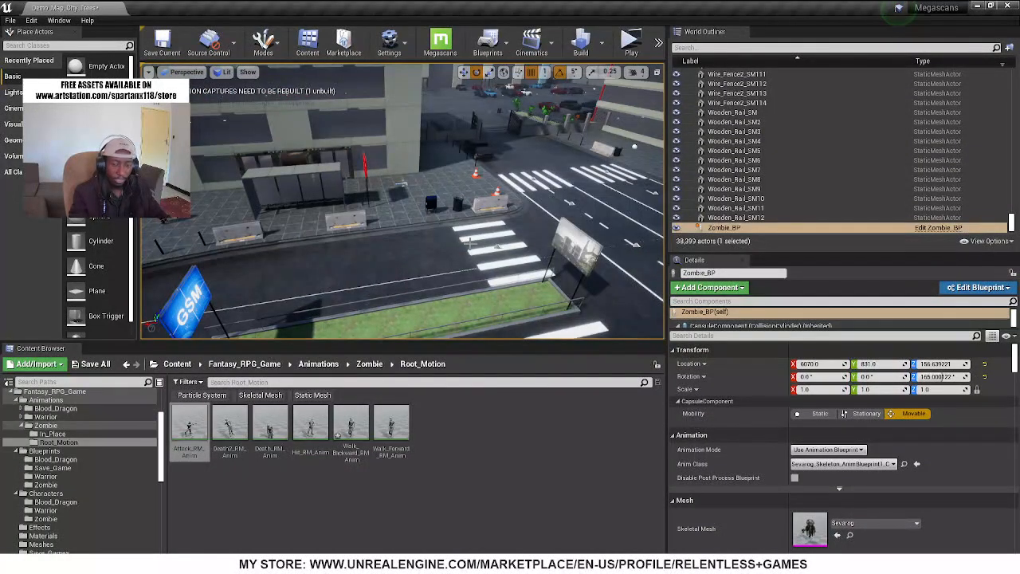
{"action": "scroll", "coordinate": [73, 481], "scroll_direction": "down", "scroll_amount": 4}
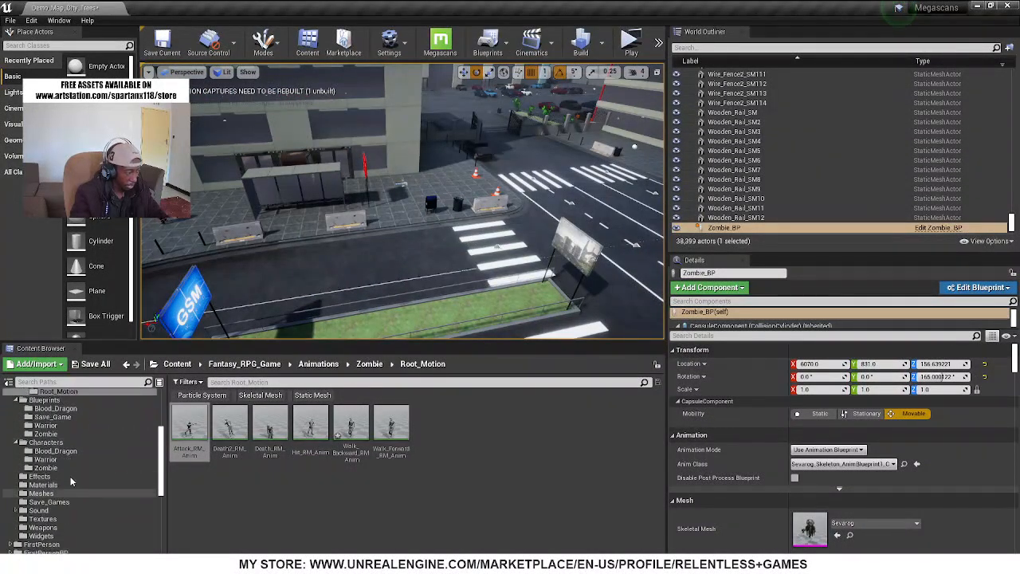
{"action": "scroll", "coordinate": [73, 470], "scroll_direction": "up", "scroll_amount": 5}
{"action": "scroll", "coordinate": [127, 439], "scroll_direction": "up", "scroll_amount": 5}
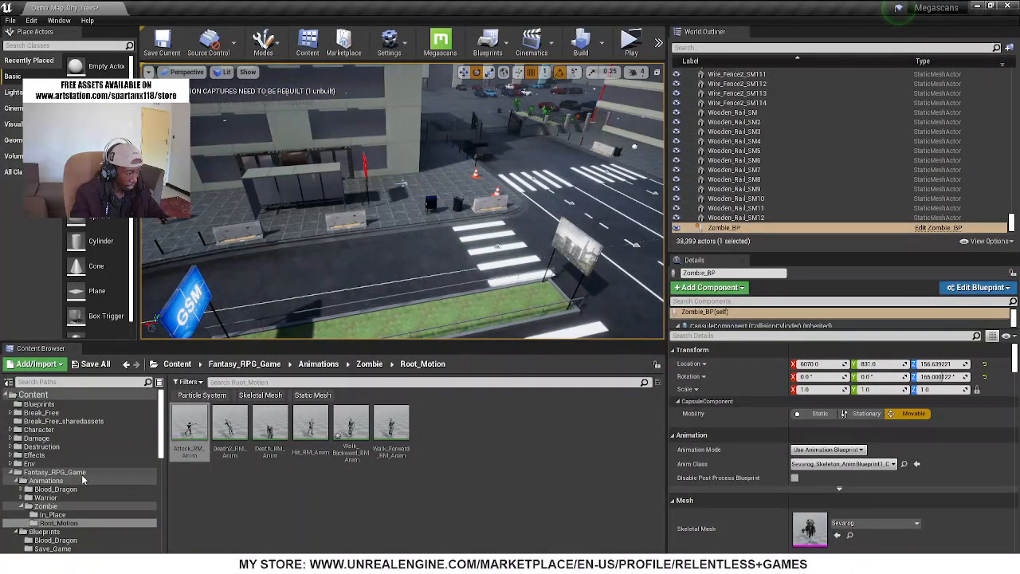
{"action": "left_click", "coordinate": [55, 472]}
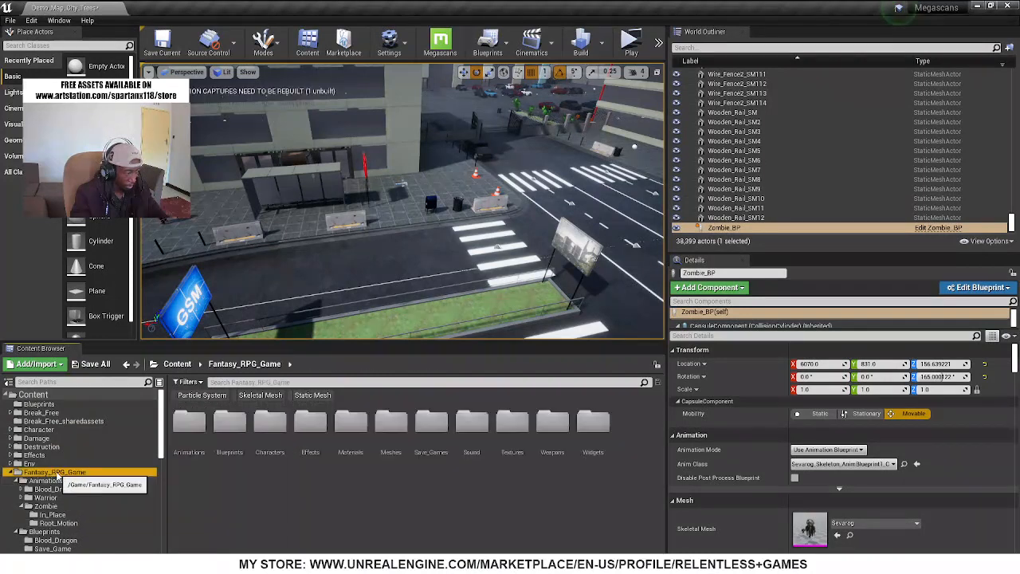
{"action": "left_click", "coordinate": [227, 431]}
{"action": "double_click", "coordinate": [223, 431]}
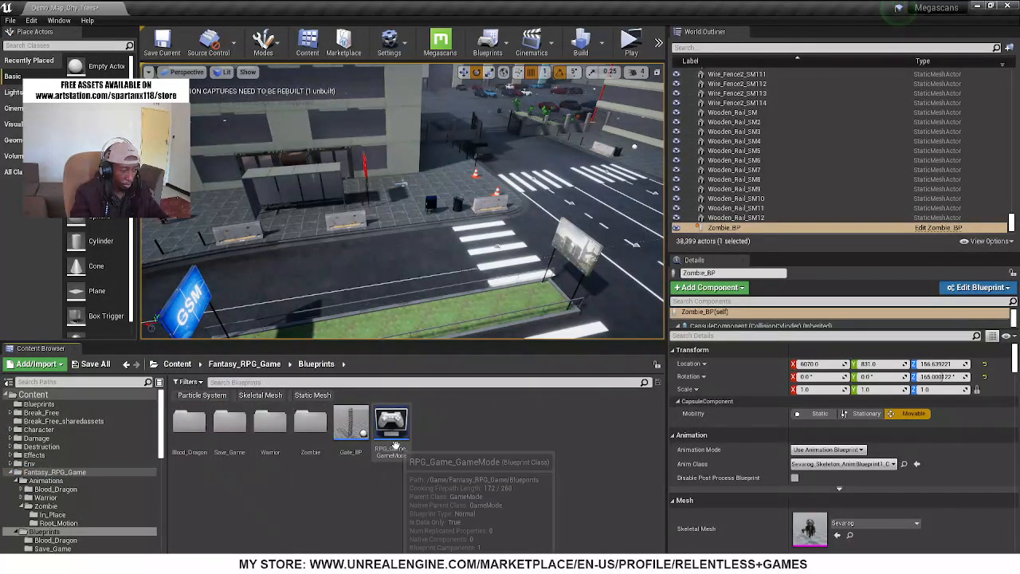
{"action": "double_click", "coordinate": [270, 422]}
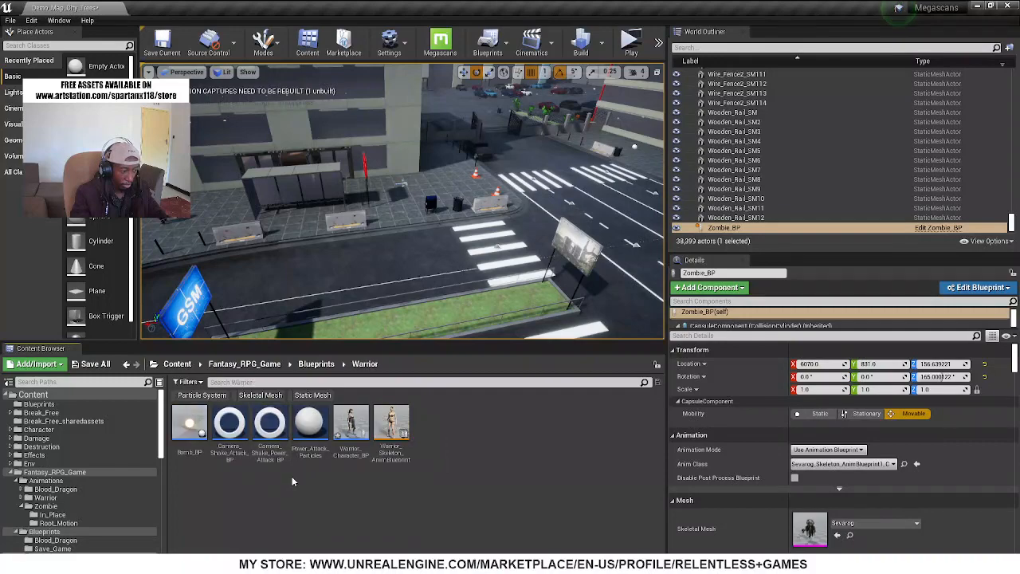
Open Warrior_Character_BP and maximise its blueprint editor window
{"action": "left_click", "coordinate": [348, 422]}
{"action": "double_click", "coordinate": [347, 423]}
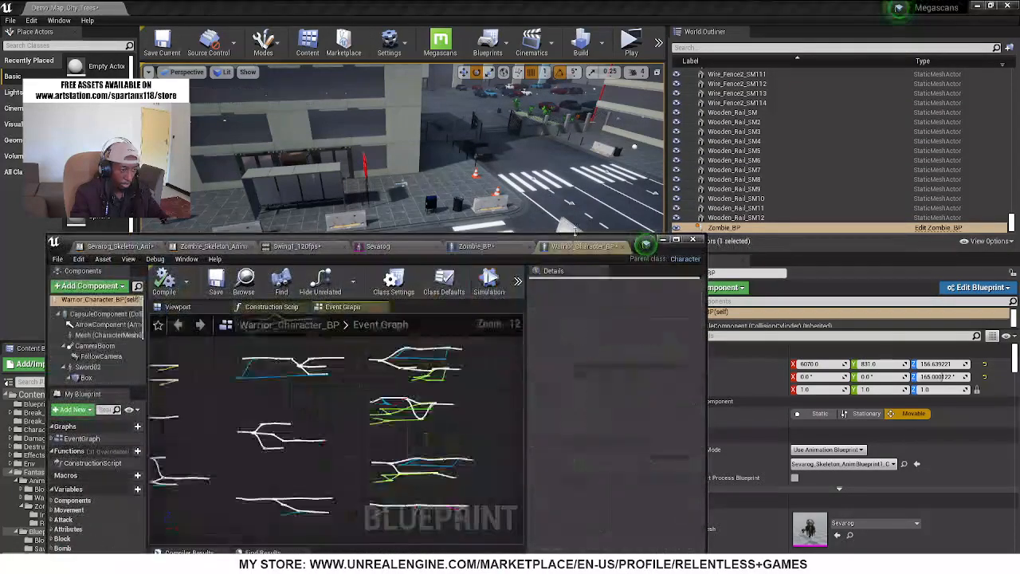
{"action": "left_click", "coordinate": [677, 241]}
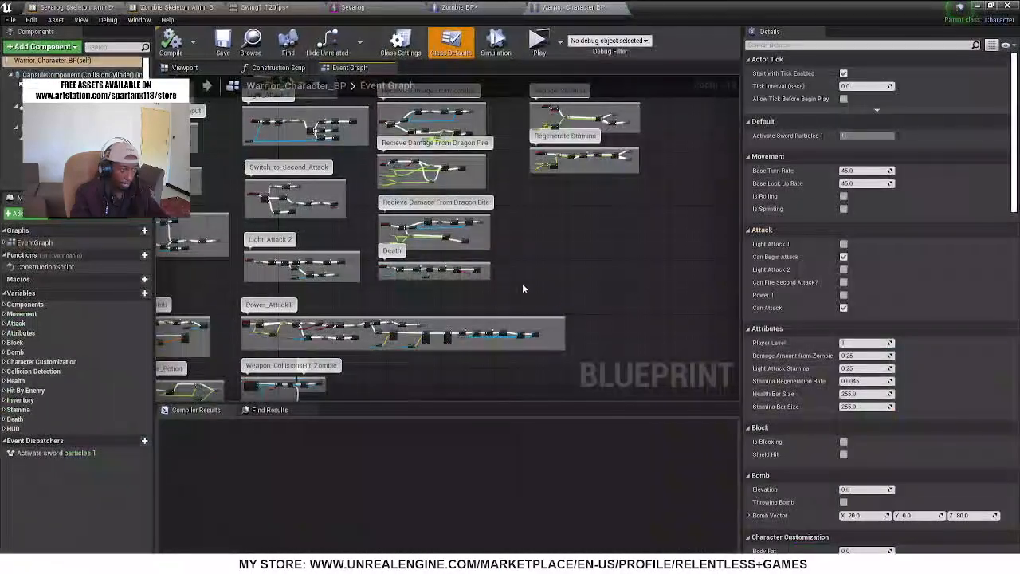
Inspect the warrior's body, chest armour, gauntlets and hair meshes in the blueprint's 3D preview
{"action": "left_click", "coordinate": [184, 68]}
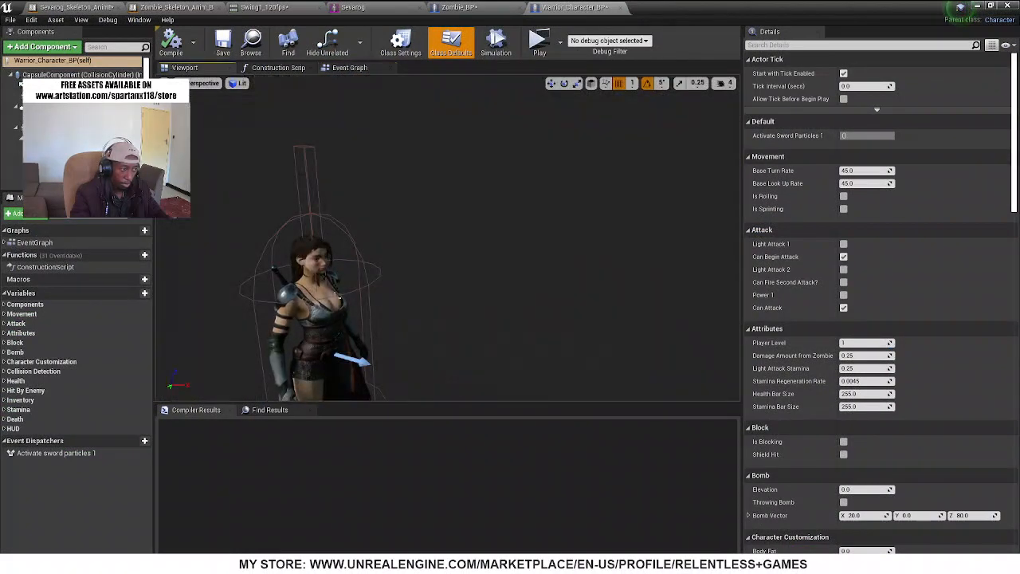
{"action": "left_click", "coordinate": [315, 309]}
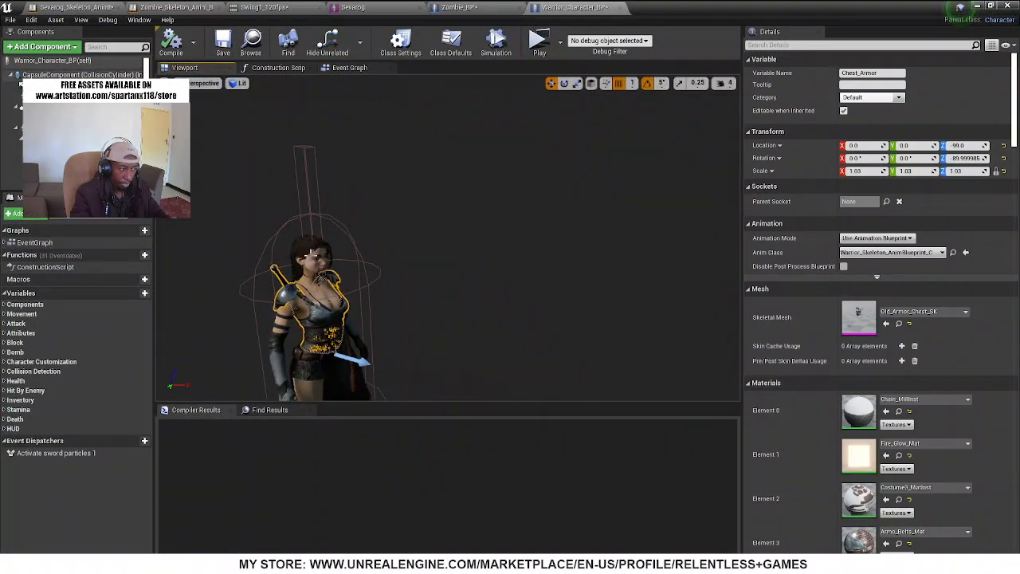
{"action": "right_click_drag", "start_coordinate": [492, 220], "coordinate": [441, 259]}
{"action": "middle_click_drag", "start_coordinate": [440, 259], "coordinate": [462, 204]}
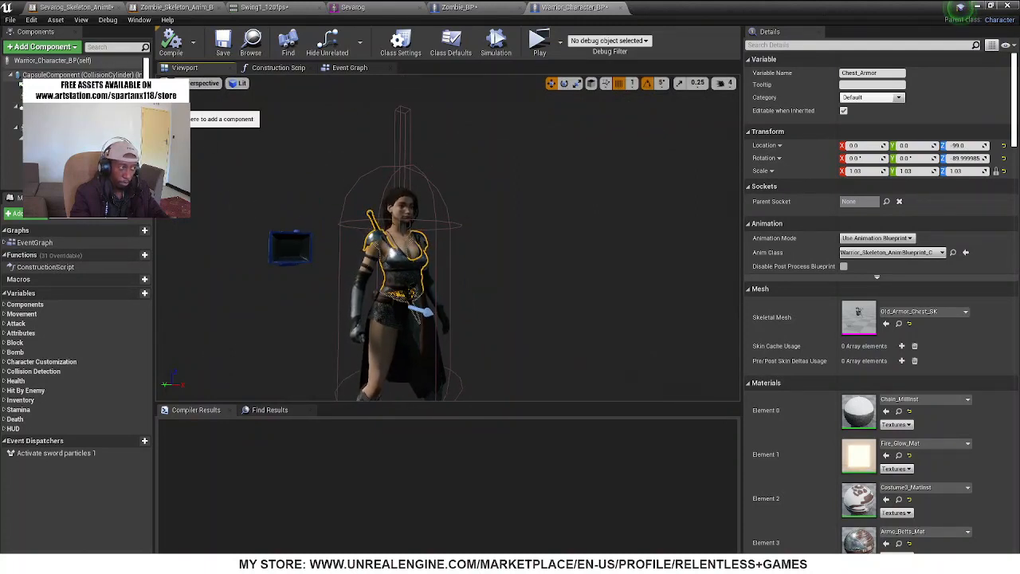
{"action": "left_click_drag", "start_coordinate": [146, 104], "coordinate": [146, 175]}
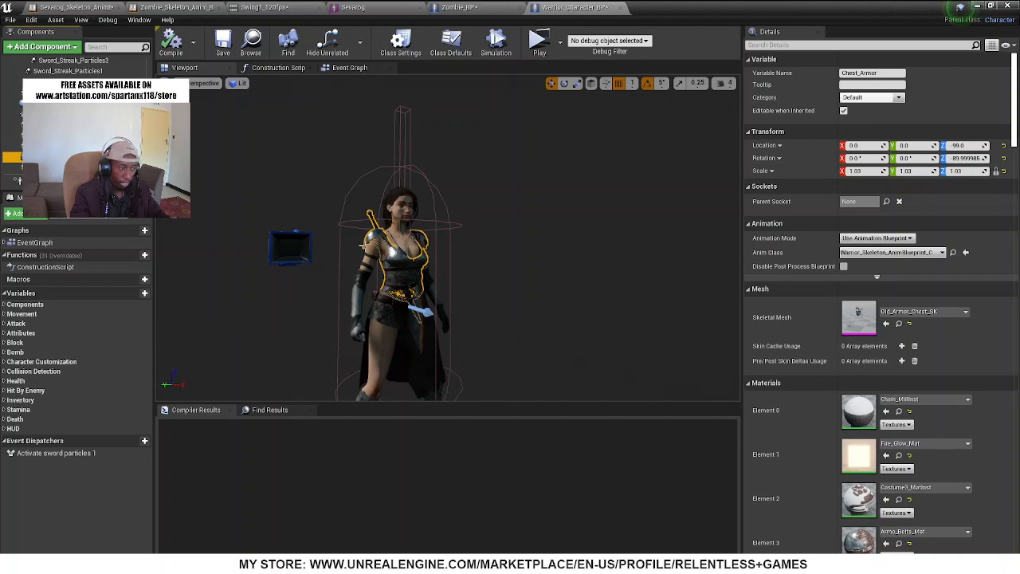
{"action": "left_click", "coordinate": [401, 209]}
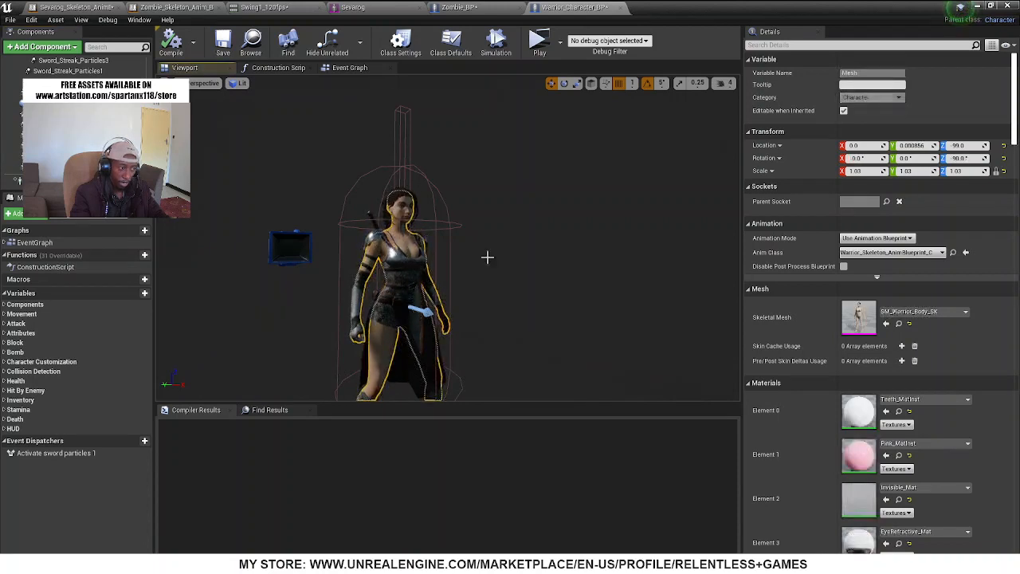
{"action": "left_click", "coordinate": [413, 263]}
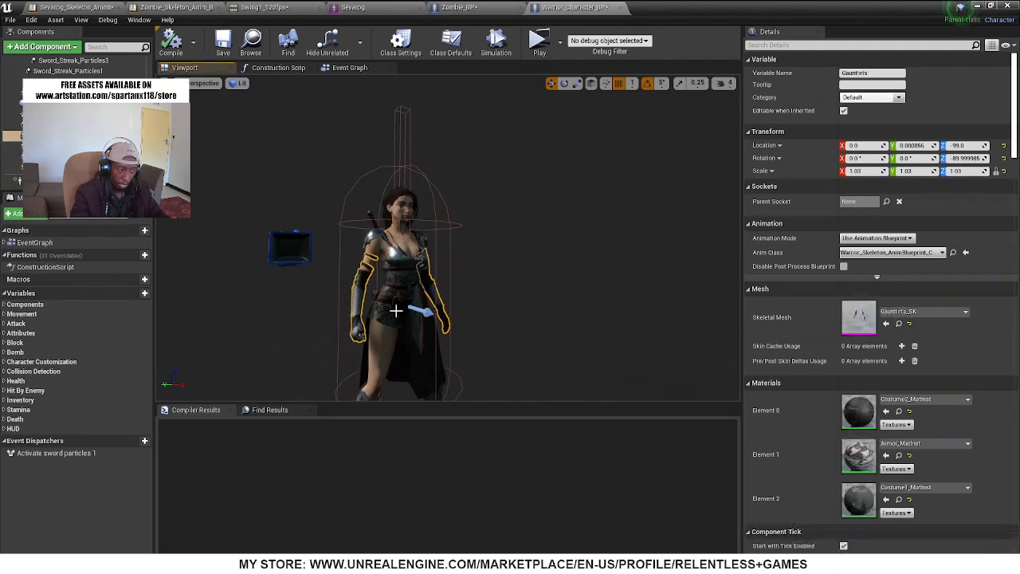
{"action": "left_click", "coordinate": [398, 281]}
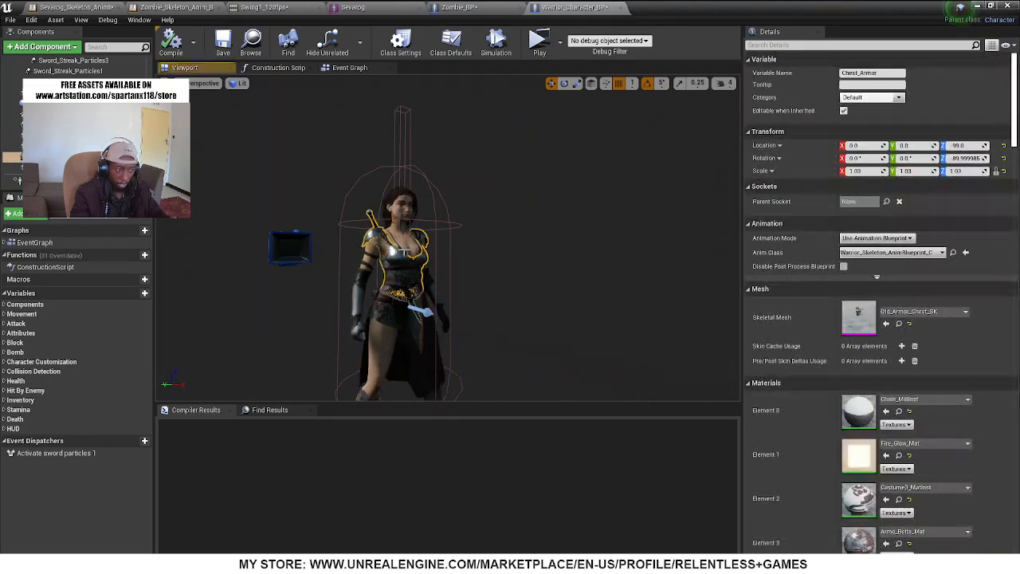
{"action": "left_click", "coordinate": [399, 203]}
{"action": "mouse_move", "coordinate": [483, 246]}
{"action": "right_mouse_down"}
{"action": "mouse_move", "coordinate": [451, 276]}
{"action": "mouse_move", "coordinate": [486, 269]}
{"action": "mouse_move", "coordinate": [483, 245]}
{"action": "right_mouse_up"}
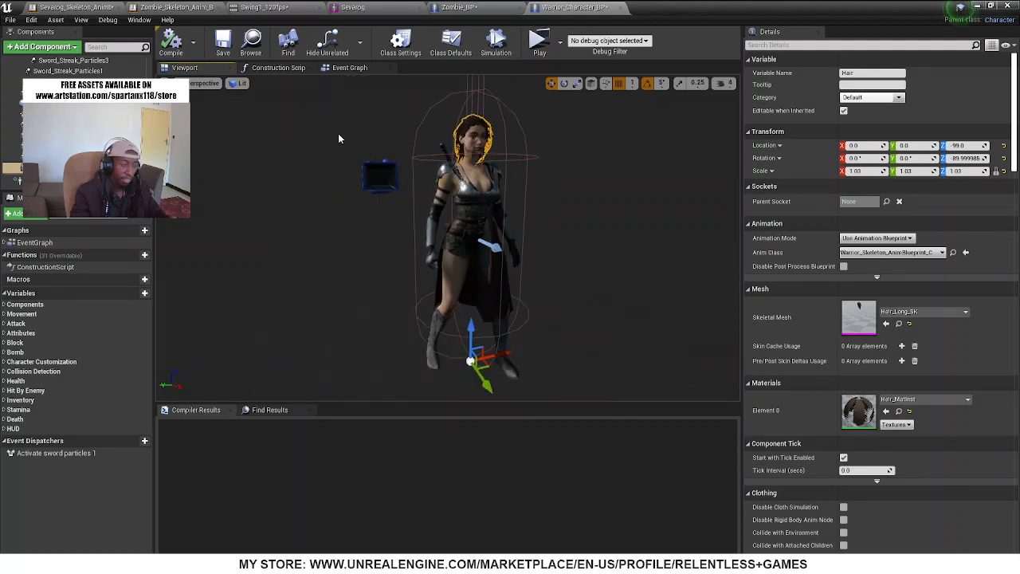
Search the whole project content for "shinbi", restrict the results to skeletal meshes and open the Shinbi mesh
{"action": "left_click_drag", "start_coordinate": [741, 4], "coordinate": [747, 64]}
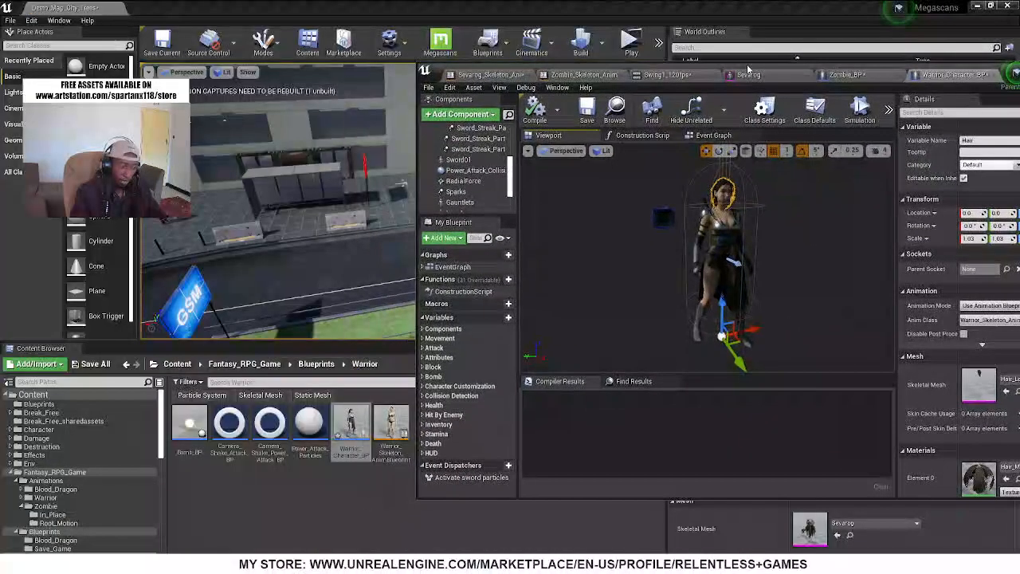
{"action": "left_click", "coordinate": [78, 380]}
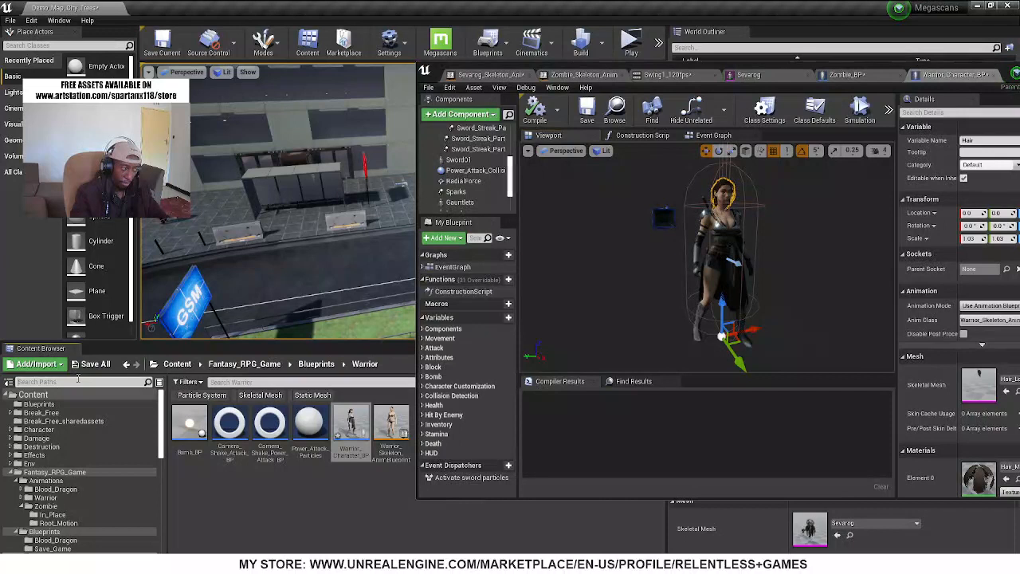
{"action": "left_click", "coordinate": [244, 382]}
{"action": "type", "text": "shin"}
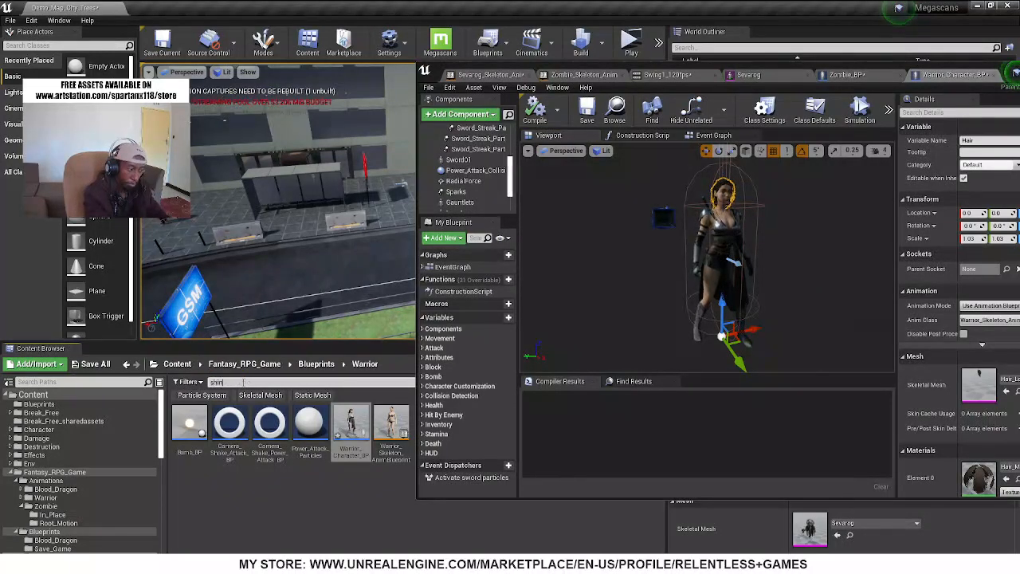
{"action": "type", "text": "bi"}
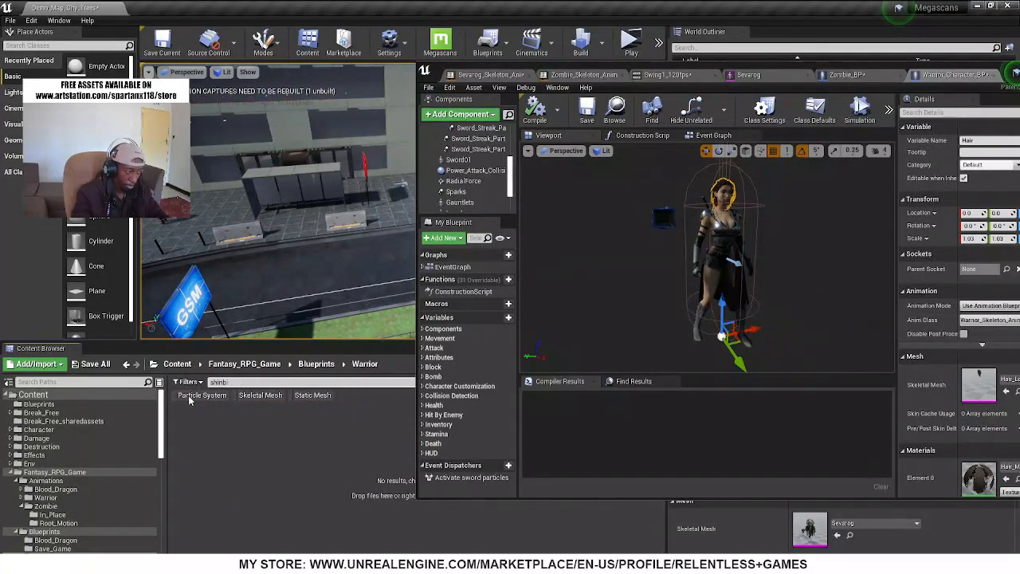
{"action": "left_click", "coordinate": [31, 395]}
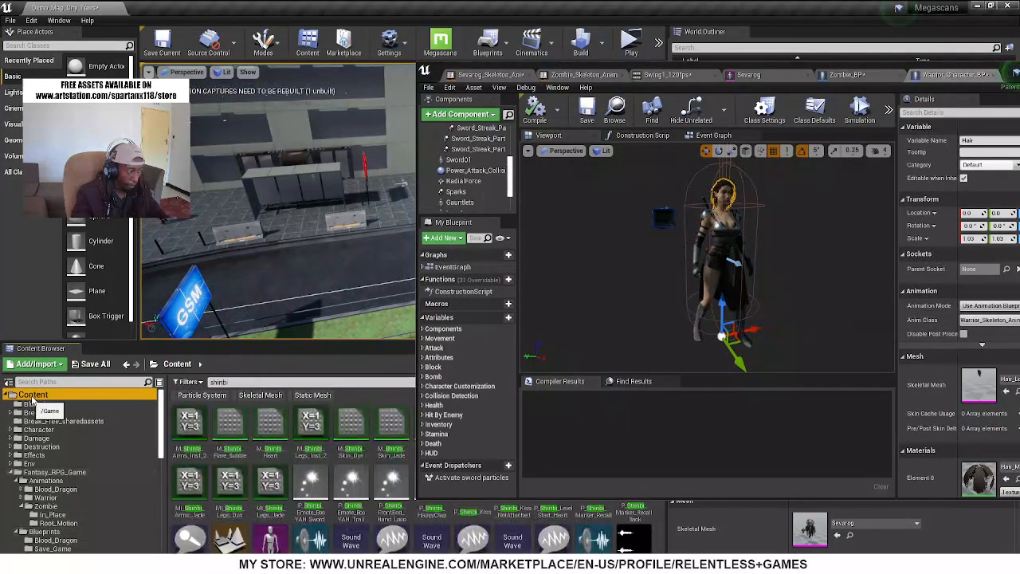
{"action": "left_click", "coordinate": [263, 395]}
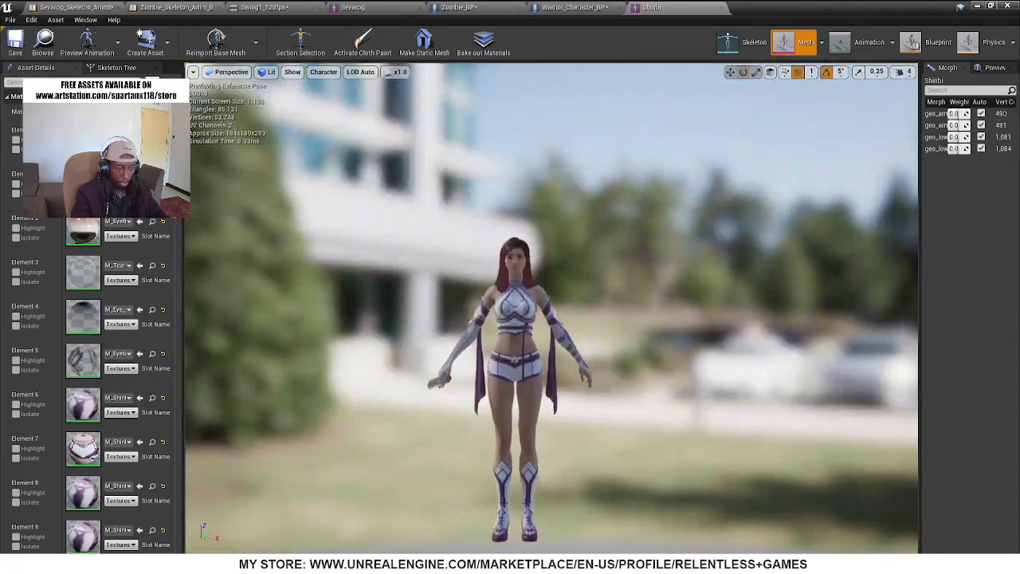
Examine the Shinbi mesh up close and at full length, including its outfit and the sword in its hand
{"action": "left_click_drag", "start_coordinate": [510, 225], "coordinate": [542, 156]}
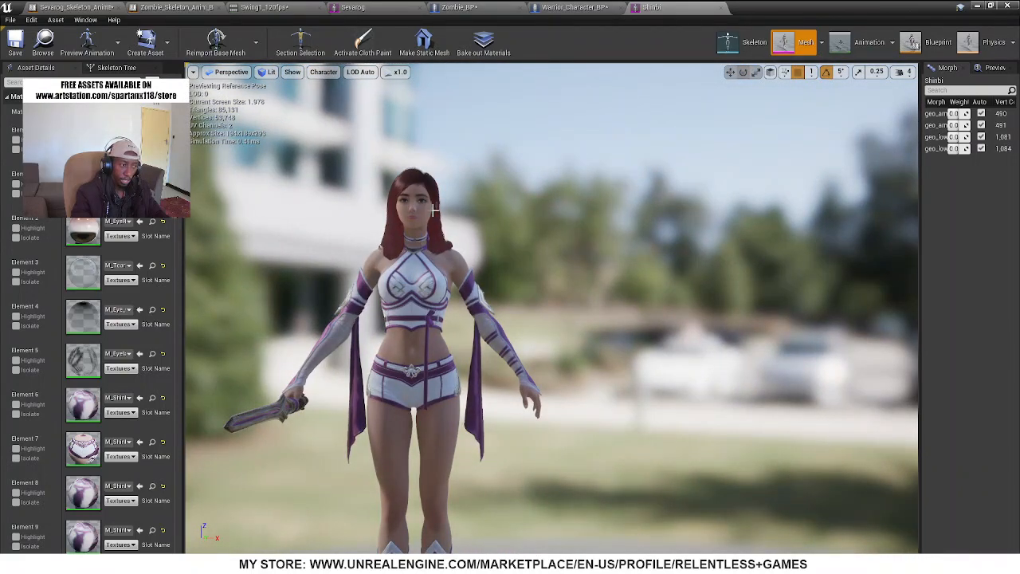
{"action": "right_click_drag", "start_coordinate": [539, 216], "coordinate": [558, 275]}
{"action": "key", "text": "a"}
{"action": "left_click_drag", "start_coordinate": [558, 275], "coordinate": [586, 335]}
{"action": "right_click_drag", "start_coordinate": [586, 335], "coordinate": [626, 275]}
{"action": "left_click_drag", "start_coordinate": [626, 275], "coordinate": [550, 279]}
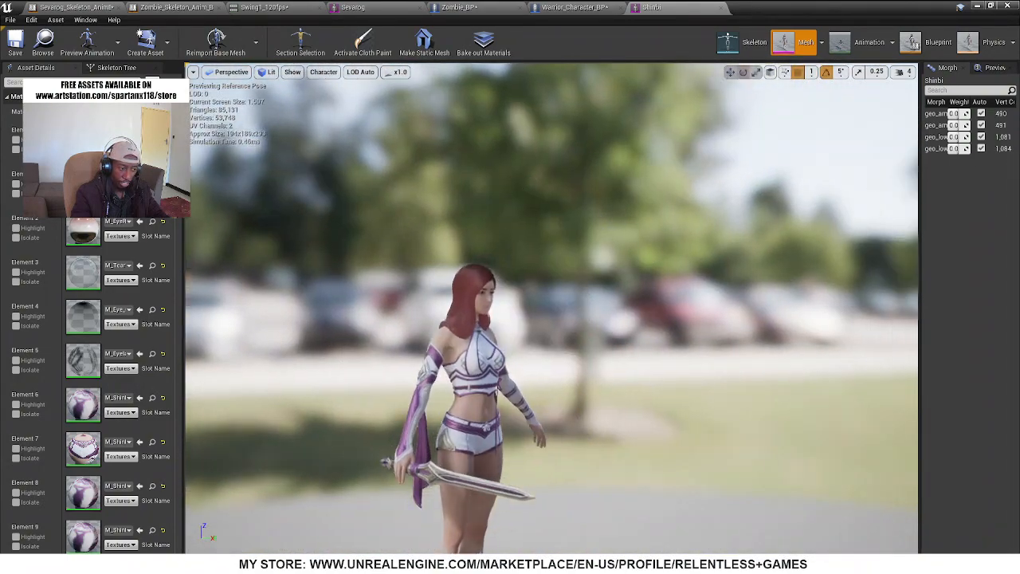
{"action": "middle_click_drag", "start_coordinate": [551, 279], "coordinate": [630, 339]}
{"action": "right_click_drag", "start_coordinate": [629, 338], "coordinate": [582, 350]}
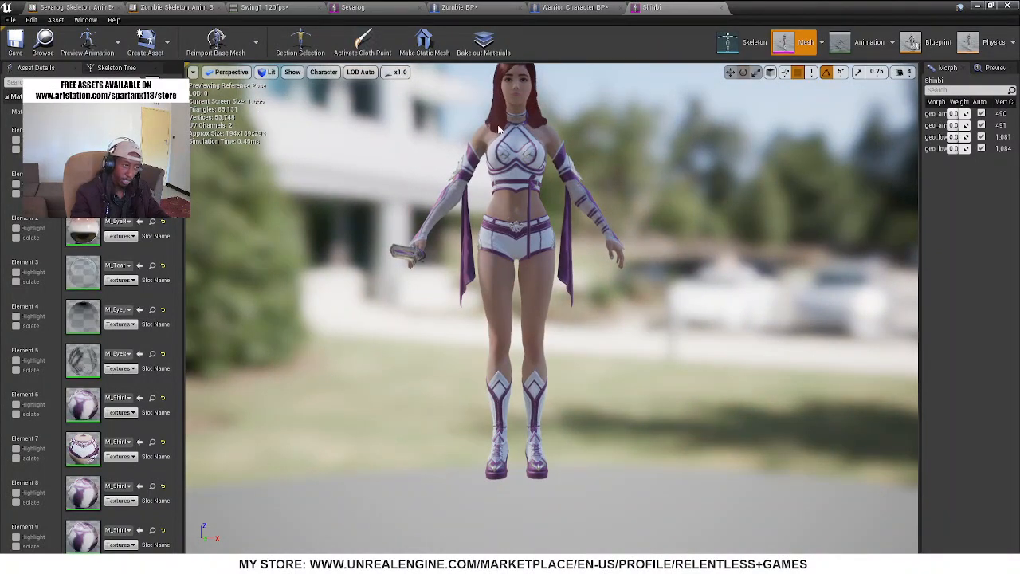
{"action": "right_click_drag", "start_coordinate": [439, 188], "coordinate": [440, 243]}
{"action": "middle_click_drag", "start_coordinate": [441, 243], "coordinate": [450, 204]}
{"action": "right_click_drag", "start_coordinate": [504, 322], "coordinate": [493, 315]}
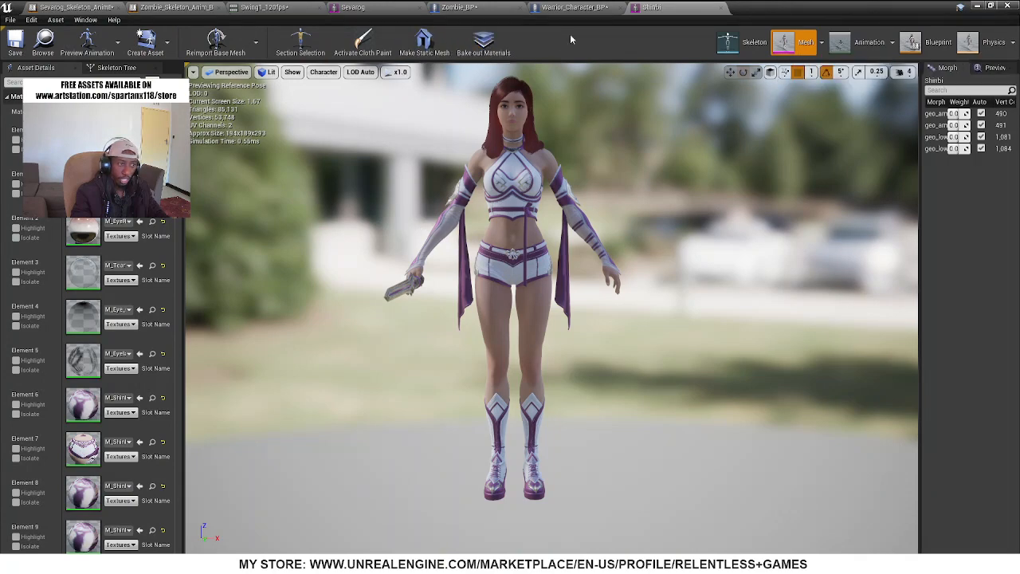
Select the Mesh component in Warrior_Character_BP, locate its SM_Warrior_Body_SK skeletal mesh in the project content and open it
{"action": "left_click", "coordinate": [574, 7]}
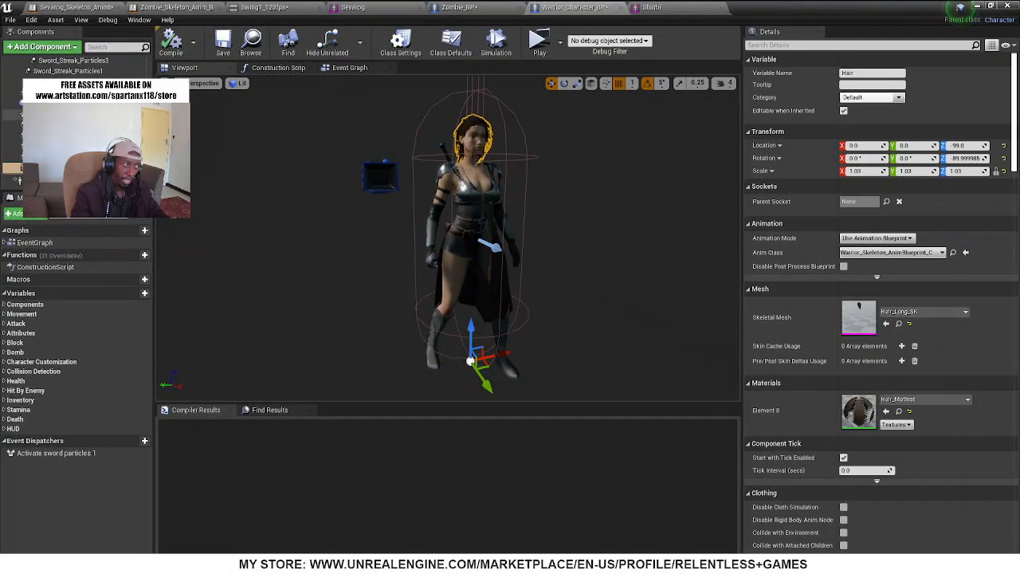
{"action": "scroll", "coordinate": [80, 127], "scroll_direction": "up", "scroll_amount": 5}
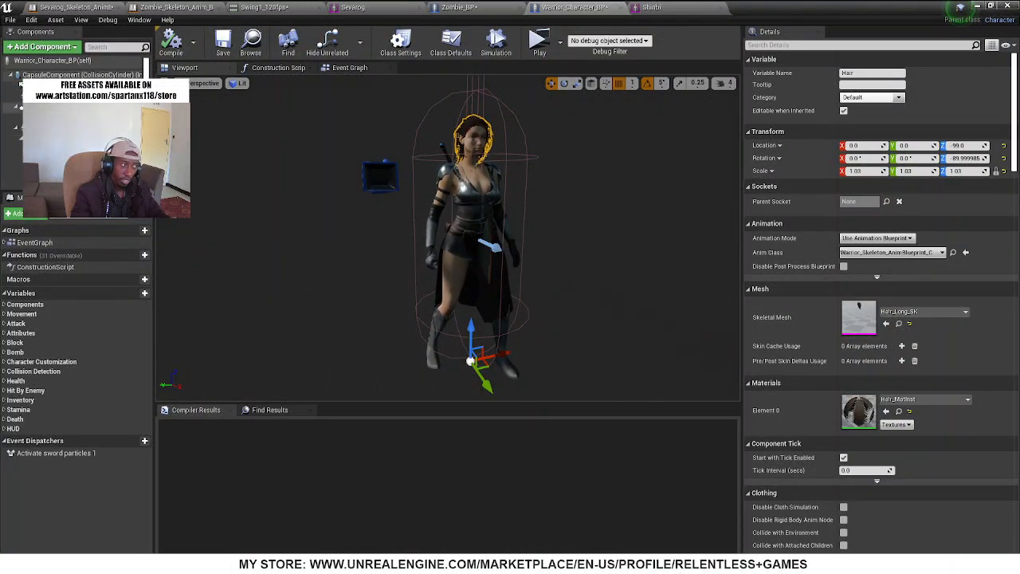
{"action": "left_click", "coordinate": [48, 96]}
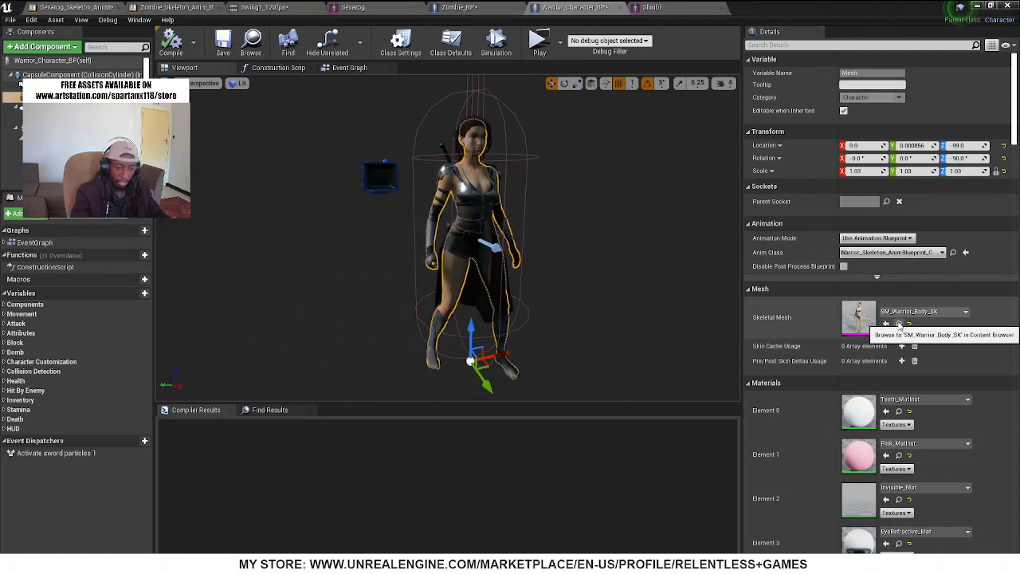
{"action": "double_click", "coordinate": [900, 325]}
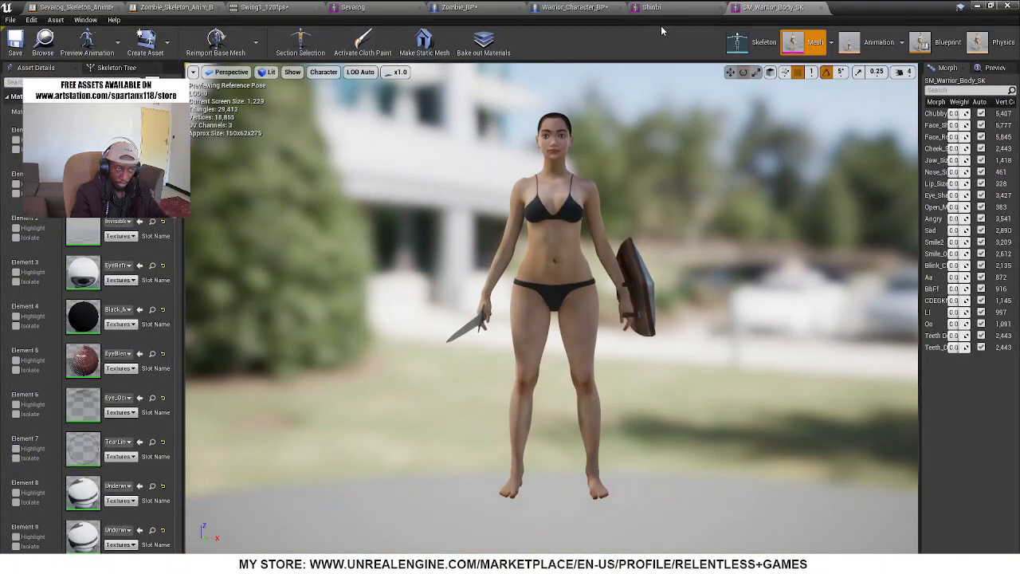
Compare the reference poses and proportions of the Shinbi and SM_Warrior_Body_SK meshes by alternating between their editors
{"action": "left_click", "coordinate": [671, 8]}
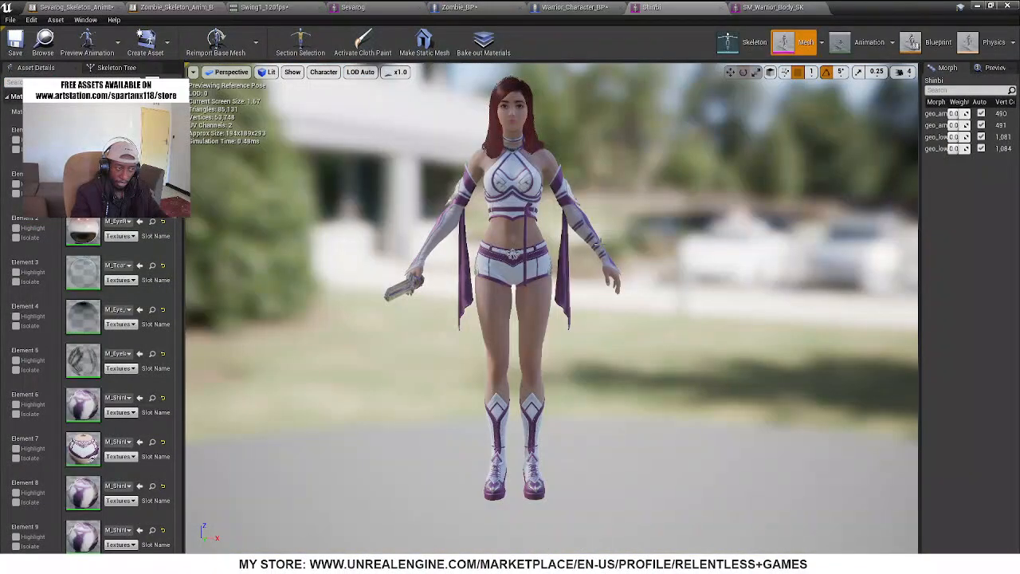
{"action": "left_click", "coordinate": [772, 8]}
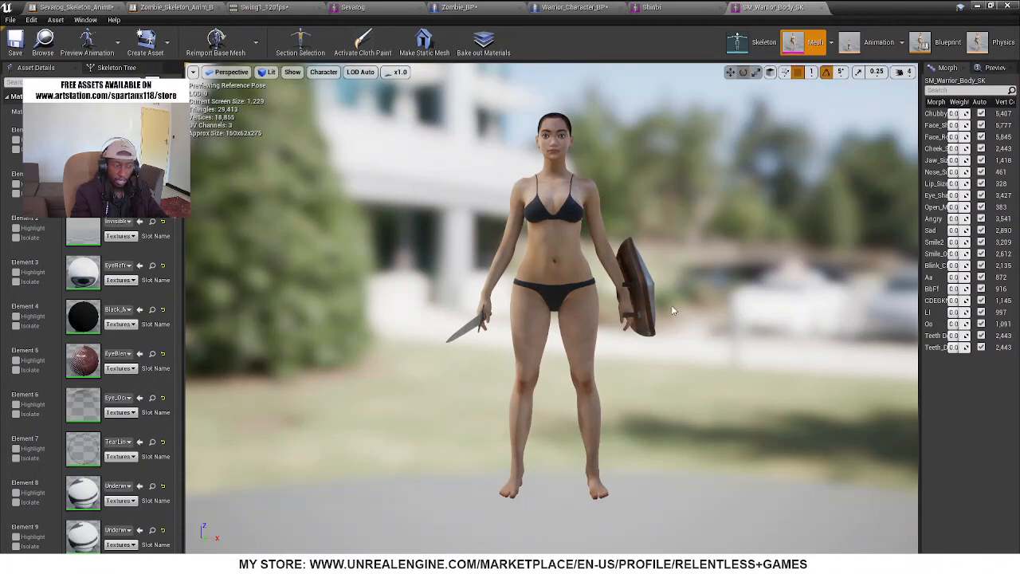
{"action": "left_click", "coordinate": [680, 9]}
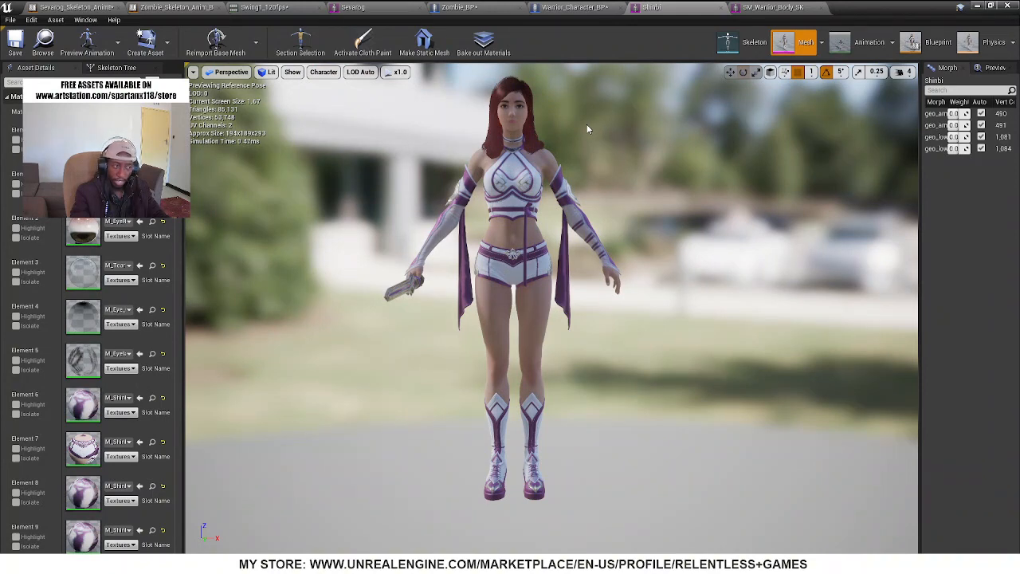
{"action": "left_click", "coordinate": [757, 6]}
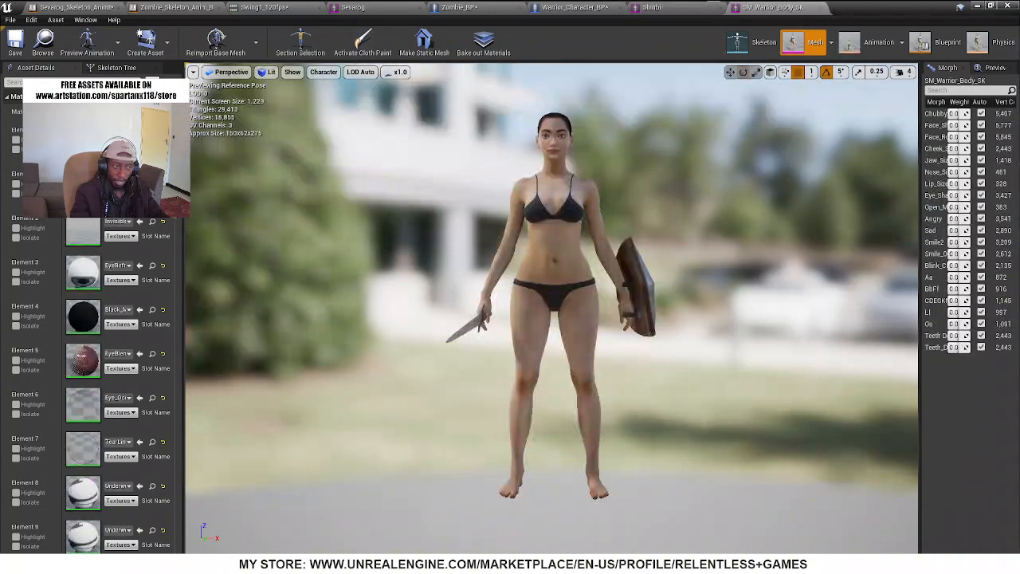
{"action": "left_click", "coordinate": [698, 8]}
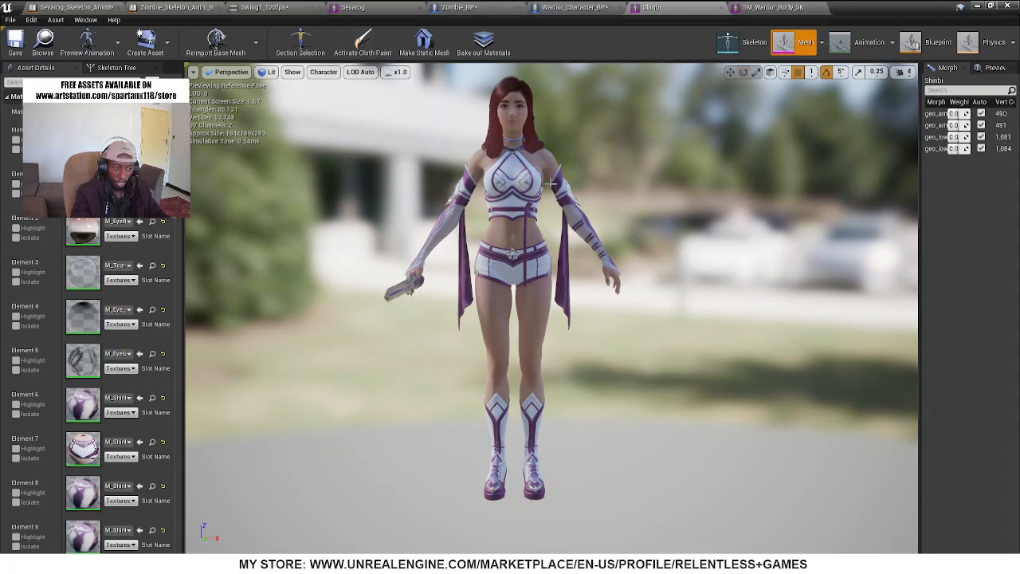
{"action": "left_click", "coordinate": [769, 7]}
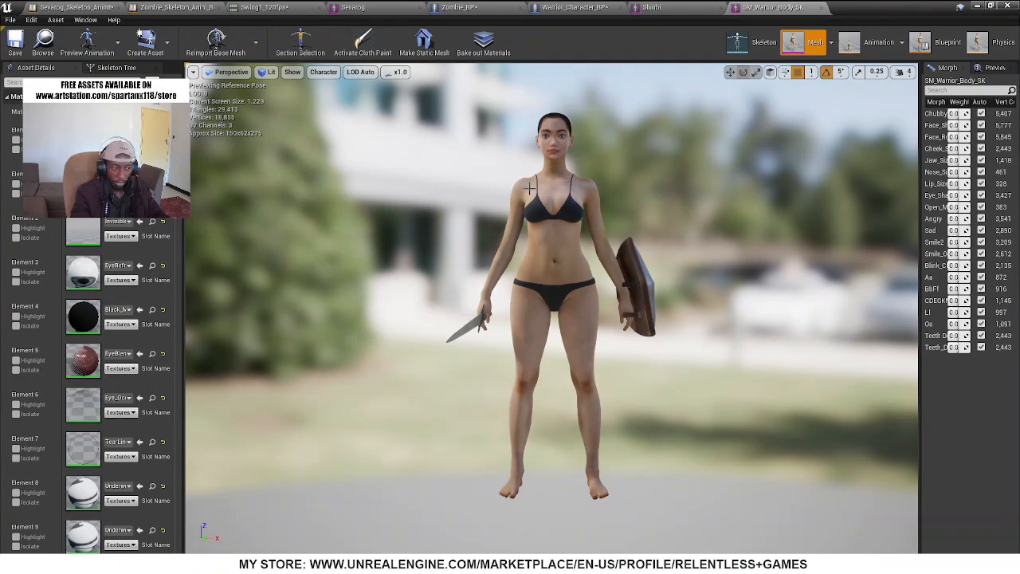
{"action": "left_click", "coordinate": [678, 7]}
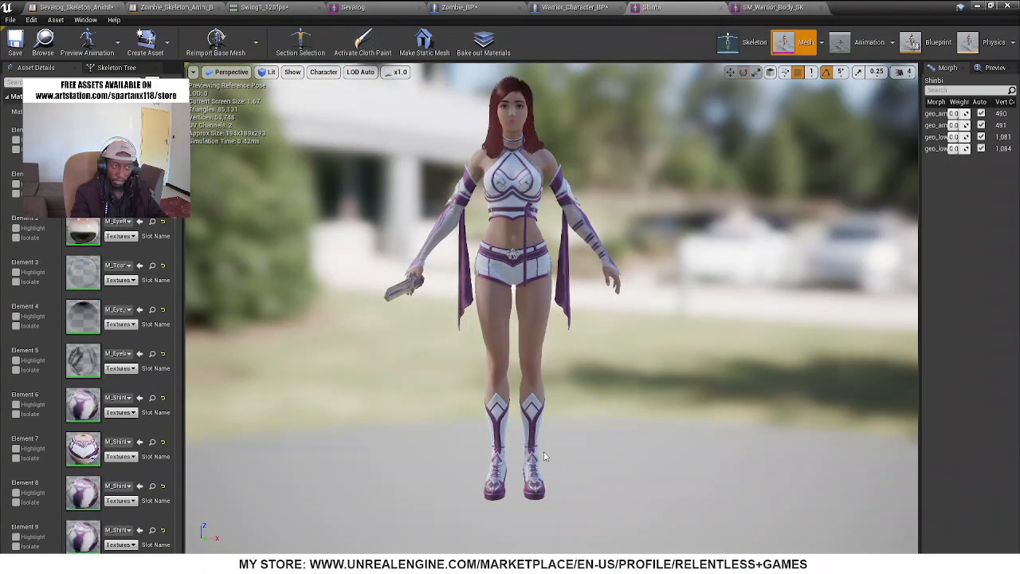
{"action": "left_click", "coordinate": [769, 8]}
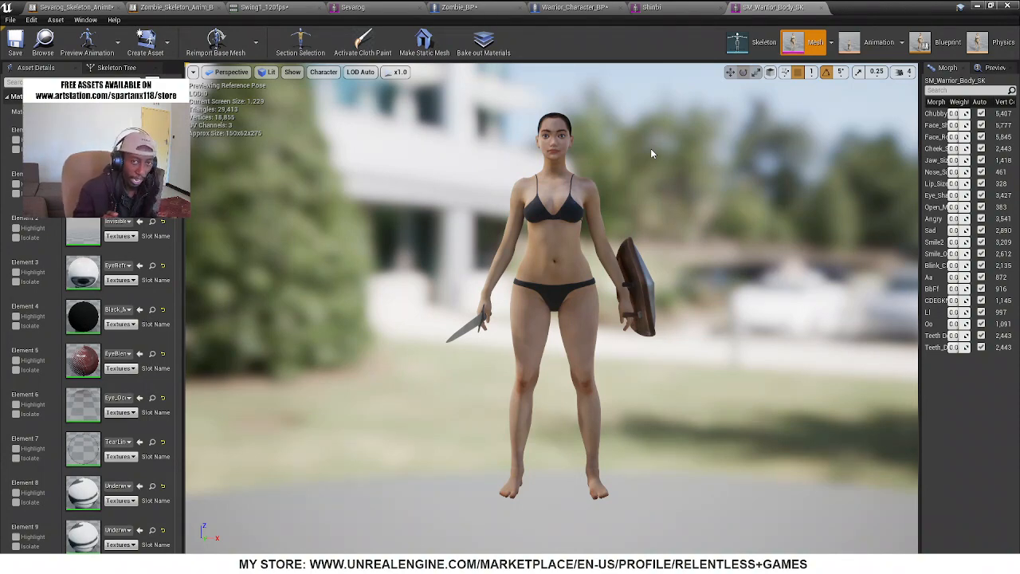
{"action": "left_click", "coordinate": [672, 9]}
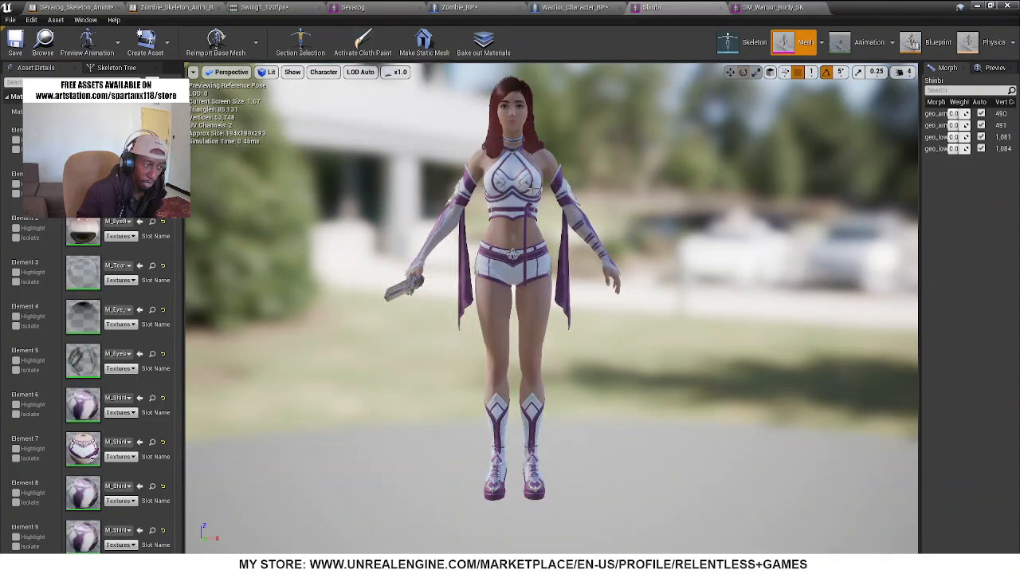
{"action": "left_click", "coordinate": [745, 6]}
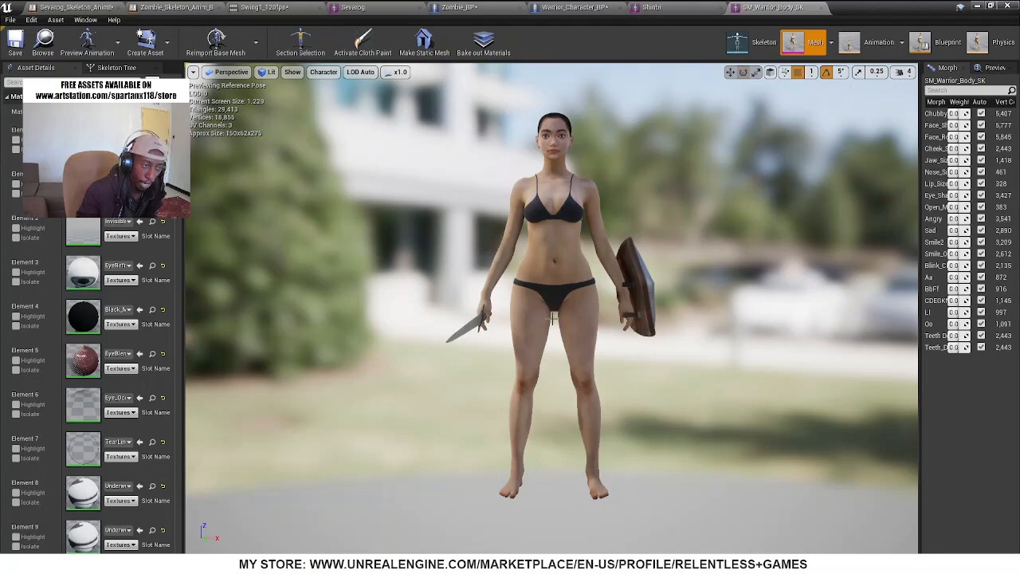
{"action": "left_click", "coordinate": [658, 8]}
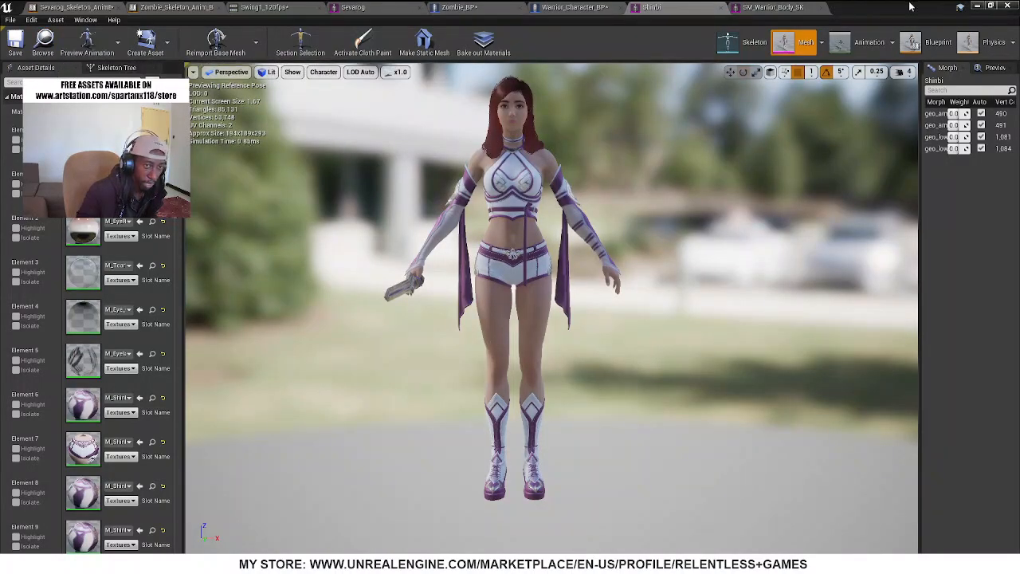
Uncover the project content to have the Shinbi mesh selected, and return to Warrior_Character_BP in a maximised editor window
{"action": "left_click_drag", "start_coordinate": [911, 6], "coordinate": [889, 184]}
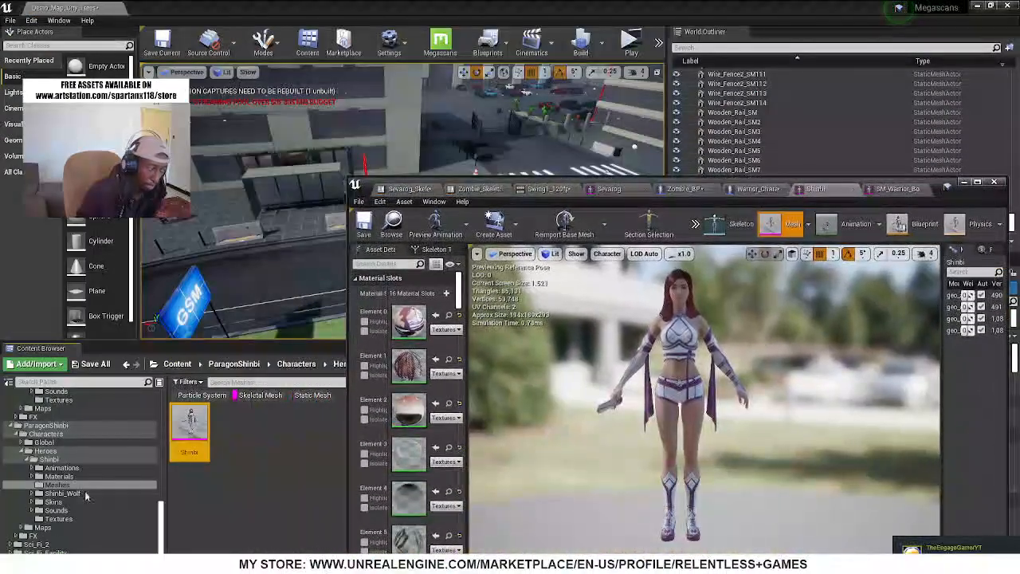
{"action": "left_click", "coordinate": [752, 188]}
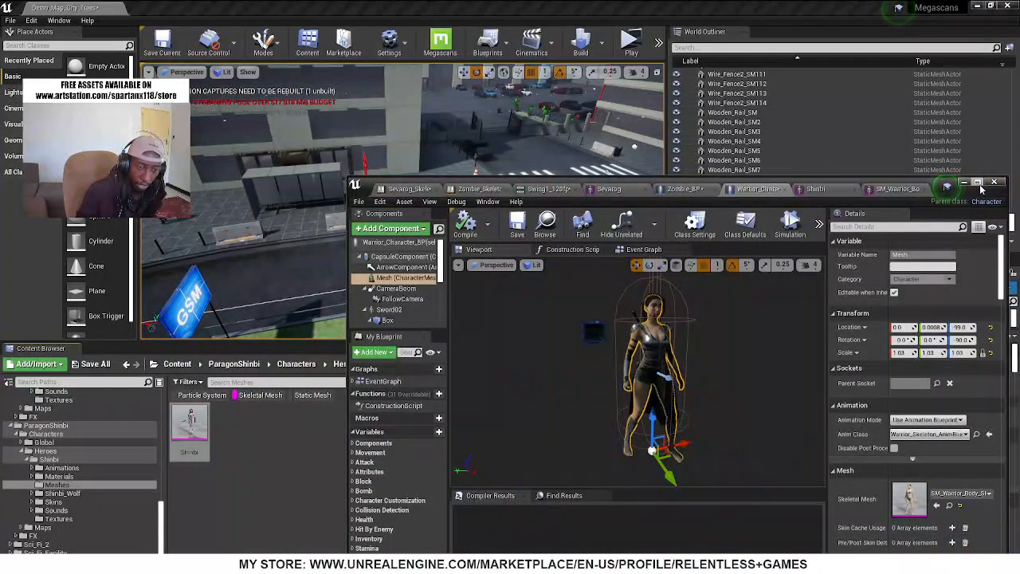
{"action": "left_click", "coordinate": [978, 183]}
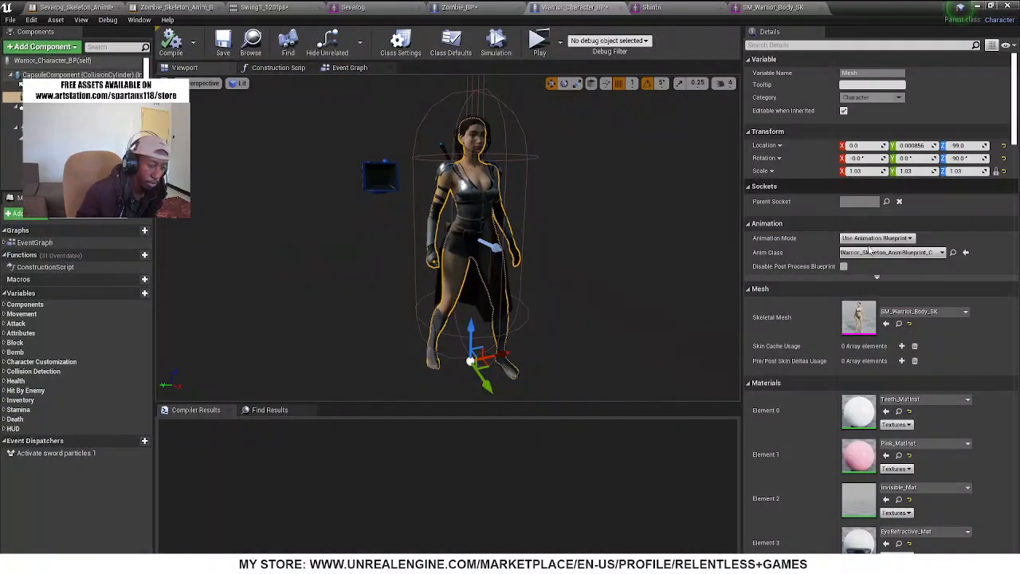
Assign the selected Shinbi asset as the skeletal mesh of the Mesh component in Warrior_Character_BP
{"action": "left_click", "coordinate": [887, 325]}
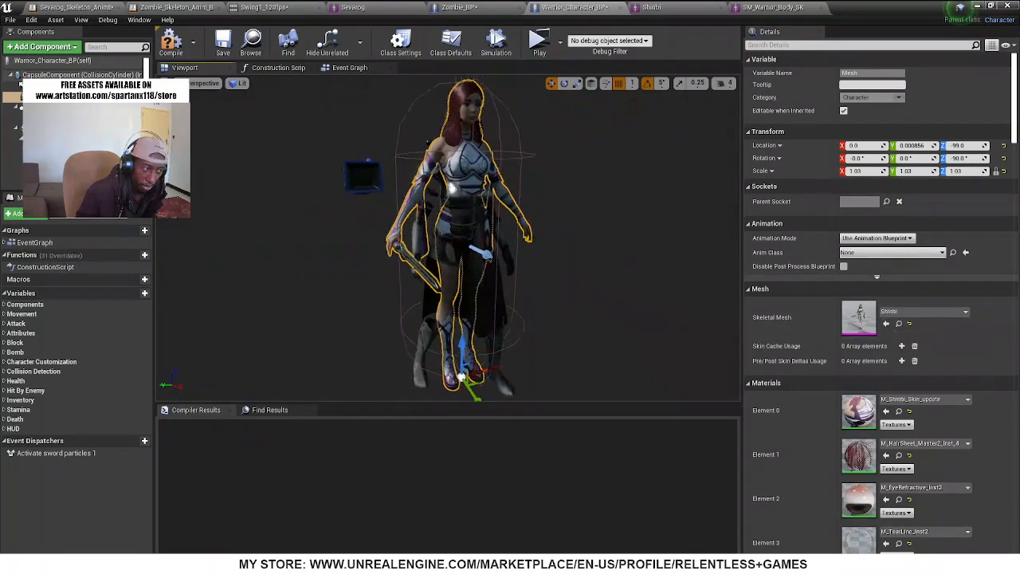
{"action": "right_click_drag", "start_coordinate": [447, 239], "coordinate": [474, 251]}
{"action": "mouse_move", "coordinate": [417, 200]}
{"action": "right_mouse_down"}
{"action": "mouse_move", "coordinate": [398, 231]}
{"action": "mouse_move", "coordinate": [417, 201]}
{"action": "right_mouse_up"}
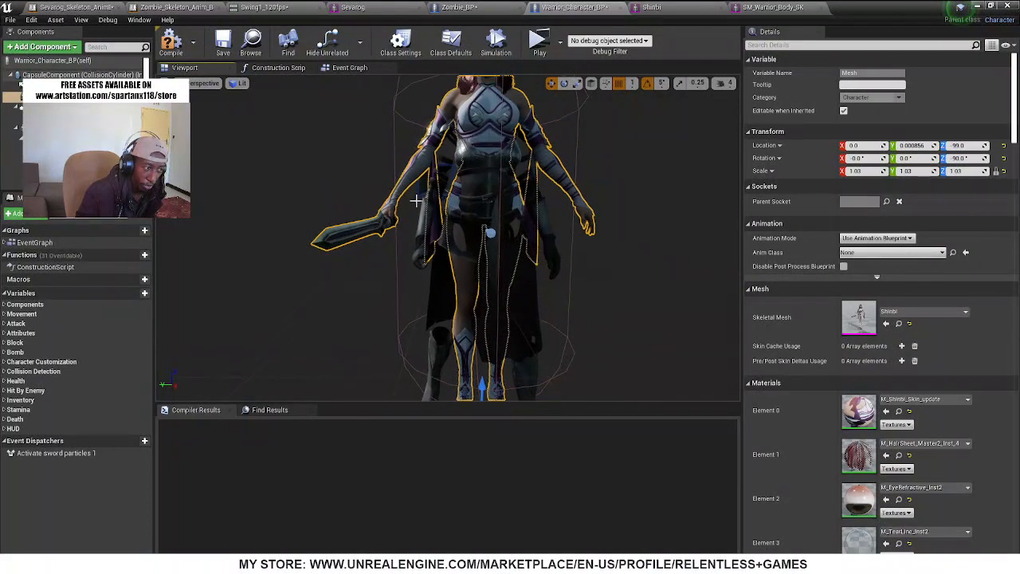
{"action": "right_click_drag", "start_coordinate": [446, 240], "coordinate": [367, 245]}
{"action": "right_click_drag", "start_coordinate": [617, 243], "coordinate": [616, 236]}
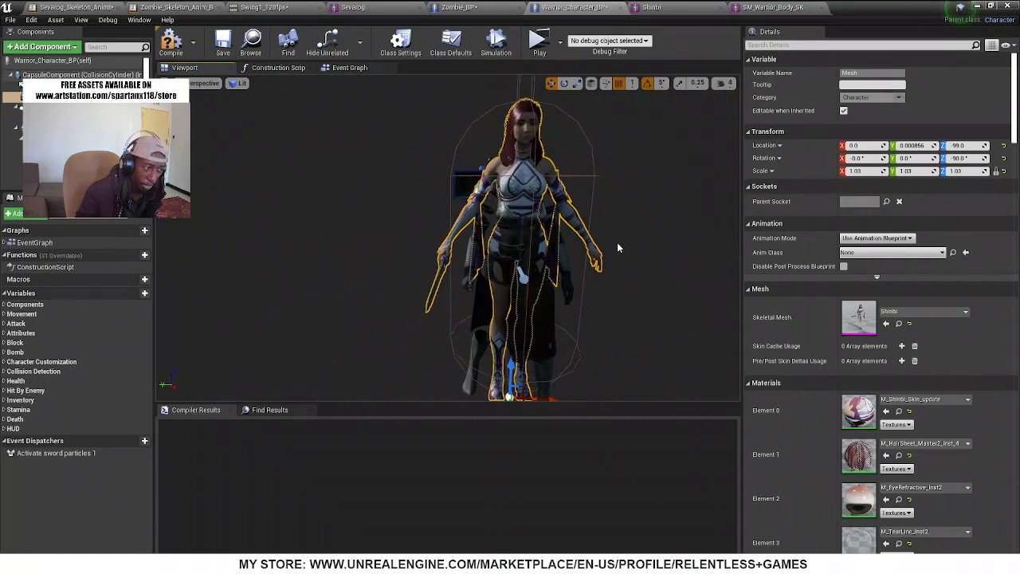
Examine the Shinbi mesh in the blueprint viewport up close and at full length, checking how the warrior's old armour and hair overlap it
{"action": "mouse_move", "coordinate": [574, 164]}
{"action": "right_mouse_down"}
{"action": "mouse_move", "coordinate": [580, 134]}
{"action": "mouse_move", "coordinate": [570, 137]}
{"action": "mouse_move", "coordinate": [580, 140]}
{"action": "mouse_move", "coordinate": [582, 172]}
{"action": "right_mouse_up"}
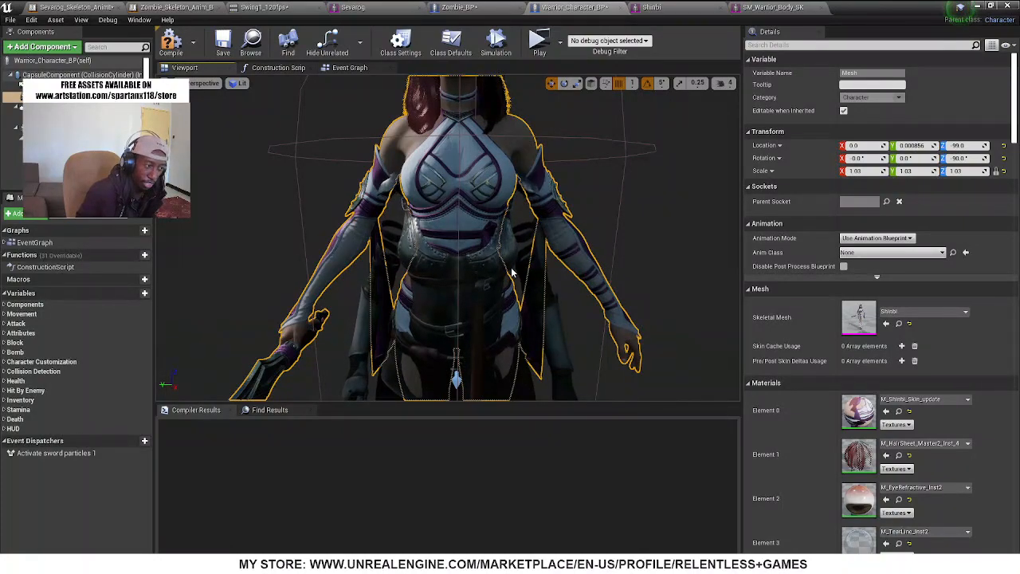
{"action": "right_click_drag", "start_coordinate": [521, 257], "coordinate": [594, 267]}
{"action": "right_click_drag", "start_coordinate": [494, 240], "coordinate": [323, 167]}
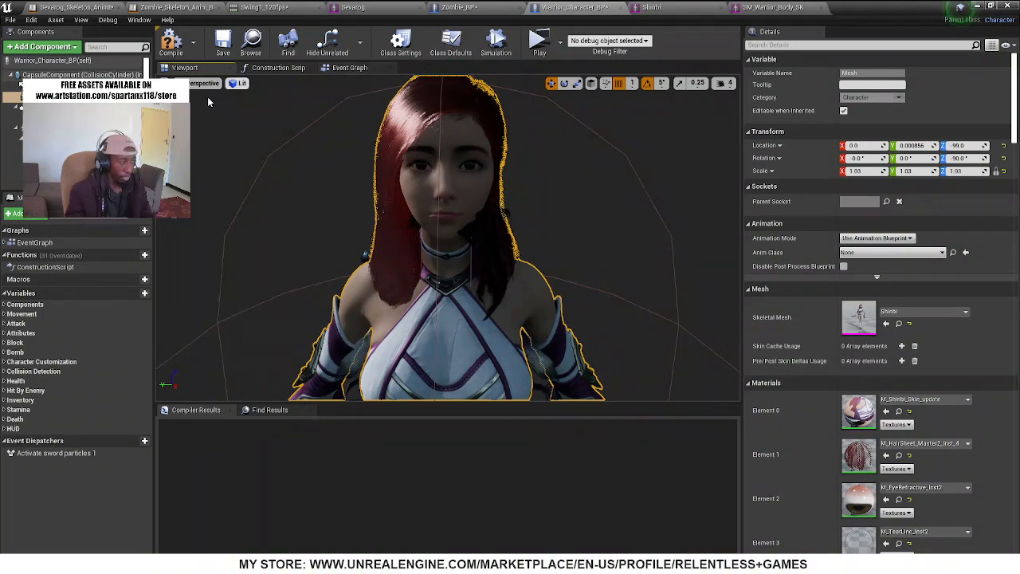
{"action": "right_click_drag", "start_coordinate": [301, 165], "coordinate": [327, 196]}
{"action": "key", "text": "s"}
{"action": "key", "text": "w"}
{"action": "key", "text": "a"}
{"action": "key", "text": "s"}
{"action": "key", "text": "w"}
{"action": "key", "text": "d"}
{"action": "key", "text": "s"}
{"action": "key", "text": "d"}
{"action": "key", "text": "w"}
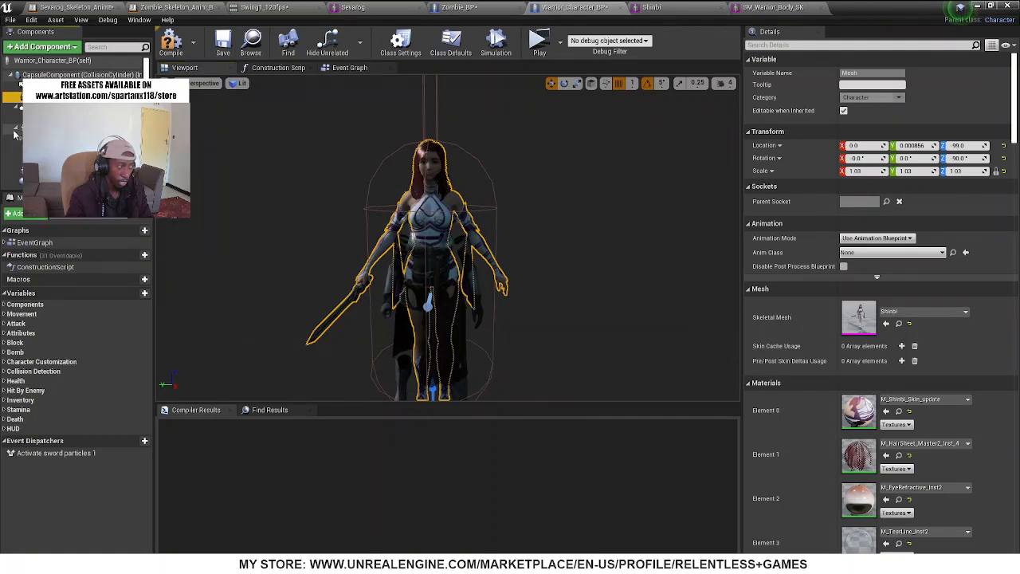
Select the warrior's leftover hair, armour and weapon components together and enable Hidden in Game for them
{"action": "left_click", "coordinate": [46, 129]}
{"action": "scroll", "coordinate": [46, 132], "scroll_direction": "down", "scroll_amount": 2}
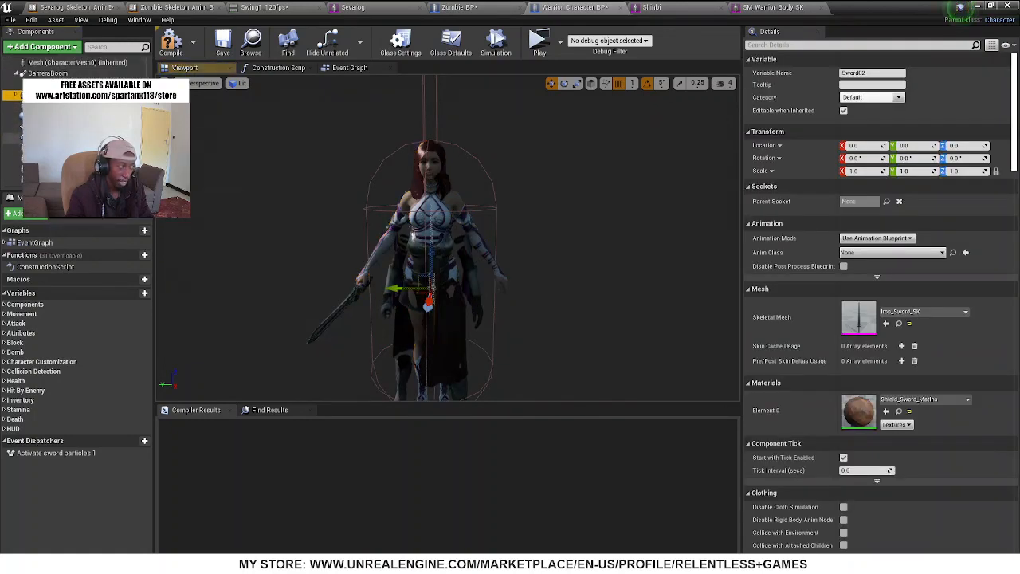
{"action": "left_click", "coordinate": [43, 181]}
{"action": "left_click", "coordinate": [43, 170], "text": "ctrl"}
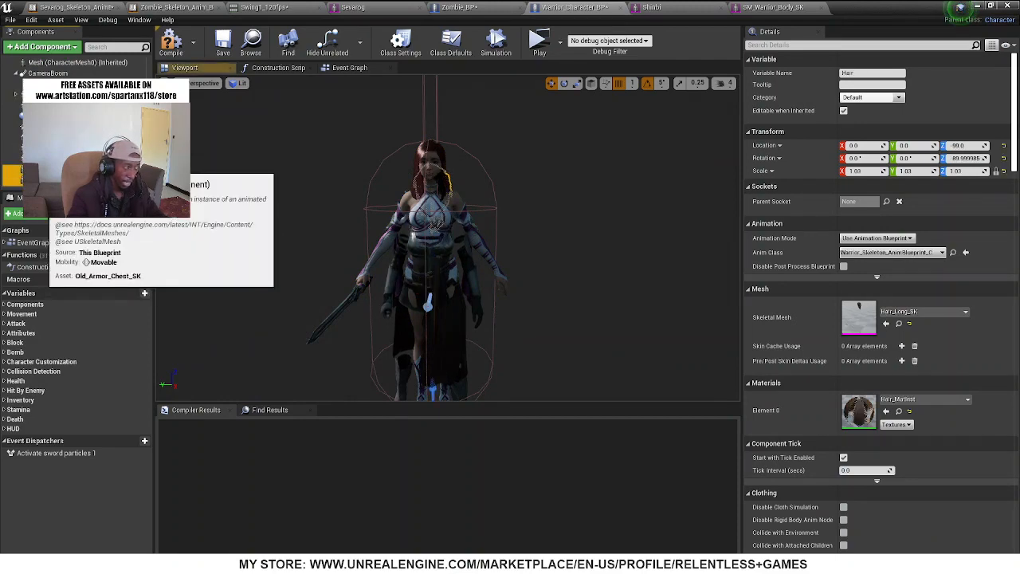
{"action": "left_click", "coordinate": [43, 159], "text": "ctrl"}
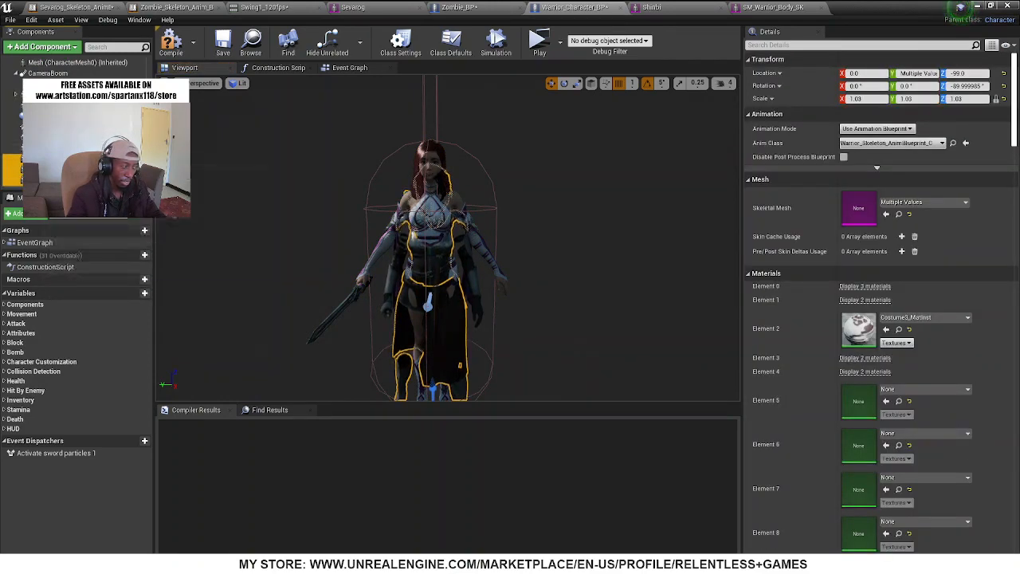
{"action": "left_click", "coordinate": [43, 149], "text": "ctrl"}
{"action": "scroll", "coordinate": [43, 123], "scroll_direction": "up", "scroll_amount": 1}
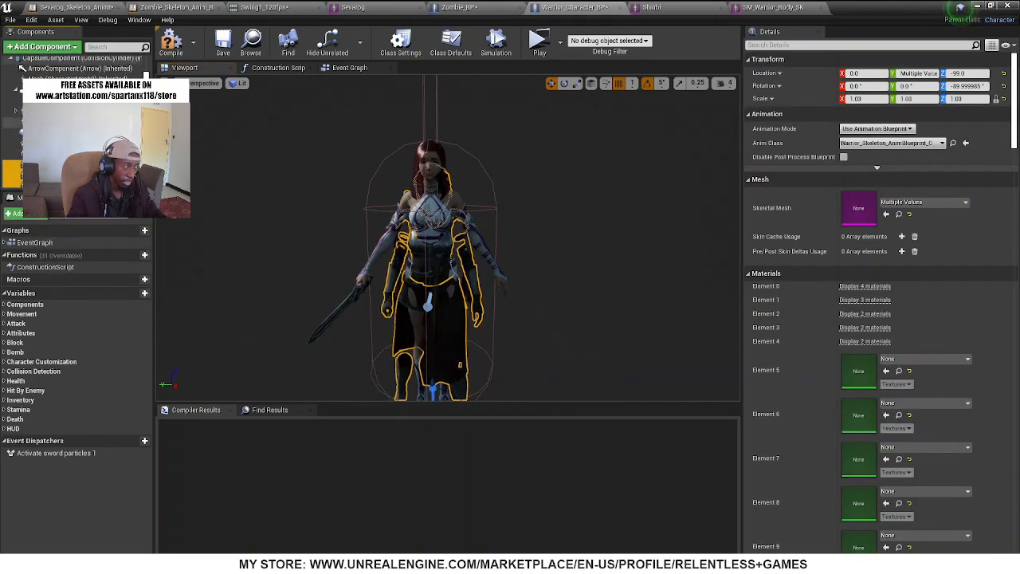
{"action": "left_click", "coordinate": [44, 112], "text": "ctrl"}
{"action": "left_click", "coordinate": [43, 122], "text": "ctrl"}
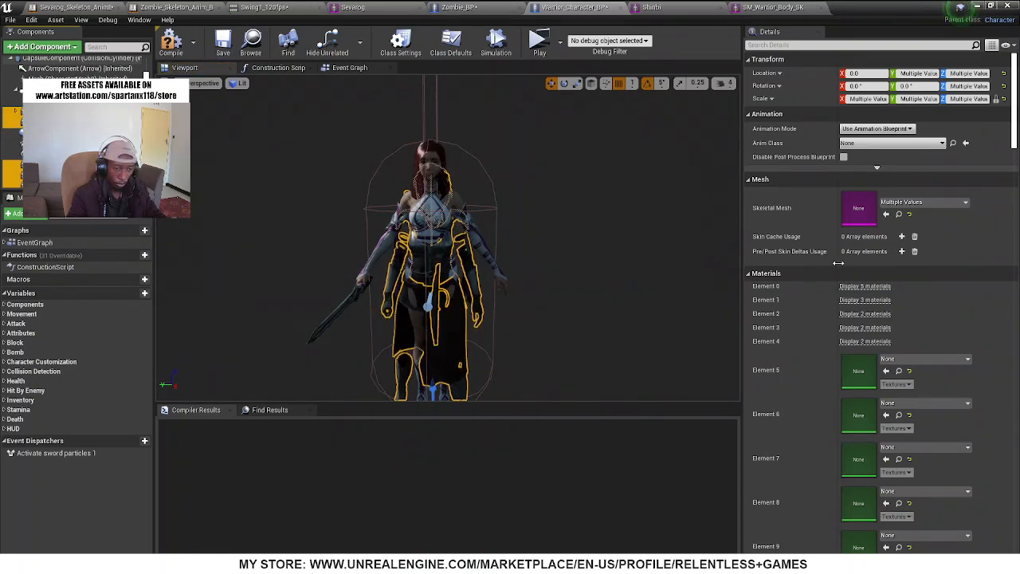
{"action": "scroll", "coordinate": [869, 303], "scroll_direction": "down", "scroll_amount": 3}
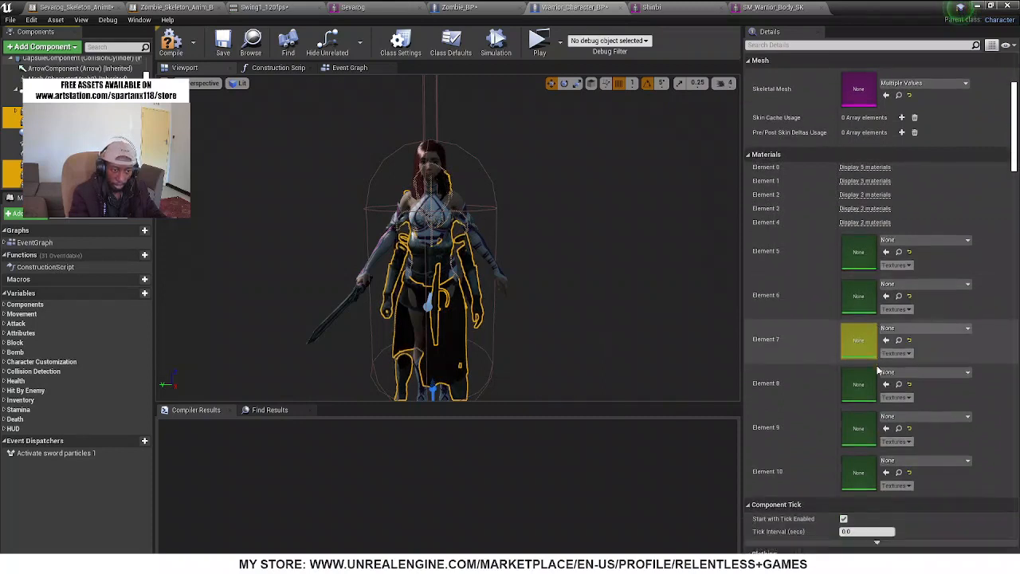
{"action": "scroll", "coordinate": [878, 370], "scroll_direction": "down", "scroll_amount": 2}
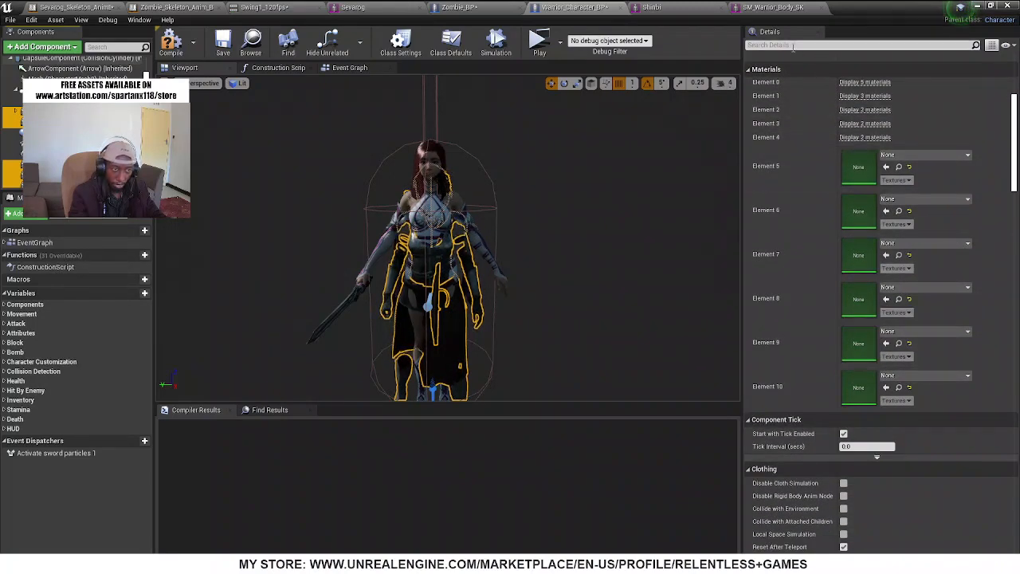
{"action": "left_click", "coordinate": [793, 45]}
{"action": "type", "text": "hid"}
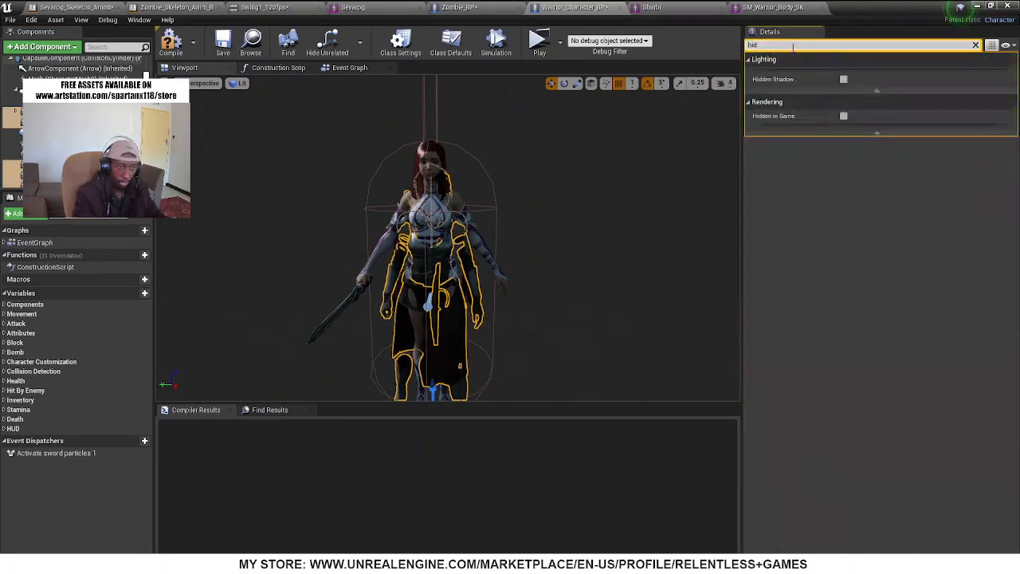
{"action": "type", "text": "d"}
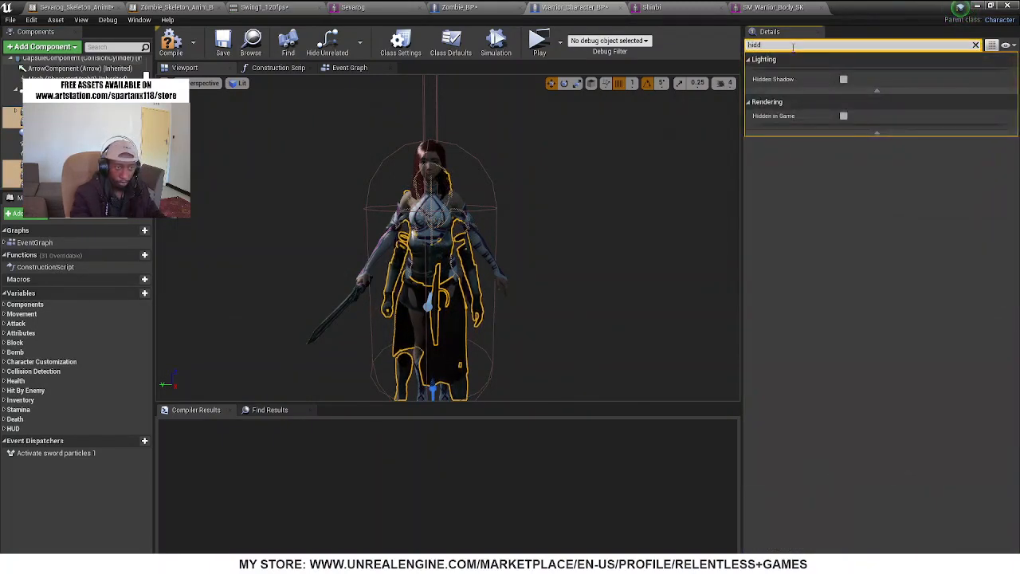
{"action": "left_click", "coordinate": [845, 115]}
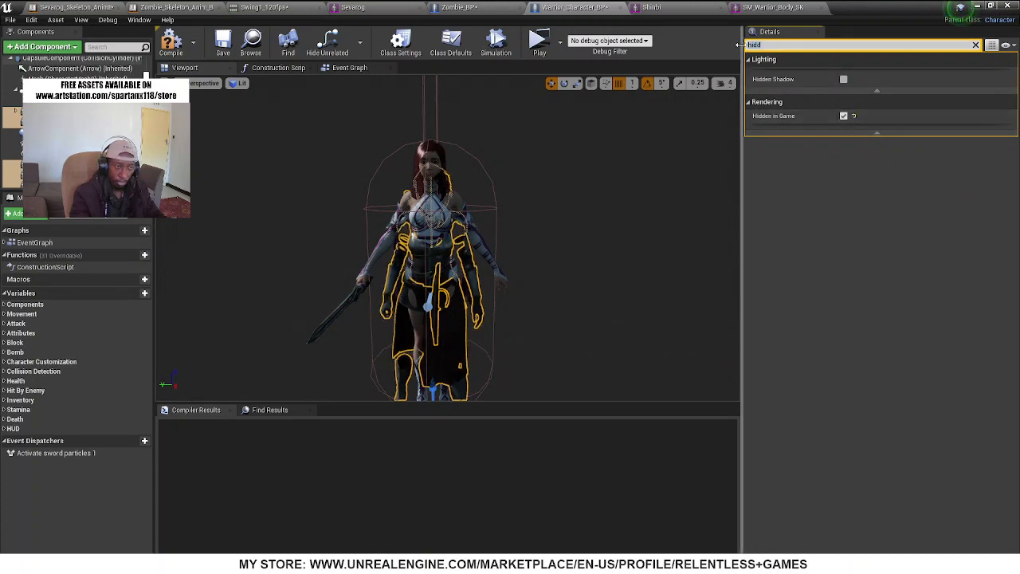
Find the visibility options of the selected hair, armour and weapon components and turn off Visible
{"action": "key", "text": "BackSpace"}
{"action": "key", "text": "BackSpace"}
{"action": "key", "text": "BackSpace"}
{"action": "key", "text": "BackSpace"}
{"action": "type", "text": "visi"}
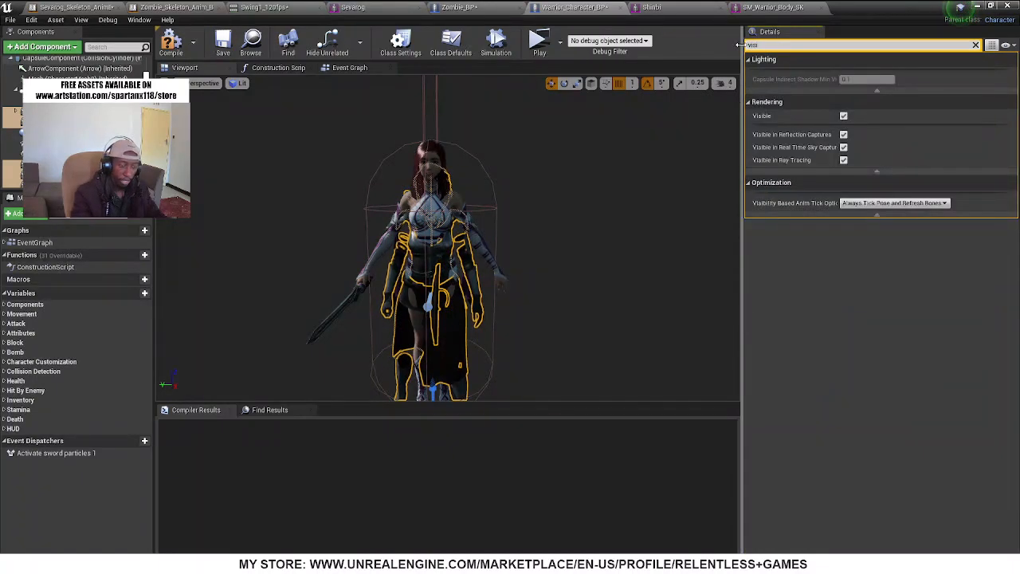
{"action": "left_click", "coordinate": [845, 117]}
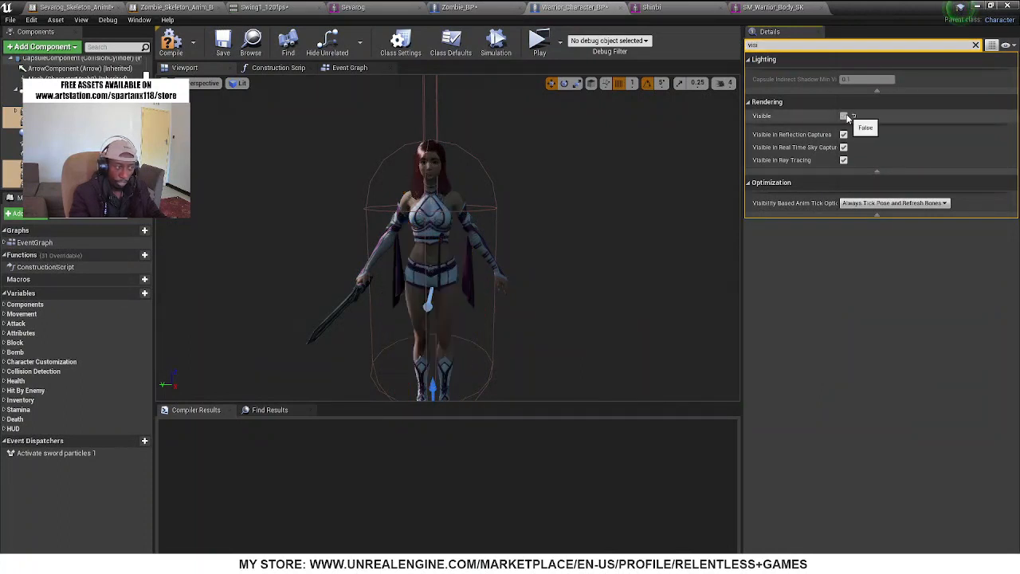
{"action": "mouse_move", "coordinate": [525, 226]}
{"action": "right_mouse_down"}
{"action": "mouse_move", "coordinate": [550, 214]}
{"action": "mouse_move", "coordinate": [523, 238]}
{"action": "right_mouse_up"}
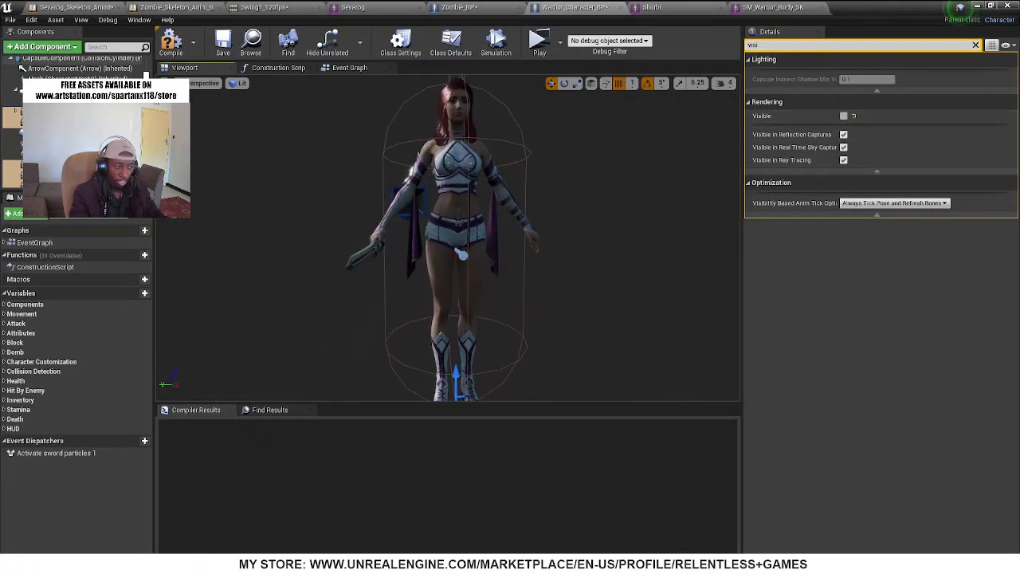
Select the Shinbi mesh, look through the blueprint's Event Graph and Construction Script, and return to its viewport and component list
{"action": "left_click", "coordinate": [449, 190]}
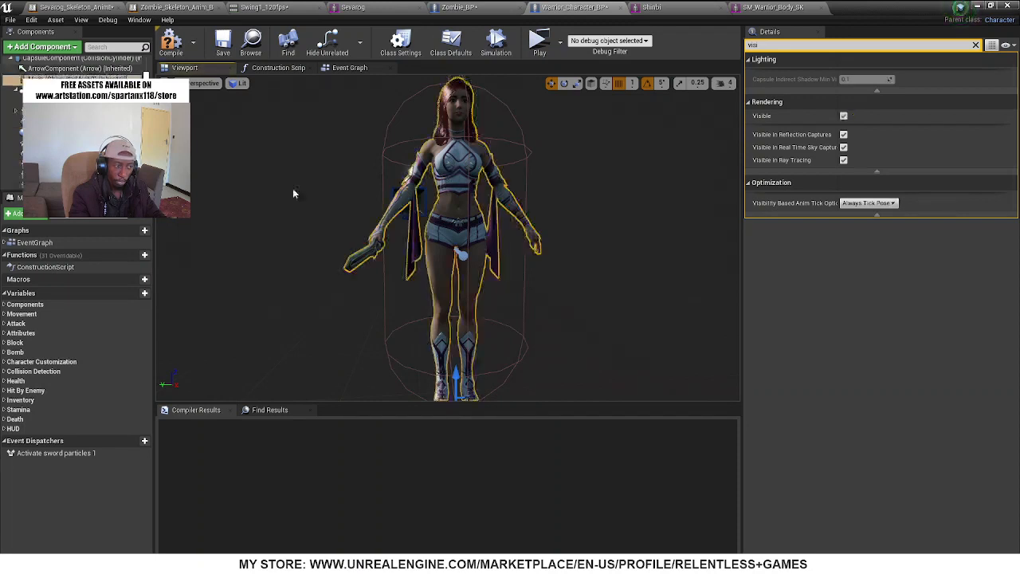
{"action": "left_click", "coordinate": [342, 68]}
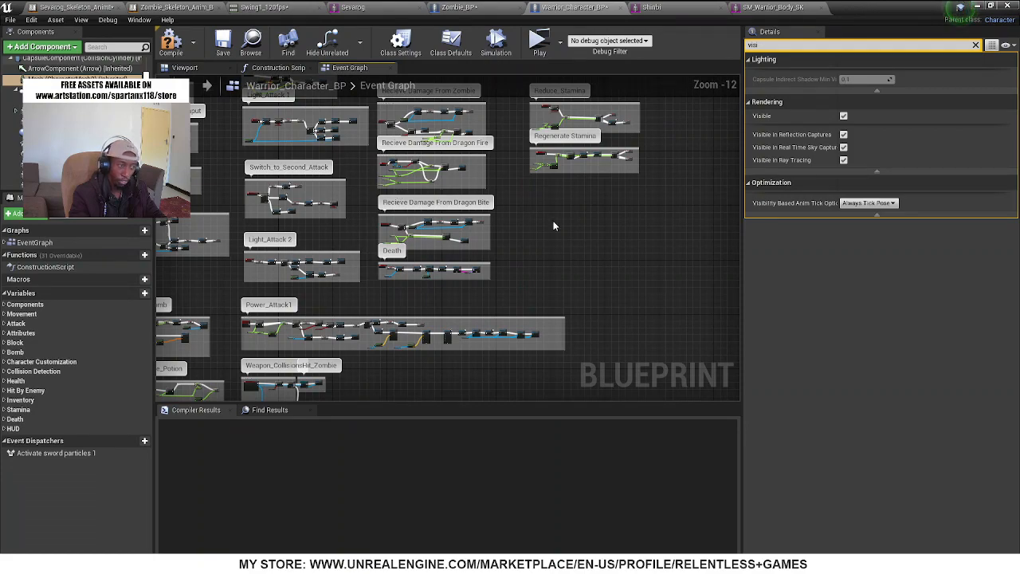
{"action": "right_click_drag", "start_coordinate": [556, 227], "coordinate": [709, 369]}
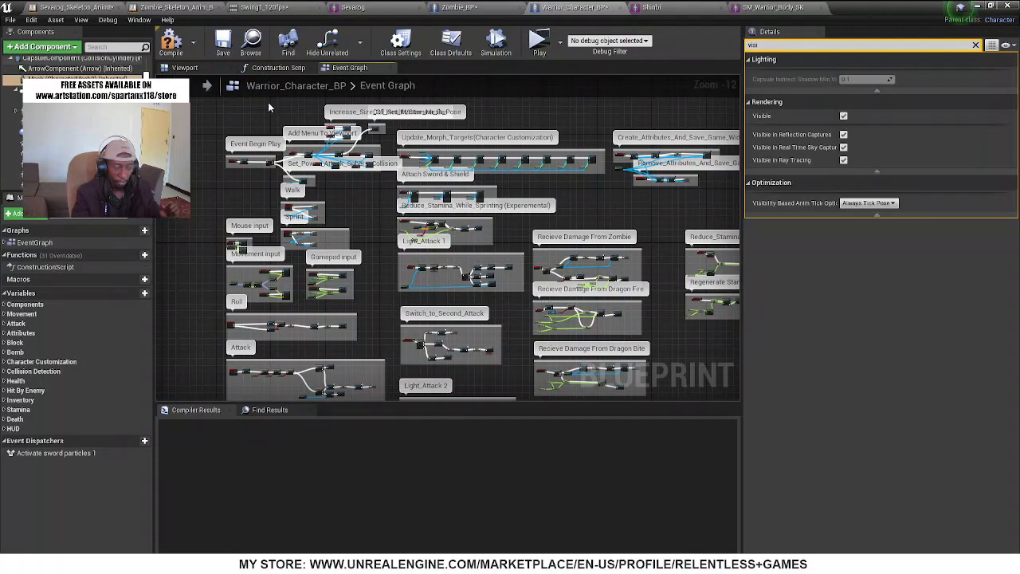
{"action": "left_click", "coordinate": [273, 68]}
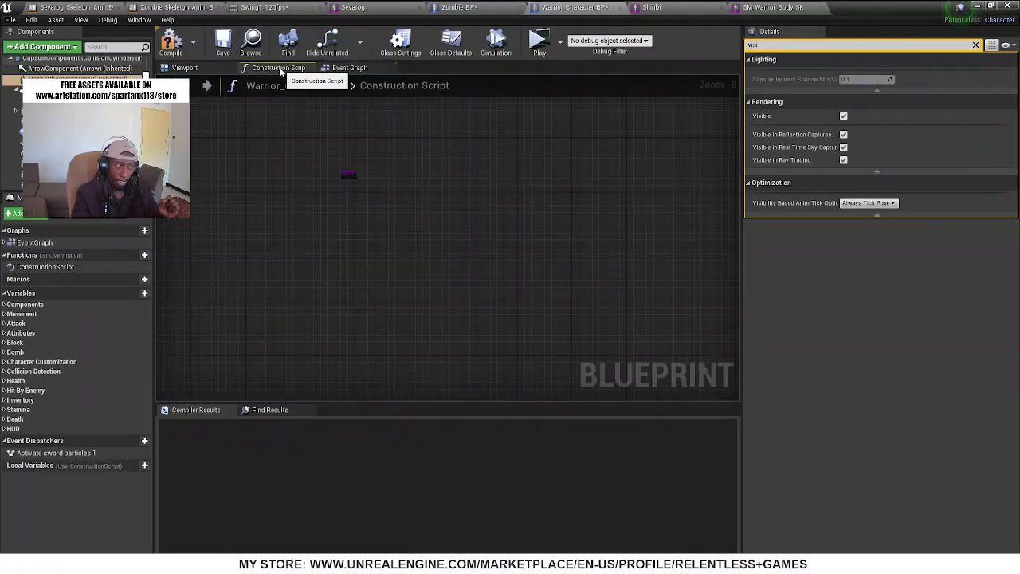
{"action": "left_click", "coordinate": [182, 68]}
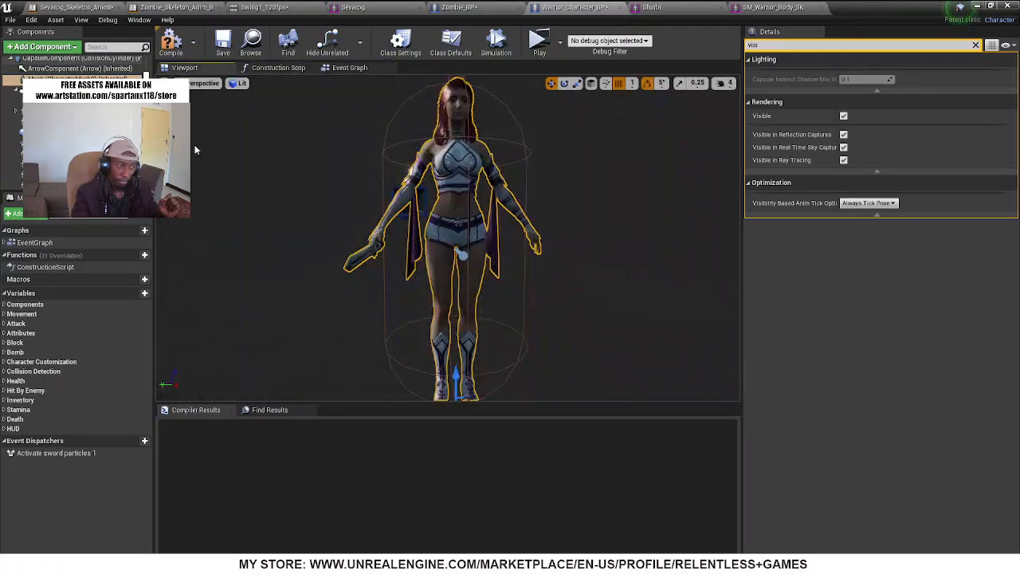
{"action": "scroll", "coordinate": [17, 146], "scroll_direction": "down", "scroll_amount": 2}
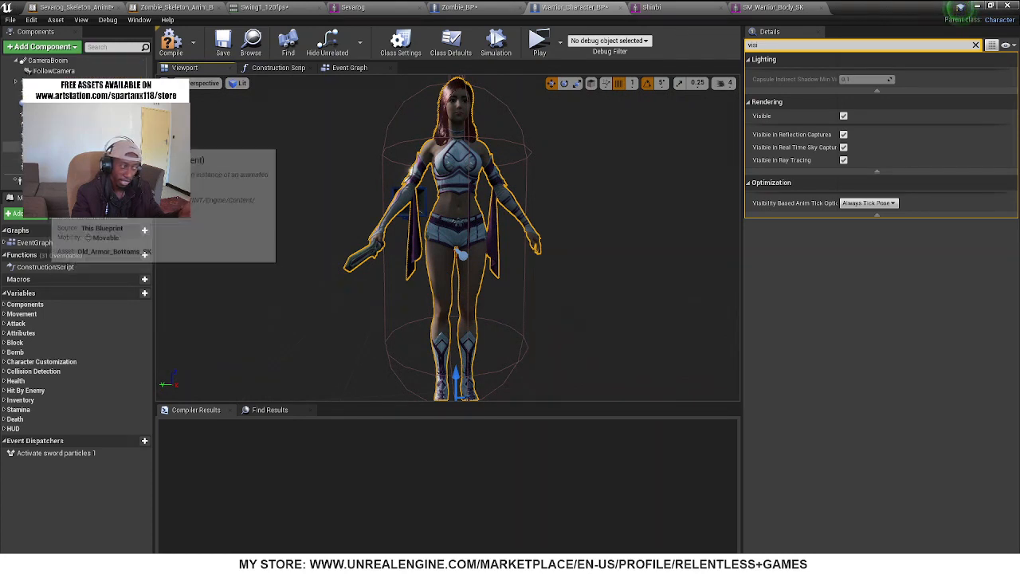
Compile Warrior_Character_BP and inspect the Shinbi mesh without the old armour, up close and at full length
{"action": "right_click_drag", "start_coordinate": [563, 160], "coordinate": [571, 133]}
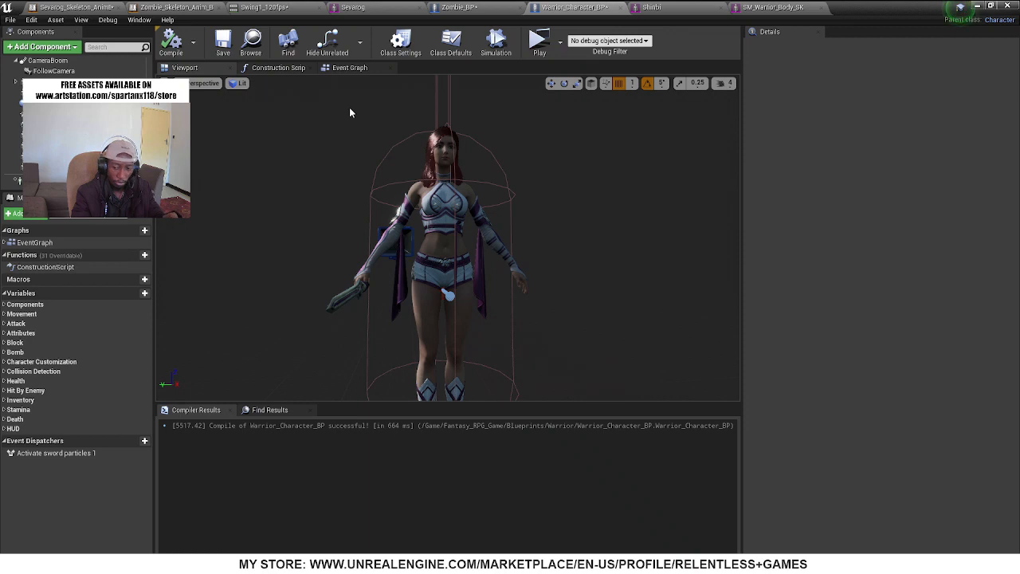
{"action": "right_click_drag", "start_coordinate": [457, 148], "coordinate": [494, 187]}
{"action": "mouse_move", "coordinate": [405, 146]}
{"action": "right_mouse_down"}
{"action": "mouse_move", "coordinate": [405, 155]}
{"action": "mouse_move", "coordinate": [405, 146]}
{"action": "right_mouse_up"}
{"action": "left_click", "coordinate": [405, 144]}
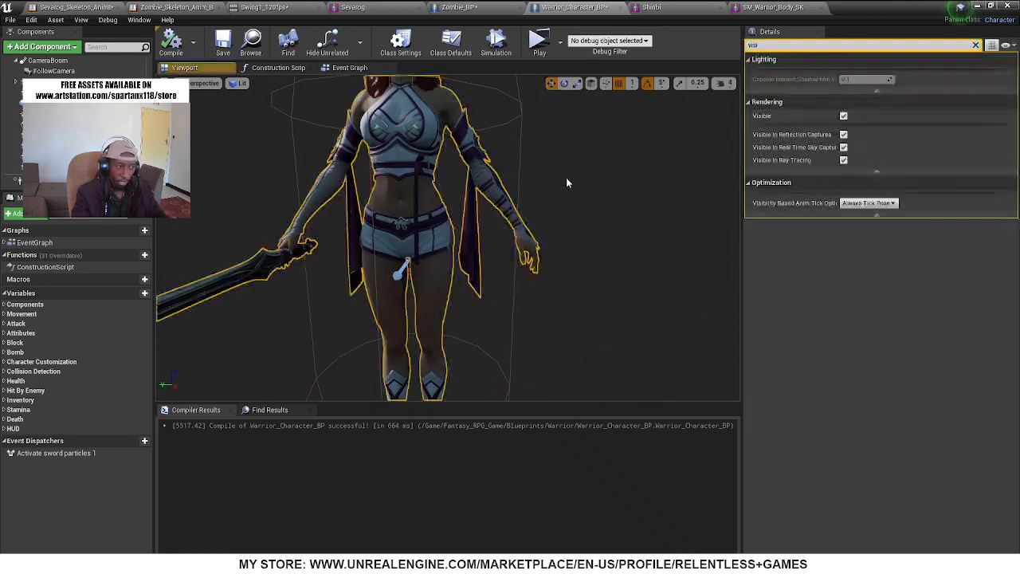
{"action": "right_click_drag", "start_coordinate": [566, 177], "coordinate": [562, 191]}
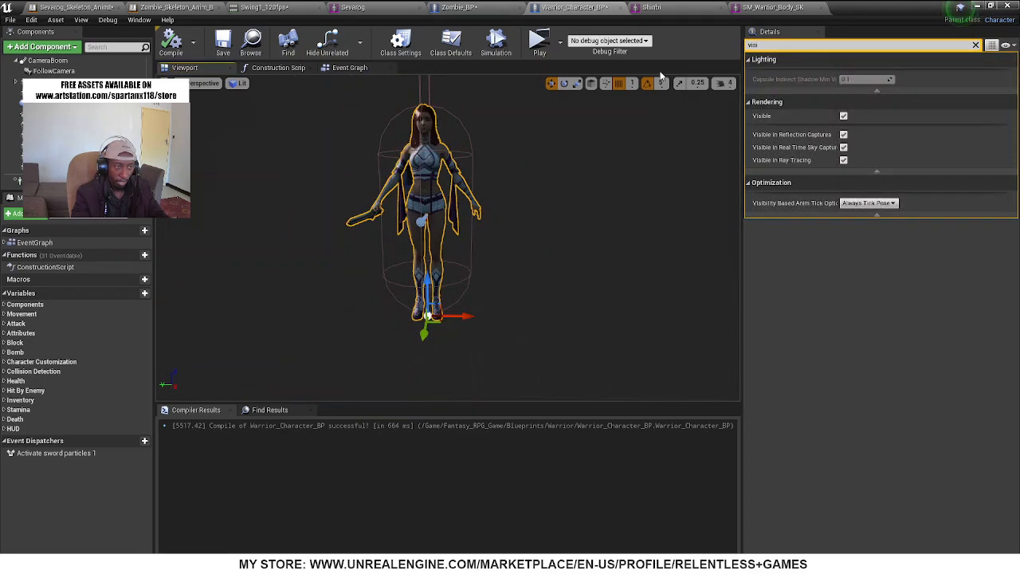
Return to the level, play it in a new window and walk the Shinbi character through the city streets
{"action": "left_click", "coordinate": [977, 7]}
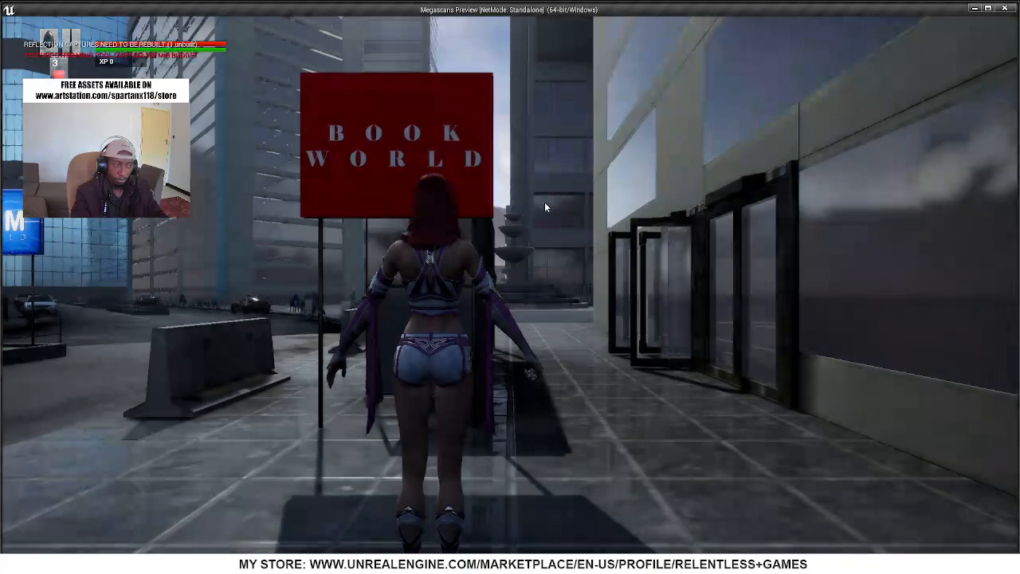
{"action": "left_click", "coordinate": [546, 207]}
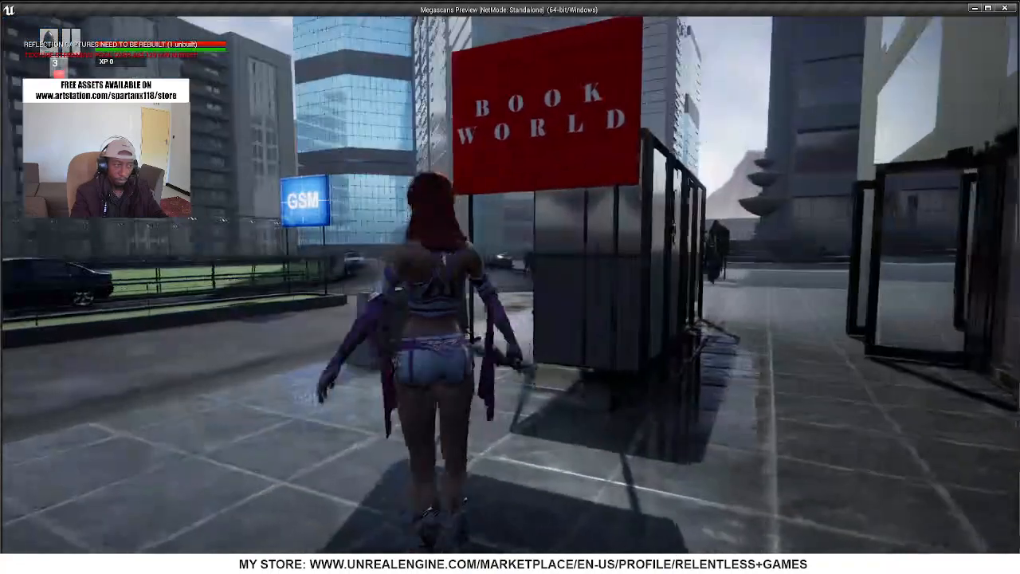
{"action": "key", "text": "w"}
{"action": "key", "text": "s"}
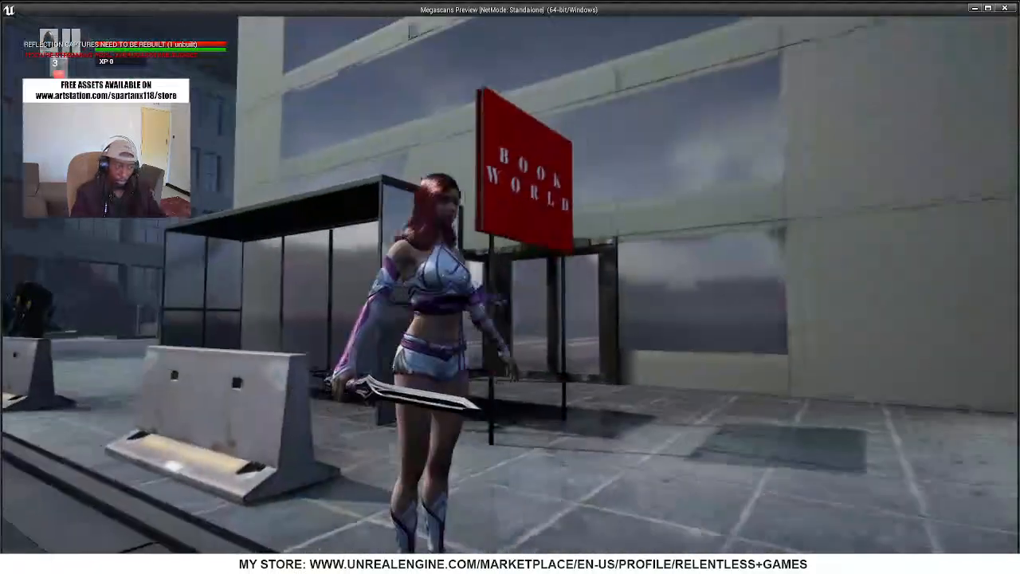
{"action": "key", "text": "w"}
{"action": "key", "text": "w"}
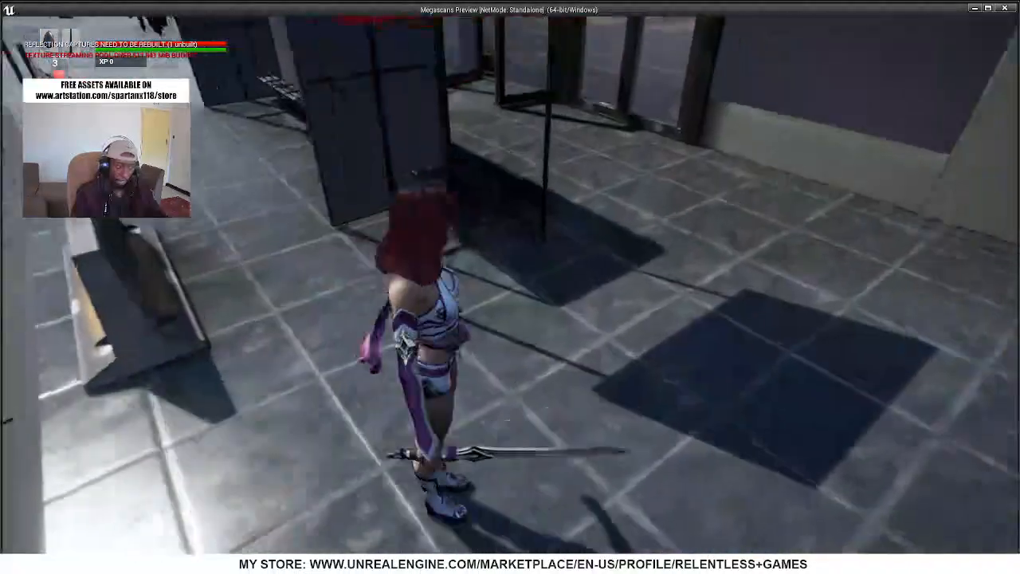
{"action": "key", "text": "w"}
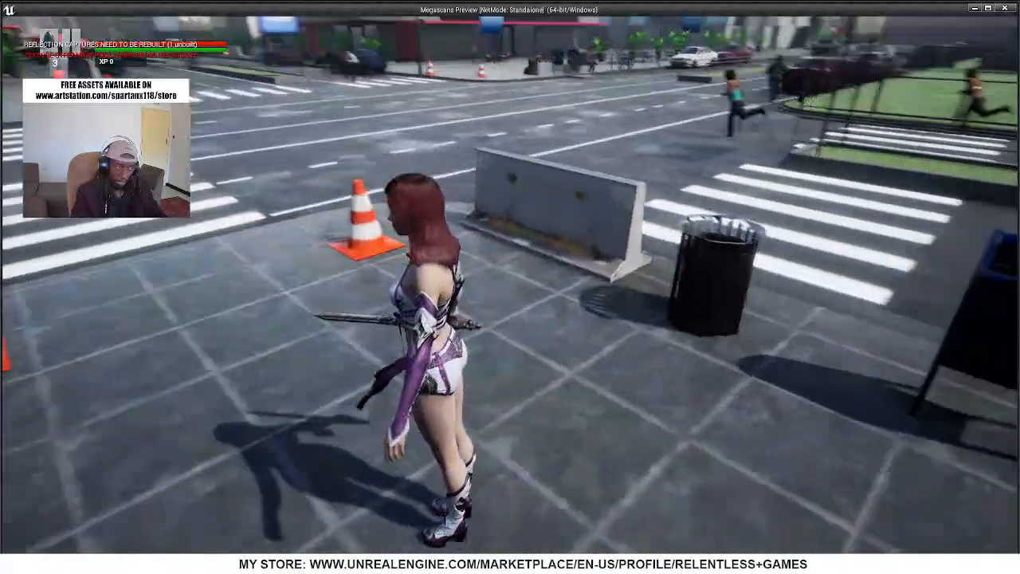
{"action": "key", "text": "w"}
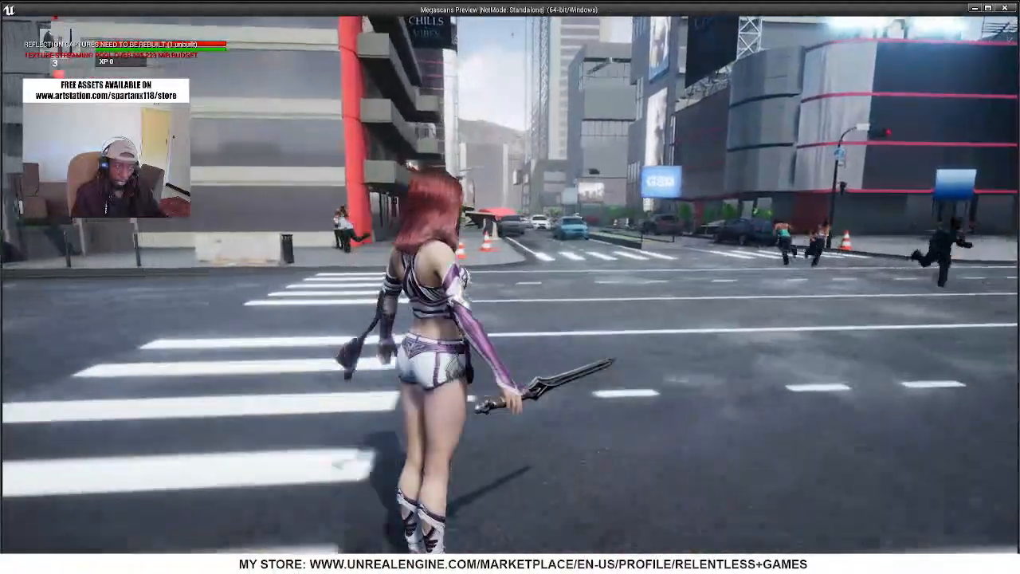
{"action": "key", "text": "w"}
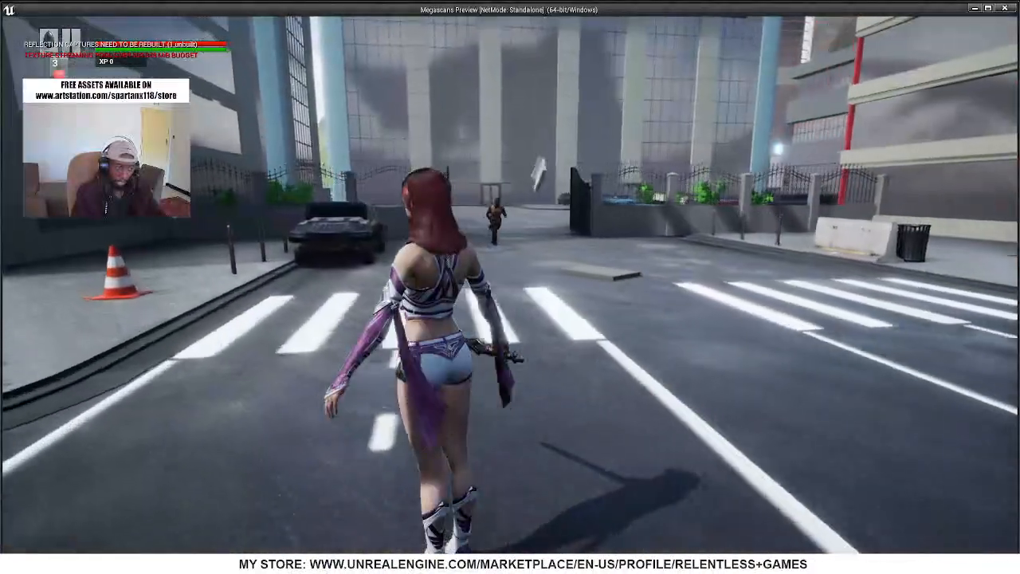
Keep the Shinbi character moving across the crossing and the paved sidewalk to check her movement in game
{"action": "key", "text": "w"}
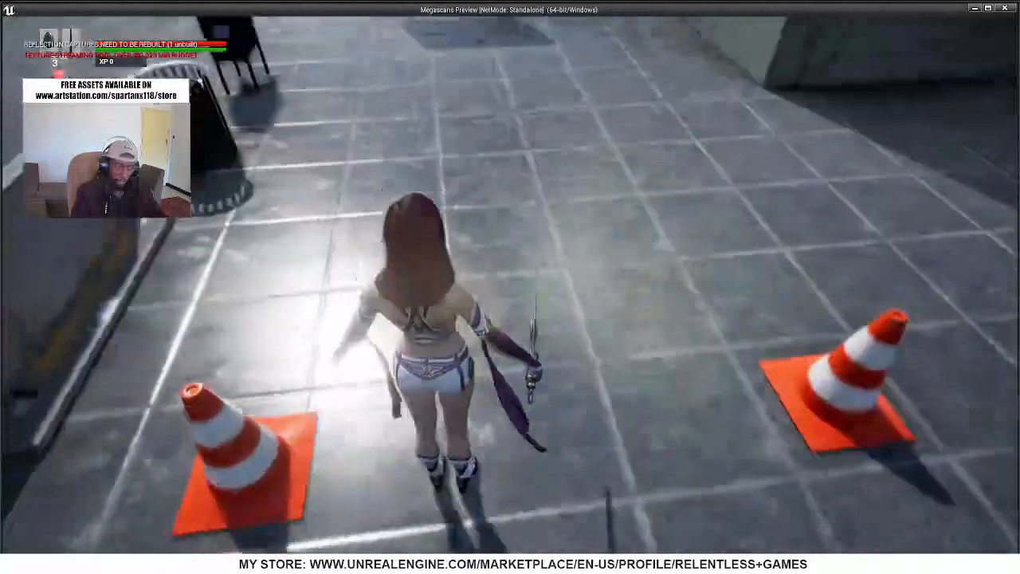
{"action": "key", "text": "w"}
{"action": "key", "text": "d"}
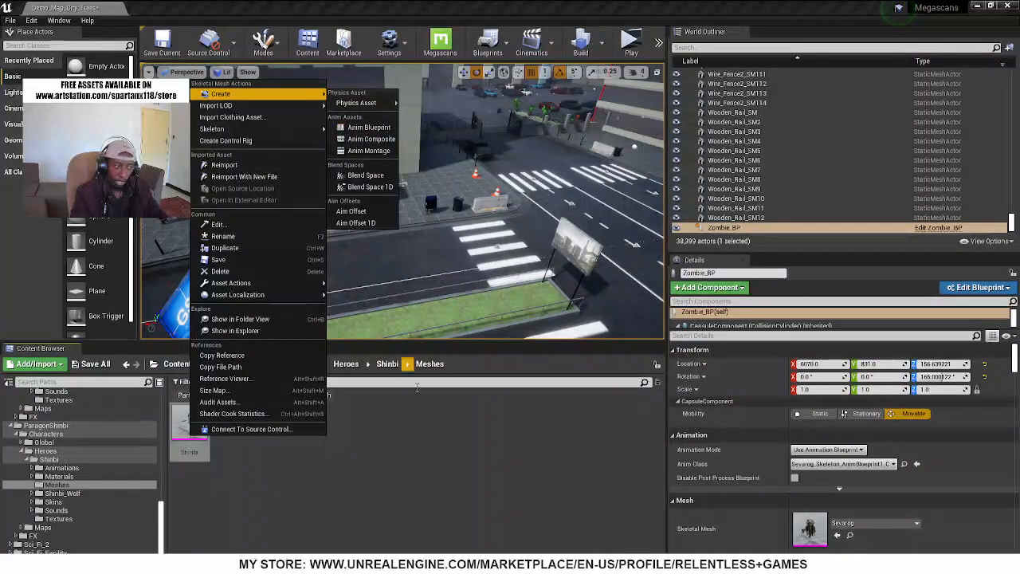
Remove the Skeletal Mesh filter from the asset view, go to the Shinbi folder and open Shinbi_AnimBlueprint
{"action": "left_click", "coordinate": [449, 486]}
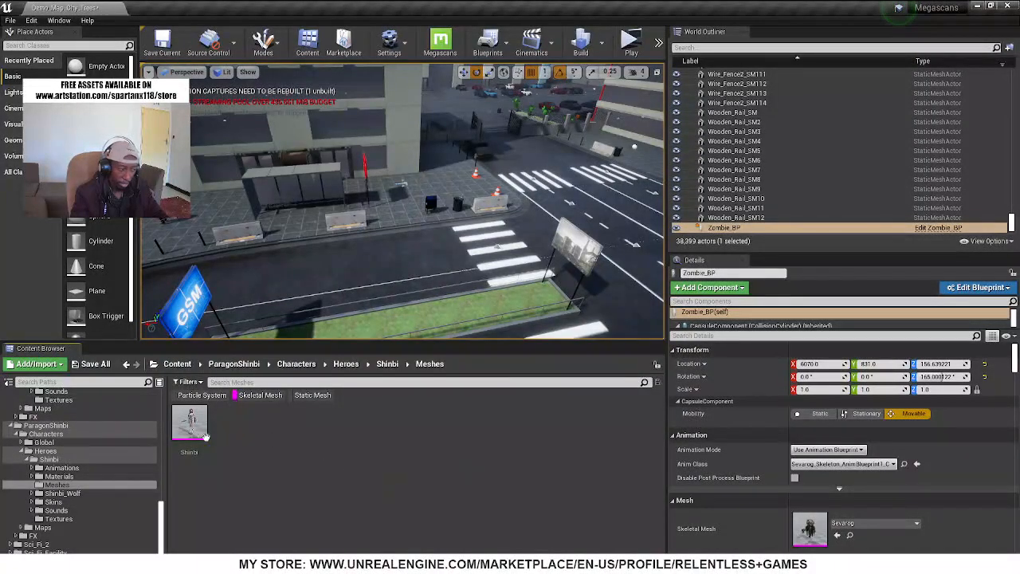
{"action": "left_click", "coordinate": [261, 395]}
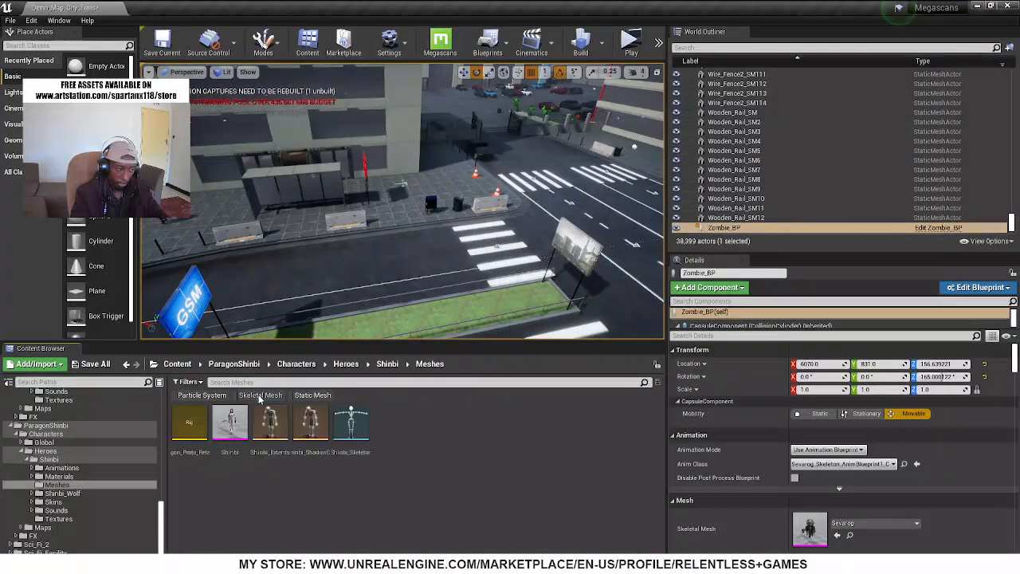
{"action": "left_click", "coordinate": [302, 451]}
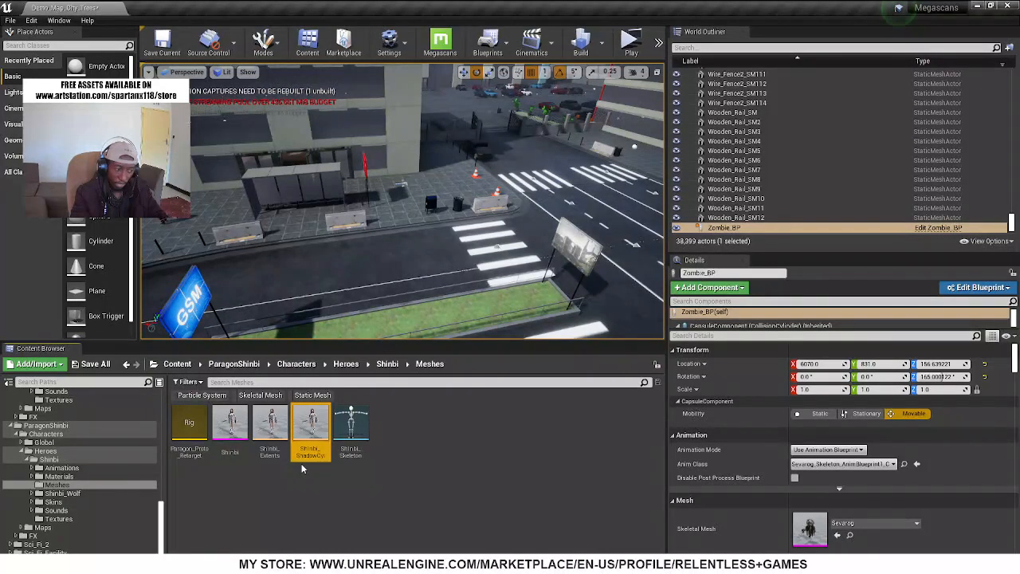
{"action": "left_click", "coordinate": [51, 460]}
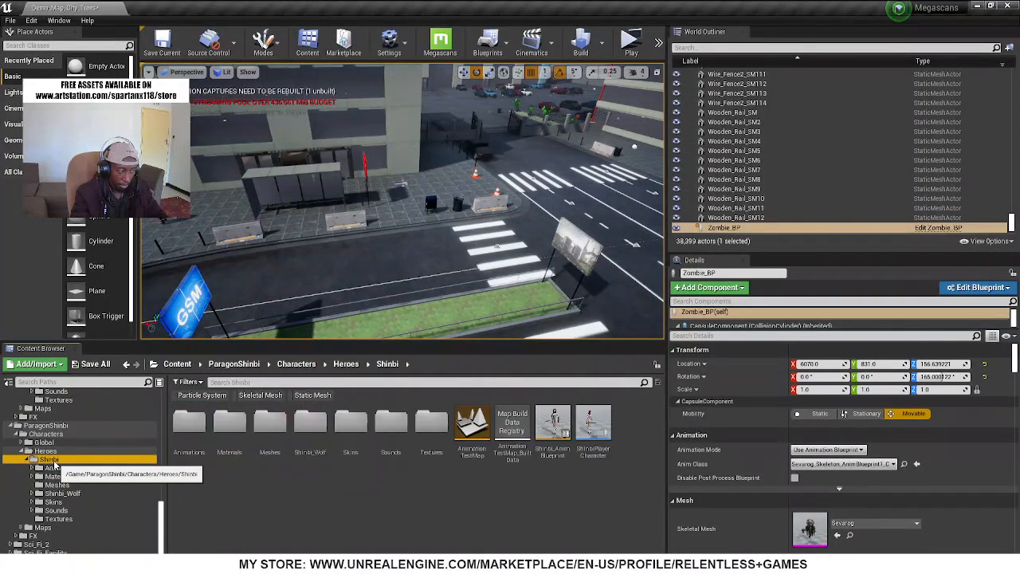
{"action": "left_click", "coordinate": [553, 418]}
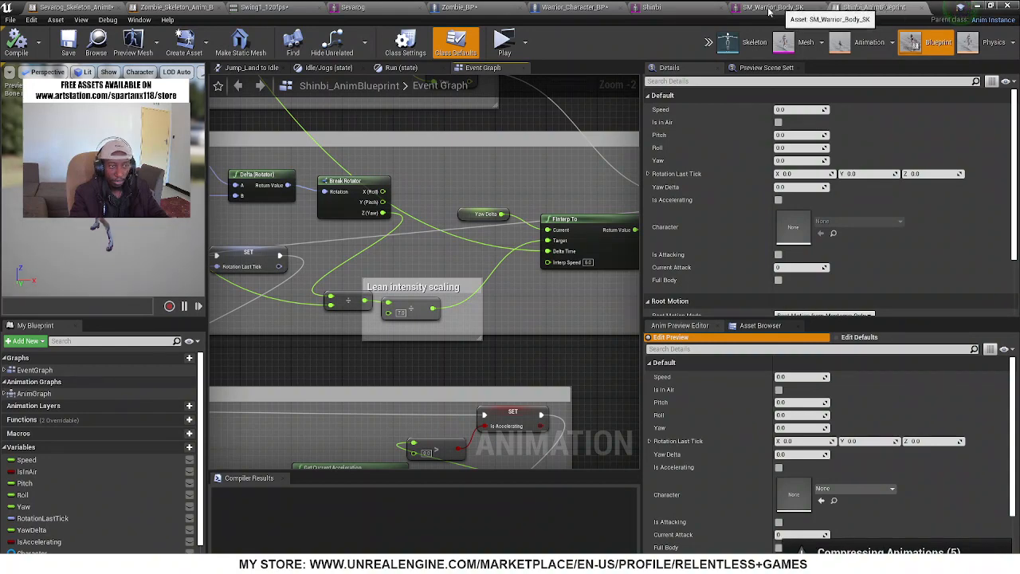
In Warrior_Character_BP, clear the property search and set the mesh's Anim Class to Shinbi_AnimBlueprint
{"action": "left_click", "coordinate": [572, 8]}
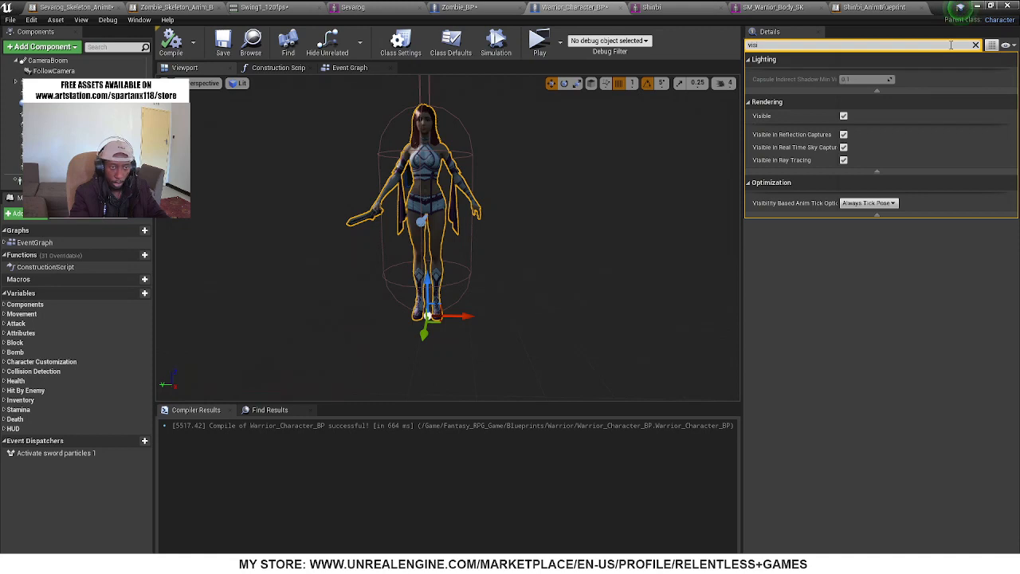
{"action": "left_click", "coordinate": [975, 45]}
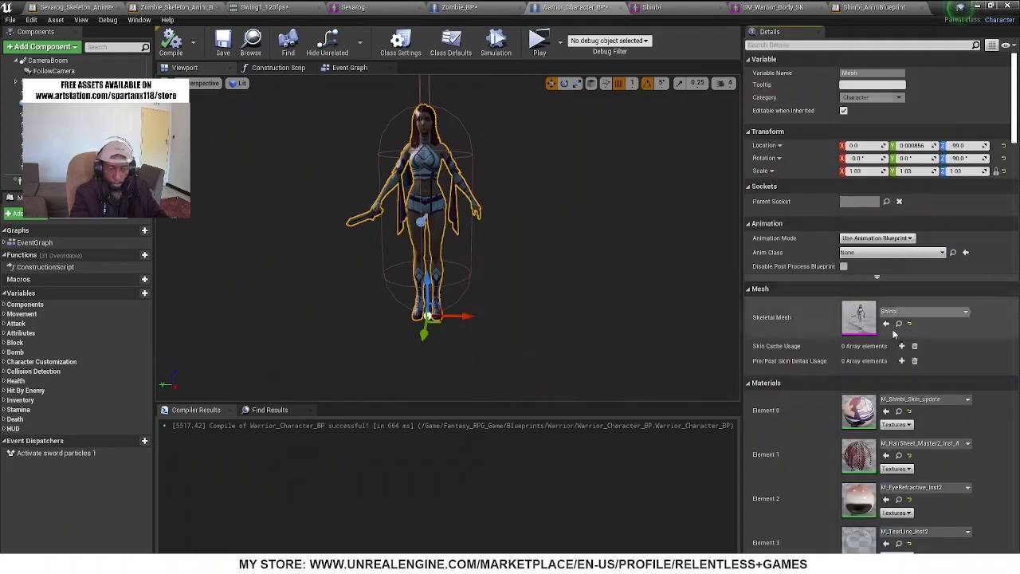
{"action": "left_click", "coordinate": [967, 253]}
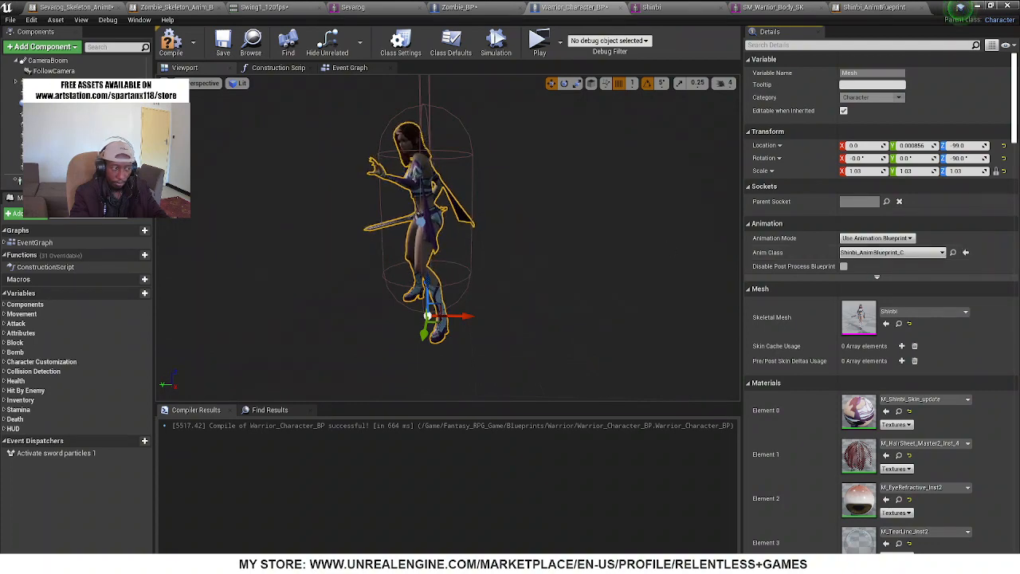
Play the level and run Shinbi around the streets to test her animations, then end the play session
{"action": "left_click", "coordinate": [977, 7]}
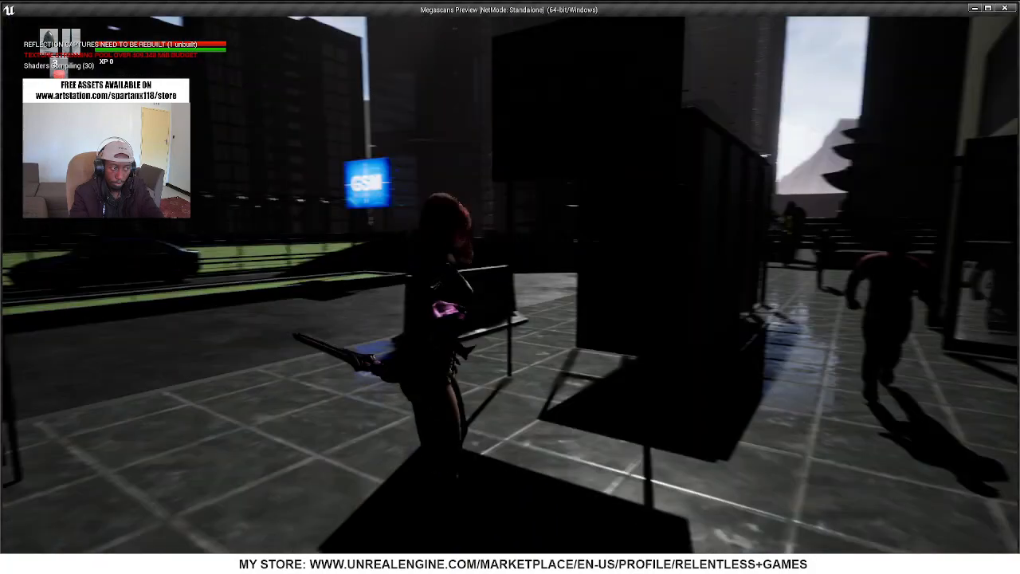
{"action": "key", "text": "w"}
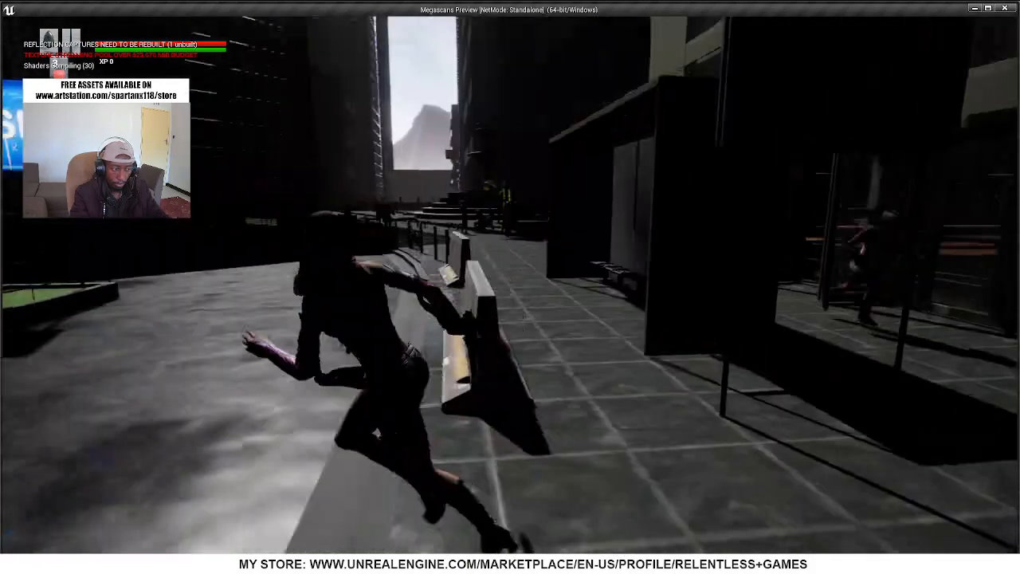
{"action": "key", "text": "w"}
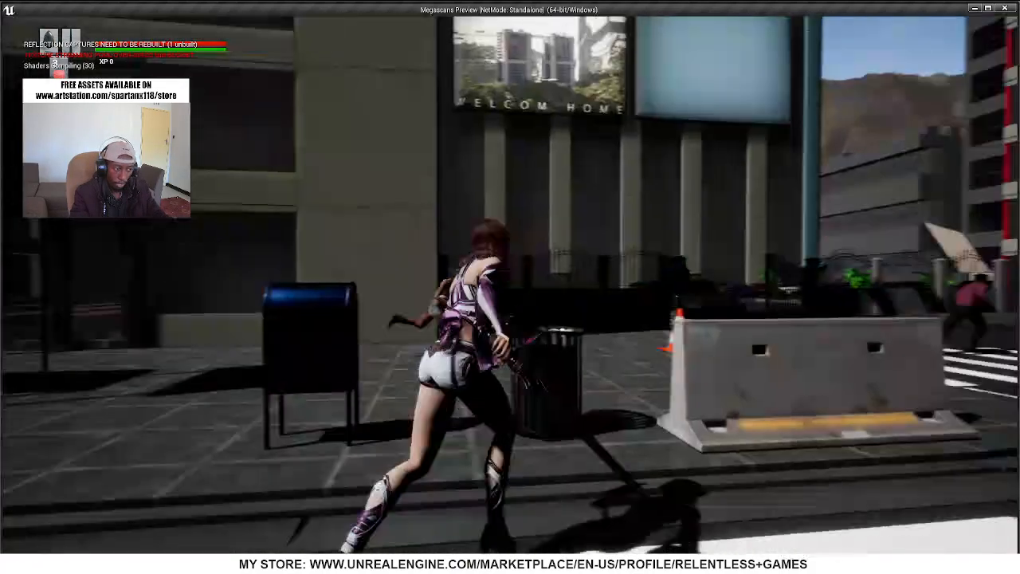
{"action": "key", "text": "w"}
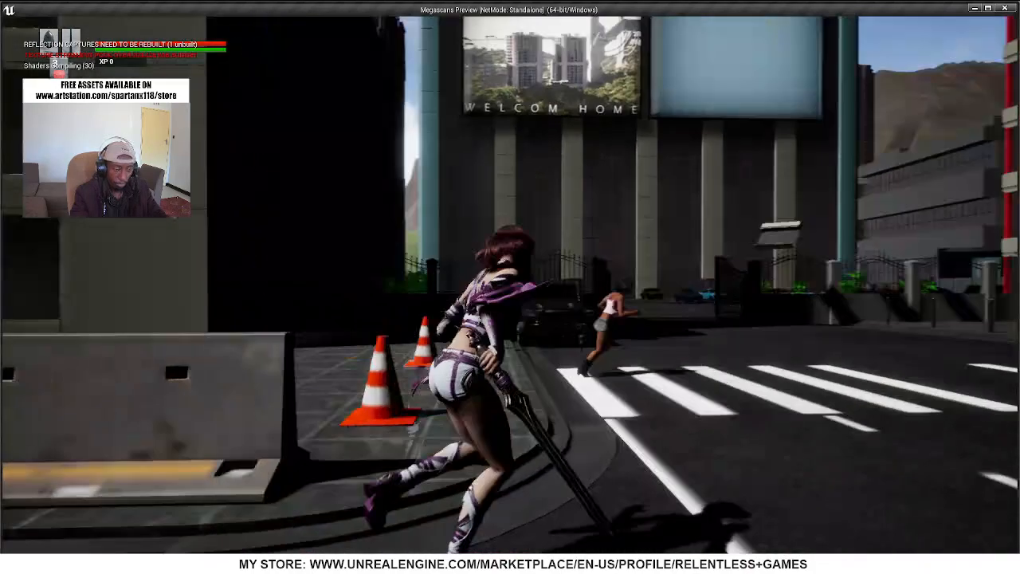
{"action": "key", "text": "w"}
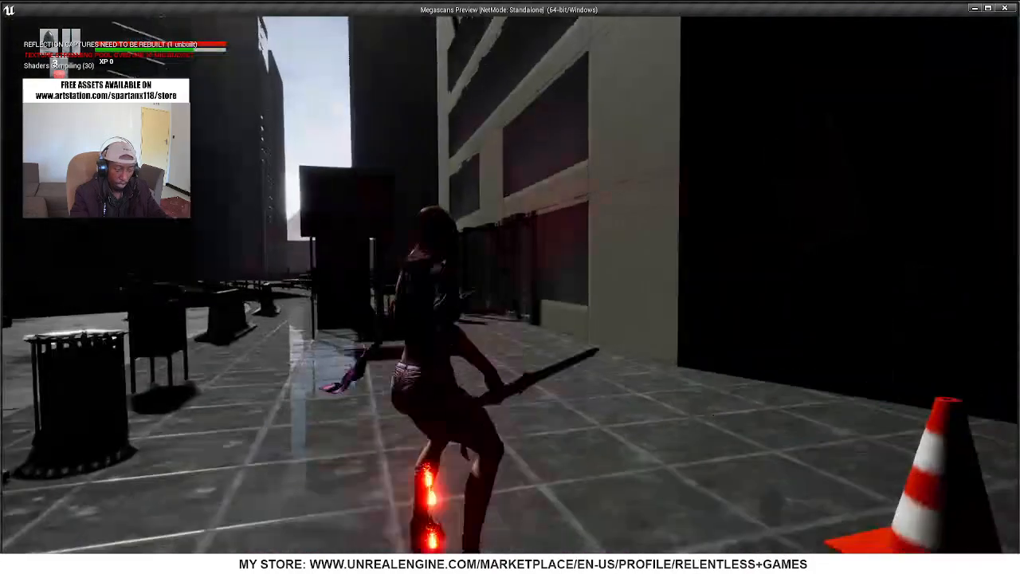
{"action": "key", "text": "w"}
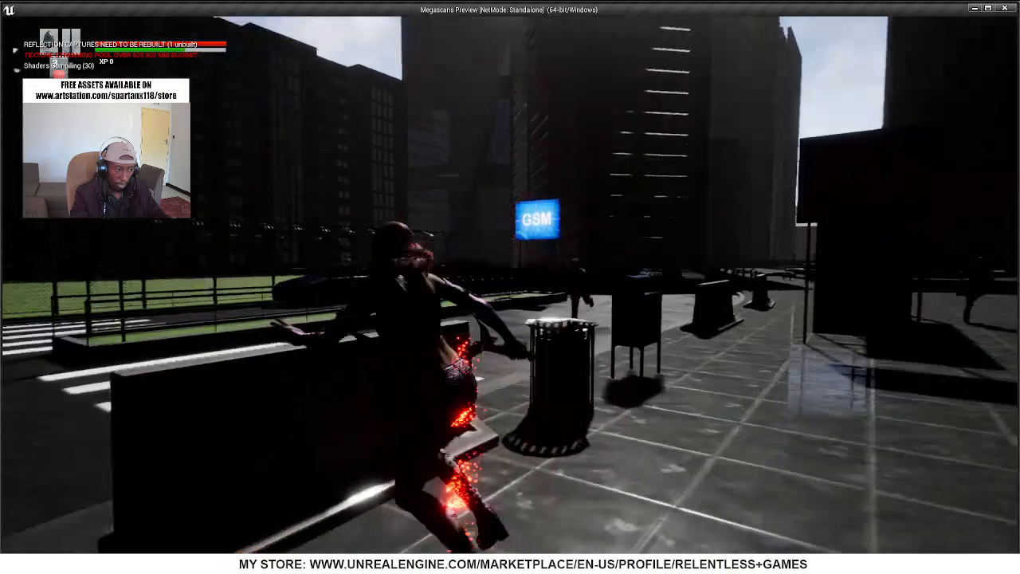
{"action": "key", "text": "w"}
{"action": "key", "text": "w"}
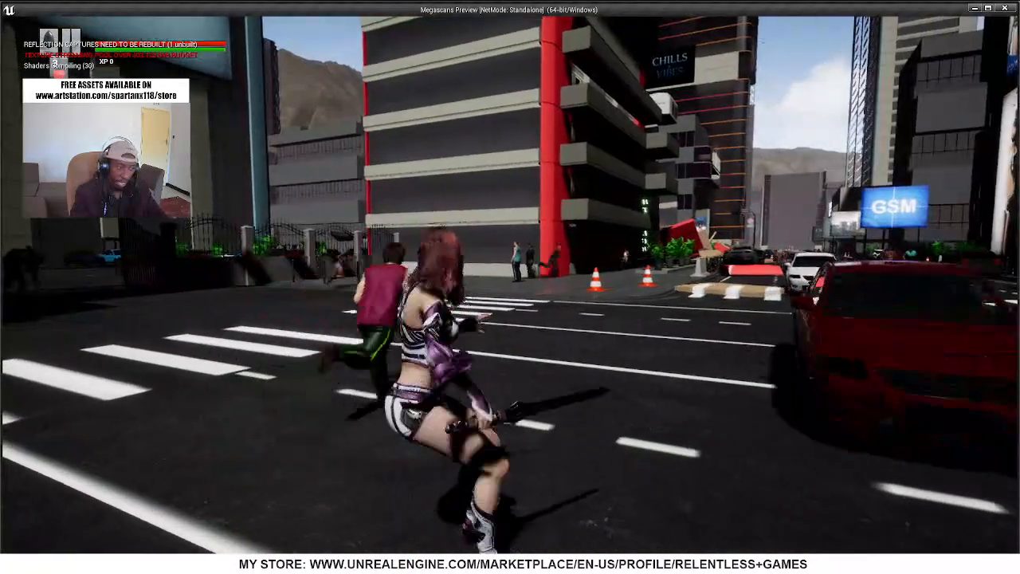
{"action": "key", "text": "Escape"}
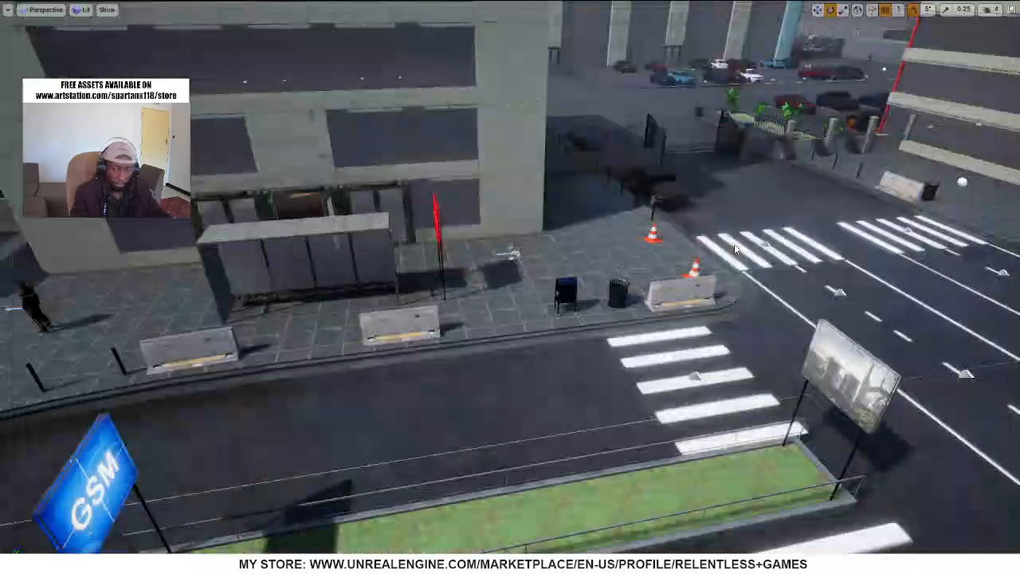
Restore the level viewport from full screen and reopen Shinbi_AnimBlueprint from the Shinbi folder
{"action": "left_click", "coordinate": [576, 276]}
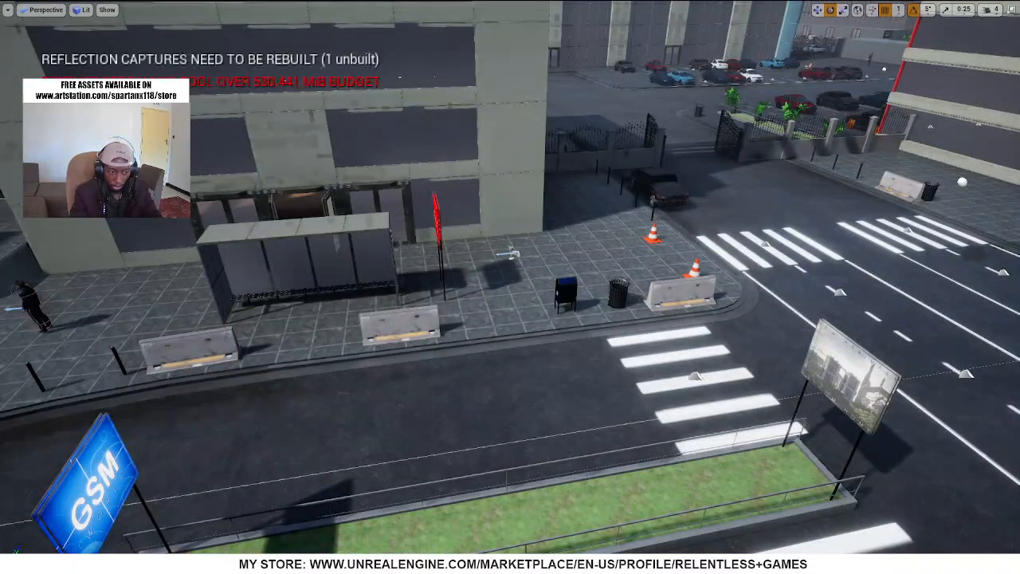
{"action": "right_click", "coordinate": [727, 294]}
{"action": "right_click_drag", "start_coordinate": [655, 424], "coordinate": [564, 360]}
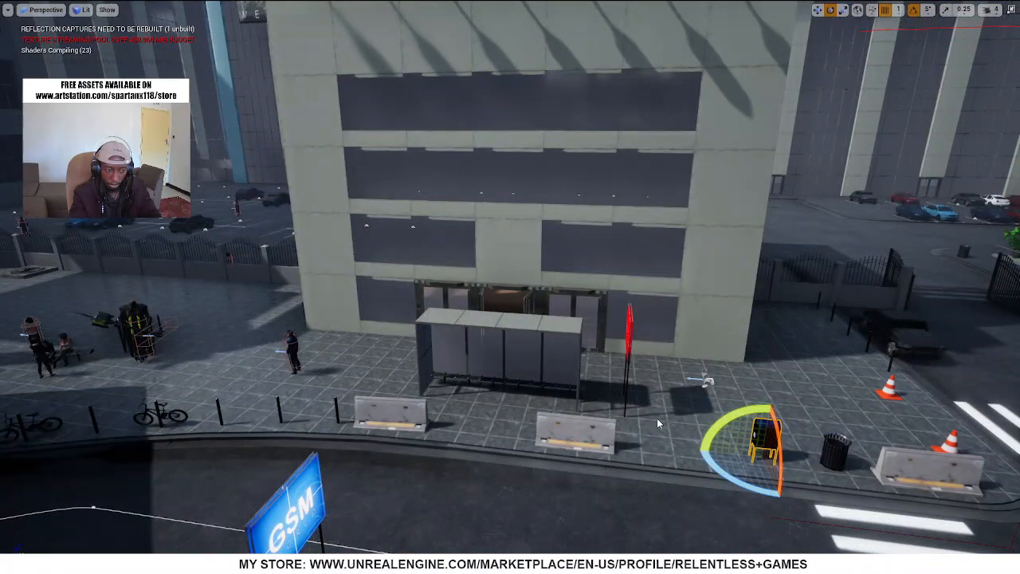
{"action": "key", "text": "F11"}
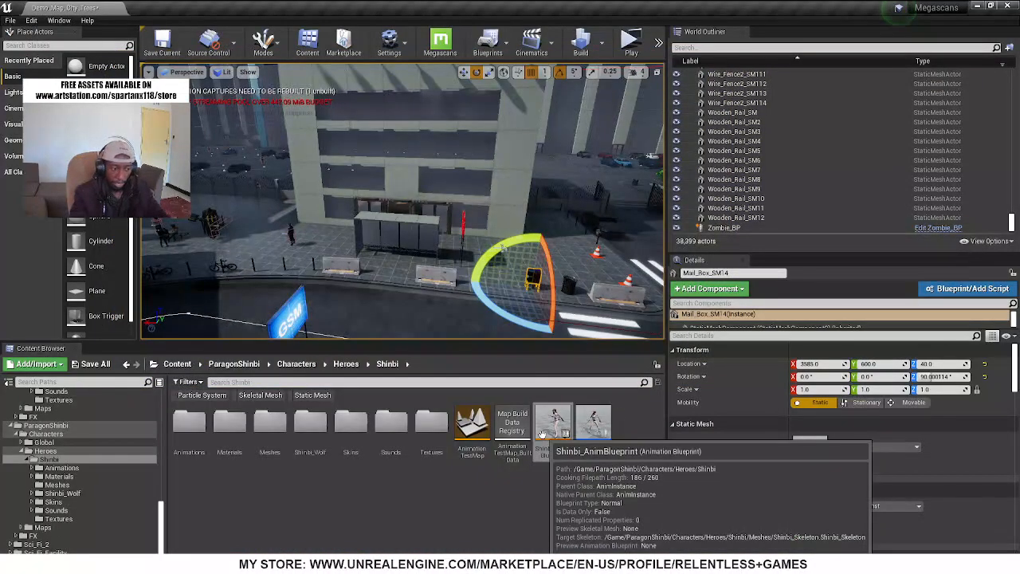
{"action": "left_click", "coordinate": [563, 451]}
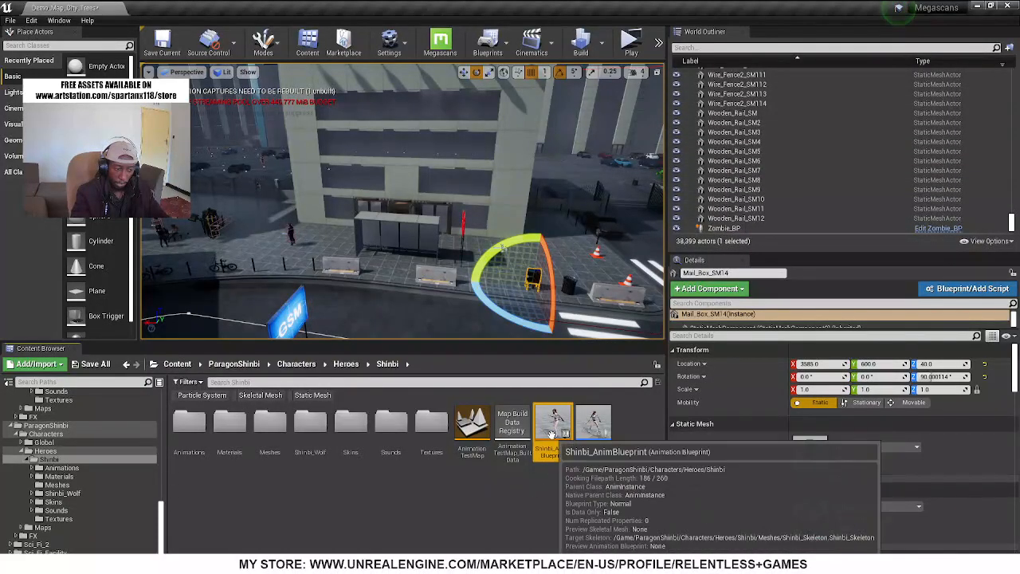
{"action": "double_click", "coordinate": [556, 420]}
Look through the Event Graph of Shinbi_AnimBlueprint, including the update chain and the Event Blueprint Initialize Animation nodes
{"action": "scroll", "coordinate": [476, 326], "scroll_direction": "down", "scroll_amount": 9}
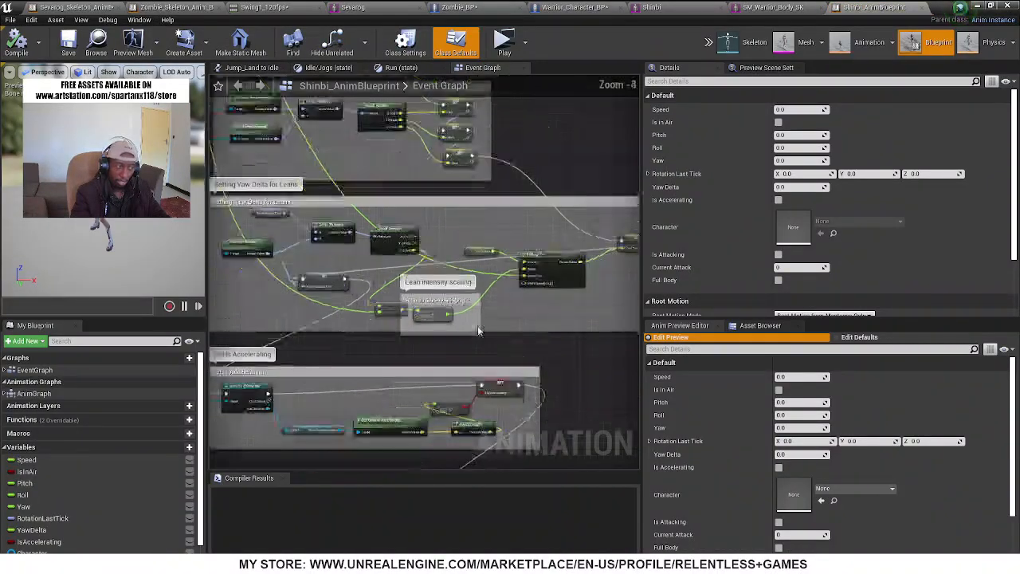
{"action": "scroll", "coordinate": [479, 326], "scroll_direction": "down", "scroll_amount": 1}
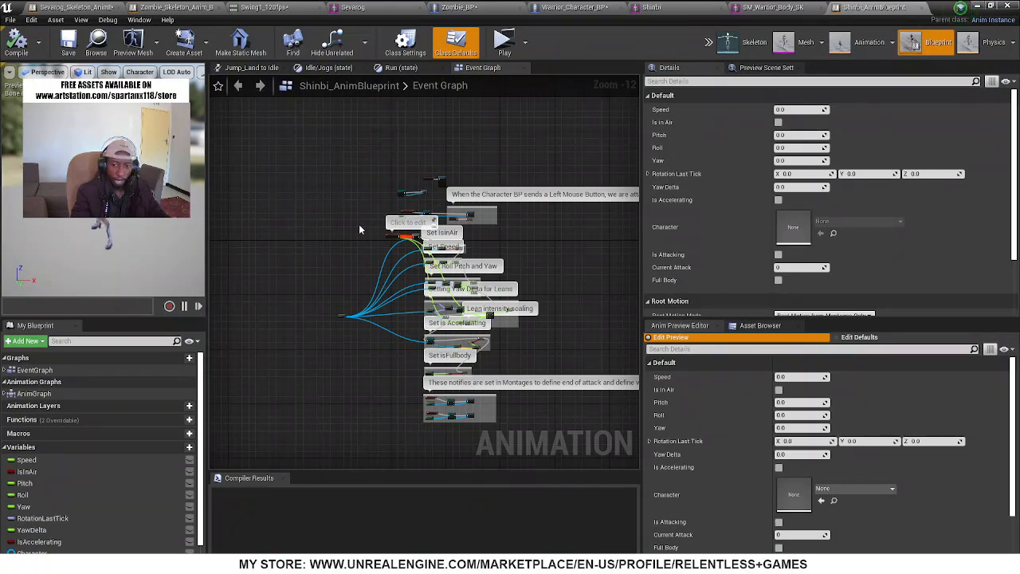
{"action": "scroll", "coordinate": [363, 235], "scroll_direction": "up", "scroll_amount": 8}
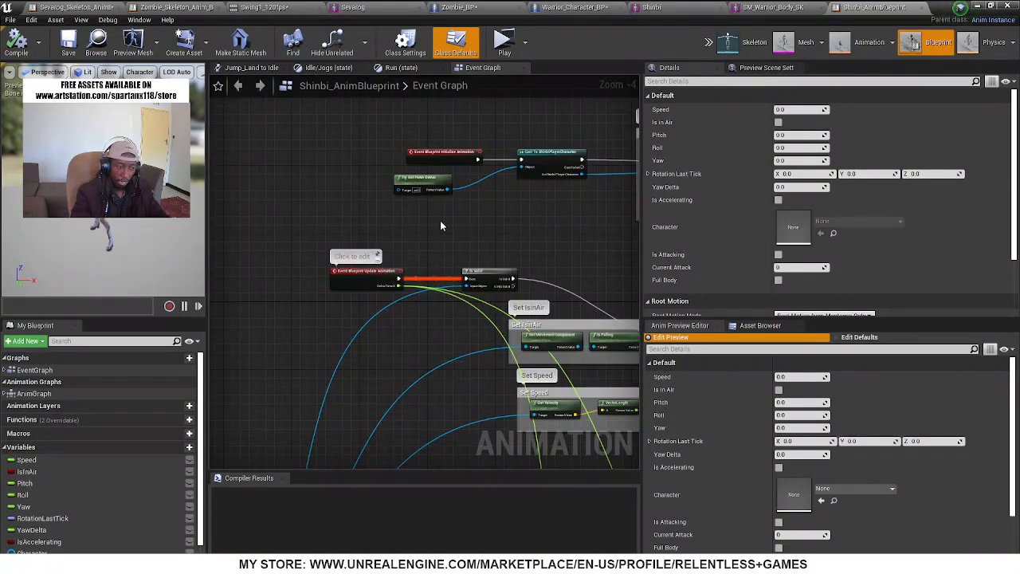
{"action": "scroll", "coordinate": [393, 281], "scroll_direction": "down", "scroll_amount": 5}
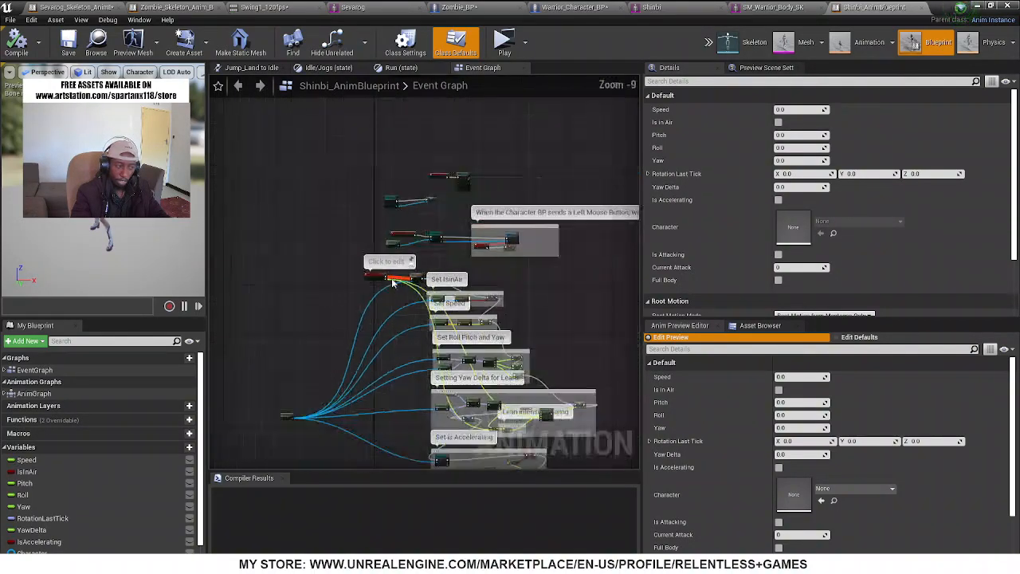
{"action": "scroll", "coordinate": [379, 426], "scroll_direction": "up", "scroll_amount": 4}
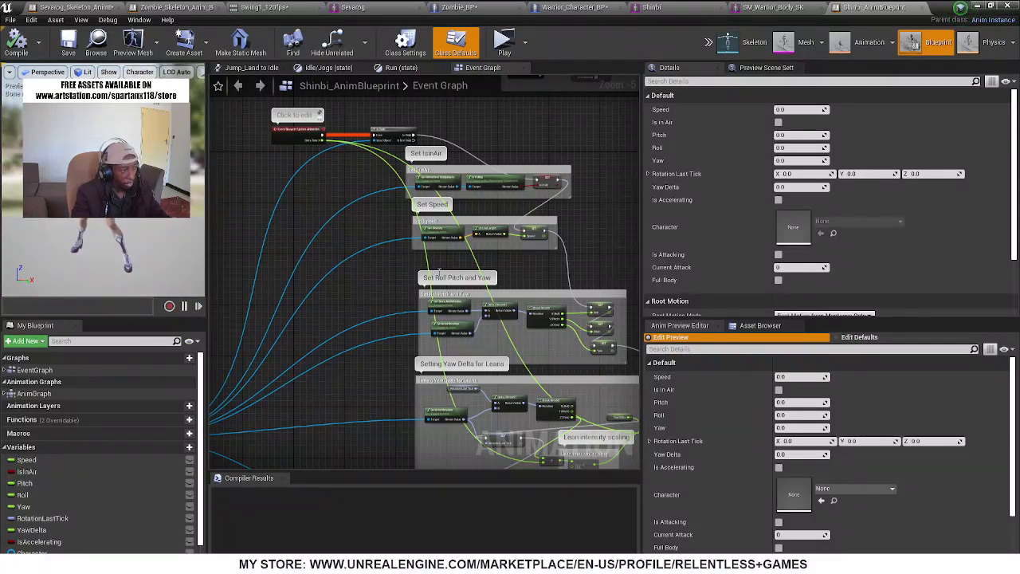
{"action": "right_click_drag", "start_coordinate": [439, 272], "coordinate": [399, 362]}
{"action": "scroll", "coordinate": [386, 138], "scroll_direction": "up", "scroll_amount": 3}
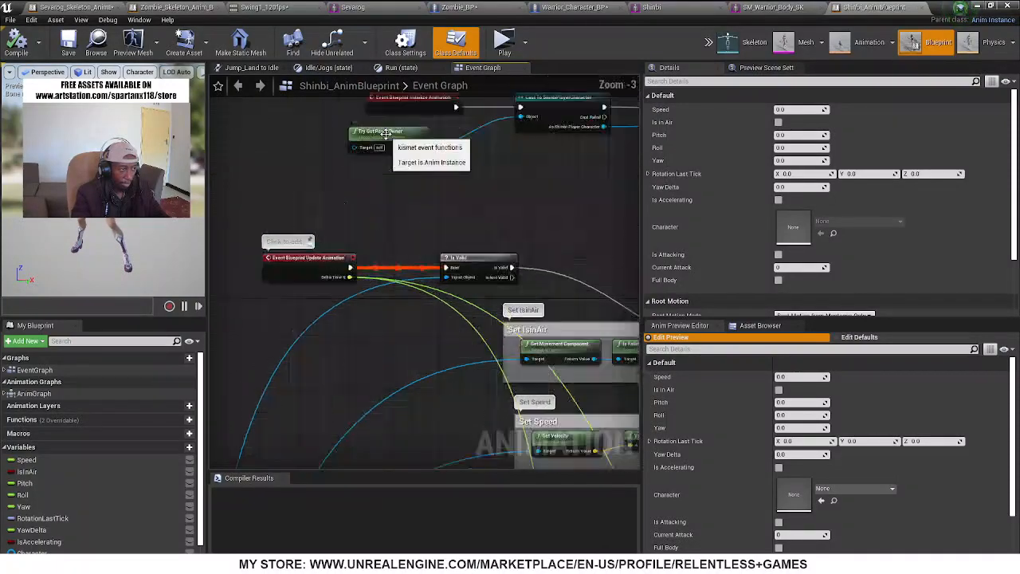
{"action": "scroll", "coordinate": [455, 199], "scroll_direction": "up", "scroll_amount": 2}
{"action": "right_click_drag", "start_coordinate": [469, 199], "coordinate": [411, 275]}
{"action": "scroll", "coordinate": [411, 275], "scroll_direction": "down", "scroll_amount": 4}
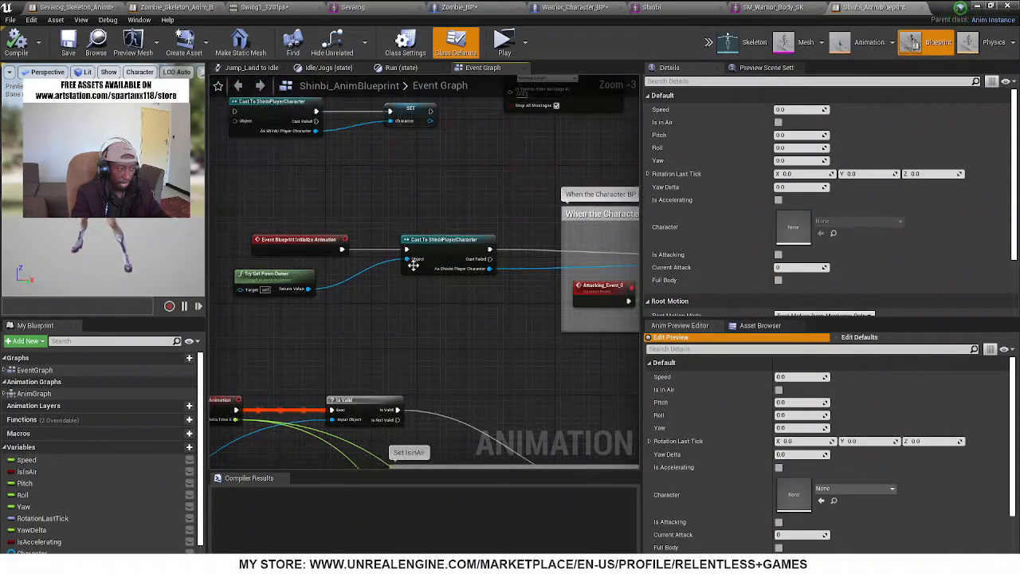
Add a Cast To Warrior_Character_BP node fed by Try Get Pawn Owner and run it from Event Blueprint Initialize Animation
{"action": "scroll", "coordinate": [469, 253], "scroll_direction": "up", "scroll_amount": 4}
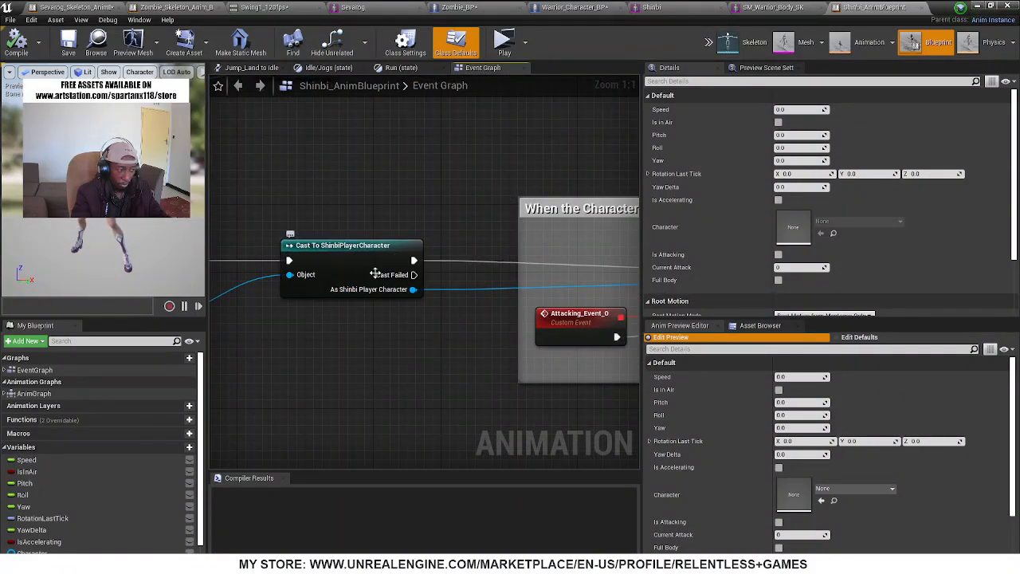
{"action": "right_click_drag", "start_coordinate": [334, 323], "coordinate": [512, 283]}
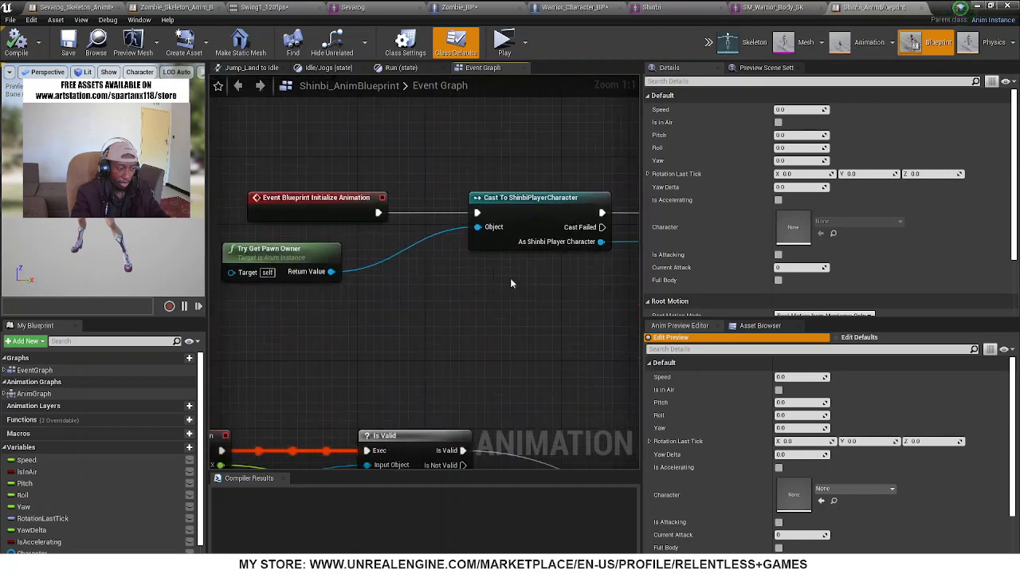
{"action": "left_click_drag", "start_coordinate": [330, 271], "coordinate": [495, 311]}
{"action": "type", "text": "warr"}
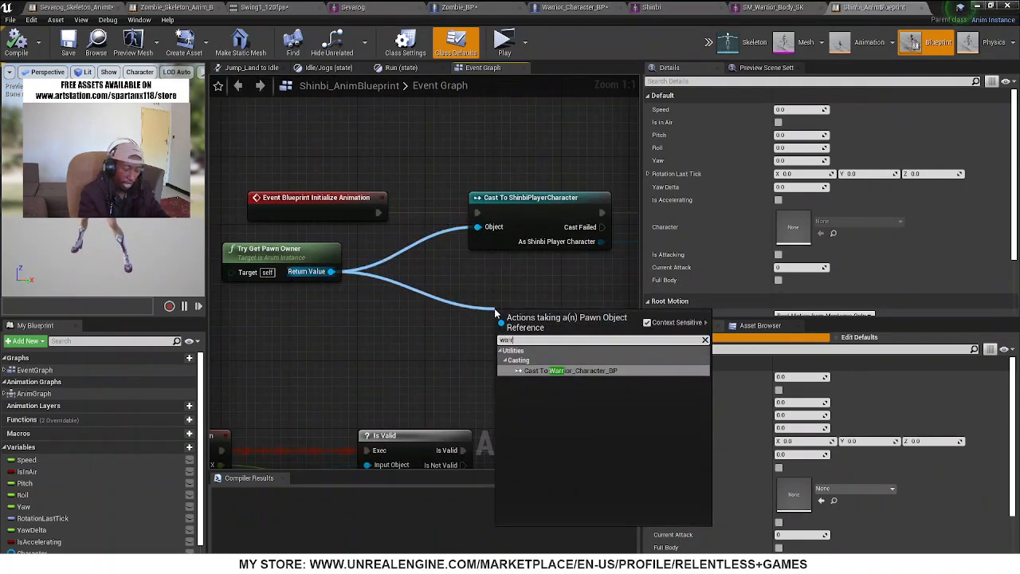
{"action": "key", "text": "Return"}
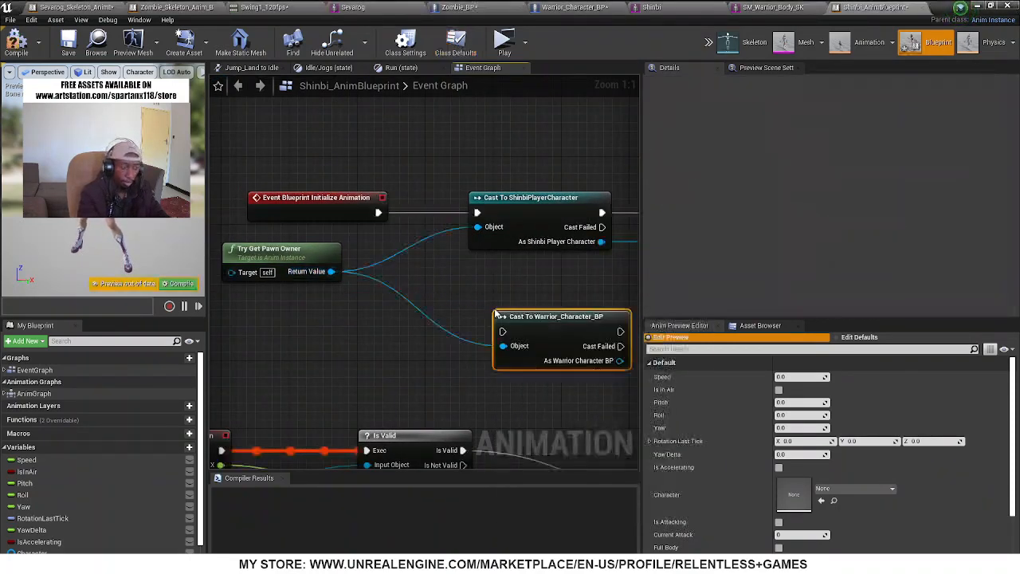
{"action": "left_click_drag", "start_coordinate": [380, 211], "coordinate": [507, 328]}
Connect the execution output of Cast To Warrior_Character_BP to the Bind Event to Attacking node
{"action": "scroll", "coordinate": [464, 261], "scroll_direction": "down", "scroll_amount": 4}
{"action": "scroll", "coordinate": [457, 273], "scroll_direction": "down", "scroll_amount": 4}
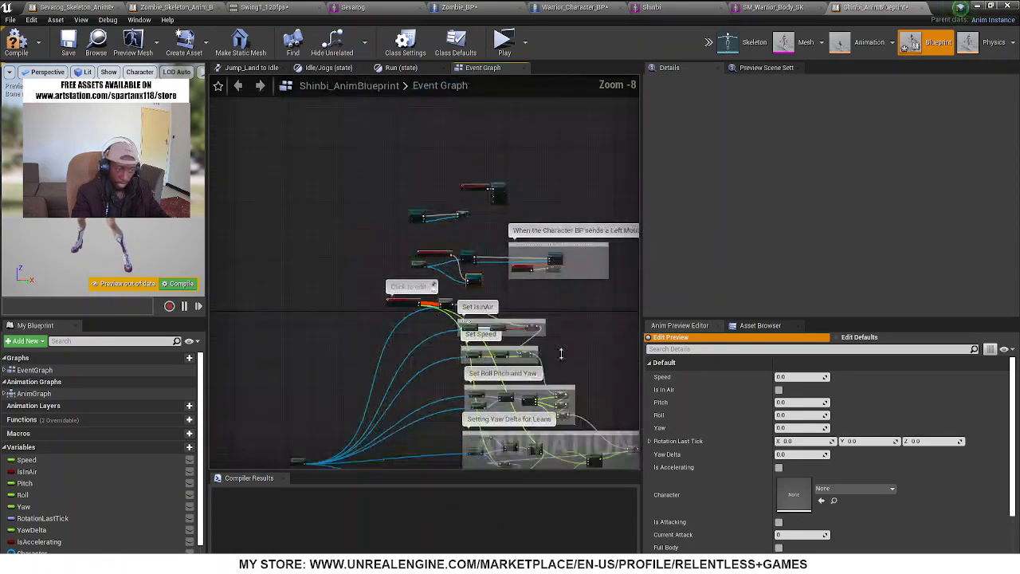
{"action": "right_click_drag", "start_coordinate": [574, 356], "coordinate": [513, 405]}
{"action": "scroll", "coordinate": [455, 388], "scroll_direction": "up", "scroll_amount": 2}
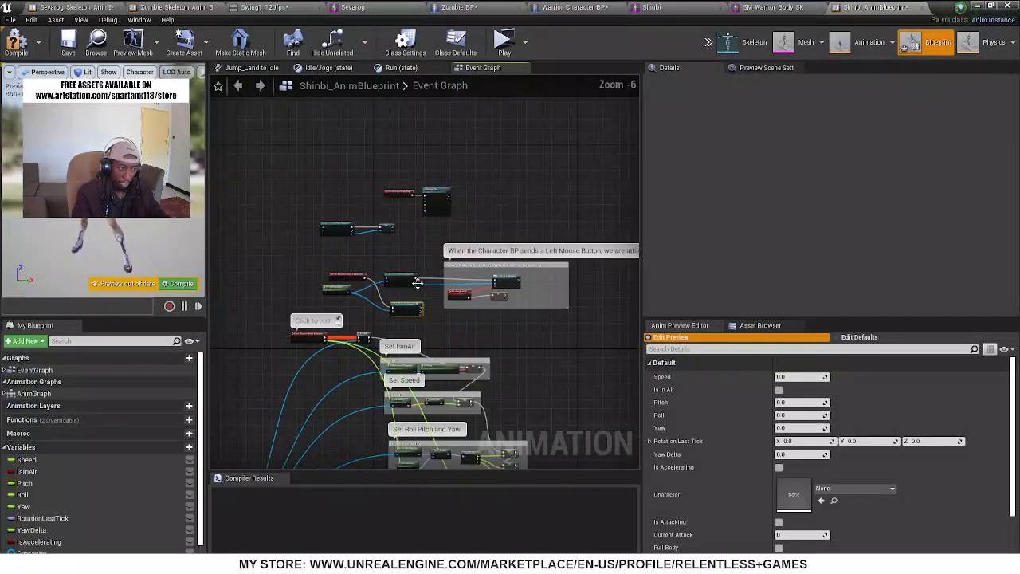
{"action": "scroll", "coordinate": [418, 284], "scroll_direction": "up", "scroll_amount": 4}
{"action": "right_click_drag", "start_coordinate": [521, 356], "coordinate": [377, 352]}
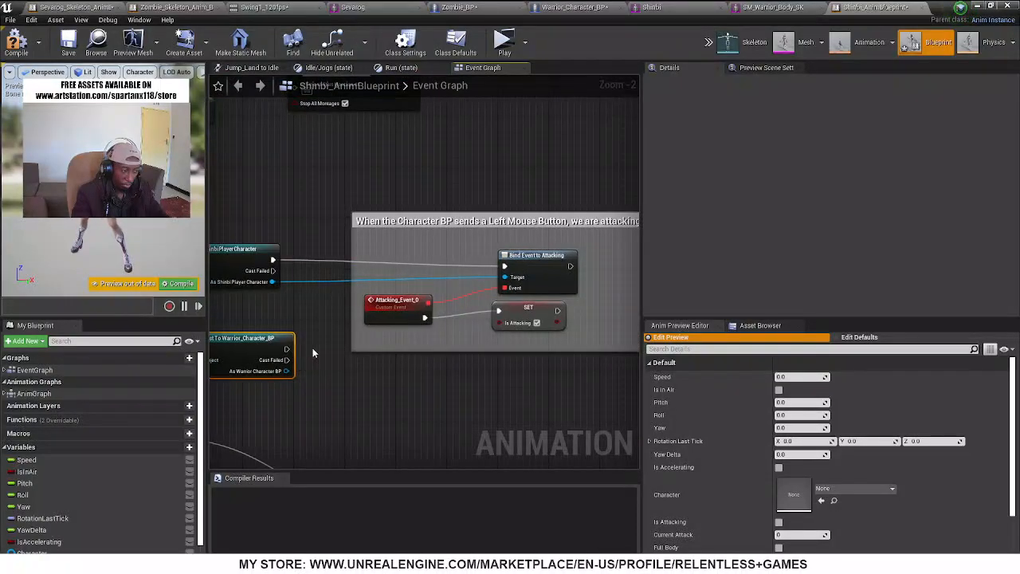
{"action": "left_click_drag", "start_coordinate": [288, 349], "coordinate": [505, 267]}
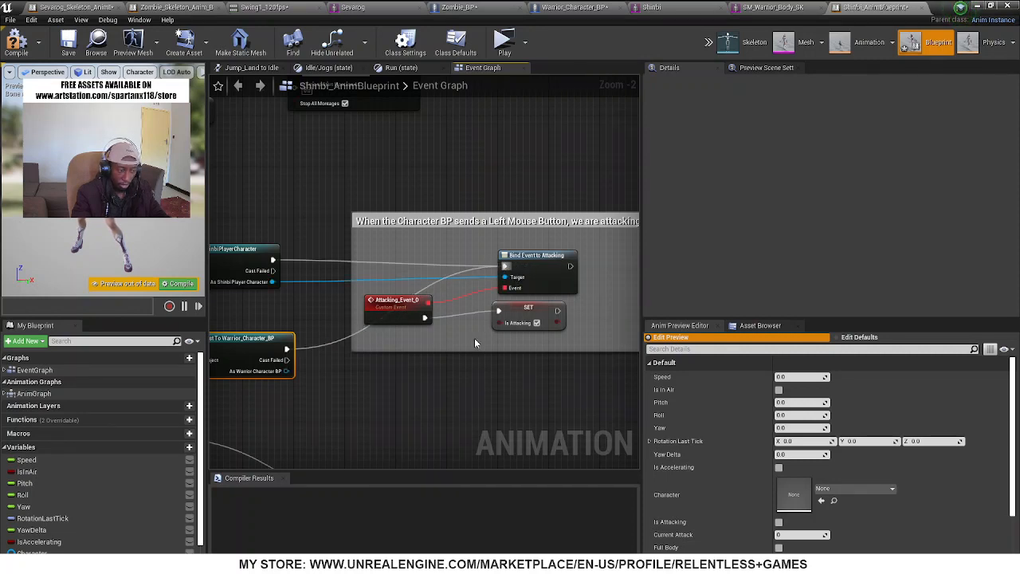
Insert a Sequence node between Cast To Warrior_Character_BP and Bind Event to Attacking
{"action": "left_click_drag", "start_coordinate": [287, 350], "coordinate": [463, 389]}
{"action": "type", "text": "sequen"}
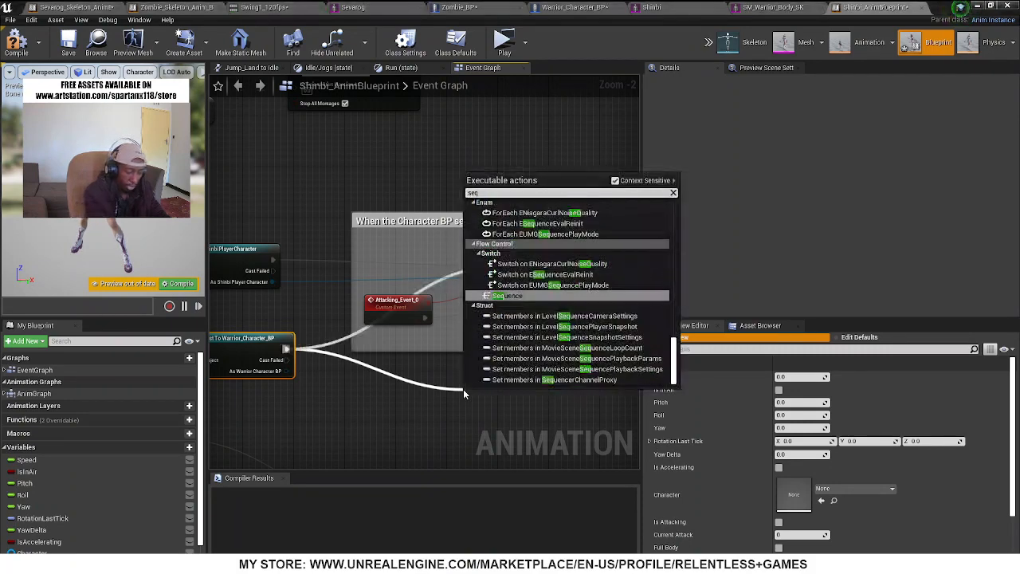
{"action": "key", "text": "Return"}
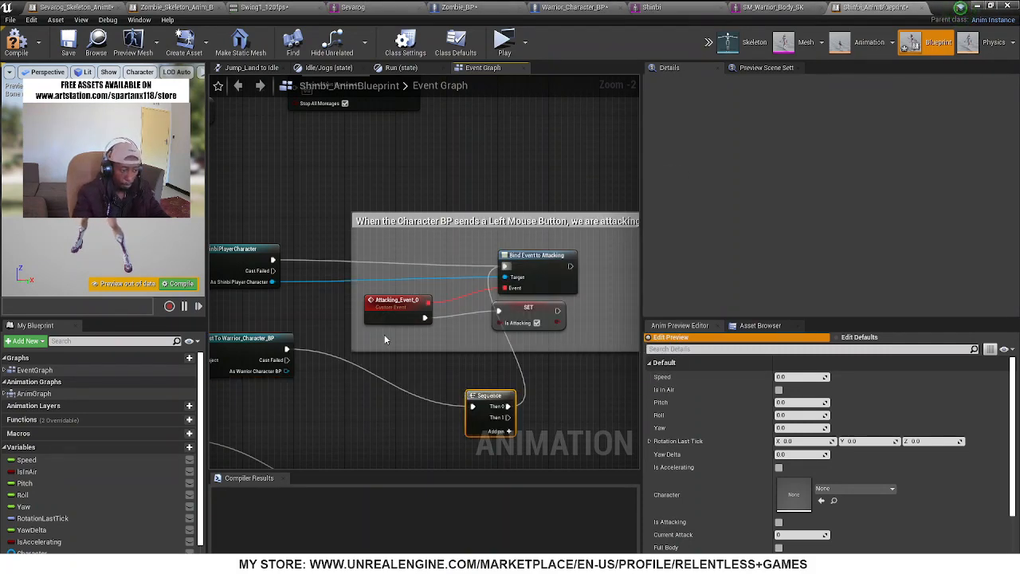
Search the actions available from As Warrior Character BP for attack variables
{"action": "right_click_drag", "start_coordinate": [384, 334], "coordinate": [365, 258]}
{"action": "left_click_drag", "start_coordinate": [263, 295], "coordinate": [530, 371]}
{"action": "type", "text": "attac"}
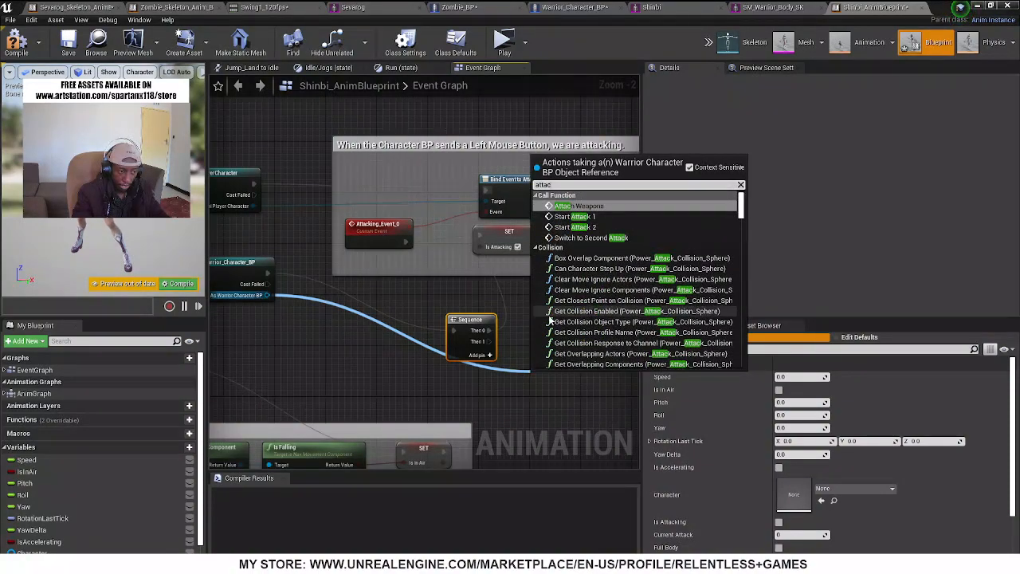
{"action": "scroll", "coordinate": [550, 319], "scroll_direction": "down", "scroll_amount": 5}
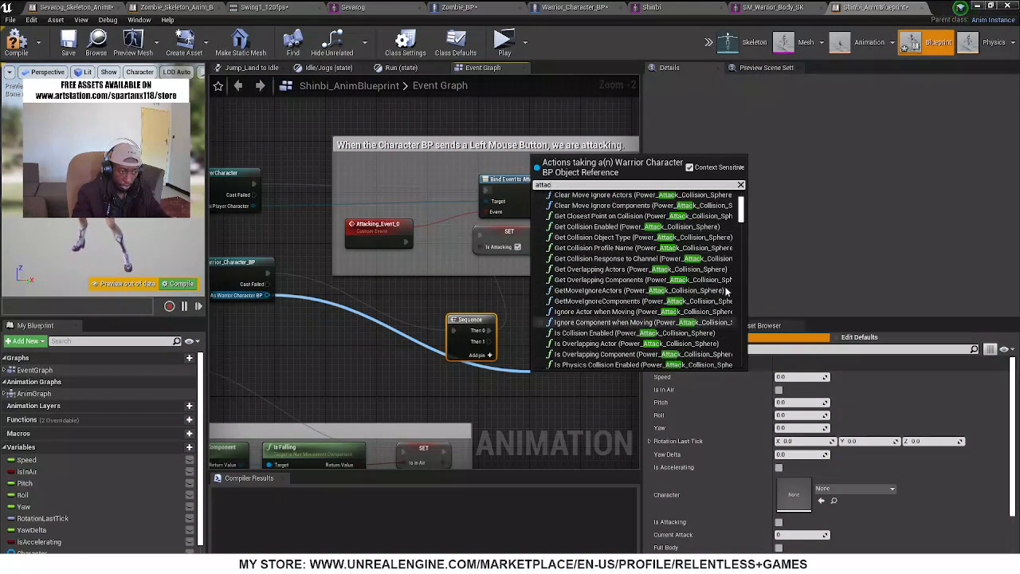
{"action": "left_click_drag", "start_coordinate": [743, 223], "coordinate": [743, 359]}
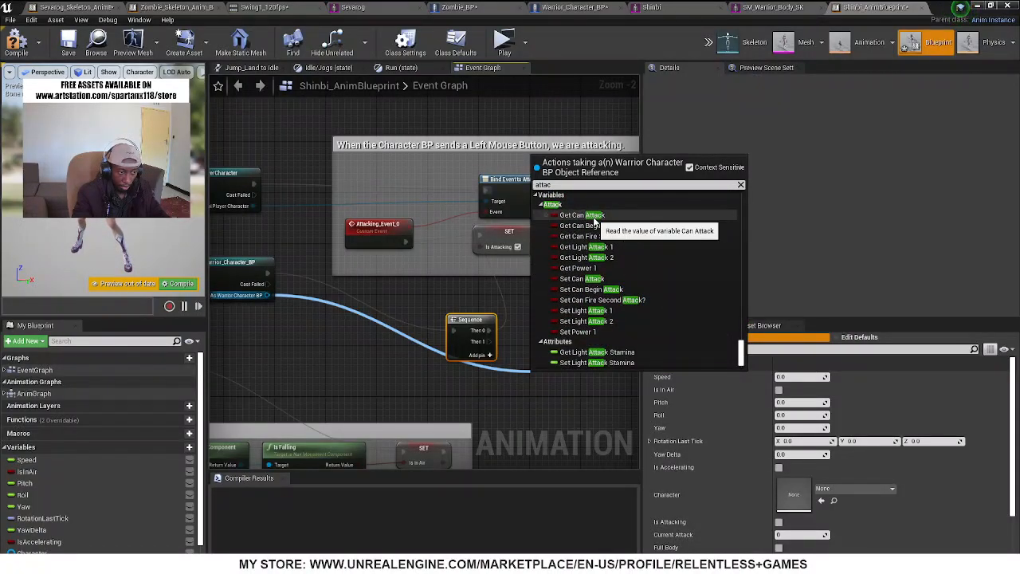
{"action": "scroll", "coordinate": [607, 292], "scroll_direction": "down", "scroll_amount": 2}
{"action": "scroll", "coordinate": [608, 292], "scroll_direction": "up", "scroll_amount": 2}
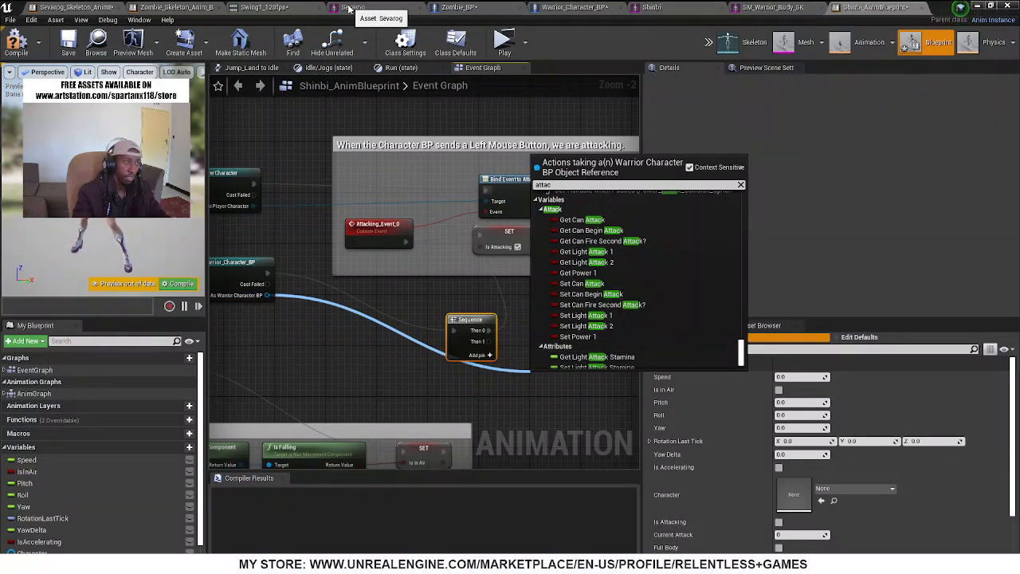
Examine the Attack variables Light_Attack_1 and Light_attack_2 in Warrior_Character_BP
{"action": "left_click", "coordinate": [652, 7]}
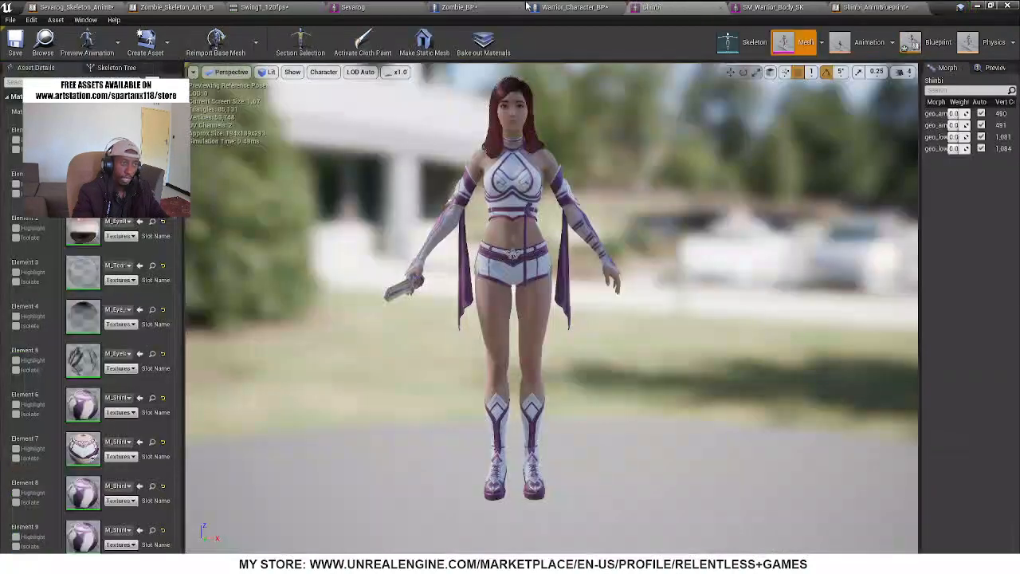
{"action": "left_click", "coordinate": [574, 7]}
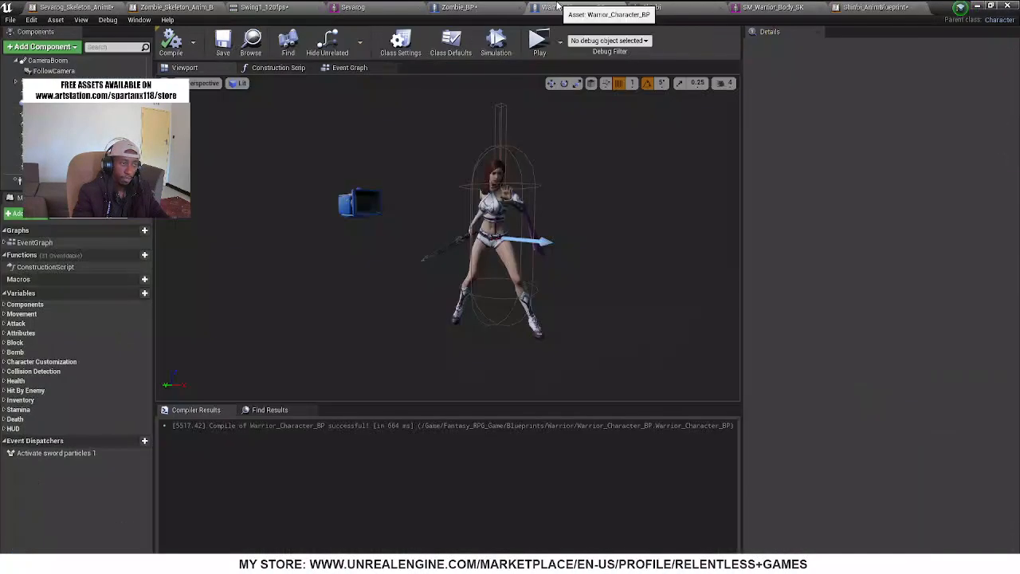
{"action": "left_click", "coordinate": [344, 67]}
{"action": "left_click", "coordinate": [5, 324]}
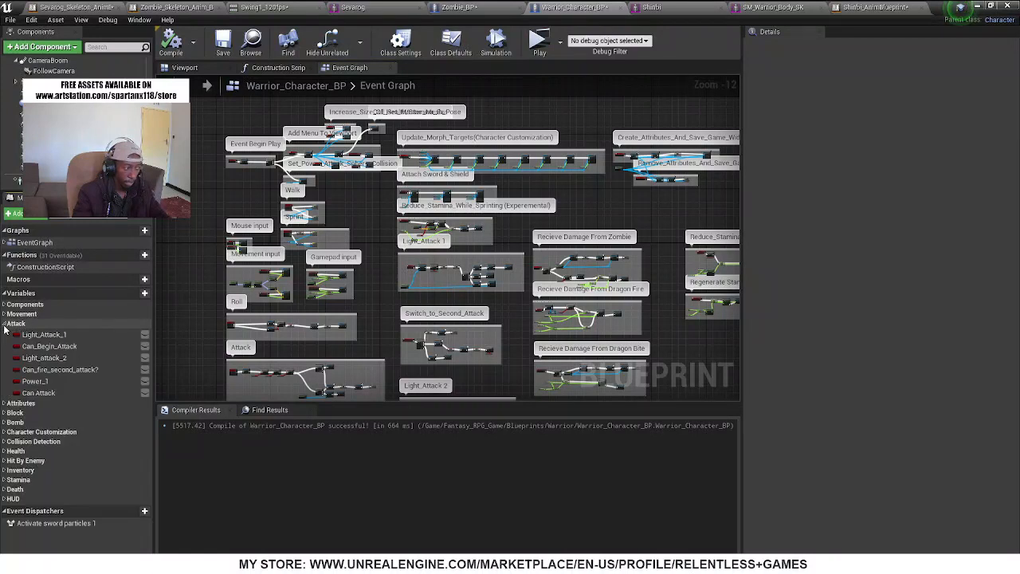
{"action": "left_click", "coordinate": [44, 335]}
{"action": "left_click", "coordinate": [46, 358]}
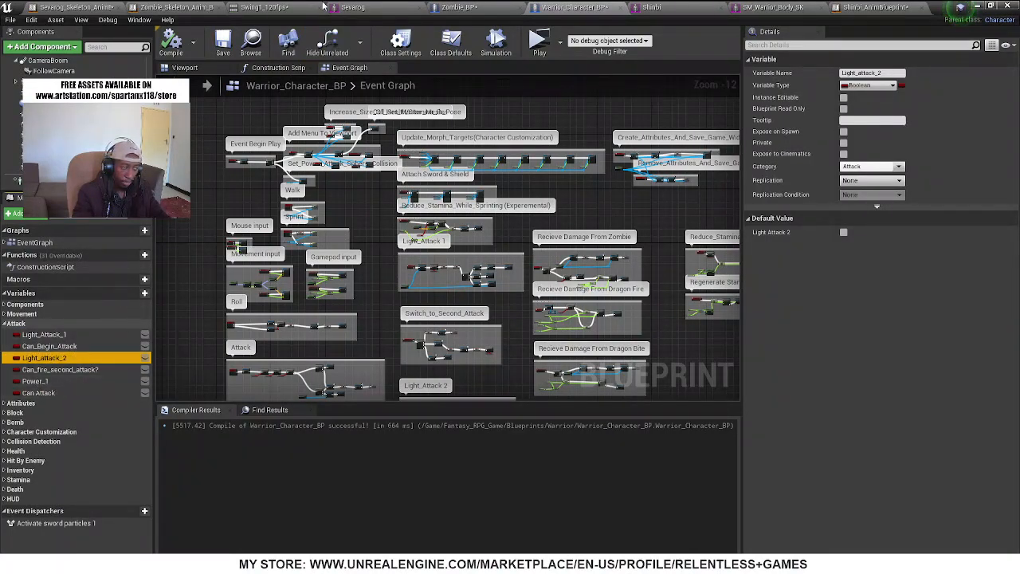
In Shinbi_AnimBlueprint, get Light Attack 1 from As Warrior Character BP and place it below the Sequence node
{"action": "left_click", "coordinate": [869, 8]}
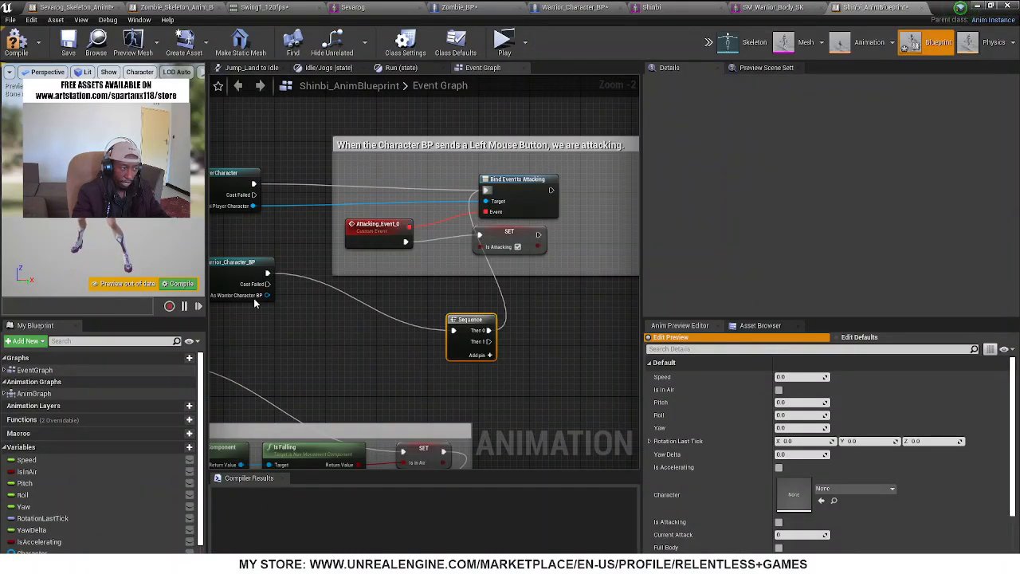
{"action": "left_click_drag", "start_coordinate": [267, 295], "coordinate": [534, 390]}
{"action": "type", "text": "light att"}
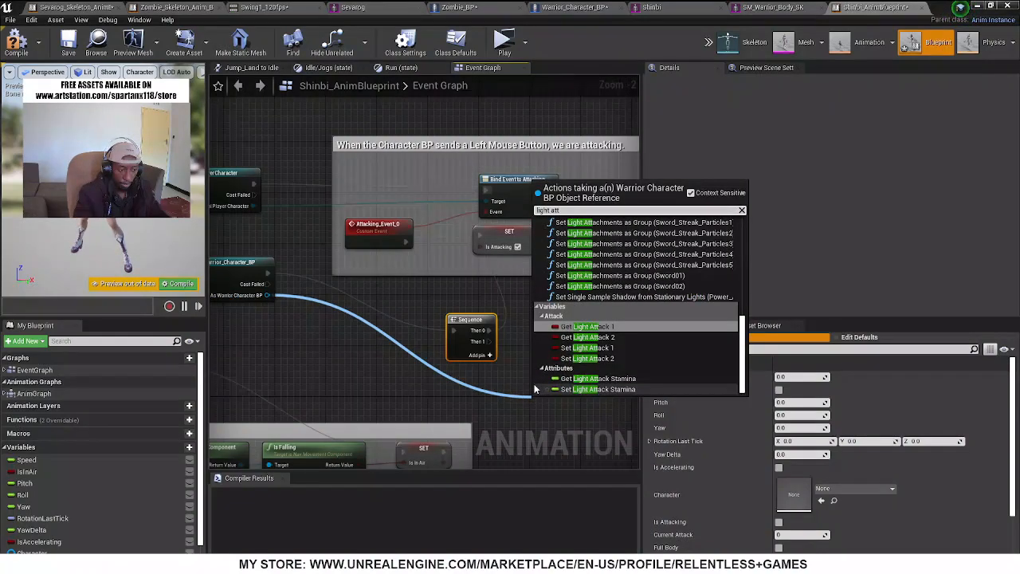
{"action": "key", "text": "Return"}
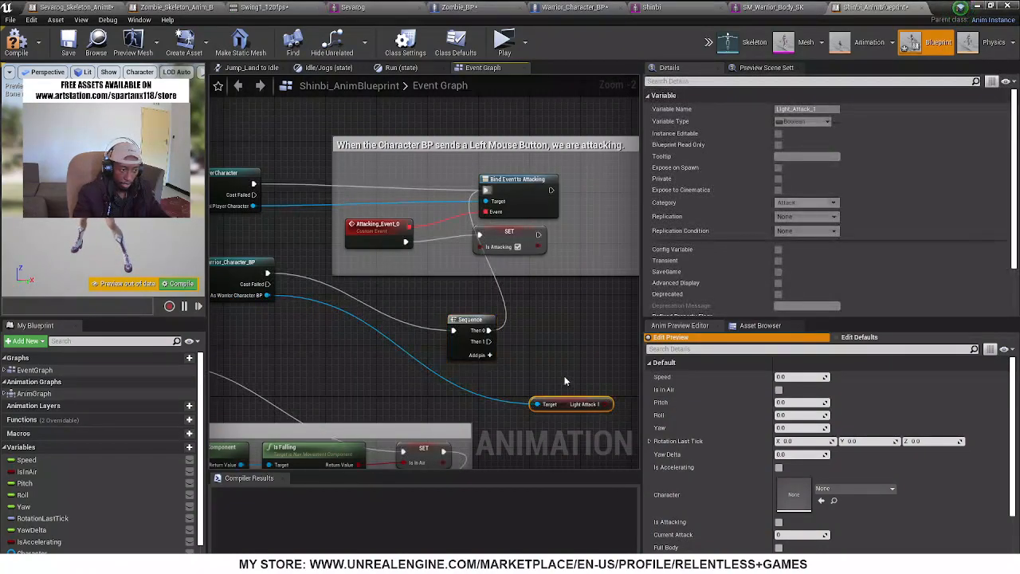
{"action": "right_click_drag", "start_coordinate": [565, 381], "coordinate": [520, 299]}
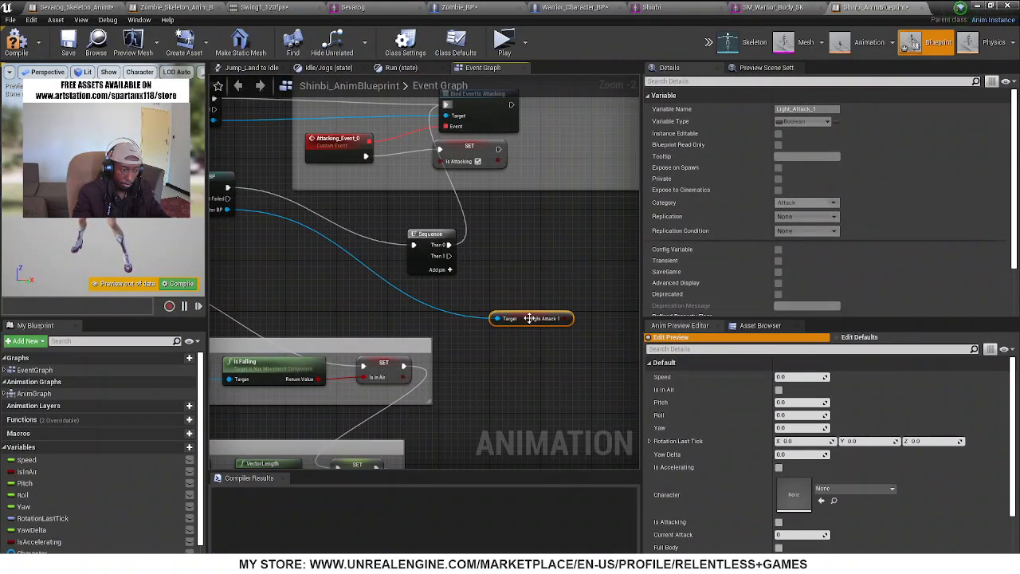
{"action": "left_click_drag", "start_coordinate": [530, 318], "coordinate": [442, 305]}
{"action": "right_click_drag", "start_coordinate": [508, 307], "coordinate": [392, 311]}
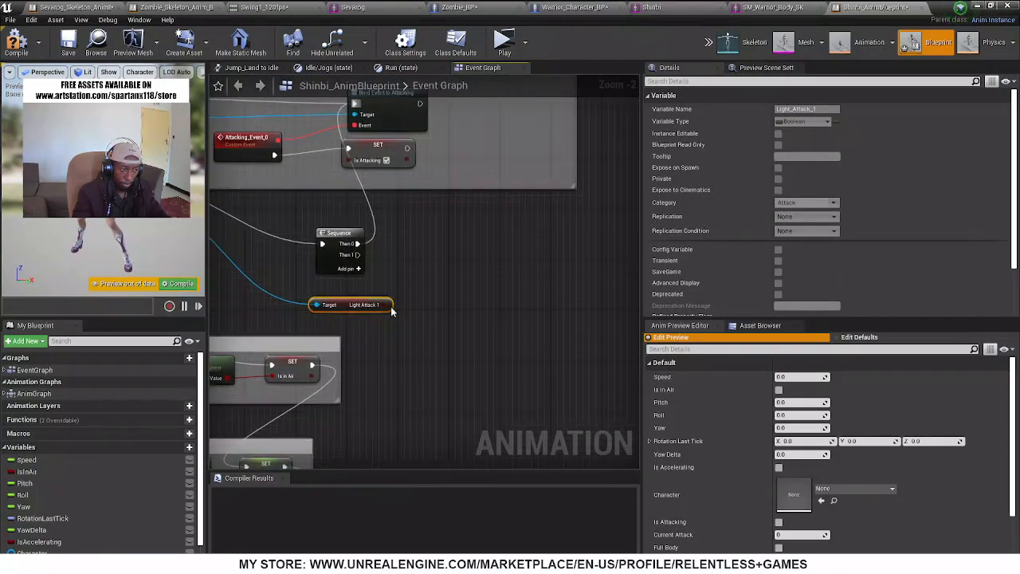
Add a Boolean variable named Attack1 to Shinbi_AnimBlueprint
{"action": "scroll", "coordinate": [75, 499], "scroll_direction": "down", "scroll_amount": 2}
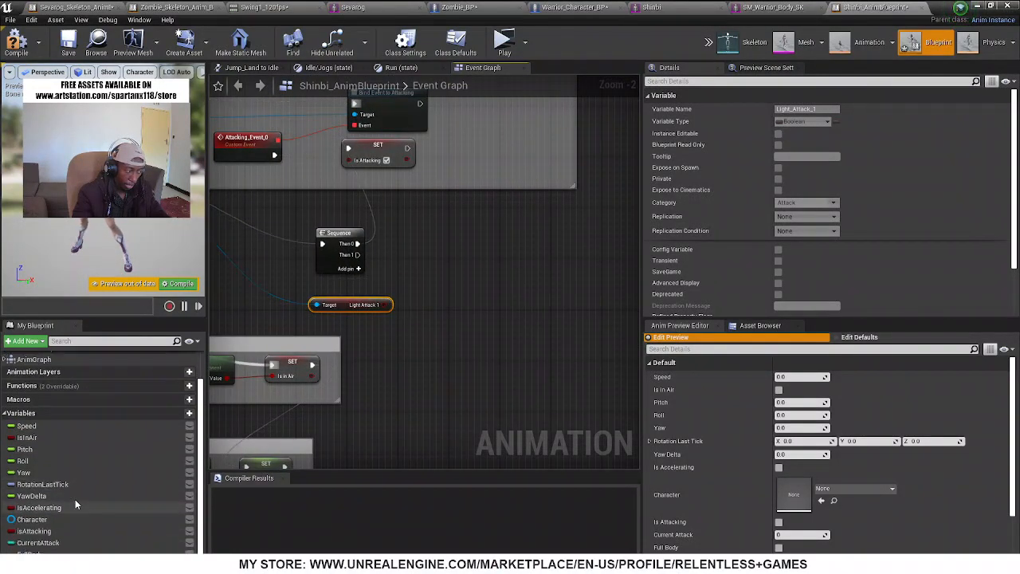
{"action": "left_click", "coordinate": [188, 416]}
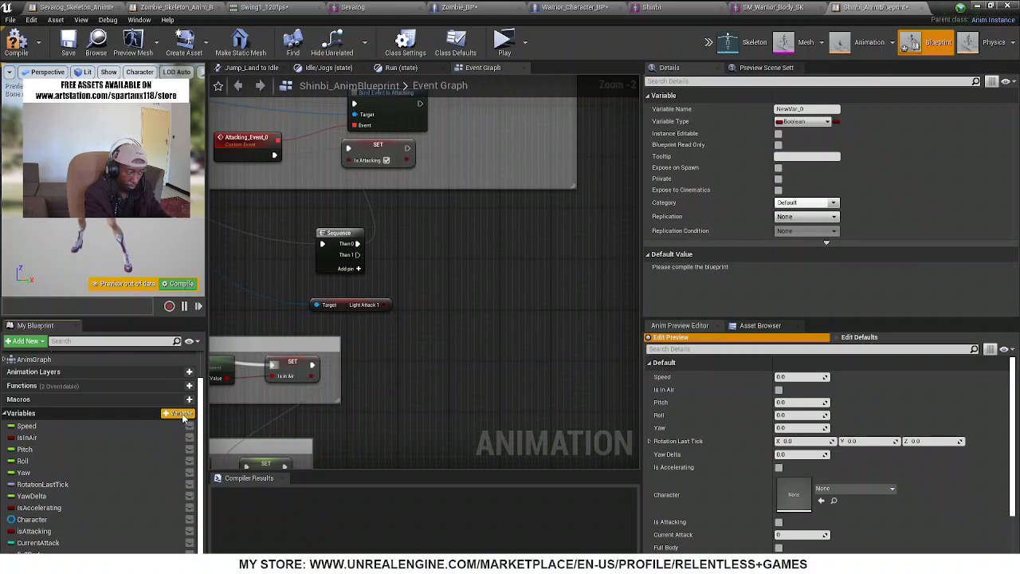
{"action": "type", "text": "Attack1"}
{"action": "key", "text": "Return"}
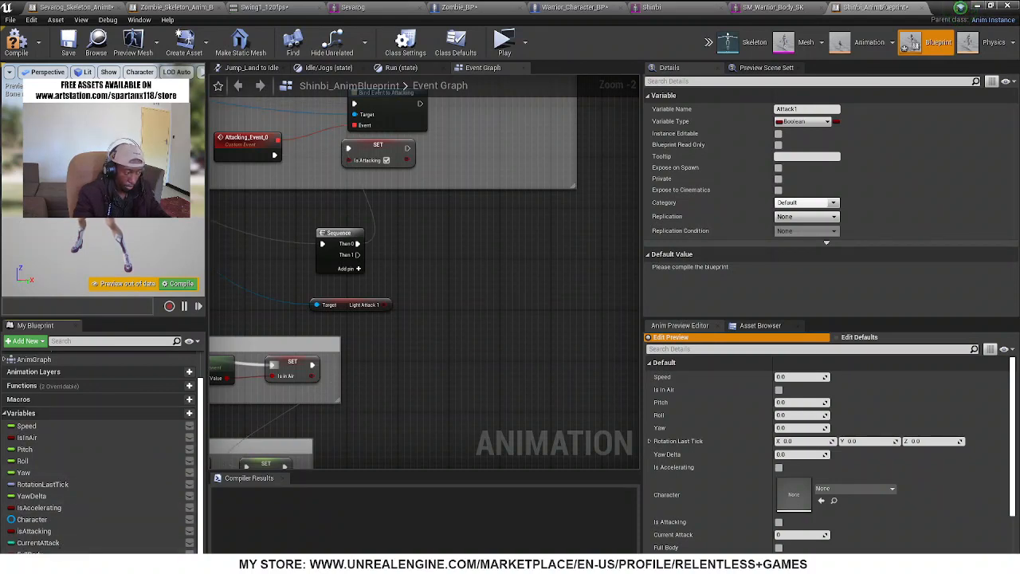
Add a Set Attack1 node fed by Light Attack 1, run it from Then 1, and add another output to the Sequence
{"action": "left_click_drag", "start_coordinate": [469, 289], "coordinate": [384, 313]}
{"action": "left_click", "coordinate": [495, 311]}
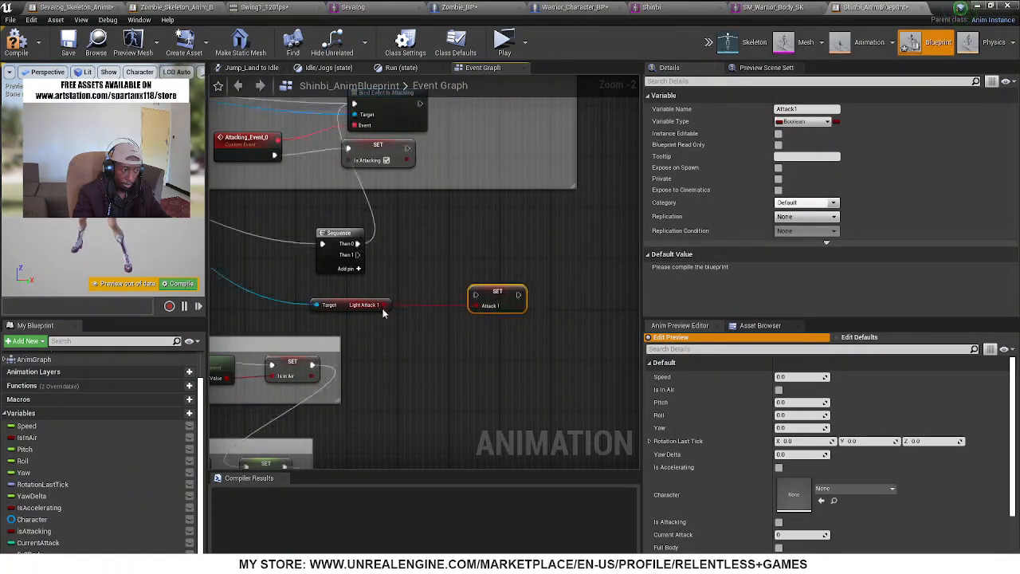
{"action": "left_click_drag", "start_coordinate": [359, 254], "coordinate": [476, 295]}
{"action": "left_click_drag", "start_coordinate": [367, 318], "coordinate": [369, 319]}
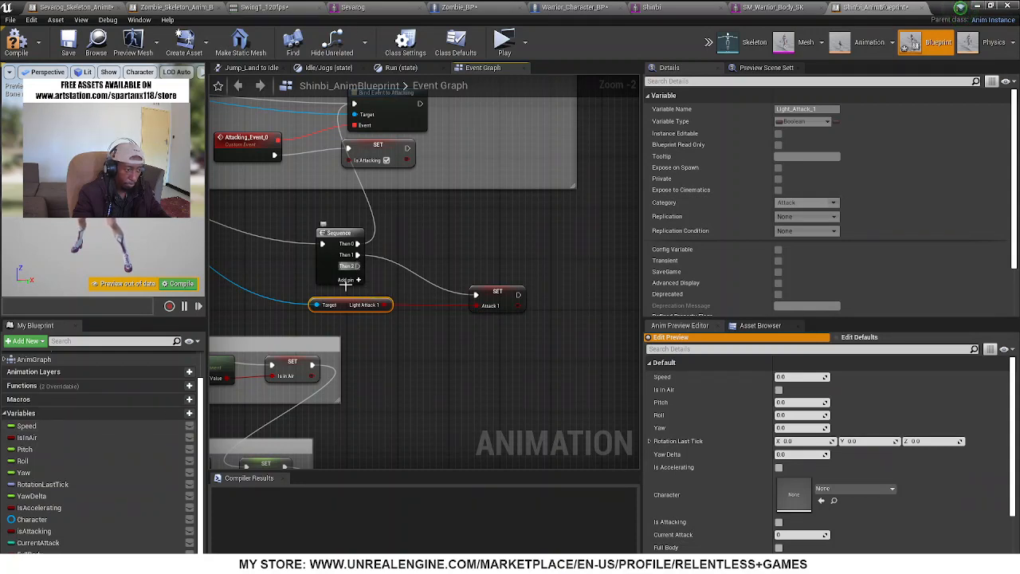
Add a Boolean variable named Attack2 and run its Set node from the Sequence's Then 2 output
{"action": "left_click", "coordinate": [194, 413]}
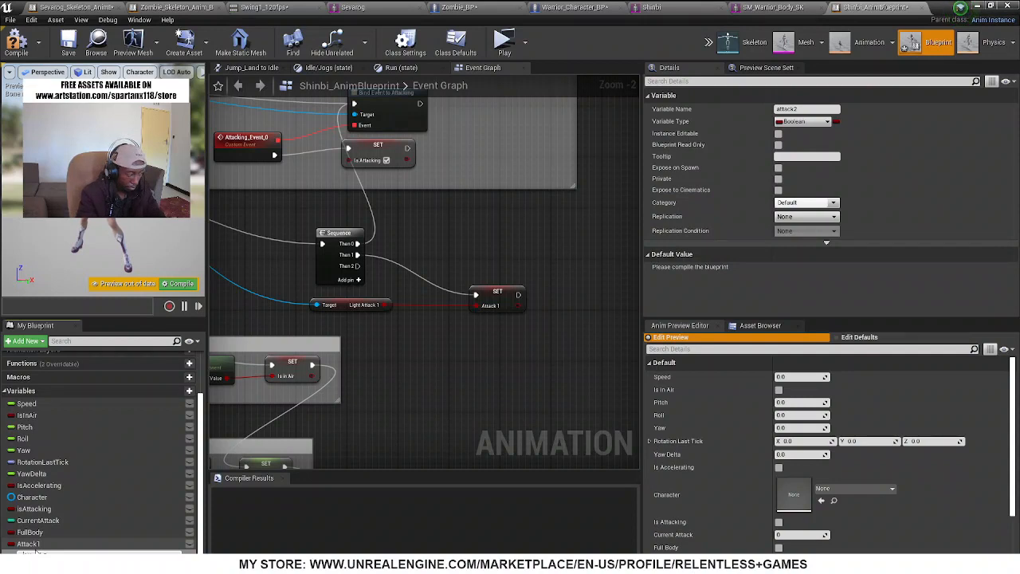
{"action": "left_click_drag", "start_coordinate": [45, 551], "coordinate": [312, 438]}
{"action": "left_click_drag", "start_coordinate": [414, 348], "coordinate": [417, 348]}
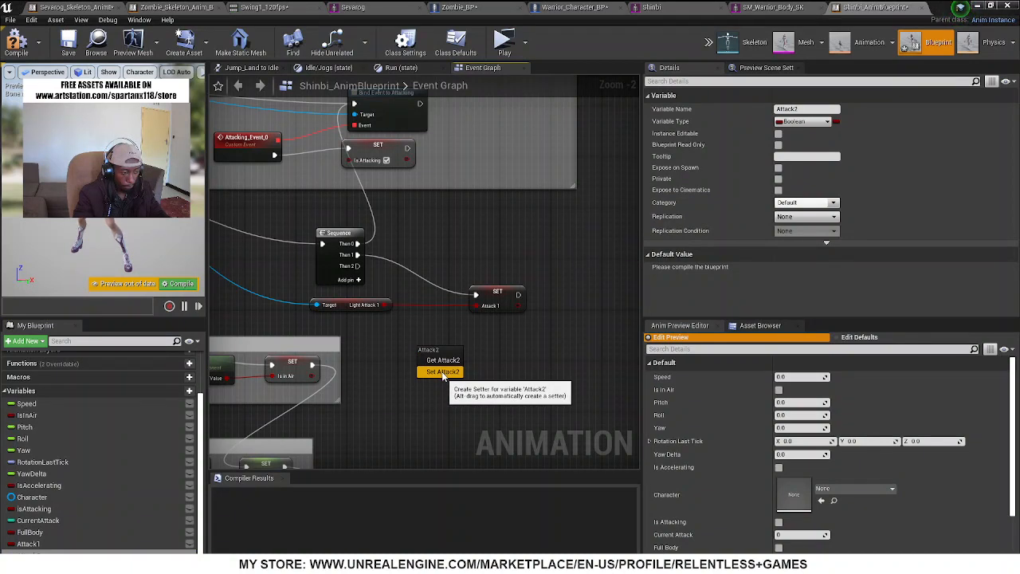
{"action": "left_click", "coordinate": [443, 372]}
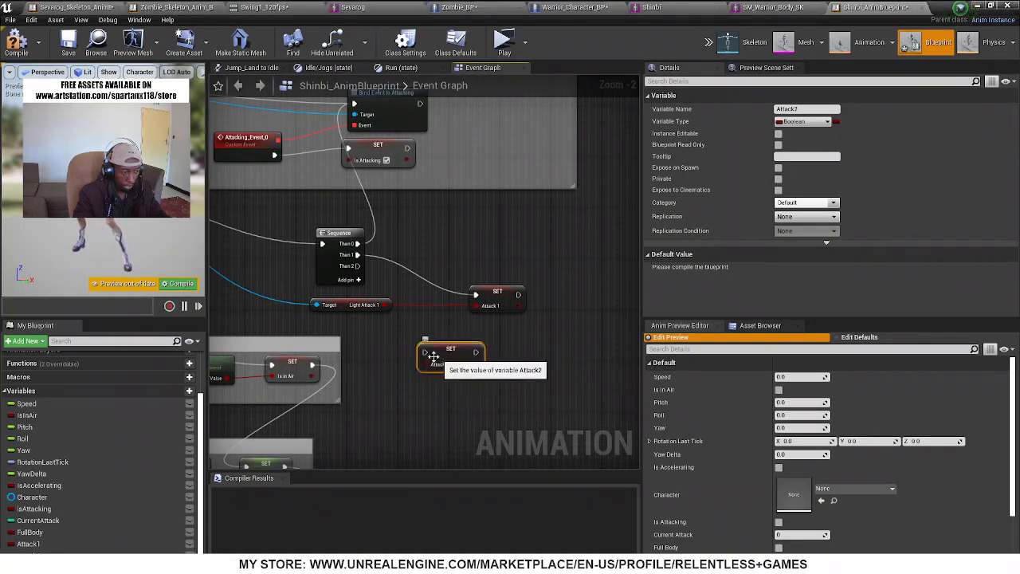
{"action": "left_click_drag", "start_coordinate": [424, 352], "coordinate": [357, 266]}
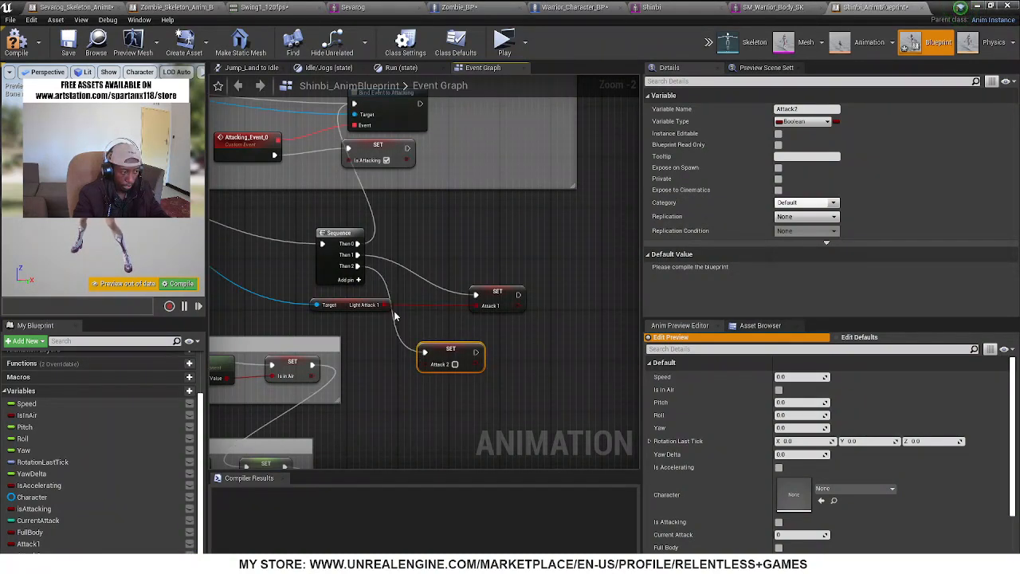
Feed Light Attack 2 from As Warrior Character BP into Set Attack2, and move the cast node down beside the Sequence
{"action": "right_click_drag", "start_coordinate": [294, 305], "coordinate": [322, 257]}
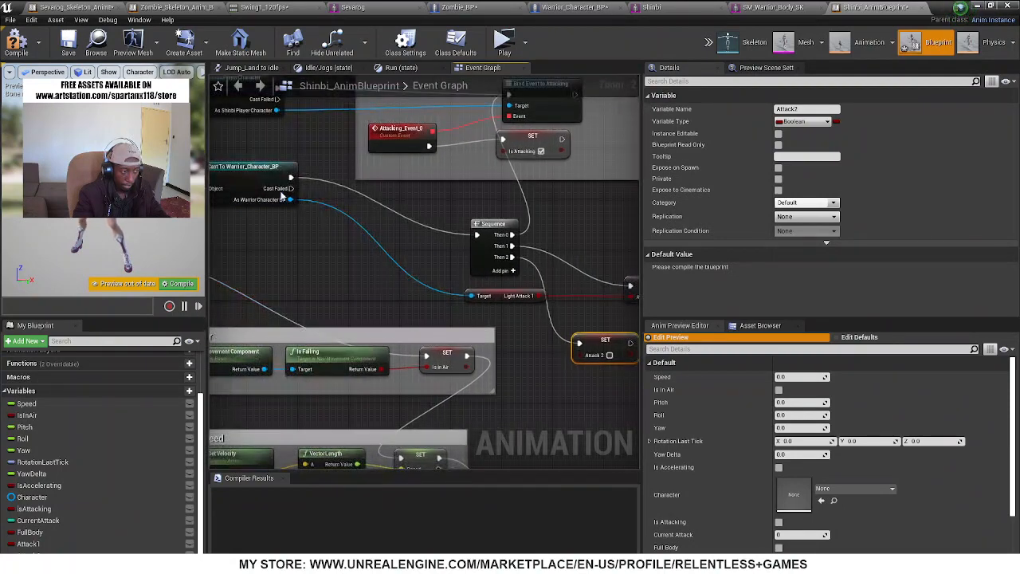
{"action": "left_click_drag", "start_coordinate": [290, 199], "coordinate": [524, 365]}
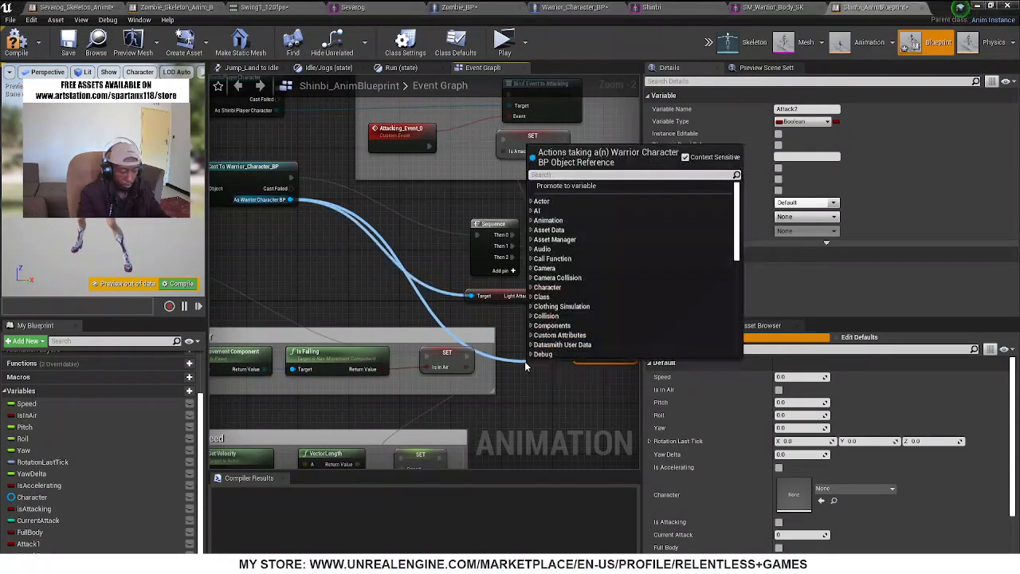
{"action": "type", "text": "light at"}
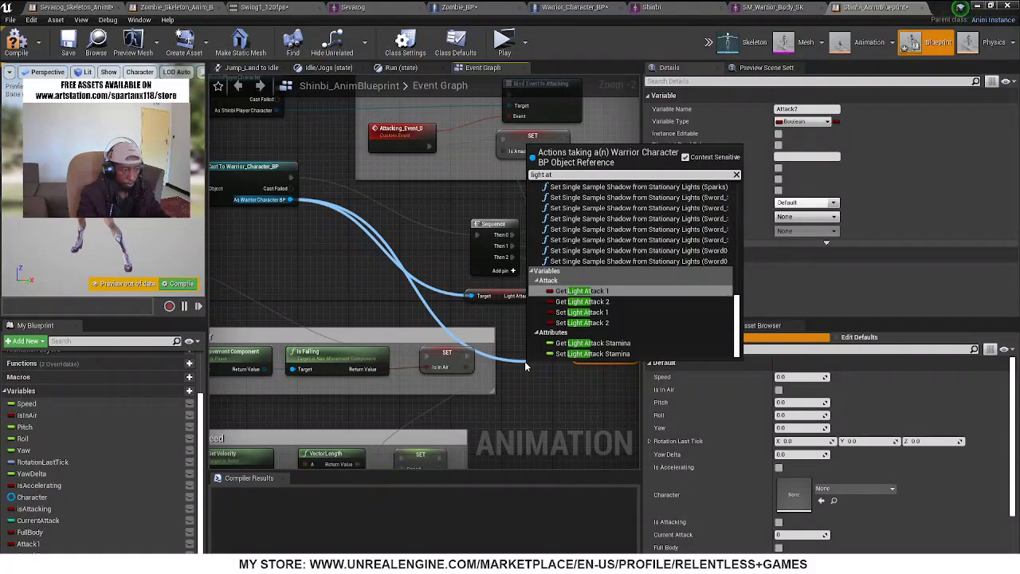
{"action": "left_click", "coordinate": [586, 322]}
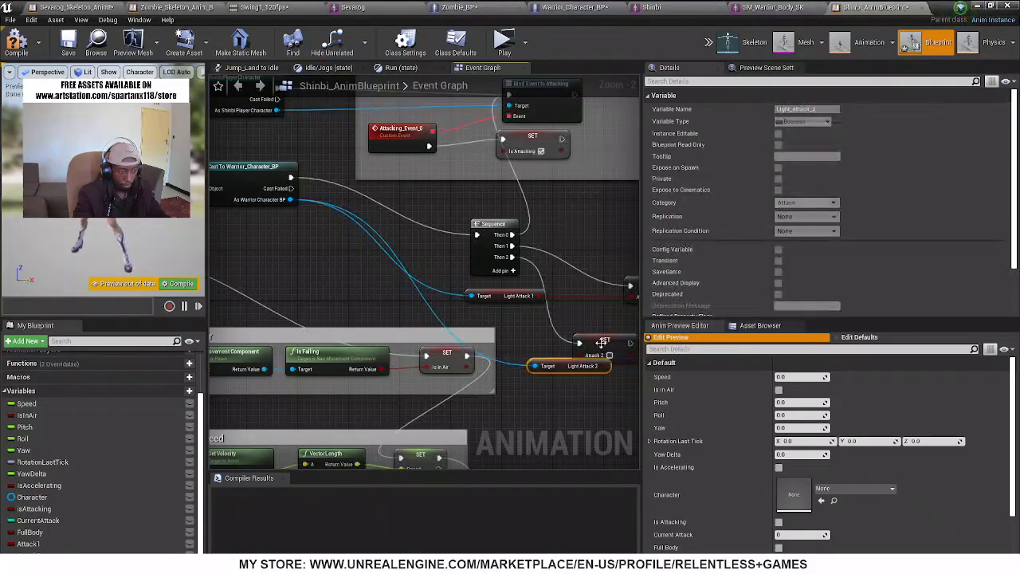
{"action": "right_click_drag", "start_coordinate": [614, 338], "coordinate": [474, 316]}
{"action": "left_click_drag", "start_coordinate": [474, 315], "coordinate": [525, 311]}
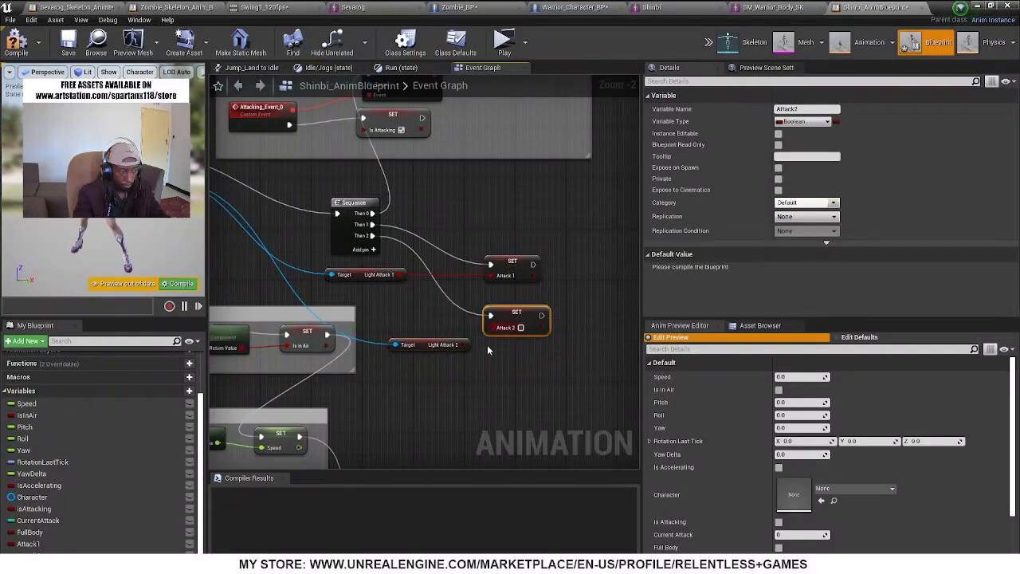
{"action": "left_click_drag", "start_coordinate": [461, 344], "coordinate": [503, 330]}
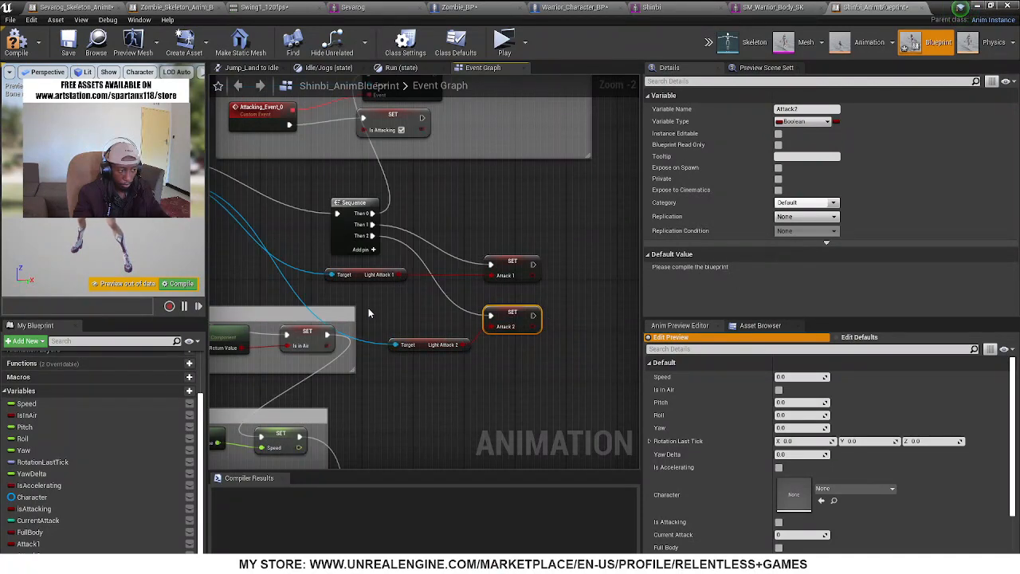
{"action": "right_click_drag", "start_coordinate": [369, 308], "coordinate": [587, 362]}
{"action": "left_click_drag", "start_coordinate": [337, 207], "coordinate": [429, 294]}
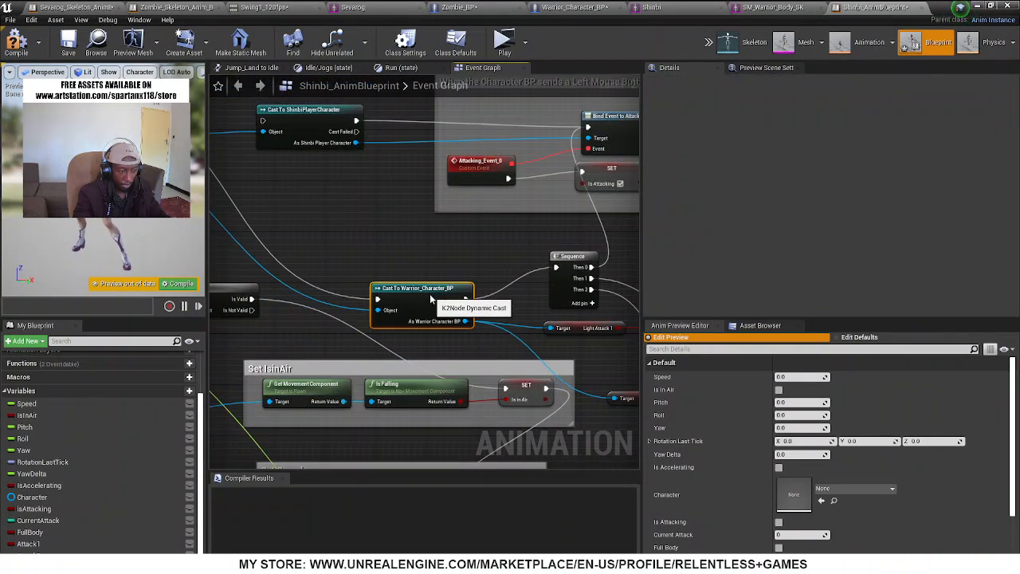
Move the Light Attack 1 node closer to the Set Attack1 node and compile the blueprint
{"action": "right_click_drag", "start_coordinate": [581, 343], "coordinate": [450, 326]}
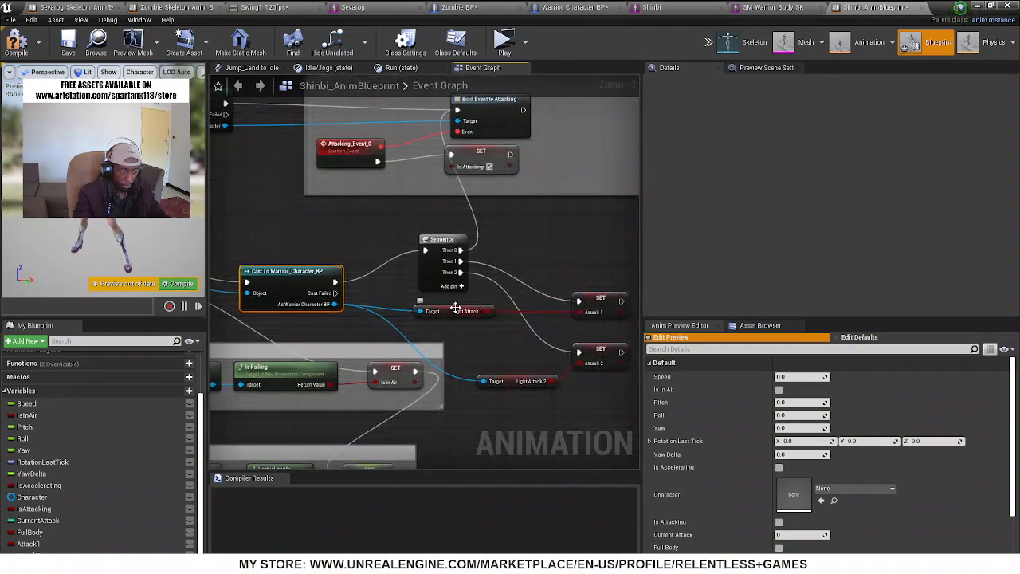
{"action": "left_click_drag", "start_coordinate": [456, 308], "coordinate": [515, 305]}
{"action": "right_click_drag", "start_coordinate": [377, 254], "coordinate": [310, 249]}
{"action": "left_click", "coordinate": [16, 41]}
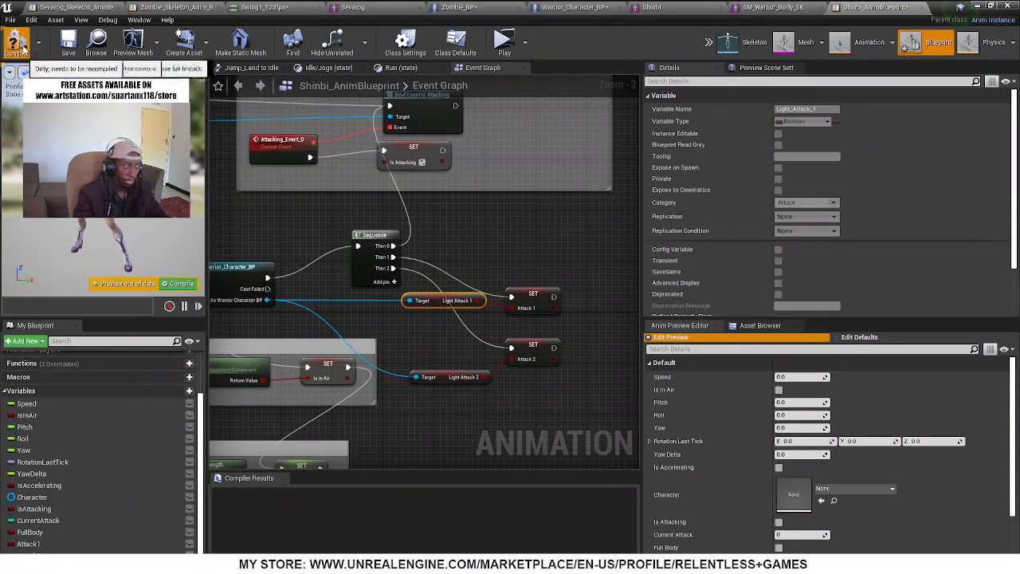
Insert a Sequence after Event Blueprint Initialize Animation, running Cast To Warrior_Character_BP from Then 0 and Cast To ShinbiPlayerCharacter from Then 1, and compile
{"action": "right_click_drag", "start_coordinate": [307, 207], "coordinate": [495, 311]}
{"action": "left_click_drag", "start_coordinate": [479, 233], "coordinate": [486, 198]}
{"action": "right_click_drag", "start_coordinate": [529, 338], "coordinate": [481, 287]}
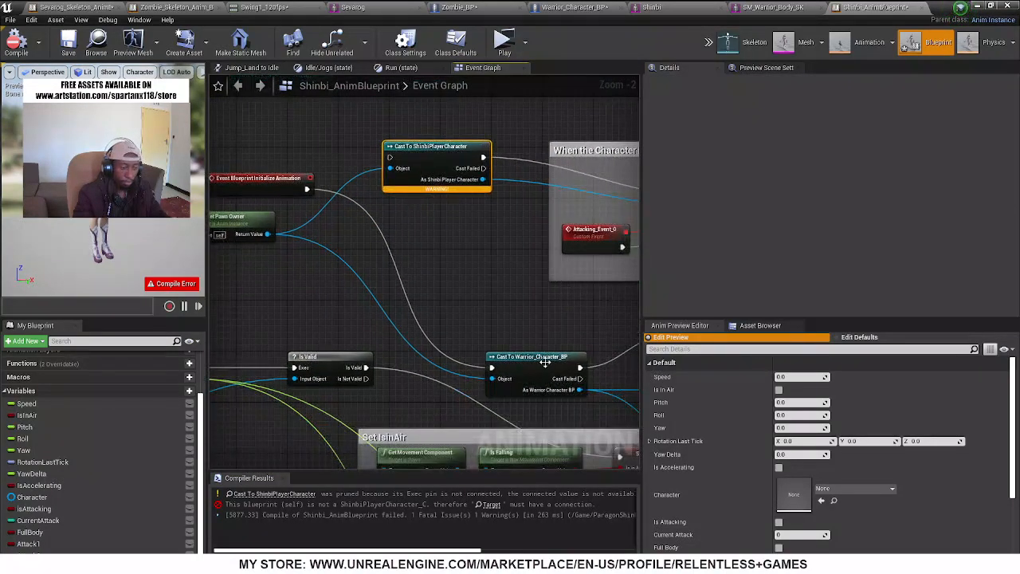
{"action": "left_click_drag", "start_coordinate": [307, 188], "coordinate": [355, 245]}
{"action": "type", "text": "seq"}
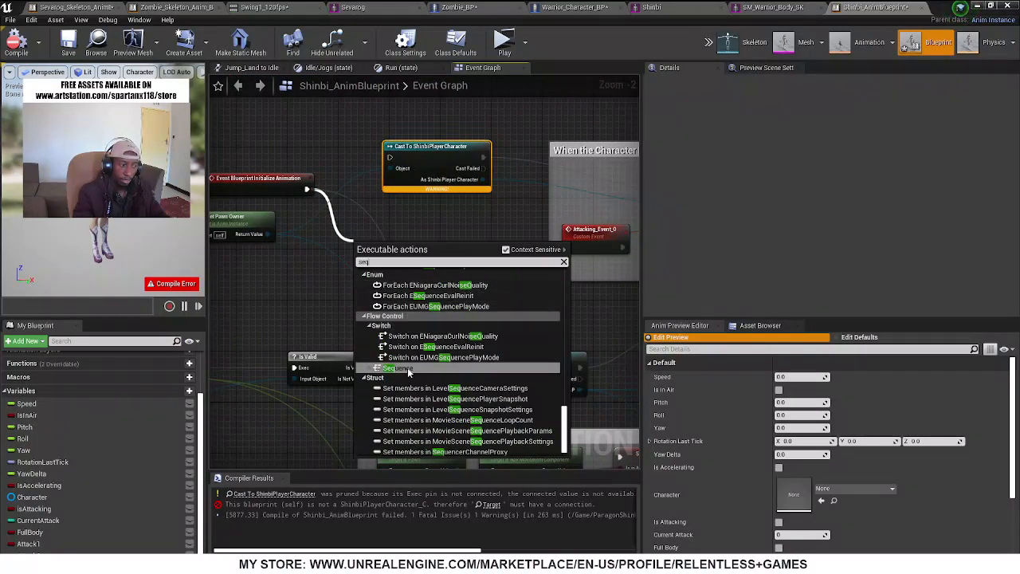
{"action": "left_click", "coordinate": [409, 371]}
{"action": "left_click_drag", "start_coordinate": [394, 270], "coordinate": [390, 158]}
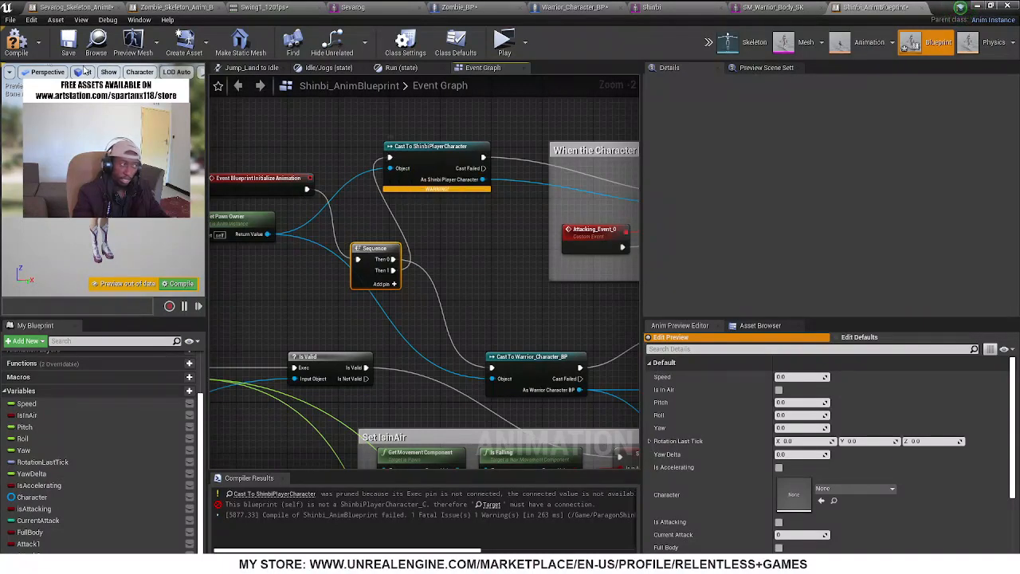
{"action": "left_click", "coordinate": [16, 41]}
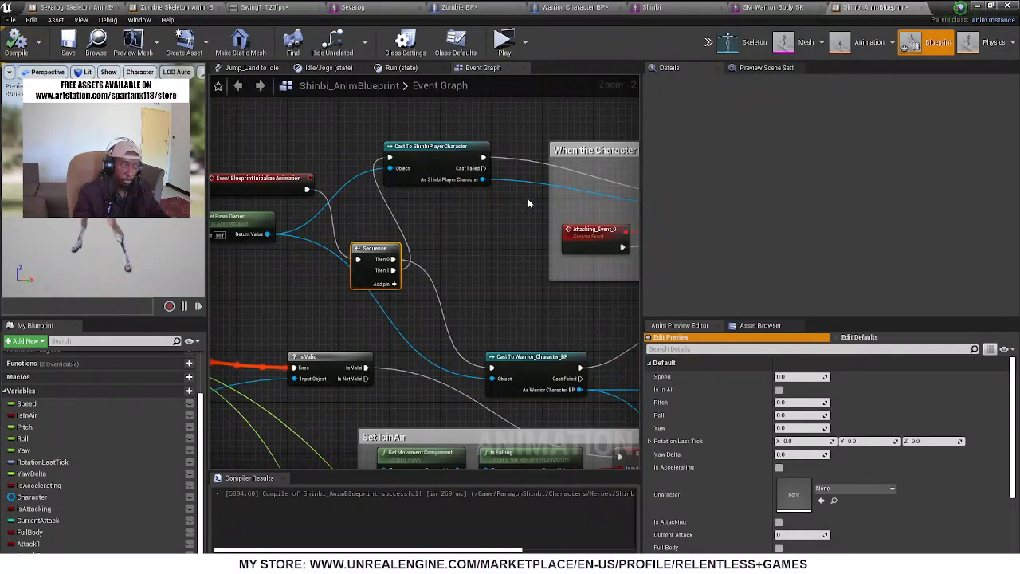
Move the Light Attack 1 and 2 nodes with their Set Attack1 and Set Attack2 nodes farther away from the Sequence
{"action": "right_click_drag", "start_coordinate": [507, 270], "coordinate": [377, 237]}
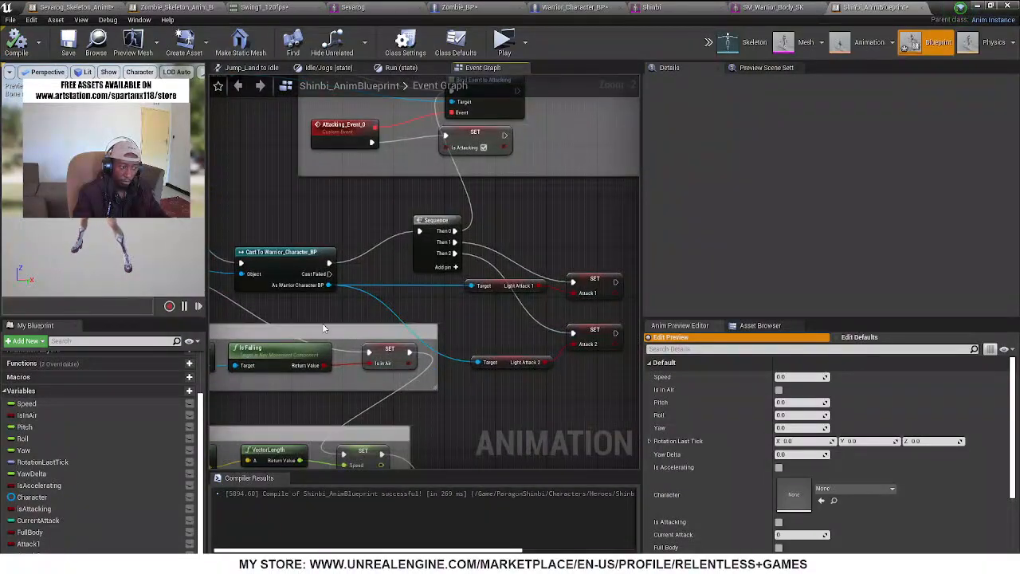
{"action": "scroll", "coordinate": [447, 339], "scroll_direction": "down", "scroll_amount": 3}
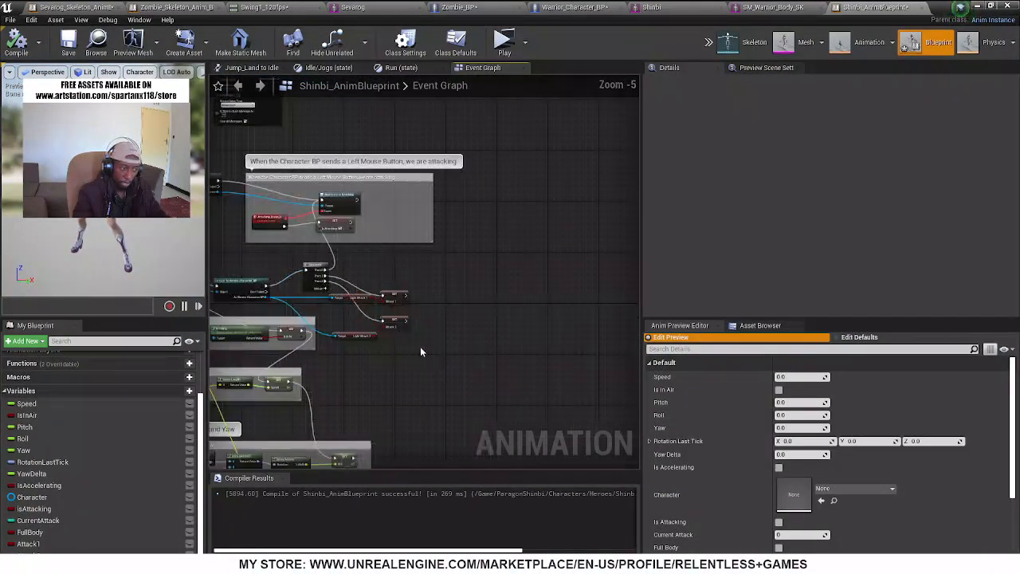
{"action": "left_click_drag", "start_coordinate": [434, 362], "coordinate": [466, 306]}
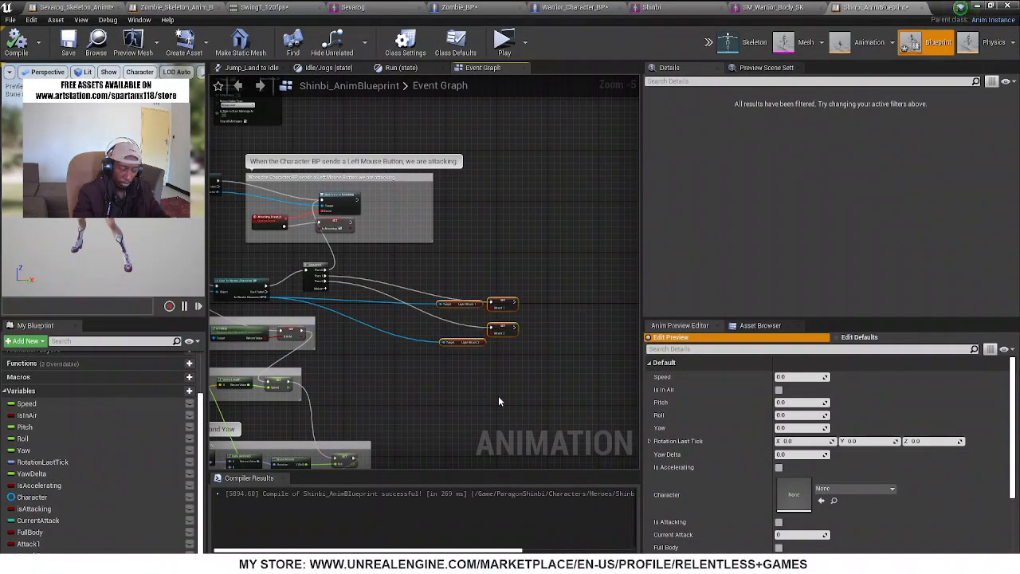
{"action": "scroll", "coordinate": [374, 234], "scroll_direction": "up", "scroll_amount": 5}
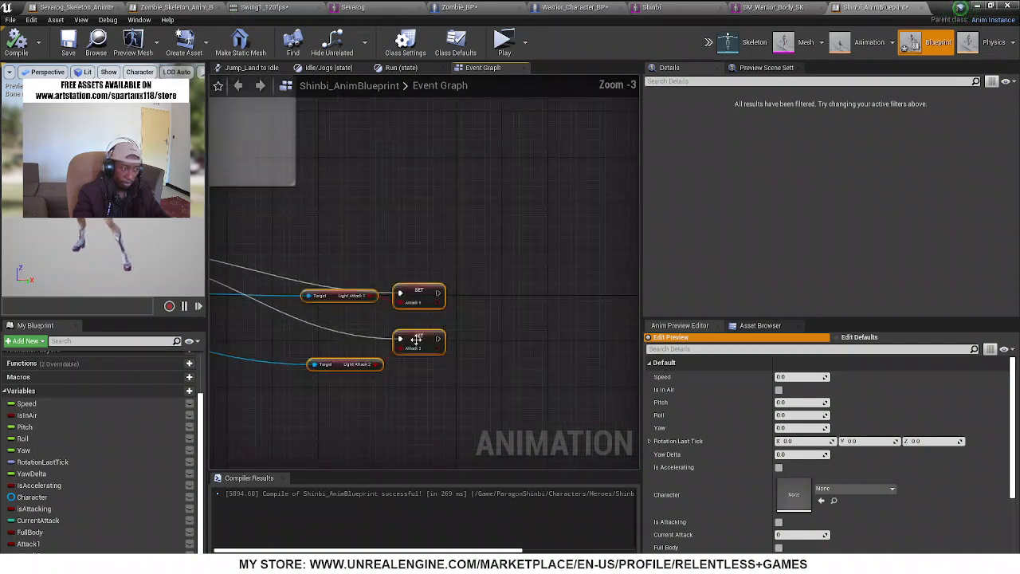
{"action": "left_click", "coordinate": [513, 342]}
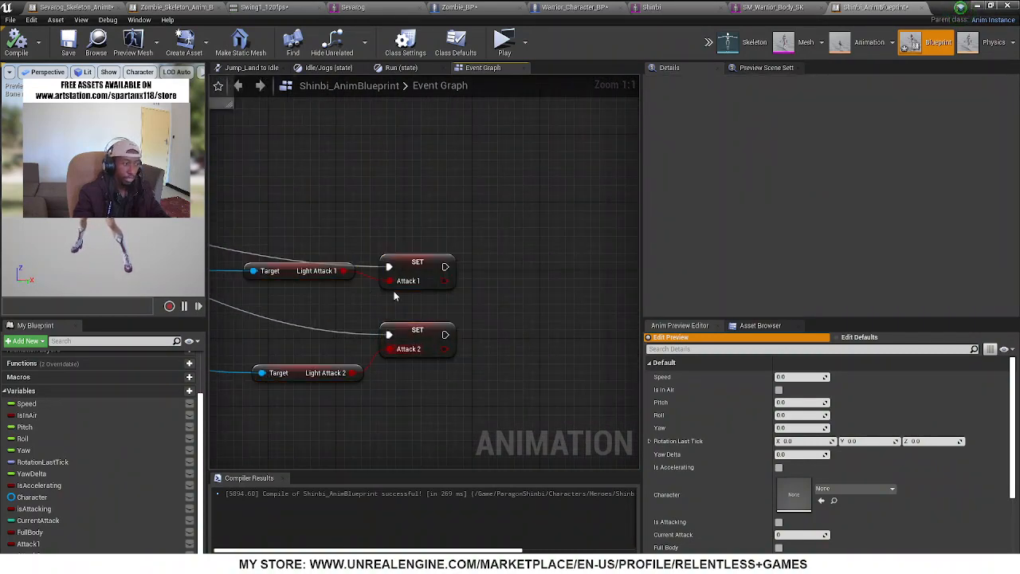
{"action": "left_click_drag", "start_coordinate": [300, 389], "coordinate": [317, 266]}
{"action": "left_click_drag", "start_coordinate": [430, 191], "coordinate": [439, 338]}
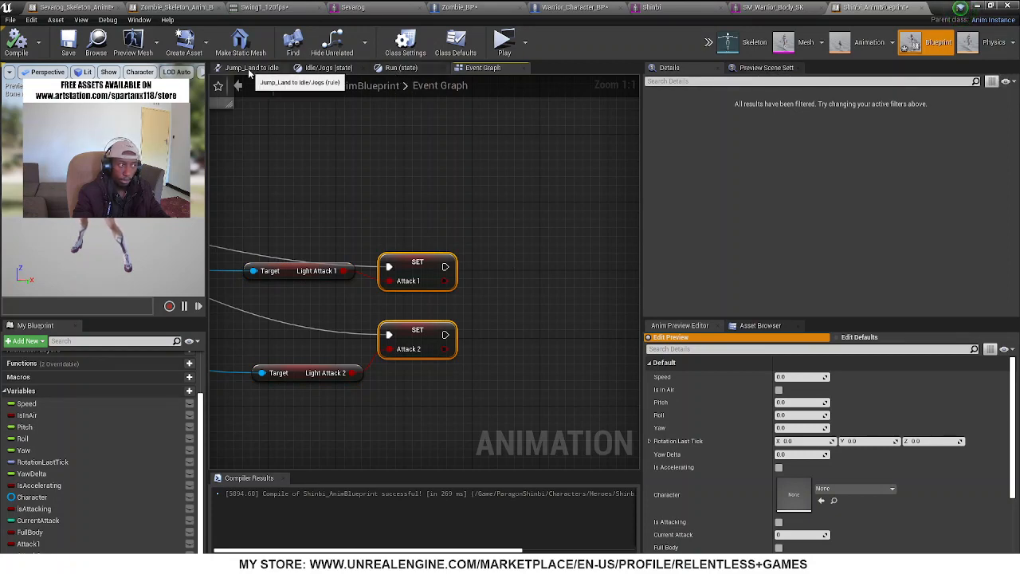
Examine the Run state, Idle/Jogs state and Jump_Land to Idle/Jogs rule graphs for where the attacks could be blended in
{"action": "left_click", "coordinate": [402, 68]}
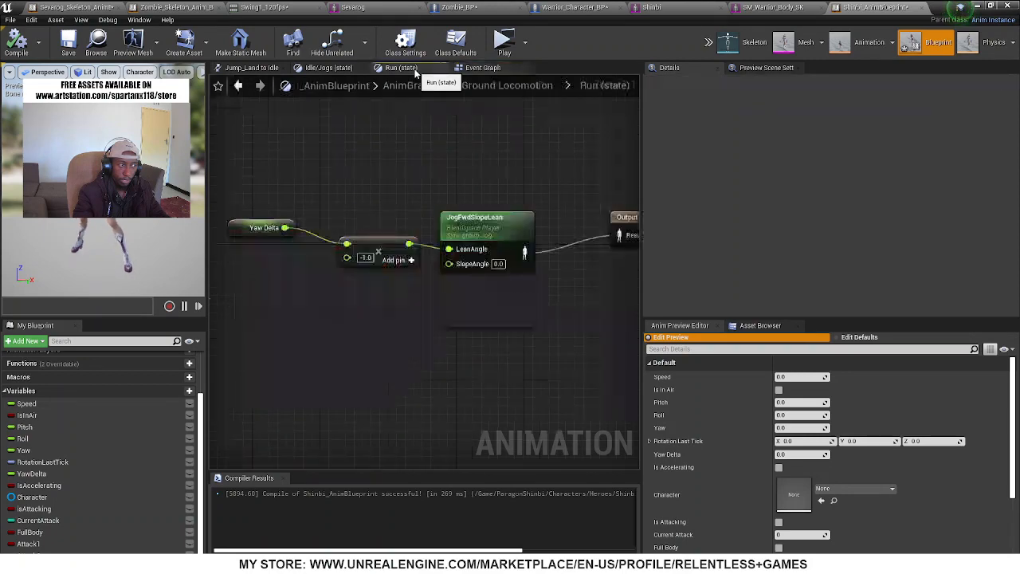
{"action": "left_click", "coordinate": [327, 69]}
{"action": "left_click", "coordinate": [257, 67]}
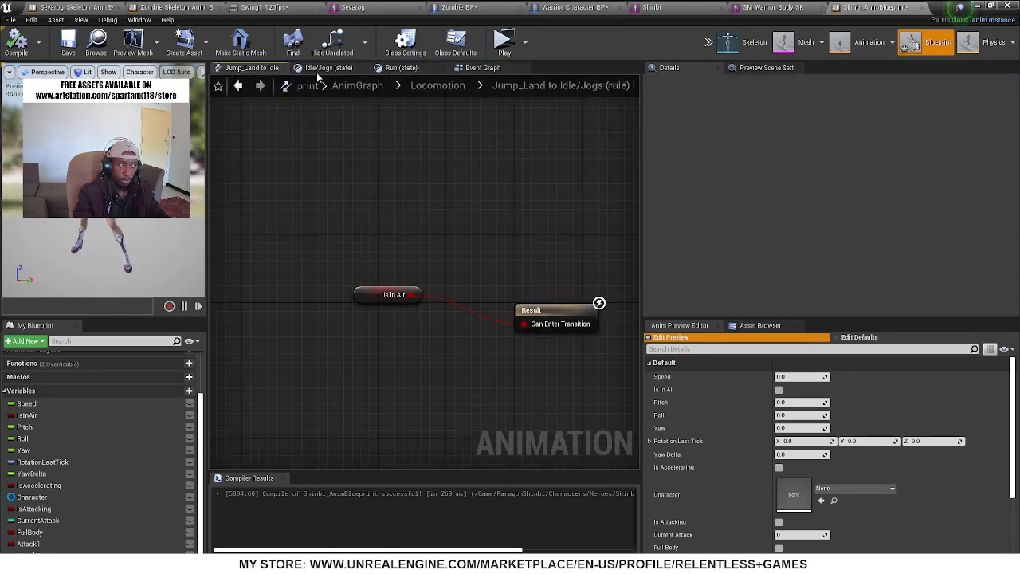
{"action": "left_click", "coordinate": [393, 69]}
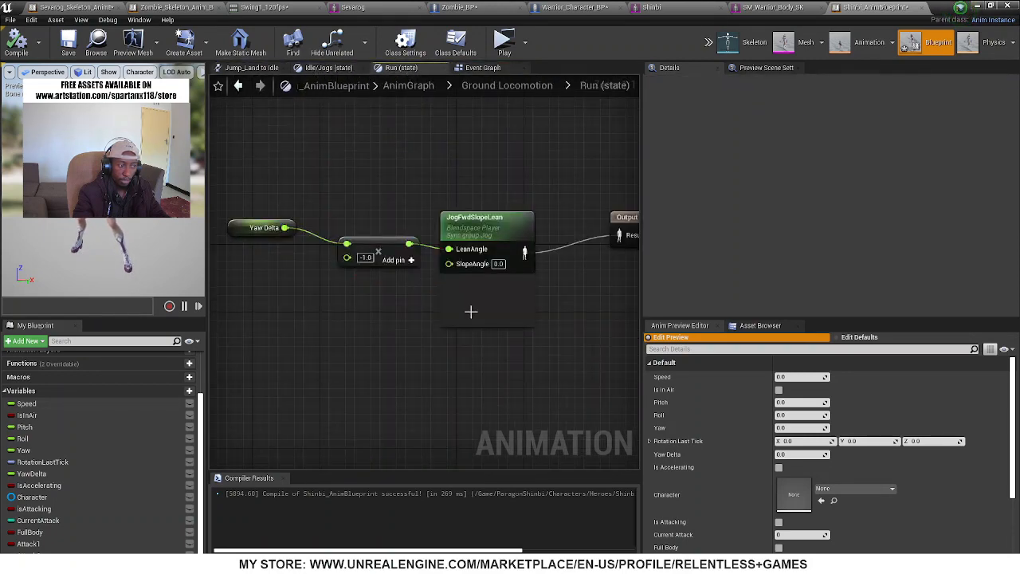
{"action": "scroll", "coordinate": [502, 338], "scroll_direction": "down", "scroll_amount": 3}
{"action": "scroll", "coordinate": [615, 303], "scroll_direction": "up", "scroll_amount": 3}
{"action": "right_click_drag", "start_coordinate": [590, 315], "coordinate": [638, 318]}
{"action": "right_click_drag", "start_coordinate": [423, 151], "coordinate": [424, 152]}
{"action": "left_click", "coordinate": [328, 68]}
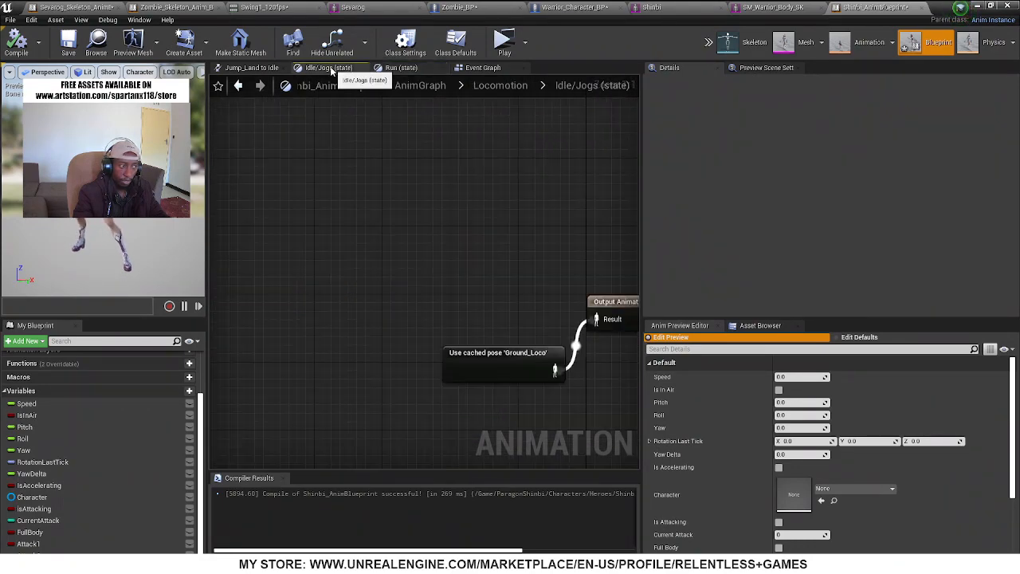
{"action": "right_click_drag", "start_coordinate": [420, 196], "coordinate": [273, 171]}
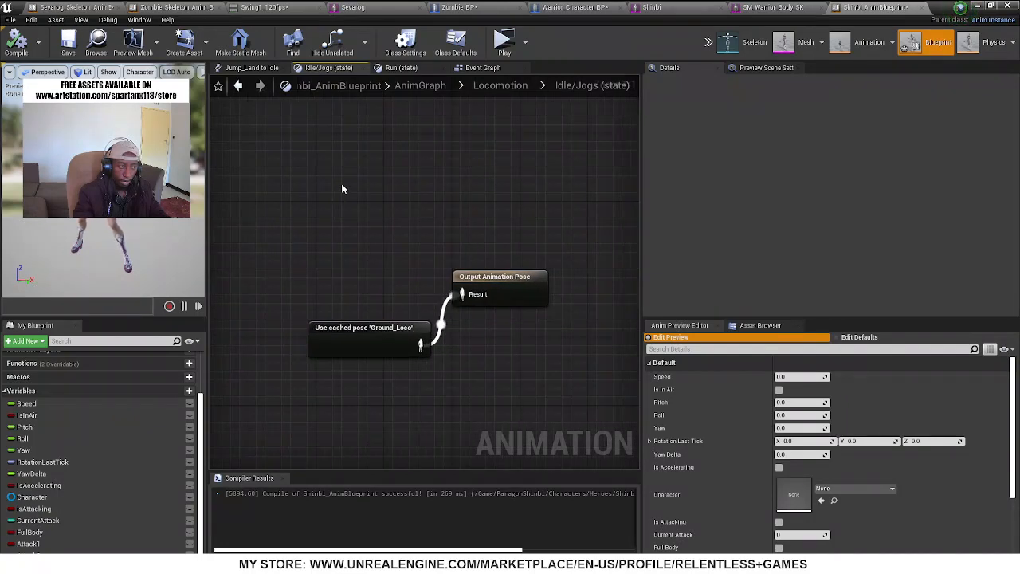
{"action": "scroll", "coordinate": [342, 188], "scroll_direction": "down", "scroll_amount": 4}
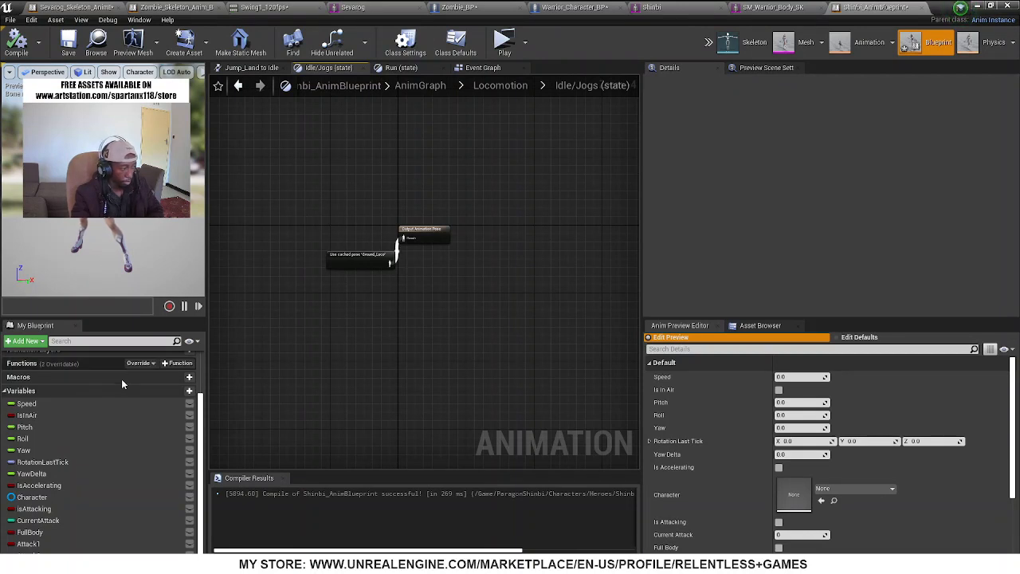
Open the AnimGraph and move the Output Pose node well away from Component To Local to make room between them
{"action": "scroll", "coordinate": [121, 383], "scroll_direction": "up", "scroll_amount": 2}
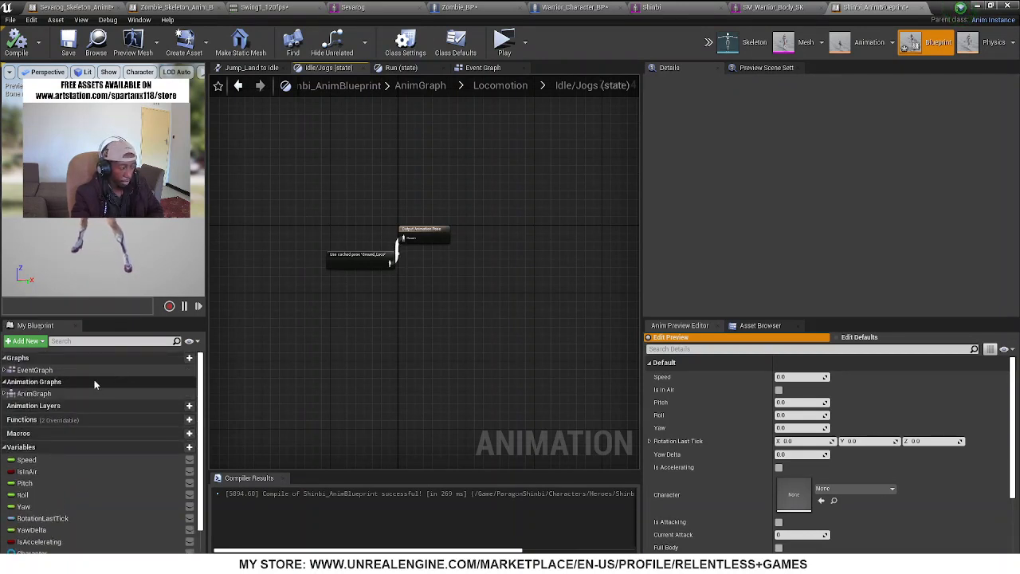
{"action": "left_click", "coordinate": [5, 395]}
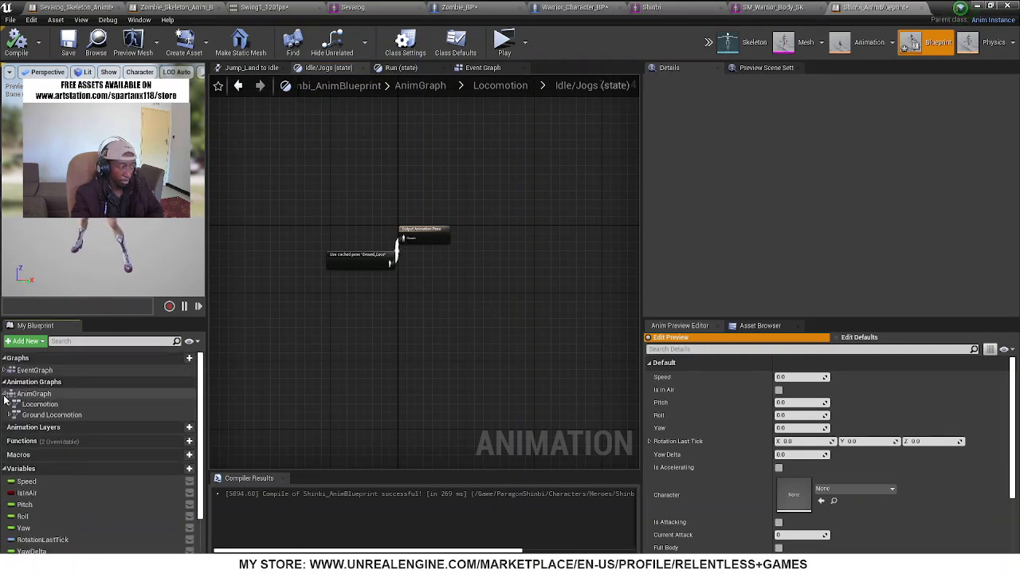
{"action": "double_click", "coordinate": [47, 394]}
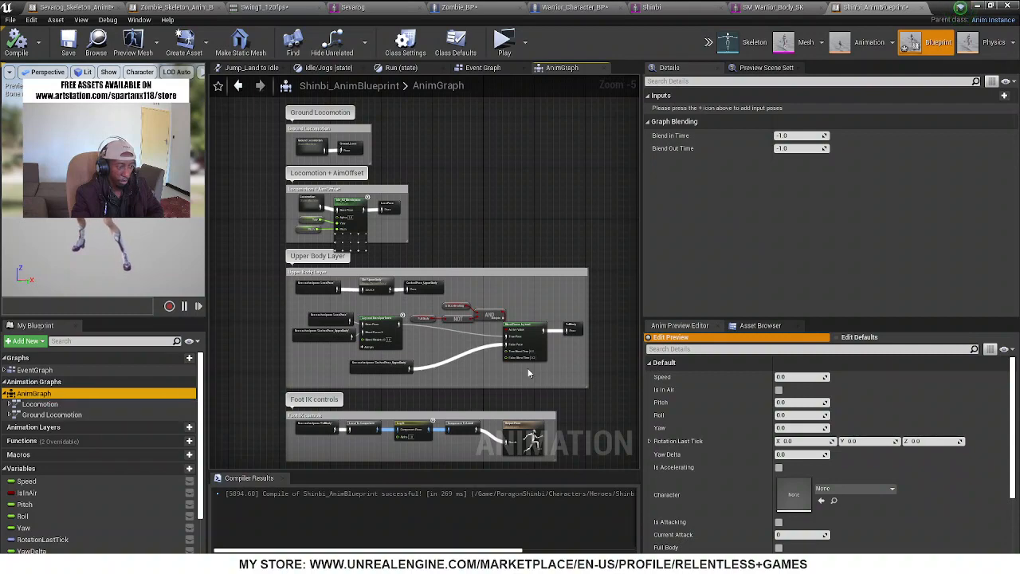
{"action": "scroll", "coordinate": [446, 383], "scroll_direction": "up", "scroll_amount": 3}
{"action": "scroll", "coordinate": [379, 269], "scroll_direction": "up", "scroll_amount": 2}
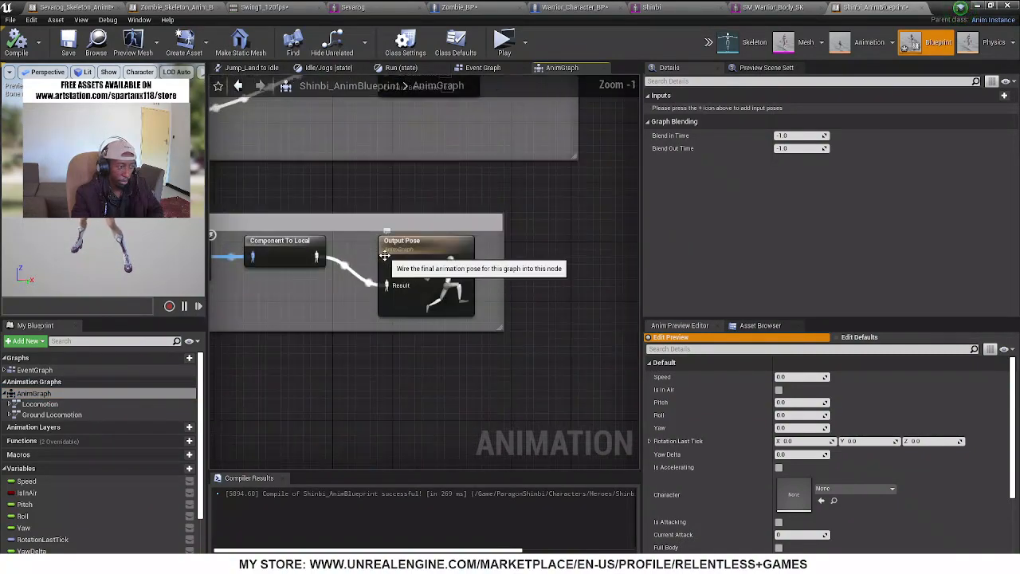
{"action": "scroll", "coordinate": [385, 286], "scroll_direction": "down", "scroll_amount": 3}
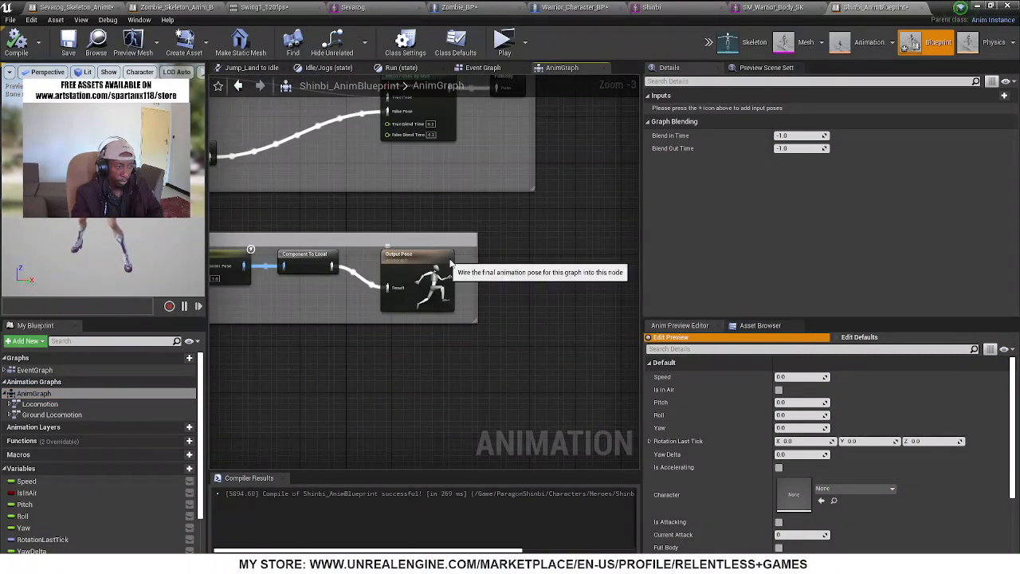
{"action": "left_click_drag", "start_coordinate": [441, 255], "coordinate": [616, 239]}
{"action": "right_click_drag", "start_coordinate": [383, 285], "coordinate": [609, 260]}
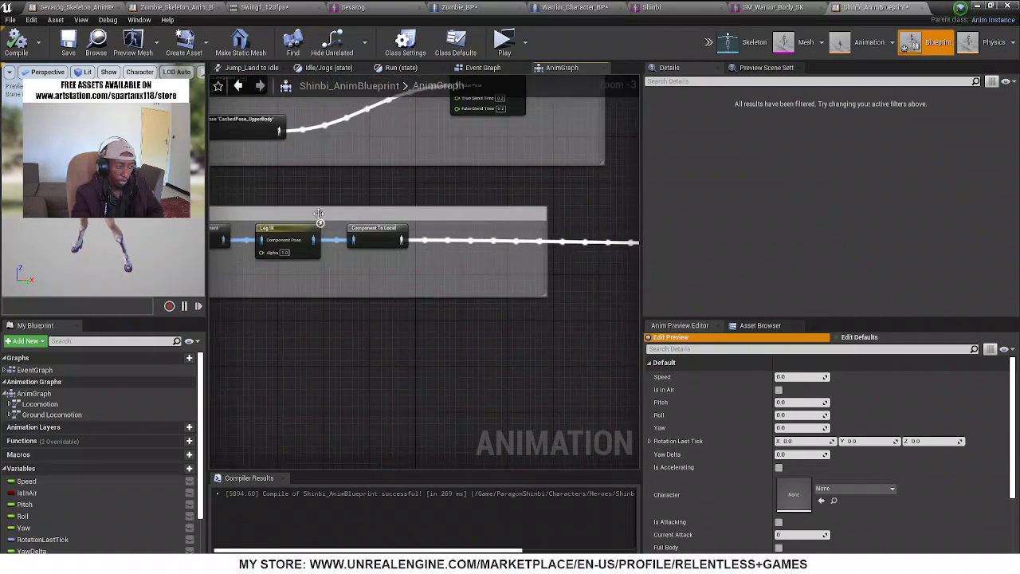
{"action": "right_click_drag", "start_coordinate": [471, 280], "coordinate": [376, 277]}
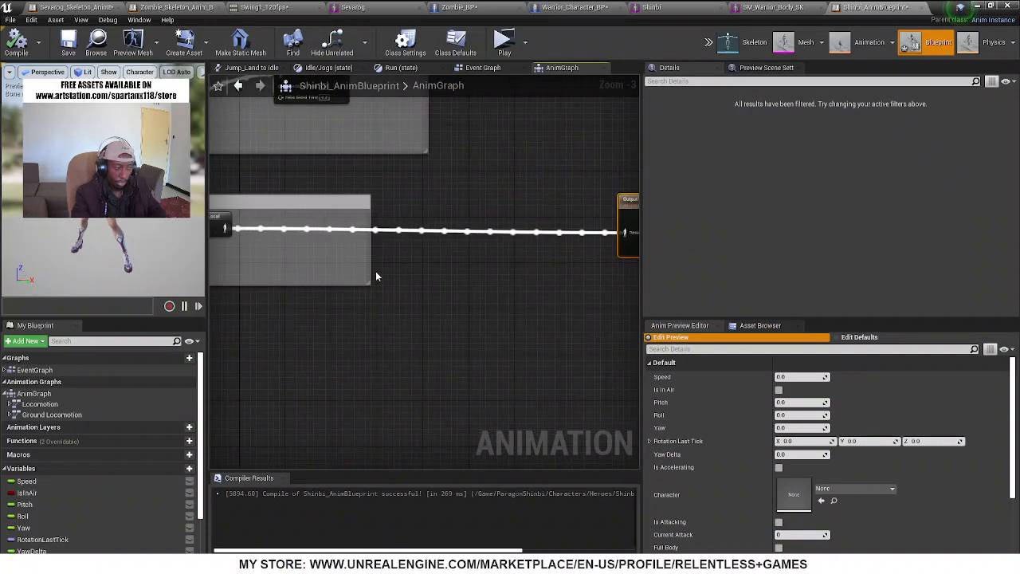
Add a Blend Poses by bool node, feeding Component To Local into its False Pose and its output into Output Pose
{"action": "right_click", "coordinate": [480, 201]}
{"action": "type", "text": "blend"}
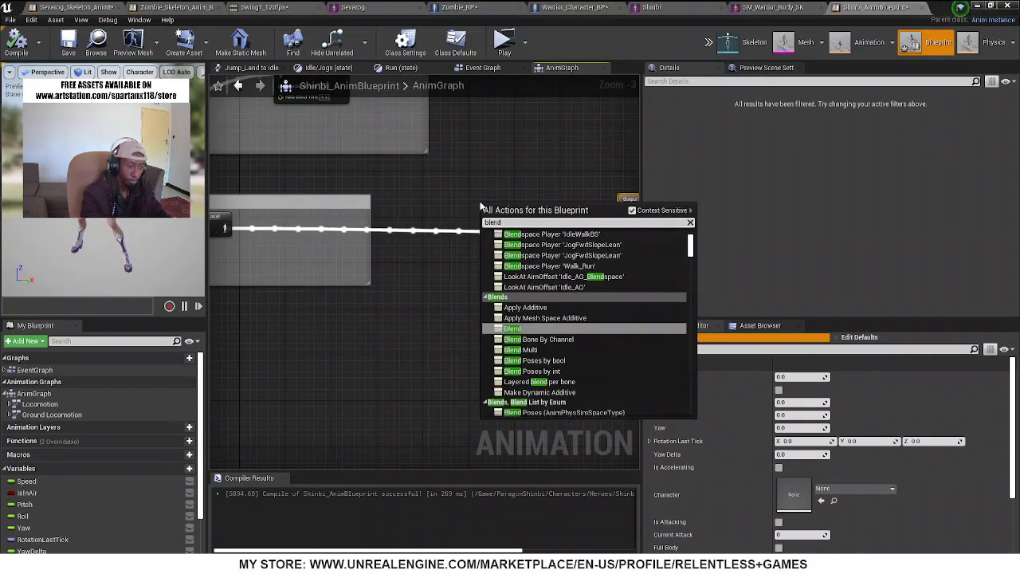
{"action": "type", "text": " by"}
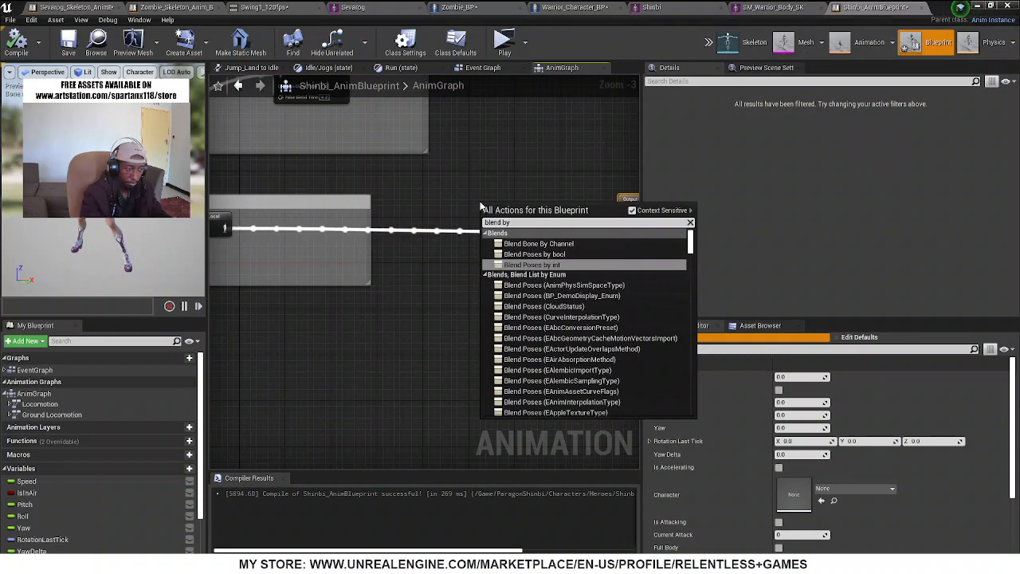
{"action": "type", "text": "bool"}
{"action": "key", "text": "Return"}
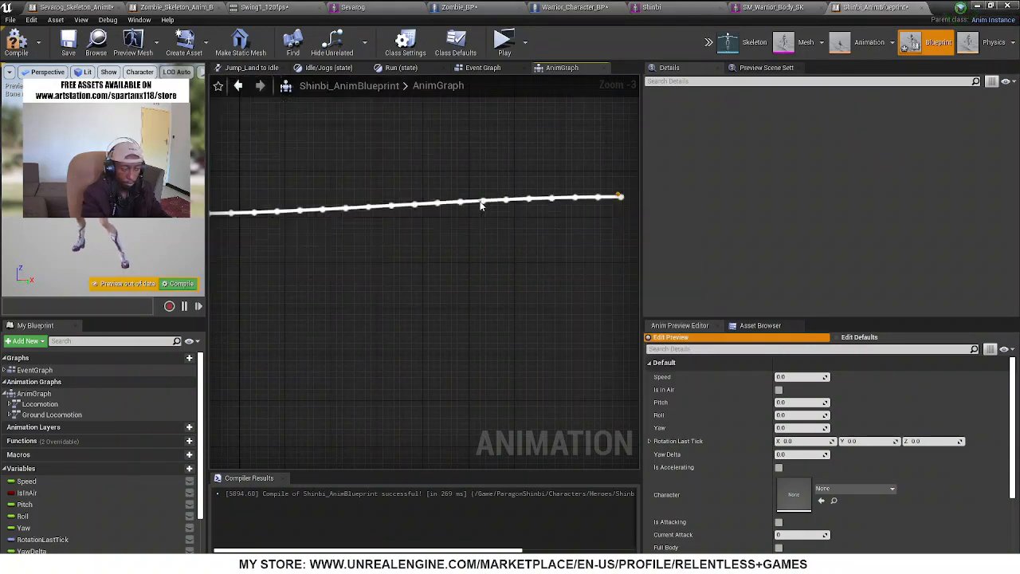
{"action": "left_click_drag", "start_coordinate": [229, 229], "coordinate": [487, 242]}
{"action": "left_click_drag", "start_coordinate": [548, 219], "coordinate": [588, 237]}
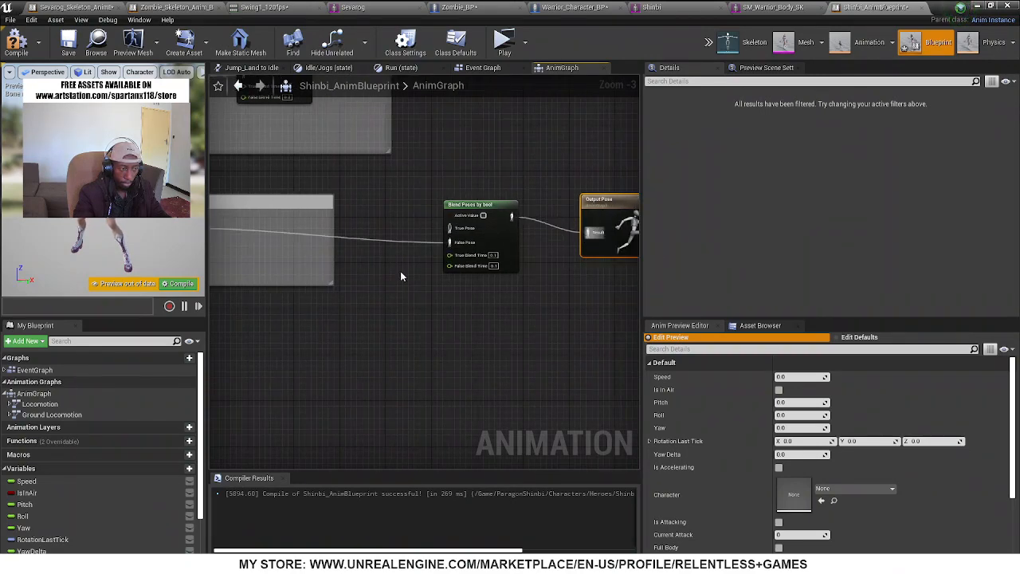
Connect the Attack1 variable to the Active Value of the Blend Poses by bool node
{"action": "right_click_drag", "start_coordinate": [401, 277], "coordinate": [602, 298]}
{"action": "right_click_drag", "start_coordinate": [335, 258], "coordinate": [219, 383]}
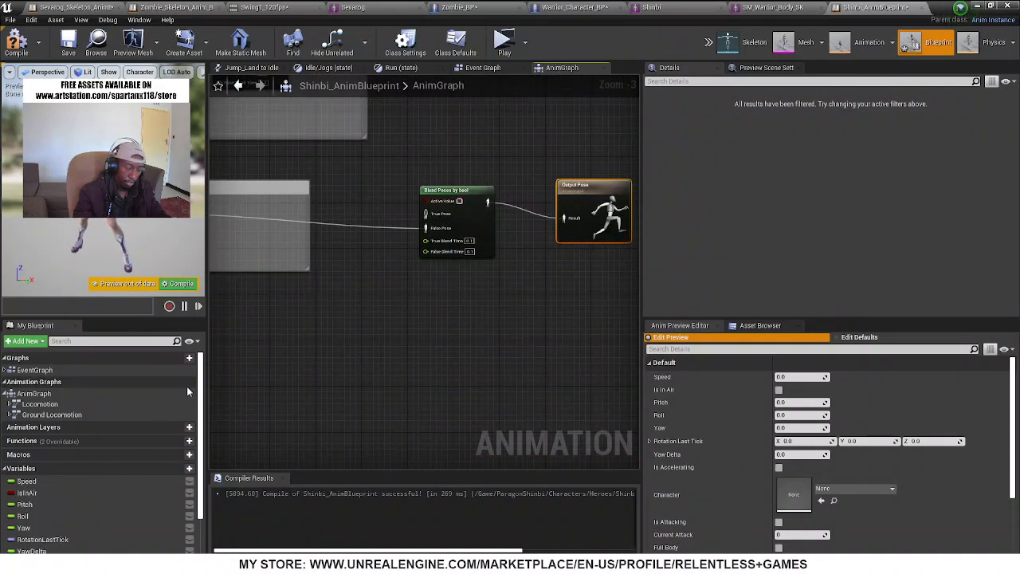
{"action": "scroll", "coordinate": [46, 506], "scroll_direction": "down", "scroll_amount": 3}
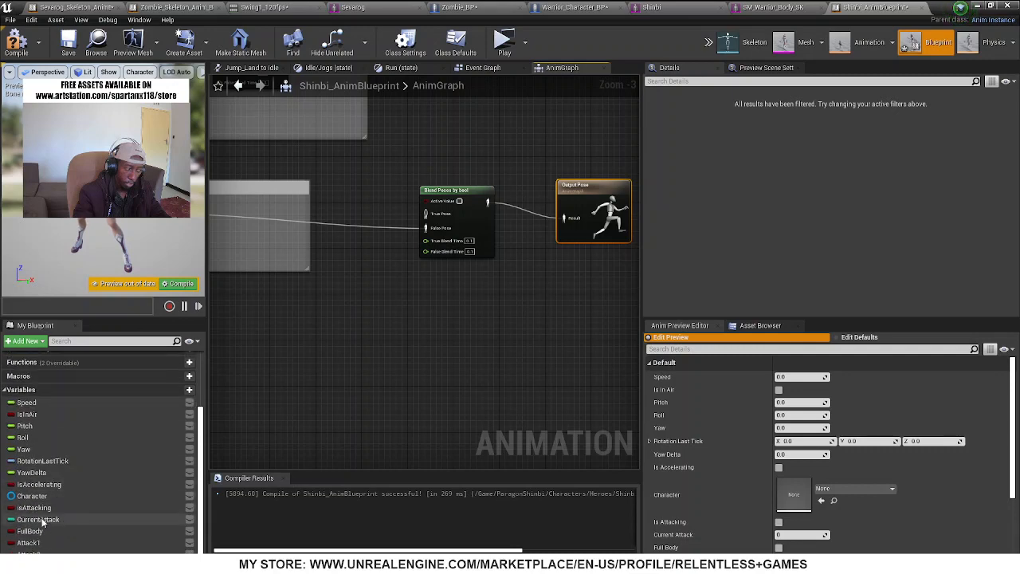
{"action": "left_click_drag", "start_coordinate": [28, 543], "coordinate": [427, 200], "text": "alt"}
{"action": "left_click", "coordinate": [388, 177]}
Insert a second Blend Poses by bool between the first one and Output Pose, with Attack2 driving its Active Value
{"action": "right_click_drag", "start_coordinate": [501, 318], "coordinate": [358, 308]}
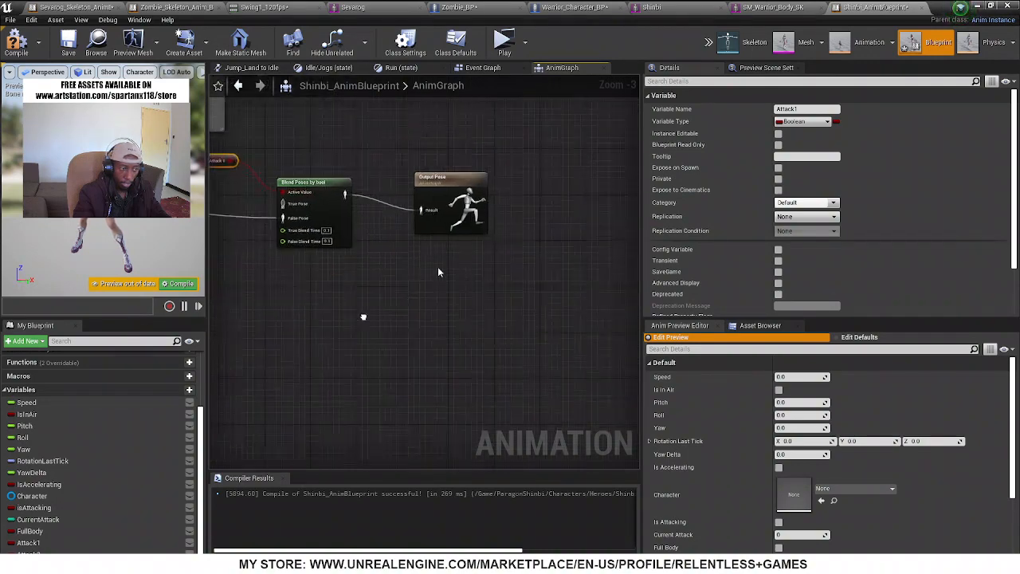
{"action": "left_click_drag", "start_coordinate": [437, 186], "coordinate": [535, 173]}
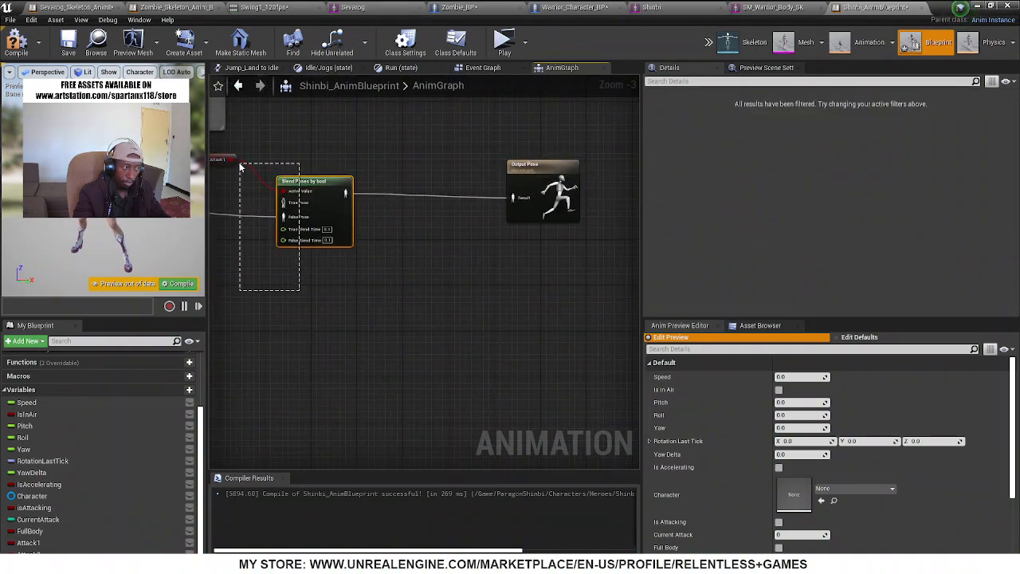
{"action": "left_click_drag", "start_coordinate": [283, 162], "coordinate": [284, 163]}
{"action": "key", "text": "ctrl+v"}
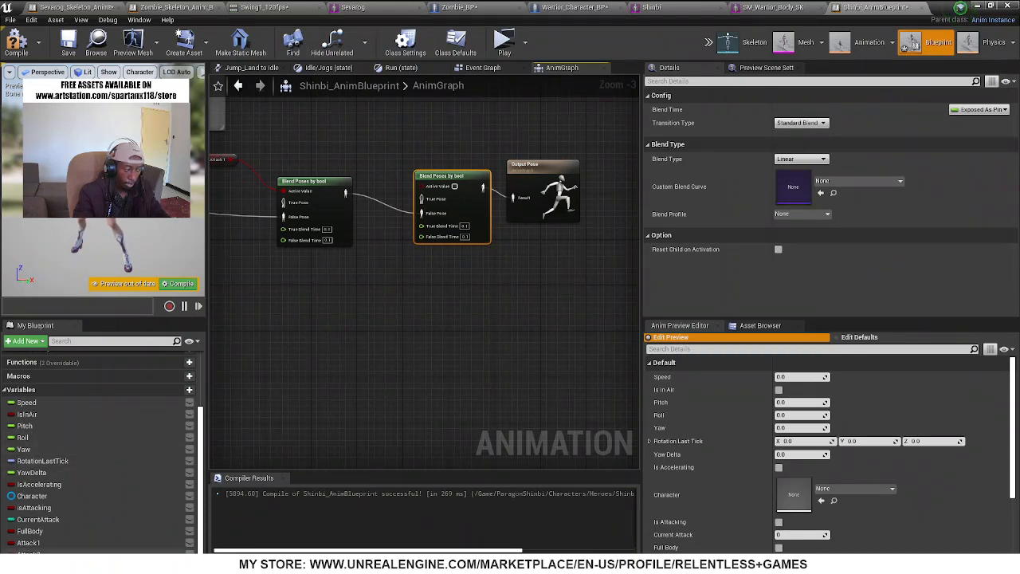
{"action": "left_click_drag", "start_coordinate": [29, 554], "coordinate": [377, 158]}
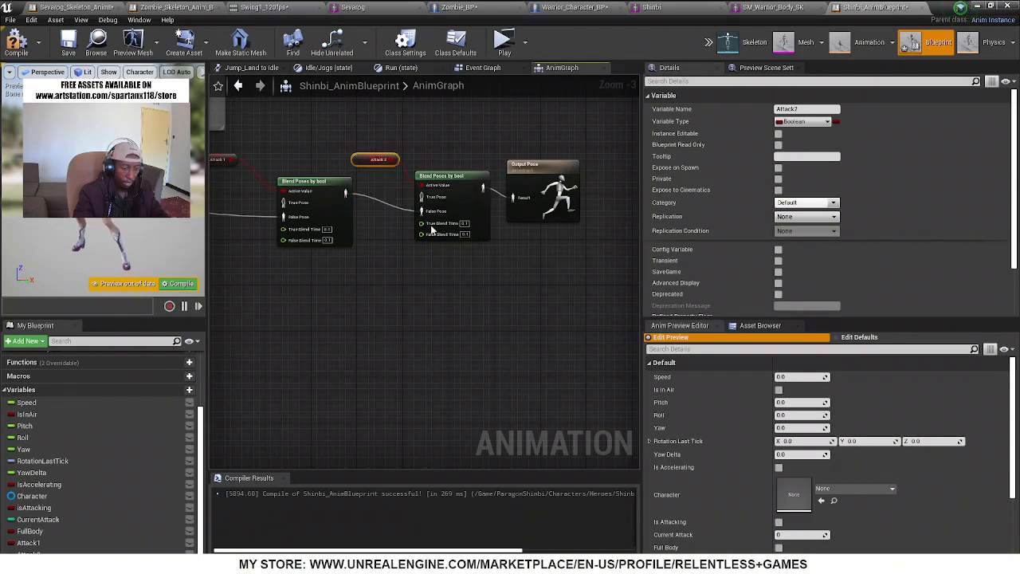
Search the blueprint's animation assets for "attac", and browse the unfiltered list for Shinbi's attack animations
{"action": "left_click", "coordinate": [760, 325]}
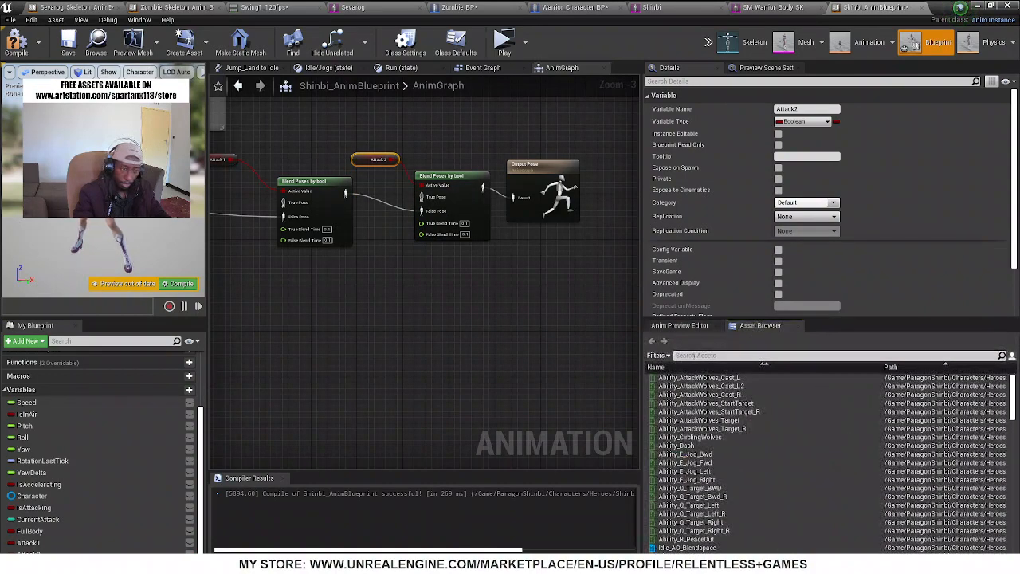
{"action": "type", "text": "atta"}
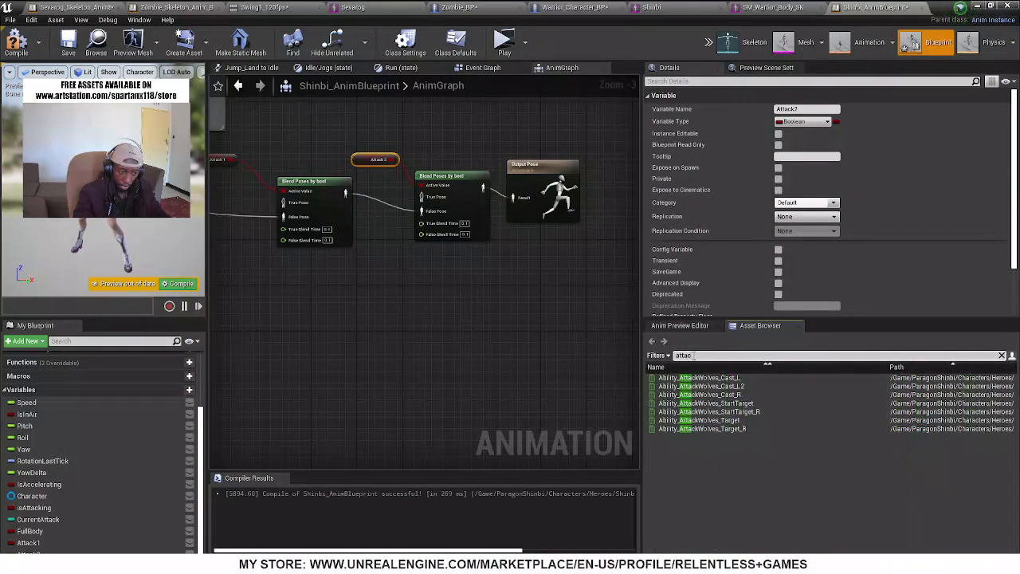
{"action": "type", "text": "c"}
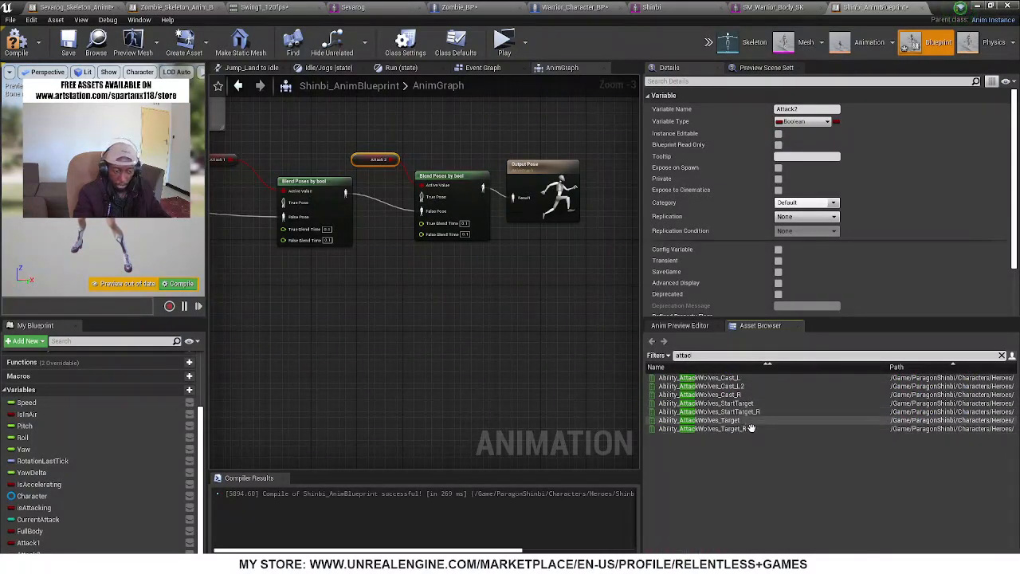
{"action": "key", "text": "BackSpace"}
{"action": "key", "text": "BackSpace"}
{"action": "key", "text": "BackSpace"}
{"action": "key", "text": "BackSpace"}
{"action": "key", "text": "BackSpace"}
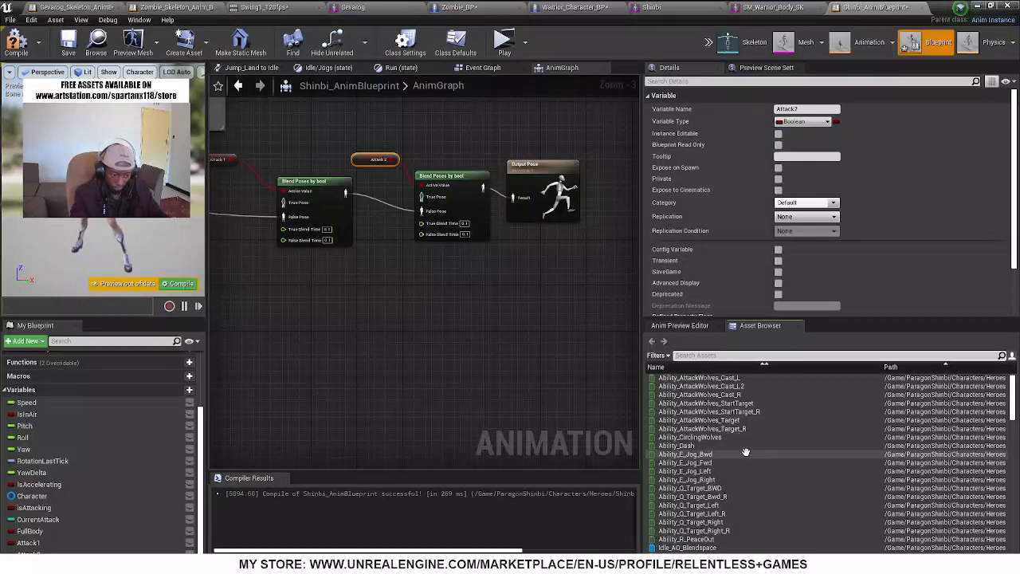
{"action": "scroll", "coordinate": [738, 462], "scroll_direction": "down", "scroll_amount": 4}
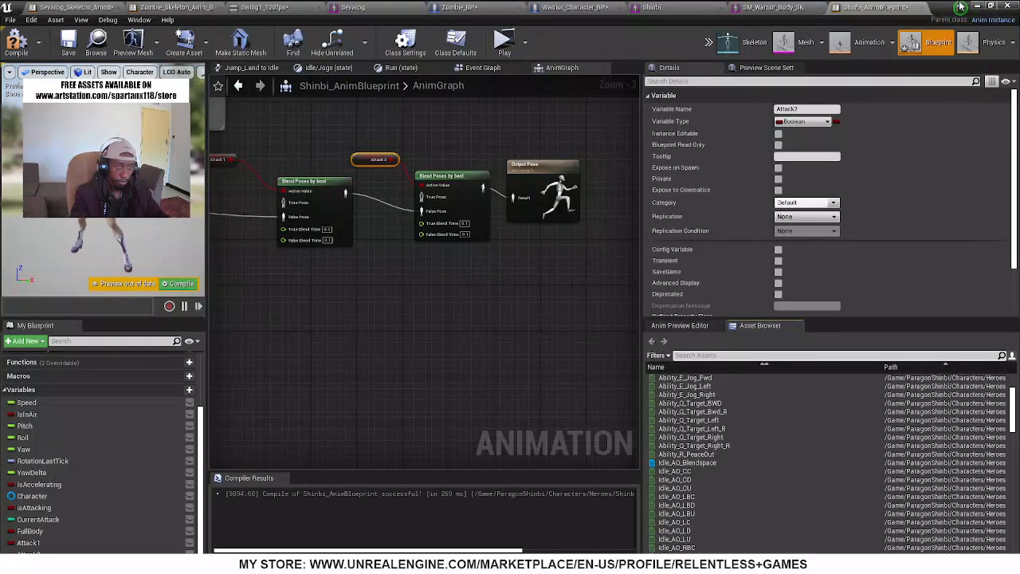
Move the blueprint editor aside, open Shinbi's Animations folder in the Content Browser and examine its PrimaryMelee animations
{"action": "left_click", "coordinate": [993, 6]}
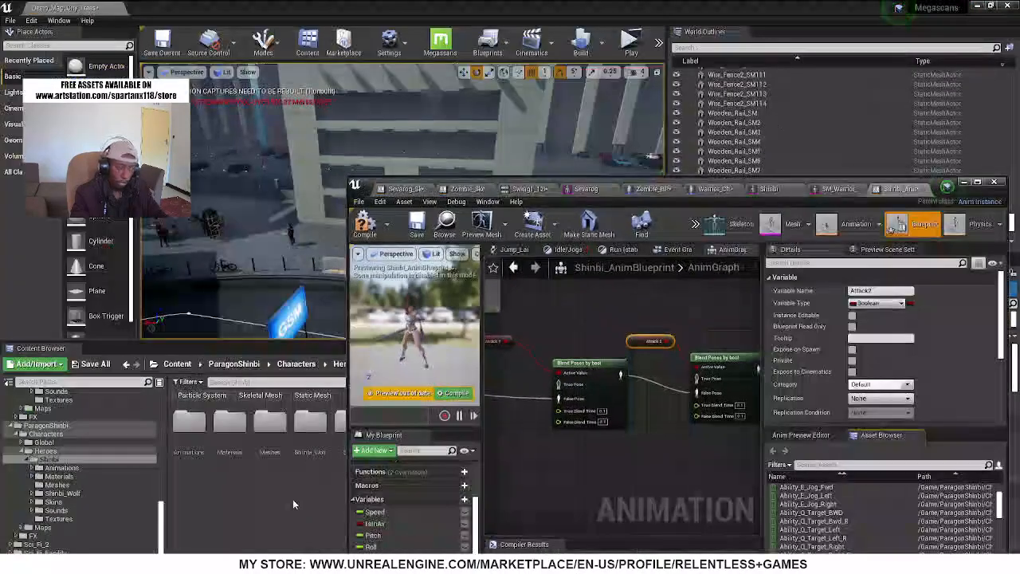
{"action": "double_click", "coordinate": [189, 420]}
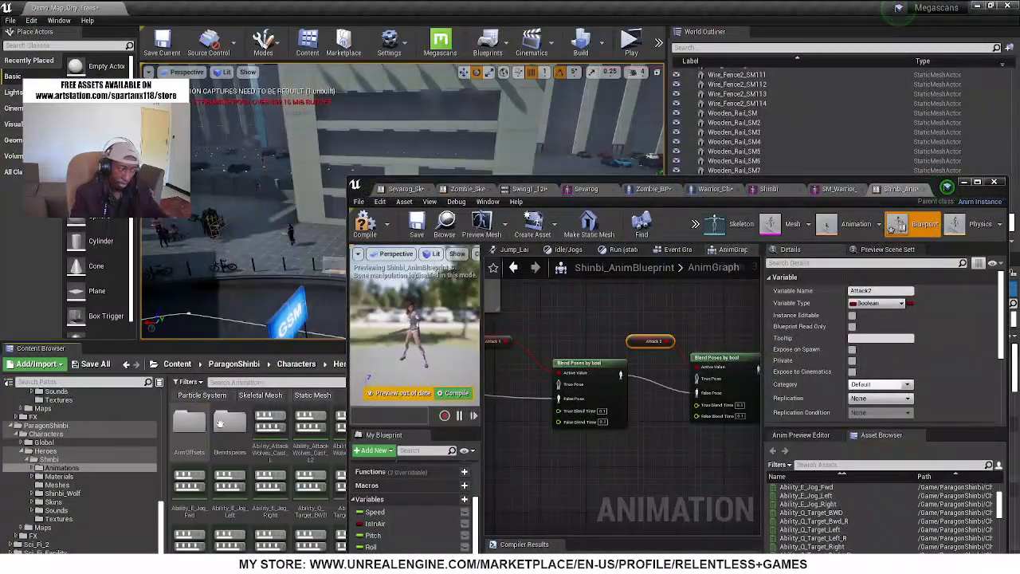
{"action": "left_click_drag", "start_coordinate": [417, 184], "coordinate": [757, 440]}
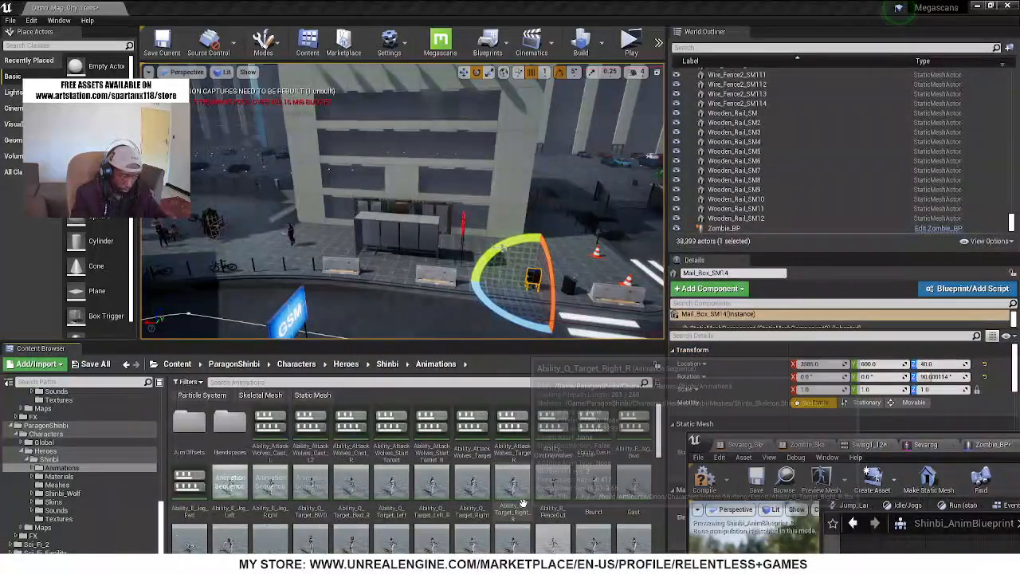
{"action": "scroll", "coordinate": [524, 502], "scroll_direction": "down", "scroll_amount": 2}
{"action": "scroll", "coordinate": [524, 502], "scroll_direction": "down", "scroll_amount": 4}
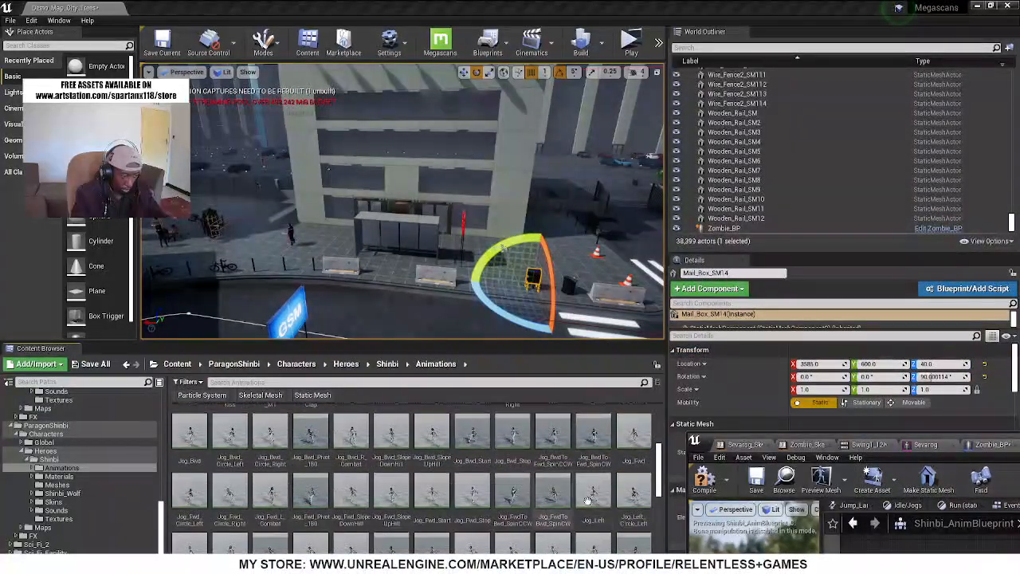
{"action": "scroll", "coordinate": [614, 504], "scroll_direction": "down", "scroll_amount": 5}
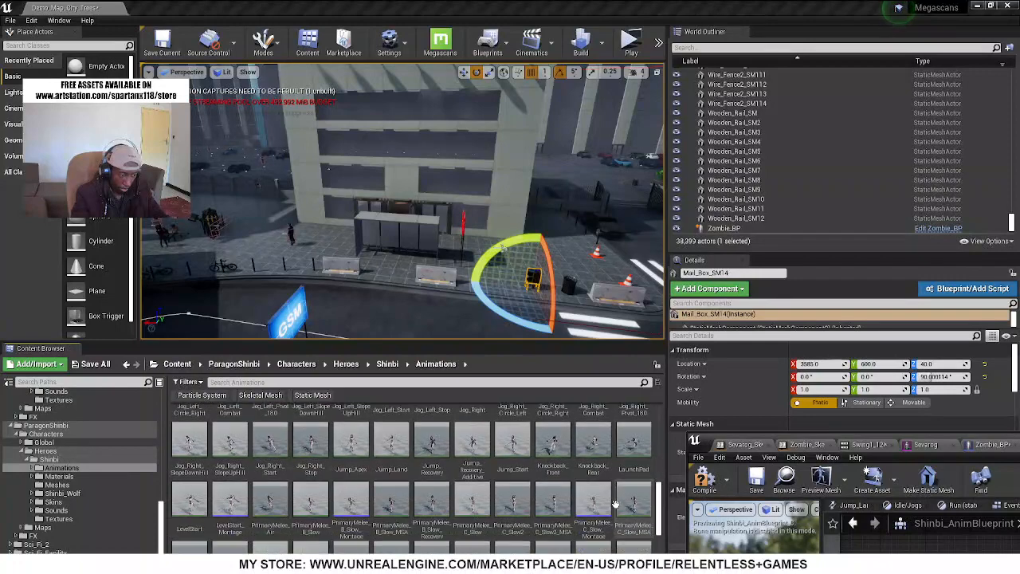
{"action": "scroll", "coordinate": [615, 507], "scroll_direction": "down", "scroll_amount": 1}
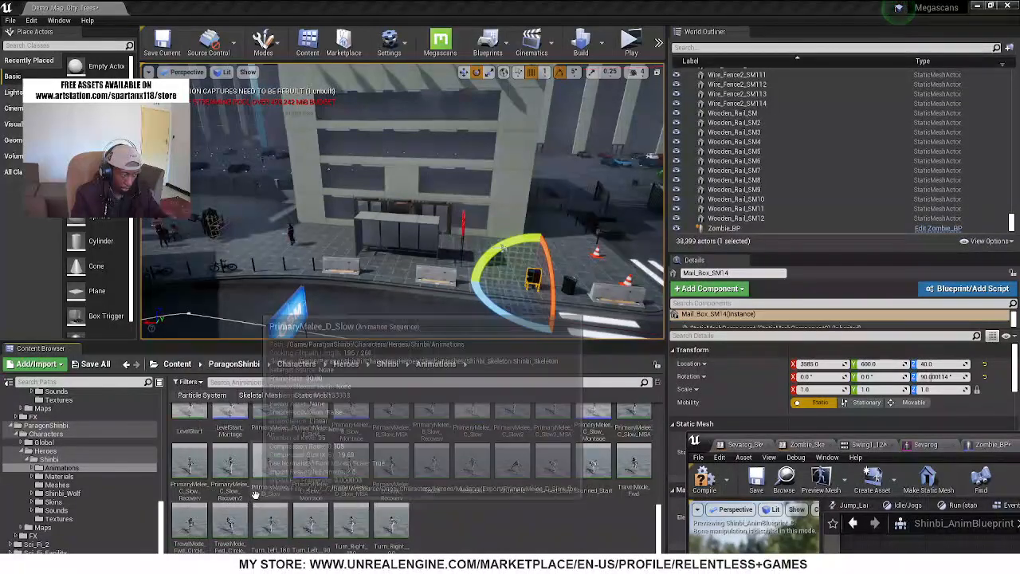
{"action": "left_click", "coordinate": [196, 472]}
{"action": "left_click", "coordinate": [241, 479]}
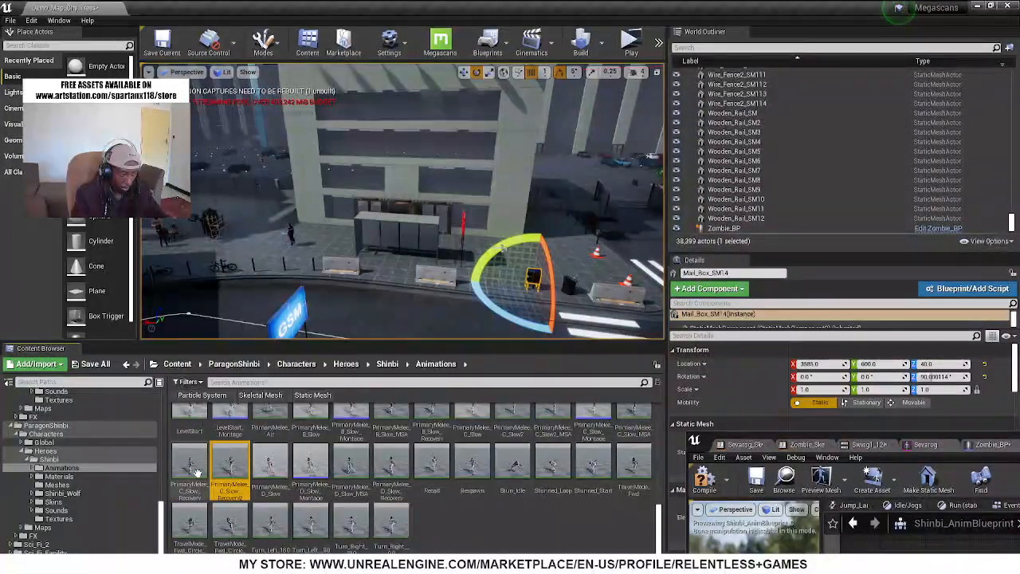
Filter Shinbi's Animations folder by "mel" to find the melee attack animations
{"action": "left_click", "coordinate": [361, 383]}
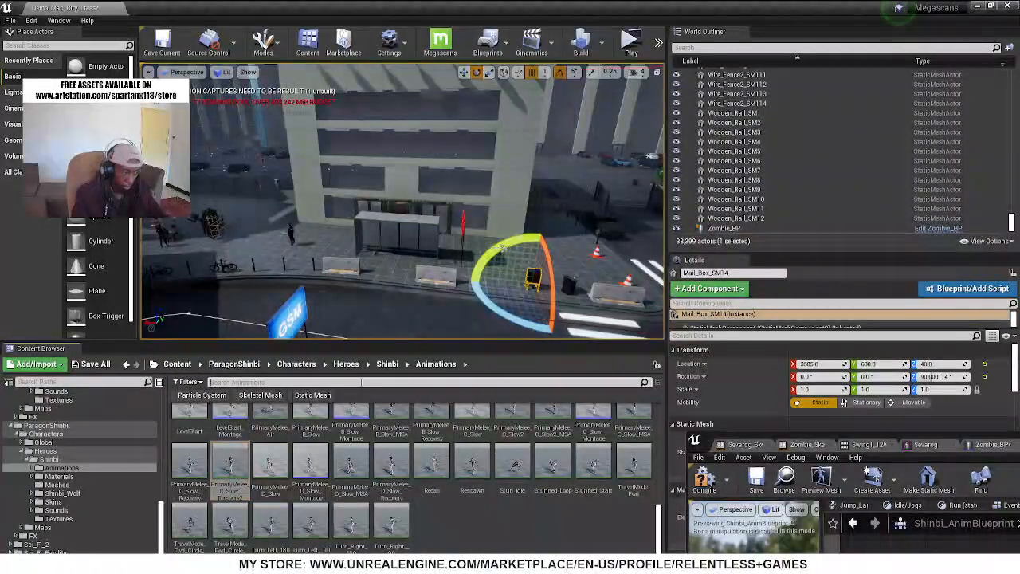
{"action": "type", "text": "mell"}
{"action": "key", "text": "BackSpace"}
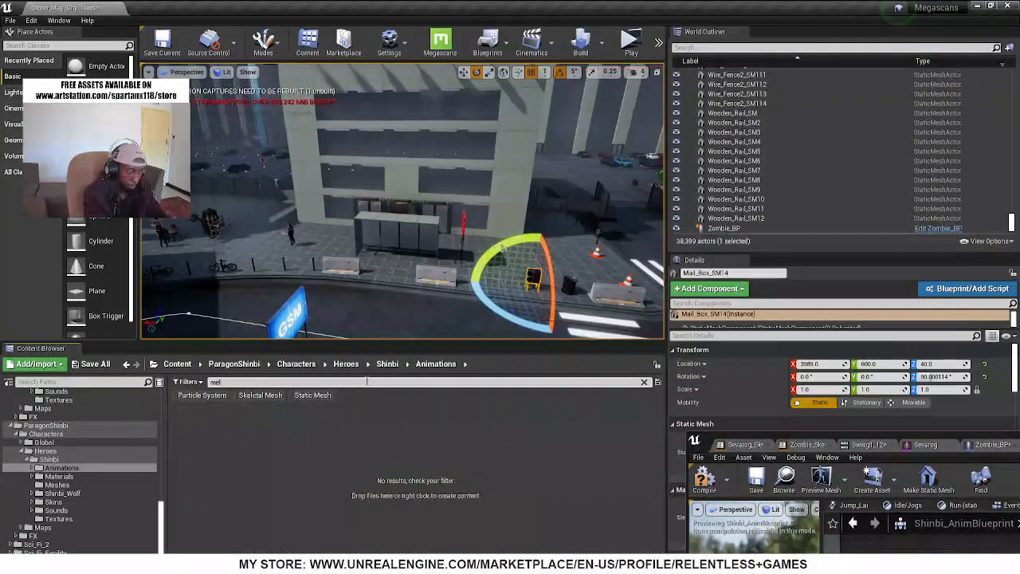
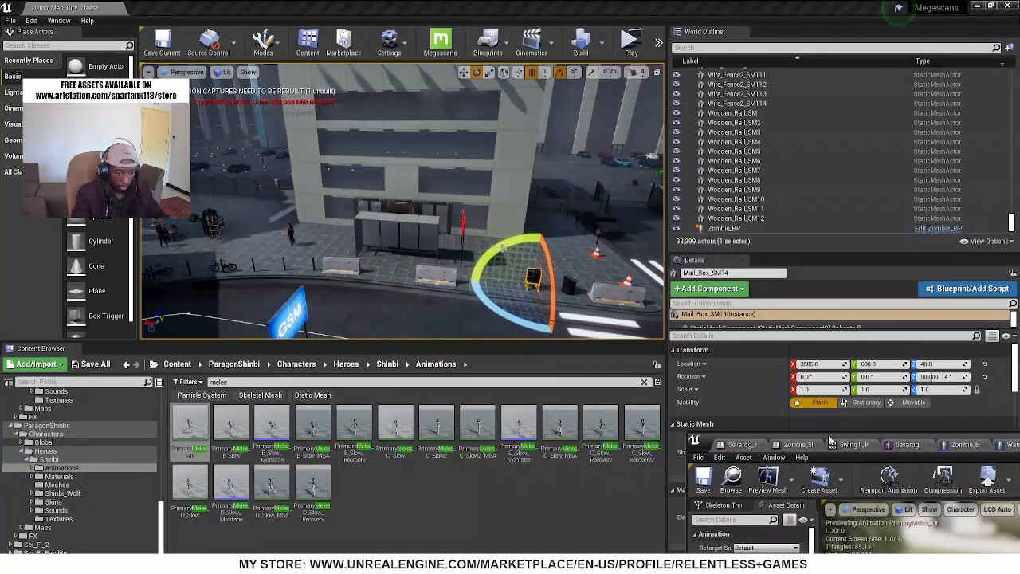
Bring the animation editor window into view and inspect the PrimaryMelee_Air animation from another angle
{"action": "left_click_drag", "start_coordinate": [829, 441], "coordinate": [348, 129]}
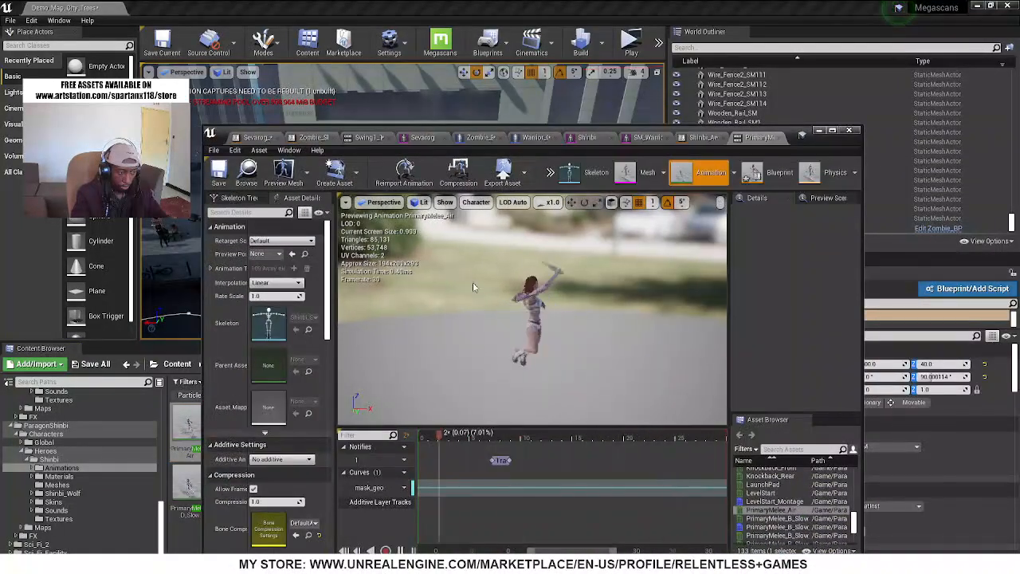
{"action": "right_click_drag", "start_coordinate": [474, 287], "coordinate": [535, 290]}
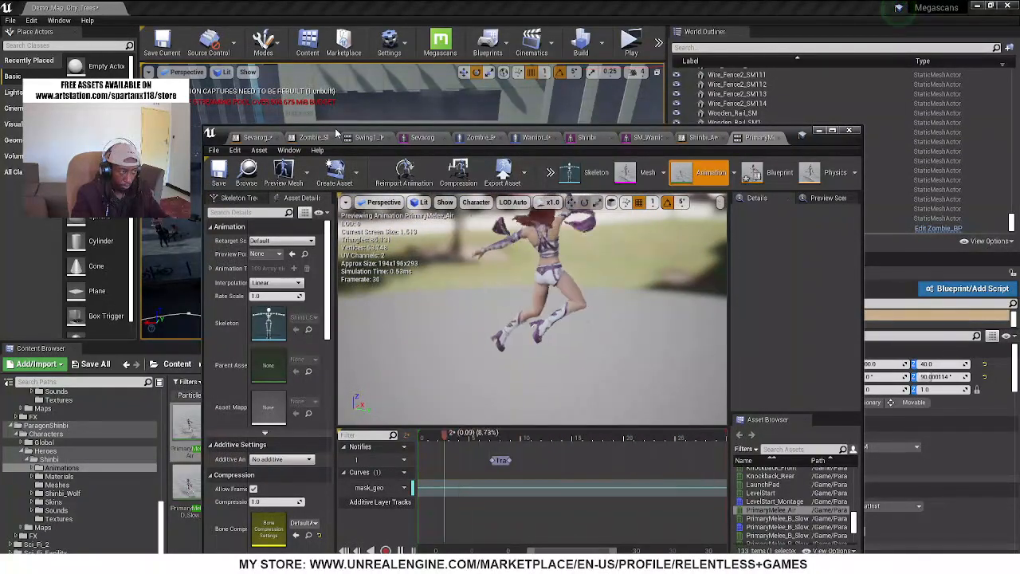
{"action": "left_click_drag", "start_coordinate": [337, 133], "coordinate": [512, 106]}
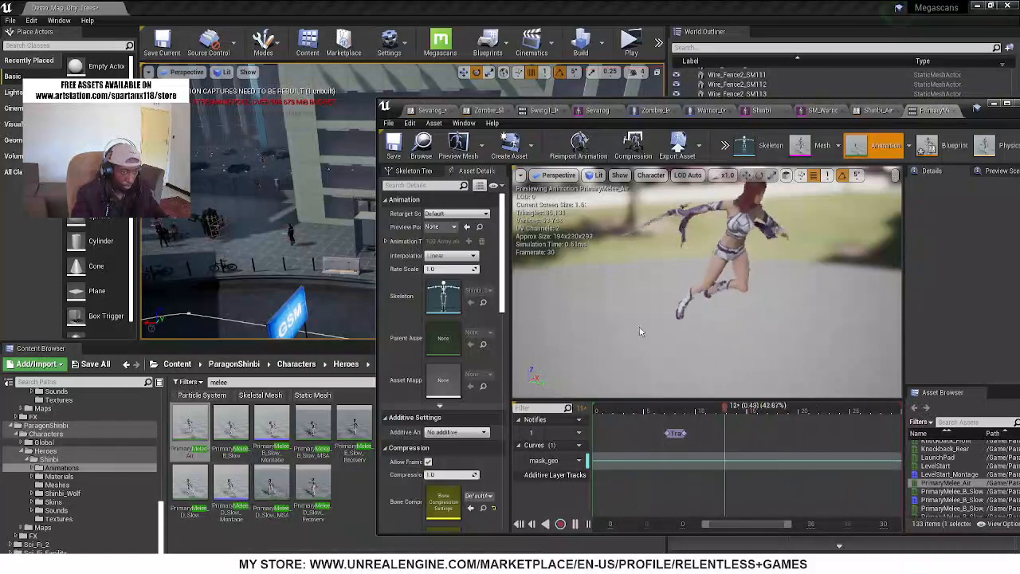
Preview the PrimaryMelee_B_Slow, PrimaryMelee_D_Slow and PrimaryMelee_B_Slow_MSA animations to compare the sword attacks
{"action": "left_click", "coordinate": [230, 435]}
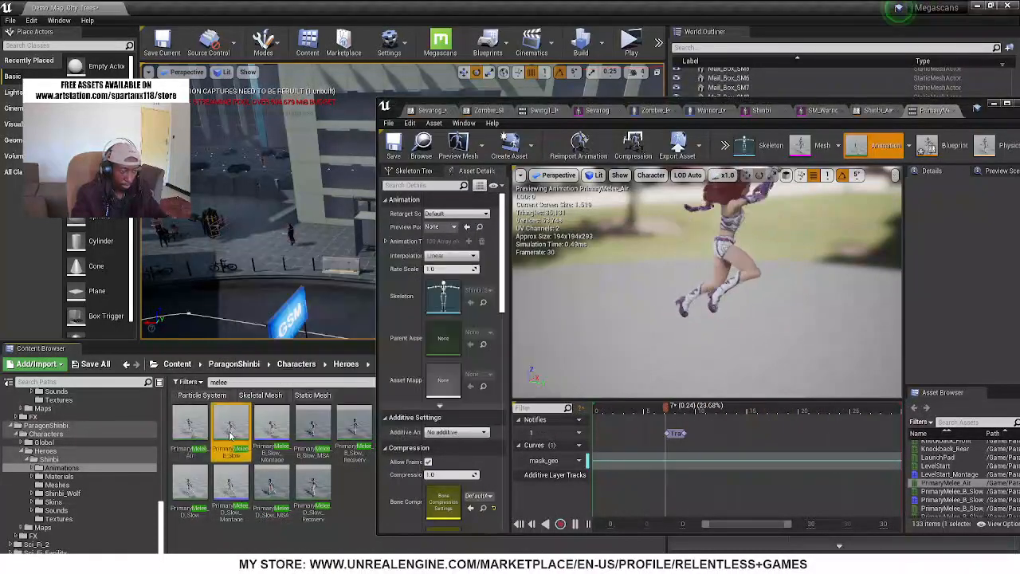
{"action": "double_click", "coordinate": [230, 435]}
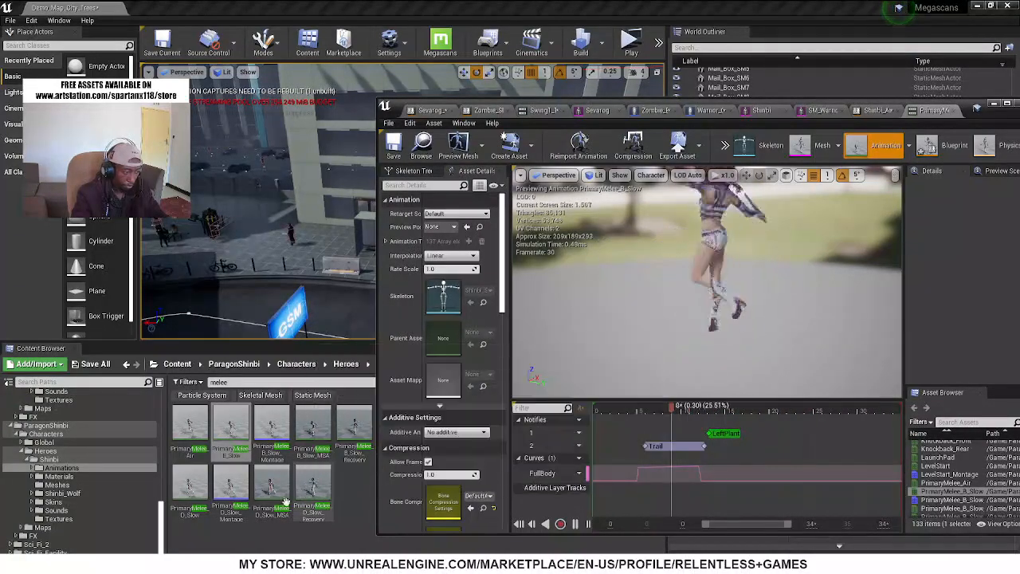
{"action": "double_click", "coordinate": [190, 490]}
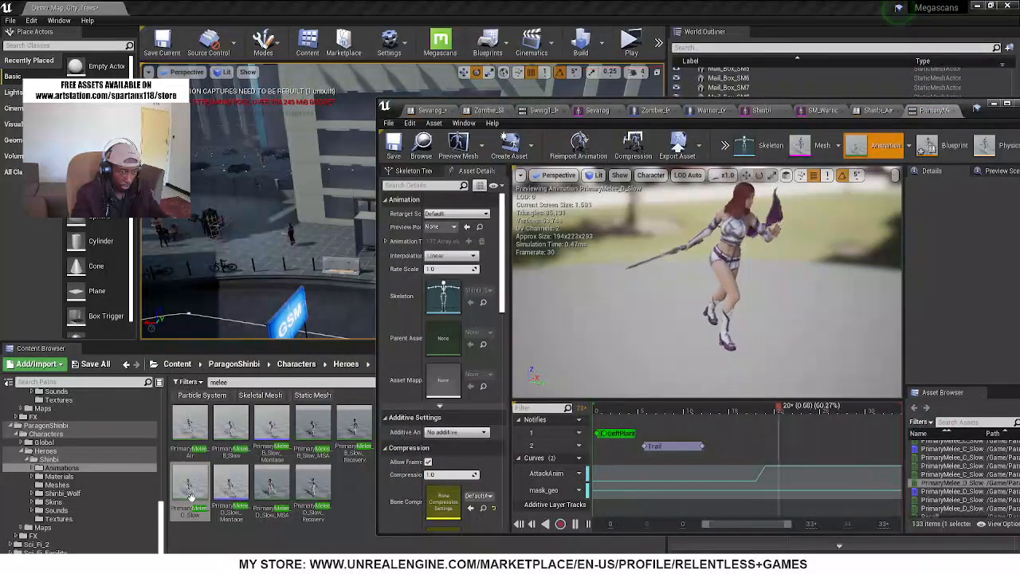
{"action": "double_click", "coordinate": [236, 437]}
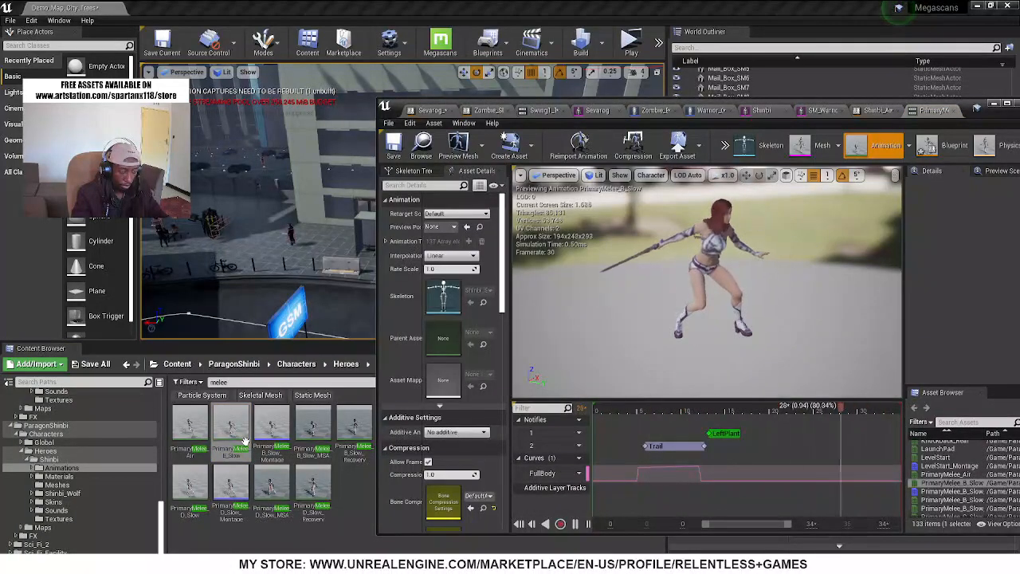
{"action": "double_click", "coordinate": [186, 483]}
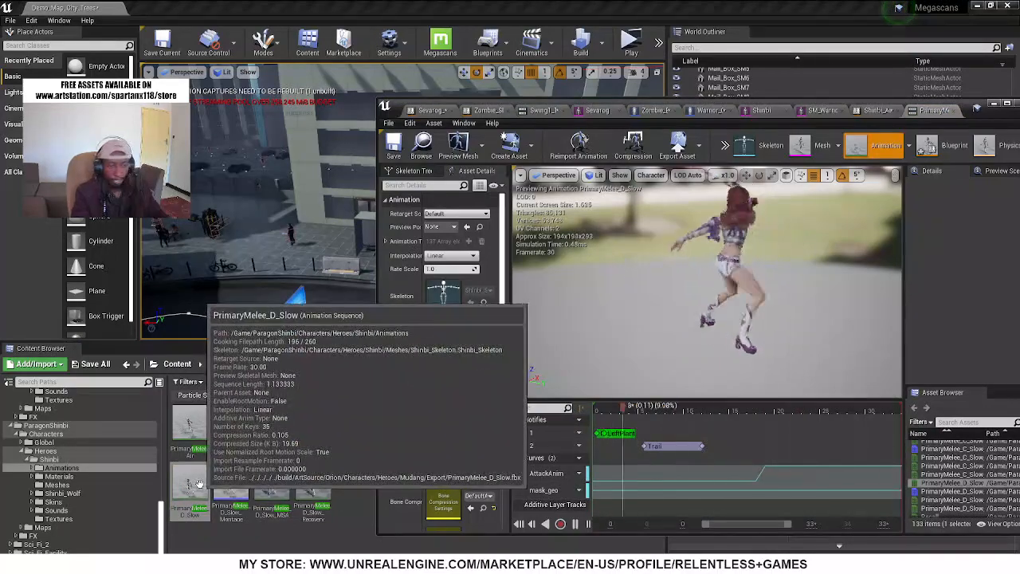
{"action": "double_click", "coordinate": [322, 446]}
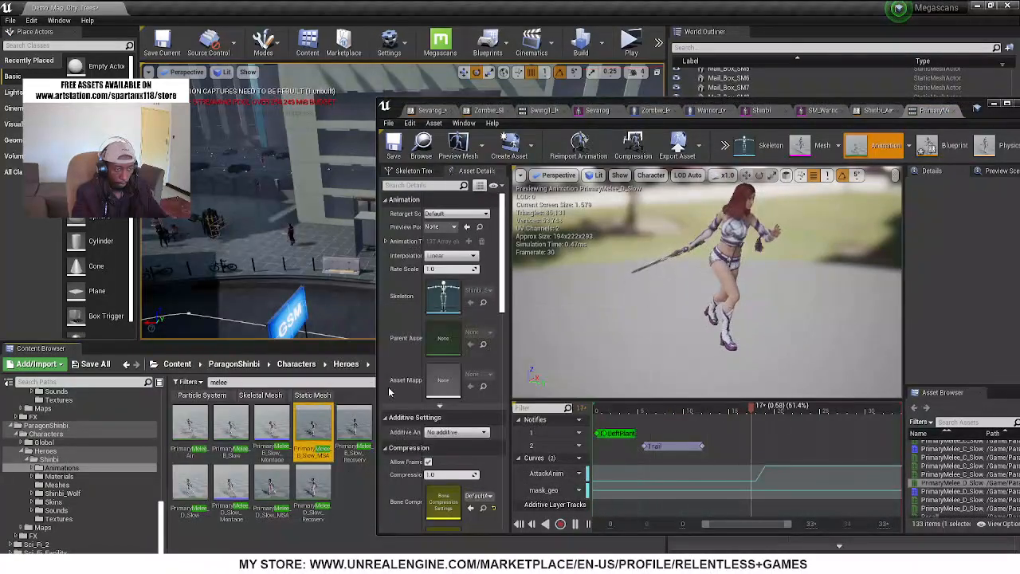
{"action": "left_click_drag", "start_coordinate": [506, 99], "coordinate": [532, 36]}
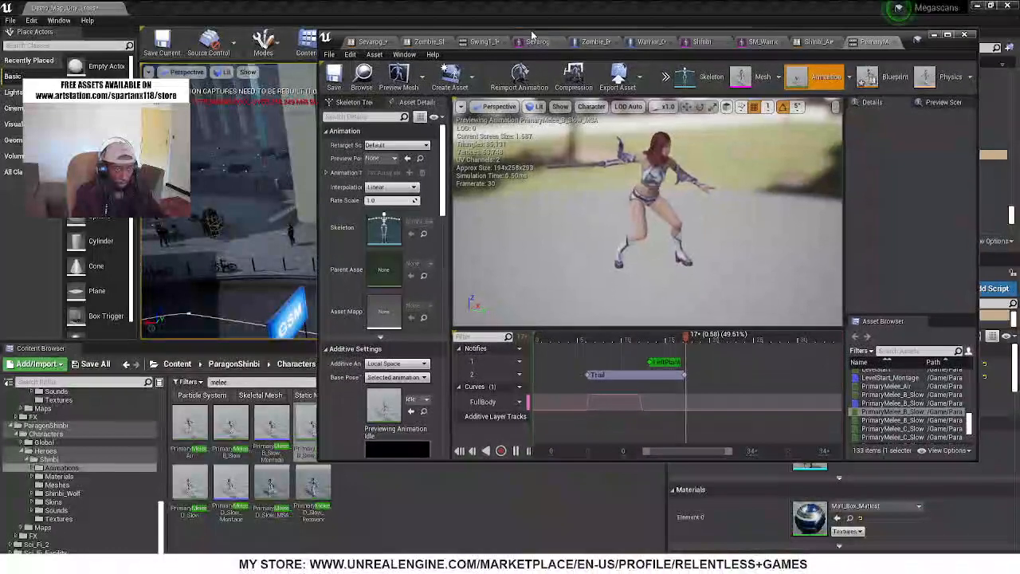
Try PrimaryMelee_B_Slow_MSA as the True Pose of the Attack 1 blend in Shinbi_AnimBlueprint's AnimGraph and compile
{"action": "left_click", "coordinate": [816, 42]}
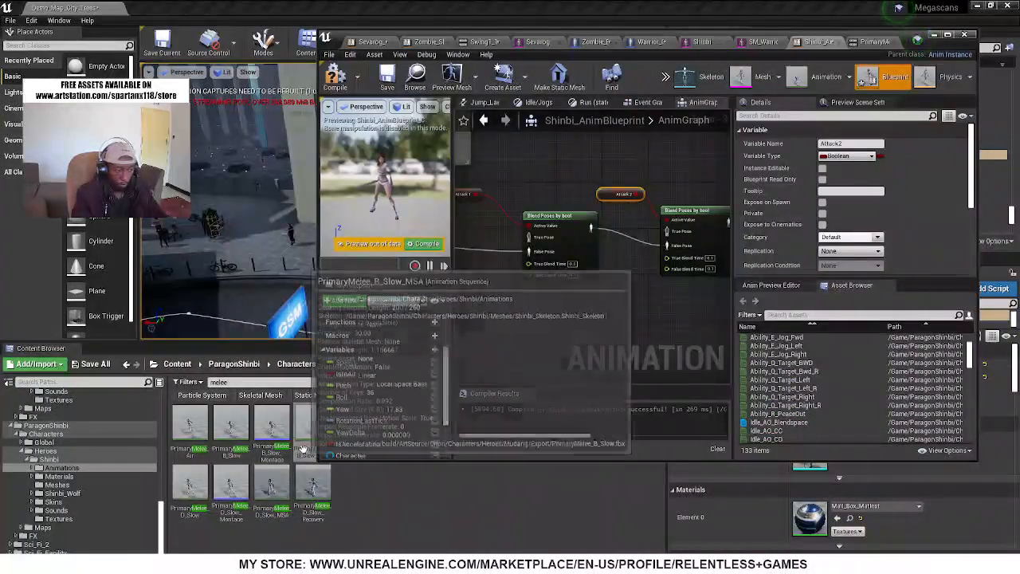
{"action": "left_click_drag", "start_coordinate": [305, 426], "coordinate": [488, 311]}
{"action": "right_click_drag", "start_coordinate": [537, 308], "coordinate": [656, 315]}
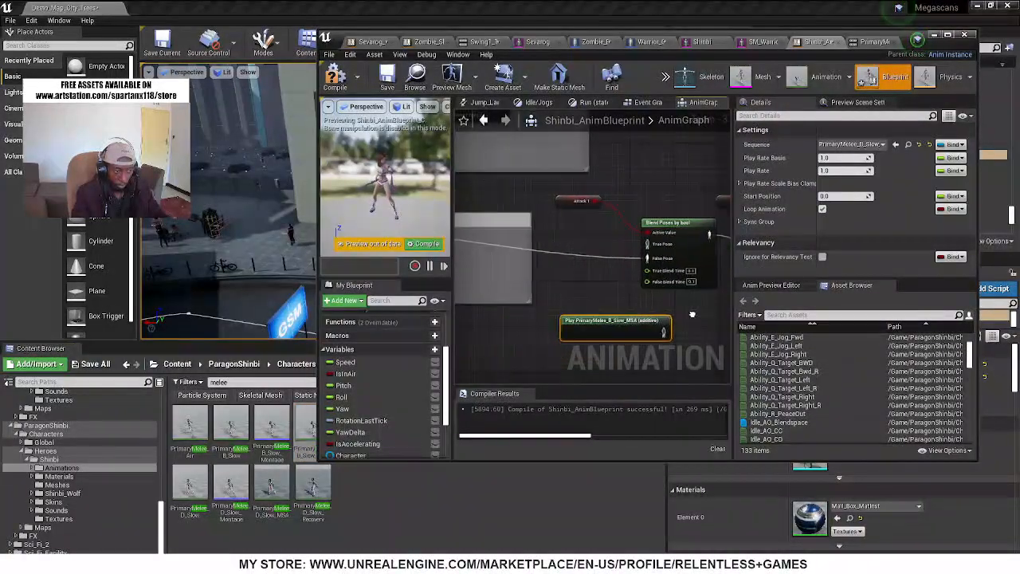
{"action": "left_click_drag", "start_coordinate": [604, 319], "coordinate": [532, 332]}
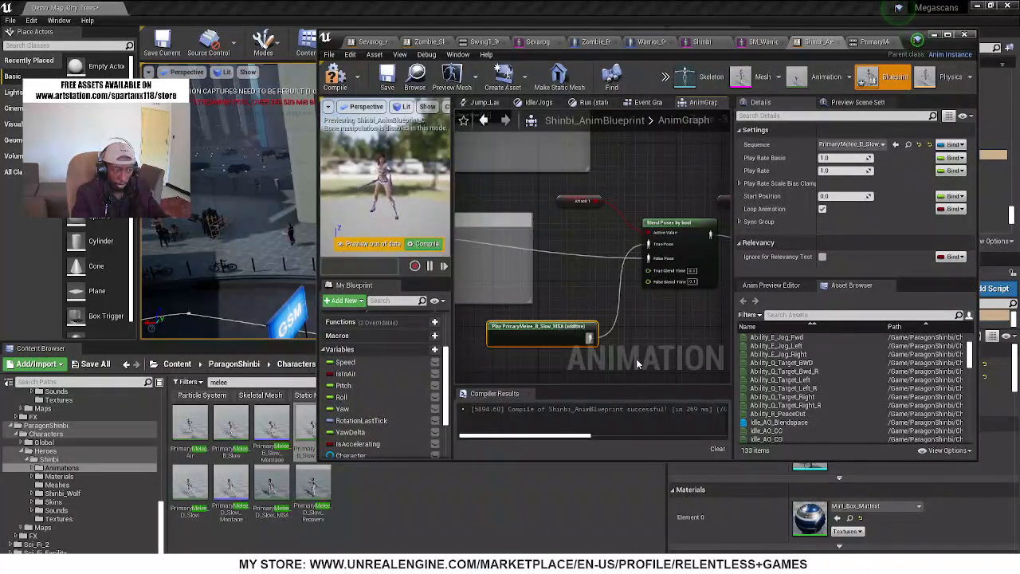
{"action": "scroll", "coordinate": [606, 358], "scroll_direction": "up", "scroll_amount": 3}
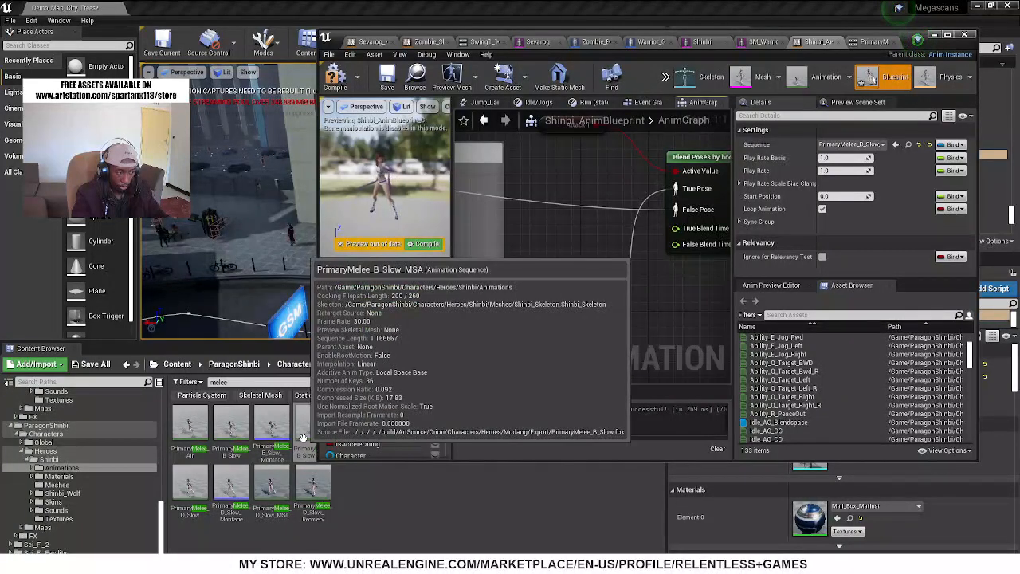
{"action": "left_click_drag", "start_coordinate": [303, 437], "coordinate": [669, 289]}
{"action": "right_click_drag", "start_coordinate": [647, 299], "coordinate": [505, 317]}
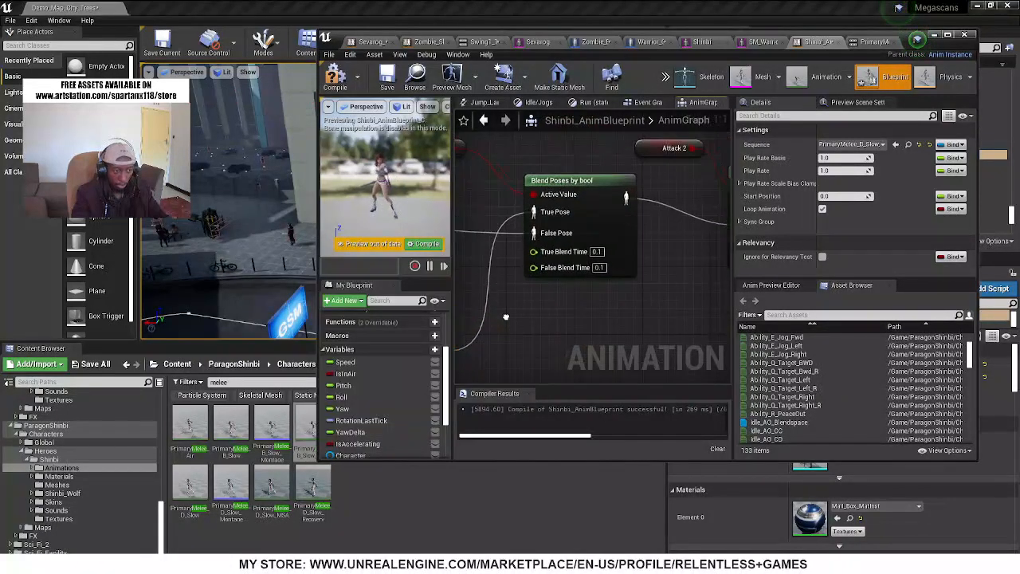
{"action": "left_click", "coordinate": [336, 78]}
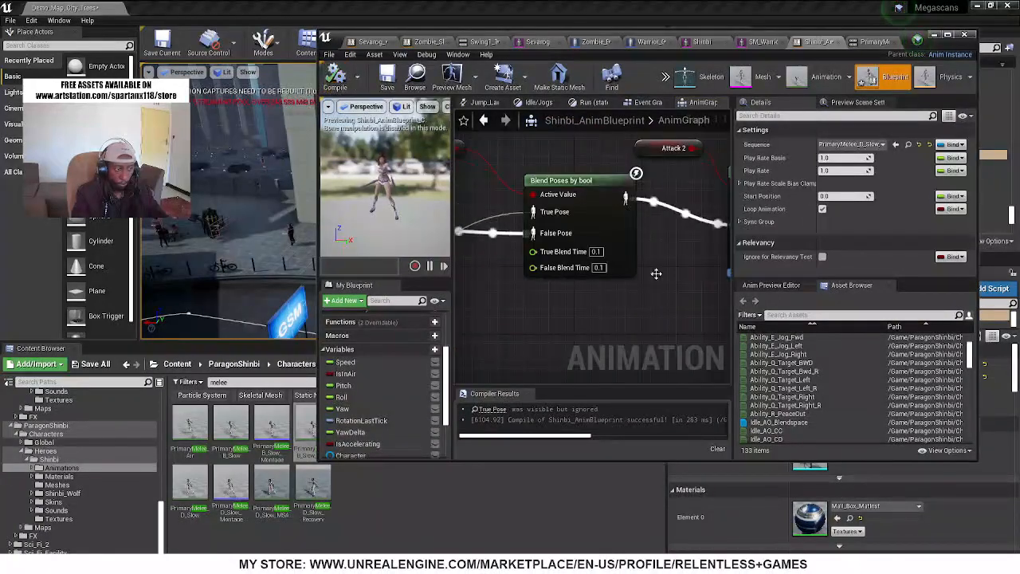
Test the Attack 1 pose by switching Attack 1 on and off in the blueprint's preview values
{"action": "left_click", "coordinate": [774, 285]}
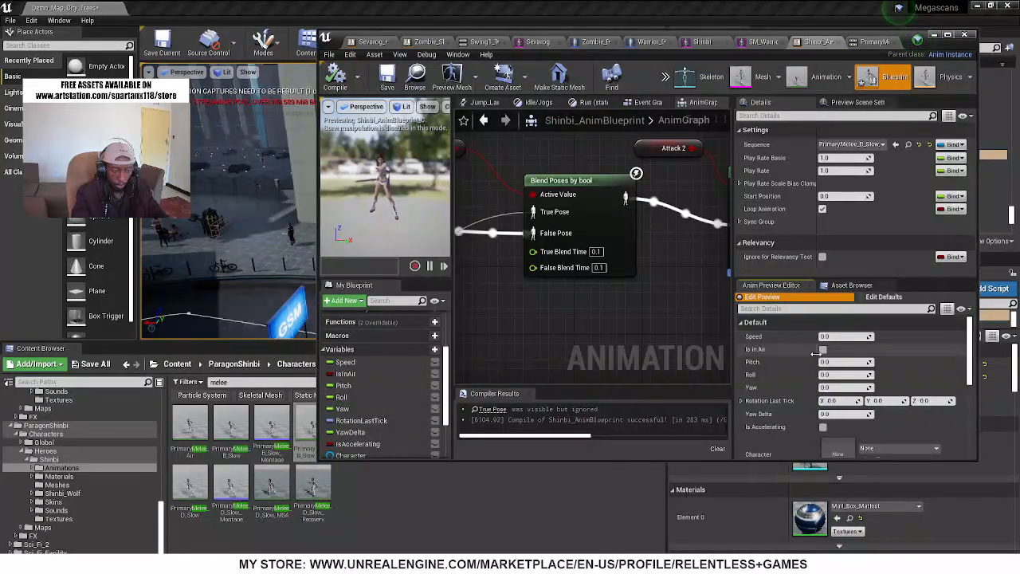
{"action": "scroll", "coordinate": [807, 414], "scroll_direction": "down", "scroll_amount": 3}
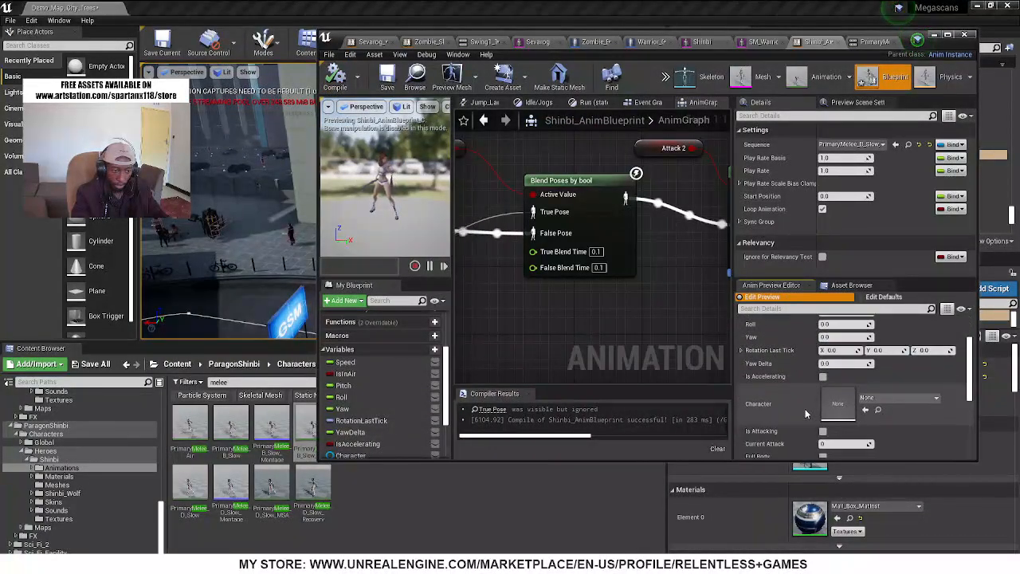
{"action": "scroll", "coordinate": [806, 414], "scroll_direction": "down", "scroll_amount": 3}
{"action": "left_click", "coordinate": [822, 402]}
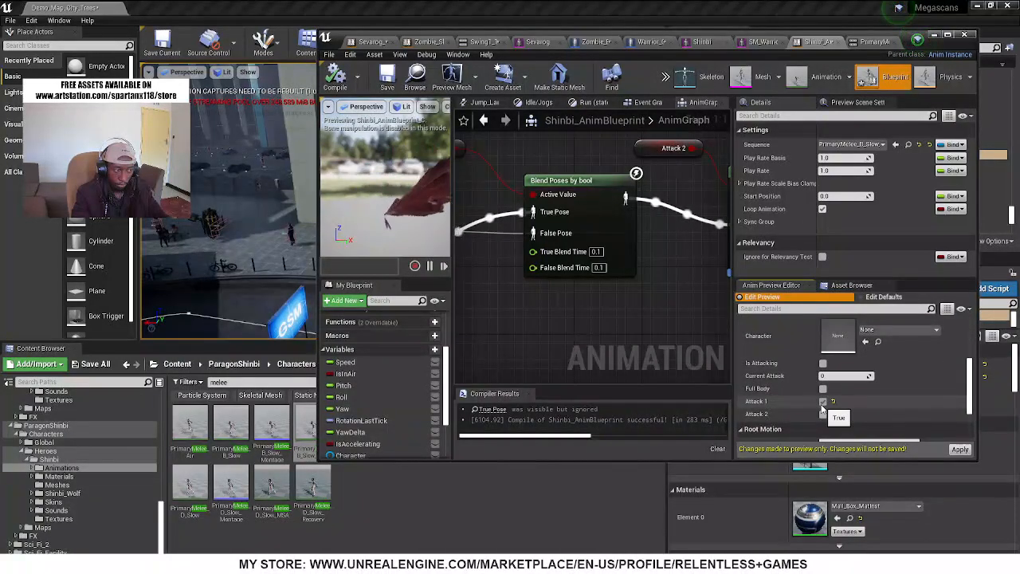
{"action": "left_click", "coordinate": [823, 402]}
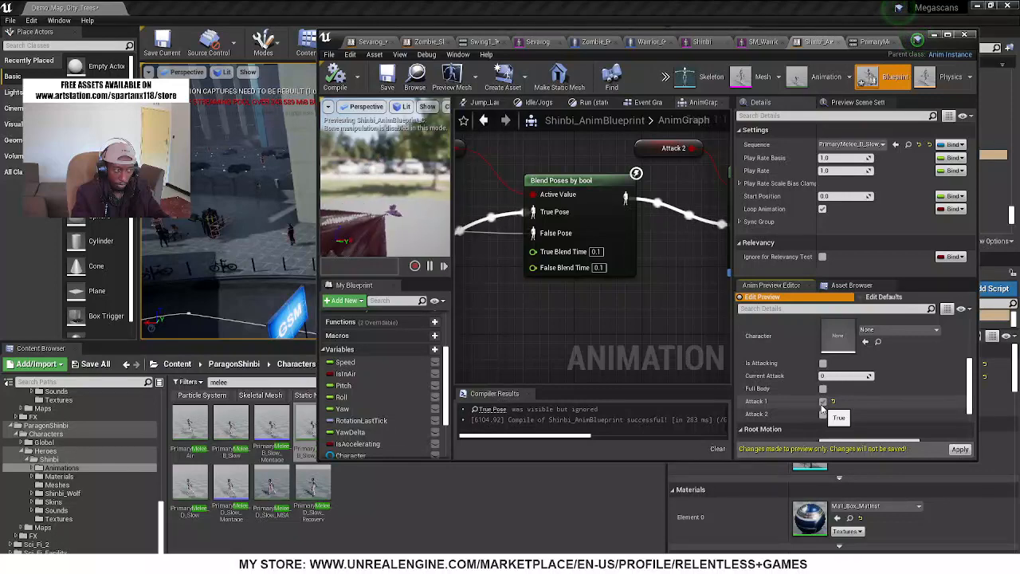
Replace the PrimaryMelee_B_Slow_MSA node in the AnimGraph with a PrimaryMelee_B_Slow node
{"action": "left_click_drag", "start_coordinate": [192, 422], "coordinate": [550, 320]}
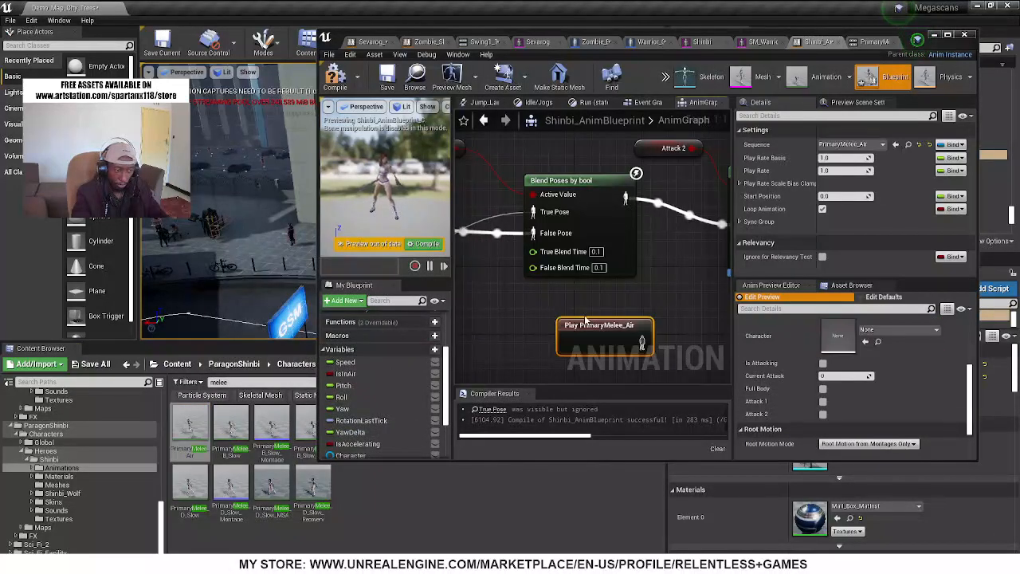
{"action": "key", "text": "Delete"}
{"action": "left_click_drag", "start_coordinate": [231, 430], "coordinate": [450, 351]}
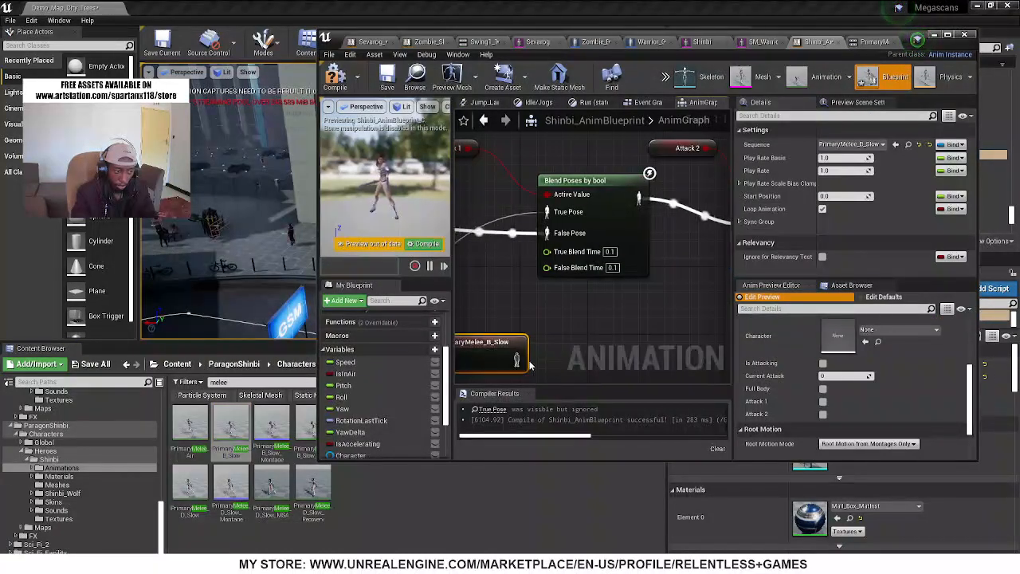
{"action": "left_click_drag", "start_coordinate": [515, 360], "coordinate": [547, 214]}
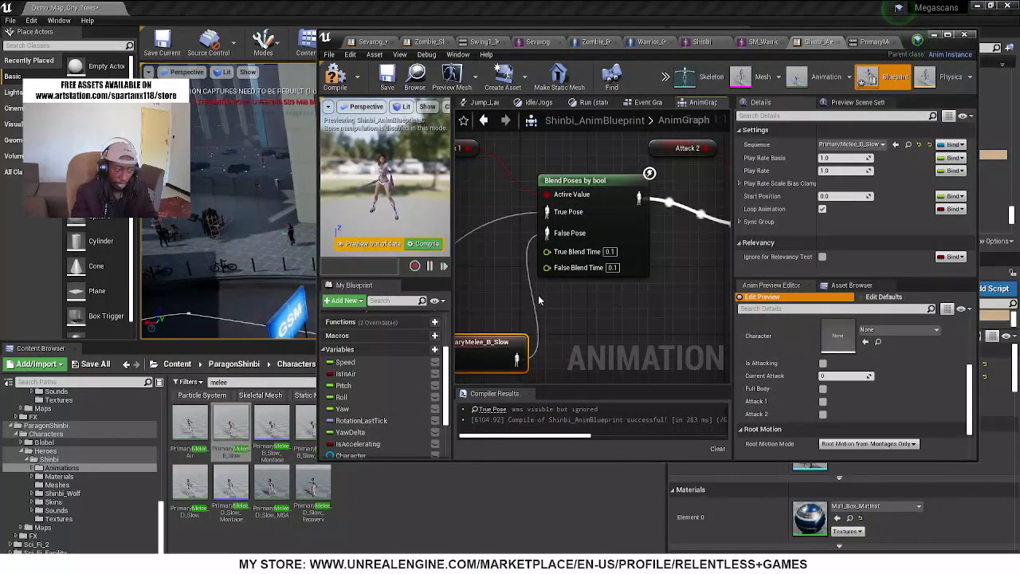
{"action": "right_click_drag", "start_coordinate": [538, 295], "coordinate": [665, 266]}
{"action": "right_click_drag", "start_coordinate": [715, 183], "coordinate": [731, 167]}
{"action": "left_click", "coordinate": [585, 293]}
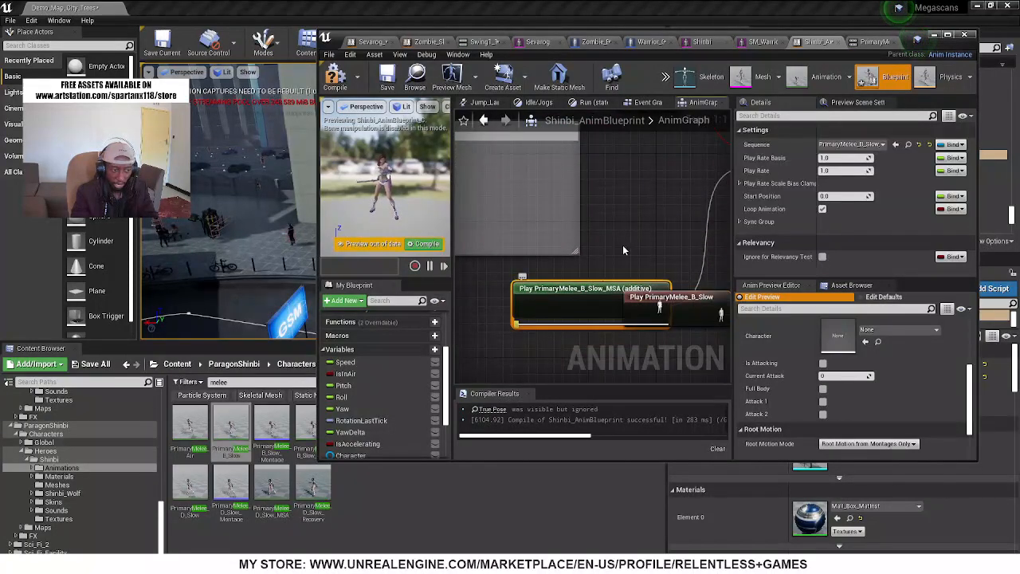
{"action": "key", "text": "Delete"}
Connect the Component To Local pose to the Attack 1 blend's False Pose and PrimaryMelee_B_Slow to its True Pose
{"action": "right_click_drag", "start_coordinate": [635, 240], "coordinate": [602, 223]}
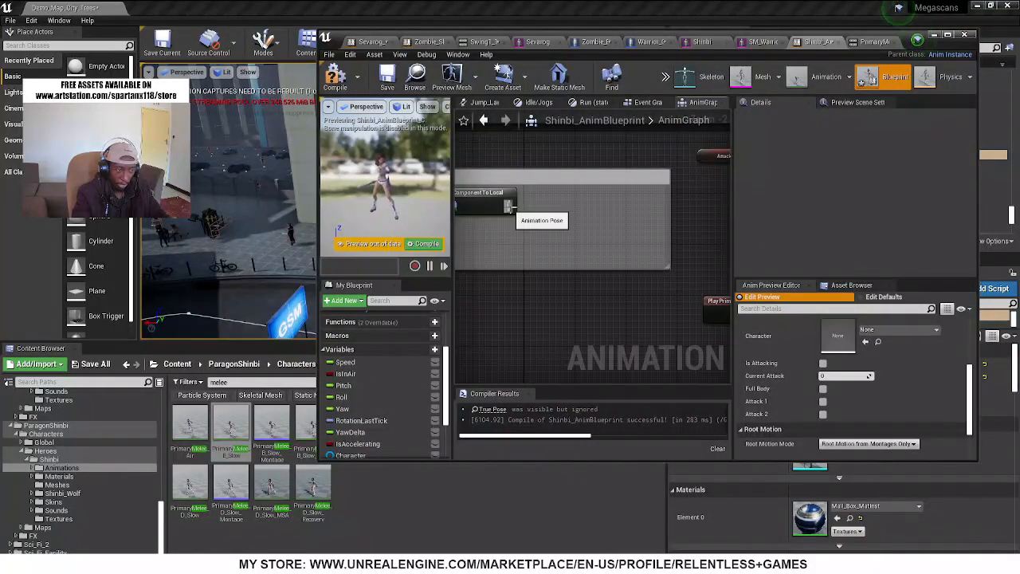
{"action": "left_click_drag", "start_coordinate": [508, 206], "coordinate": [551, 216]}
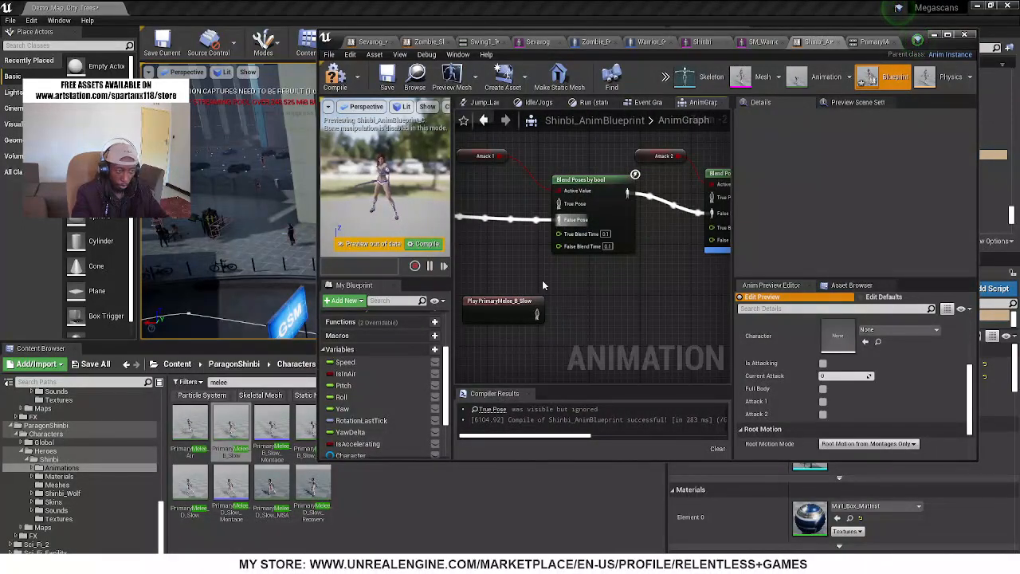
{"action": "left_click_drag", "start_coordinate": [538, 315], "coordinate": [546, 275]}
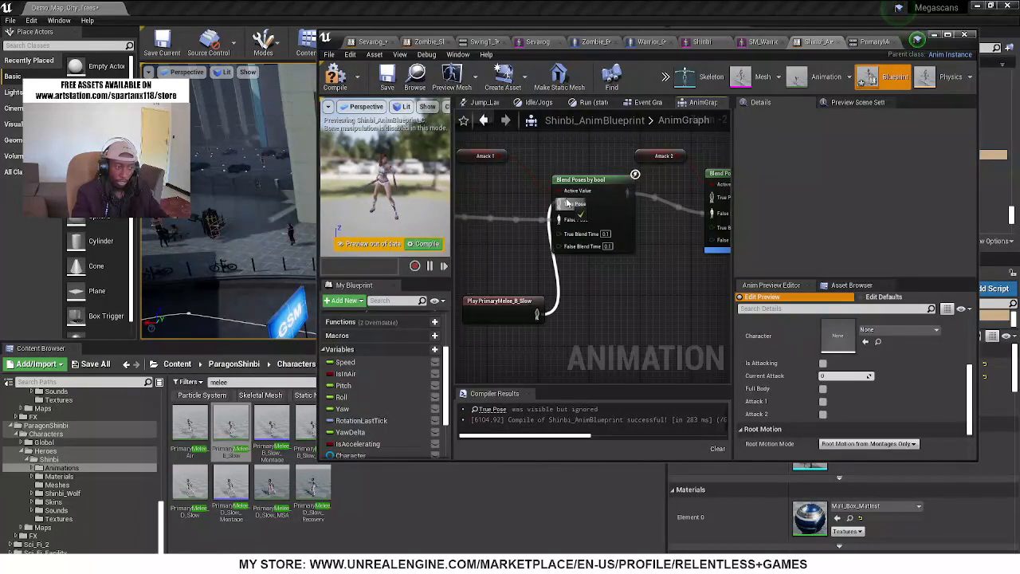
{"action": "left_click_drag", "start_coordinate": [567, 204], "coordinate": [567, 204]}
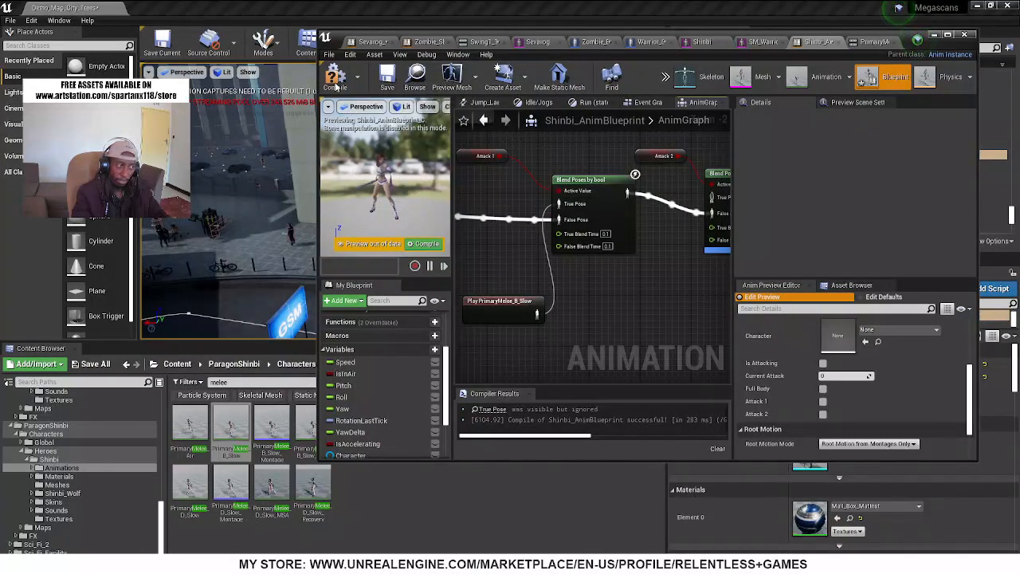
Compile the animation blueprint and test the new attack by switching the Attack 1 preview value on and off
{"action": "left_click", "coordinate": [336, 80]}
{"action": "scroll", "coordinate": [792, 375], "scroll_direction": "down", "scroll_amount": 2}
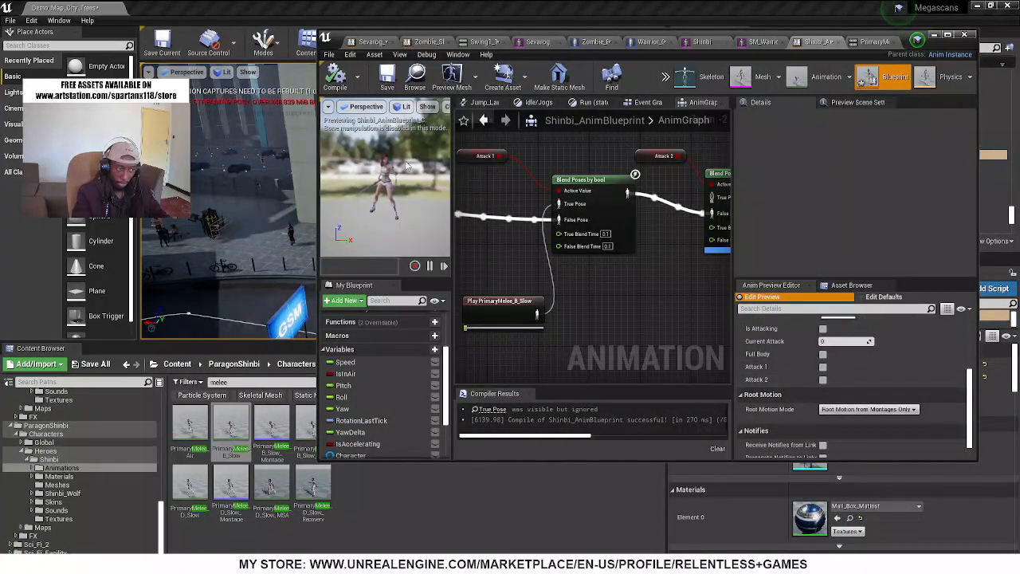
{"action": "left_click", "coordinate": [823, 367]}
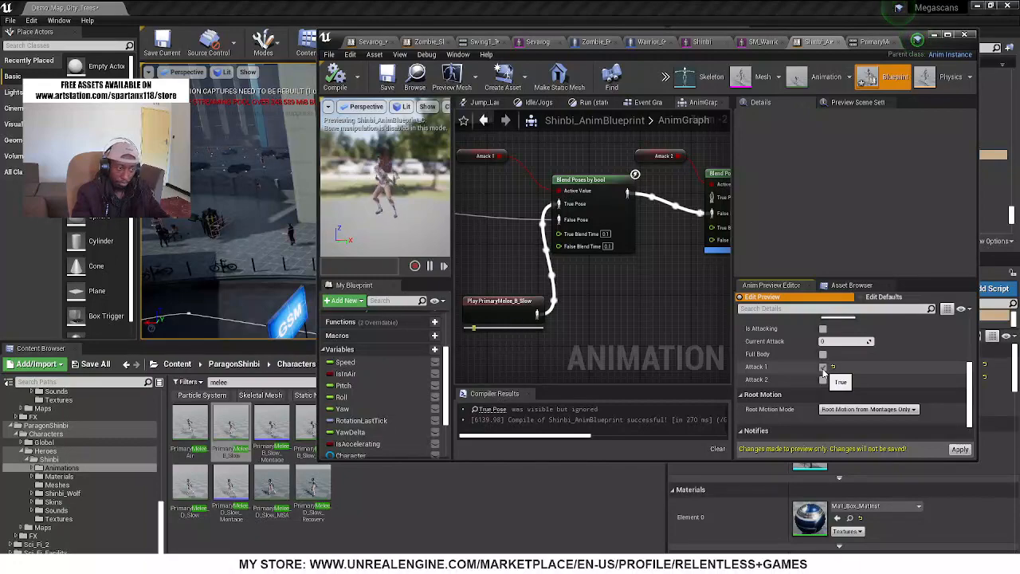
{"action": "left_click", "coordinate": [824, 370]}
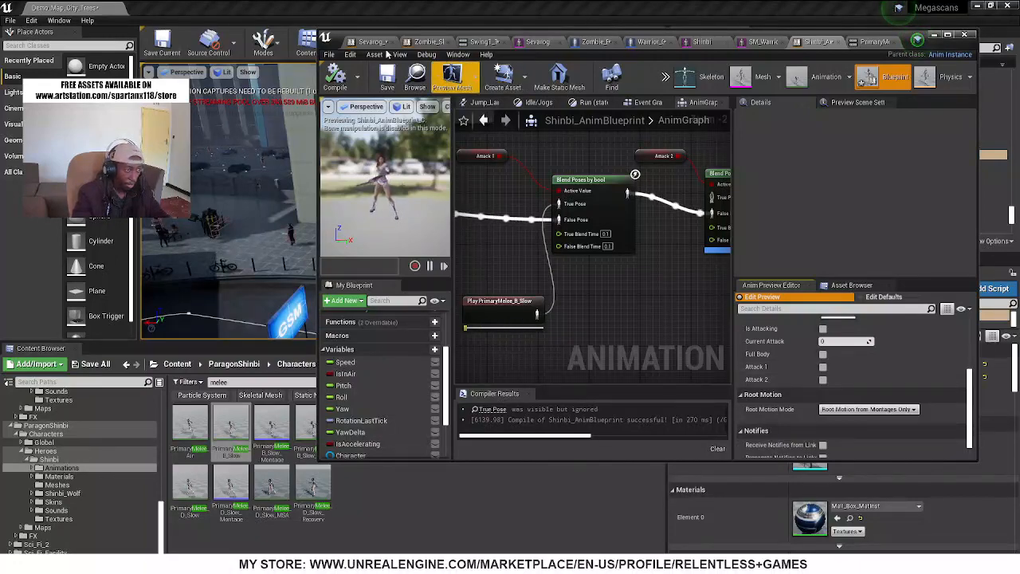
Preview the PrimaryMelee_D_Slow animation once more and close its editor
{"action": "left_click_drag", "start_coordinate": [363, 35], "coordinate": [394, 41]}
{"action": "double_click", "coordinate": [190, 488]}
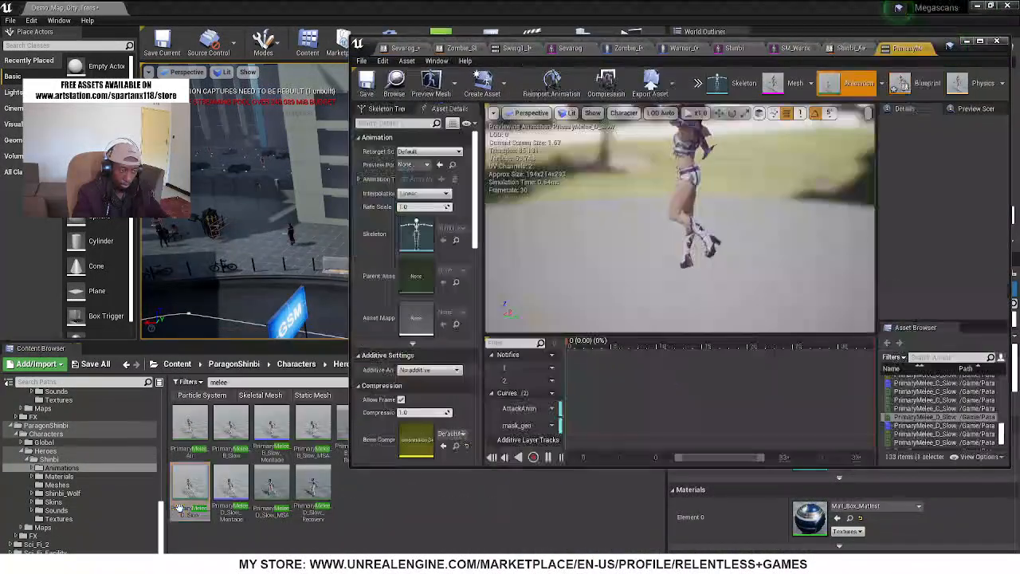
{"action": "left_click", "coordinate": [926, 49]}
Add PrimaryMelee_D_Slow to the AnimGraph as the True Pose of the Attack 2 blend and compile the blueprint
{"action": "left_click_drag", "start_coordinate": [172, 488], "coordinate": [625, 306]}
{"action": "right_click_drag", "start_coordinate": [690, 277], "coordinate": [626, 298]}
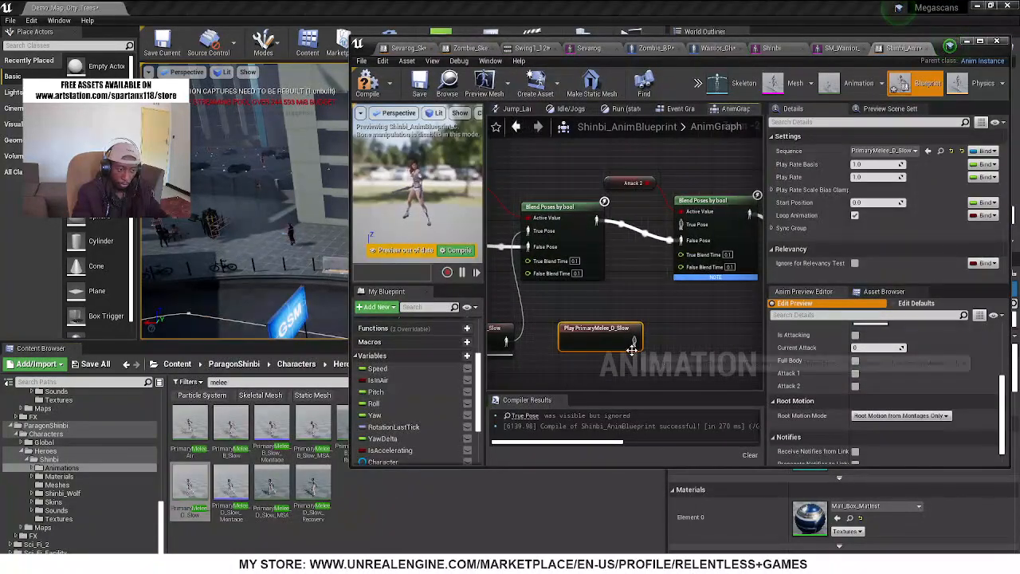
{"action": "left_click_drag", "start_coordinate": [633, 341], "coordinate": [686, 229]}
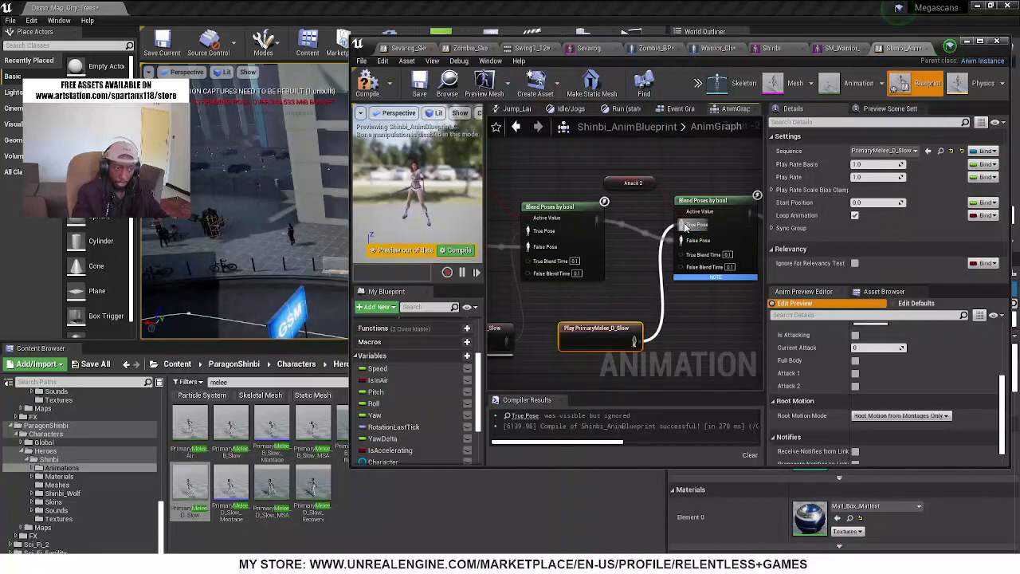
{"action": "left_click", "coordinate": [367, 86]}
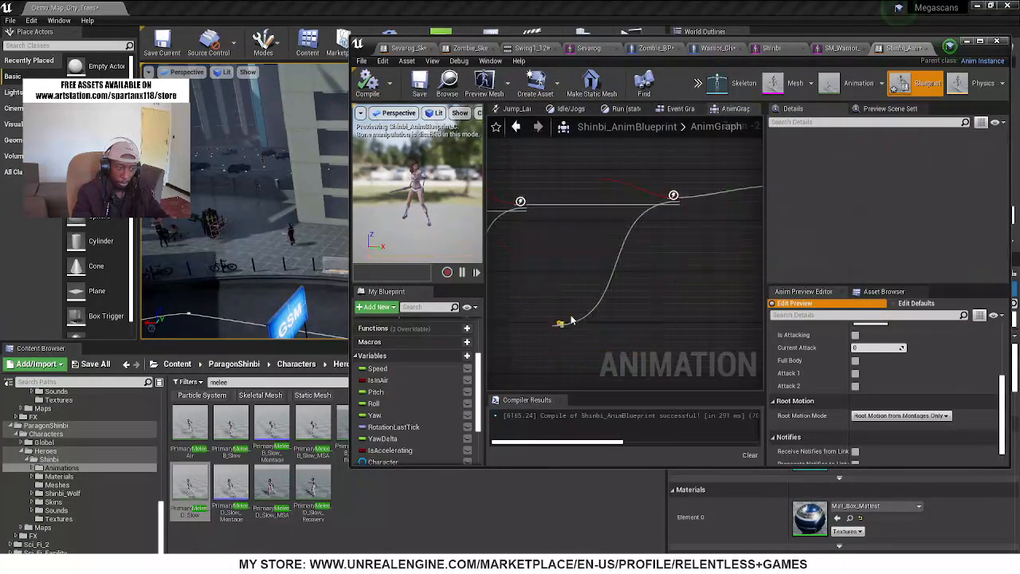
Test the attack blends by switching the Attack 2 and Attack 1 preview values on and off in turn
{"action": "right_click_drag", "start_coordinate": [657, 337], "coordinate": [504, 341]}
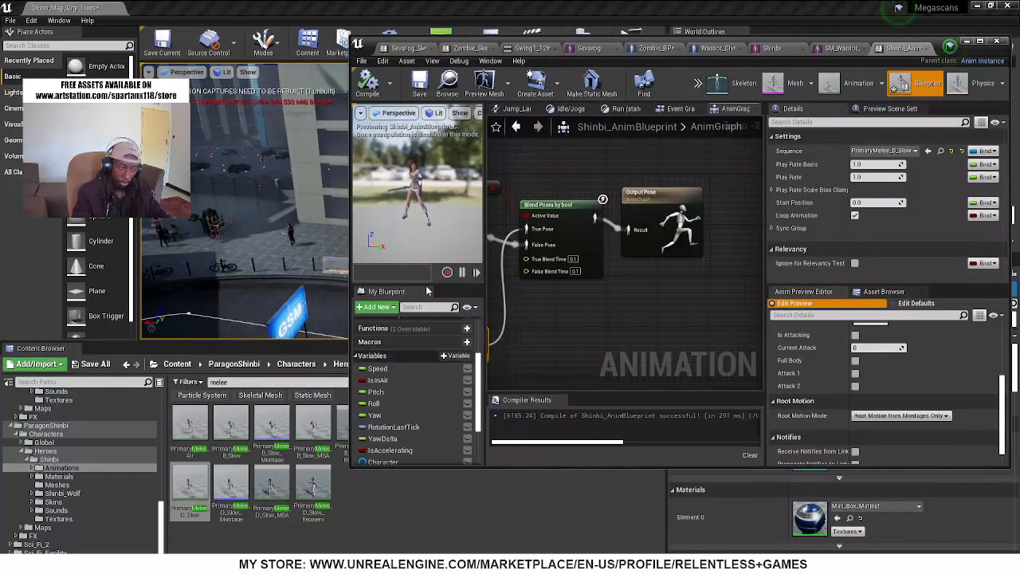
{"action": "left_click", "coordinate": [857, 386]}
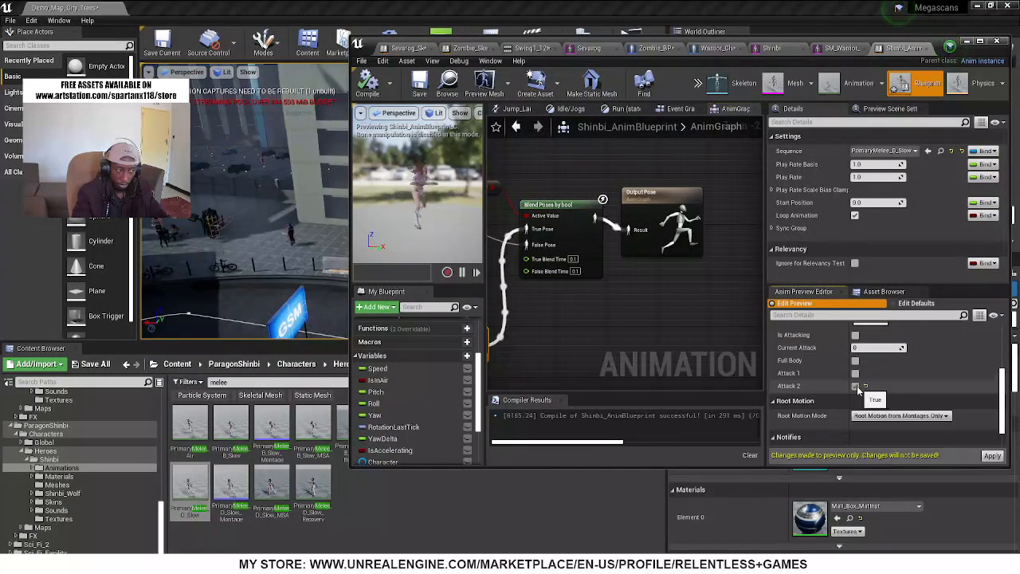
{"action": "left_click", "coordinate": [857, 385]}
{"action": "left_click", "coordinate": [857, 376]}
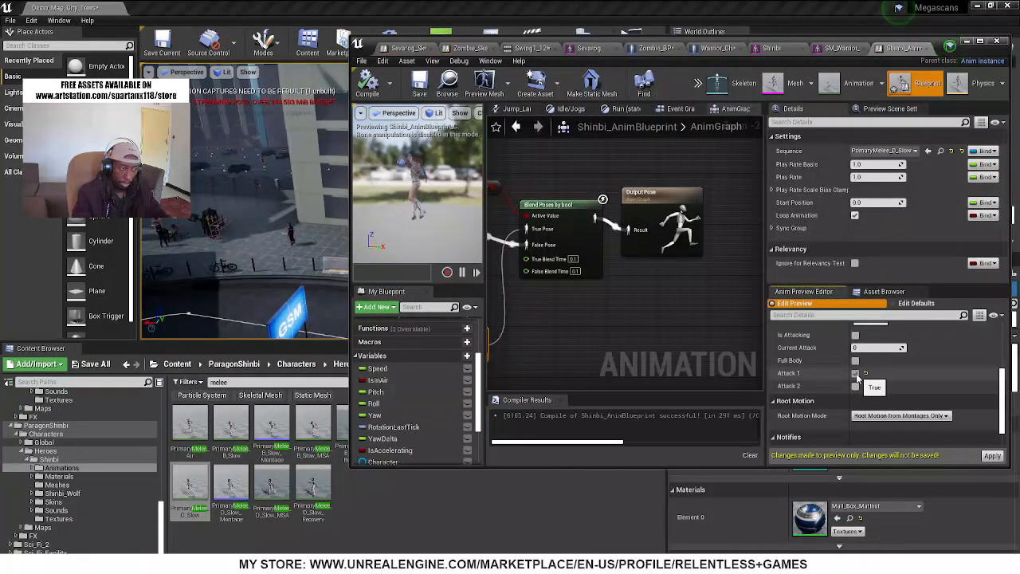
{"action": "left_click", "coordinate": [856, 375]}
Enable Reset Child on Activation for the Attack 2 blend, check the Attack 1 blend's options, and compile the blueprint
{"action": "left_click", "coordinate": [550, 208]}
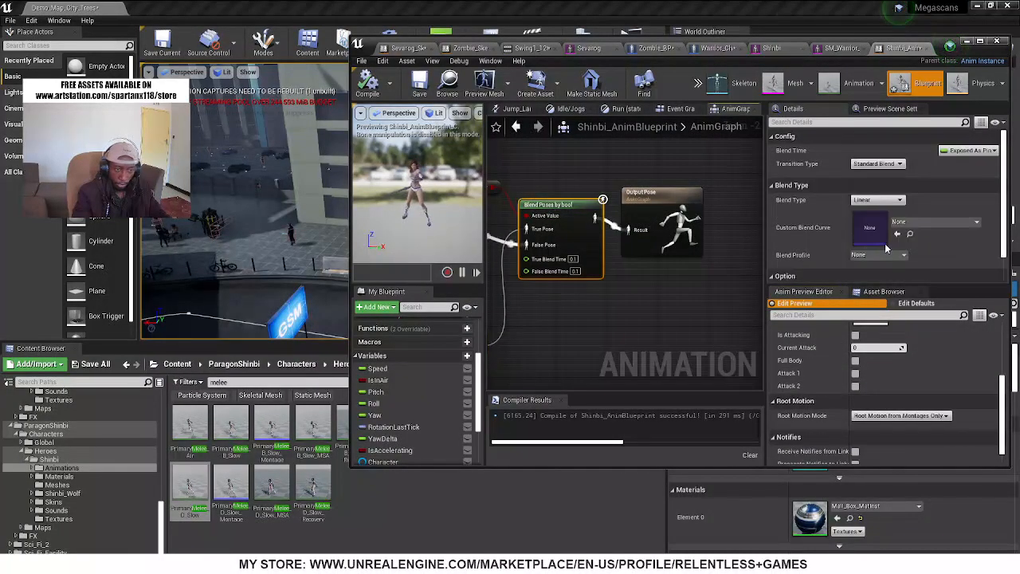
{"action": "scroll", "coordinate": [855, 240], "scroll_direction": "down", "scroll_amount": 1}
{"action": "left_click", "coordinate": [855, 269]}
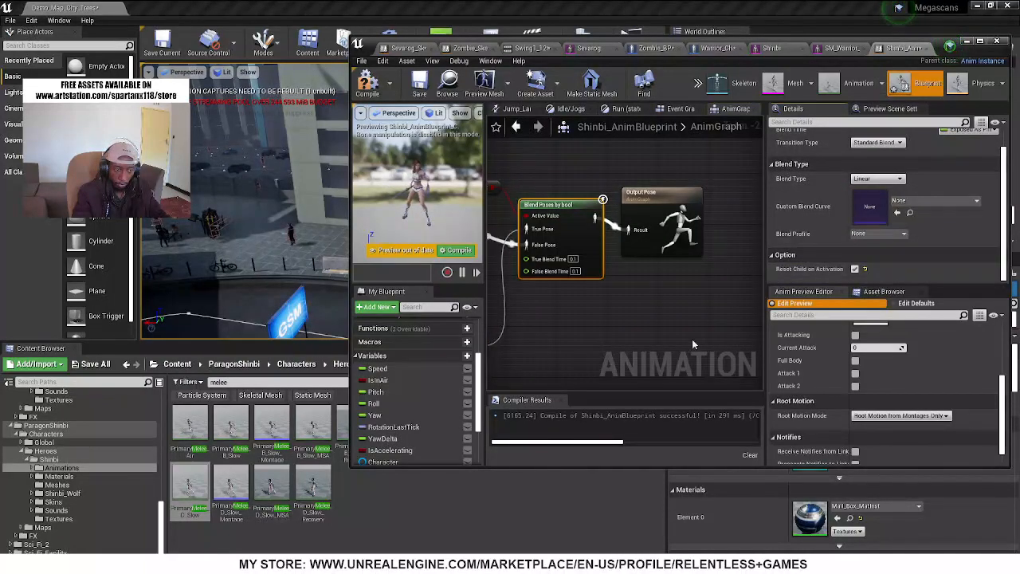
{"action": "right_click_drag", "start_coordinate": [518, 312], "coordinate": [754, 291]}
{"action": "left_click", "coordinate": [656, 194]}
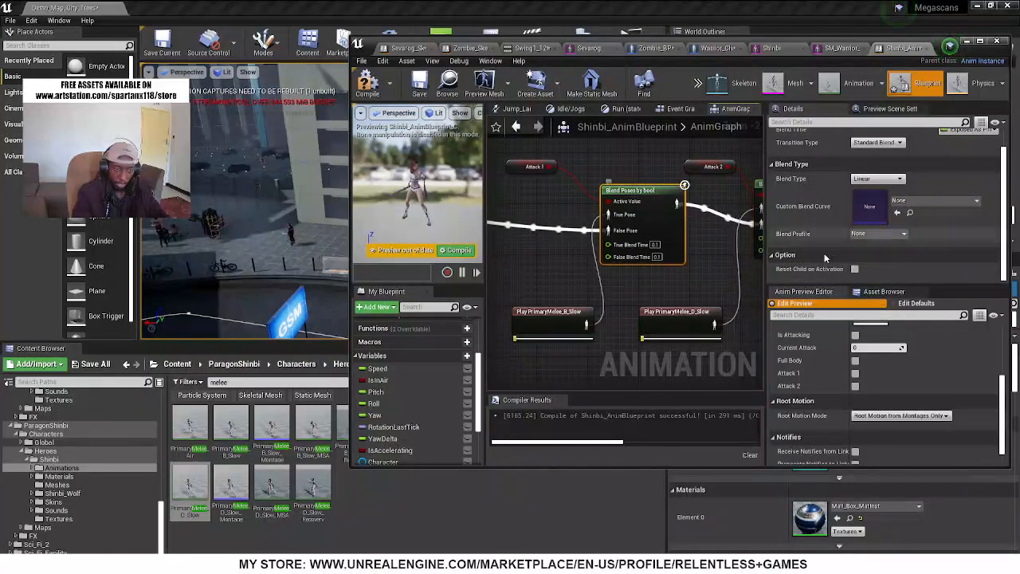
{"action": "left_click", "coordinate": [367, 83]}
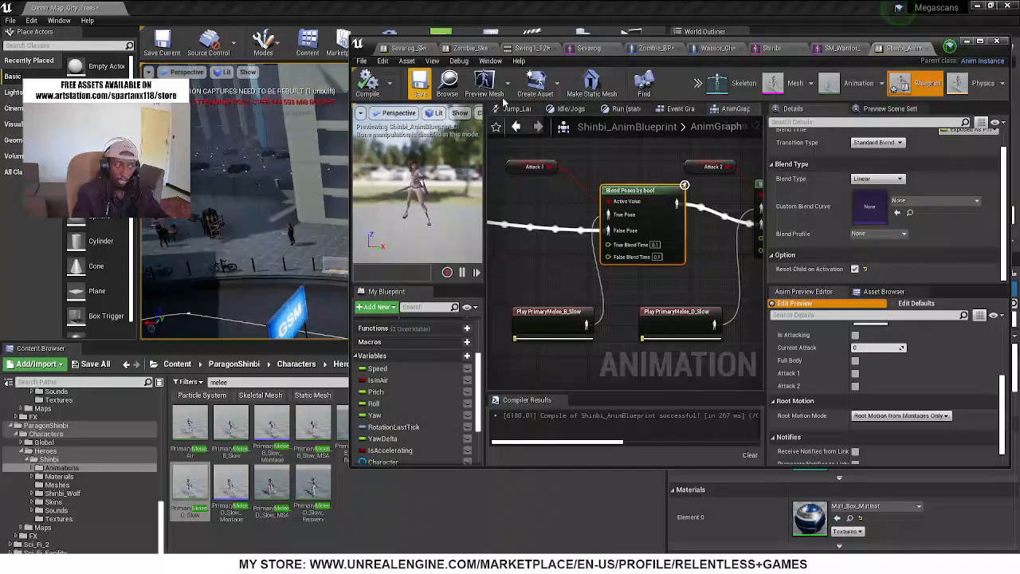
Minimize the blueprint editor, play the level in a new window and run Shinbi along the street
{"action": "left_click", "coordinate": [965, 41]}
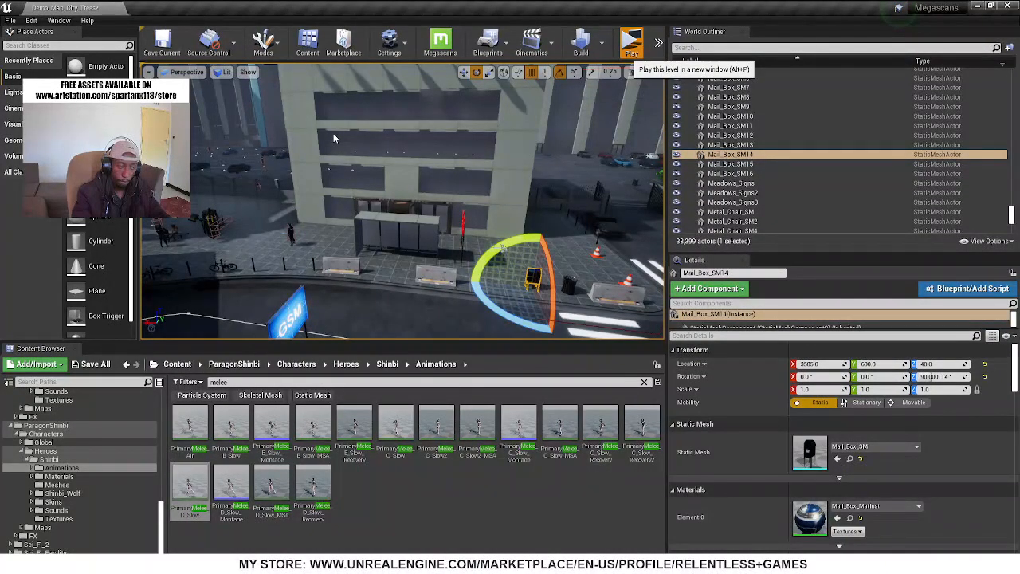
{"action": "key", "text": "alt+p"}
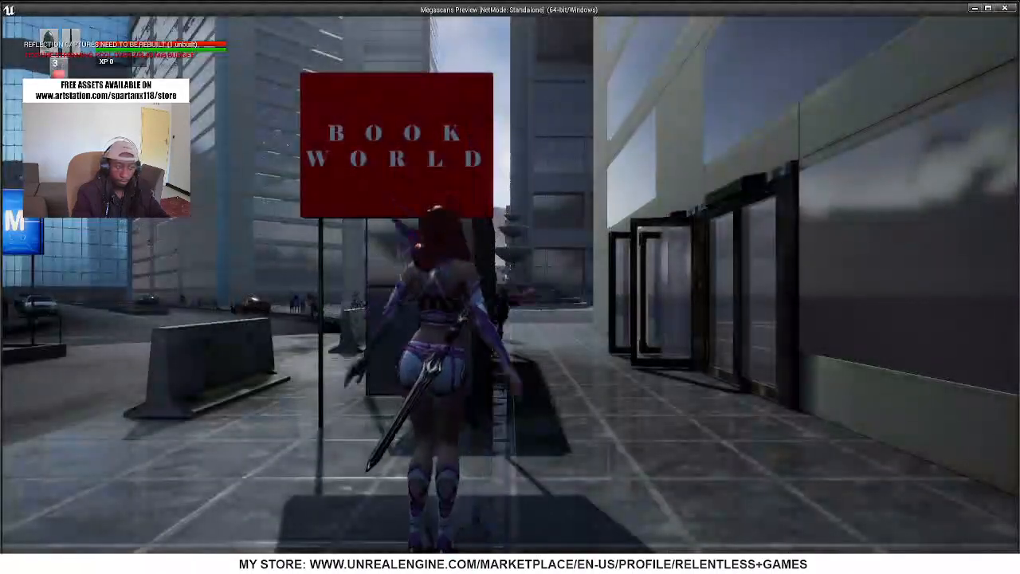
{"action": "key", "text": "a"}
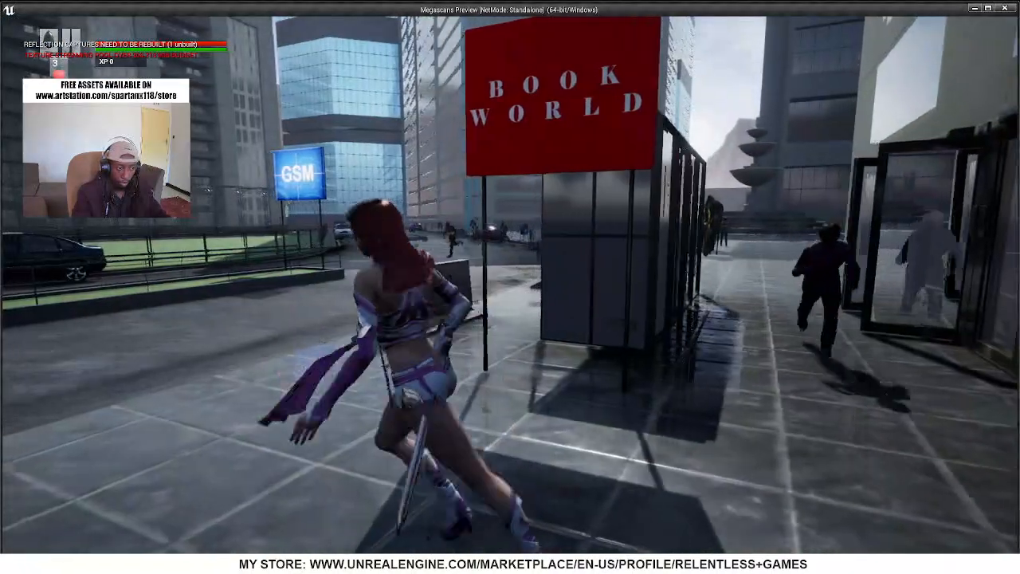
{"action": "key", "text": "w"}
{"action": "key", "text": "w"}
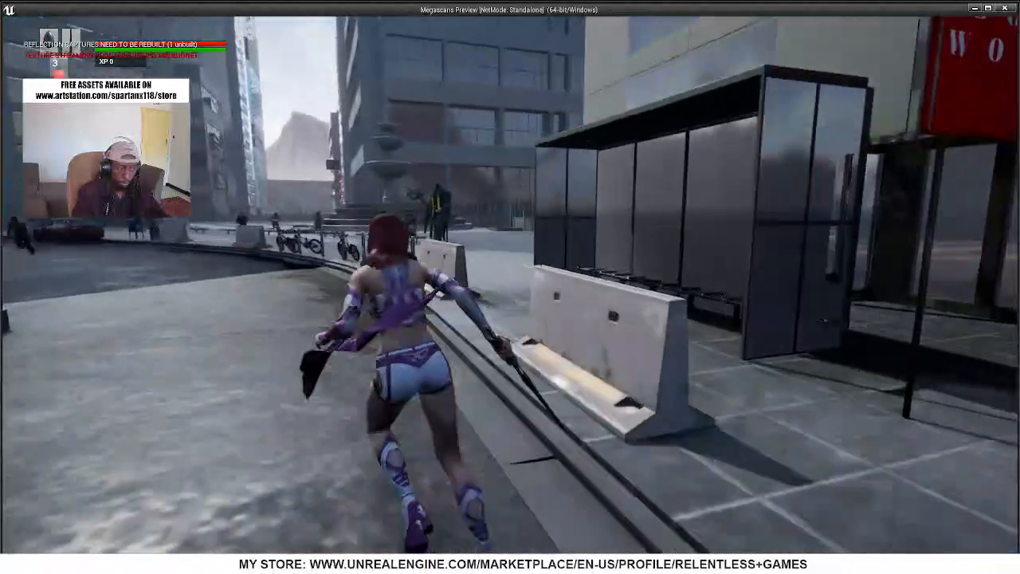
{"action": "key", "text": "w"}
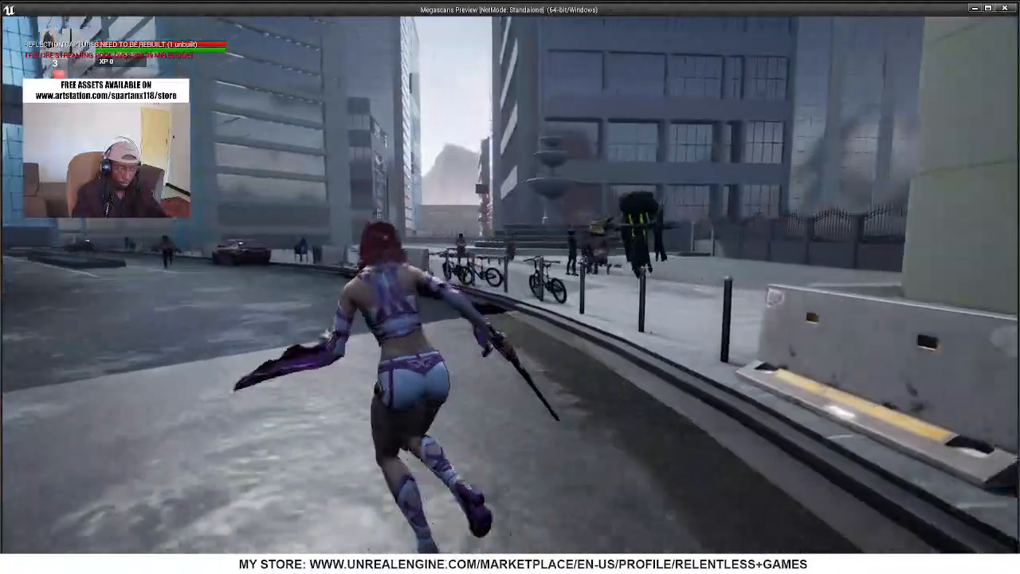
{"action": "key", "text": "s"}
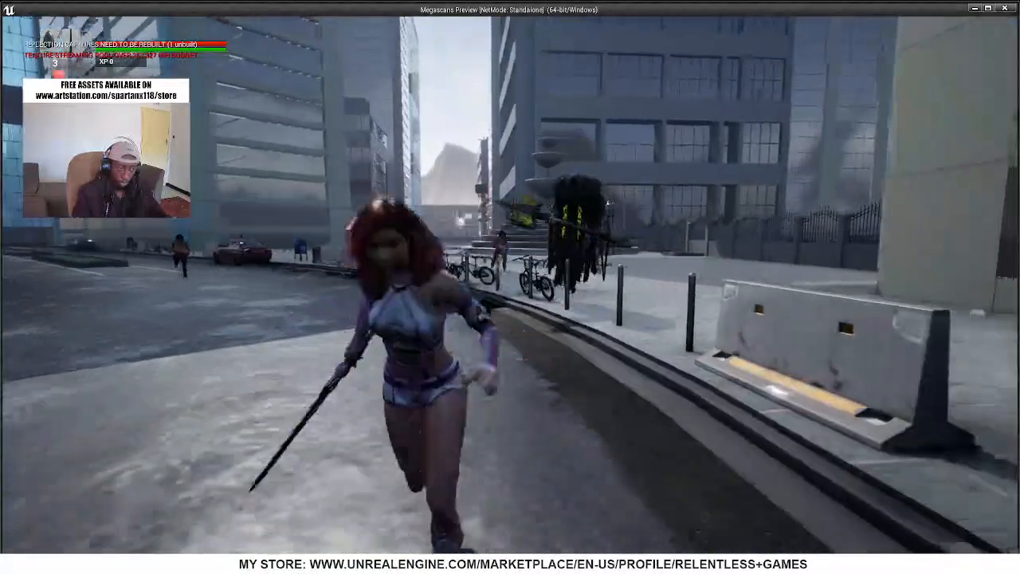
Test Shinbi's attacks and movement against the large hooded enemy, and end the play session
{"action": "key", "text": "w"}
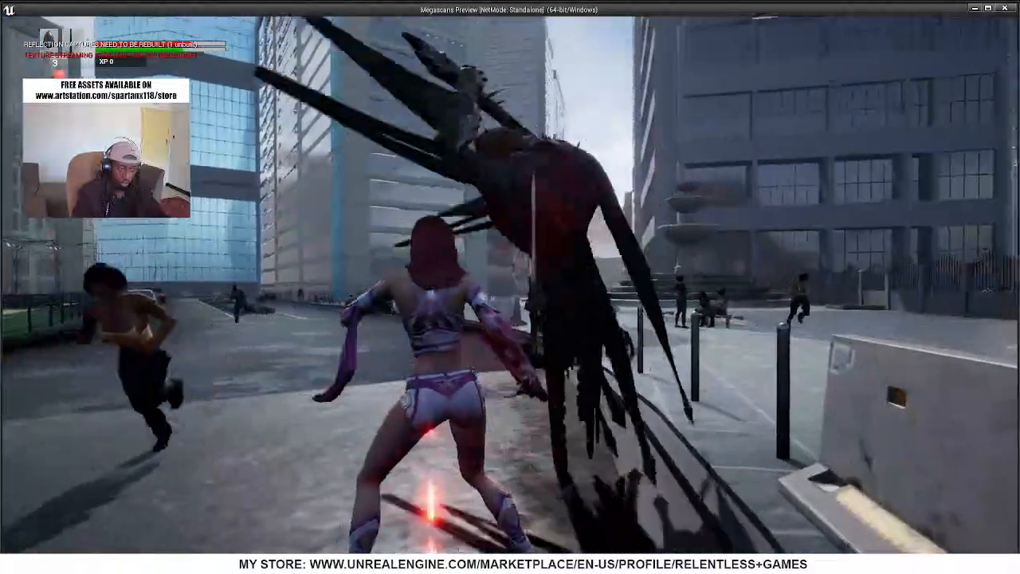
{"action": "key", "text": "s"}
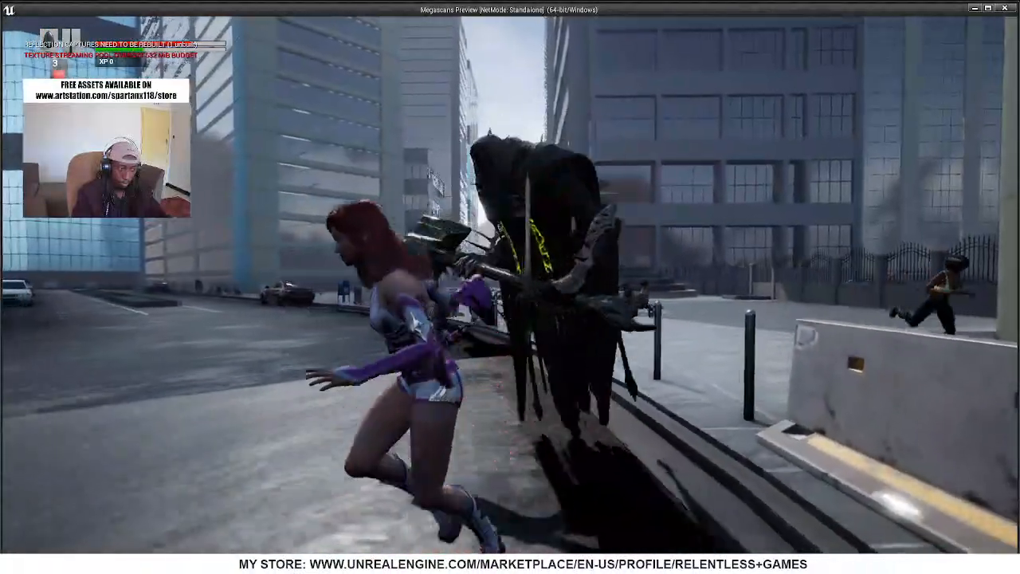
{"action": "key", "text": "s"}
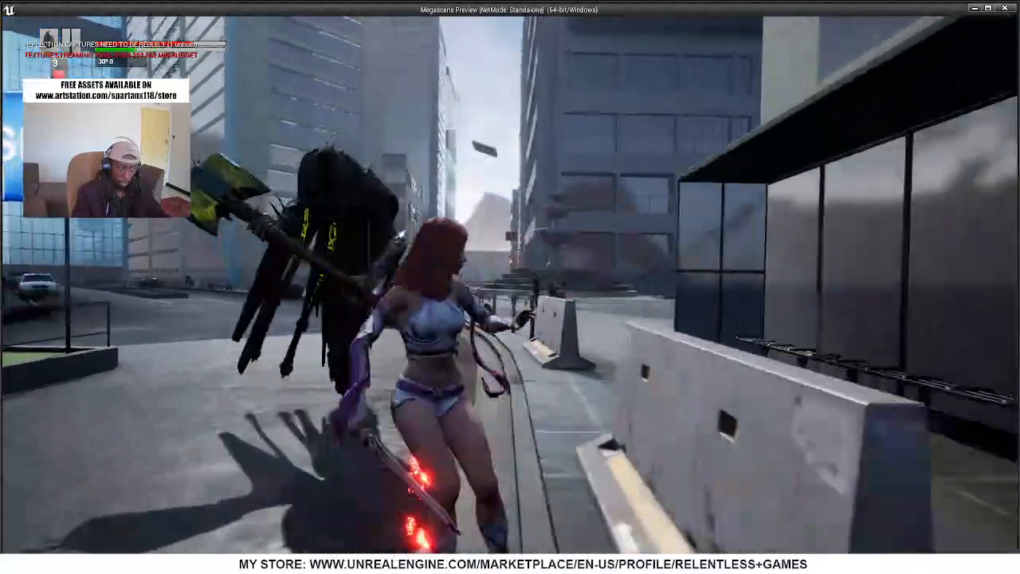
{"action": "key", "text": "s"}
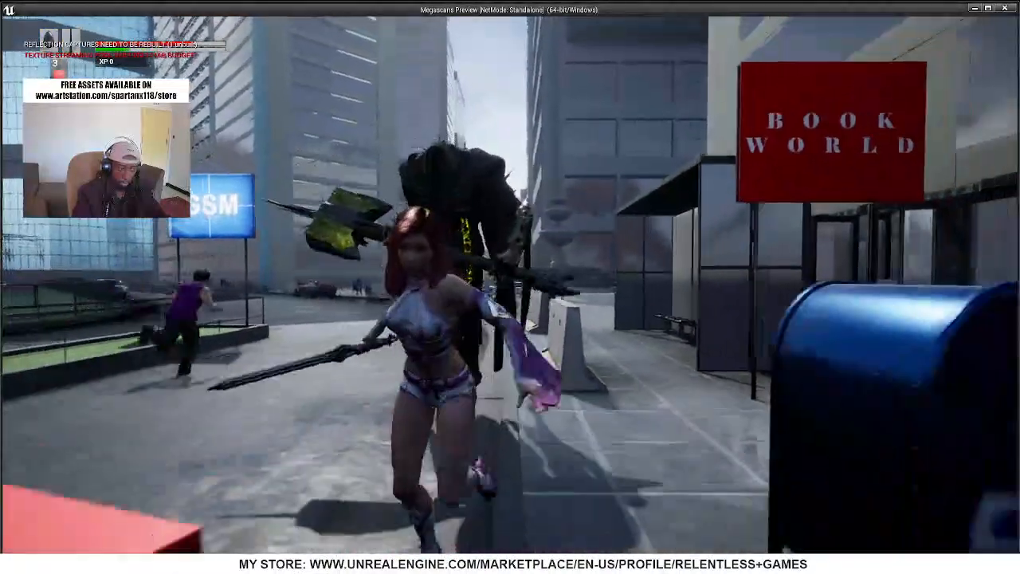
{"action": "key", "text": "s"}
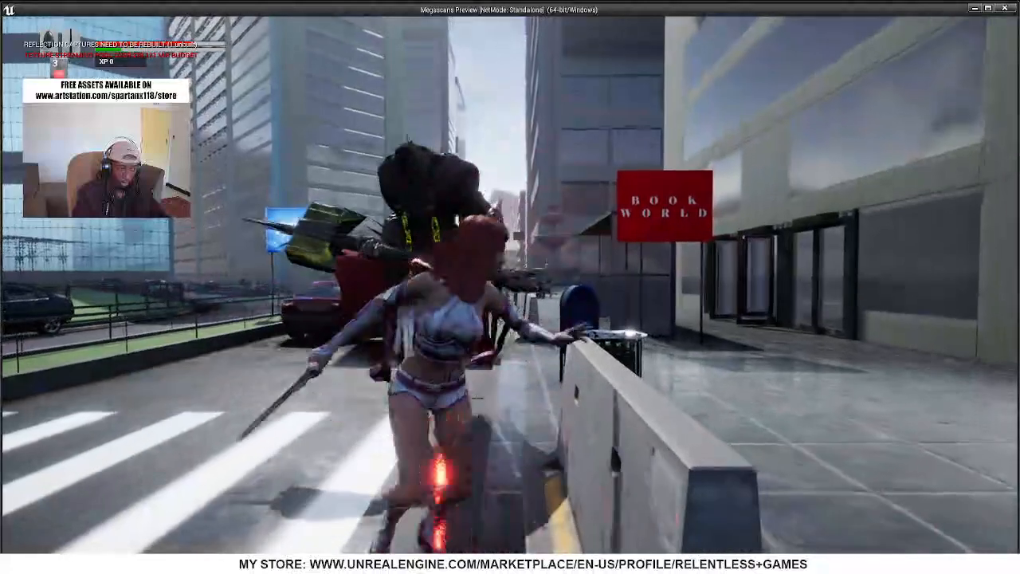
{"action": "key", "text": "s"}
{"action": "key", "text": "w"}
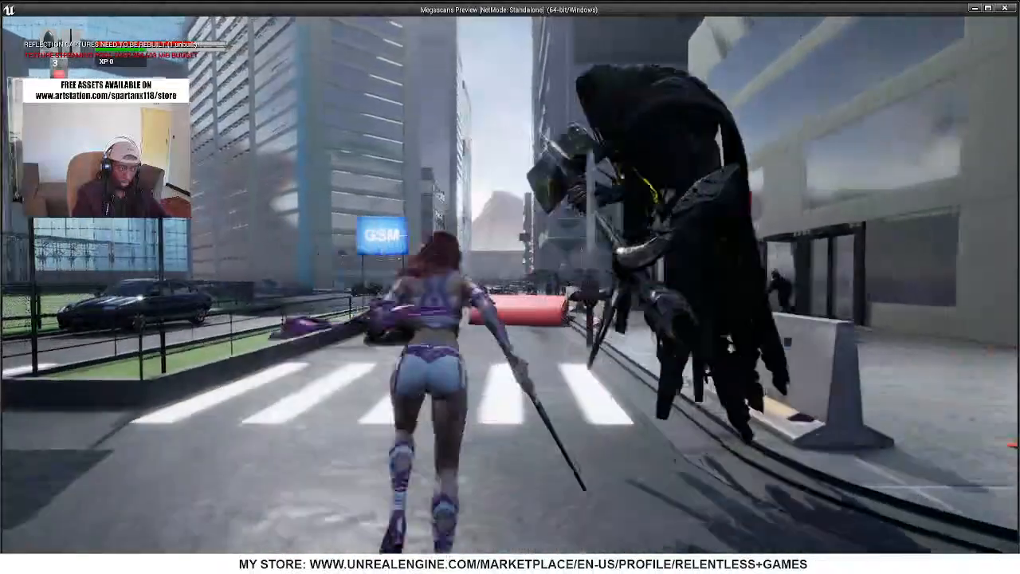
{"action": "key", "text": "w"}
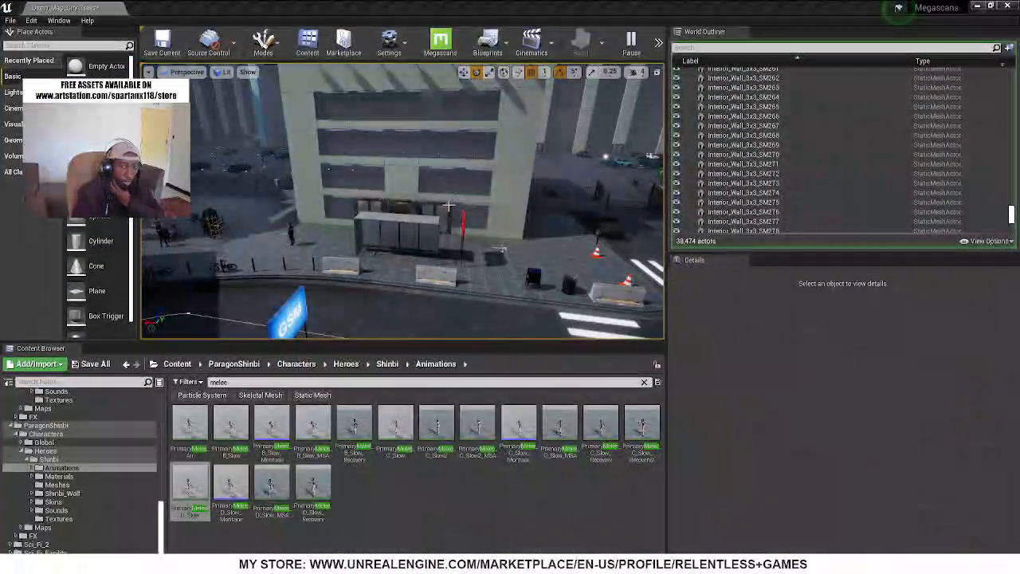
{"action": "key", "text": "Escape"}
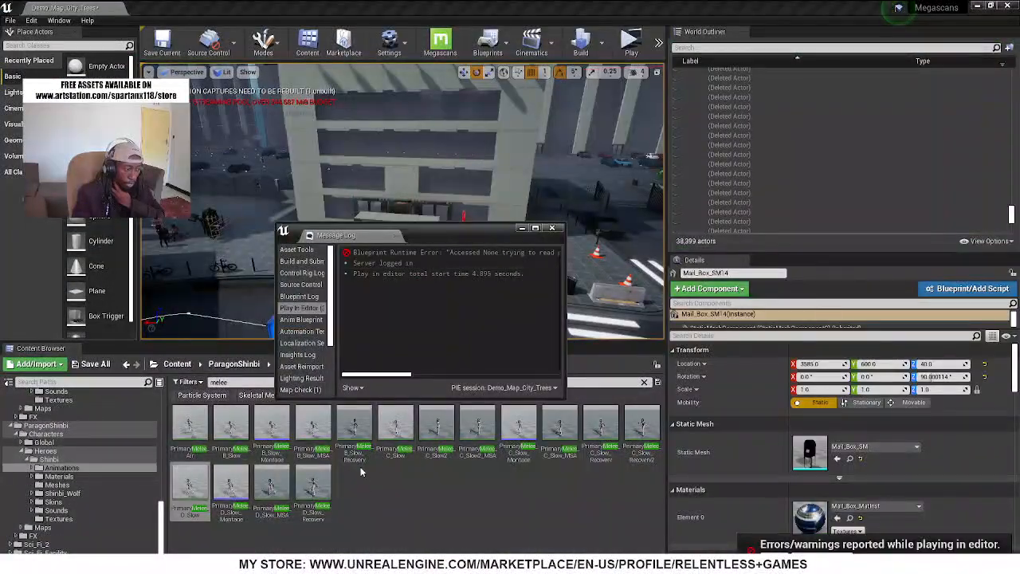
Open PrimaryMelee_D_Slow for another look and return to Shinbi_AnimBlueprint to review the attack blends in the AnimGraph
{"action": "double_click", "coordinate": [192, 493]}
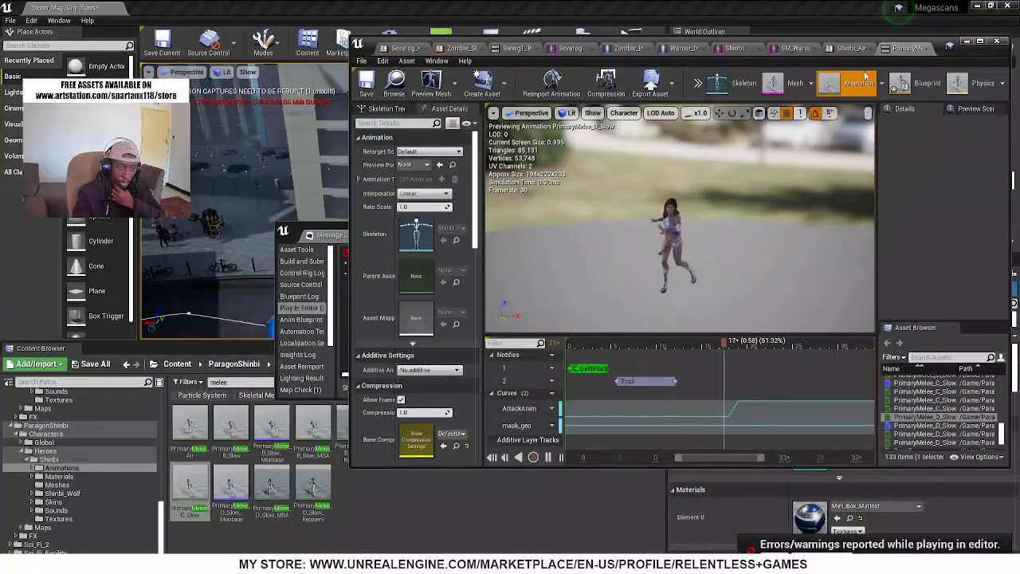
{"action": "left_click", "coordinate": [847, 49]}
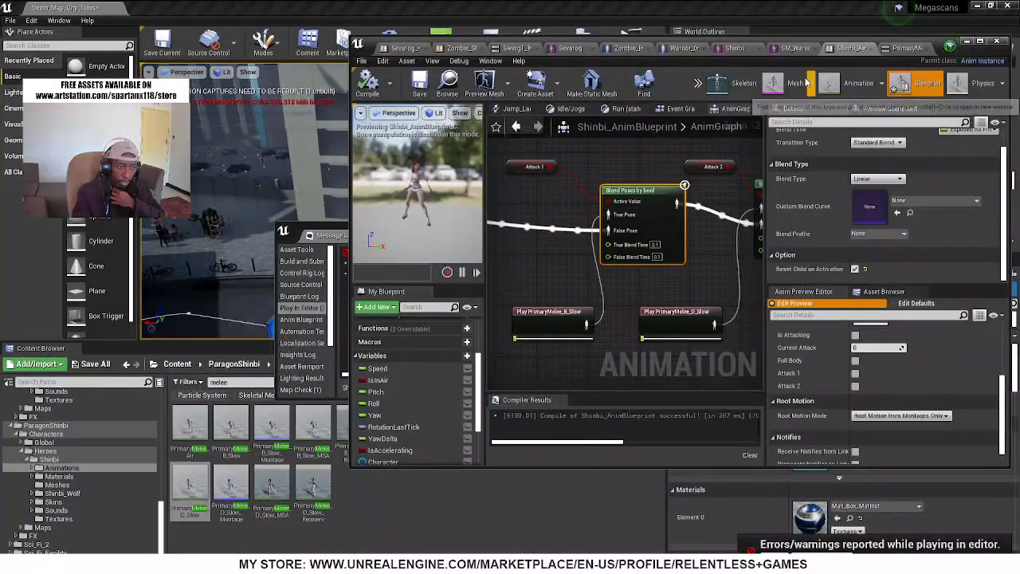
{"action": "scroll", "coordinate": [650, 290], "scroll_direction": "down", "scroll_amount": 4}
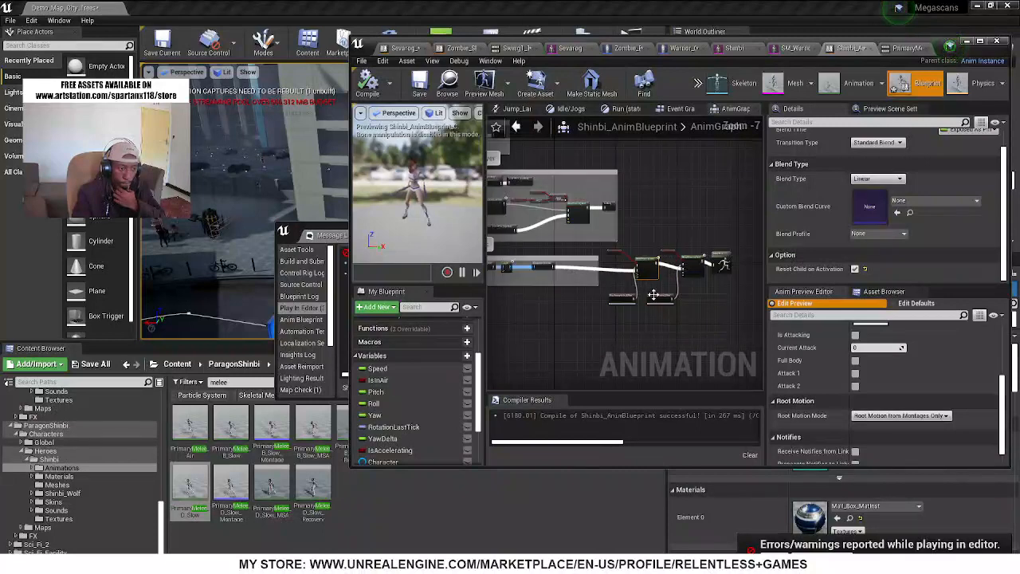
{"action": "right_click_drag", "start_coordinate": [674, 281], "coordinate": [523, 296]}
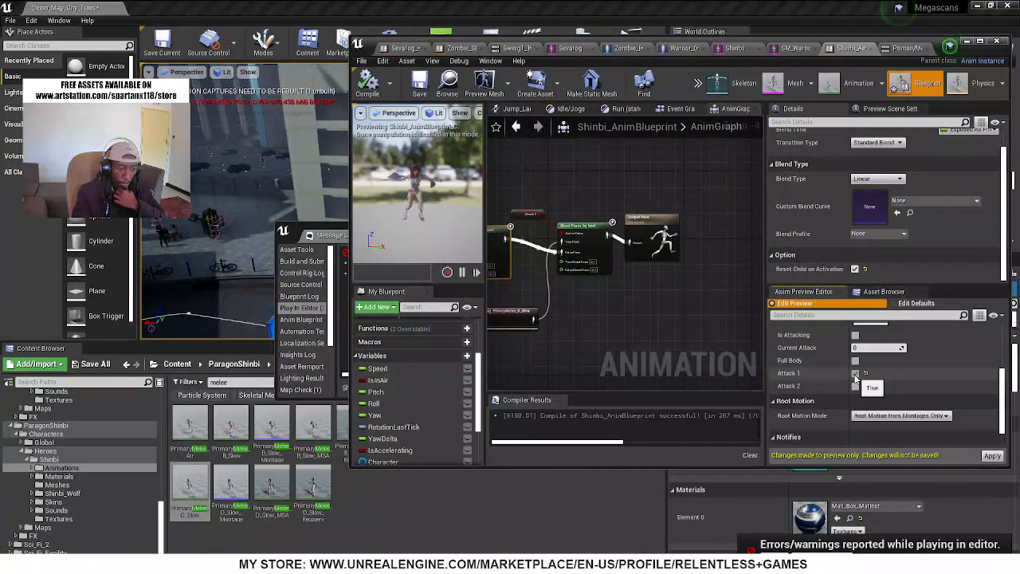
Examine the Event Graph of Shinbi_AnimBlueprint around the initialize event, the Sequence, the character casts and the Is Valid check
{"action": "left_click", "coordinate": [679, 112]}
{"action": "scroll", "coordinate": [614, 298], "scroll_direction": "down", "scroll_amount": 4}
{"action": "right_click_drag", "start_coordinate": [585, 327], "coordinate": [757, 303]}
{"action": "scroll", "coordinate": [532, 215], "scroll_direction": "up", "scroll_amount": 3}
{"action": "left_click_drag", "start_coordinate": [608, 286], "coordinate": [609, 238]}
{"action": "right_click_drag", "start_coordinate": [574, 268], "coordinate": [794, 337]}
{"action": "right_click_drag", "start_coordinate": [681, 319], "coordinate": [656, 314]}
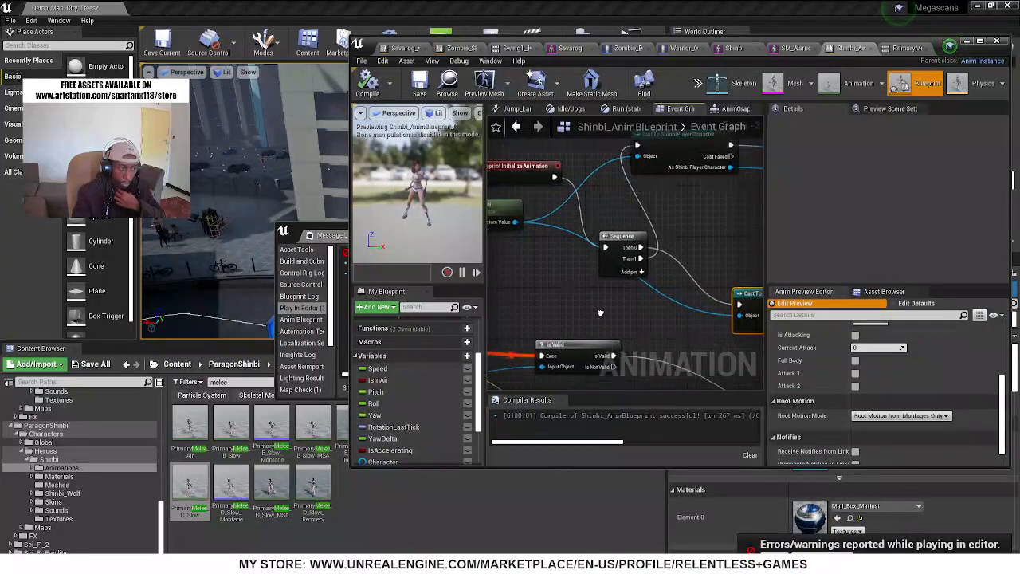
{"action": "right_click_drag", "start_coordinate": [593, 320], "coordinate": [639, 295]}
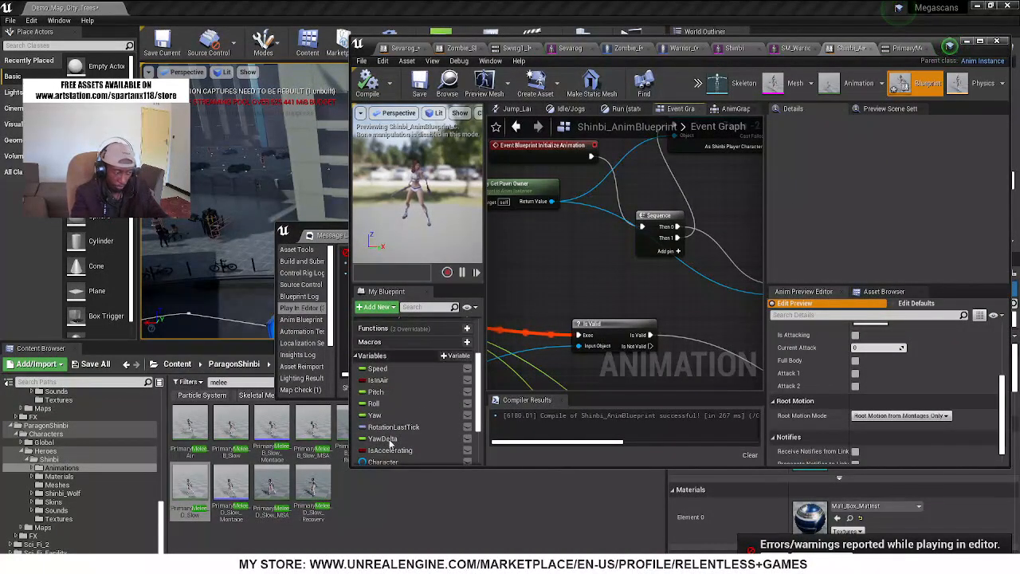
Move the blueprint editor window aside, read the full Blueprint Runtime Error in the Message Log, and close the log
{"action": "left_click", "coordinate": [48, 459]}
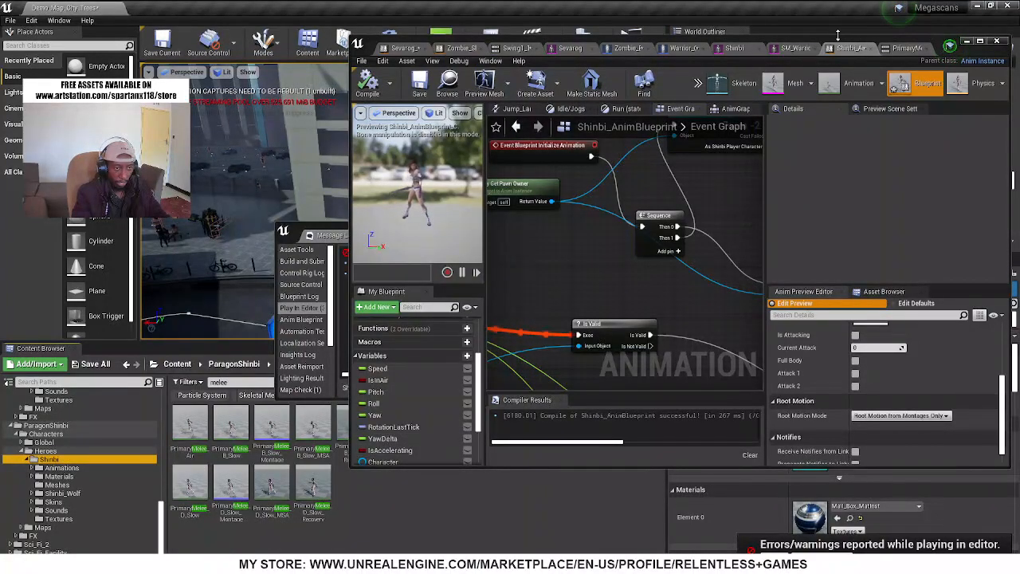
{"action": "left_click_drag", "start_coordinate": [832, 44], "coordinate": [816, 500]}
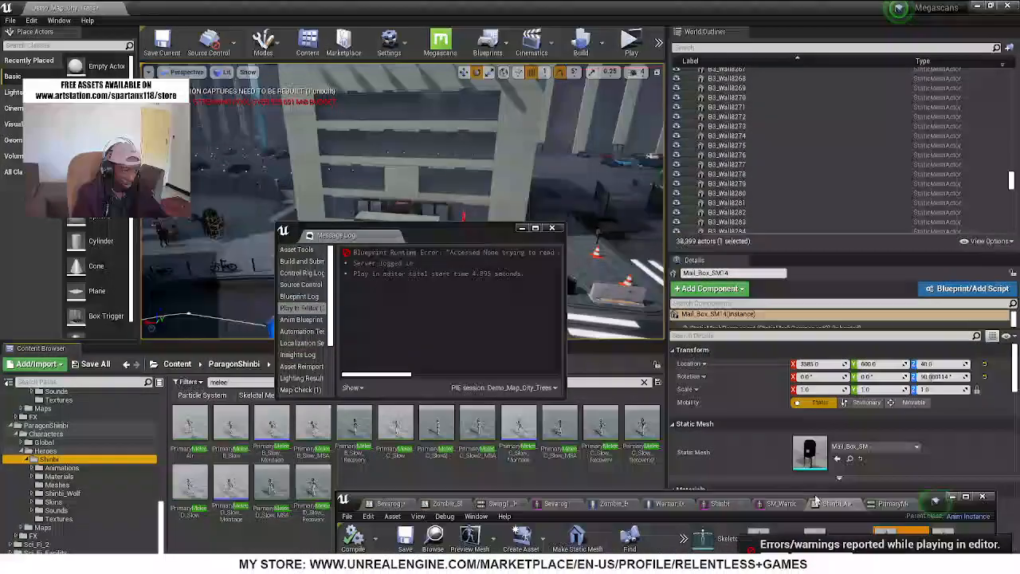
{"action": "left_click", "coordinate": [535, 224]}
{"action": "left_click", "coordinate": [540, 228]}
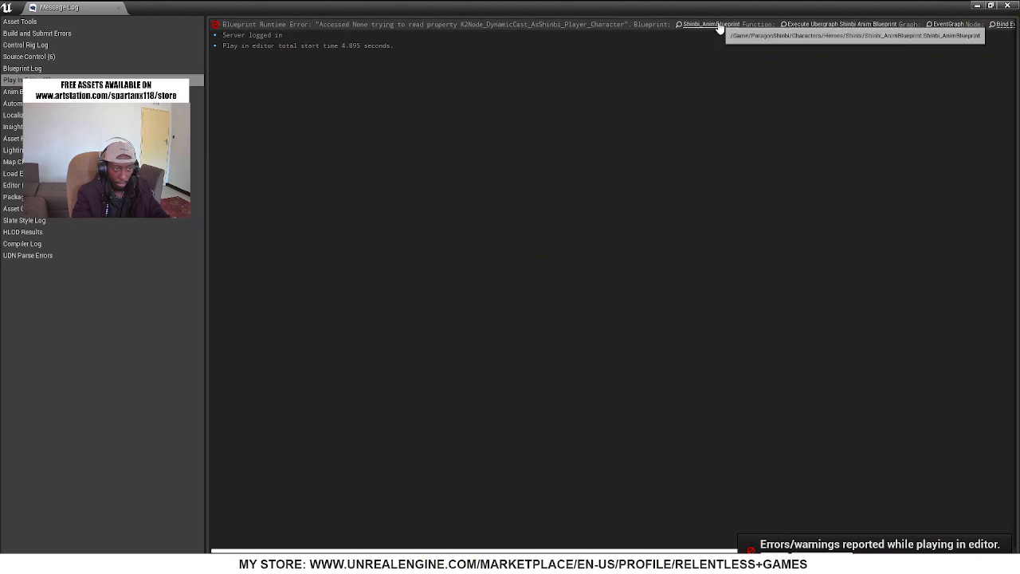
{"action": "left_click_drag", "start_coordinate": [713, 7], "coordinate": [411, 104]}
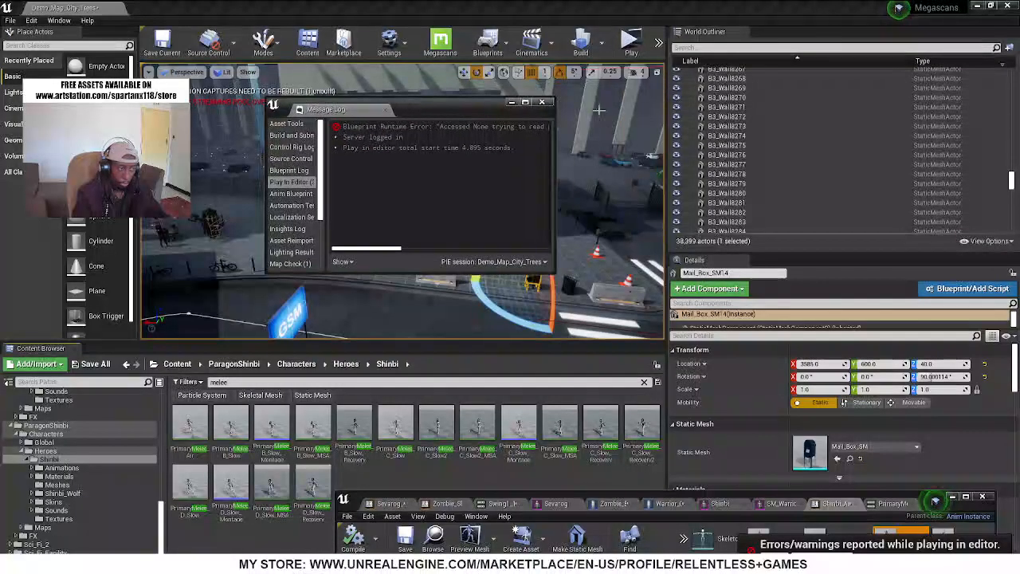
{"action": "left_click", "coordinate": [543, 102]}
In Shinbi's Meshes folder, clear the melee filter and create an Anim Blueprint from the Shinbi skeletal mesh with the default name
{"action": "left_click", "coordinate": [99, 461]}
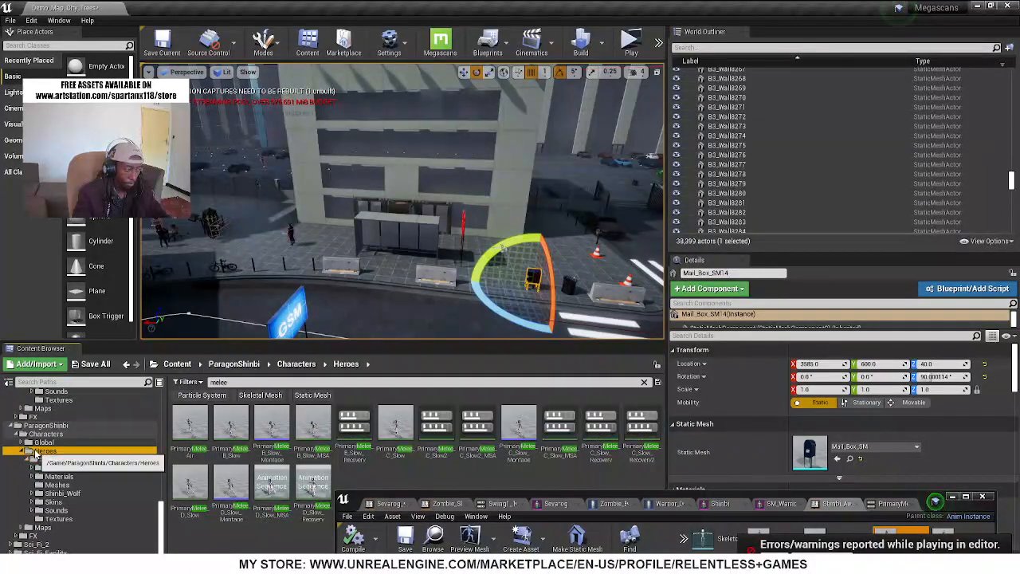
{"action": "left_click", "coordinate": [56, 485]}
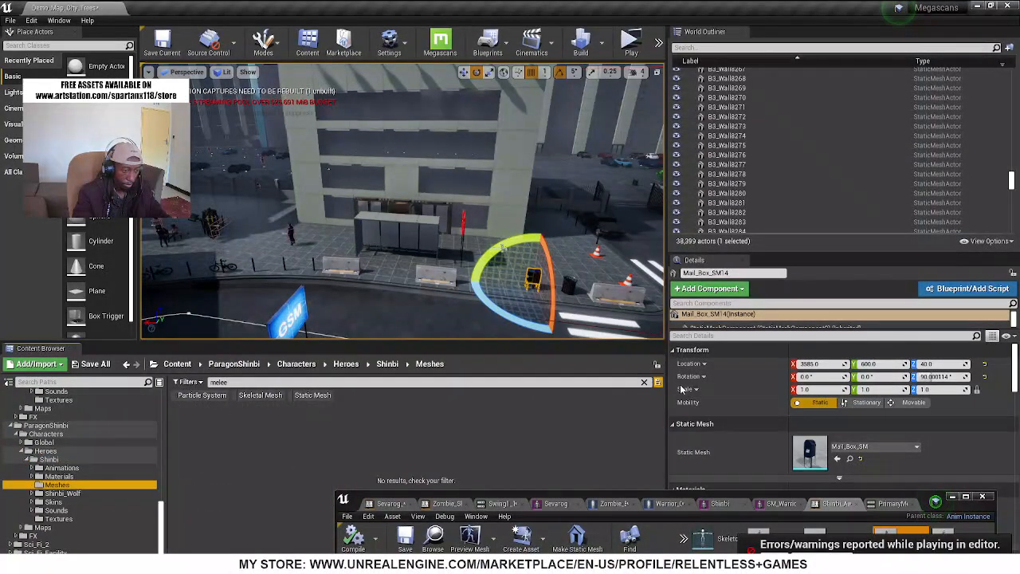
{"action": "left_click", "coordinate": [645, 383]}
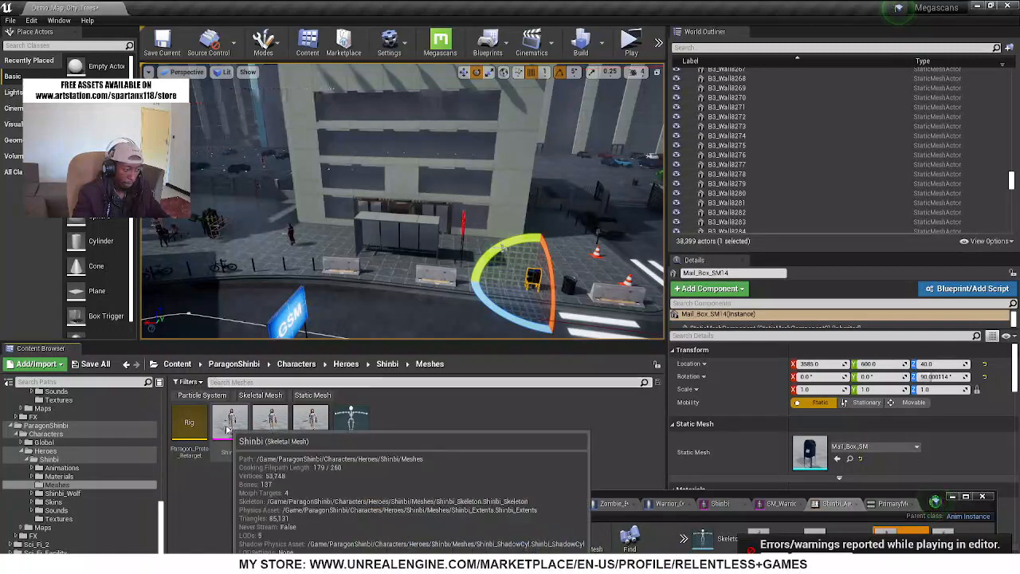
{"action": "right_click", "coordinate": [230, 431]}
{"action": "mouse_move", "coordinate": [263, 83]}
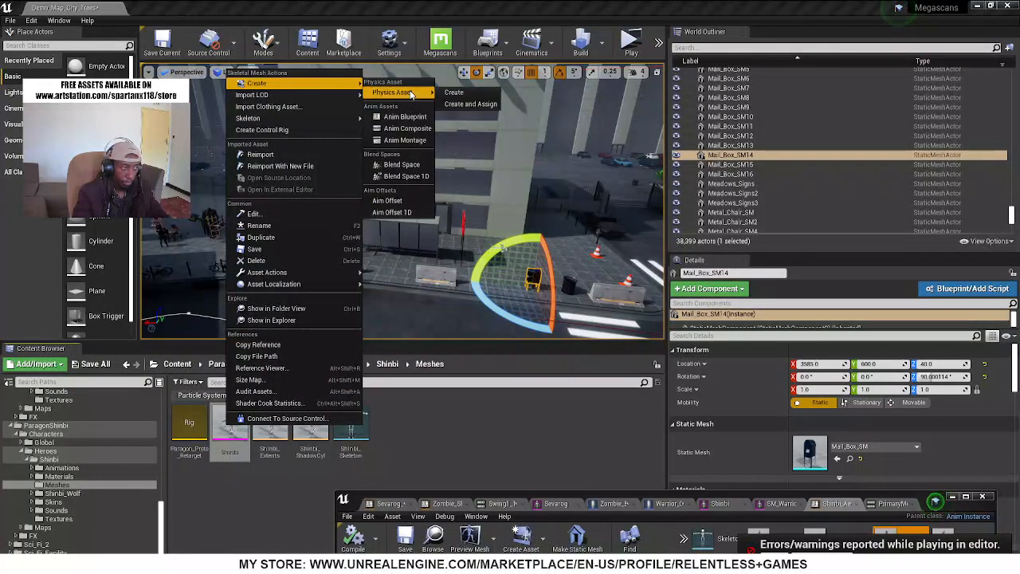
{"action": "left_click", "coordinate": [407, 117]}
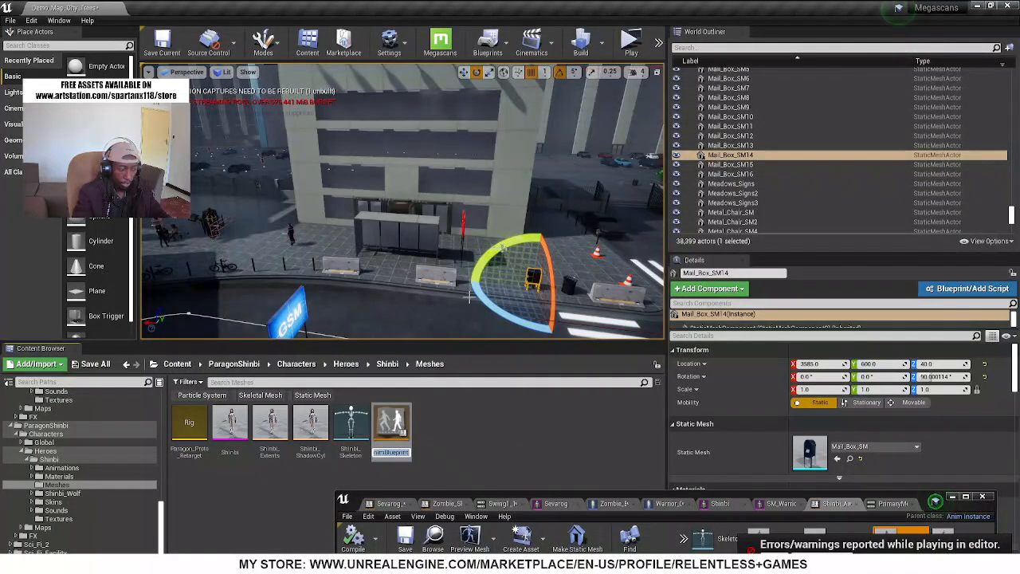
{"action": "key", "text": "Return"}
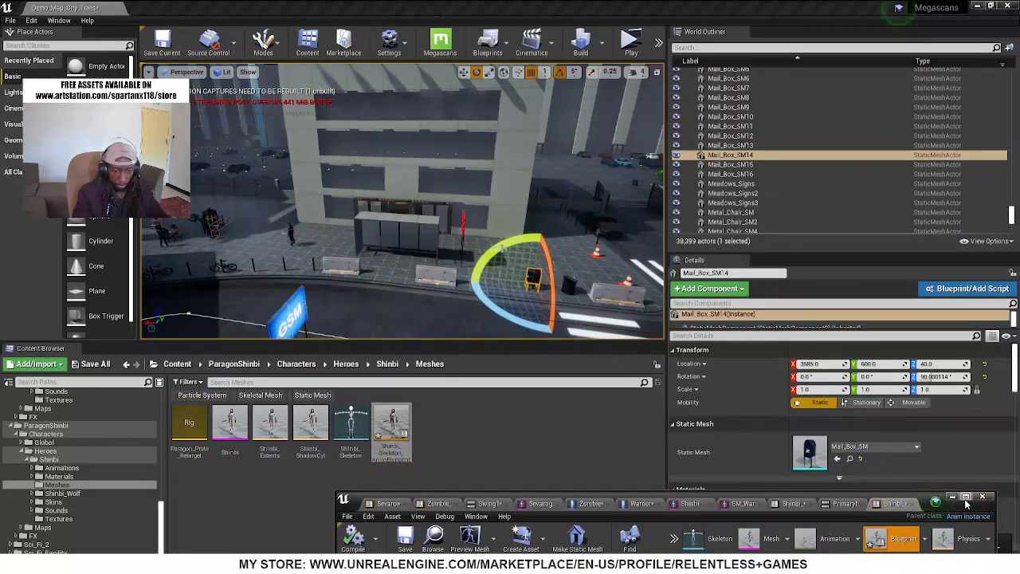
Detach Shinbi_Skeleton_AnimBlueprint and Warrior_Character_BP into their own shared editor window and bring the new anim blueprint to the front
{"action": "left_click", "coordinate": [966, 497]}
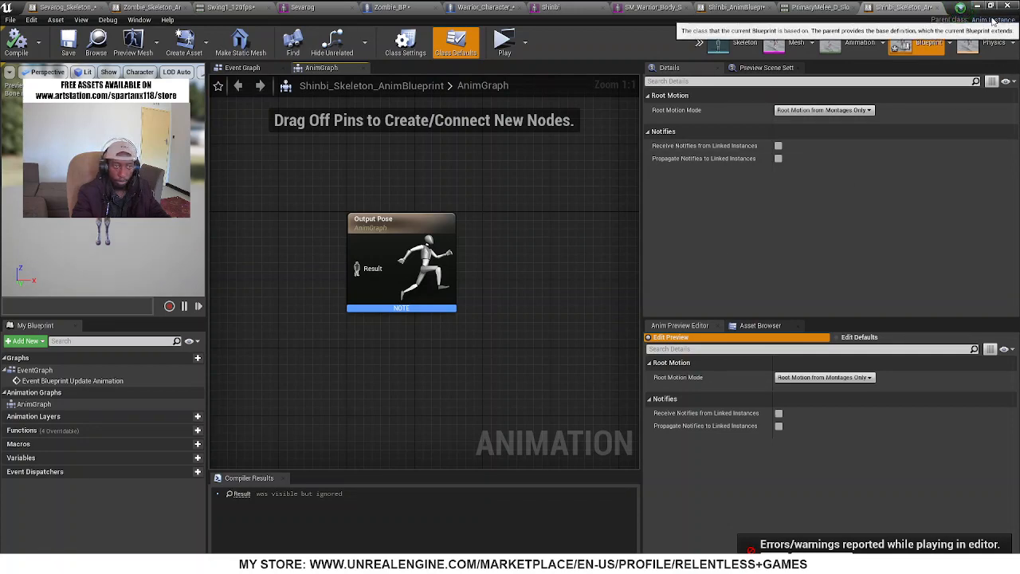
{"action": "left_click_drag", "start_coordinate": [887, 9], "coordinate": [474, 287]}
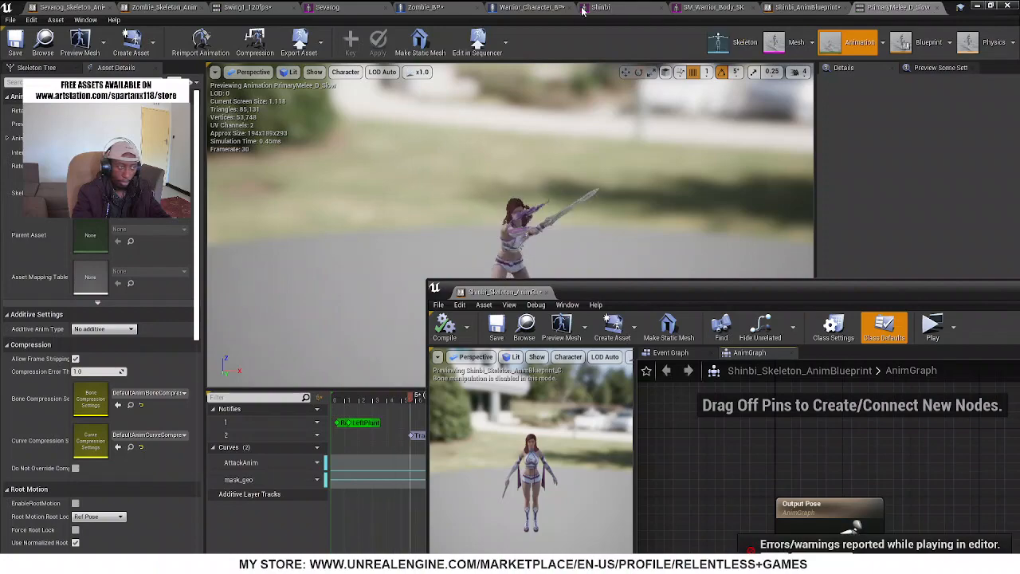
{"action": "left_click_drag", "start_coordinate": [513, 7], "coordinate": [468, 284]}
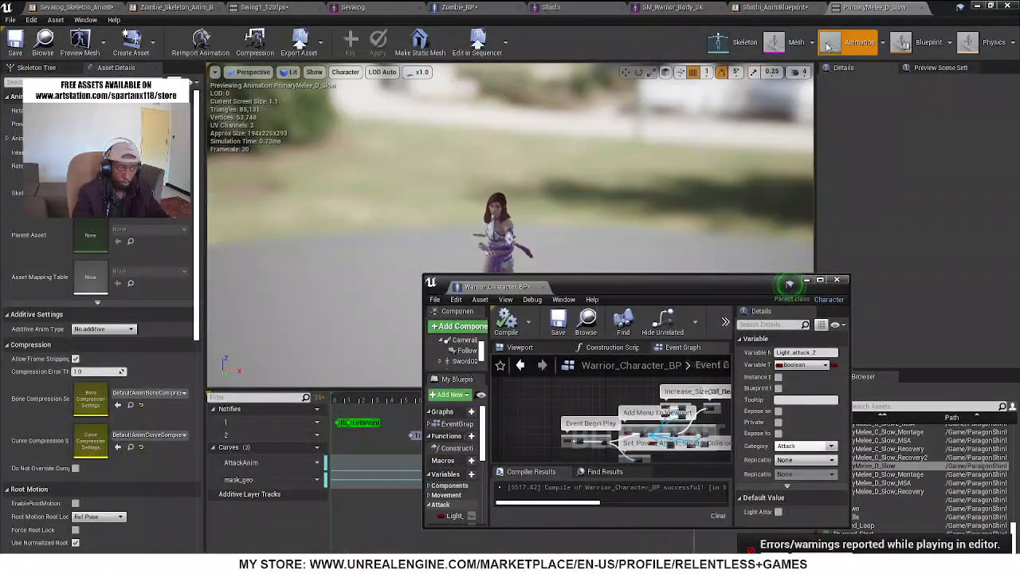
{"action": "left_click", "coordinate": [977, 6]}
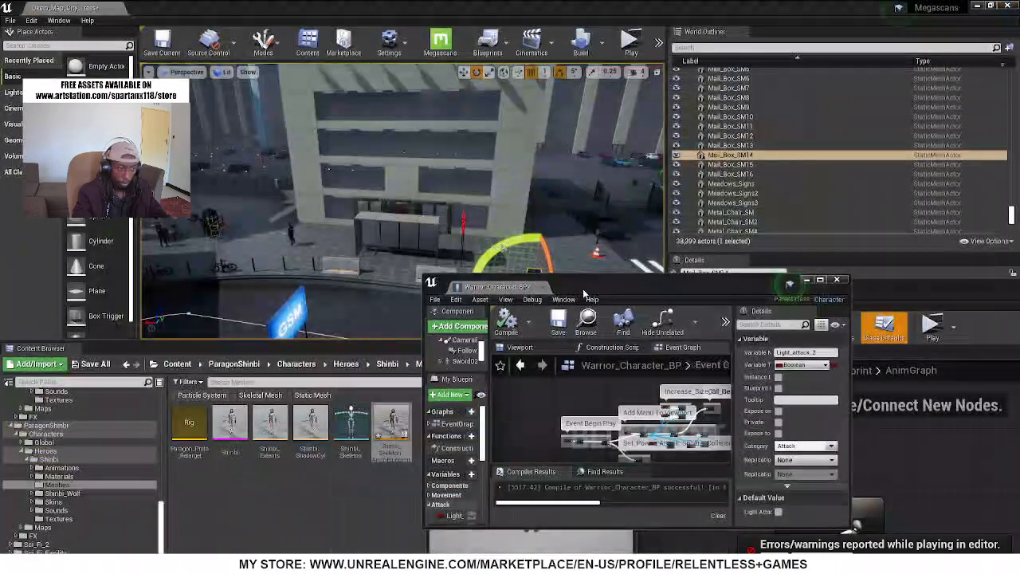
{"action": "mouse_move", "coordinate": [594, 287]}
{"action": "left_mouse_down"}
{"action": "mouse_move", "coordinate": [797, 295]}
{"action": "mouse_move", "coordinate": [638, 319]}
{"action": "mouse_move", "coordinate": [606, 315]}
{"action": "mouse_move", "coordinate": [592, 293]}
{"action": "left_mouse_up"}
{"action": "double_click", "coordinate": [591, 293]}
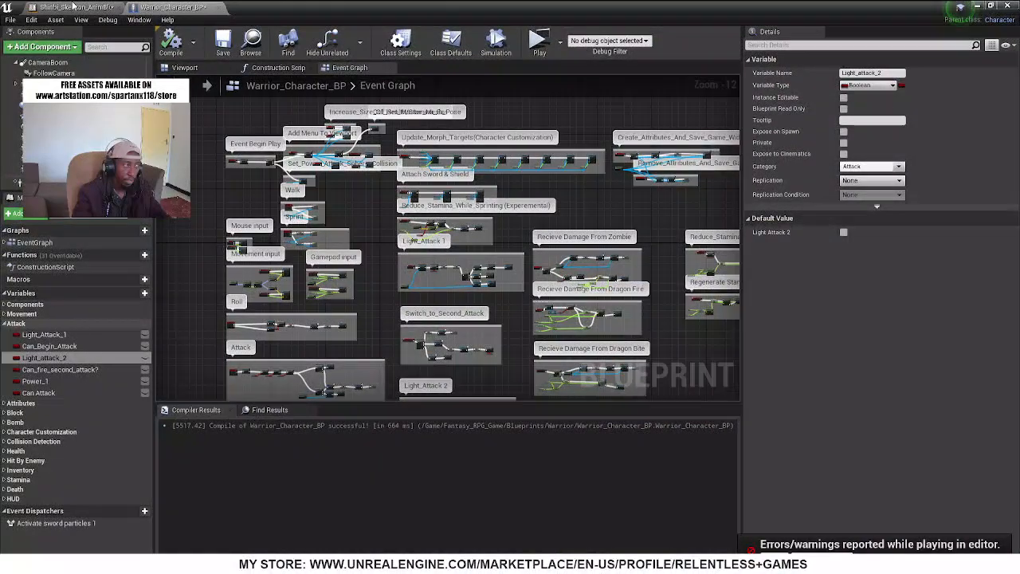
{"action": "left_click", "coordinate": [71, 7]}
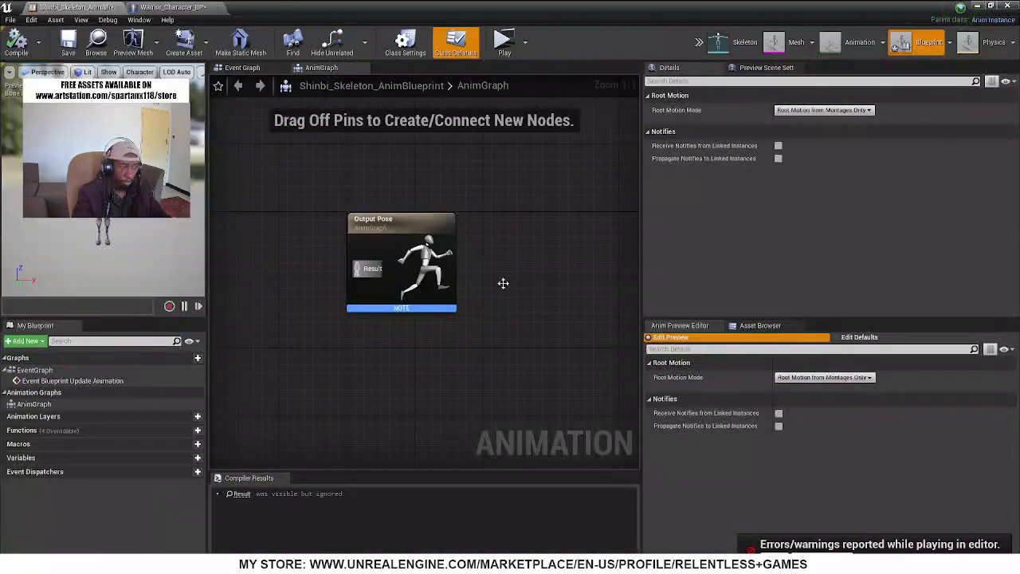
In the Event Graph, add an Is Valid node executed from Event Blueprint Update Animation, and compile the blueprint
{"action": "left_click", "coordinate": [258, 71]}
{"action": "right_click_drag", "start_coordinate": [396, 223], "coordinate": [508, 311]}
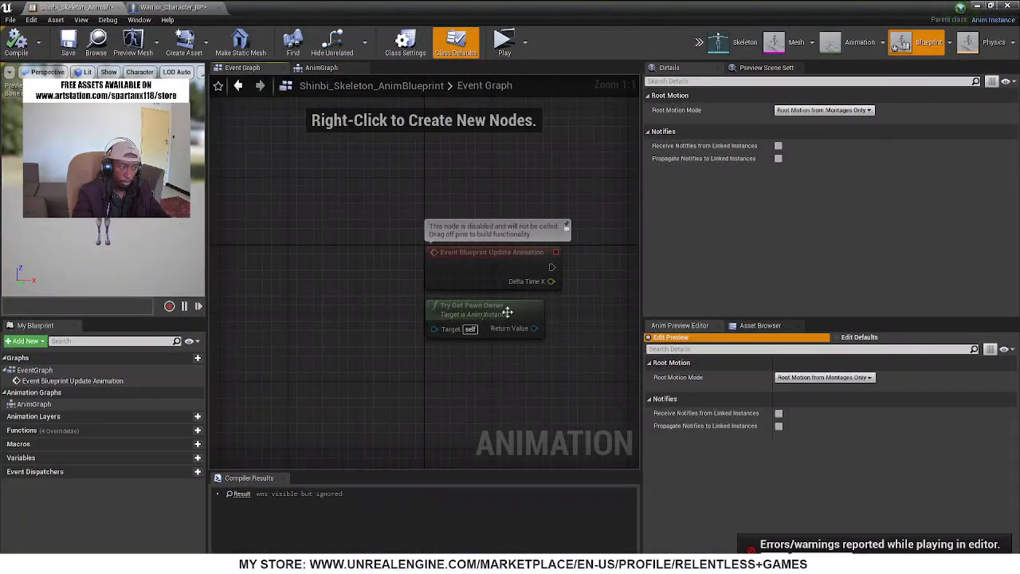
{"action": "right_click_drag", "start_coordinate": [396, 325], "coordinate": [277, 321]}
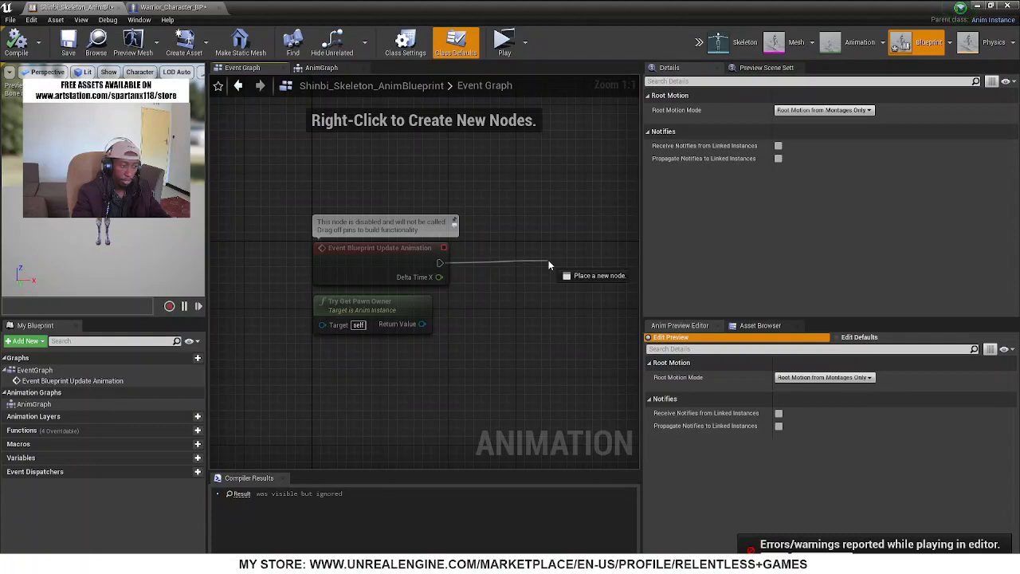
{"action": "left_click_drag", "start_coordinate": [439, 263], "coordinate": [548, 263]}
{"action": "type", "text": "is valid"}
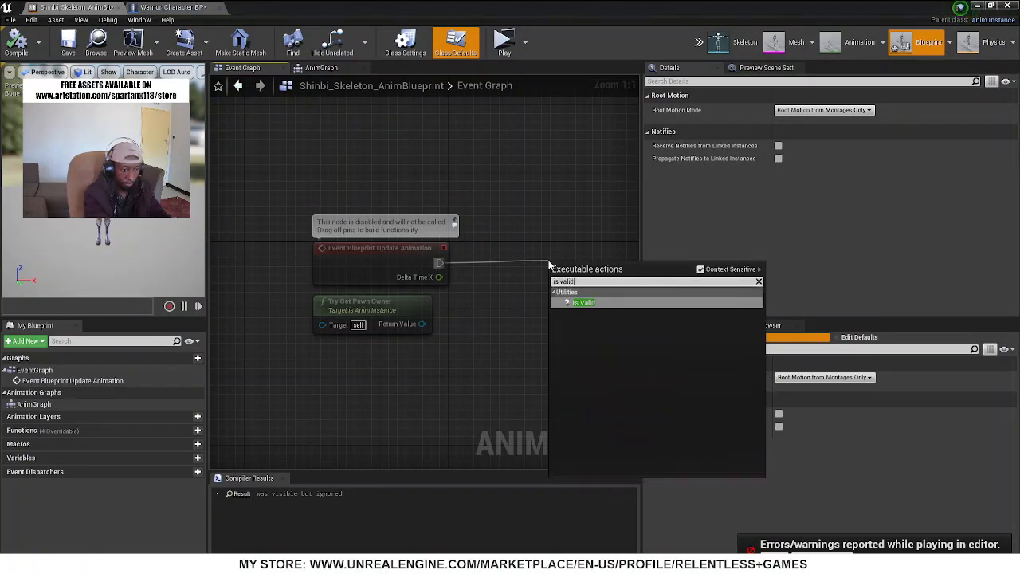
{"action": "key", "text": "Return"}
{"action": "right_click_drag", "start_coordinate": [519, 367], "coordinate": [261, 309]}
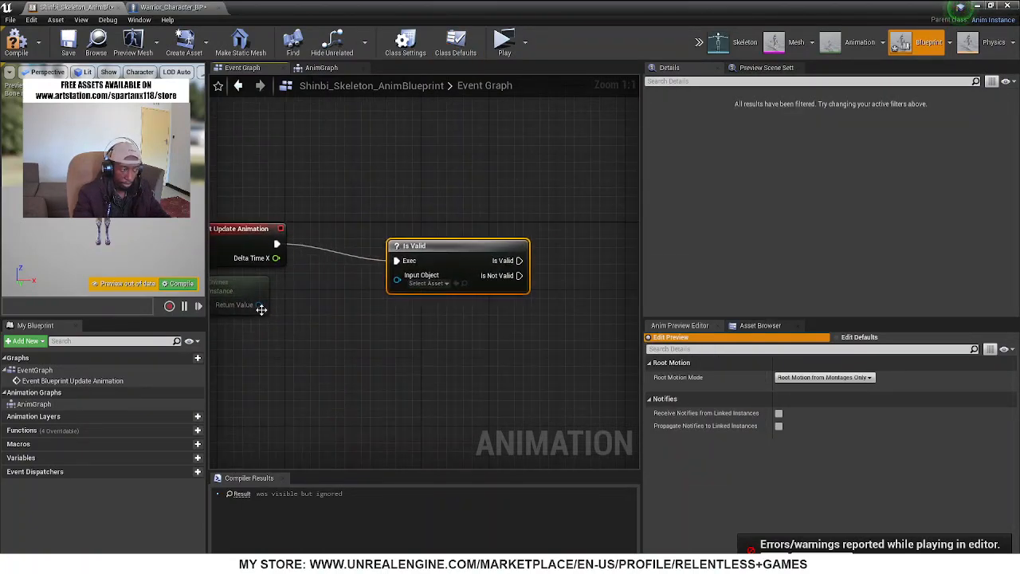
{"action": "left_click", "coordinate": [16, 48]}
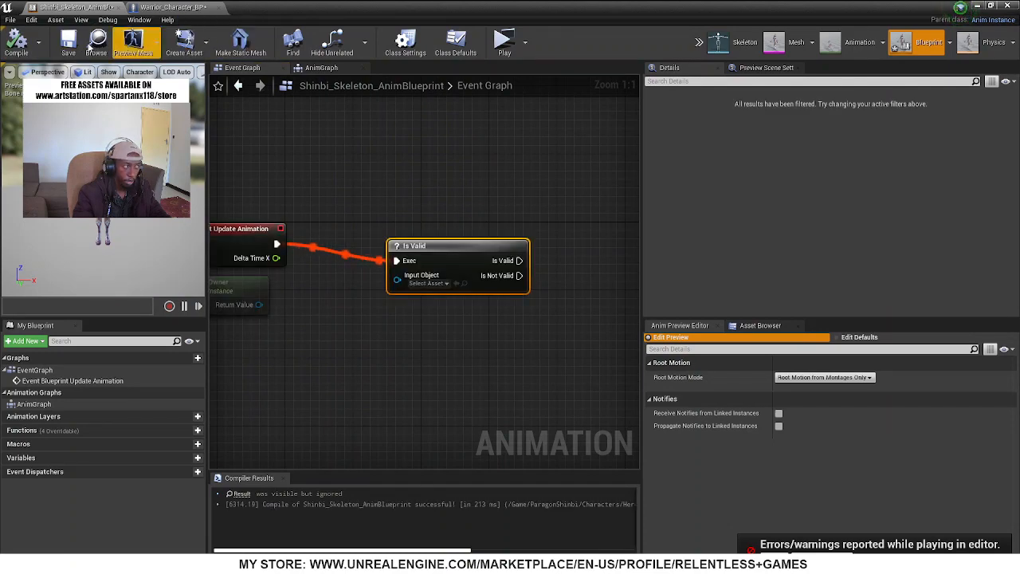
In Warrior_Character_BP, set the Mesh component's Anim Class to Shinbi_Skeleton_AnimBlueprint_C, then compile and save
{"action": "left_click", "coordinate": [172, 7]}
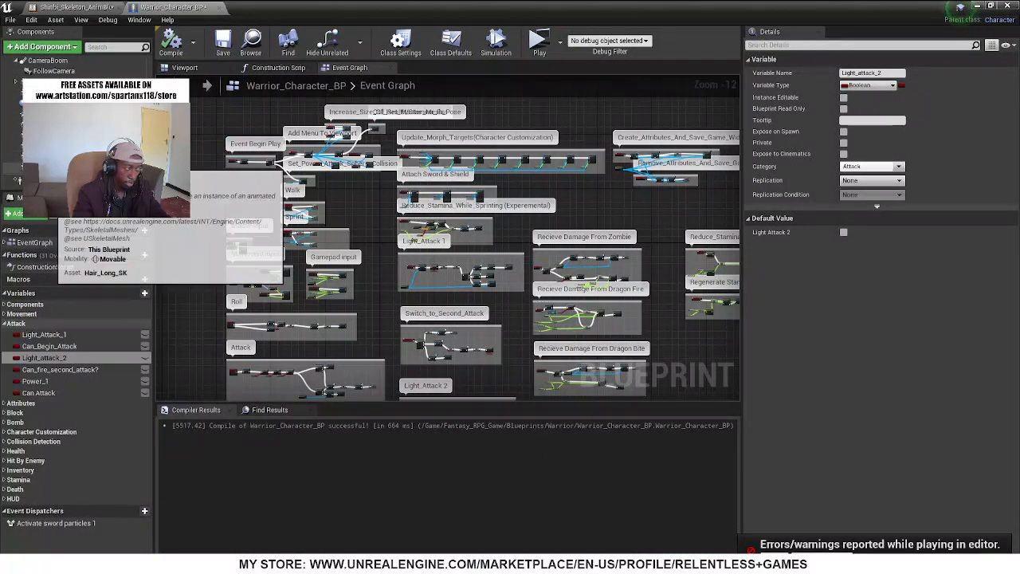
{"action": "scroll", "coordinate": [49, 158], "scroll_direction": "up", "scroll_amount": 4}
{"action": "left_click", "coordinate": [16, 97]}
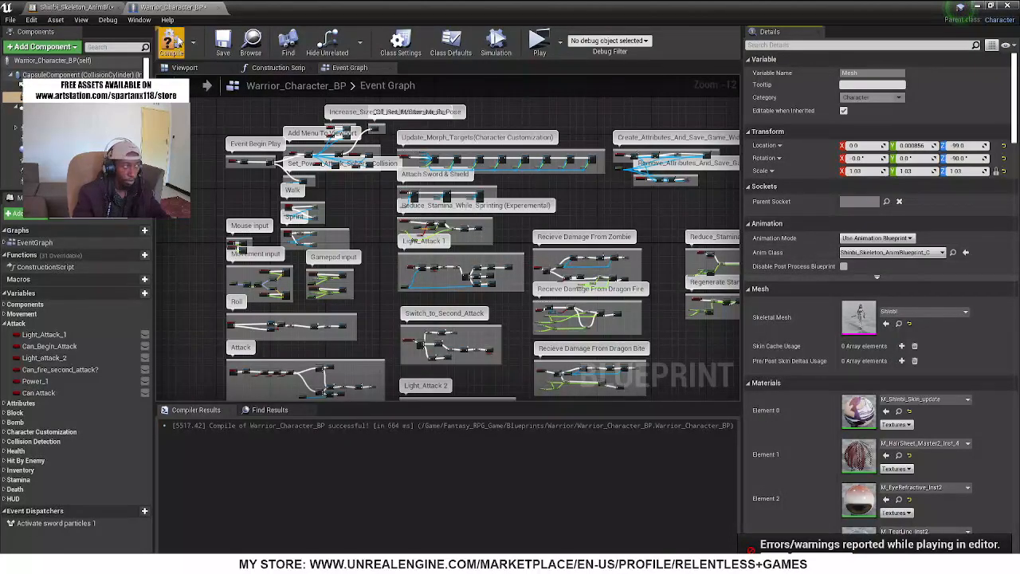
{"action": "left_click", "coordinate": [223, 45]}
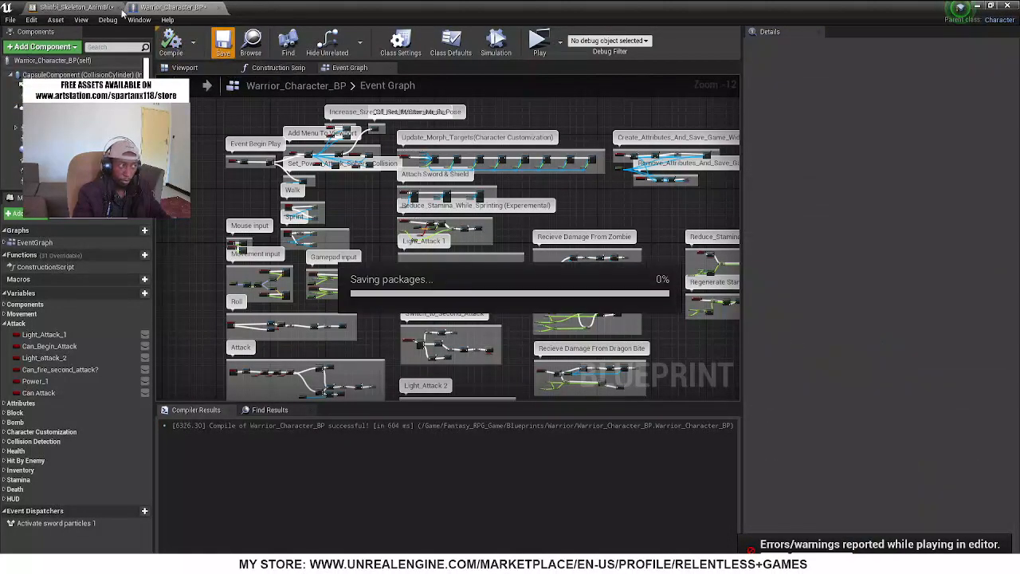
In Shinbi_Skeleton_AnimBlueprint, connect the Try Get Pawn Owner return value to Is Valid's Input Object, place the owner node below the event, and compile
{"action": "left_click", "coordinate": [76, 8]}
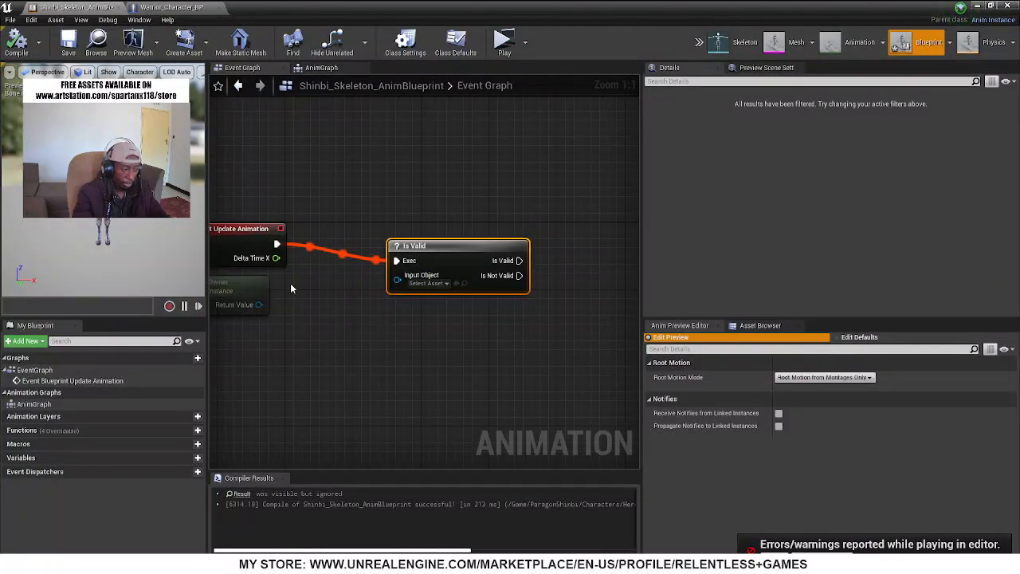
{"action": "right_click_drag", "start_coordinate": [274, 307], "coordinate": [406, 294]}
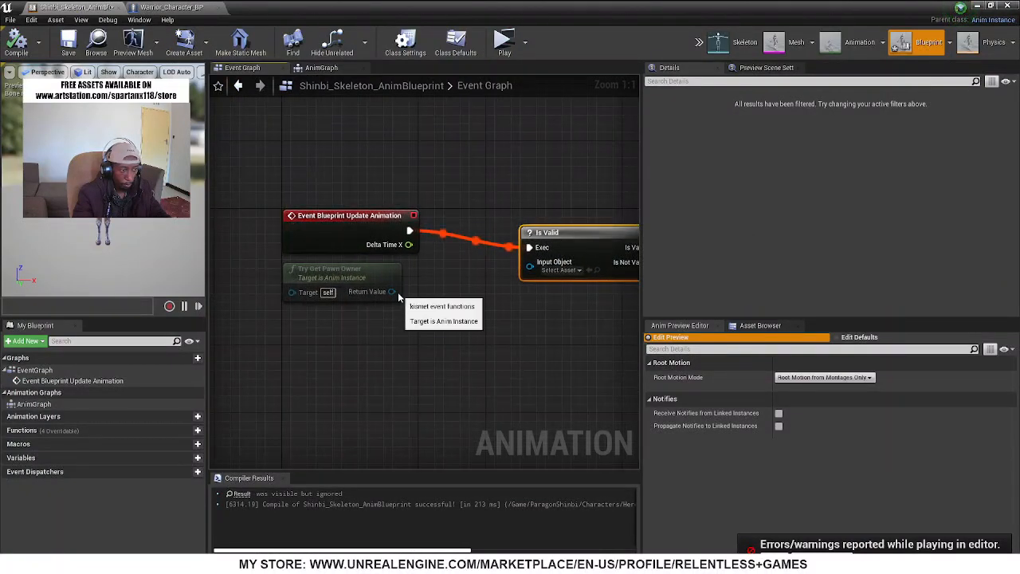
{"action": "left_click_drag", "start_coordinate": [398, 292], "coordinate": [530, 271]}
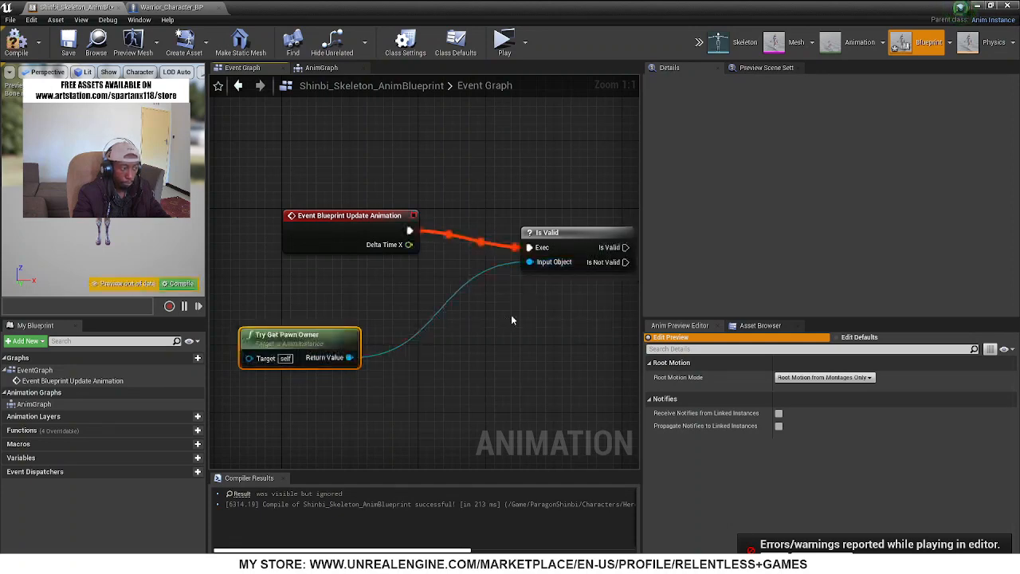
{"action": "left_click", "coordinate": [16, 43]}
Add a Float variable named Speed to Shinbi_Skeleton_AnimBlueprint, then compile and save it
{"action": "right_click_drag", "start_coordinate": [453, 313], "coordinate": [180, 306]}
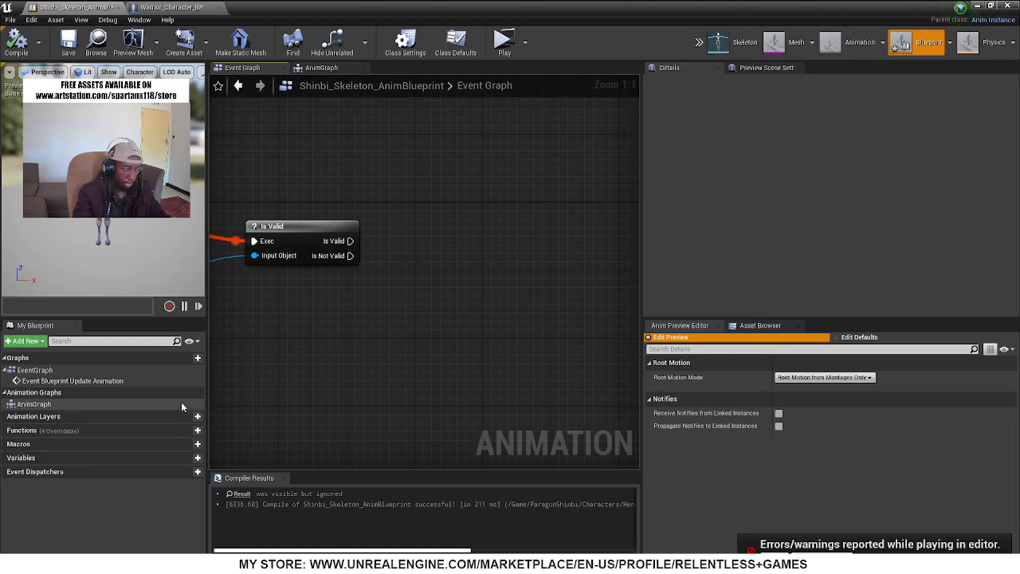
{"action": "left_click", "coordinate": [197, 459]}
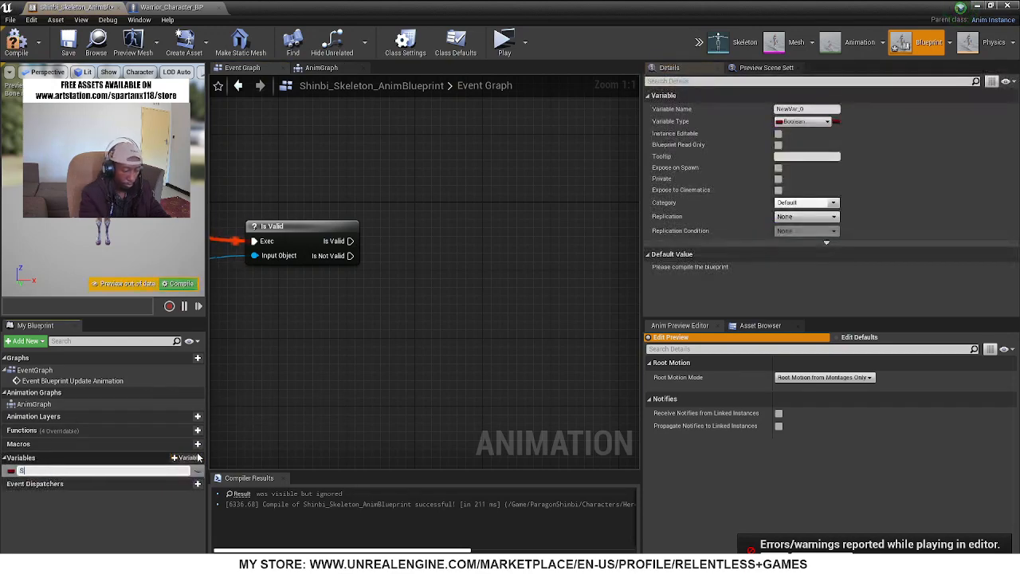
{"action": "key", "text": "Return"}
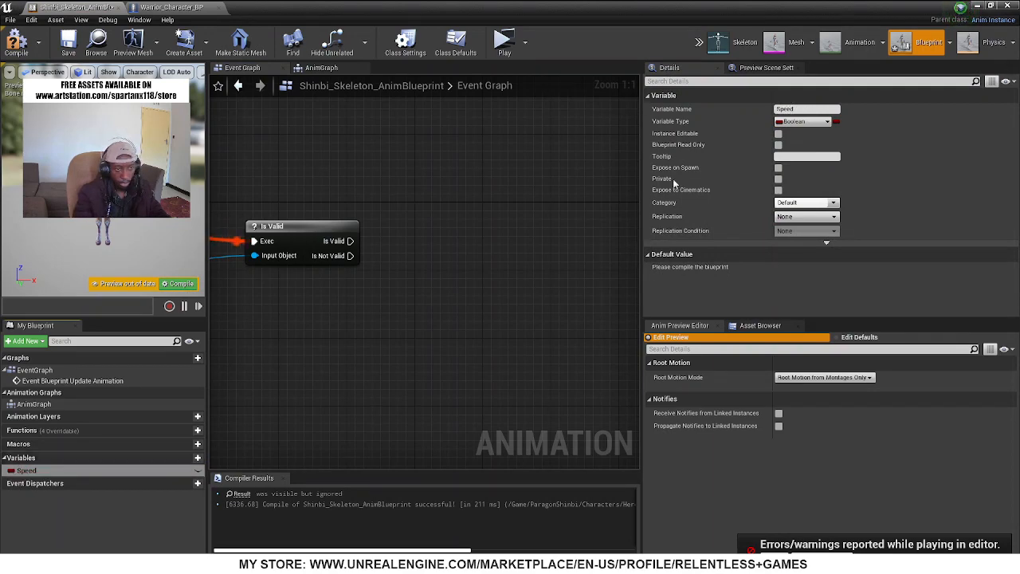
{"action": "left_click", "coordinate": [801, 121]}
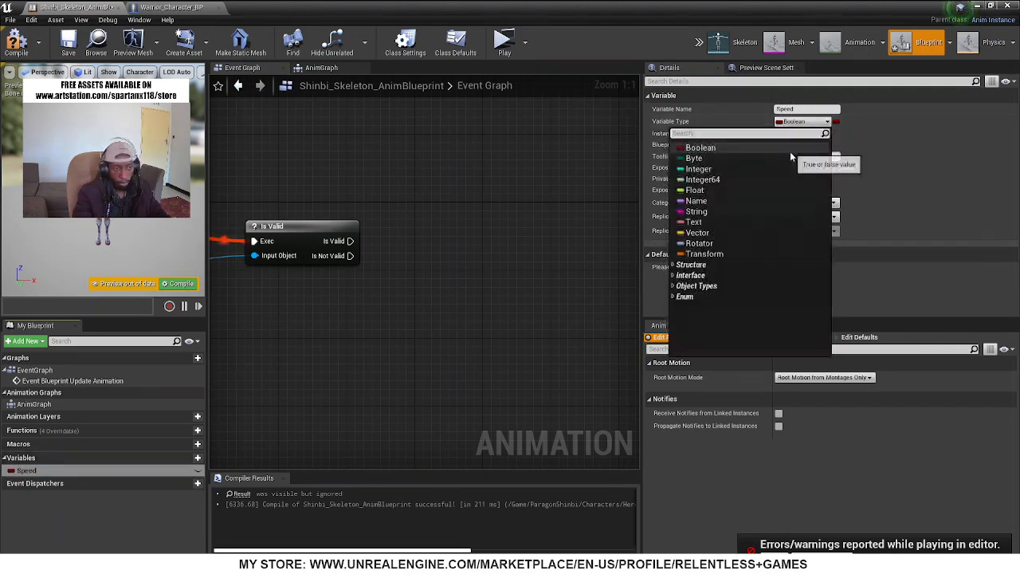
{"action": "left_click", "coordinate": [700, 191]}
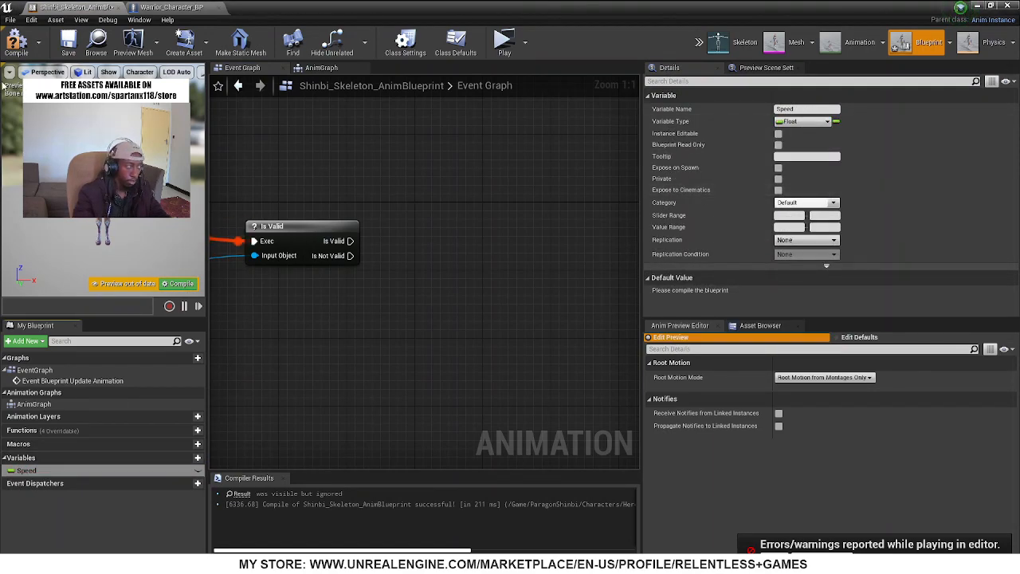
{"action": "left_click", "coordinate": [16, 44]}
{"action": "left_click", "coordinate": [67, 44]}
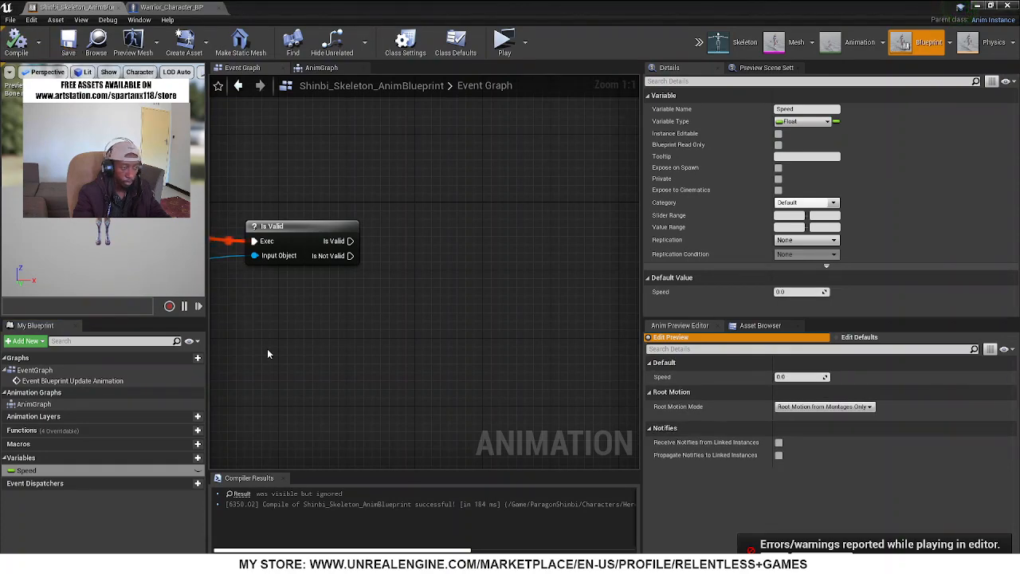
Look at the AnimGraph, move the blueprint window aside, and create a Blend Space 1D for the Shinbi skeleton in the Meshes folder
{"action": "left_click", "coordinate": [321, 69]}
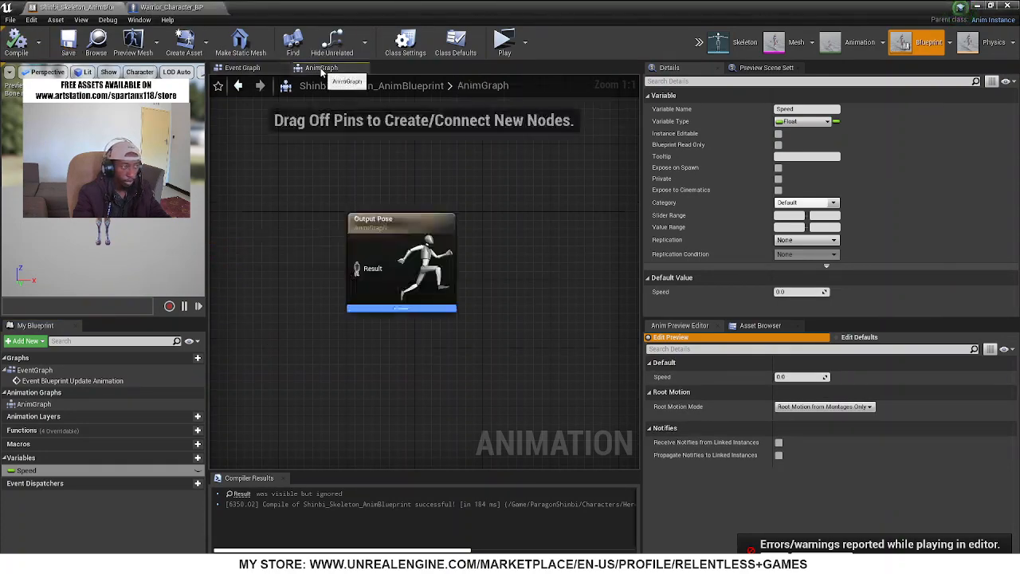
{"action": "right_click_drag", "start_coordinate": [341, 361], "coordinate": [598, 364]}
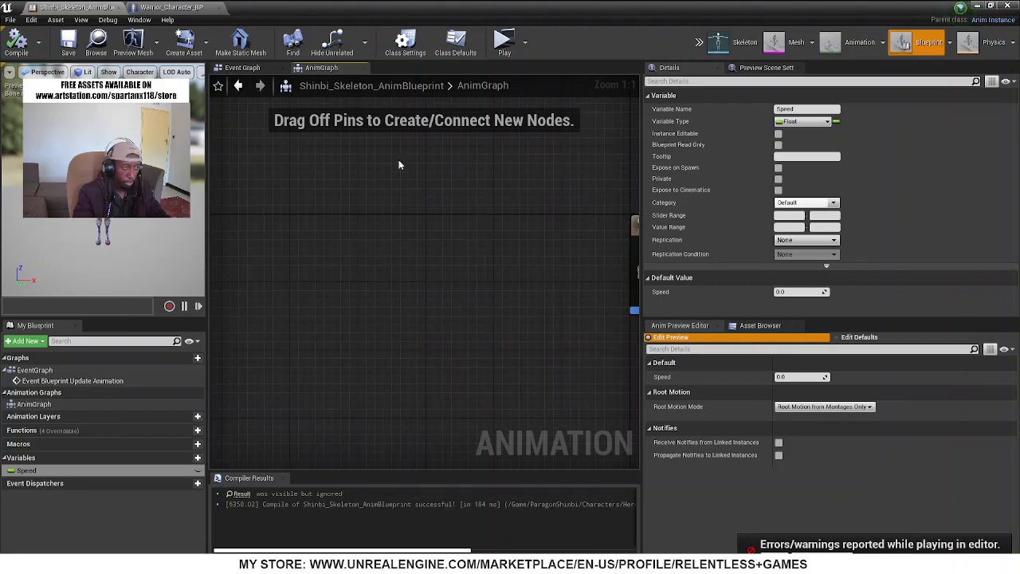
{"action": "left_click_drag", "start_coordinate": [394, 7], "coordinate": [557, 479]}
{"action": "right_click", "coordinate": [523, 421]}
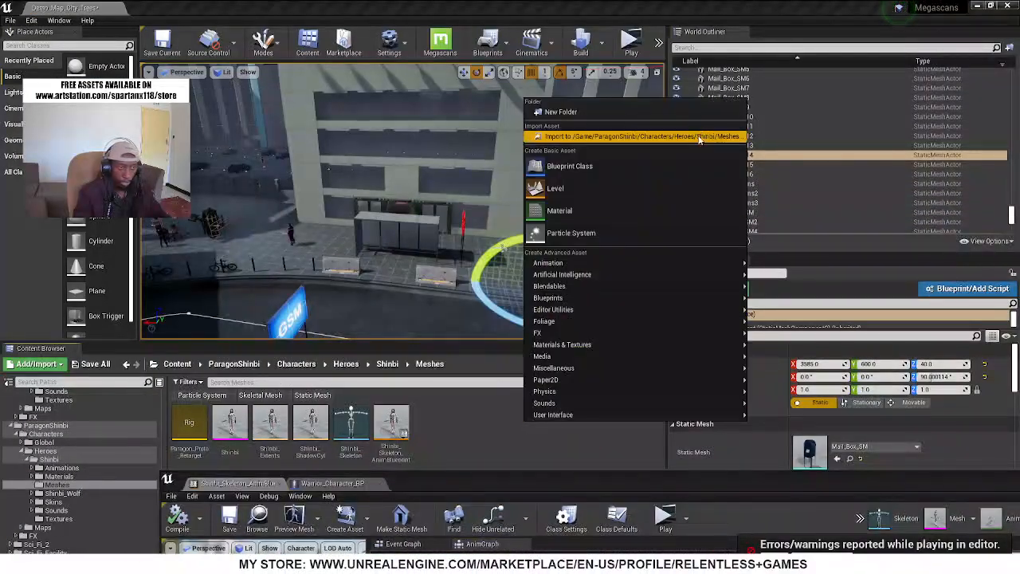
{"action": "mouse_move", "coordinate": [638, 263]}
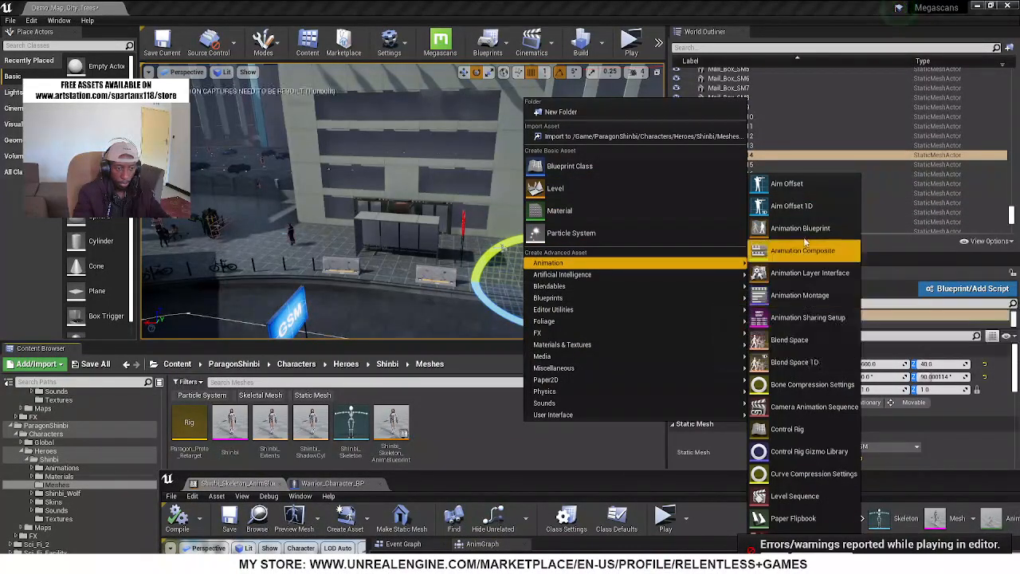
{"action": "left_click", "coordinate": [803, 362]}
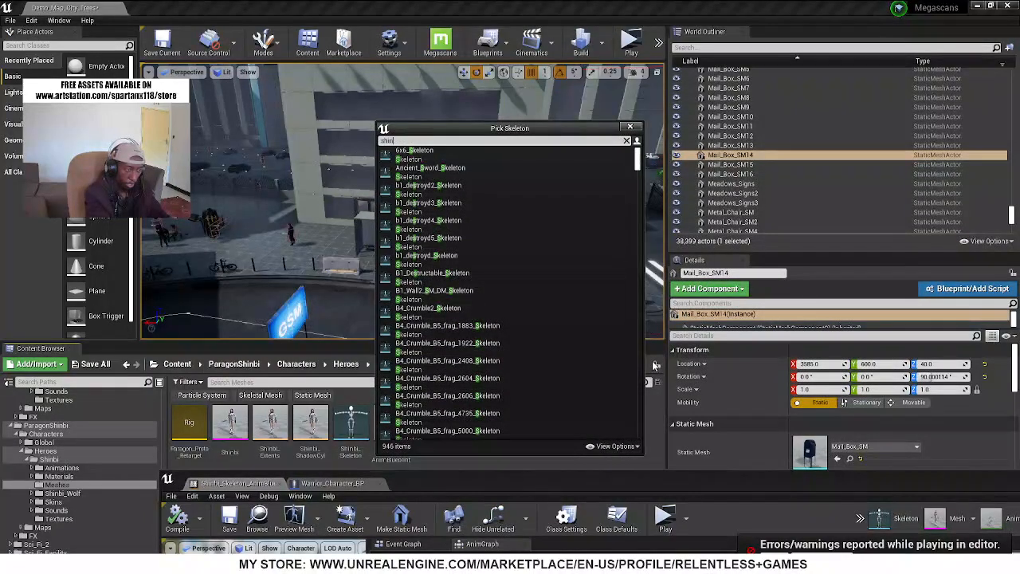
{"action": "left_click", "coordinate": [418, 150]}
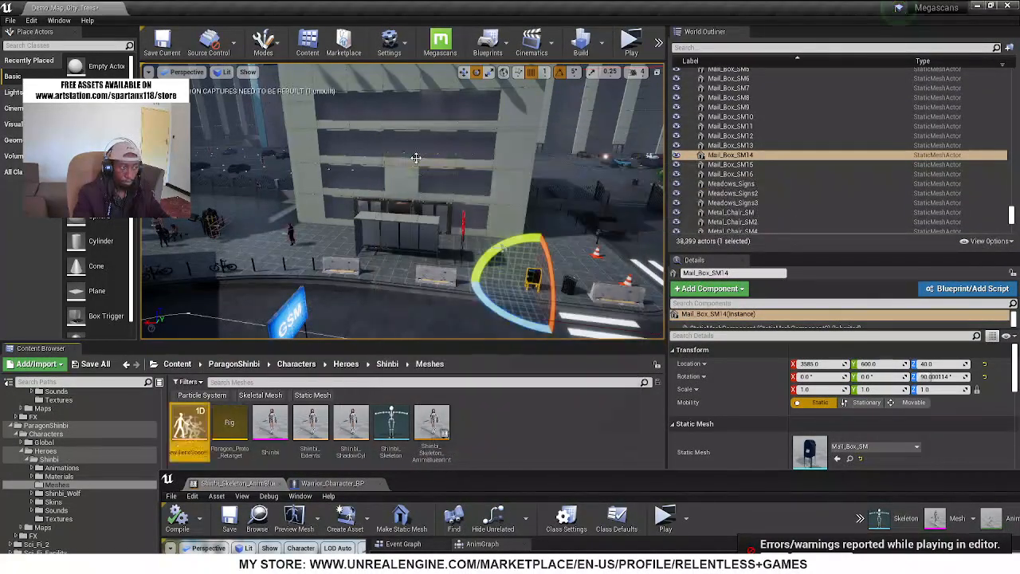
Name the blend space IdleWalk, open it full size, and place the Jog_Fwd animation at the far end of its axis
{"action": "key", "text": "Return"}
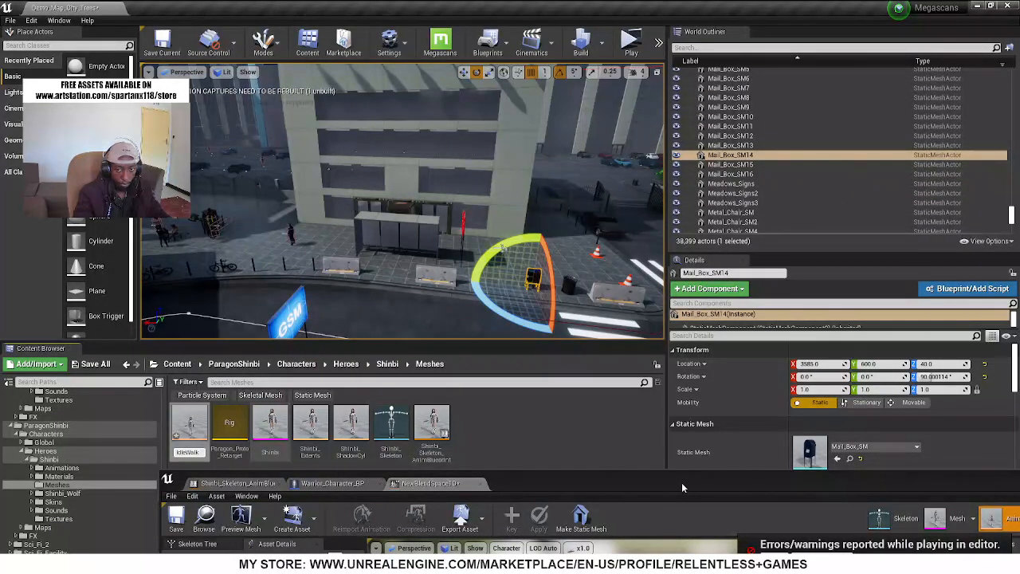
{"action": "double_click", "coordinate": [660, 483]}
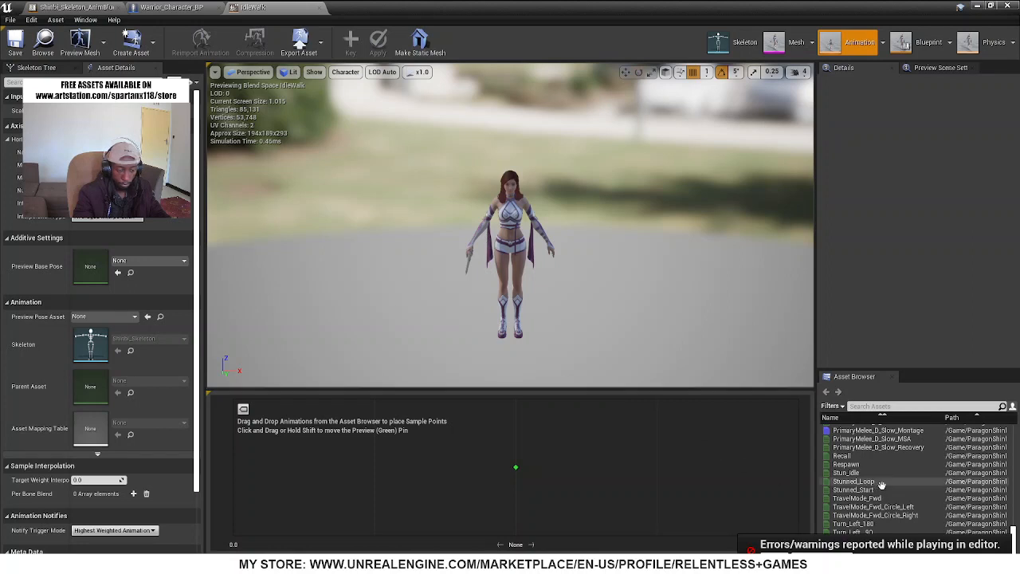
{"action": "left_click", "coordinate": [880, 406]}
{"action": "type", "text": "walk"}
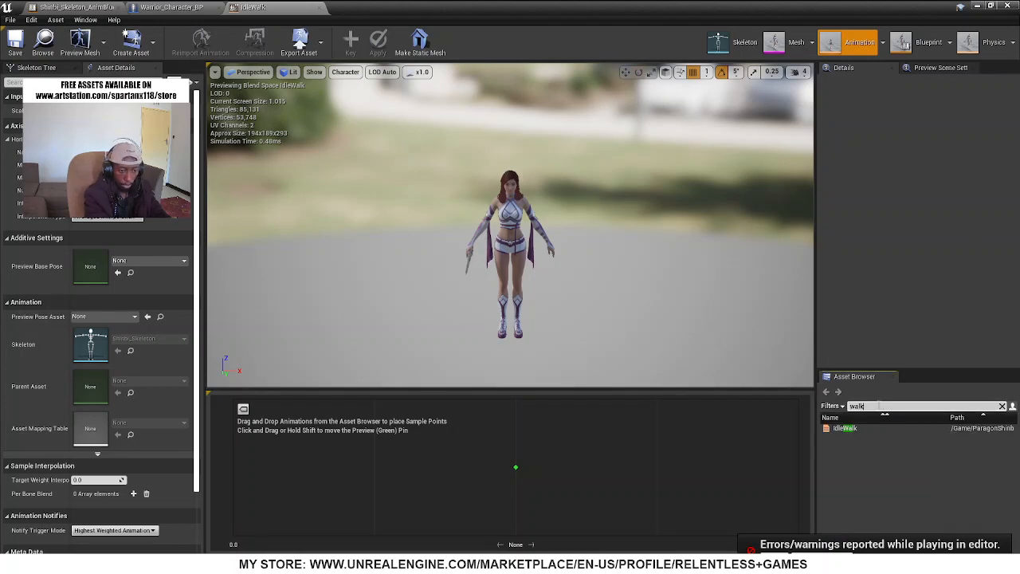
{"action": "type", "text": "fwd"}
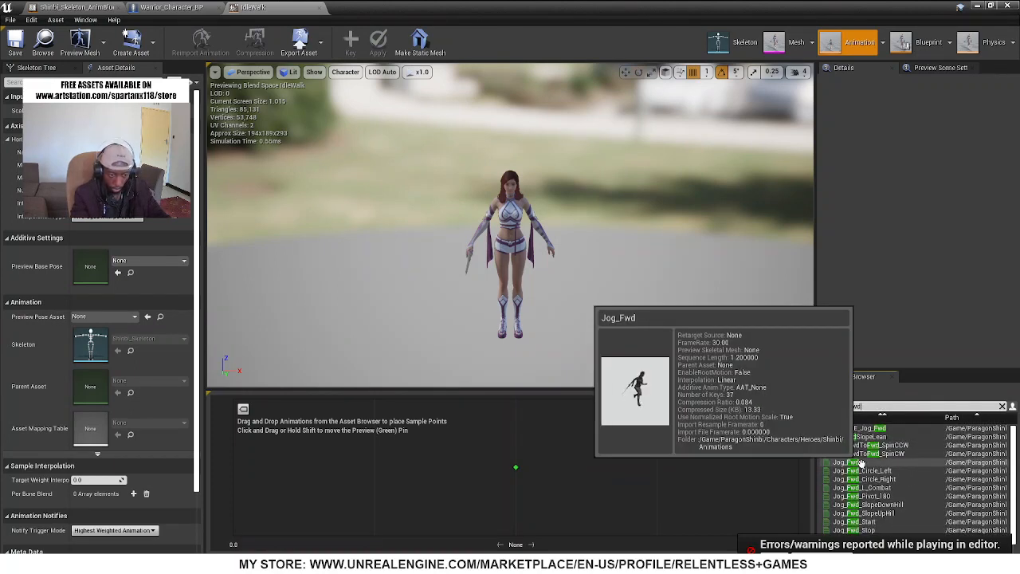
{"action": "left_click_drag", "start_coordinate": [846, 463], "coordinate": [797, 472]}
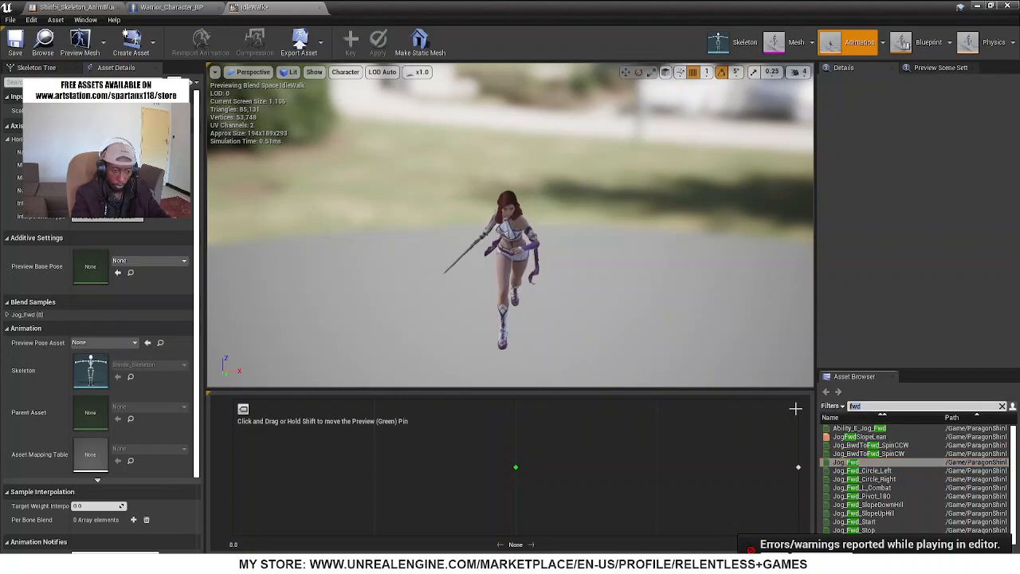
Search the animations for idle, and check the Character Movement component's walking speed settings in Warrior_Character_BP
{"action": "type", "text": "idle"}
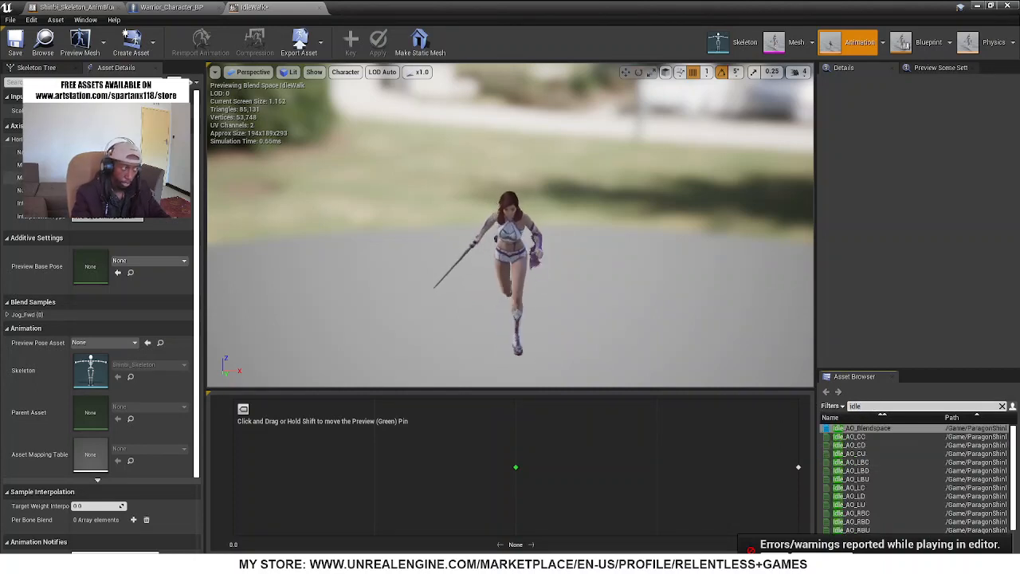
{"action": "left_click", "coordinate": [163, 7]}
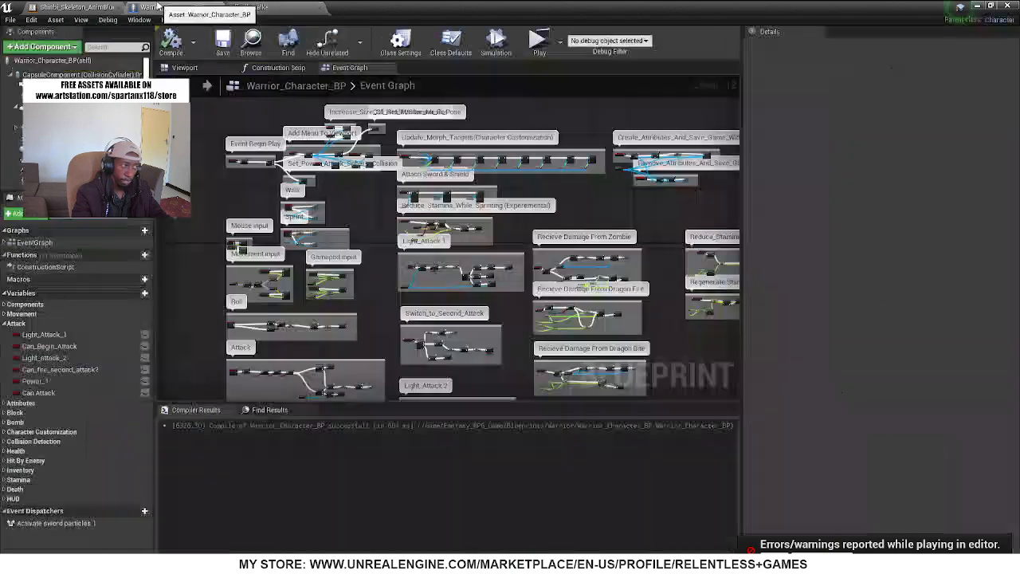
{"action": "left_click", "coordinate": [33, 182]}
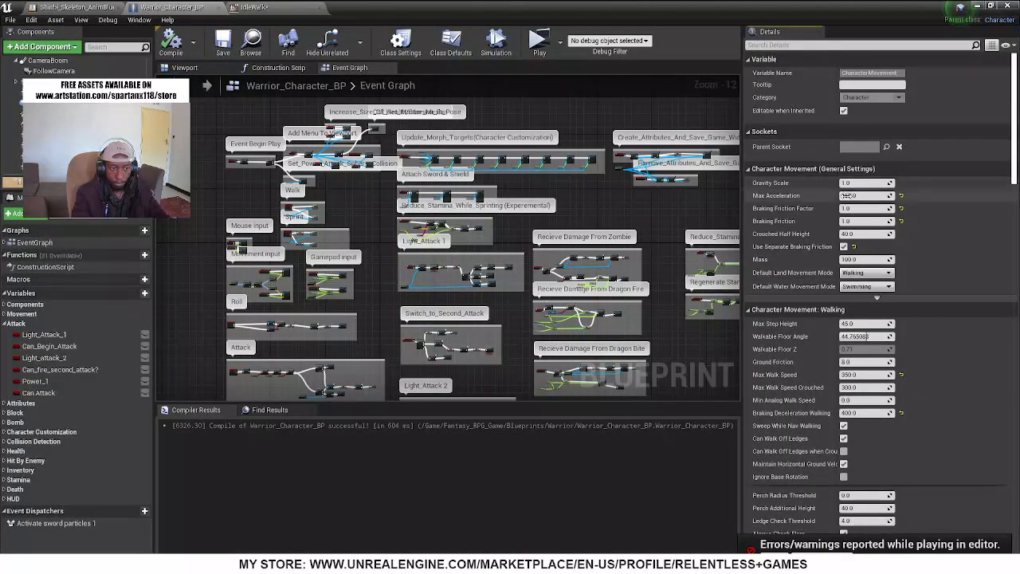
{"action": "left_click", "coordinate": [777, 45]}
{"action": "type", "text": "walk"}
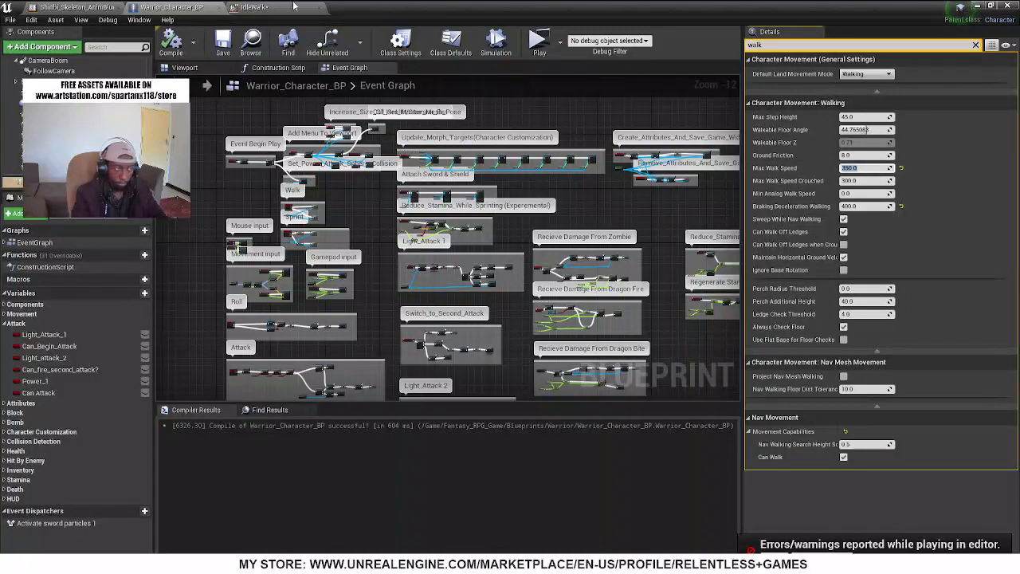
Place the Idle animation at the start of the IdleWalk axis and preview the blend near that end
{"action": "left_click", "coordinate": [236, 7]}
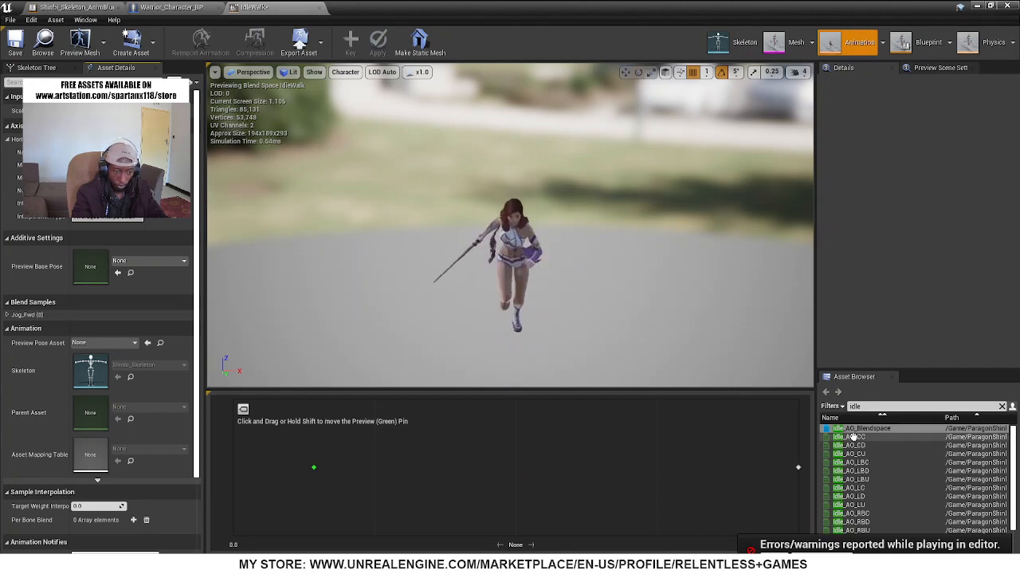
{"action": "scroll", "coordinate": [857, 447], "scroll_direction": "down", "scroll_amount": 2}
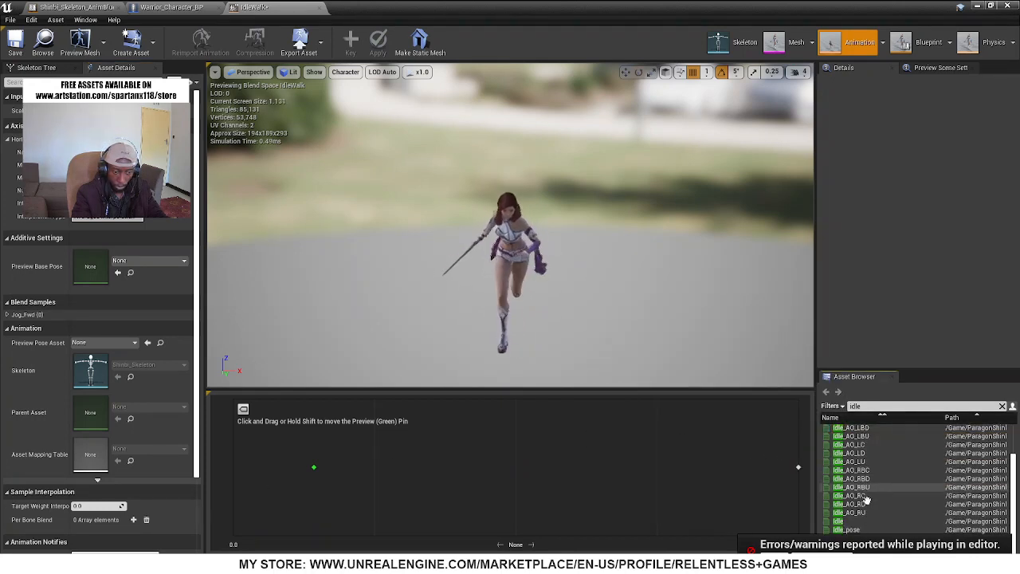
{"action": "left_click_drag", "start_coordinate": [840, 523], "coordinate": [810, 488]}
{"action": "left_click_drag", "start_coordinate": [700, 487], "coordinate": [245, 488]}
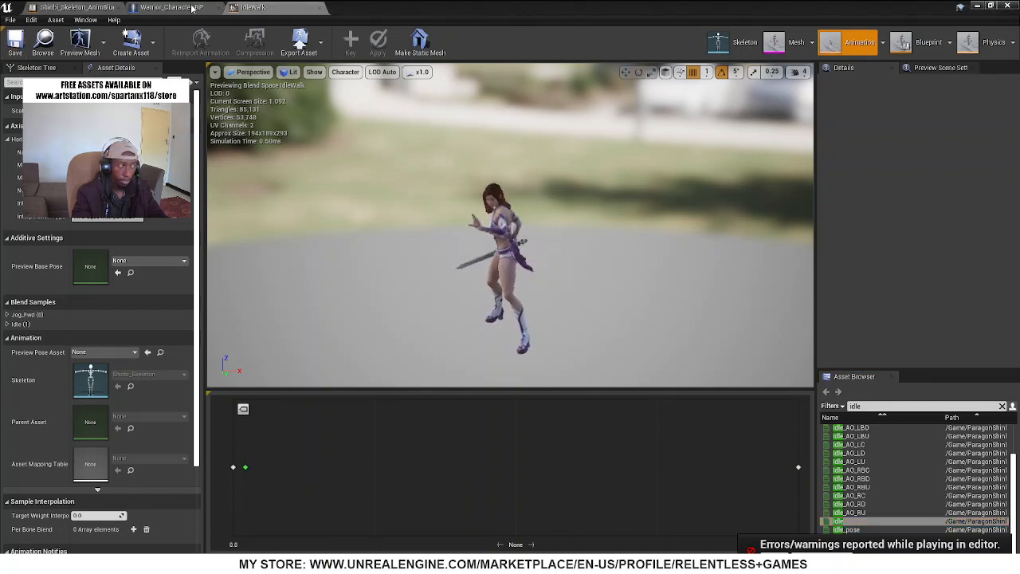
{"action": "left_click_drag", "start_coordinate": [465, 455], "coordinate": [256, 481]}
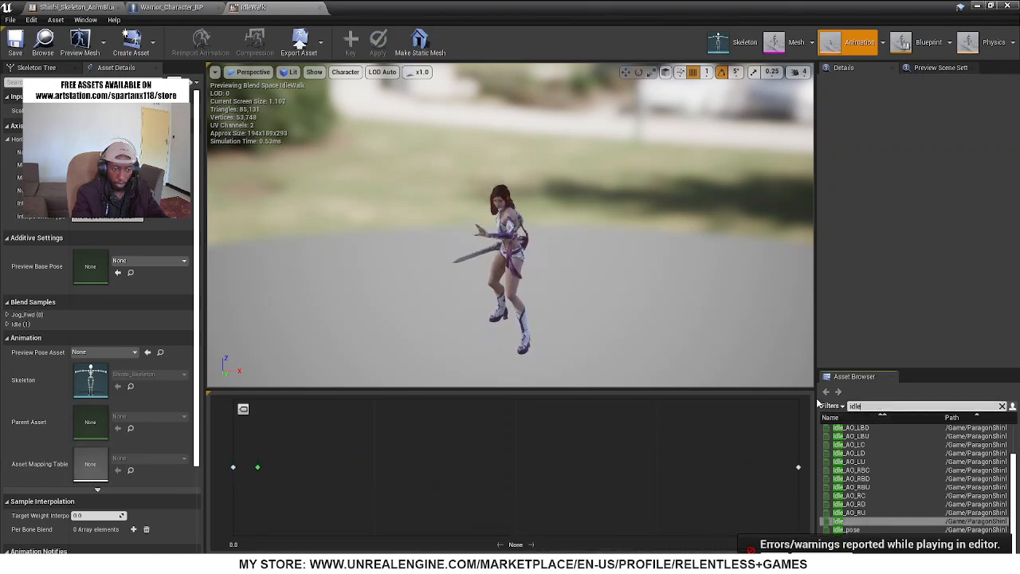
{"action": "type", "text": "wa"}
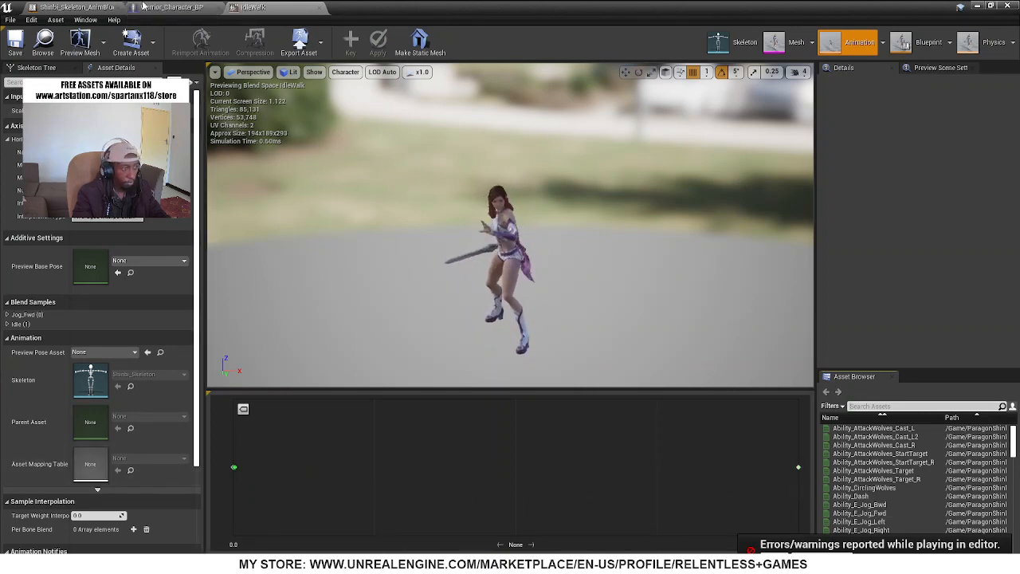
In Shinbi_Skeleton_AnimBlueprint's AnimGraph, add the IdleWalk blend space, connect it to Output Pose's Result, and space the two nodes apart
{"action": "left_click", "coordinate": [144, 6]}
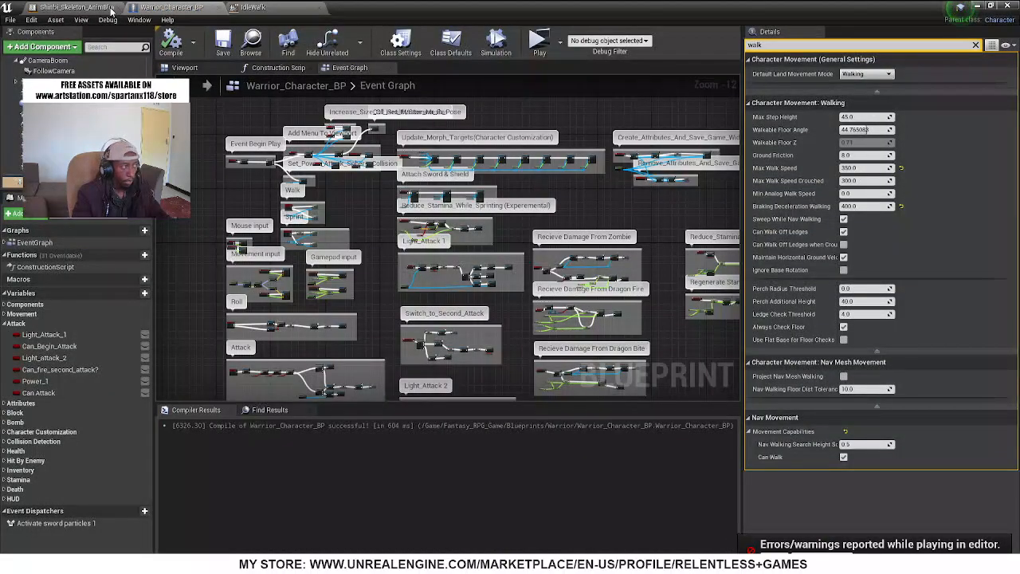
{"action": "left_click", "coordinate": [112, 8]}
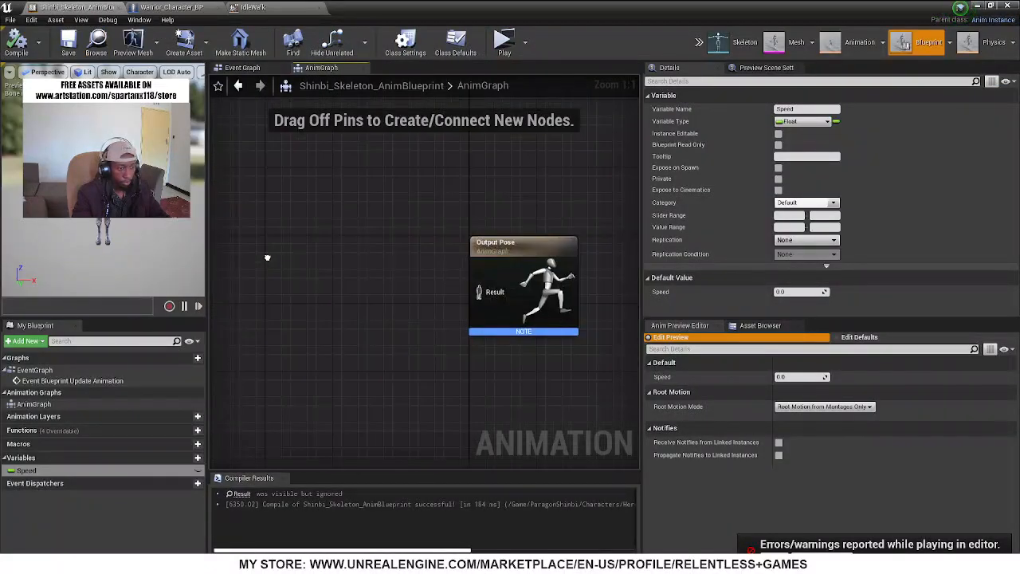
{"action": "left_click", "coordinate": [760, 326]}
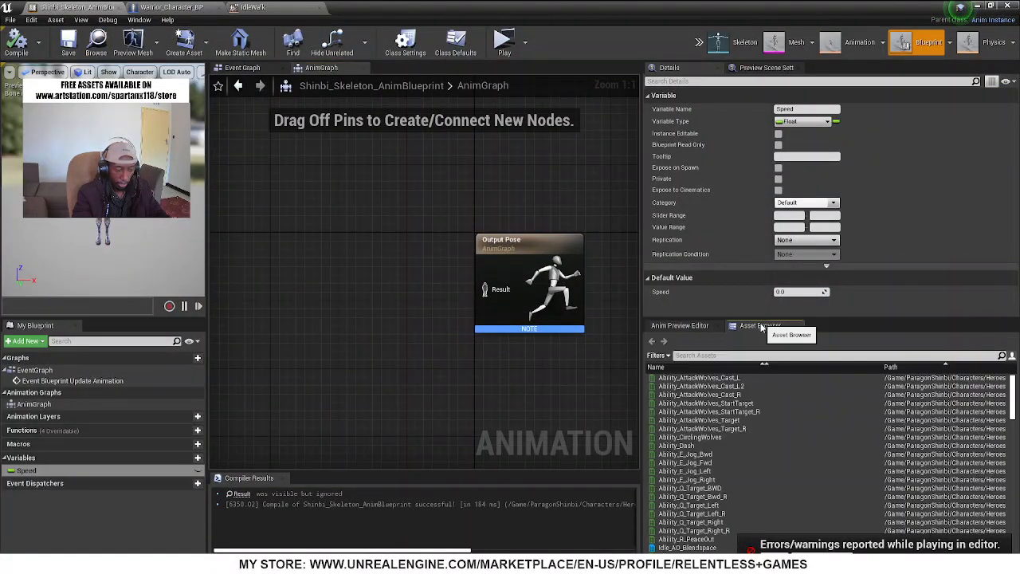
{"action": "left_click", "coordinate": [693, 354]}
{"action": "type", "text": "idle wa"}
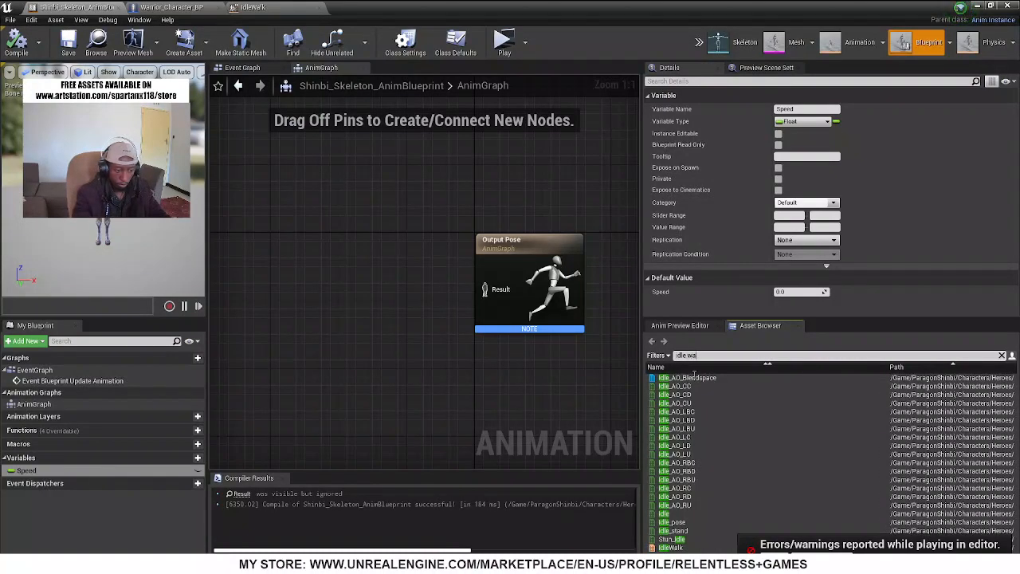
{"action": "left_click_drag", "start_coordinate": [678, 378], "coordinate": [280, 279]}
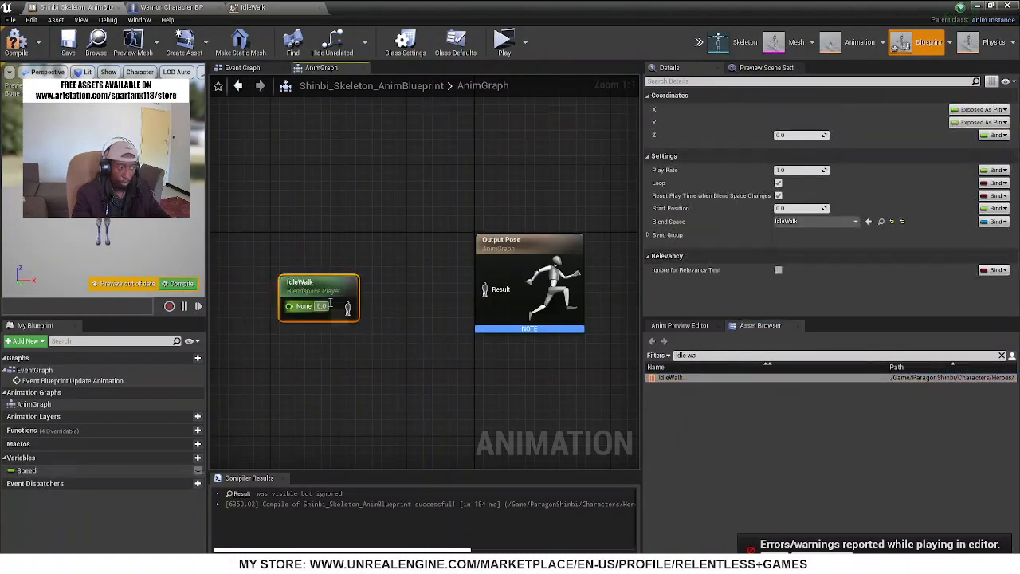
{"action": "left_click_drag", "start_coordinate": [347, 310], "coordinate": [501, 291]}
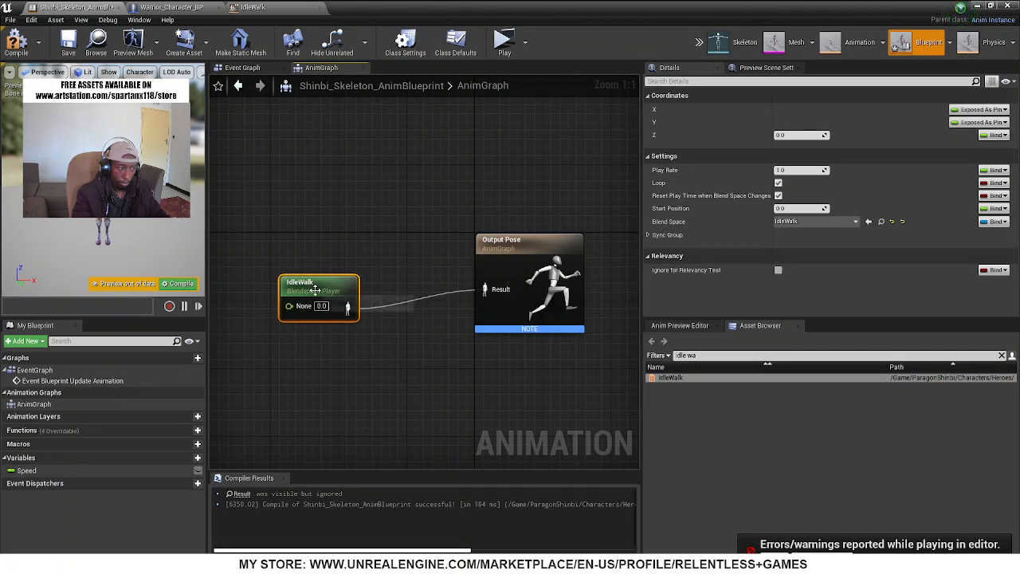
{"action": "left_click_drag", "start_coordinate": [316, 292], "coordinate": [214, 279]}
{"action": "right_click_drag", "start_coordinate": [359, 340], "coordinate": [467, 333]}
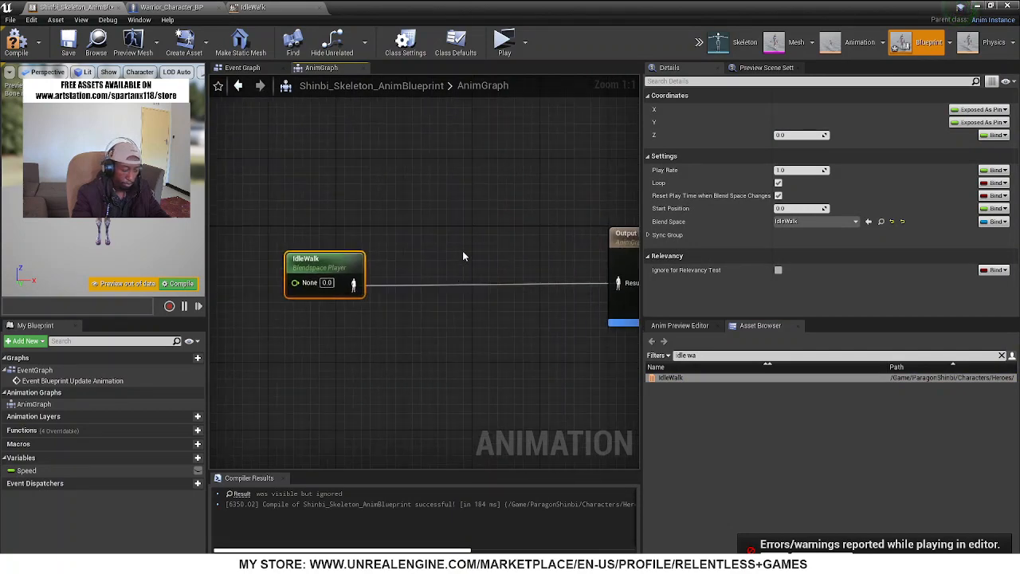
Add two Blend Poses by bool nodes to the AnimGraph, above and beside the IdleWalk node
{"action": "right_click", "coordinate": [462, 251]}
{"action": "type", "text": "blend by"}
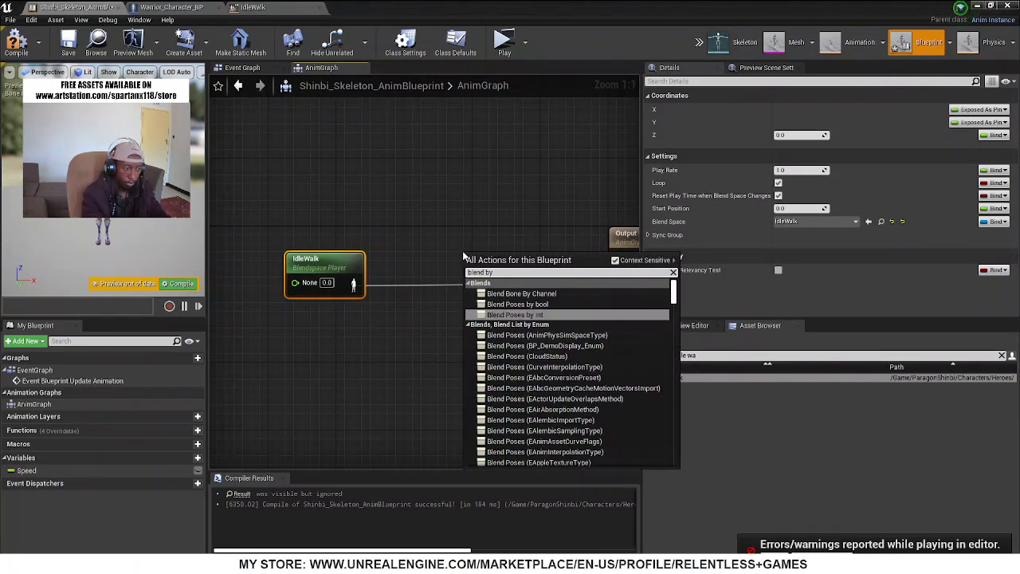
{"action": "type", "text": " bool"}
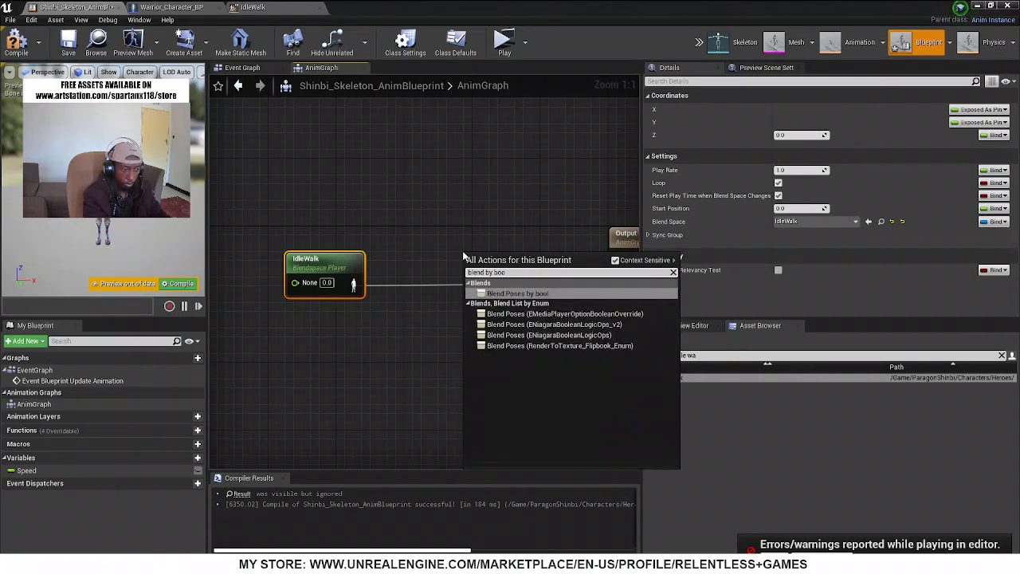
{"action": "key", "text": "Return"}
{"action": "left_click_drag", "start_coordinate": [495, 265], "coordinate": [367, 103]}
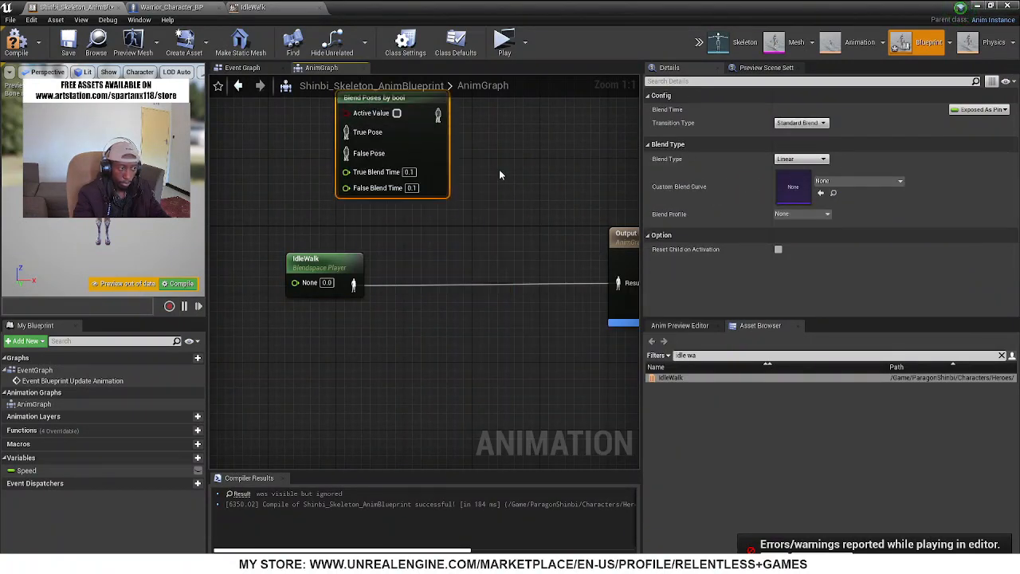
{"action": "key", "text": "ctrl+v"}
{"action": "right_click_drag", "start_coordinate": [453, 245], "coordinate": [476, 318]}
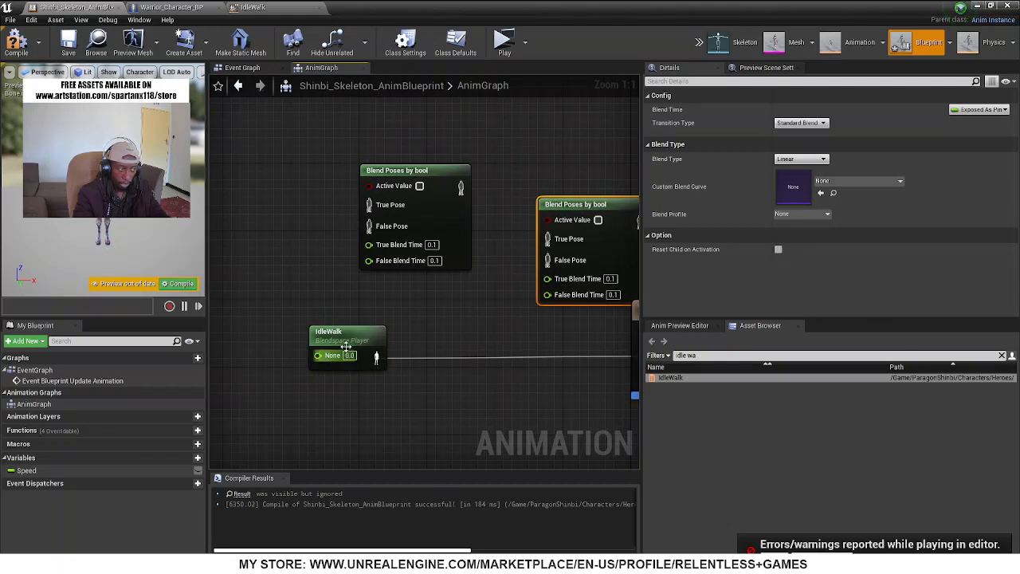
Chain IdleWalk through the False Pose inputs of both Blend Poses by bool nodes into Output Pose, moving Output Pose clear of them
{"action": "left_click_drag", "start_coordinate": [346, 345], "coordinate": [369, 227]}
{"action": "left_click_drag", "start_coordinate": [459, 186], "coordinate": [547, 260]}
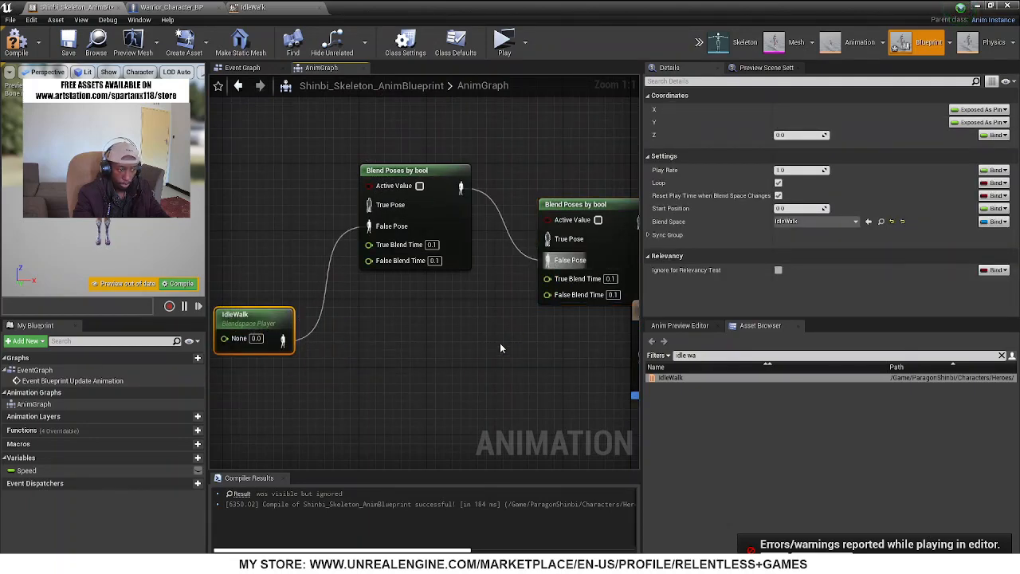
{"action": "right_click_drag", "start_coordinate": [596, 271], "coordinate": [450, 204]}
{"action": "left_click_drag", "start_coordinate": [492, 156], "coordinate": [498, 290]}
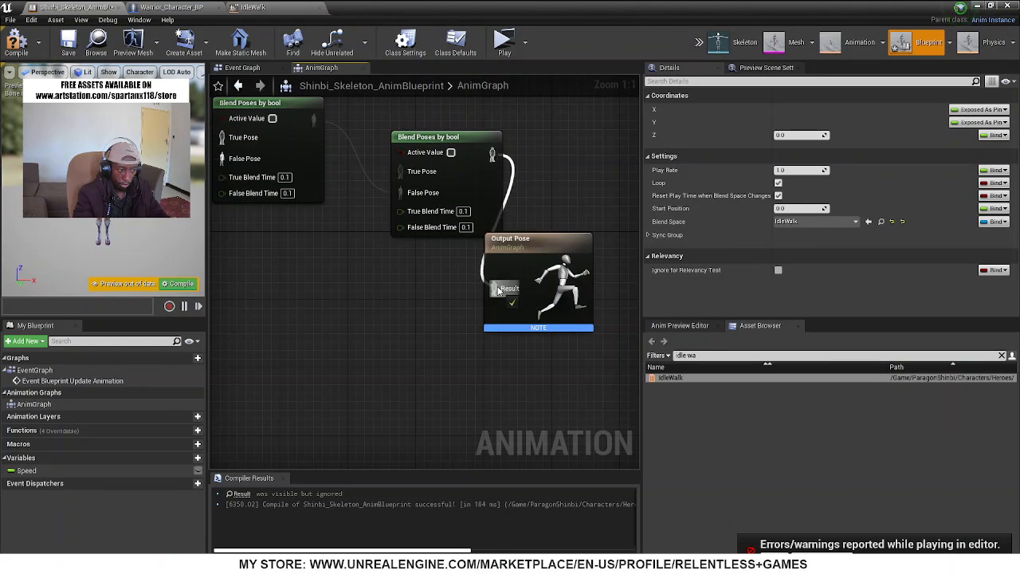
{"action": "left_click_drag", "start_coordinate": [537, 244], "coordinate": [622, 133]}
{"action": "right_click_drag", "start_coordinate": [466, 249], "coordinate": [677, 330]}
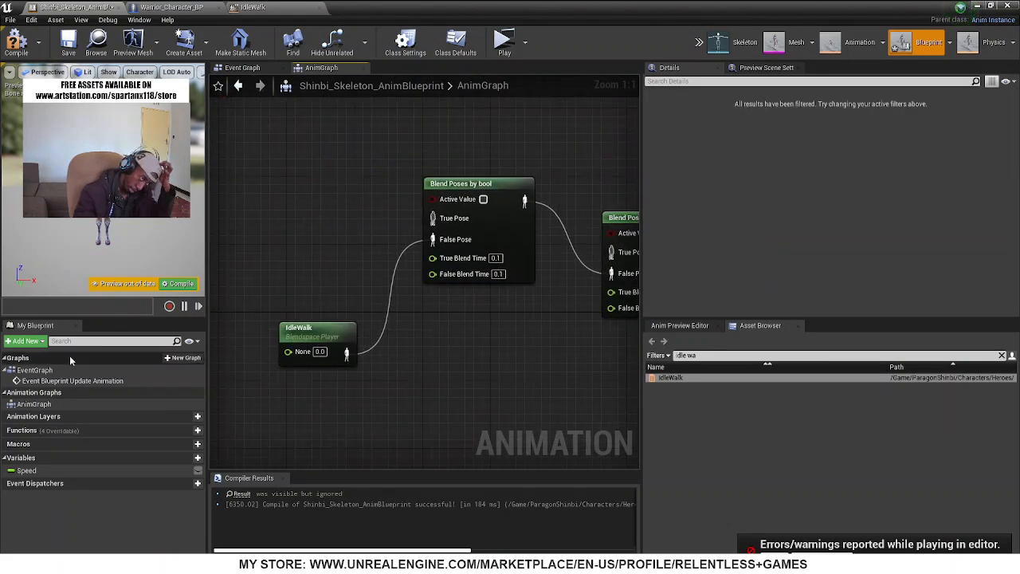
Add a Boolean variable named Attack 1 to Shinbi_Skeleton_AnimBlueprint
{"action": "left_click", "coordinate": [192, 459]}
{"action": "key", "text": "Return"}
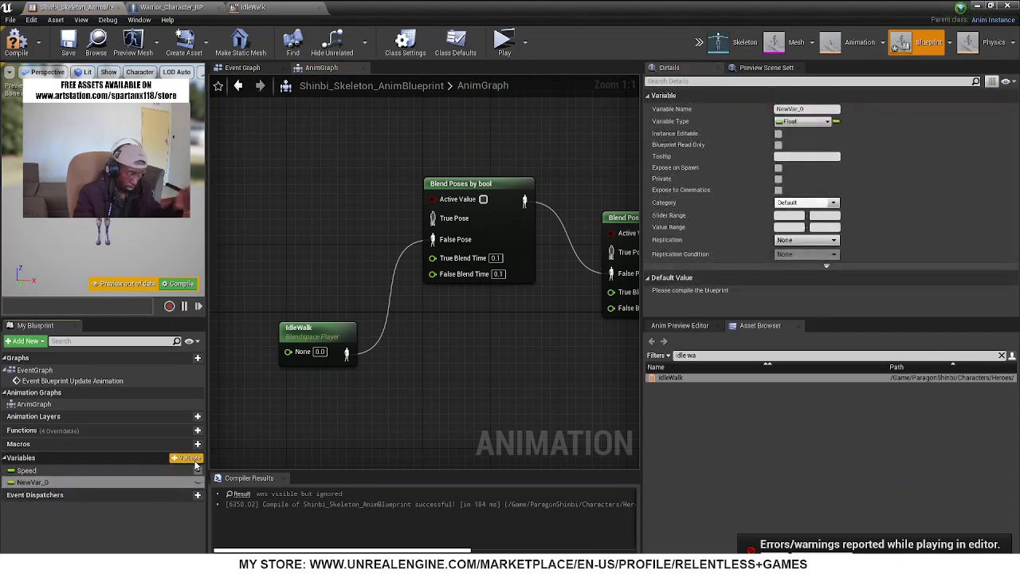
{"action": "left_click", "coordinate": [197, 446]}
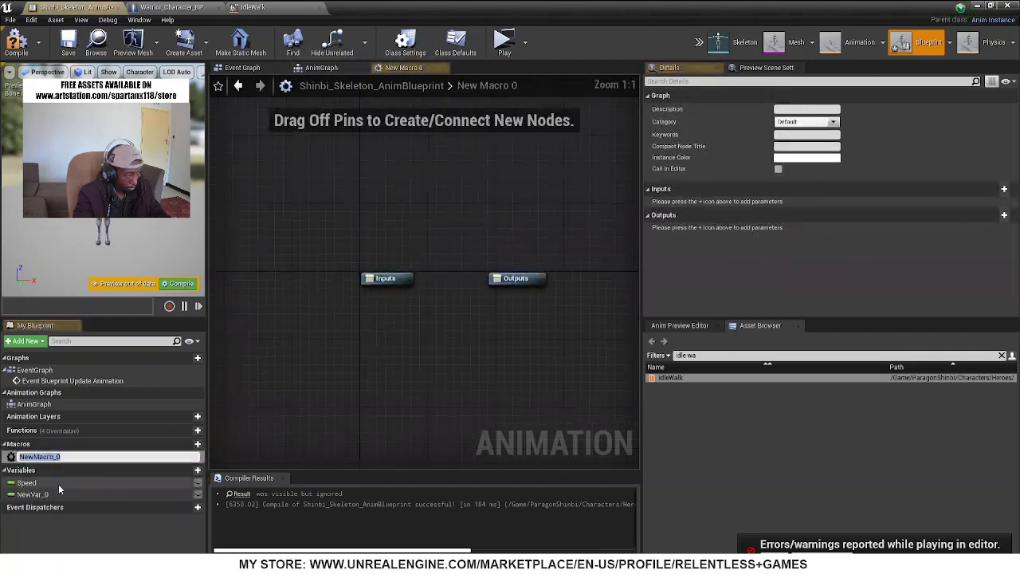
{"action": "left_click", "coordinate": [32, 481]}
{"action": "left_click", "coordinate": [38, 494]}
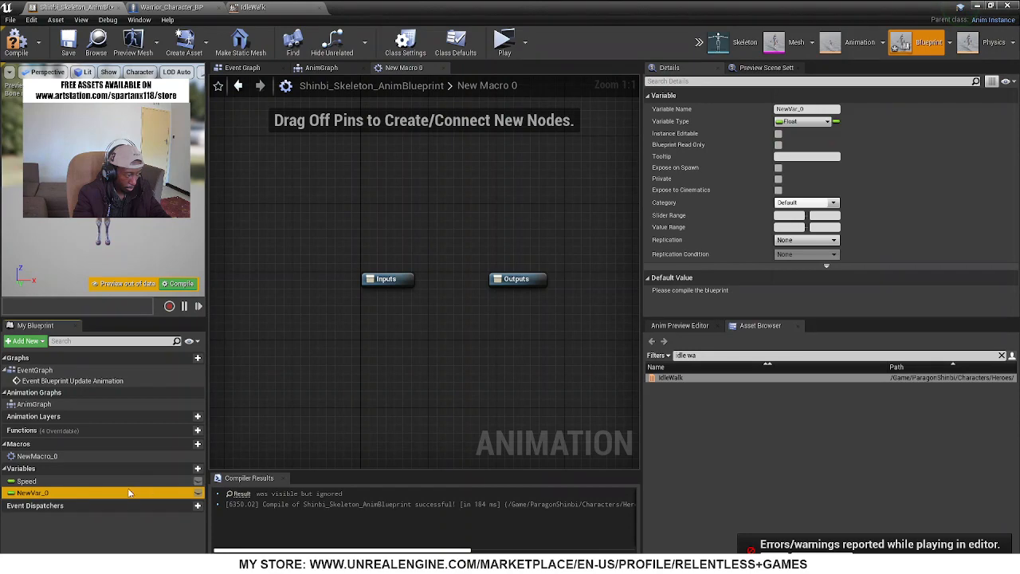
{"action": "left_click", "coordinate": [802, 121]}
{"action": "left_click", "coordinate": [750, 145]}
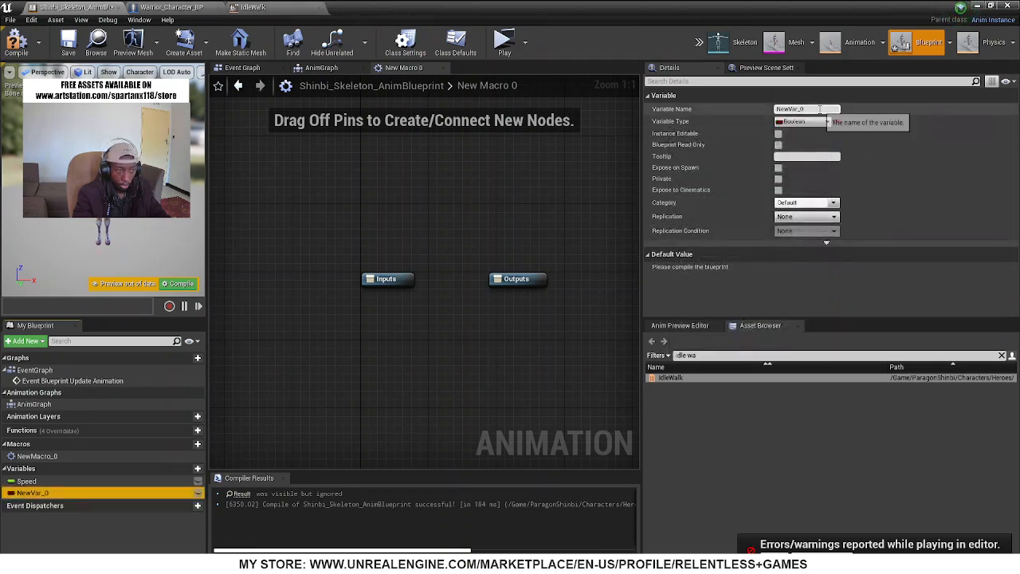
{"action": "left_click_drag", "start_coordinate": [831, 110], "coordinate": [601, 107]}
{"action": "type", "text": "Attack 1"}
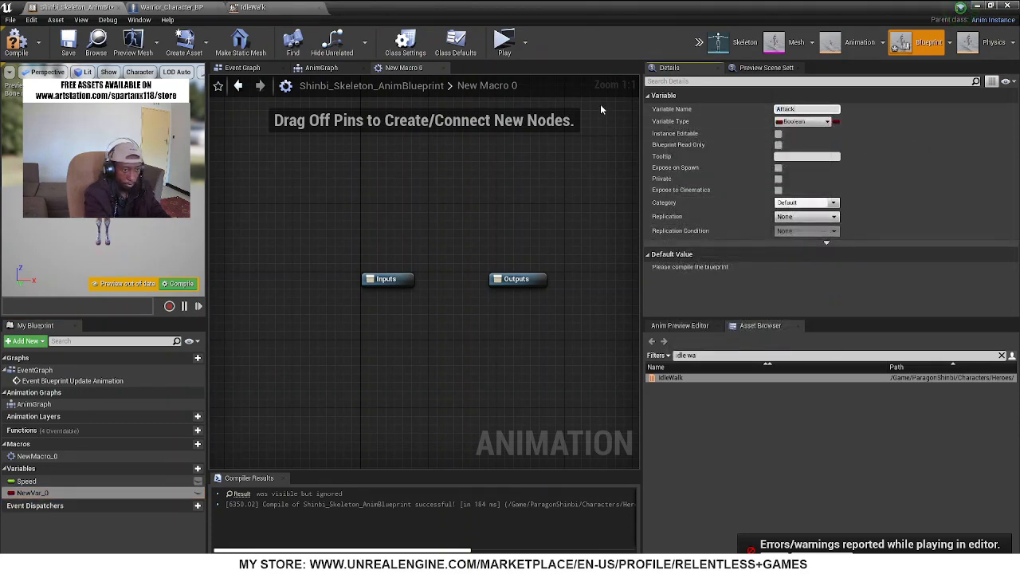
Duplicate the Attack 1 variable and name the copy Attack 2
{"action": "left_click", "coordinate": [41, 496]}
{"action": "right_click", "coordinate": [41, 495]}
{"action": "left_click", "coordinate": [52, 482]}
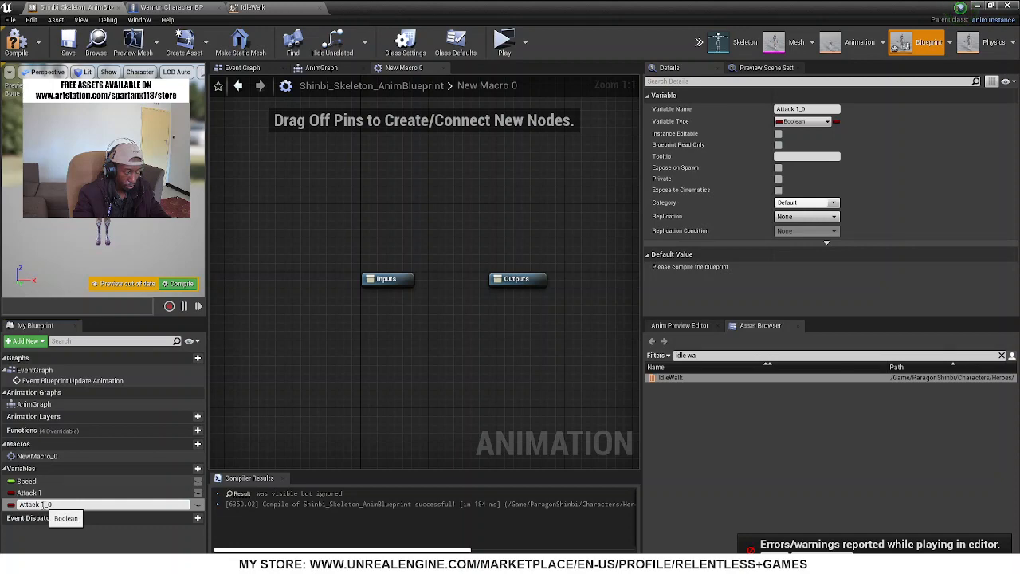
{"action": "type", "text": "2"}
{"action": "key", "text": "Return"}
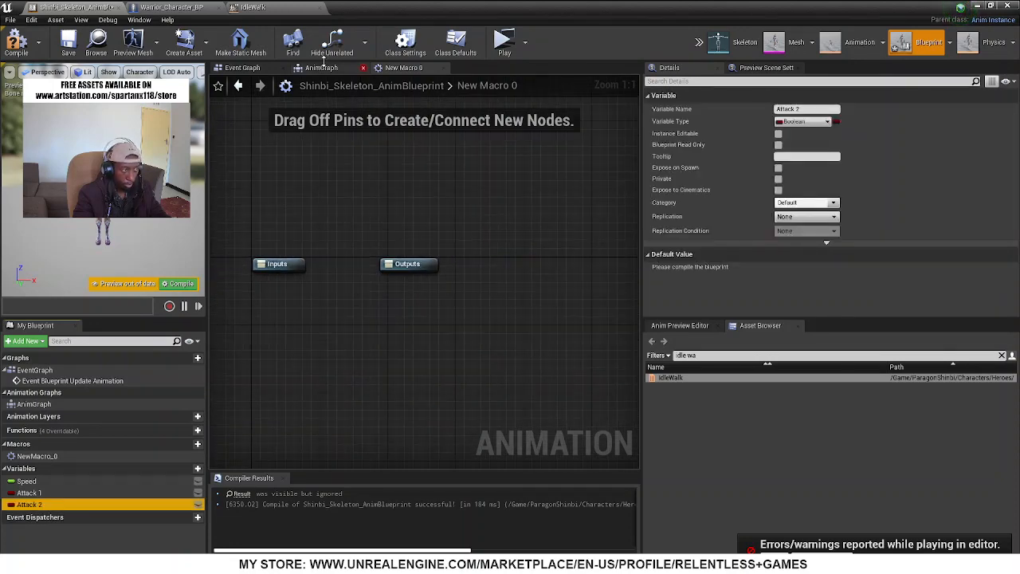
Wire Attack 1 into the first Blend Poses by bool node's Active Value and Attack 2 into the second's in the AnimGraph
{"action": "left_click", "coordinate": [323, 68]}
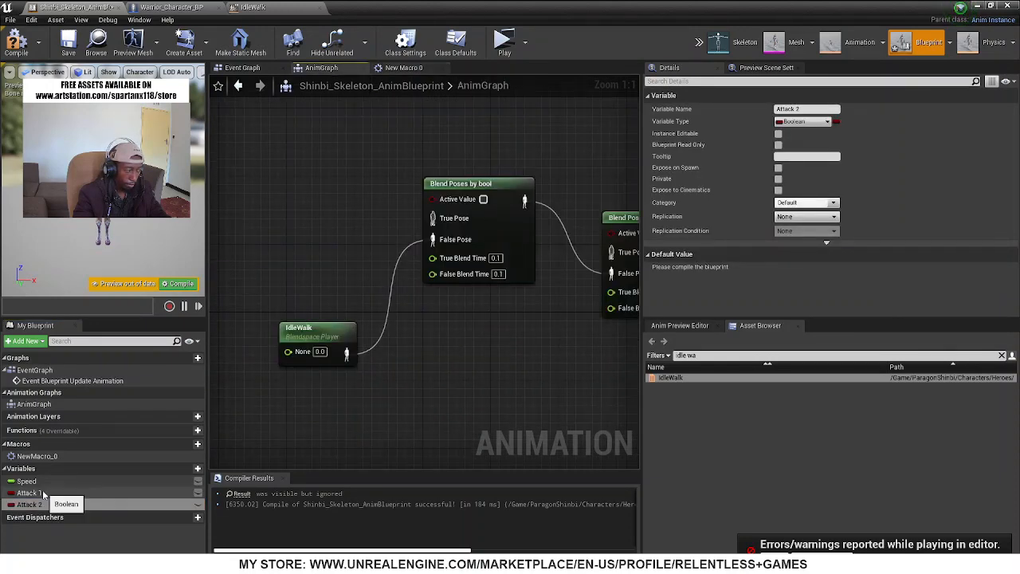
{"action": "left_click_drag", "start_coordinate": [29, 494], "coordinate": [435, 199]}
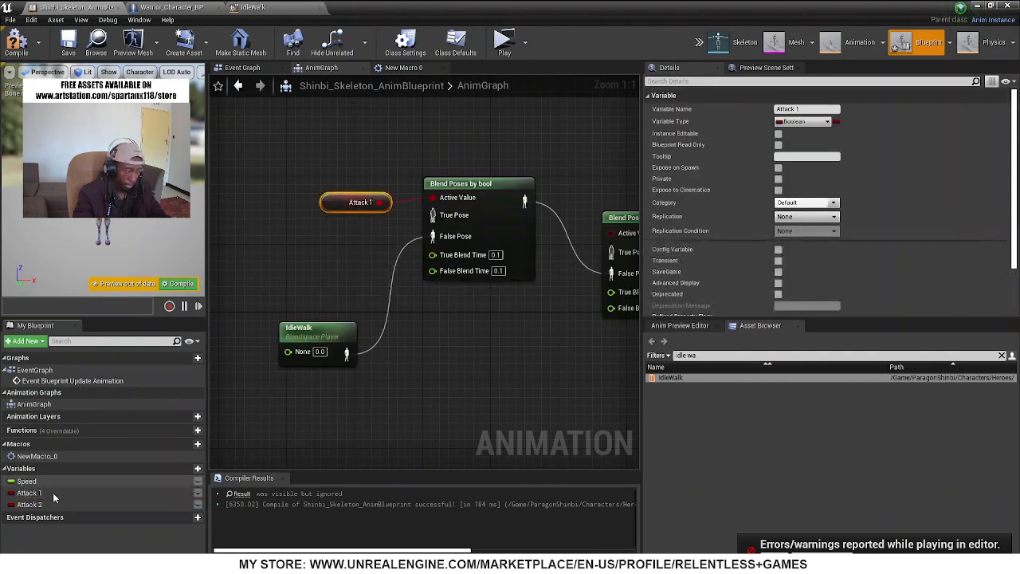
{"action": "left_click_drag", "start_coordinate": [28, 504], "coordinate": [613, 239]}
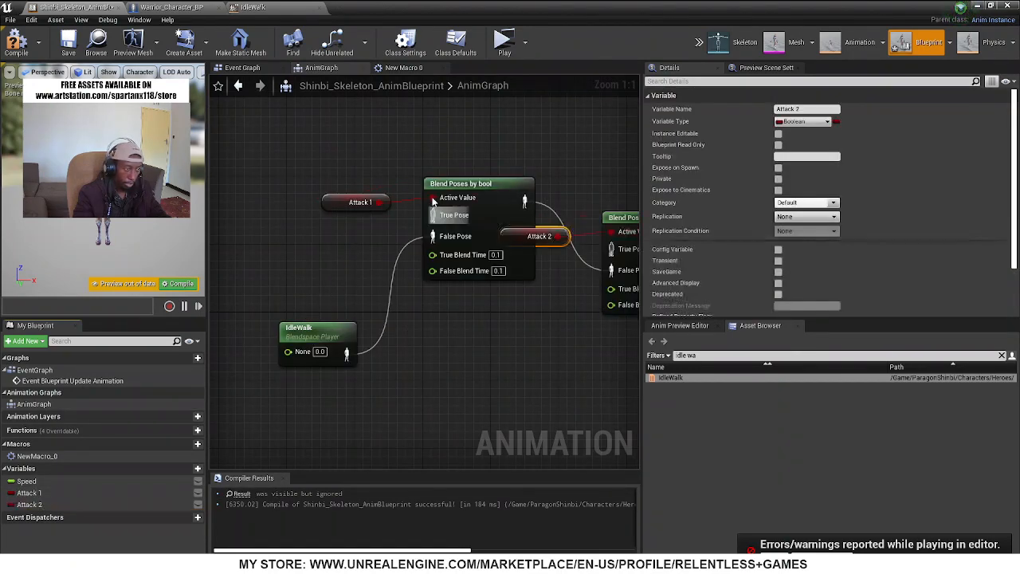
Find the melee animations and feed PrimaryMelee_B_Slow into the first blend node's True Pose, placing it between Attack 1 and IdleWalk
{"action": "left_click", "coordinate": [463, 185]}
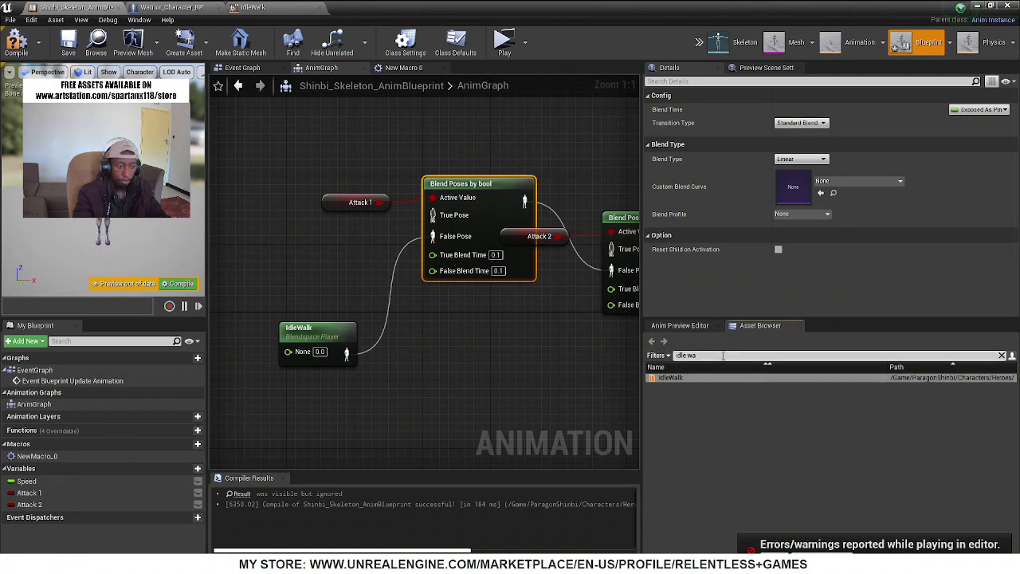
{"action": "key", "text": "BackSpace"}
{"action": "type", "text": "me"}
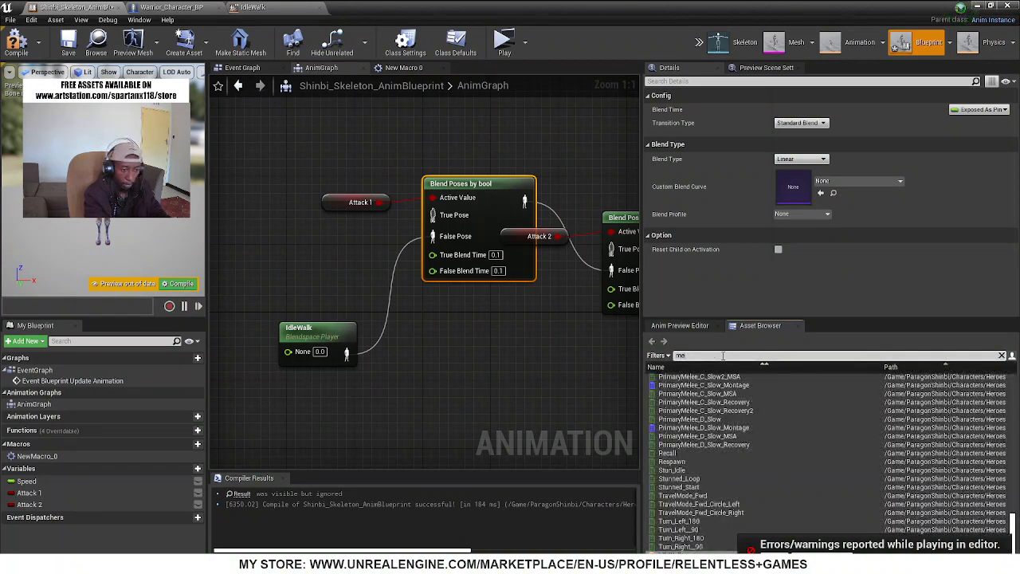
{"action": "type", "text": "lee"}
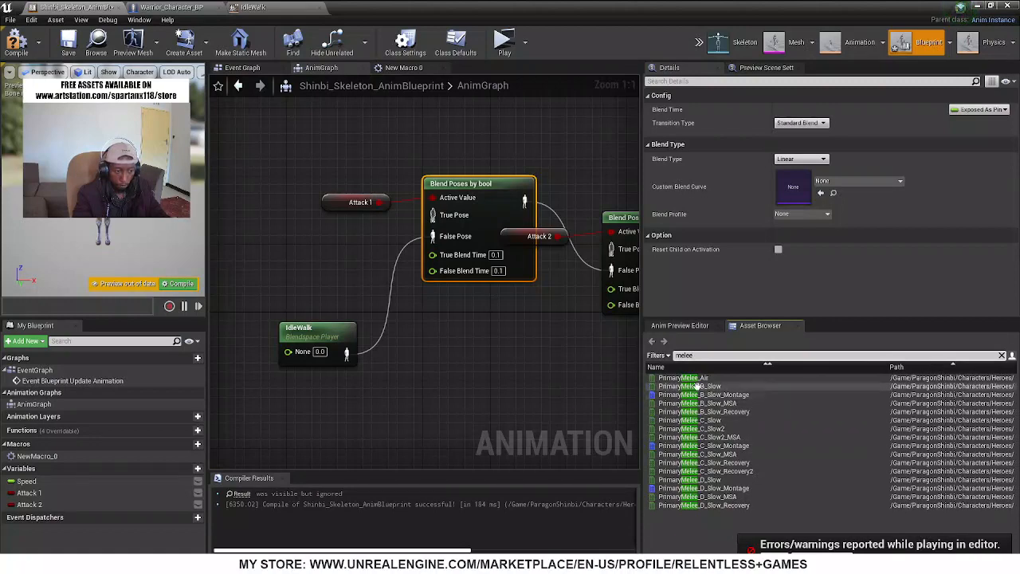
{"action": "left_click_drag", "start_coordinate": [690, 386], "coordinate": [320, 275]}
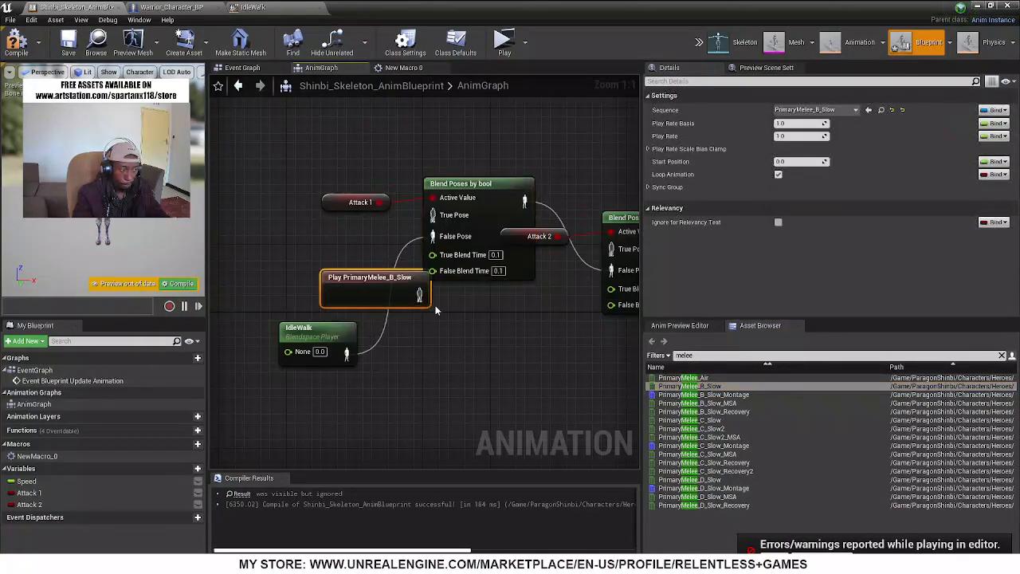
{"action": "left_click_drag", "start_coordinate": [423, 299], "coordinate": [433, 216]}
{"action": "left_click_drag", "start_coordinate": [367, 279], "coordinate": [298, 245]}
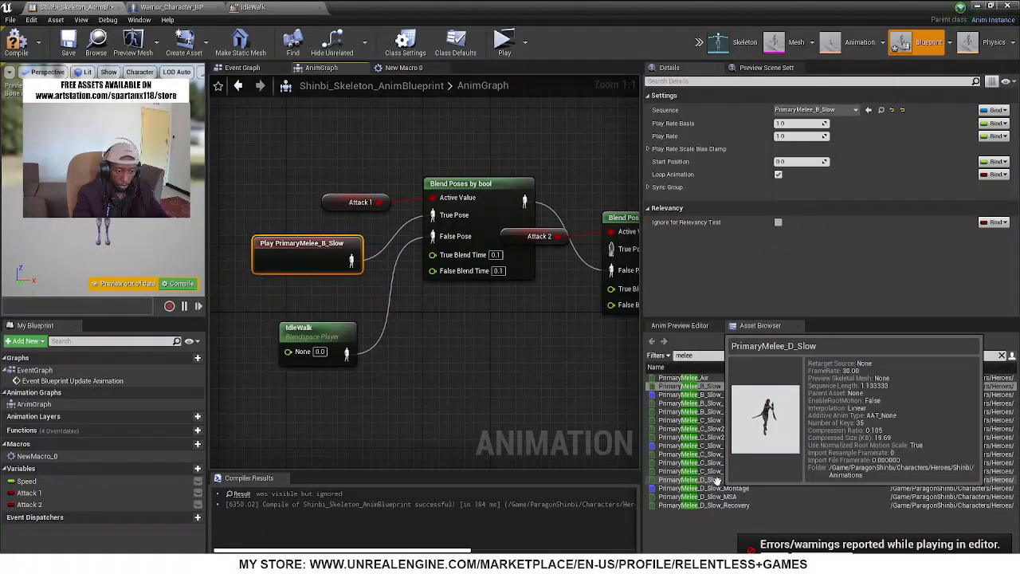
Add the PrimaryMelee_D_Slow animation to the AnimGraph and connect it to the second blend node's True Pose
{"action": "left_click_drag", "start_coordinate": [716, 481], "coordinate": [479, 360]}
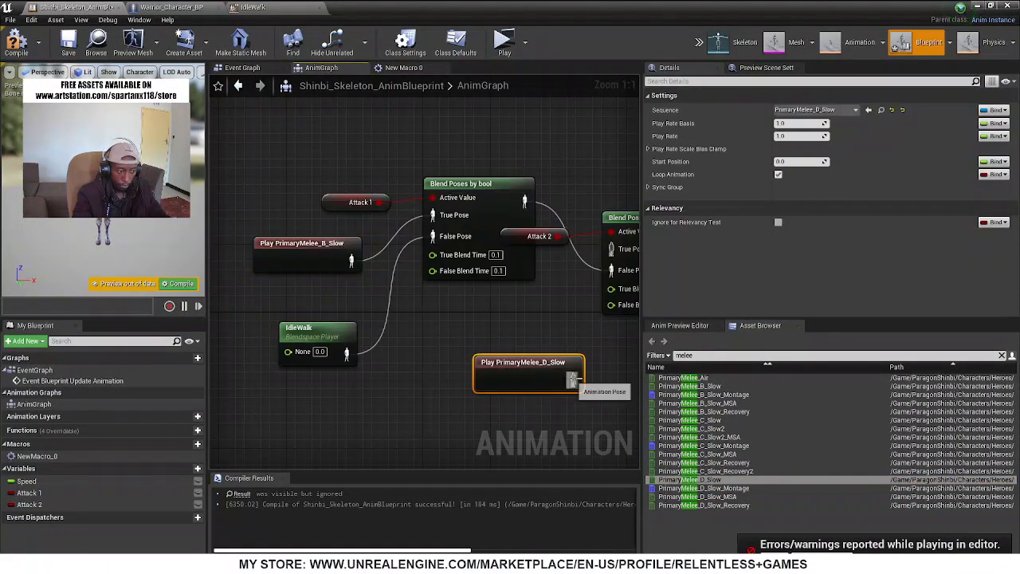
{"action": "left_click_drag", "start_coordinate": [571, 381], "coordinate": [611, 249]}
{"action": "right_click_drag", "start_coordinate": [541, 322], "coordinate": [326, 309]}
Compile the anim blueprint and preview the character with Attack 2 enabled
{"action": "left_click", "coordinate": [16, 42]}
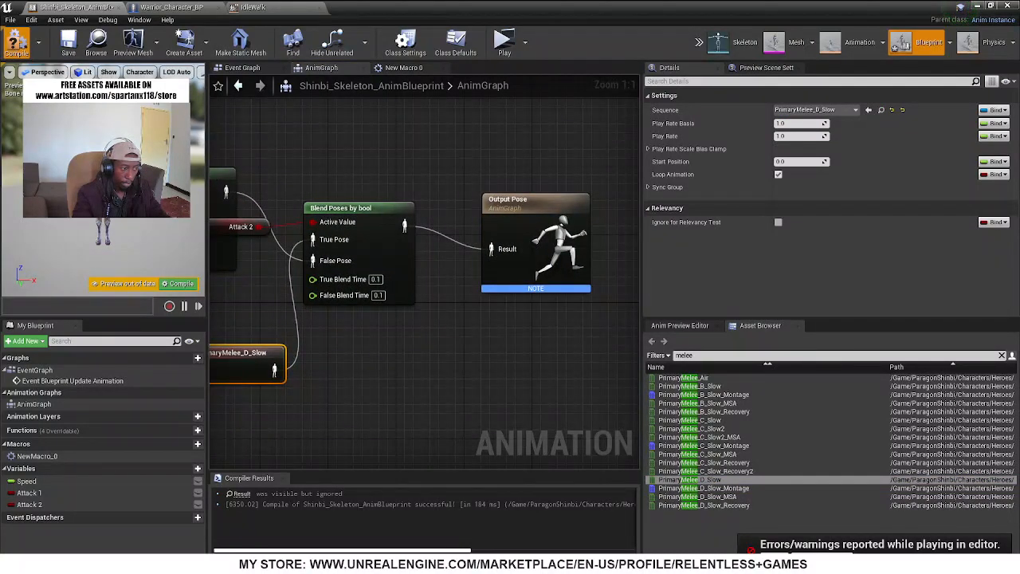
{"action": "left_click", "coordinate": [678, 326]}
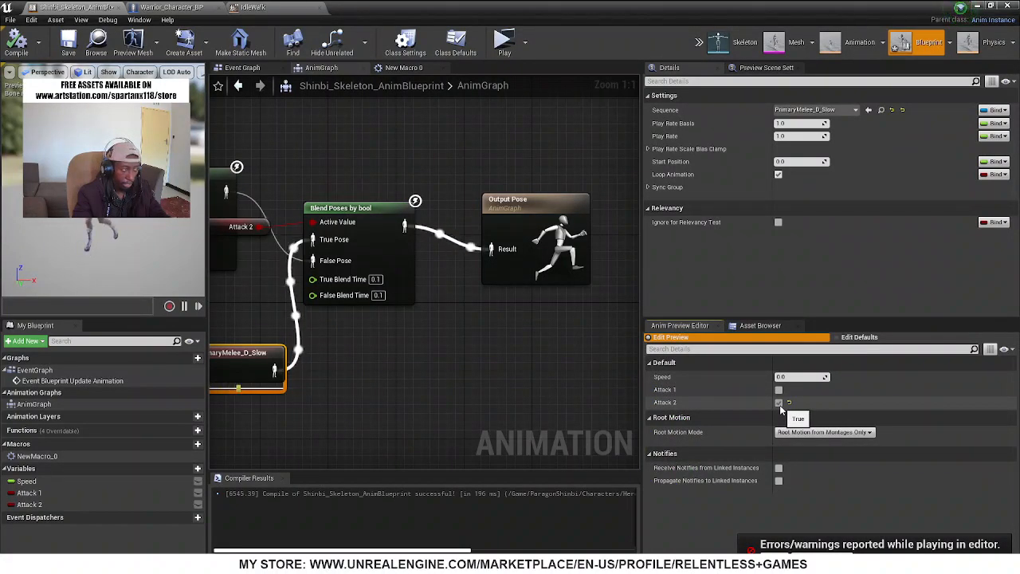
{"action": "right_click_drag", "start_coordinate": [347, 224], "coordinate": [476, 209]}
Enable Reset Child on Activation for both Blend Poses by bool nodes, and compile and save the anim blueprint
{"action": "left_click", "coordinate": [299, 160]}
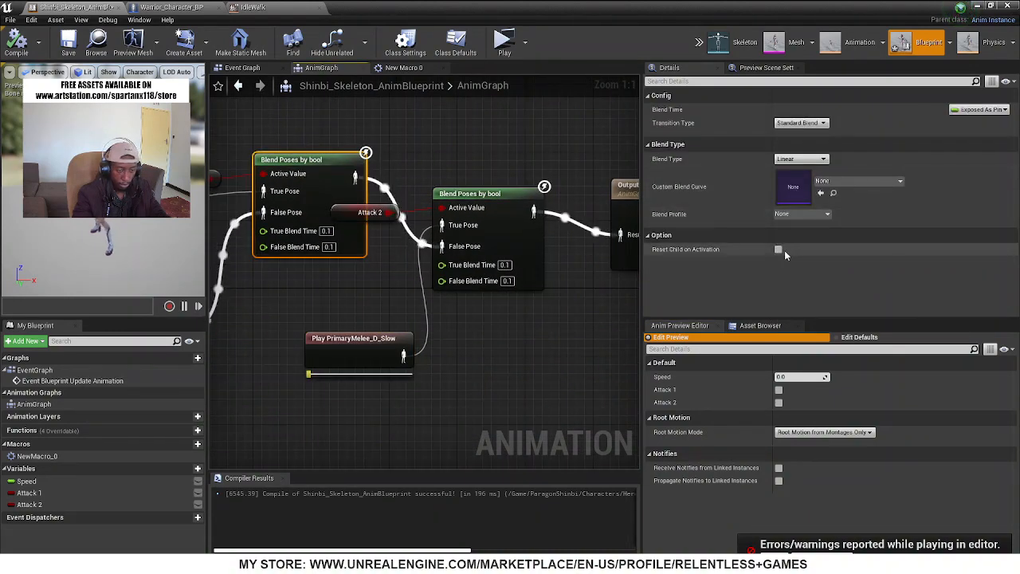
{"action": "left_click", "coordinate": [779, 250]}
{"action": "left_click", "coordinate": [477, 205]}
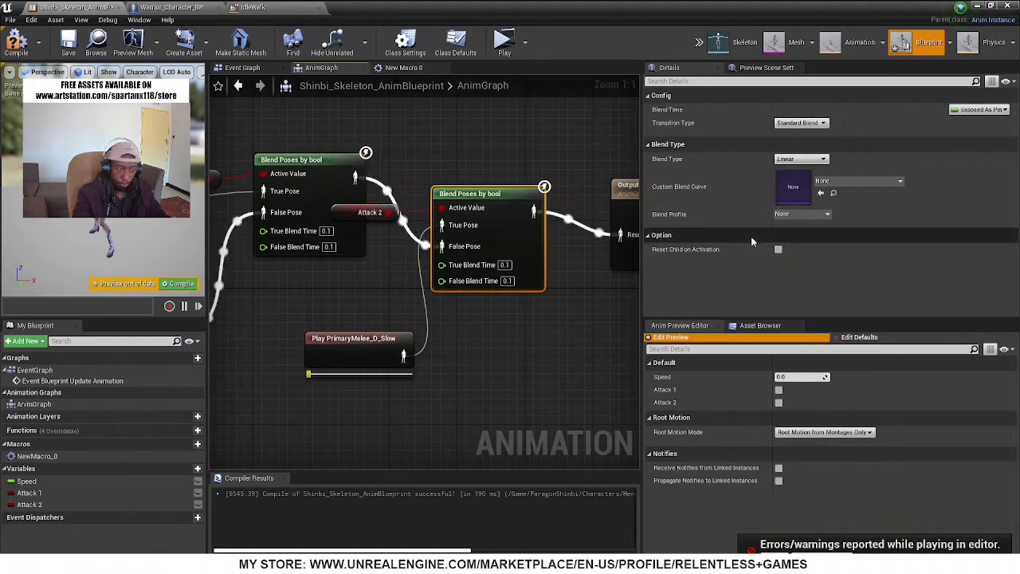
{"action": "left_click", "coordinate": [778, 249]}
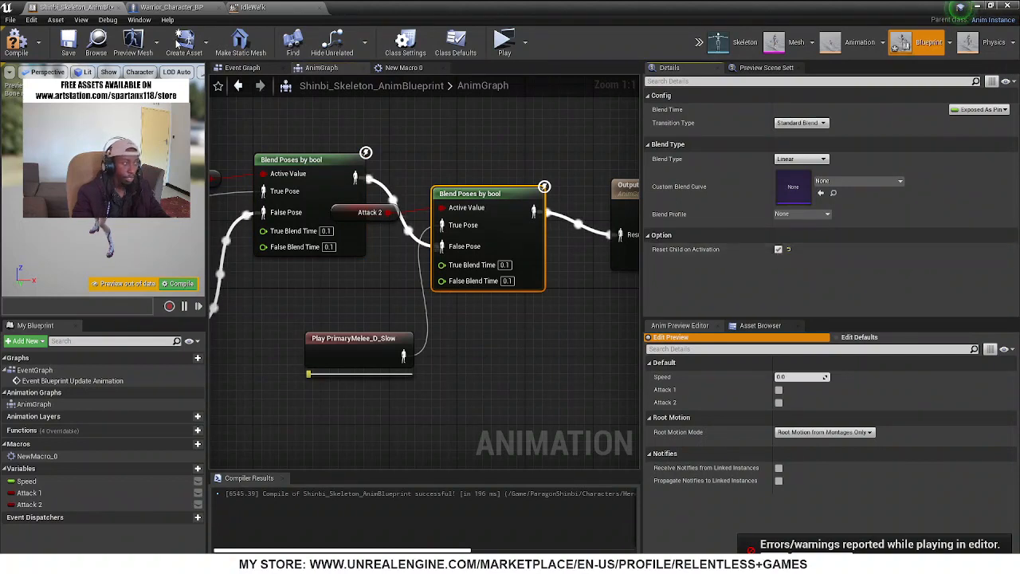
{"action": "left_click", "coordinate": [16, 41]}
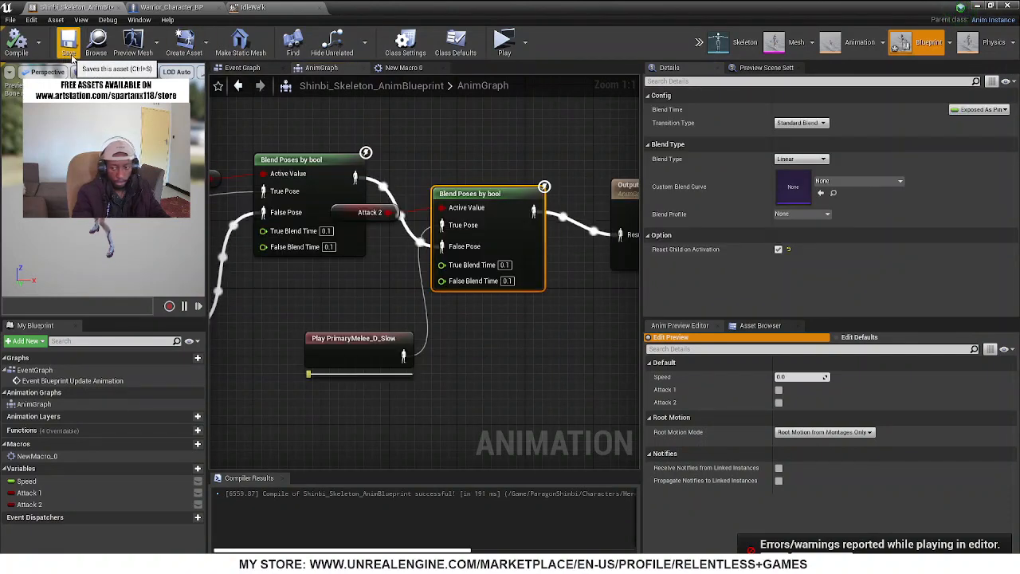
{"action": "left_click", "coordinate": [65, 50]}
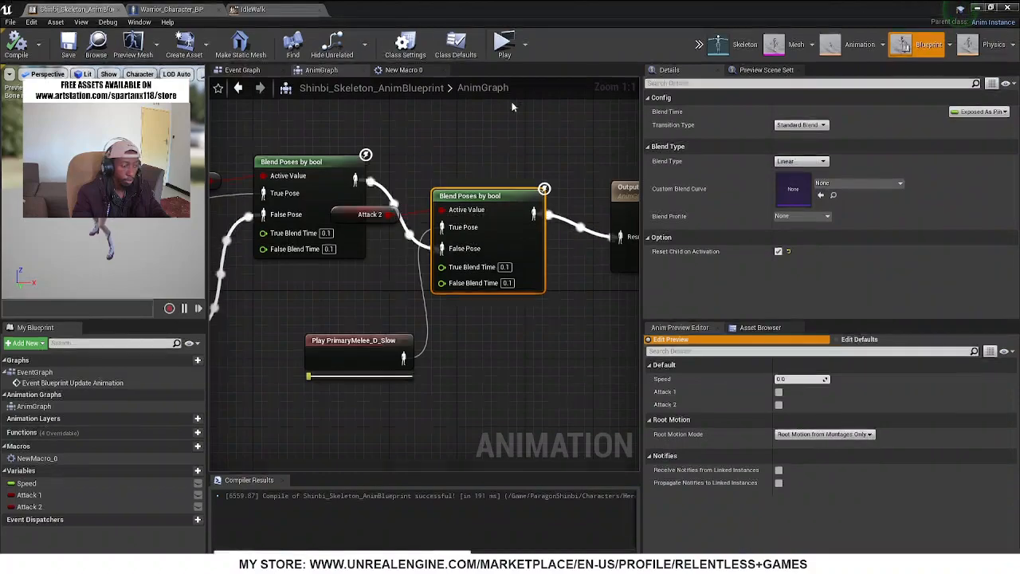
Bring up Warrior_Character_BP at full window size and select its Mesh component
{"action": "left_click_drag", "start_coordinate": [424, 7], "coordinate": [410, 159]}
{"action": "left_click", "coordinate": [412, 156]}
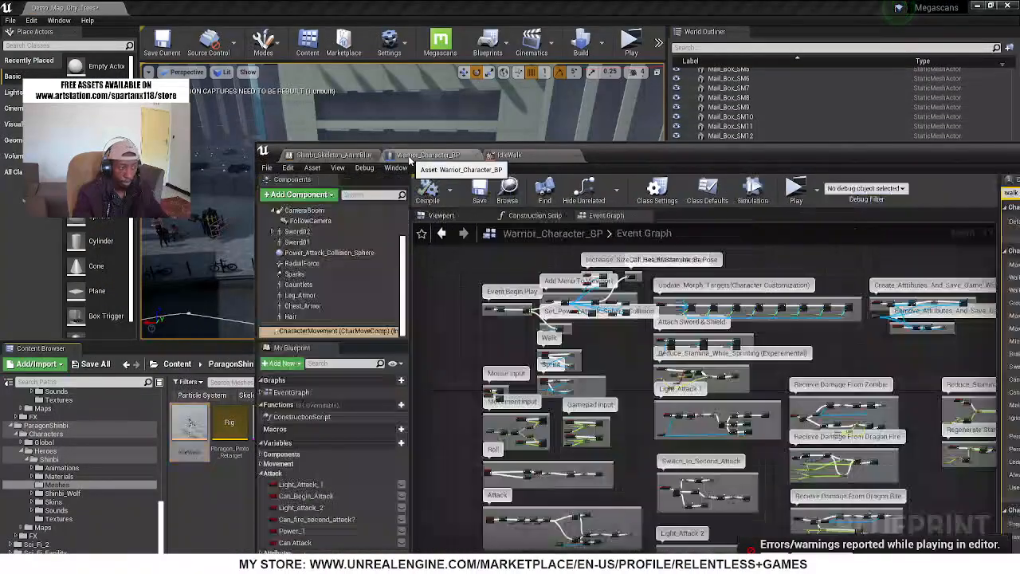
{"action": "double_click", "coordinate": [735, 158]}
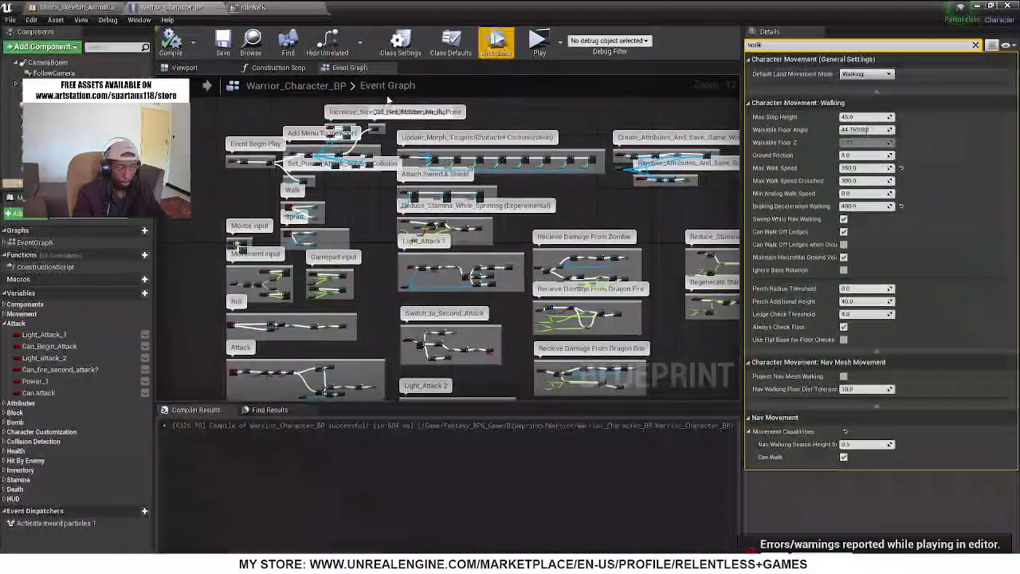
{"action": "scroll", "coordinate": [62, 98], "scroll_direction": "up", "scroll_amount": 4}
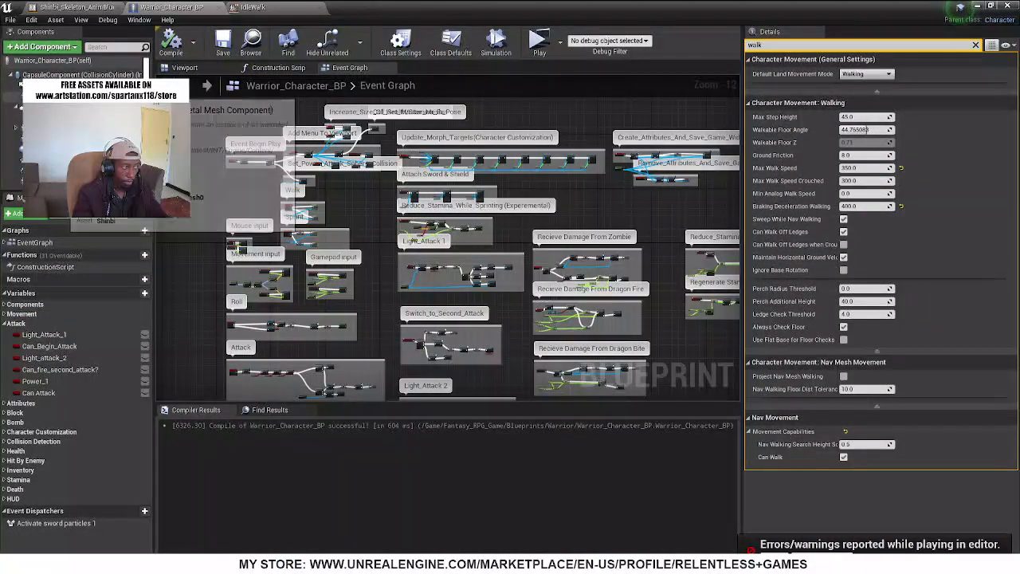
{"action": "left_click", "coordinate": [62, 97]}
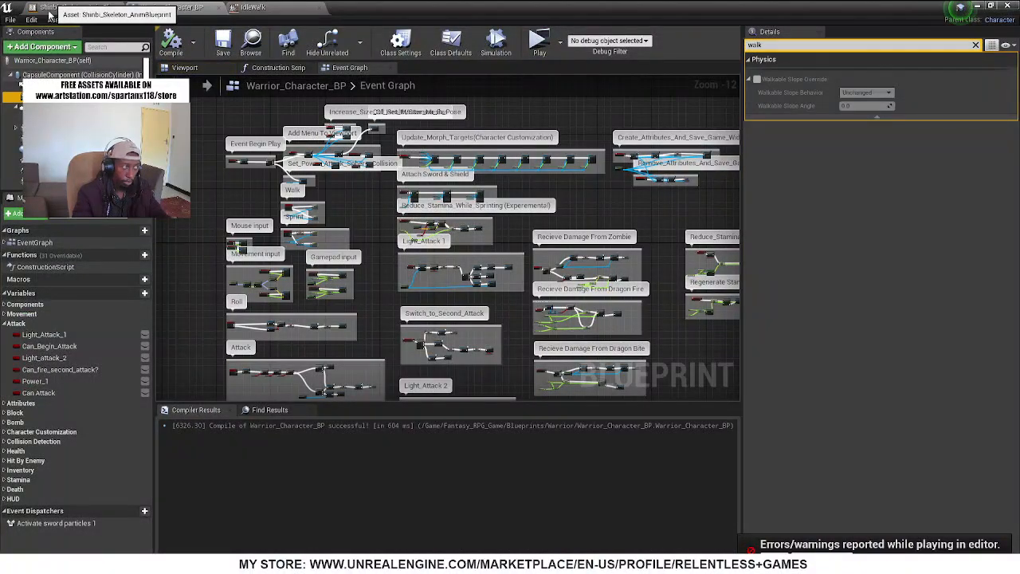
{"action": "left_click", "coordinate": [110, 8]}
{"action": "left_click", "coordinate": [253, 7]}
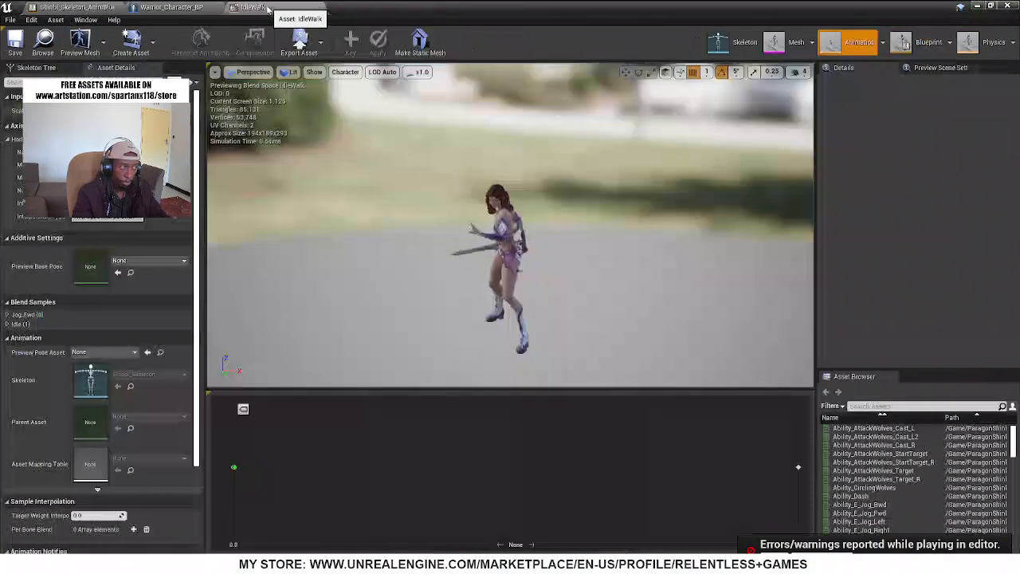
{"action": "left_click", "coordinate": [171, 7]}
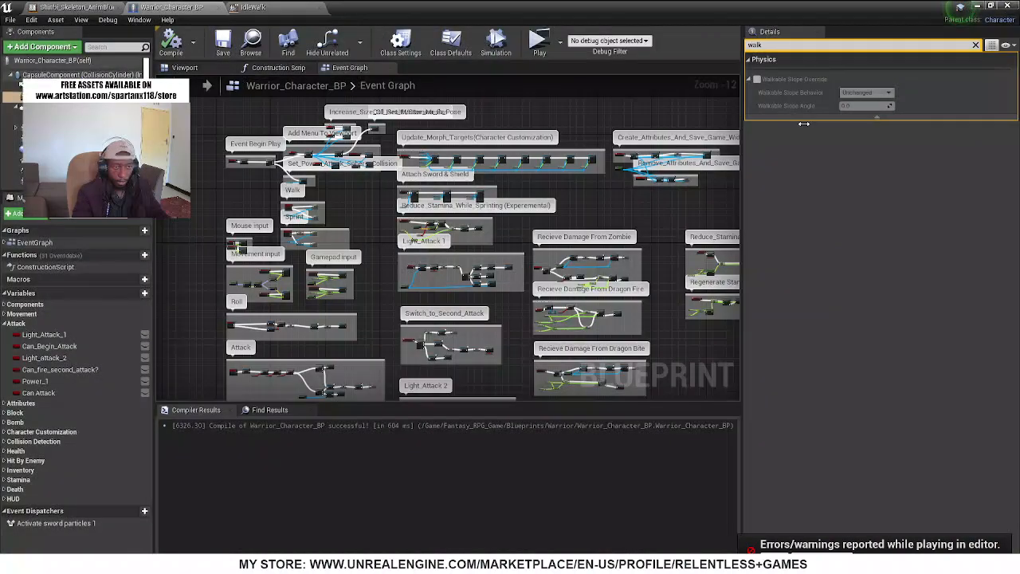
Clear the walk filter, set the Mesh's Anim Class to Shinbi_Skeleton_AnimBlueprint_C, and compile Warrior_Character_BP
{"action": "left_click", "coordinate": [977, 46]}
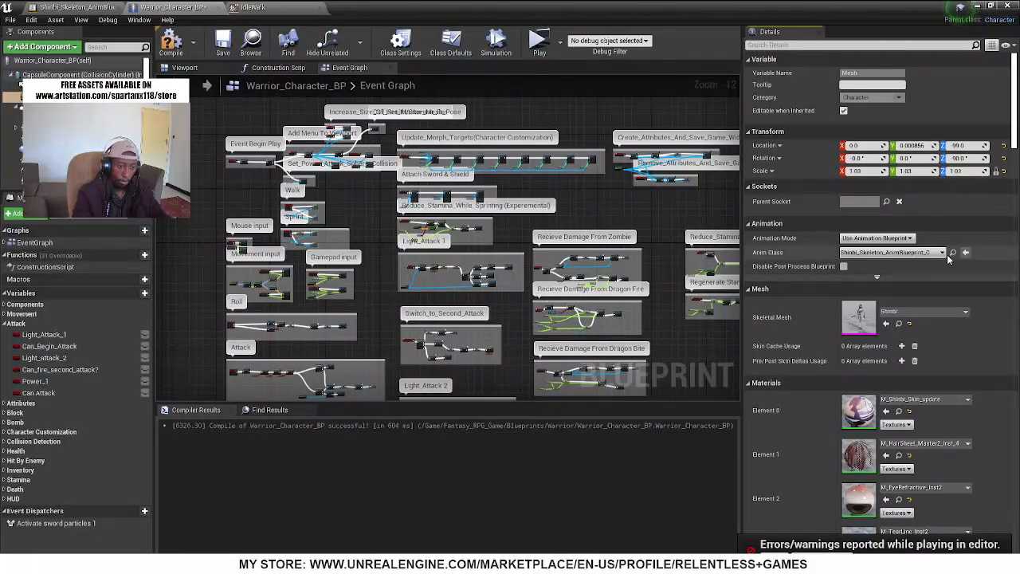
{"action": "left_click", "coordinate": [184, 68]}
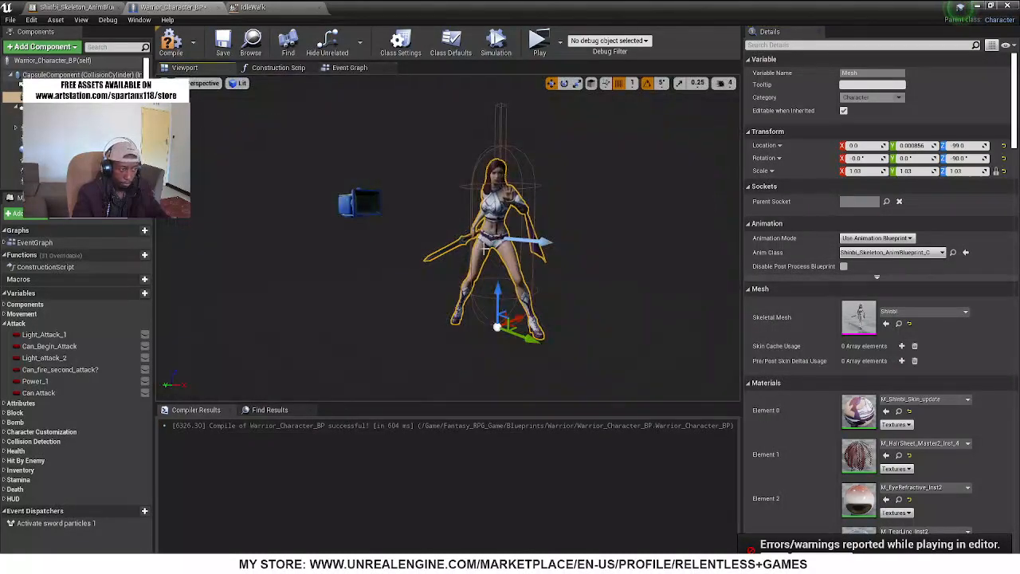
{"action": "left_click", "coordinate": [171, 48]}
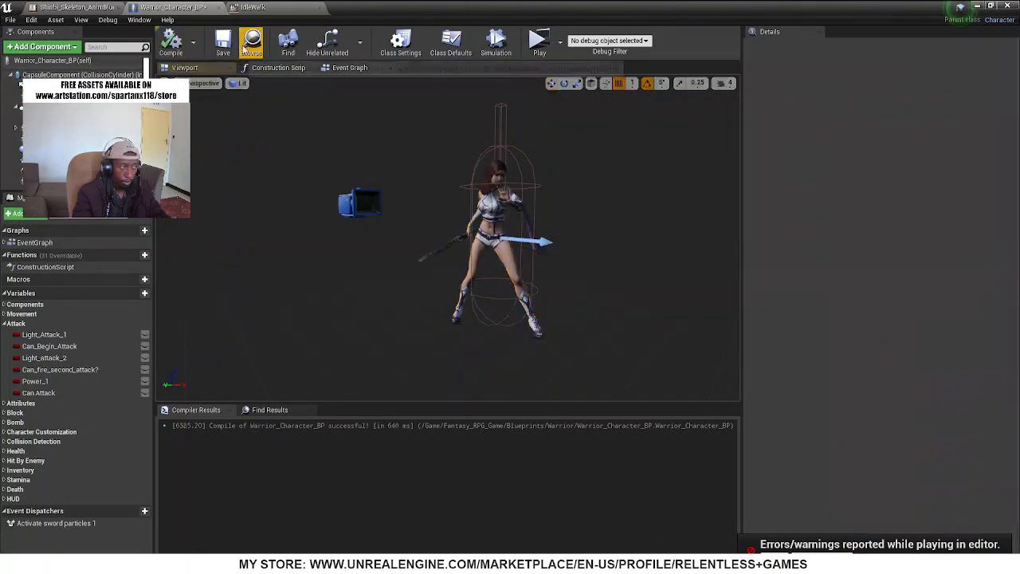
Add a Cast To Warrior_Character_BP node off the Is Valid output in Shinbi_Skeleton_AnimBlueprint's Event Graph
{"action": "left_click", "coordinate": [75, 7]}
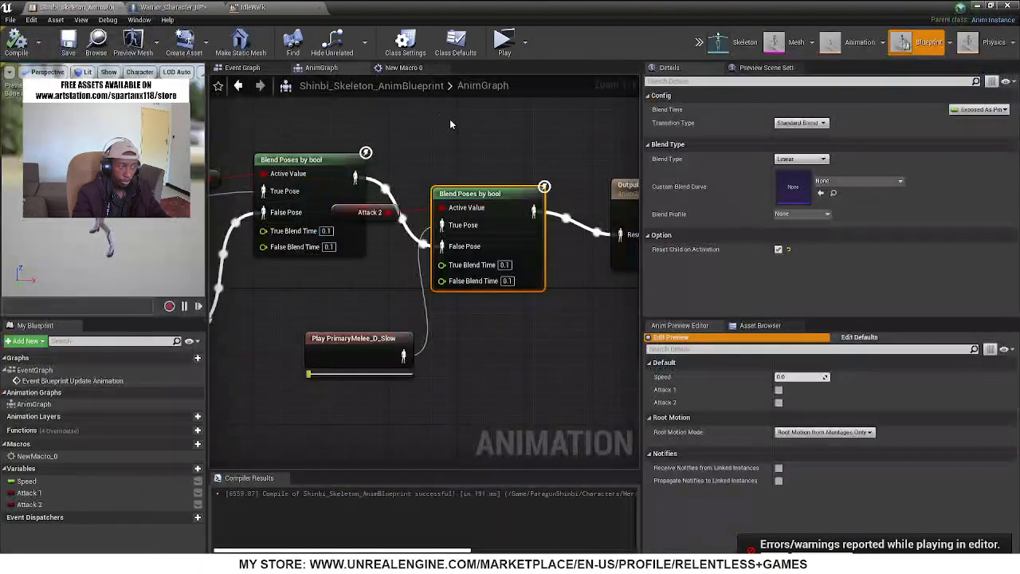
{"action": "left_click", "coordinate": [243, 67]}
{"action": "scroll", "coordinate": [527, 226], "scroll_direction": "down", "scroll_amount": 5}
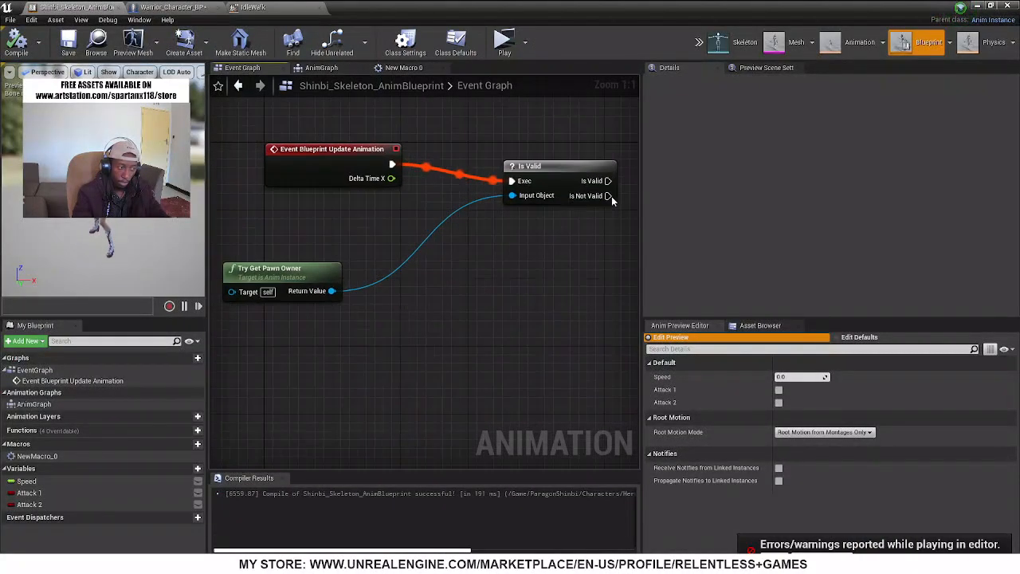
{"action": "right_click_drag", "start_coordinate": [527, 226], "coordinate": [468, 204]}
{"action": "left_click_drag", "start_coordinate": [486, 204], "coordinate": [585, 214]}
{"action": "type", "text": "cast war"}
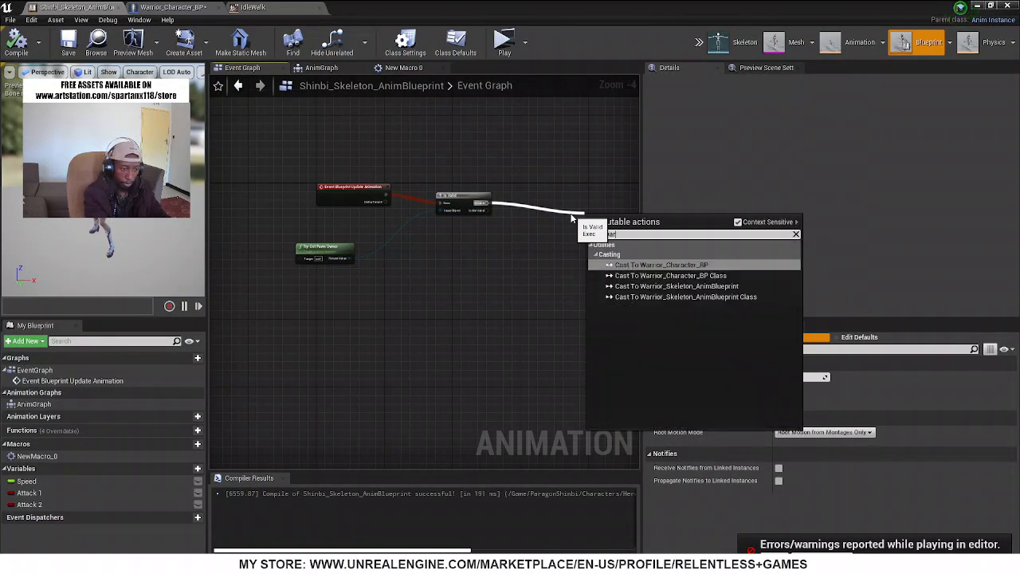
{"action": "key", "text": "Return"}
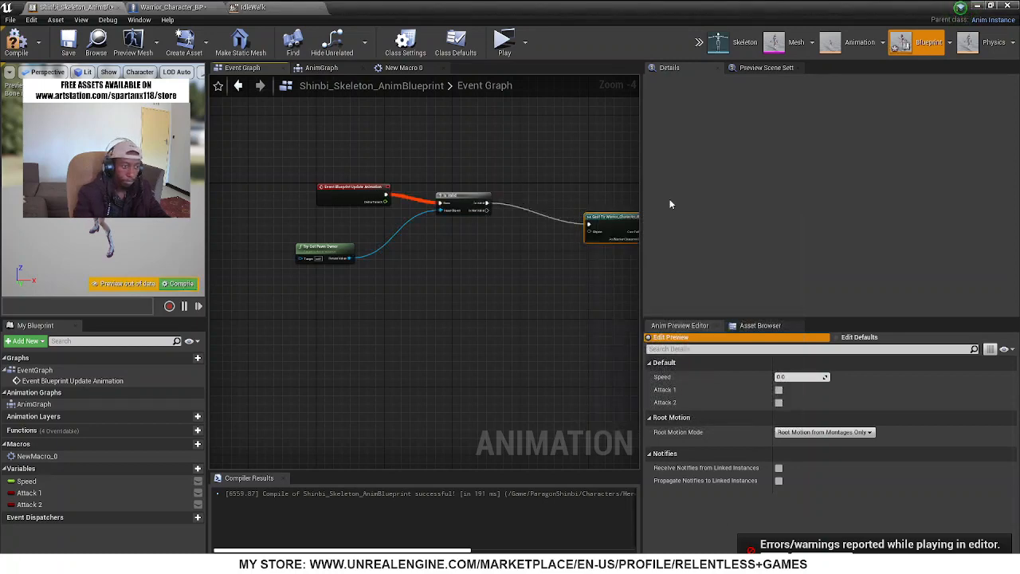
Connect Try Get Pawn Owner's Return Value to the Object input of the Cast To Warrior_Character_BP node
{"action": "right_click_drag", "start_coordinate": [489, 268], "coordinate": [357, 253]}
{"action": "right_click_drag", "start_coordinate": [233, 244], "coordinate": [318, 240]}
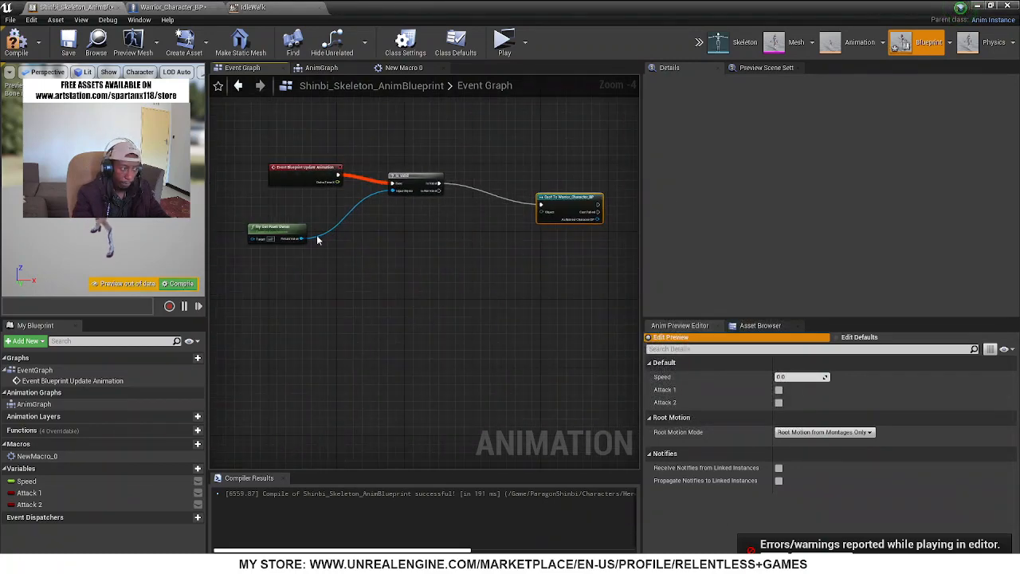
{"action": "left_click_drag", "start_coordinate": [299, 239], "coordinate": [547, 219]}
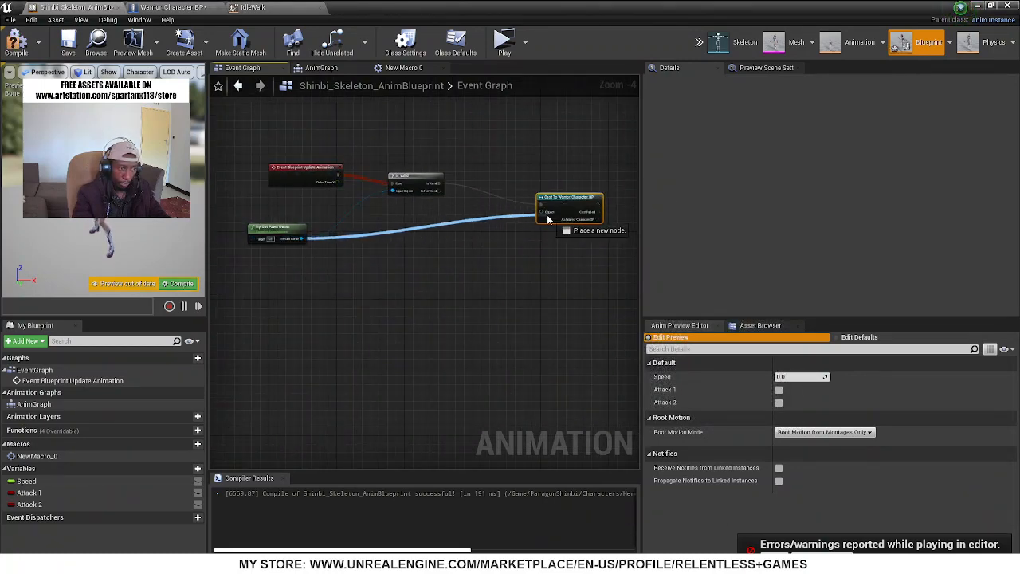
Reposition the Cast To Warrior_Character_BP node and add a Get Light Attack 1 node from its As Warrior Character BP output
{"action": "right_click_drag", "start_coordinate": [511, 263], "coordinate": [346, 266]}
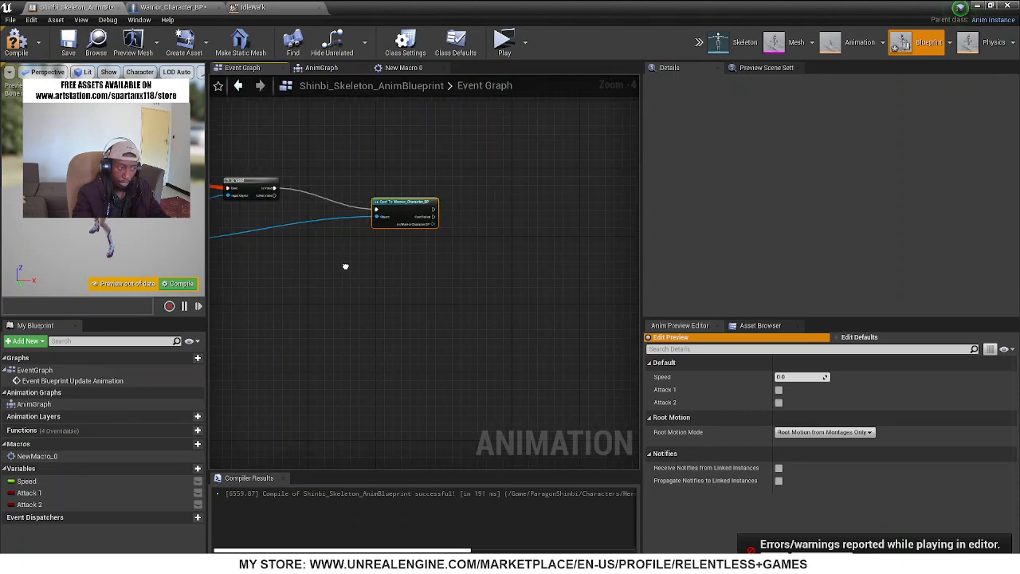
{"action": "scroll", "coordinate": [391, 210], "scroll_direction": "up", "scroll_amount": 4}
{"action": "left_click_drag", "start_coordinate": [394, 202], "coordinate": [341, 162]}
{"action": "right_click_drag", "start_coordinate": [427, 277], "coordinate": [323, 274]}
{"action": "left_click_drag", "start_coordinate": [316, 188], "coordinate": [350, 236]}
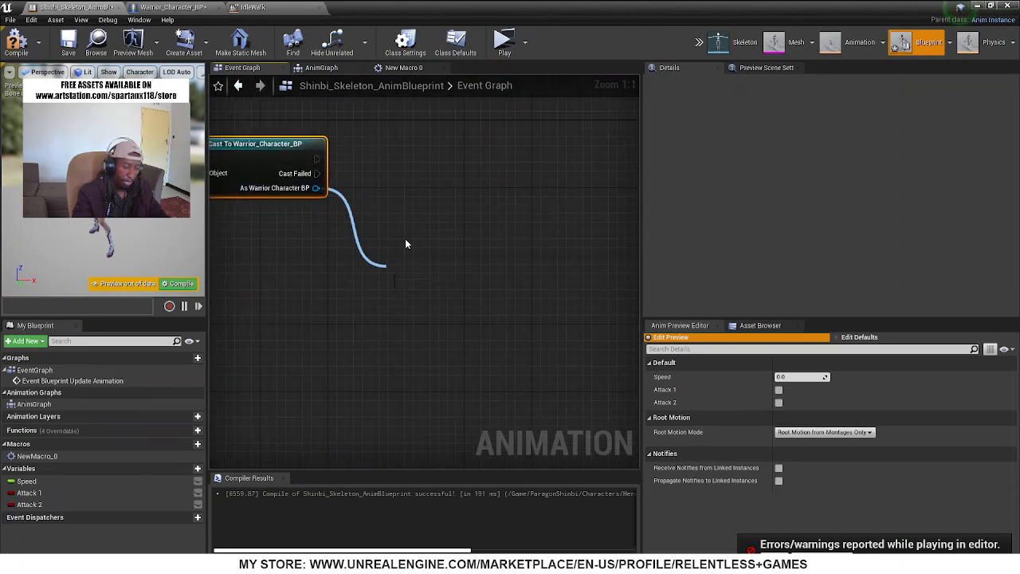
{"action": "type", "text": "attack"}
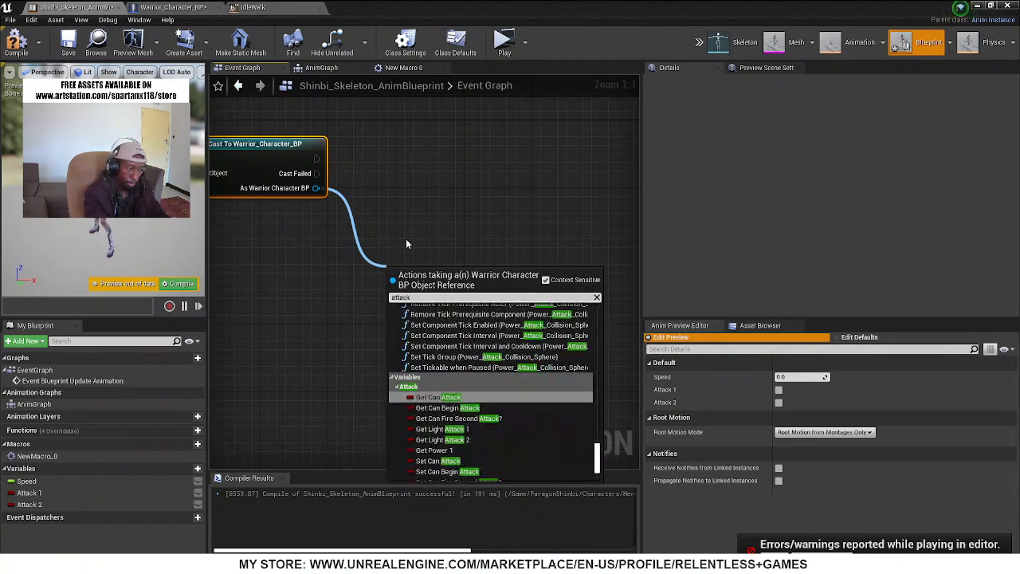
{"action": "type", "text": " ligh"}
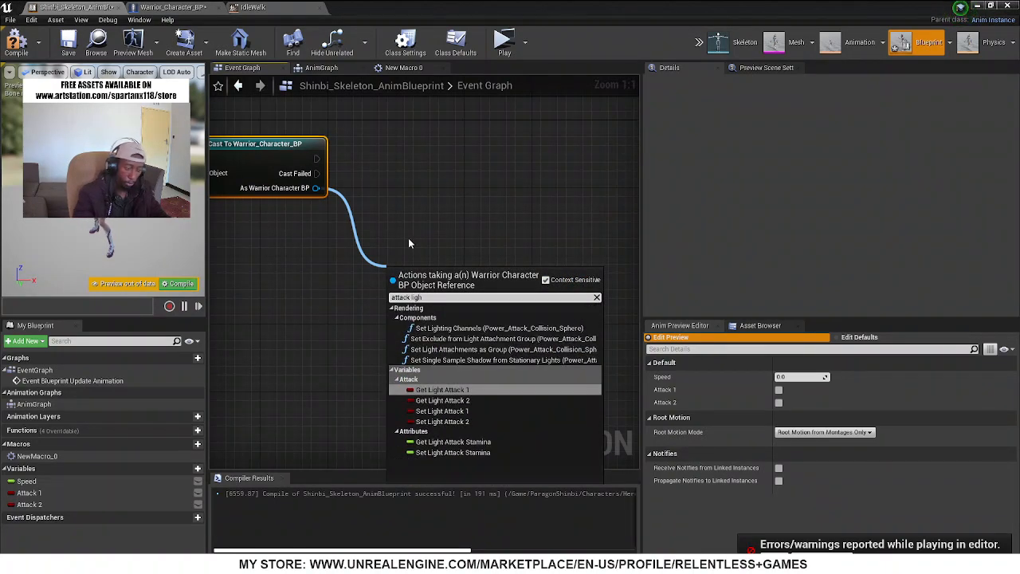
{"action": "left_click", "coordinate": [463, 390]}
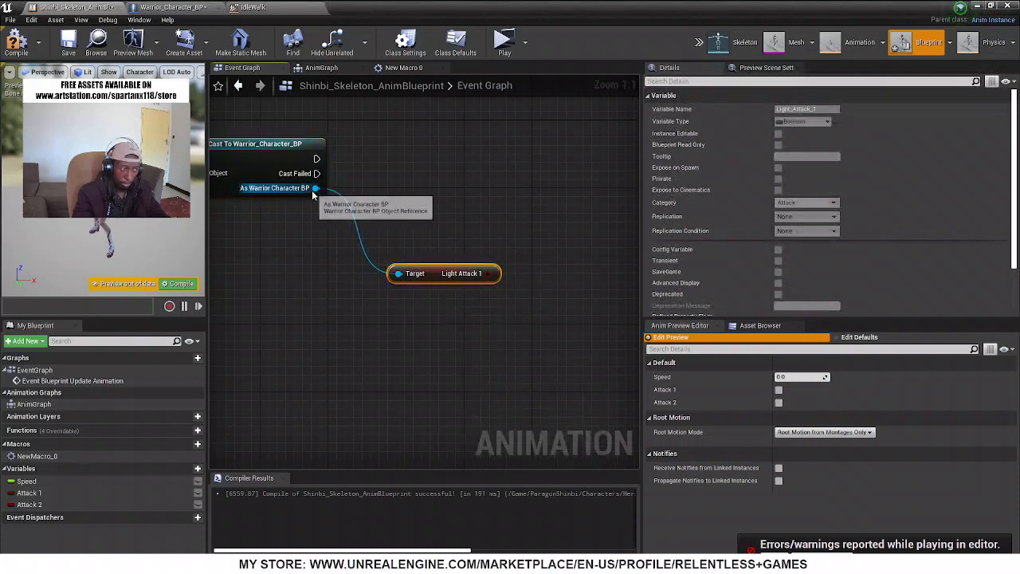
Add a Get Light Attack 2 node from As Warrior Character BP and align it beneath Light Attack 1
{"action": "left_click_drag", "start_coordinate": [316, 188], "coordinate": [356, 313]}
{"action": "type", "text": "light"}
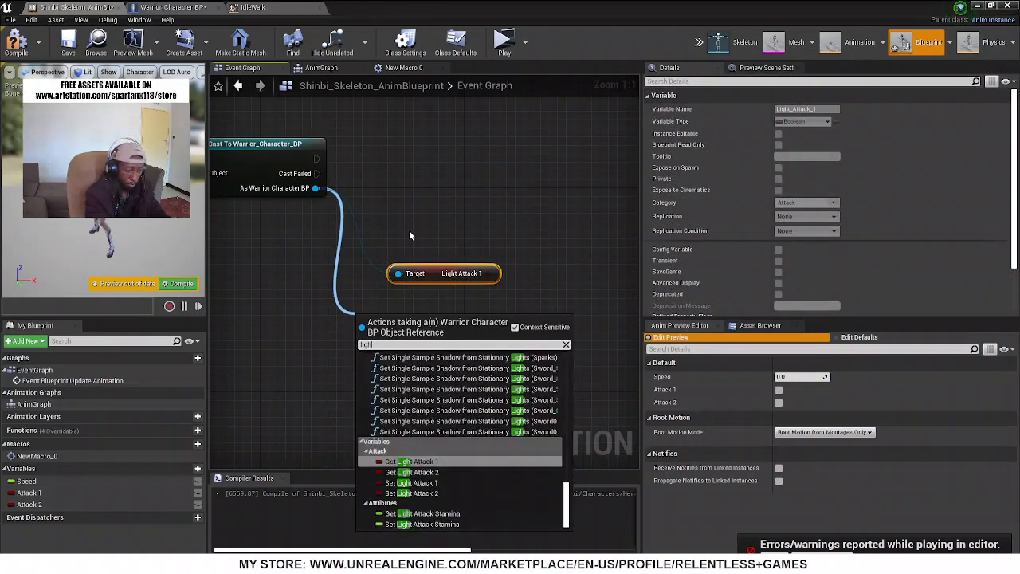
{"action": "type", "text": " 2"}
{"action": "key", "text": "Return"}
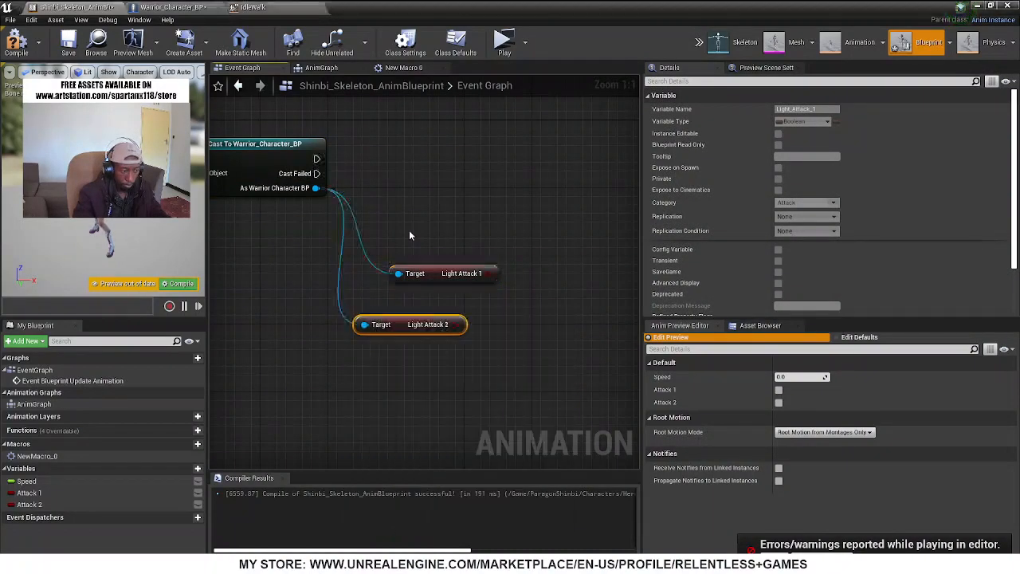
{"action": "left_click_drag", "start_coordinate": [408, 330], "coordinate": [441, 320]}
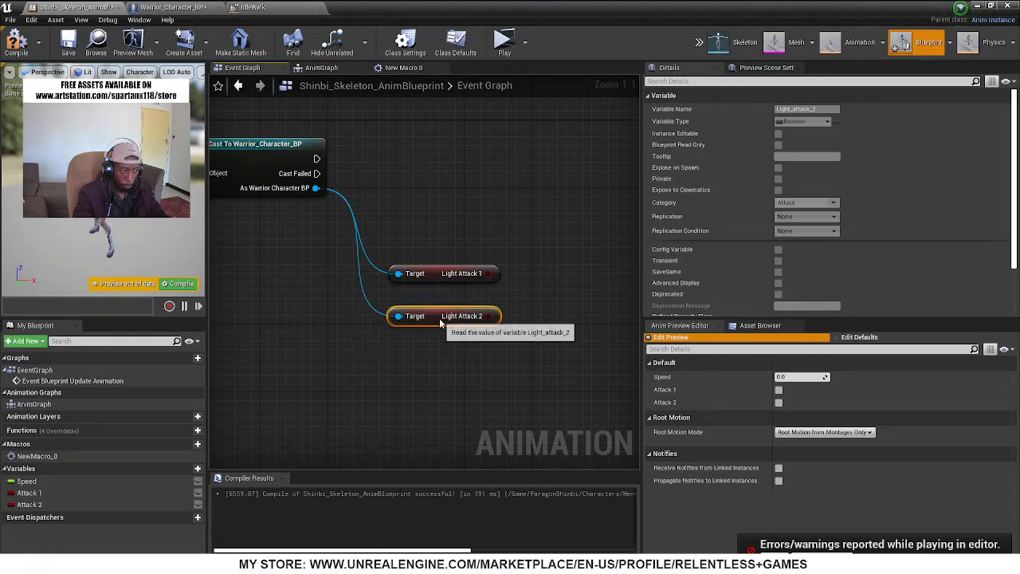
Place setter nodes for the Attack 1 and Attack 2 variables beside the Light Attack getters
{"action": "right_click_drag", "start_coordinate": [468, 375], "coordinate": [410, 384]}
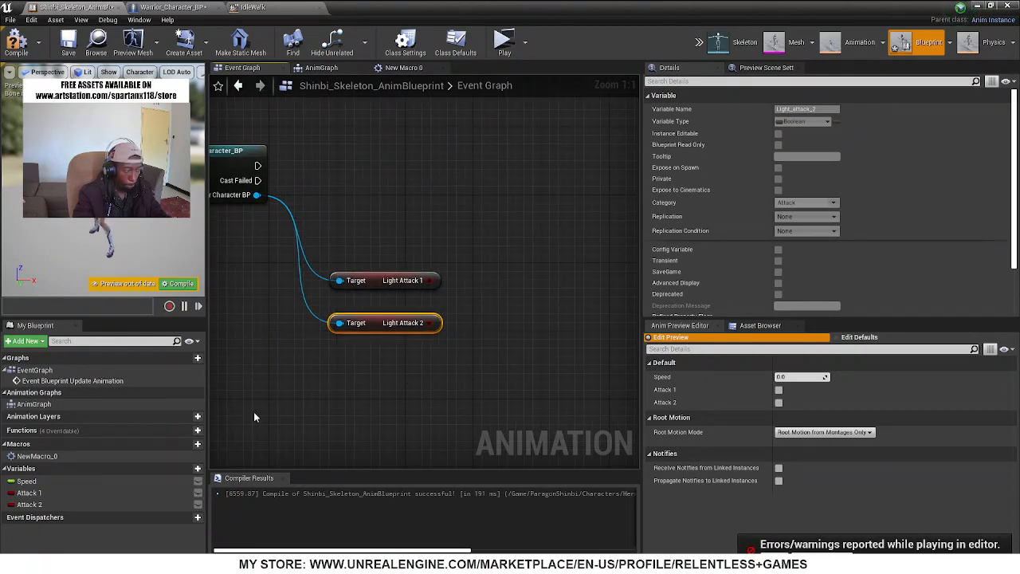
{"action": "left_click", "coordinate": [38, 495]}
{"action": "left_click_drag", "start_coordinate": [38, 494], "coordinate": [525, 283]}
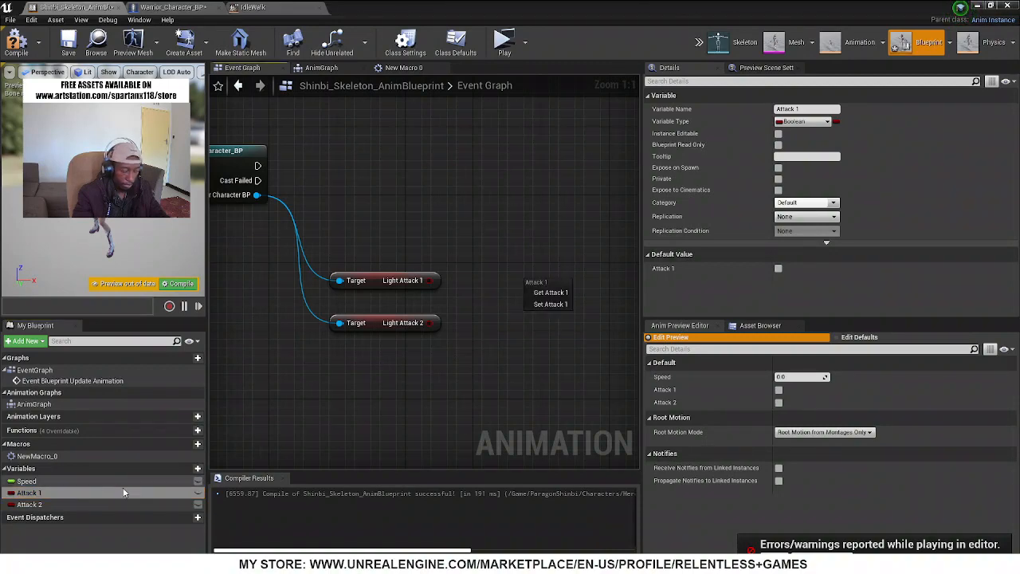
{"action": "left_click", "coordinate": [550, 303]}
{"action": "left_click", "coordinate": [52, 505]}
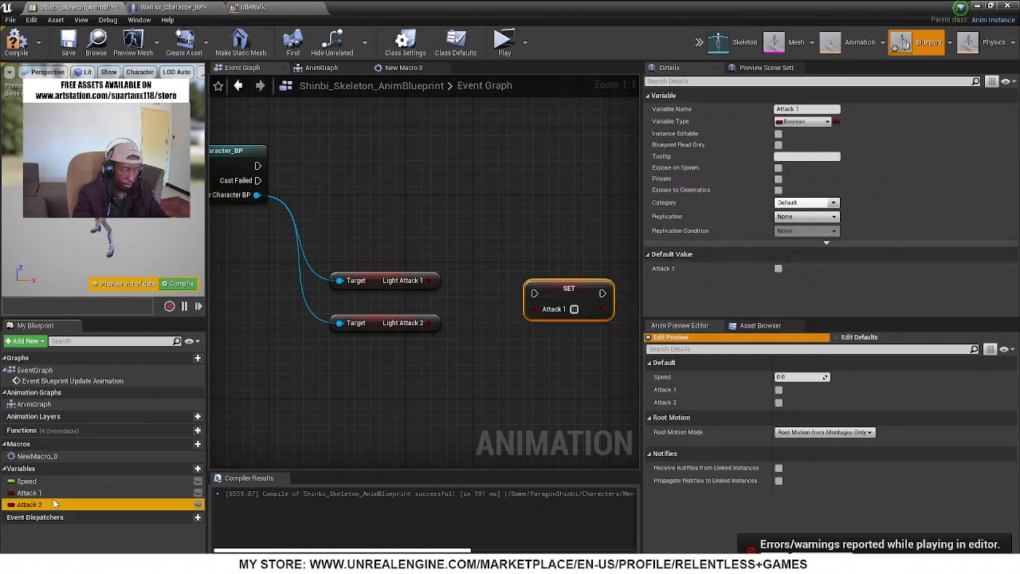
{"action": "left_click_drag", "start_coordinate": [522, 353], "coordinate": [438, 228]}
{"action": "left_click", "coordinate": [556, 367]}
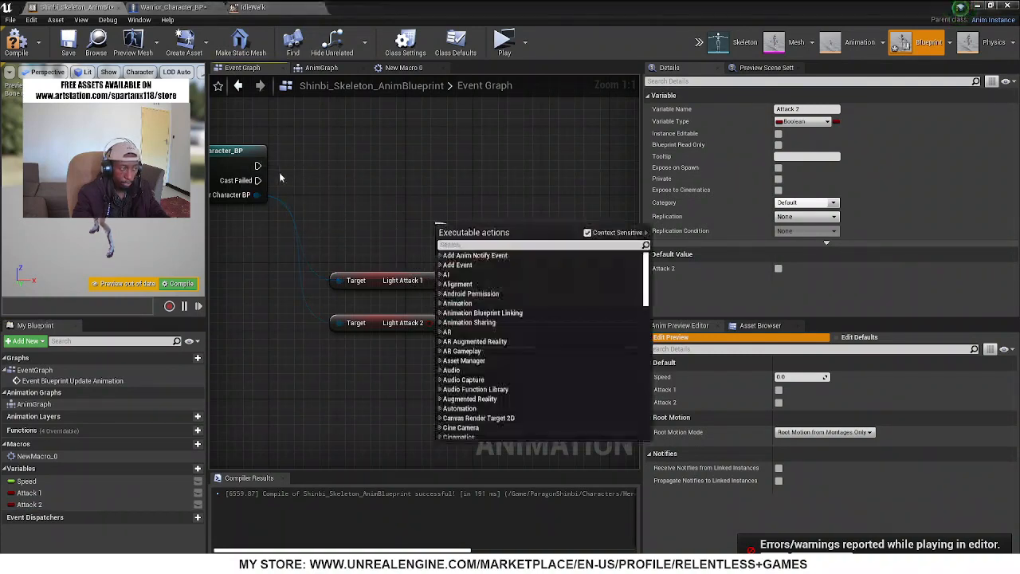
Add a Sequence after the cast, with Then 0 running Set Attack 1 and Then 1 running Set Attack 2
{"action": "left_click_drag", "start_coordinate": [253, 167], "coordinate": [382, 153]}
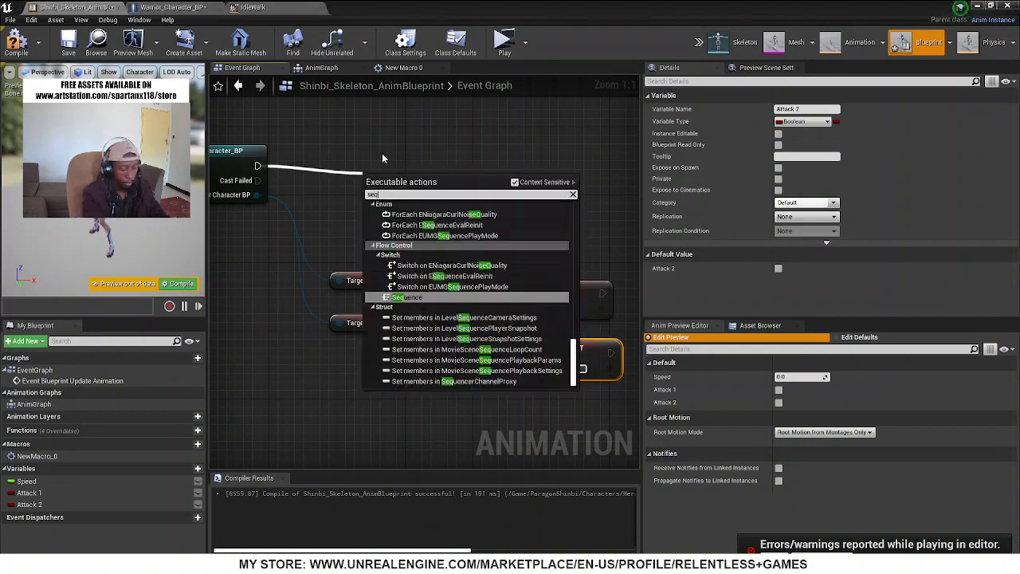
{"action": "left_click", "coordinate": [382, 152]}
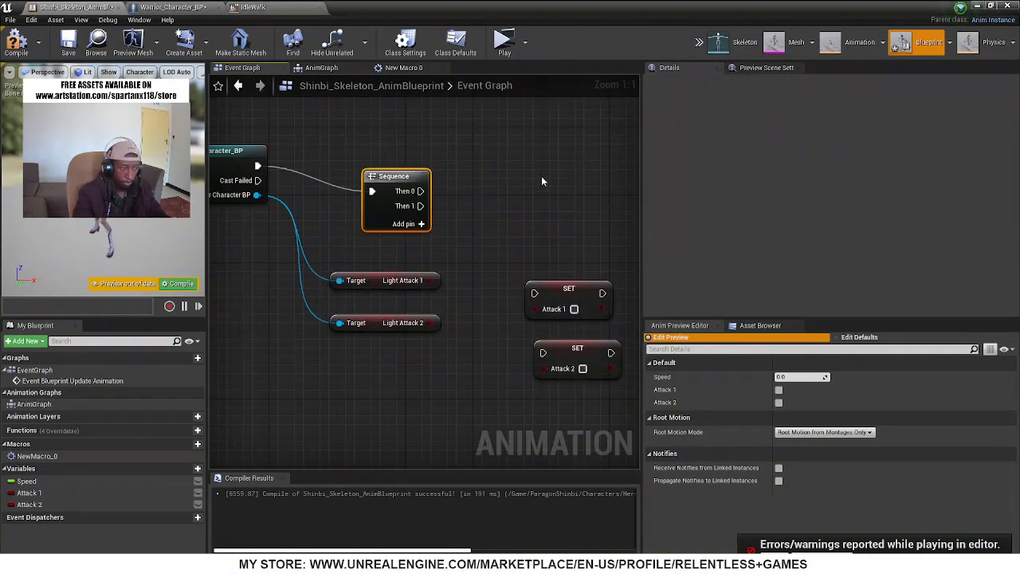
{"action": "left_click_drag", "start_coordinate": [421, 191], "coordinate": [445, 220]}
{"action": "left_click_drag", "start_coordinate": [536, 295], "coordinate": [536, 294]}
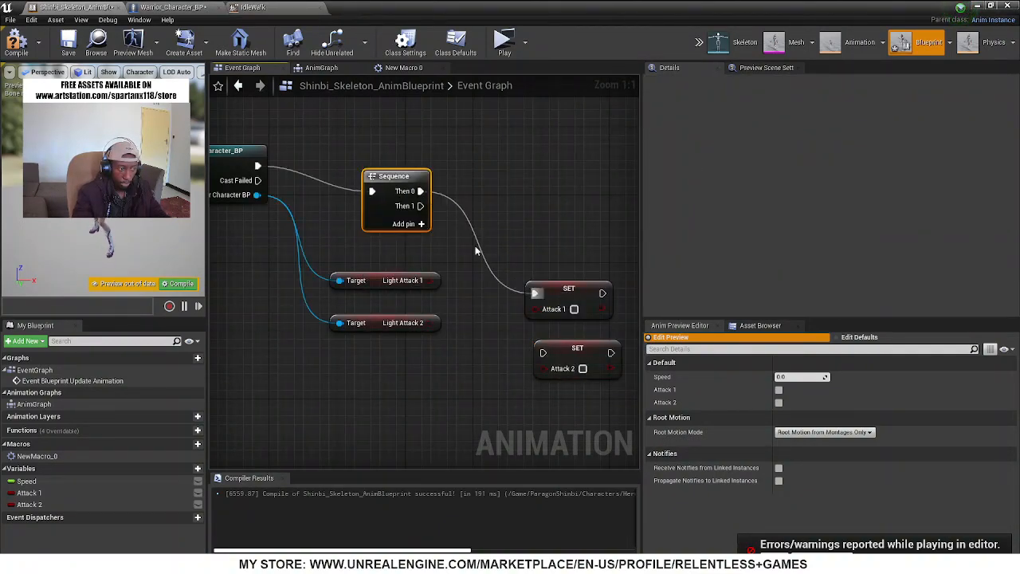
{"action": "left_click_drag", "start_coordinate": [423, 206], "coordinate": [552, 354]}
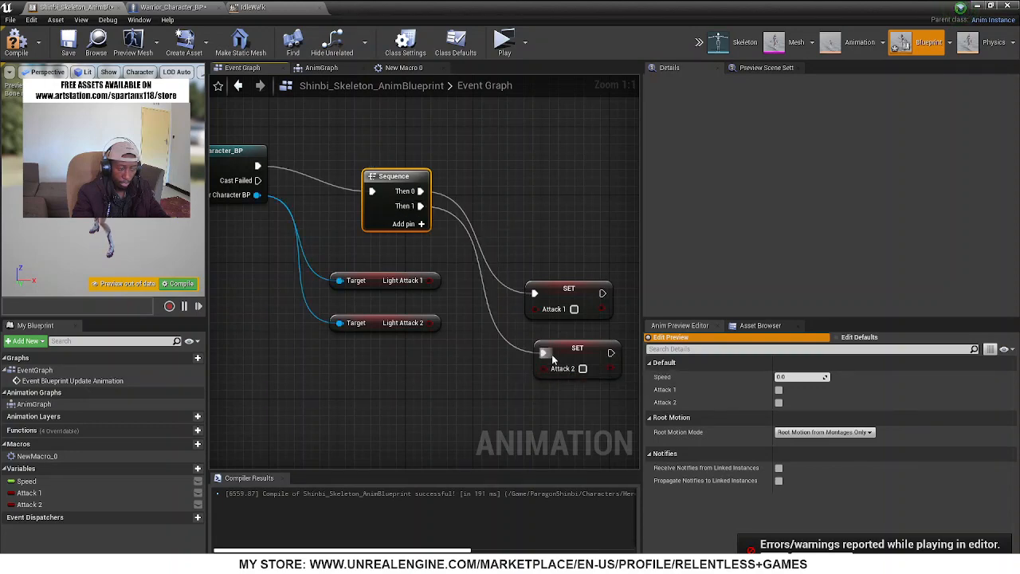
{"action": "right_click_drag", "start_coordinate": [552, 354], "coordinate": [401, 331]}
{"action": "right_click_drag", "start_coordinate": [265, 207], "coordinate": [339, 207]}
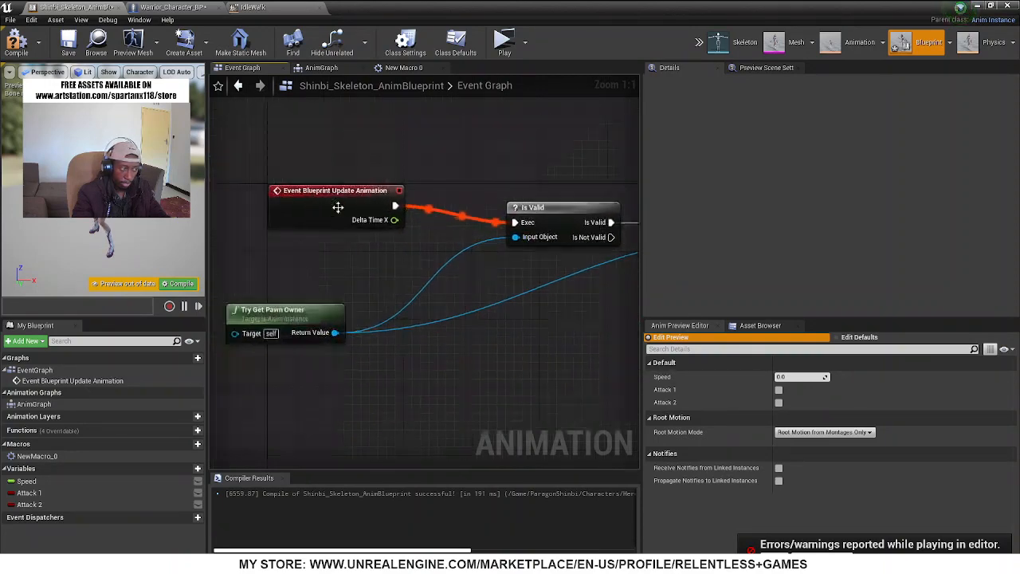
{"action": "right_click_drag", "start_coordinate": [524, 335], "coordinate": [282, 271]}
{"action": "right_click_drag", "start_coordinate": [547, 243], "coordinate": [596, 261]}
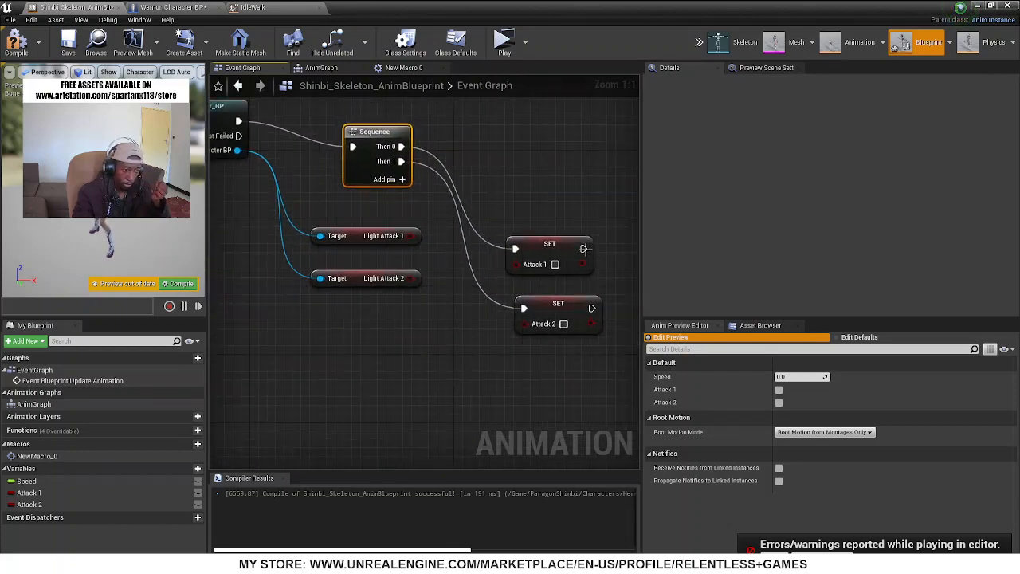
{"action": "left_click_drag", "start_coordinate": [584, 249], "coordinate": [526, 309]}
{"action": "left_click_drag", "start_coordinate": [596, 260], "coordinate": [613, 247]}
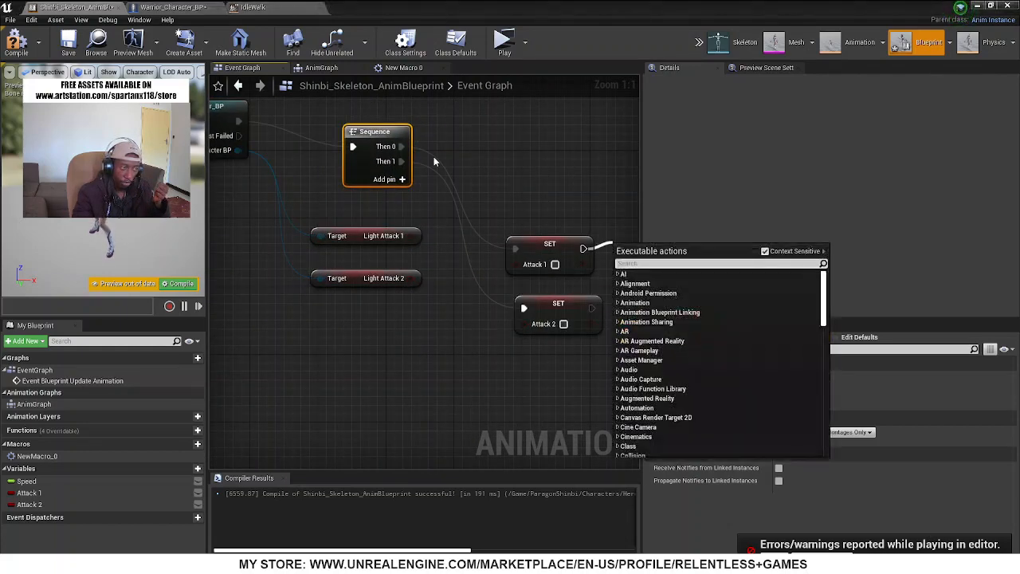
{"action": "right_click_drag", "start_coordinate": [434, 162], "coordinate": [452, 189]}
Feed Light Attack 1 into Set Attack 1 and Light Attack 2 into Set Attack 2, and compile and save the blueprint
{"action": "left_click_drag", "start_coordinate": [420, 208], "coordinate": [426, 216]}
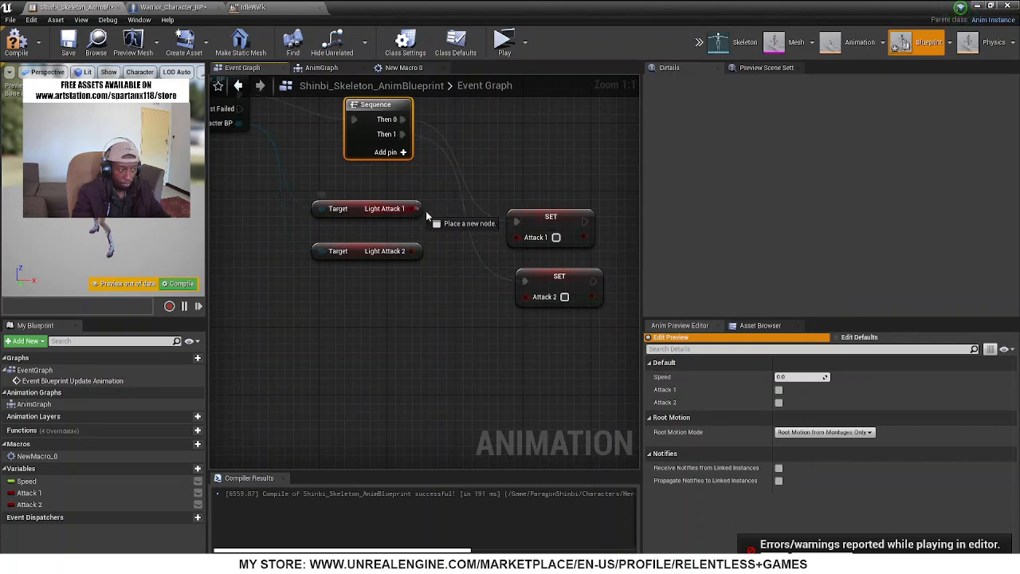
{"action": "left_click_drag", "start_coordinate": [532, 239], "coordinate": [533, 238]}
{"action": "left_click_drag", "start_coordinate": [420, 251], "coordinate": [533, 297]}
{"action": "left_click", "coordinate": [16, 44]}
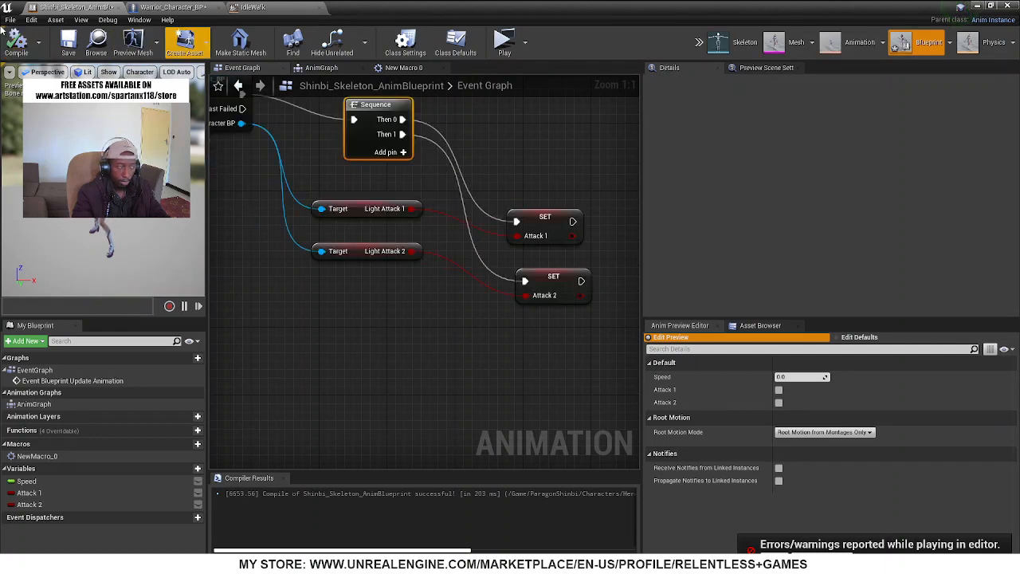
{"action": "left_click", "coordinate": [68, 44]}
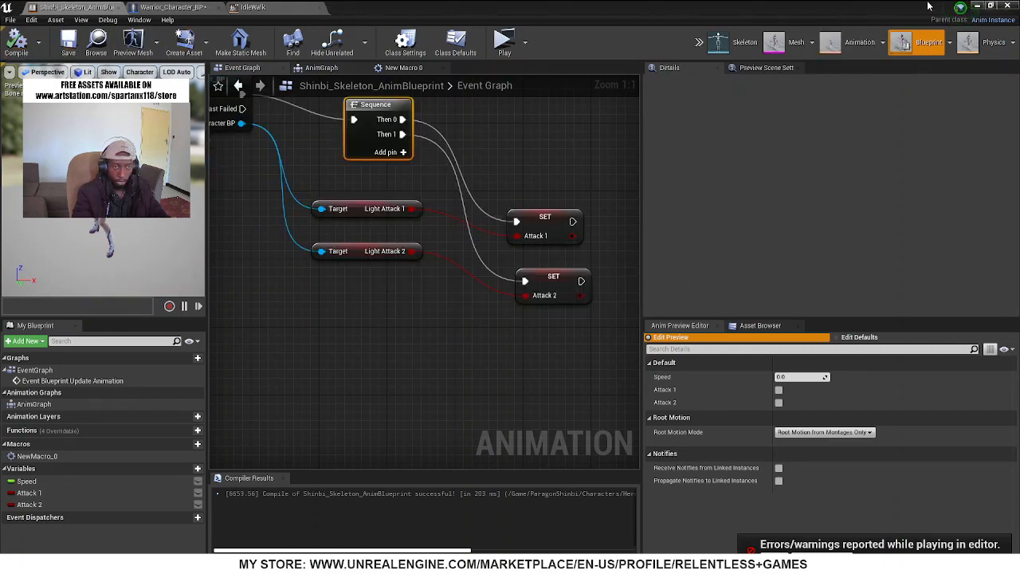
Play the level in a standalone preview and run the character around to check its movement animation, and end the session
{"action": "left_click", "coordinate": [986, 5]}
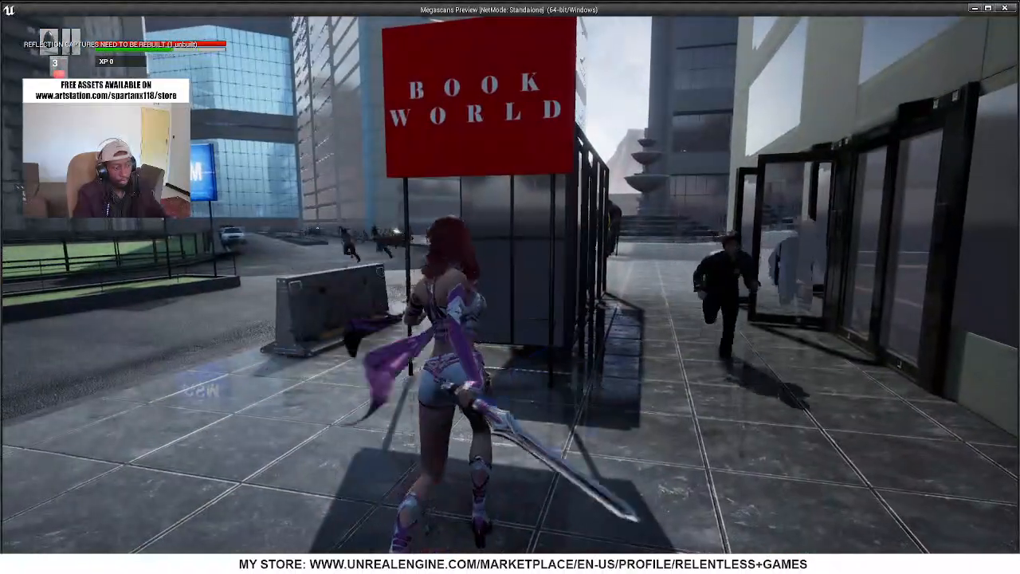
{"action": "key", "text": "w"}
{"action": "key", "text": "w"}
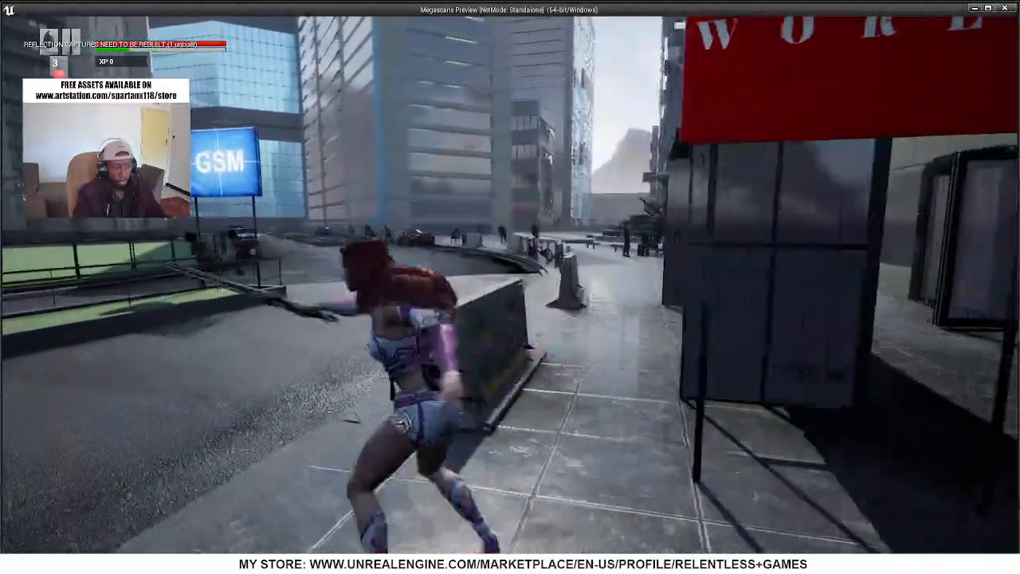
{"action": "key", "text": "a"}
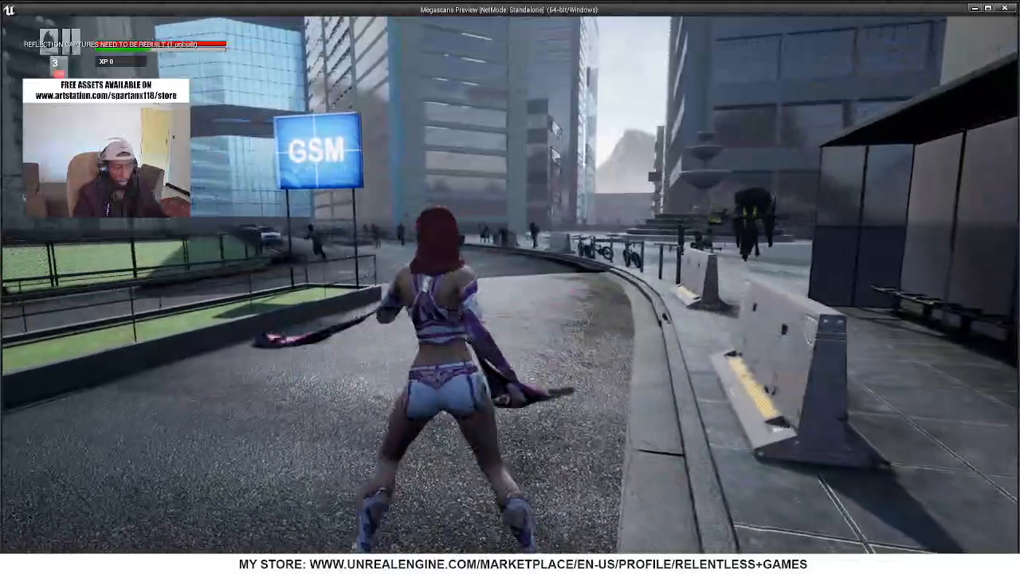
{"action": "key", "text": "w"}
{"action": "key", "text": "s"}
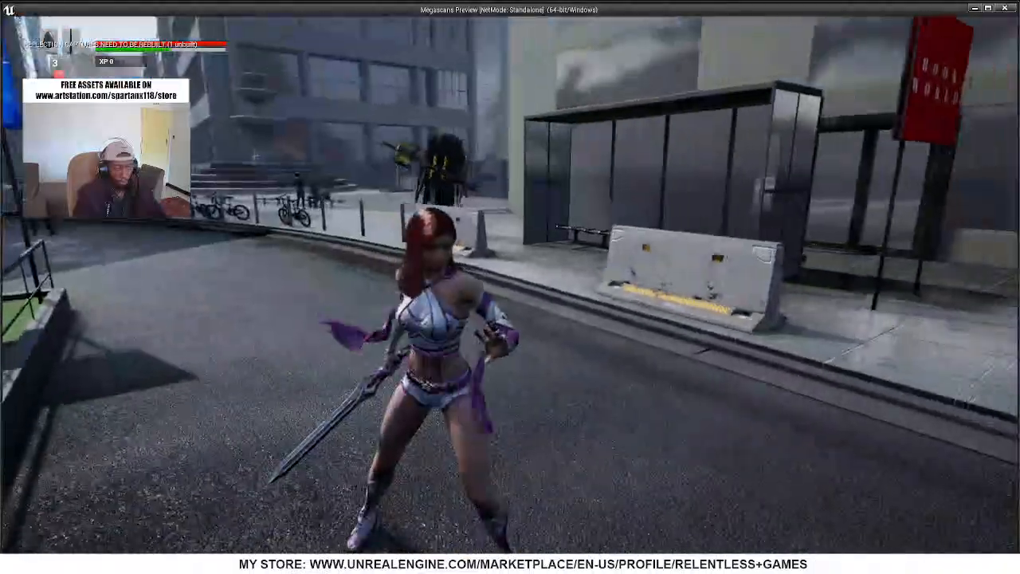
{"action": "key", "text": "w"}
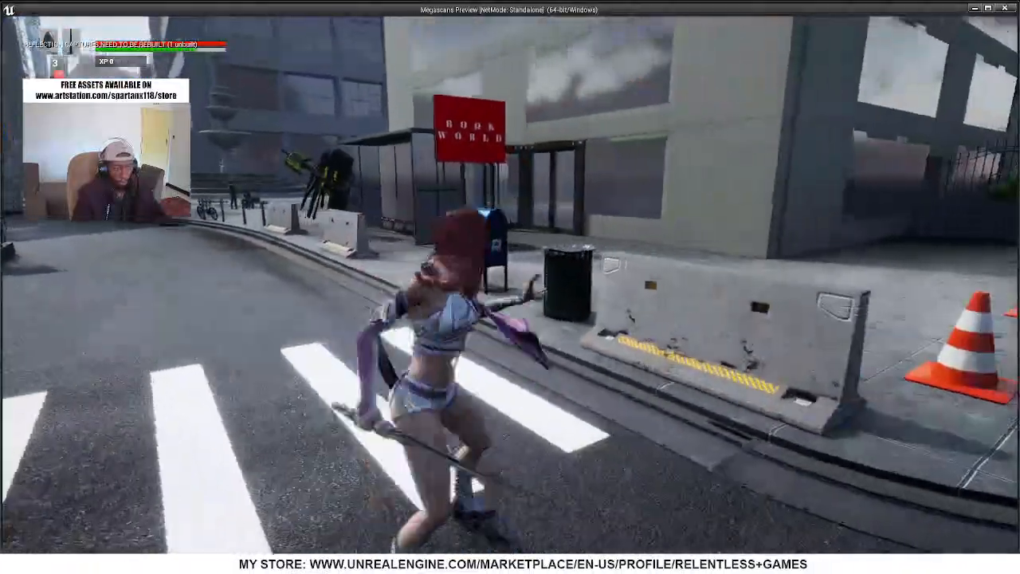
{"action": "key", "text": "Escape"}
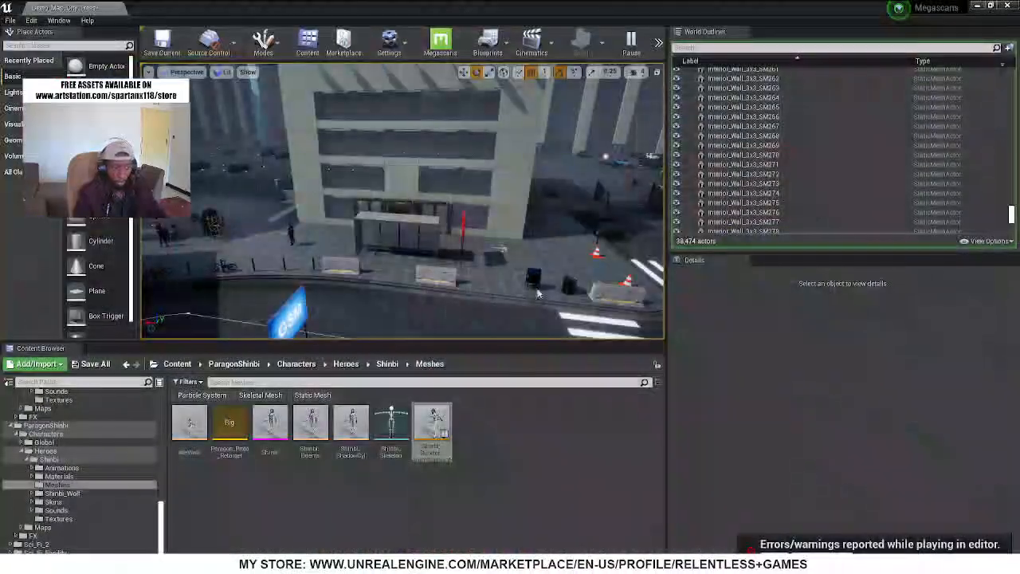
Reopen Shinbi_Skeleton_AnimBlueprint and move the Is Valid and Cast To Warrior_Character_BP nodes higher in the Event Graph
{"action": "double_click", "coordinate": [423, 429]}
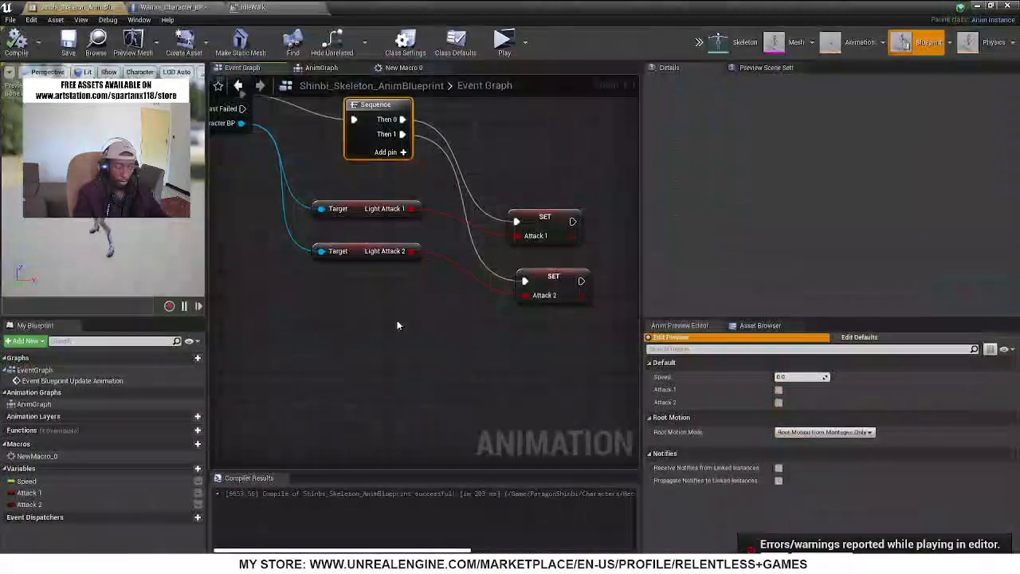
{"action": "right_click_drag", "start_coordinate": [327, 160], "coordinate": [636, 292]}
{"action": "right_click_drag", "start_coordinate": [362, 176], "coordinate": [535, 188]}
{"action": "left_click_drag", "start_coordinate": [526, 238], "coordinate": [503, 139]}
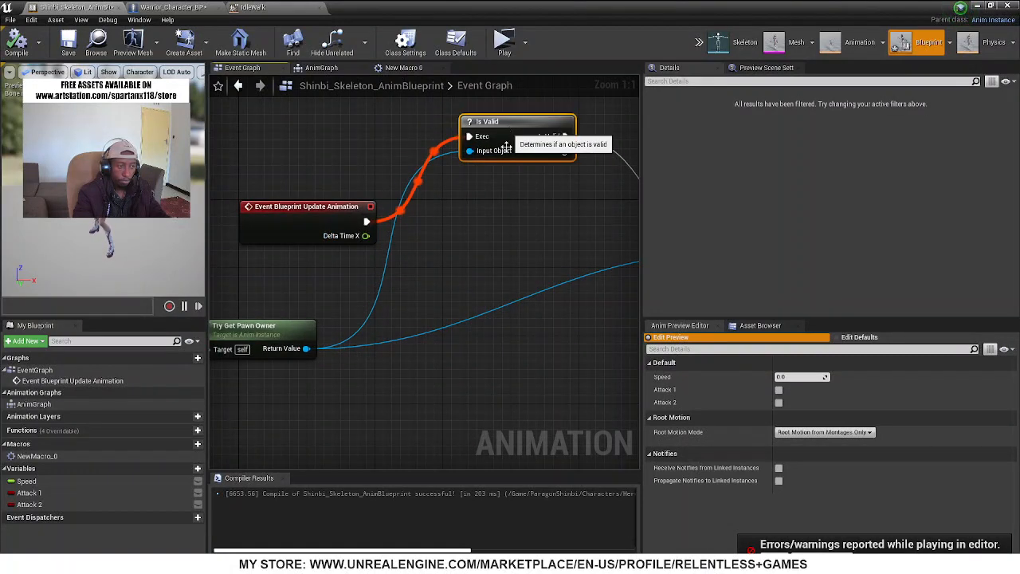
{"action": "right_click_drag", "start_coordinate": [522, 236], "coordinate": [267, 254]}
{"action": "left_click_drag", "start_coordinate": [496, 270], "coordinate": [404, 174]}
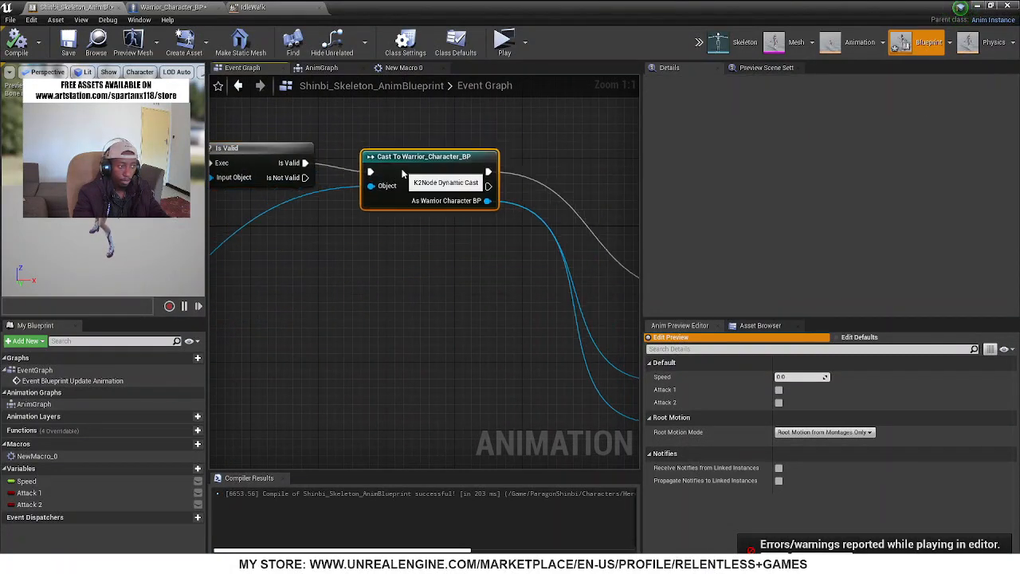
{"action": "right_click_drag", "start_coordinate": [463, 263], "coordinate": [212, 228]}
{"action": "right_click_drag", "start_coordinate": [401, 256], "coordinate": [380, 255]}
Raise the Sequence node and add a third output, shifting the Set Attack 1 and Set Attack 2 wires to Then 1 and Then 2
{"action": "left_click_drag", "start_coordinate": [441, 239], "coordinate": [321, 113]}
{"action": "left_click", "coordinate": [340, 159]}
{"action": "right_click_drag", "start_coordinate": [332, 140], "coordinate": [297, 190]}
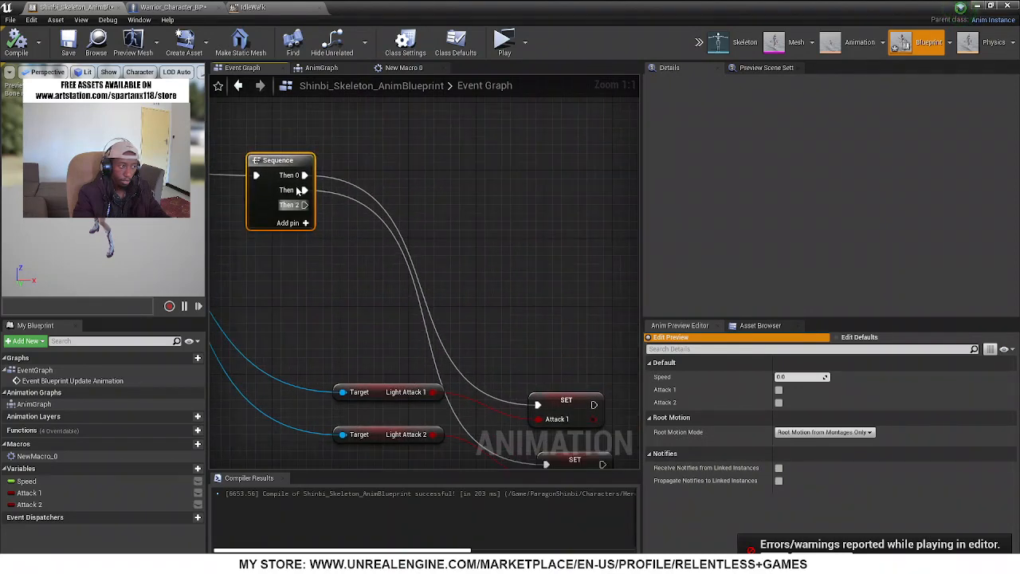
Add a Set Speed node driven by the Sequence's Then 0 output
{"action": "left_click_drag", "start_coordinate": [306, 174], "coordinate": [469, 158], "text": "ctrl"}
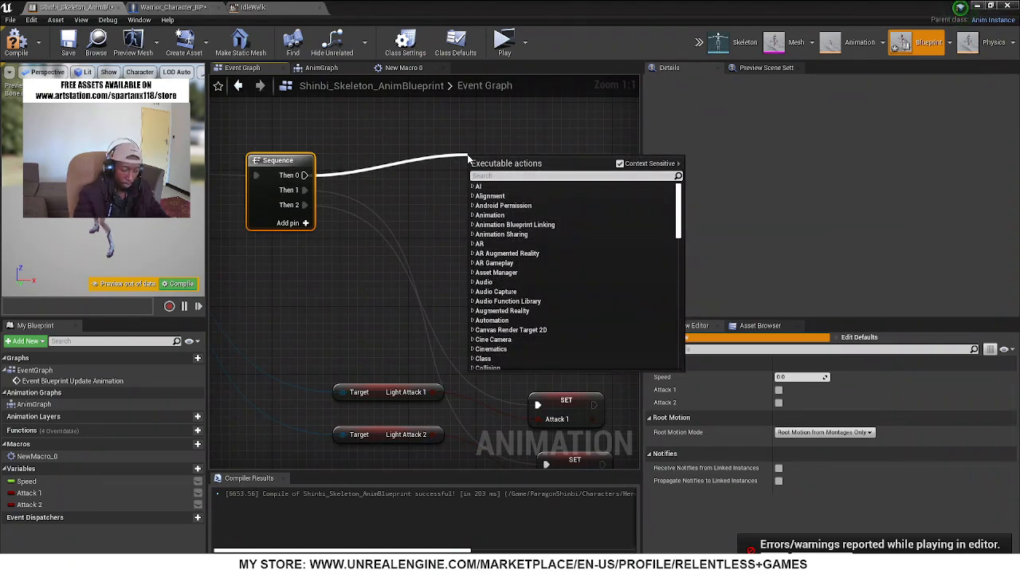
{"action": "type", "text": "set sp"}
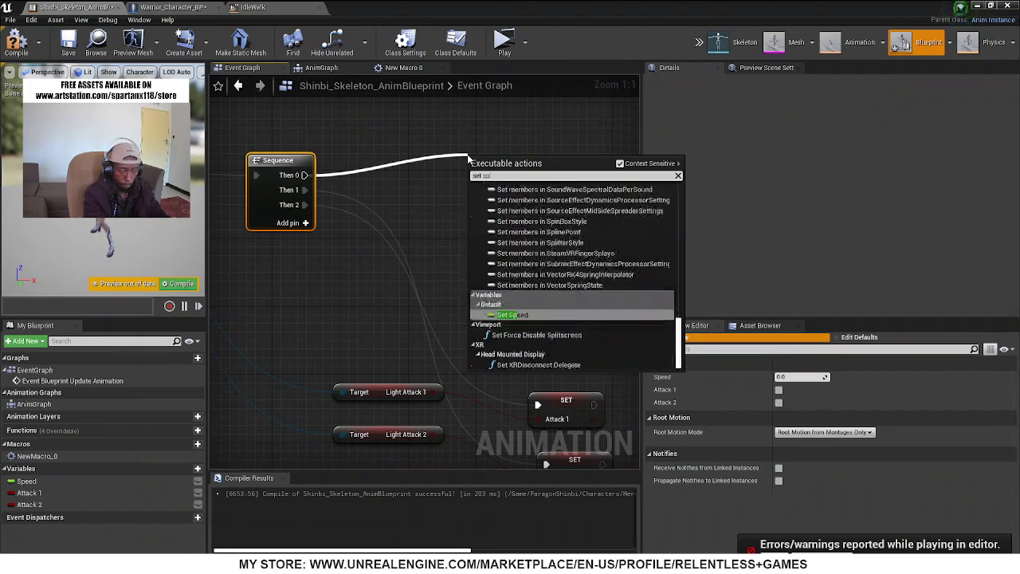
{"action": "type", "text": "eed"}
{"action": "key", "text": "Return"}
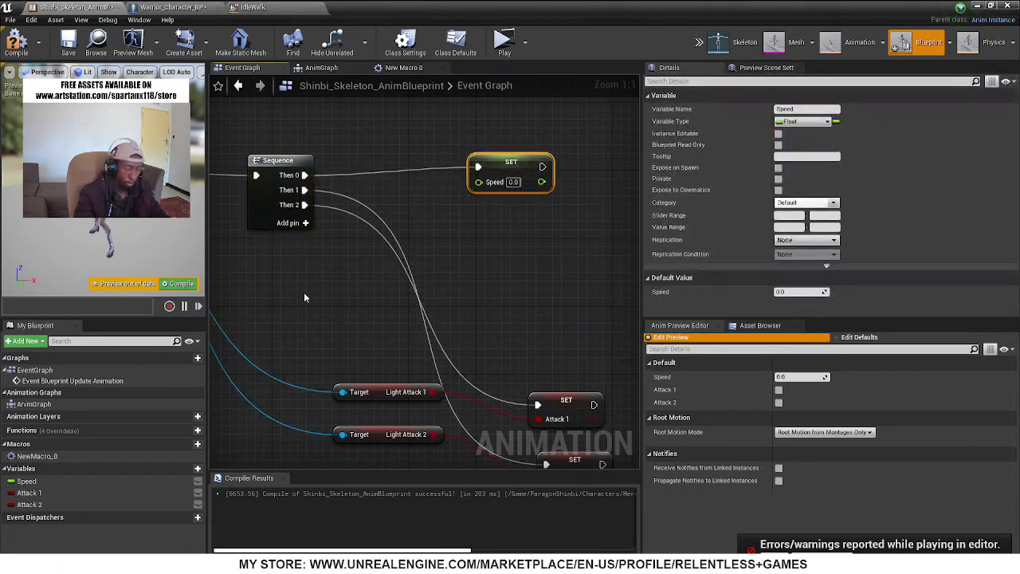
Add a Get Velocity node targeting the Try Get Pawn Owner return value, below the Set Speed node
{"action": "right_click_drag", "start_coordinate": [252, 353], "coordinate": [512, 299]}
{"action": "right_click_drag", "start_coordinate": [380, 318], "coordinate": [731, 355]}
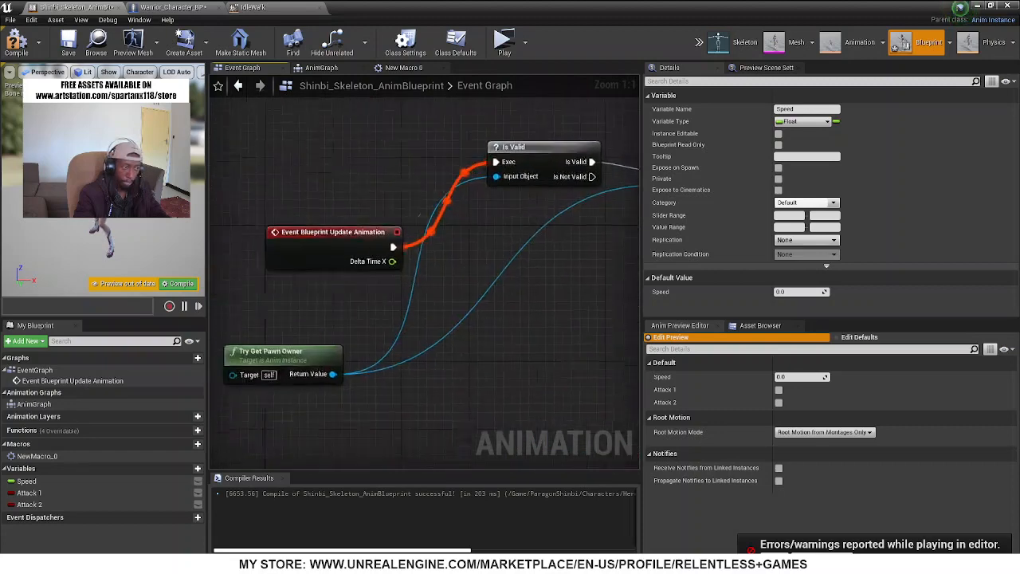
{"action": "right_click_drag", "start_coordinate": [360, 374], "coordinate": [358, 373]}
{"action": "left_click_drag", "start_coordinate": [341, 376], "coordinate": [436, 272]}
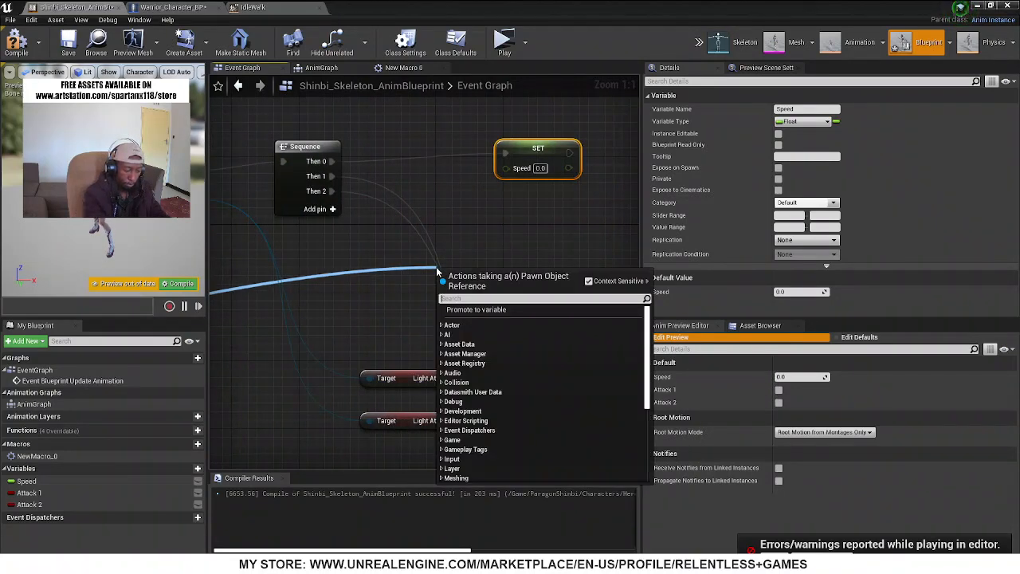
{"action": "type", "text": "veloc"}
{"action": "key", "text": "Return"}
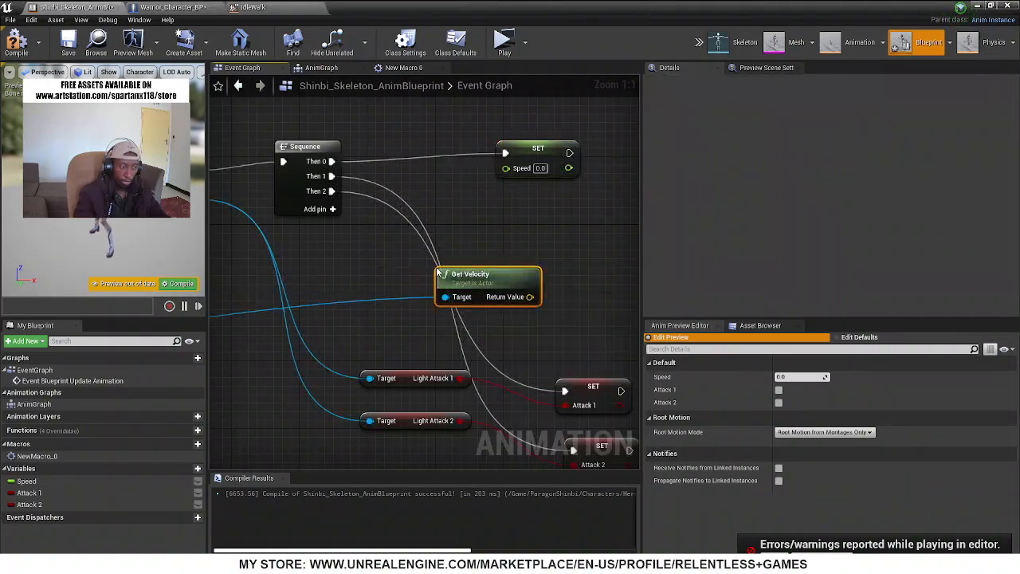
Feed Get Velocity's return value through a new VectorLength node into the Speed input of the Set node
{"action": "left_click_drag", "start_coordinate": [534, 304], "coordinate": [471, 200]}
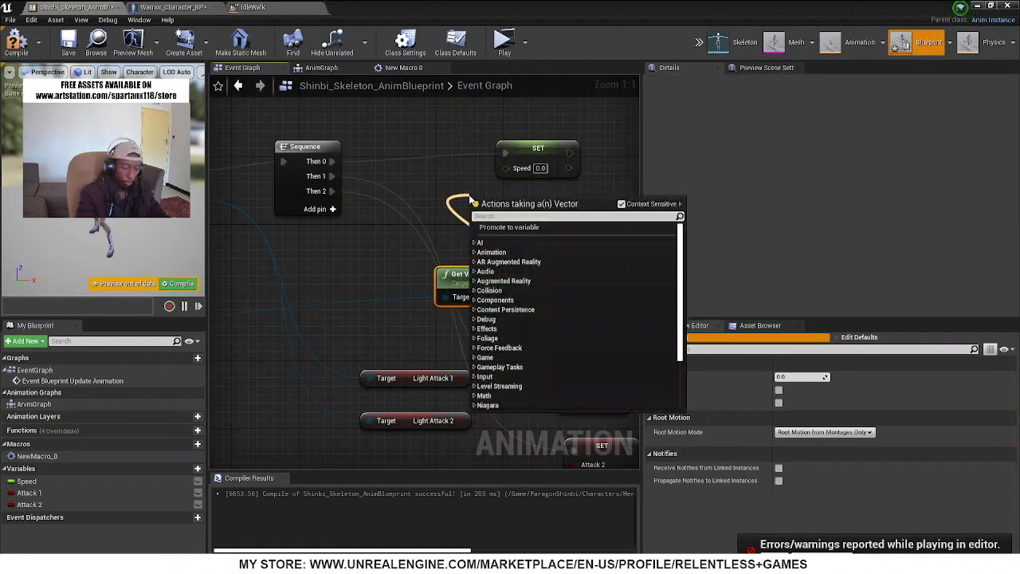
{"action": "type", "text": "ve"}
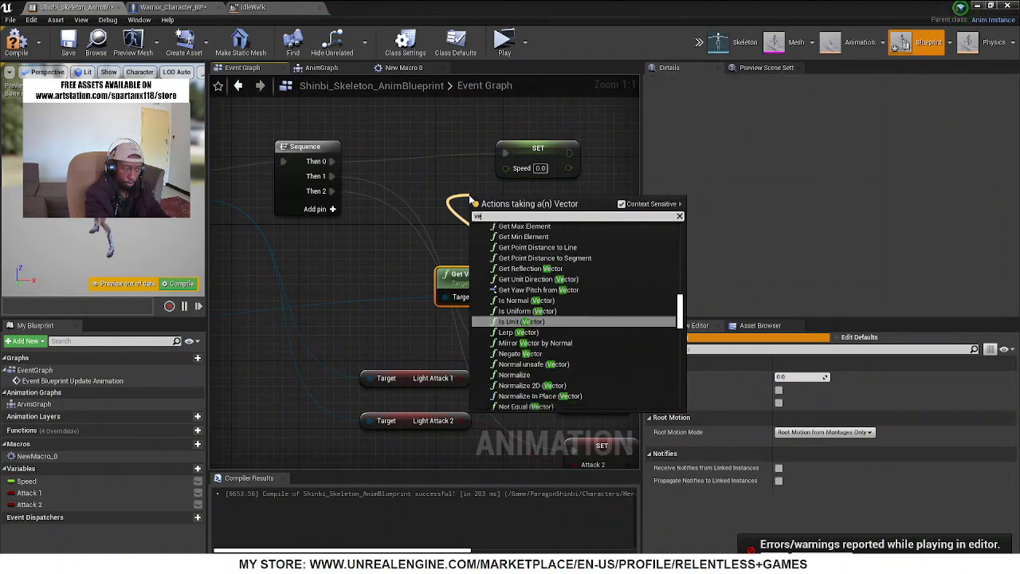
{"action": "type", "text": "cto"}
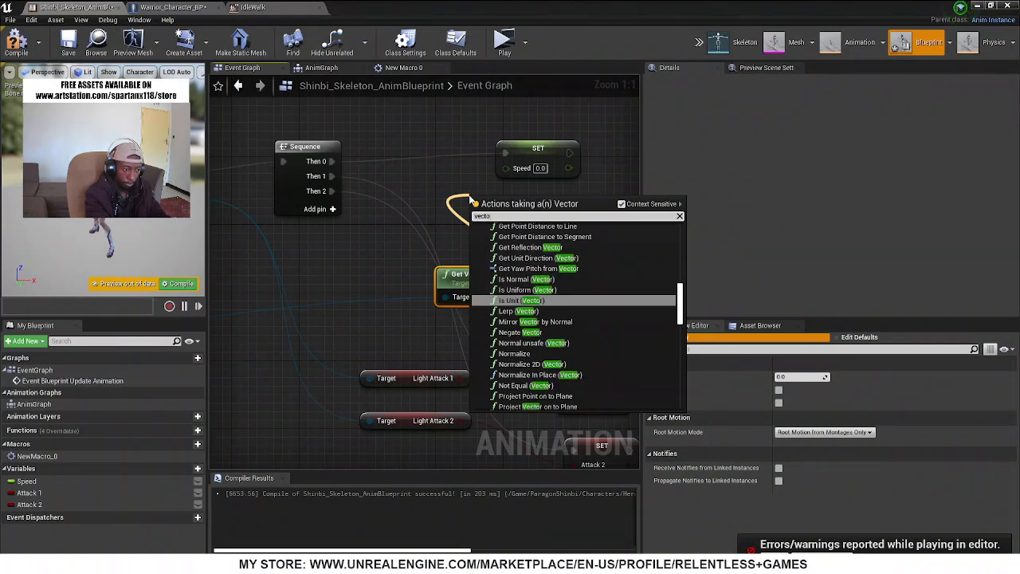
{"action": "type", "text": " leng"}
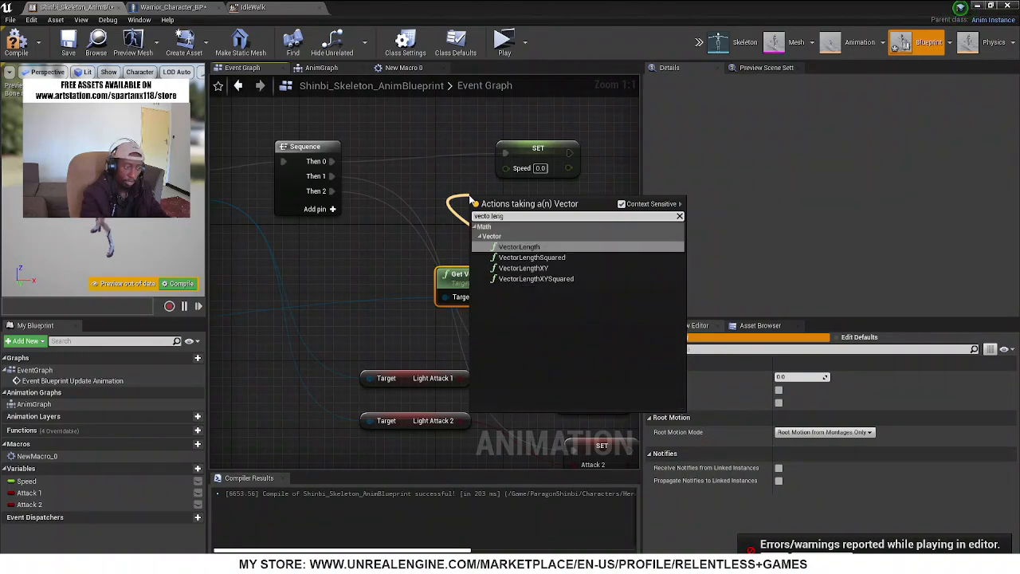
{"action": "key", "text": "Return"}
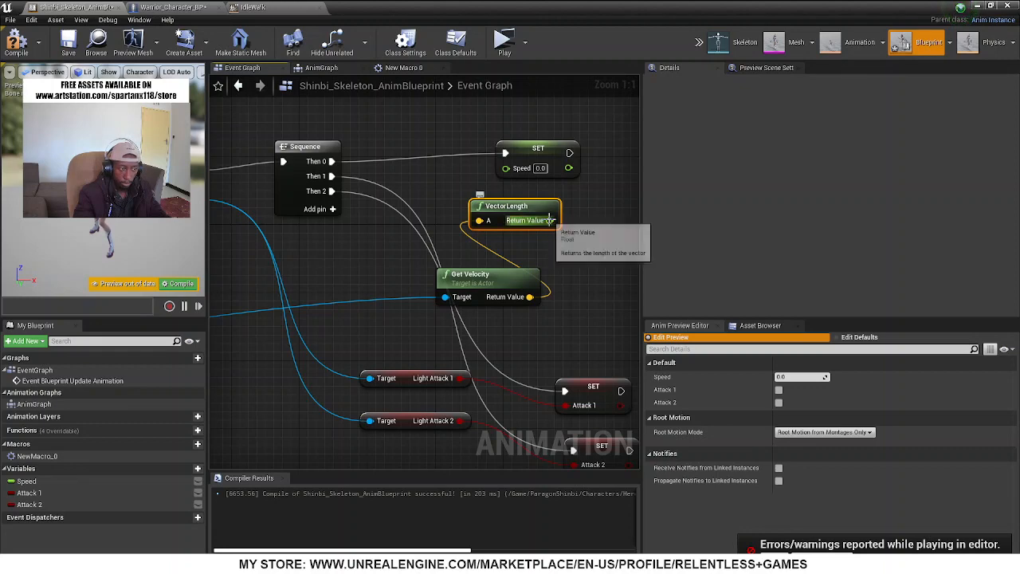
{"action": "left_click_drag", "start_coordinate": [550, 220], "coordinate": [506, 168]}
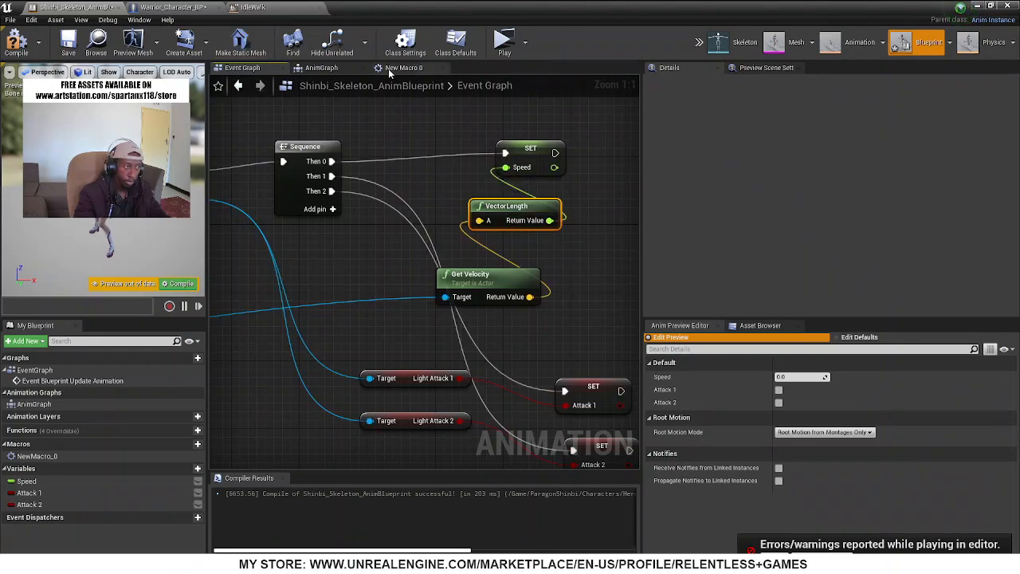
In the AnimGraph, connect the Speed variable to the IdleWalk blendspace player's input and compile the blueprint
{"action": "left_click", "coordinate": [394, 69]}
{"action": "left_click", "coordinate": [317, 69]}
{"action": "right_click_drag", "start_coordinate": [373, 279], "coordinate": [612, 268]}
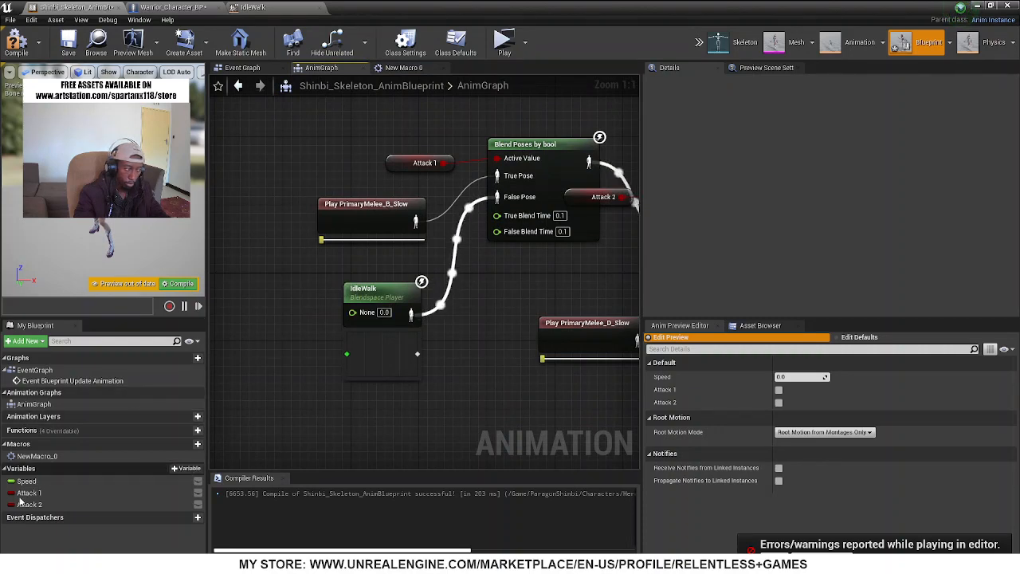
{"action": "left_click_drag", "start_coordinate": [27, 482], "coordinate": [289, 389]}
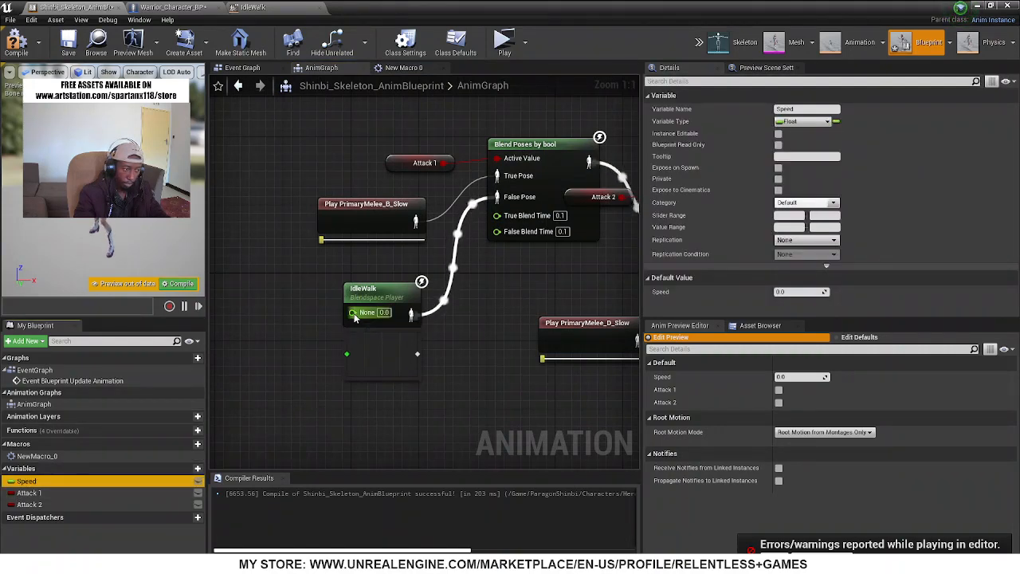
{"action": "left_click_drag", "start_coordinate": [356, 318], "coordinate": [354, 314]}
{"action": "left_click", "coordinate": [19, 48]}
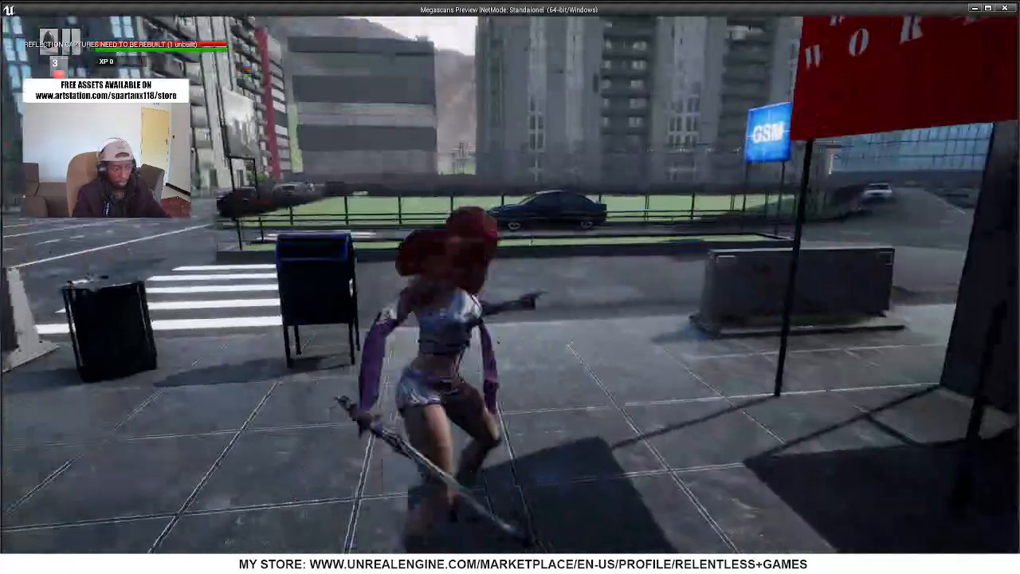
Test the character's running and attack animations against the enemy in the standalone preview, and end the session
{"action": "key", "text": "w"}
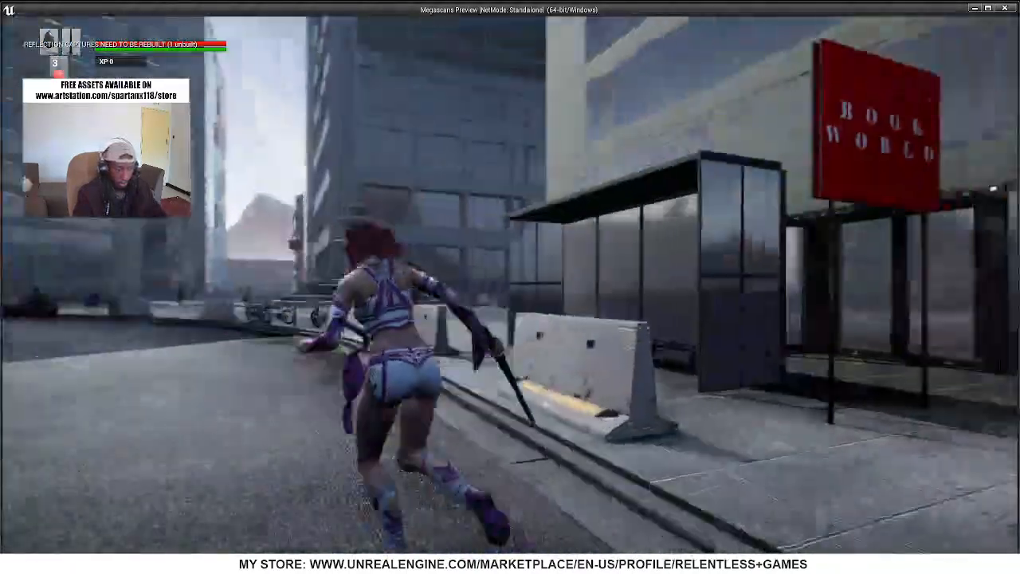
{"action": "key", "text": "w"}
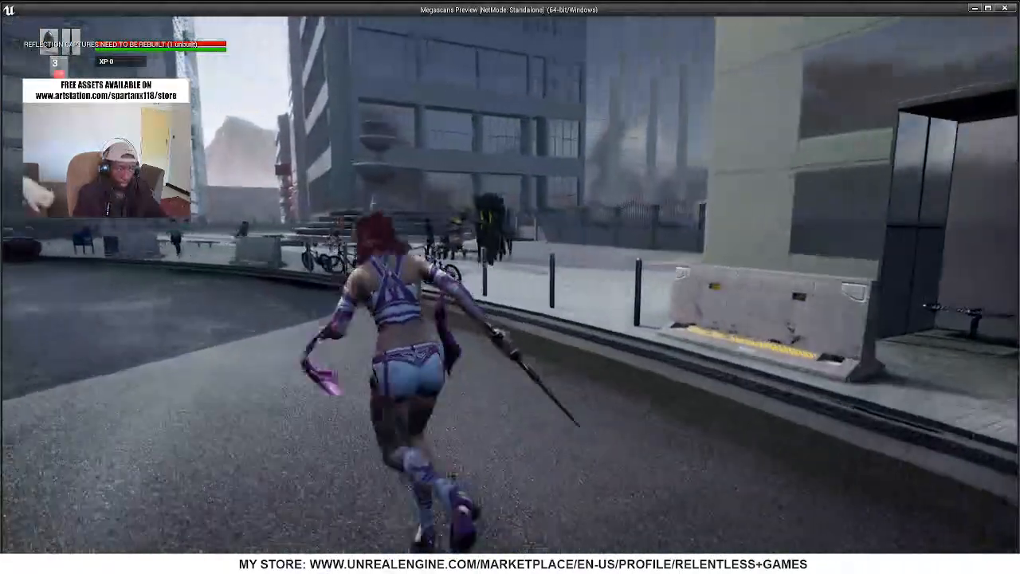
{"action": "key", "text": "w"}
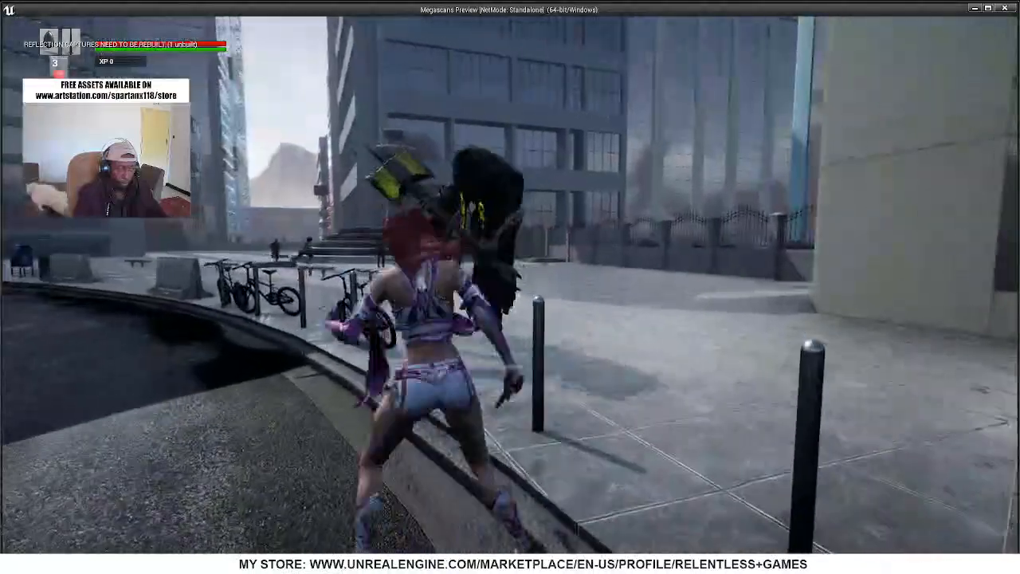
{"action": "key", "text": "a"}
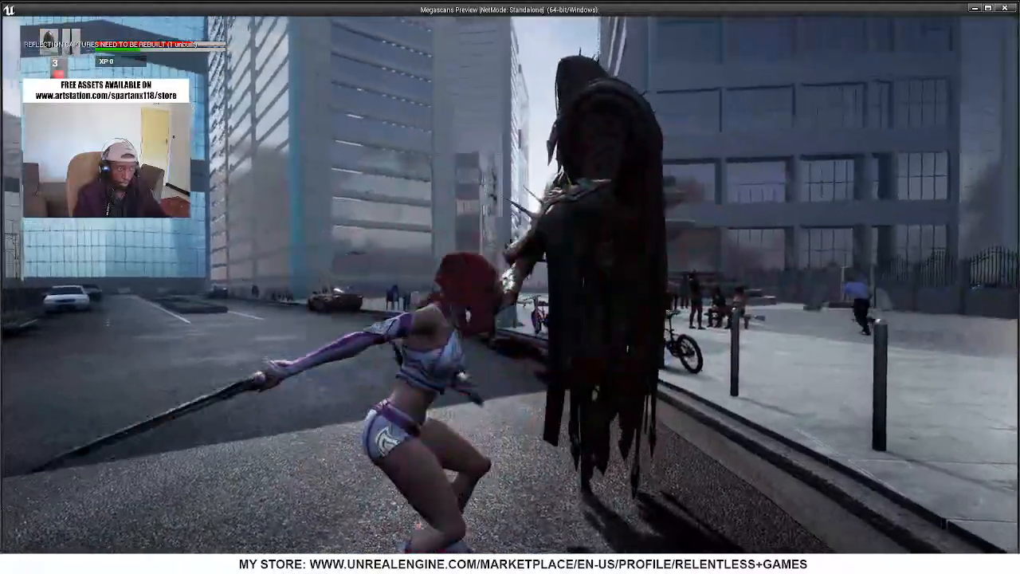
{"action": "key", "text": "s"}
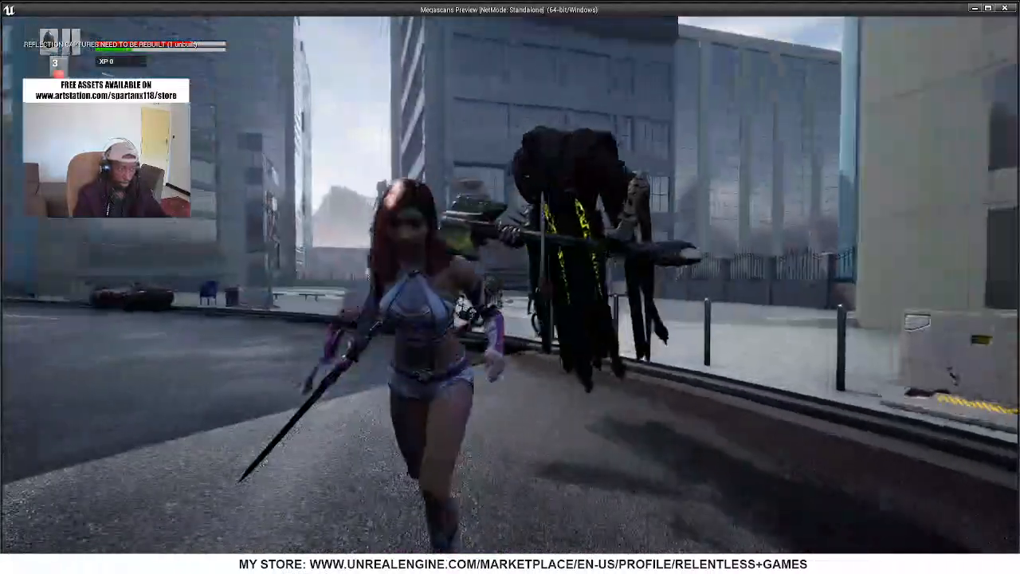
{"action": "key", "text": "d"}
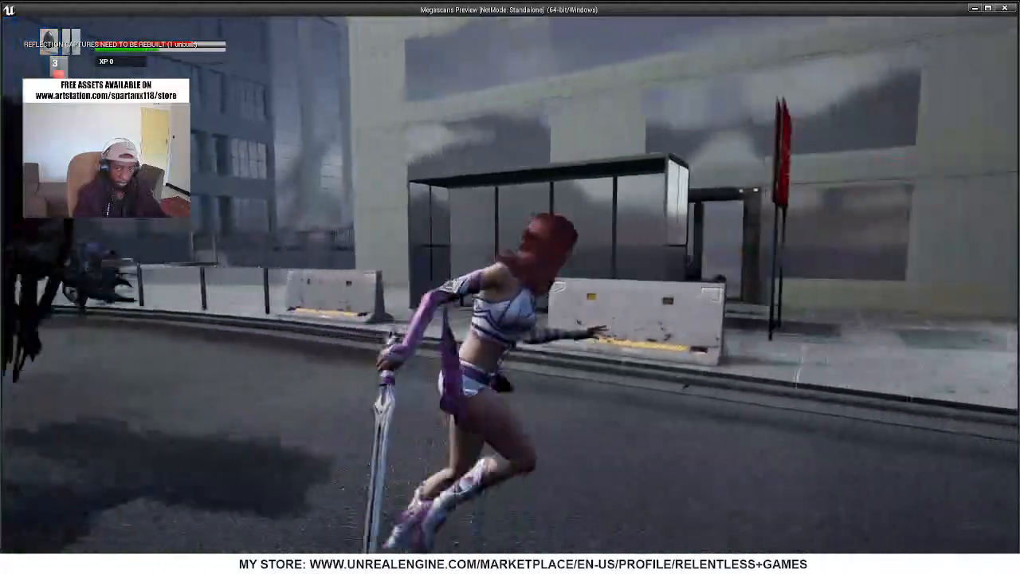
{"action": "key", "text": "s"}
{"action": "key", "text": "a"}
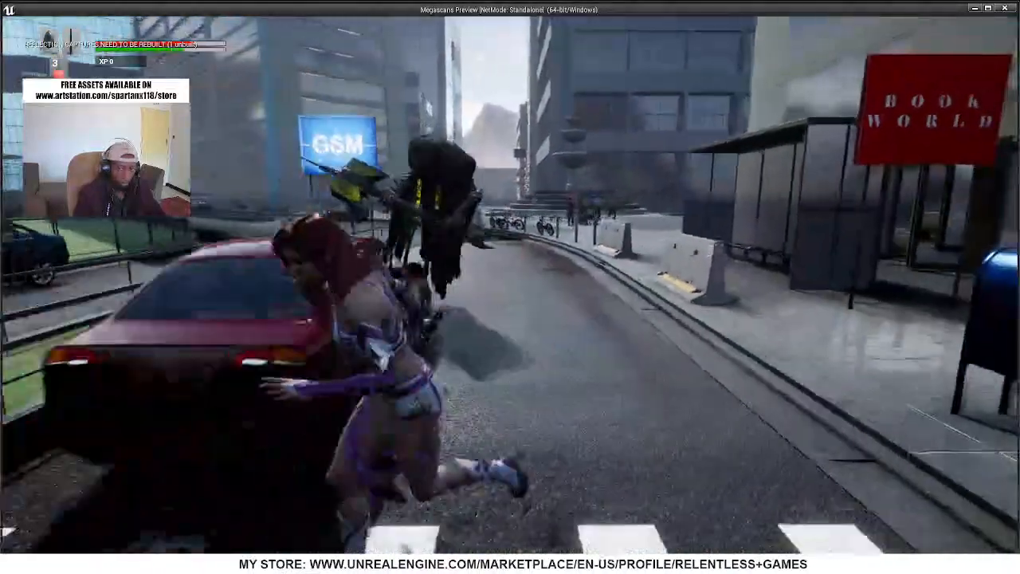
{"action": "key", "text": "s"}
{"action": "key", "text": "w"}
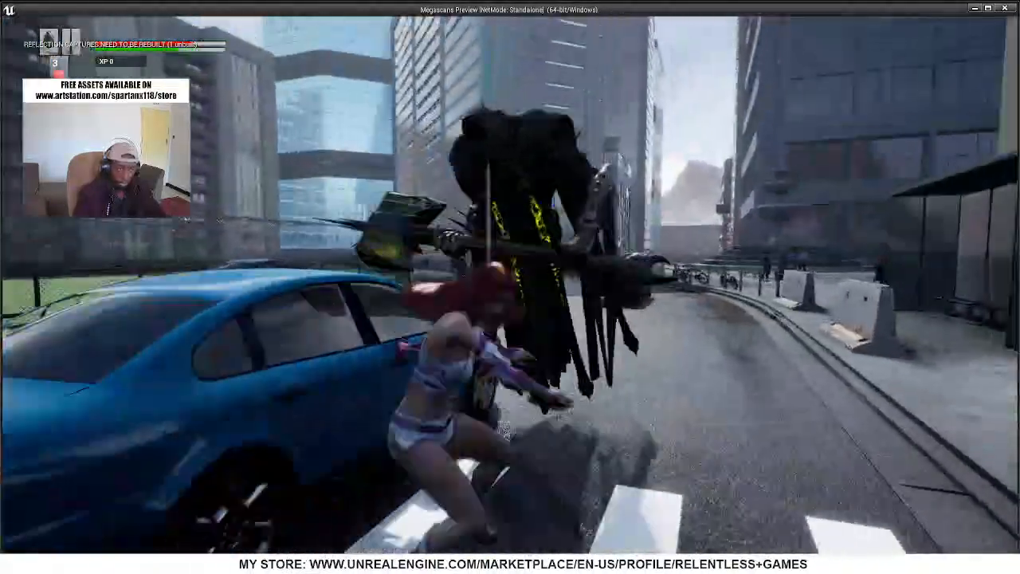
{"action": "key", "text": "s"}
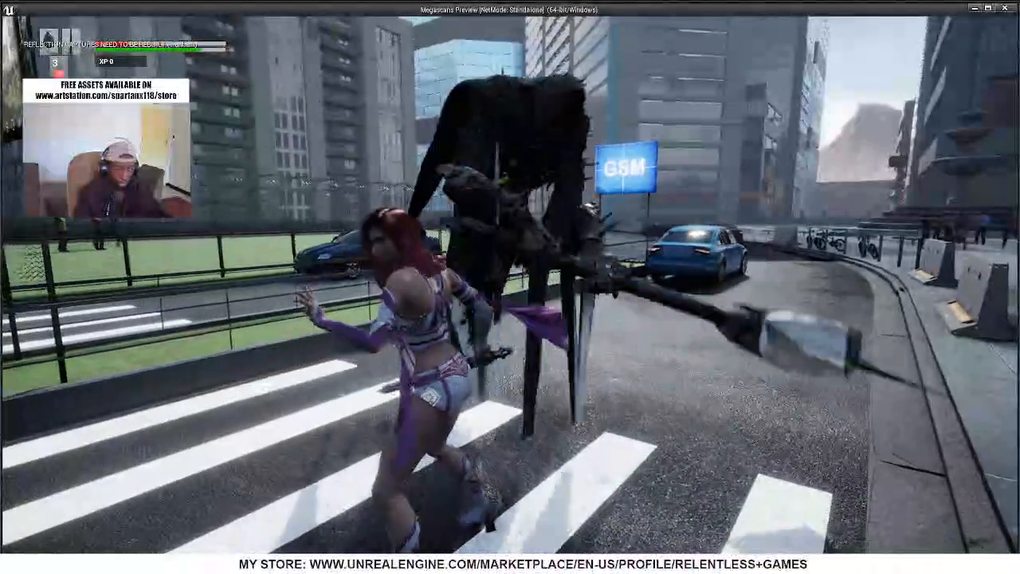
{"action": "key", "text": "Escape"}
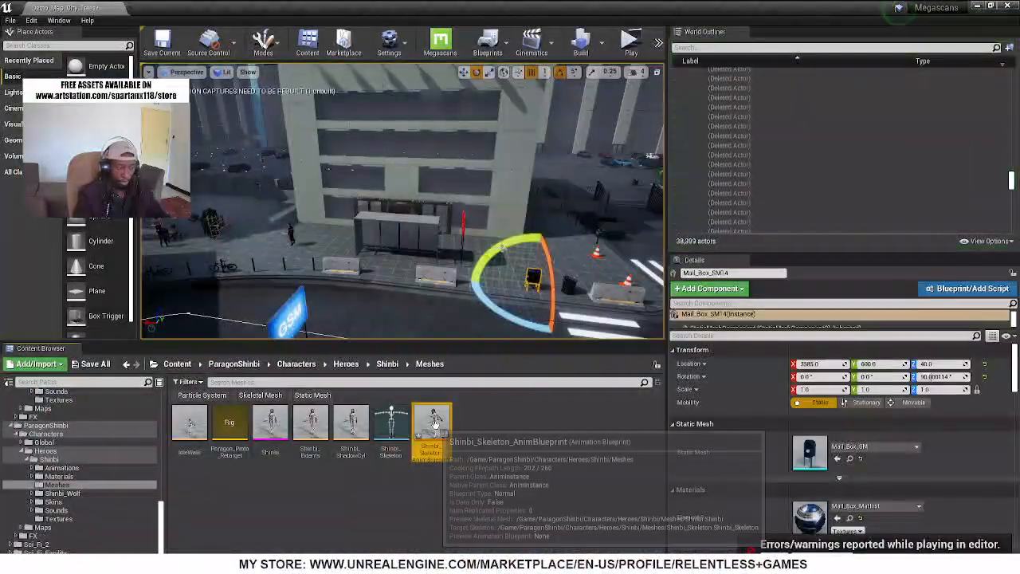
Reopen the Shinbi animation blueprint, switch to Warrior_Character_BP and inspect the Box collision component above the character in its viewport
{"action": "double_click", "coordinate": [435, 422]}
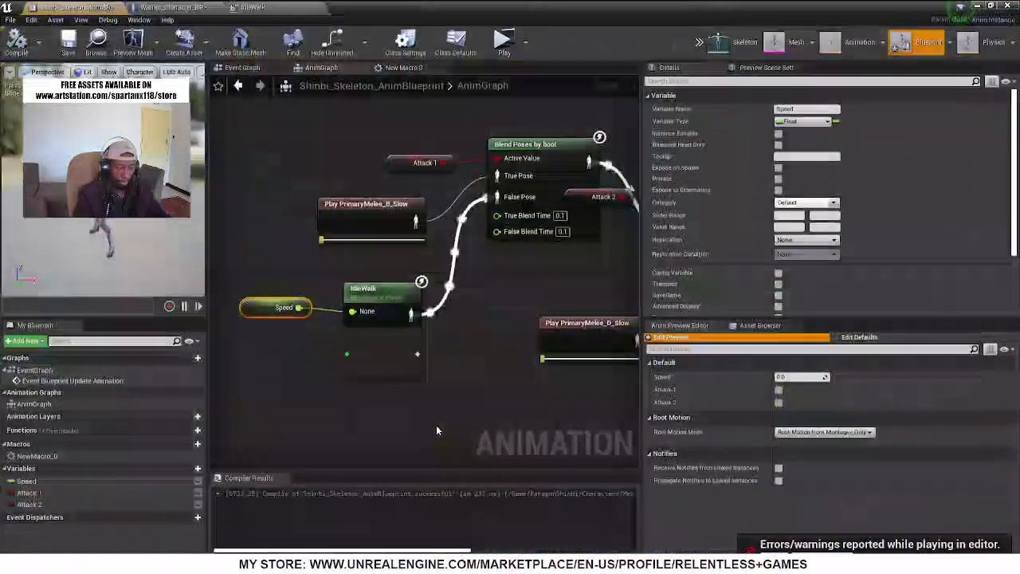
{"action": "left_click", "coordinate": [176, 8]}
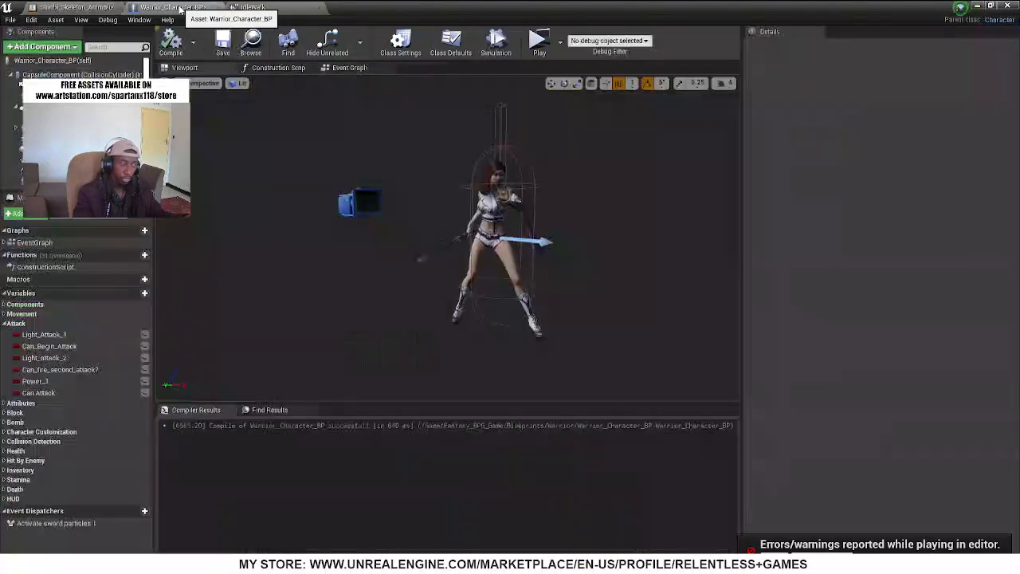
{"action": "left_click", "coordinate": [504, 114]}
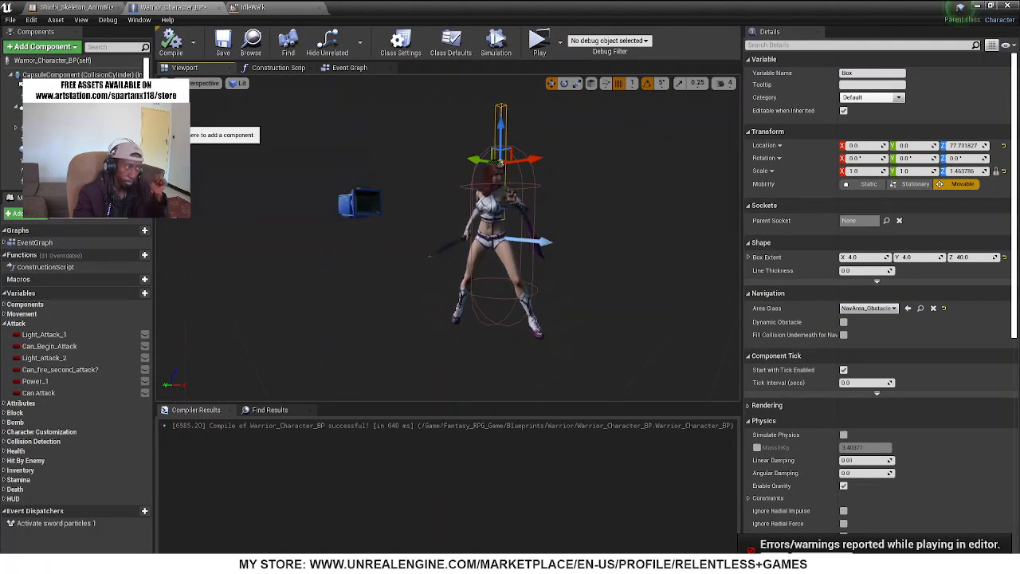
{"action": "scroll", "coordinate": [84, 127], "scroll_direction": "down", "scroll_amount": 3}
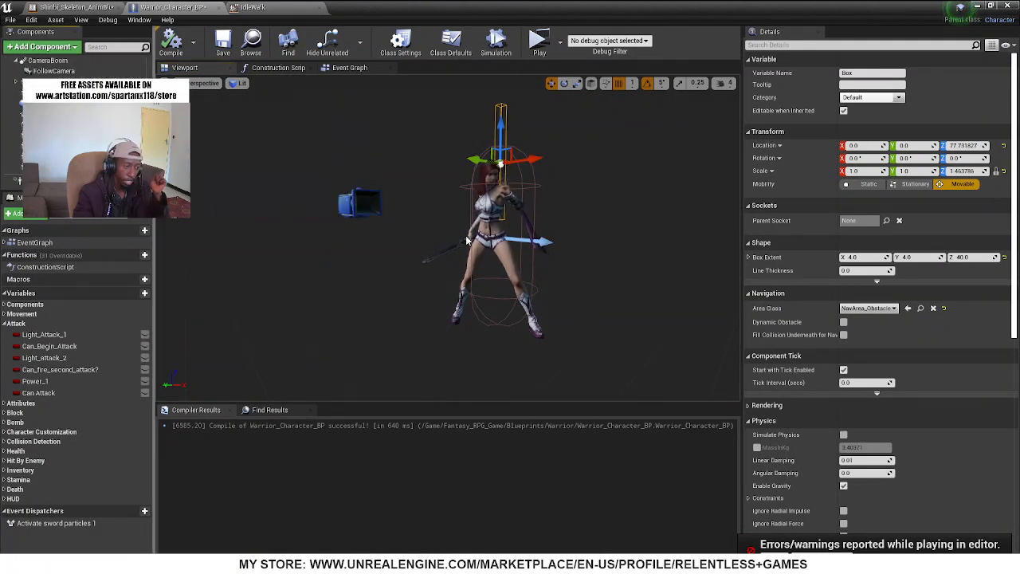
In the Event Graph's Attach Sword & Shield section, move the Mesh node and disconnect Sword 02 from the first AttachComponentToComponent's Target
{"action": "left_click", "coordinate": [347, 68]}
{"action": "scroll", "coordinate": [351, 231], "scroll_direction": "up", "scroll_amount": 4}
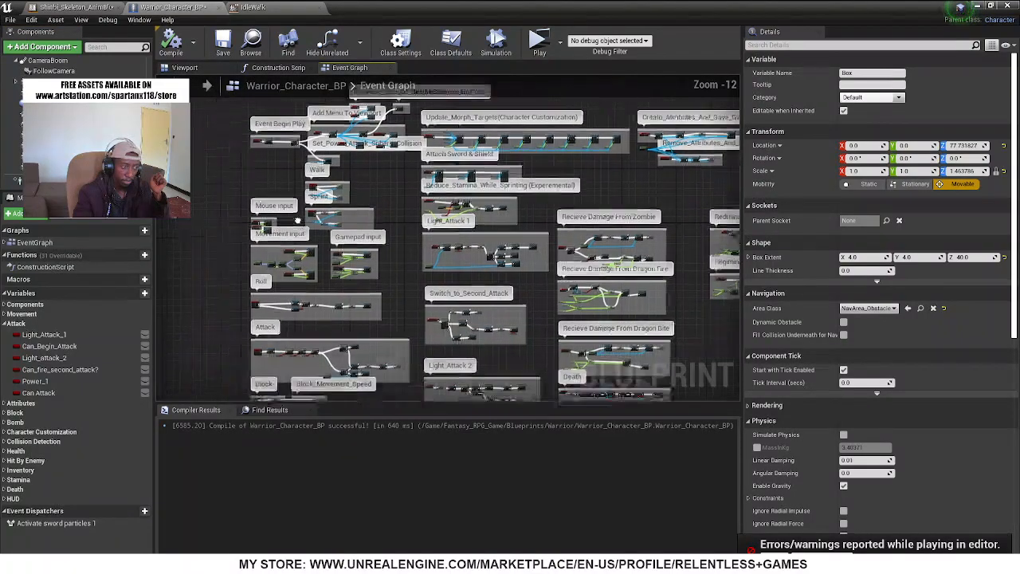
{"action": "scroll", "coordinate": [401, 231], "scroll_direction": "up", "scroll_amount": 8}
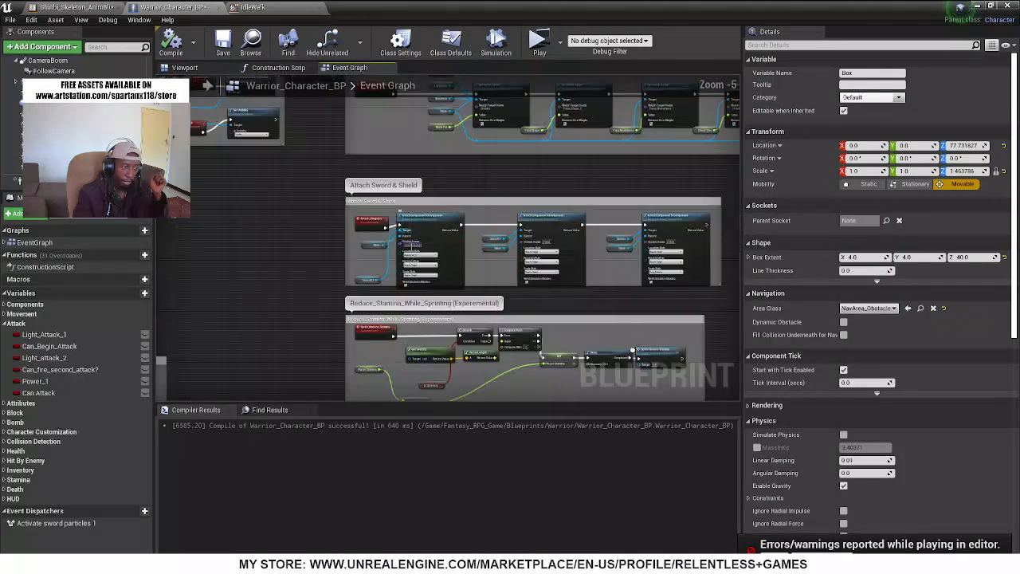
{"action": "left_click_drag", "start_coordinate": [314, 242], "coordinate": [279, 285]}
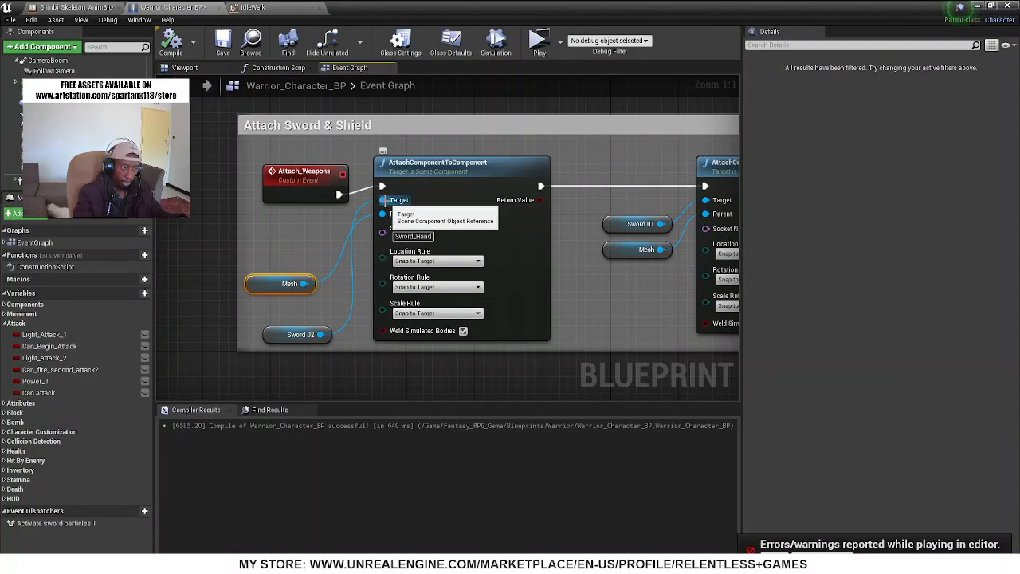
{"action": "left_click", "coordinate": [386, 200], "text": "alt"}
Inspect the component list and the Box collision component above the character in the viewport, and return to the Event Graph
{"action": "scroll", "coordinate": [64, 135], "scroll_direction": "up", "scroll_amount": 2}
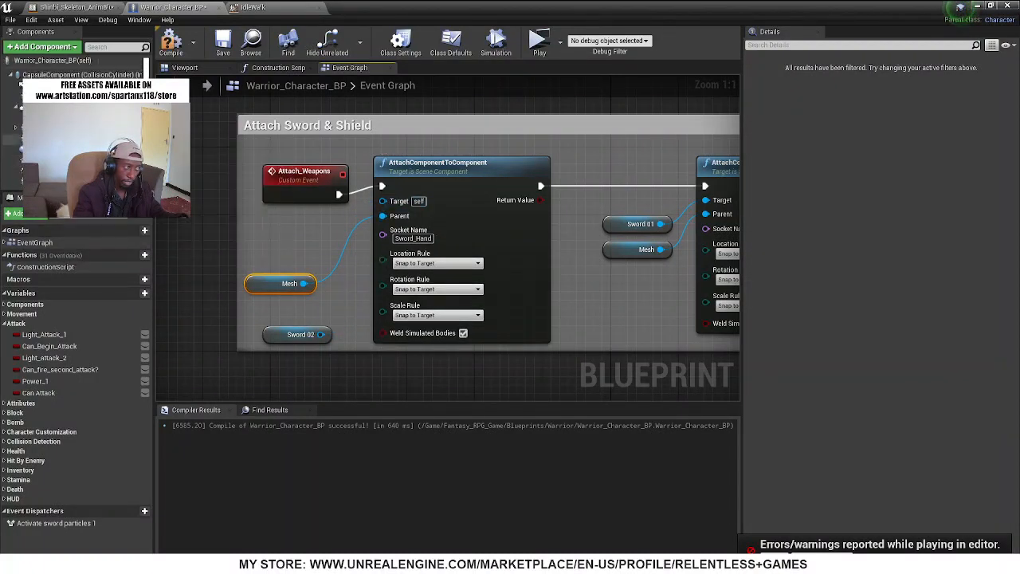
{"action": "scroll", "coordinate": [63, 120], "scroll_direction": "down", "scroll_amount": 2}
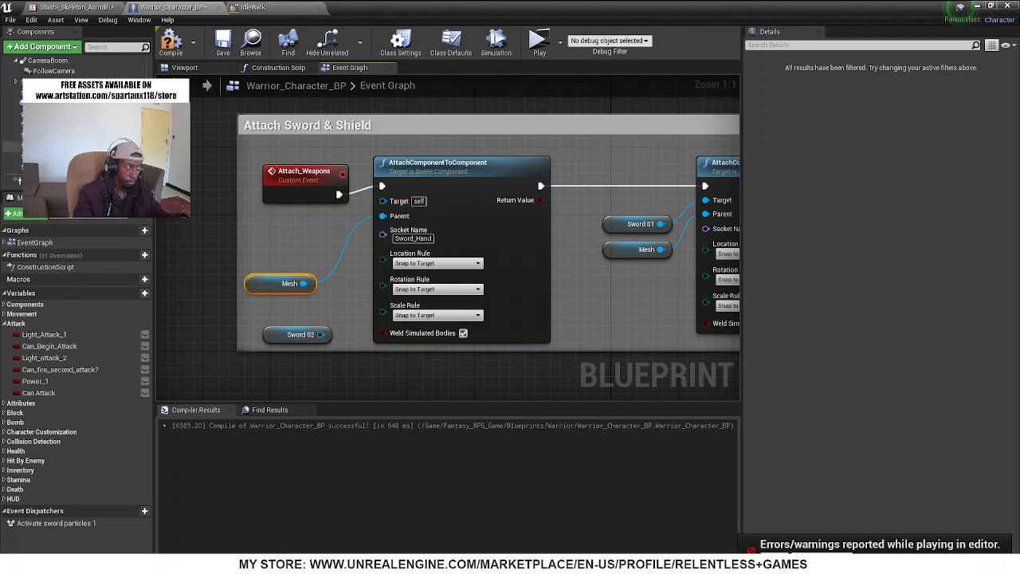
{"action": "scroll", "coordinate": [76, 119], "scroll_direction": "up", "scroll_amount": 2}
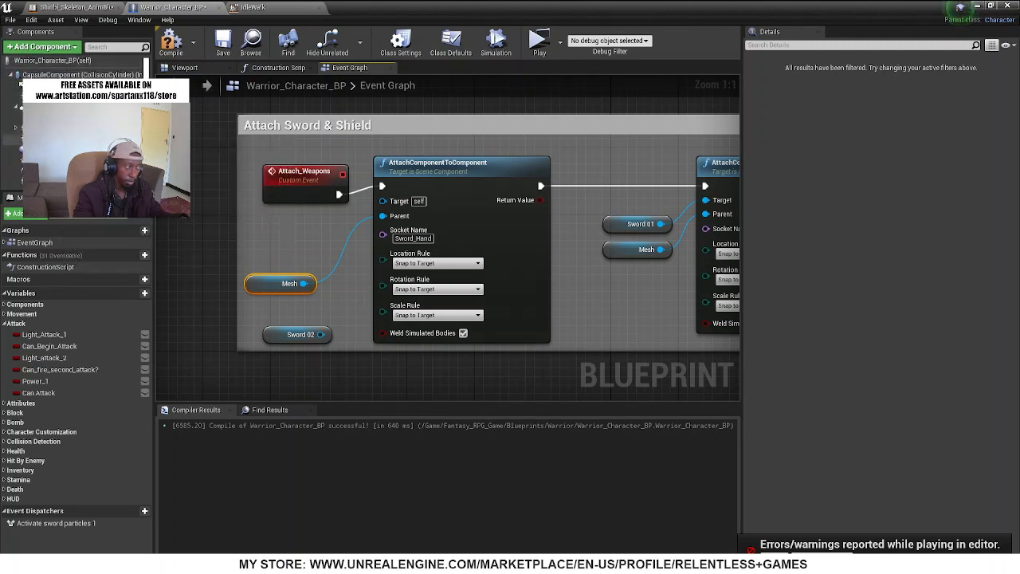
{"action": "scroll", "coordinate": [72, 120], "scroll_direction": "down", "scroll_amount": 2}
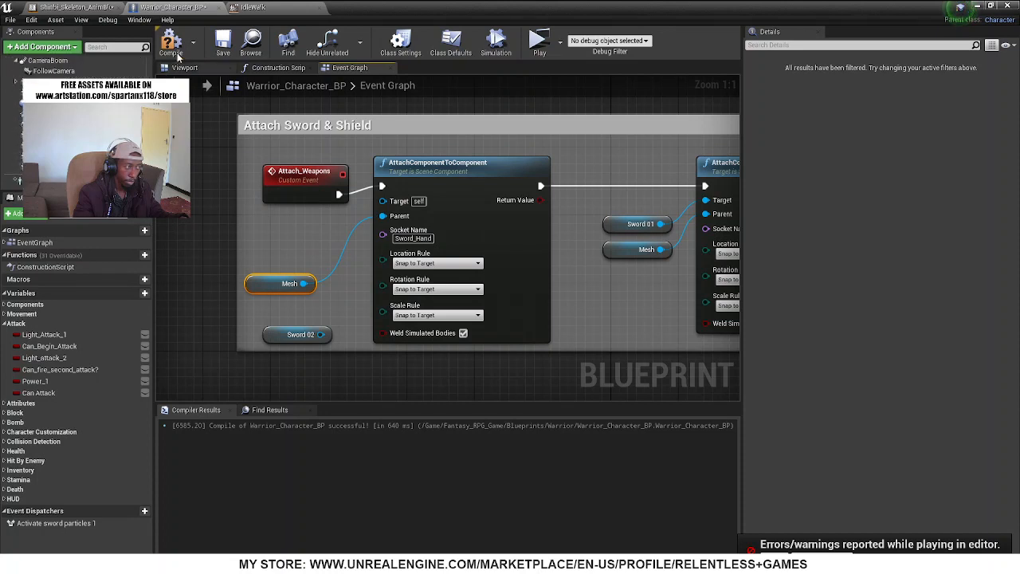
{"action": "left_click", "coordinate": [183, 68]}
{"action": "left_click", "coordinate": [501, 110]}
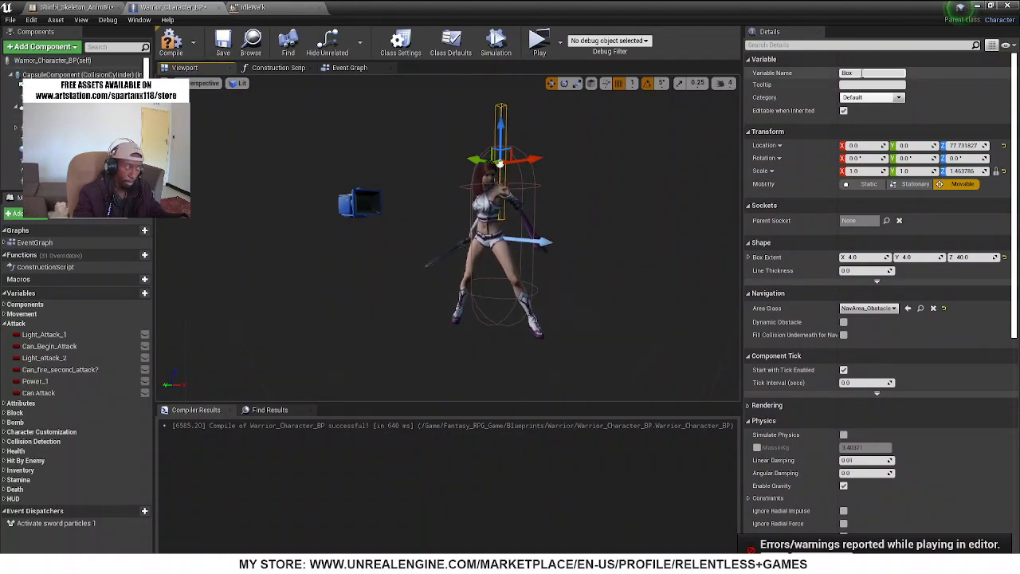
{"action": "scroll", "coordinate": [96, 120], "scroll_direction": "down", "scroll_amount": 4}
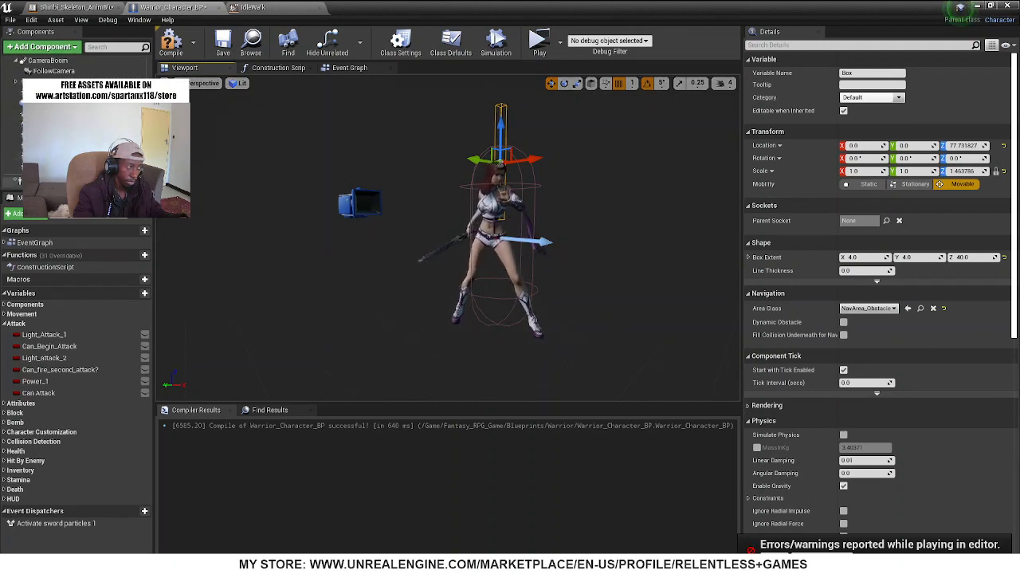
{"action": "scroll", "coordinate": [96, 119], "scroll_direction": "up", "scroll_amount": 3}
{"action": "scroll", "coordinate": [80, 71], "scroll_direction": "down", "scroll_amount": 2}
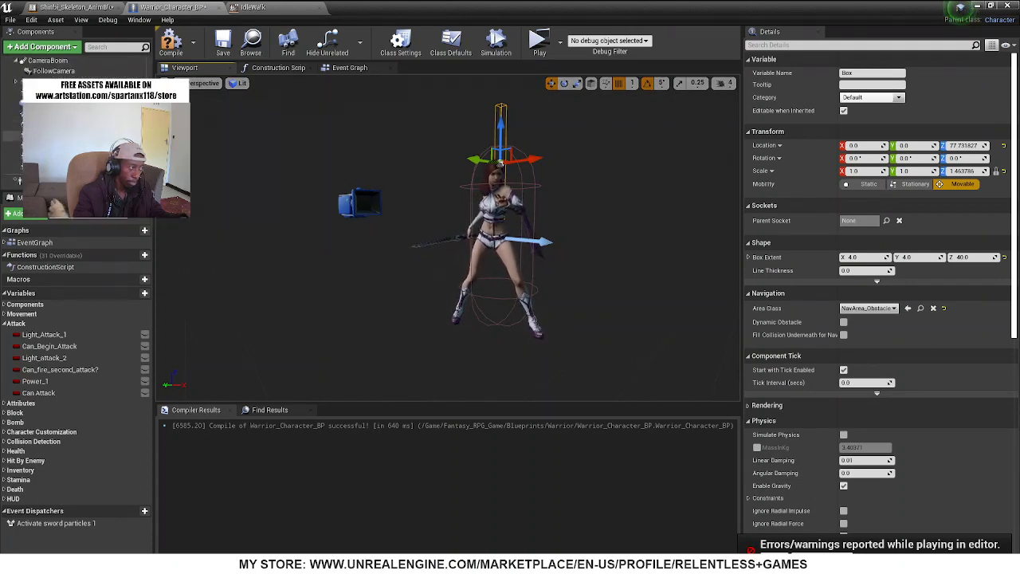
{"action": "scroll", "coordinate": [80, 72], "scroll_direction": "up", "scroll_amount": 3}
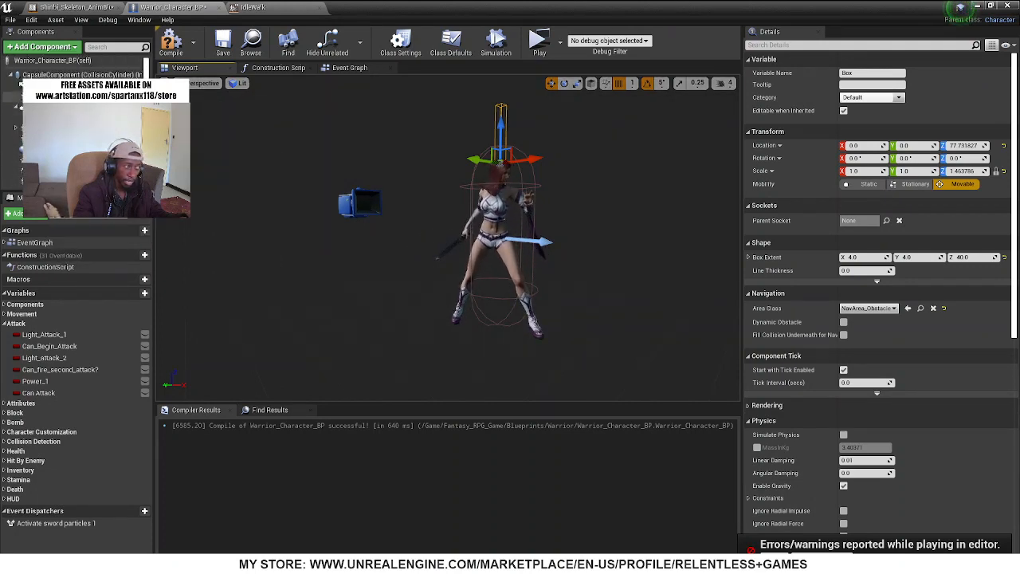
{"action": "left_click", "coordinate": [349, 68]}
Add a Get Box node above the Mesh node and connect it to the first AttachComponentToComponent's Target
{"action": "right_click", "coordinate": [233, 234]}
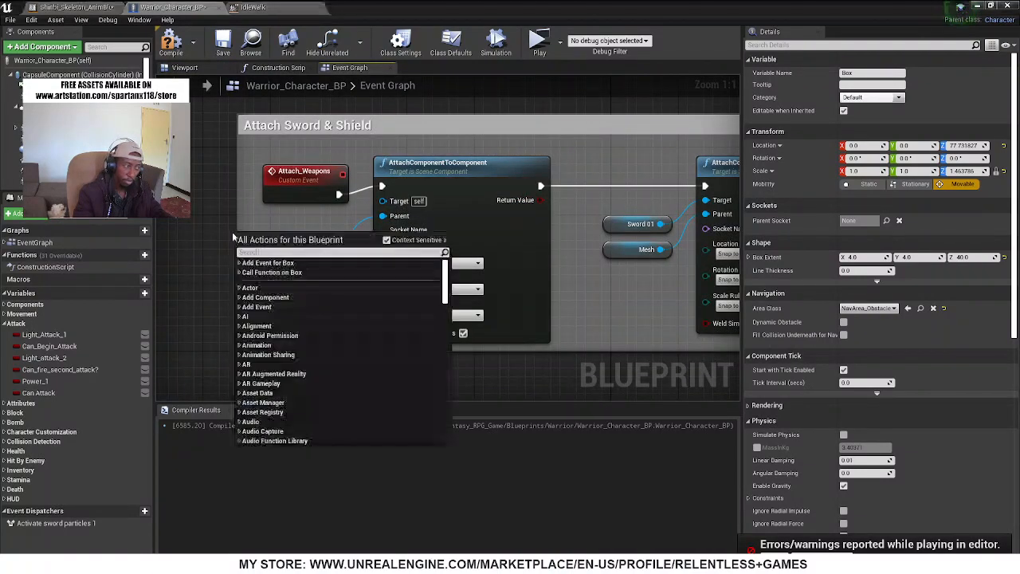
{"action": "type", "text": "box"}
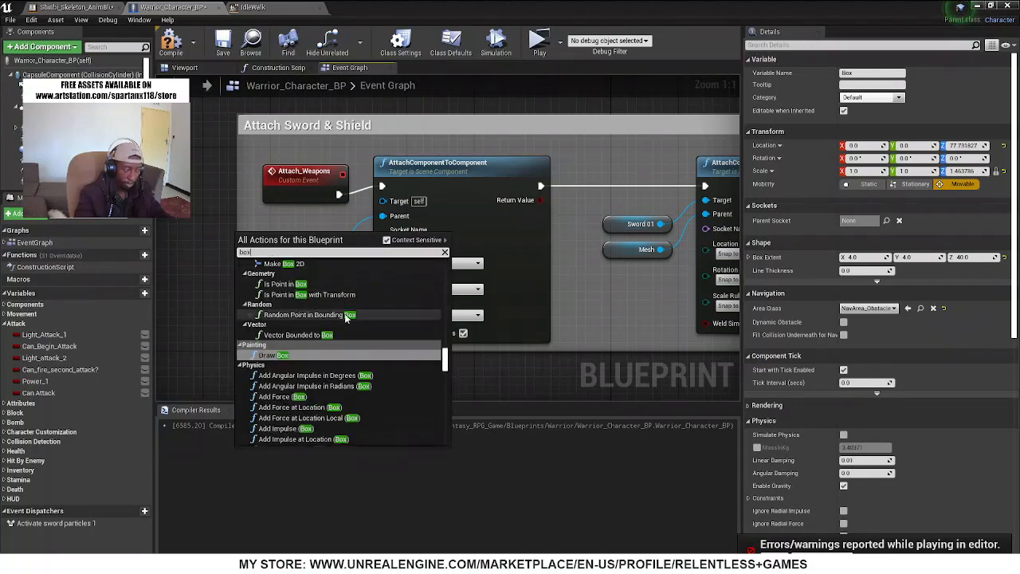
{"action": "left_click", "coordinate": [448, 353]}
{"action": "left_click_drag", "start_coordinate": [448, 353], "coordinate": [444, 438]}
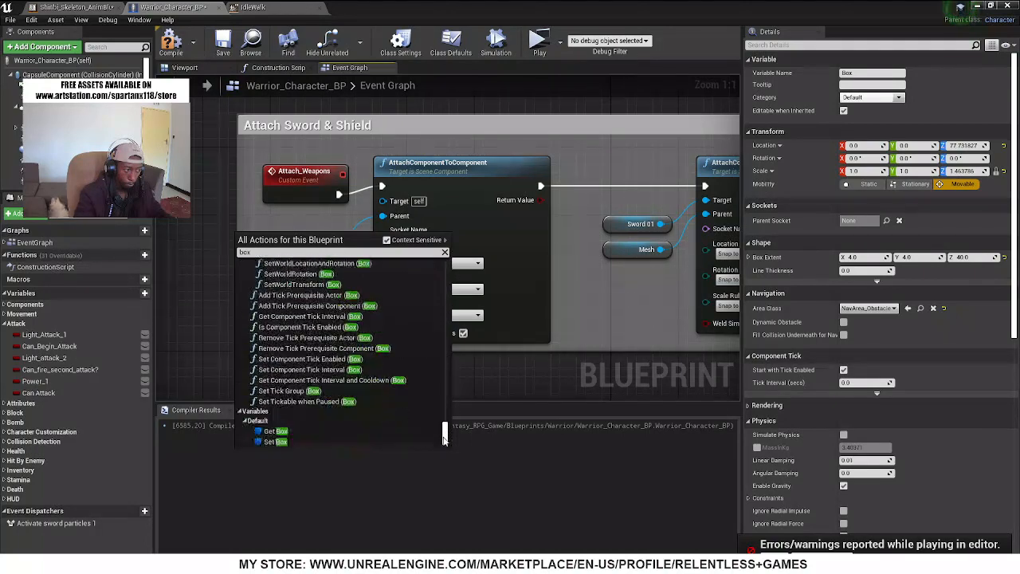
{"action": "left_click", "coordinate": [276, 432]}
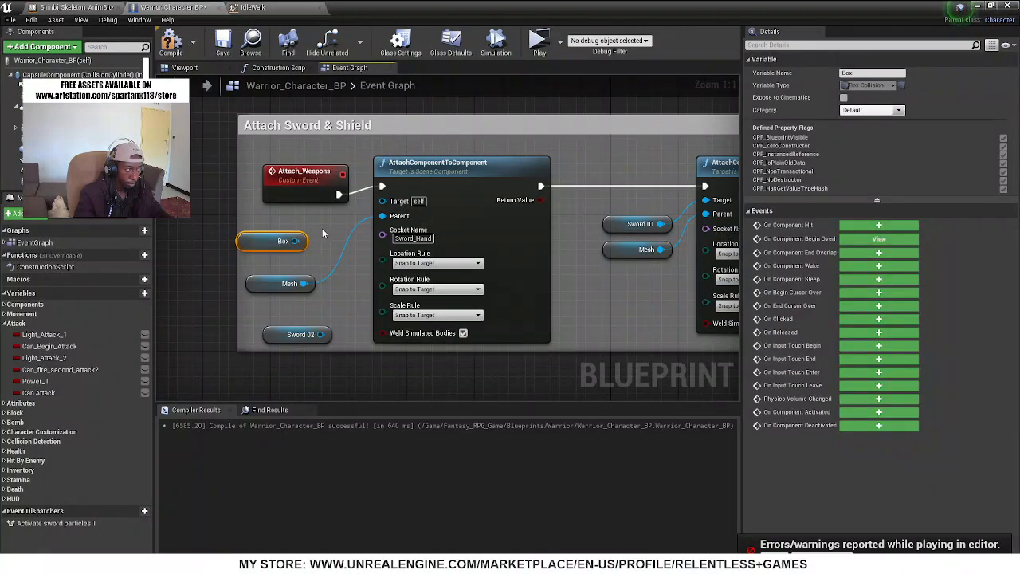
{"action": "left_click", "coordinate": [16, 139]}
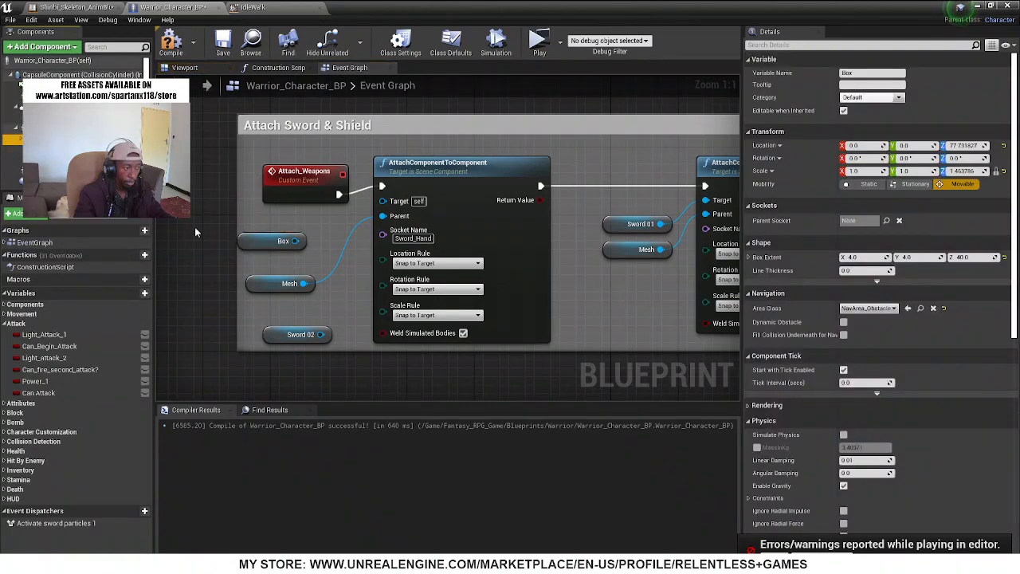
{"action": "left_click", "coordinate": [302, 241]}
{"action": "left_click_drag", "start_coordinate": [304, 240], "coordinate": [387, 205]}
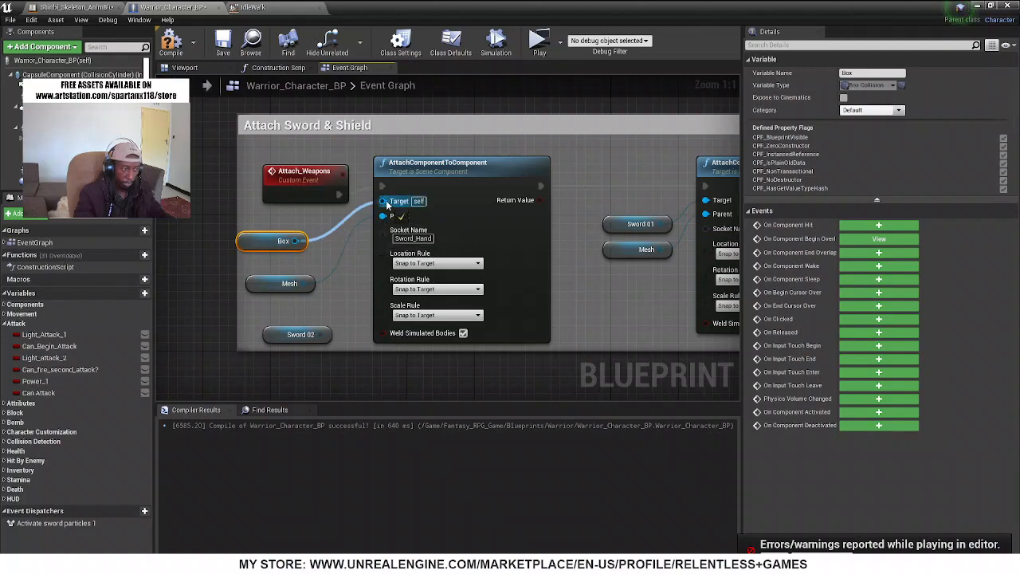
Replace the Box node with a new reference to the Box component wired to Target, moving Sword 02 below the comment box
{"action": "left_click_drag", "start_coordinate": [271, 337], "coordinate": [364, 393]}
{"action": "left_click_drag", "start_coordinate": [49, 139], "coordinate": [385, 171]}
{"action": "left_click_drag", "start_coordinate": [297, 164], "coordinate": [314, 198]}
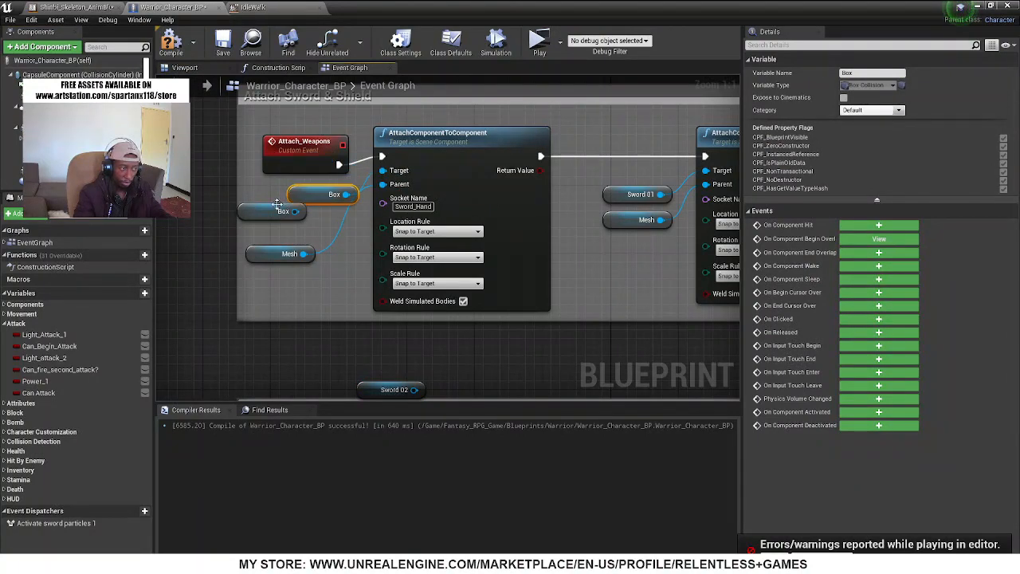
{"action": "key", "text": "Delete"}
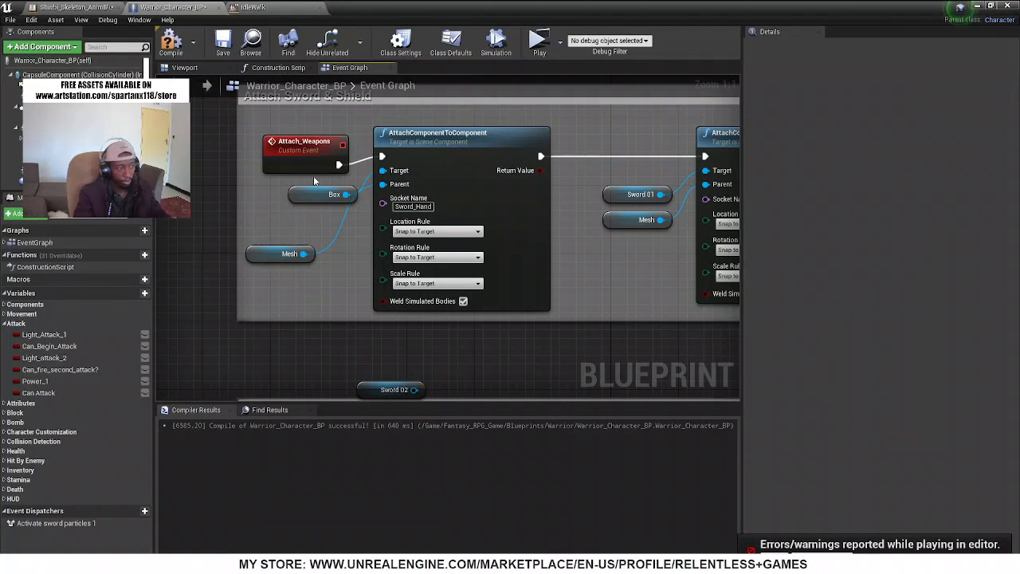
{"action": "left_click_drag", "start_coordinate": [304, 201], "coordinate": [270, 210]}
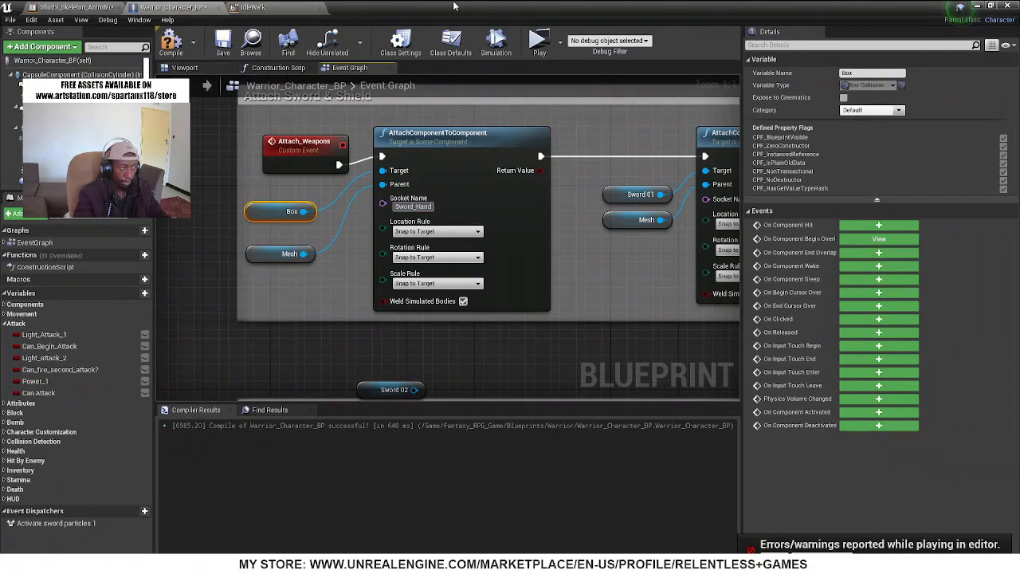
Open Shinbi's skeletal mesh from the animation blueprint and show its skeleton tree to examine the sword hand
{"action": "left_click_drag", "start_coordinate": [453, 6], "coordinate": [494, 3]}
{"action": "left_click", "coordinate": [66, 10]}
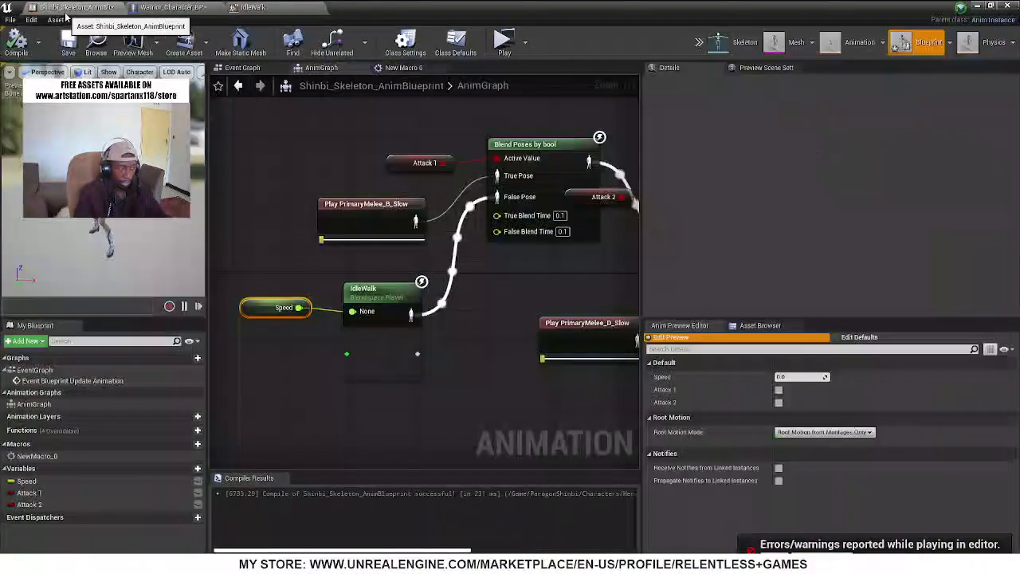
{"action": "left_click", "coordinate": [774, 45]}
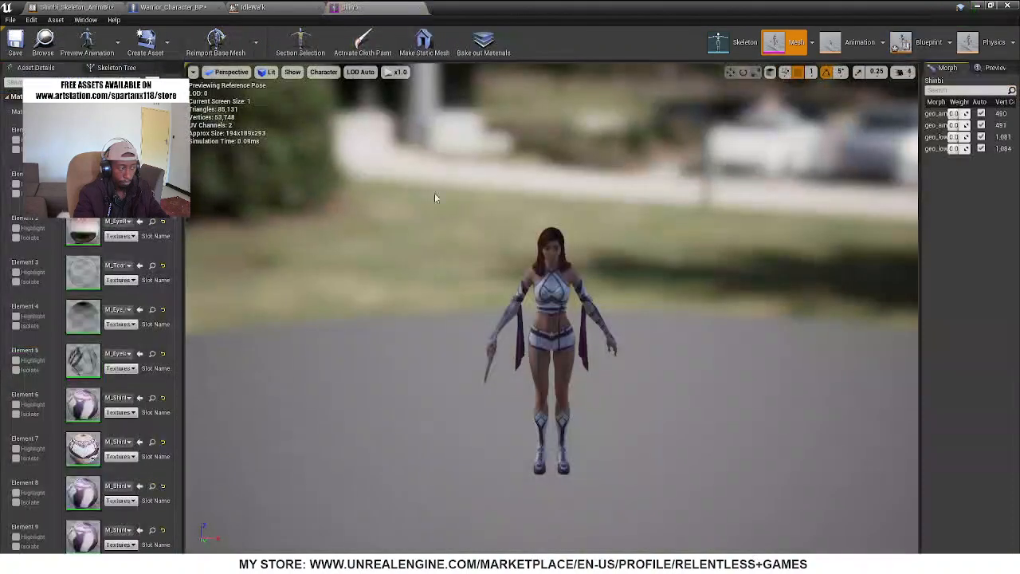
{"action": "left_click", "coordinate": [102, 69]}
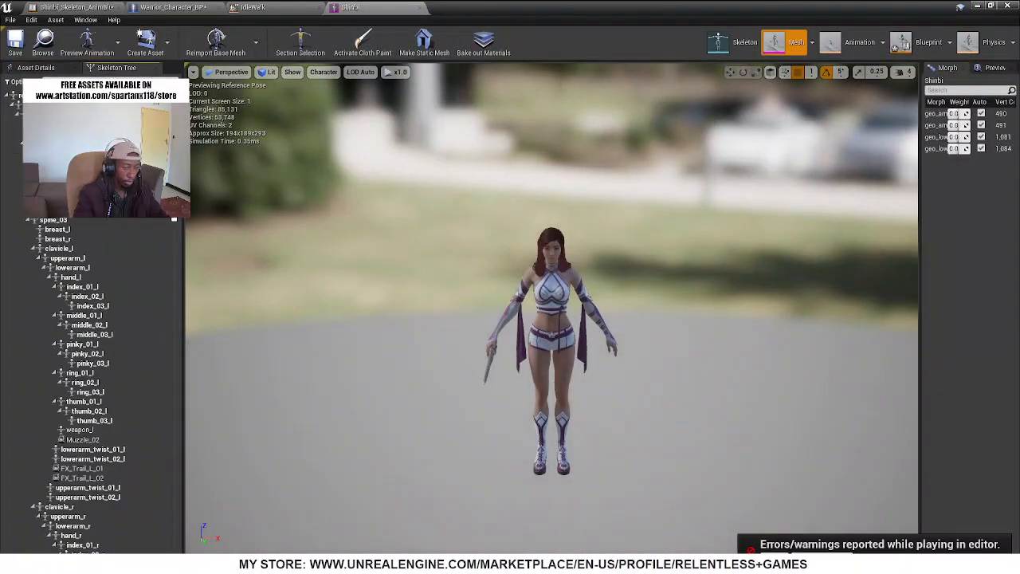
{"action": "right_click_drag", "start_coordinate": [421, 298], "coordinate": [511, 317]}
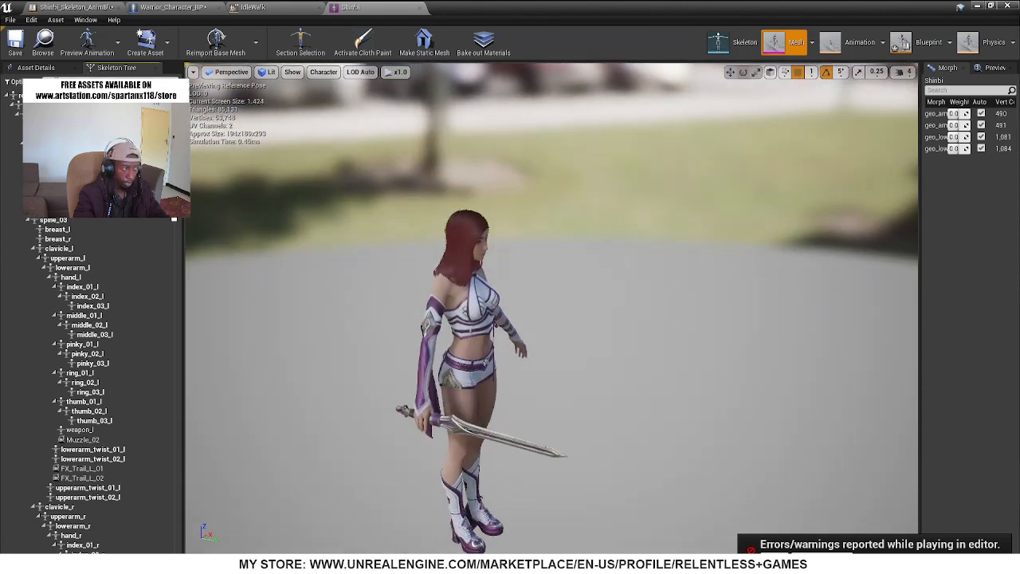
Filter the skeleton tree by "we", check the weapon_l and weapon_r bones on the character, and copy the weapon_r bone's name
{"action": "type", "text": "we"}
{"action": "left_click", "coordinate": [87, 94]}
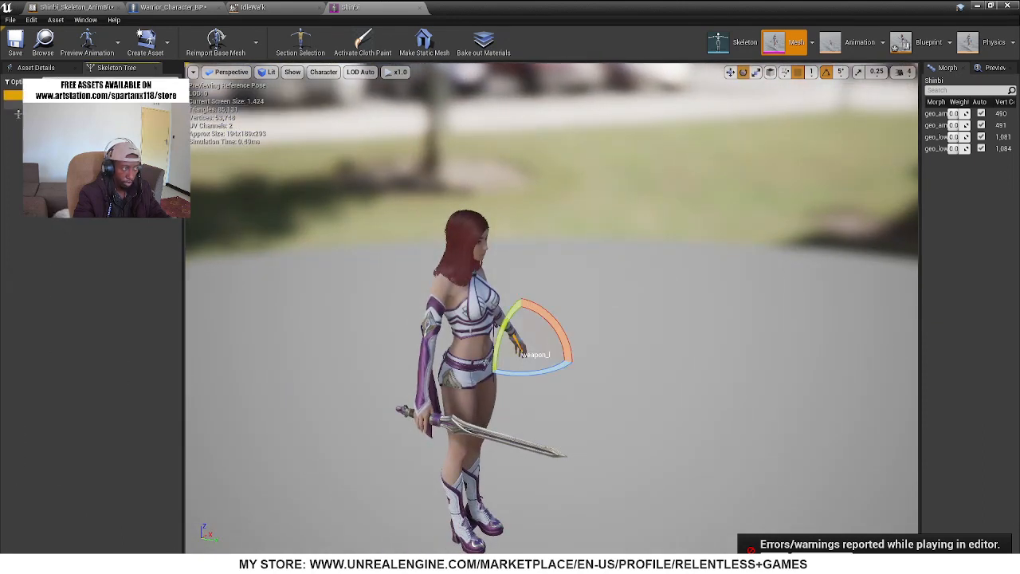
{"action": "left_click", "coordinate": [73, 104]}
{"action": "right_click_drag", "start_coordinate": [427, 325], "coordinate": [478, 297]}
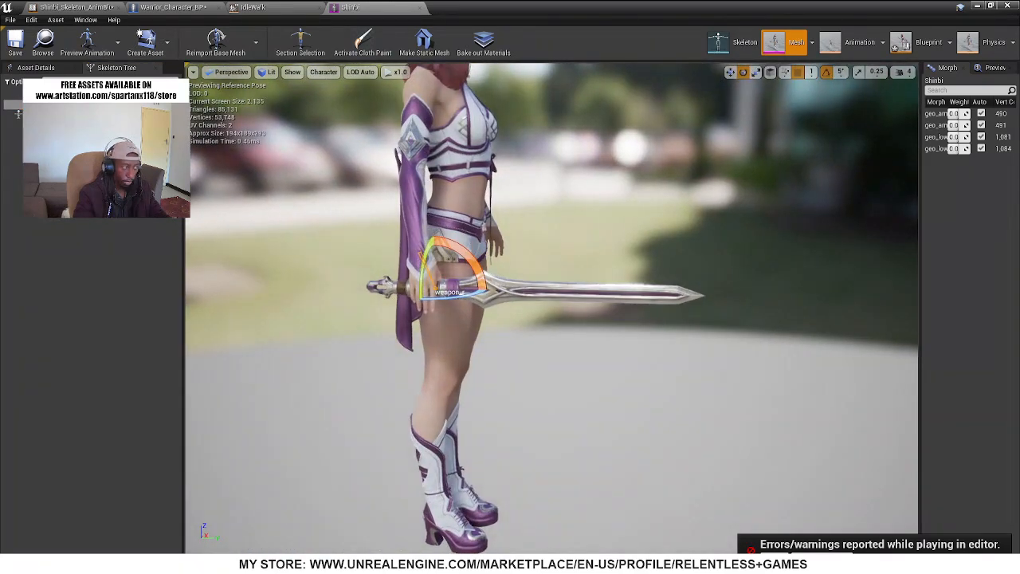
{"action": "left_click", "coordinate": [87, 105]}
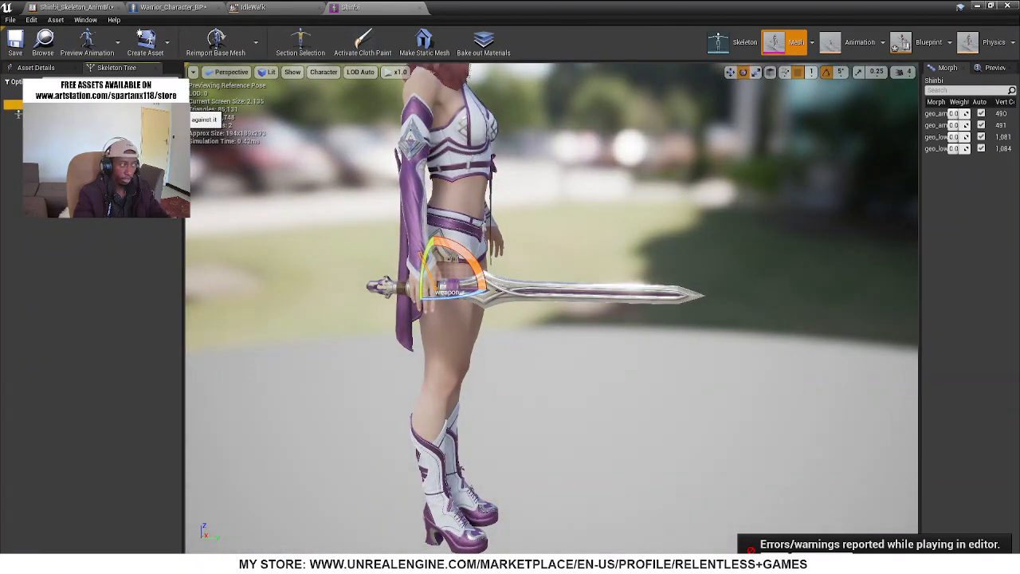
{"action": "right_click", "coordinate": [86, 104]}
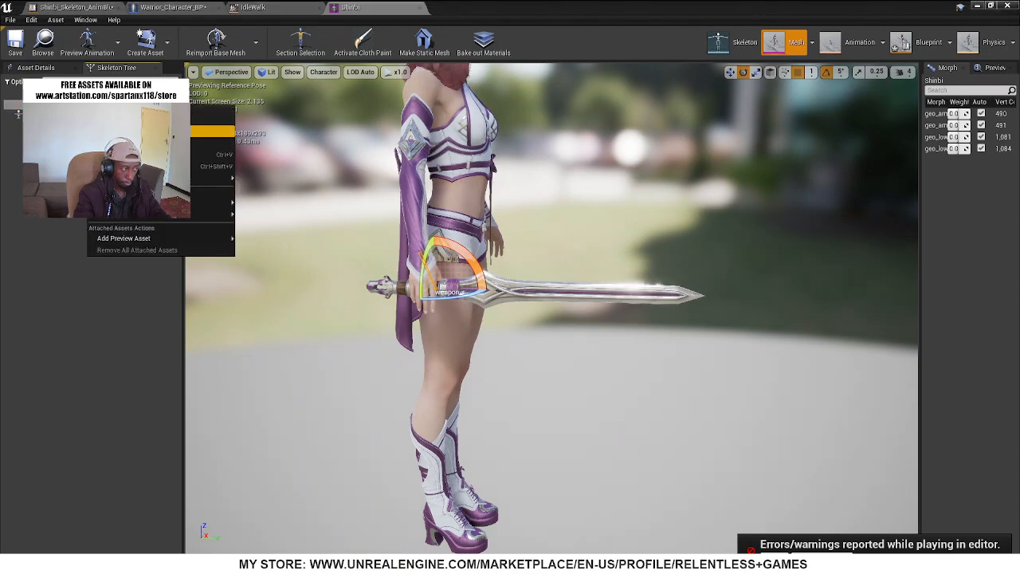
{"action": "left_click", "coordinate": [131, 120]}
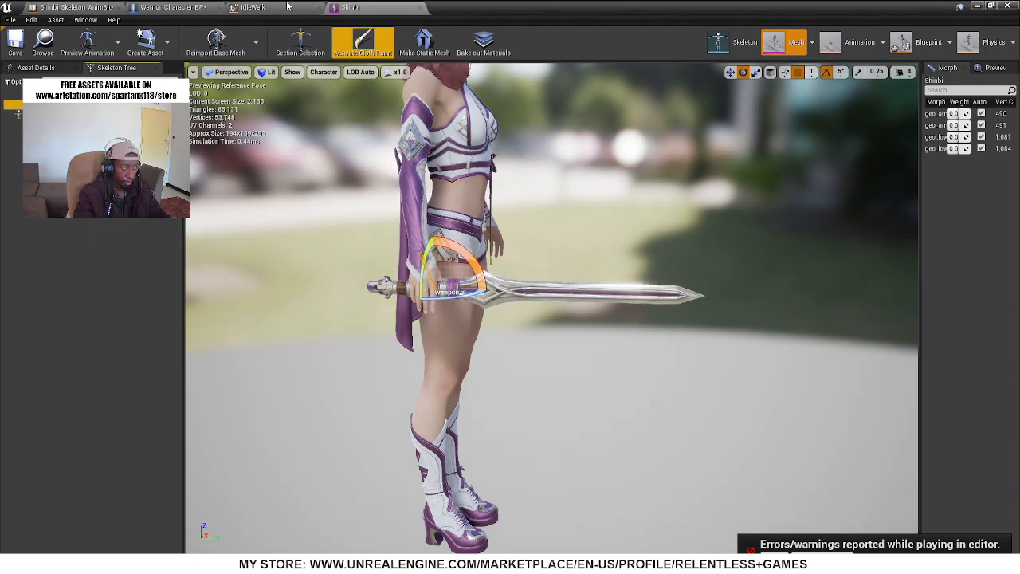
In Warrior_Character_BP, set the first AttachComponentToComponent's Socket Name to weapon_r and compile the blueprint
{"action": "left_click", "coordinate": [288, 7]}
{"action": "left_click", "coordinate": [174, 7]}
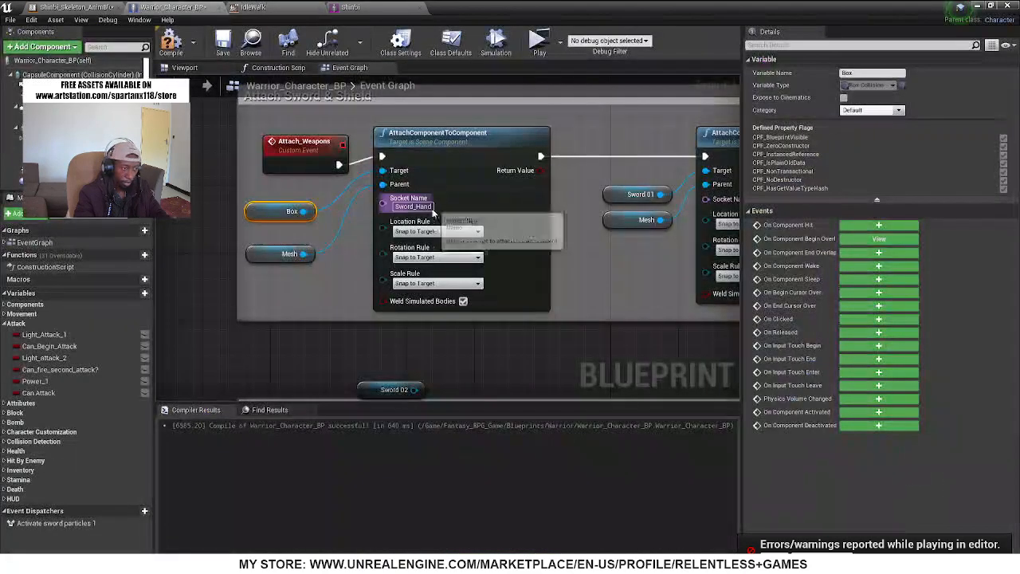
{"action": "left_click", "coordinate": [416, 207]}
{"action": "type", "text": "weapon_r"}
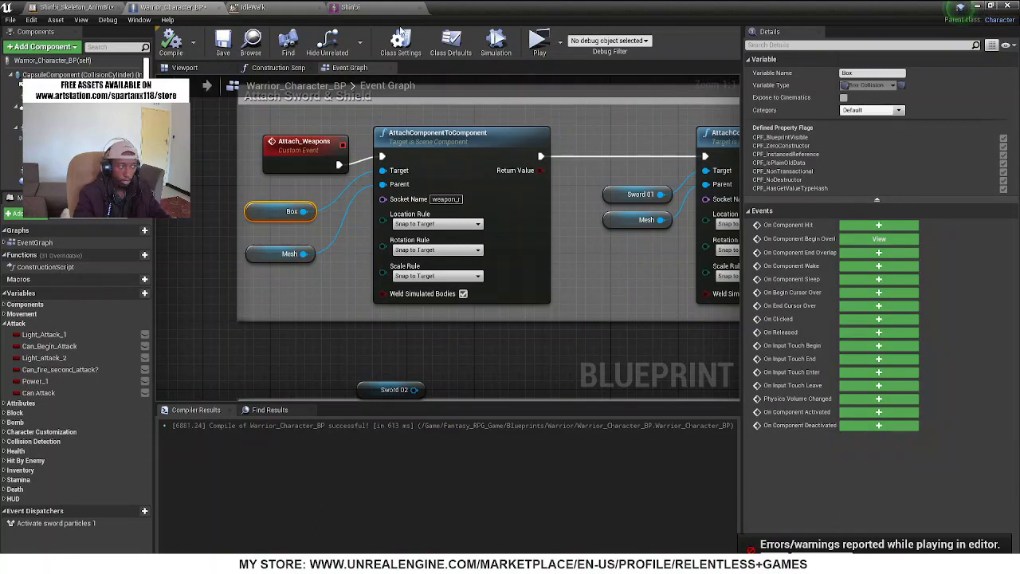
Simulate the blueprint in its viewport to check the Box's placement relative to the sword, and stop the simulation
{"action": "left_click", "coordinate": [177, 69]}
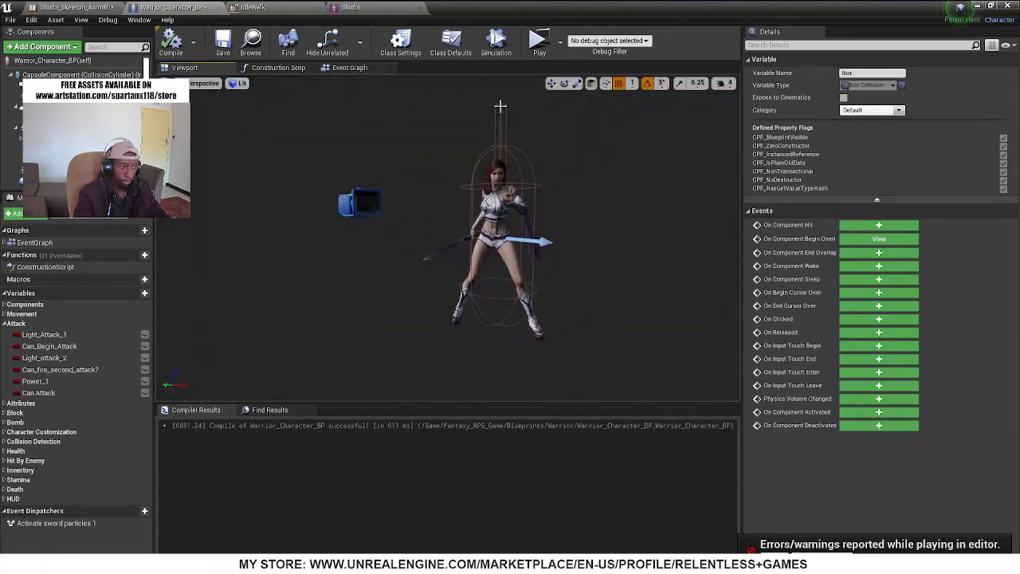
{"action": "left_click", "coordinate": [496, 44]}
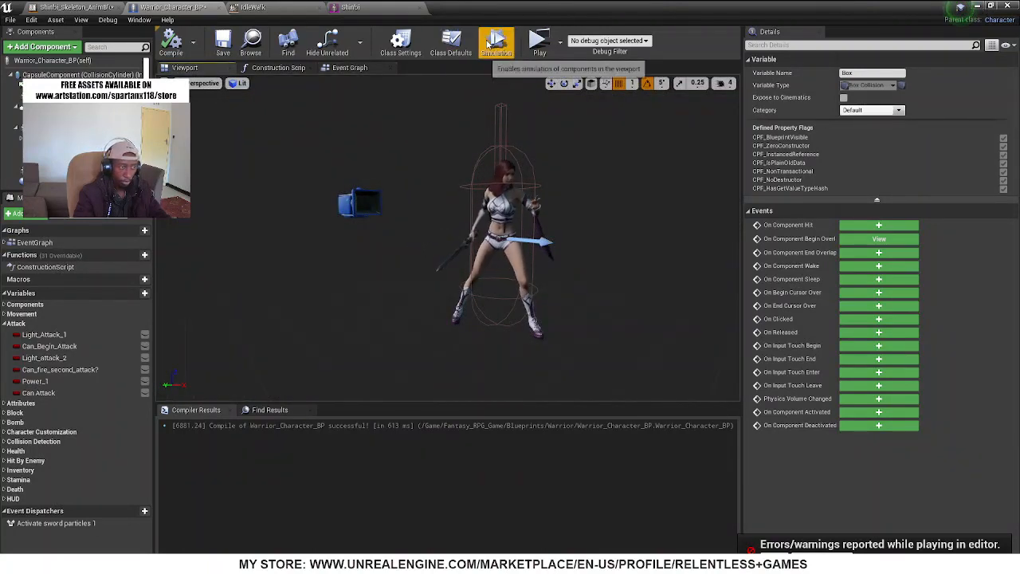
{"action": "scroll", "coordinate": [451, 164], "scroll_direction": "up", "scroll_amount": 8}
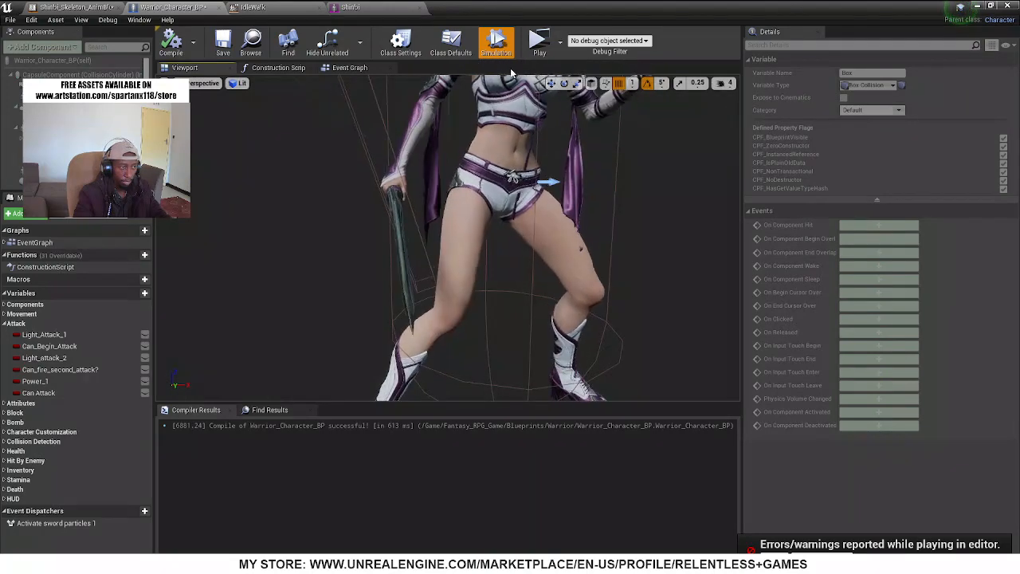
{"action": "left_click", "coordinate": [496, 44]}
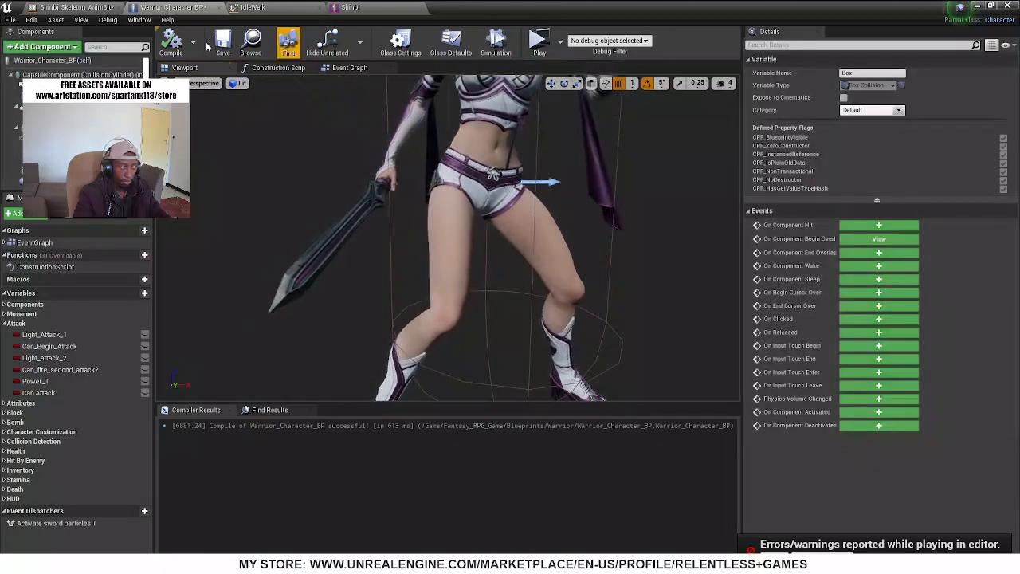
In the Event Graph, set the first AttachComponentToComponent's Rotation Rule to Keep Relative
{"action": "left_click", "coordinate": [349, 68]}
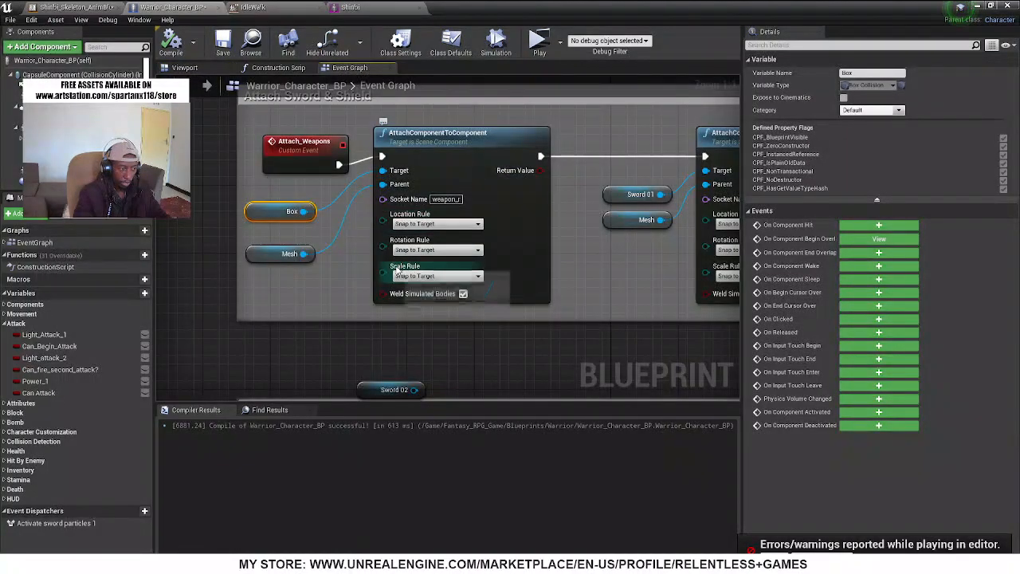
{"action": "left_click", "coordinate": [420, 267]}
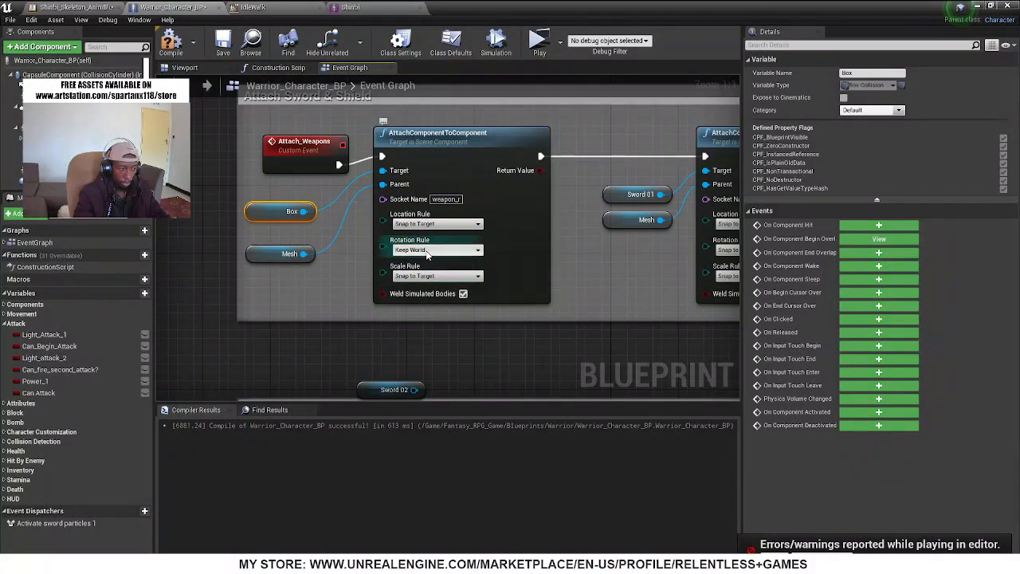
{"action": "left_click", "coordinate": [410, 259]}
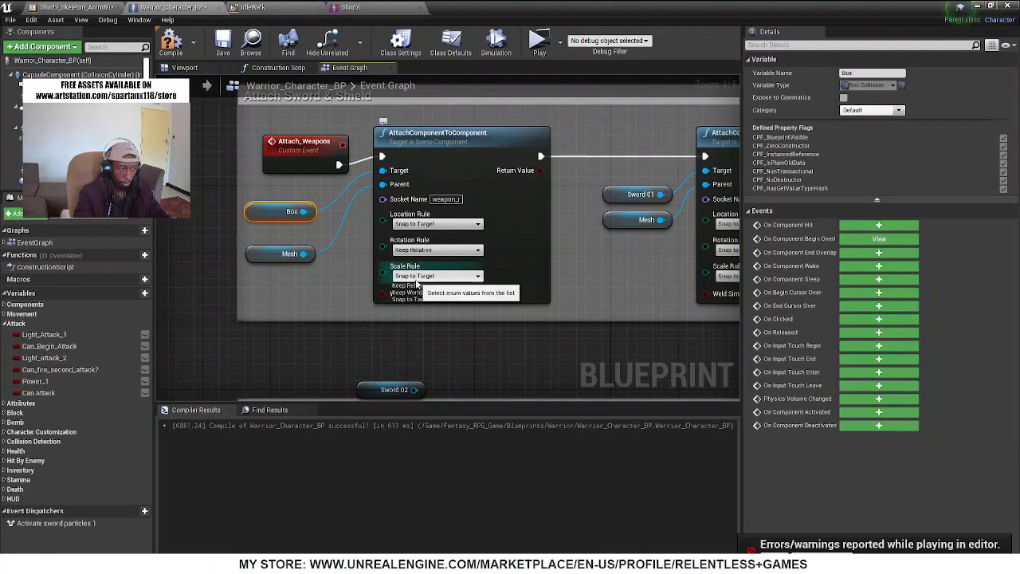
Set the first AttachComponentToComponent's Scale Rule to Keep Relative, compile, and simulate the blueprint in its viewport to check the Box's placement
{"action": "left_click", "coordinate": [412, 286]}
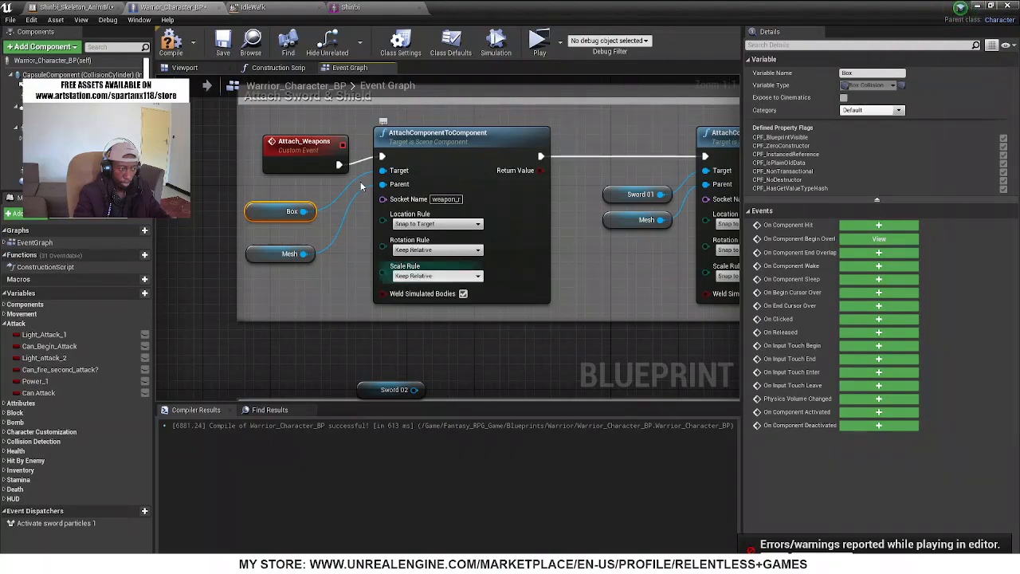
{"action": "left_click", "coordinate": [172, 44]}
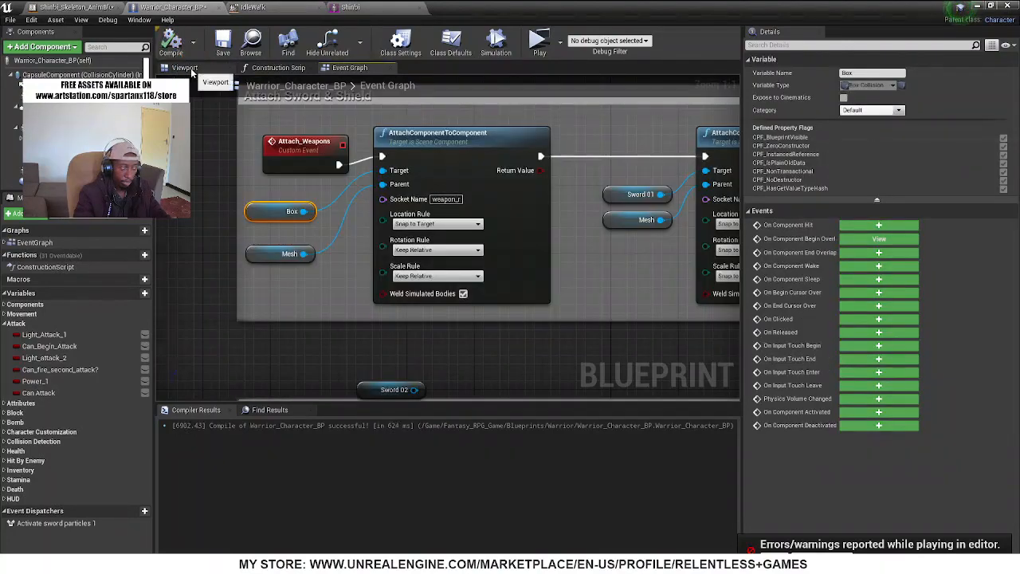
{"action": "left_click", "coordinate": [184, 67]}
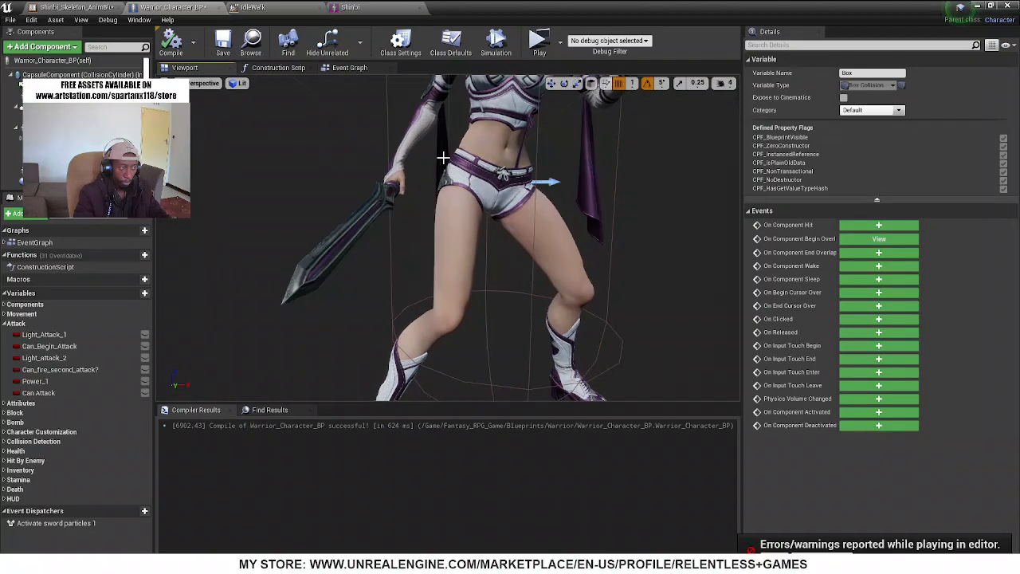
{"action": "left_click", "coordinate": [496, 44]}
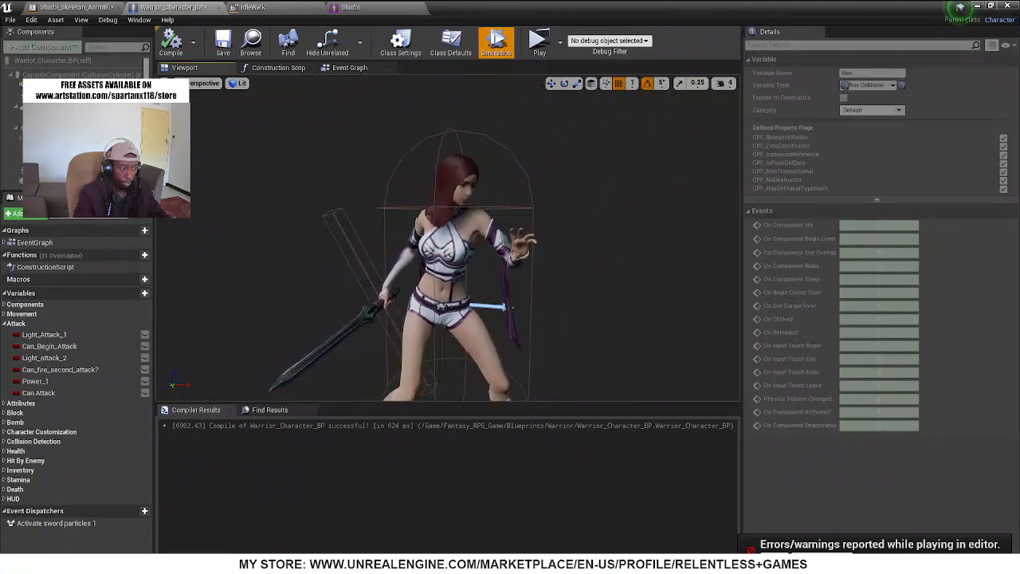
{"action": "left_click", "coordinate": [496, 44]}
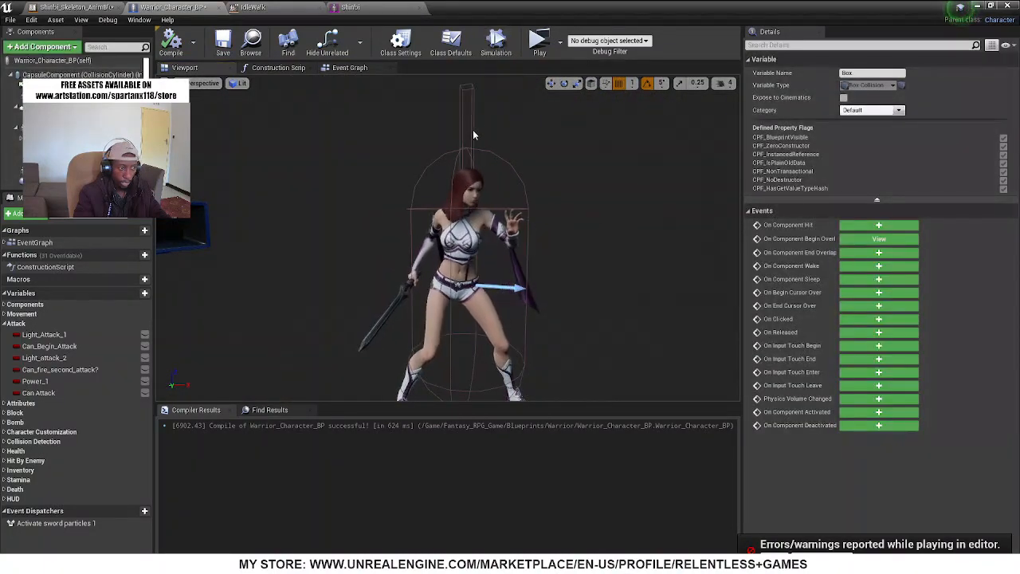
Rotate the Box collision to about -90° on Y so it lies horizontally, compile, and check it against the sword in a simulation
{"action": "left_click", "coordinate": [474, 134]}
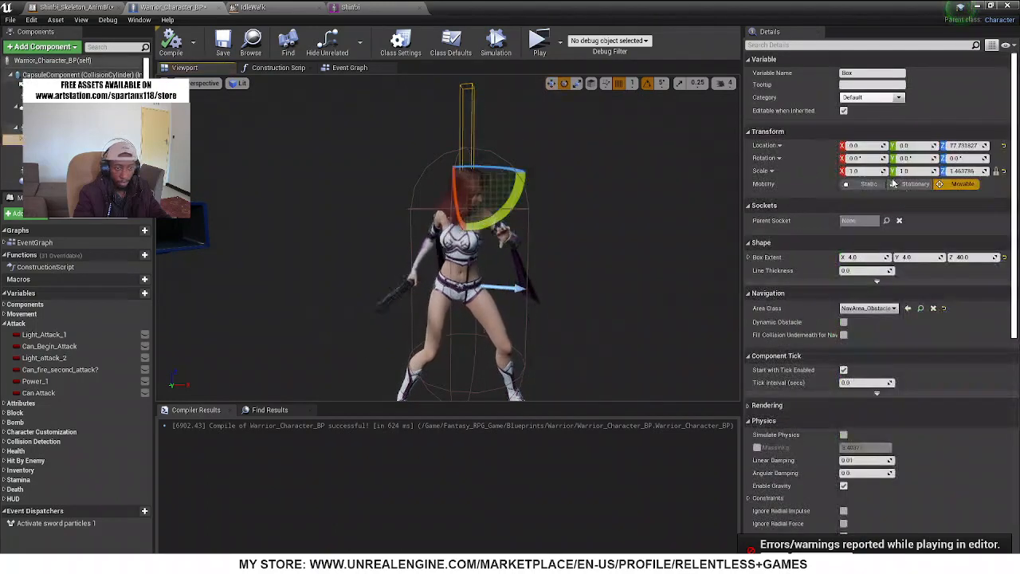
{"action": "left_click_drag", "start_coordinate": [507, 202], "coordinate": [528, 180]}
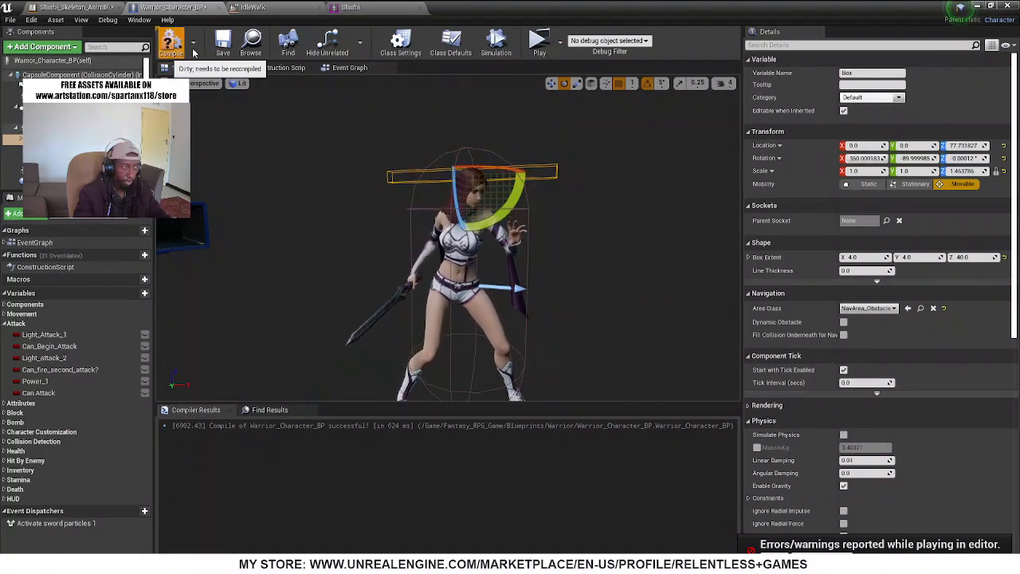
{"action": "left_click", "coordinate": [498, 43]}
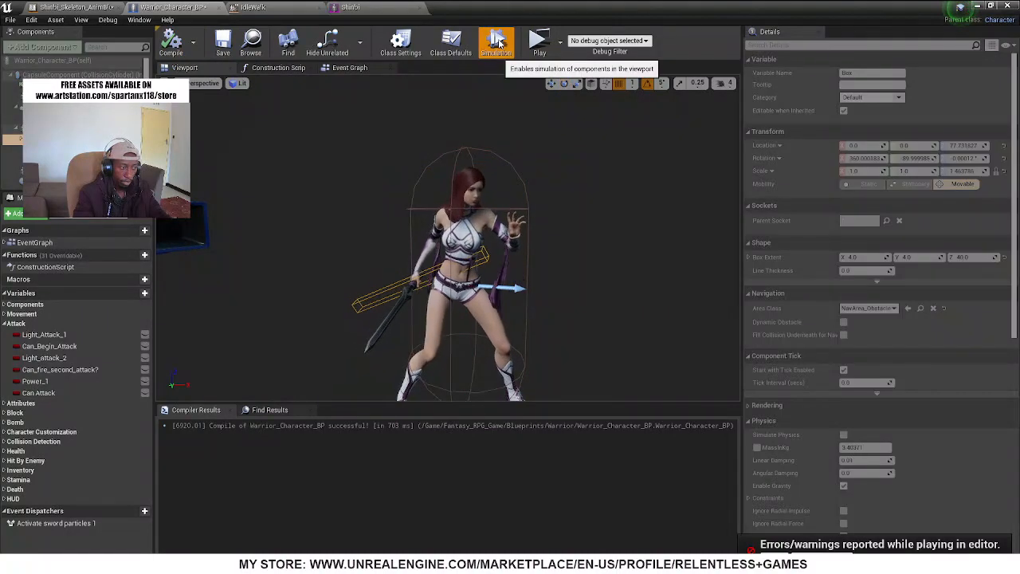
{"action": "mouse_move", "coordinate": [401, 200]}
{"action": "right_mouse_down"}
{"action": "mouse_move", "coordinate": [358, 219]}
{"action": "mouse_move", "coordinate": [399, 219]}
{"action": "mouse_move", "coordinate": [401, 209]}
{"action": "right_mouse_up"}
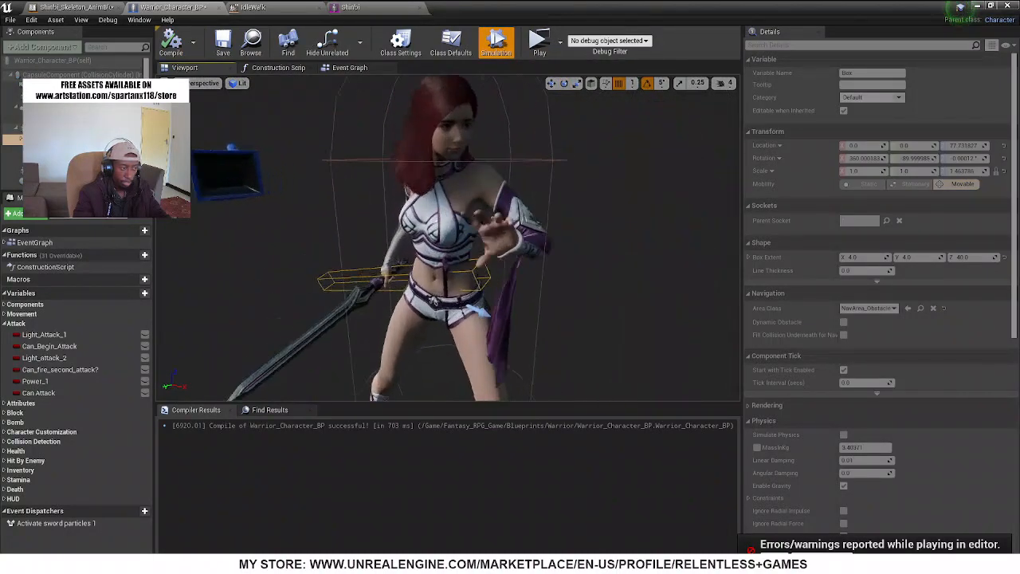
{"action": "left_click", "coordinate": [504, 51]}
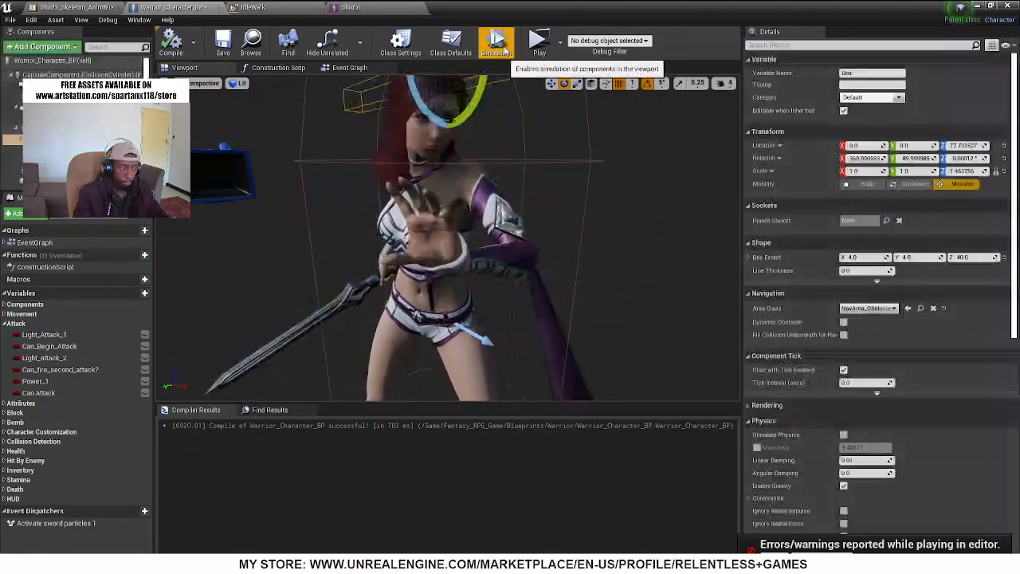
Turn the Box collision to a rotation of about 450°, 0°, 180°, compile, and check its alignment with the sword in a simulation
{"action": "scroll", "coordinate": [471, 139], "scroll_direction": "down", "scroll_amount": 5}
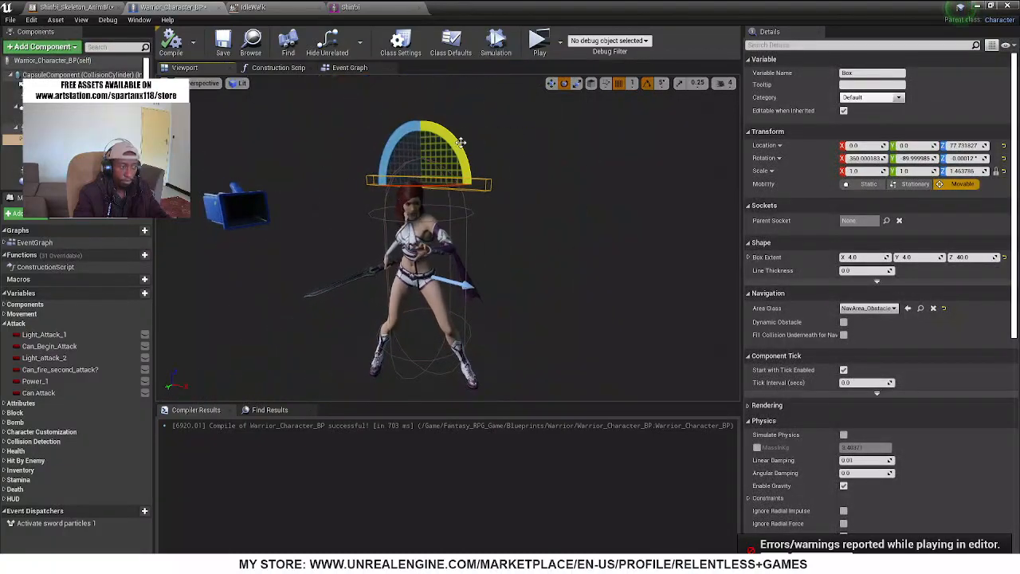
{"action": "left_click_drag", "start_coordinate": [461, 142], "coordinate": [391, 158]}
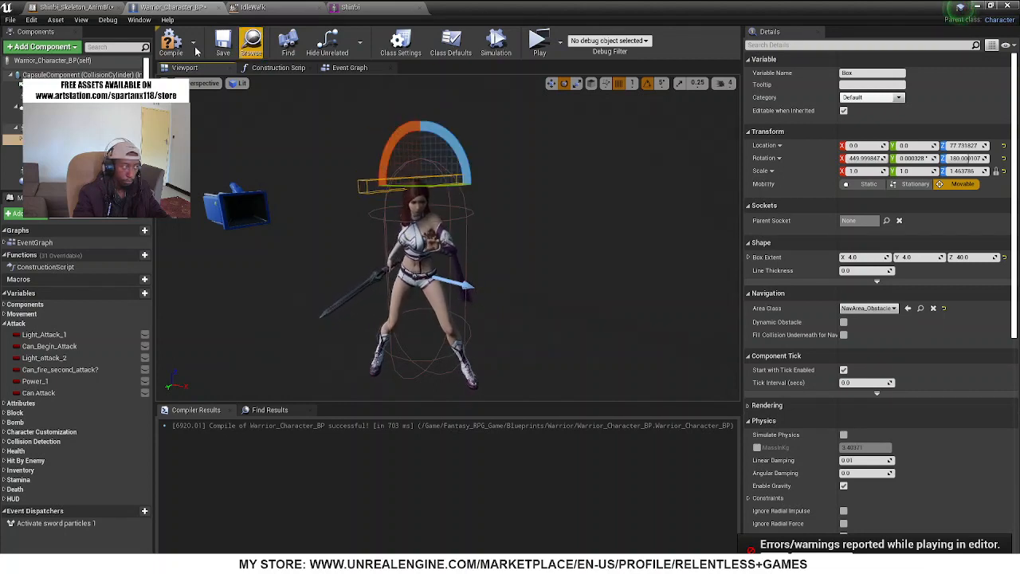
{"action": "left_click", "coordinate": [496, 40]}
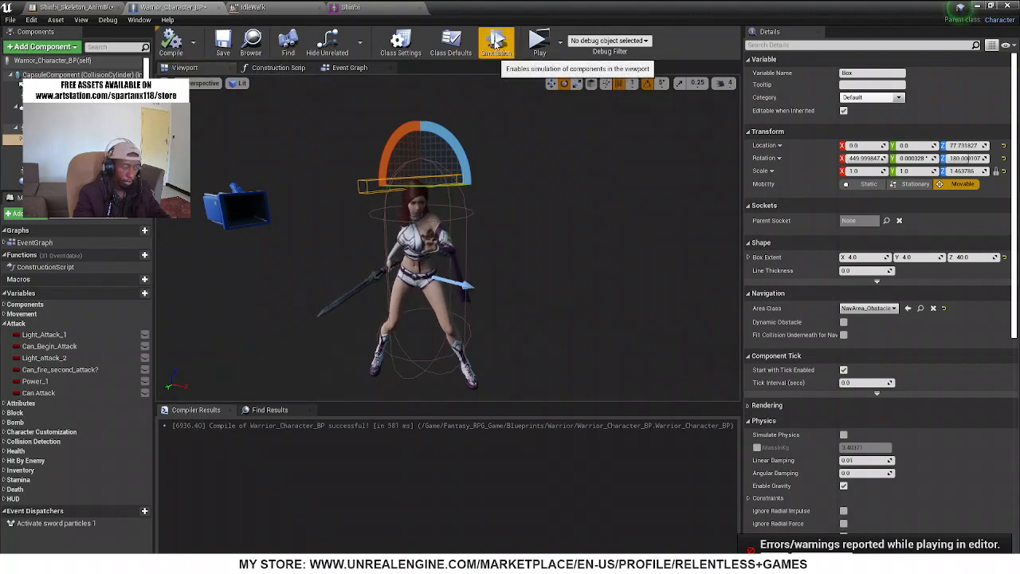
{"action": "left_click", "coordinate": [496, 41]}
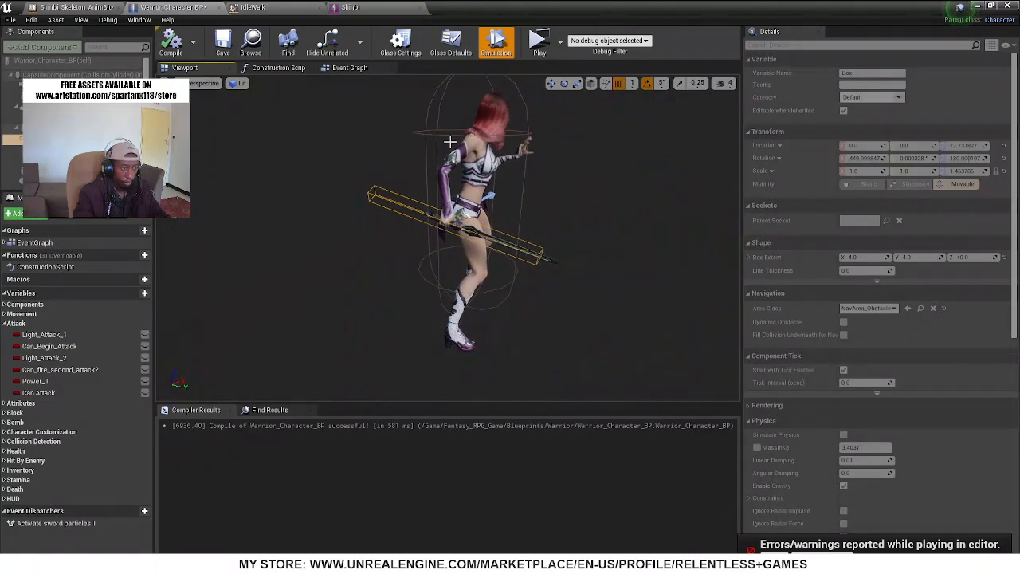
{"action": "left_click", "coordinate": [496, 41]}
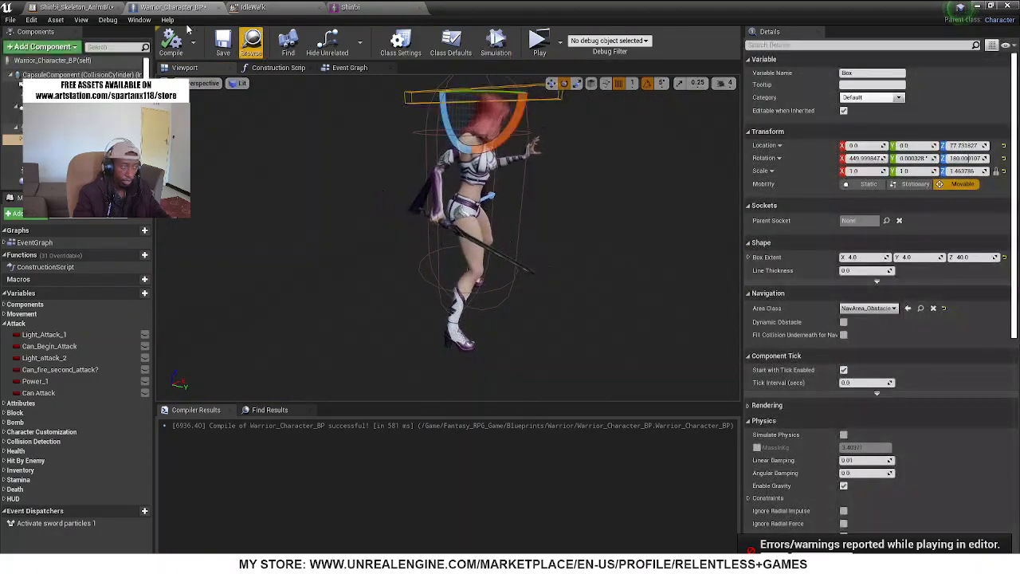
Examine the sword and the weapon_r bone's orientation on the Shinbi mesh, and look over the IdleWalk and animation blueprint assets
{"action": "left_click", "coordinate": [323, 6]}
{"action": "left_click", "coordinate": [375, 6]}
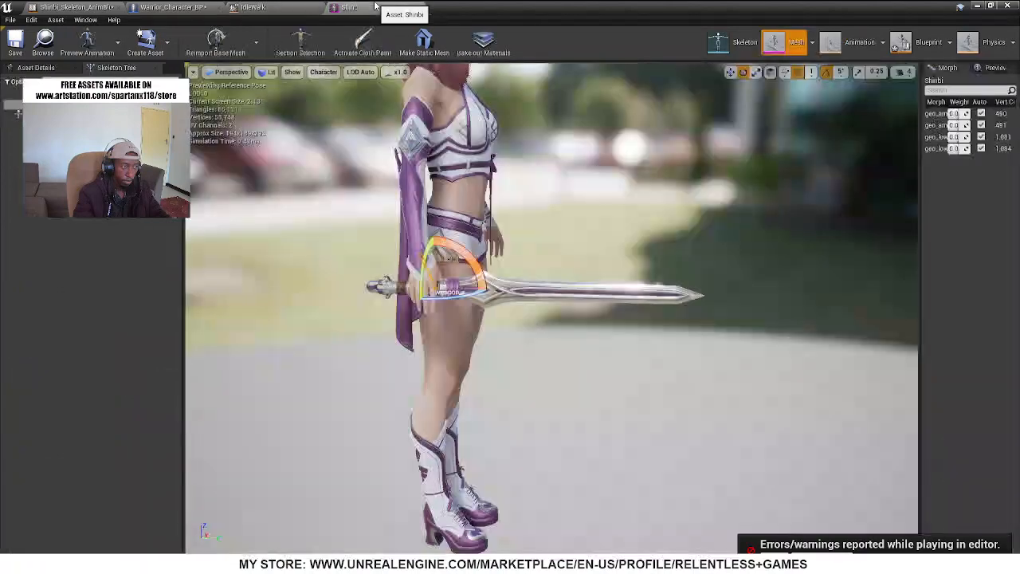
{"action": "right_click_drag", "start_coordinate": [472, 267], "coordinate": [496, 254]}
{"action": "key", "text": "w"}
{"action": "mouse_move", "coordinate": [323, 338]}
{"action": "left_mouse_down"}
{"action": "mouse_move", "coordinate": [361, 339]}
{"action": "mouse_move", "coordinate": [322, 338]}
{"action": "left_mouse_up"}
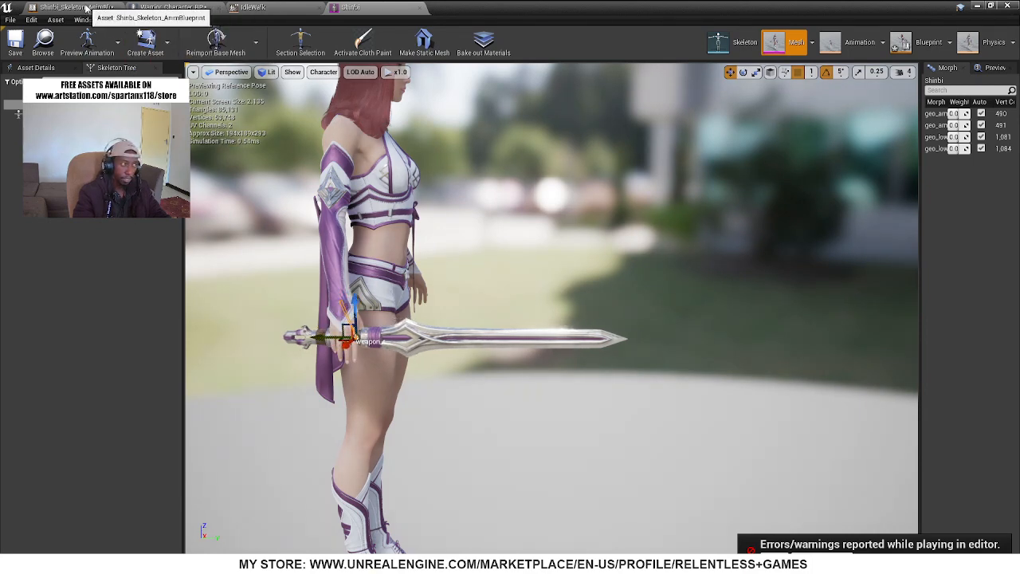
{"action": "left_click", "coordinate": [114, 7]}
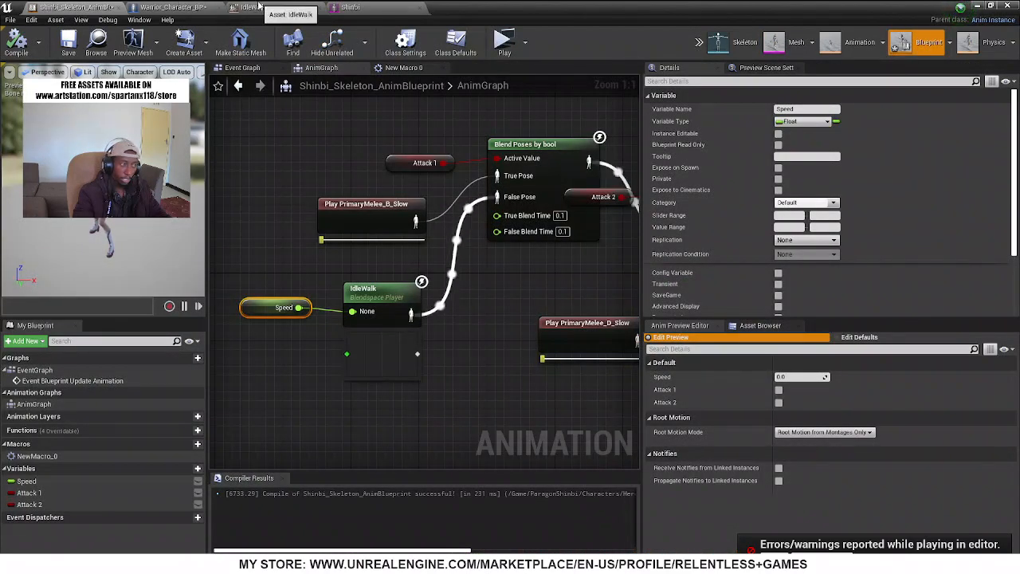
{"action": "left_click", "coordinate": [388, 6]}
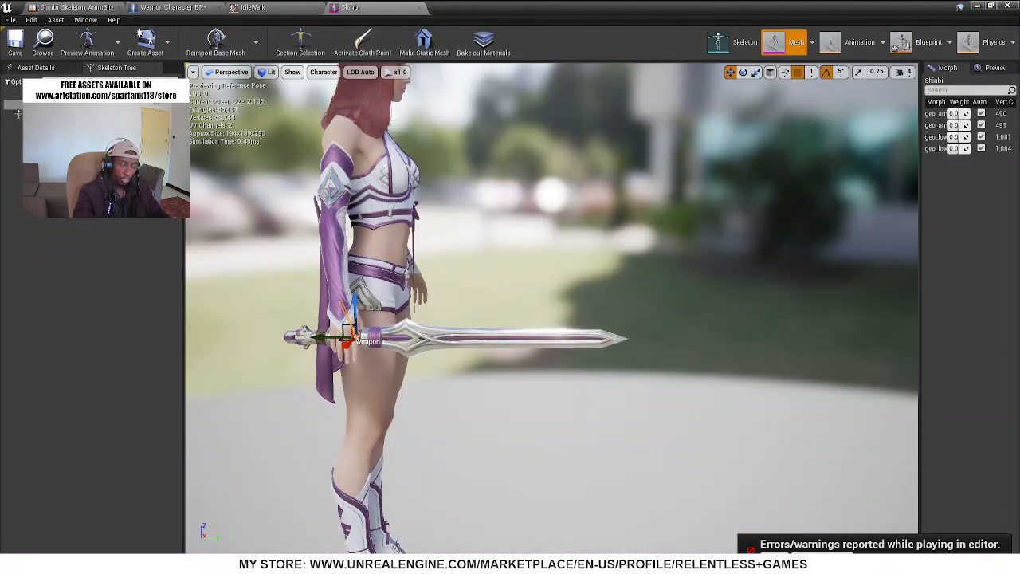
{"action": "left_click", "coordinate": [252, 6]}
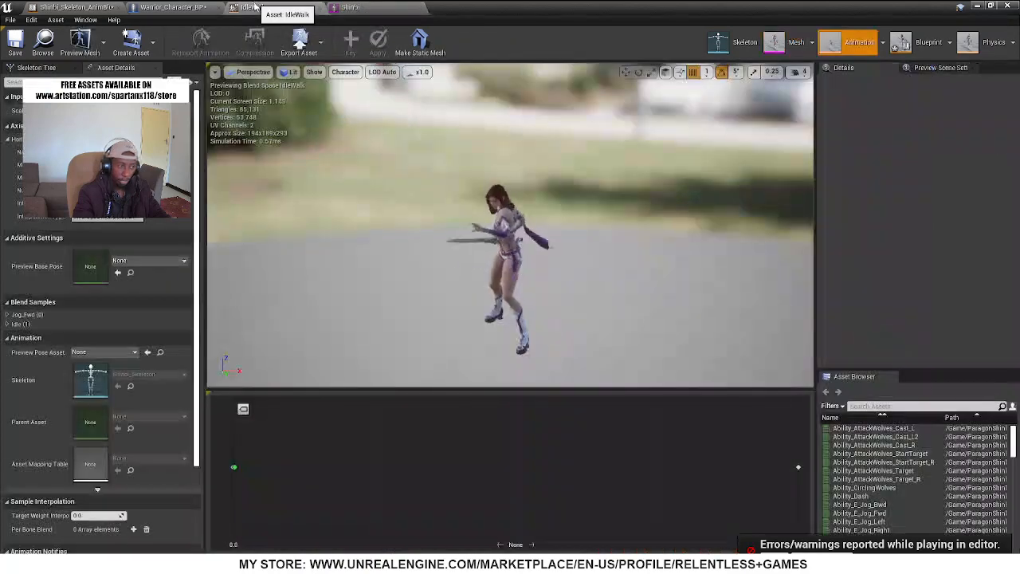
{"action": "left_click", "coordinate": [76, 6]}
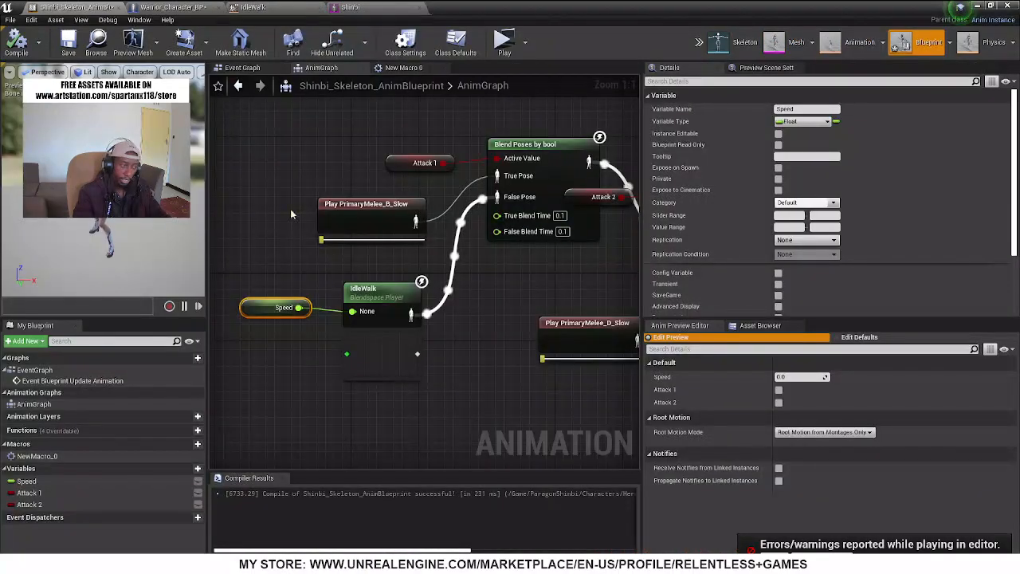
In Warrior_Character_BP, lengthen the Box collision by scaling it to about 2.32 on Z
{"action": "left_click", "coordinate": [172, 7]}
{"action": "right_click_drag", "start_coordinate": [449, 141], "coordinate": [486, 119]}
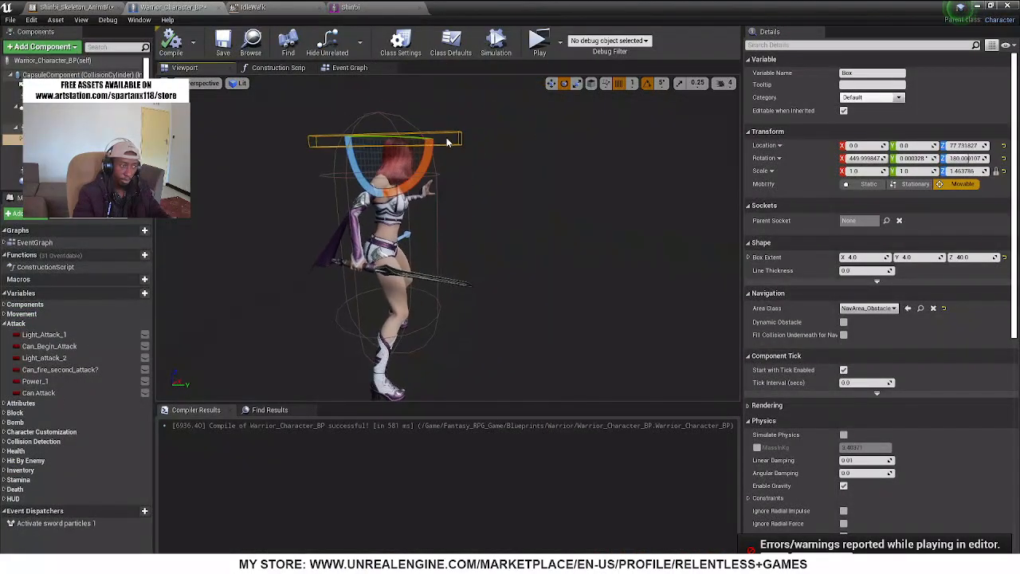
{"action": "key", "text": "r"}
{"action": "right_click_drag", "start_coordinate": [380, 139], "coordinate": [319, 135]}
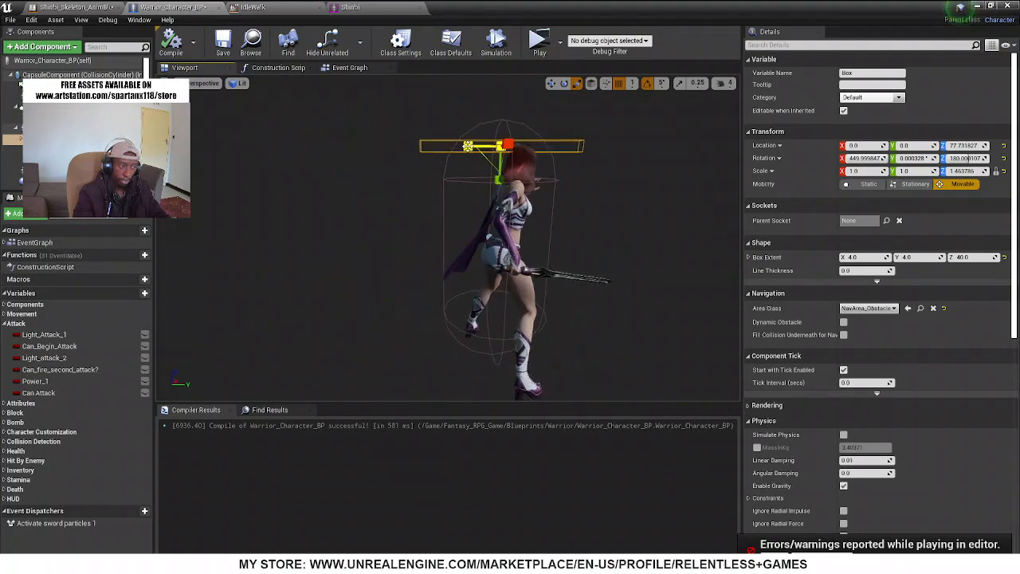
{"action": "left_click_drag", "start_coordinate": [468, 146], "coordinate": [421, 146]}
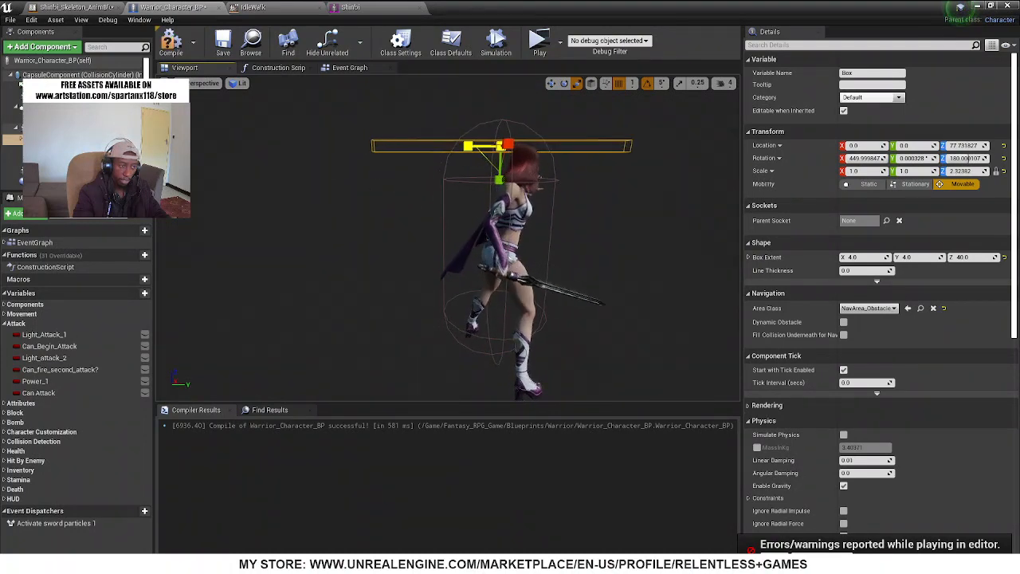
Simulate the blueprint to check how far the lengthened Box covers the sword, and stop the simulation
{"action": "left_click", "coordinate": [496, 44]}
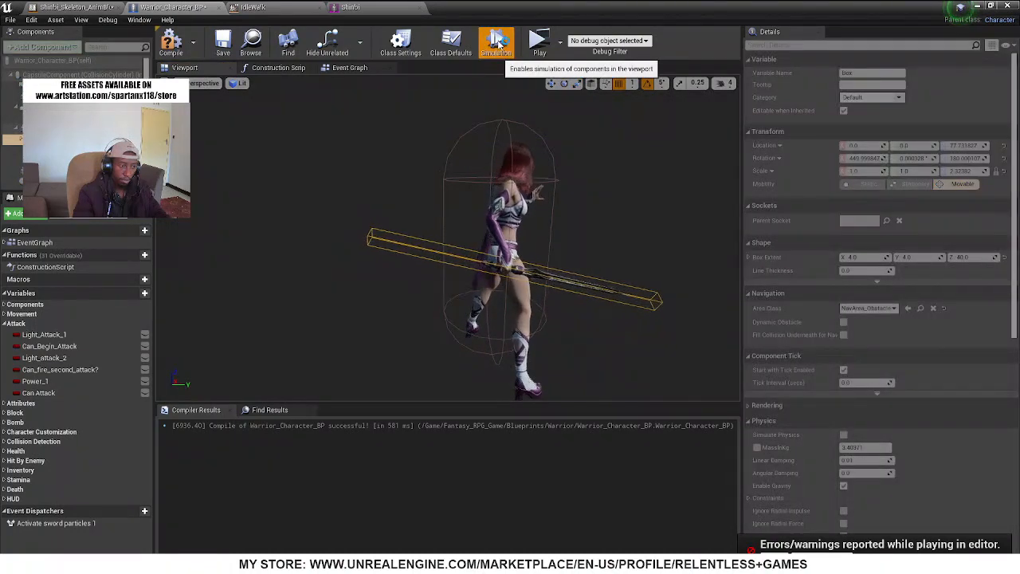
{"action": "right_click_drag", "start_coordinate": [510, 160], "coordinate": [550, 188]}
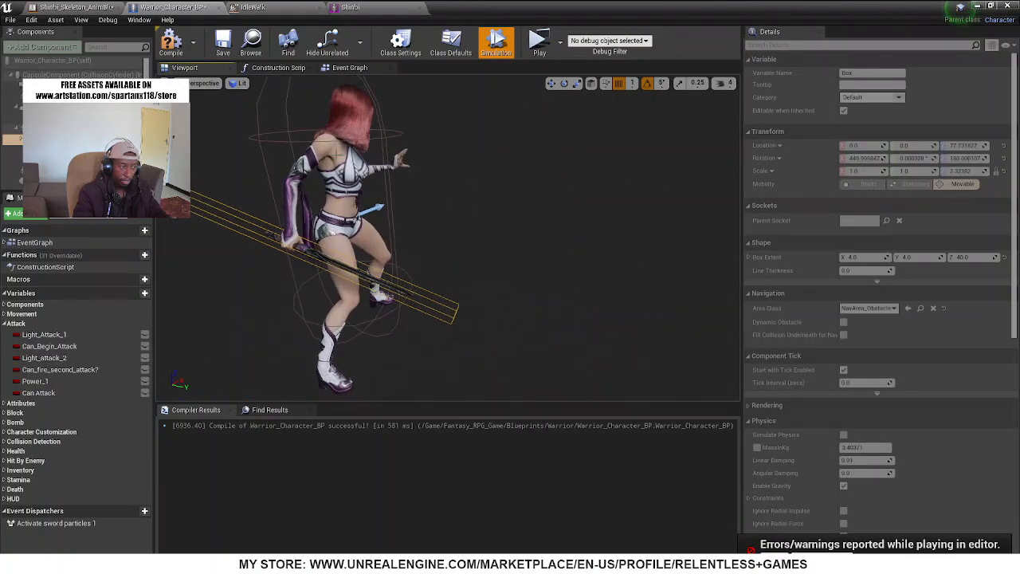
{"action": "left_click", "coordinate": [496, 46]}
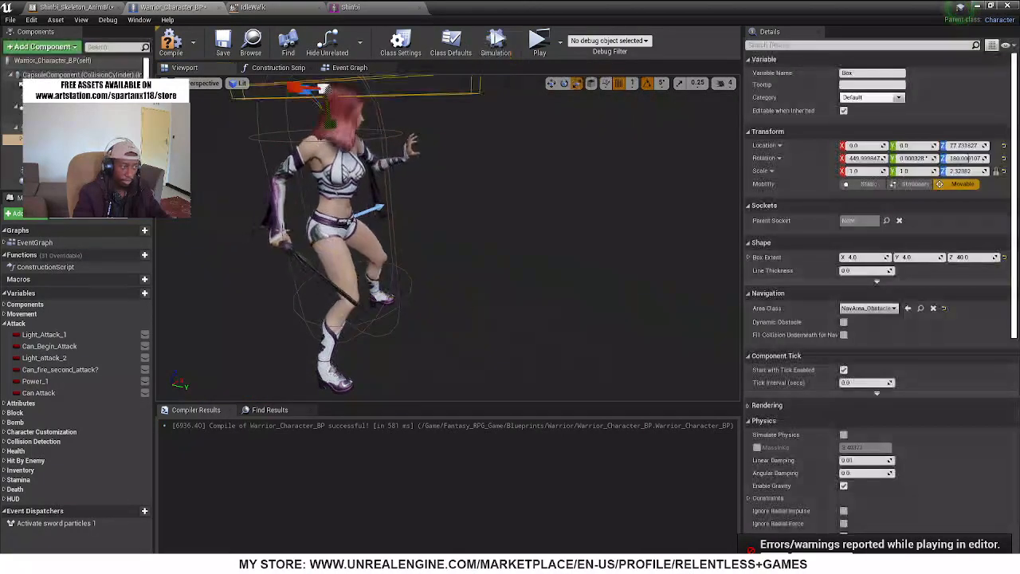
Play the city demo level from the main editor and run the character forward to test her in the game
{"action": "left_click", "coordinate": [977, 7]}
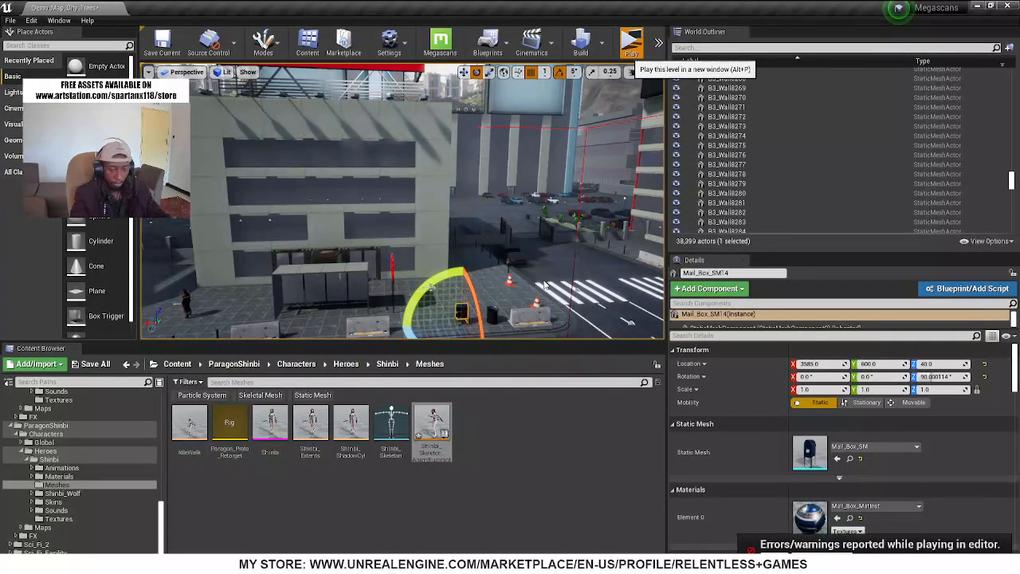
{"action": "left_click", "coordinate": [629, 46]}
{"action": "key", "text": "Escape"}
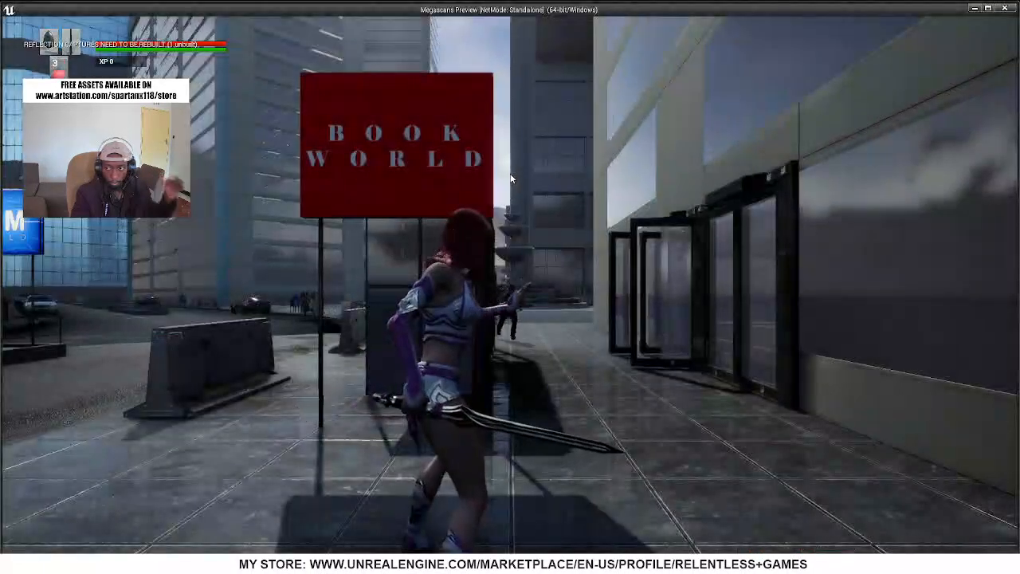
{"action": "left_click", "coordinate": [511, 178]}
{"action": "key", "text": "w"}
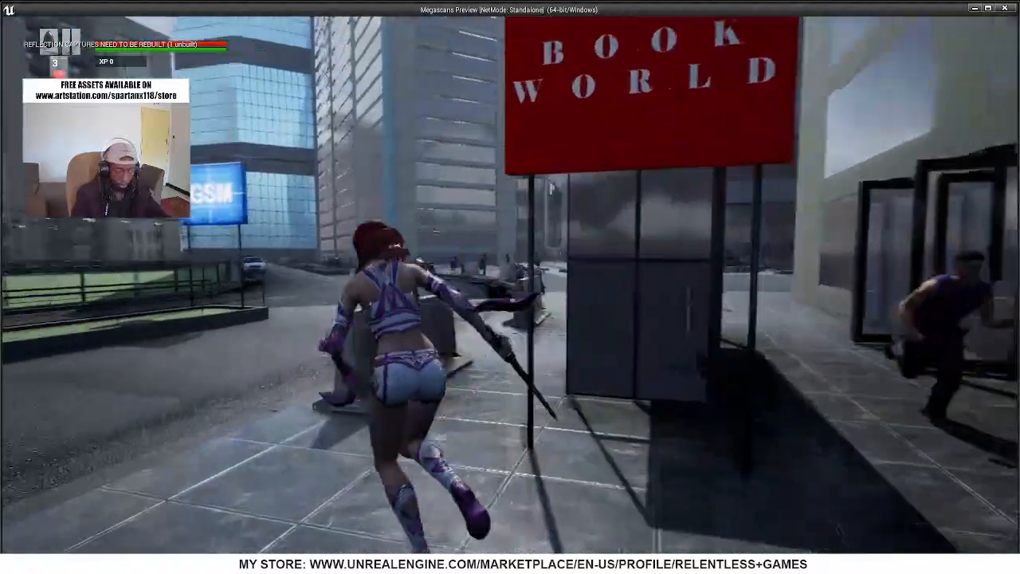
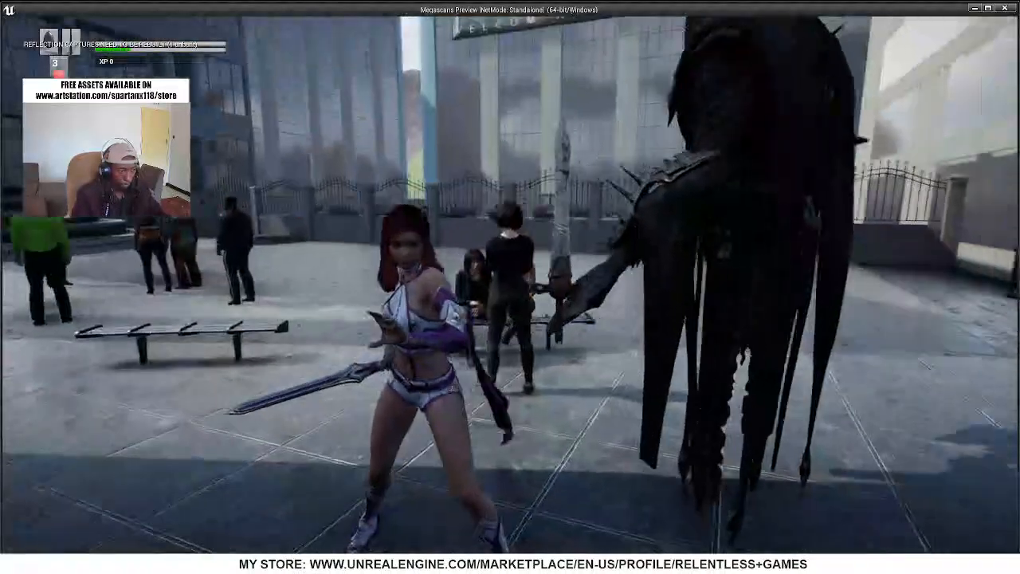
End the play session and look over the AnimGraph and Event Graph of Shinbi_Skeleton_AnimBlueprint
{"action": "key", "text": "Escape"}
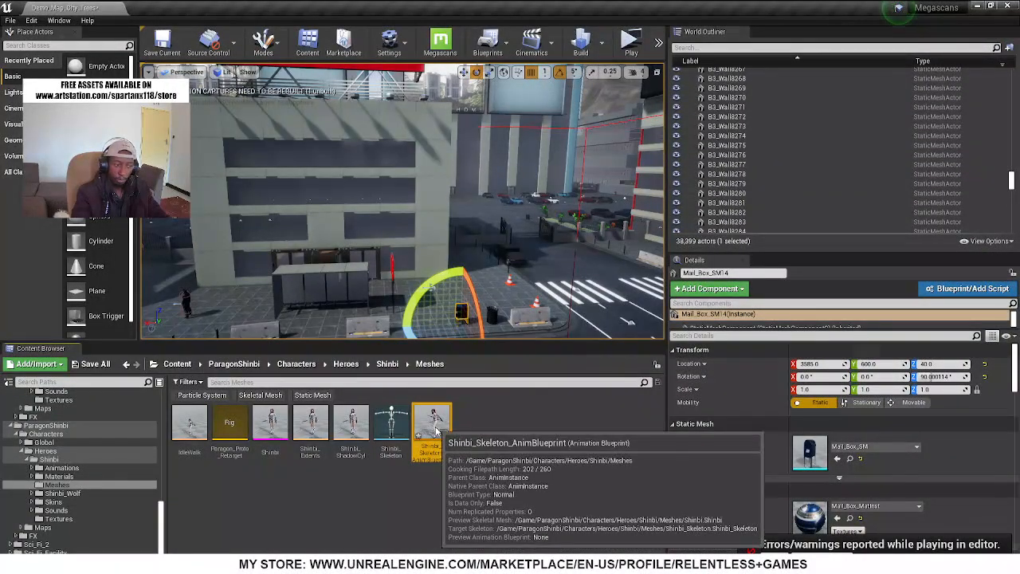
{"action": "double_click", "coordinate": [436, 432]}
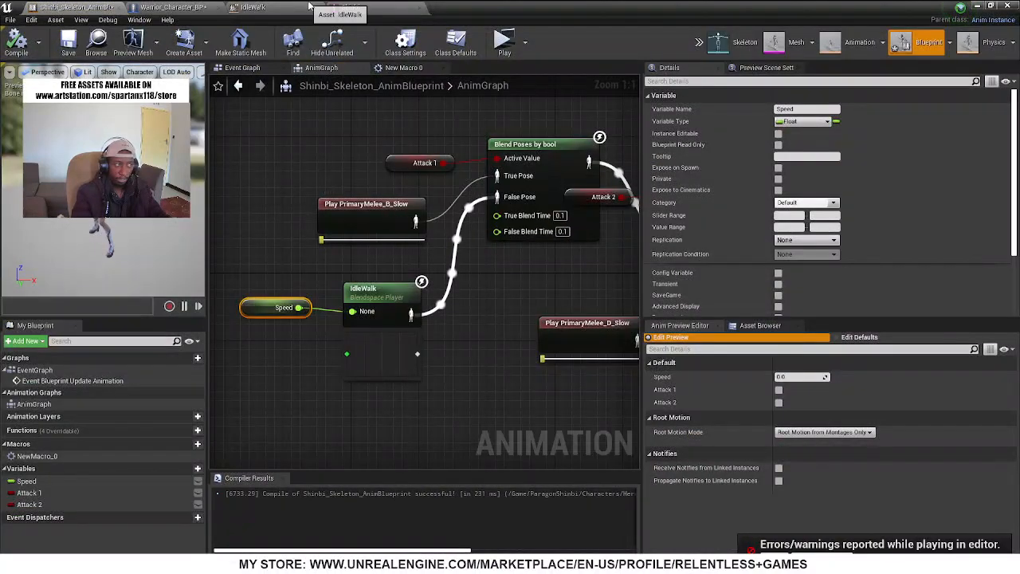
{"action": "scroll", "coordinate": [369, 241], "scroll_direction": "down", "scroll_amount": 4}
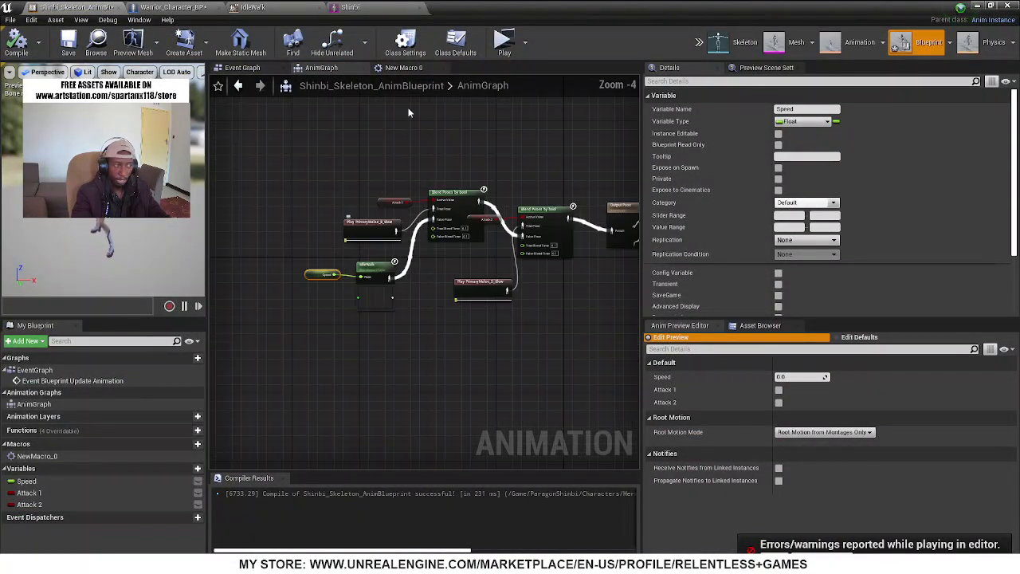
{"action": "left_click", "coordinate": [233, 70]}
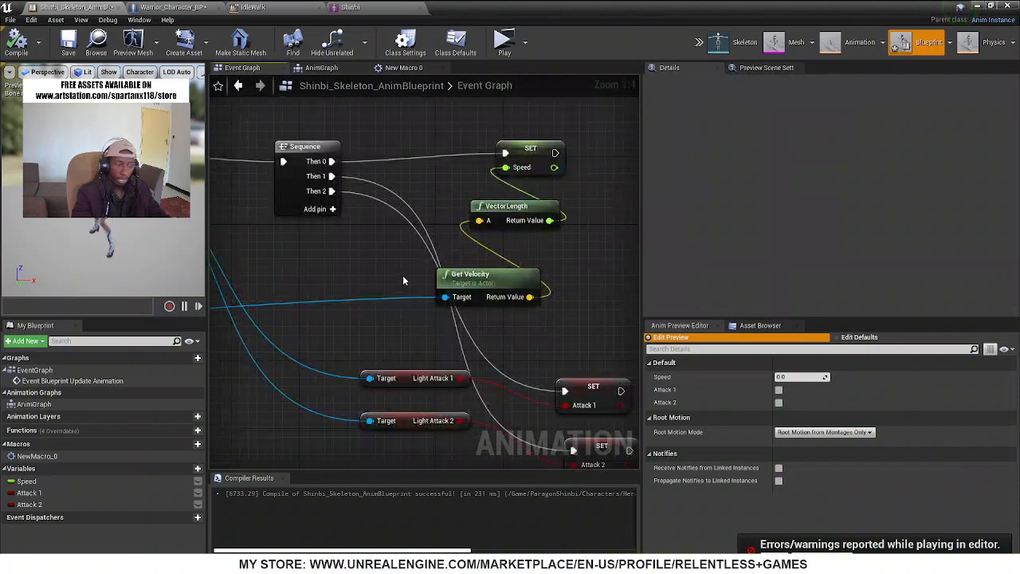
{"action": "scroll", "coordinate": [403, 281], "scroll_direction": "down", "scroll_amount": 9}
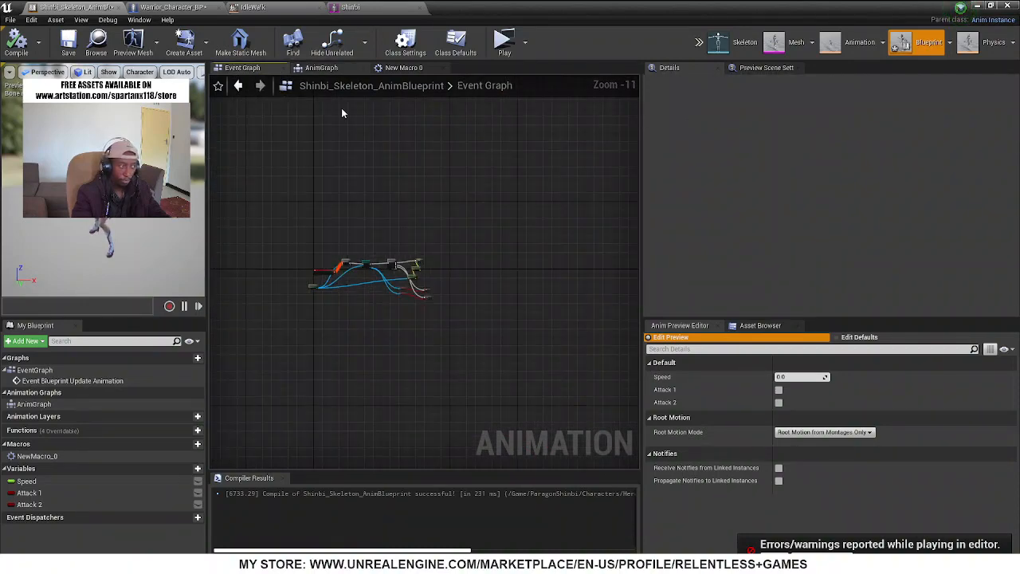
Simulate Warrior_Character_BP briefly to recheck the Box collision against the sword, and stop the simulation
{"action": "left_click", "coordinate": [140, 6]}
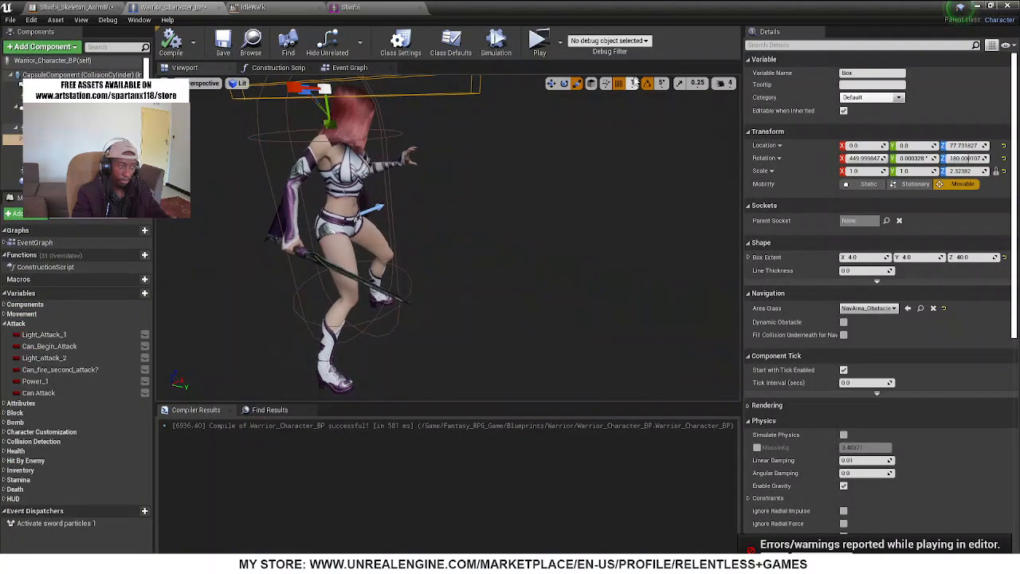
{"action": "left_click", "coordinate": [497, 44]}
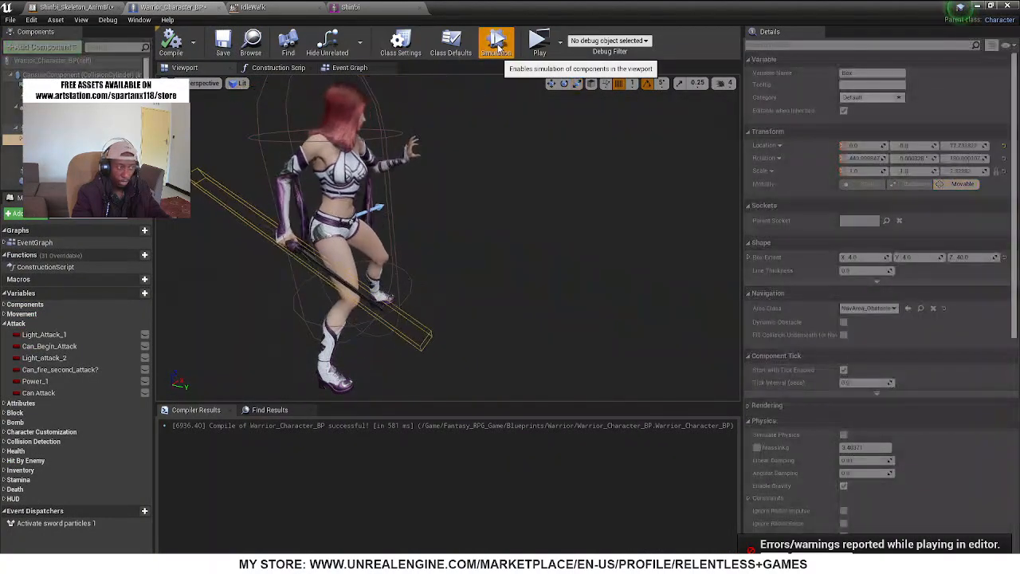
{"action": "left_click", "coordinate": [498, 45]}
Look through Warrior_Character_BP's Event Graph for the Weapon_Collisions logic driven by the Box overlap event
{"action": "left_click", "coordinate": [344, 67]}
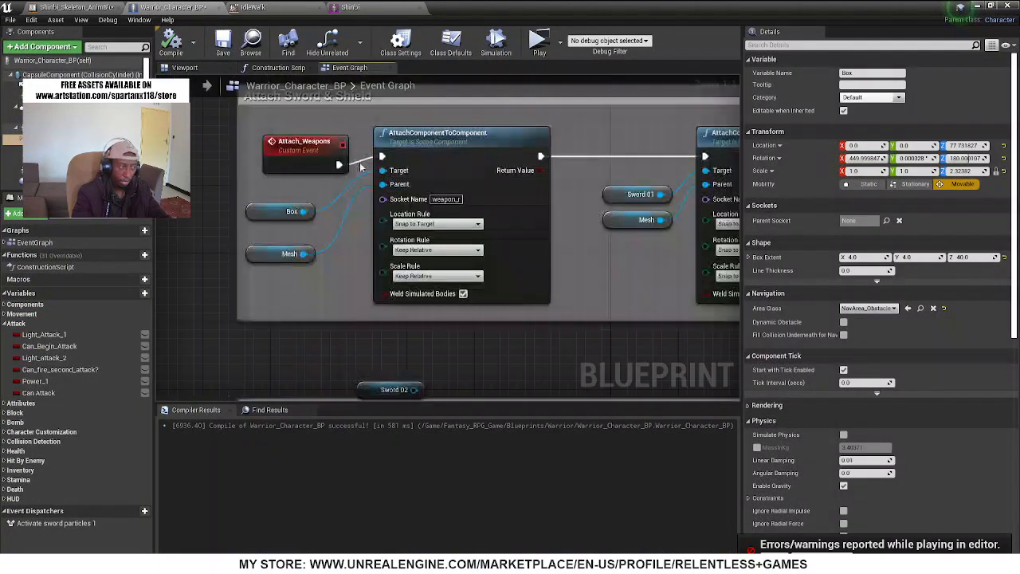
{"action": "scroll", "coordinate": [393, 249], "scroll_direction": "down", "scroll_amount": 9}
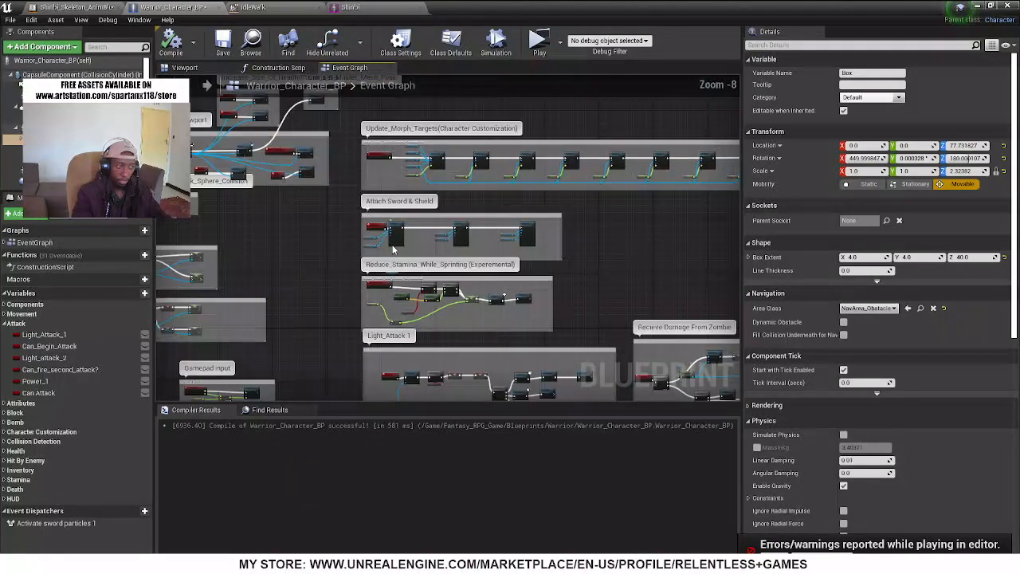
{"action": "scroll", "coordinate": [391, 245], "scroll_direction": "down", "scroll_amount": 3}
{"action": "scroll", "coordinate": [547, 323], "scroll_direction": "up", "scroll_amount": 3}
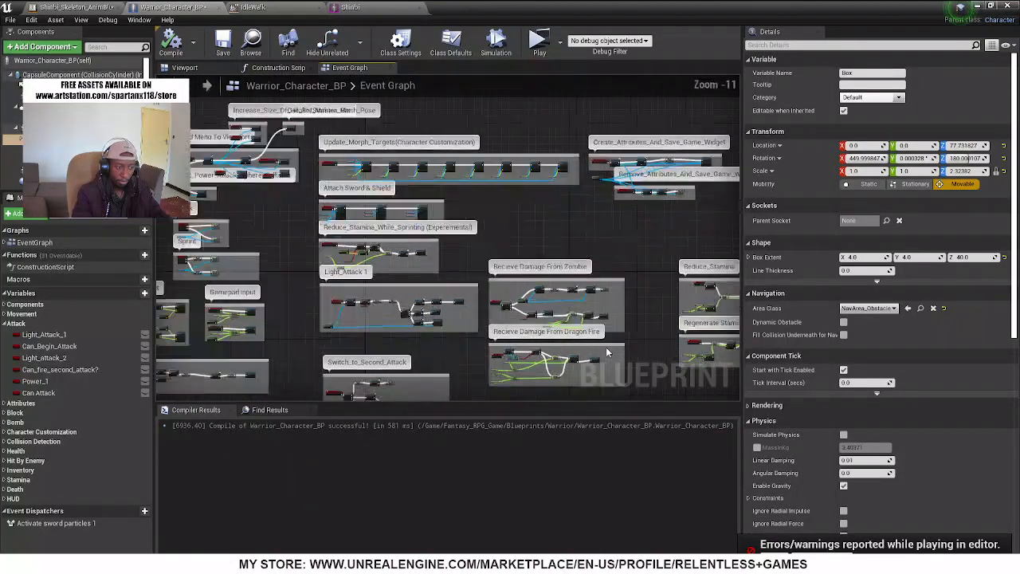
{"action": "scroll", "coordinate": [532, 315], "scroll_direction": "down", "scroll_amount": 3}
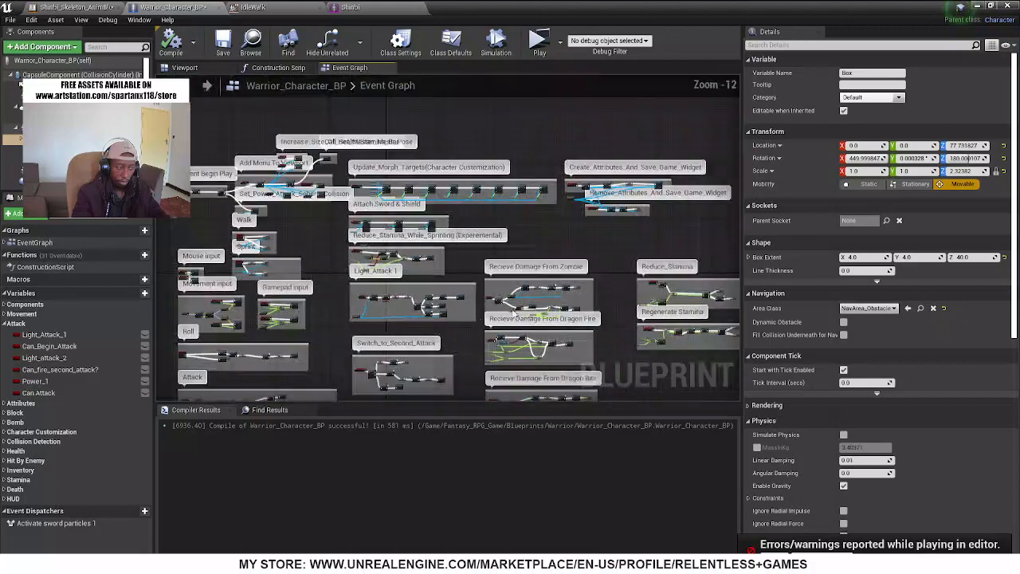
{"action": "right_click_drag", "start_coordinate": [603, 316], "coordinate": [702, 138]}
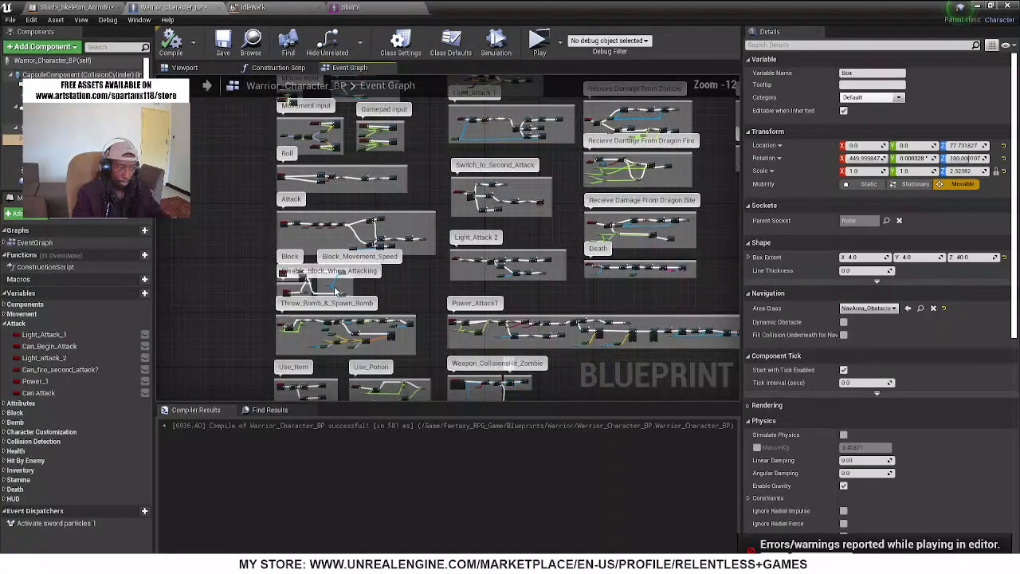
{"action": "scroll", "coordinate": [494, 365], "scroll_direction": "up", "scroll_amount": 5}
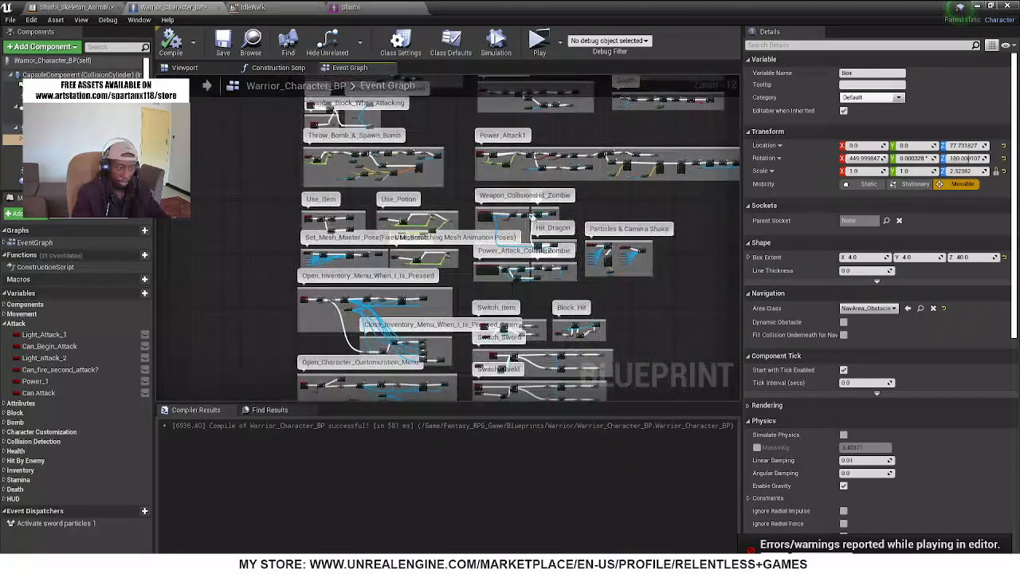
{"action": "scroll", "coordinate": [511, 239], "scroll_direction": "up", "scroll_amount": 8}
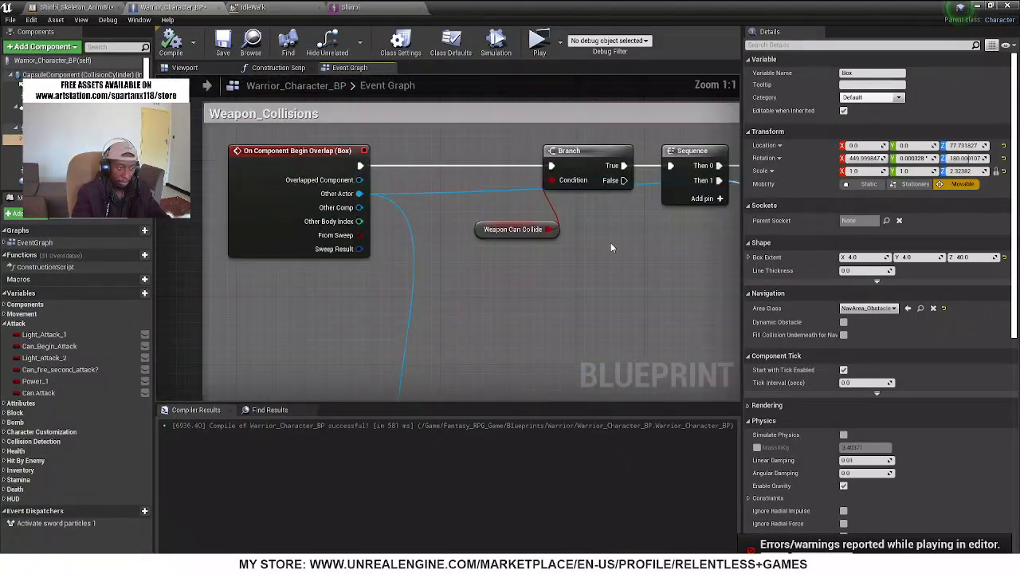
Examine the Hit_Zombie and Hit_Dragon branches of Weapon_Collisions and their Hit by Sword calls
{"action": "right_click_drag", "start_coordinate": [610, 242], "coordinate": [513, 242]}
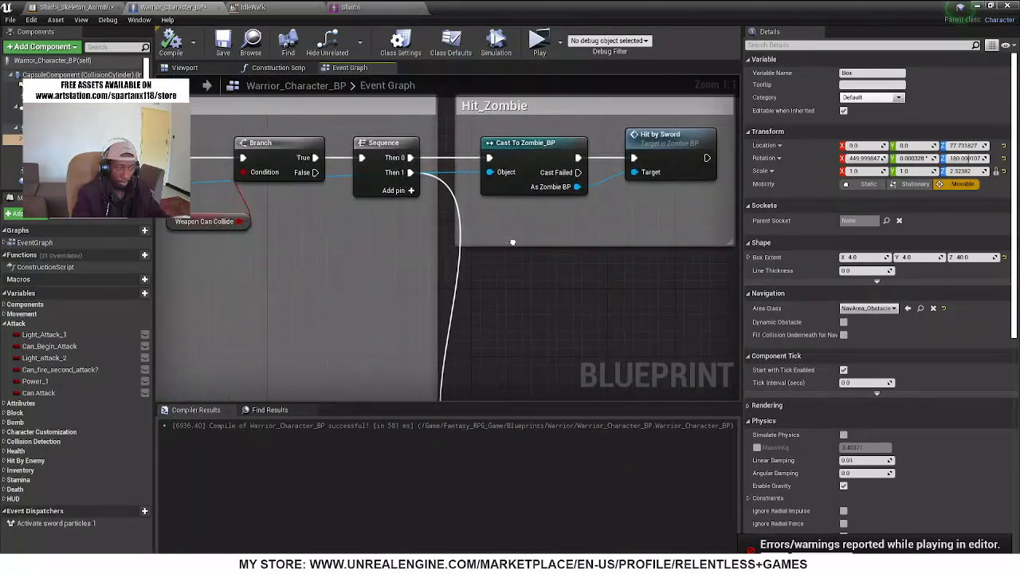
{"action": "left_click", "coordinate": [670, 134]}
{"action": "scroll", "coordinate": [663, 143], "scroll_direction": "down", "scroll_amount": 2}
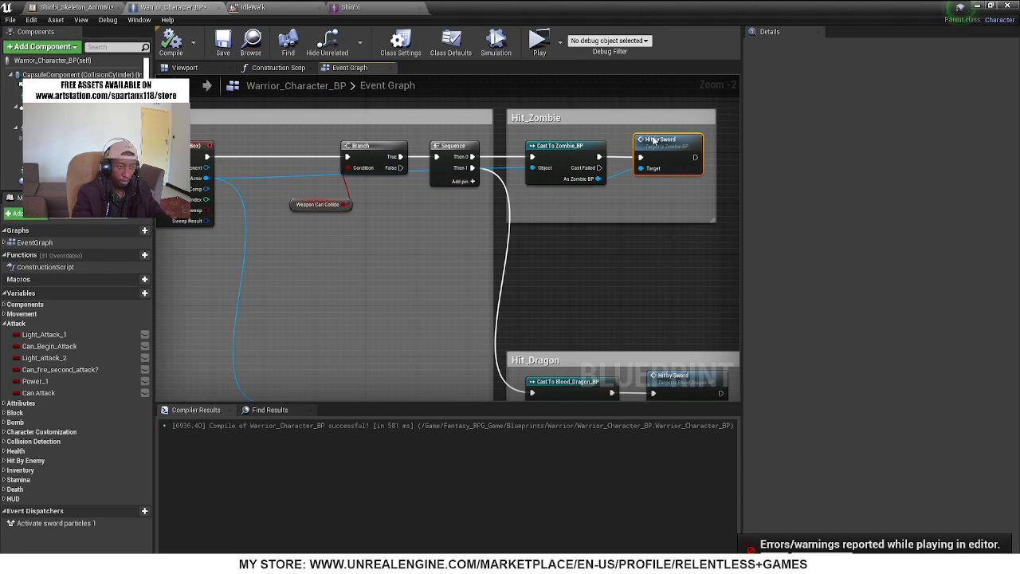
{"action": "right_click_drag", "start_coordinate": [436, 245], "coordinate": [372, 105]}
{"action": "scroll", "coordinate": [588, 235], "scroll_direction": "down", "scroll_amount": 6}
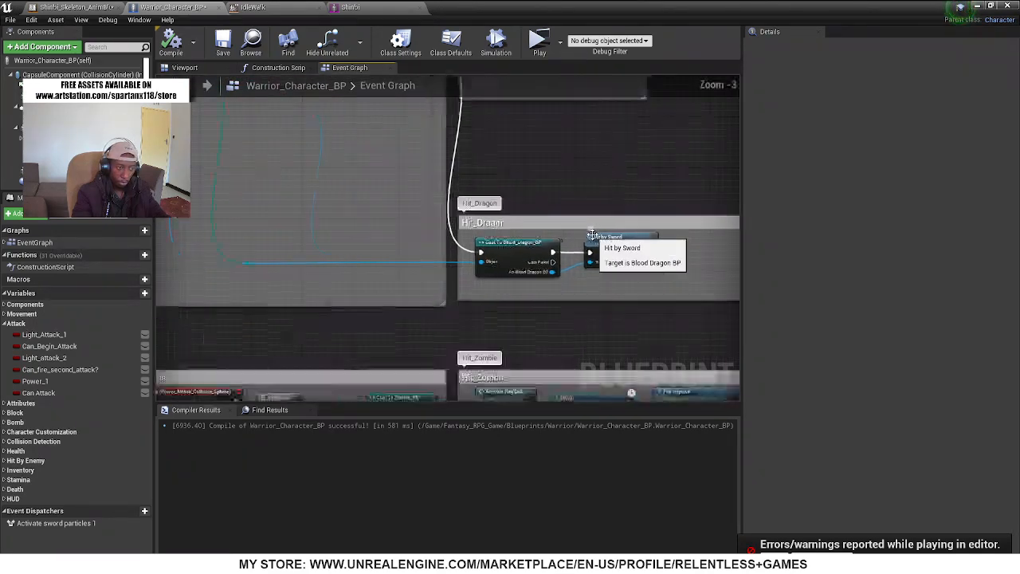
{"action": "scroll", "coordinate": [491, 163], "scroll_direction": "up", "scroll_amount": 4}
{"action": "scroll", "coordinate": [500, 208], "scroll_direction": "up", "scroll_amount": 4}
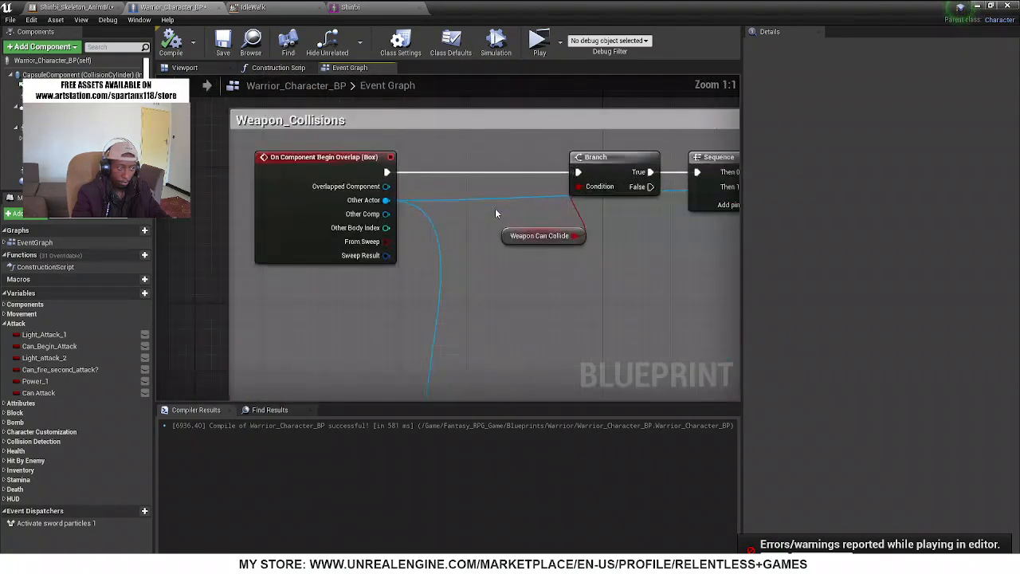
Inspect the Weapon Can Collide condition, and look through the Light_Attack 2 and Switch_to_Second_Attack groups for where it is set
{"action": "left_click", "coordinate": [540, 242]}
{"action": "scroll", "coordinate": [526, 239], "scroll_direction": "down", "scroll_amount": 6}
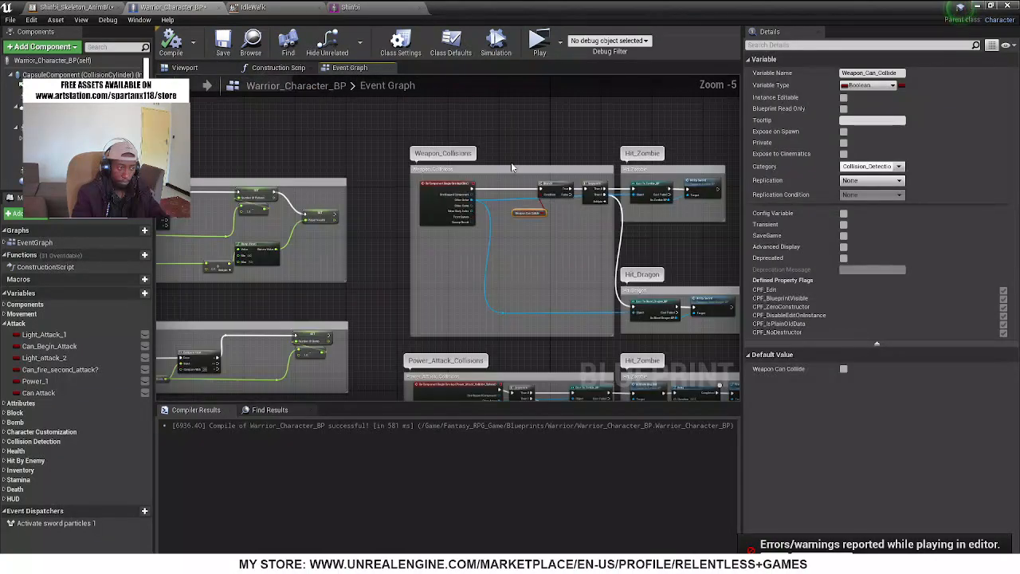
{"action": "scroll", "coordinate": [427, 316], "scroll_direction": "down", "scroll_amount": 5}
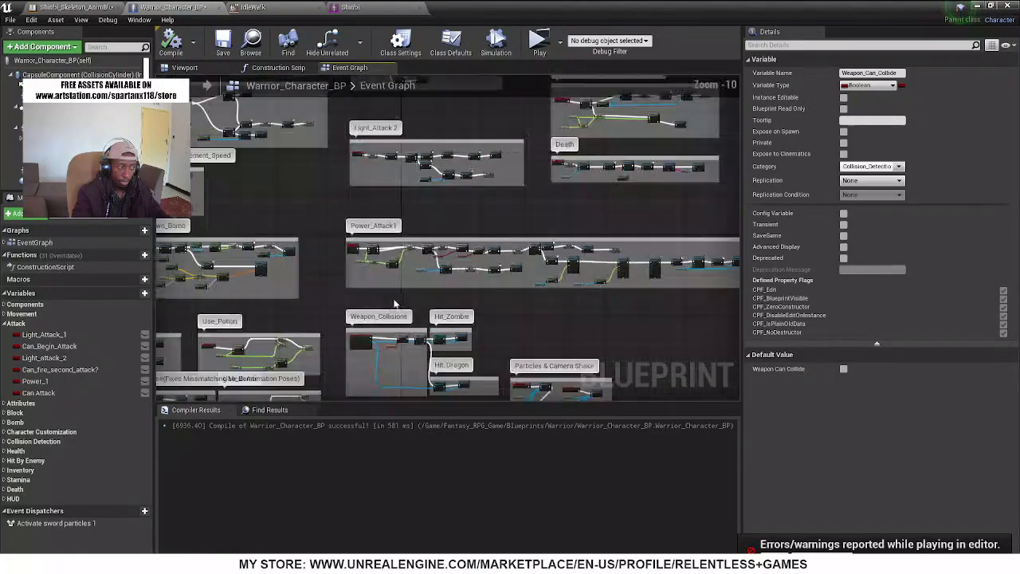
{"action": "scroll", "coordinate": [468, 169], "scroll_direction": "up", "scroll_amount": 8}
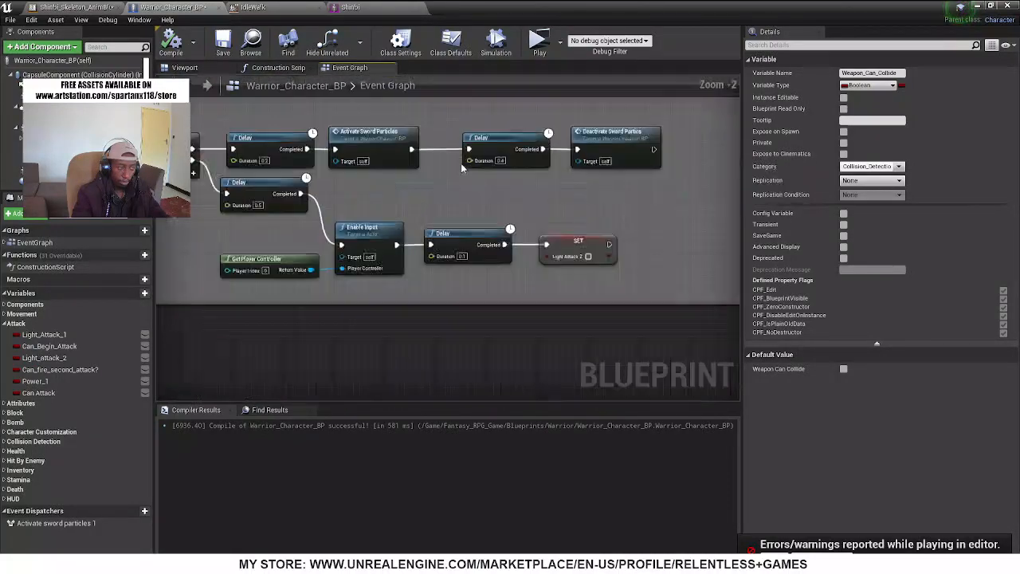
{"action": "scroll", "coordinate": [386, 229], "scroll_direction": "up", "scroll_amount": 2}
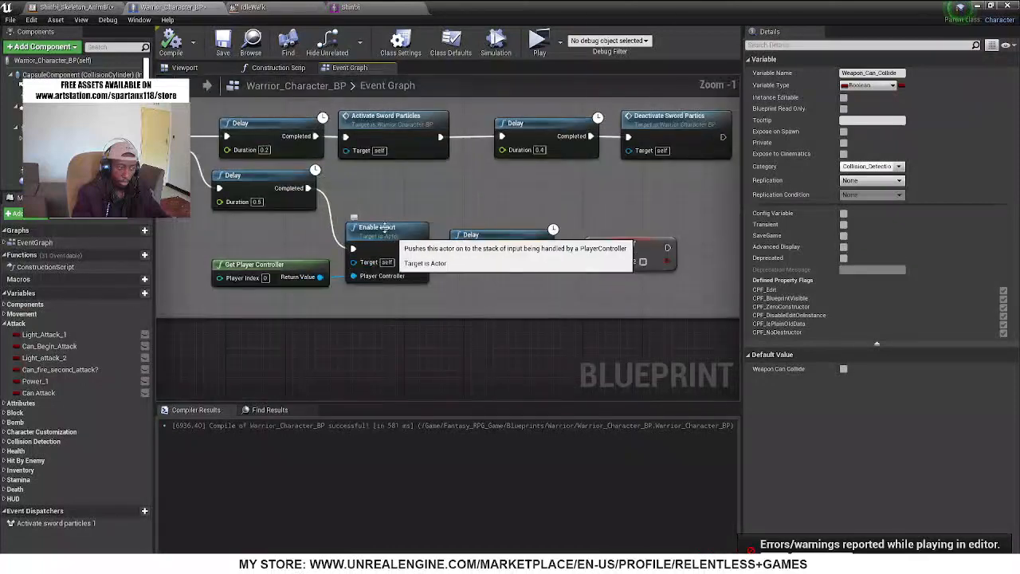
{"action": "right_click_drag", "start_coordinate": [348, 199], "coordinate": [539, 399]}
{"action": "scroll", "coordinate": [460, 251], "scroll_direction": "down", "scroll_amount": 5}
{"action": "scroll", "coordinate": [460, 251], "scroll_direction": "down", "scroll_amount": 3}
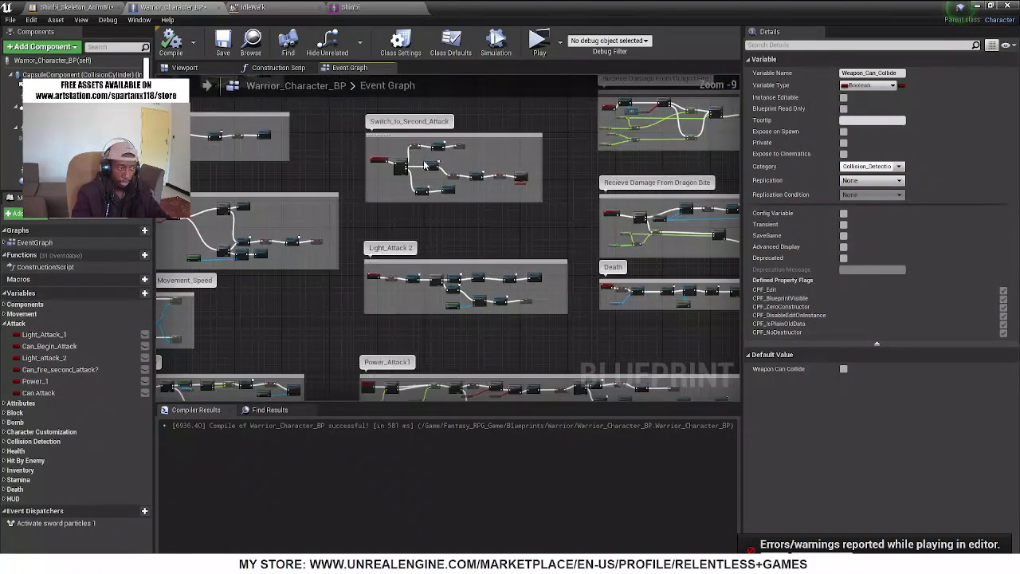
{"action": "scroll", "coordinate": [423, 162], "scroll_direction": "up", "scroll_amount": 4}
{"action": "scroll", "coordinate": [420, 162], "scroll_direction": "down", "scroll_amount": 3}
{"action": "scroll", "coordinate": [415, 130], "scroll_direction": "up", "scroll_amount": 3}
{"action": "scroll", "coordinate": [443, 283], "scroll_direction": "down", "scroll_amount": 7}
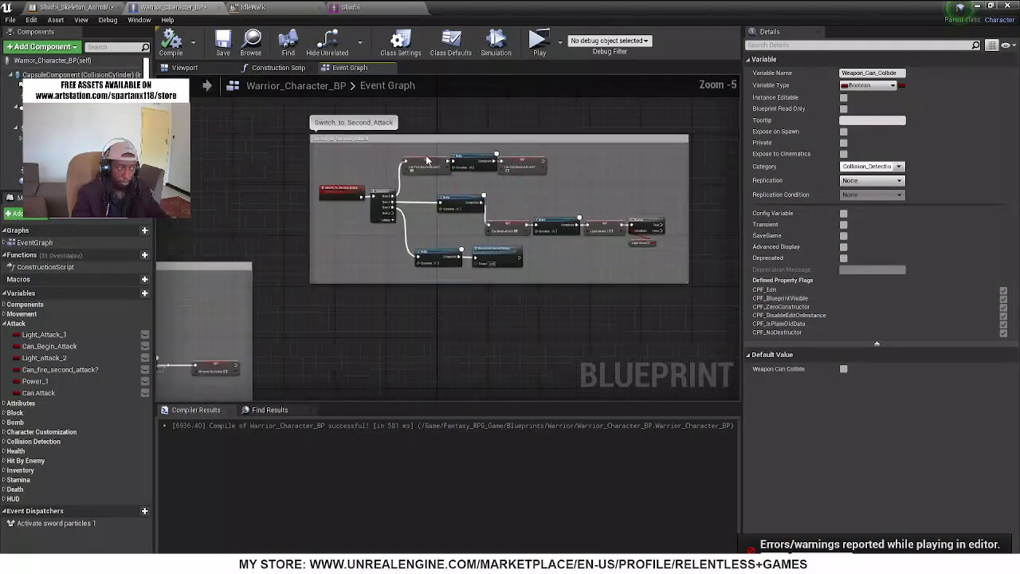
Examine the Light_Attack 1 chain from its Can Begin Attack branch through to Switch to Second Attack
{"action": "scroll", "coordinate": [432, 241], "scroll_direction": "up", "scroll_amount": 10}
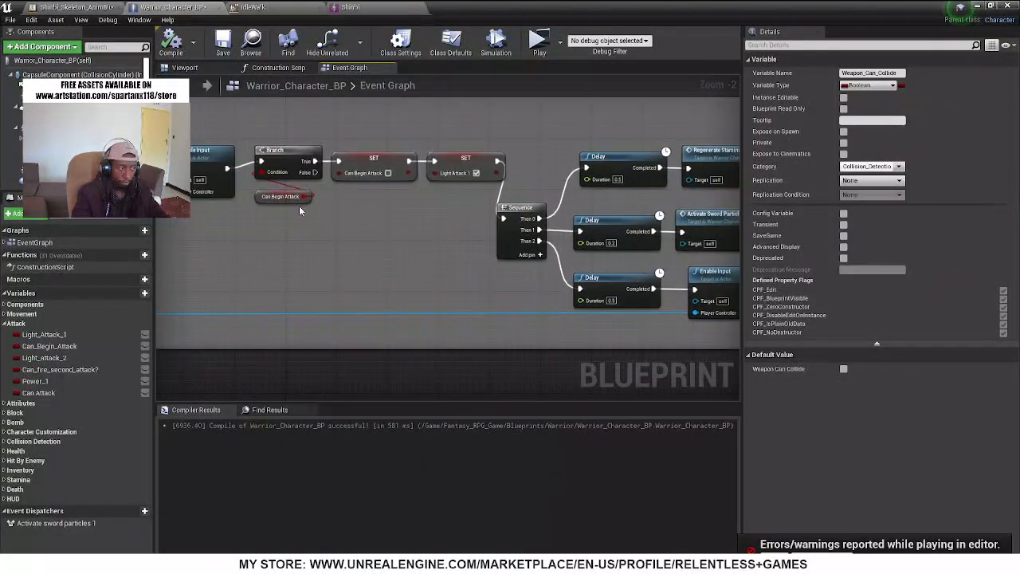
{"action": "scroll", "coordinate": [359, 211], "scroll_direction": "up", "scroll_amount": 2}
{"action": "right_click_drag", "start_coordinate": [490, 244], "coordinate": [160, 227]}
{"action": "scroll", "coordinate": [384, 258], "scroll_direction": "down", "scroll_amount": 4}
{"action": "scroll", "coordinate": [516, 255], "scroll_direction": "up", "scroll_amount": 1}
{"action": "right_click_drag", "start_coordinate": [516, 255], "coordinate": [346, 260]}
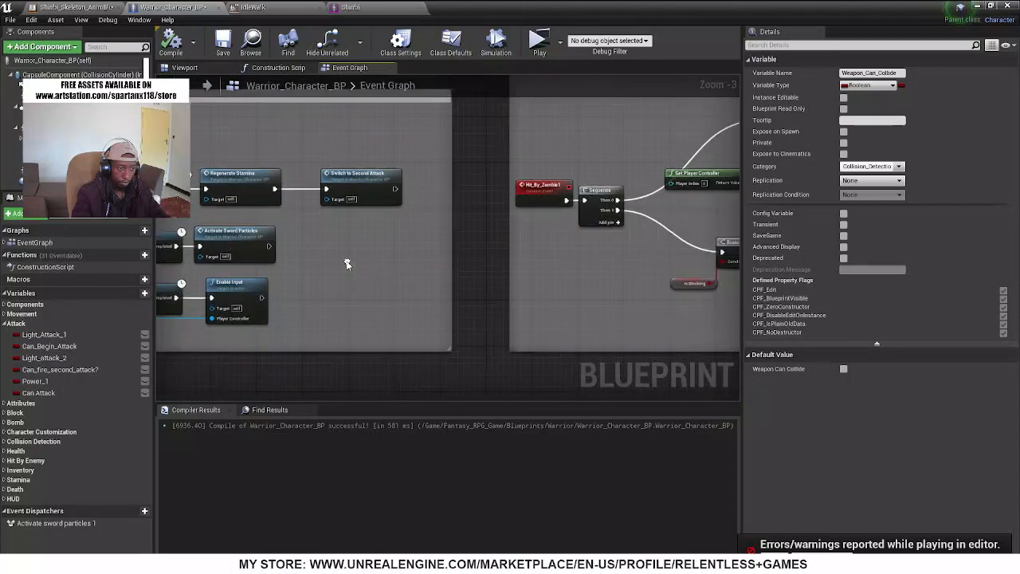
{"action": "scroll", "coordinate": [346, 261], "scroll_direction": "down", "scroll_amount": 5}
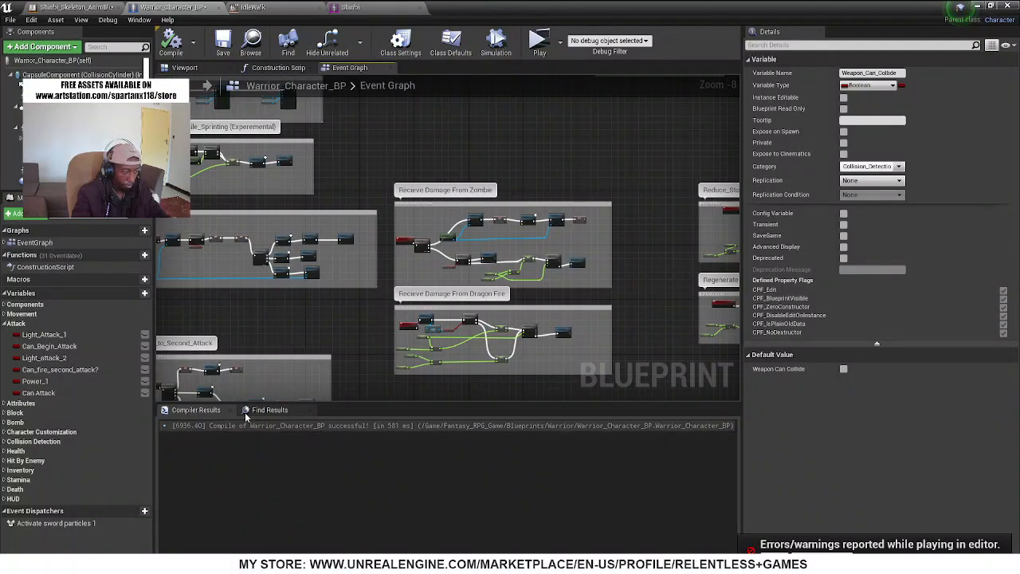
Search the blueprint for "weapo collide" and jump to the first Set Weapon_Can_Collide node in the Event Graph
{"action": "left_click", "coordinate": [269, 410]}
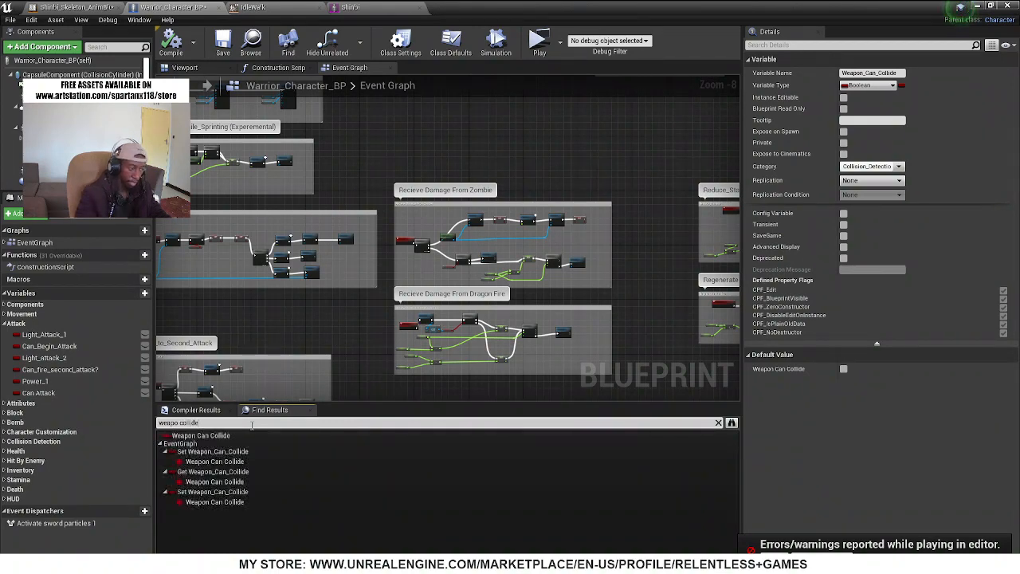
{"action": "double_click", "coordinate": [229, 463]}
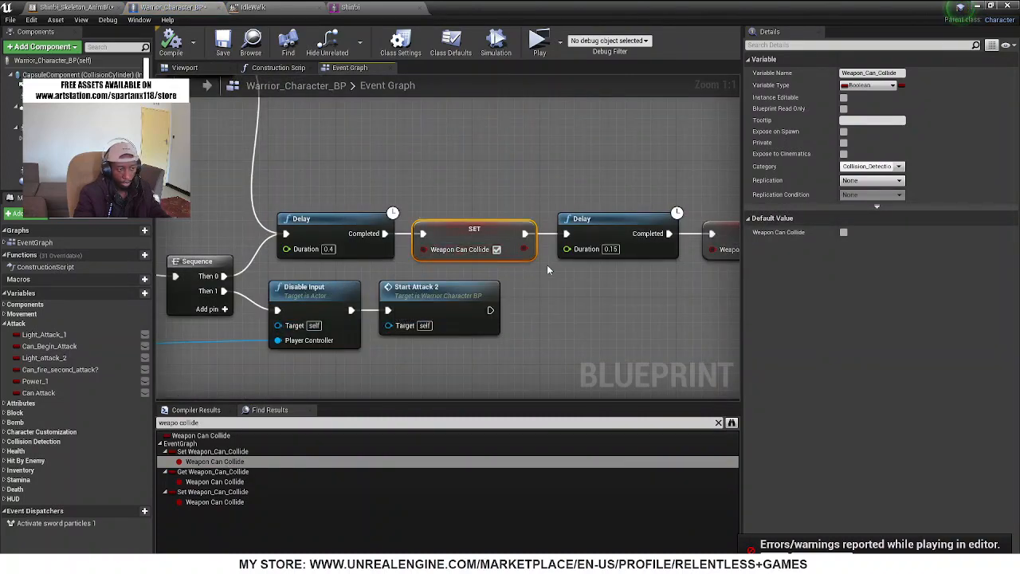
Set the duration of the Delay between the two SET Weapon Can Collide nodes to 1.0
{"action": "right_click_drag", "start_coordinate": [625, 275], "coordinate": [474, 288]}
{"action": "scroll", "coordinate": [512, 284], "scroll_direction": "down", "scroll_amount": 2}
{"action": "scroll", "coordinate": [512, 284], "scroll_direction": "down", "scroll_amount": 2}
{"action": "right_click_drag", "start_coordinate": [303, 197], "coordinate": [279, 180]}
{"action": "scroll", "coordinate": [510, 283], "scroll_direction": "up", "scroll_amount": 4}
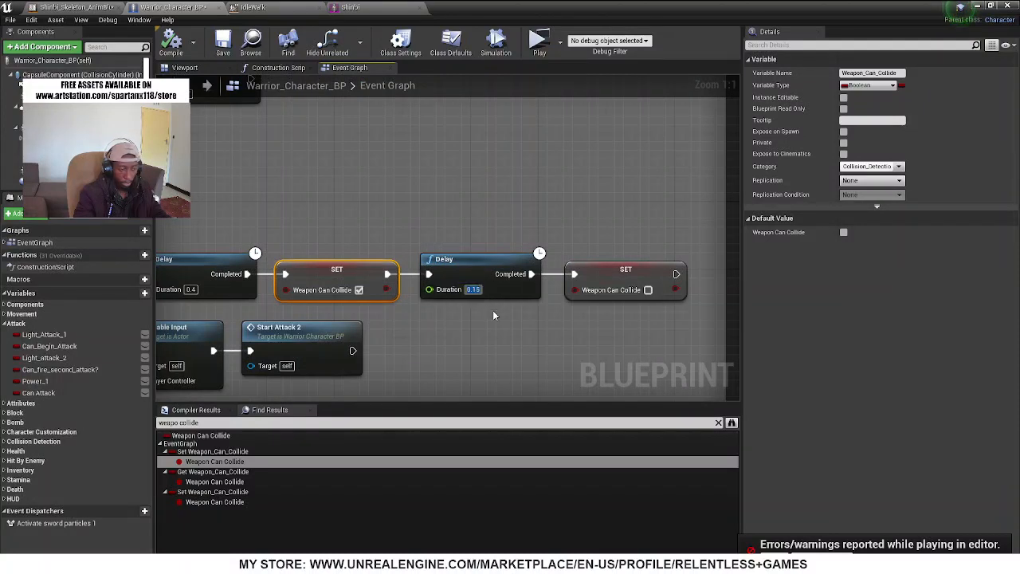
{"action": "type", "text": "1"}
{"action": "left_click", "coordinate": [508, 332]}
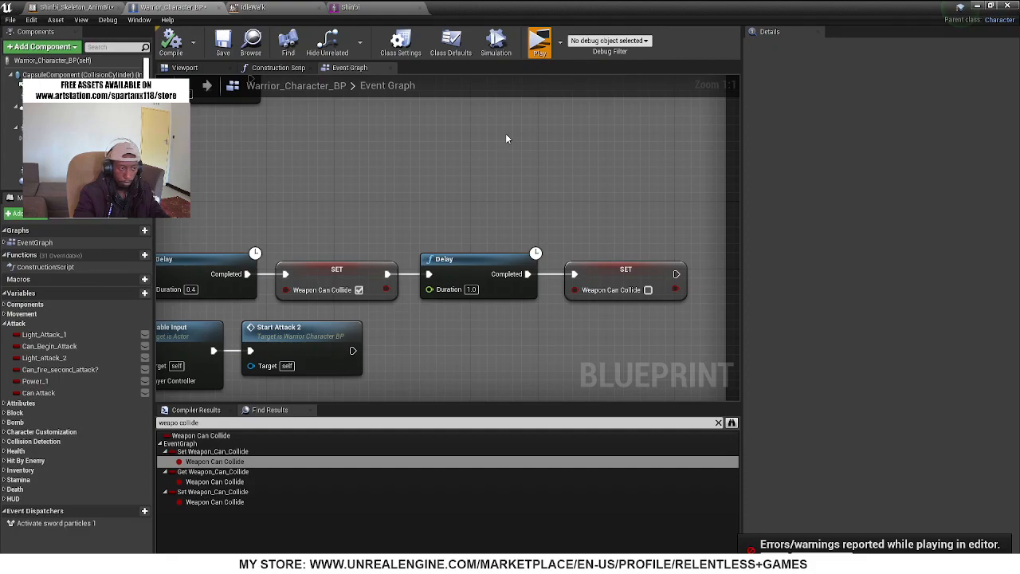
Run Shinbi down the street in the play session and strike the hooded enemy with sword attacks
{"action": "key", "text": "w"}
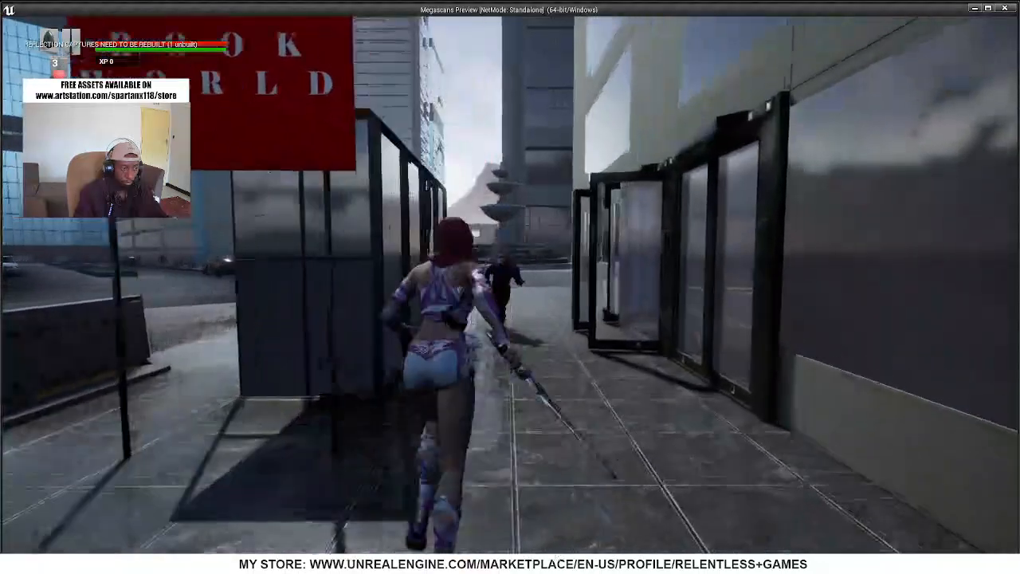
{"action": "key", "text": "w"}
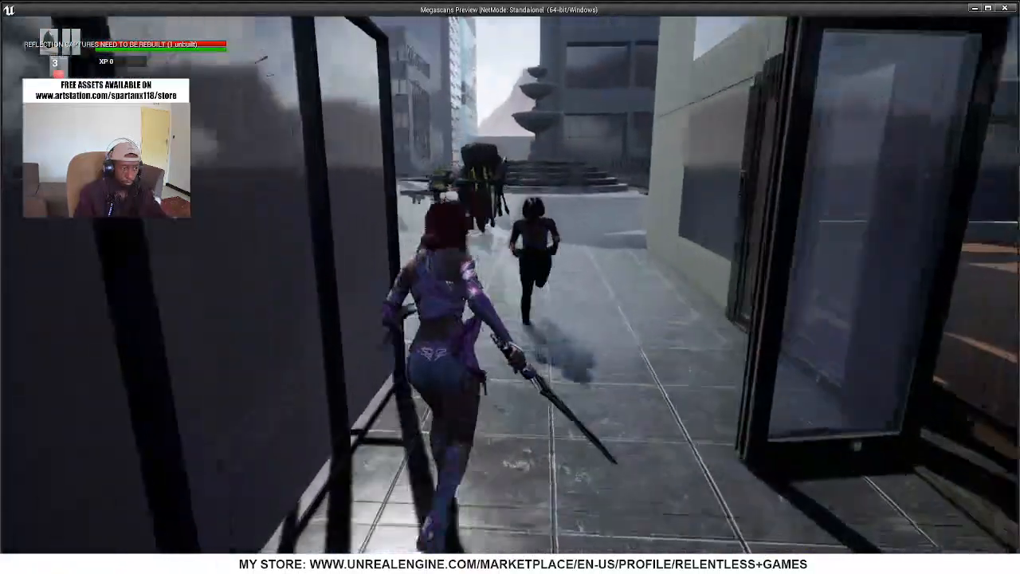
{"action": "key", "text": "w"}
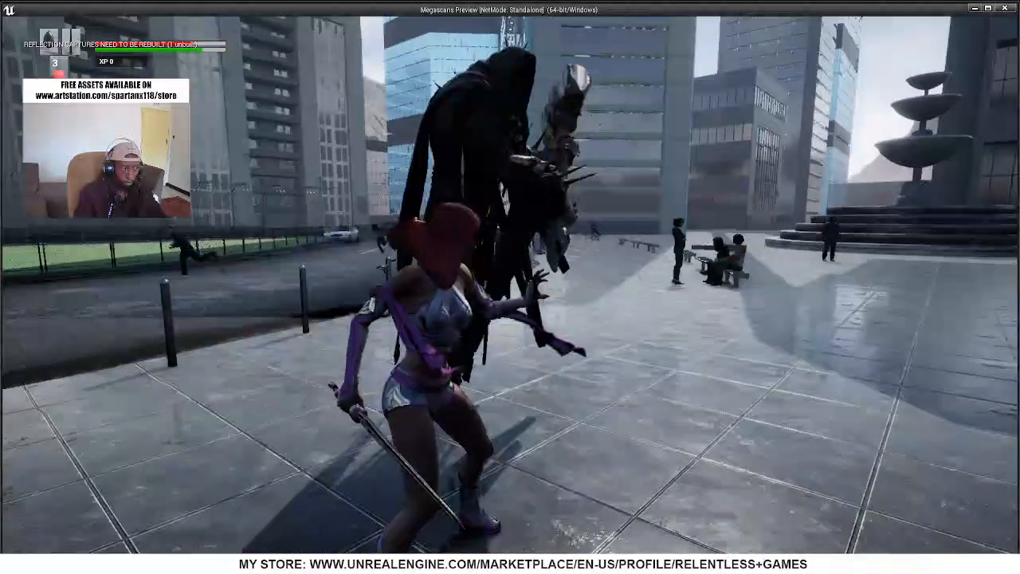
{"action": "left_click", "coordinate": [510, 287]}
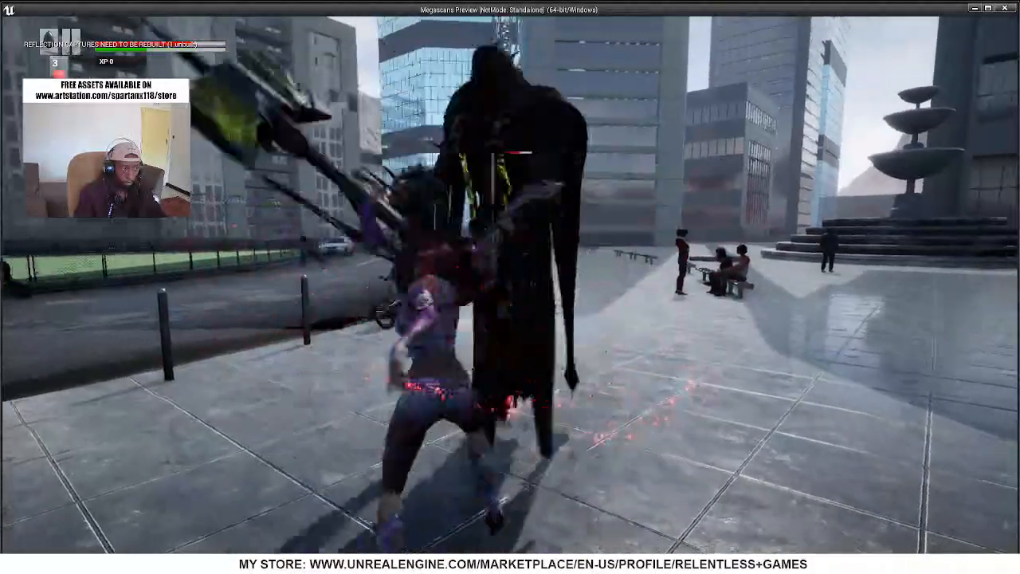
{"action": "left_click", "coordinate": [510, 287]}
{"action": "left_click", "coordinate": [510, 287]}
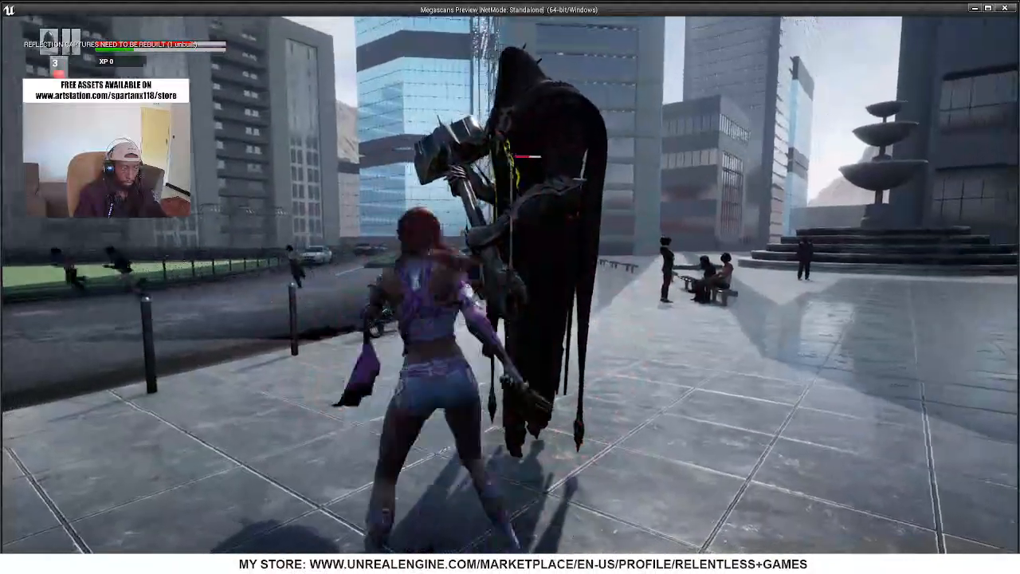
Reposition around the hooded enemy and repeat the sword attacks to test whether the hits register
{"action": "key", "text": "a"}
{"action": "key", "text": "w"}
{"action": "left_click", "coordinate": [510, 287]}
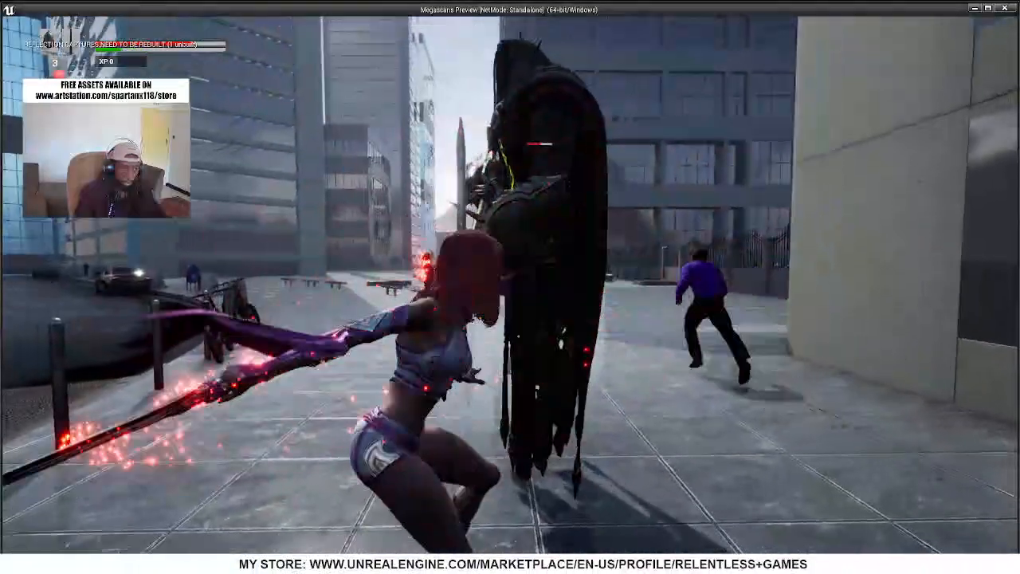
{"action": "left_click", "coordinate": [510, 287]}
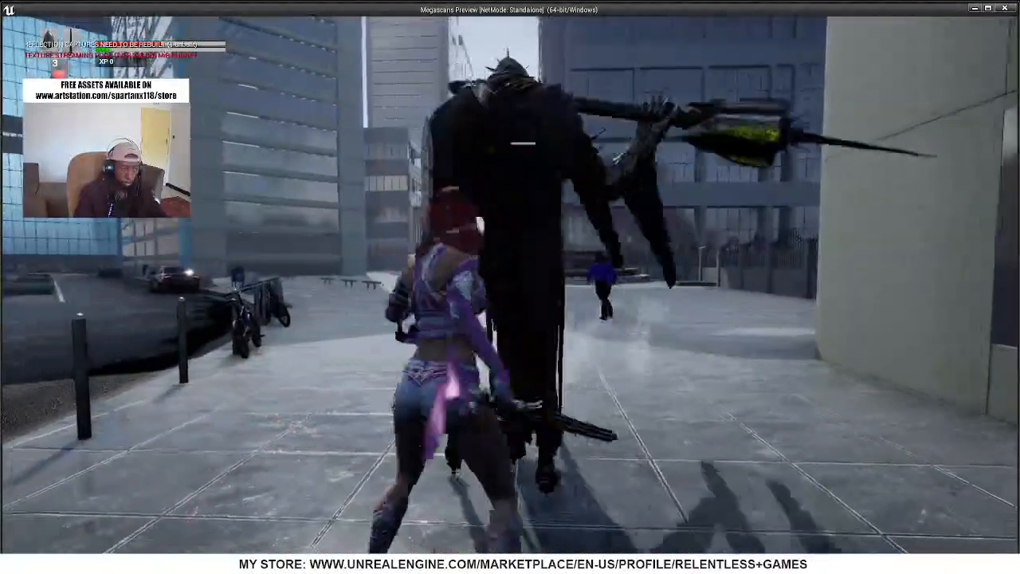
{"action": "left_click", "coordinate": [510, 287]}
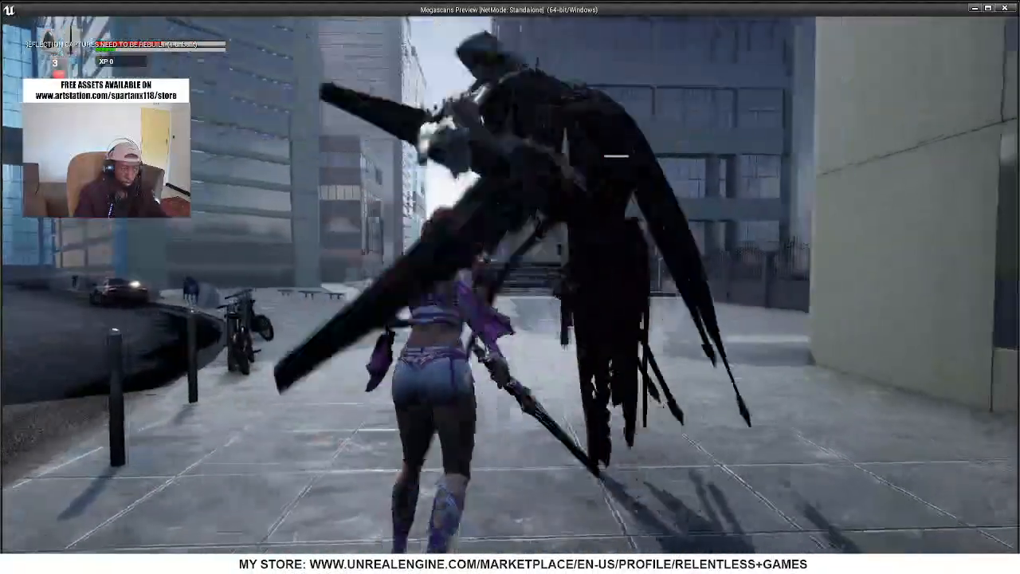
{"action": "left_click", "coordinate": [511, 287]}
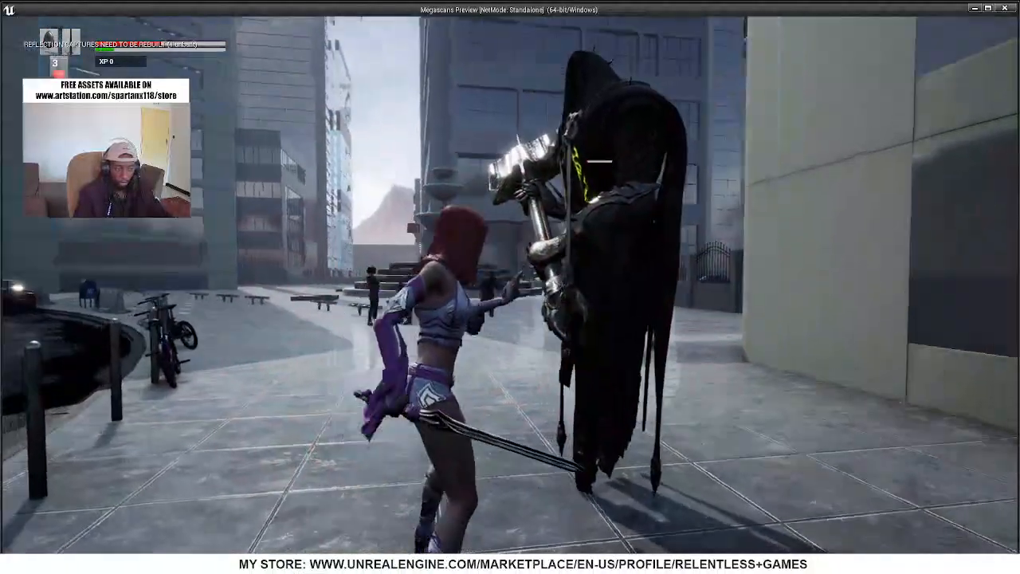
{"action": "left_click", "coordinate": [511, 287]}
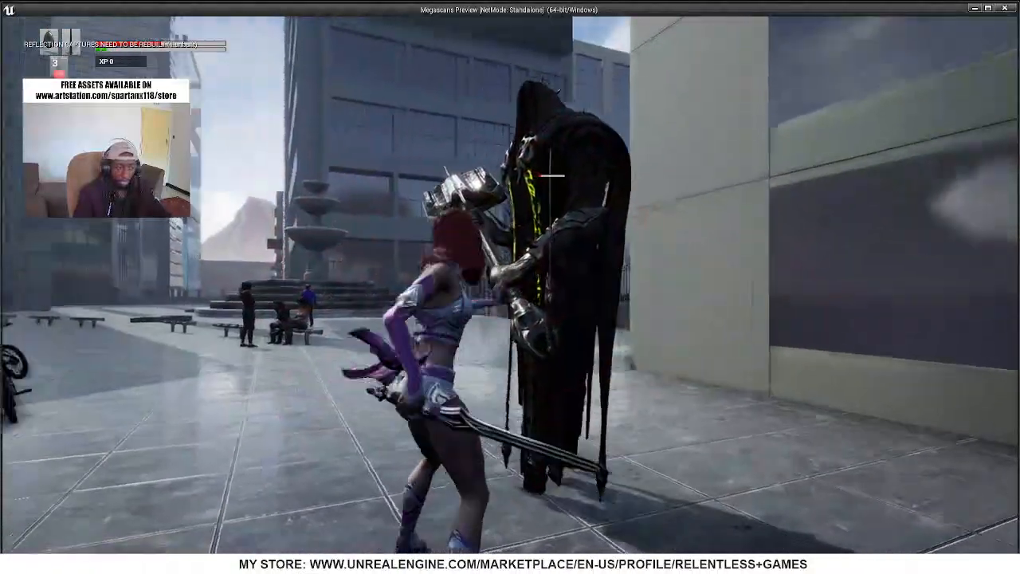
{"action": "key", "text": "s"}
{"action": "left_click", "coordinate": [510, 287]}
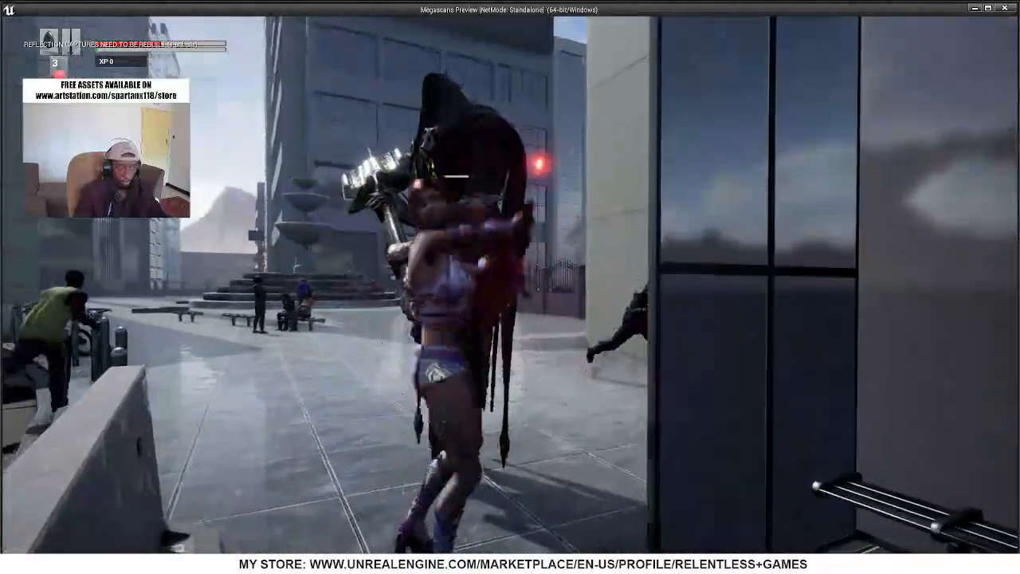
{"action": "key", "text": "a"}
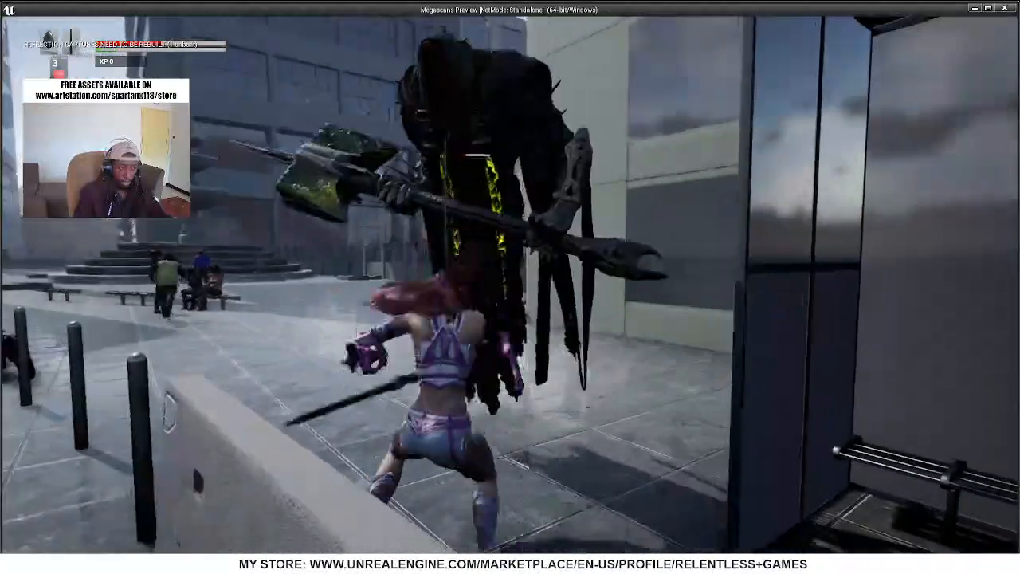
{"action": "key", "text": "e"}
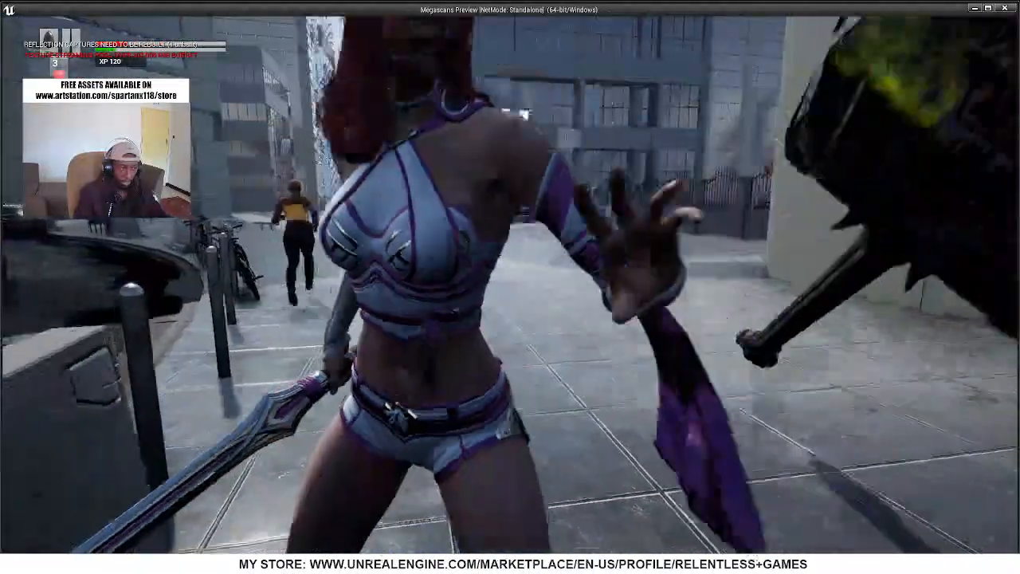
Run Shinbi around the plaza to check her movement, and end the play session
{"action": "key", "text": "d"}
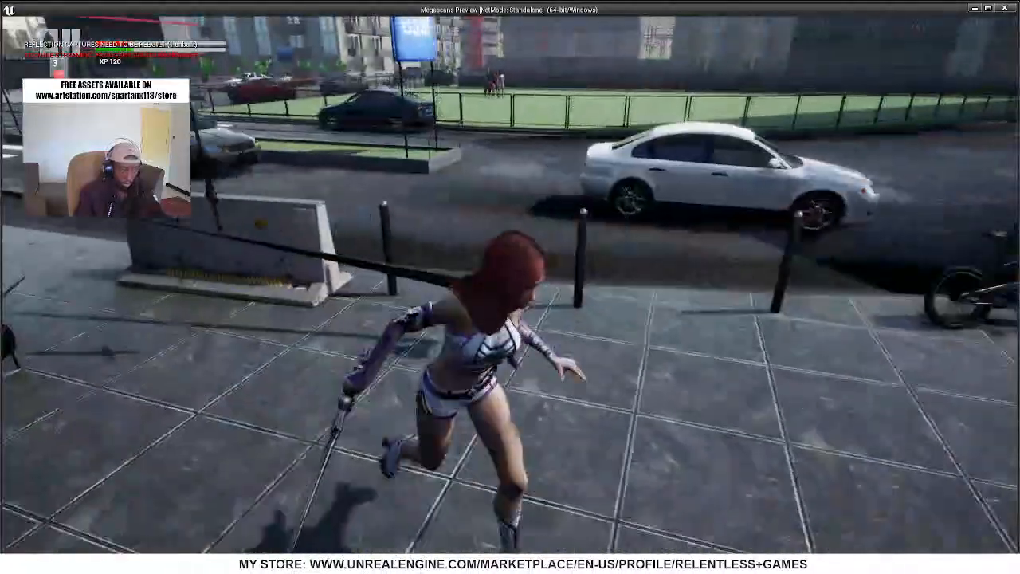
{"action": "key", "text": "s"}
{"action": "key", "text": "d"}
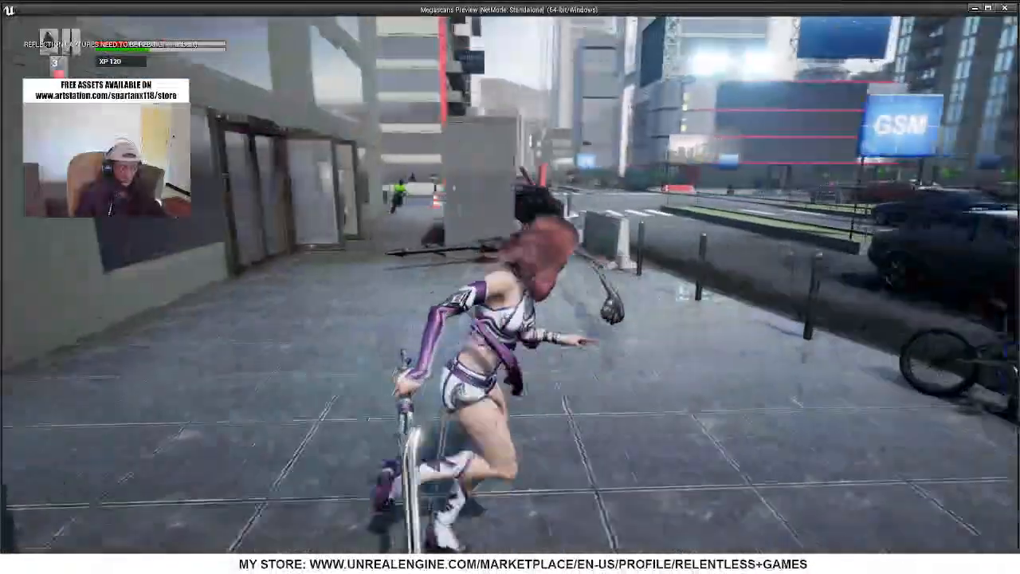
{"action": "key", "text": "a"}
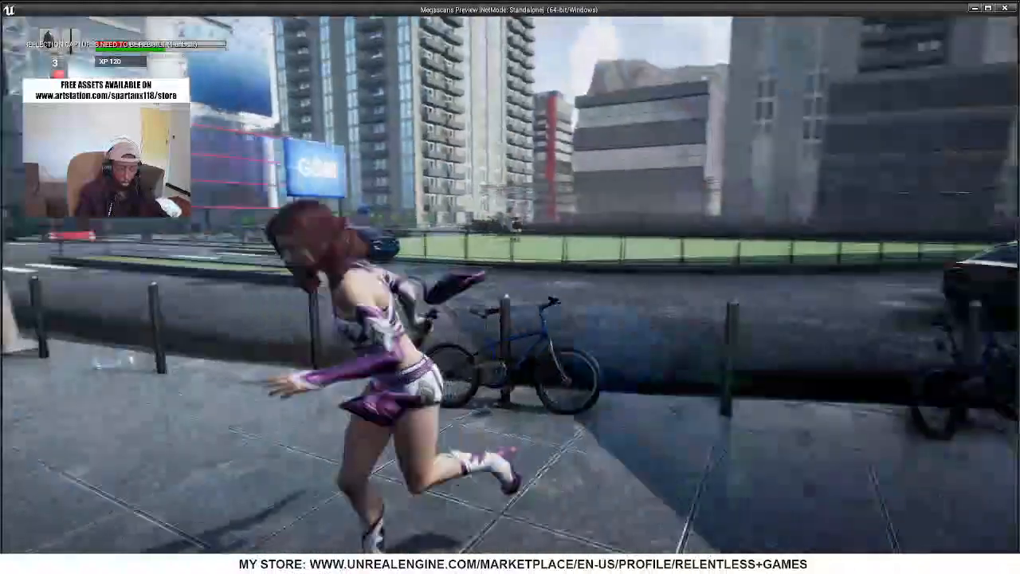
{"action": "key", "text": "s"}
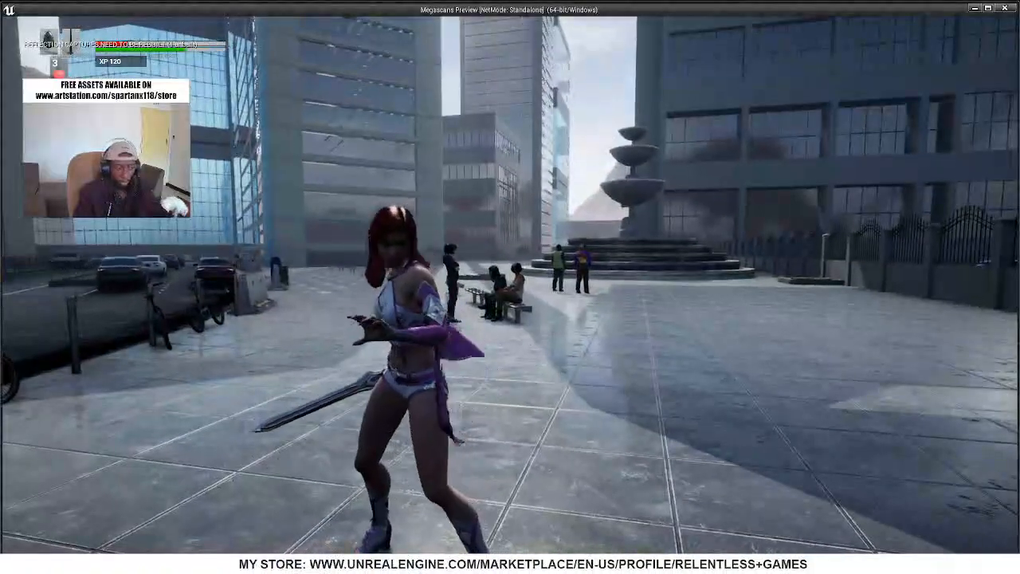
{"action": "key", "text": "Escape"}
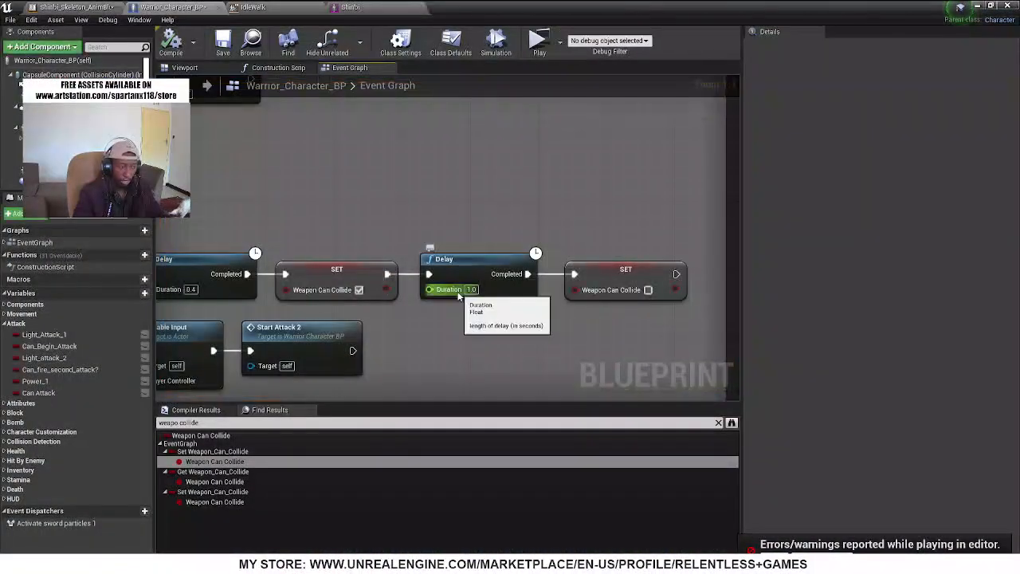
Set the duration of the Delay before the first SET Weapon Can Collide node to 0.1
{"action": "right_click_drag", "start_coordinate": [384, 333], "coordinate": [519, 314]}
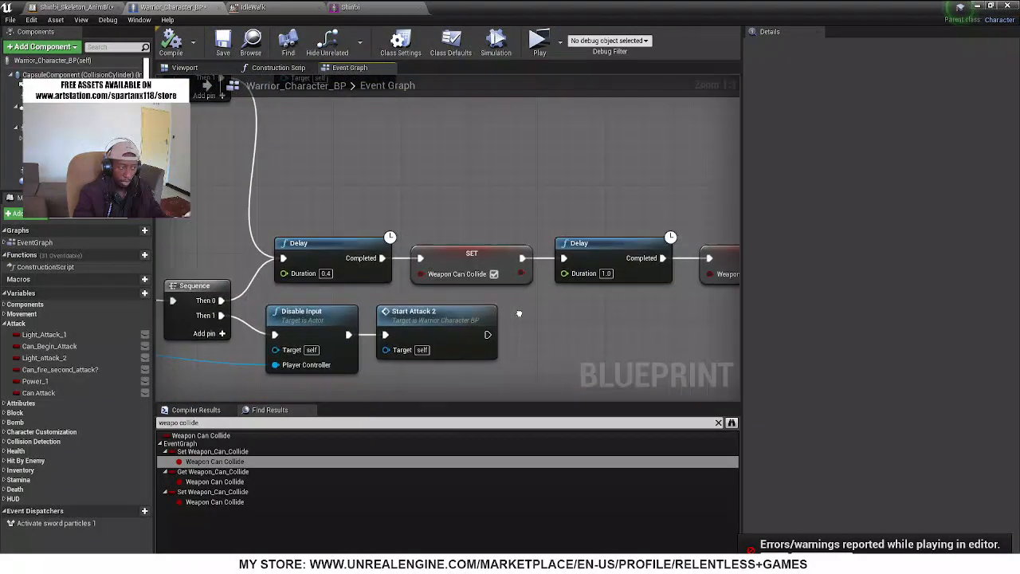
{"action": "left_click", "coordinate": [326, 273]}
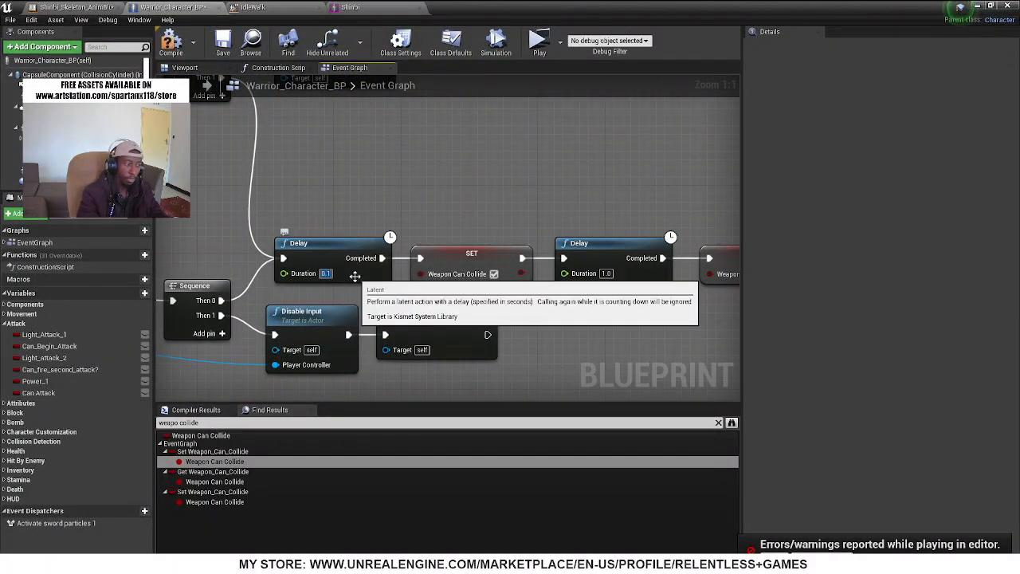
{"action": "left_click", "coordinate": [470, 263]}
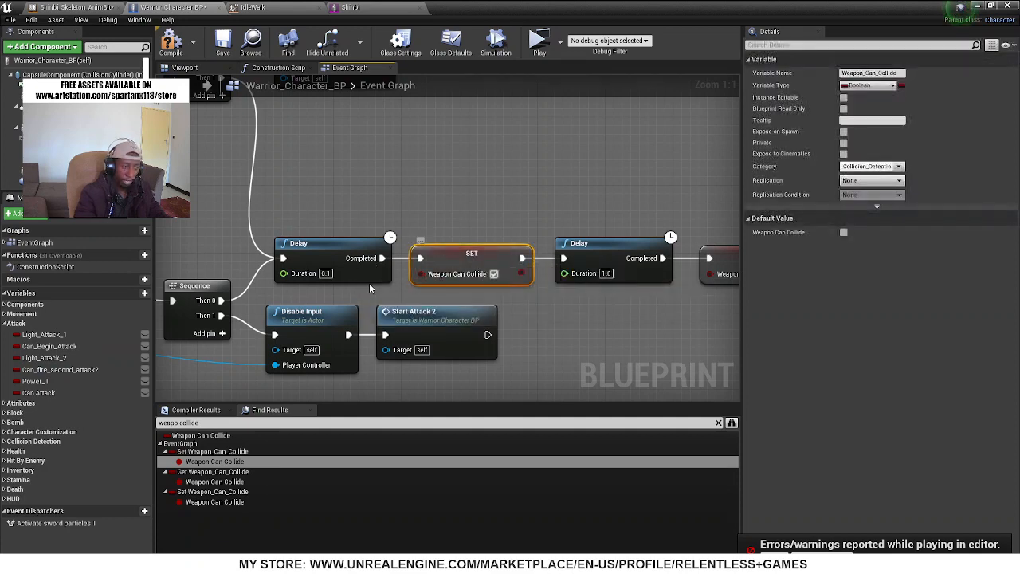
{"action": "right_click_drag", "start_coordinate": [521, 310], "coordinate": [434, 306]}
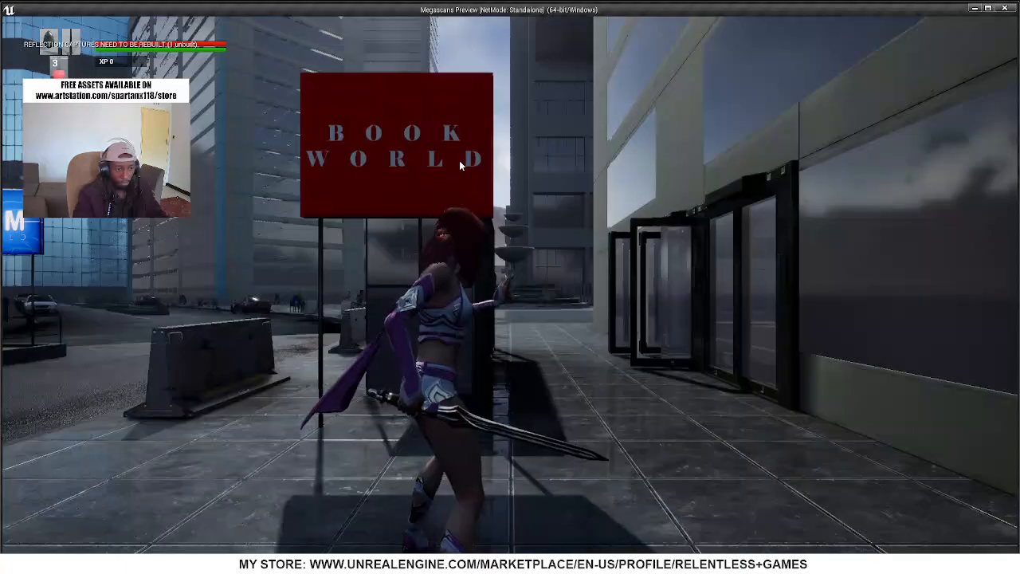
Playtest the shorter collision delay by running Shinbi to the hooded enemy and attacking it with the sword
{"action": "left_click", "coordinate": [459, 160]}
{"action": "key", "text": "w"}
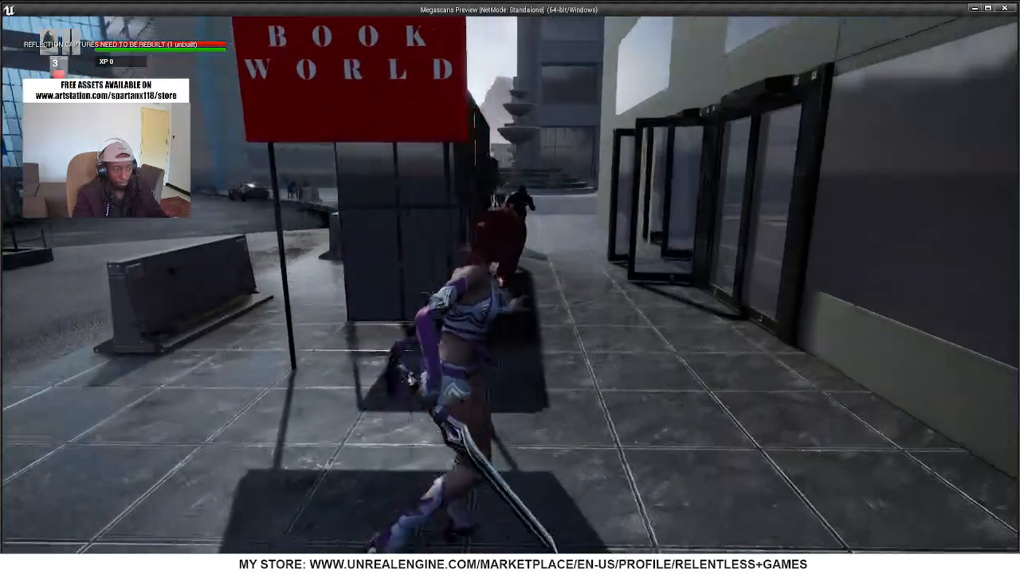
{"action": "key", "text": "w"}
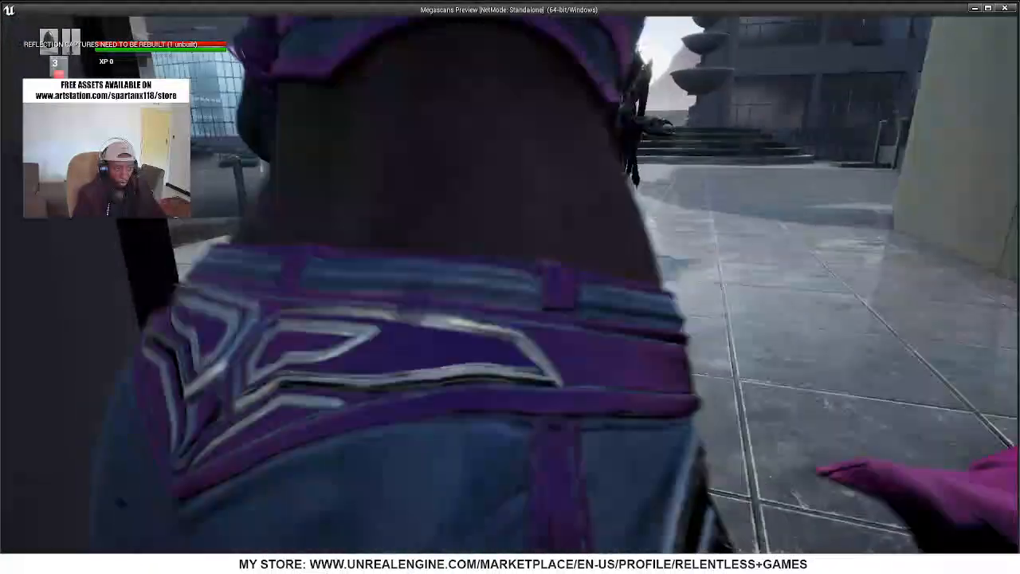
{"action": "key", "text": "w"}
{"action": "left_click", "coordinate": [510, 287]}
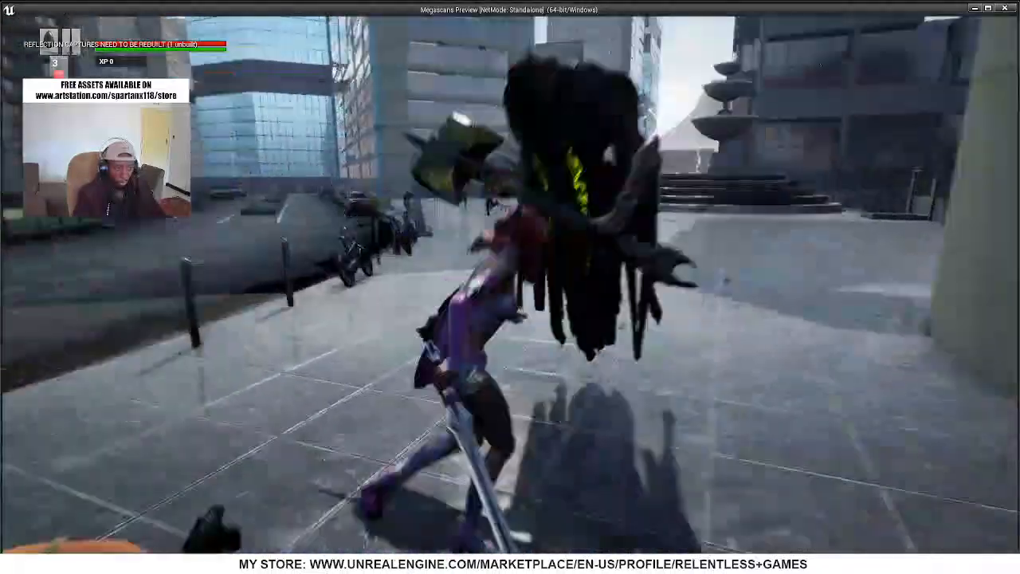
{"action": "key", "text": "a"}
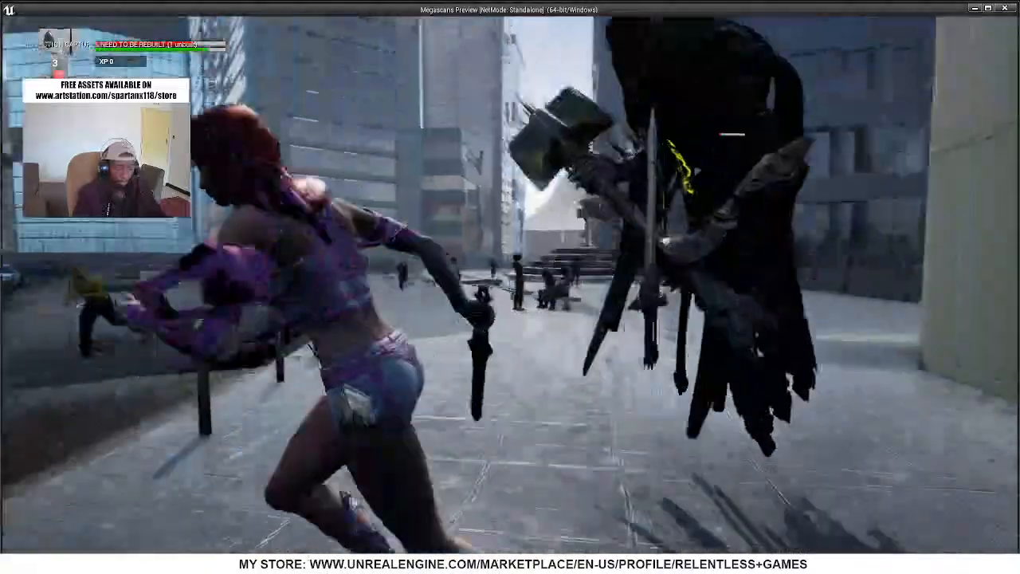
{"action": "key", "text": "w"}
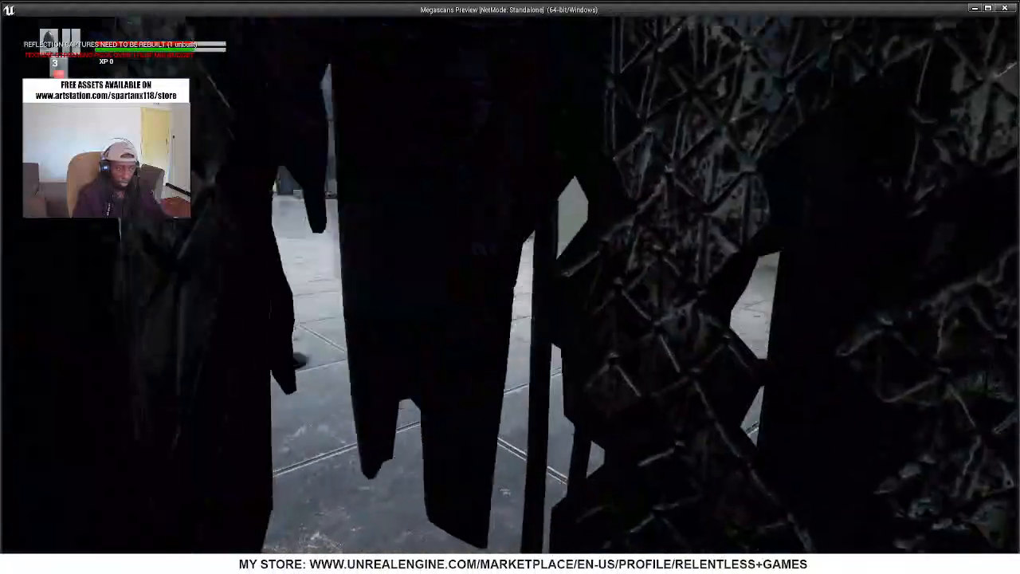
{"action": "left_click", "coordinate": [510, 287]}
{"action": "key", "text": "a"}
{"action": "key", "text": "w"}
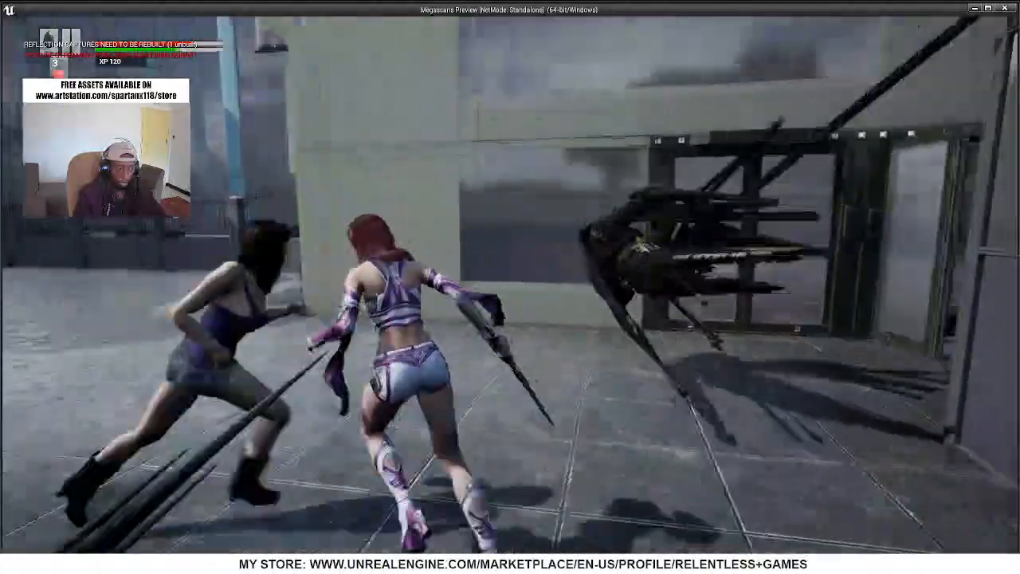
Run Shinbi across the plaza and back along the street, and end the playtest
{"action": "key", "text": "s"}
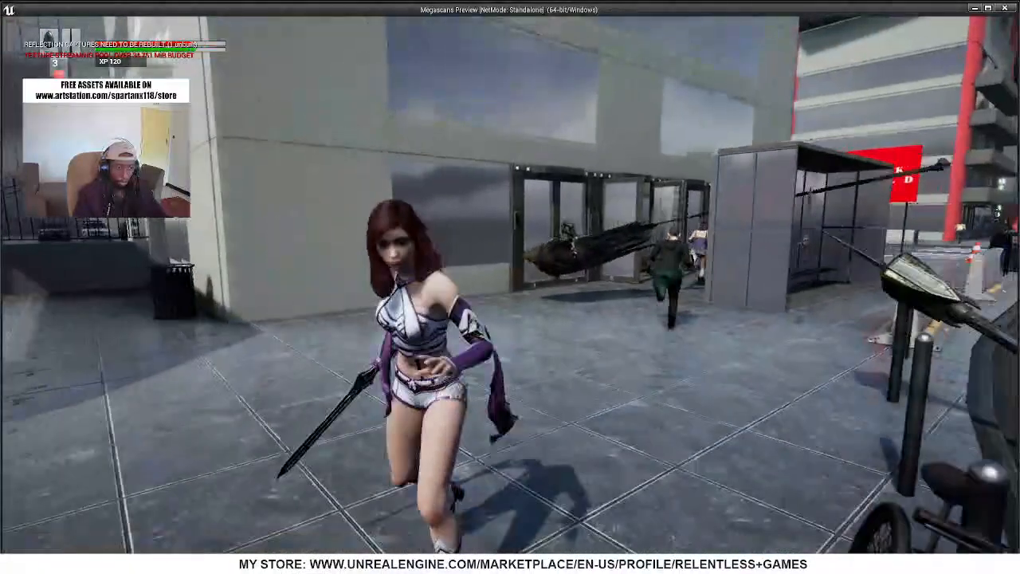
{"action": "key", "text": "w"}
{"action": "key", "text": "d"}
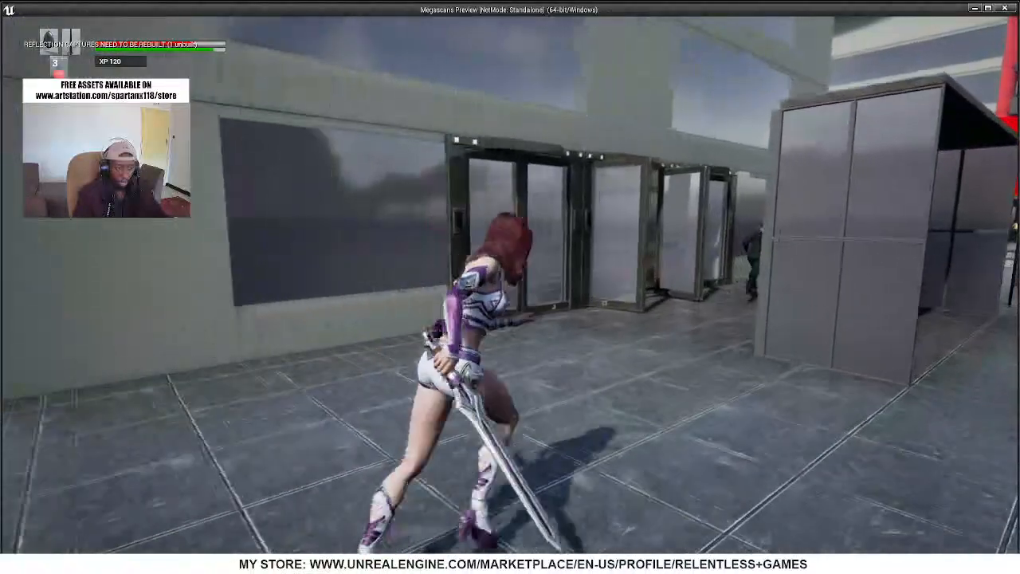
{"action": "key", "text": "w"}
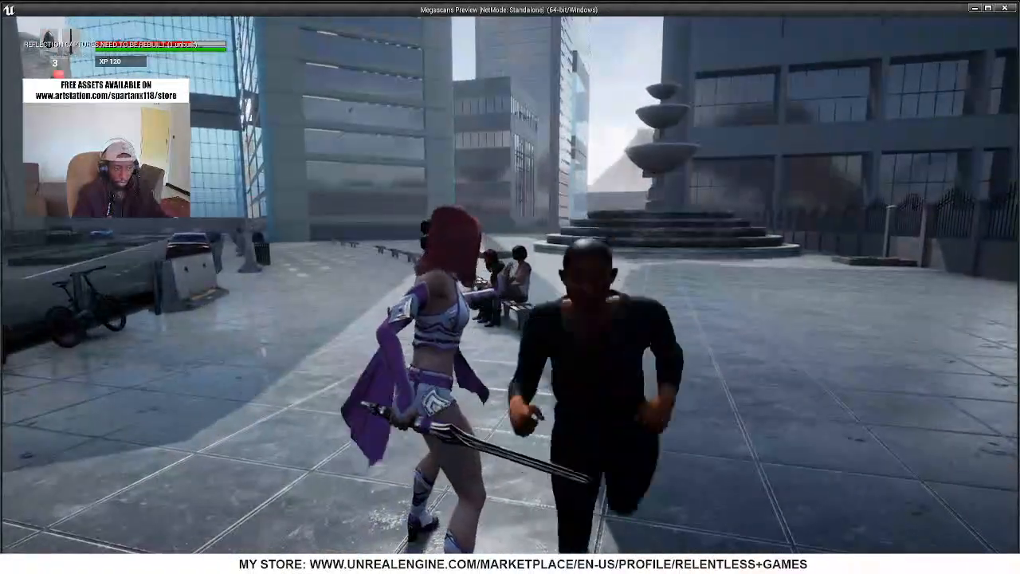
{"action": "key", "text": "w"}
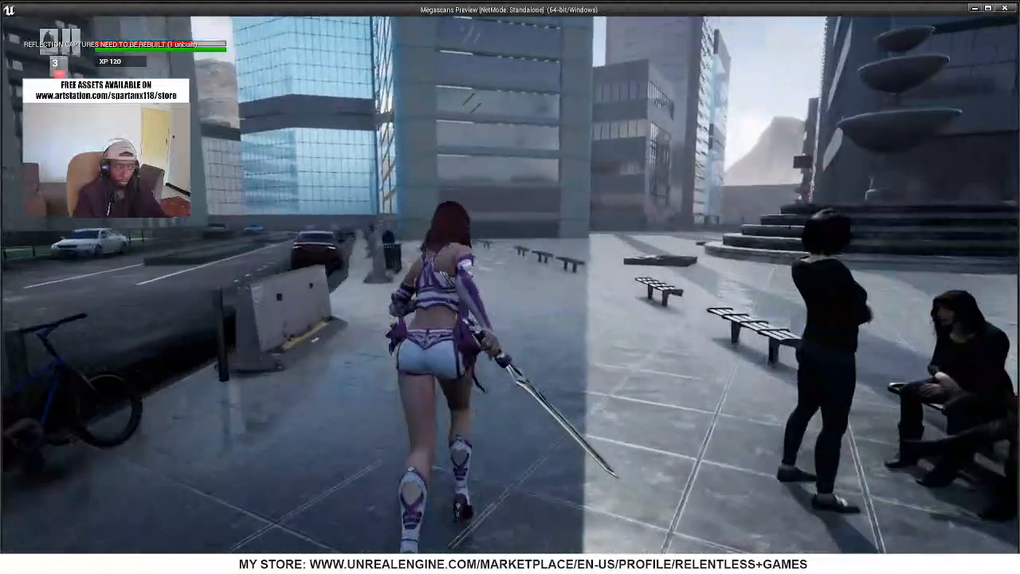
{"action": "key", "text": "d"}
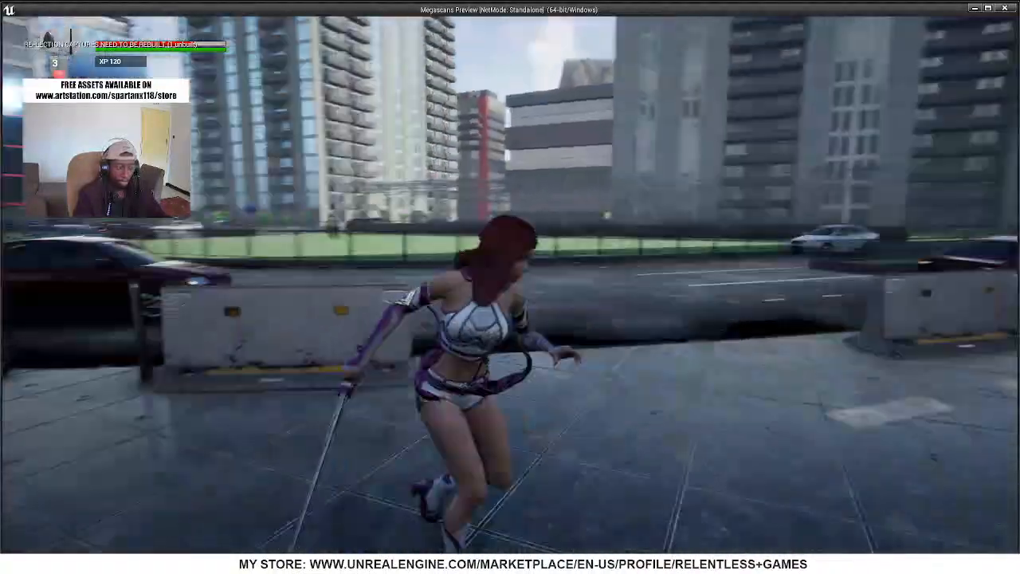
{"action": "key", "text": "w"}
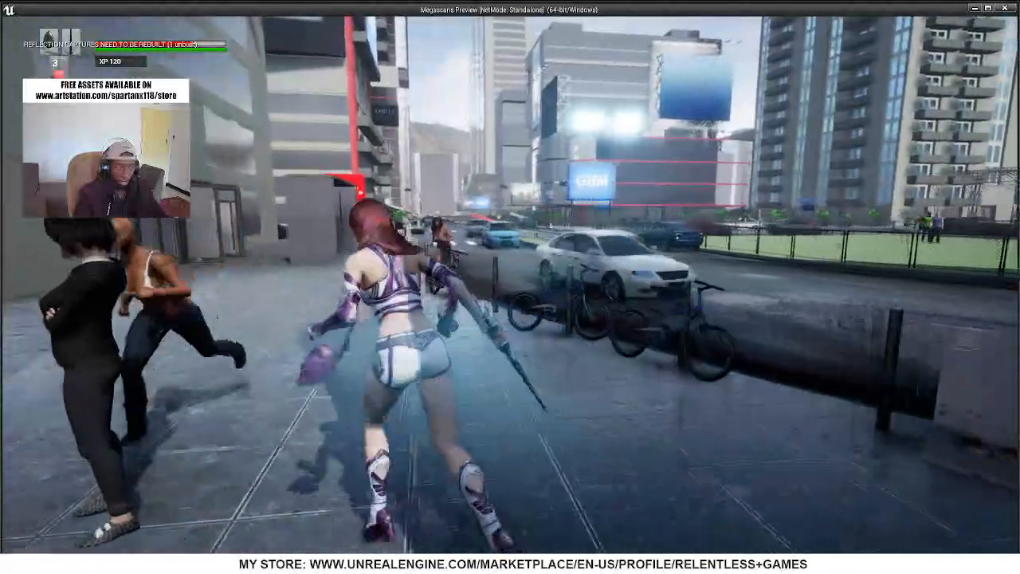
{"action": "key", "text": "w"}
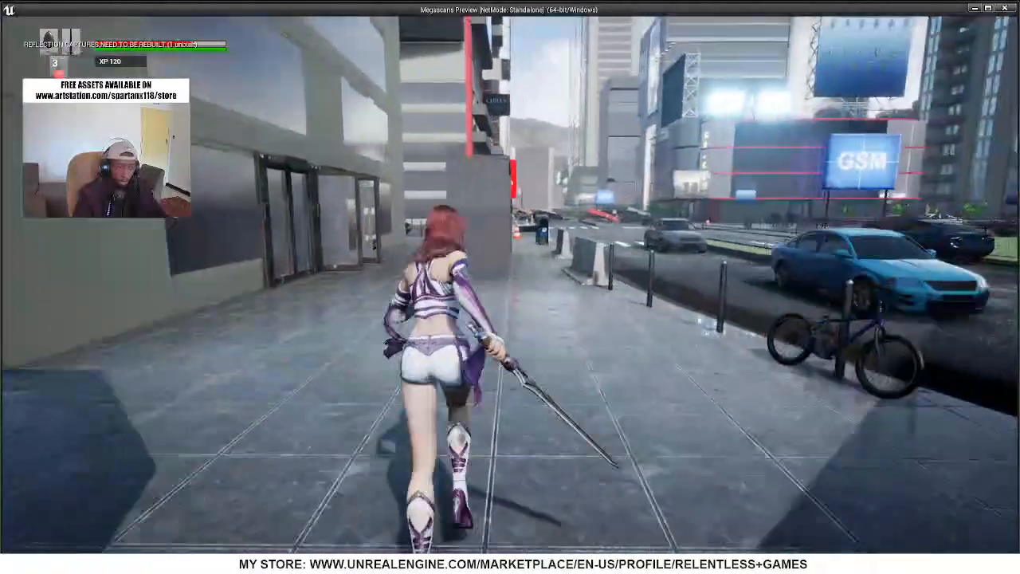
{"action": "key", "text": "w"}
{"action": "key", "text": "Escape"}
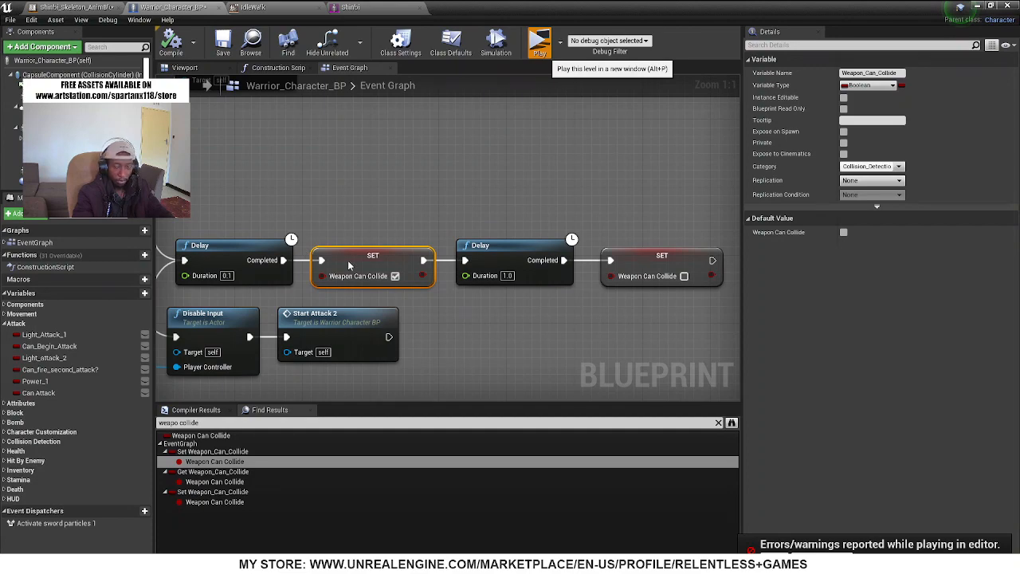
Playtest the level by running Shinbi past the doorways to the hooded enemy and repeatedly attacking it with the sword
{"action": "key", "text": "alt+p"}
{"action": "key", "text": "Escape"}
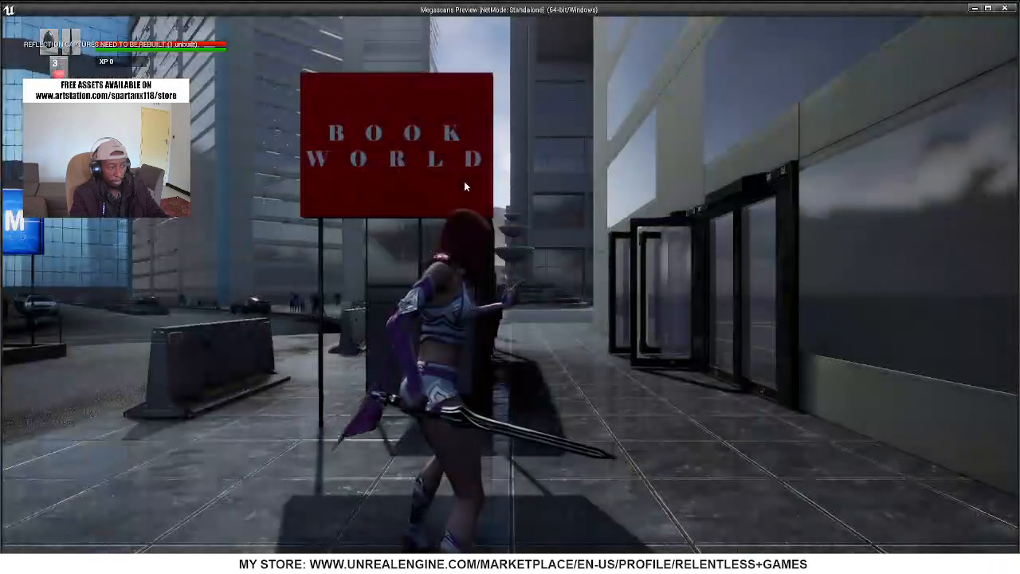
{"action": "key", "text": "w"}
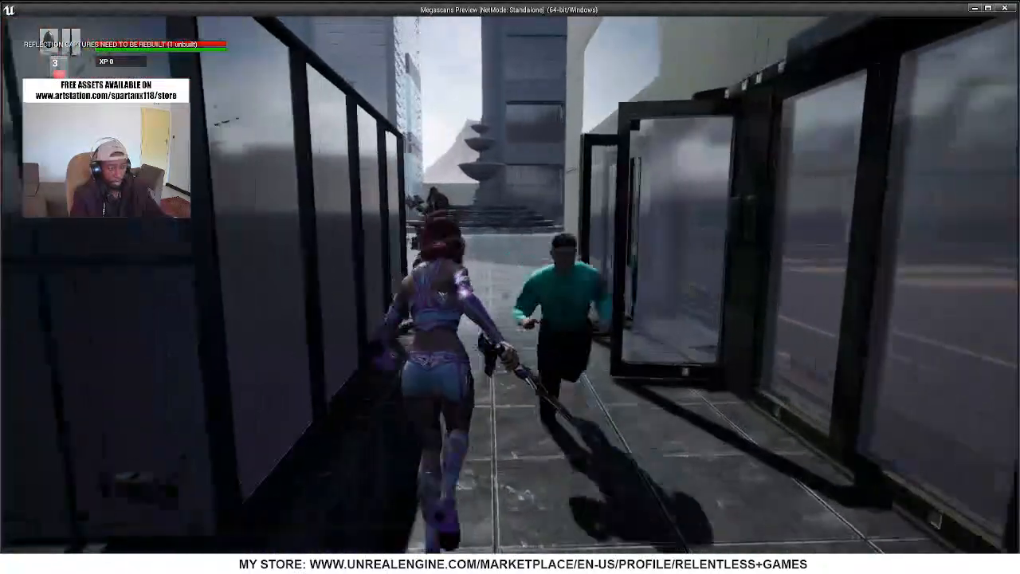
{"action": "key", "text": "w"}
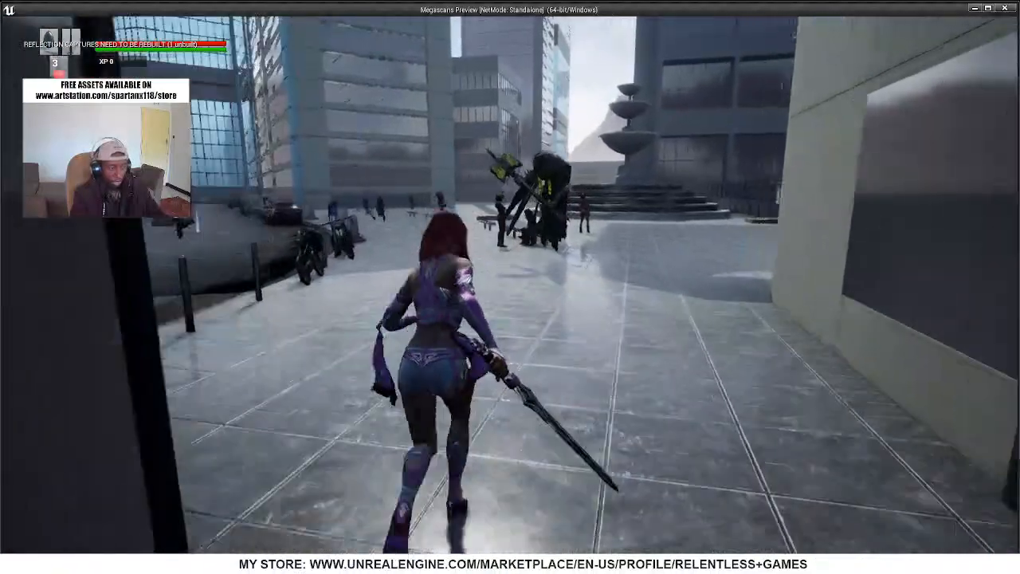
{"action": "key", "text": "w"}
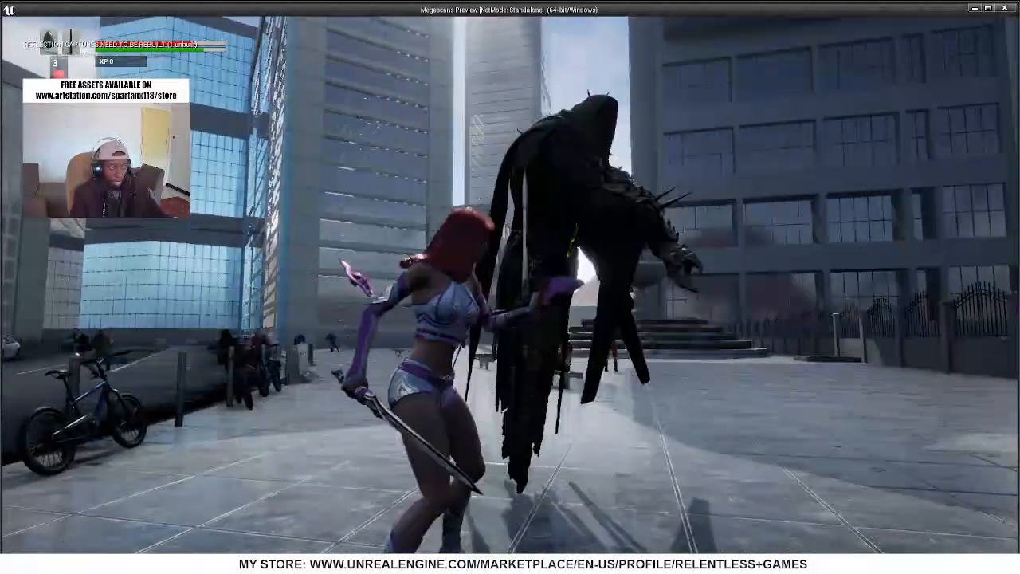
{"action": "left_click", "coordinate": [510, 287]}
{"action": "left_click", "coordinate": [511, 287]}
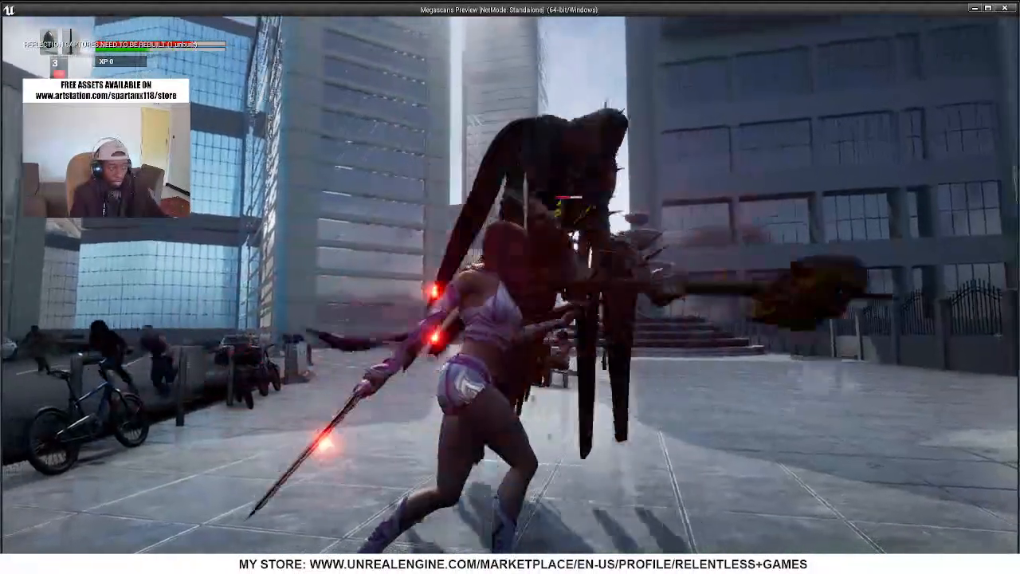
{"action": "left_click", "coordinate": [510, 287]}
{"action": "left_click", "coordinate": [510, 287]}
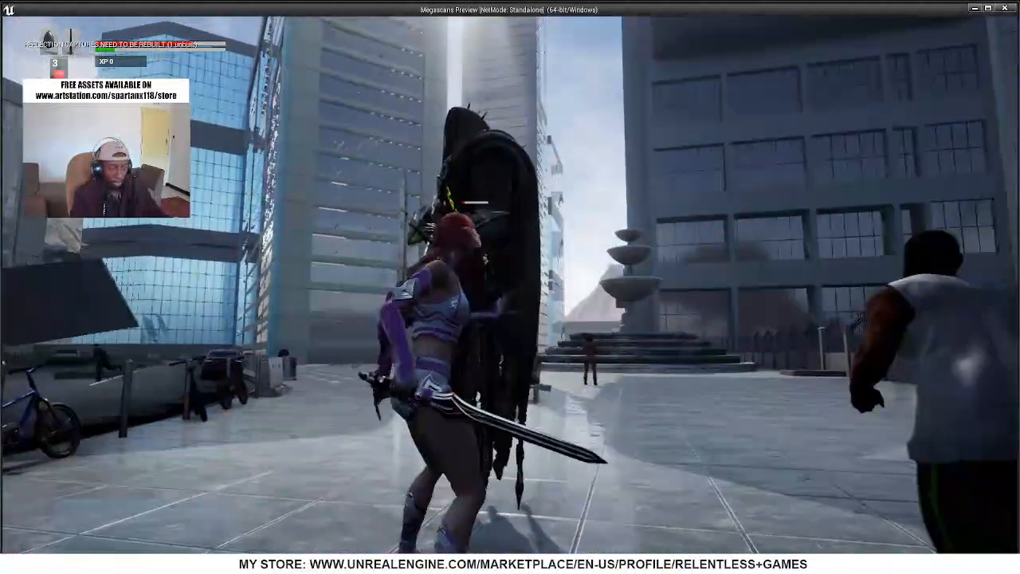
{"action": "left_click", "coordinate": [510, 287]}
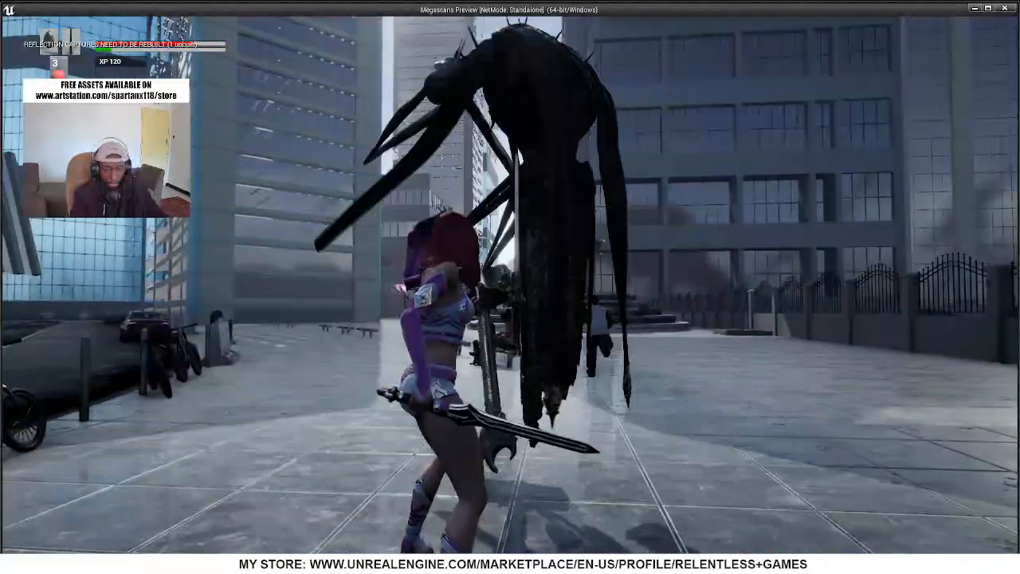
{"action": "left_click", "coordinate": [511, 287]}
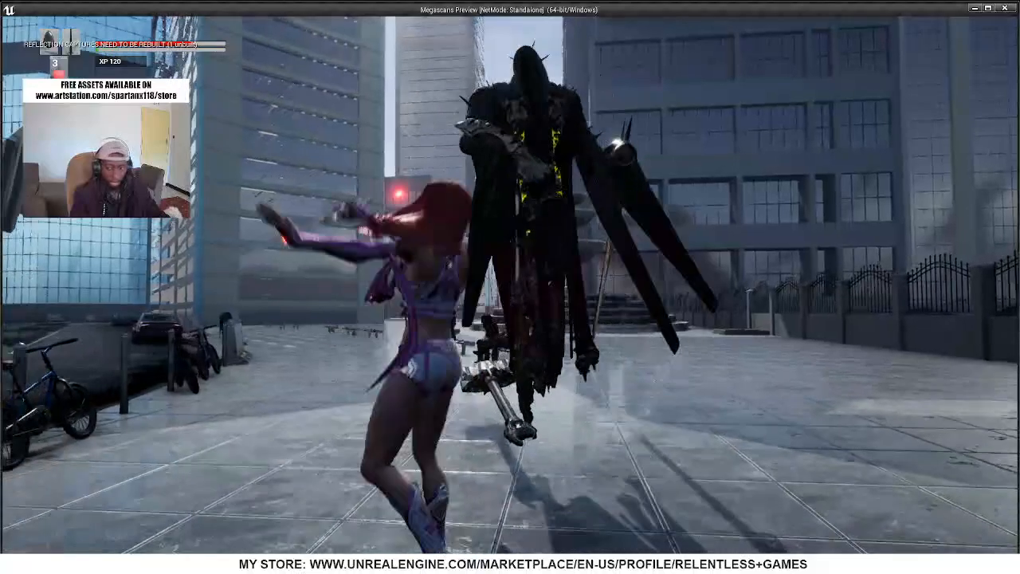
{"action": "left_click", "coordinate": [510, 287]}
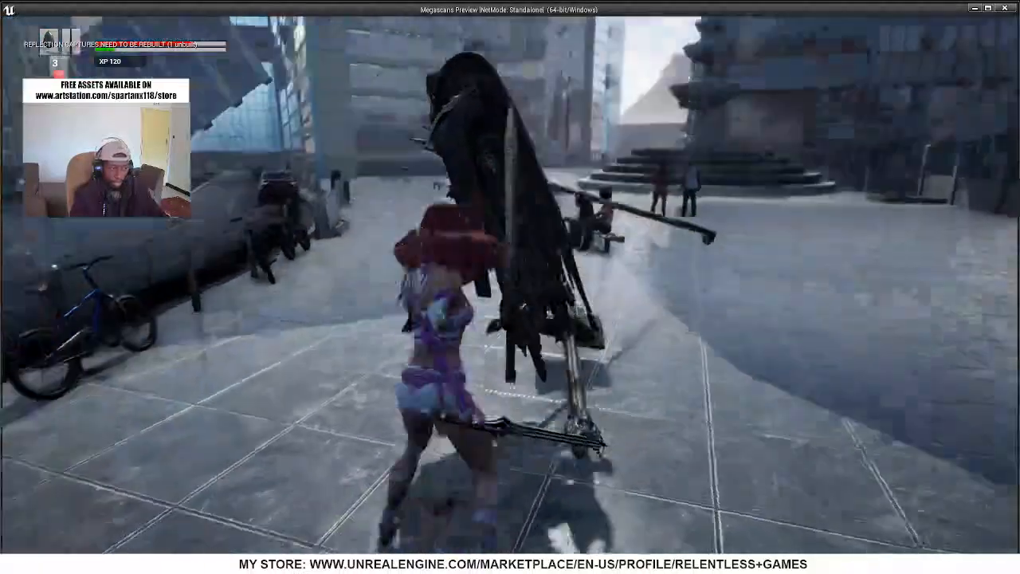
Run Shinbi through the pedestrians in the plaza and towards the parked bicycles, and end the playtest
{"action": "key", "text": "w"}
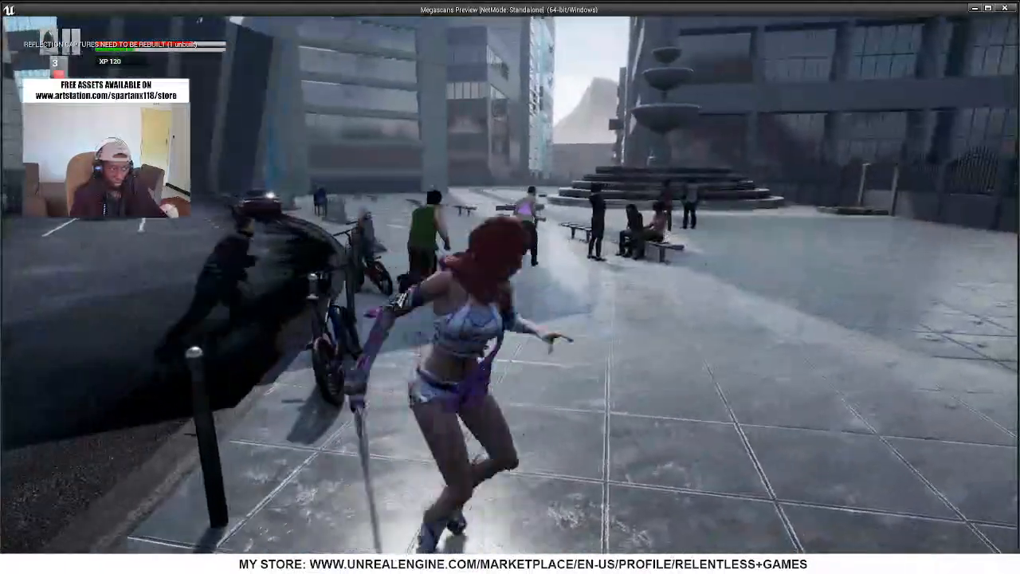
{"action": "key", "text": "w"}
{"action": "key", "text": "w"}
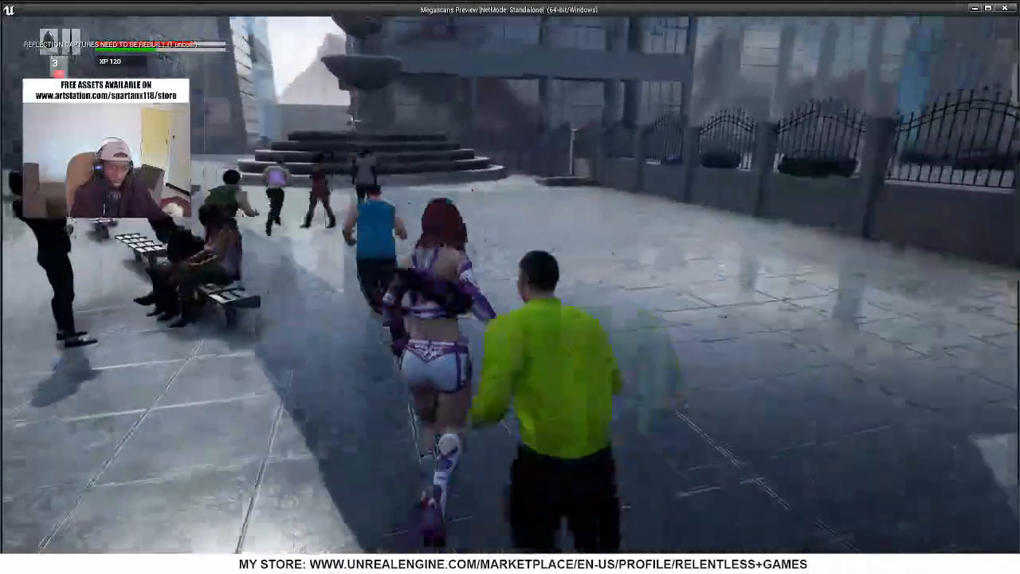
{"action": "key", "text": "w"}
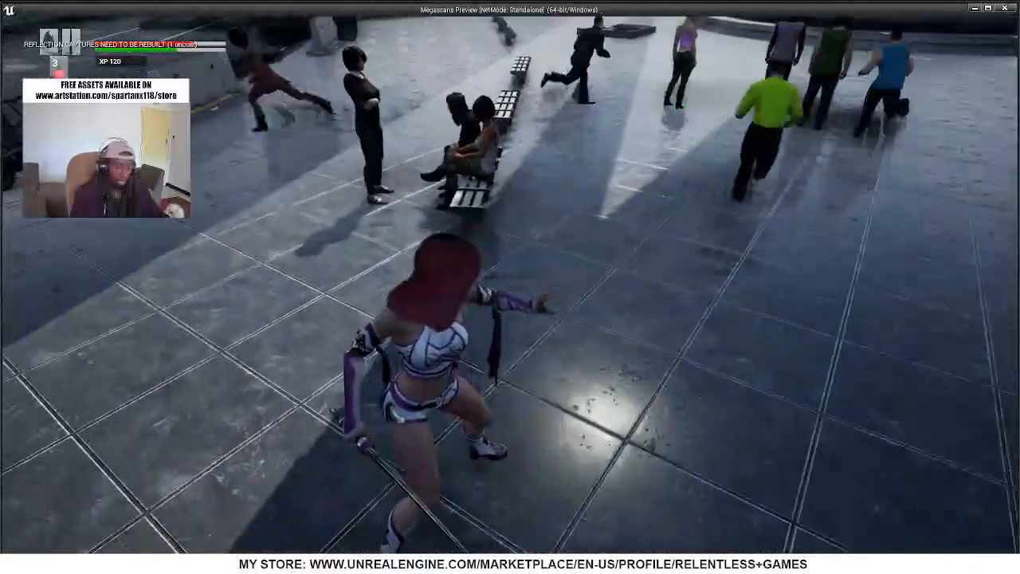
{"action": "key", "text": "w"}
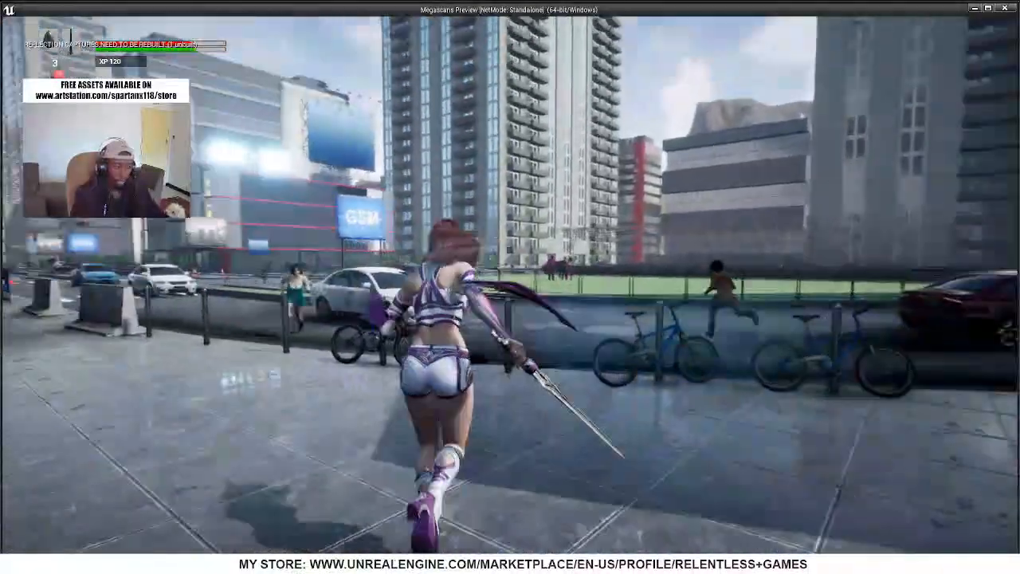
{"action": "key", "text": "Escape"}
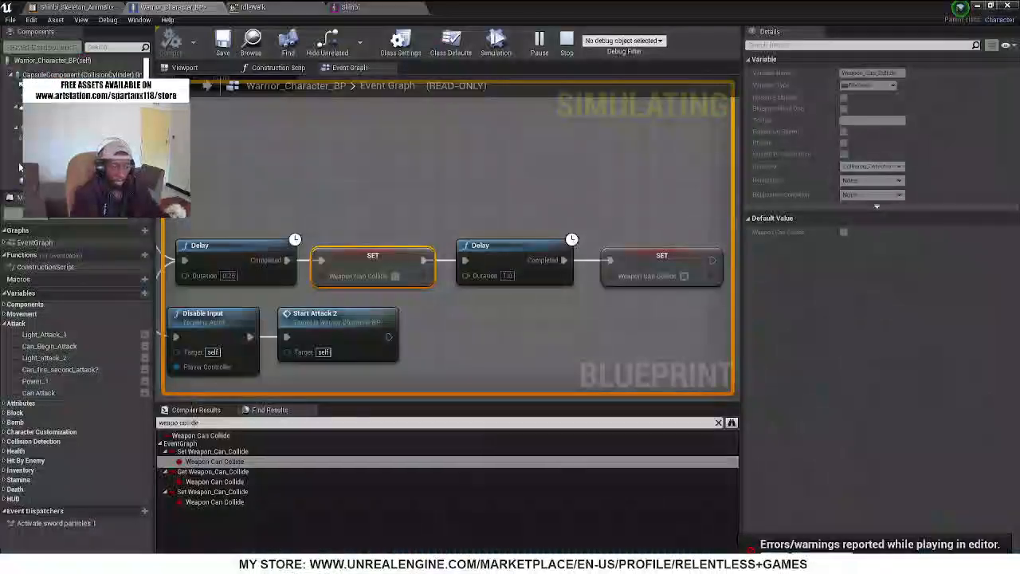
In the level editor, duplicate the hooded Zombie_BP enemy three times and spread the copies around the plaza and road
{"action": "left_click", "coordinate": [978, 6]}
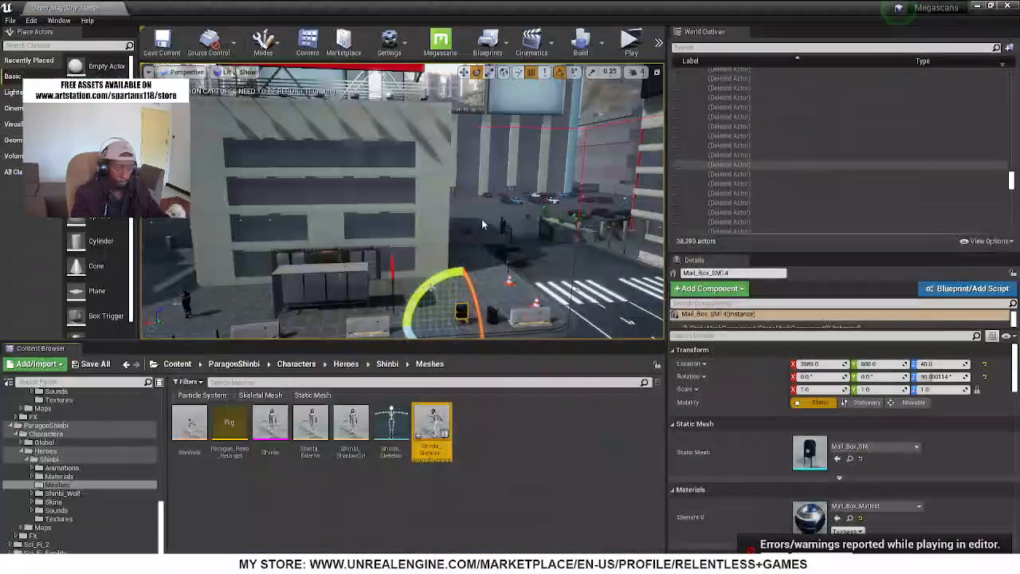
{"action": "right_click_drag", "start_coordinate": [482, 219], "coordinate": [359, 224]}
{"action": "key", "text": "w"}
{"action": "mouse_move", "coordinate": [412, 195]}
{"action": "right_mouse_down"}
{"action": "mouse_move", "coordinate": [359, 190]}
{"action": "mouse_move", "coordinate": [411, 196]}
{"action": "right_mouse_up"}
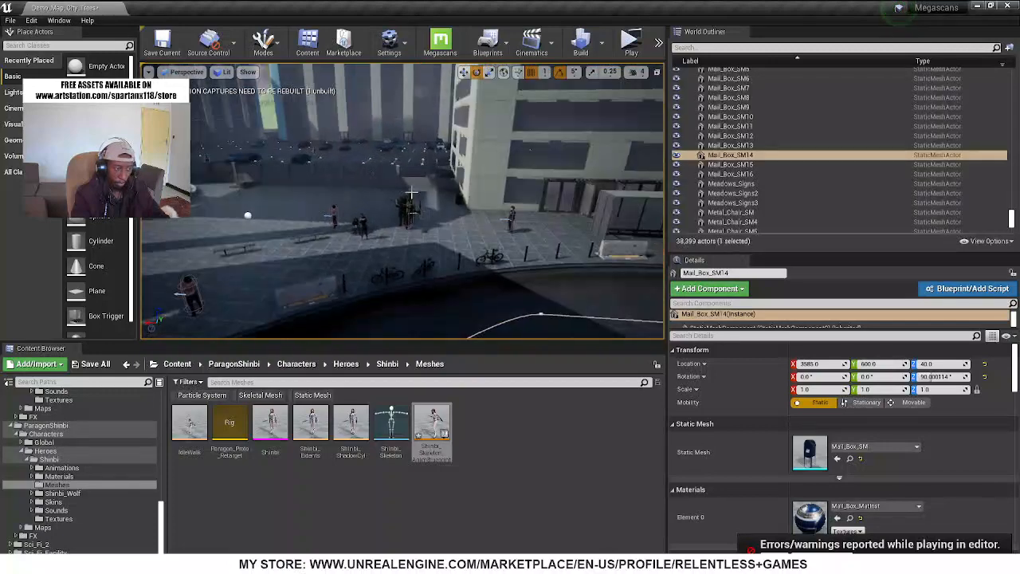
{"action": "left_click", "coordinate": [411, 200]}
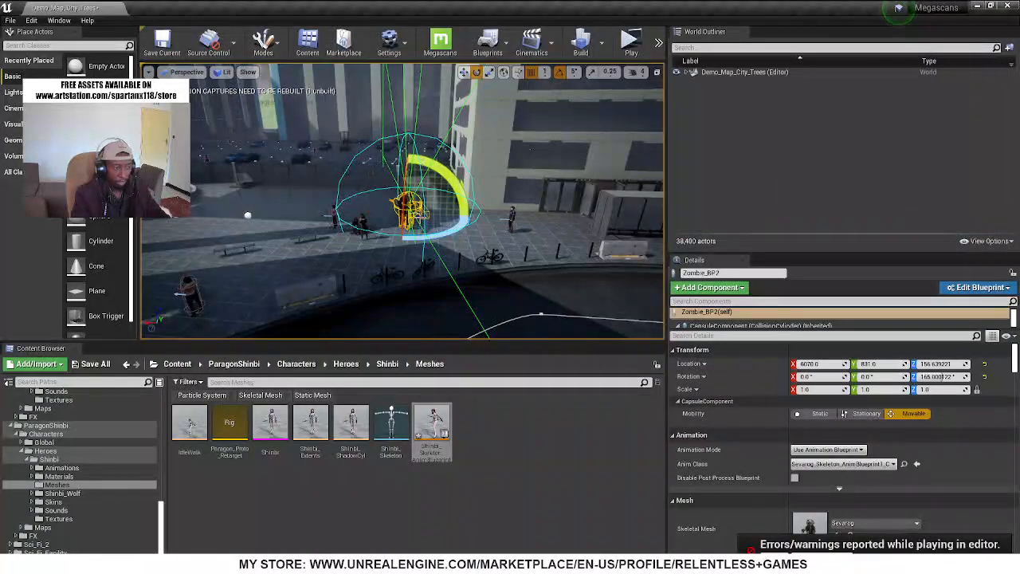
{"action": "left_click_drag", "start_coordinate": [378, 211], "coordinate": [182, 197]}
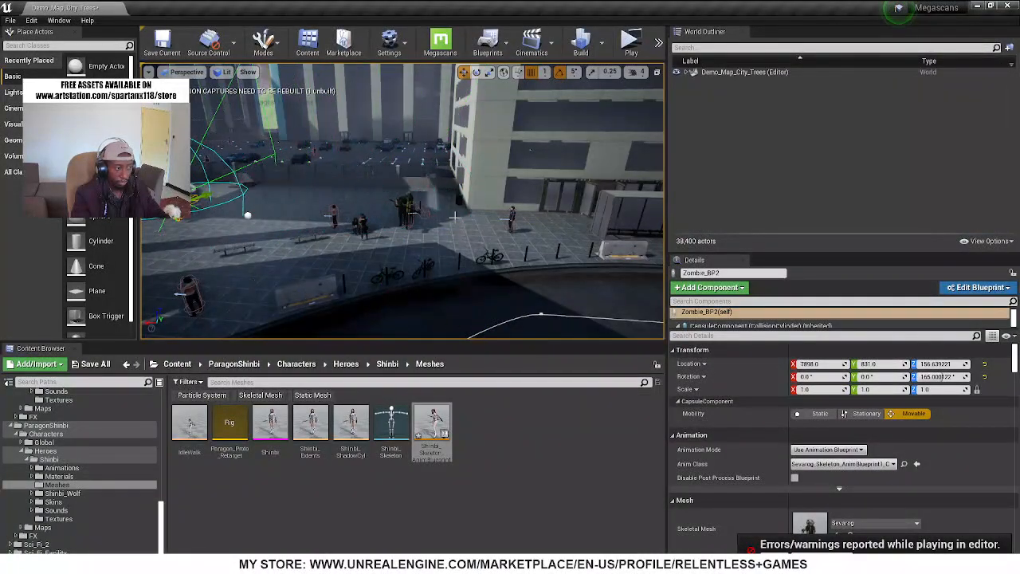
{"action": "key", "text": "ctrl+z"}
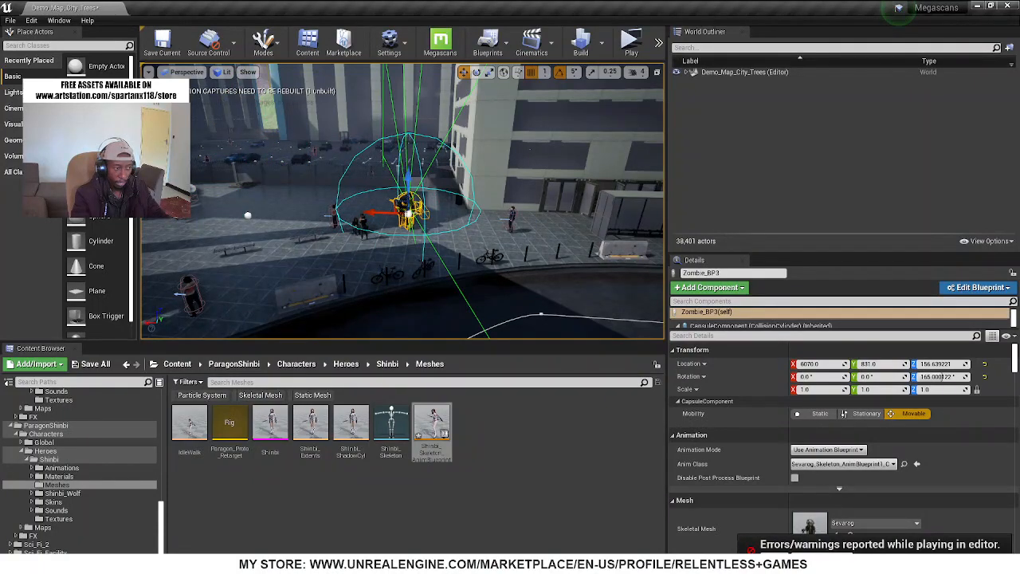
{"action": "right_click_drag", "start_coordinate": [407, 201], "coordinate": [462, 219]}
{"action": "left_click_drag", "start_coordinate": [415, 179], "coordinate": [290, 205]}
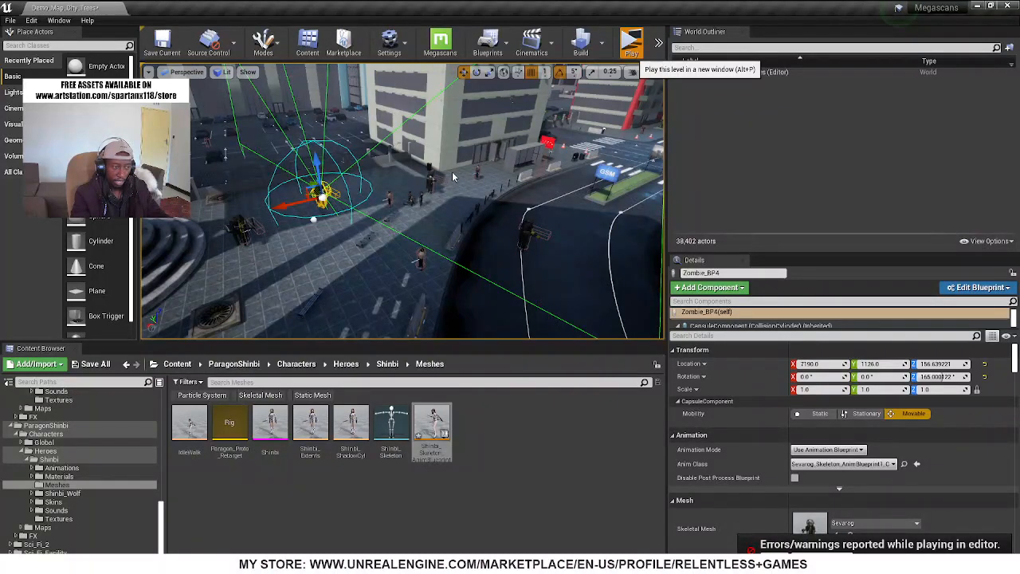
Playtest the level with the added enemies, attack the approaching pair with Shinbi's sword, and end the session
{"action": "key", "text": "alt+p"}
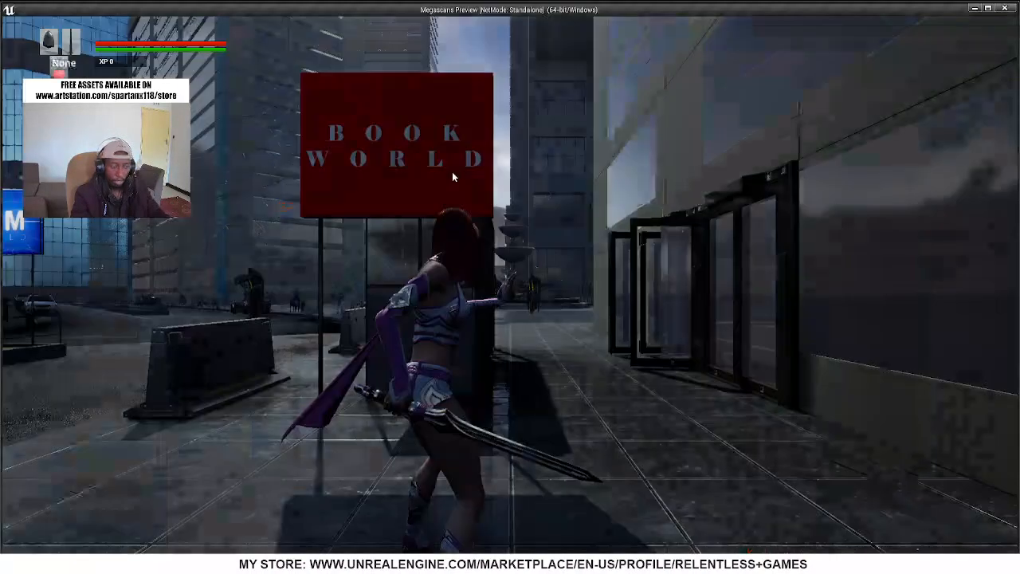
{"action": "key", "text": "w"}
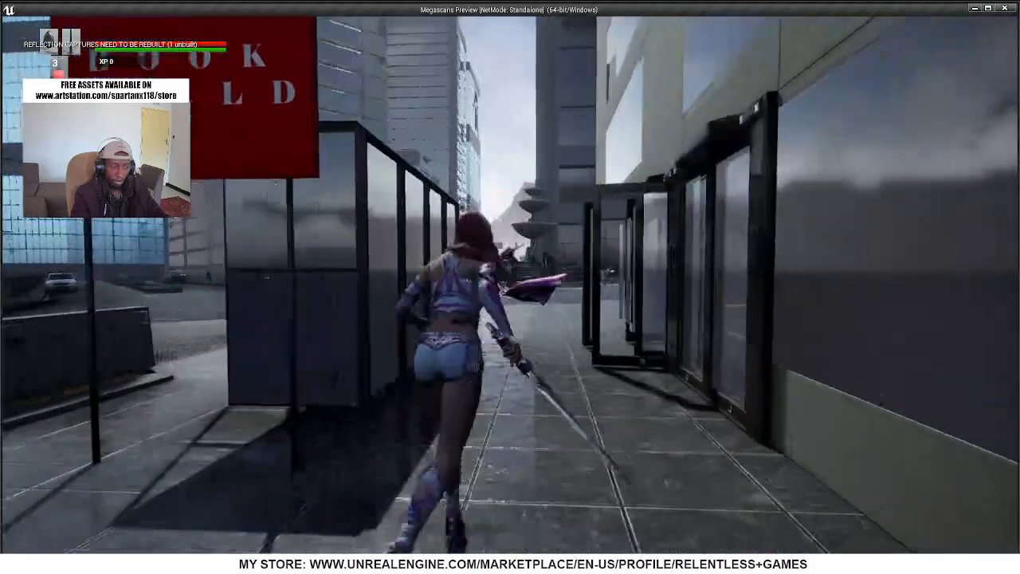
{"action": "key", "text": "w"}
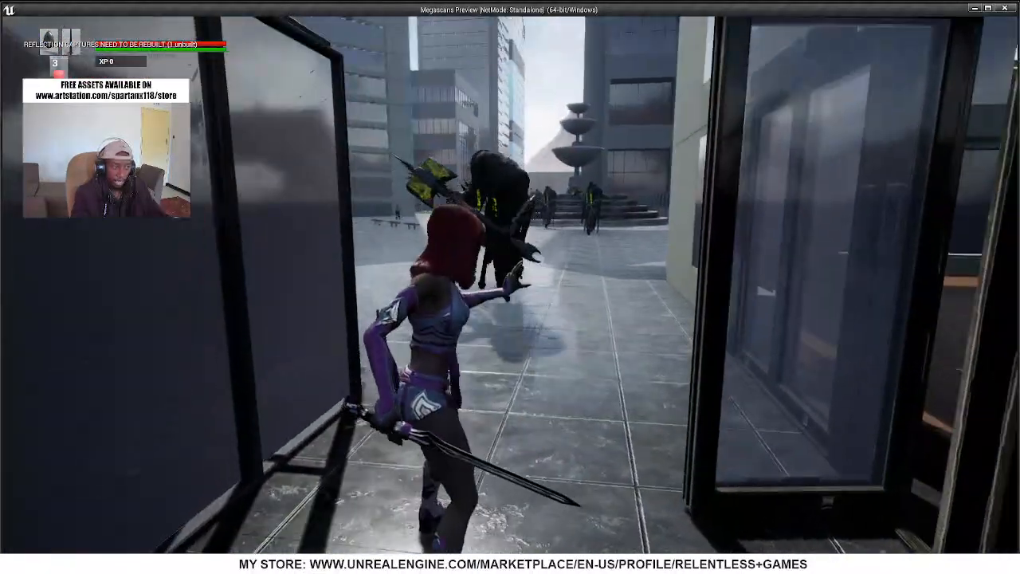
{"action": "key", "text": "w"}
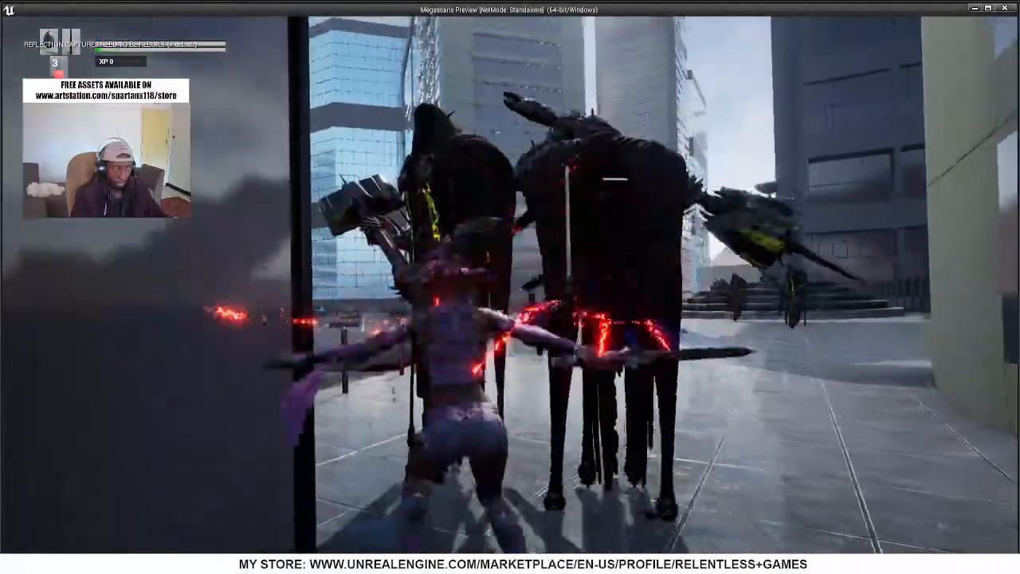
{"action": "key", "text": "Escape"}
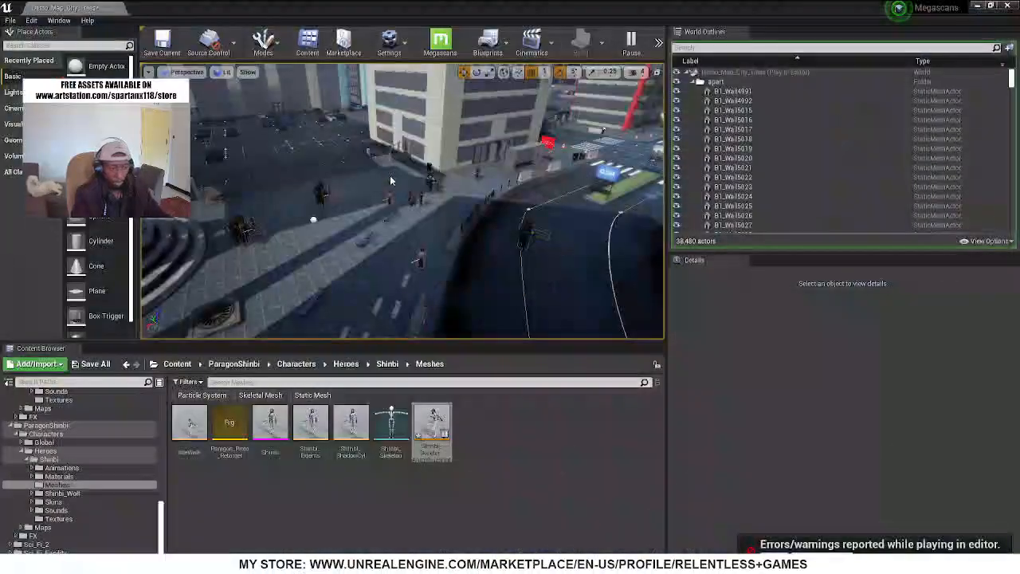
Return to Warrior_Character_BP's Event Graph and examine the Switch_to_Second_Attack and Attack node groups
{"action": "right_click_drag", "start_coordinate": [402, 201], "coordinate": [446, 175]}
{"action": "key", "text": "w"}
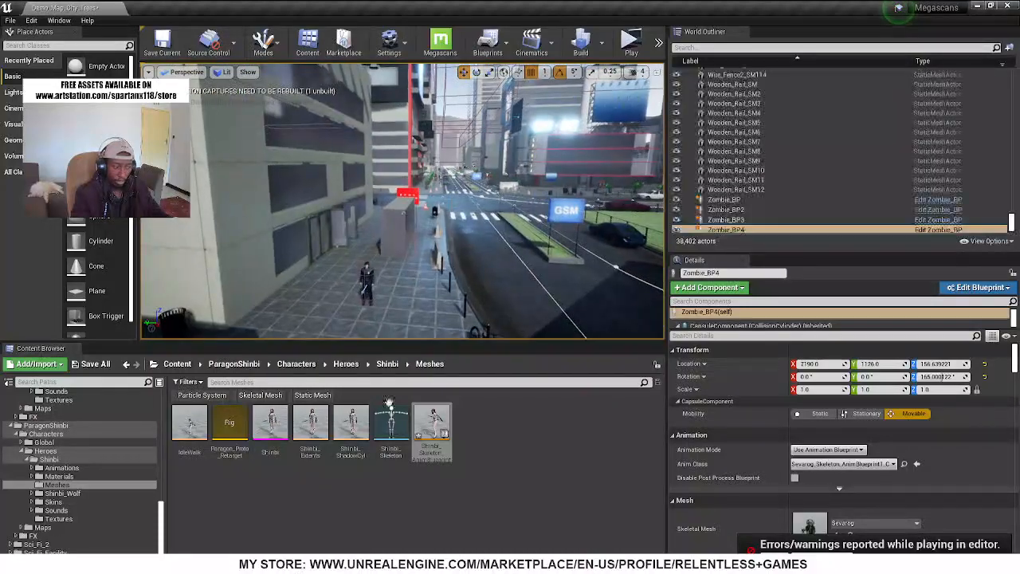
{"action": "double_click", "coordinate": [438, 420]}
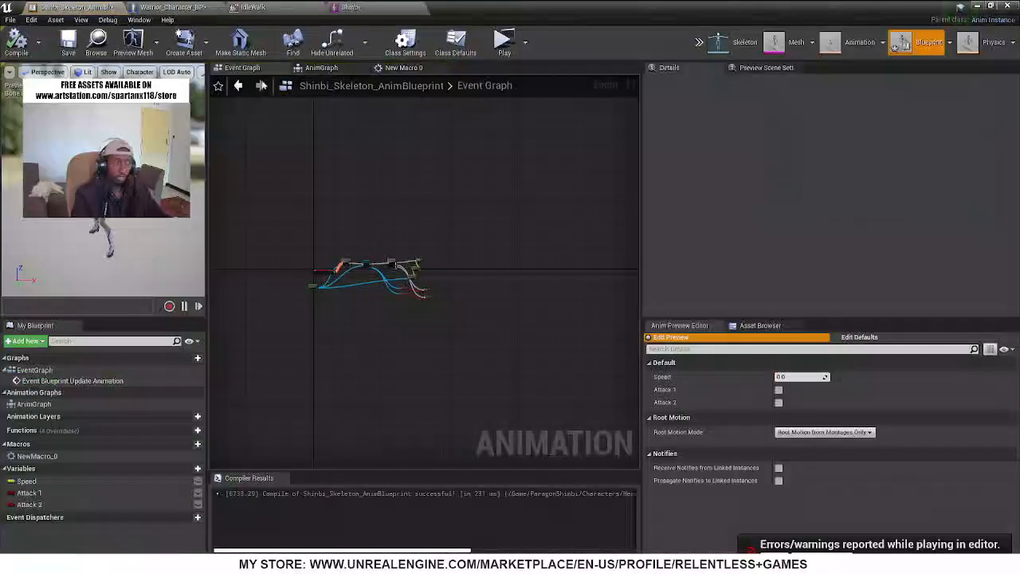
{"action": "left_click", "coordinate": [183, 8]}
{"action": "scroll", "coordinate": [359, 223], "scroll_direction": "down", "scroll_amount": 10}
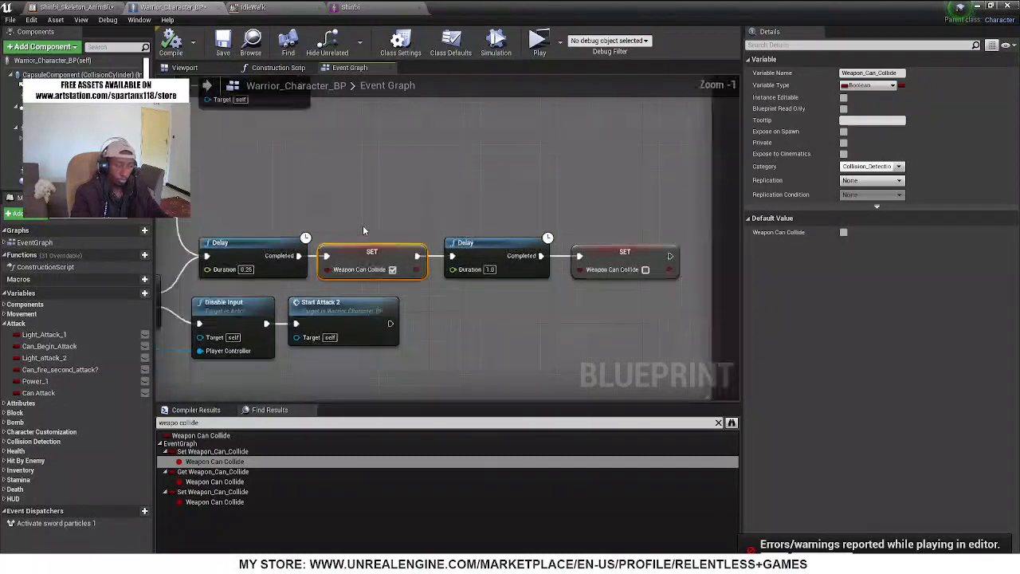
{"action": "scroll", "coordinate": [358, 212], "scroll_direction": "down", "scroll_amount": 1}
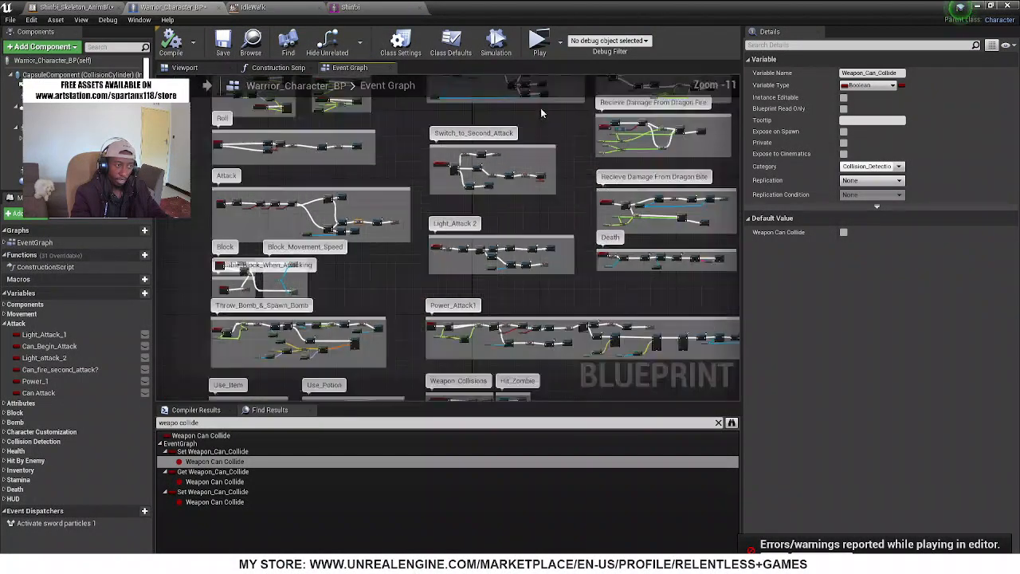
{"action": "scroll", "coordinate": [539, 107], "scroll_direction": "up", "scroll_amount": 4}
{"action": "scroll", "coordinate": [409, 172], "scroll_direction": "up", "scroll_amount": 3}
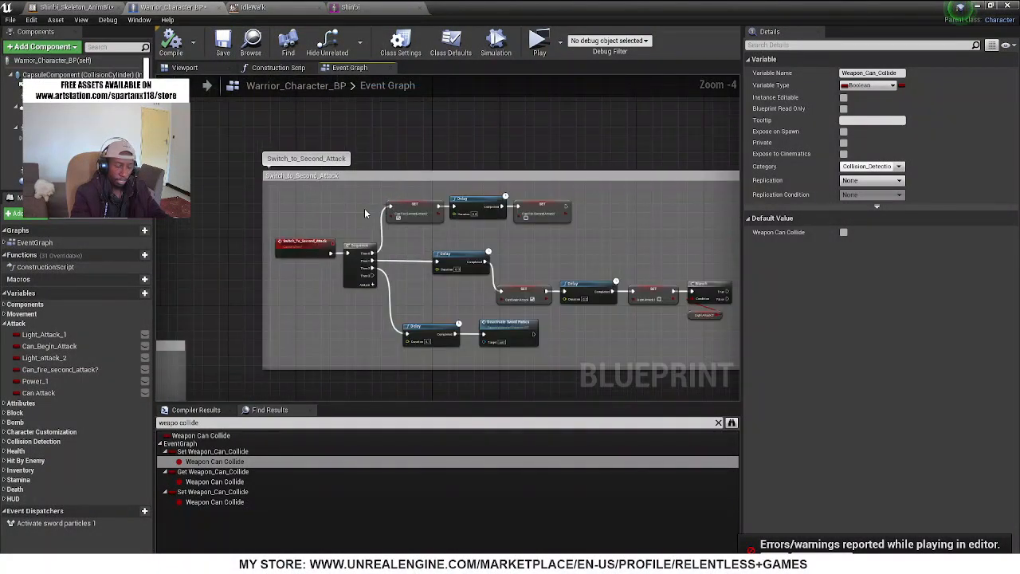
{"action": "scroll", "coordinate": [576, 172], "scroll_direction": "down", "scroll_amount": 8}
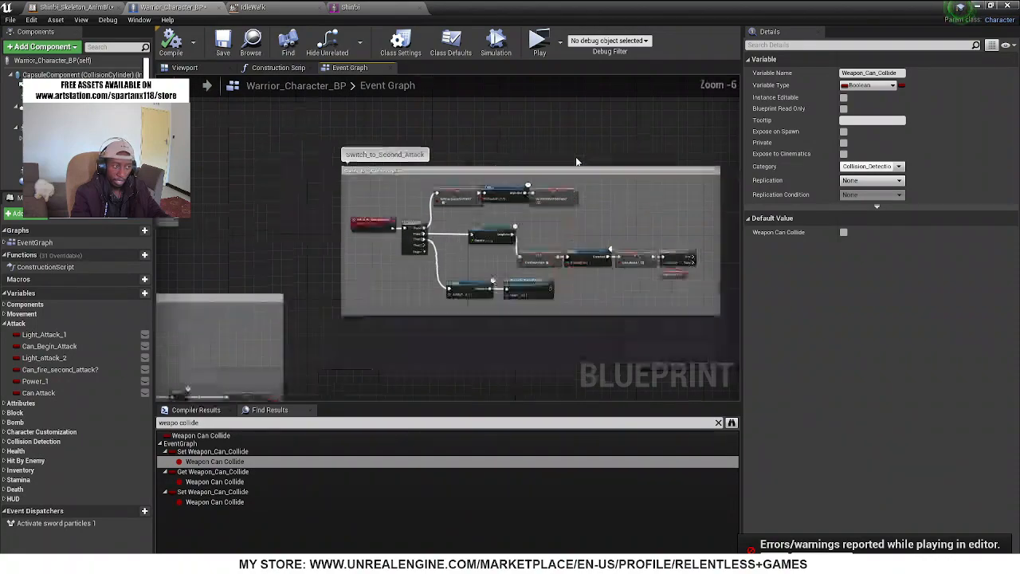
{"action": "right_click_drag", "start_coordinate": [492, 245], "coordinate": [503, 192]}
{"action": "scroll", "coordinate": [466, 230], "scroll_direction": "up", "scroll_amount": 9}
{"action": "scroll", "coordinate": [397, 268], "scroll_direction": "down", "scroll_amount": 5}
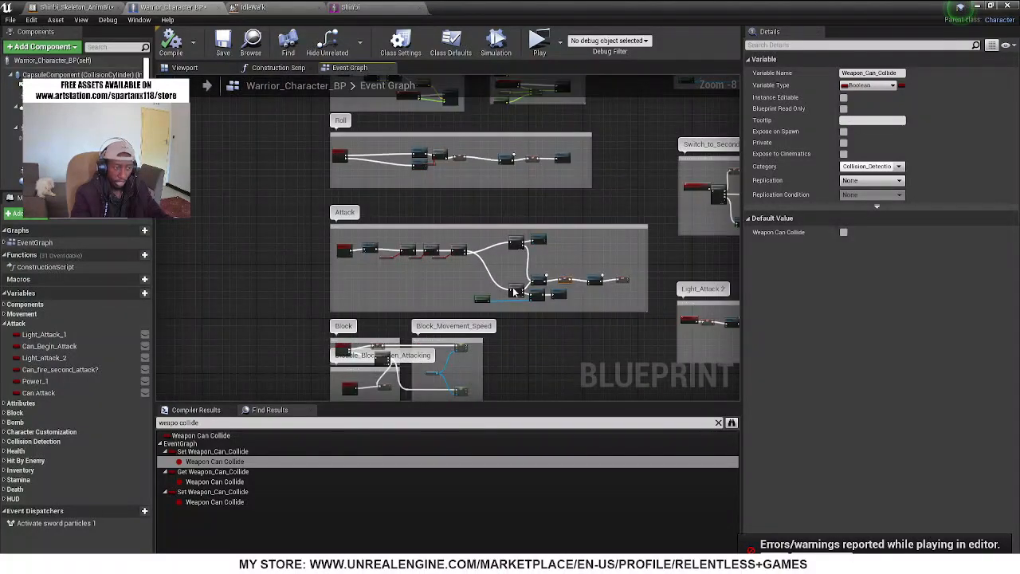
Examine the damage-receiving node groups for Dragon Bite, Dragon Fire and Zombie in Warrior_Character_BP's Event Graph
{"action": "right_click_drag", "start_coordinate": [652, 313], "coordinate": [405, 327]}
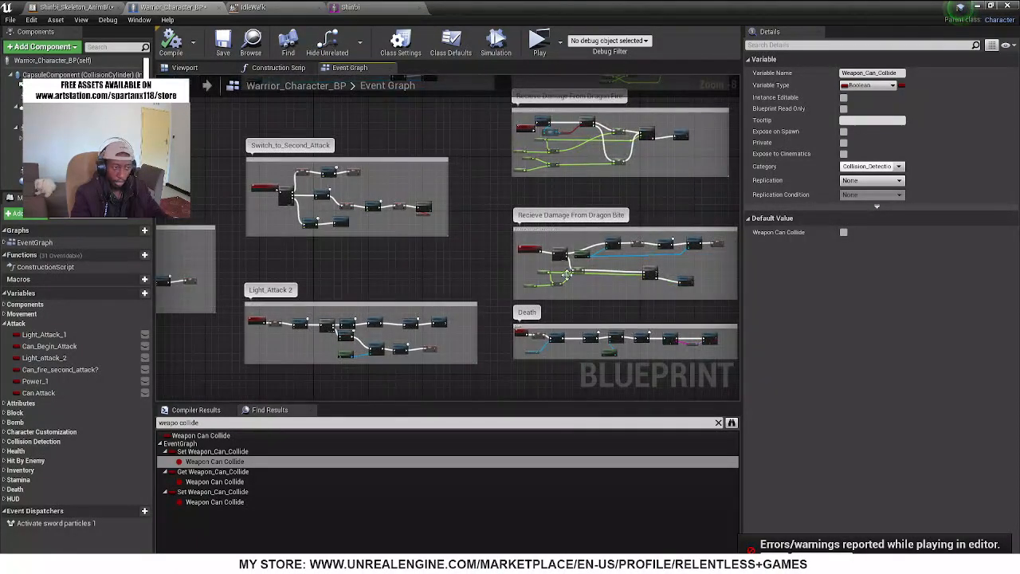
{"action": "scroll", "coordinate": [605, 266], "scroll_direction": "up", "scroll_amount": 7}
{"action": "right_click_drag", "start_coordinate": [605, 267], "coordinate": [438, 280]}
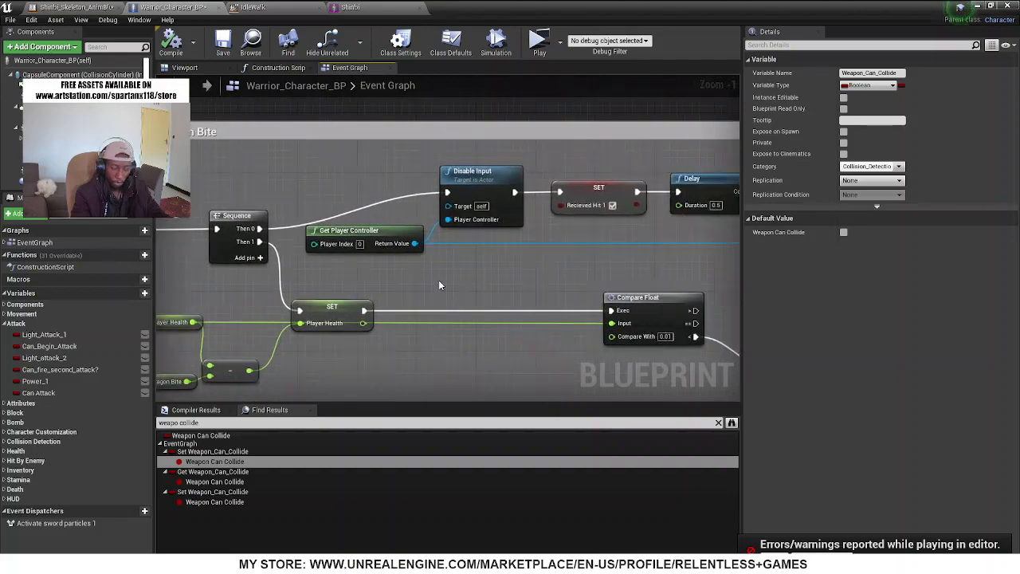
{"action": "scroll", "coordinate": [439, 280], "scroll_direction": "down", "scroll_amount": 6}
{"action": "right_click_drag", "start_coordinate": [456, 184], "coordinate": [460, 254]}
{"action": "scroll", "coordinate": [459, 248], "scroll_direction": "up", "scroll_amount": 5}
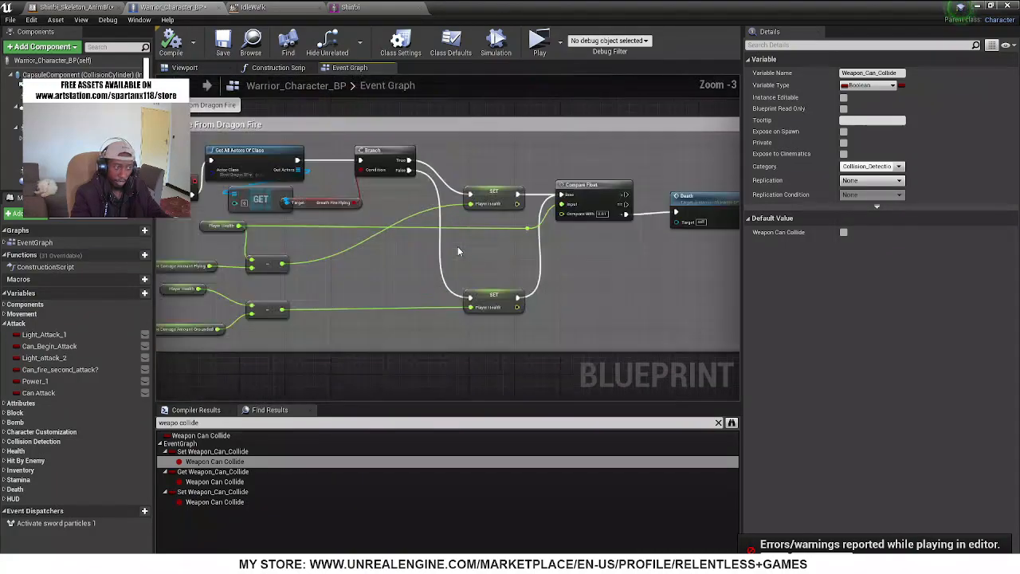
{"action": "scroll", "coordinate": [459, 249], "scroll_direction": "down", "scroll_amount": 6}
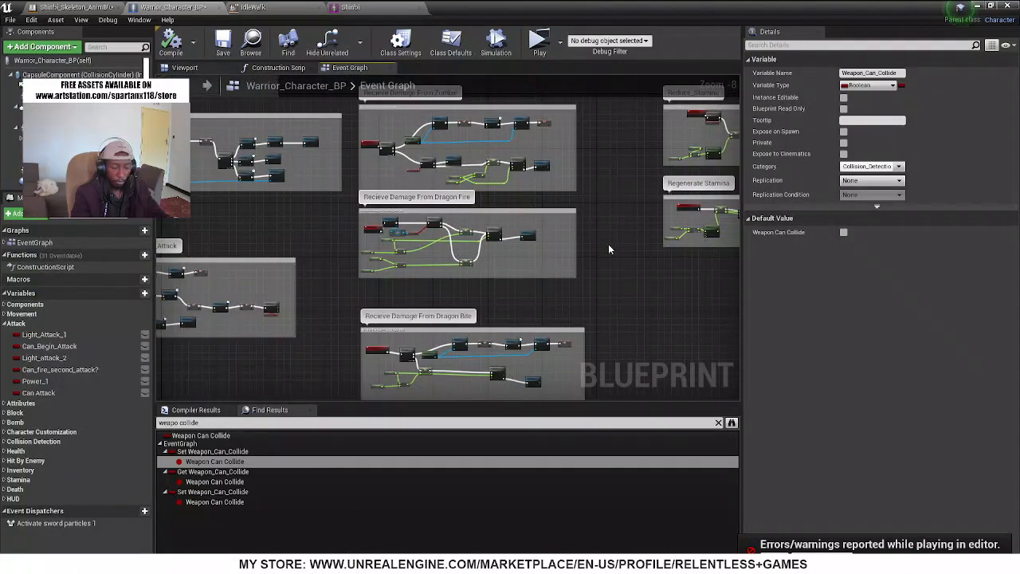
{"action": "right_click_drag", "start_coordinate": [610, 257], "coordinate": [580, 333]}
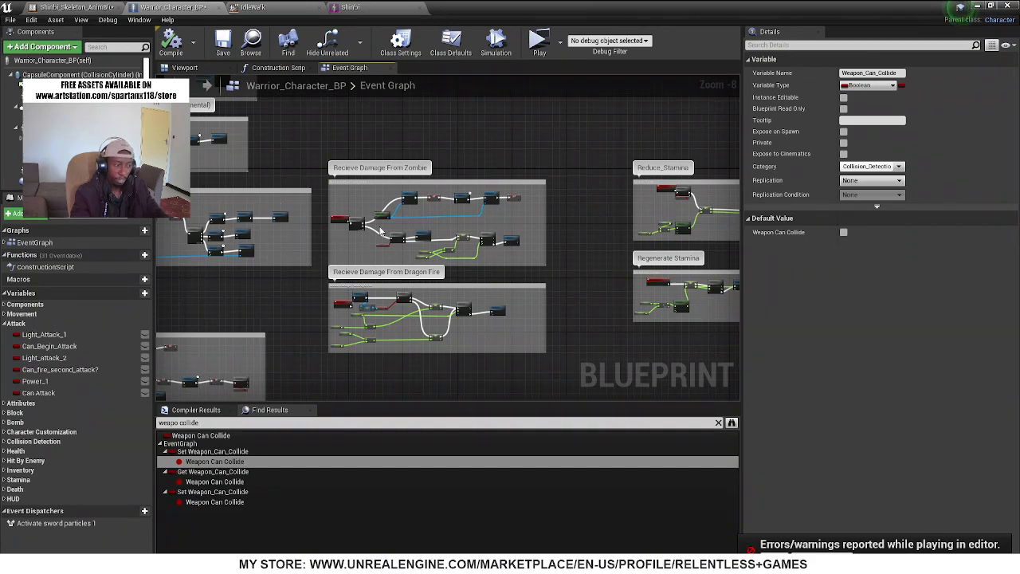
{"action": "right_click_drag", "start_coordinate": [237, 161], "coordinate": [322, 172]}
{"action": "scroll", "coordinate": [425, 239], "scroll_direction": "down", "scroll_amount": 4}
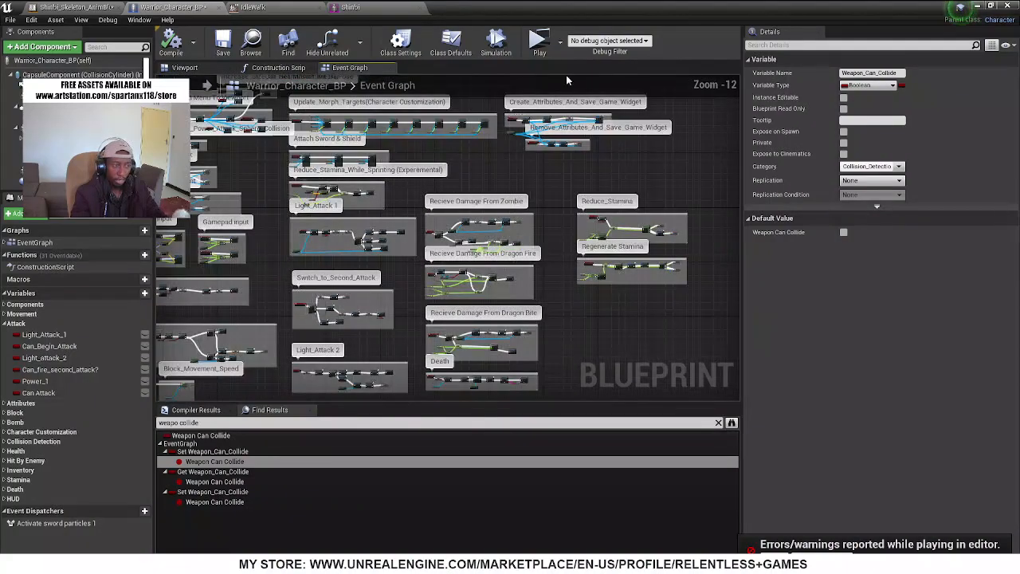
Minimize the Warrior_Character_BP editor window and look over the fountain plaza with the placed enemies in the level
{"action": "left_click_drag", "start_coordinate": [545, 7], "coordinate": [414, 227]}
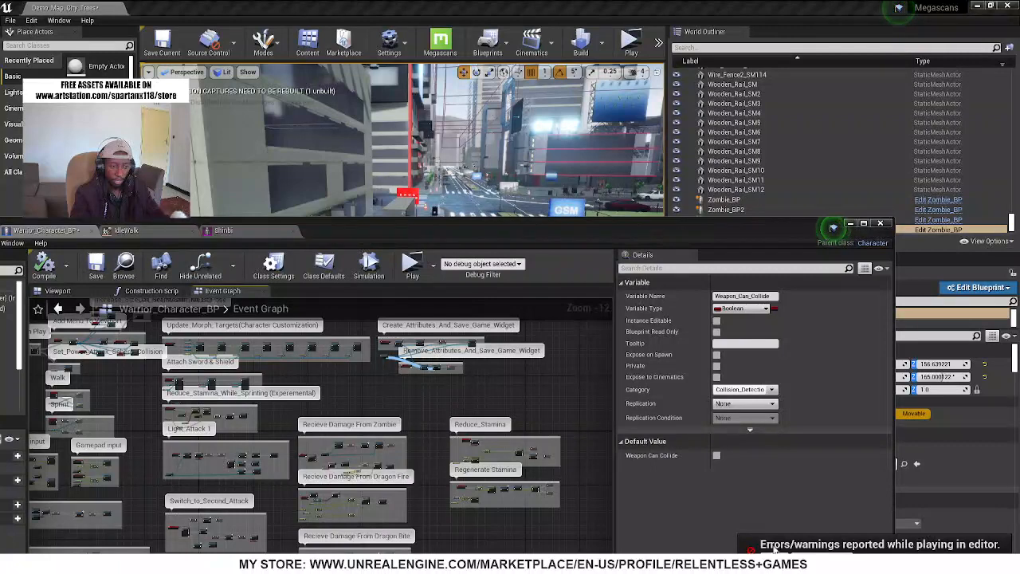
{"action": "left_click", "coordinate": [849, 224]}
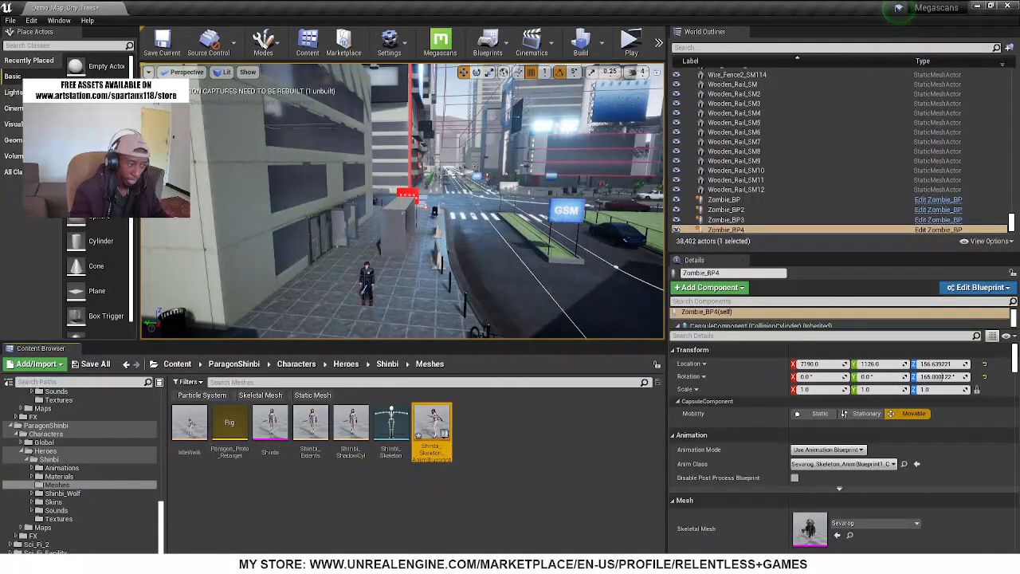
{"action": "right_click_drag", "start_coordinate": [356, 136], "coordinate": [455, 126]}
{"action": "right_click_drag", "start_coordinate": [334, 179], "coordinate": [425, 185]}
Switch to Chrome's Marketplace page for (Male Version) Character Customization 01 and look through its review and related content
{"action": "key", "text": "super"}
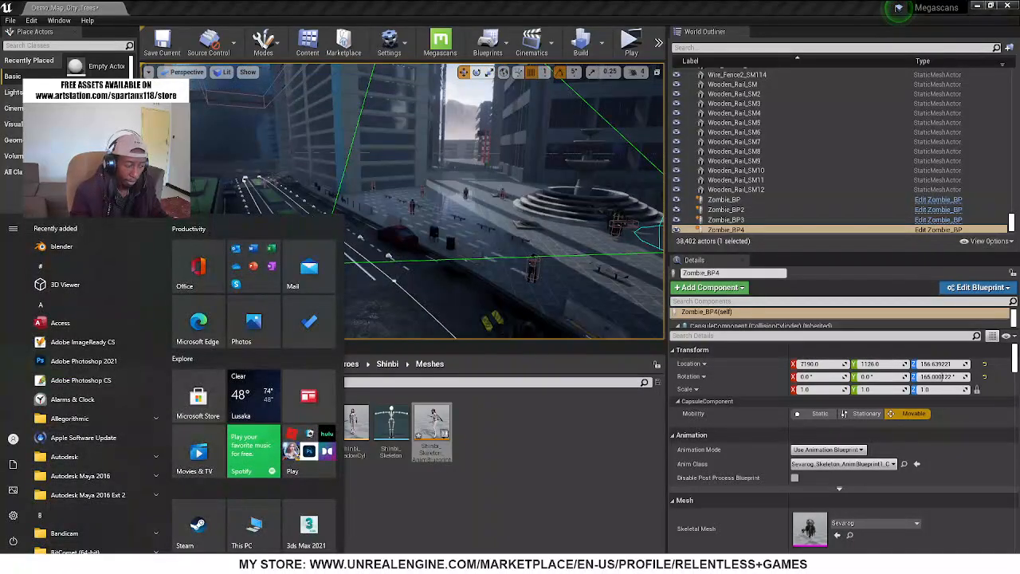
{"action": "mouse_move", "coordinate": [326, 563]}
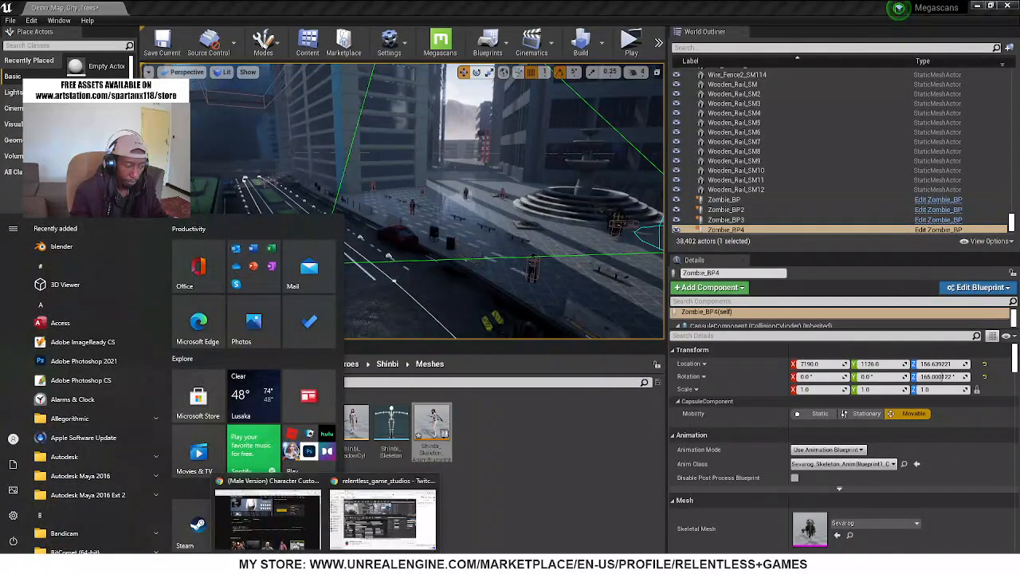
{"action": "left_click", "coordinate": [280, 518]}
{"action": "scroll", "coordinate": [500, 386], "scroll_direction": "up", "scroll_amount": 3}
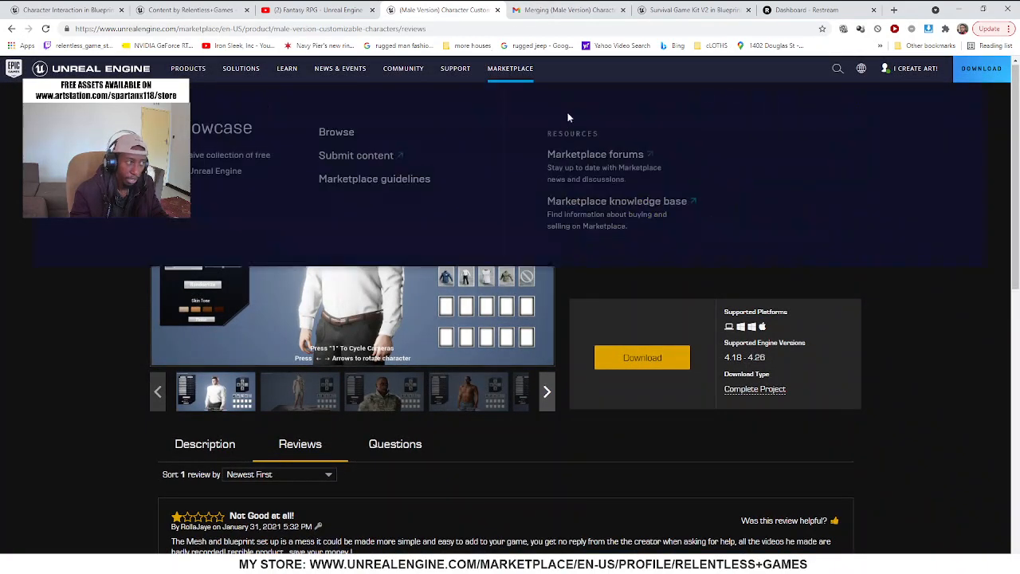
{"action": "scroll", "coordinate": [685, 263], "scroll_direction": "down", "scroll_amount": 1}
{"action": "scroll", "coordinate": [290, 277], "scroll_direction": "down", "scroll_amount": 4}
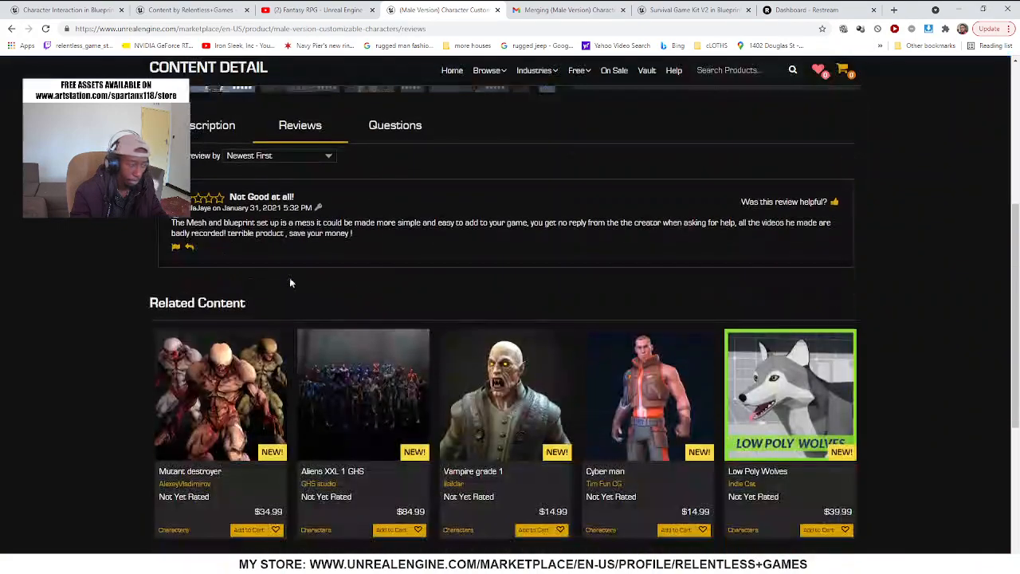
{"action": "scroll", "coordinate": [250, 354], "scroll_direction": "up", "scroll_amount": 3}
{"action": "scroll", "coordinate": [274, 314], "scroll_direction": "up", "scroll_amount": 3}
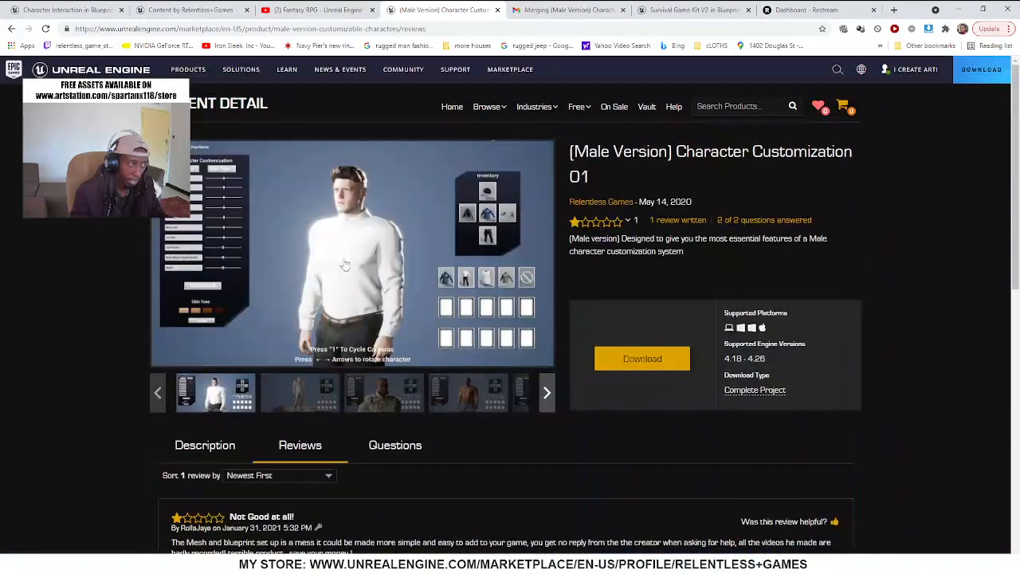
Open the Survival Game Kit V2 product page, view its preview image full screen, and look over the title and description
{"action": "left_click", "coordinate": [660, 10]}
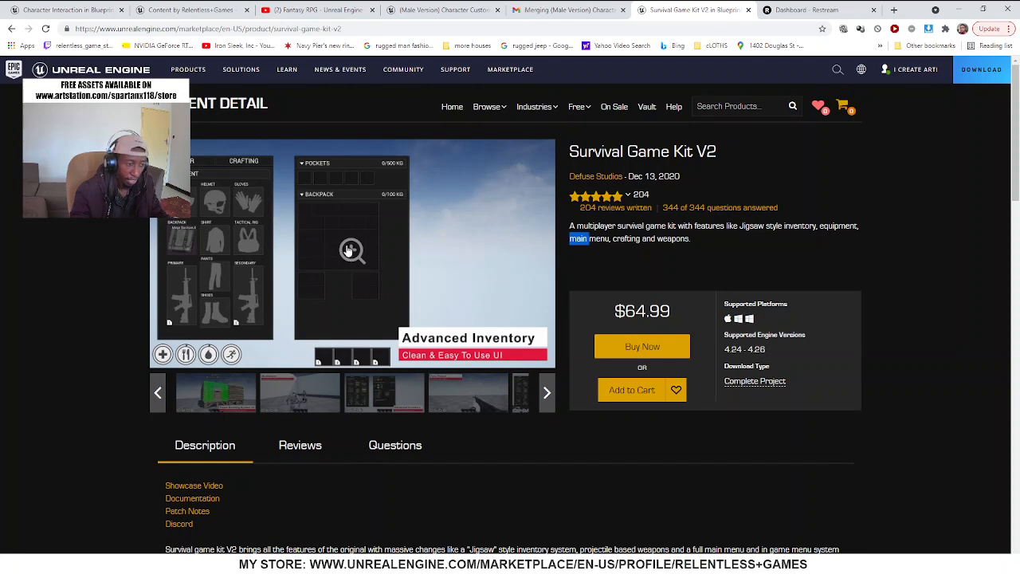
{"action": "left_click", "coordinate": [392, 260]}
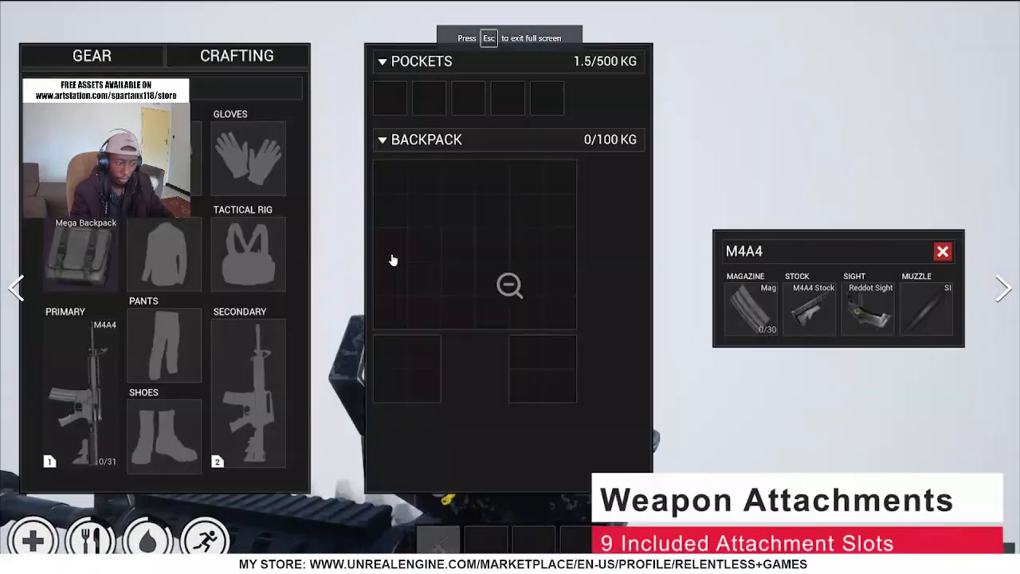
{"action": "left_click", "coordinate": [393, 261]}
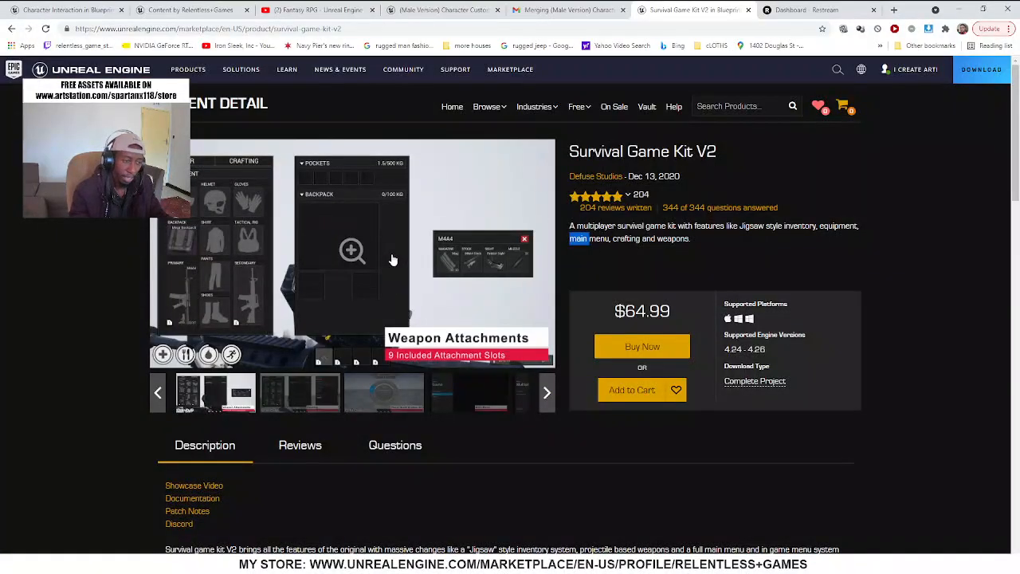
{"action": "scroll", "coordinate": [393, 261], "scroll_direction": "down", "scroll_amount": 2}
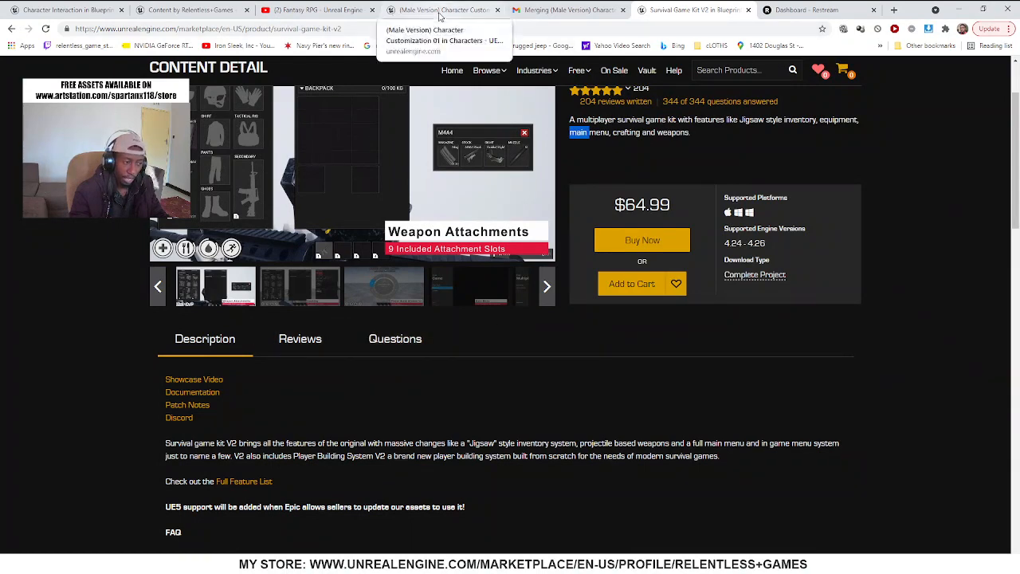
{"action": "scroll", "coordinate": [319, 263], "scroll_direction": "up", "scroll_amount": 2}
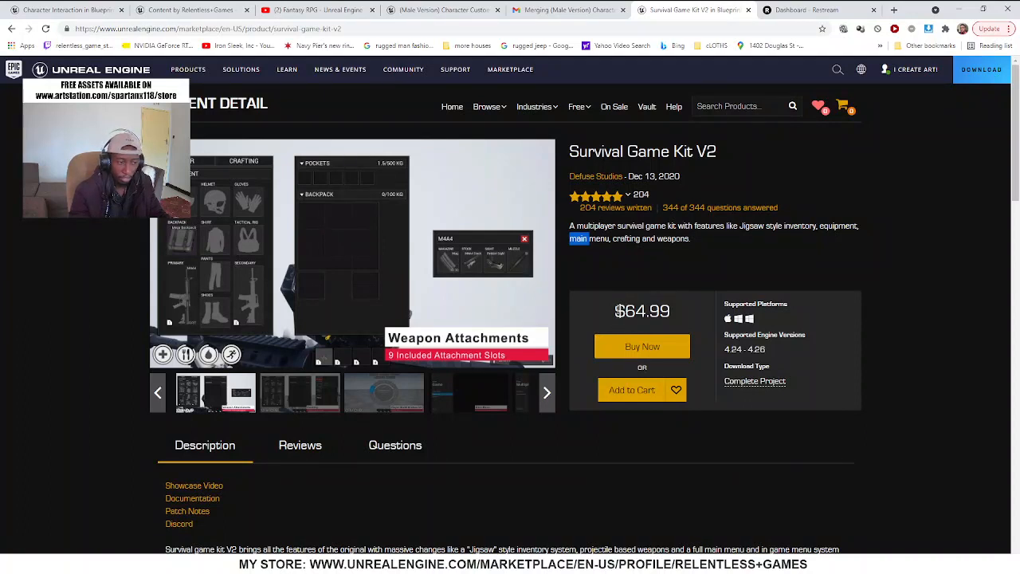
{"action": "left_click_drag", "start_coordinate": [717, 153], "coordinate": [569, 153]}
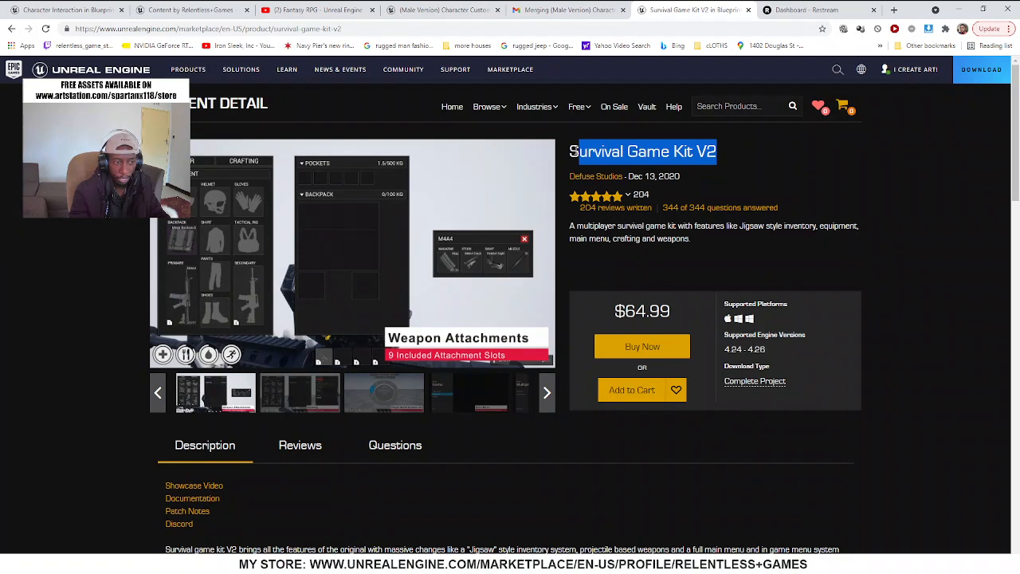
{"action": "left_click", "coordinate": [758, 256]}
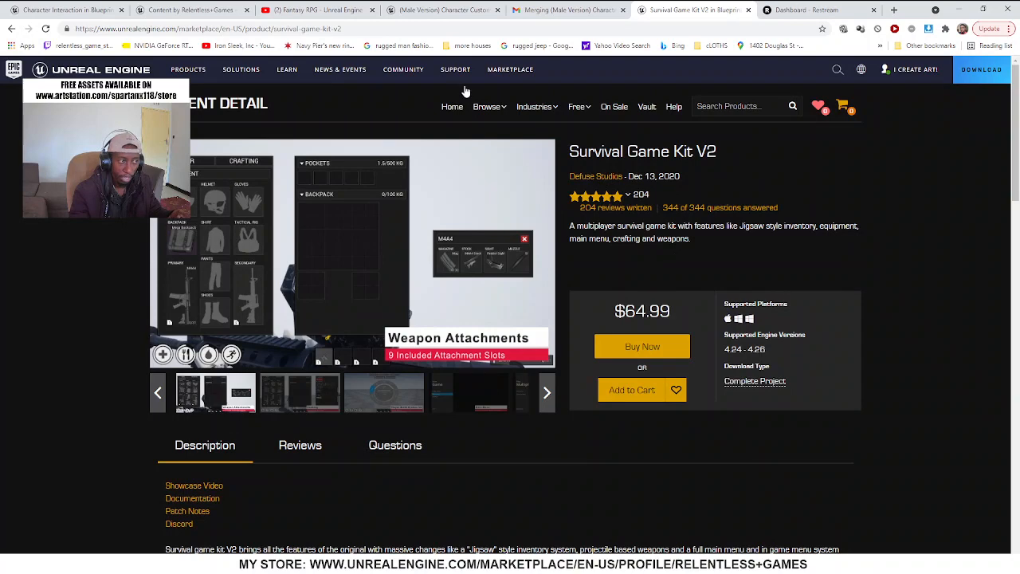
Reread the review on the (Male Version) Character Customization 01 page and compare the product with Survival Game Kit V2
{"action": "left_click", "coordinate": [439, 8]}
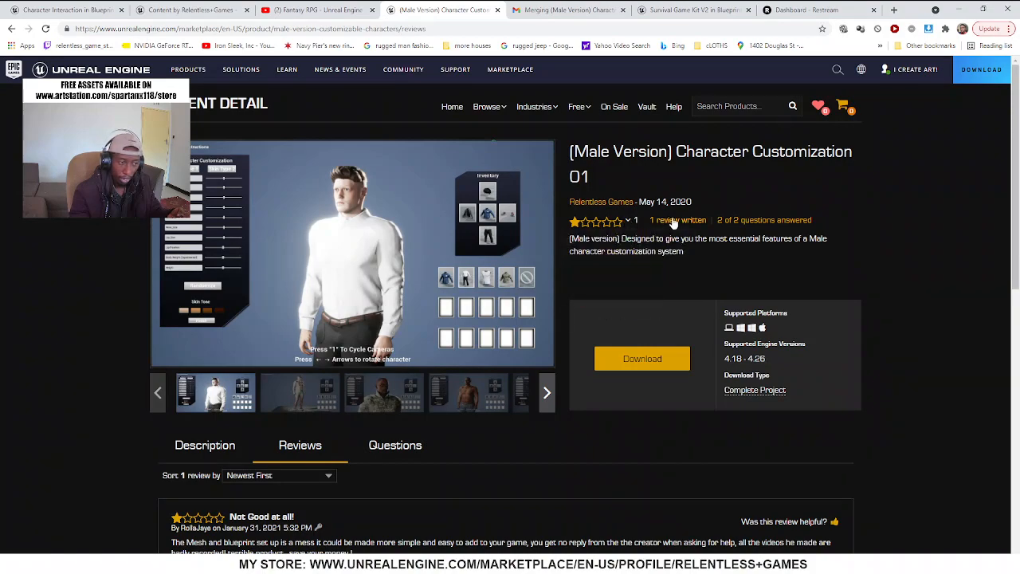
{"action": "scroll", "coordinate": [521, 331], "scroll_direction": "down", "scroll_amount": 2}
{"action": "scroll", "coordinate": [462, 354], "scroll_direction": "down", "scroll_amount": 1}
{"action": "scroll", "coordinate": [398, 383], "scroll_direction": "up", "scroll_amount": 2}
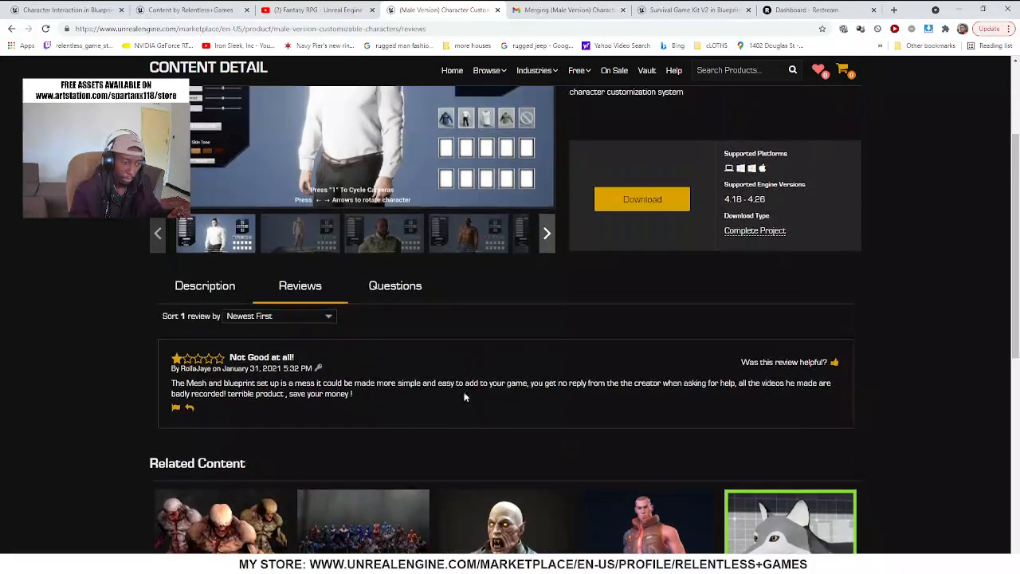
{"action": "scroll", "coordinate": [361, 394], "scroll_direction": "up", "scroll_amount": 1}
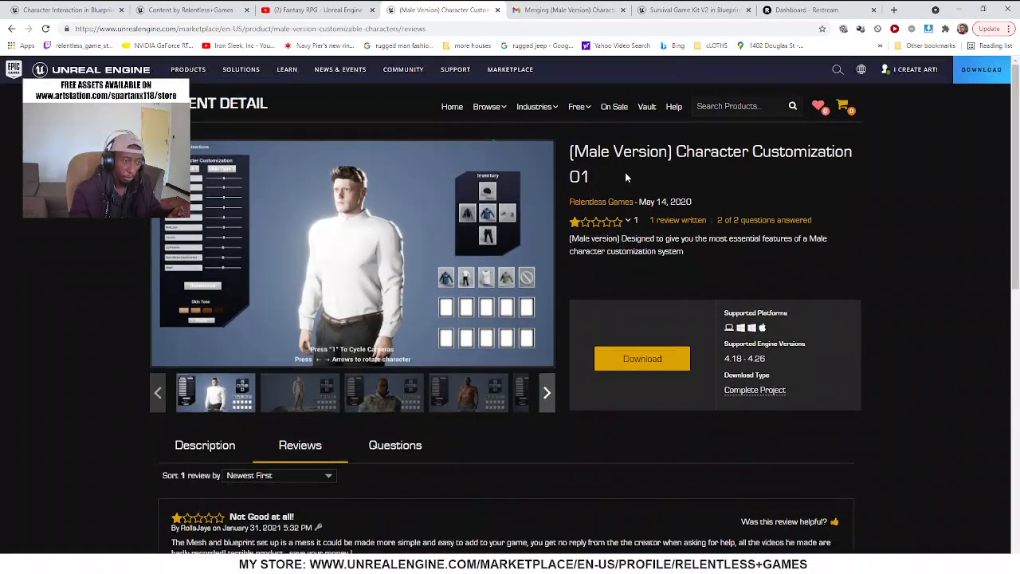
{"action": "mouse_move", "coordinate": [625, 238]}
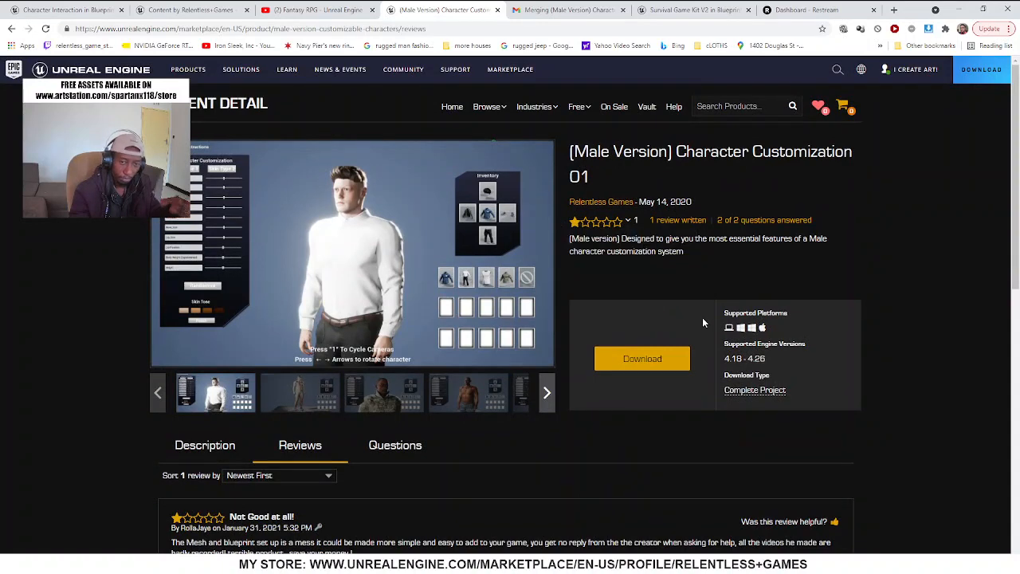
{"action": "left_click", "coordinate": [667, 7]}
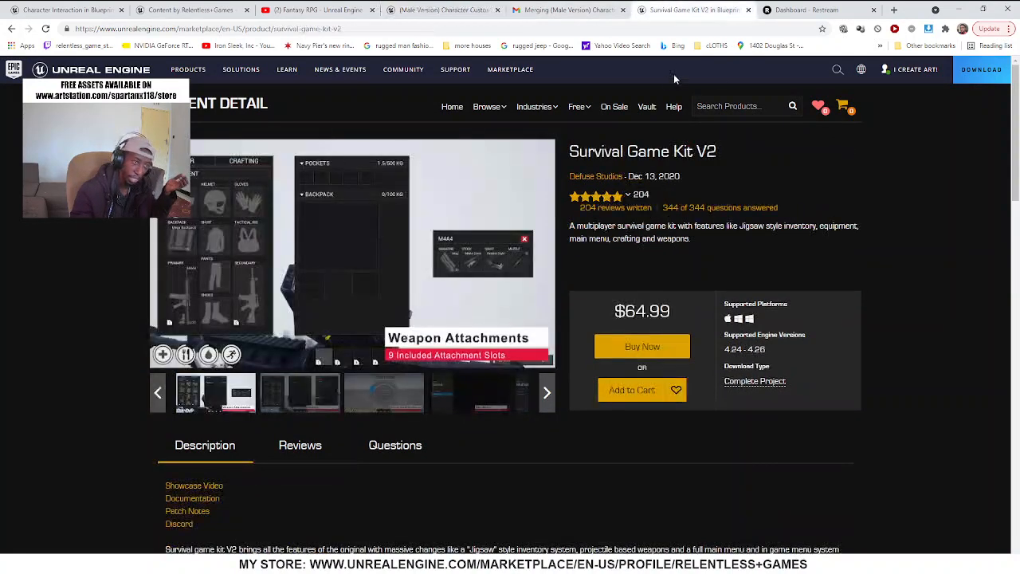
{"action": "left_click", "coordinate": [444, 11]}
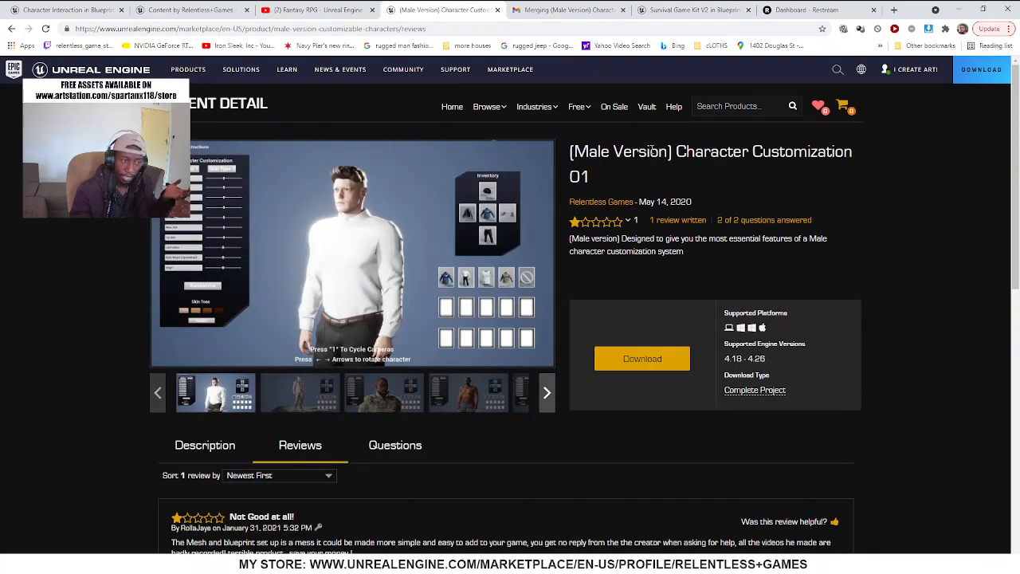
From the Survival Game Kit V2 page, search the Marketplace products for "character inter"
{"action": "left_click", "coordinate": [692, 10]}
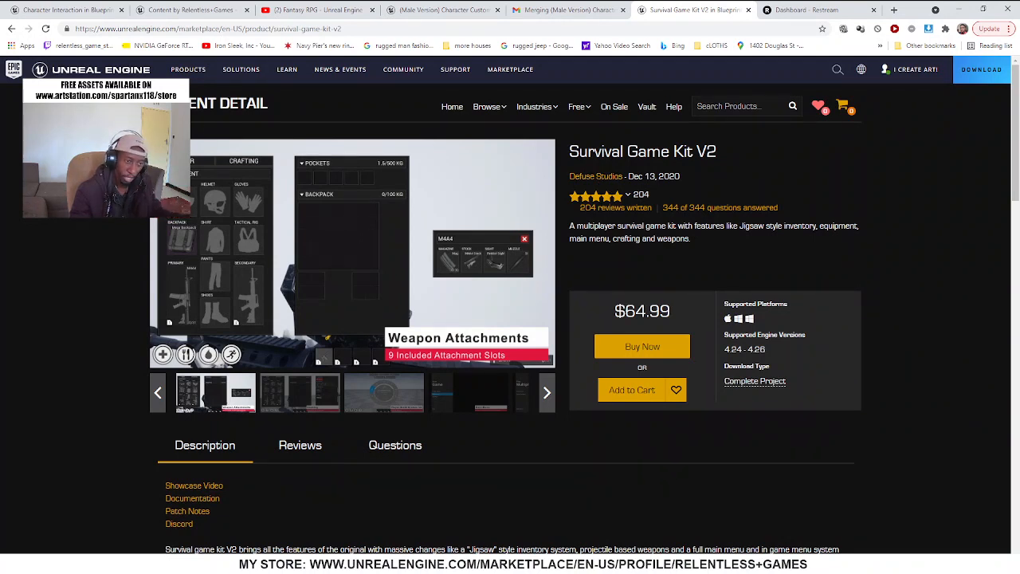
{"action": "left_click", "coordinate": [738, 109]}
{"action": "type", "text": "charac"}
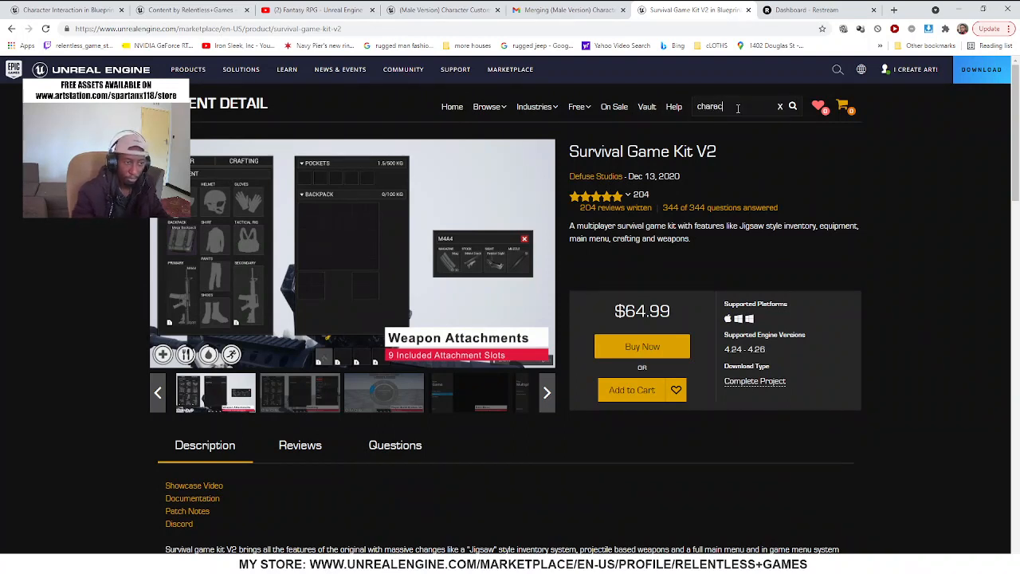
{"action": "type", "text": "t"}
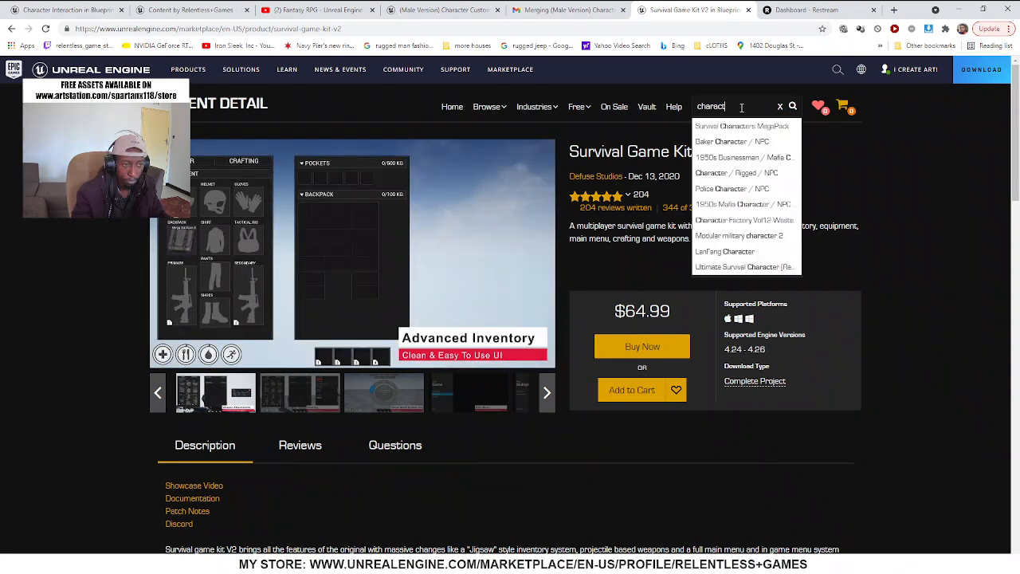
{"action": "type", "text": "er tem"}
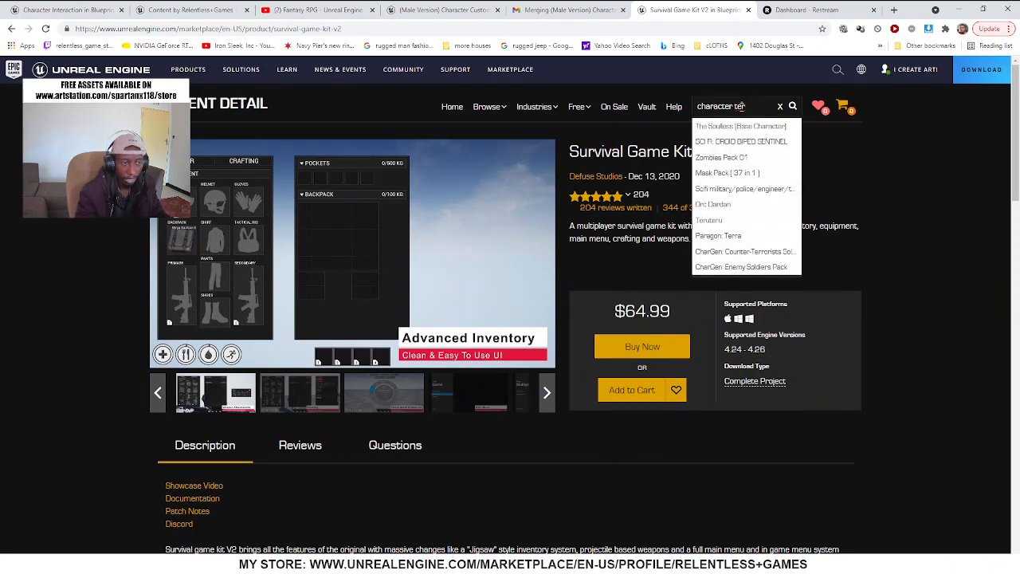
{"action": "type", "text": "r"}
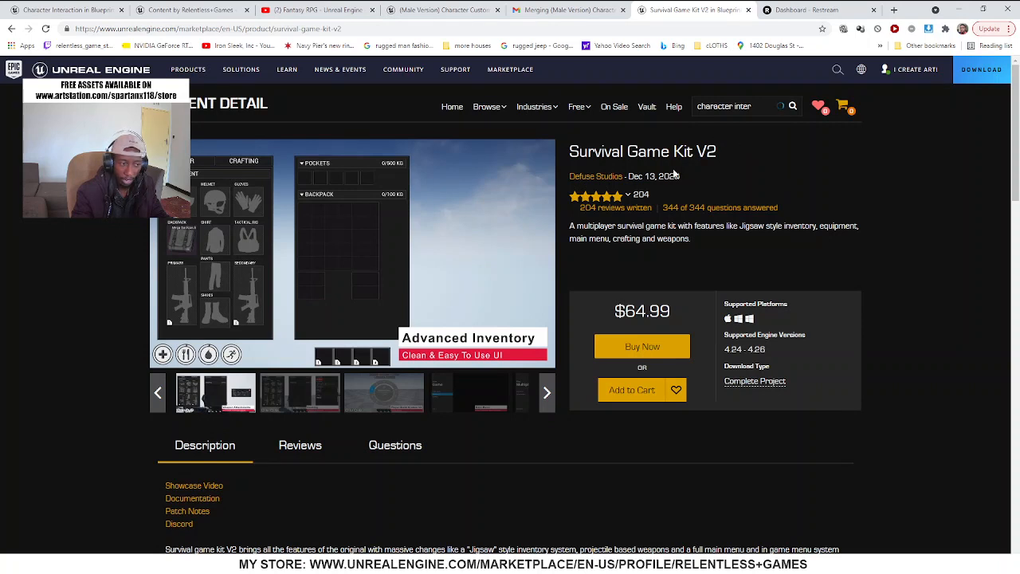
{"action": "mouse_move", "coordinate": [582, 209]}
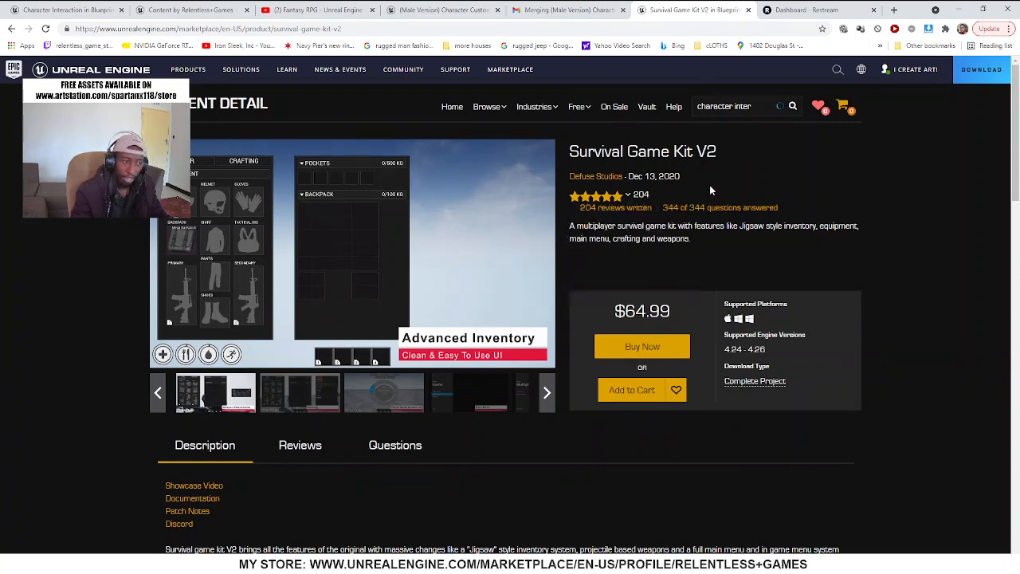
{"action": "mouse_move", "coordinate": [616, 199]}
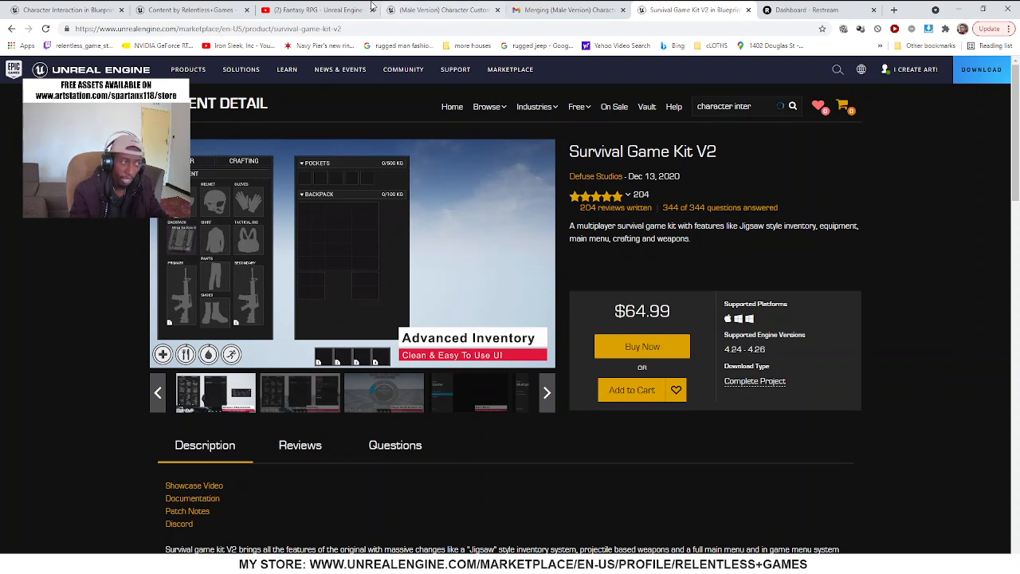
Return to the (Male Version) Character Customization 01 page and highlight part of the product title
{"action": "left_click", "coordinate": [435, 10]}
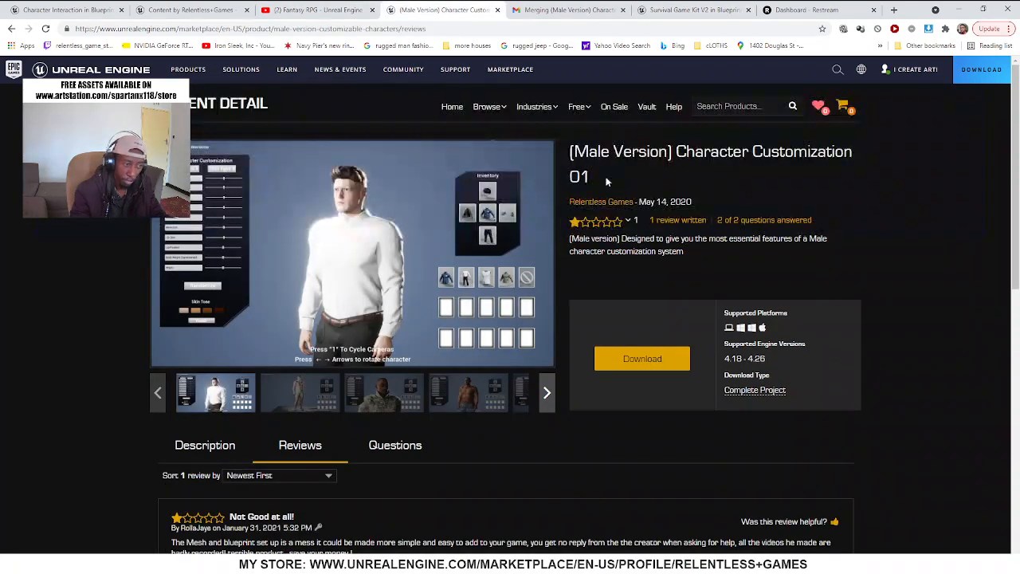
{"action": "left_click_drag", "start_coordinate": [577, 152], "coordinate": [794, 153]}
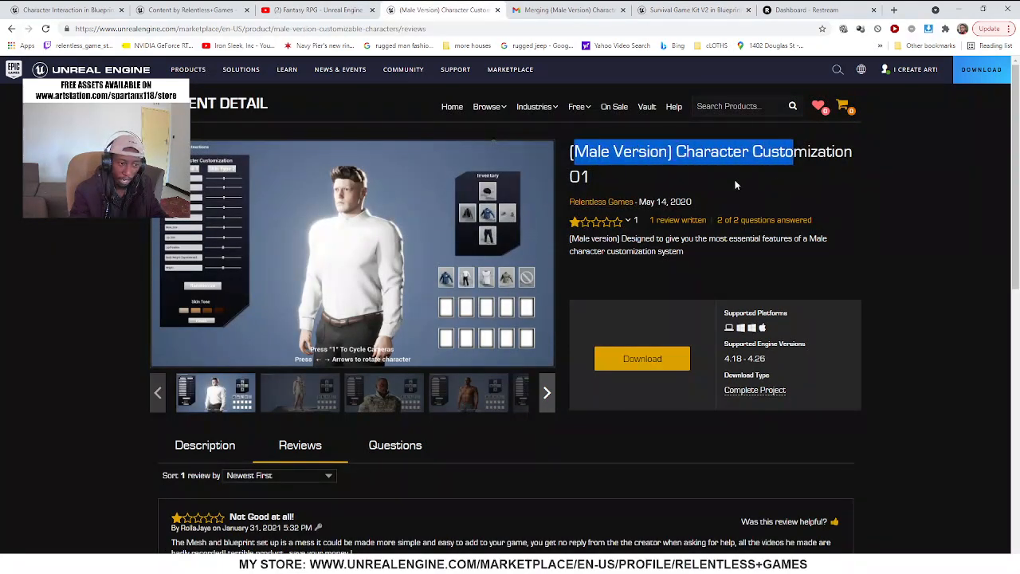
Compare the Survival Game Kit V2 product page with the (Male Version) Character Customization 01 page
{"action": "left_click", "coordinate": [650, 8]}
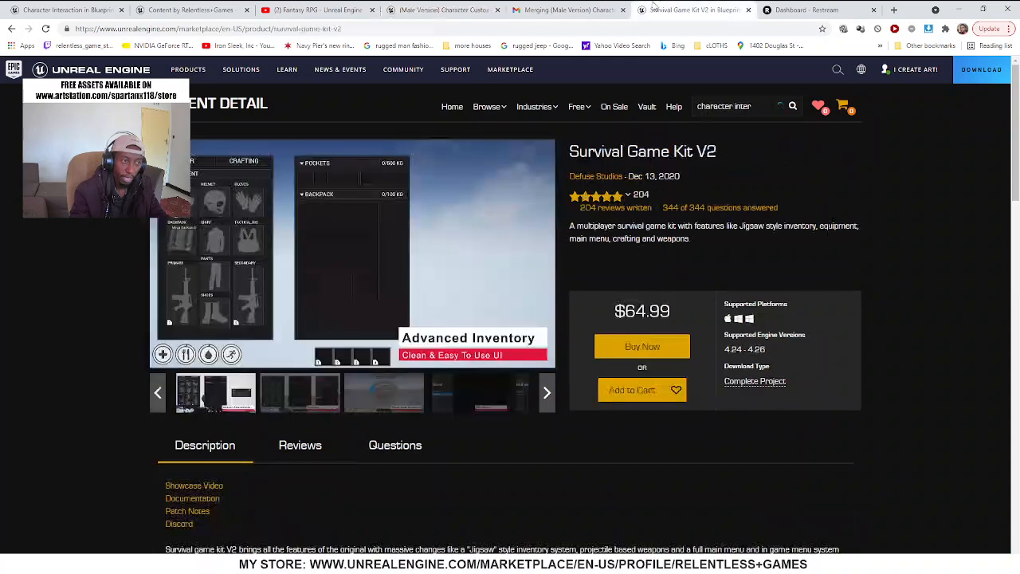
{"action": "left_click", "coordinate": [441, 10]}
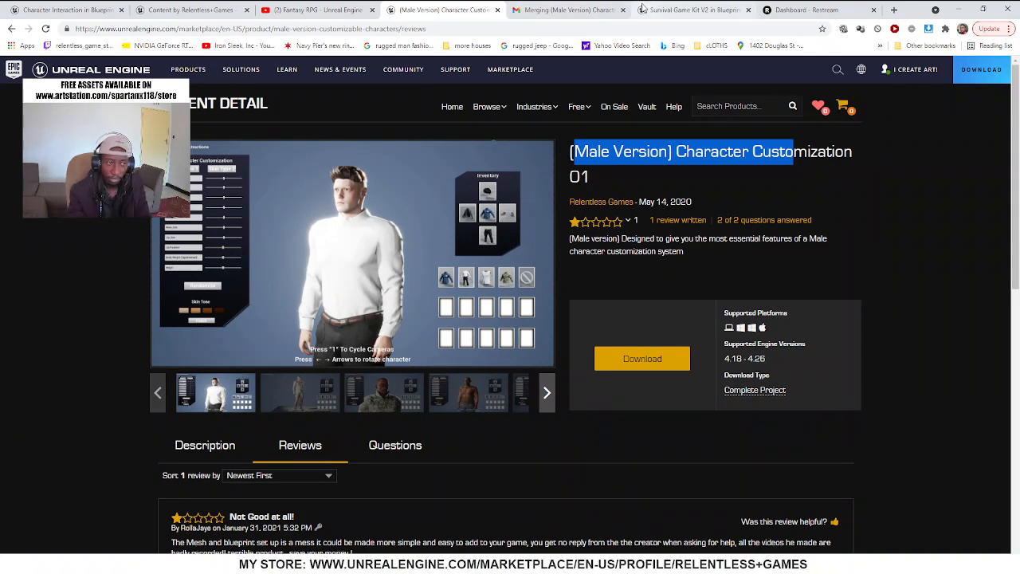
{"action": "left_click", "coordinate": [673, 11]}
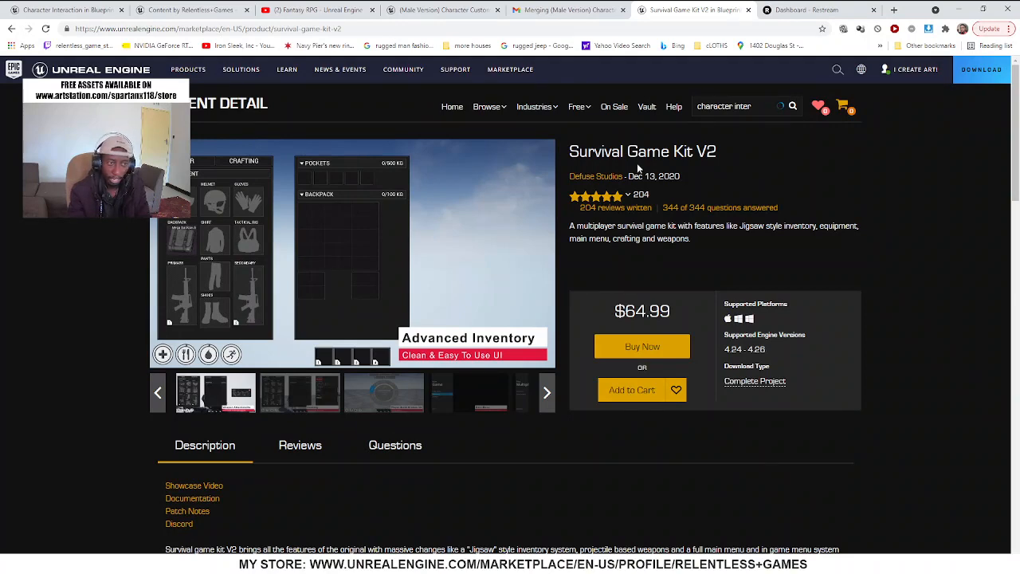
{"action": "left_click", "coordinate": [434, 12]}
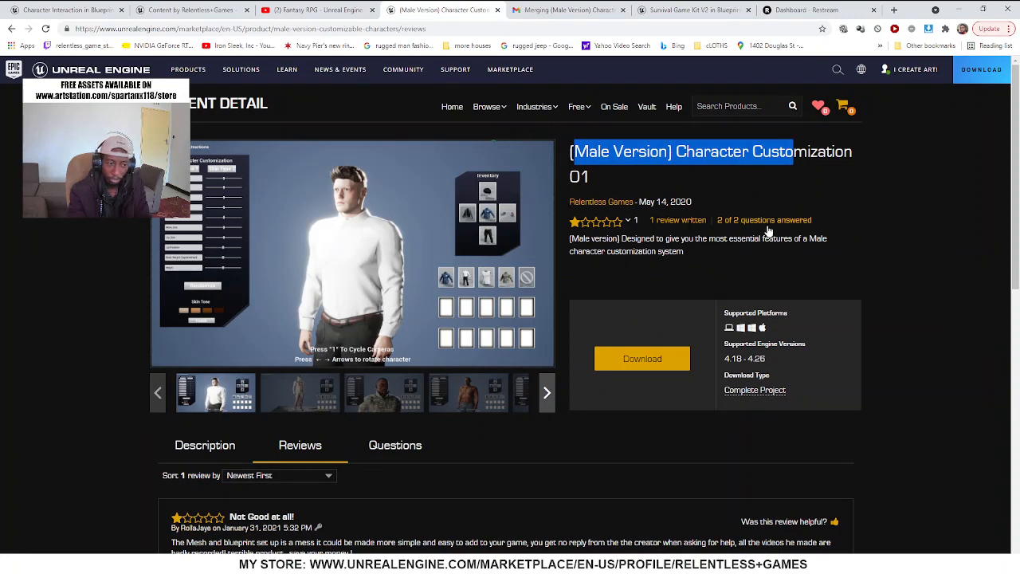
Read the Character Customization 01 review, highlighting its remarks about the mesh and blueprint setup and about getting no reply from the creator
{"action": "scroll", "coordinate": [675, 399], "scroll_direction": "down", "scroll_amount": 3}
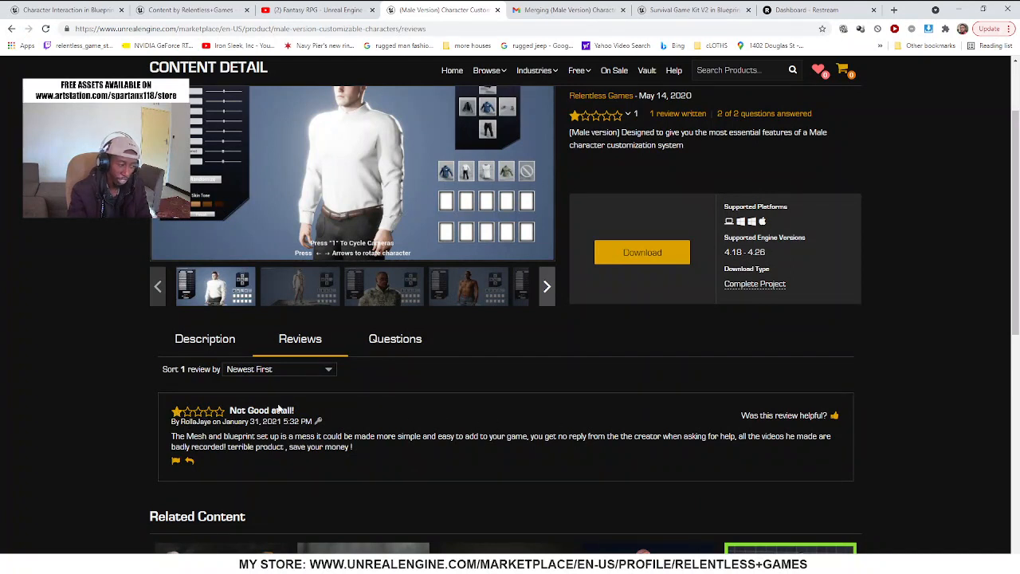
{"action": "left_click_drag", "start_coordinate": [179, 436], "coordinate": [361, 437]}
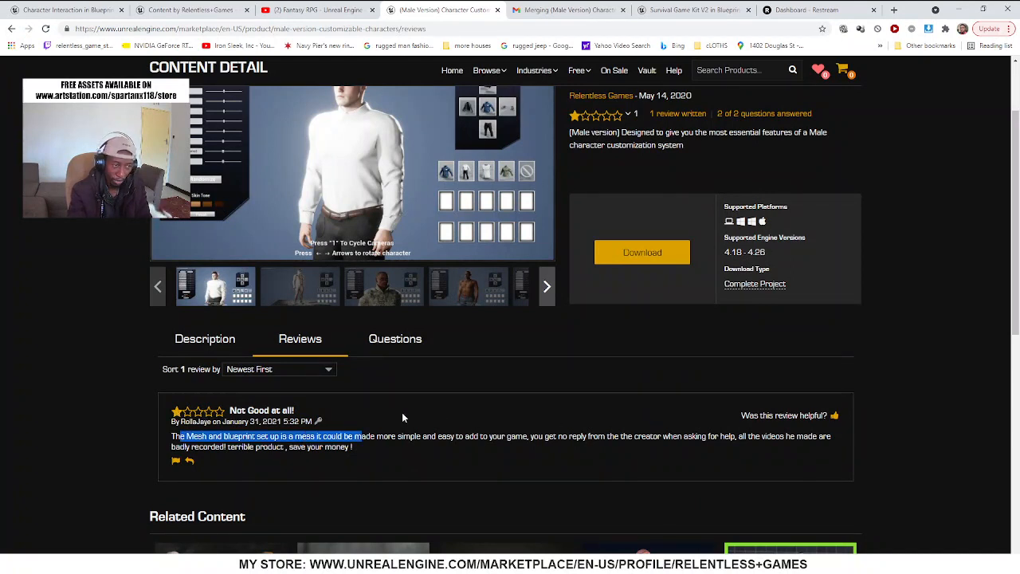
{"action": "left_click", "coordinate": [402, 412]}
{"action": "scroll", "coordinate": [431, 438], "scroll_direction": "down", "scroll_amount": 1}
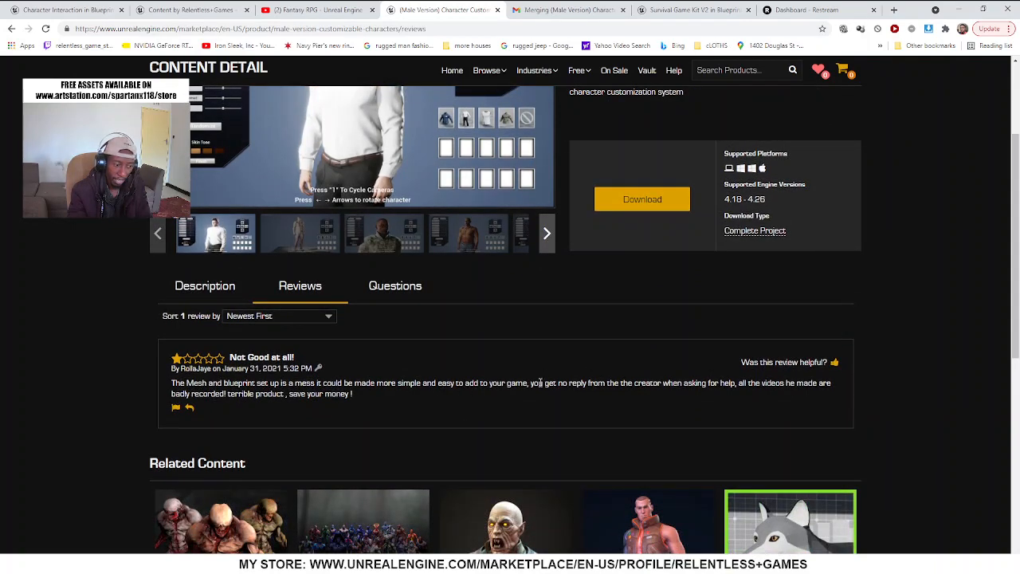
{"action": "left_click_drag", "start_coordinate": [532, 383], "coordinate": [738, 383]}
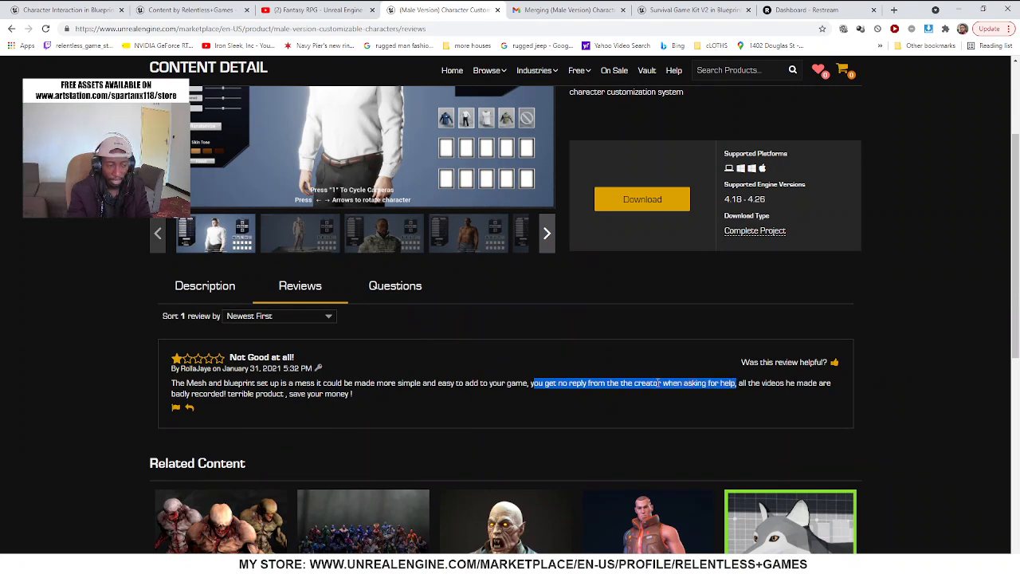
{"action": "scroll", "coordinate": [661, 388], "scroll_direction": "up", "scroll_amount": 1}
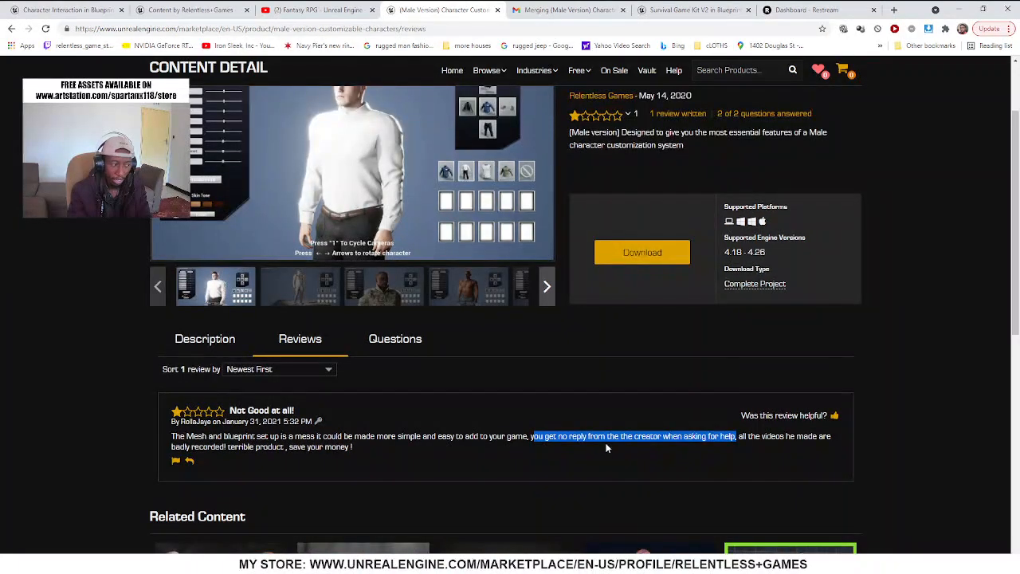
{"action": "scroll", "coordinate": [607, 442], "scroll_direction": "up", "scroll_amount": 2}
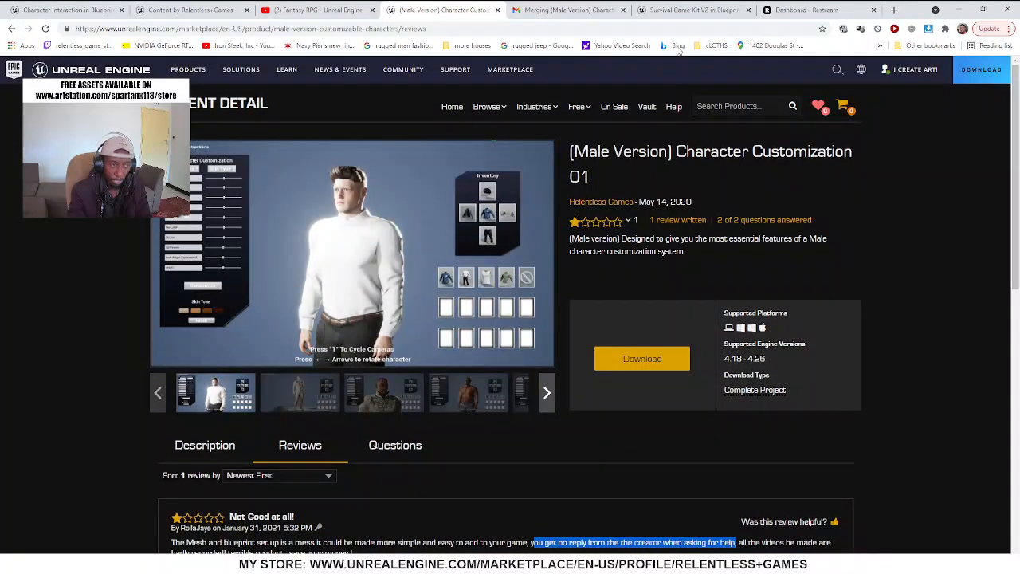
Highlight the price on the Survival Game Kit V2 page and return to the (Male Version) Character Customization 01 page
{"action": "left_click", "coordinate": [666, 10]}
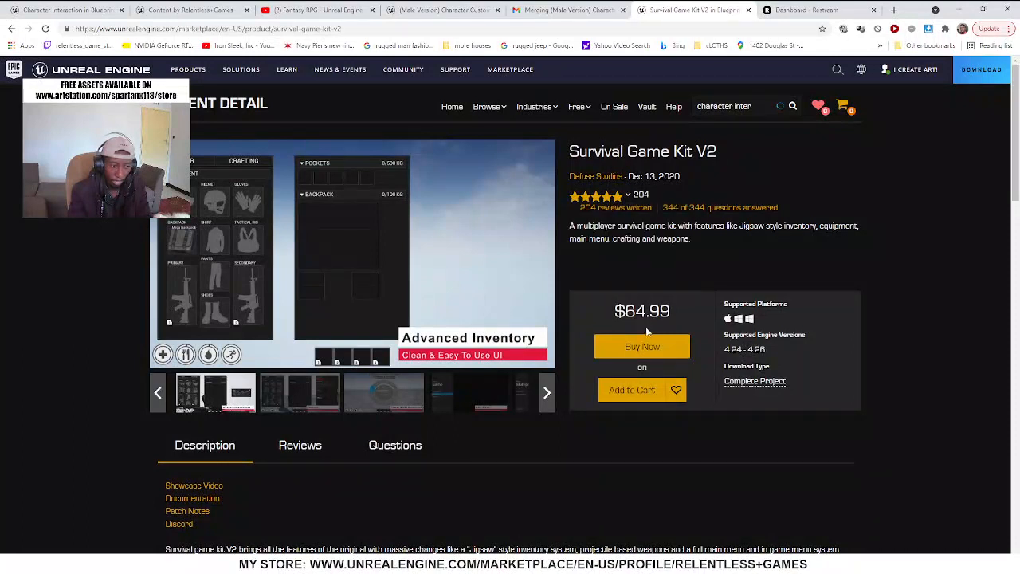
{"action": "left_click_drag", "start_coordinate": [616, 311], "coordinate": [701, 306]}
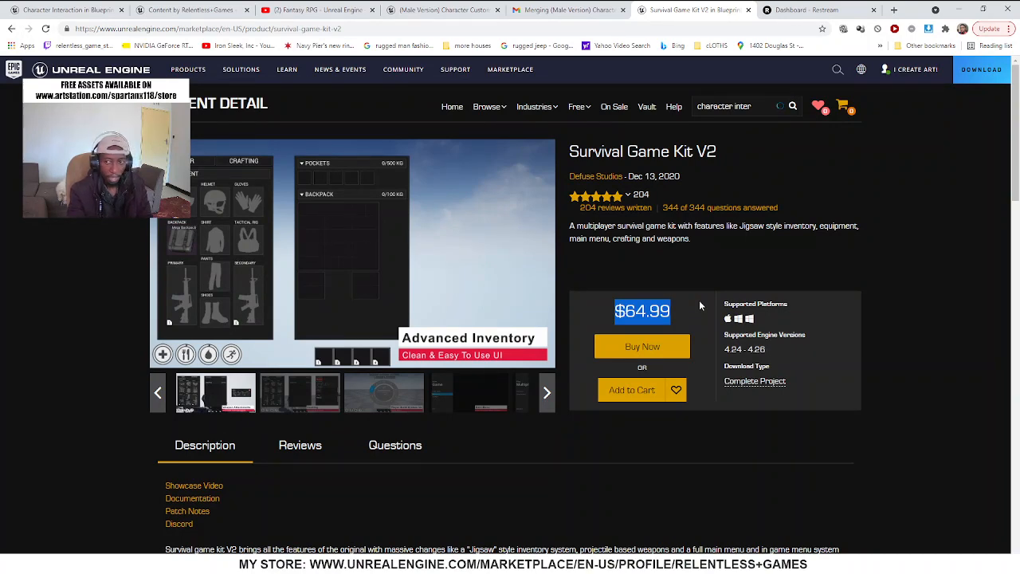
{"action": "left_click", "coordinate": [442, 10]}
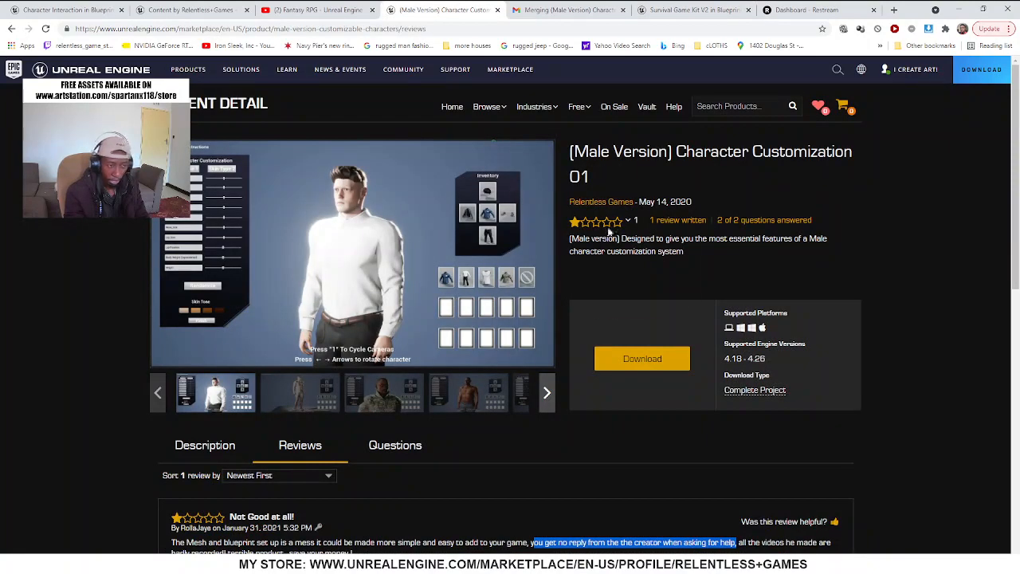
Open the Relentless Games seller profile in a new tab and look over its listed products, ratings and prices
{"action": "right_click", "coordinate": [617, 202]}
{"action": "right_click", "coordinate": [607, 203]}
{"action": "left_click", "coordinate": [610, 209]}
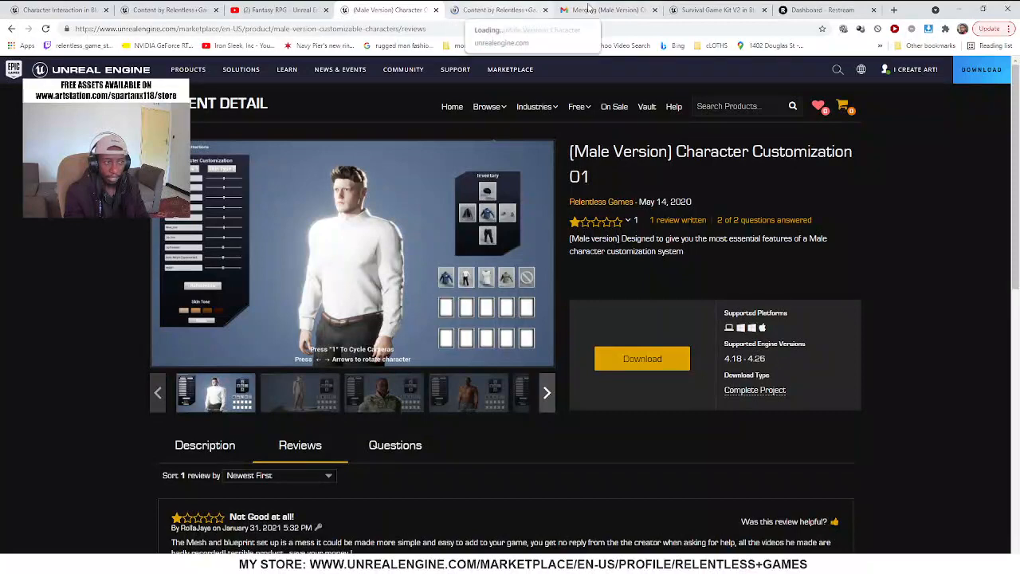
{"action": "left_click", "coordinate": [500, 10]}
{"action": "mouse_move", "coordinate": [548, 174]}
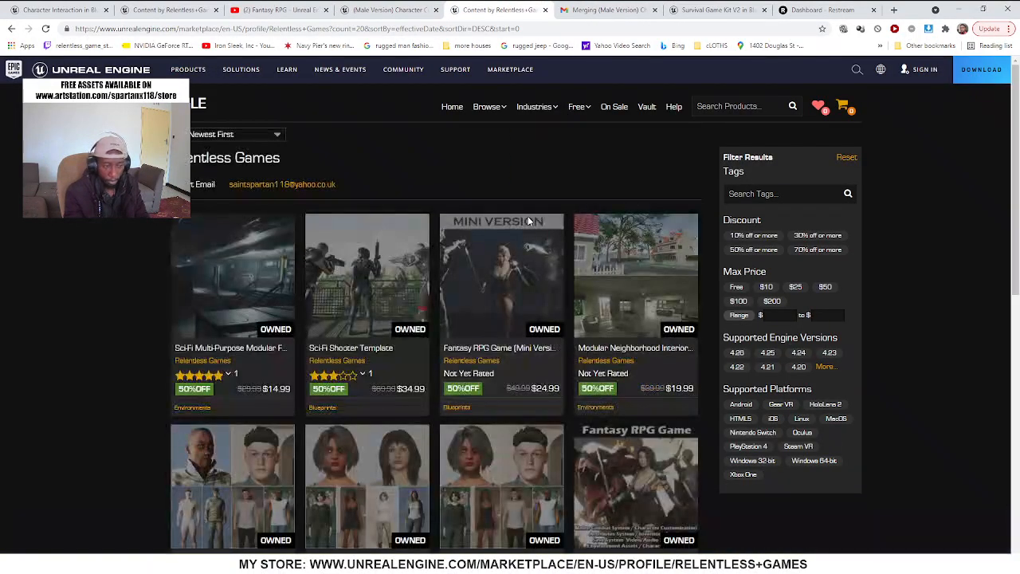
{"action": "scroll", "coordinate": [530, 239], "scroll_direction": "down", "scroll_amount": 2}
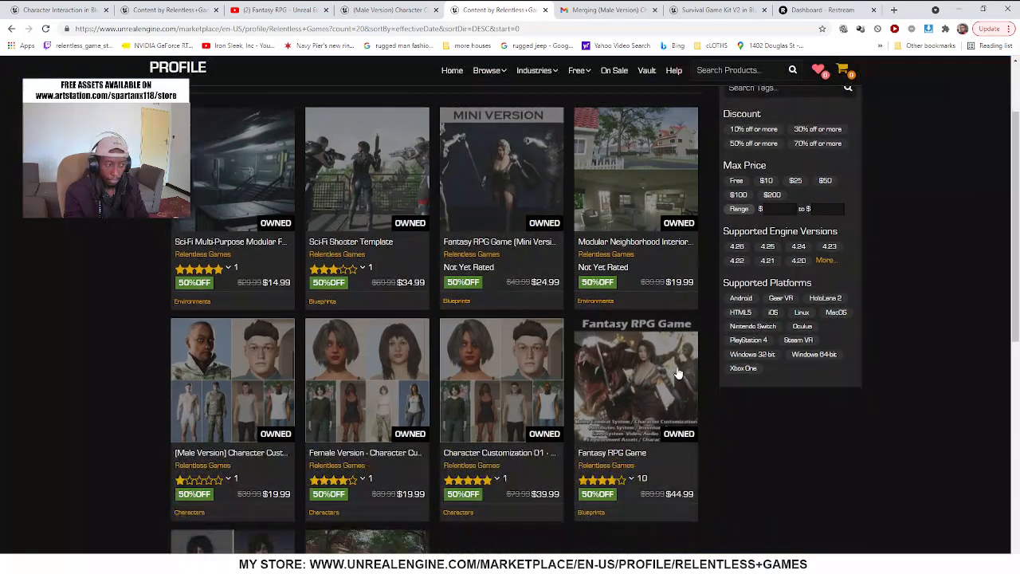
{"action": "mouse_move", "coordinate": [679, 373]}
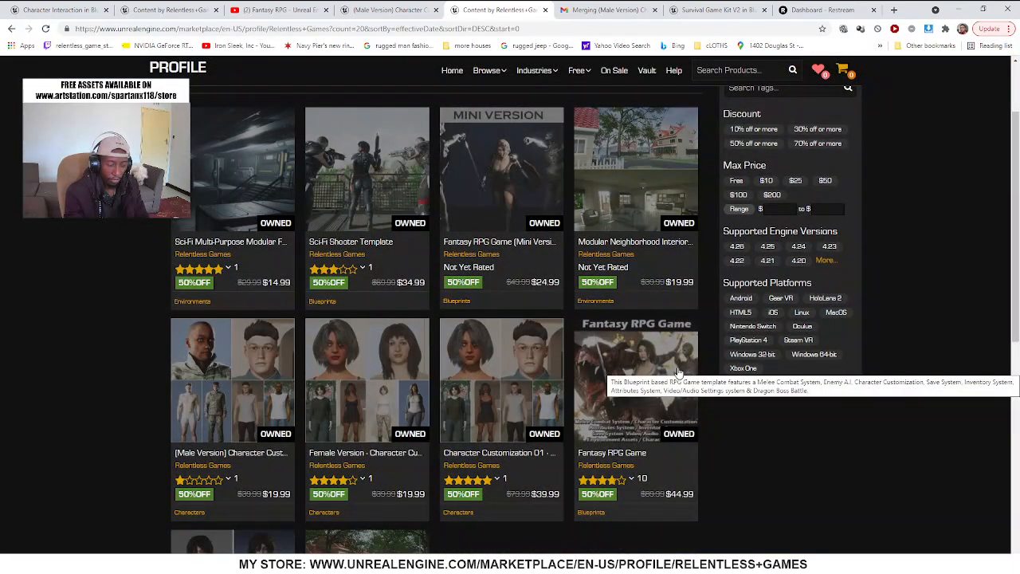
{"action": "scroll", "coordinate": [706, 381], "scroll_direction": "down", "scroll_amount": 1}
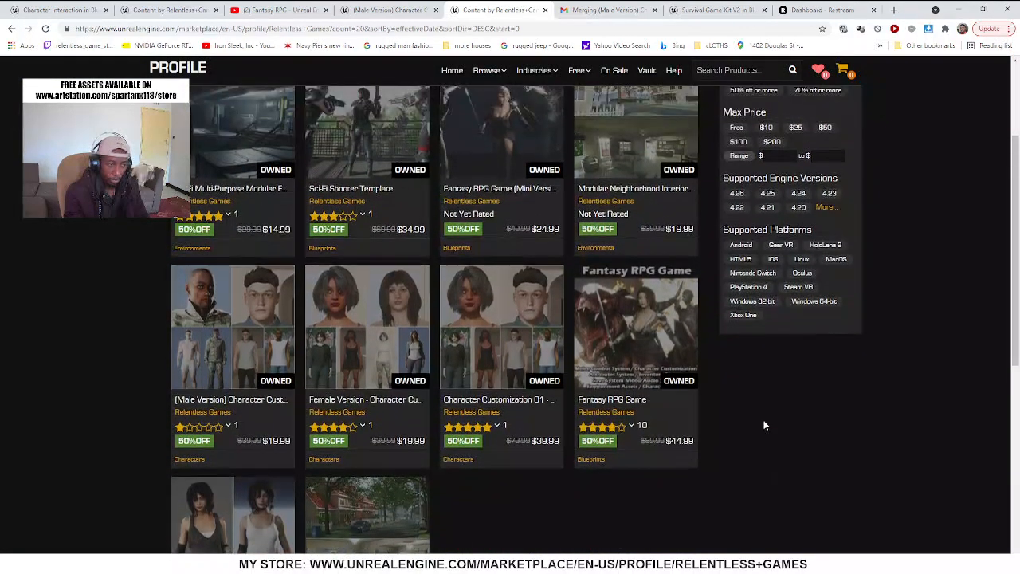
{"action": "scroll", "coordinate": [765, 420], "scroll_direction": "up", "scroll_amount": 2}
{"action": "scroll", "coordinate": [752, 453], "scroll_direction": "down", "scroll_amount": 2}
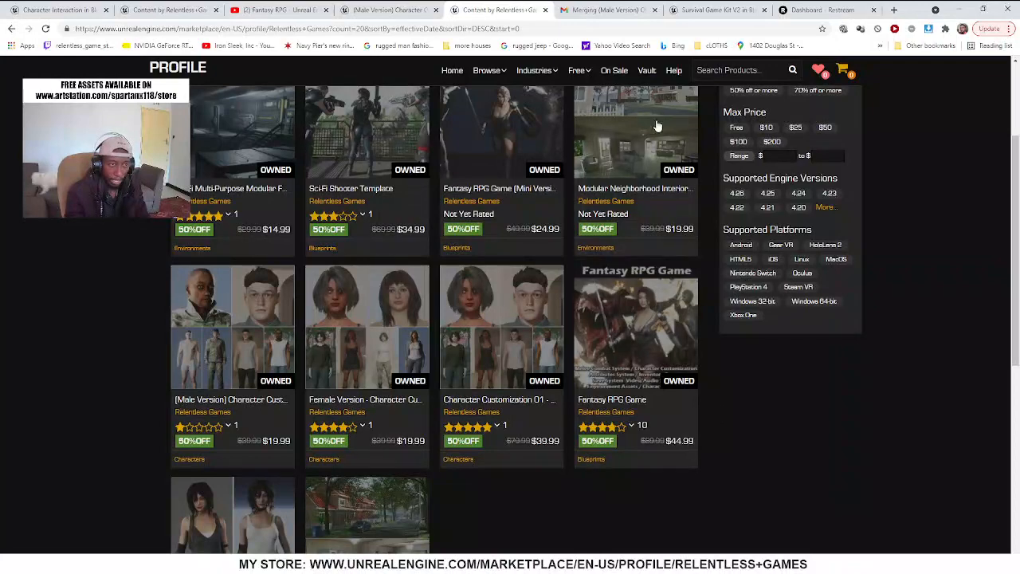
Return to the Survival Game Kit V2 page and highlight its price and product title while reviewing the listing
{"action": "left_click", "coordinate": [705, 12]}
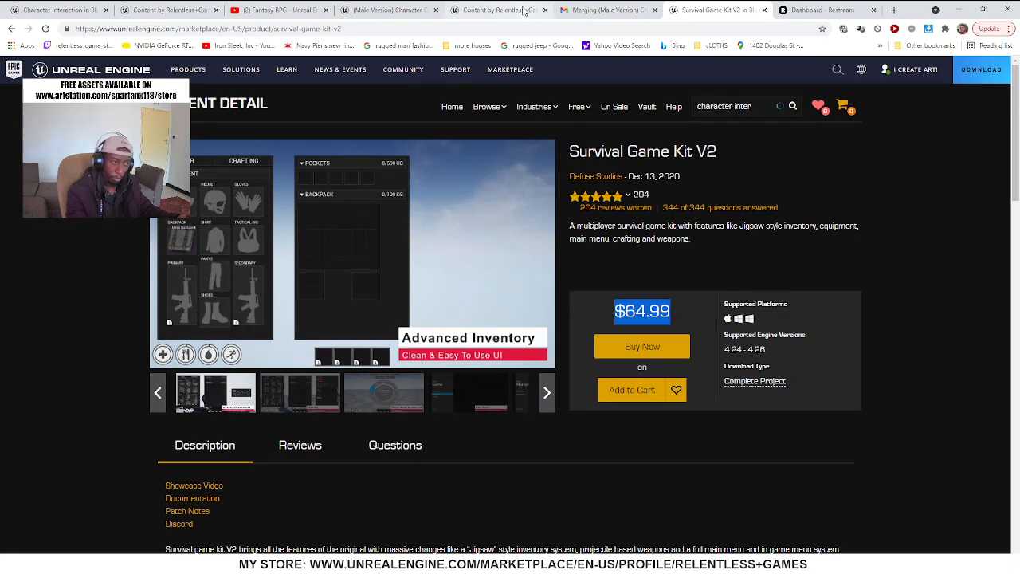
{"action": "mouse_move", "coordinate": [510, 69]}
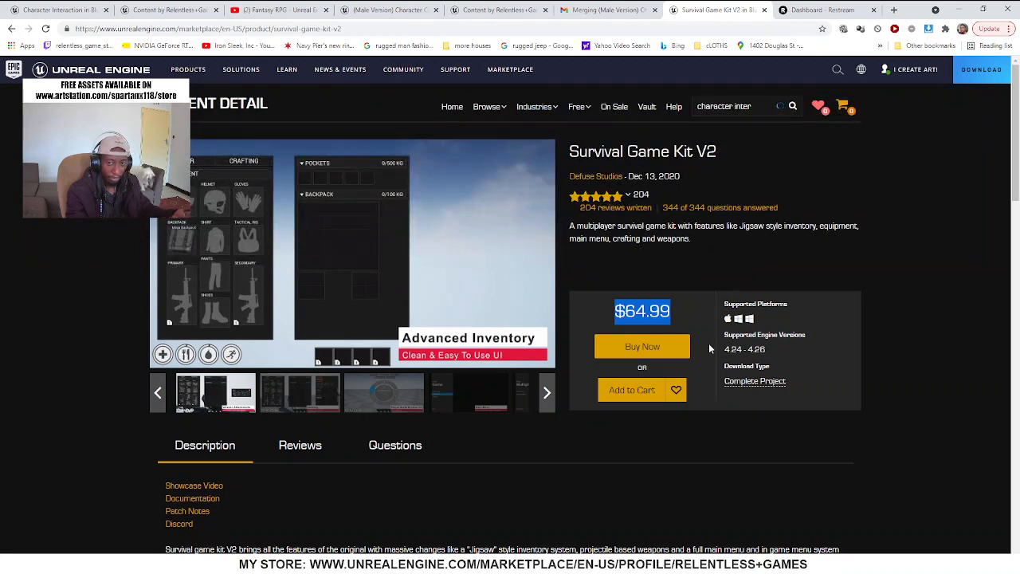
{"action": "mouse_move", "coordinate": [579, 106]}
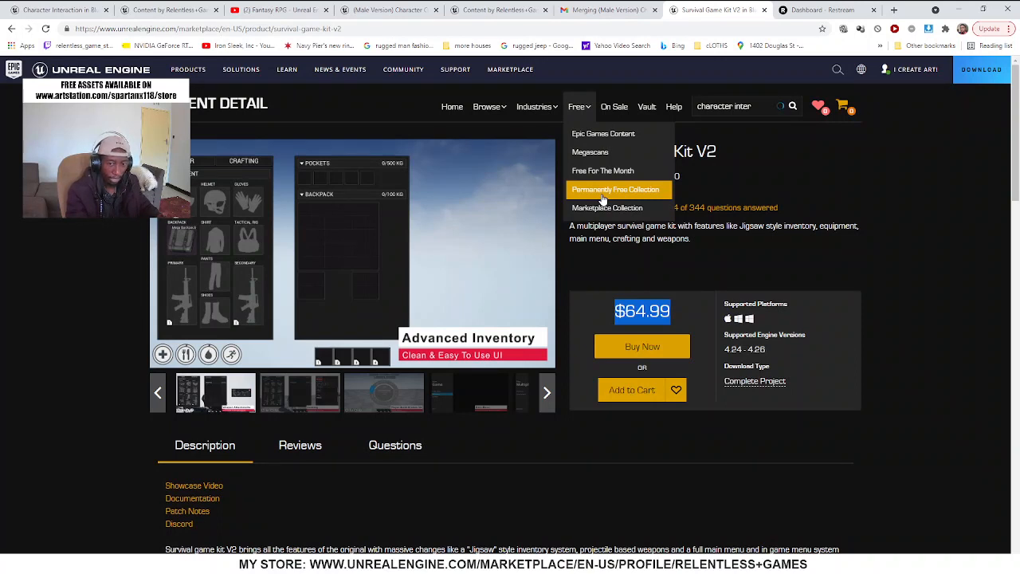
{"action": "left_click", "coordinate": [615, 450]}
{"action": "left_click_drag", "start_coordinate": [613, 313], "coordinate": [704, 318]}
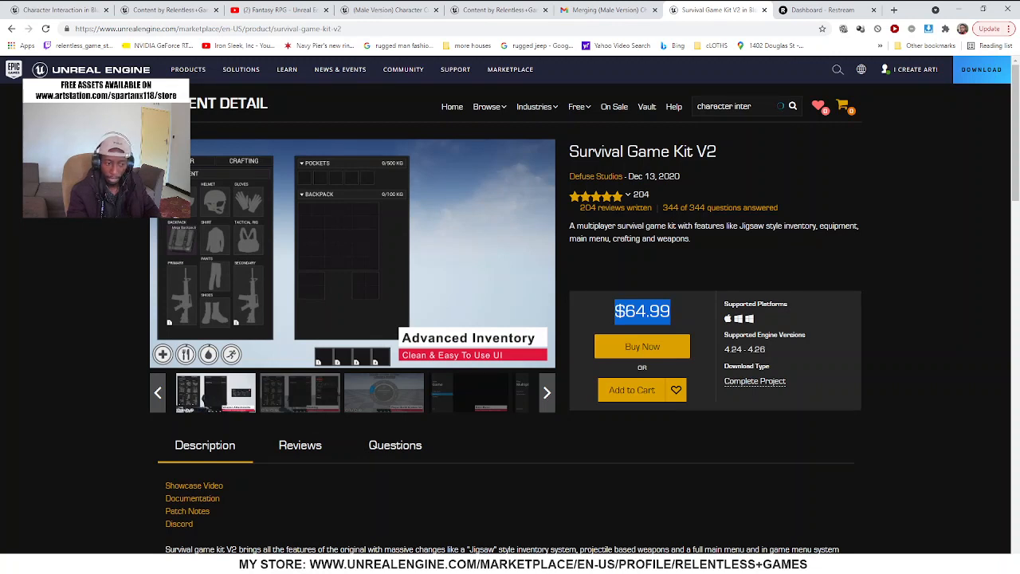
{"action": "left_click", "coordinate": [630, 309]}
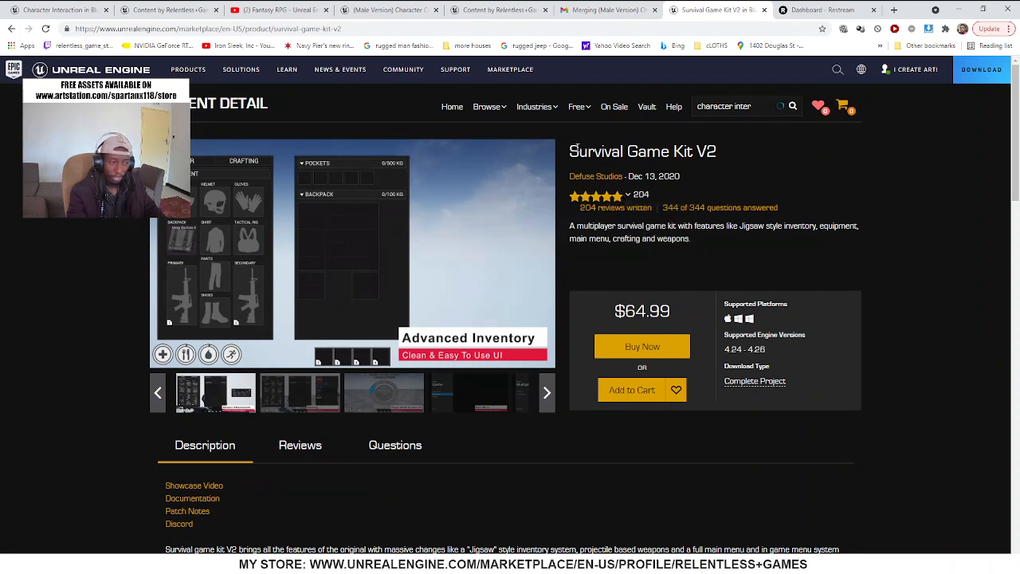
{"action": "left_click_drag", "start_coordinate": [573, 149], "coordinate": [763, 154]}
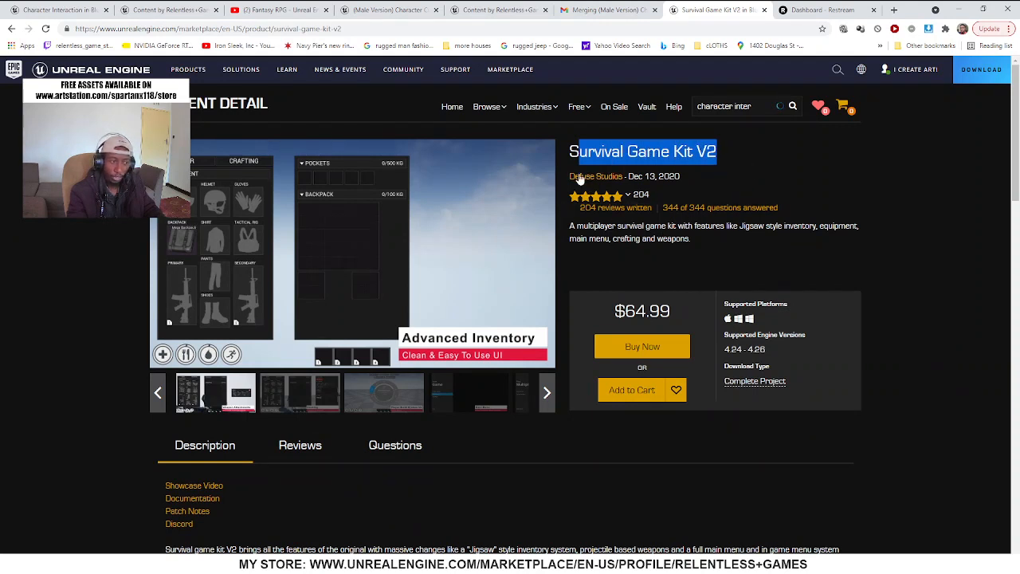
{"action": "mouse_move", "coordinate": [609, 202]}
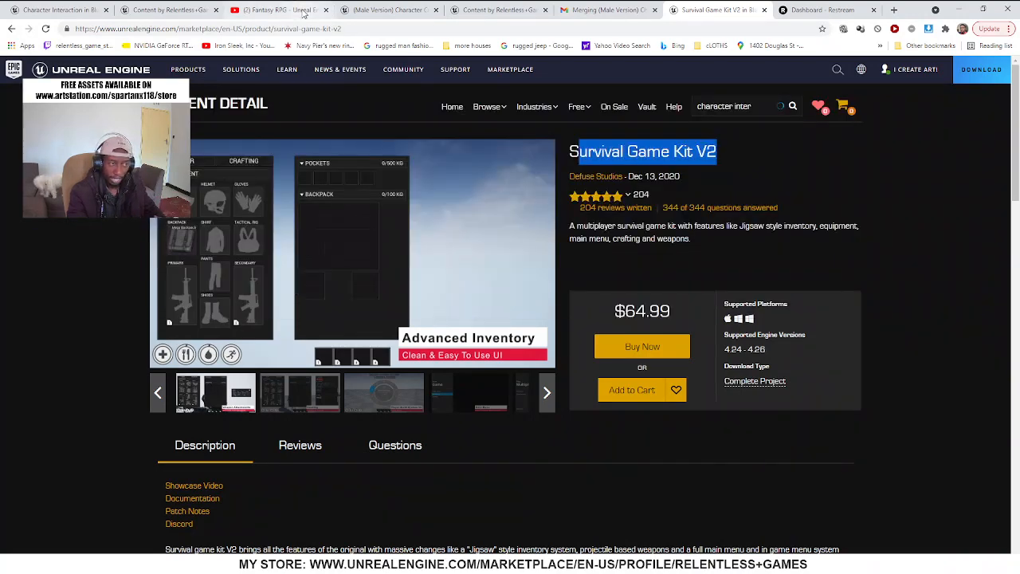
Open the seller's profile from the Character Customization 01 page and compare its product listings with Survival Game Kit V2
{"action": "left_click", "coordinate": [393, 10]}
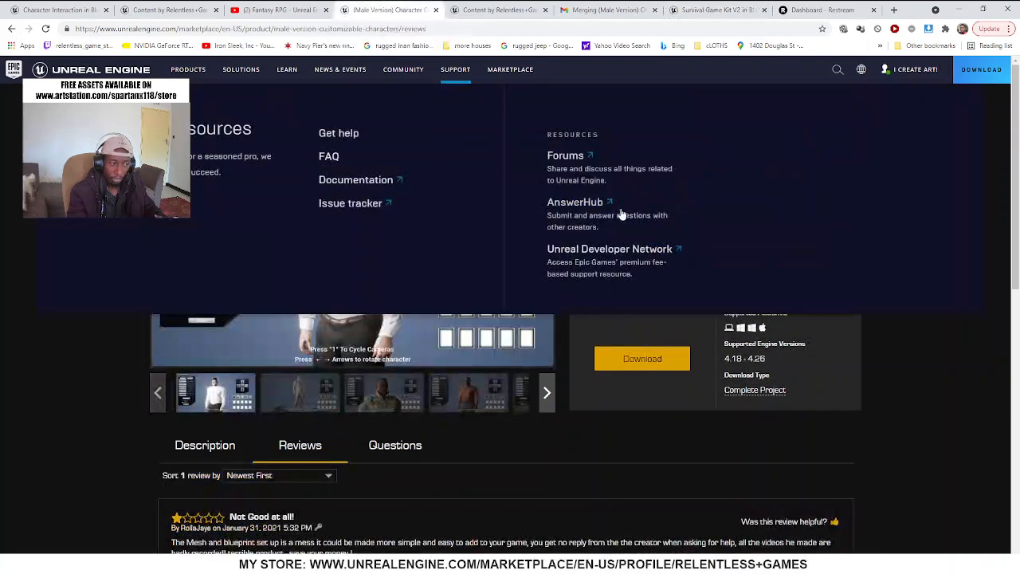
{"action": "mouse_move", "coordinate": [620, 219]}
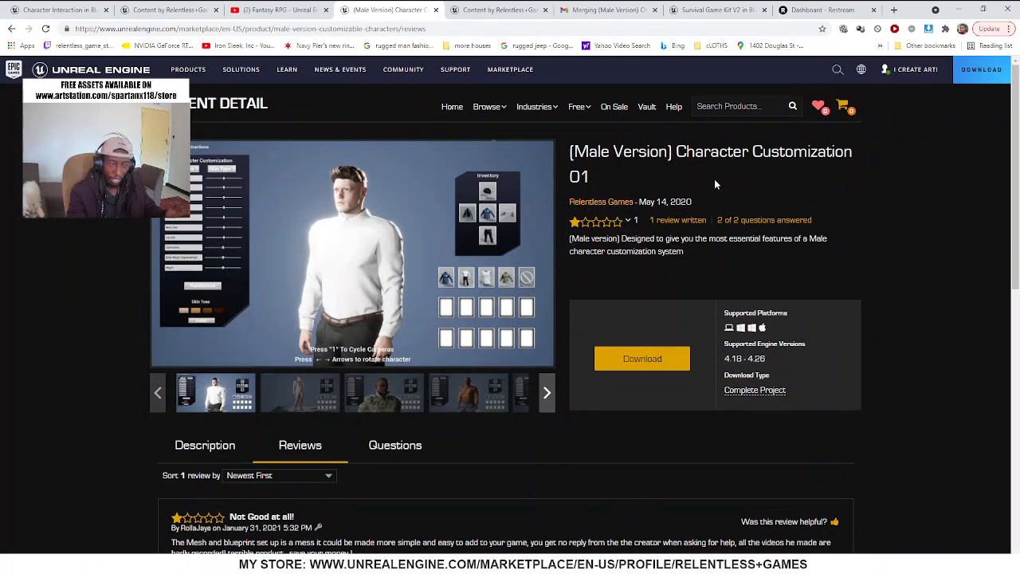
{"action": "left_click", "coordinate": [616, 204]}
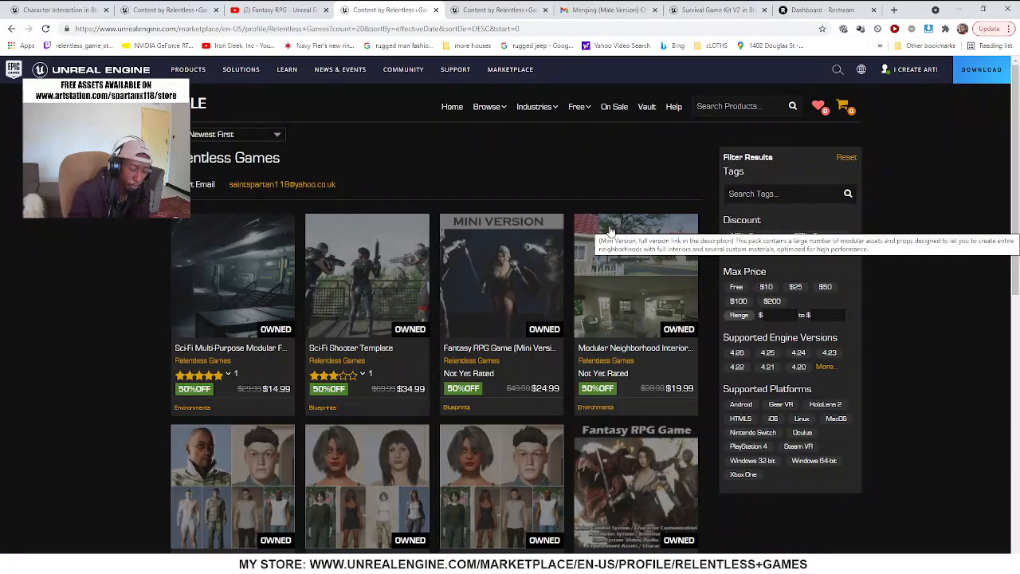
{"action": "scroll", "coordinate": [610, 230], "scroll_direction": "down", "scroll_amount": 2}
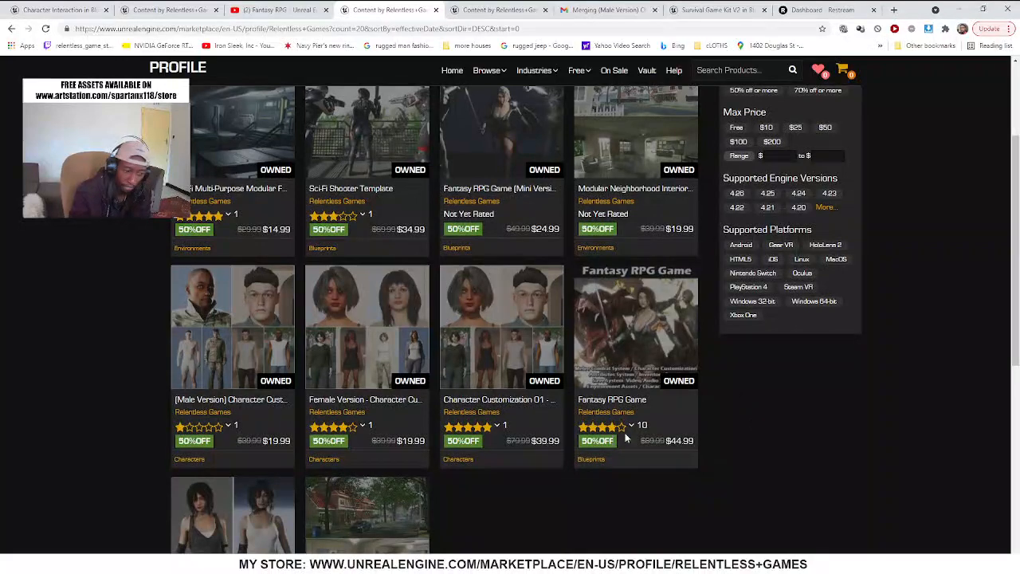
{"action": "mouse_move", "coordinate": [624, 426]}
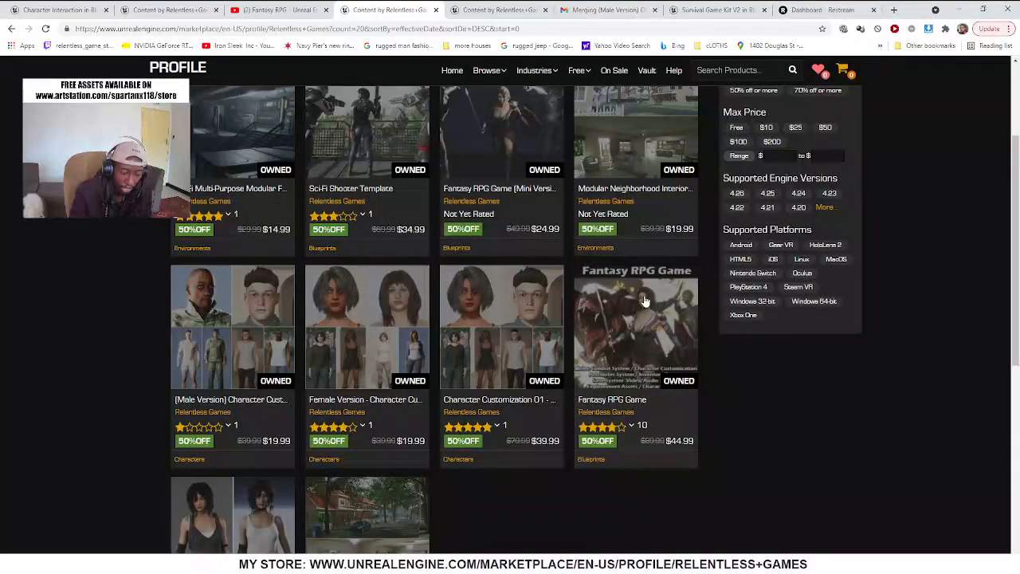
{"action": "scroll", "coordinate": [796, 394], "scroll_direction": "down", "scroll_amount": 3}
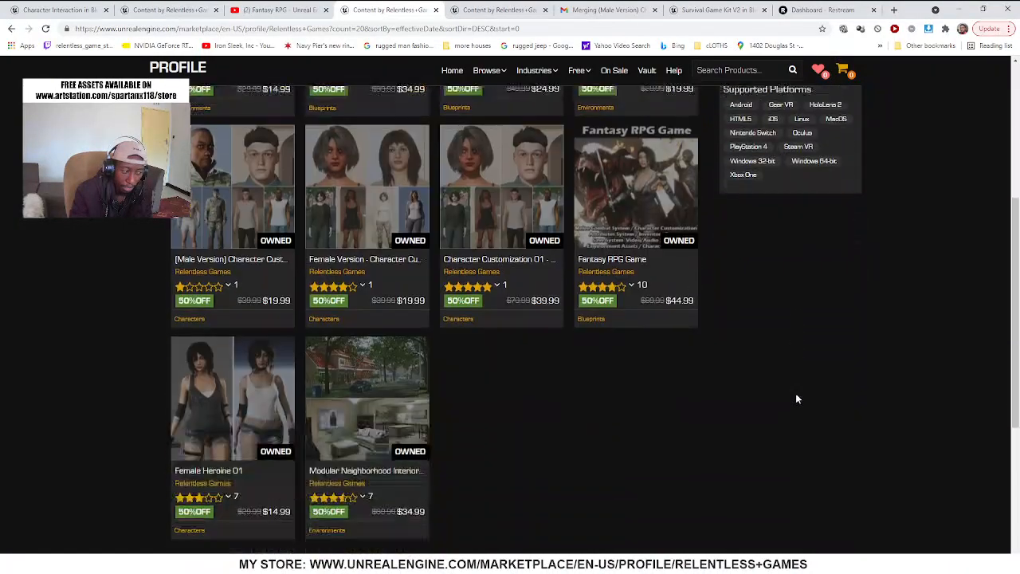
{"action": "scroll", "coordinate": [795, 388], "scroll_direction": "up", "scroll_amount": 3}
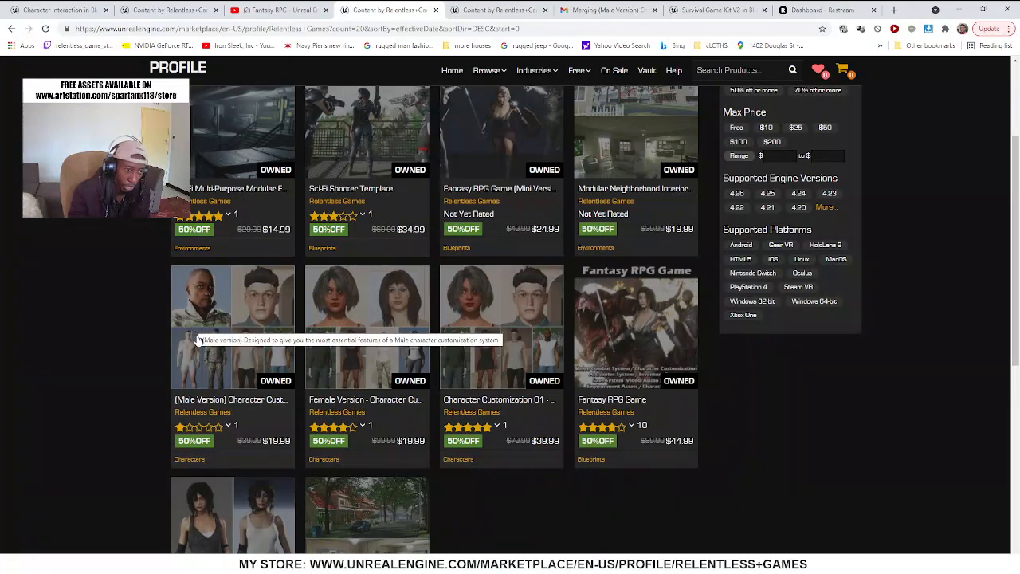
{"action": "left_click", "coordinate": [717, 11]}
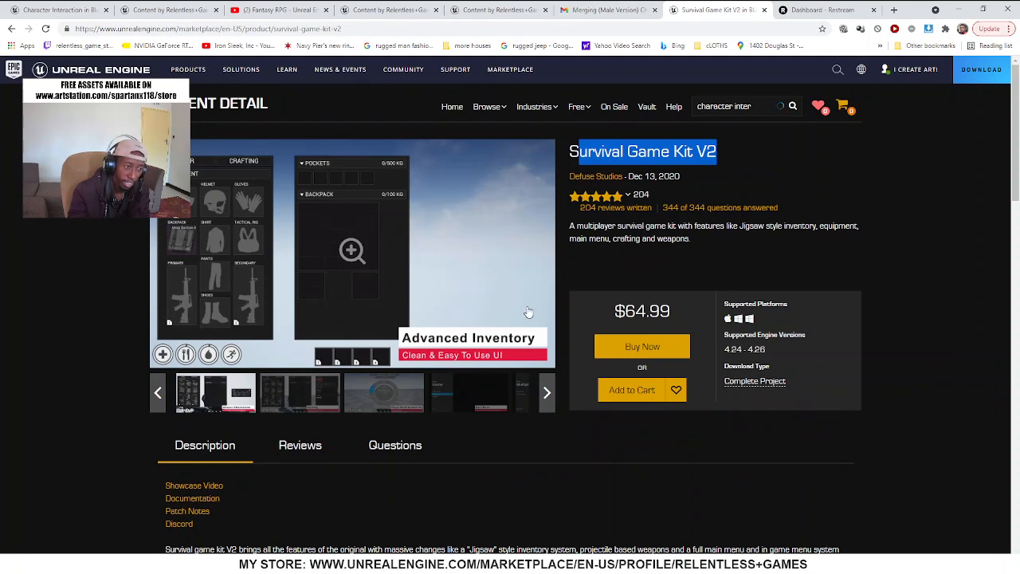
{"action": "left_click", "coordinate": [386, 10]}
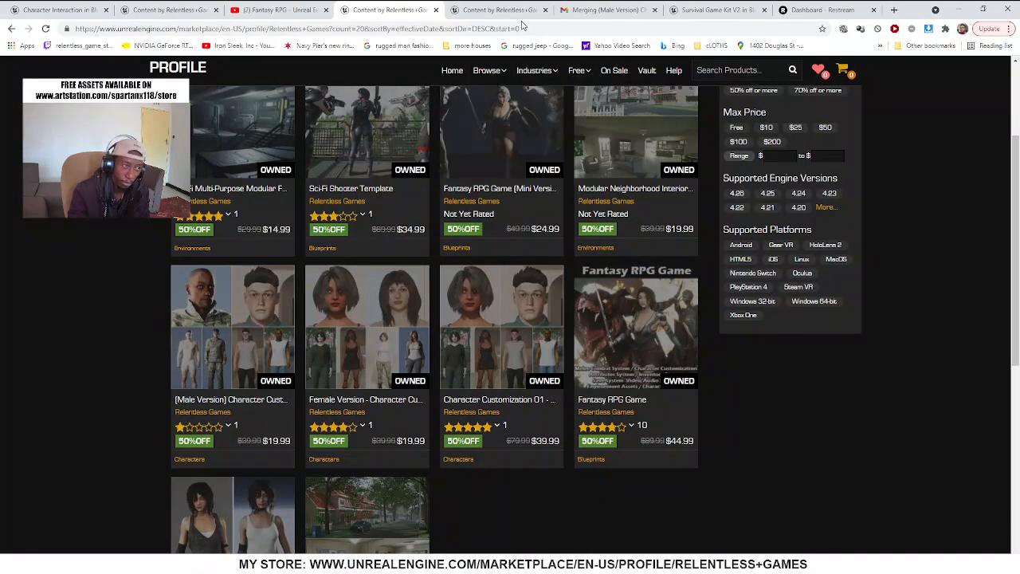
Compare the Survival Game Kit V2 listing with the products on the Relentless Games seller profile
{"action": "left_click", "coordinate": [496, 10]}
{"action": "left_click", "coordinate": [675, 11]}
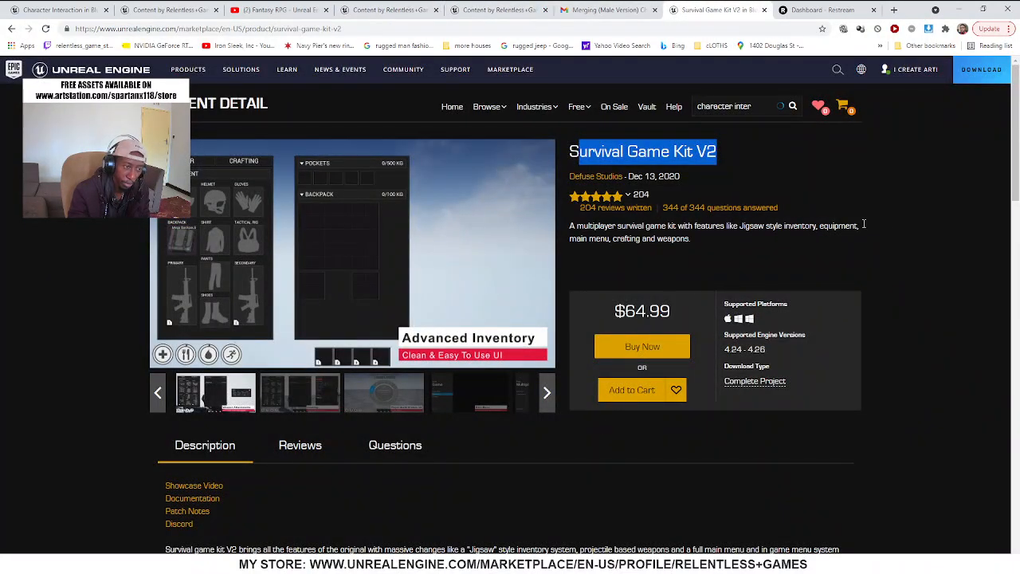
{"action": "left_click", "coordinate": [700, 223]}
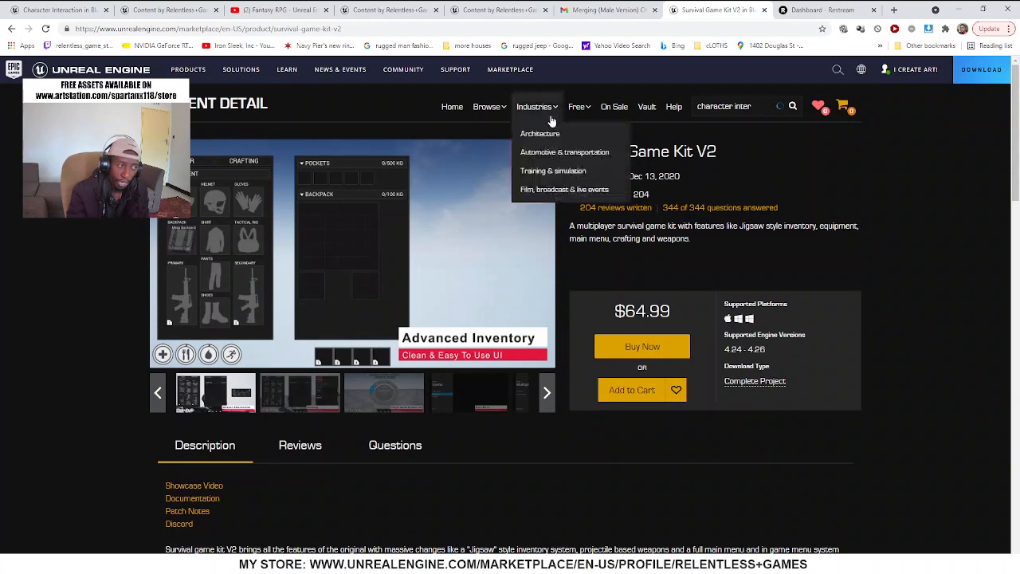
{"action": "mouse_move", "coordinate": [643, 197]}
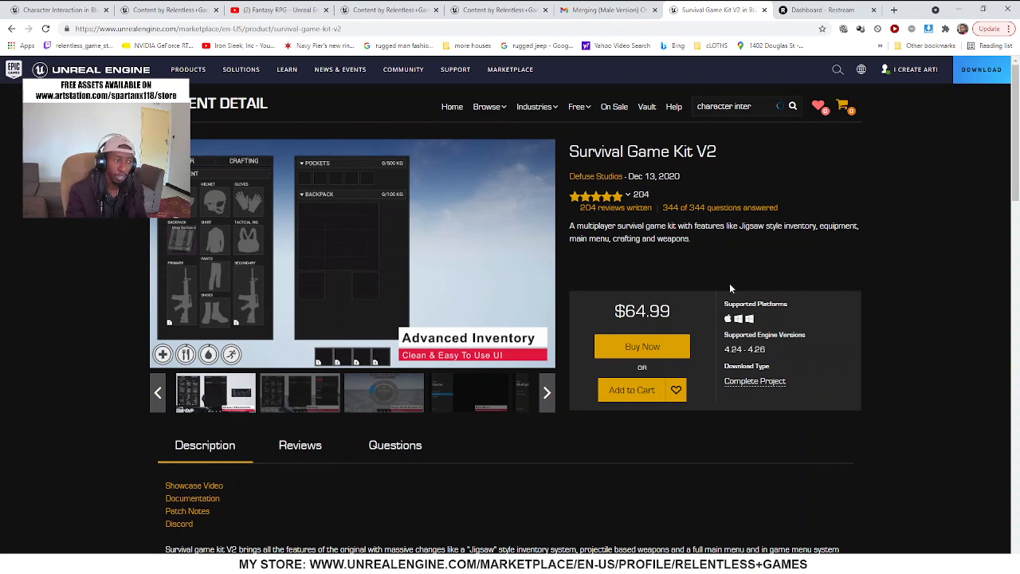
{"action": "left_click", "coordinate": [388, 10]}
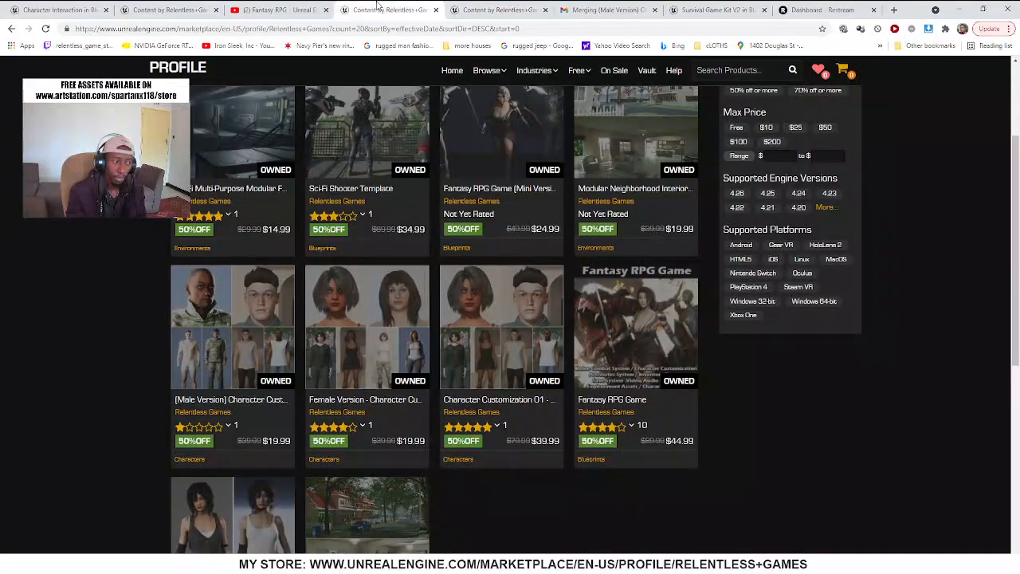
{"action": "left_click", "coordinate": [494, 10]}
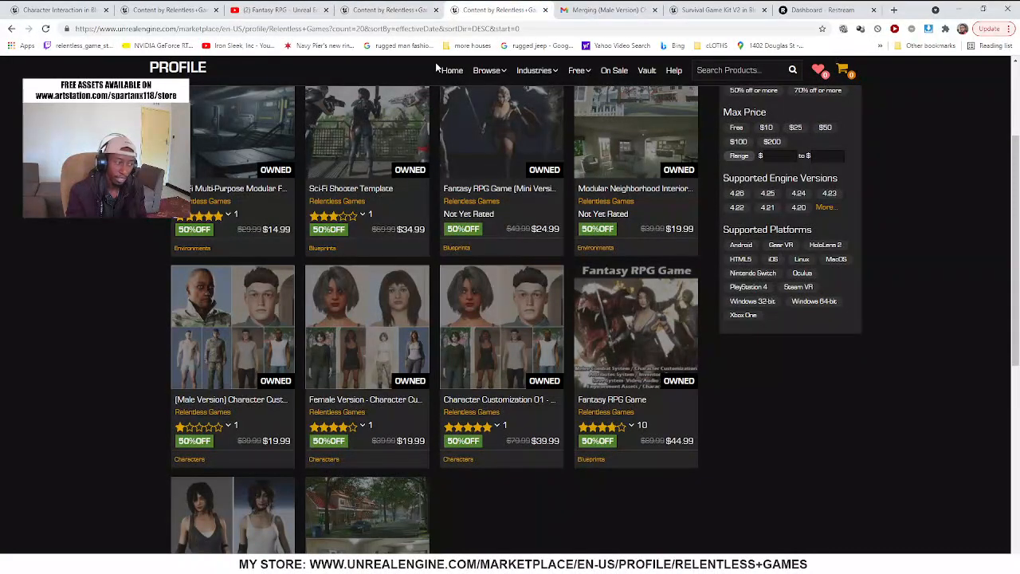
Open (Male Version) Character Customization 01 from the seller profile, read its written review and highlight the review's date
{"action": "left_click", "coordinate": [235, 376]}
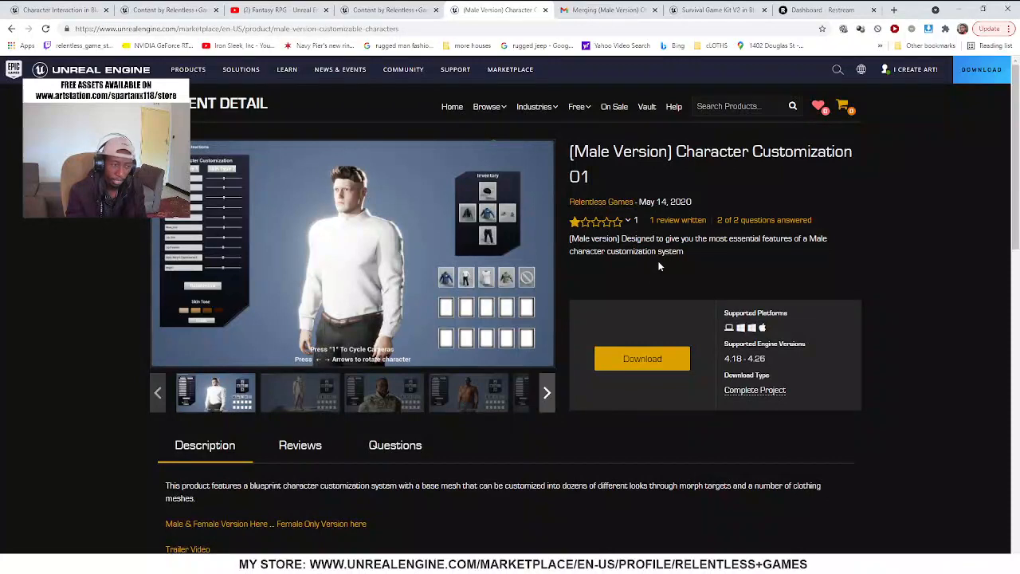
{"action": "scroll", "coordinate": [623, 286], "scroll_direction": "down", "scroll_amount": 1}
{"action": "left_click", "coordinate": [299, 396]}
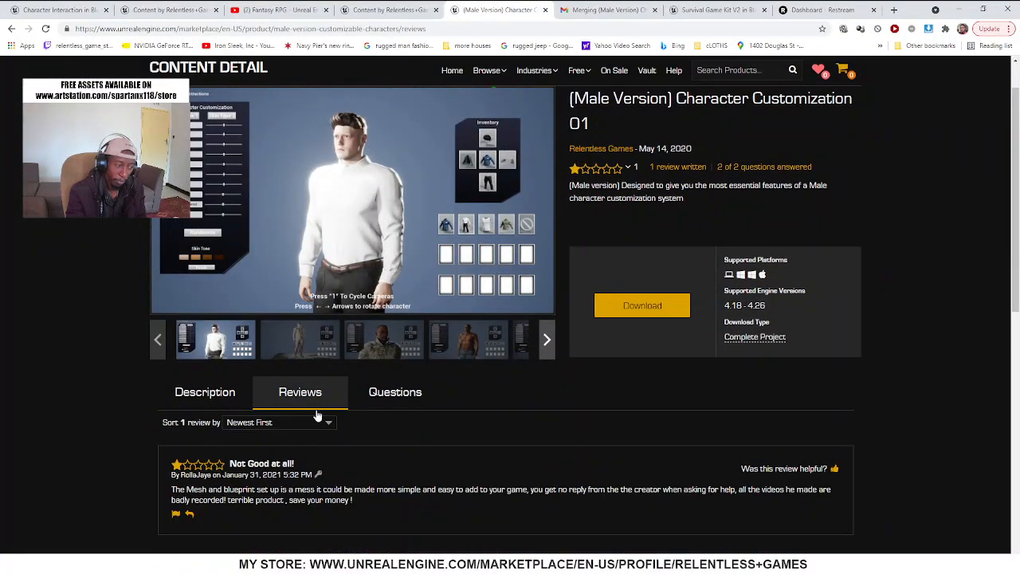
{"action": "scroll", "coordinate": [322, 419], "scroll_direction": "down", "scroll_amount": 2}
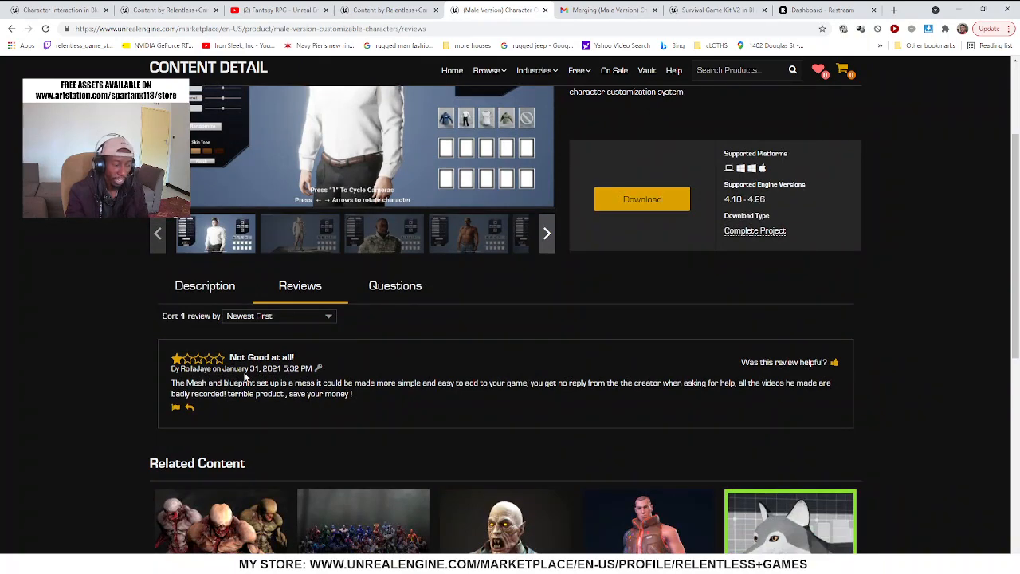
{"action": "left_click_drag", "start_coordinate": [260, 369], "coordinate": [222, 369]}
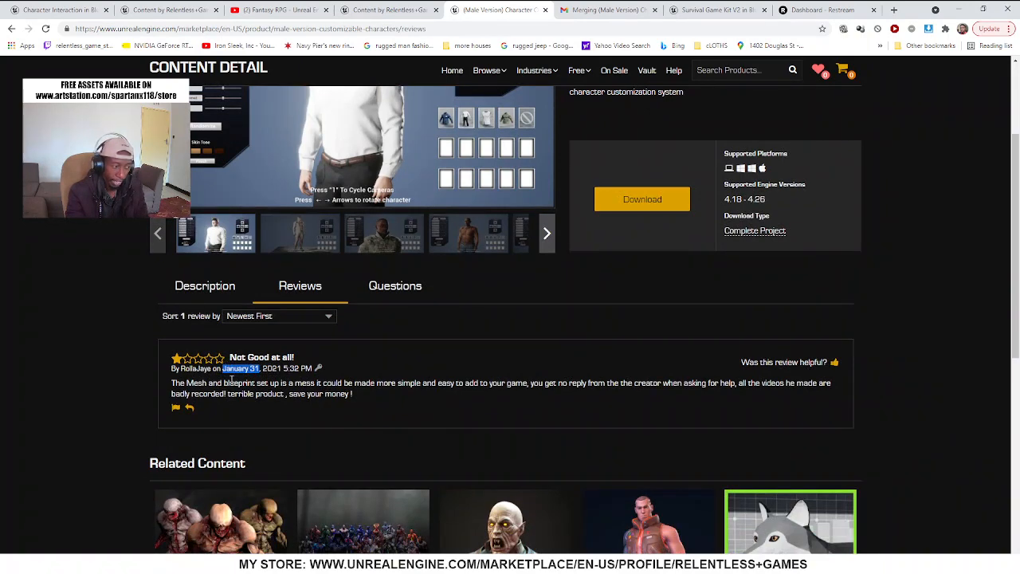
{"action": "scroll", "coordinate": [261, 368], "scroll_direction": "up", "scroll_amount": 2}
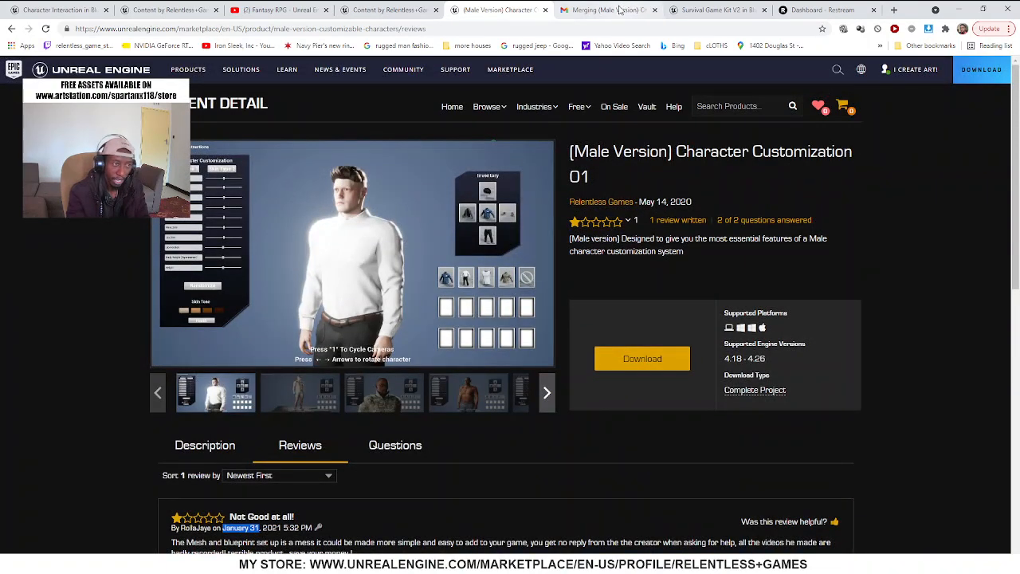
Look over the customer's email about merging the product, the Survival Game Kit V2 page and the Restream dashboard
{"action": "left_click", "coordinate": [617, 10]}
{"action": "left_click", "coordinate": [689, 8]}
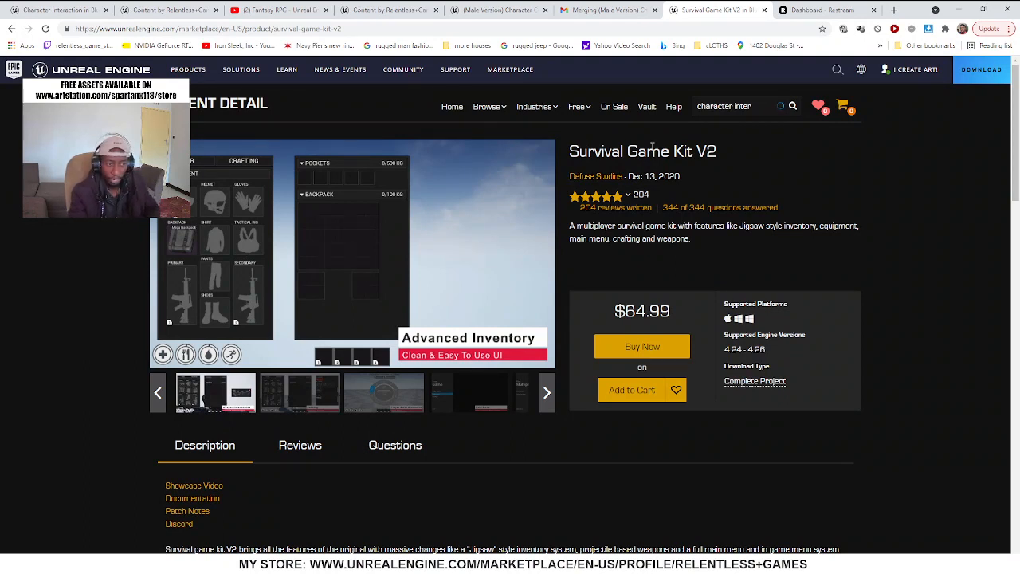
{"action": "left_click", "coordinate": [817, 9]}
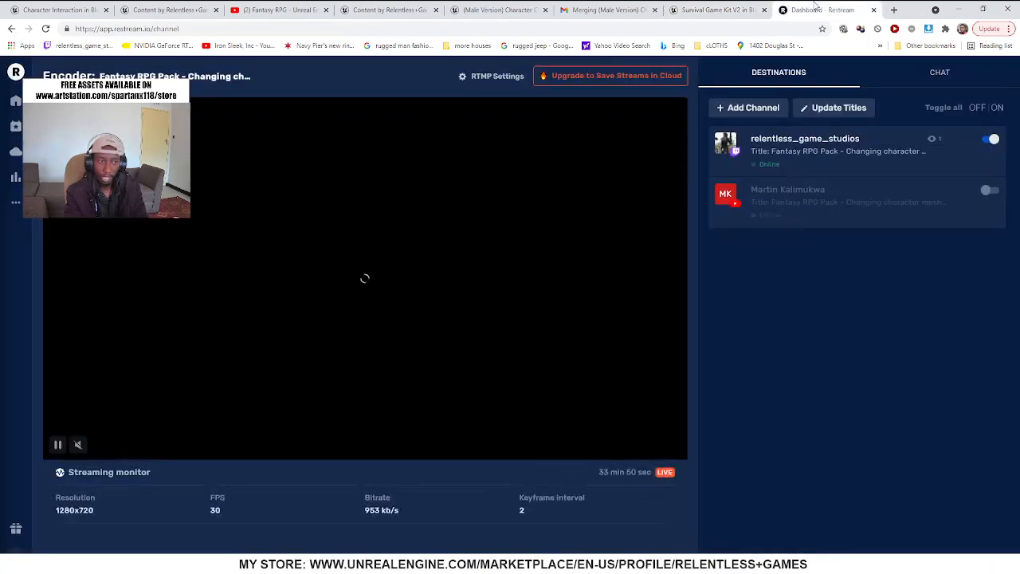
{"action": "left_click", "coordinate": [702, 8]}
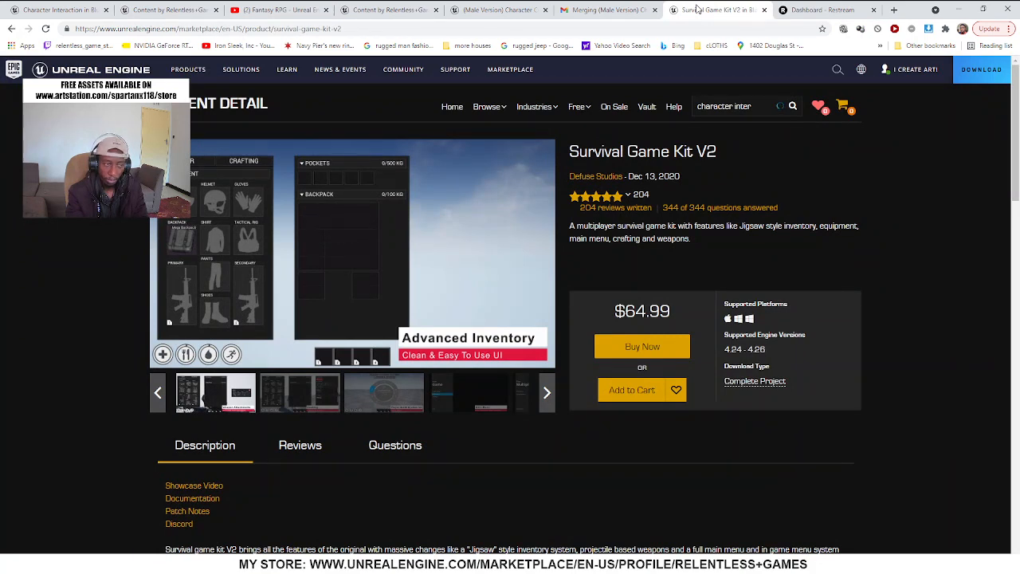
Go from the customer's email back to the Gmail inbox and open the conversation "the RPG system" to read it
{"action": "left_click", "coordinate": [601, 11]}
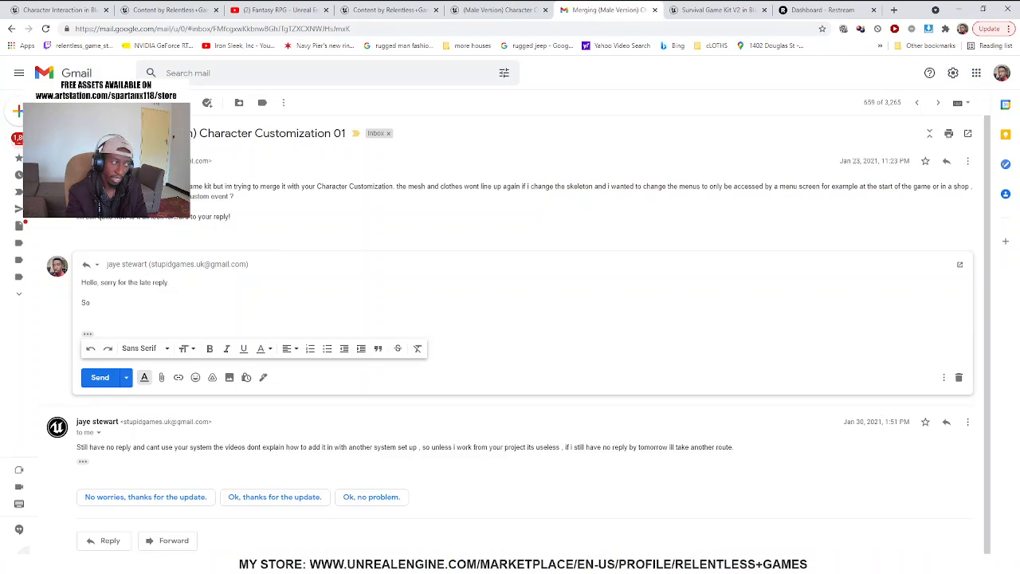
{"action": "left_click", "coordinate": [14, 142]}
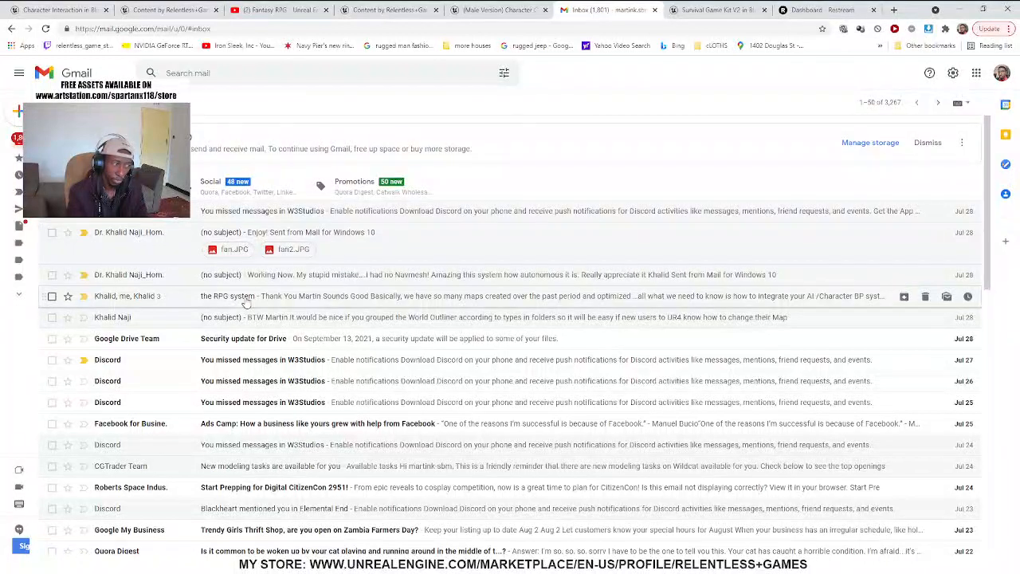
{"action": "left_click", "coordinate": [246, 300]}
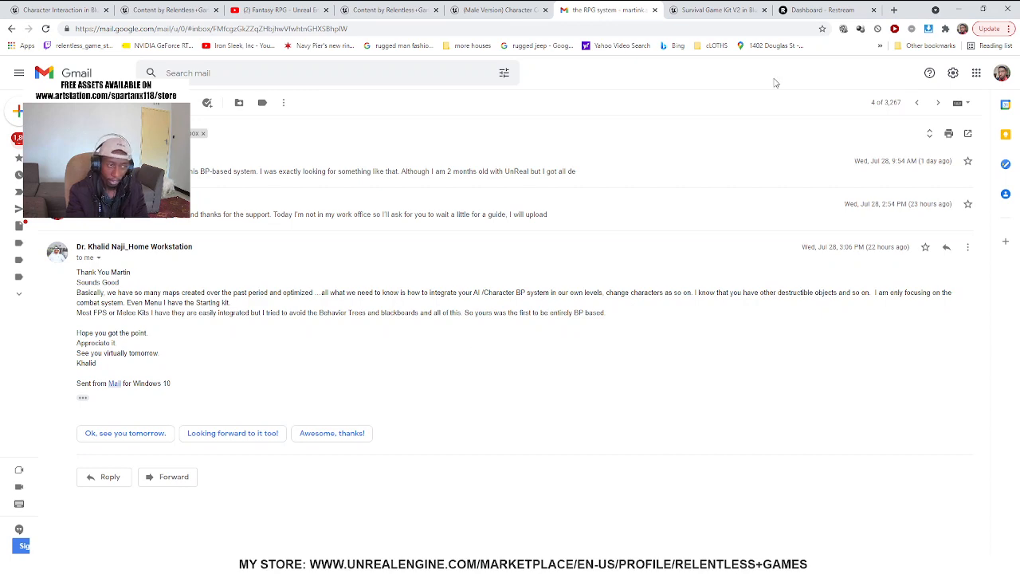
Highlight the Survival Game Kit V2 title and check the Fantasy RPG trailer and Restream dashboard pages
{"action": "left_click", "coordinate": [754, 10]}
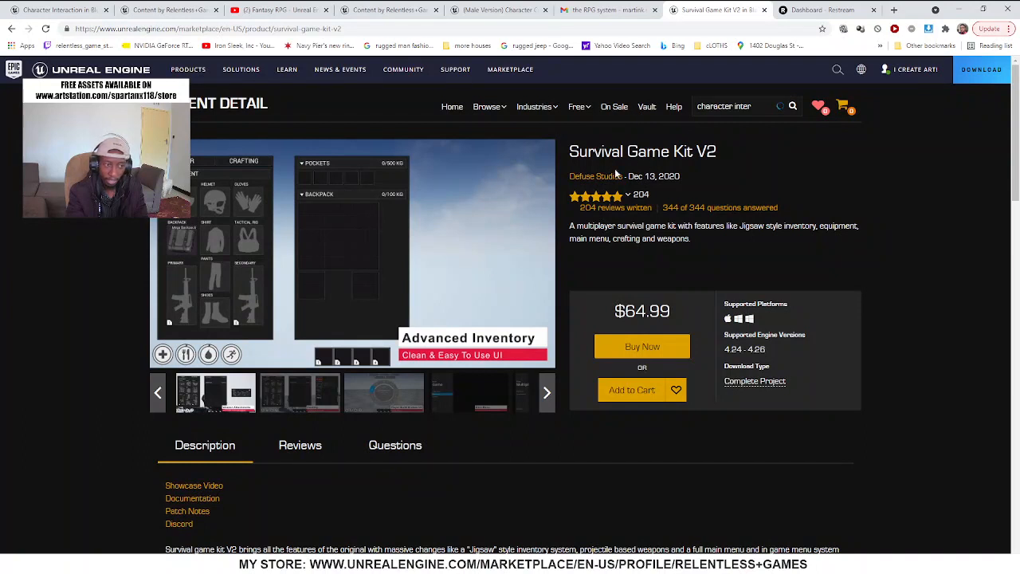
{"action": "left_click_drag", "start_coordinate": [606, 153], "coordinate": [803, 157]}
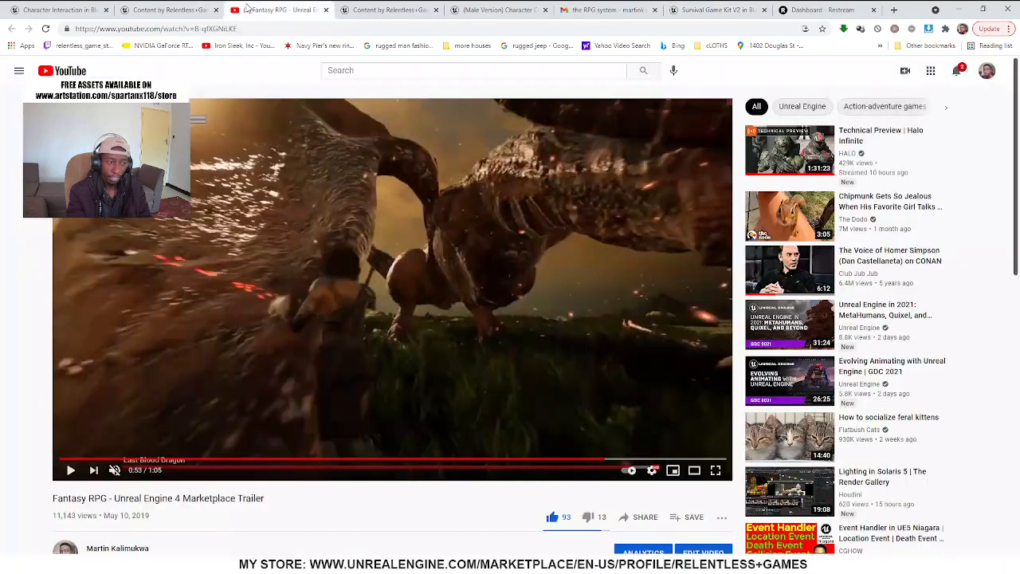
{"action": "left_click", "coordinate": [249, 10]}
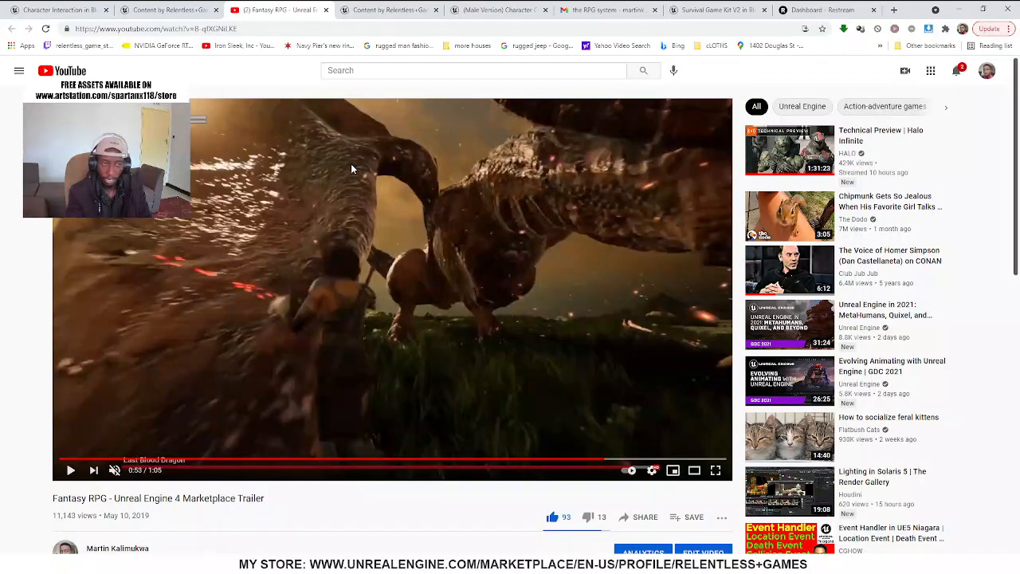
{"action": "left_click", "coordinate": [785, 11]}
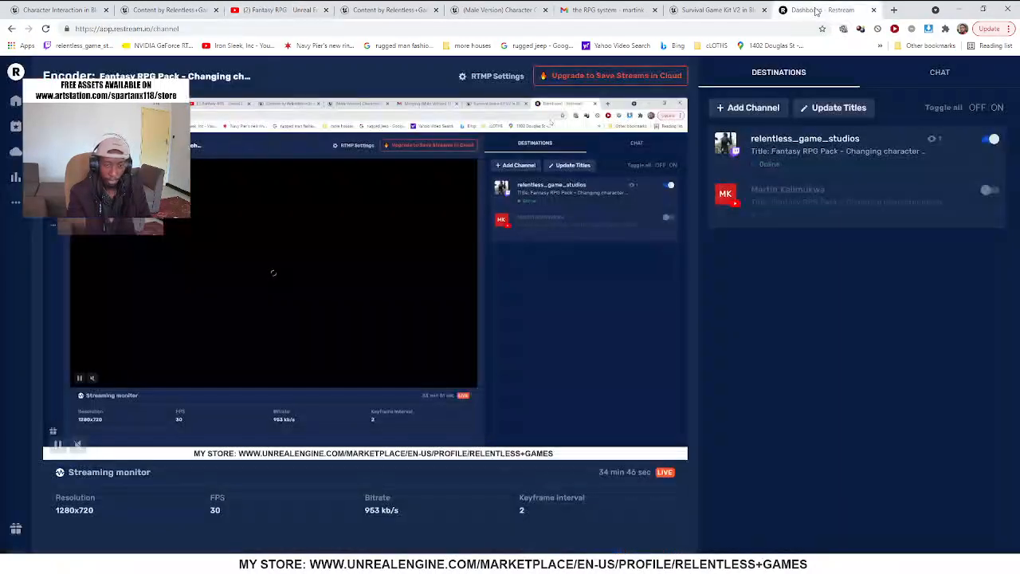
{"action": "left_click", "coordinate": [697, 8]}
Switch to the Unreal Editor and examine the placed enemies and pedestrians around the fountain plaza in a full-screen viewport
{"action": "left_click", "coordinate": [960, 9]}
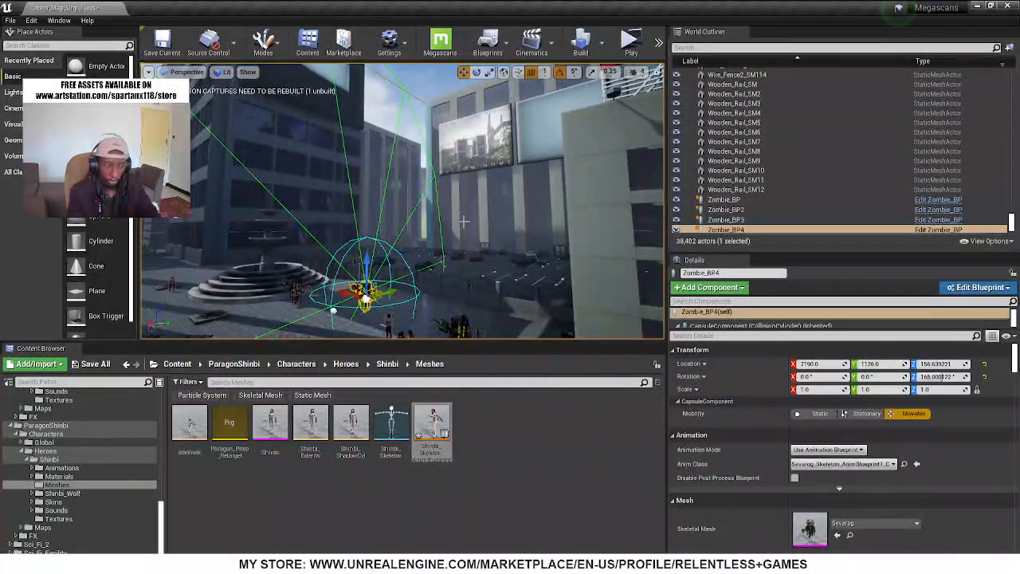
{"action": "key", "text": "F11"}
{"action": "mouse_move", "coordinate": [511, 287]}
{"action": "right_mouse_down"}
{"action": "mouse_move", "coordinate": [347, 299]}
{"action": "mouse_move", "coordinate": [797, 292]}
{"action": "mouse_move", "coordinate": [490, 281]}
{"action": "mouse_move", "coordinate": [171, 287]}
{"action": "mouse_move", "coordinate": [164, 267]}
{"action": "mouse_move", "coordinate": [120, 267]}
{"action": "mouse_move", "coordinate": [579, 287]}
{"action": "mouse_move", "coordinate": [510, 291]}
{"action": "right_mouse_up"}
{"action": "key", "text": "w"}
{"action": "key", "text": "w"}
{"action": "key", "text": "w"}
{"action": "key", "text": "s"}
{"action": "key", "text": "s"}
{"action": "key", "text": "d"}
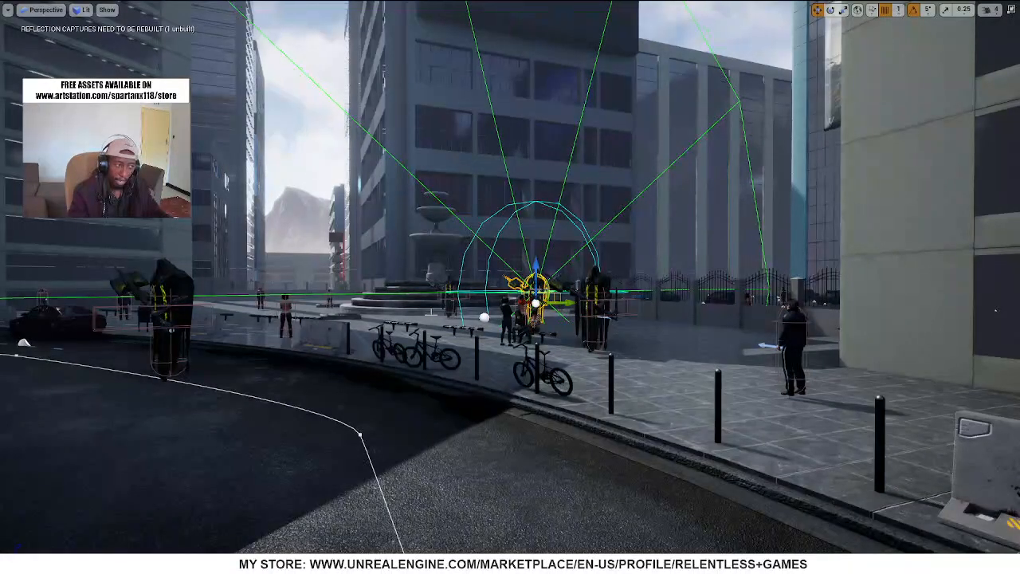
{"action": "right_click_drag", "start_coordinate": [615, 386], "coordinate": [520, 392]}
{"action": "key", "text": "w"}
{"action": "key", "text": "s"}
{"action": "key", "text": "s"}
{"action": "key", "text": "s"}
{"action": "key", "text": "w"}
{"action": "key", "text": "w"}
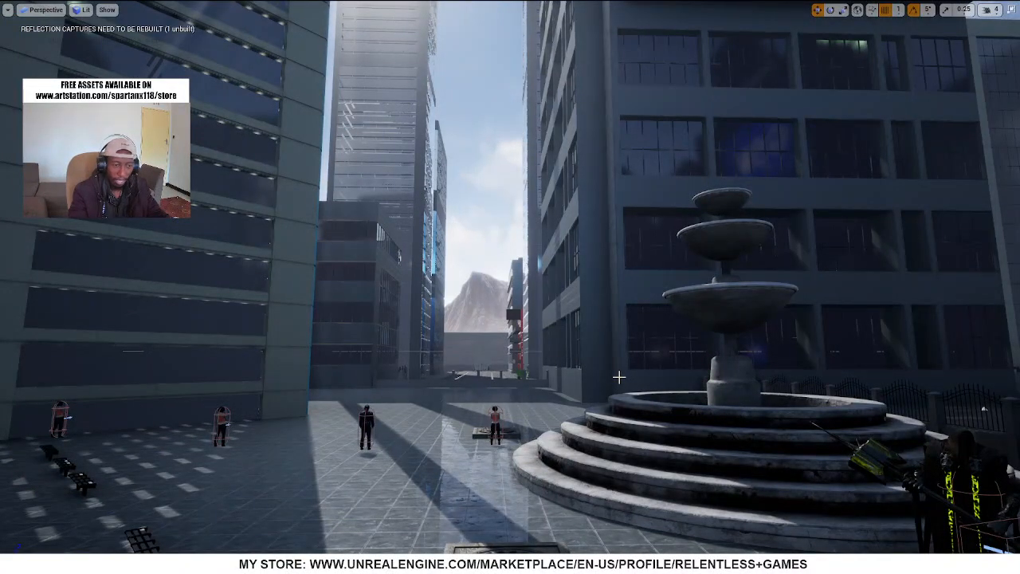
{"action": "right_click_drag", "start_coordinate": [668, 373], "coordinate": [692, 408]}
{"action": "key", "text": "a"}
{"action": "key", "text": "w"}
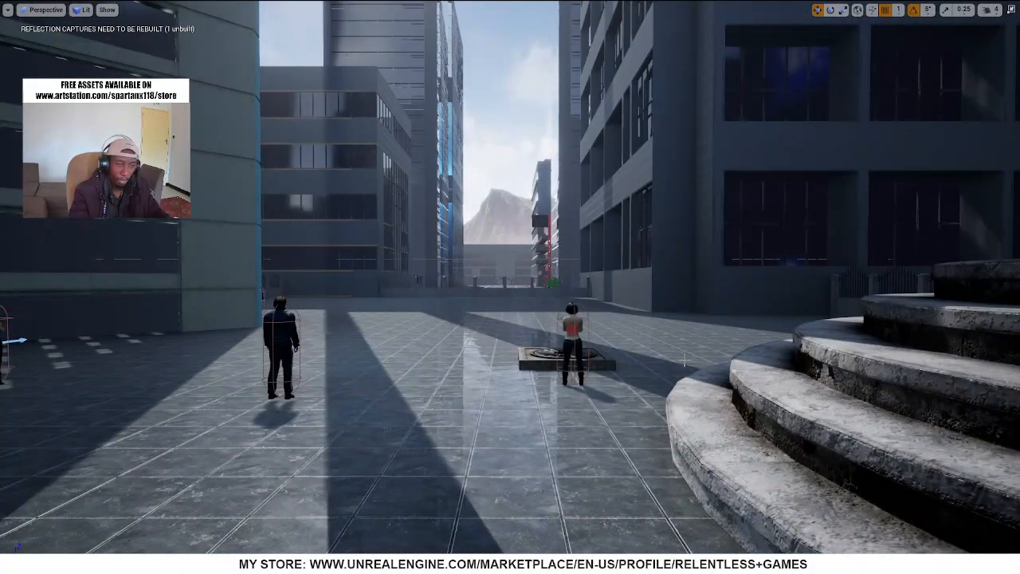
{"action": "right_click_drag", "start_coordinate": [667, 361], "coordinate": [708, 374]}
{"action": "key", "text": "w"}
{"action": "key", "text": "s"}
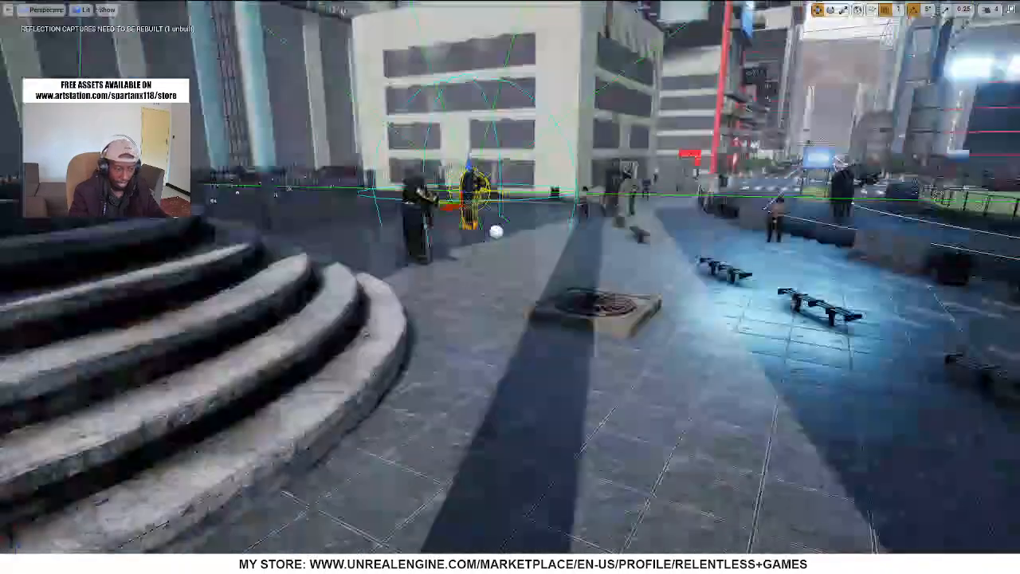
{"action": "key", "text": "w"}
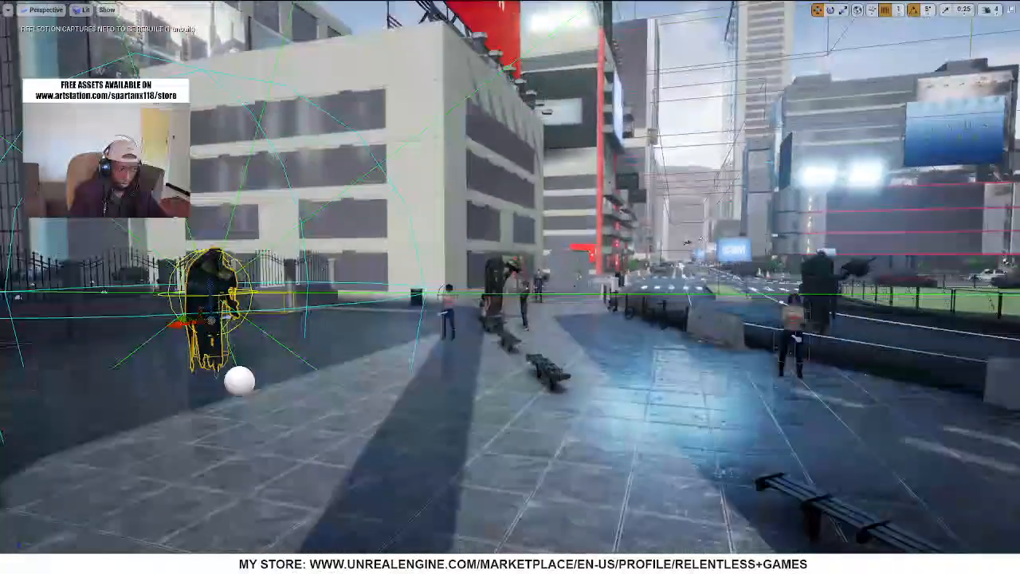
{"action": "key", "text": "w"}
{"action": "right_click_drag", "start_coordinate": [437, 337], "coordinate": [437, 337]}
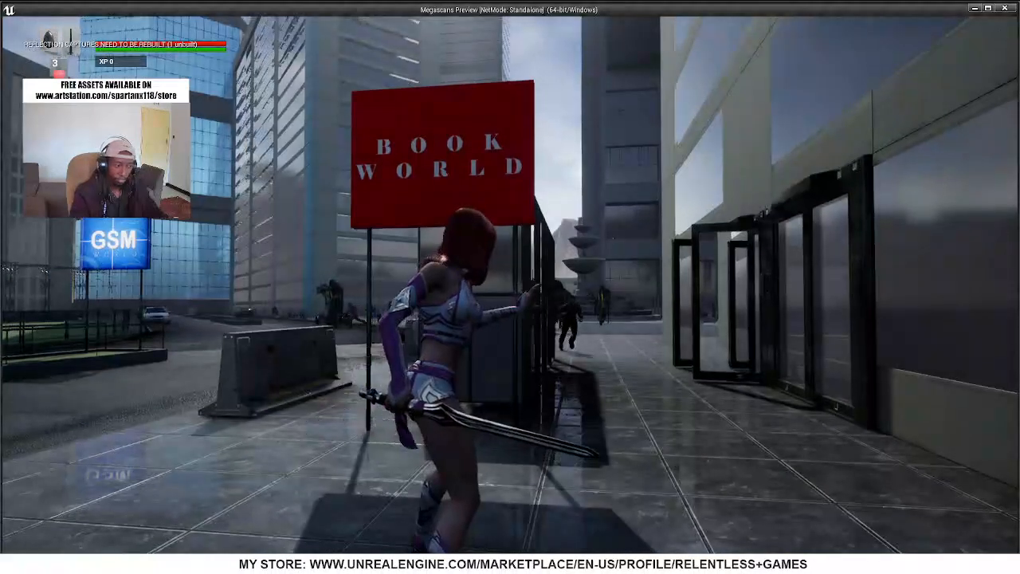
Playtest the level by running Shinbi along the street toward the enemies, and end the play session
{"action": "key", "text": "w"}
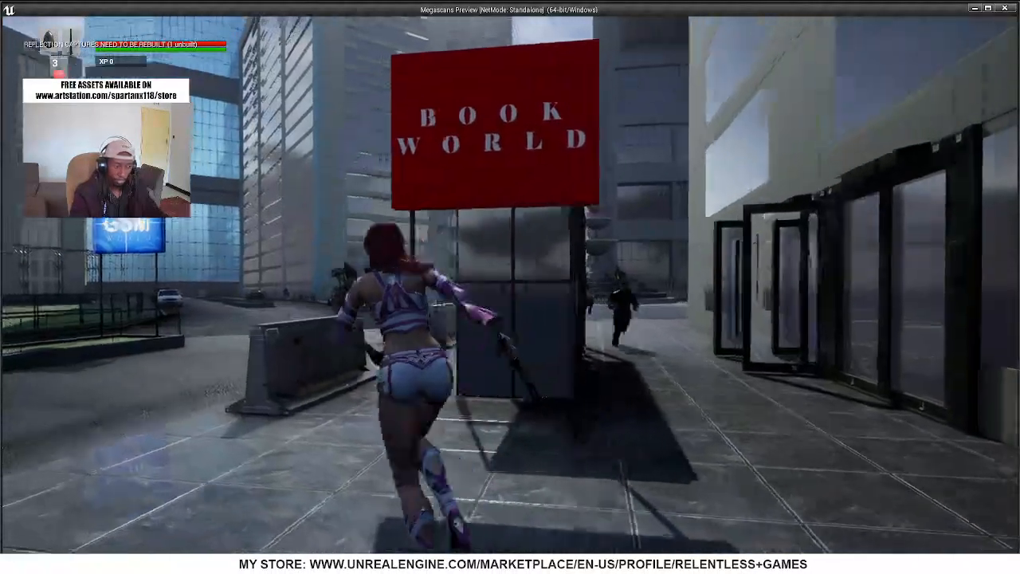
{"action": "key", "text": "a"}
{"action": "key", "text": "w"}
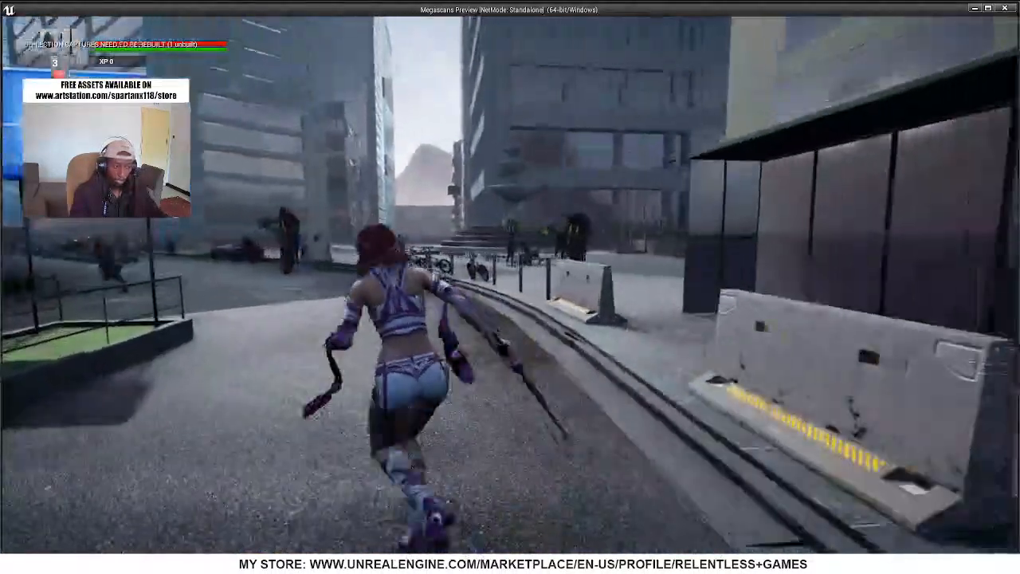
{"action": "key", "text": "w"}
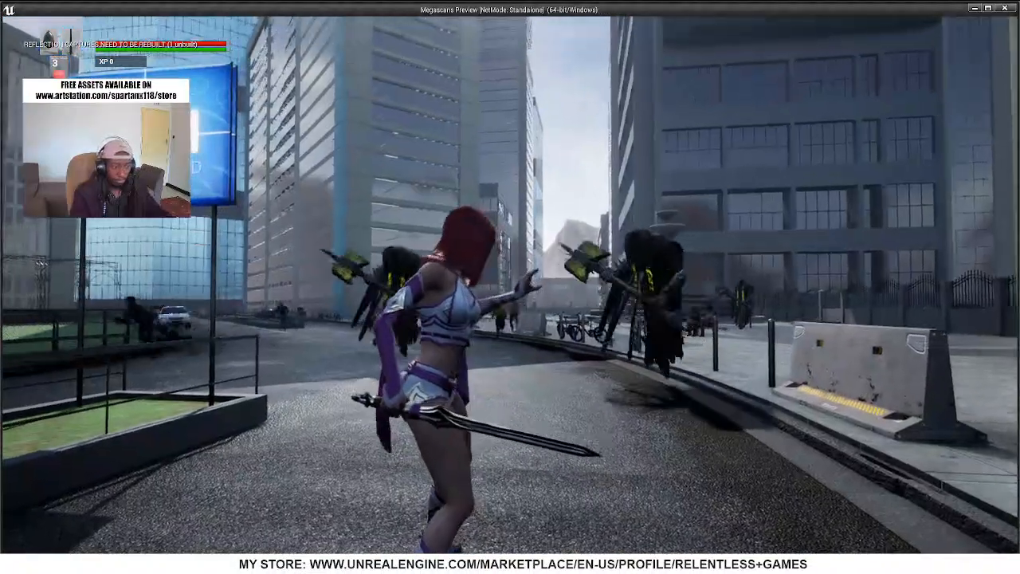
{"action": "key", "text": "Escape"}
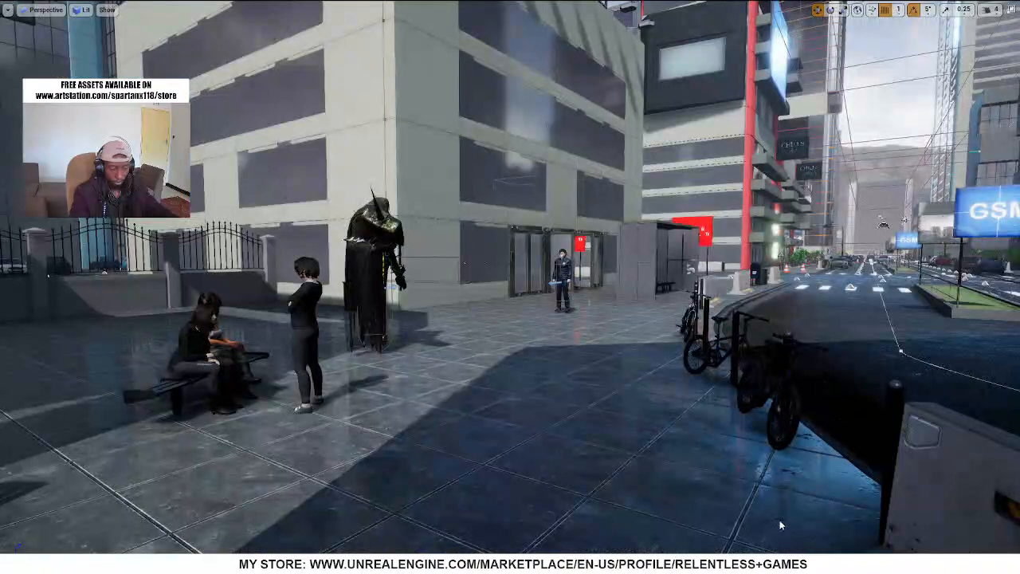
{"action": "key", "text": "super"}
{"action": "key", "text": "super"}
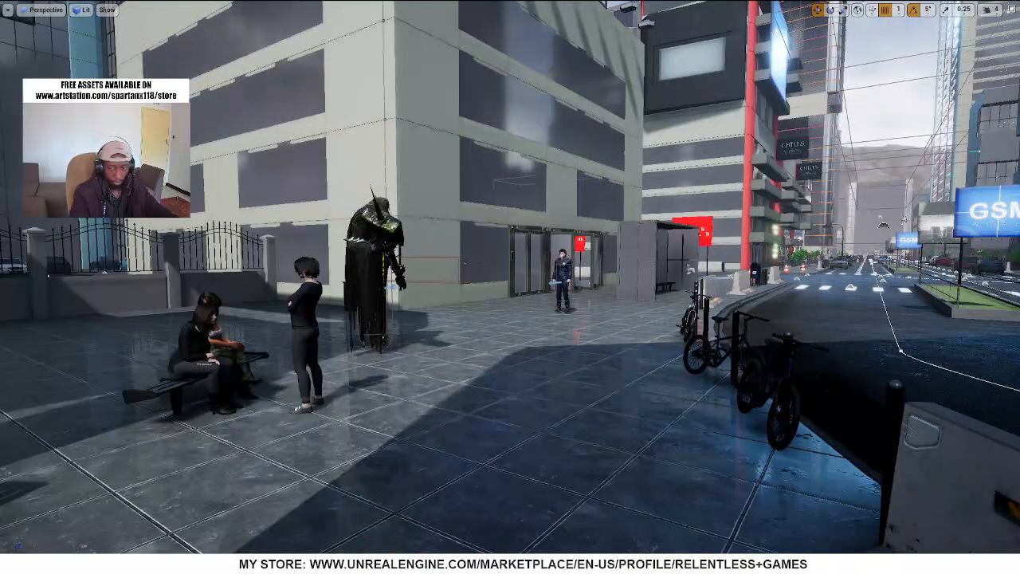